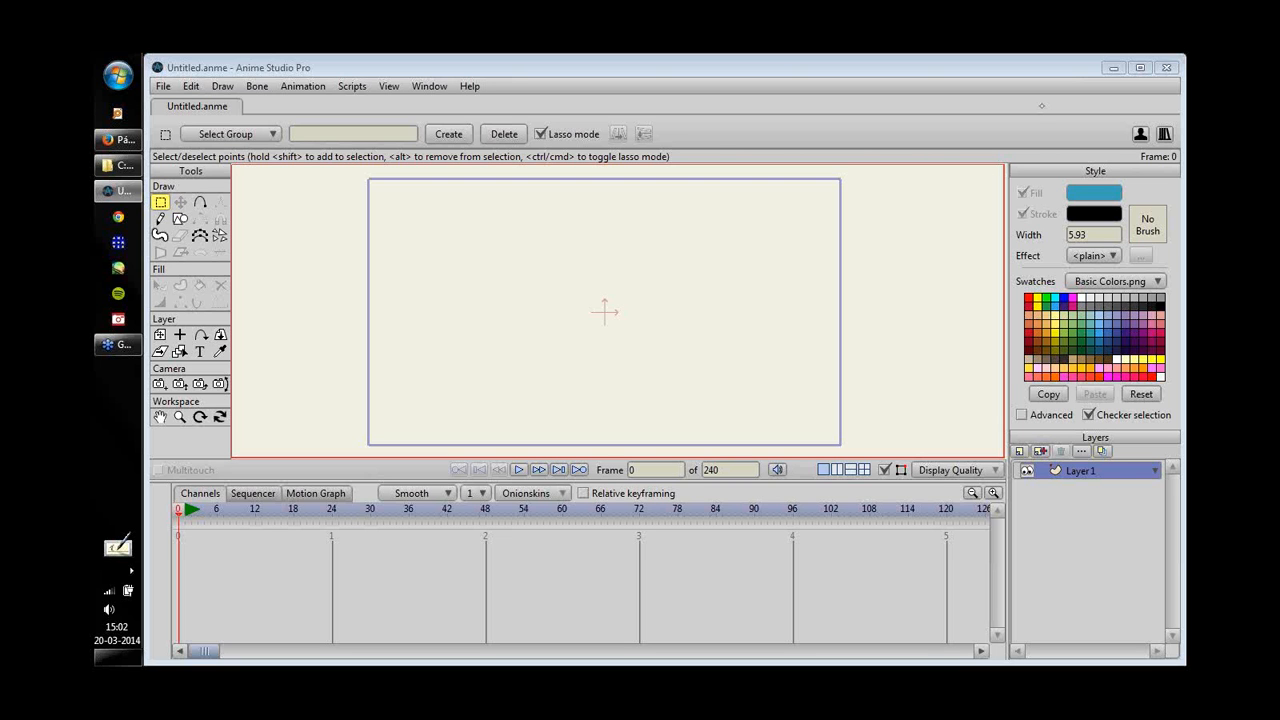
- Close the untitled project, open guitarist_04.anme, and enlarge the canvas area by shrinking the timeline
key(ctrl+w)
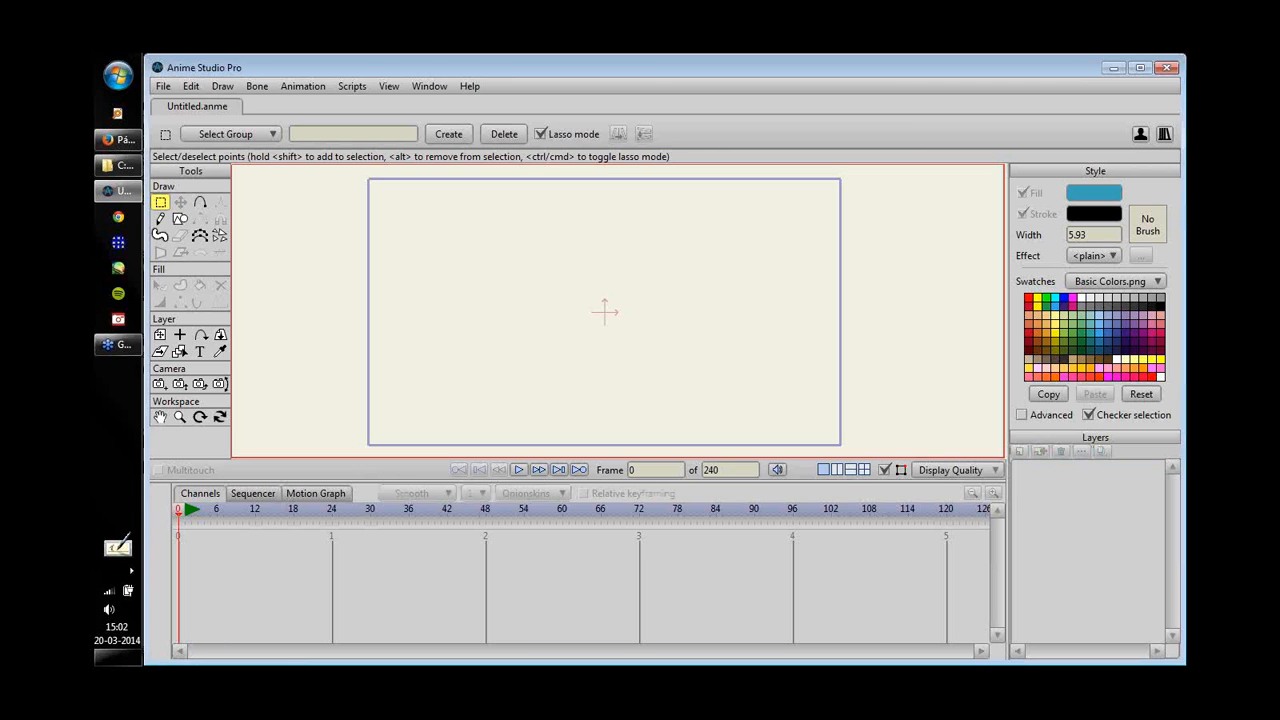
key(ctrl+o)
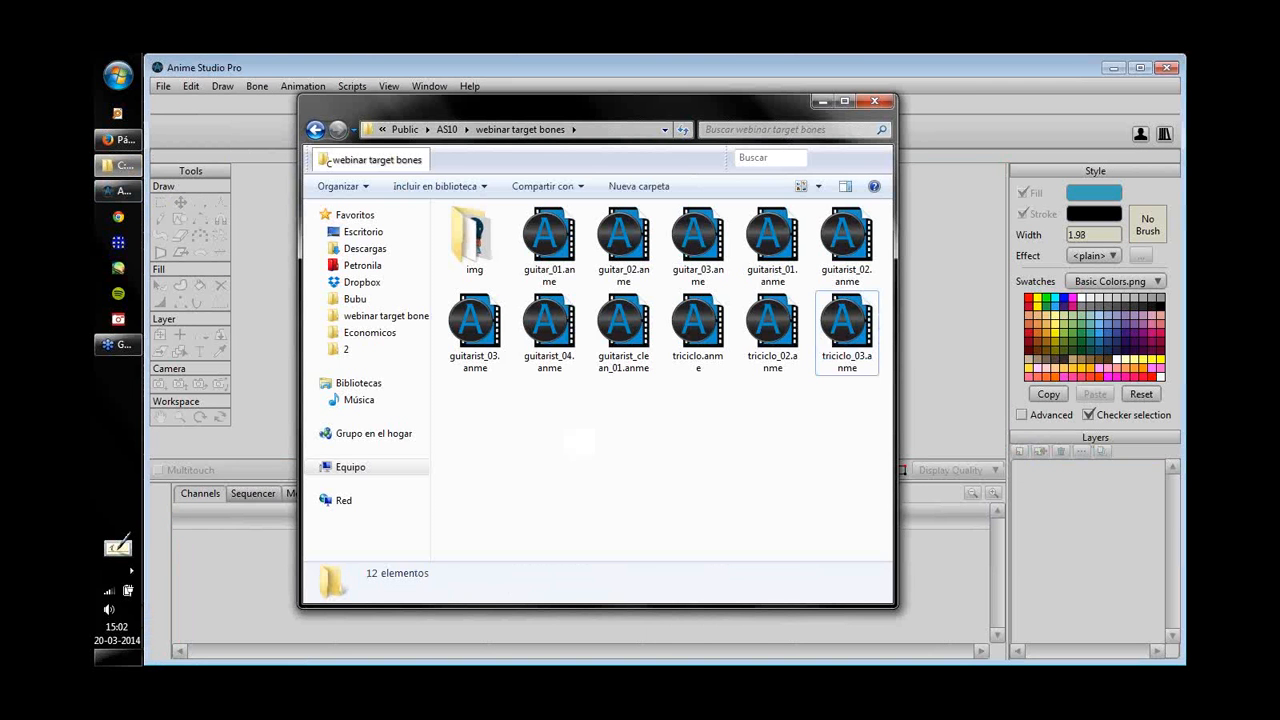
click(549, 325)
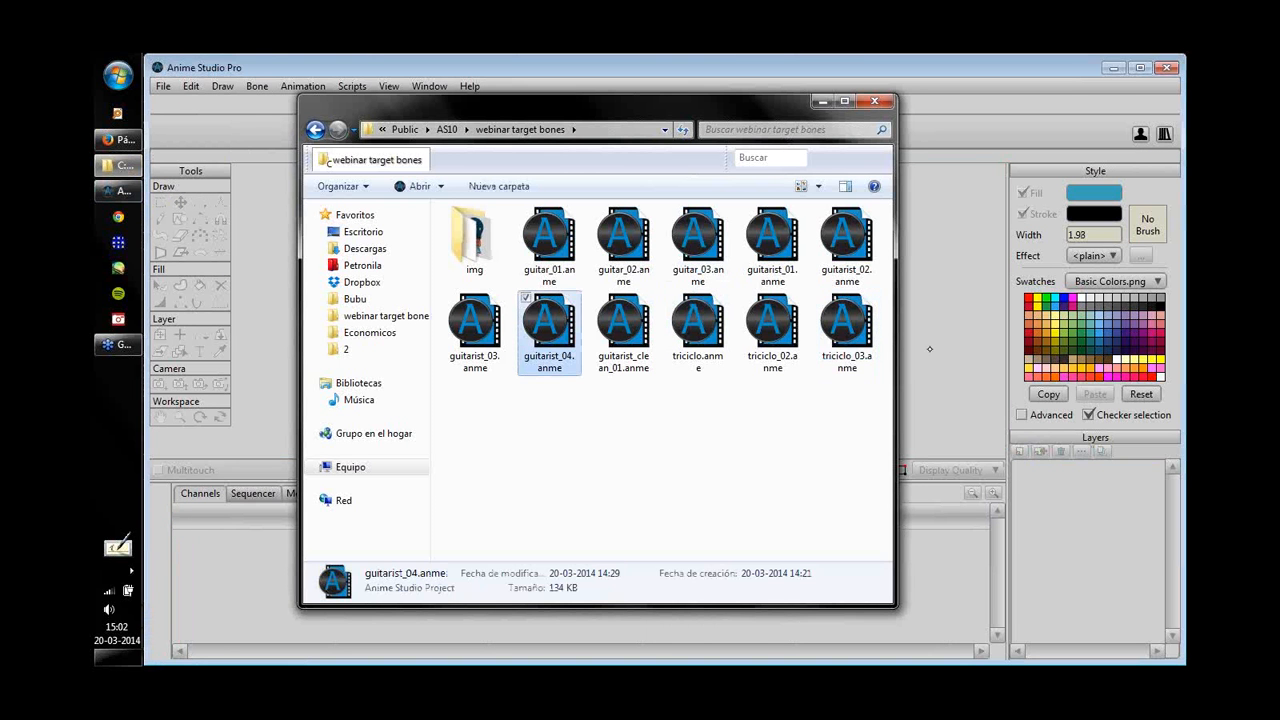
key(Return)
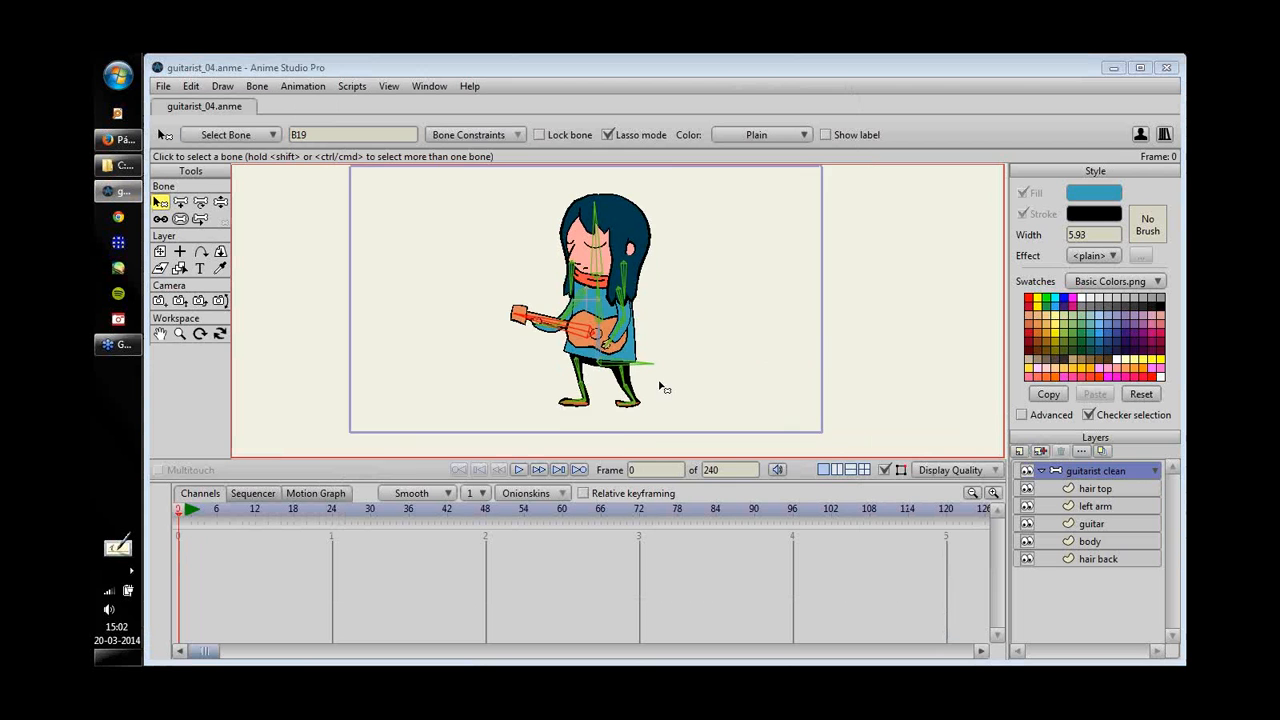
drag(659, 384, 654, 390)
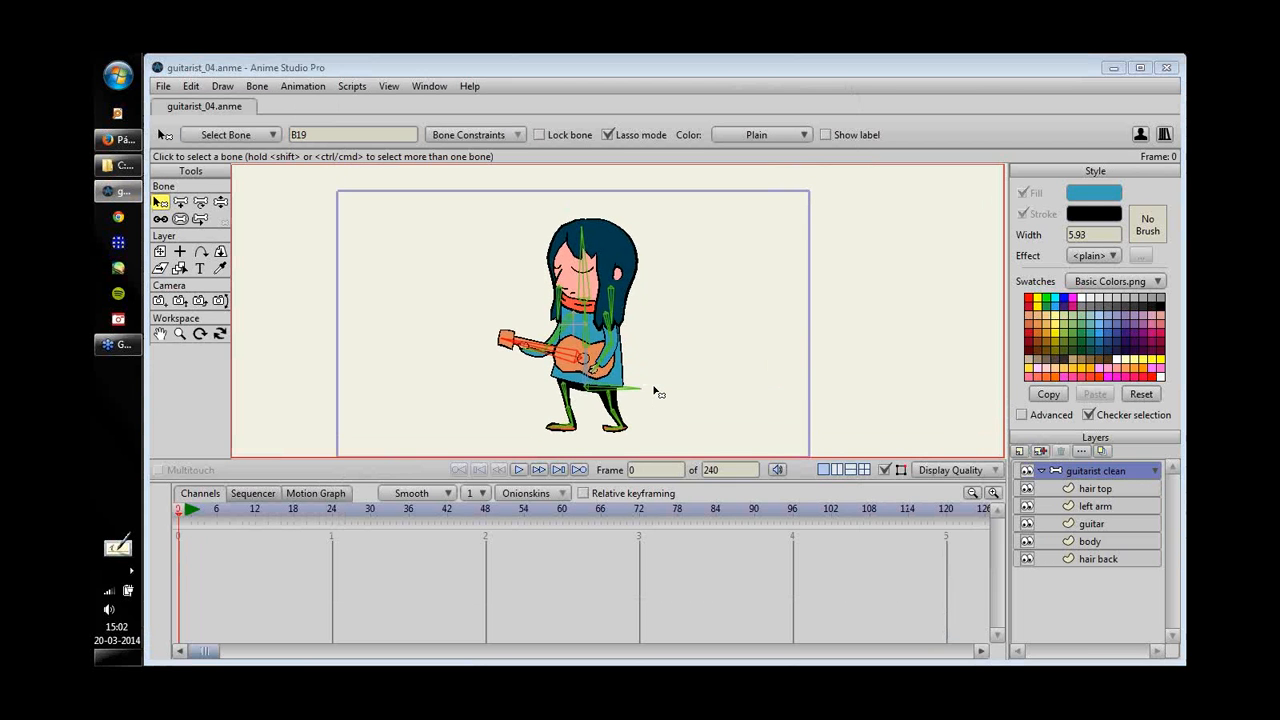
drag(819, 483, 813, 543)
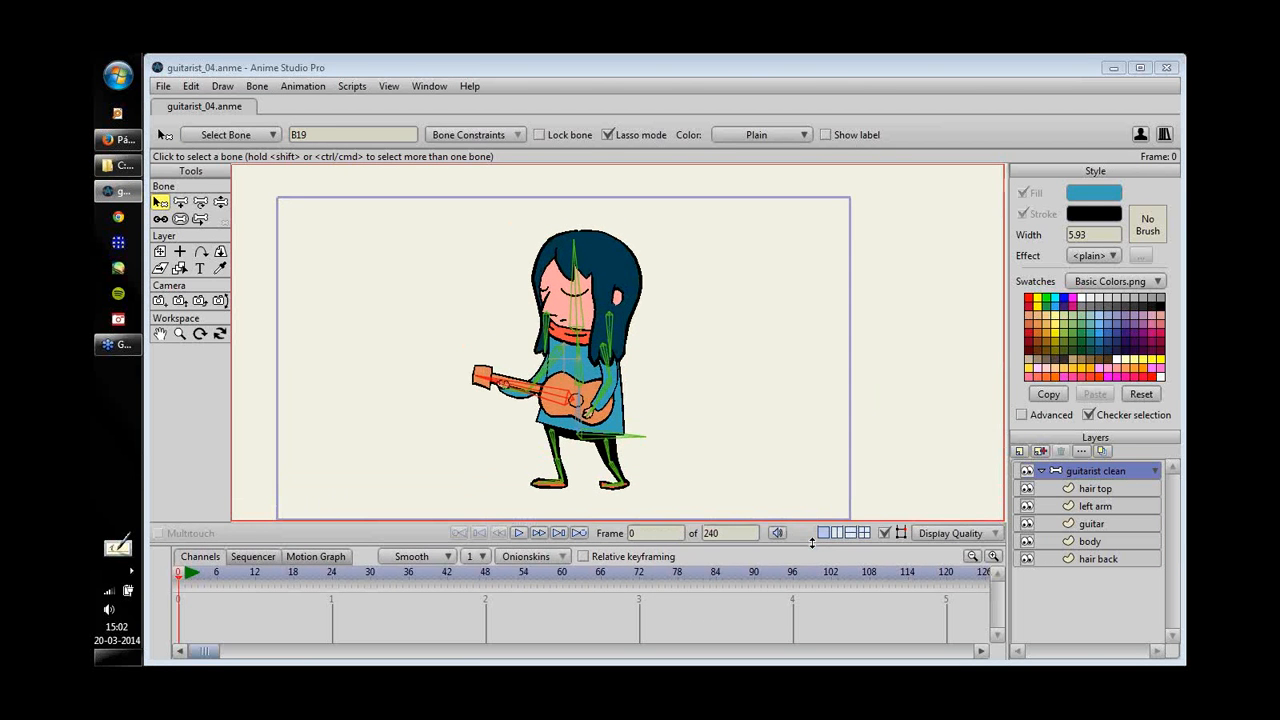
scroll(703, 347, up, 3)
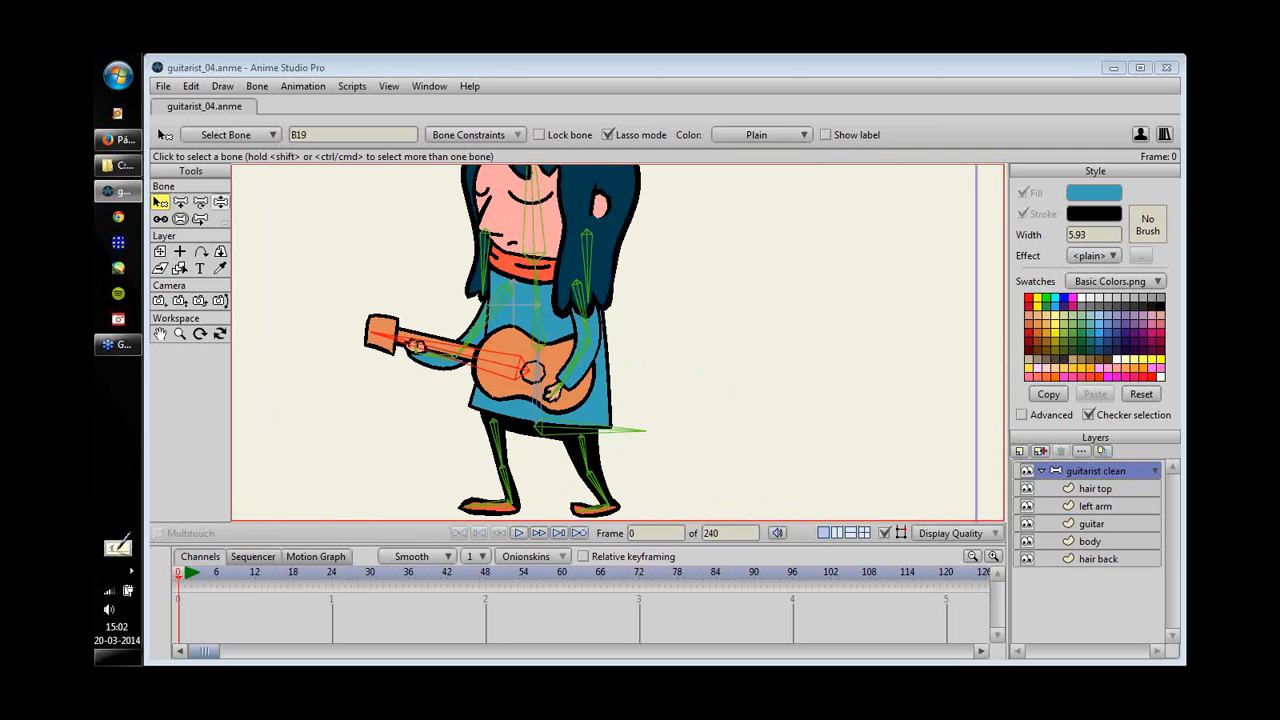
- Test the guitarist's rig at frame 0 by manipulating the hip, leg, head, hair, arm and guitar bones
key(z)
drag(636, 436, 666, 418)
drag(667, 334, 666, 314)
drag(620, 388, 482, 434)
drag(601, 385, 603, 413)
drag(645, 346, 673, 461)
drag(540, 238, 592, 302)
drag(474, 308, 580, 301)
drag(612, 300, 606, 333)
drag(478, 394, 435, 330)
drag(440, 378, 490, 402)
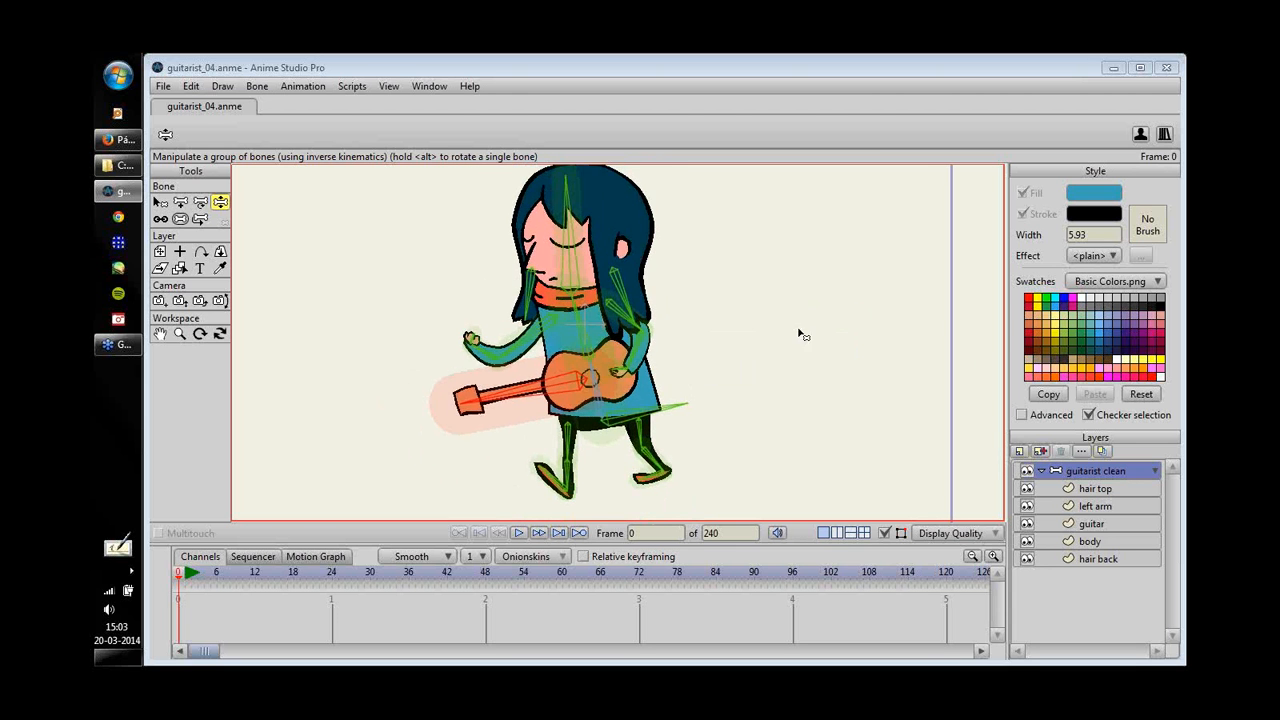
- At frame 16, shift the guitarist's whole body by manipulating the hip bone
key(t)
click(669, 494)
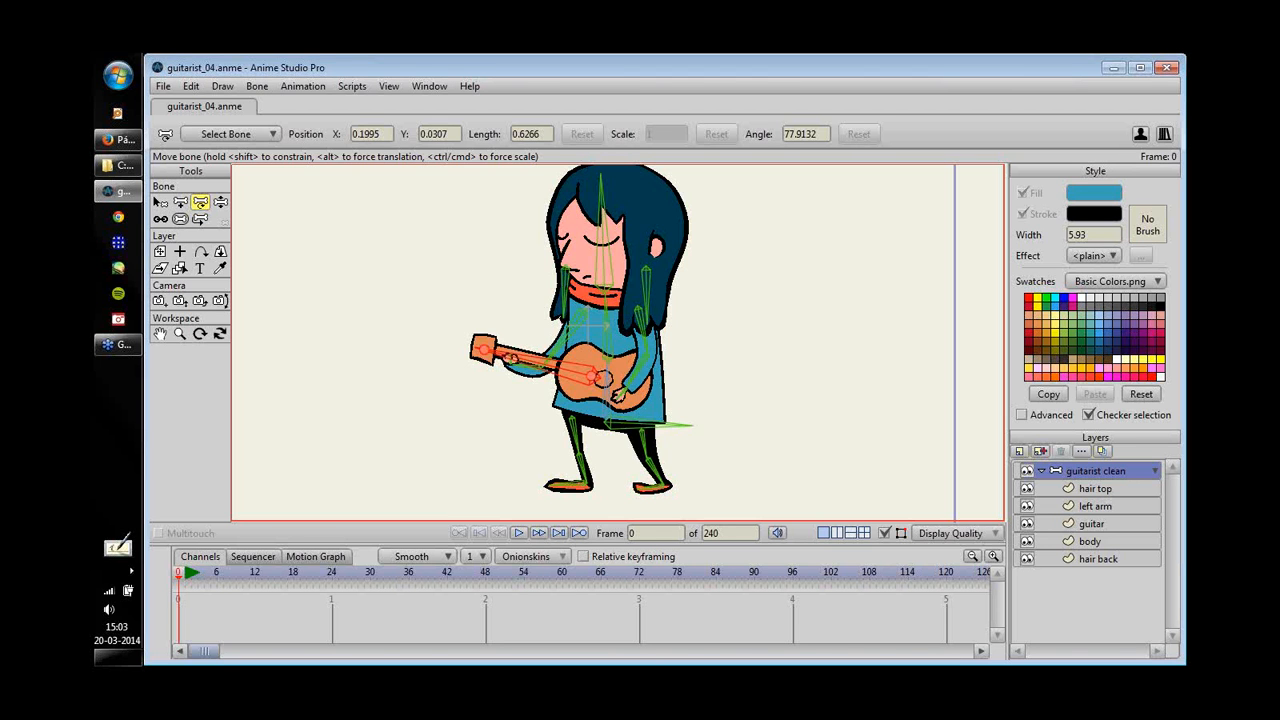
drag(179, 573, 281, 573)
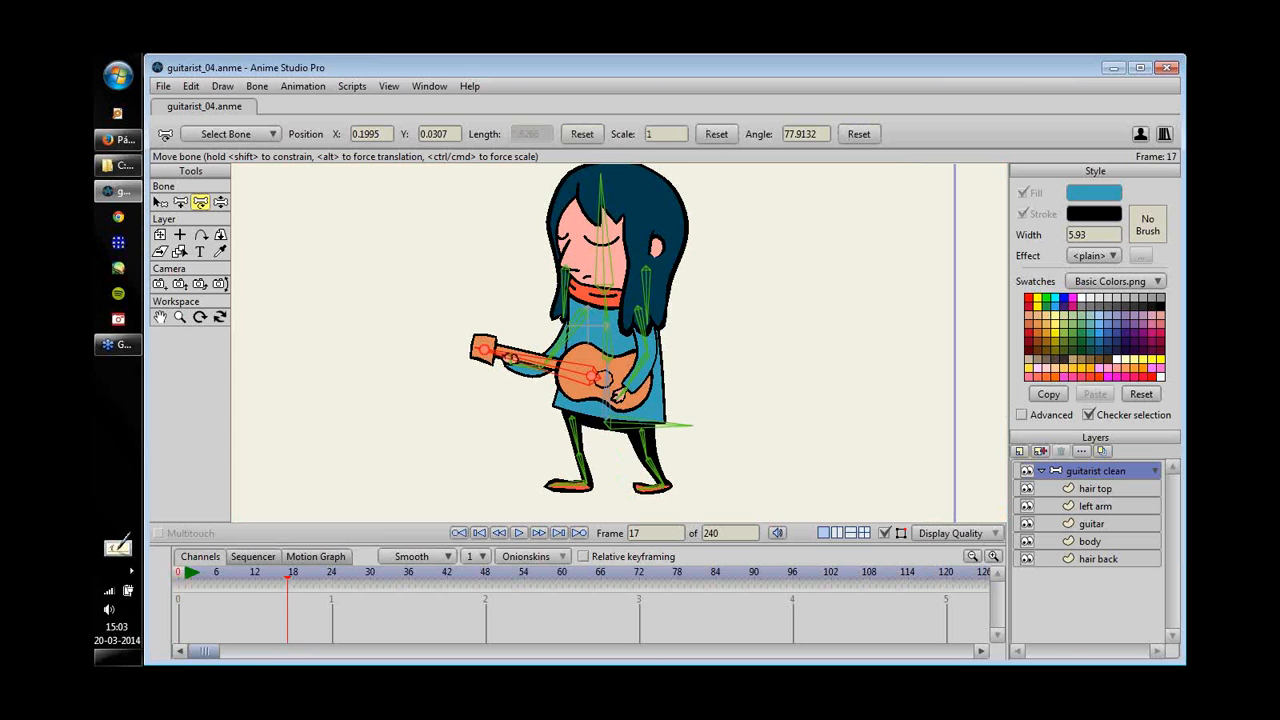
click(689, 377)
drag(686, 357, 694, 349)
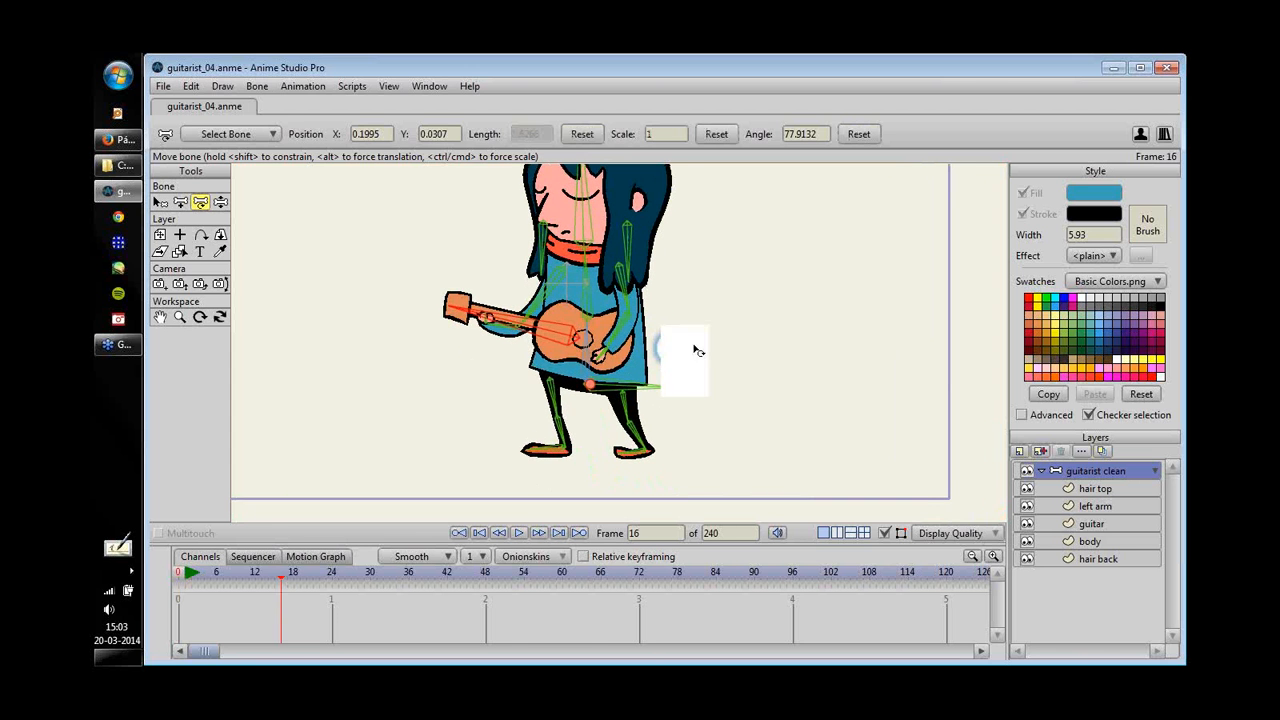
click(221, 202)
drag(648, 392, 643, 366)
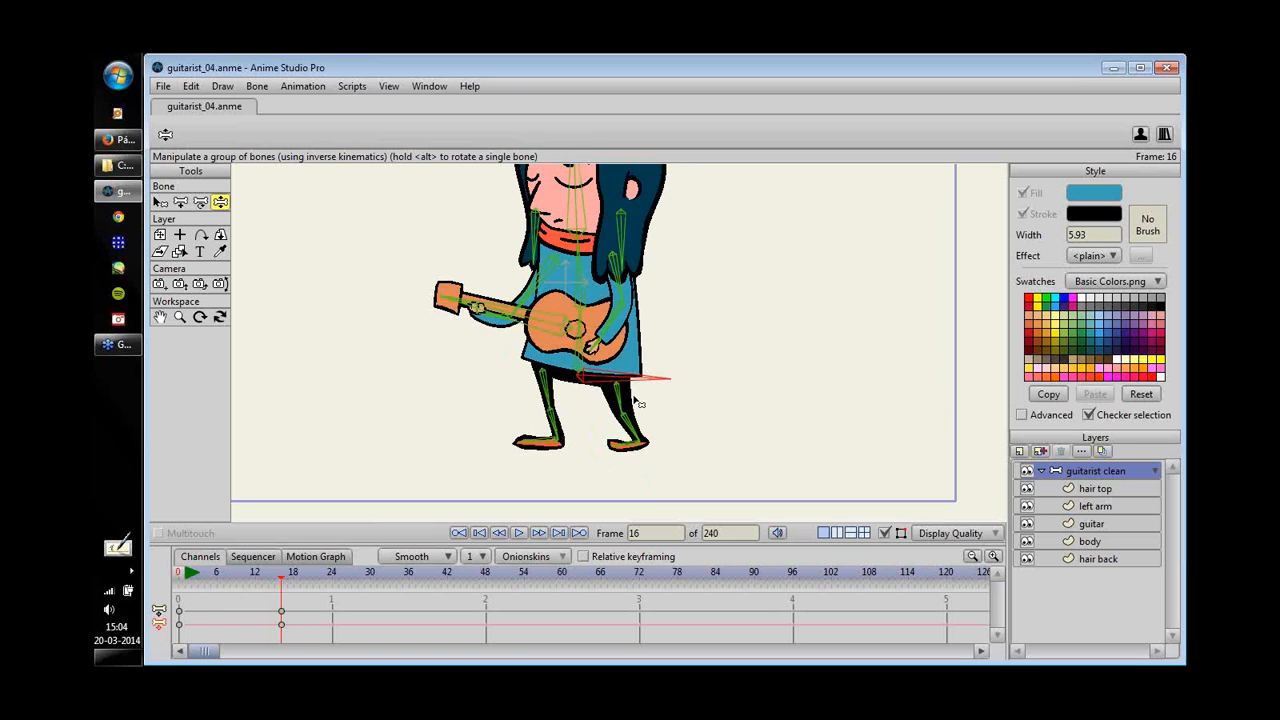
- Bend both of the guitarist's legs by raising the feet at frame 16, and nudge the hip bone
drag(569, 419, 531, 452)
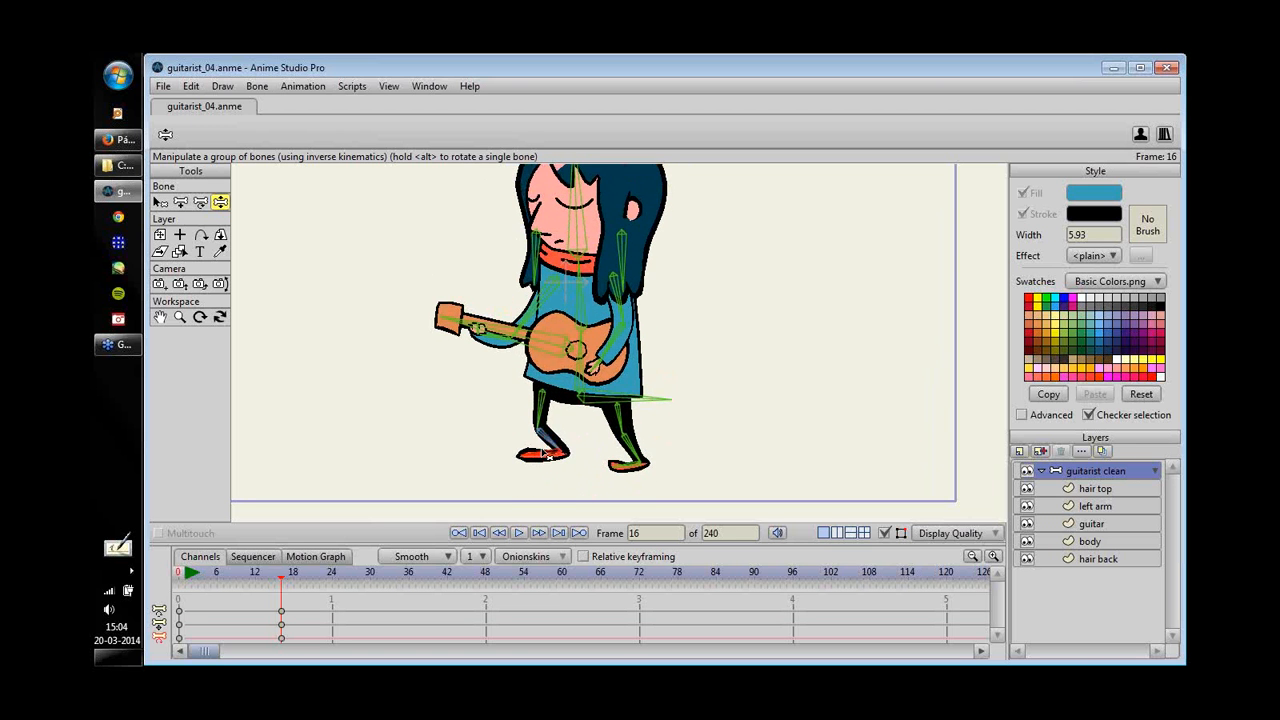
drag(633, 444, 622, 416)
drag(627, 457, 626, 441)
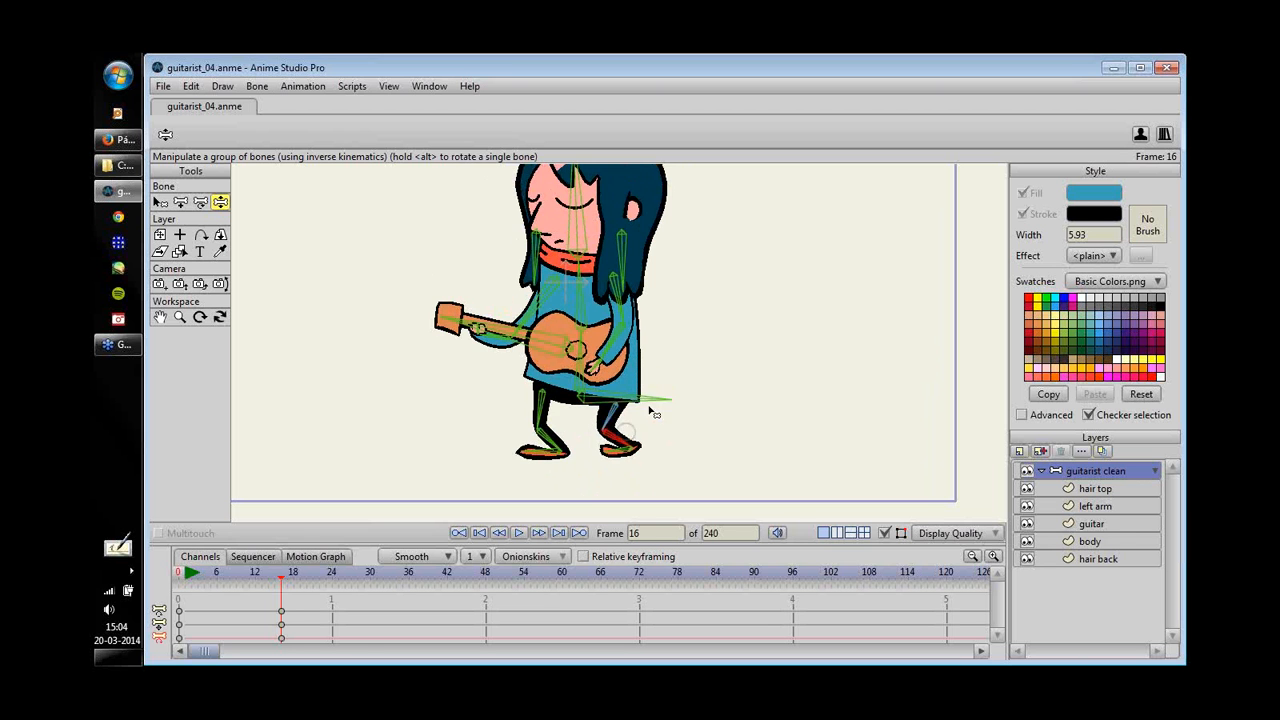
drag(653, 398, 656, 395)
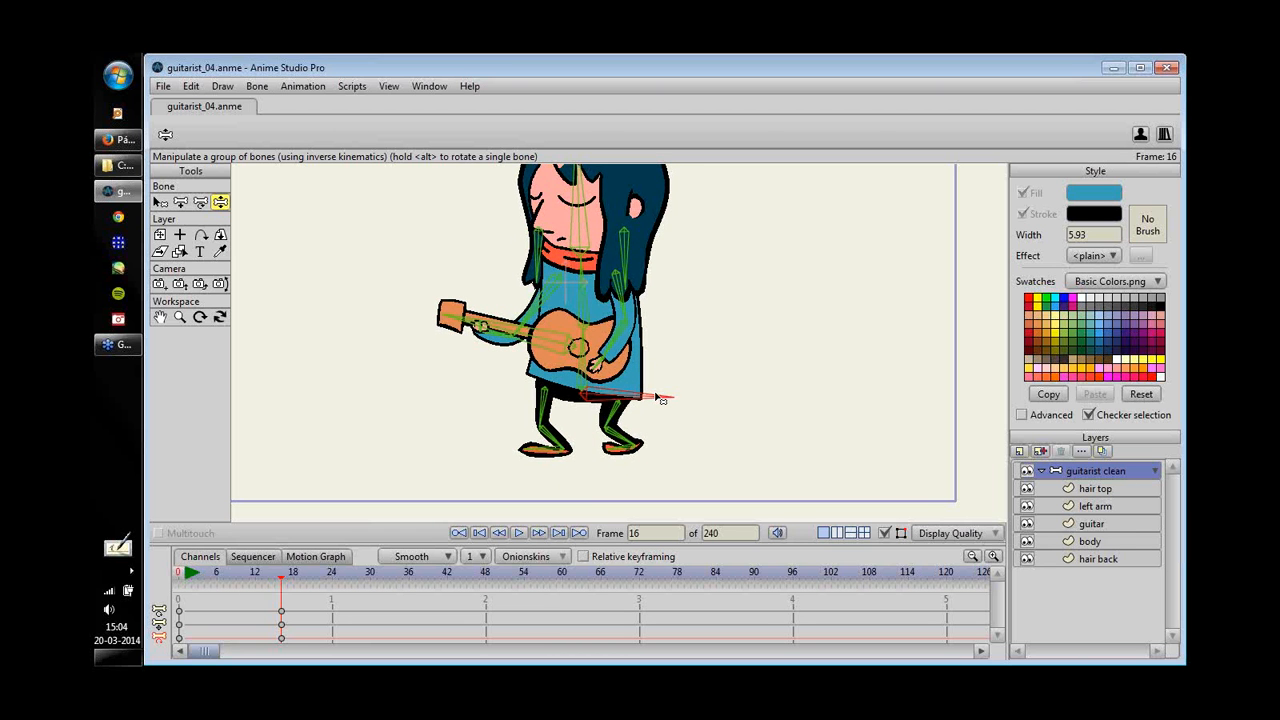
- Select the guitarist's rear foot bone, enlarge the timeline area, and undo the posing at frame 16
key(z)
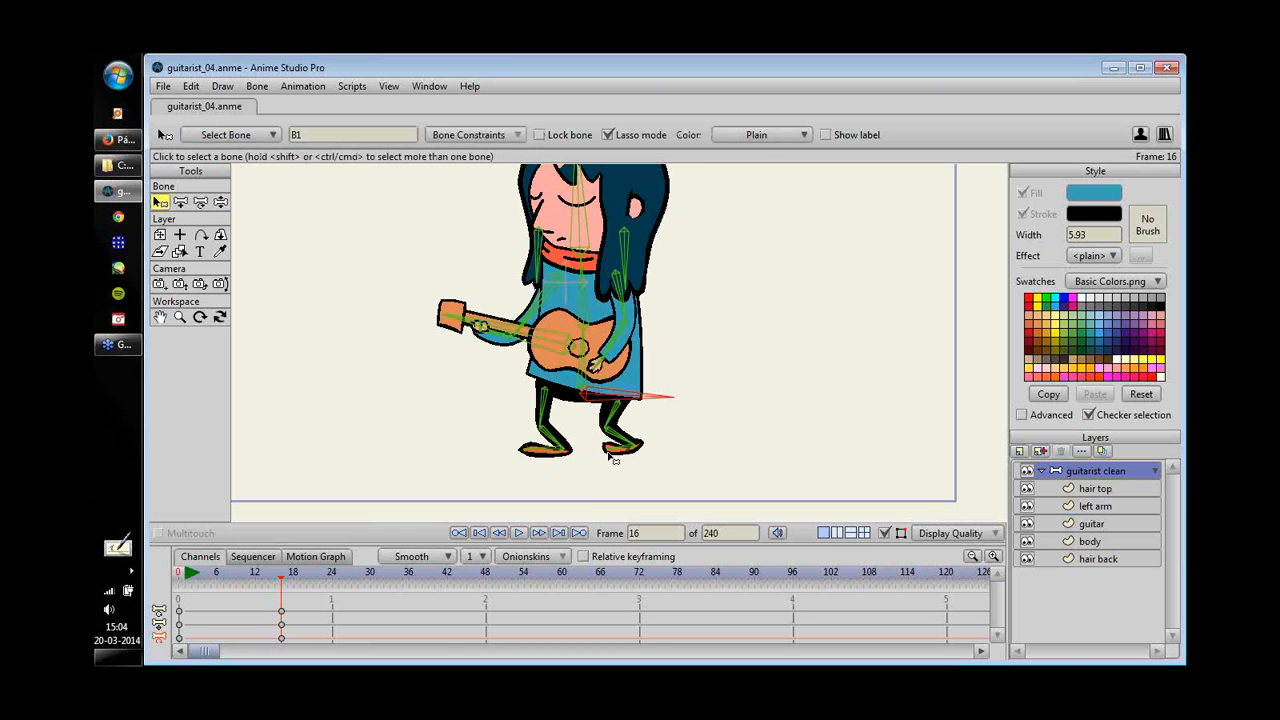
click(612, 452)
drag(673, 545, 673, 519)
key(ctrl+z)
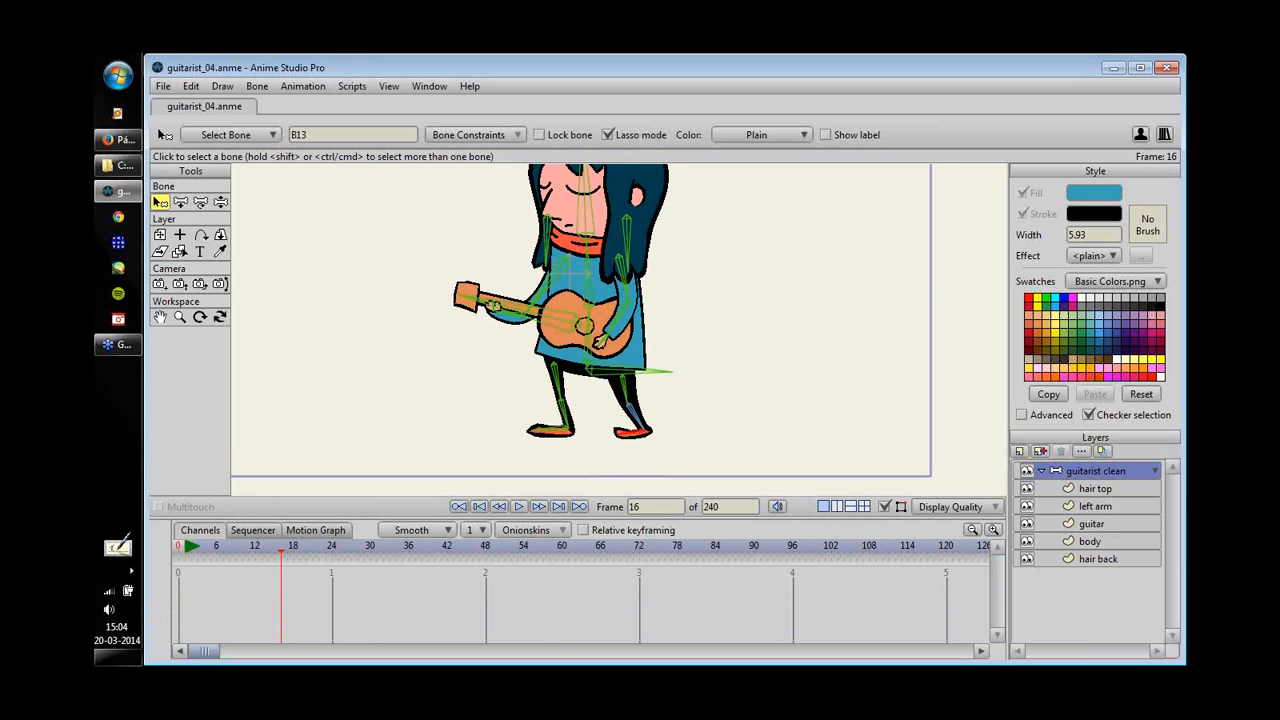
- Return the guitarist animation to frame 0 and create a new empty project
key(Left)
key(Left)
key(Left)
key(Left)
key(Left)
key(Left)
key(Left)
key(Left)
key(Left)
key(Left)
key(Left)
key(Left)
key(Left)
key(Left)
key(Left)
key(Left)
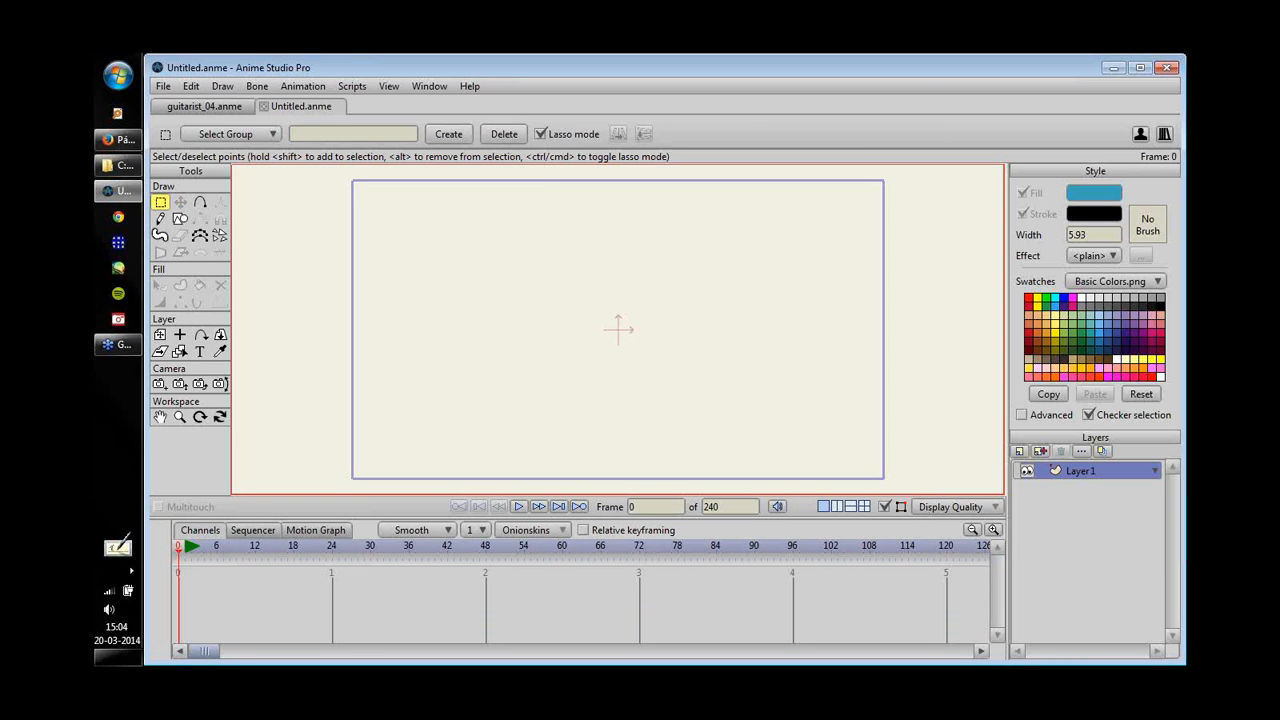
- Add a Bone layer to the new project and draw a long, slightly tilted bone below the canvas centre
click(1040, 451)
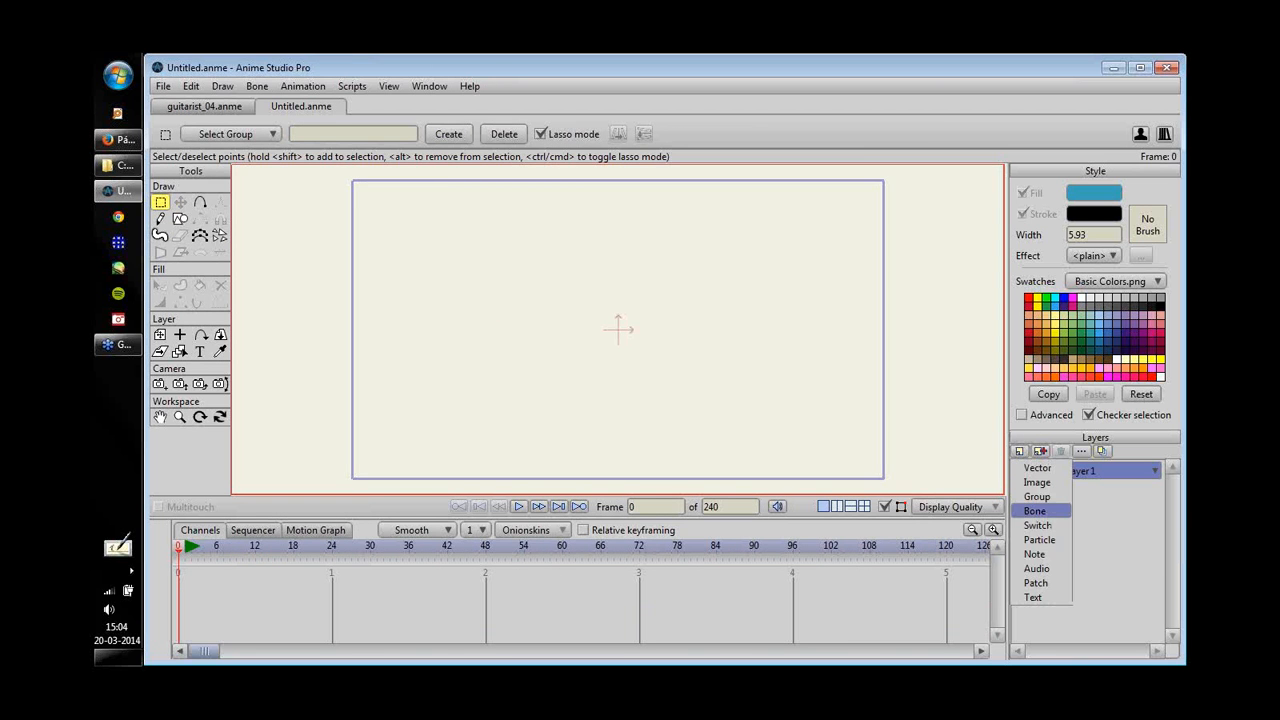
click(1035, 511)
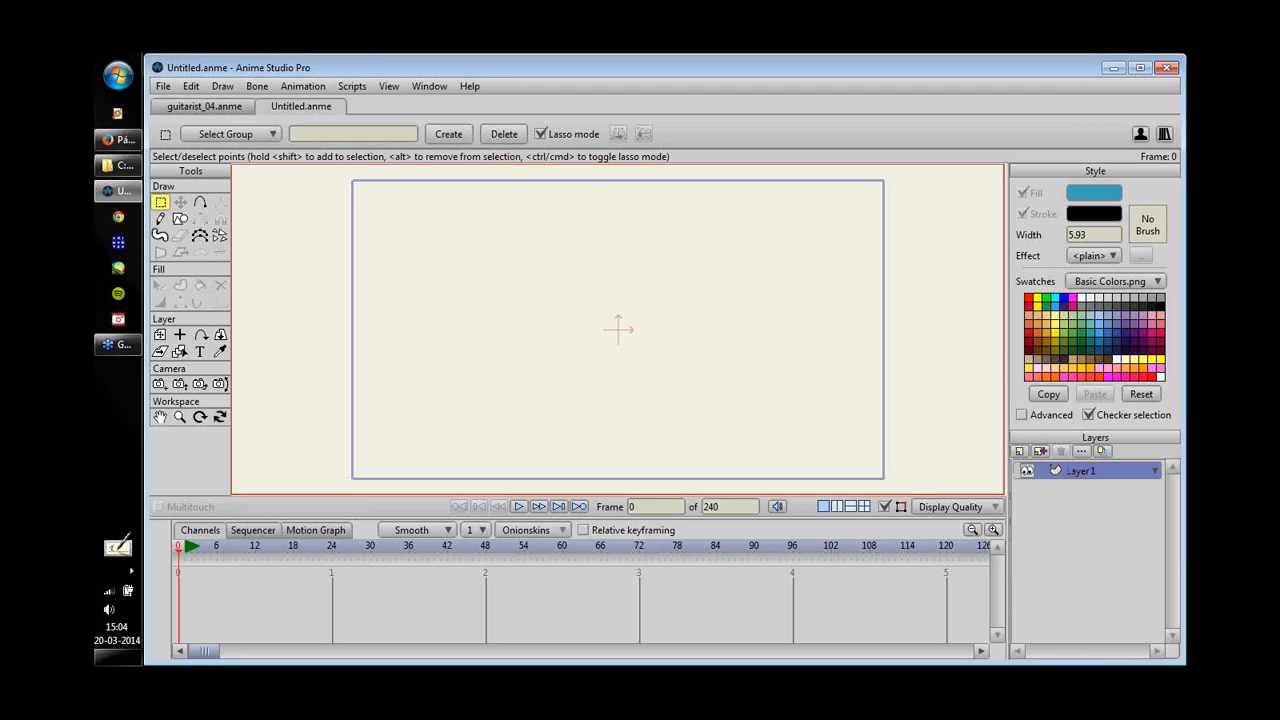
click(1120, 487)
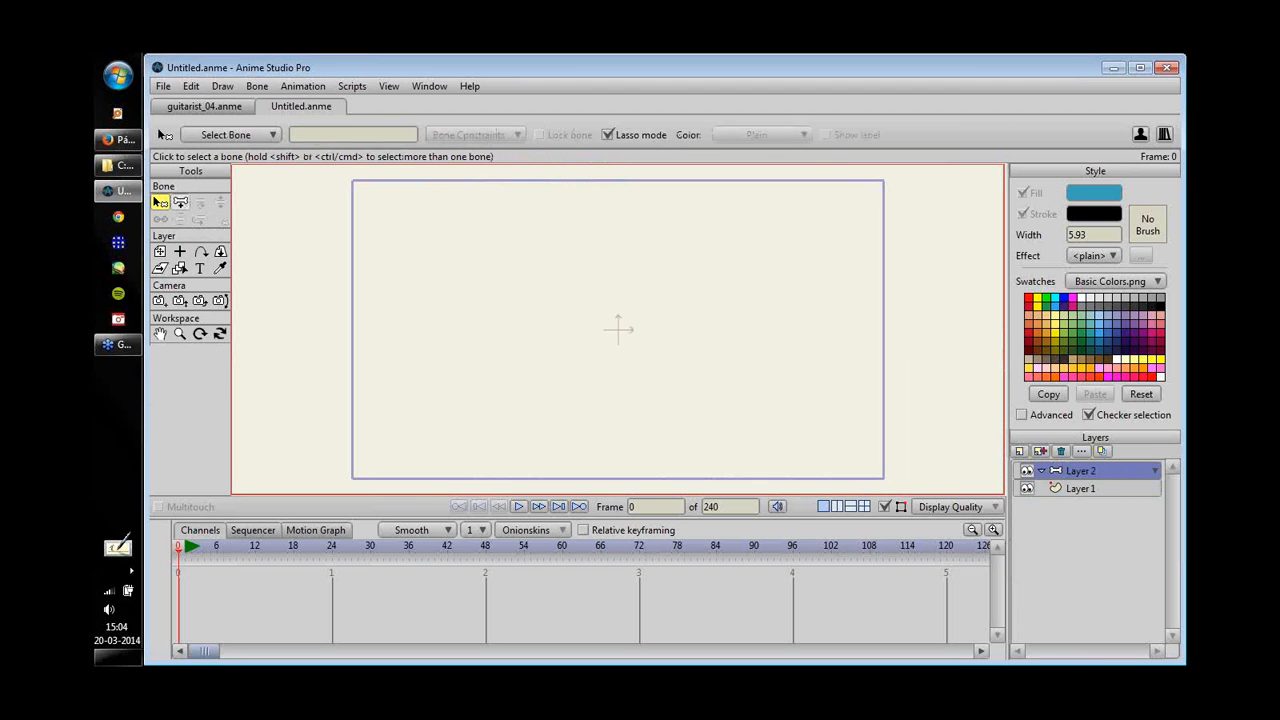
drag(567, 436, 595, 323)
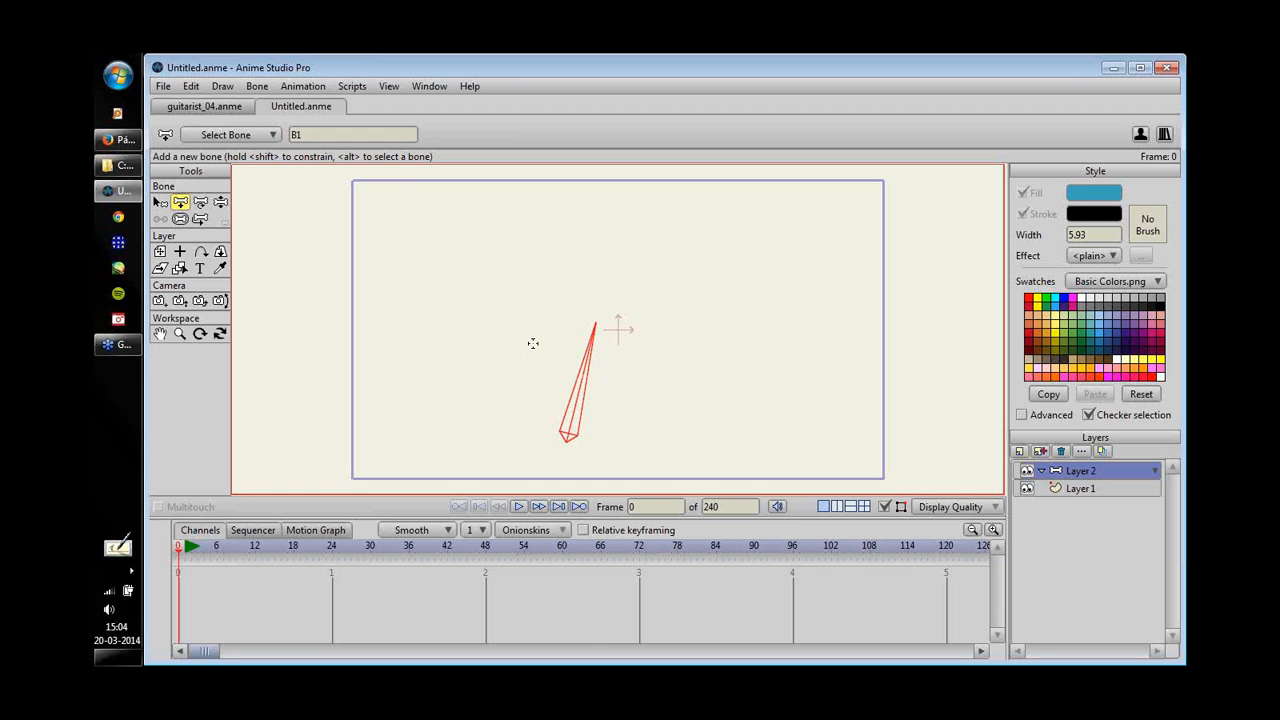
- Add a separate, unparented short vertical bone beyond the first bone's tip and name it target
key(b)
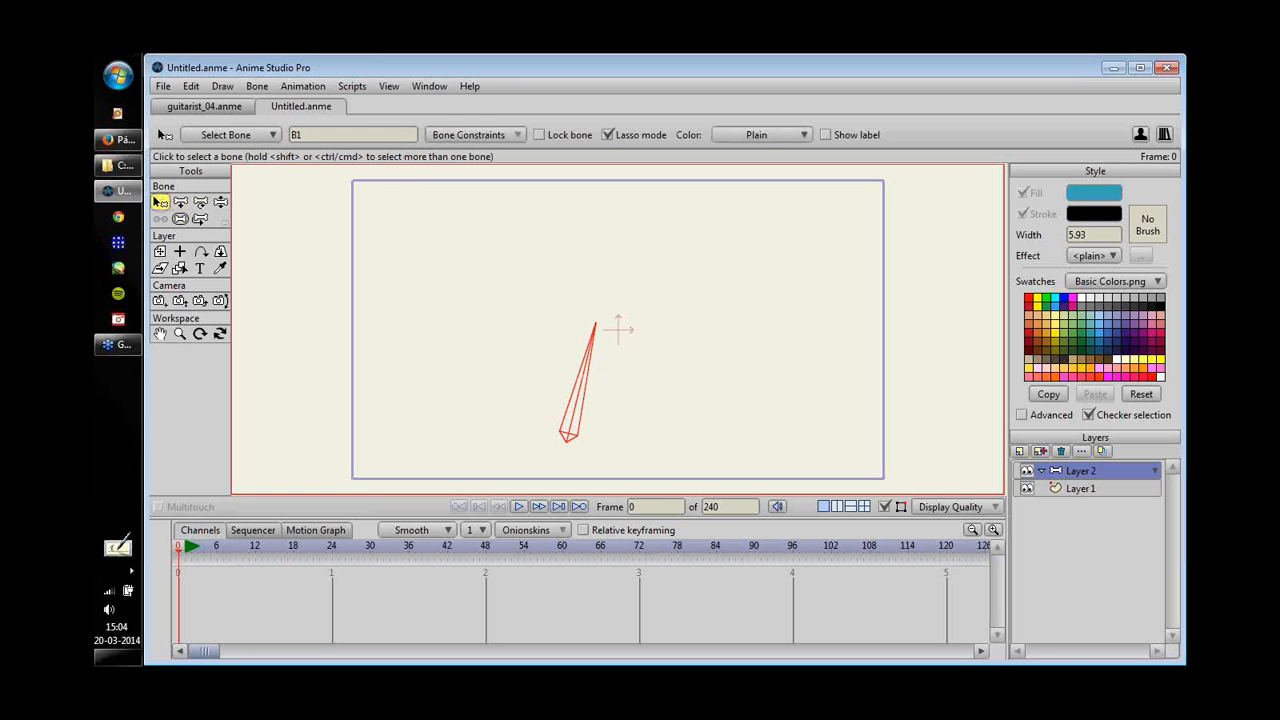
click(800, 263)
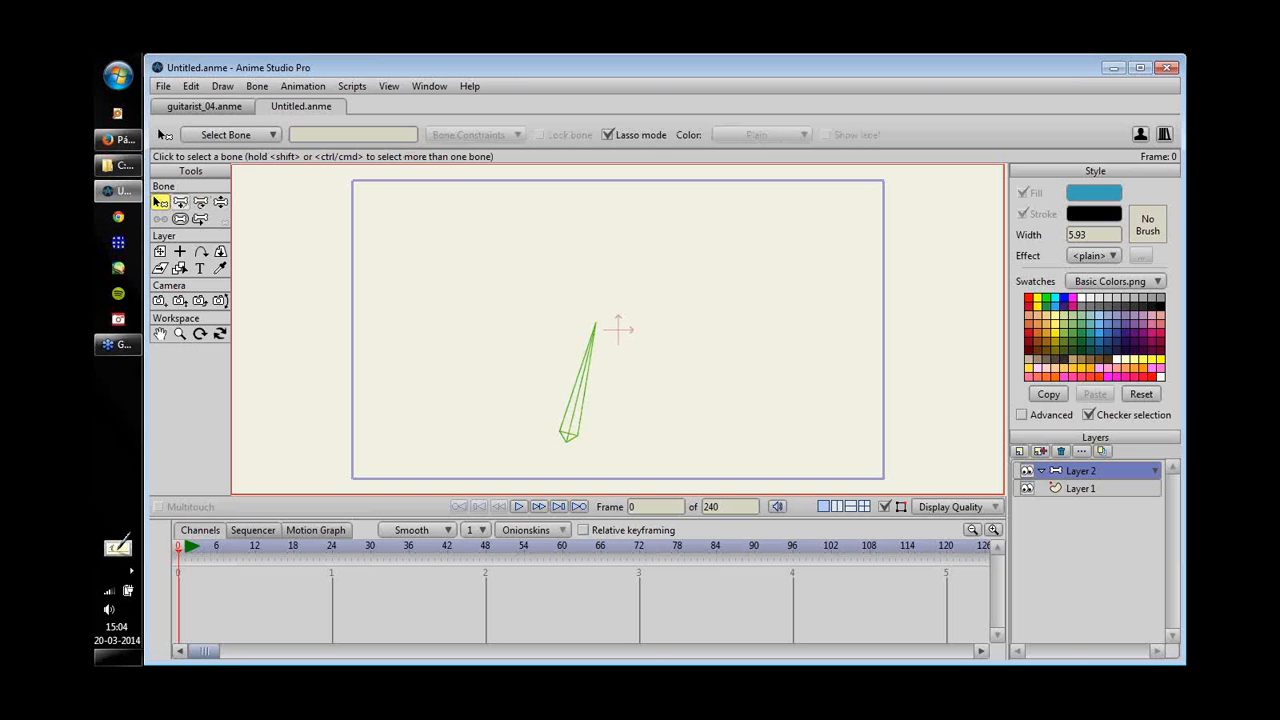
click(181, 203)
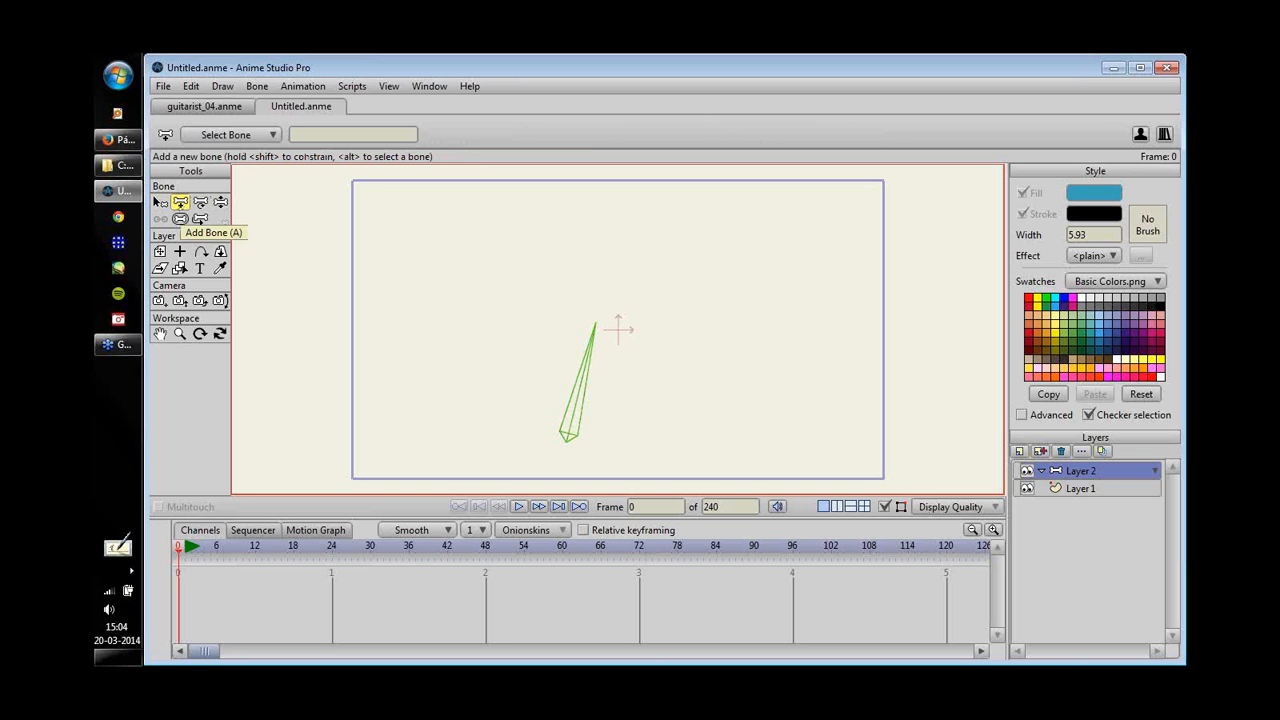
drag(706, 306, 706, 262)
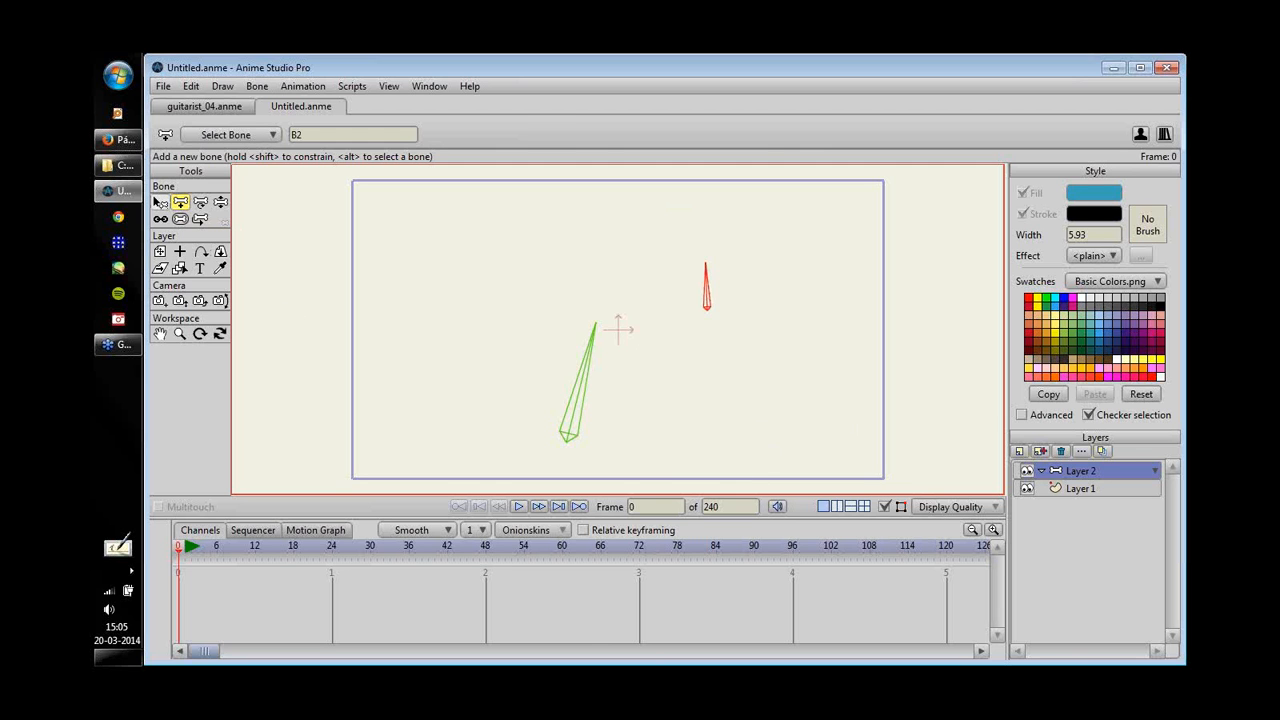
click(160, 202)
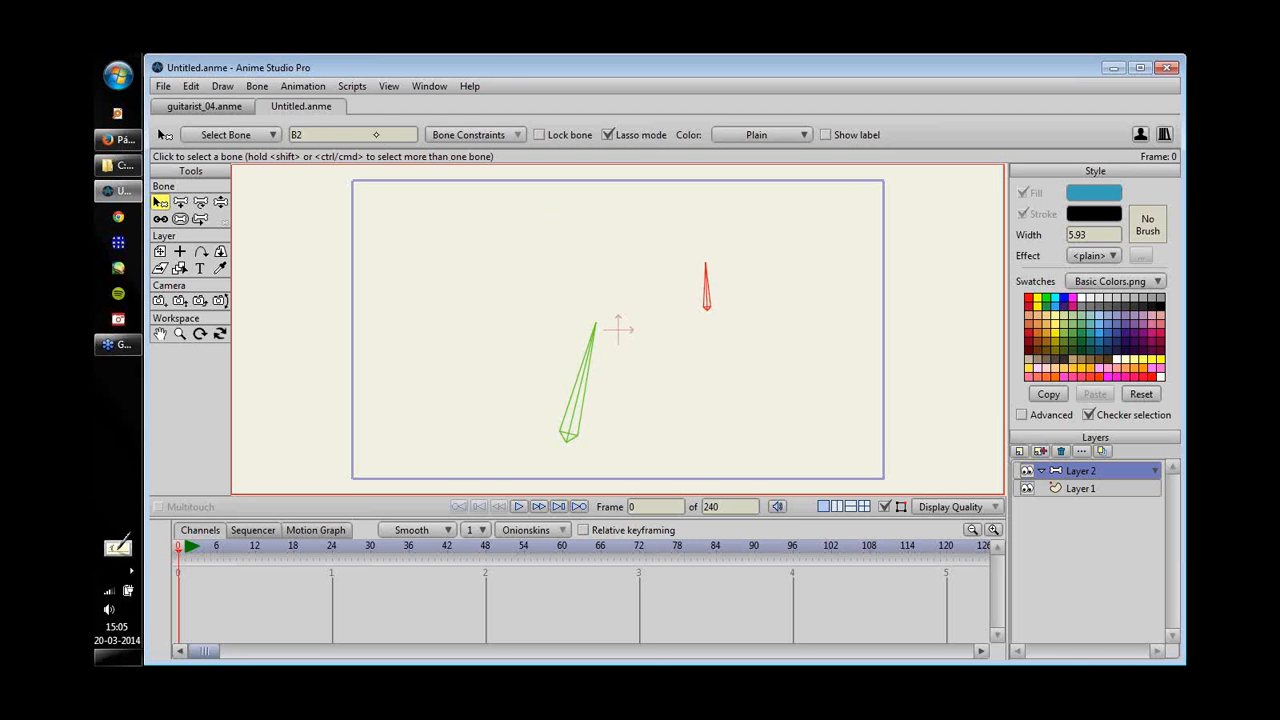
click(376, 134)
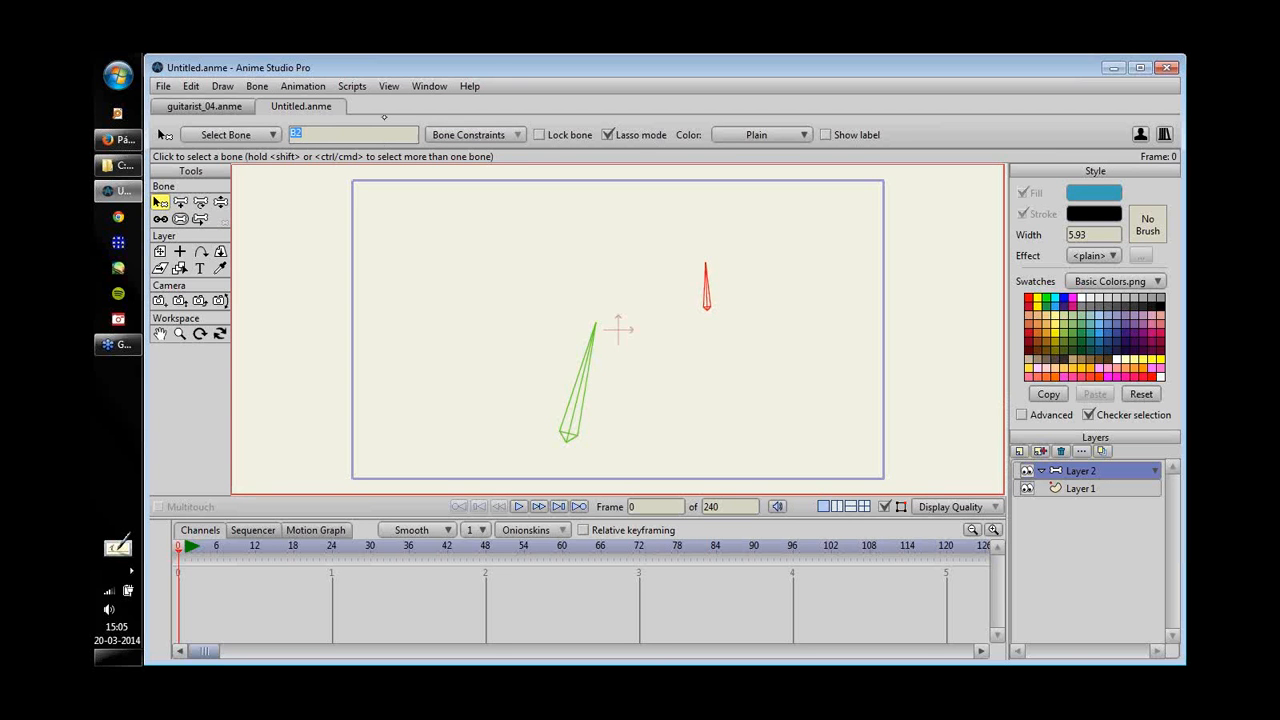
text(target)
key(Return)
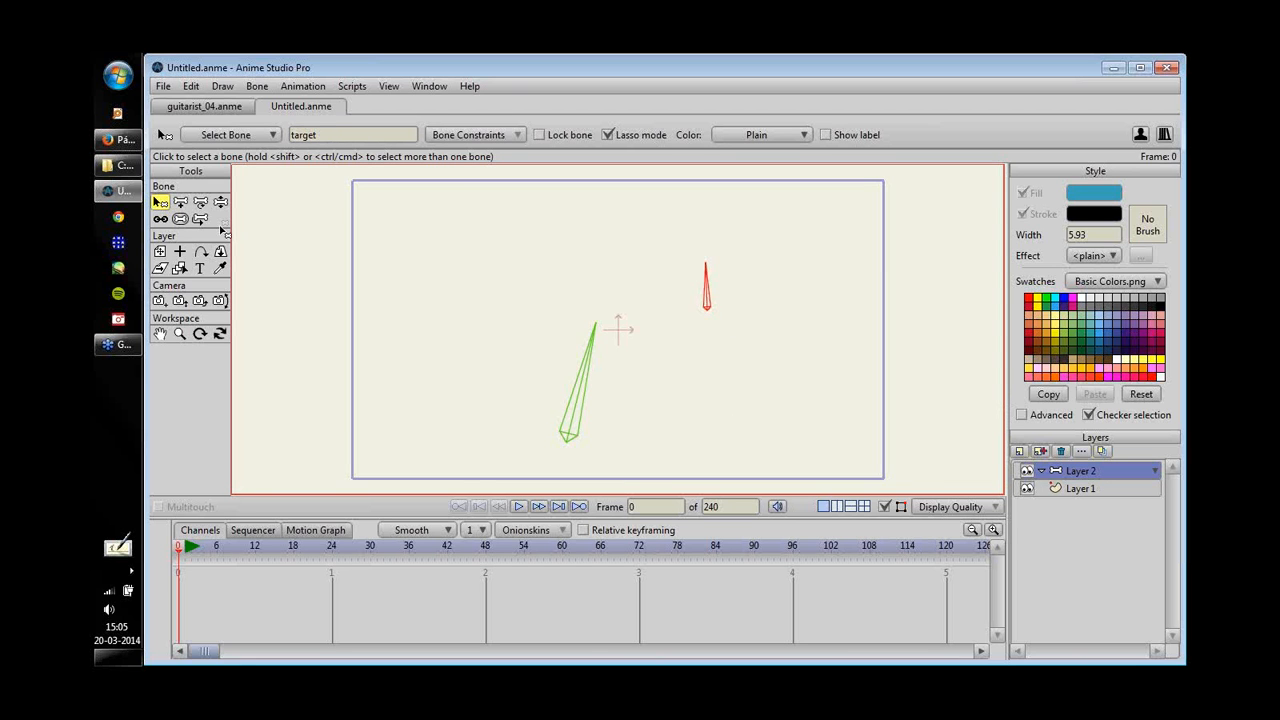
- Set the long bone's Target constraint to the target bone and check its effect at frame 14
click(575, 420)
click(590, 340)
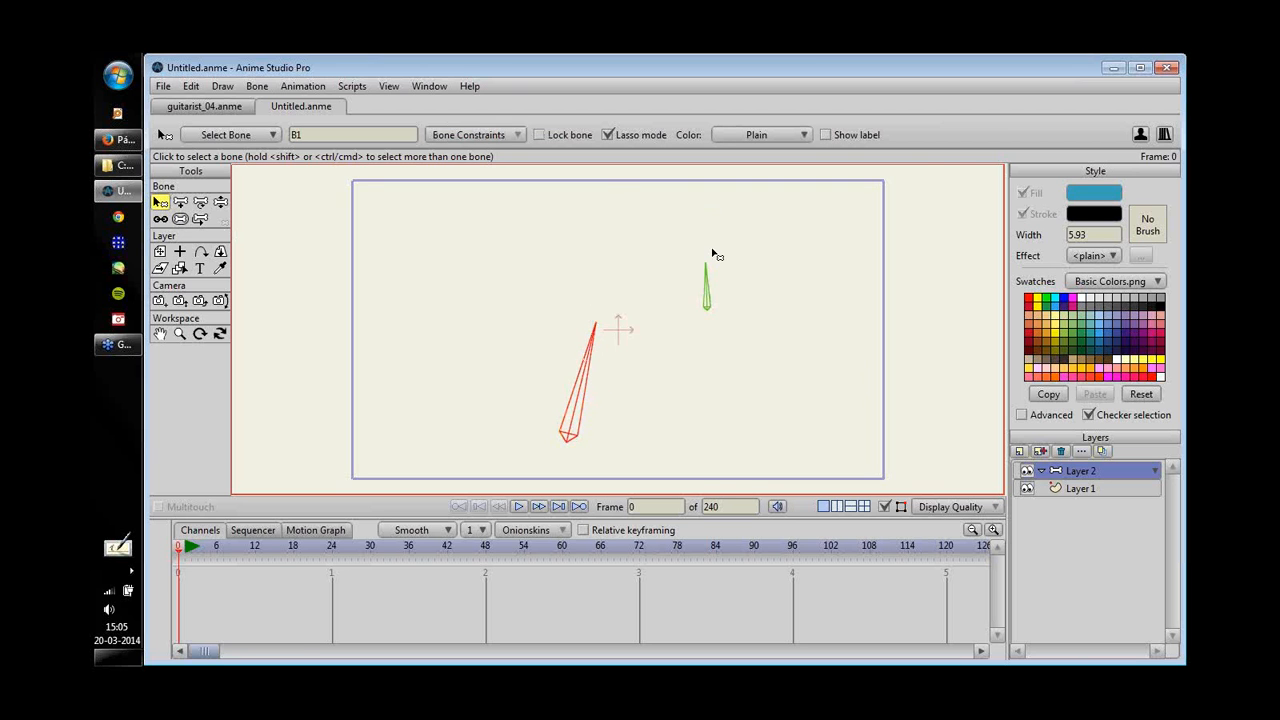
drag(700, 251, 820, 247)
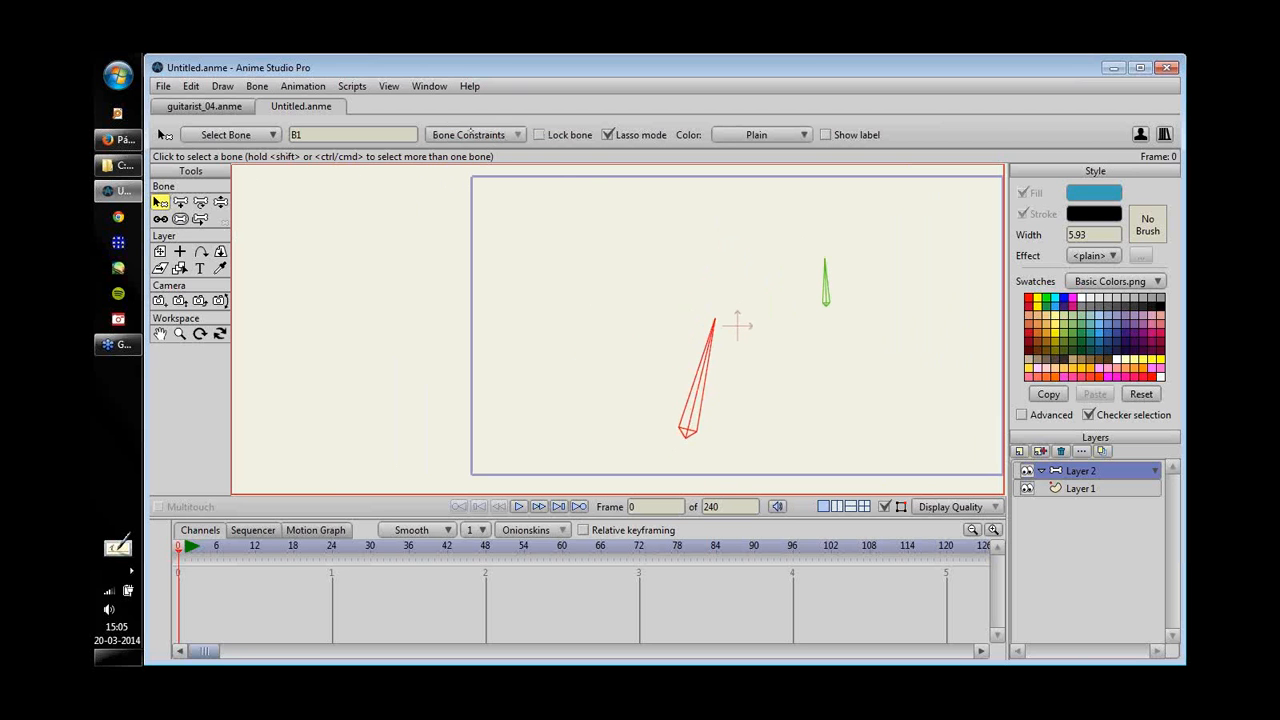
click(487, 137)
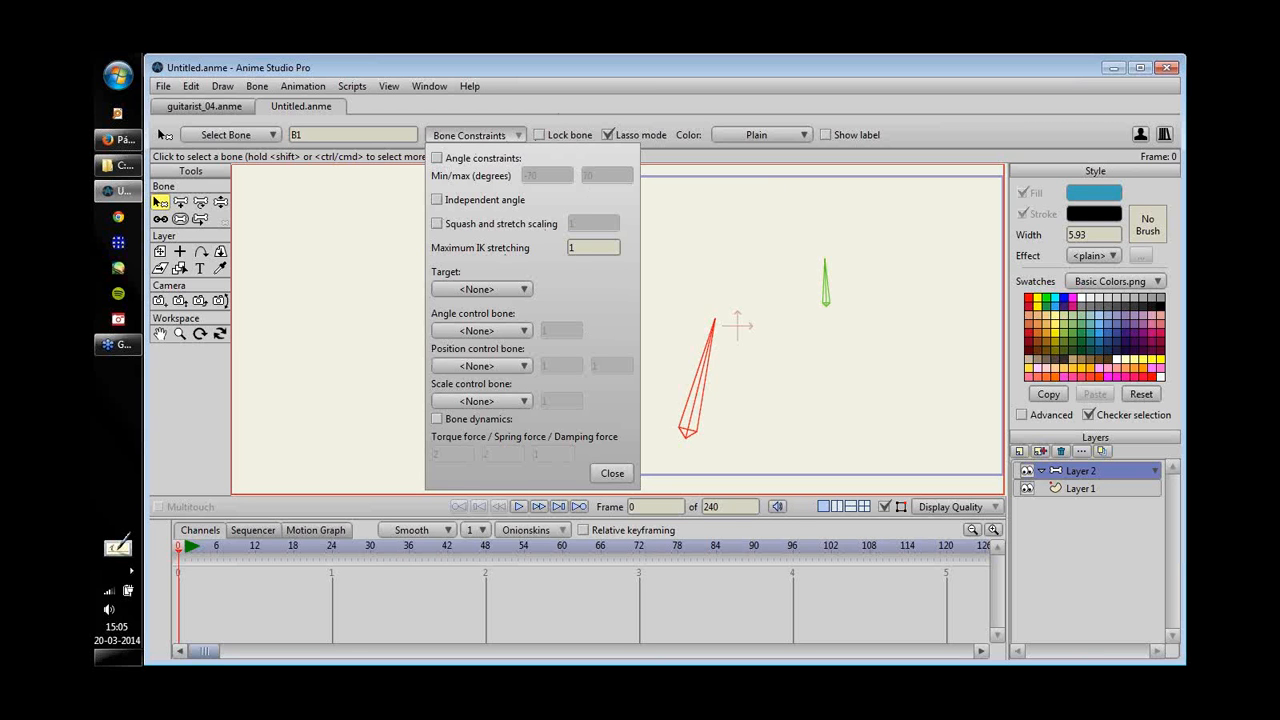
click(523, 290)
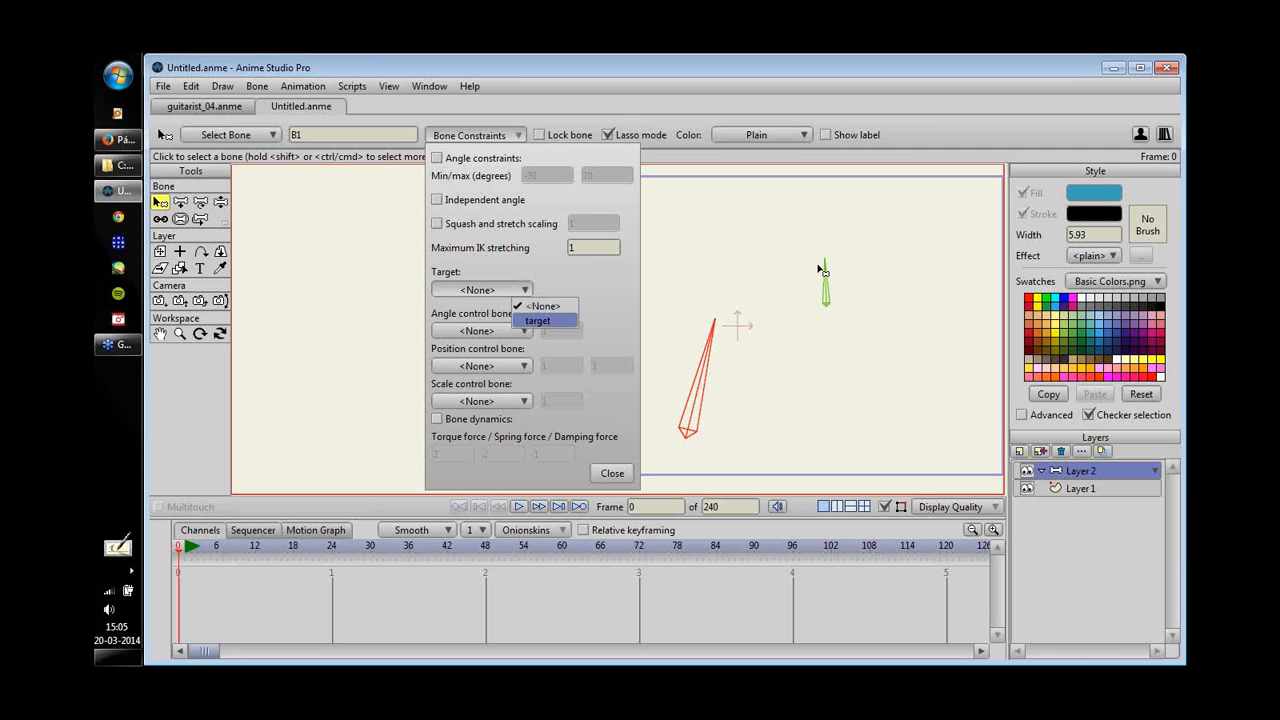
click(539, 321)
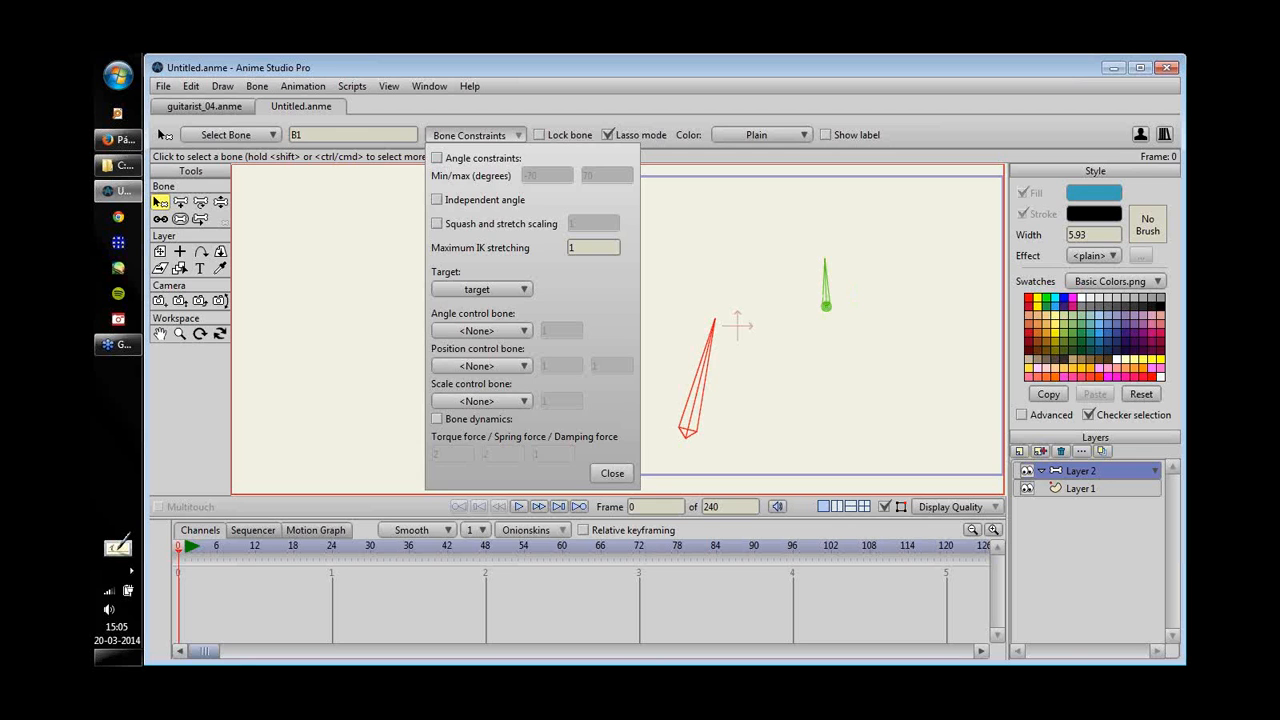
click(604, 475)
drag(179, 547, 268, 547)
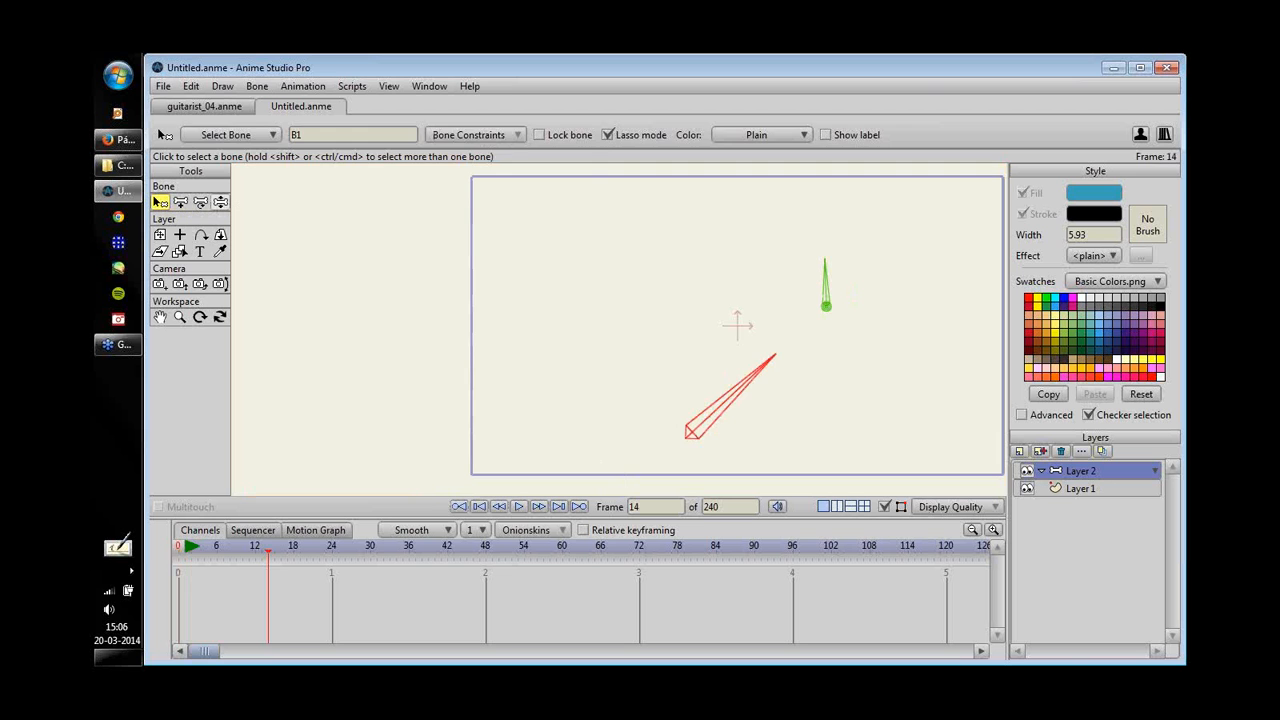
- Move the target bone at frame 14 to check how the long bone keeps pointing at it
click(220, 202)
click(825, 302)
mouse_move(825, 300)
mouse_down()
mouse_move(808, 350)
mouse_move(668, 268)
mouse_move(543, 275)
mouse_move(545, 318)
mouse_move(743, 269)
mouse_move(838, 375)
mouse_move(728, 331)
mouse_move(722, 247)
mouse_move(891, 297)
mouse_move(907, 338)
mouse_move(840, 422)
mouse_move(842, 330)
mouse_move(752, 285)
mouse_move(565, 322)
mouse_move(509, 366)
mouse_move(843, 289)
mouse_move(777, 320)
mouse_move(827, 293)
mouse_move(803, 311)
mouse_move(802, 291)
mouse_up()
- Return to frame 0 and delete both bones from the bone layer
drag(269, 546, 179, 546)
key(b)
mouse_move(942, 314)
mouse_down()
mouse_move(810, 453)
mouse_move(899, 418)
mouse_up()
key(Delete)
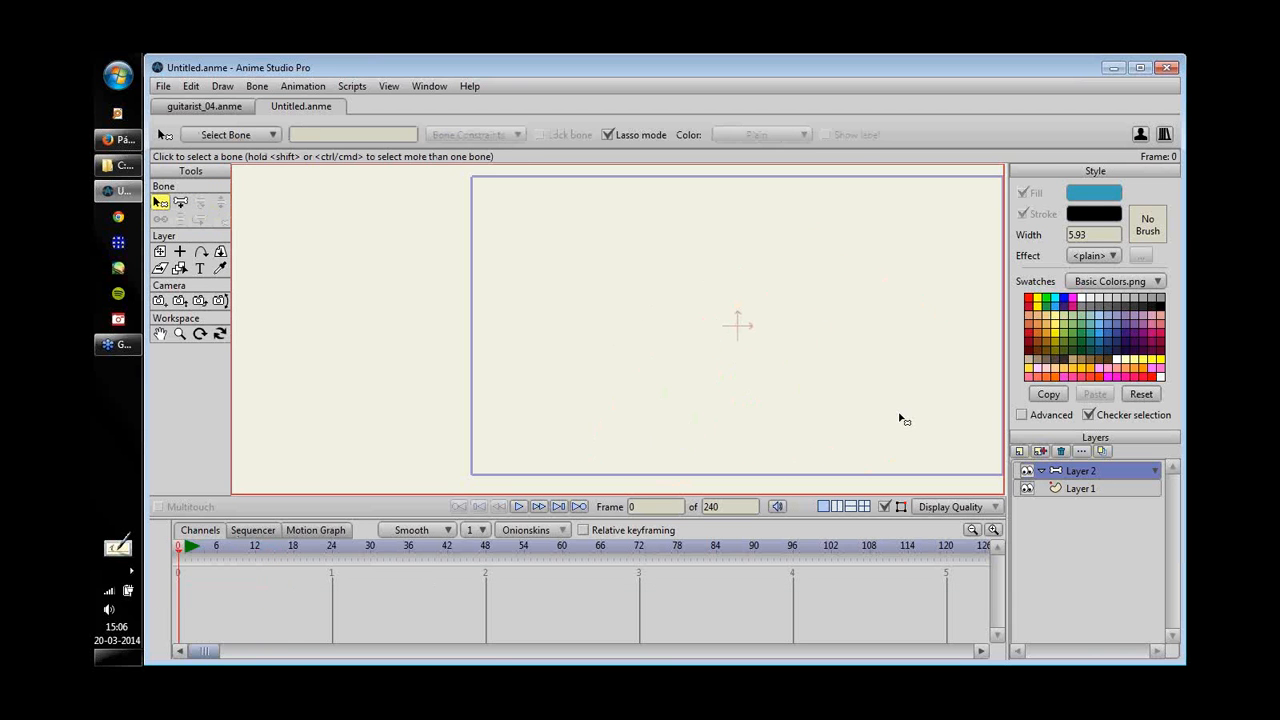
- Draw a leg-like chain of two connected bones left of the canvas centre, bending slightly at the joint
click(181, 203)
drag(811, 343, 801, 366)
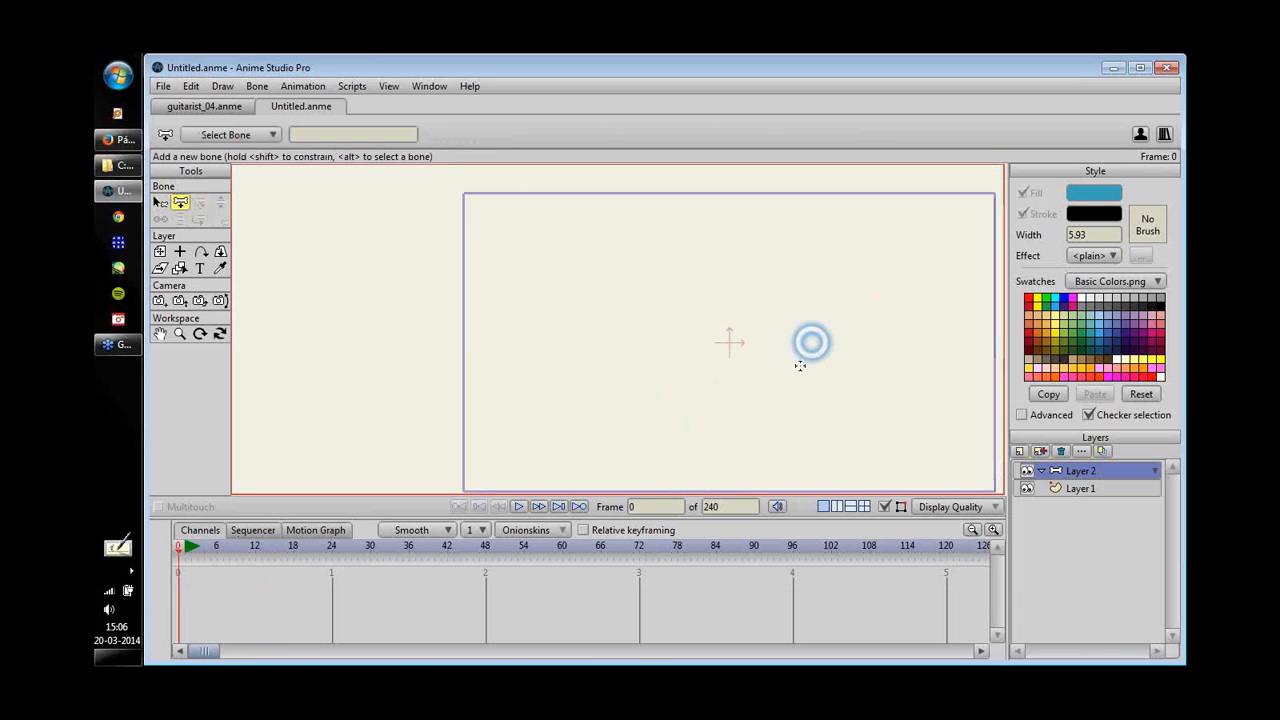
drag(696, 281, 669, 272)
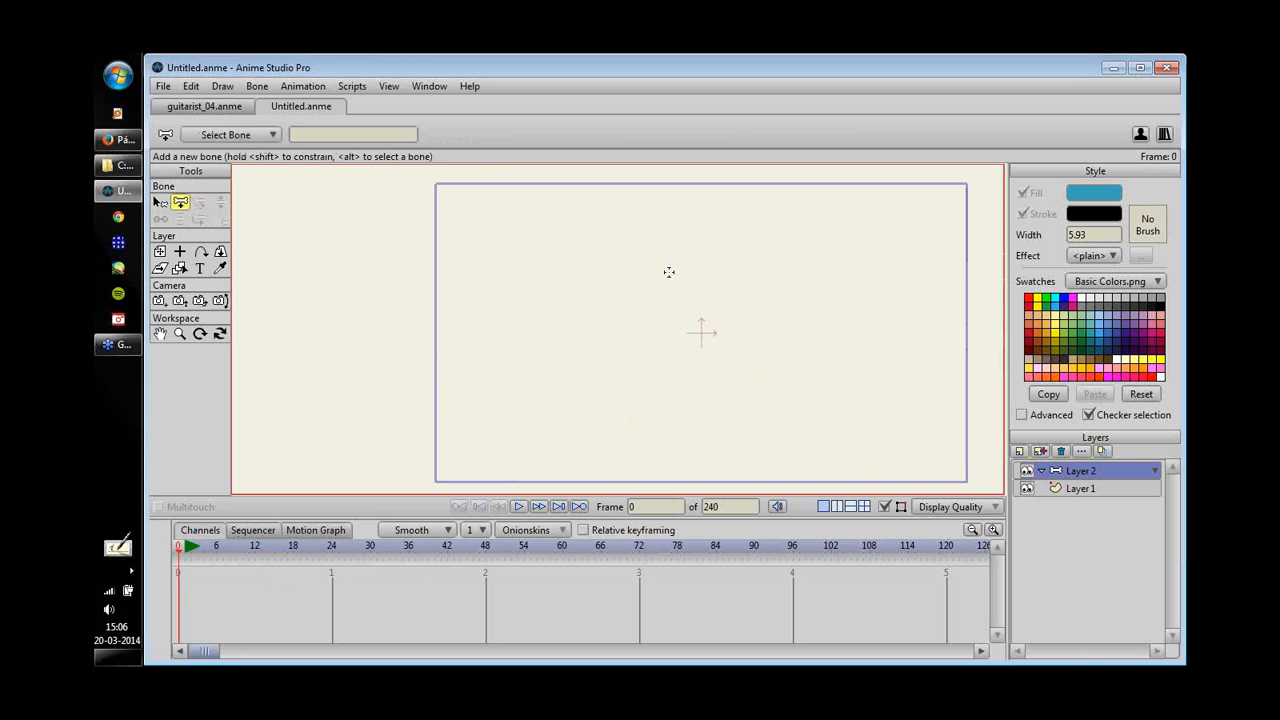
drag(784, 321, 777, 293)
drag(672, 274, 617, 394)
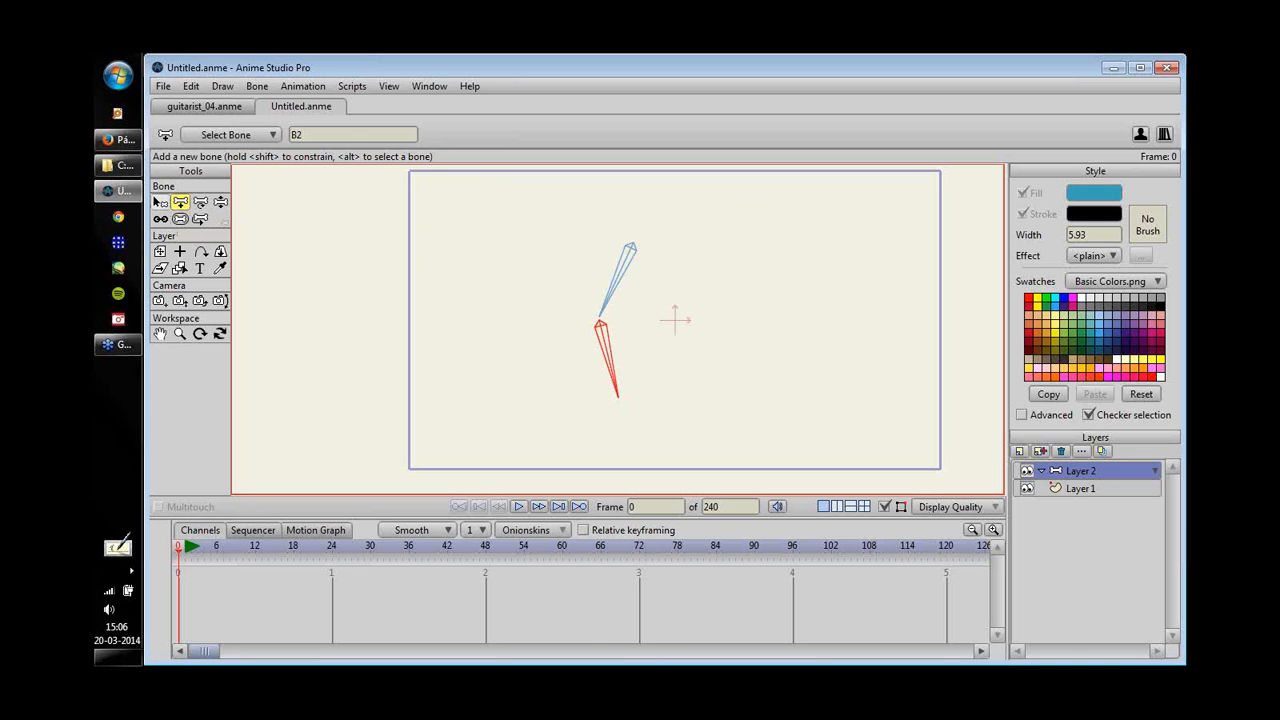
- Add an unparented, nearly horizontal bone at the lower end of the two-bone chain and name it target
click(160, 202)
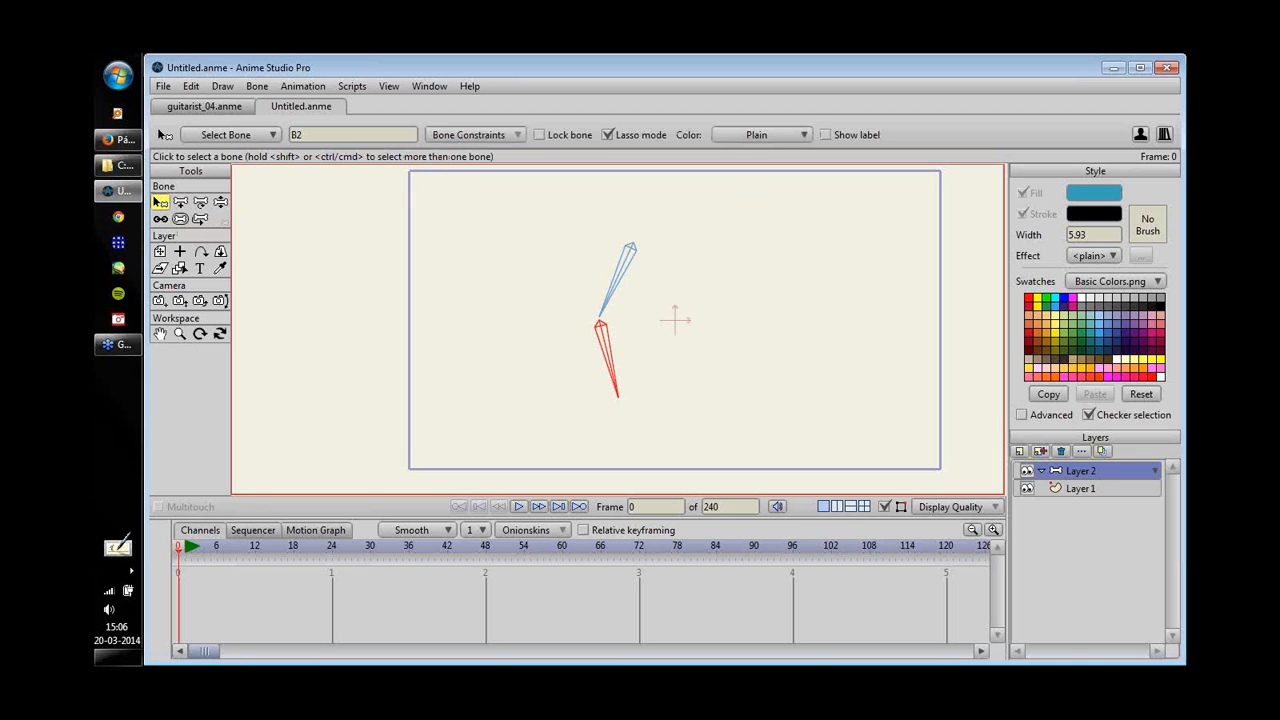
click(855, 245)
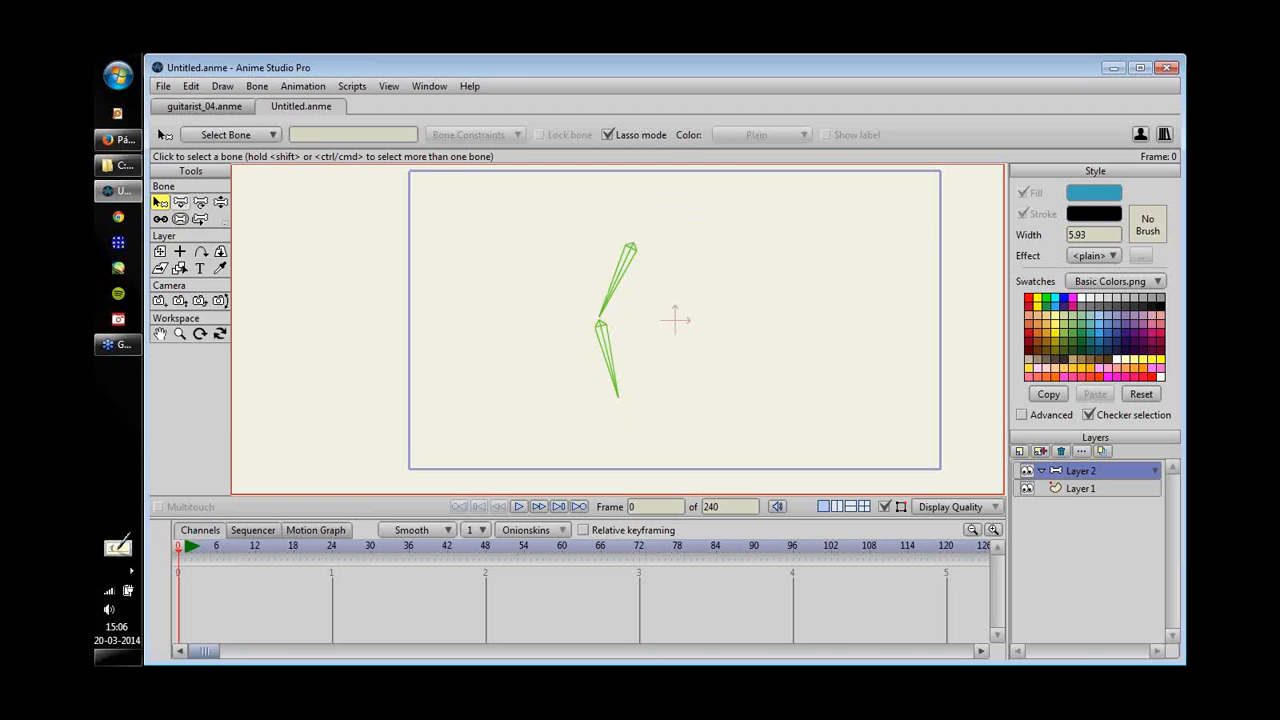
click(180, 202)
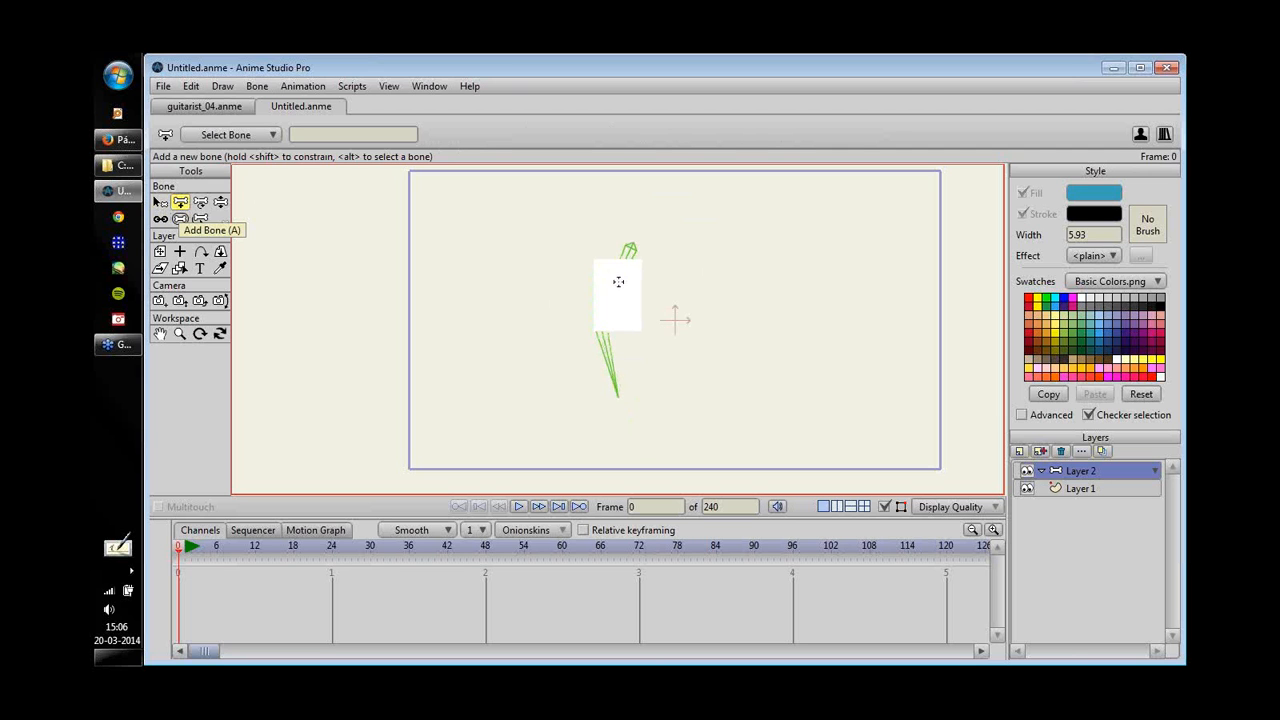
click(616, 278)
drag(612, 370, 617, 397)
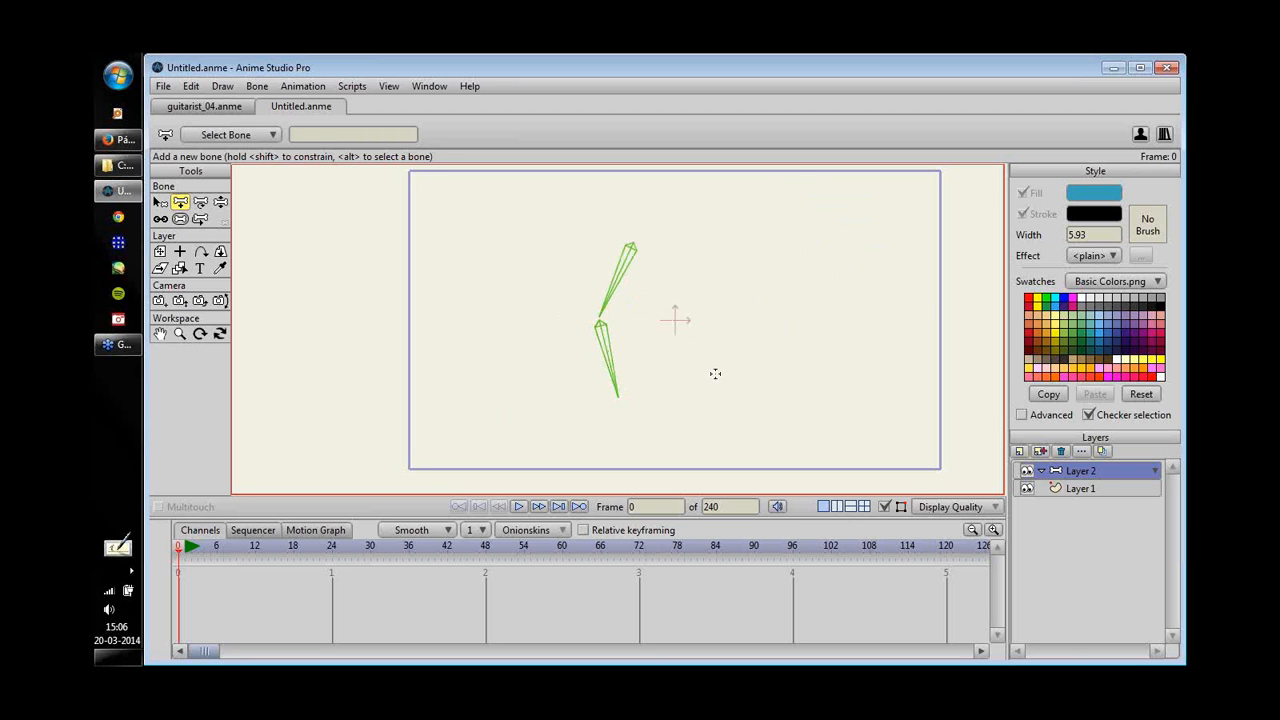
click(607, 366)
click(953, 456)
drag(615, 392, 551, 403)
click(160, 202)
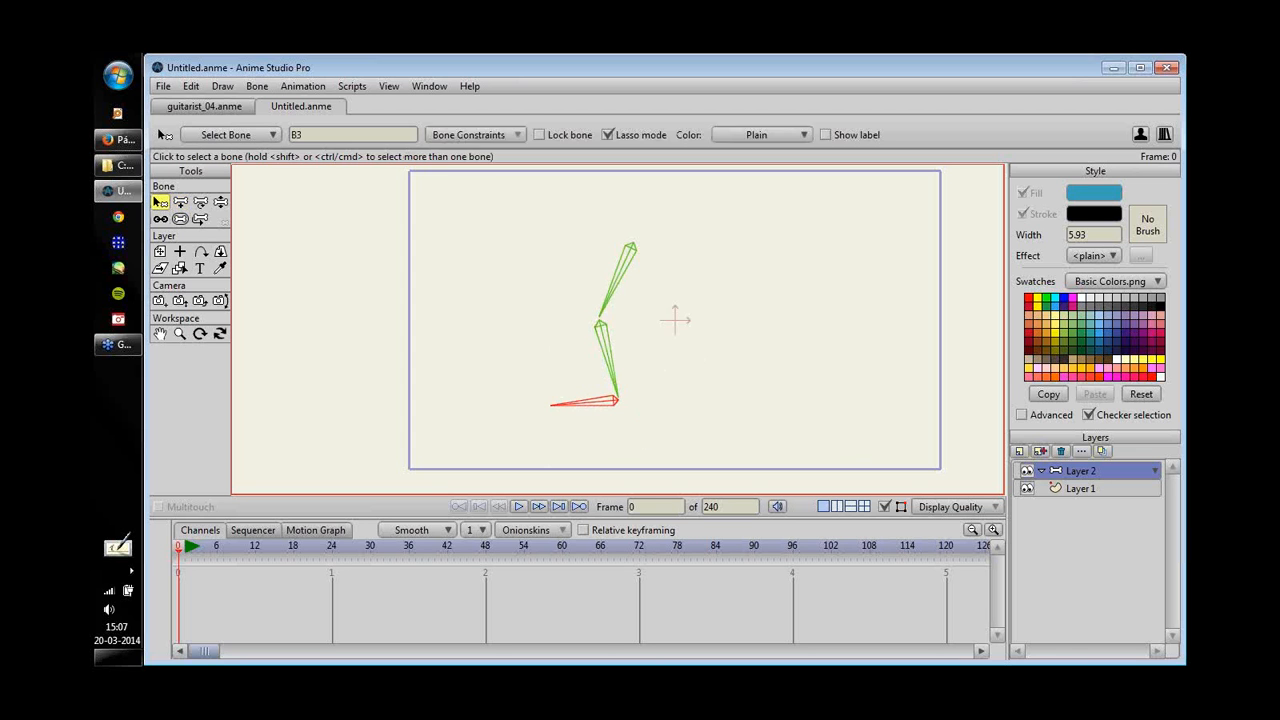
click(326, 137)
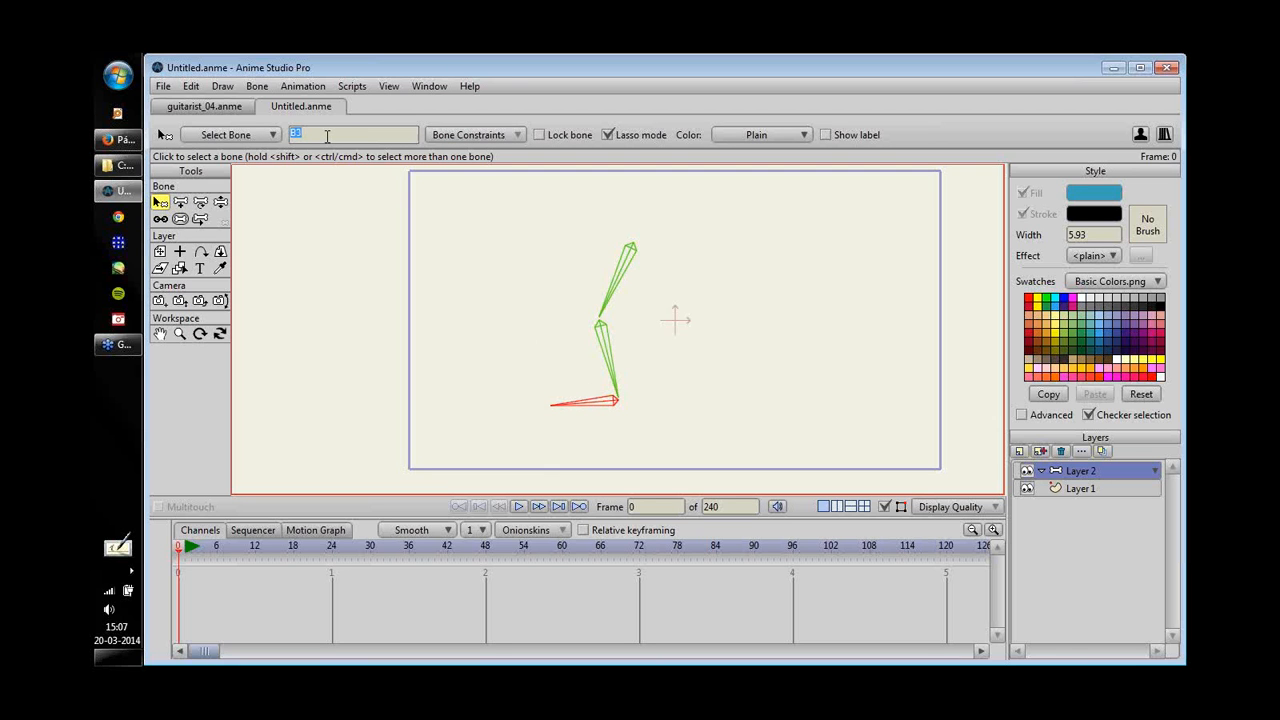
text(target)
key(Return)
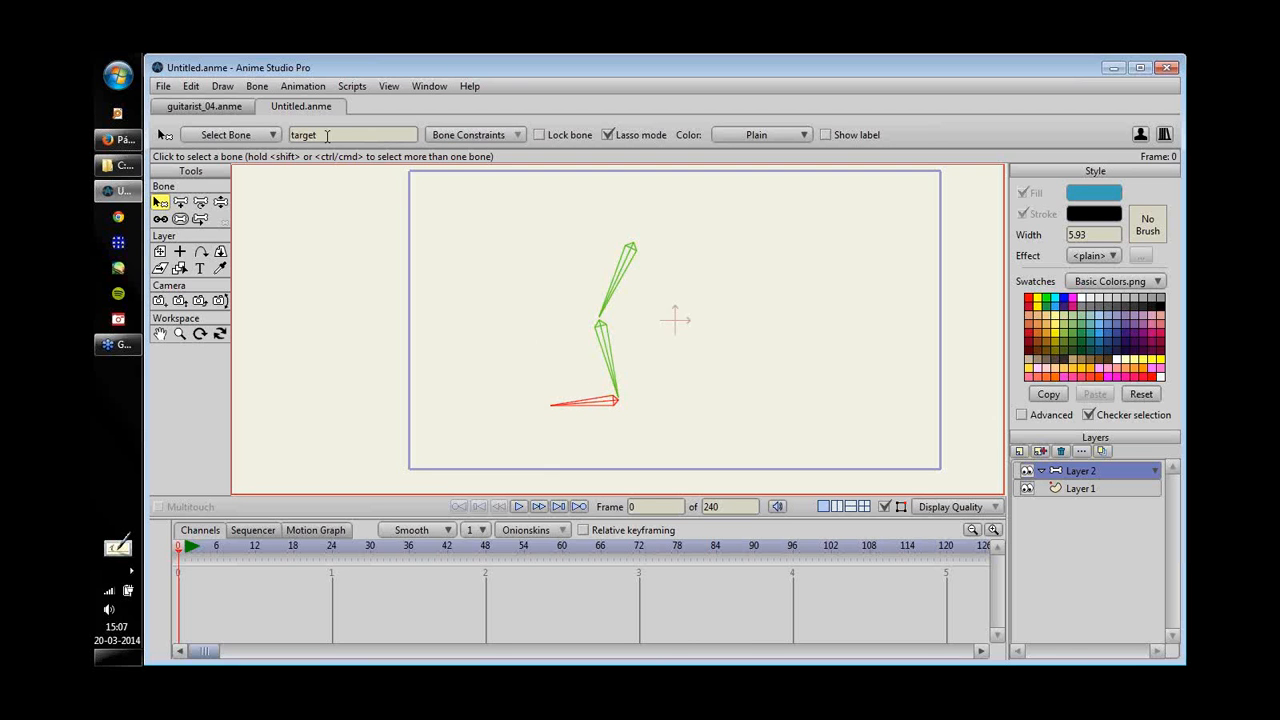
- Set the Target constraint of the chain's lower bone to the target bone
click(608, 340)
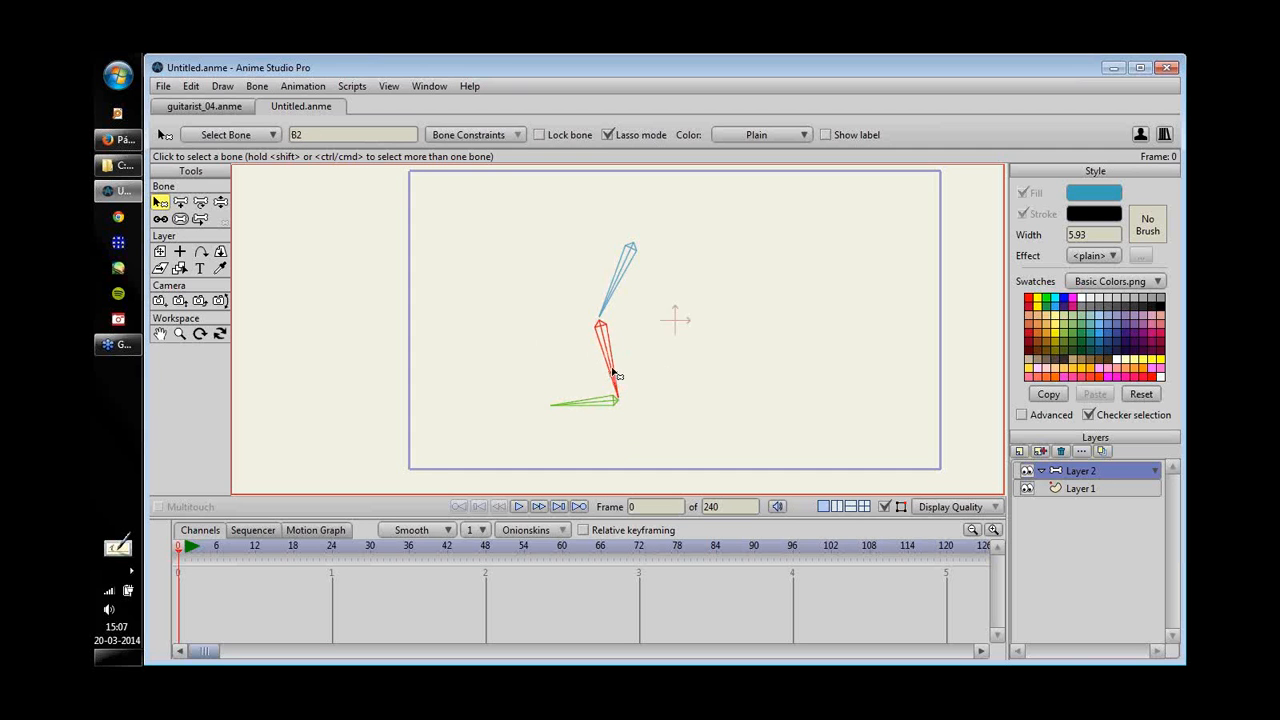
drag(643, 303, 765, 290)
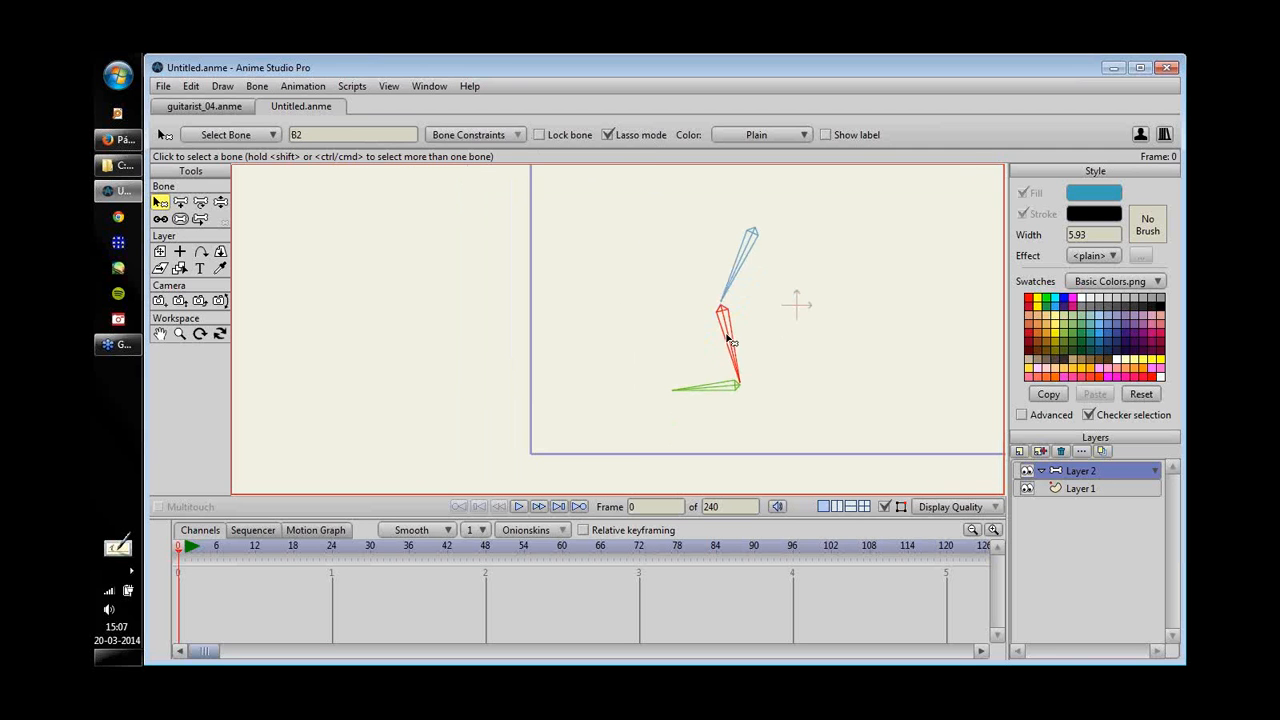
click(501, 141)
click(503, 289)
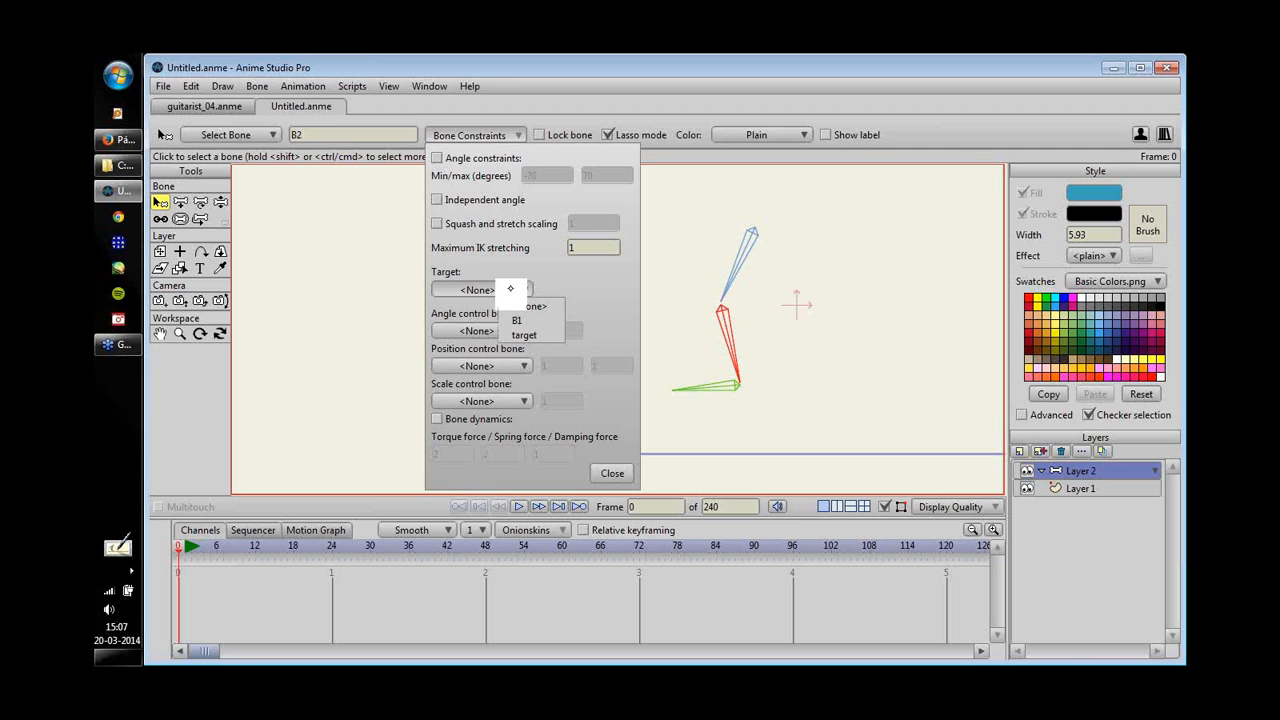
click(542, 334)
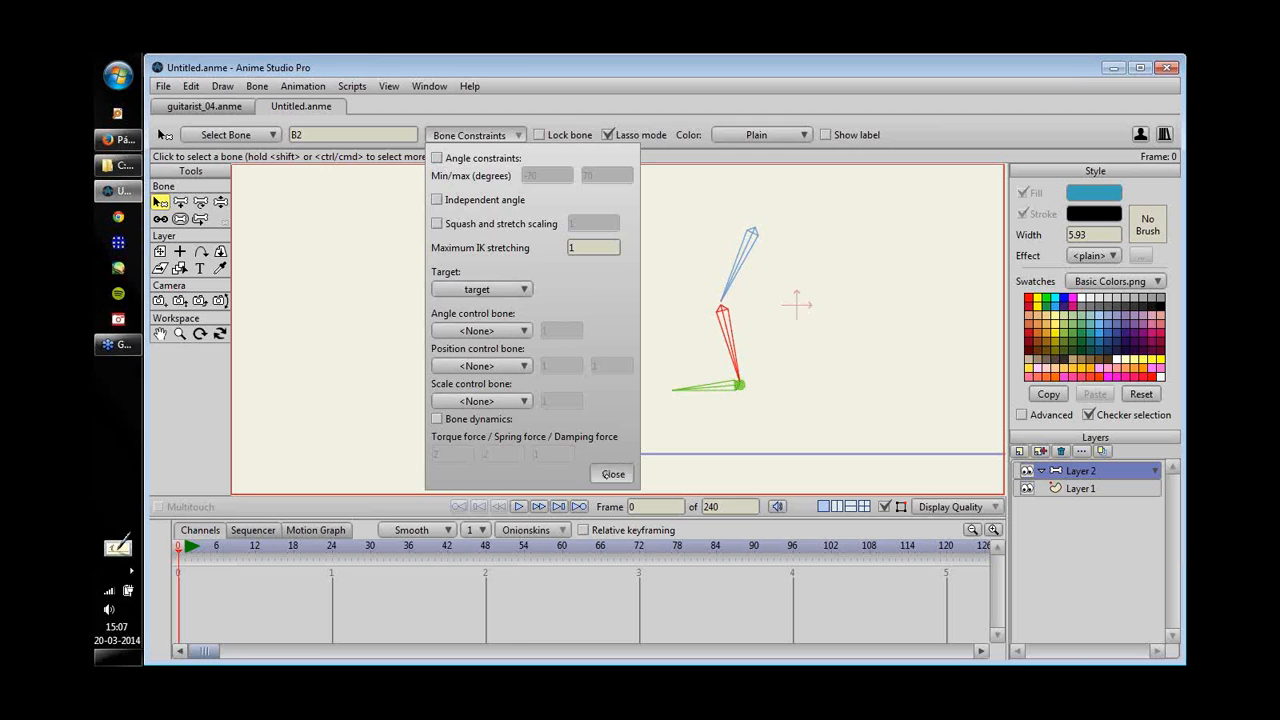
click(596, 474)
- Move the target bone at frame 11 to test how the two-bone chain follows it
click(249, 551)
click(220, 202)
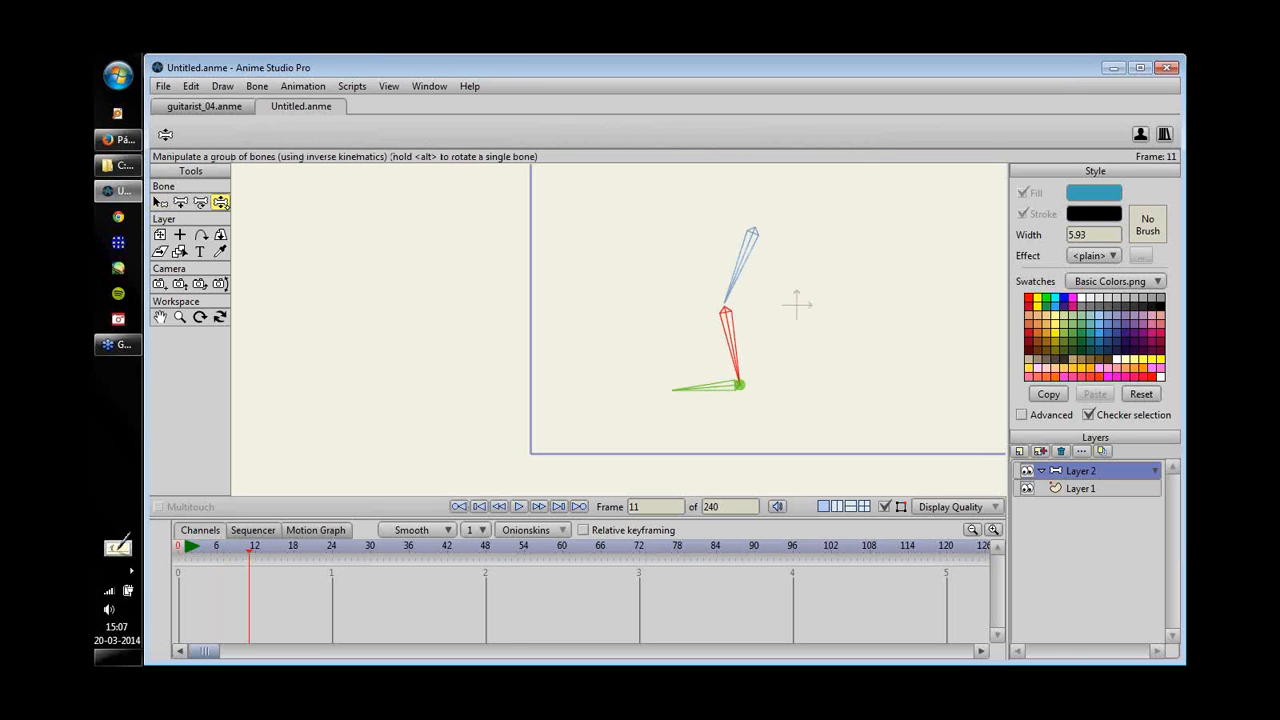
mouse_move(726, 398)
mouse_down()
mouse_move(760, 398)
mouse_move(711, 389)
mouse_move(731, 349)
mouse_move(717, 320)
mouse_move(623, 348)
mouse_move(600, 326)
mouse_move(674, 369)
mouse_move(832, 364)
mouse_move(740, 325)
mouse_move(691, 402)
mouse_move(706, 303)
mouse_move(716, 392)
mouse_move(737, 366)
mouse_move(737, 394)
mouse_move(726, 357)
mouse_move(654, 381)
mouse_move(790, 345)
mouse_move(734, 403)
mouse_move(740, 360)
mouse_move(727, 405)
mouse_up()
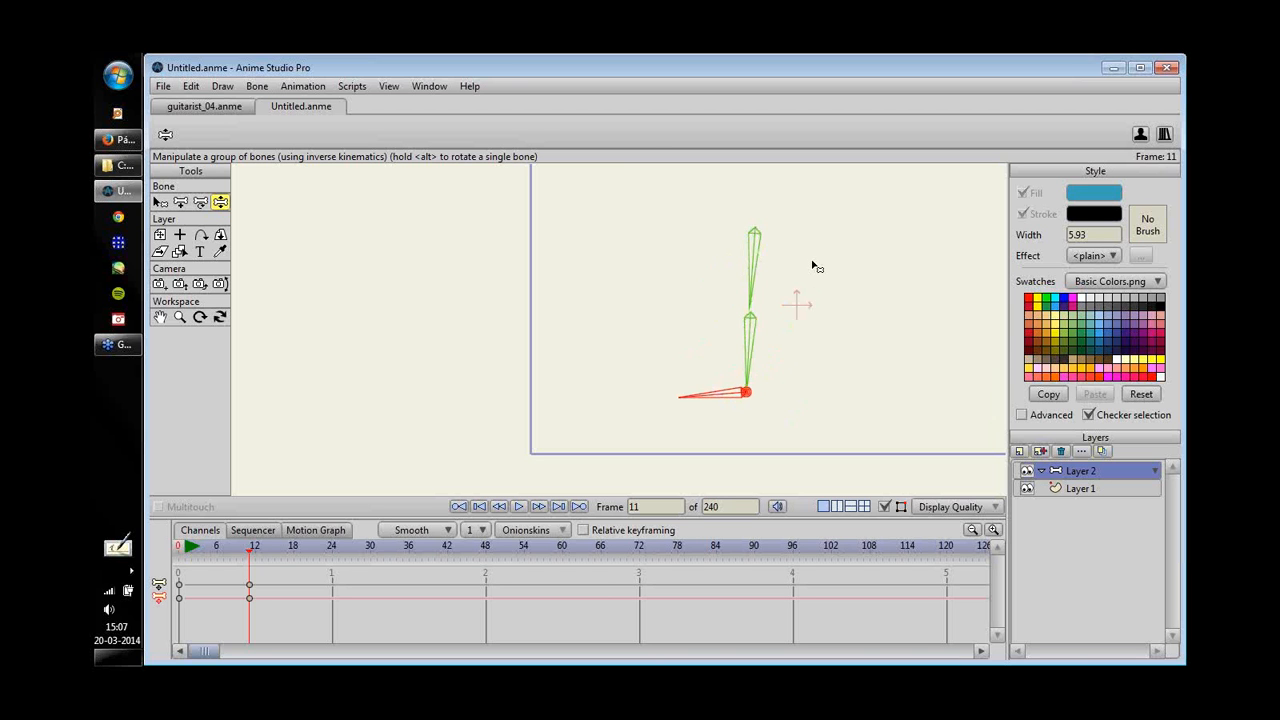
- Close the Untitled project without saving it, returning to the guitarist_04 project
drag(797, 334, 747, 345)
key(ctrl+w)
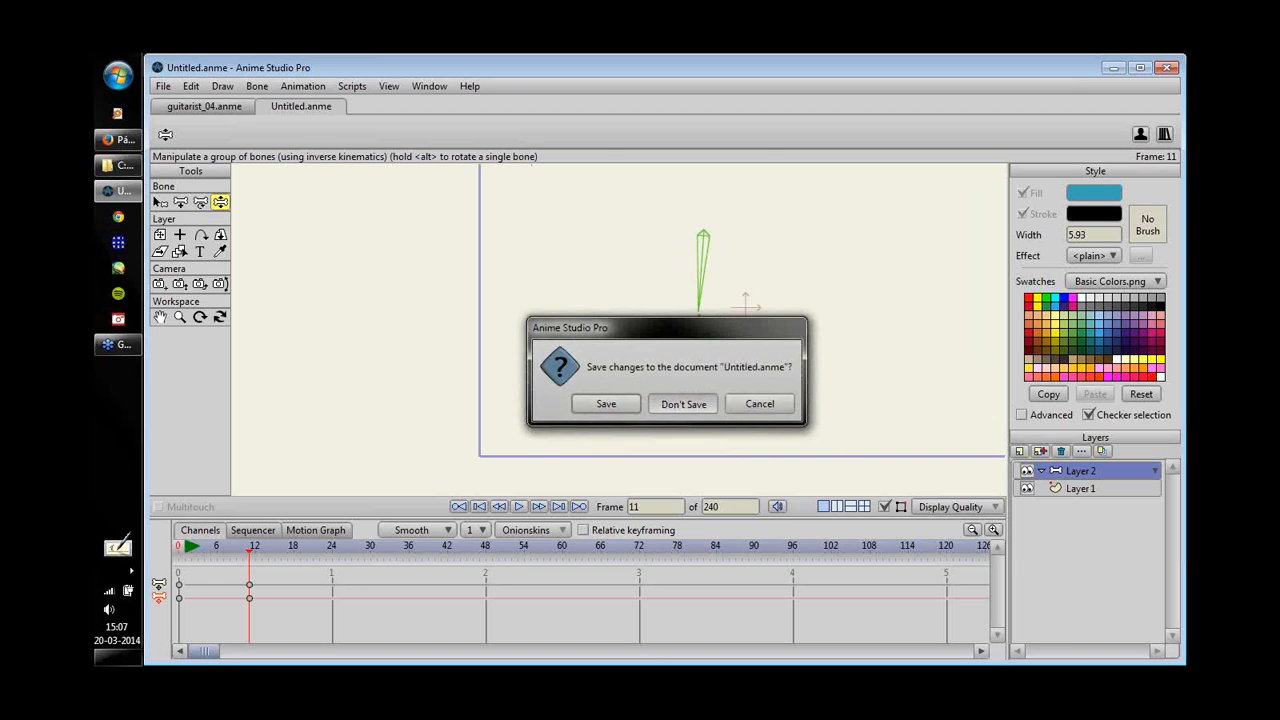
click(683, 404)
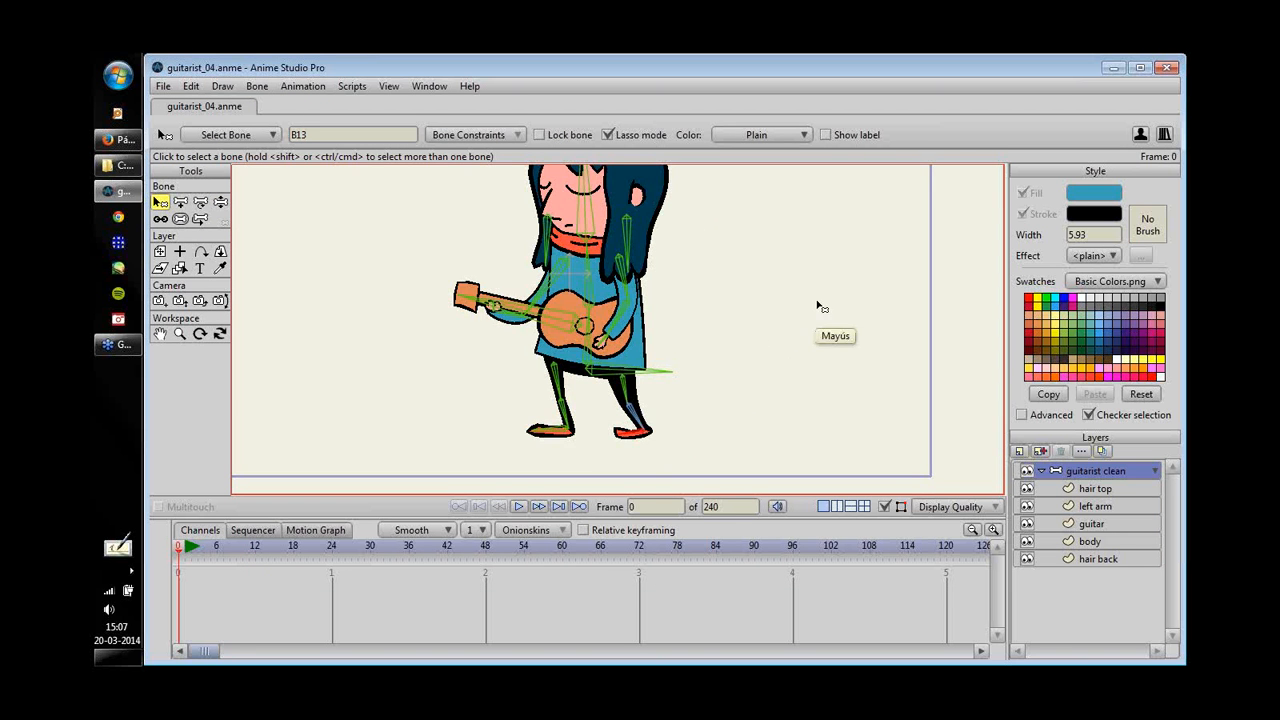
- Test how the guitarist's leg bones bend by manipulating both lower legs and feet at frame 0
drag(729, 342, 701, 363)
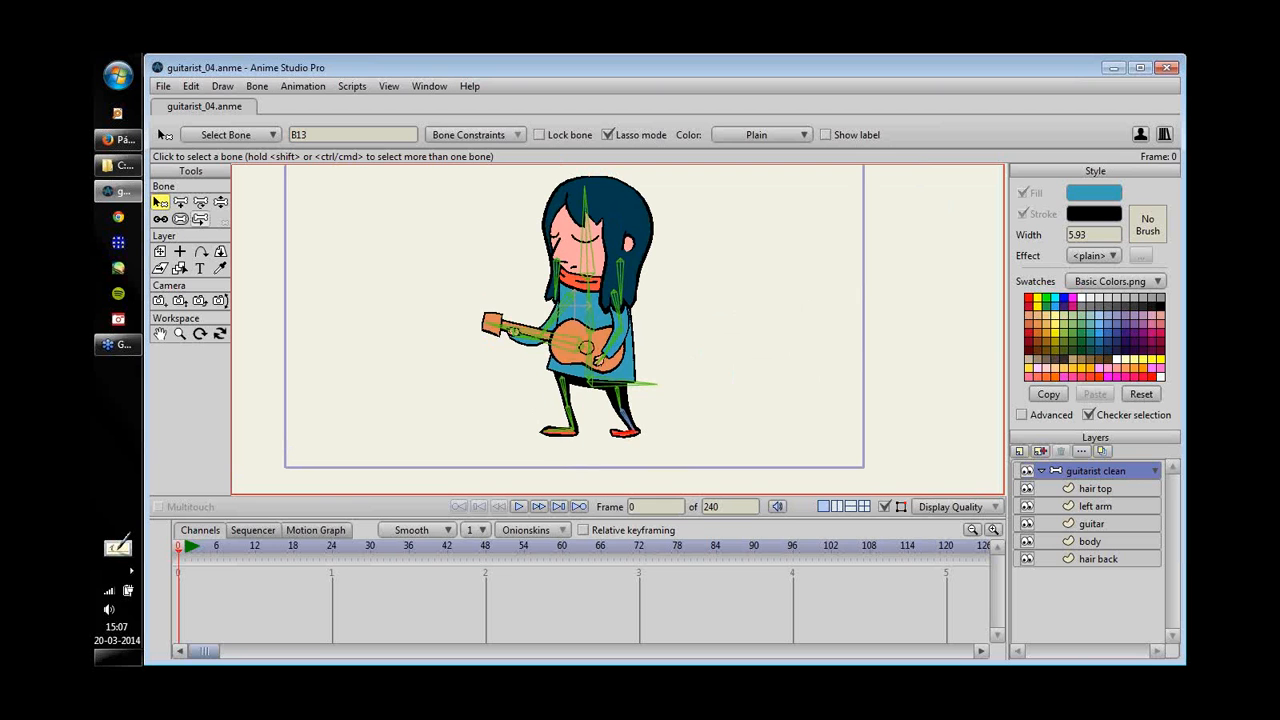
click(220, 201)
drag(647, 363, 632, 330)
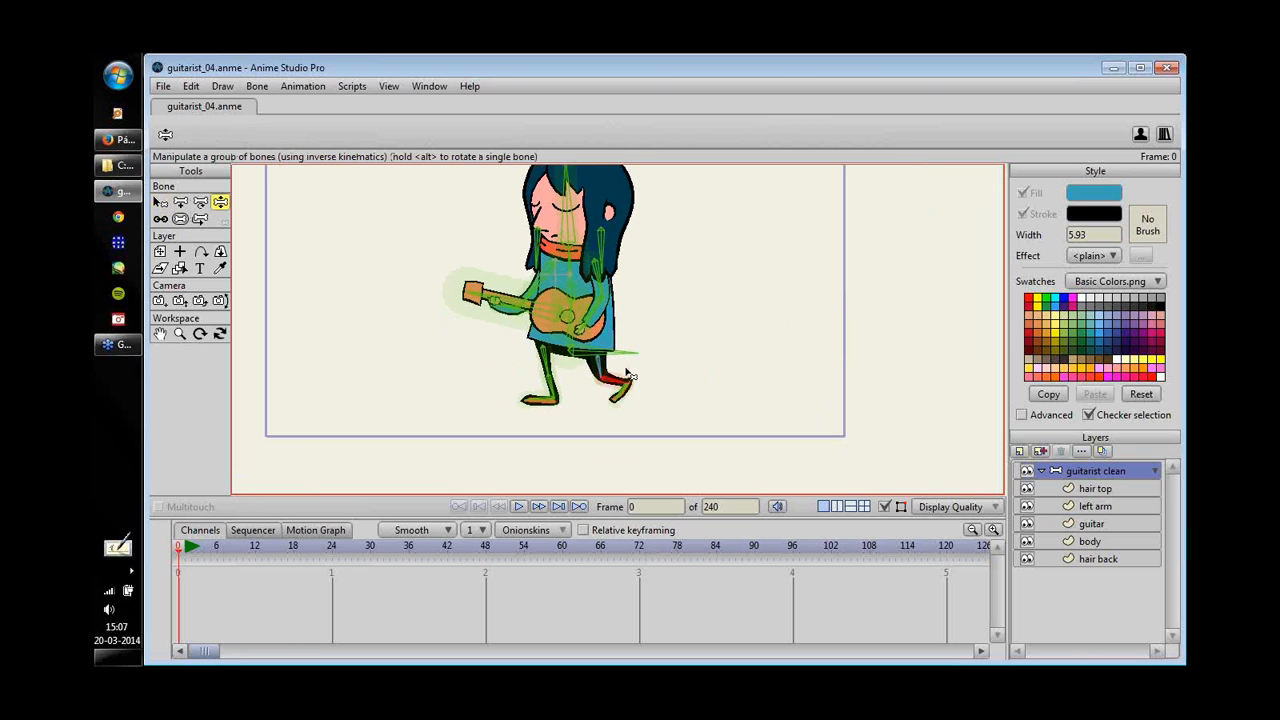
drag(612, 397, 552, 381)
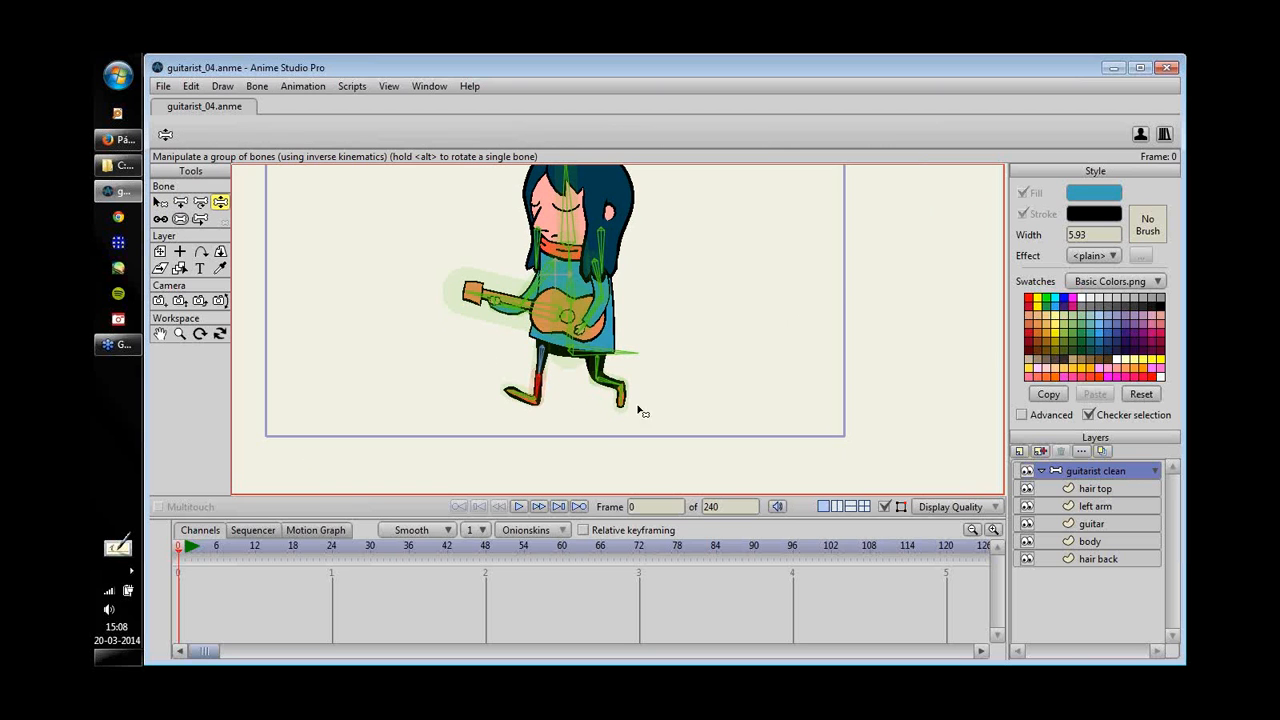
drag(625, 407, 612, 412)
drag(519, 399, 611, 392)
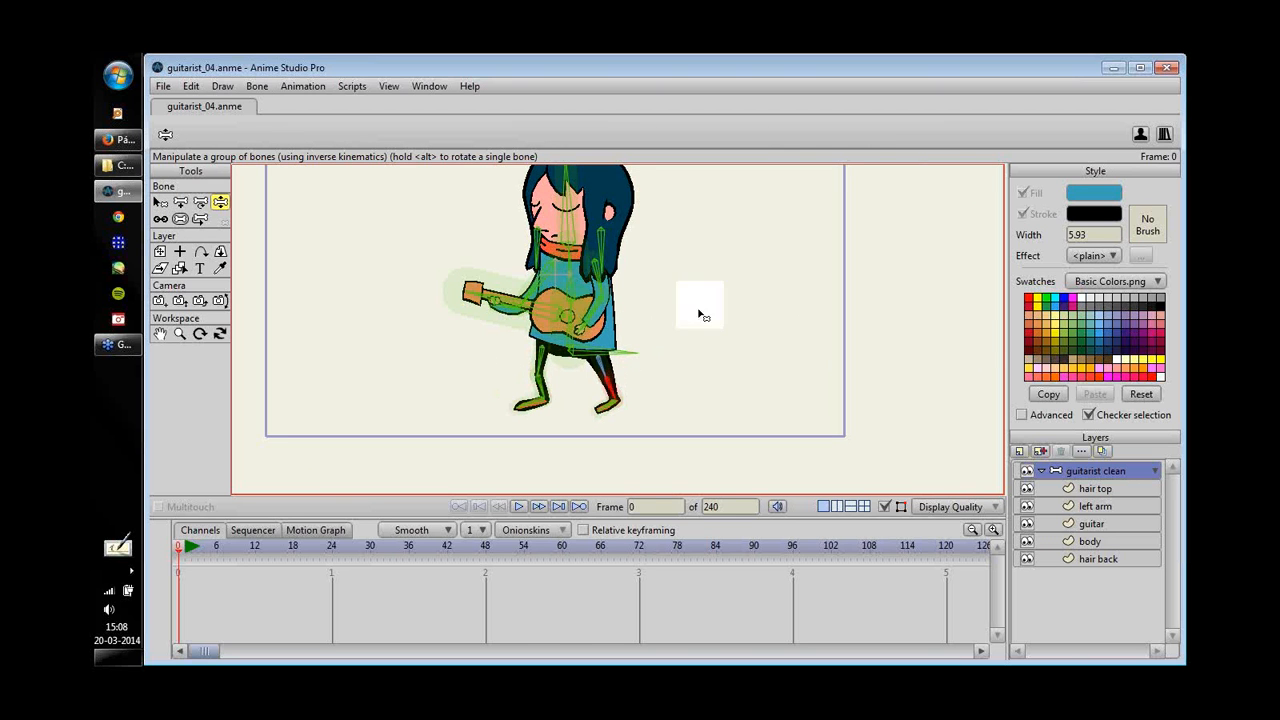
- Enlarge the canvas area and add an unparented vertical bone pointing down from the guitarist's rear heel
drag(702, 308, 687, 315)
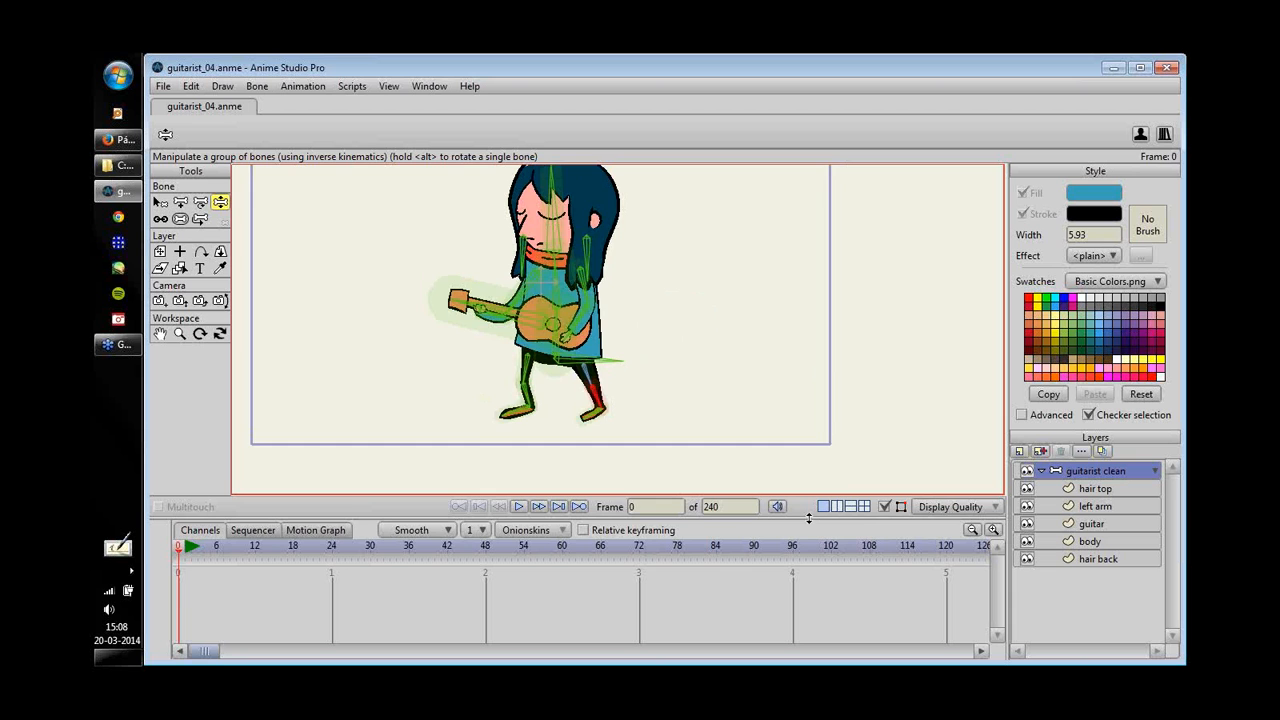
drag(809, 519, 809, 556)
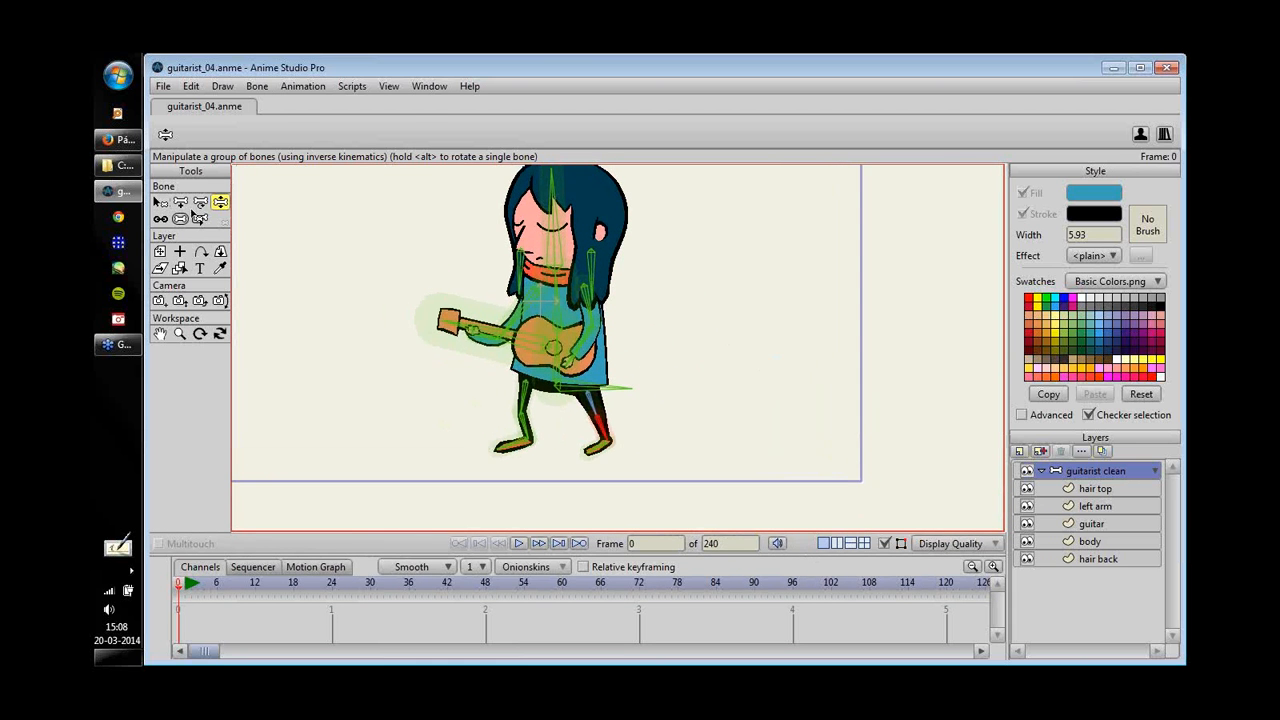
click(180, 202)
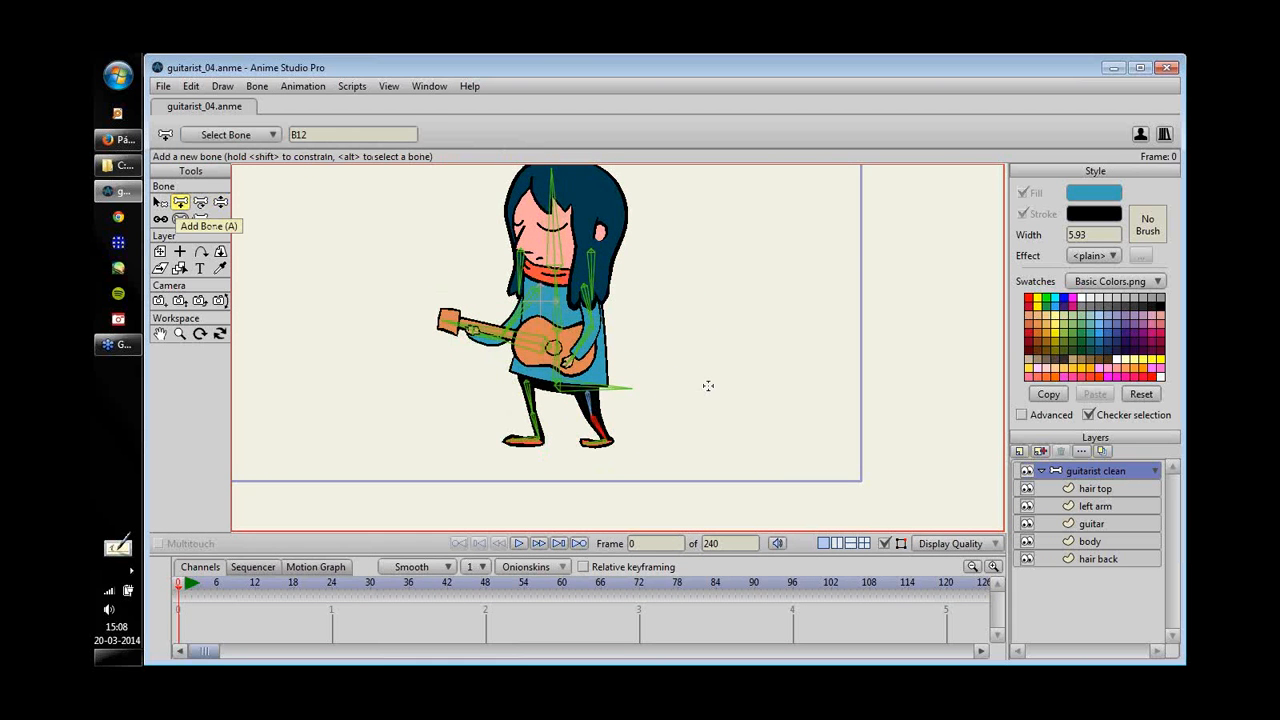
drag(710, 376, 714, 385)
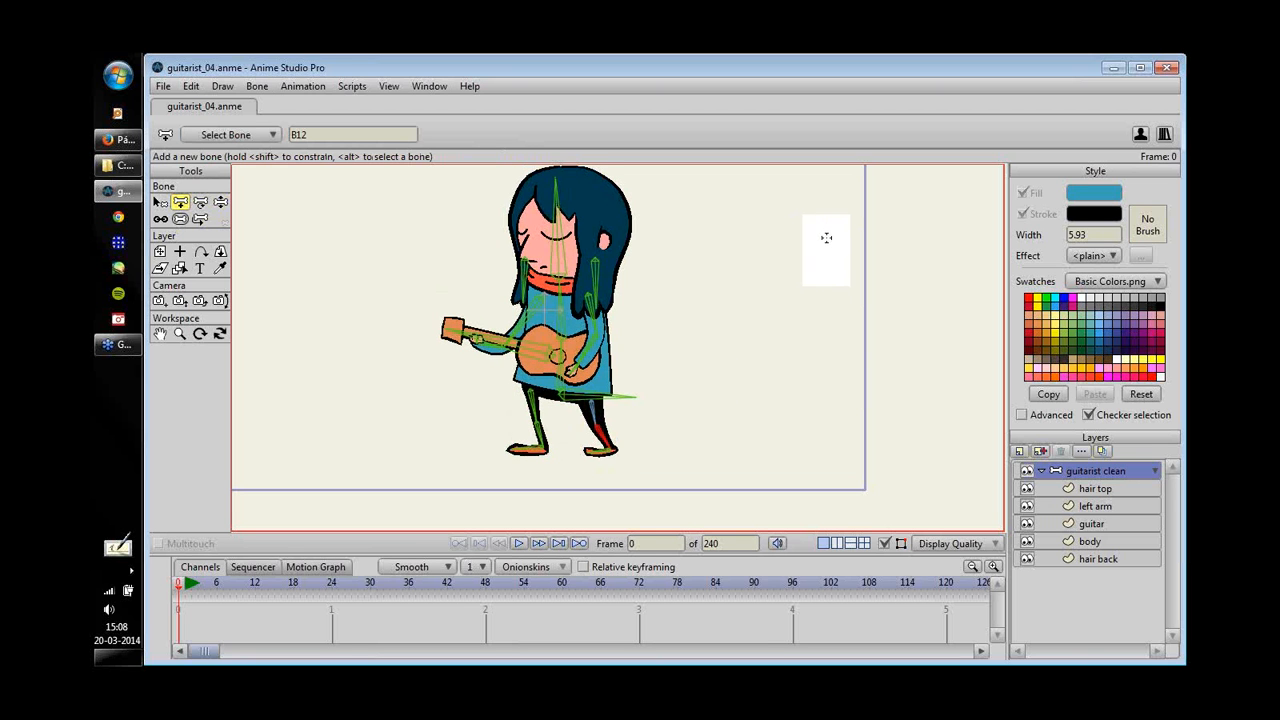
key(Return)
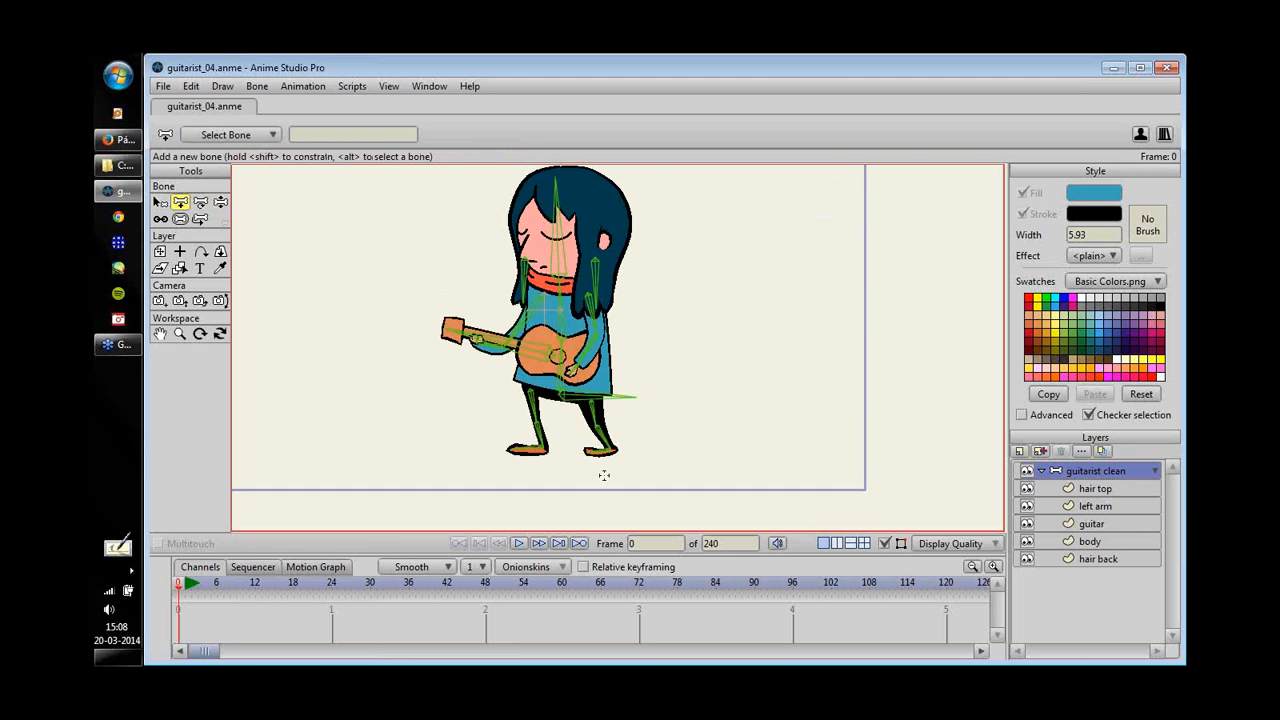
drag(607, 376, 903, 263)
drag(556, 248, 541, 213)
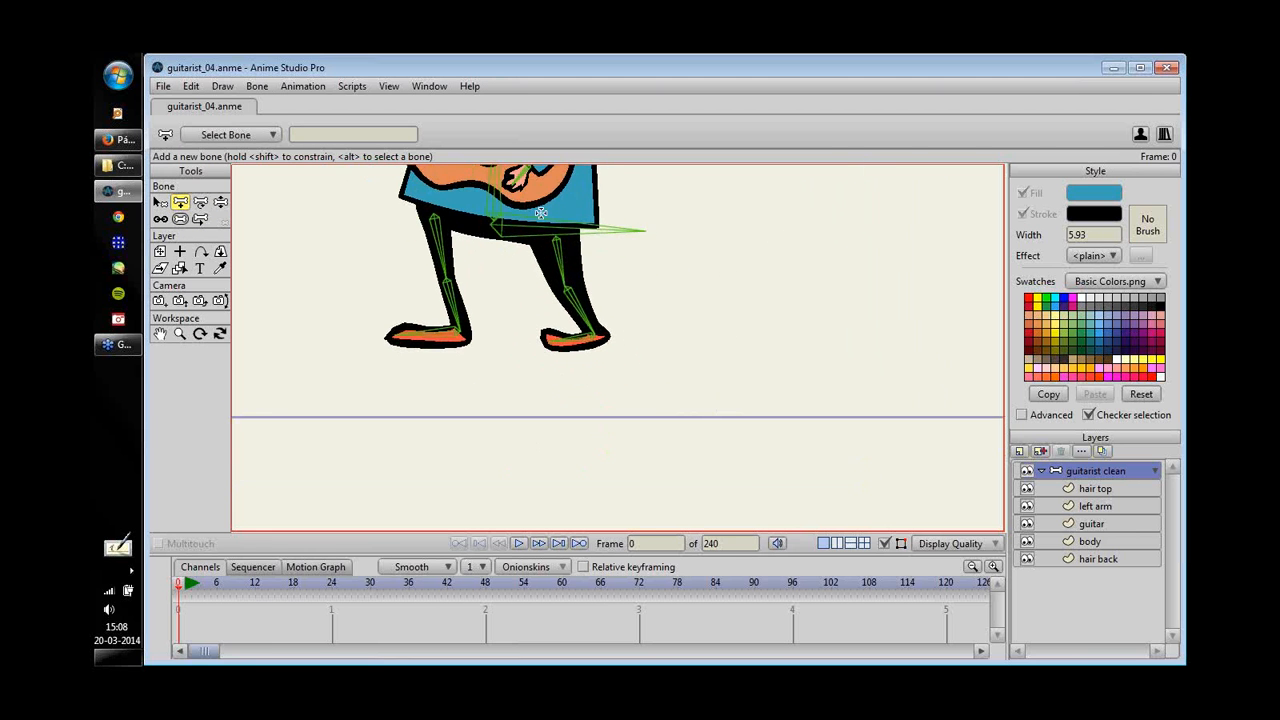
drag(559, 300, 622, 318)
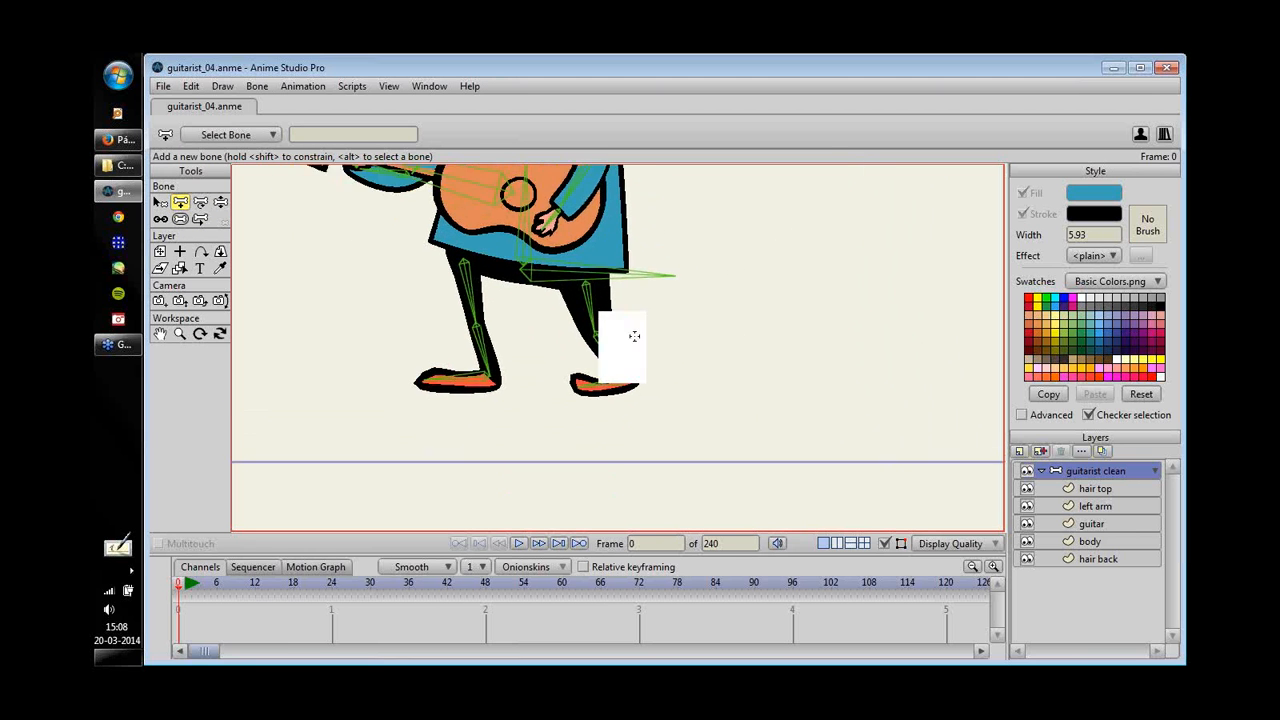
scroll(634, 337, up, 2)
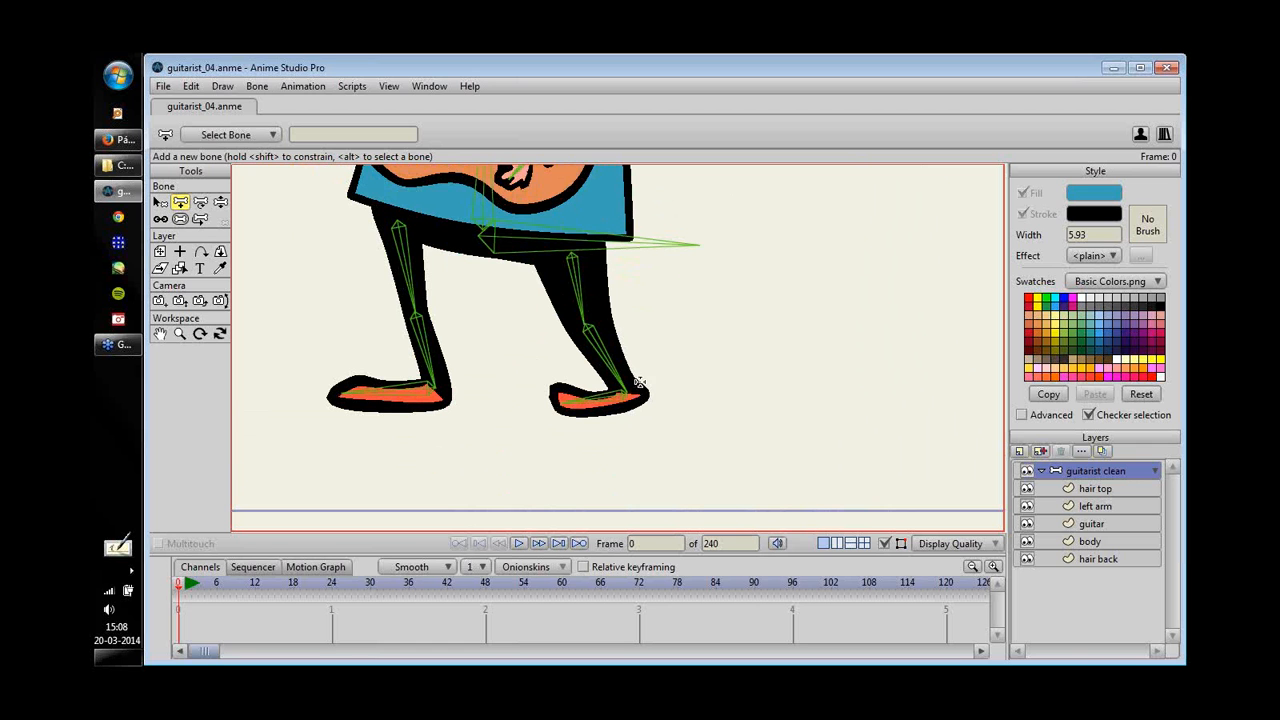
drag(632, 397, 633, 484)
- Add a second unparented vertical bone pointing down from the guitarist's front heel
drag(743, 340, 665, 404)
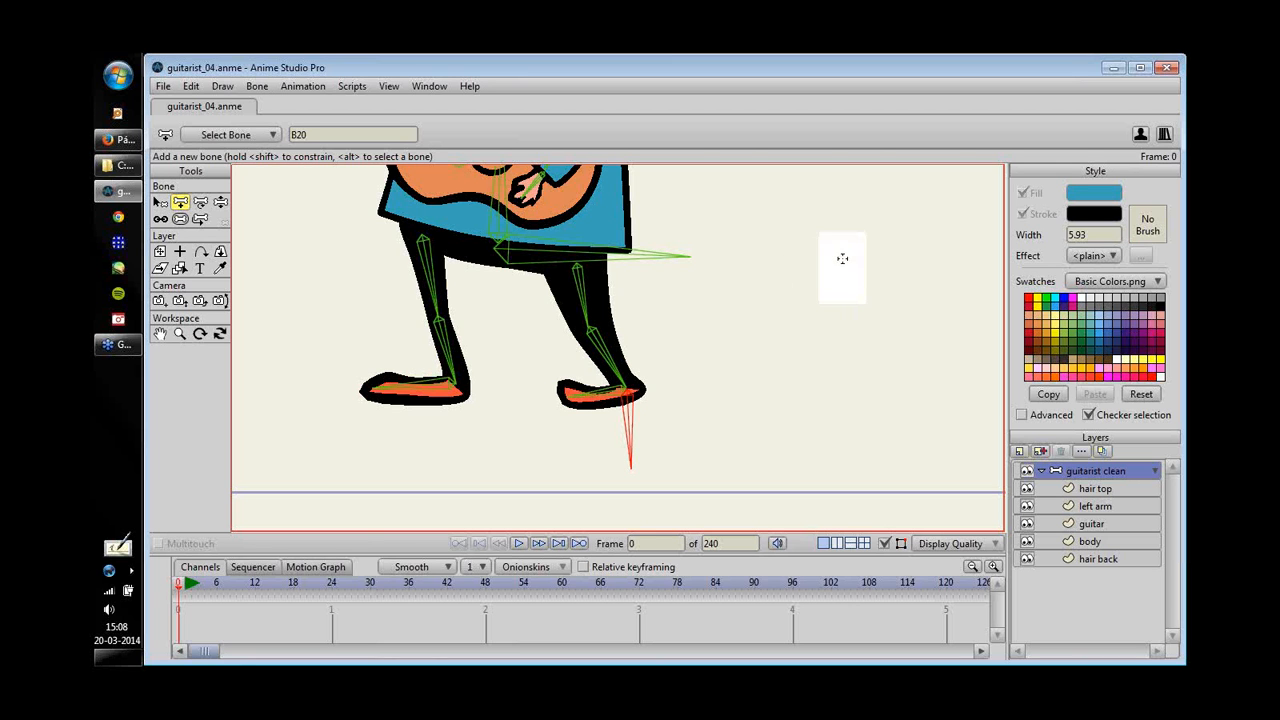
alt+click(843, 274)
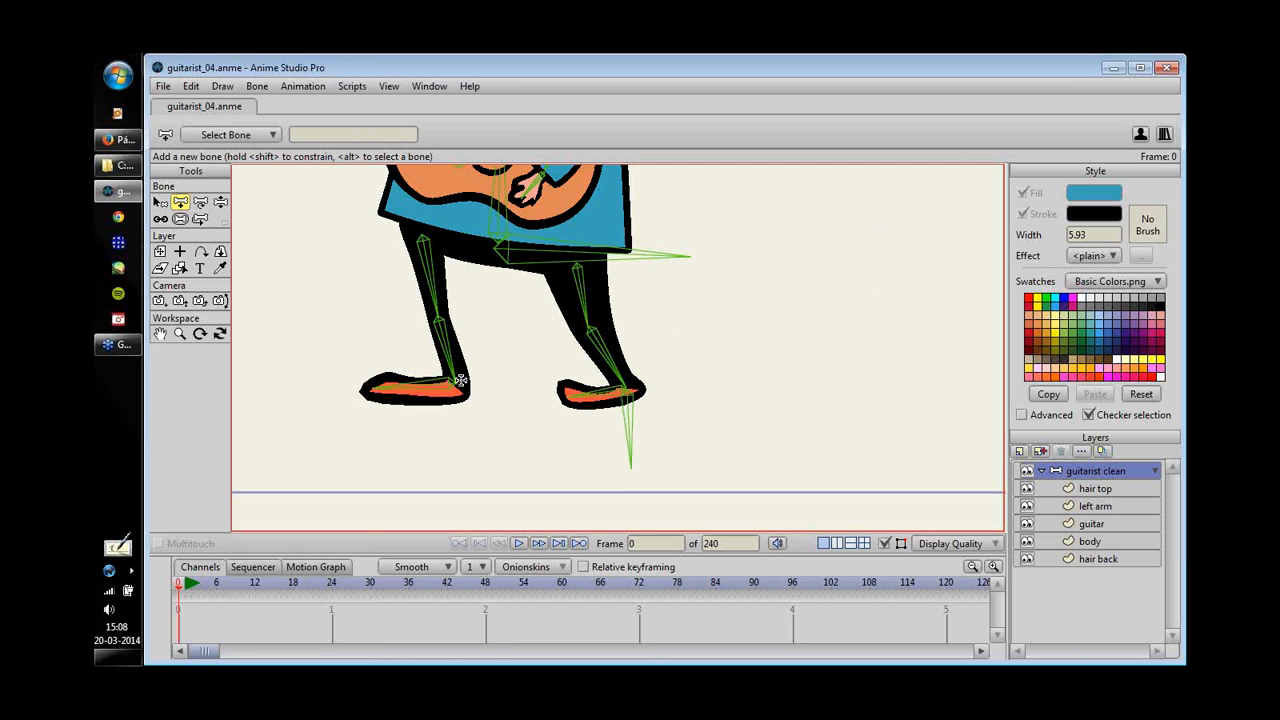
drag(454, 388, 454, 455)
- Reduce the bone strength of the rear and front heel bones to 0
drag(820, 329, 752, 341)
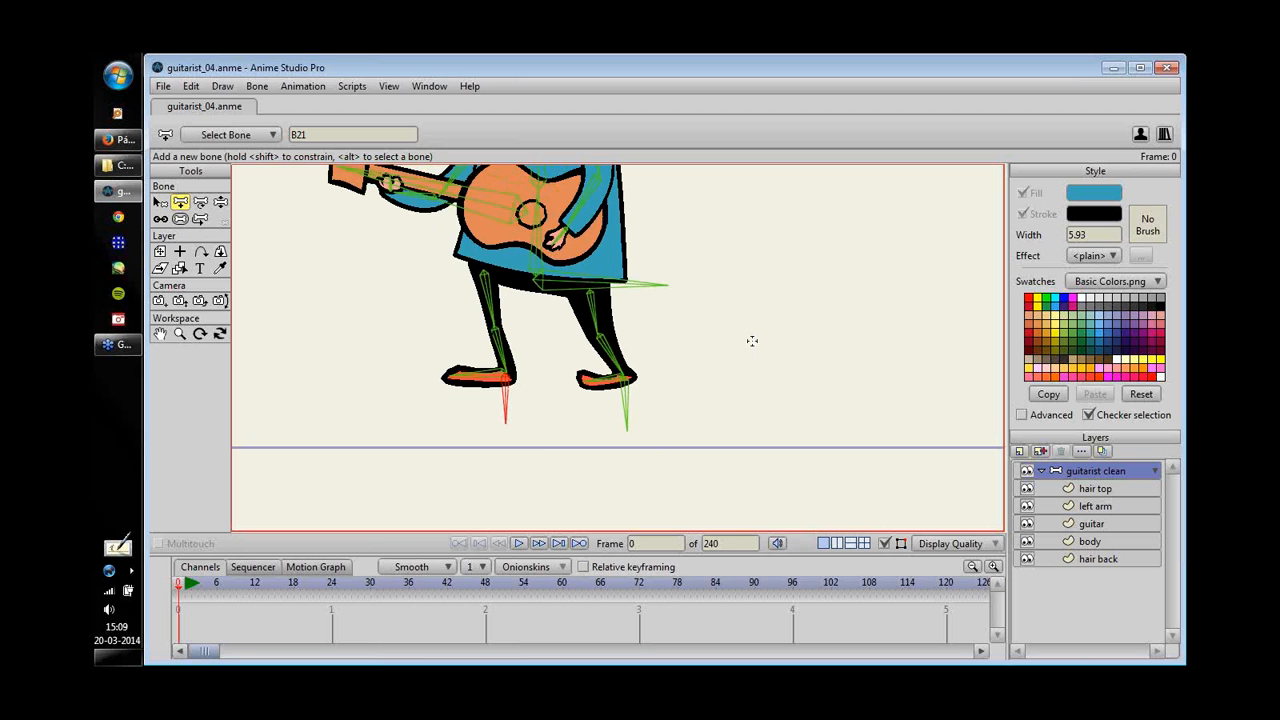
click(180, 218)
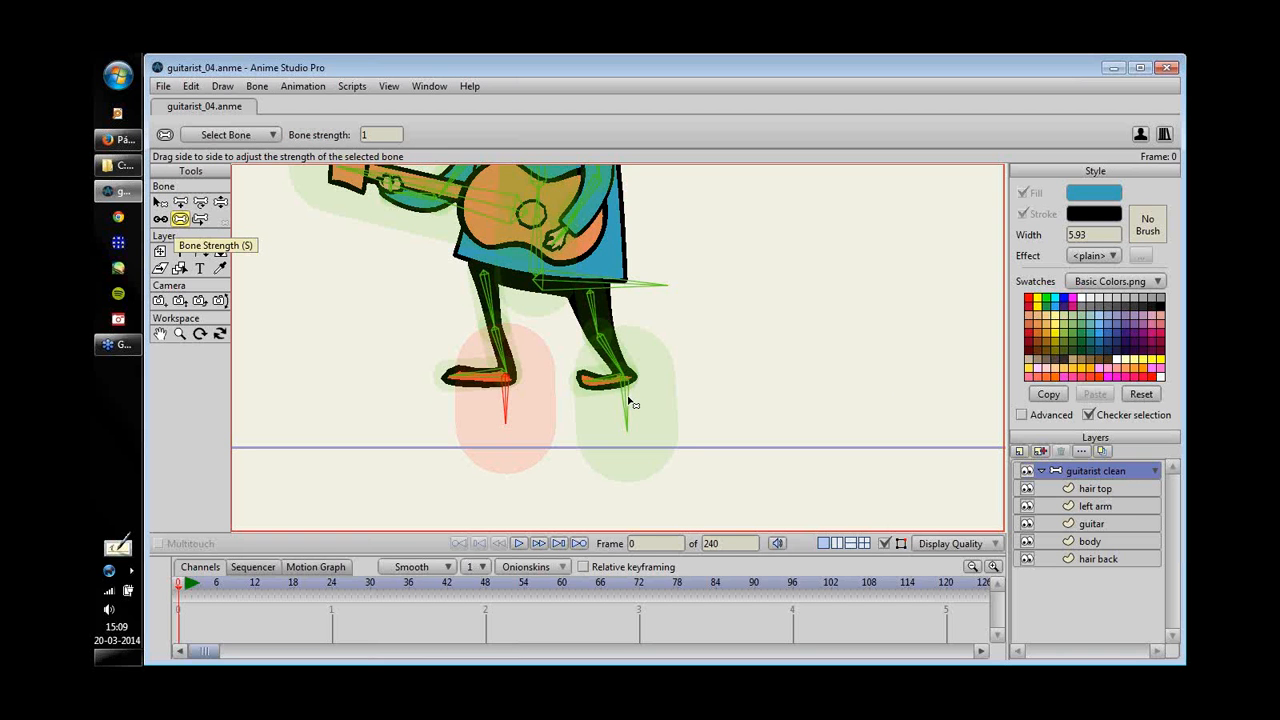
mouse_move(630, 404)
mouse_down()
mouse_move(603, 417)
mouse_move(621, 410)
mouse_up()
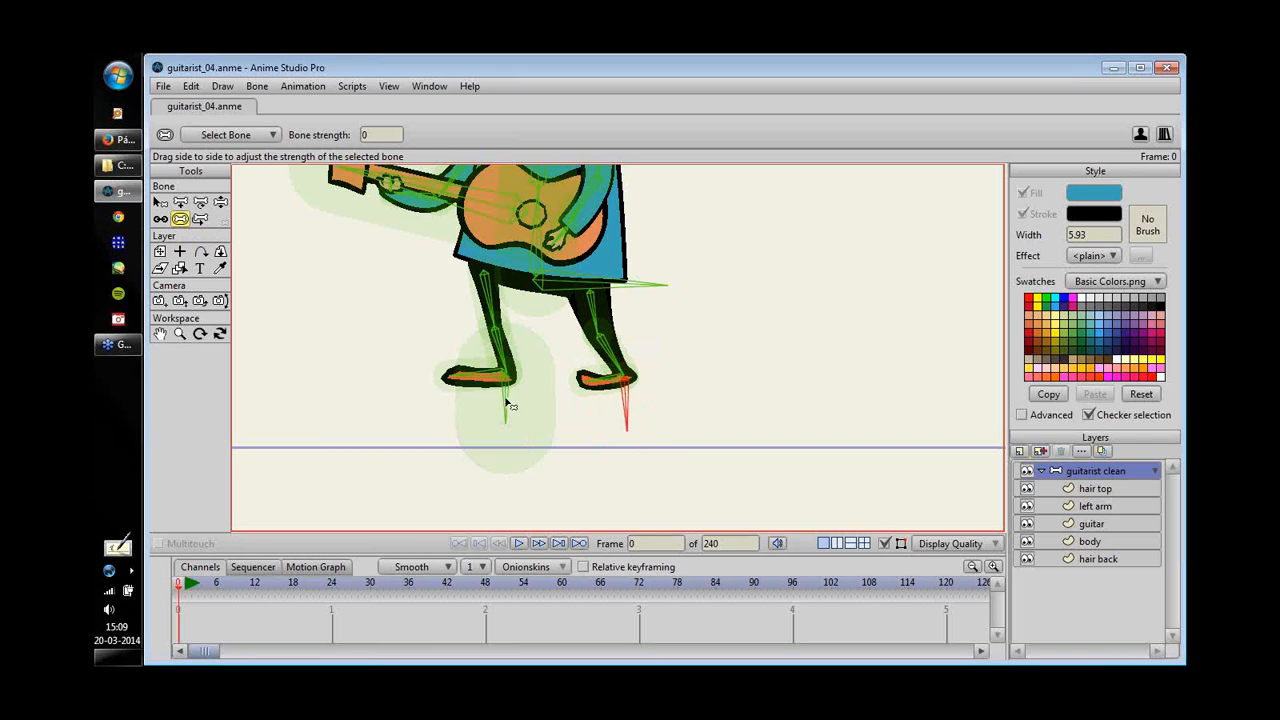
drag(508, 400, 472, 415)
click(627, 403)
click(506, 402)
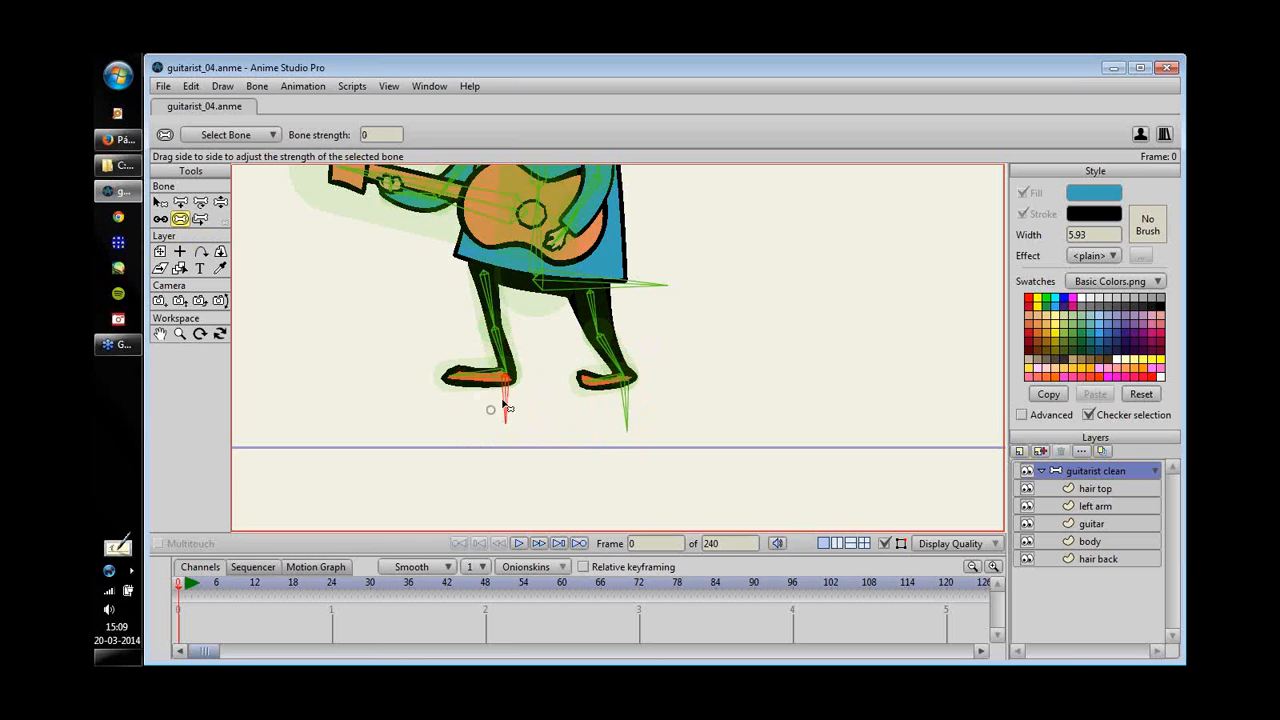
- Check the hip bone's strength, and try a strength of 1.7872 on the rear heel bone before returning it to 0
mouse_move(648, 285)
mouse_down()
mouse_move(716, 299)
mouse_move(670, 284)
mouse_move(594, 299)
mouse_move(638, 275)
mouse_up()
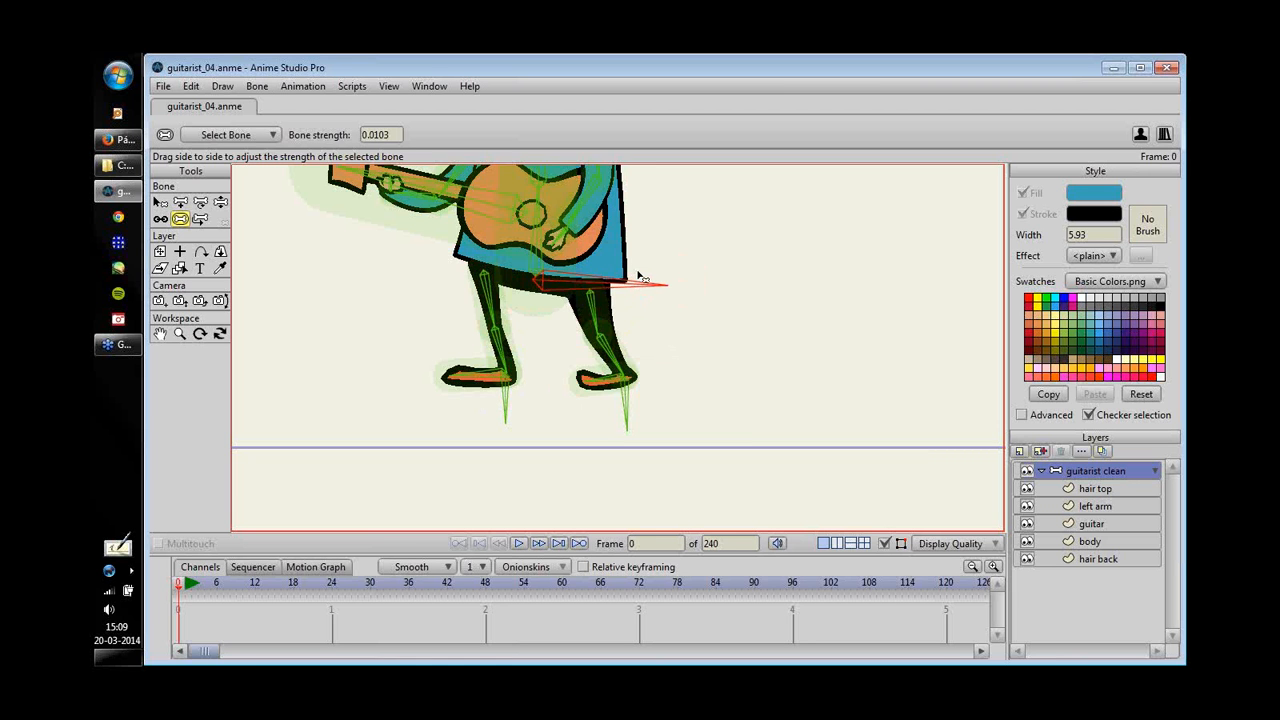
click(614, 414)
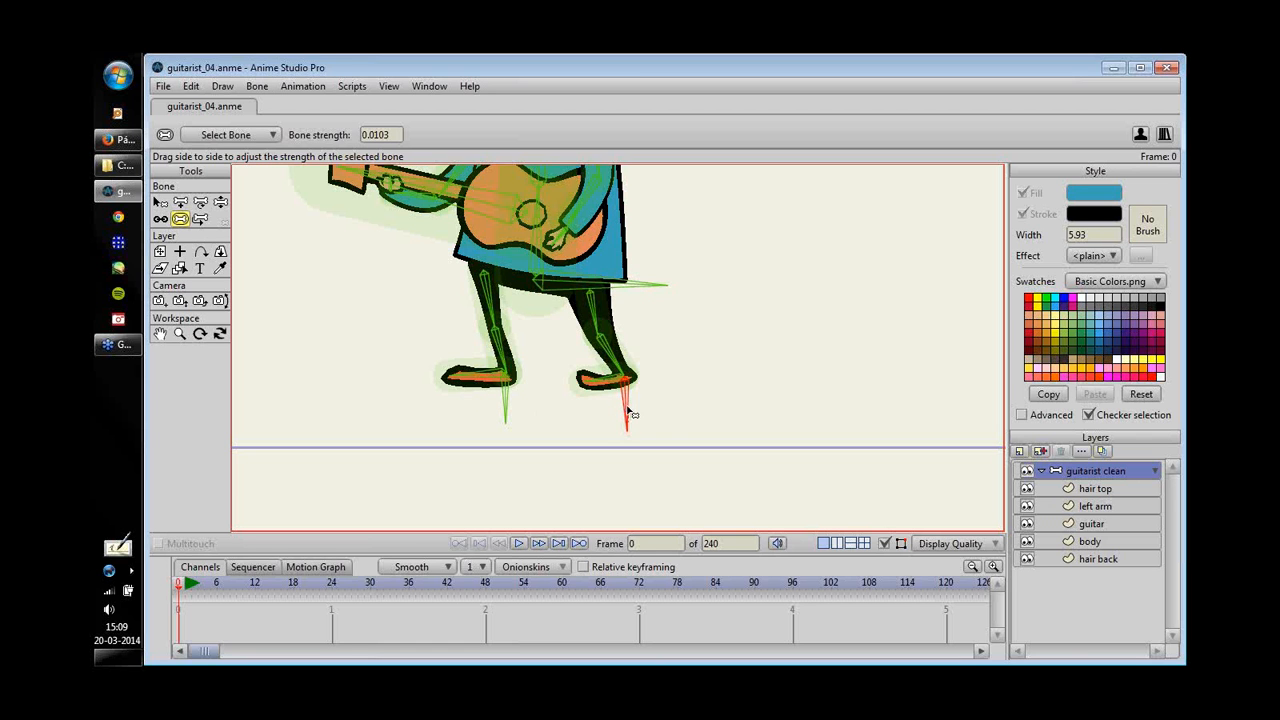
drag(626, 410, 766, 434)
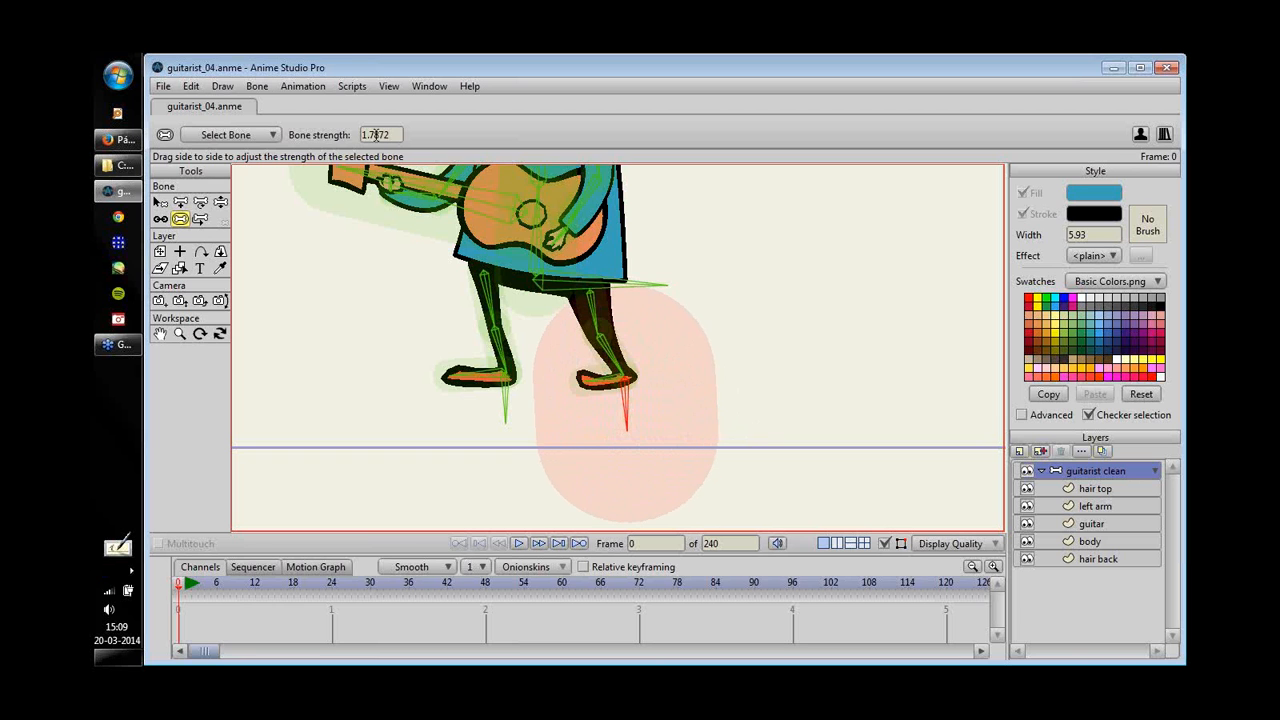
drag(626, 410, 525, 420)
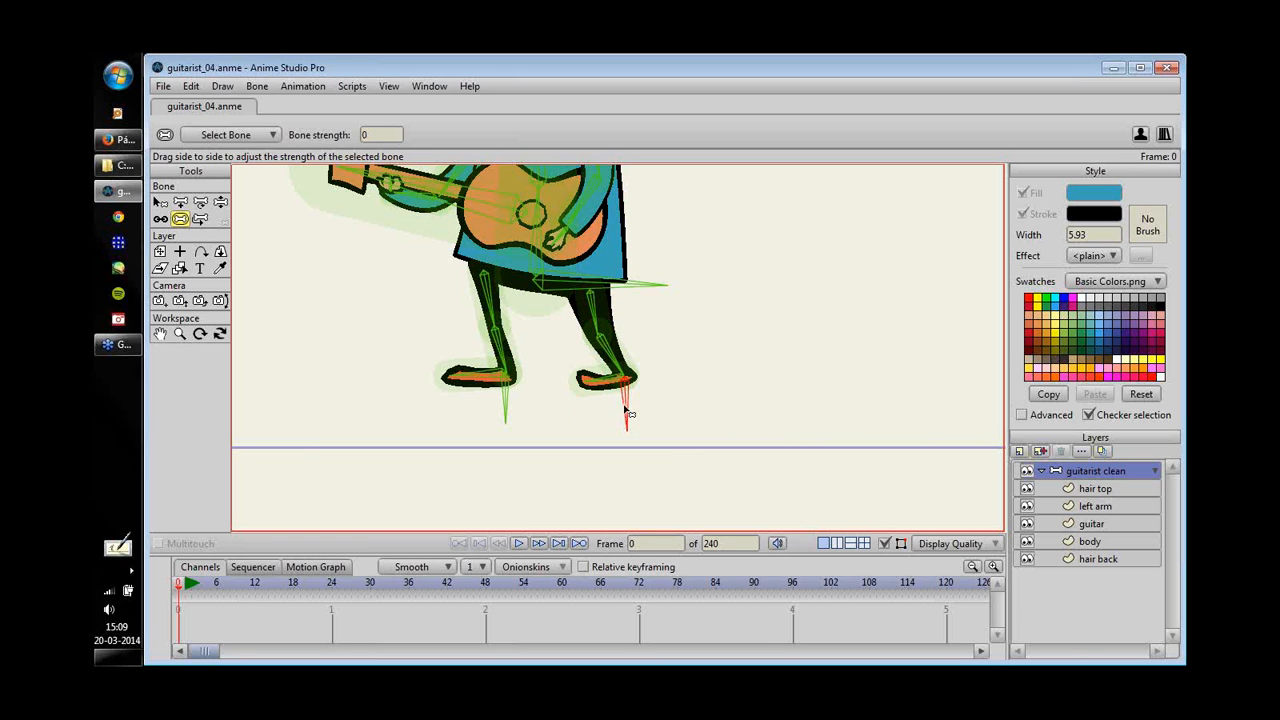
click(506, 405)
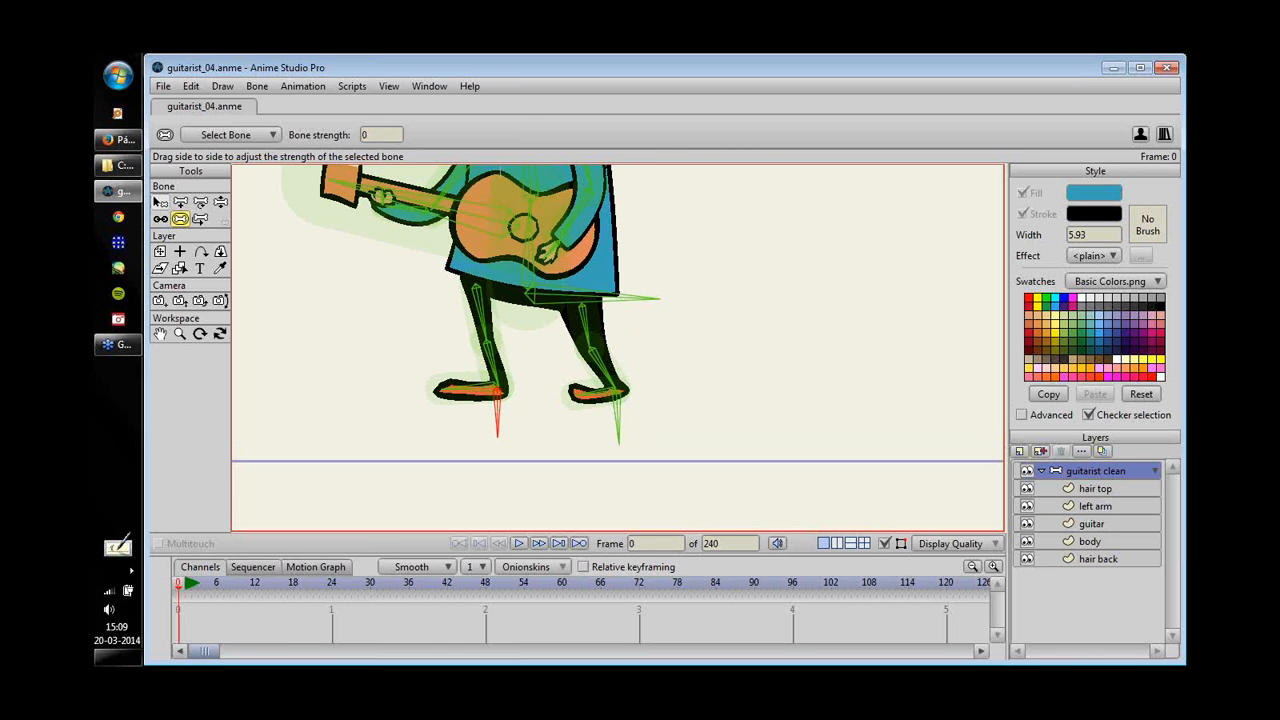
- Rename the bone below the guitarist's rear heel as foot L
click(160, 202)
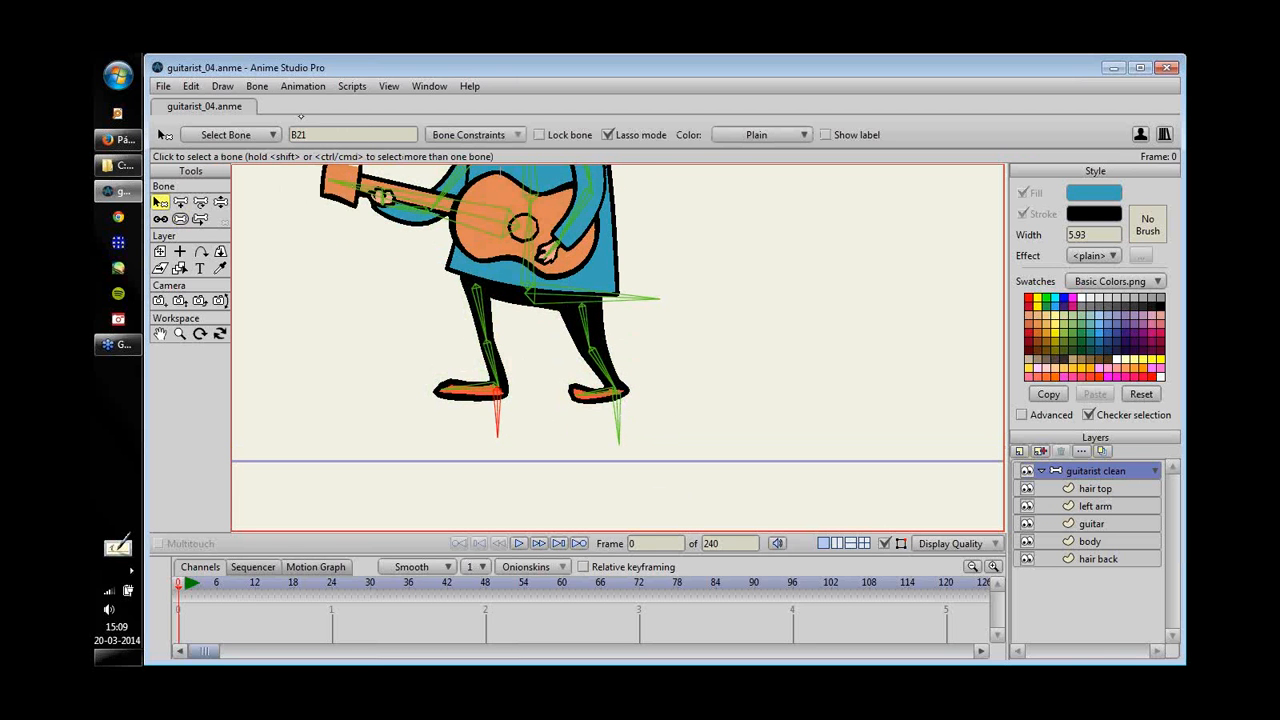
click(614, 422)
double_click(325, 136)
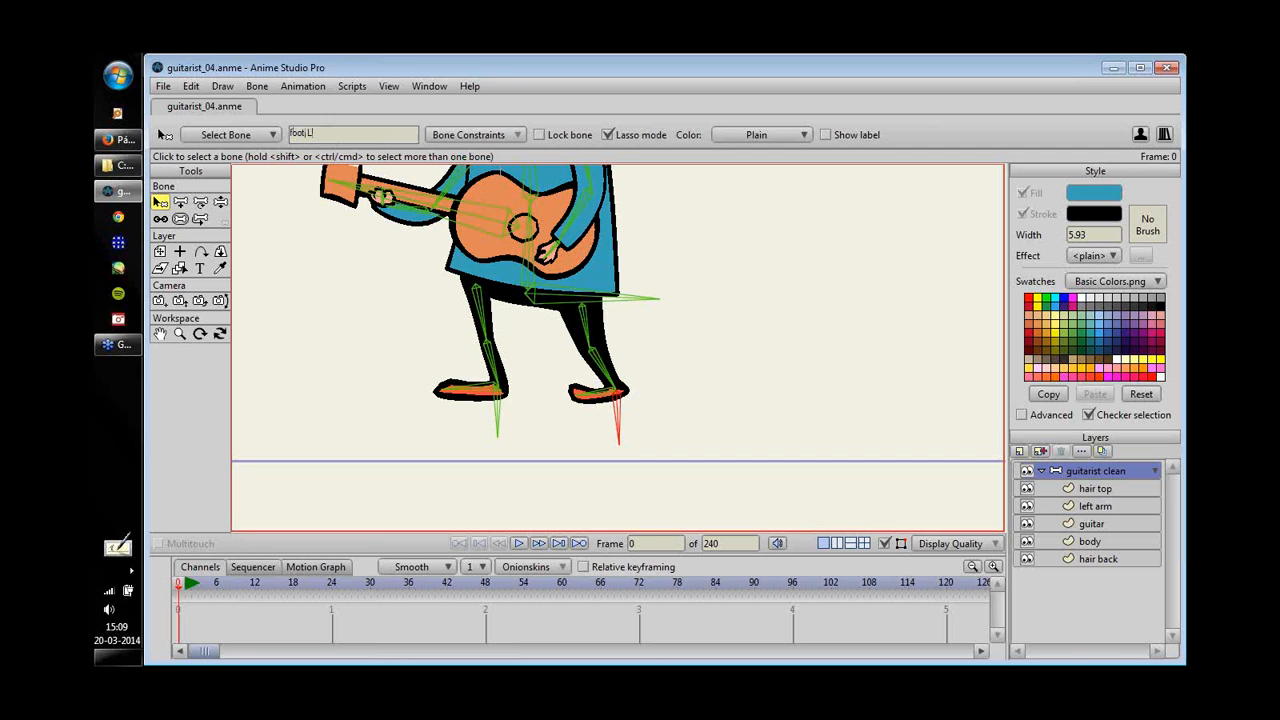
key(Return)
- Rename the bone below the guitarist's front heel as foot R
click(497, 415)
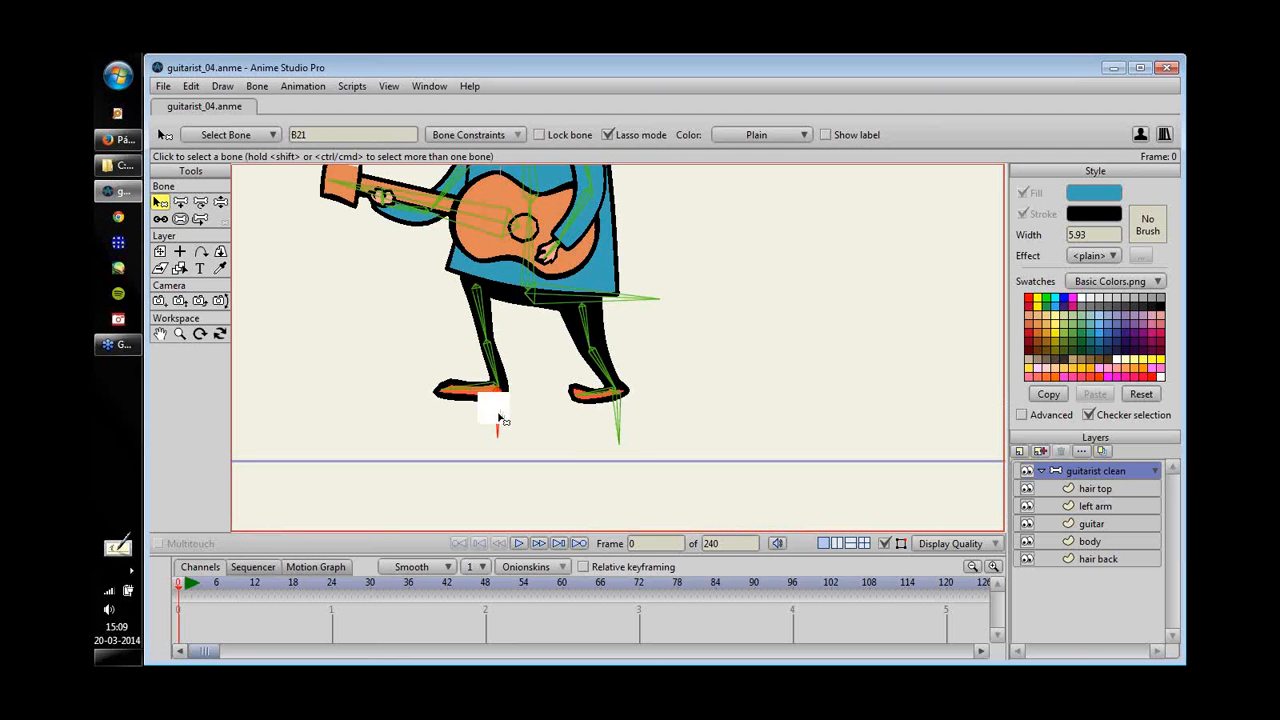
double_click(318, 138)
text(foot R)
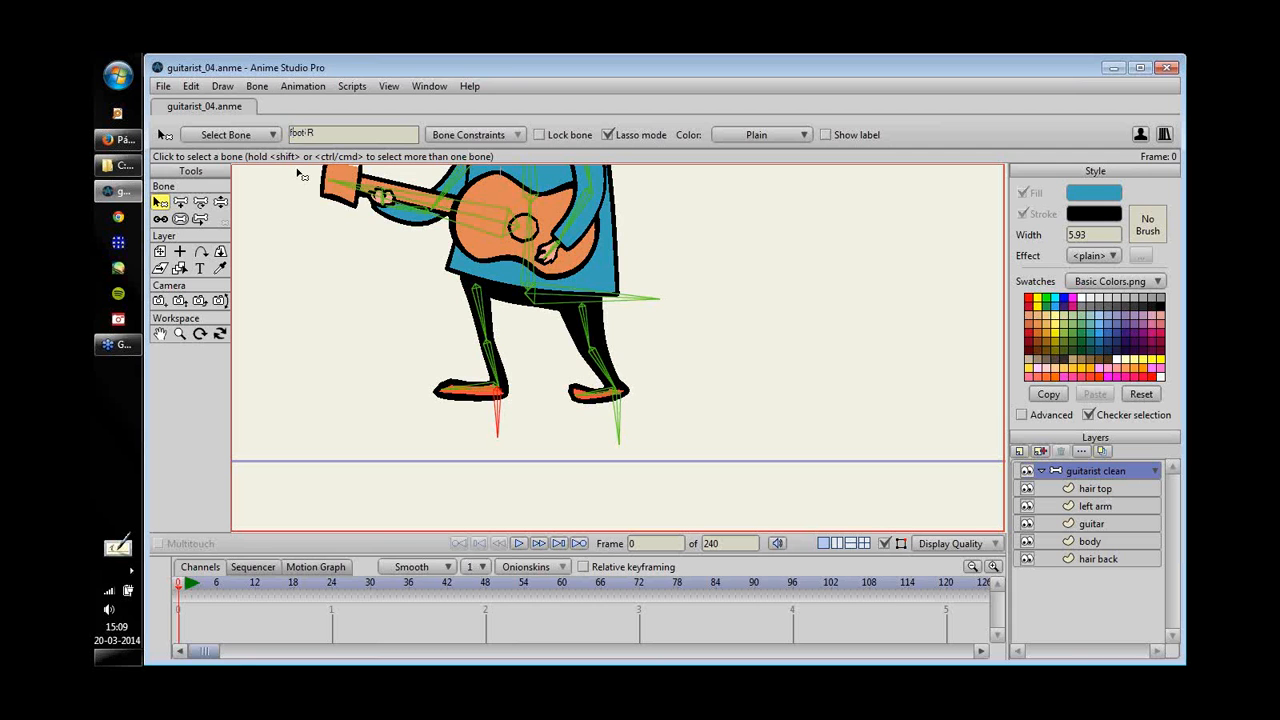
key(Return)
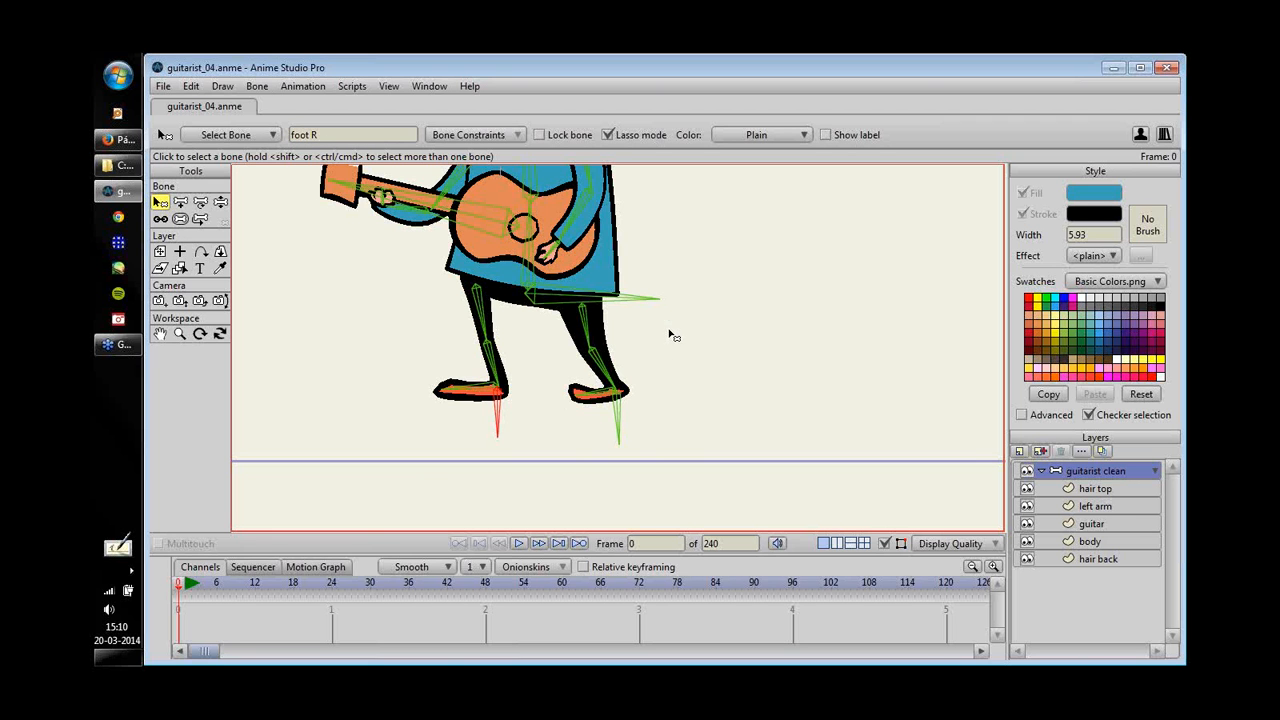
- Set foot L as the target of the rear leg's lower bone and inspect where the bones meet at the heel
drag(666, 333, 643, 332)
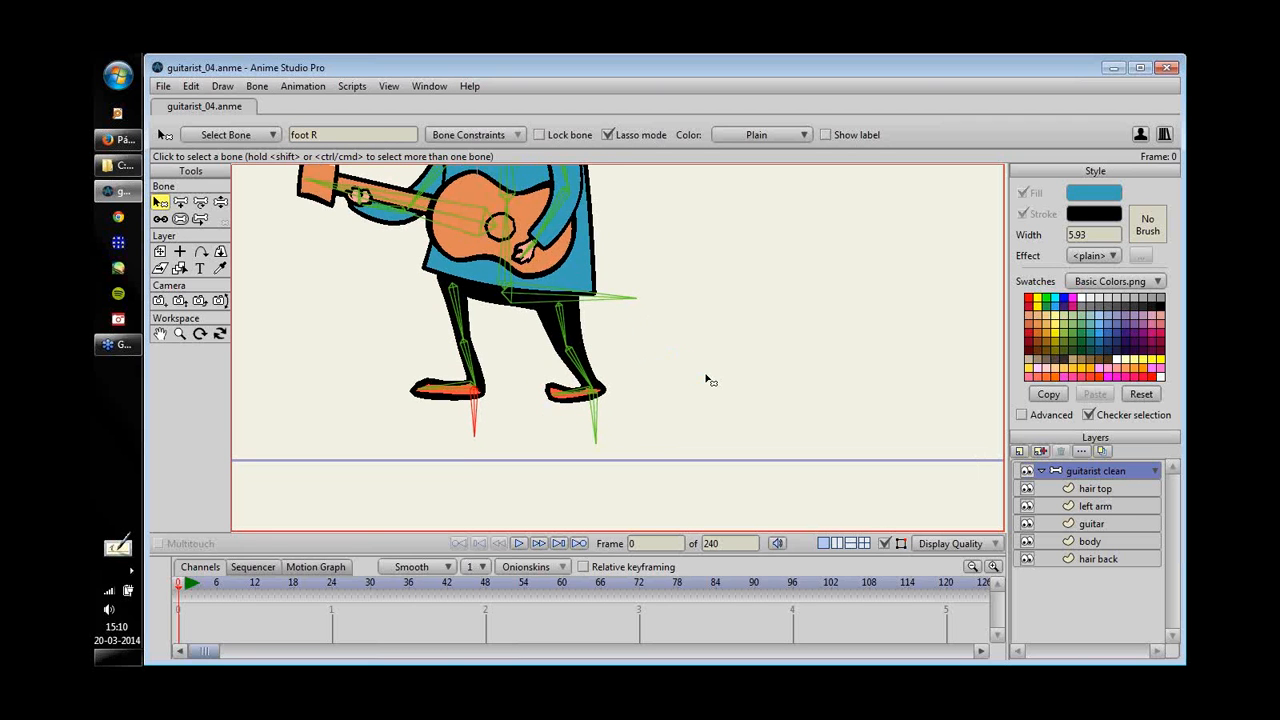
drag(700, 376, 930, 372)
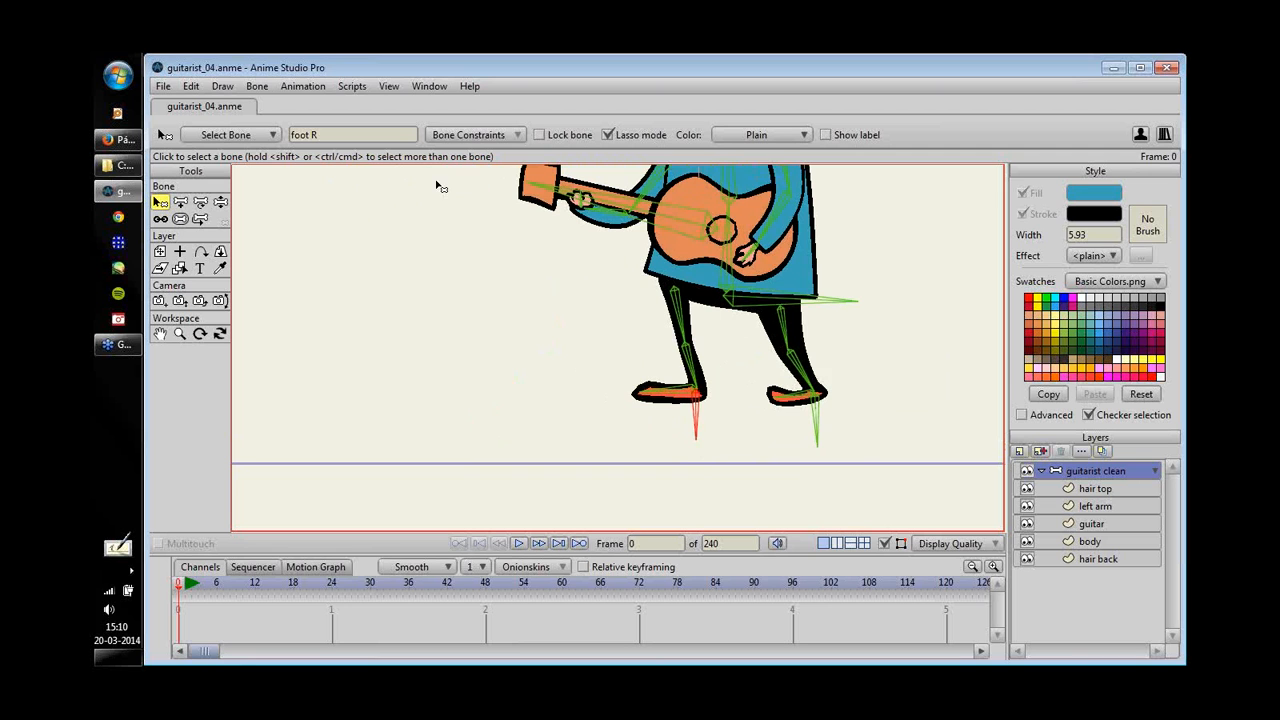
click(810, 369)
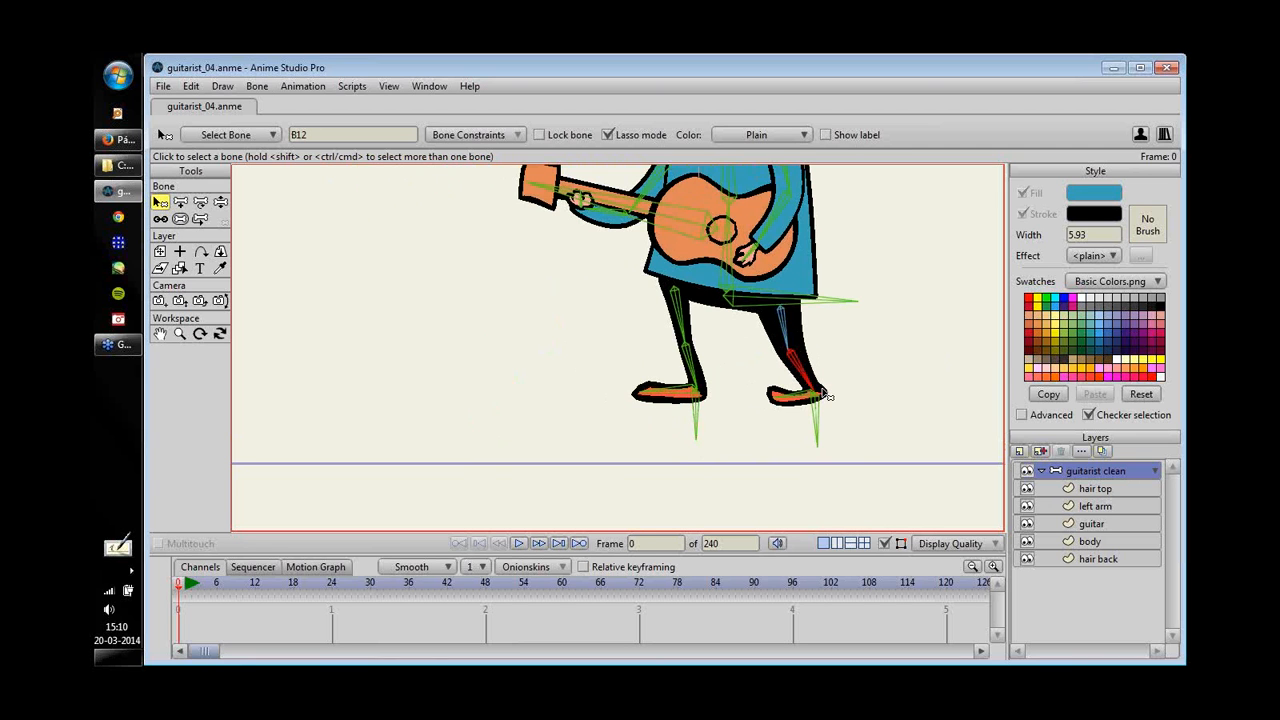
click(501, 136)
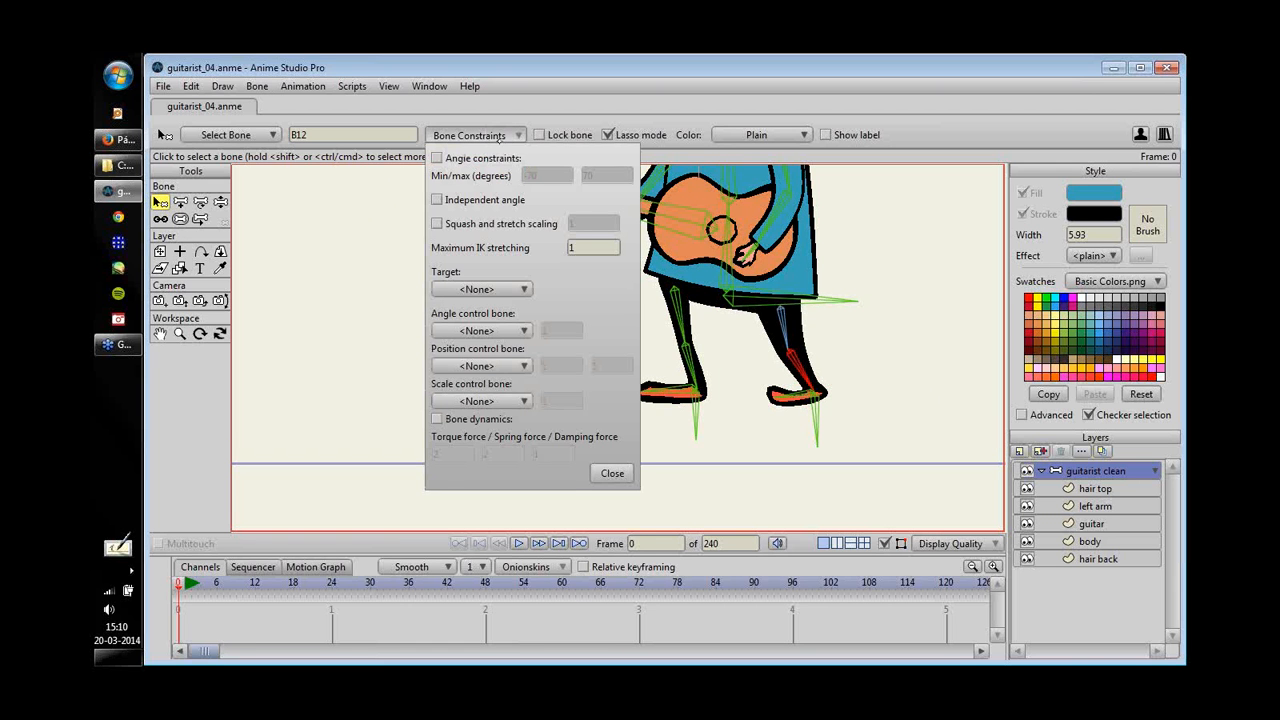
click(520, 289)
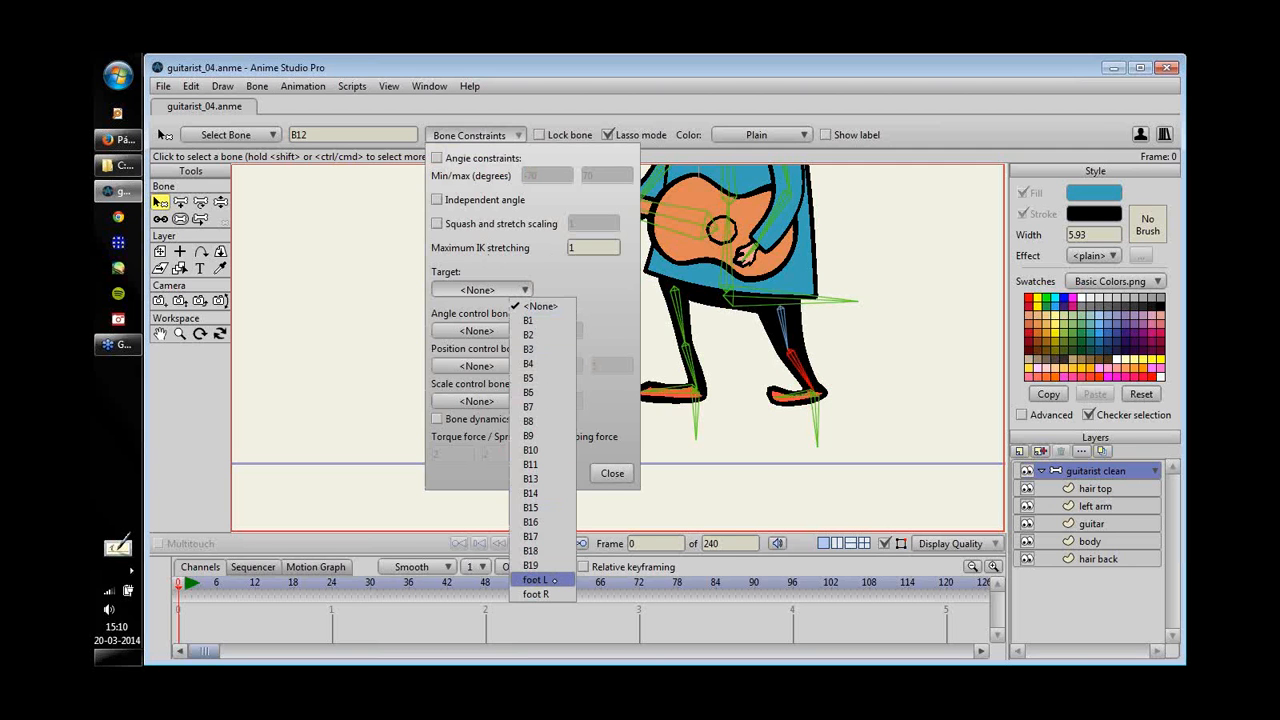
click(553, 580)
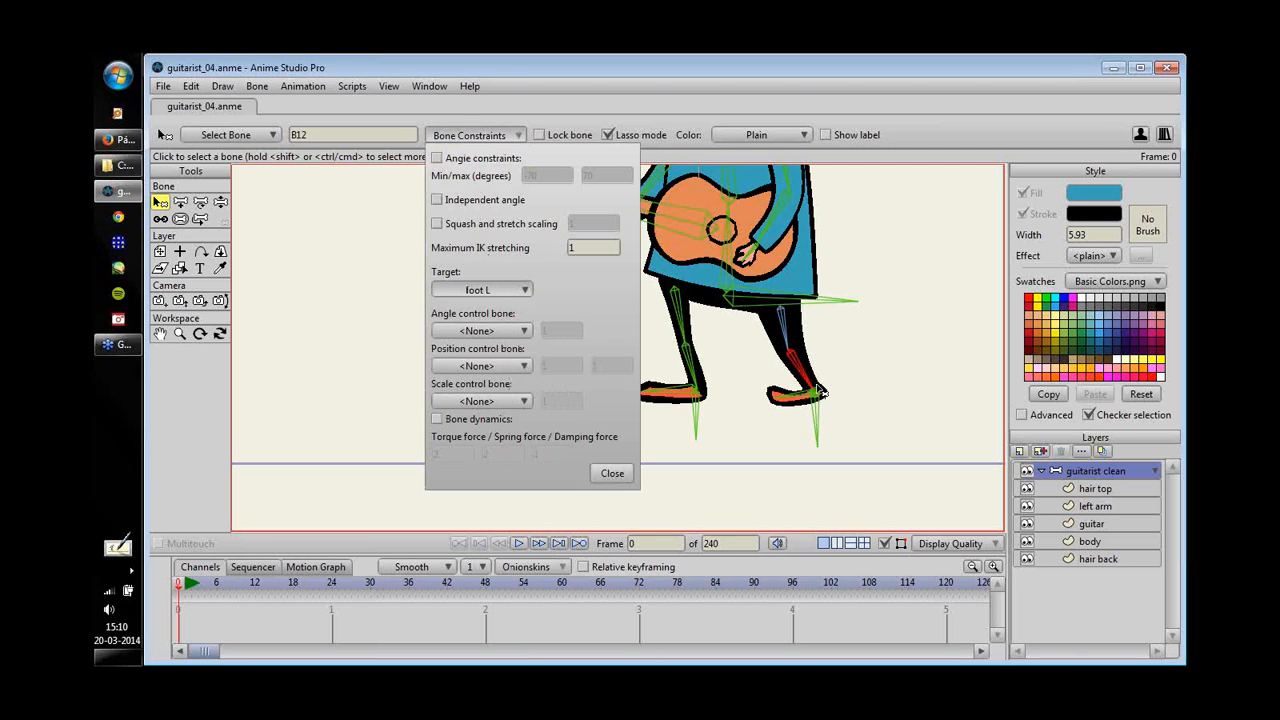
drag(823, 393, 803, 357)
drag(820, 430, 988, 400)
drag(906, 354, 847, 334)
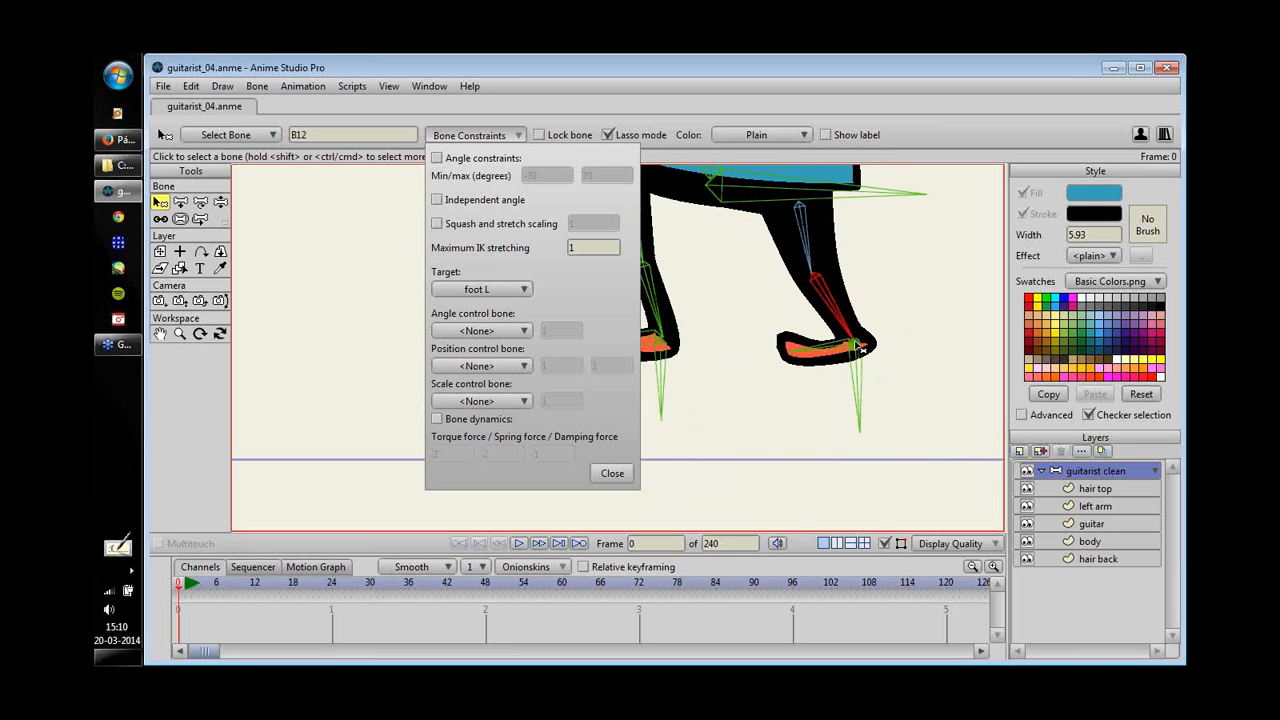
click(612, 473)
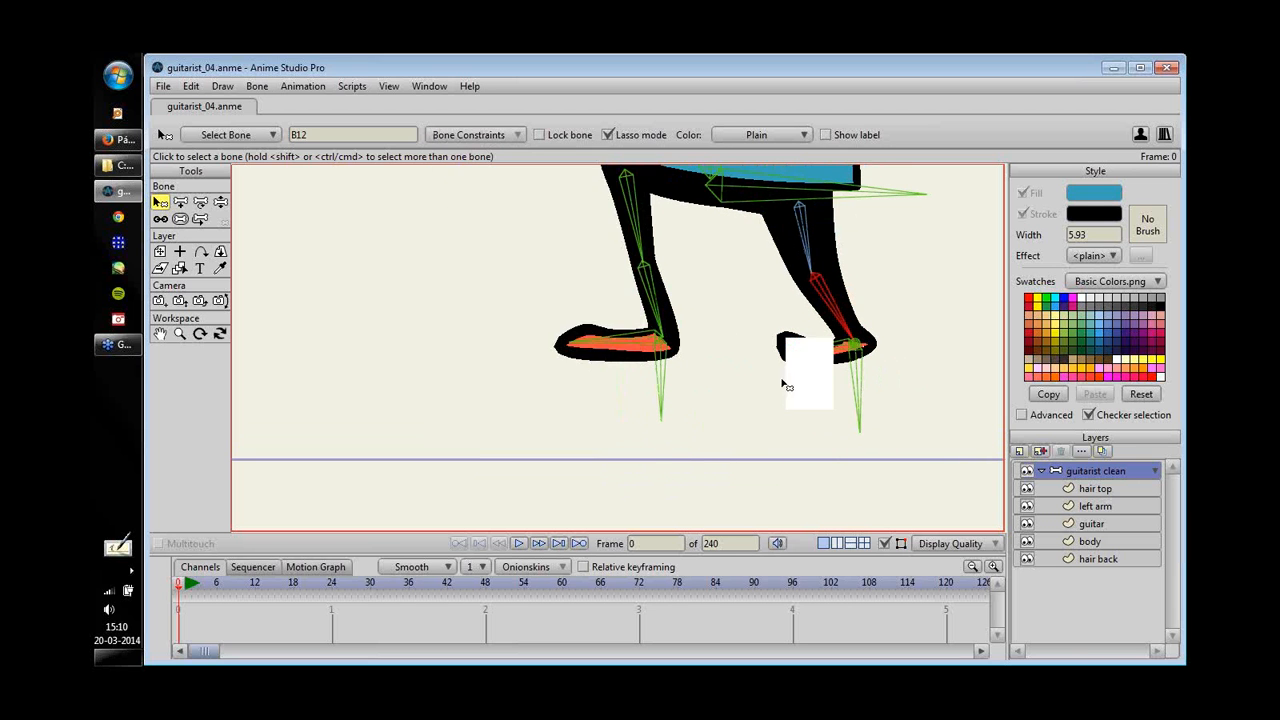
- At frame 11, test the rear leg's target by manipulating the foot L and hip bones, and undo the test
drag(786, 371, 620, 420)
drag(180, 583, 249, 583)
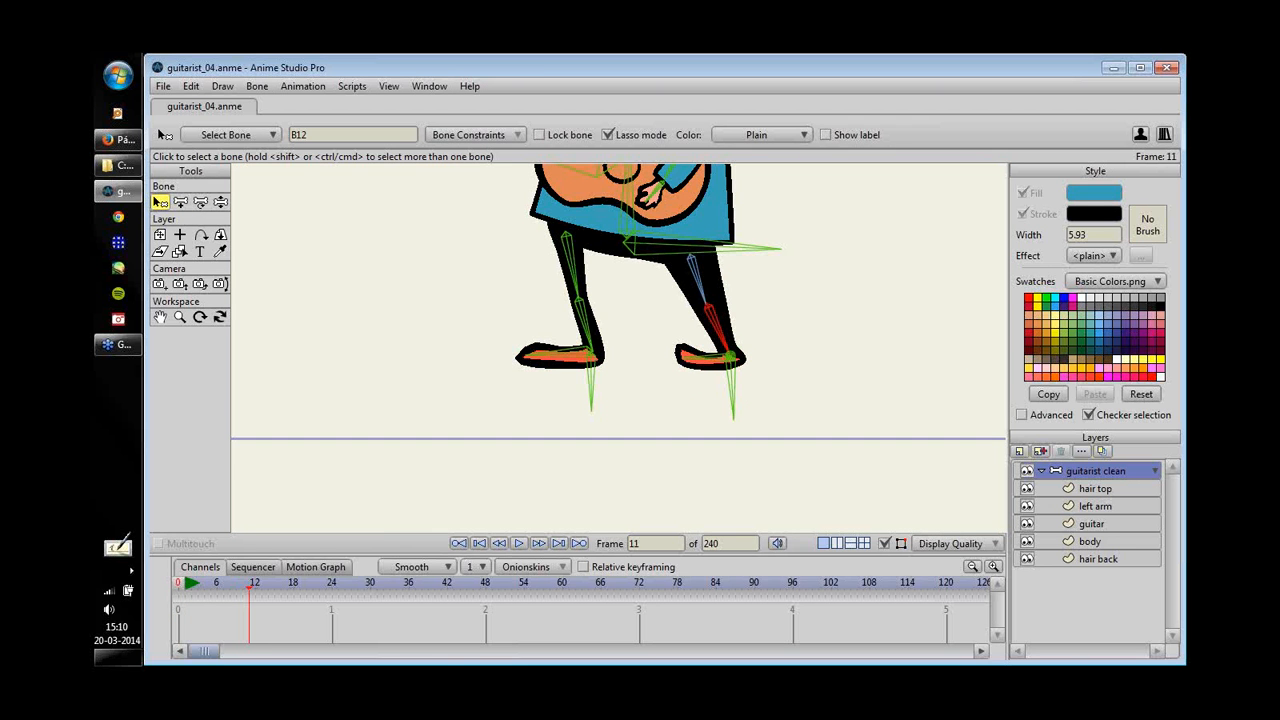
click(220, 201)
drag(733, 402, 696, 412)
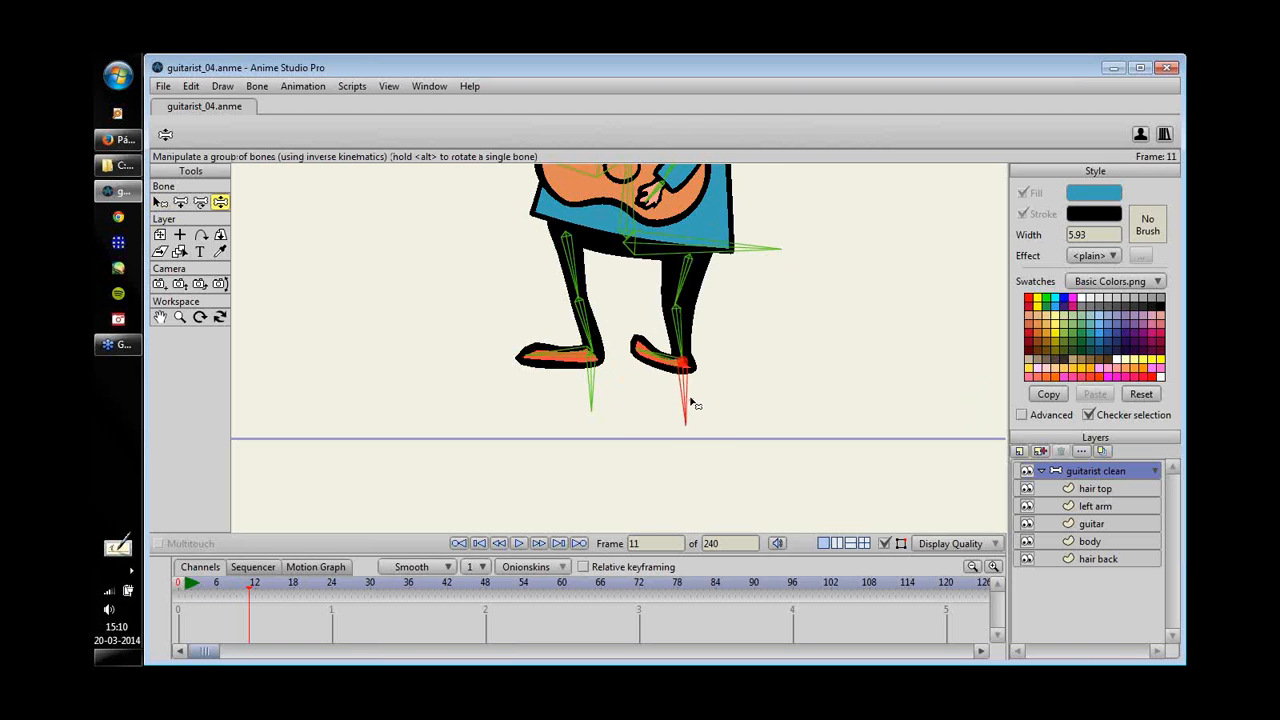
drag(751, 248, 780, 258)
key(ctrl+z)
- Enlarge the timeline area and return to frame 0
drag(409, 555, 409, 528)
key(Left)
key(Left)
key(Left)
key(Left)
key(Left)
key(Left)
key(Left)
key(Left)
key(Left)
key(Left)
key(Left)
- Set foot R as the target of the front leg's lower bone
scroll(734, 349, up, 3)
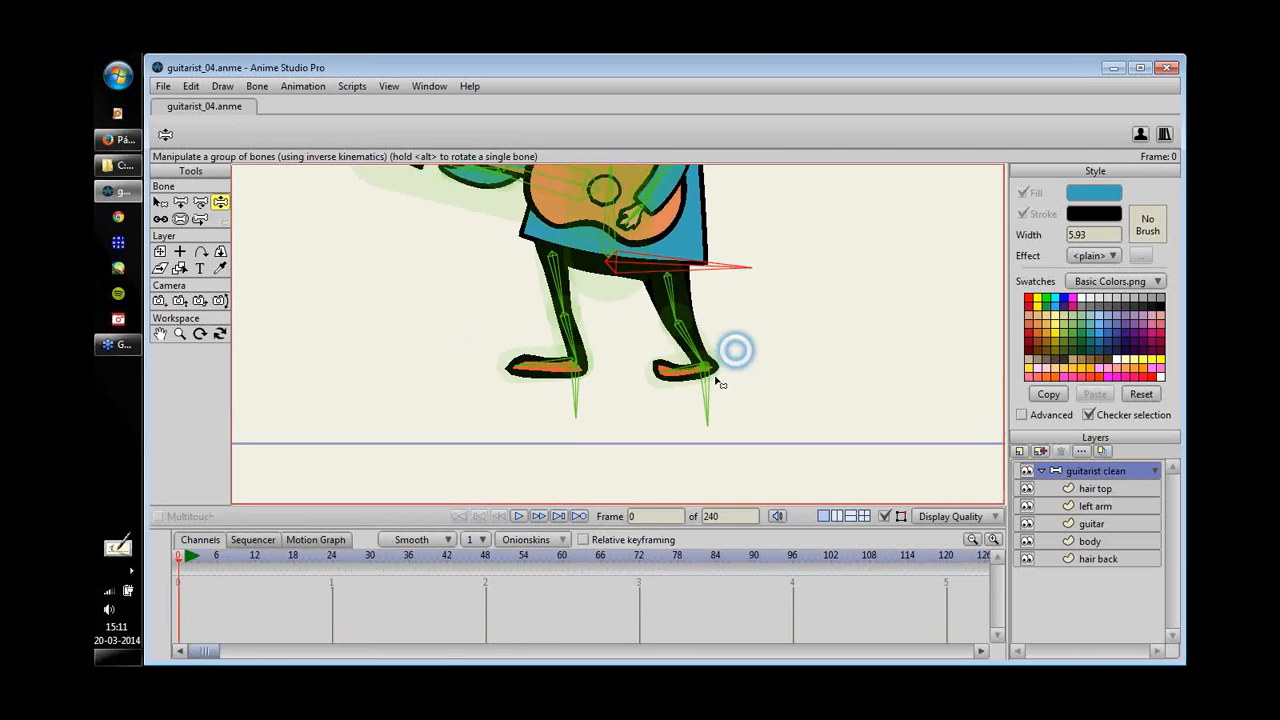
key(z)
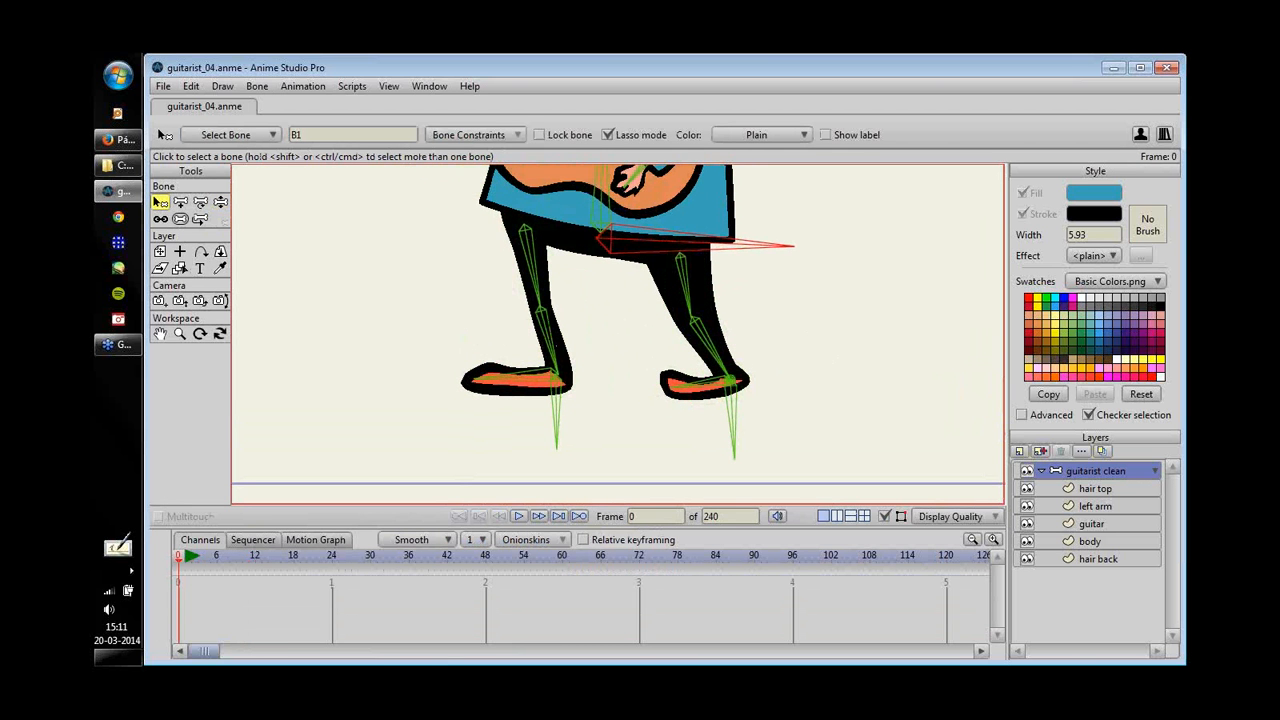
click(541, 330)
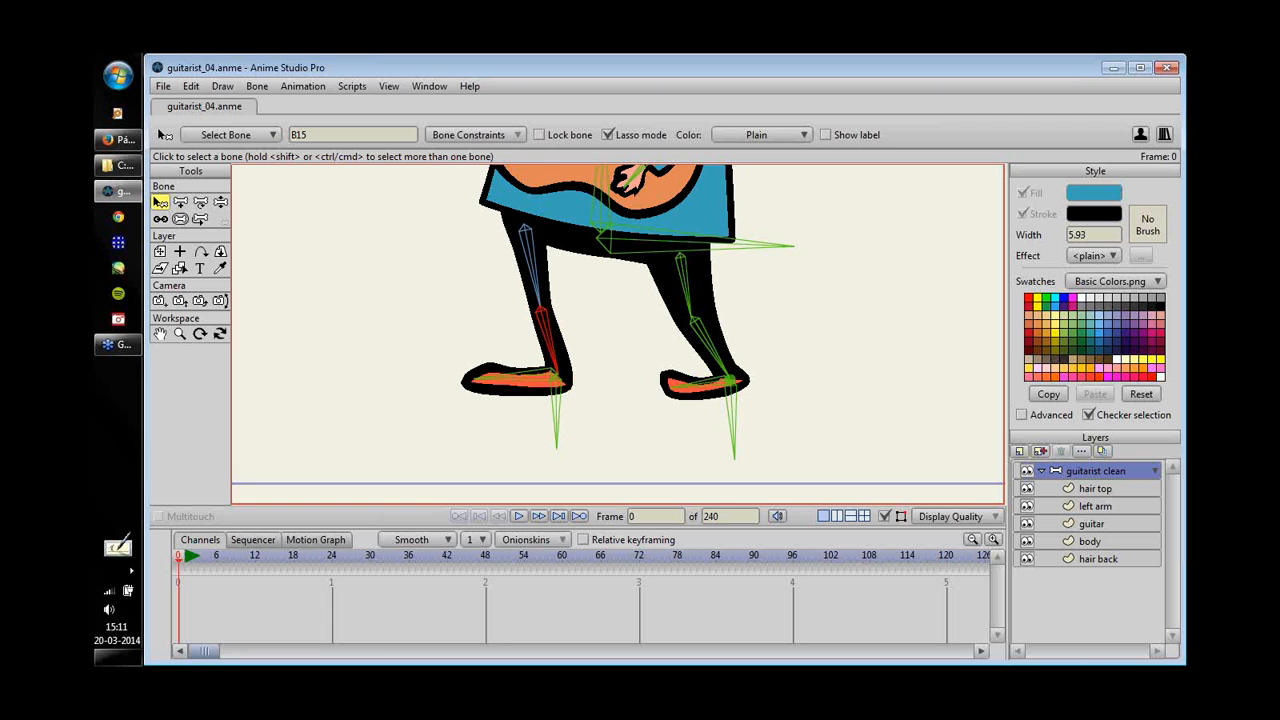
drag(634, 266, 841, 281)
click(469, 134)
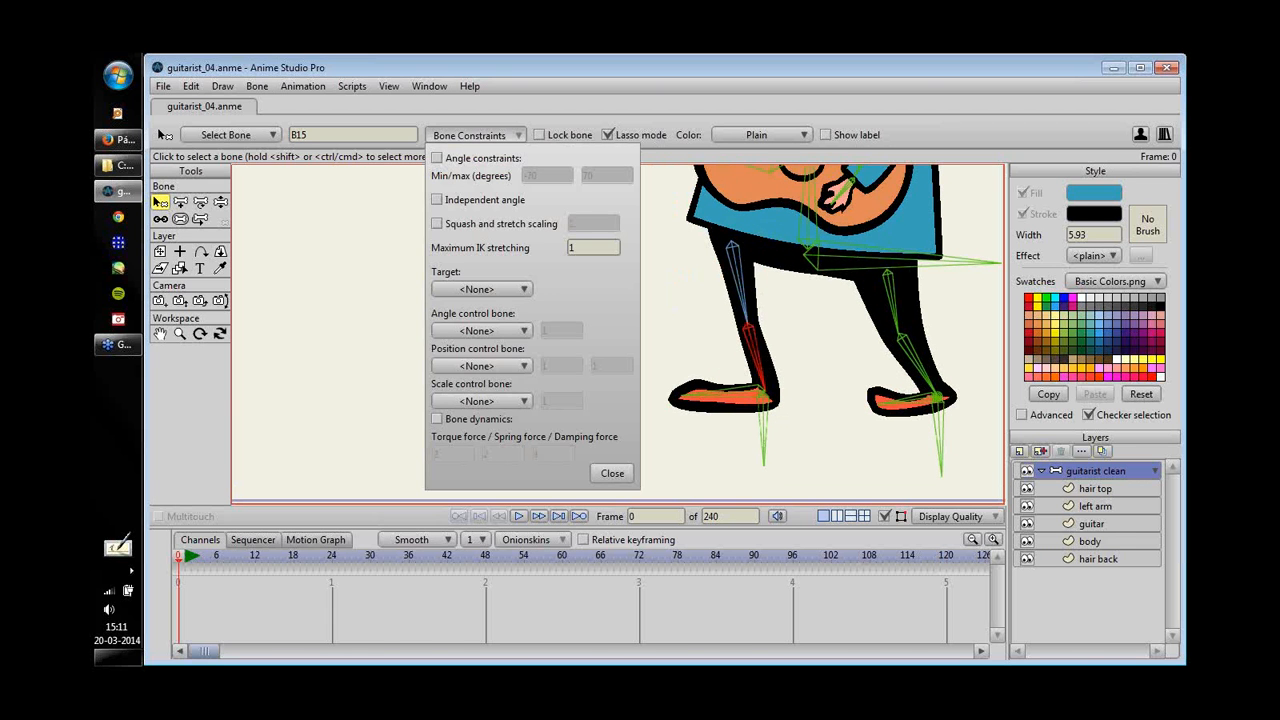
click(481, 289)
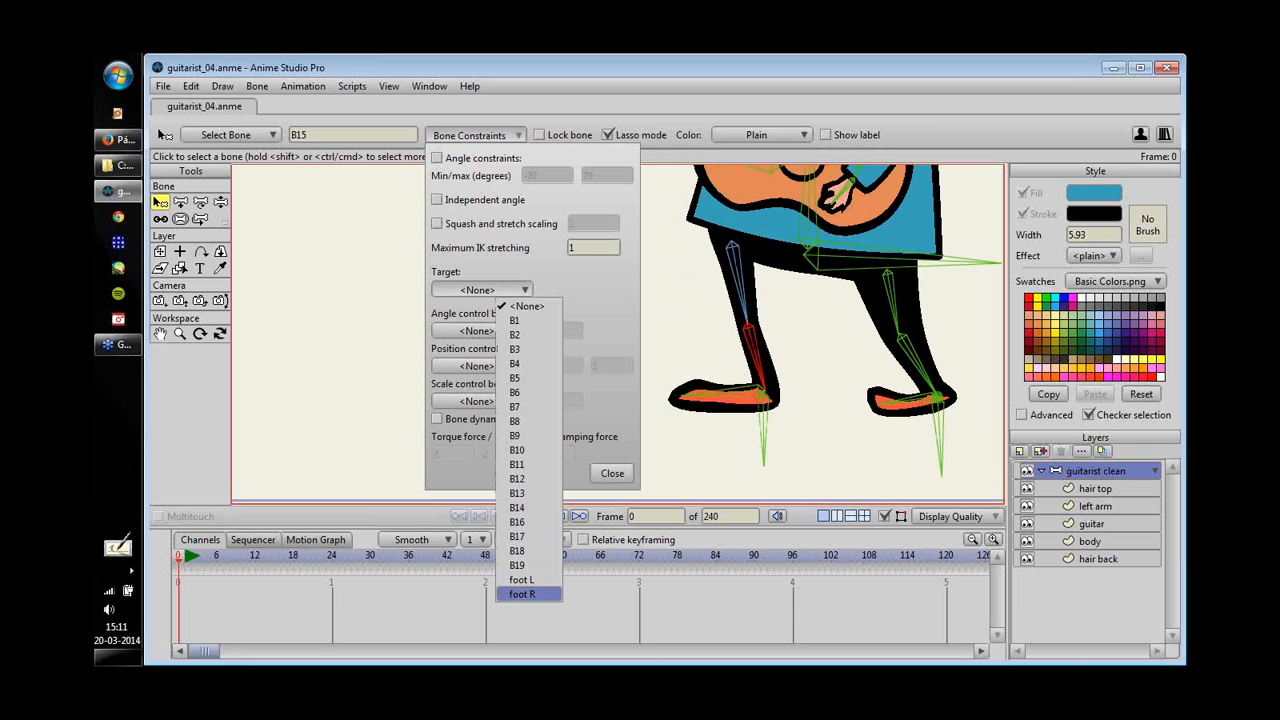
click(522, 594)
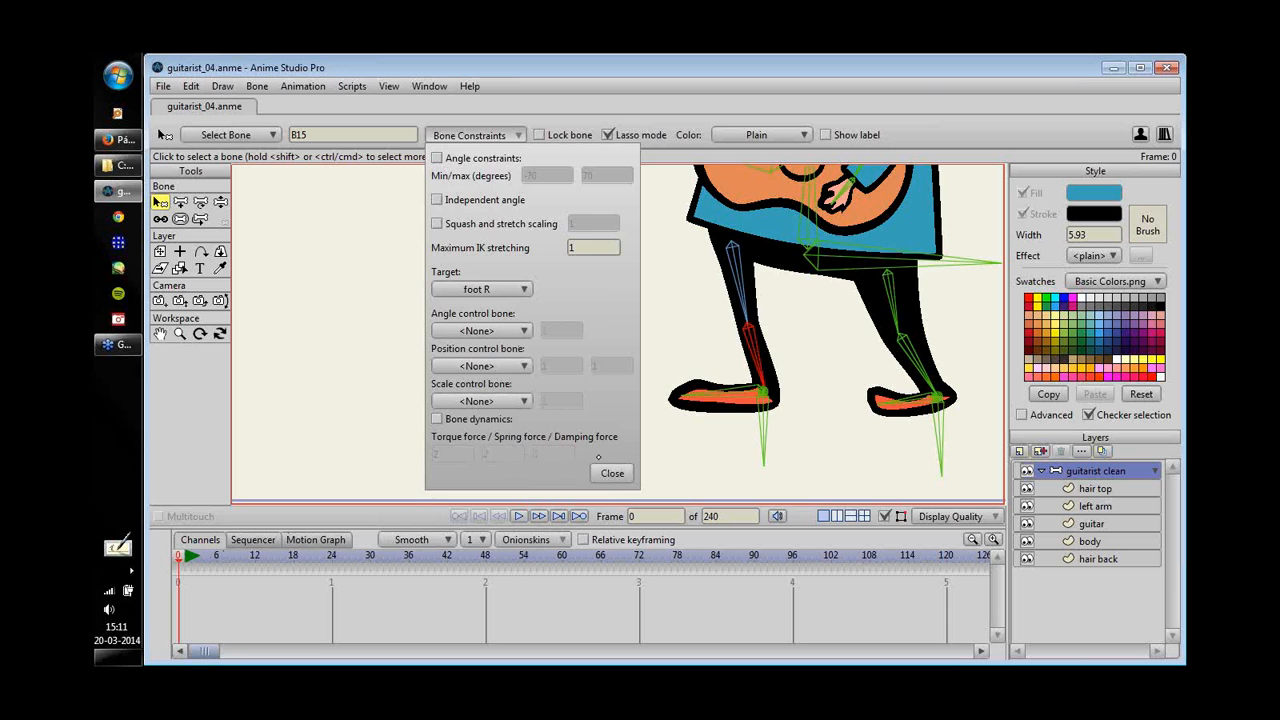
click(612, 473)
- At frame 10, manipulate the hip bone to bend both legs above the targeted heels, and adjust the foot bones
drag(215, 557, 242, 557)
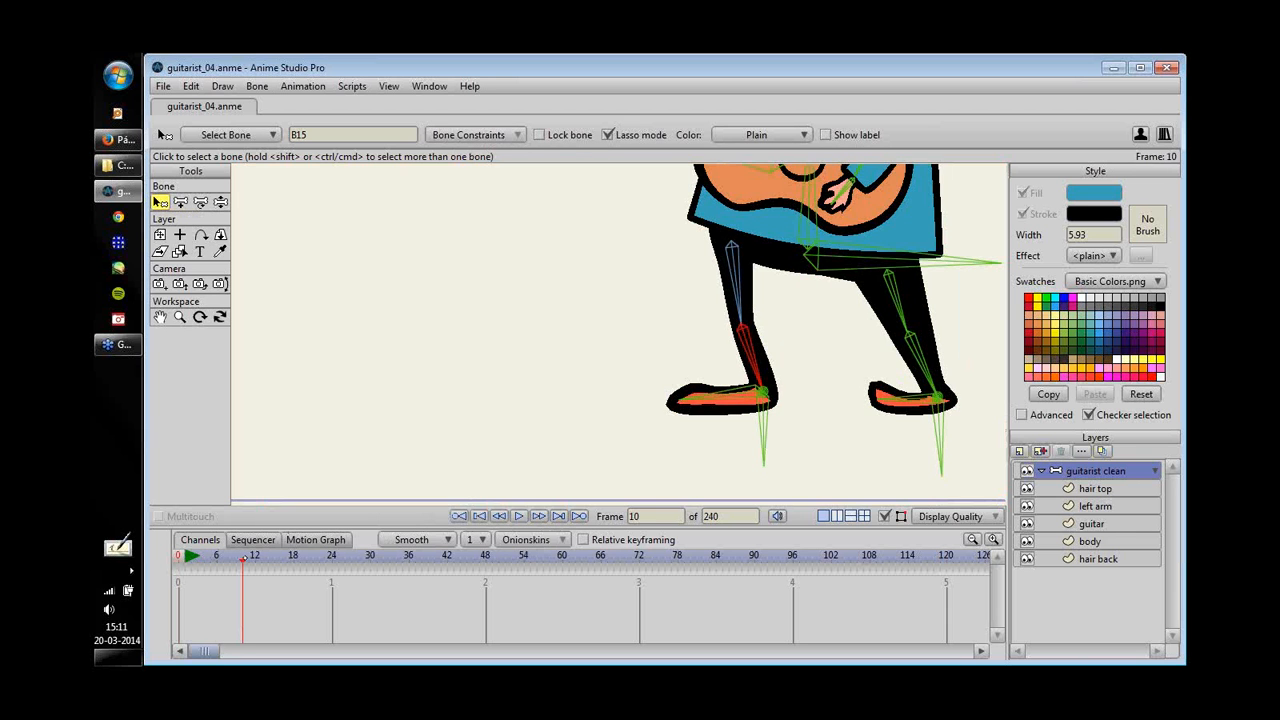
drag(706, 324, 570, 338)
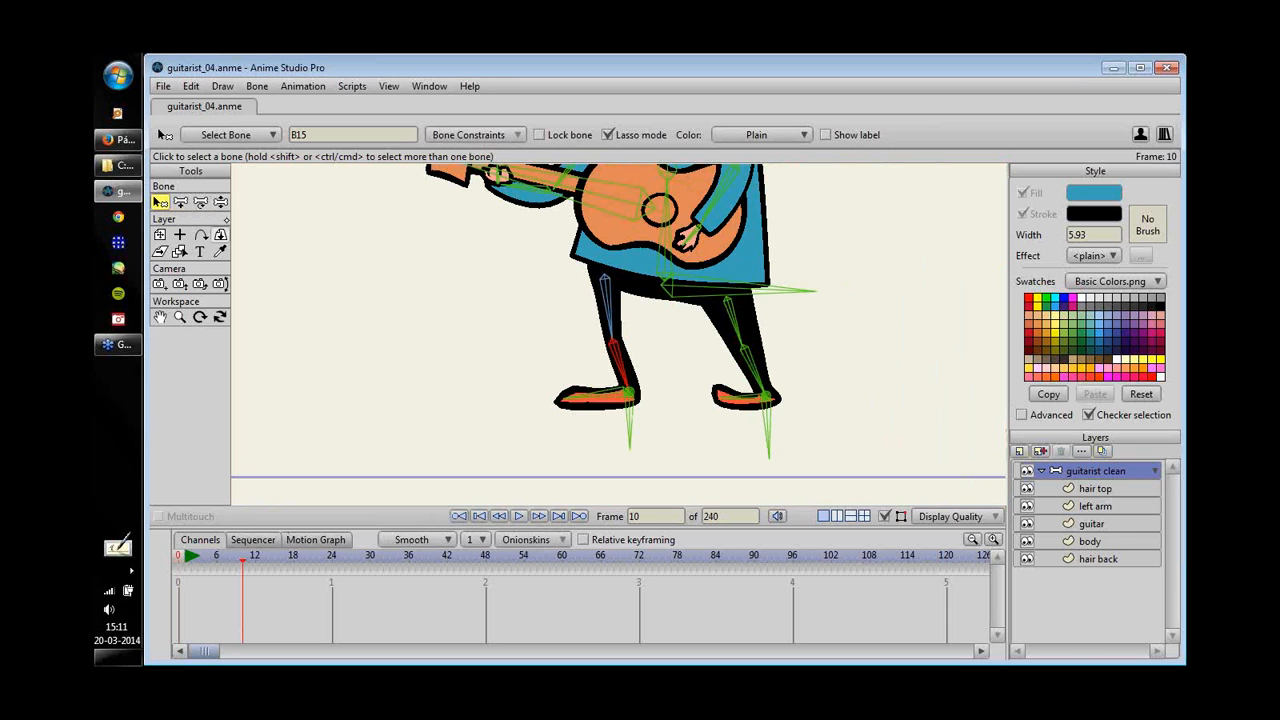
click(220, 202)
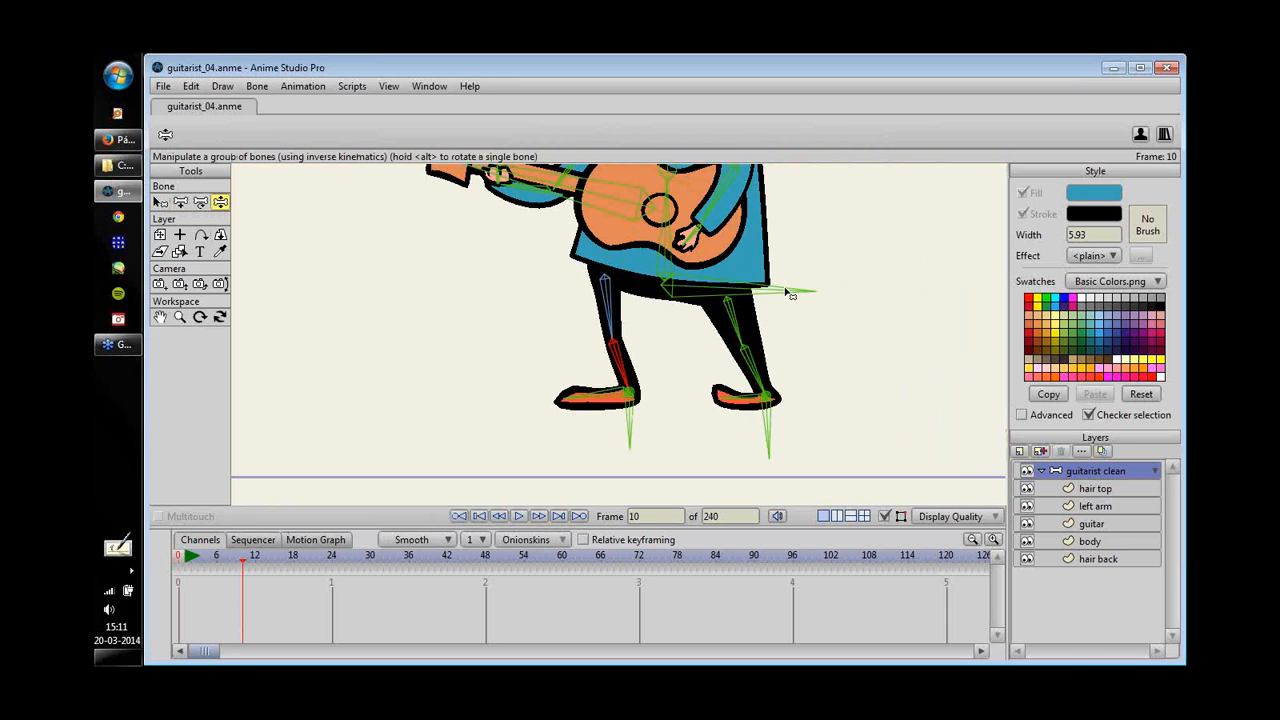
mouse_move(786, 289)
mouse_down()
mouse_move(806, 303)
mouse_move(811, 334)
mouse_move(797, 262)
mouse_move(805, 316)
mouse_move(810, 294)
mouse_move(765, 286)
mouse_up()
drag(763, 287, 679, 304)
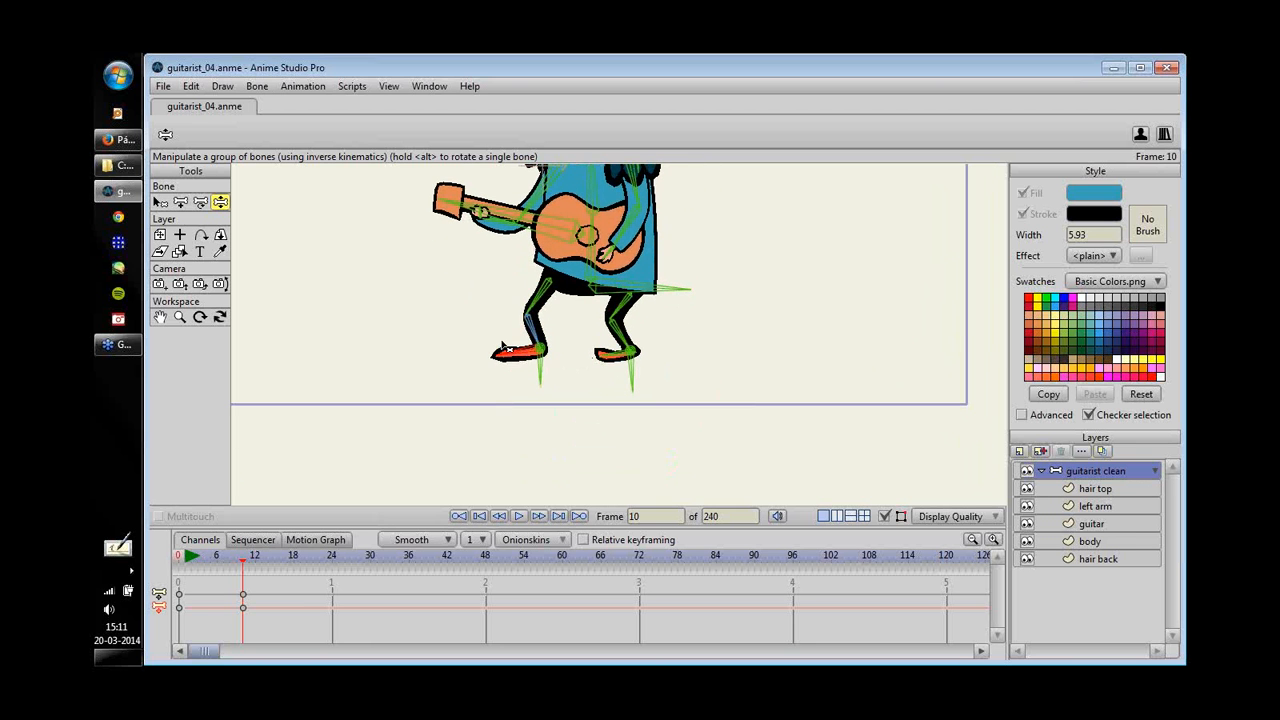
drag(600, 354, 592, 372)
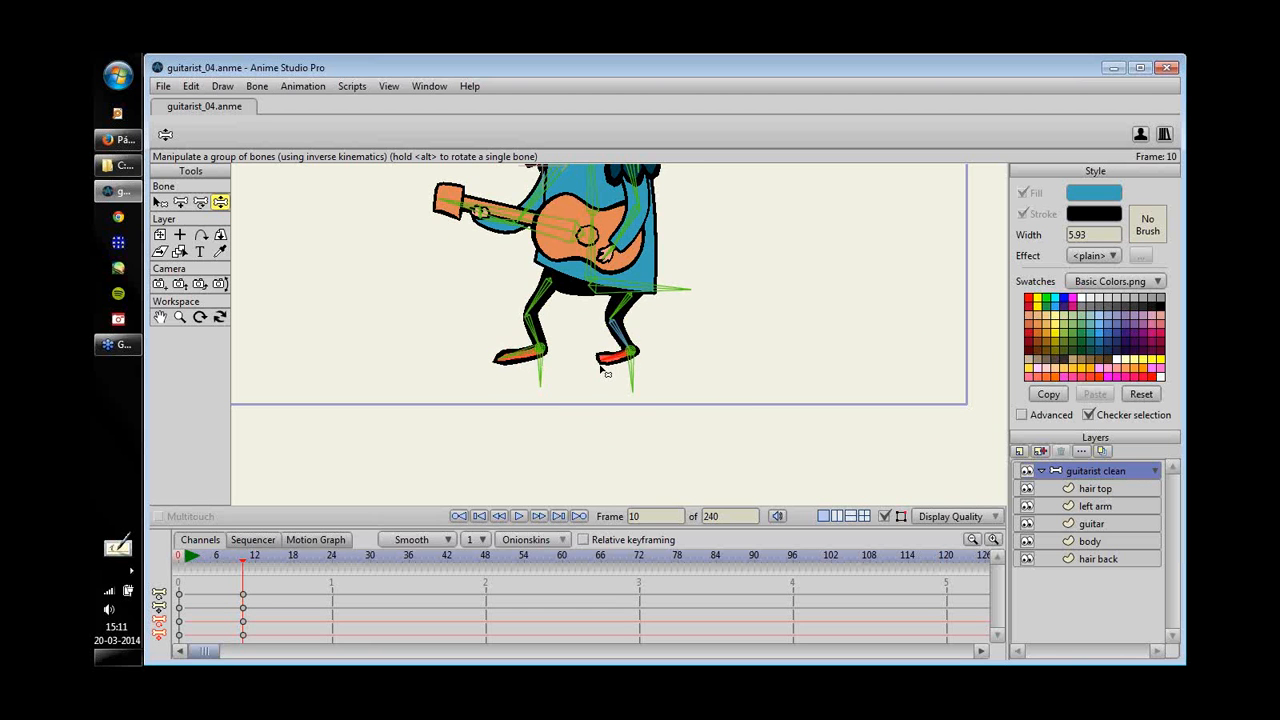
- Lower the character with the hip bone at frame 10, and enable Independent angle for both foot bones
drag(665, 297, 640, 353)
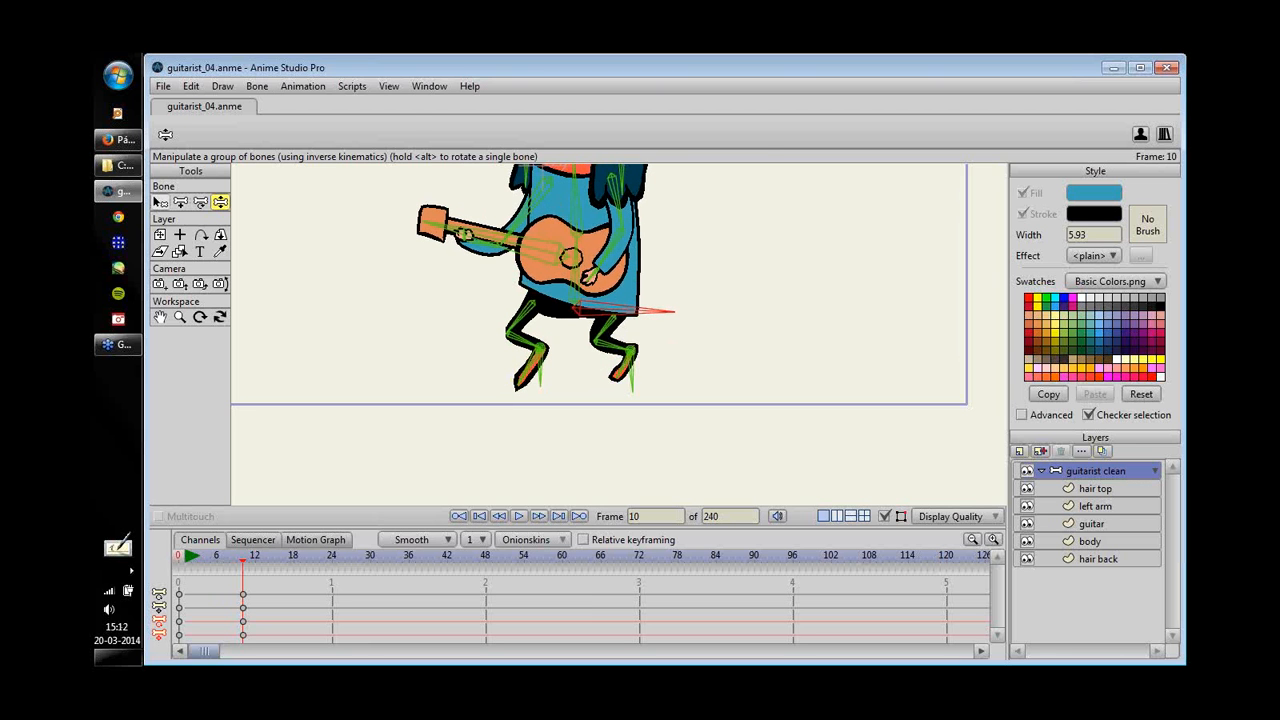
click(160, 202)
click(524, 376)
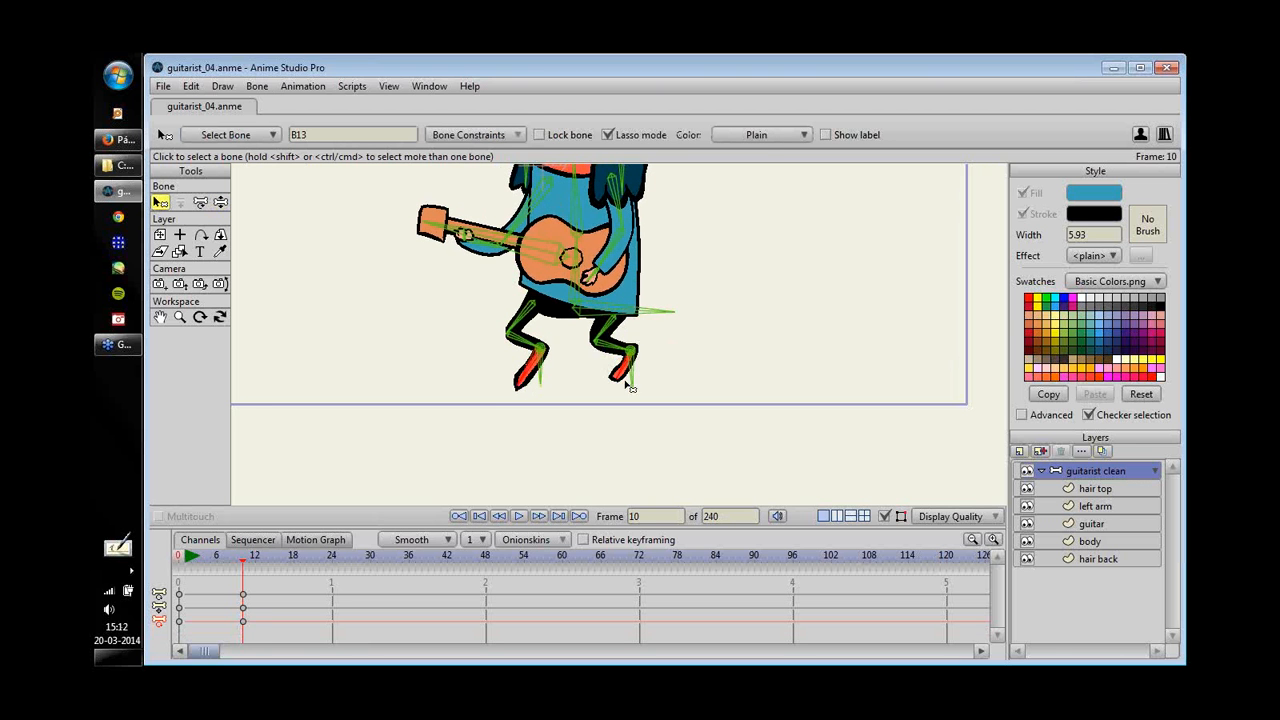
scroll(602, 372, up, 3)
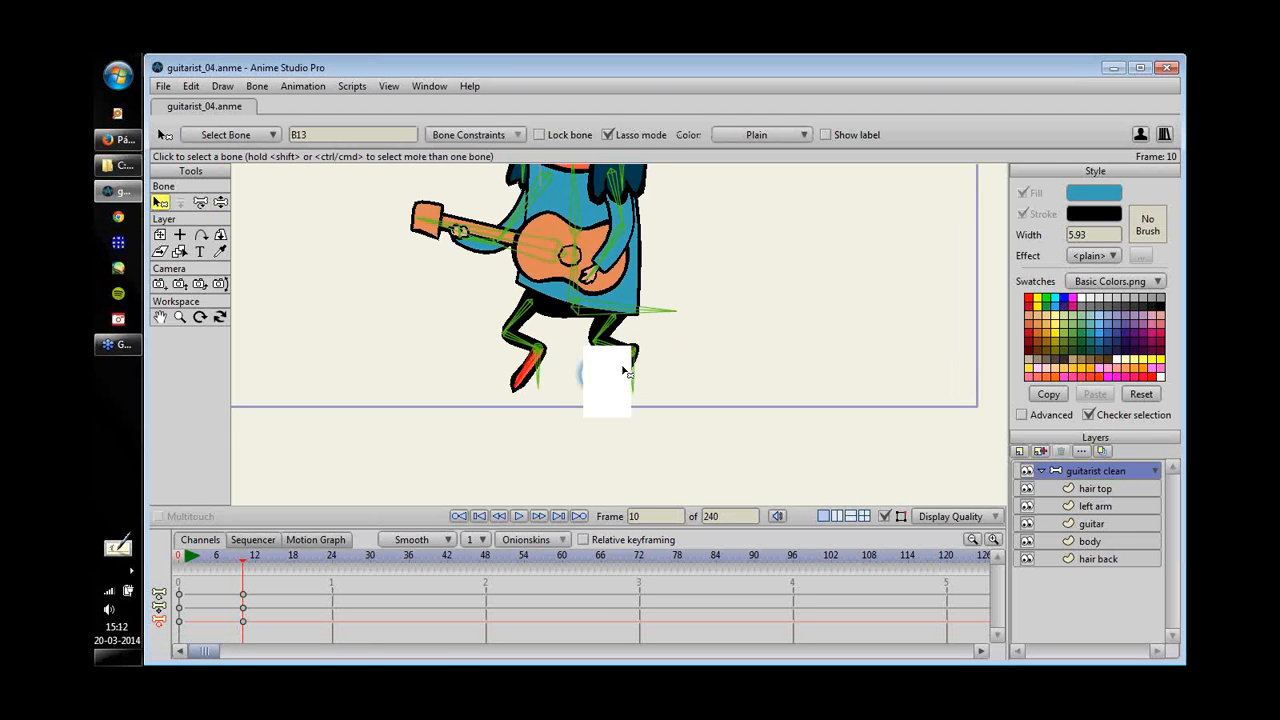
drag(648, 333, 656, 343)
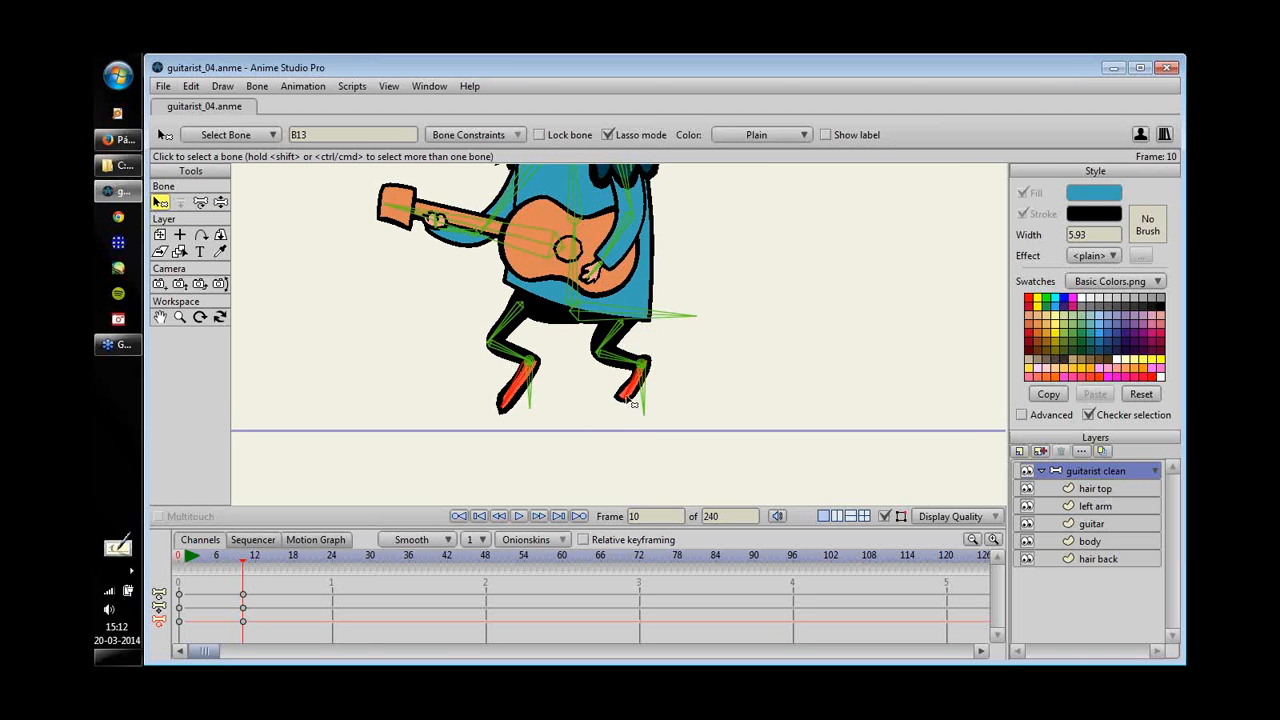
click(636, 396)
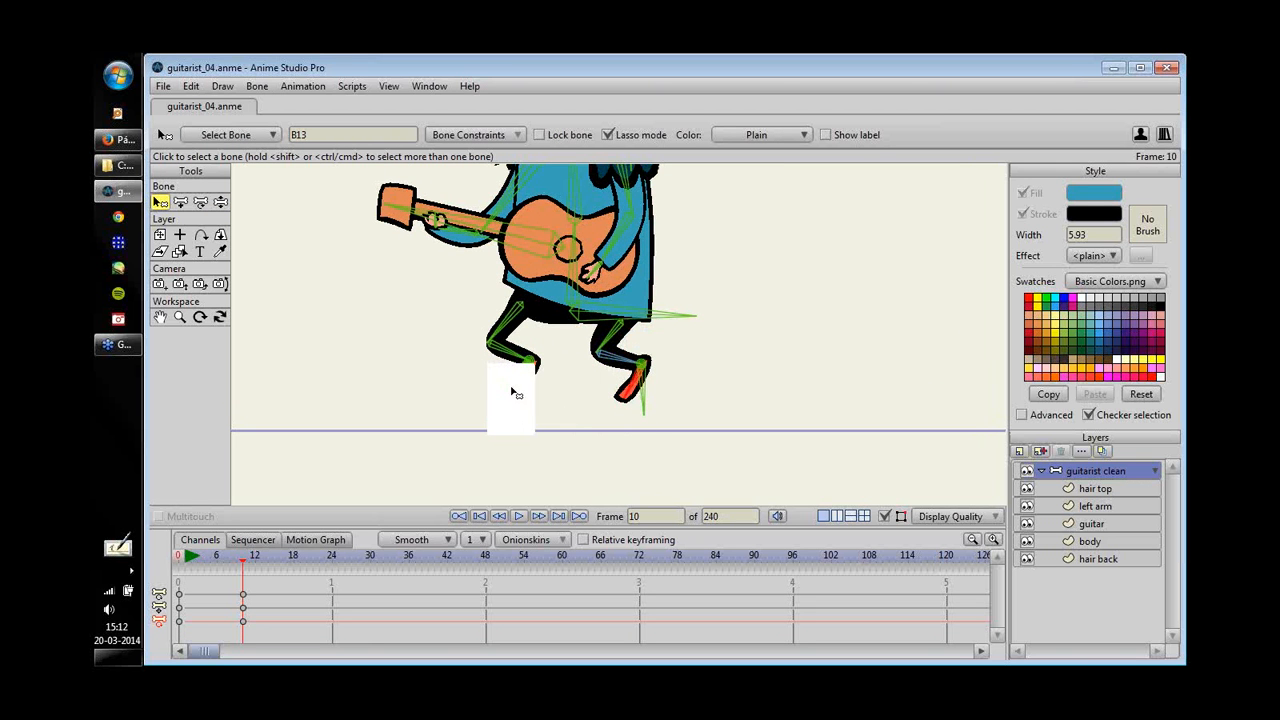
click(688, 308)
drag(702, 310, 861, 300)
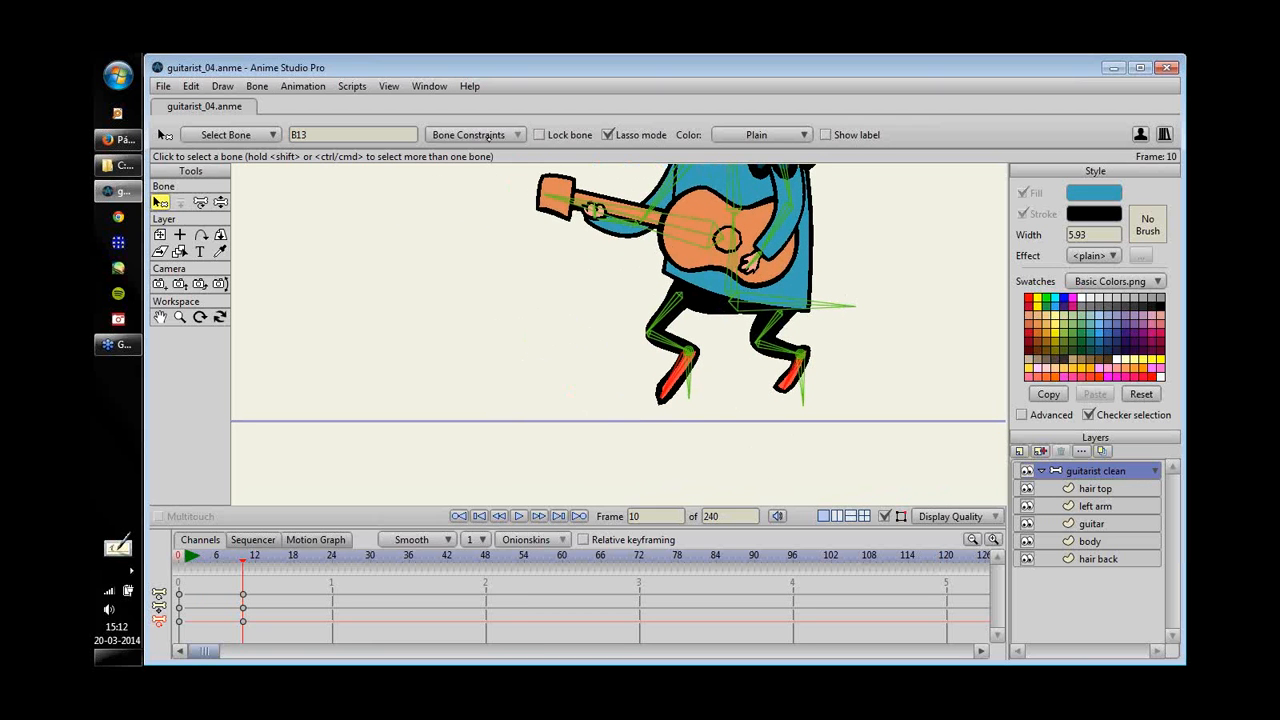
click(487, 136)
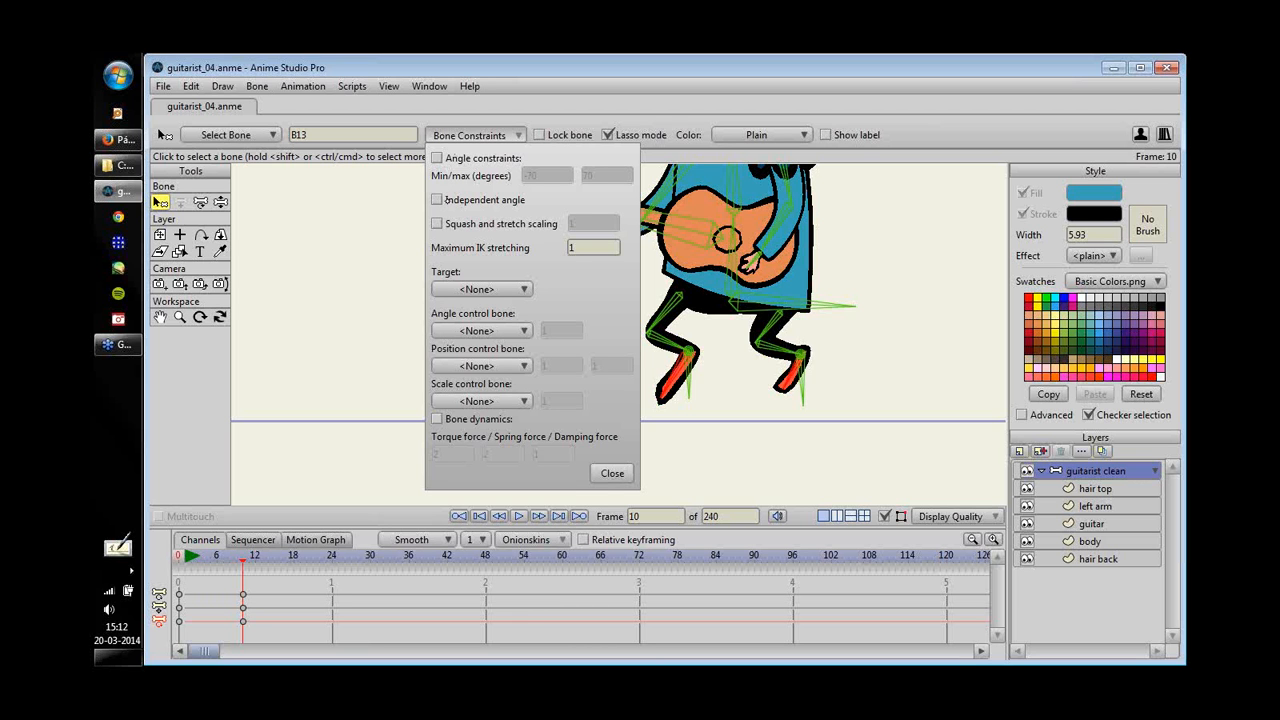
click(437, 199)
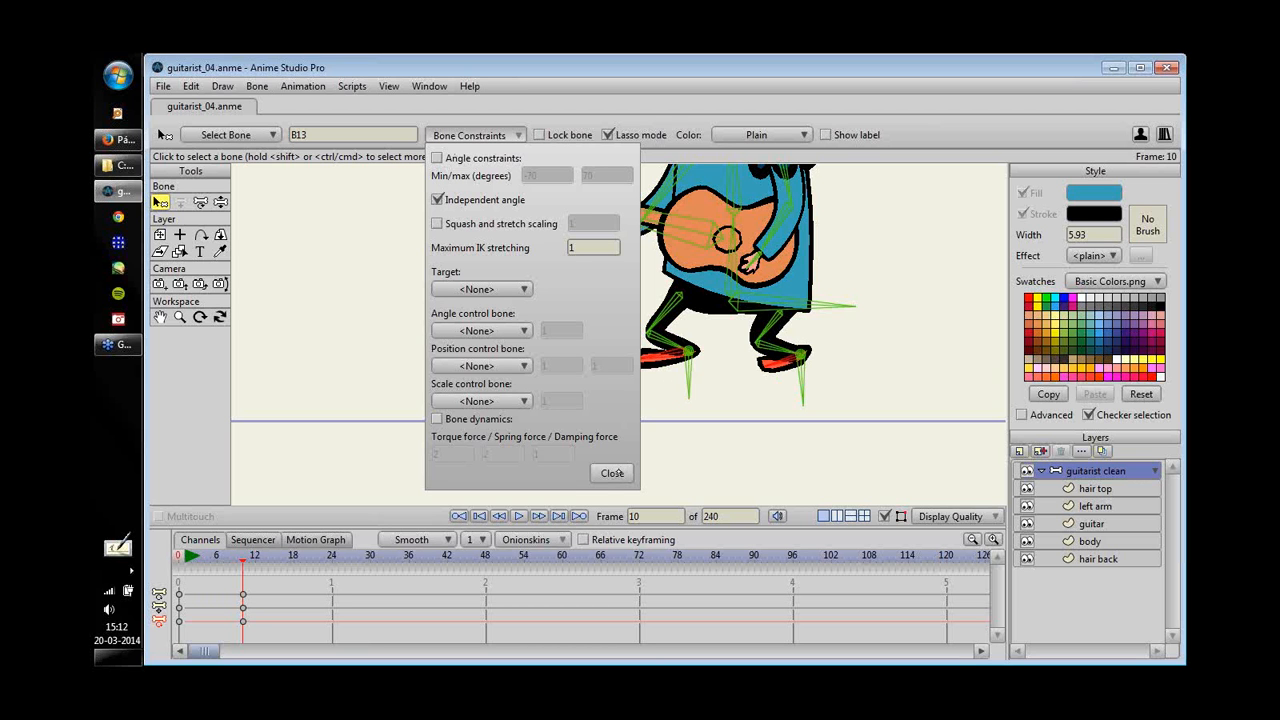
click(612, 473)
- Delete the frame 10 keyframes, and test the independent feet by moving the hip bone and rotating the left-hand foot bone
drag(233, 631, 264, 589)
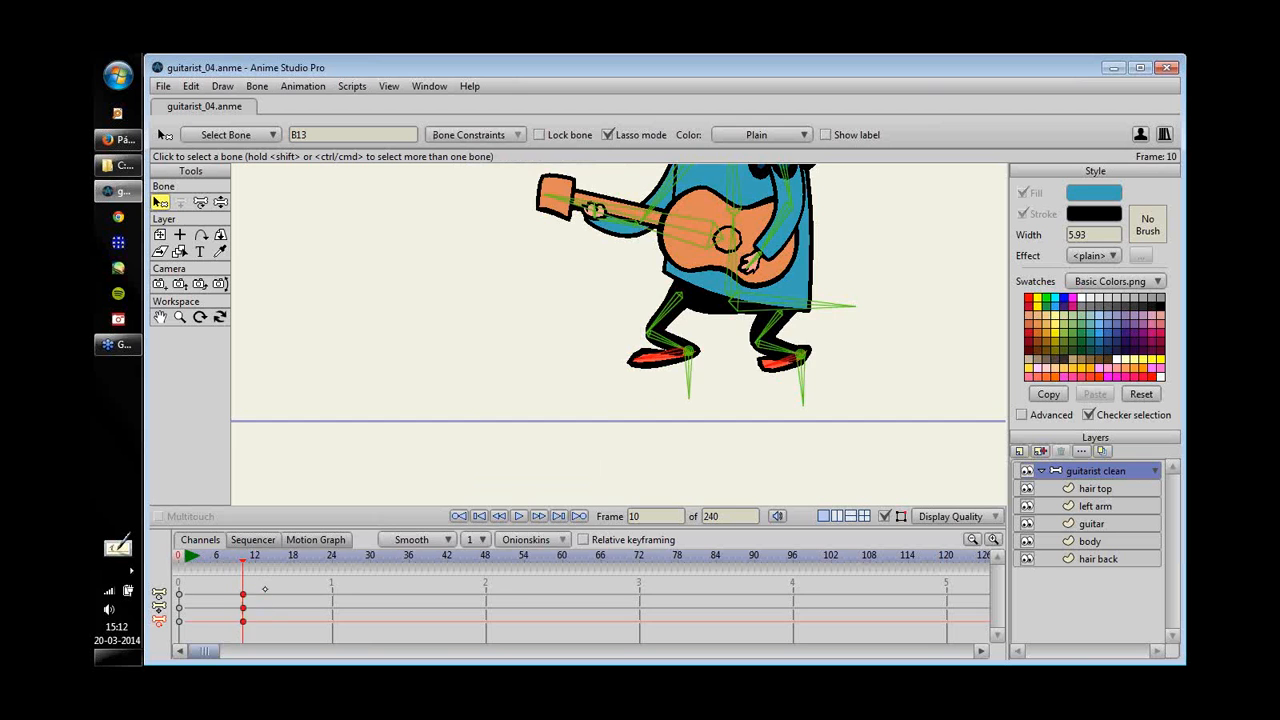
key(Delete)
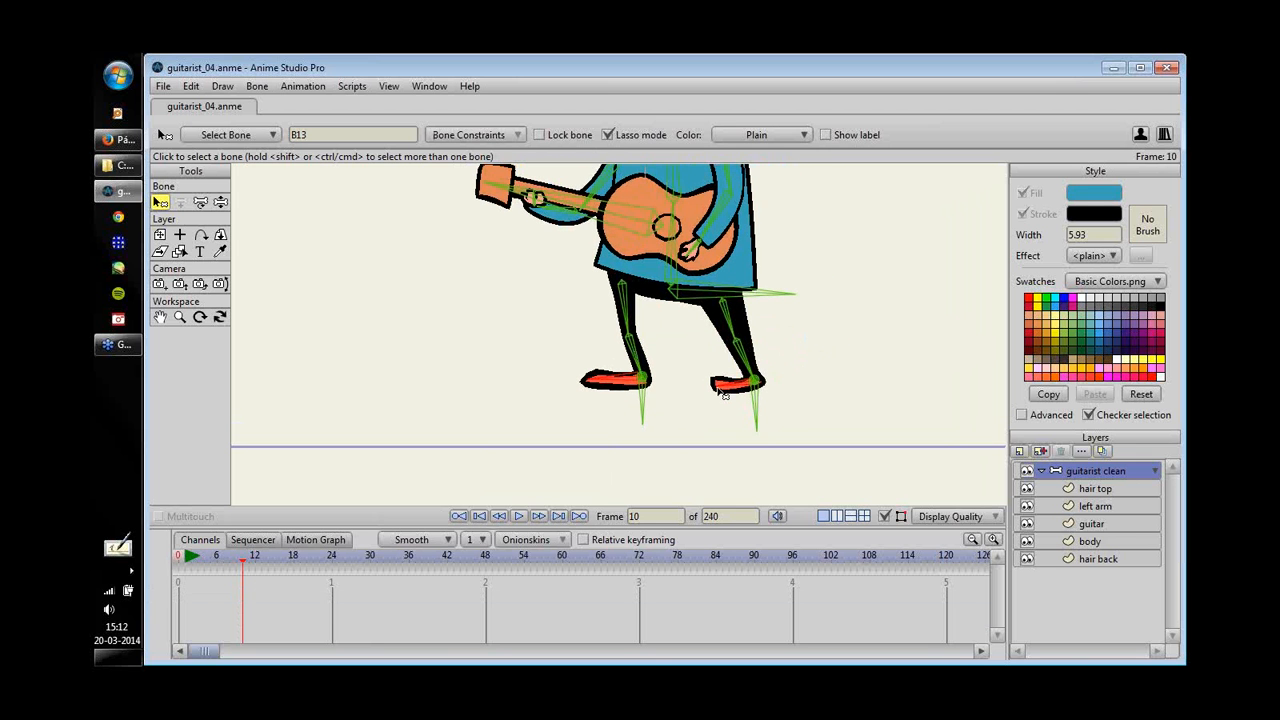
key(z)
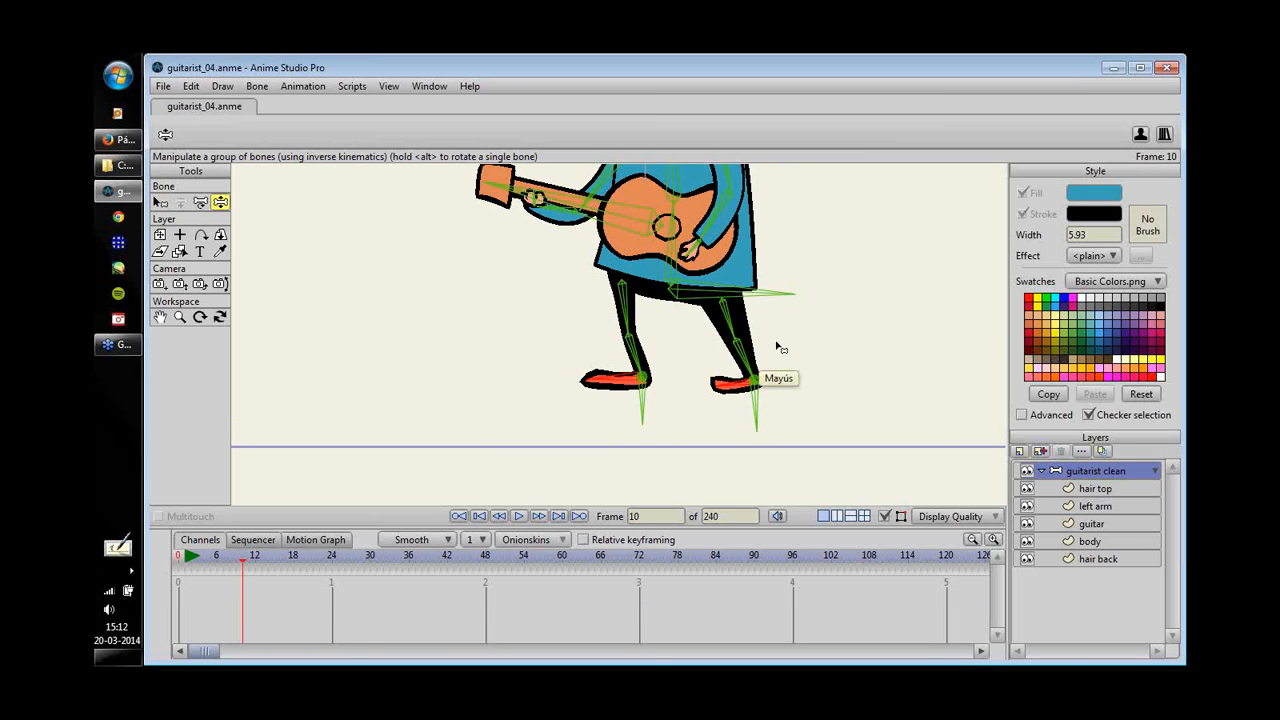
scroll(740, 343, down, 2)
mouse_move(757, 300)
mouse_down()
mouse_move(765, 325)
mouse_move(680, 250)
mouse_move(795, 285)
mouse_move(783, 338)
mouse_move(748, 318)
mouse_move(772, 320)
mouse_up()
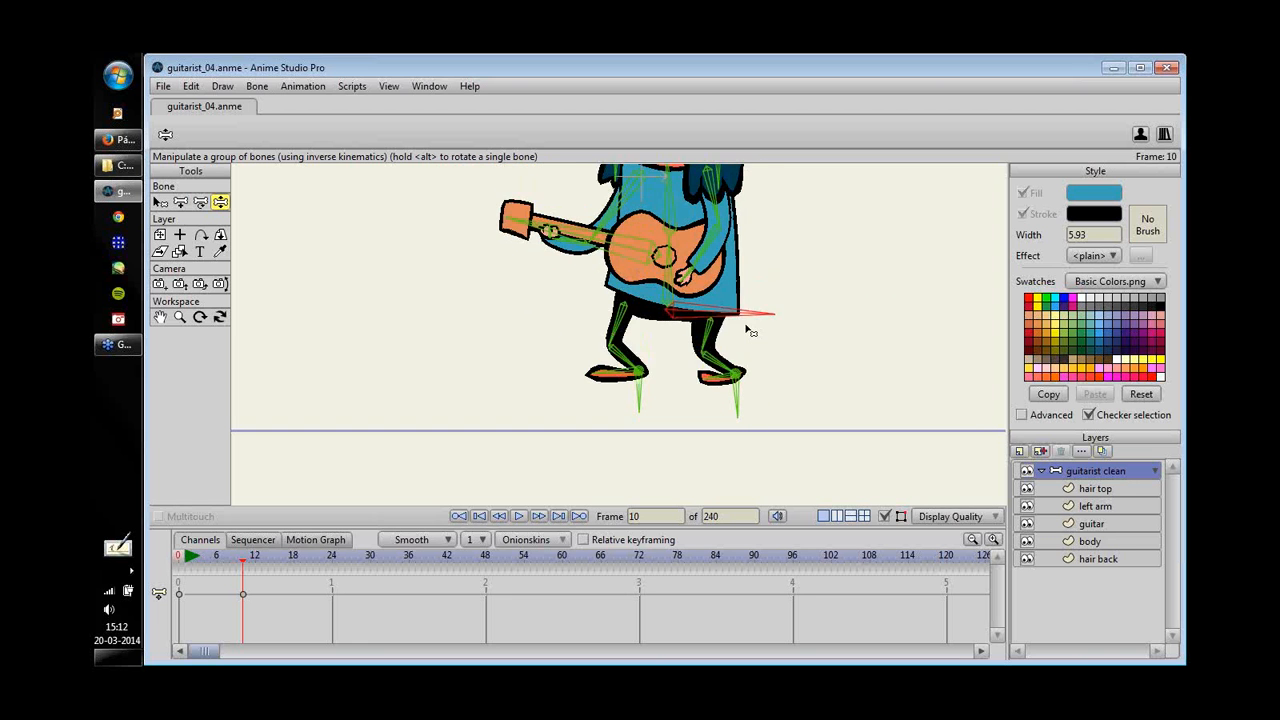
drag(741, 297, 771, 300)
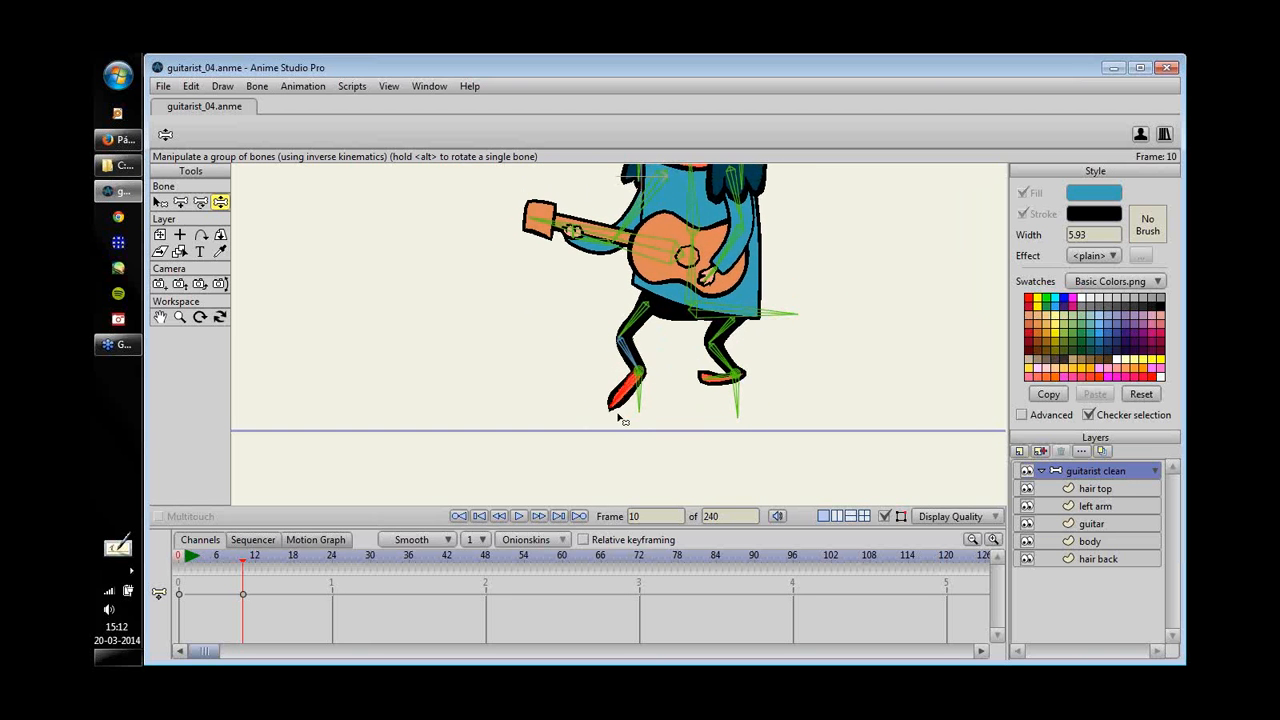
drag(594, 382, 612, 408)
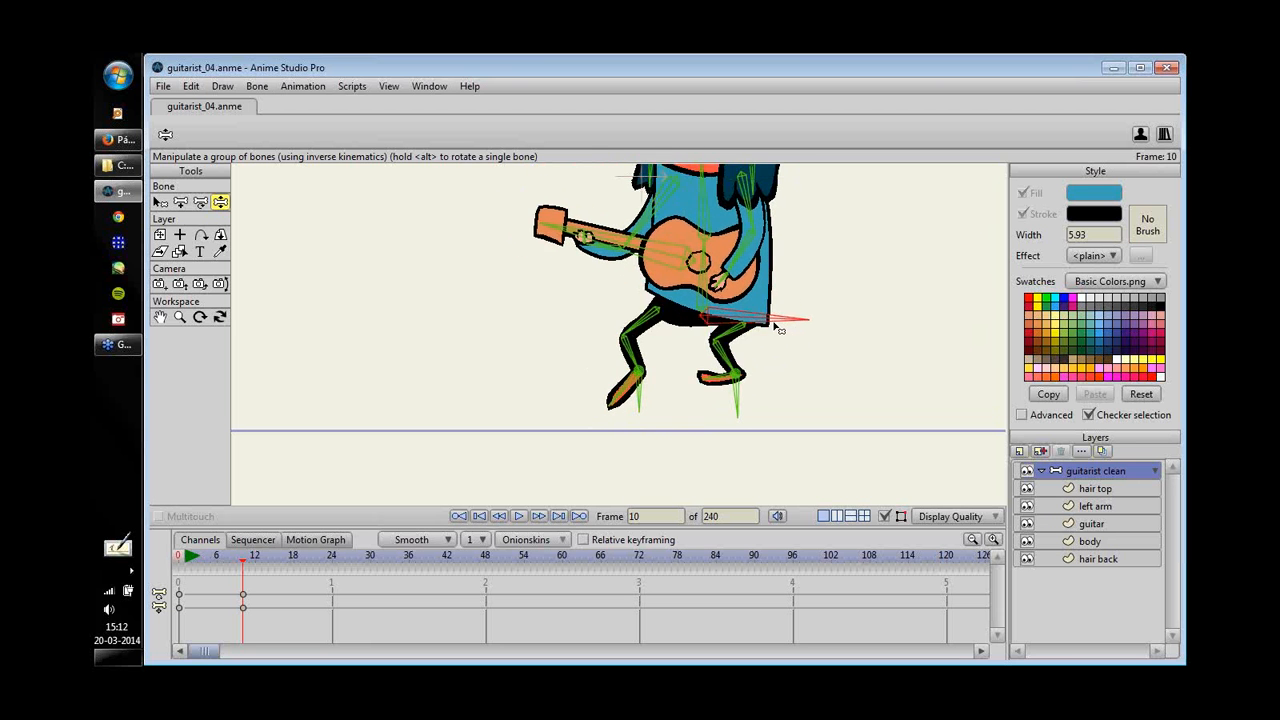
drag(762, 297, 755, 322)
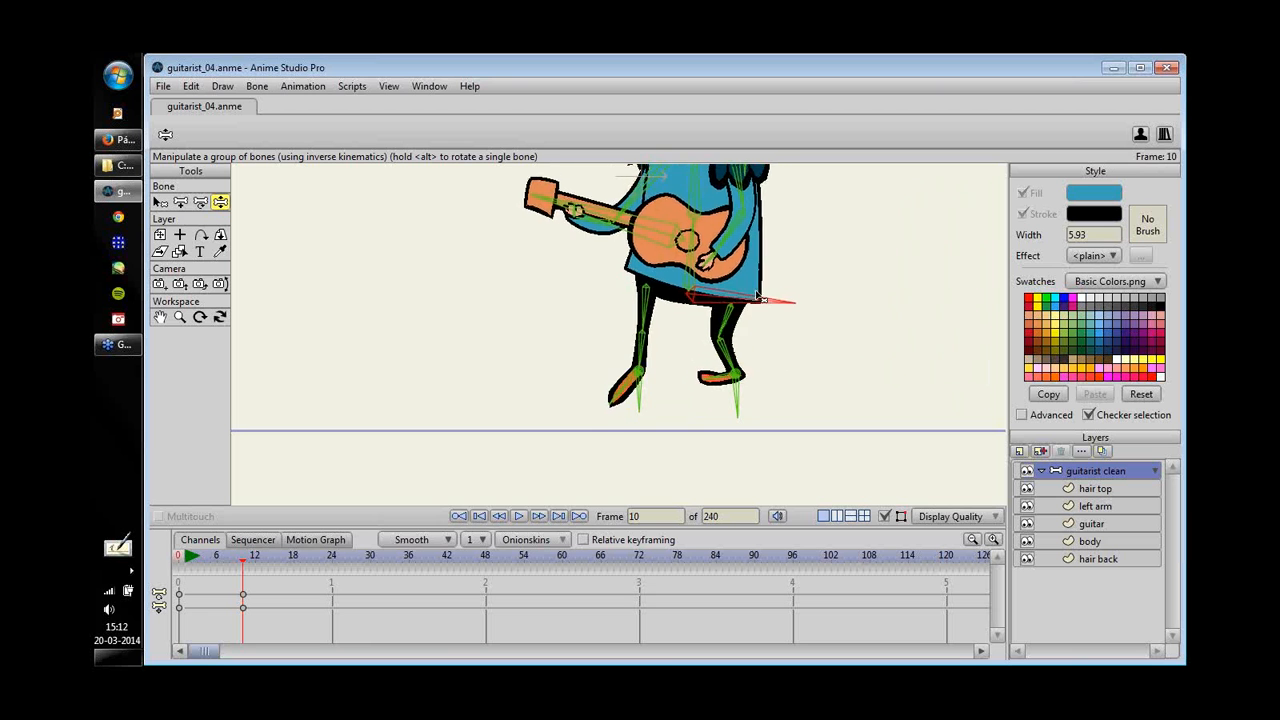
drag(611, 400, 613, 381)
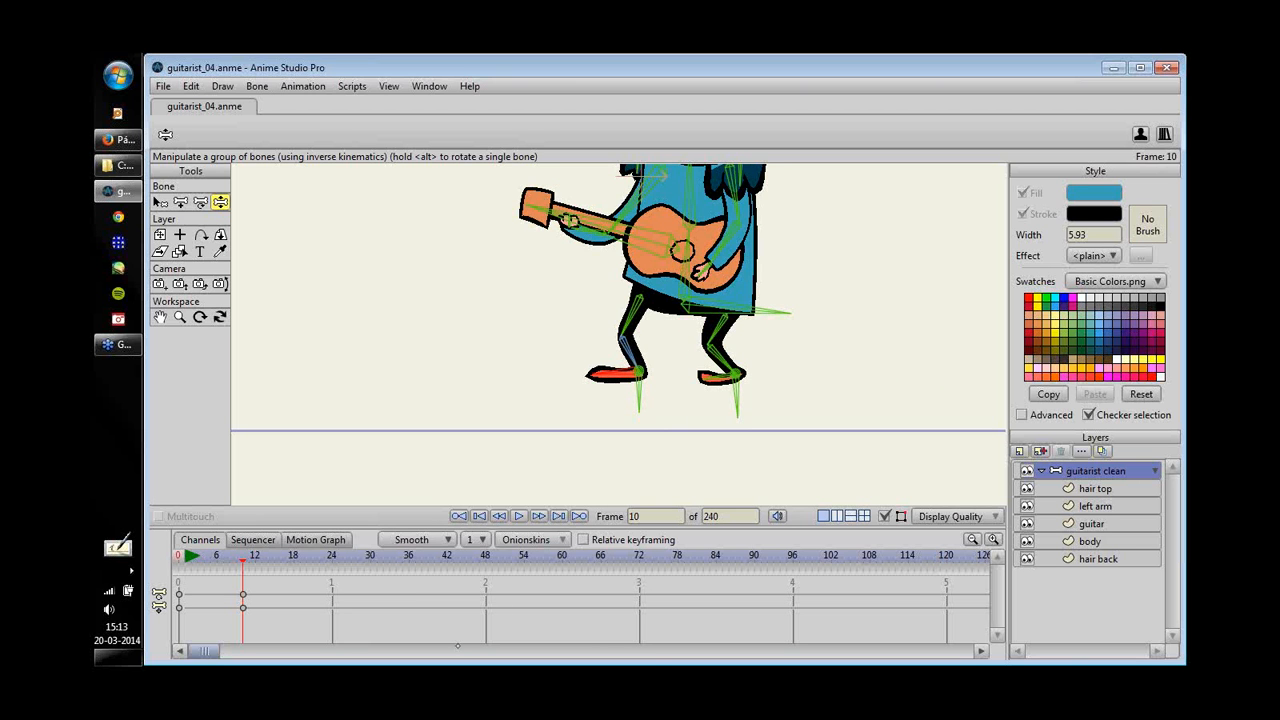
- Test a pose at frame 16 by moving the hip bone and the left-hand foot target, and delete the animation keyframes
drag(243, 556, 281, 556)
mouse_move(756, 314)
mouse_down()
mouse_move(773, 247)
mouse_move(774, 337)
mouse_move(757, 263)
mouse_move(791, 263)
mouse_move(779, 257)
mouse_move(738, 315)
mouse_move(740, 278)
mouse_move(739, 329)
mouse_move(745, 312)
mouse_move(762, 330)
mouse_up()
scroll(784, 251, down, 1)
drag(632, 375, 617, 370)
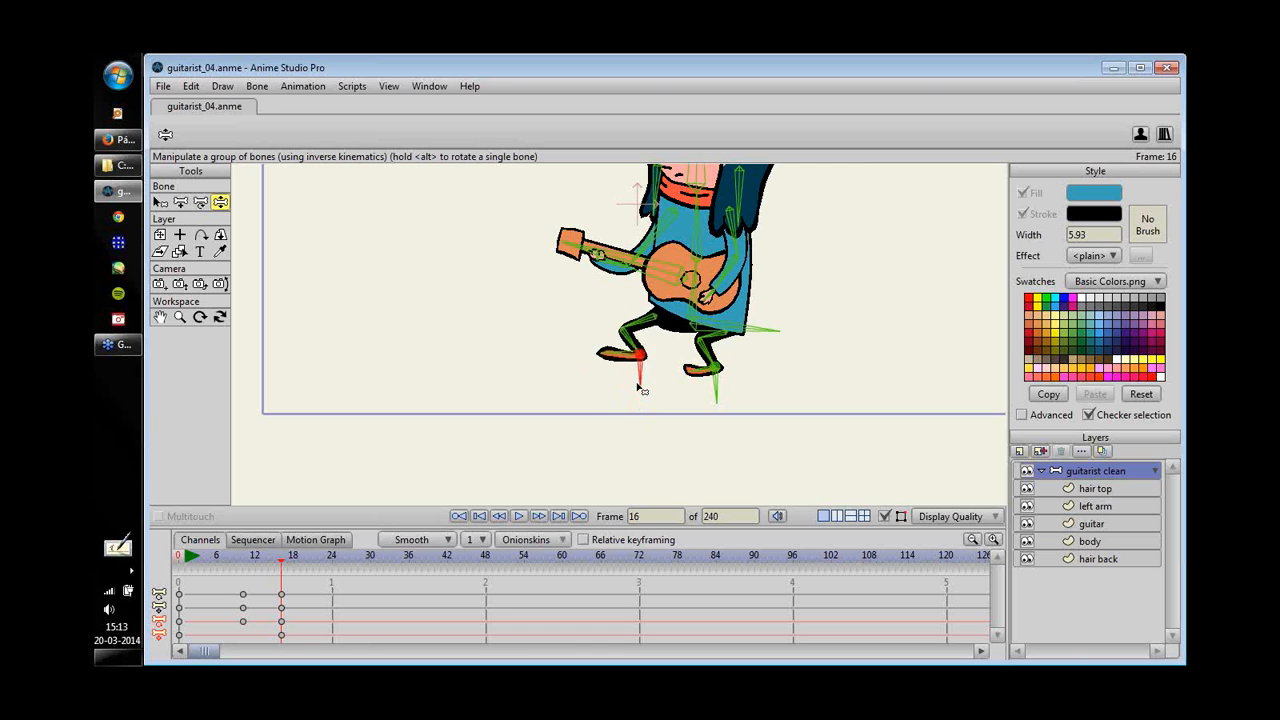
mouse_move(688, 325)
mouse_down()
mouse_move(630, 318)
mouse_move(728, 308)
mouse_move(698, 282)
mouse_move(703, 306)
mouse_up()
drag(312, 592, 222, 653)
key(Delete)
- At frame 9, lower the hip bone to bend both legs over the planted foot targets
drag(281, 556, 236, 556)
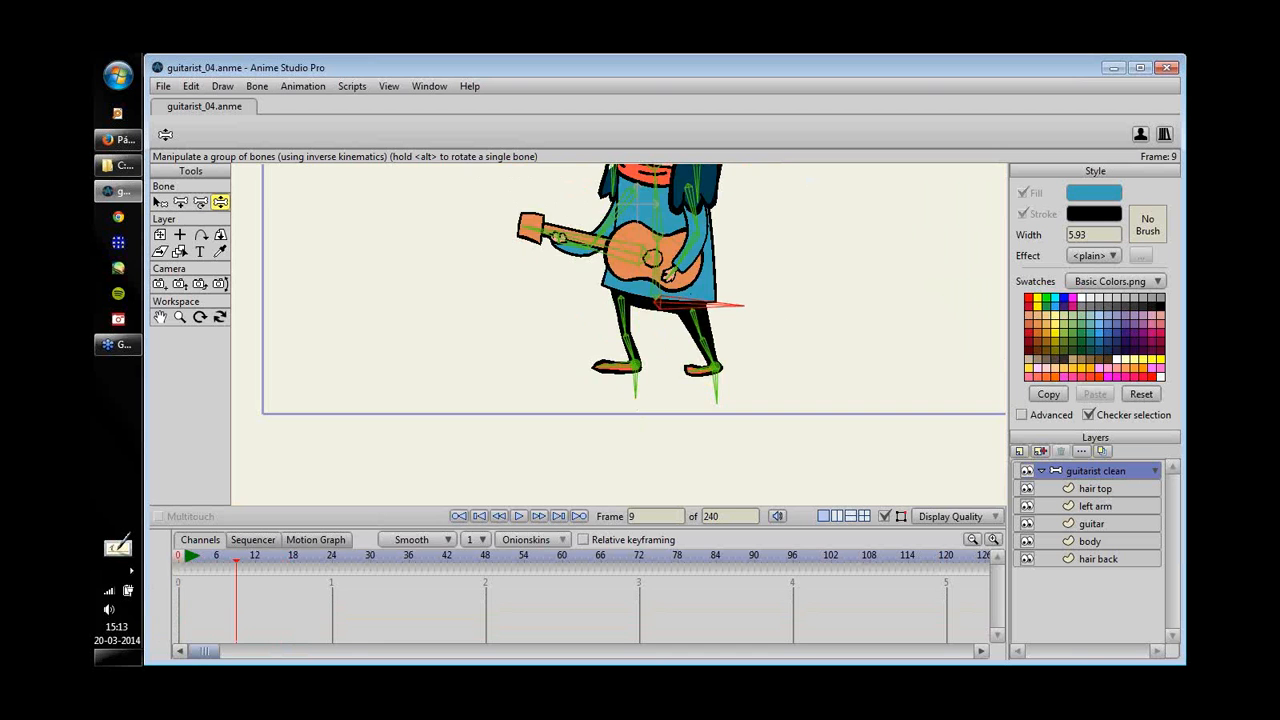
drag(766, 314, 690, 345)
drag(732, 278, 709, 331)
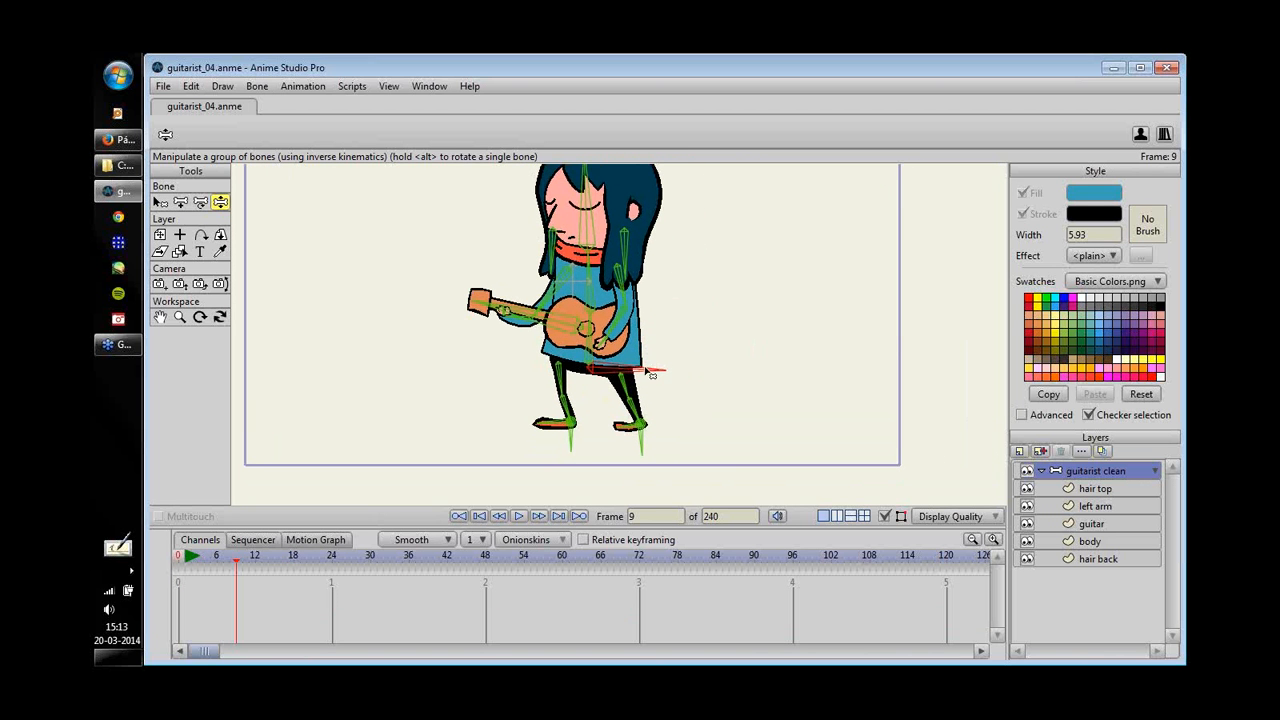
mouse_move(655, 369)
mouse_down()
mouse_move(662, 386)
mouse_move(666, 325)
mouse_move(665, 383)
mouse_up()
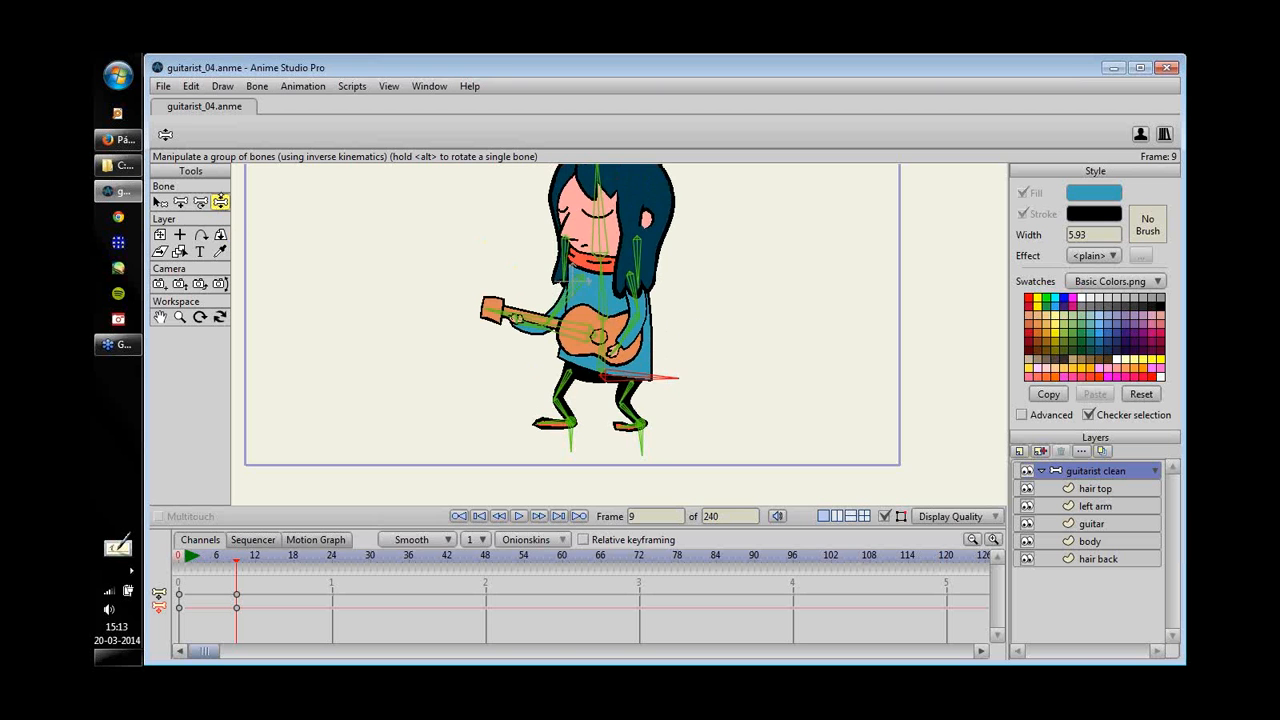
scroll(648, 298, down, 1)
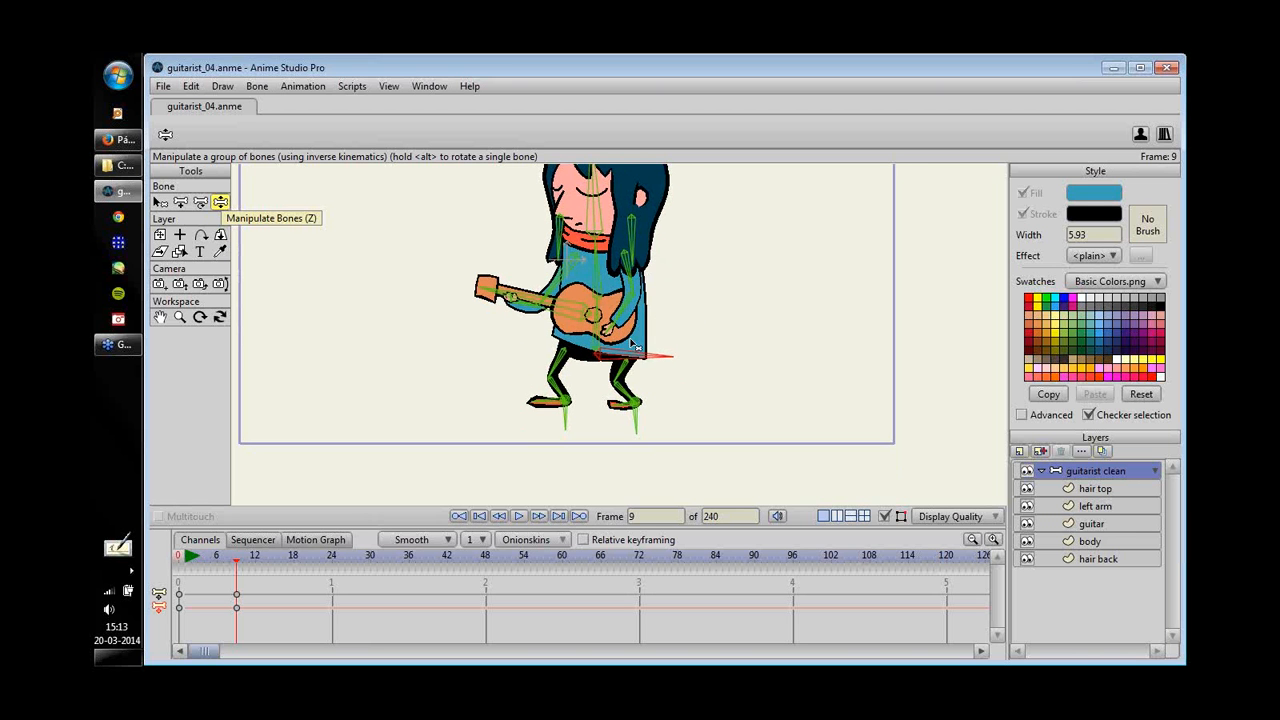
drag(665, 361, 547, 346)
scroll(734, 251, down, 1)
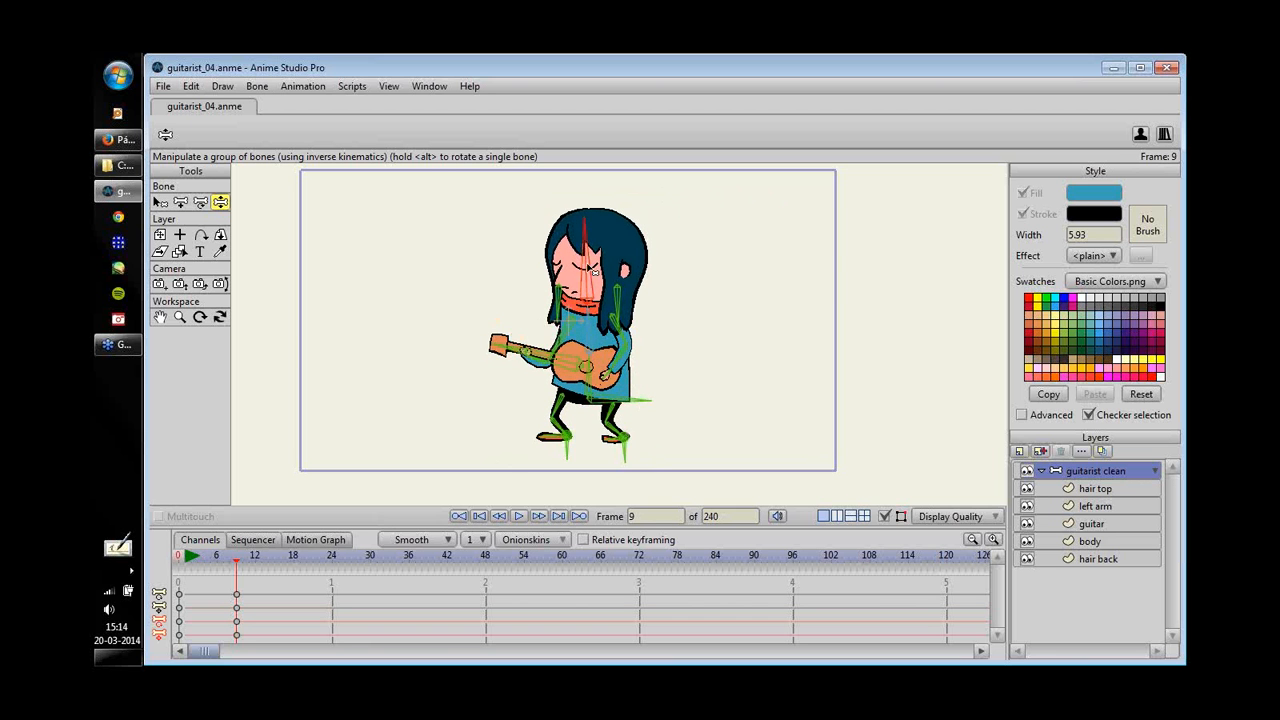
- Tilt the hips with the hip bone at frame 9, and delete that frame's keyframes
drag(645, 404, 676, 310)
scroll(636, 279, up, 3)
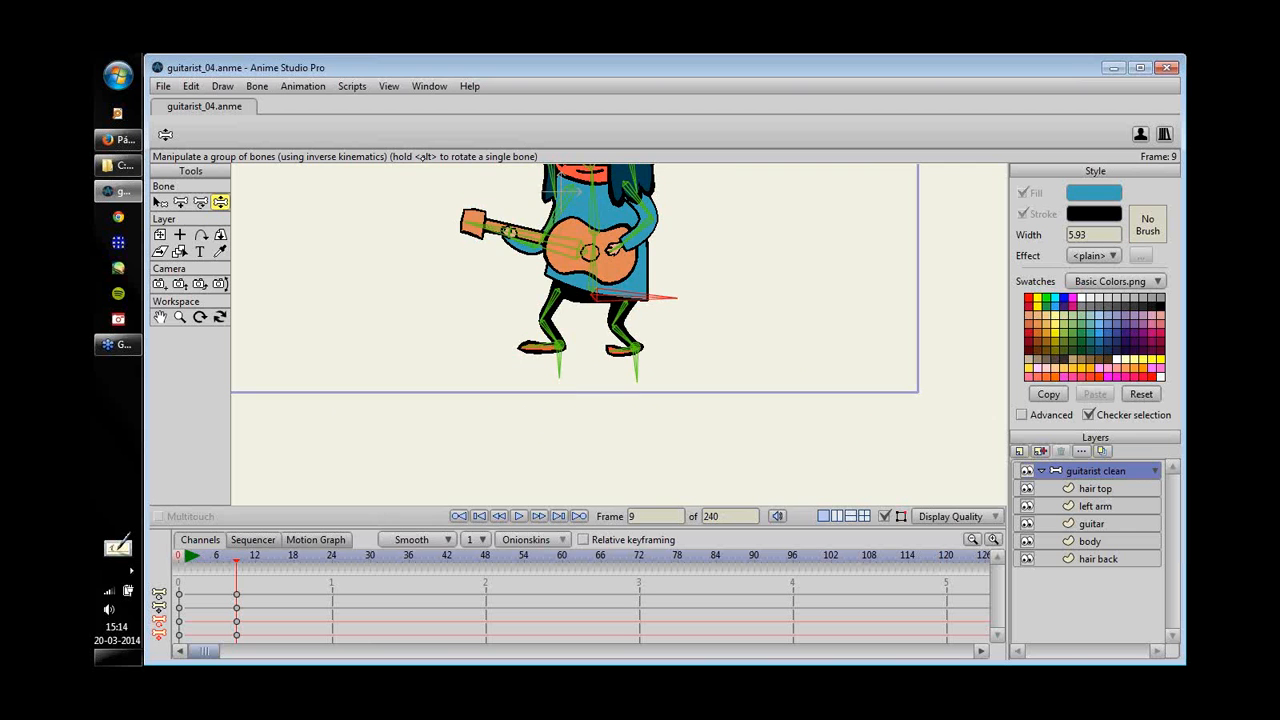
mouse_move(669, 304)
mouse_down()
mouse_move(660, 275)
mouse_move(674, 331)
mouse_move(683, 280)
mouse_move(686, 337)
mouse_move(688, 312)
mouse_up()
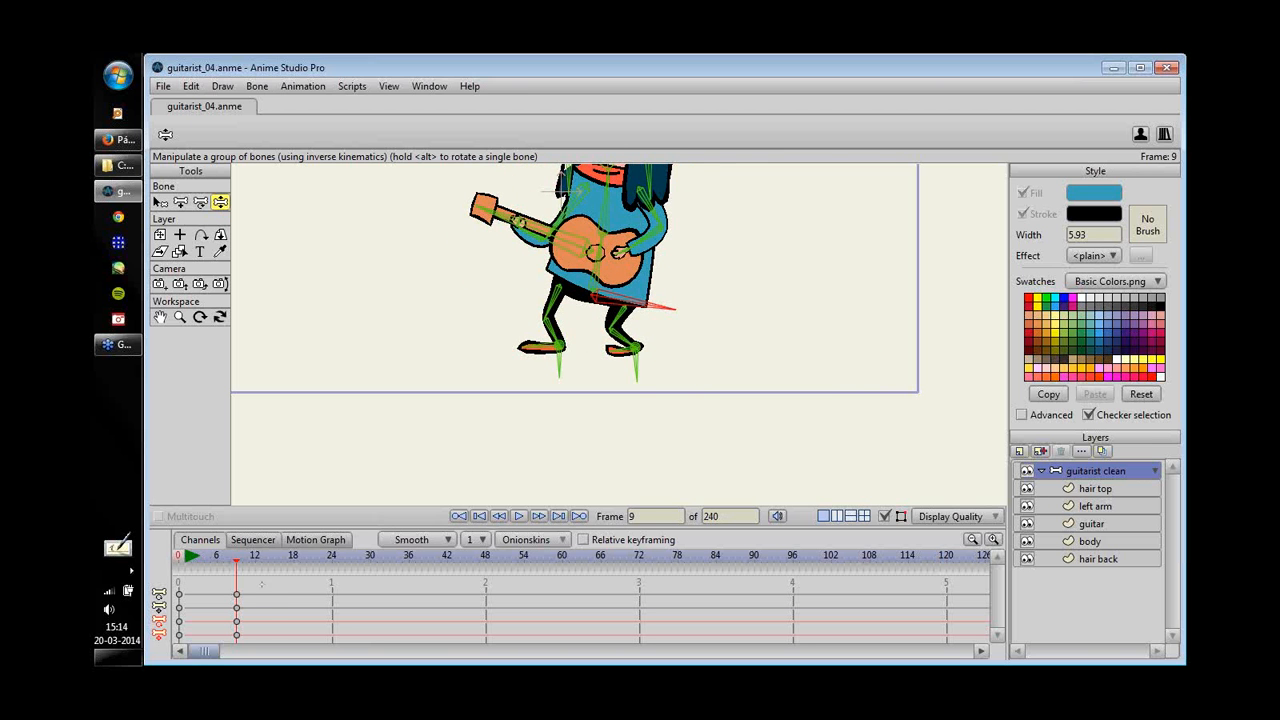
drag(260, 594, 224, 655)
key(Delete)
- Manipulate the hip bone and both foot target bones at frame 9 so the targets sit below the fully extended legs
drag(456, 295, 634, 321)
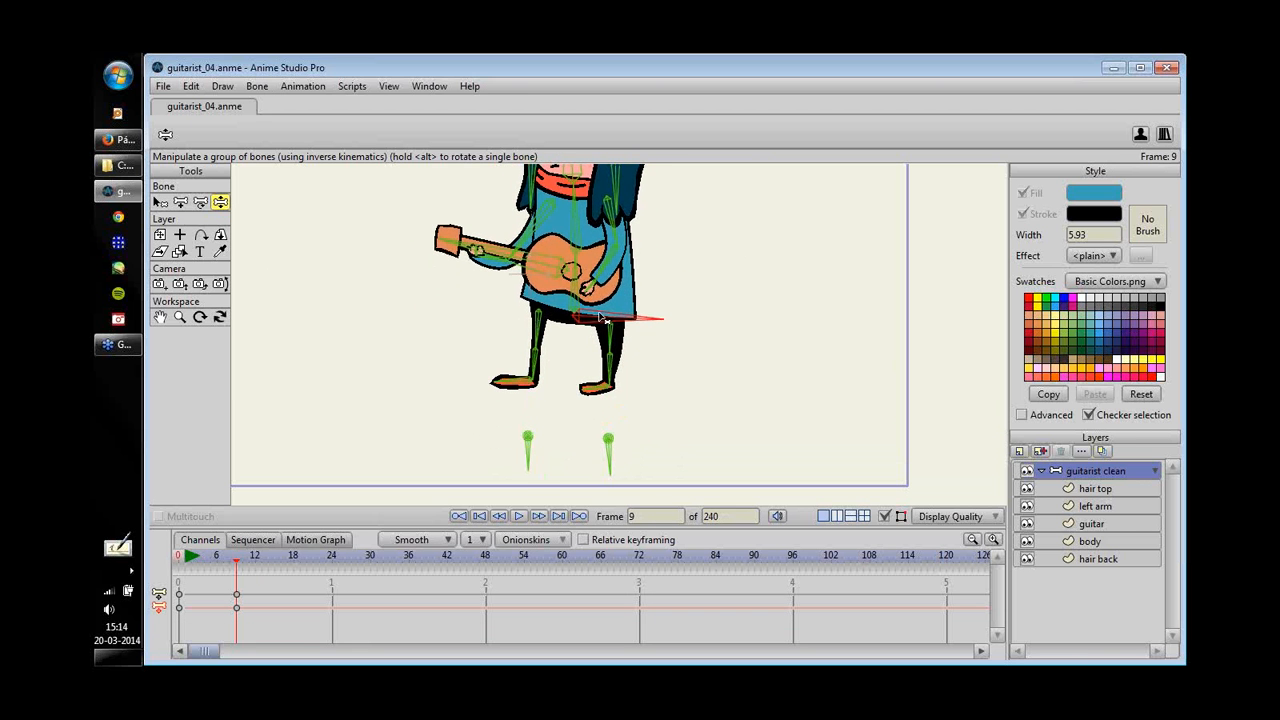
click(534, 461)
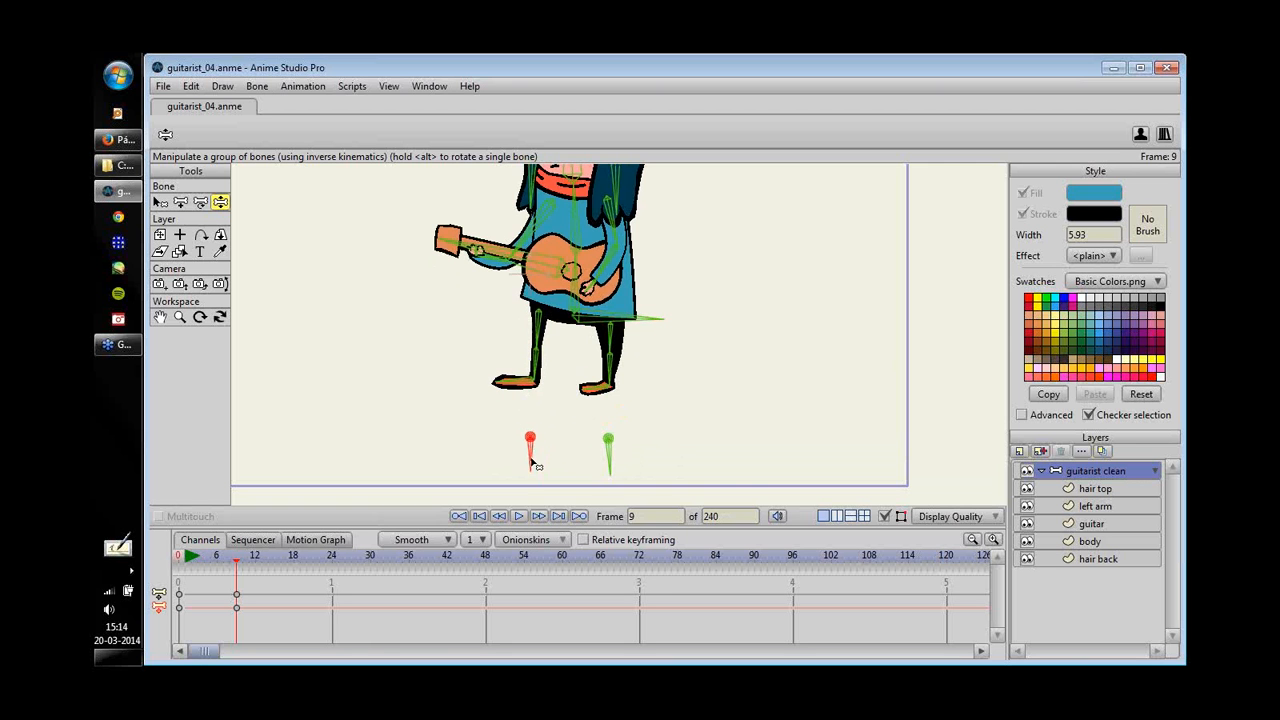
mouse_move(533, 462)
mouse_down()
mouse_move(493, 456)
mouse_move(543, 461)
mouse_move(522, 457)
mouse_up()
drag(610, 460, 607, 455)
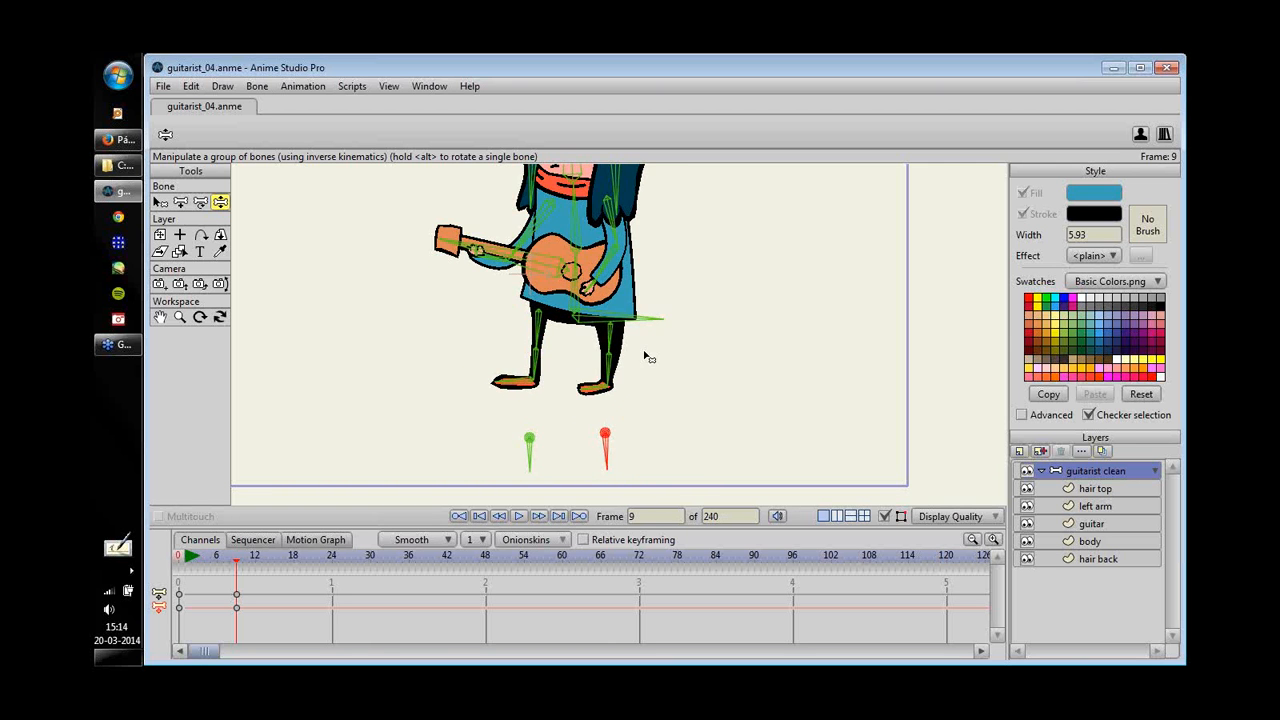
mouse_move(656, 320)
mouse_down()
mouse_move(657, 363)
mouse_move(637, 309)
mouse_move(654, 374)
mouse_move(652, 340)
mouse_move(623, 360)
mouse_move(672, 355)
mouse_move(646, 380)
mouse_move(645, 320)
mouse_up()
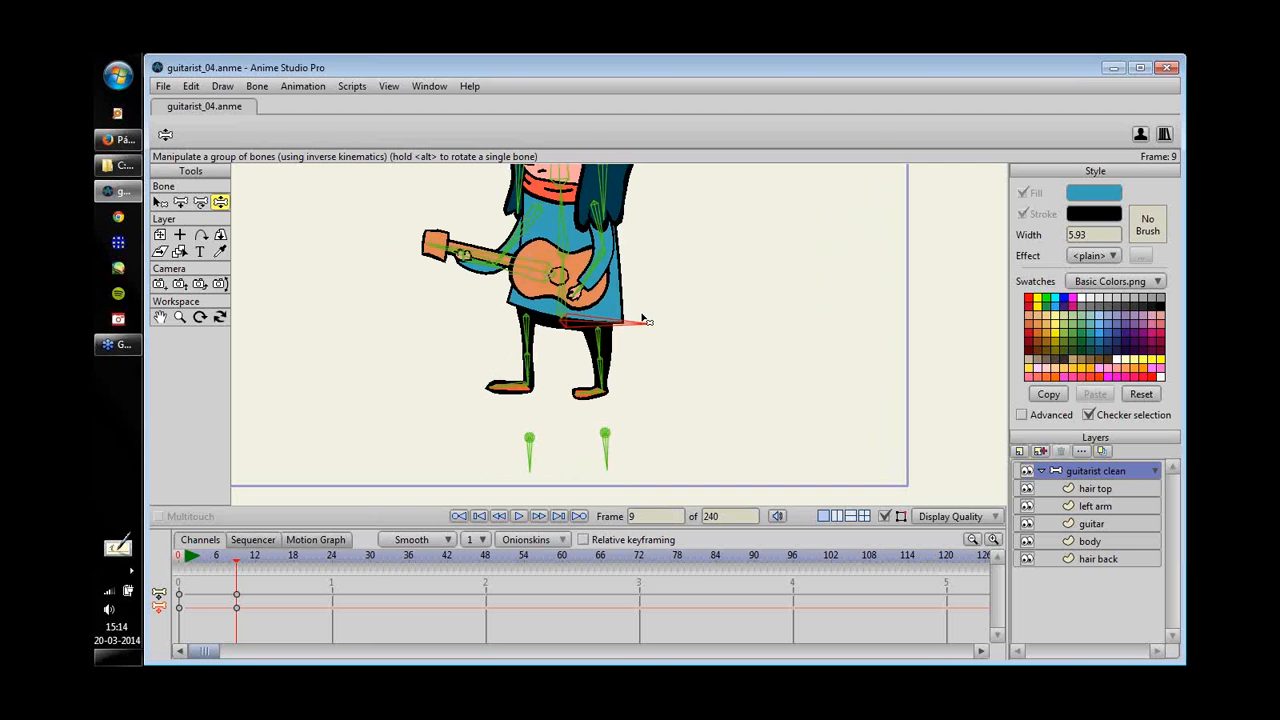
- Select the upper and lower bones of both legs, and set their Maximum IK stretching to 1.50
click(160, 202)
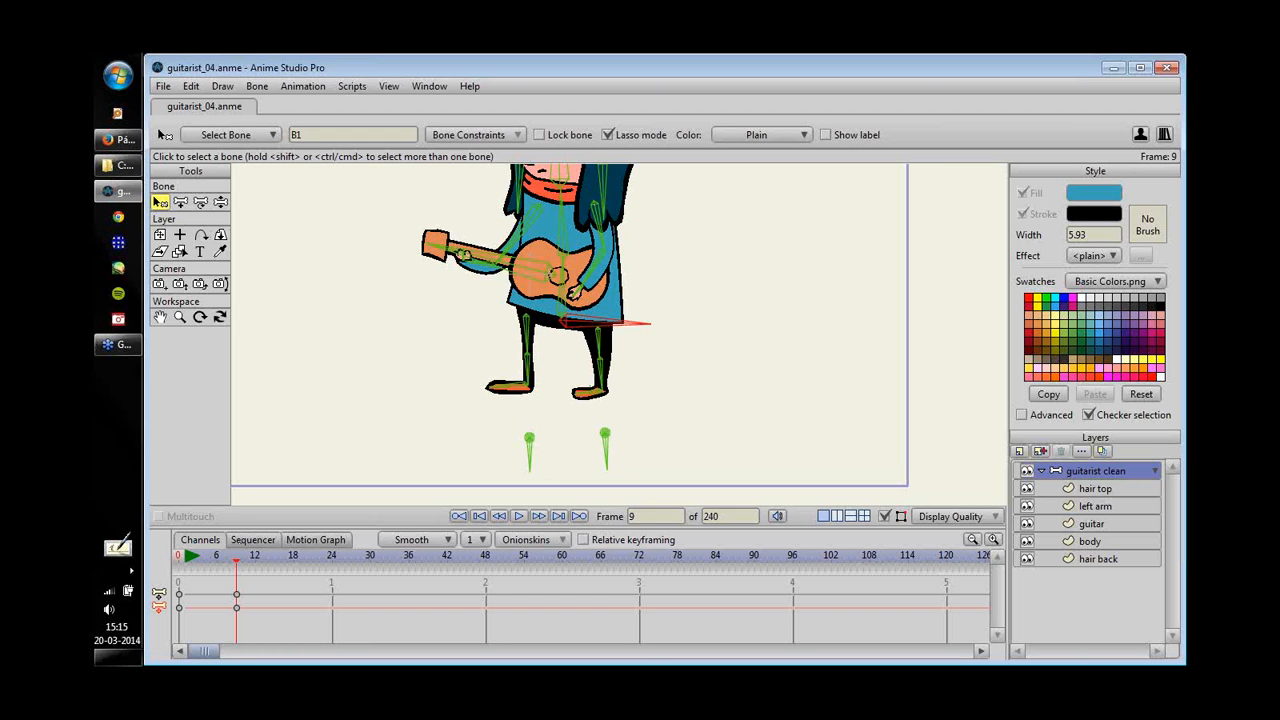
mouse_move(631, 351)
mouse_down()
mouse_move(610, 342)
mouse_move(545, 373)
mouse_move(612, 362)
mouse_move(607, 374)
mouse_up()
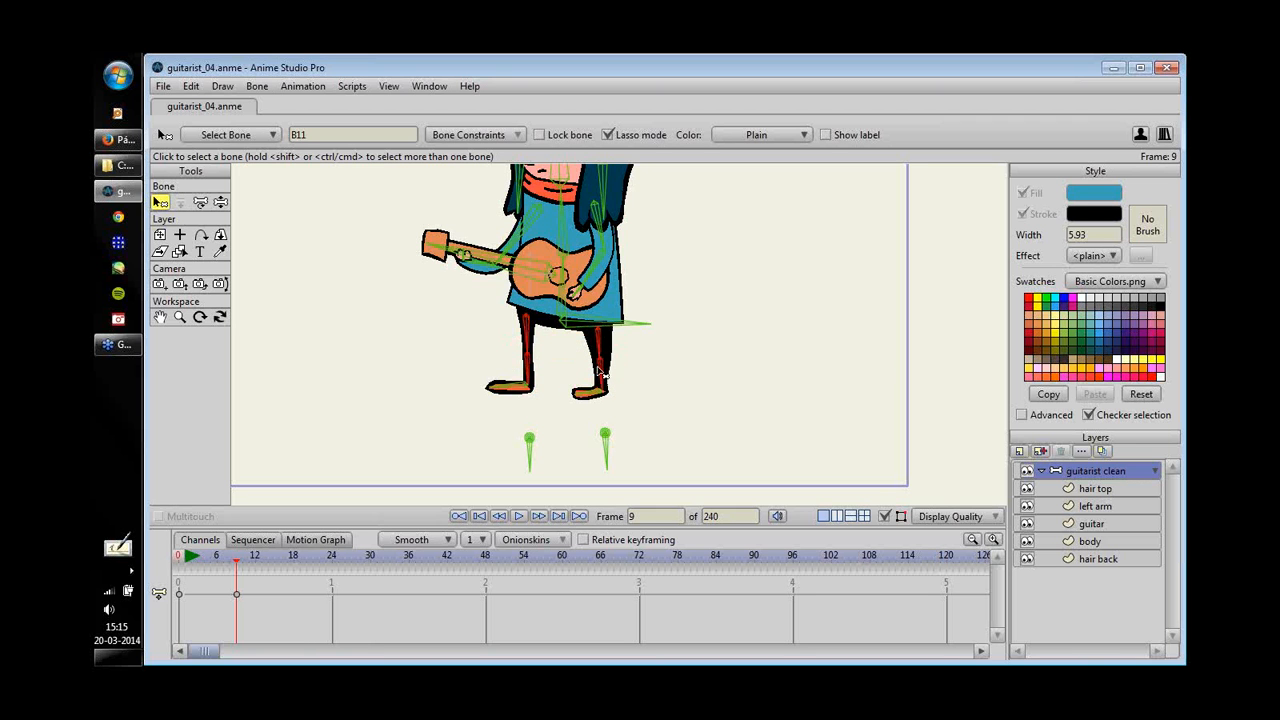
drag(700, 327, 906, 330)
click(475, 134)
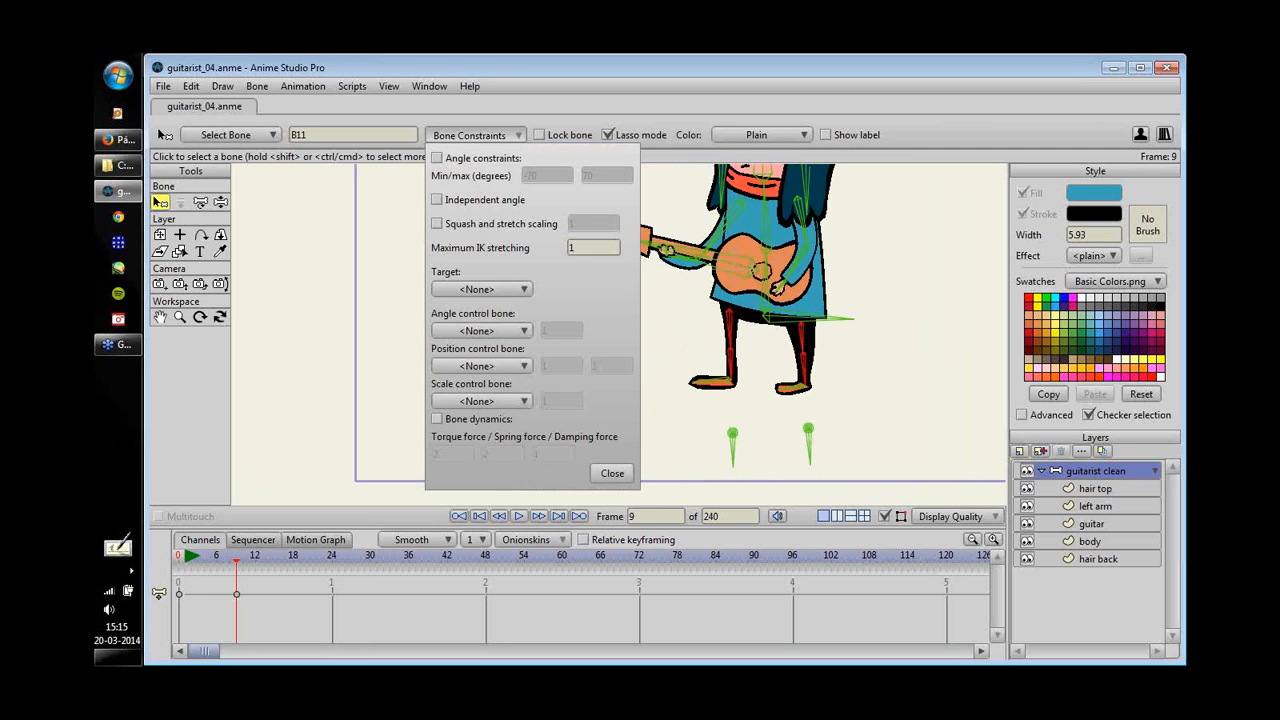
click(600, 250)
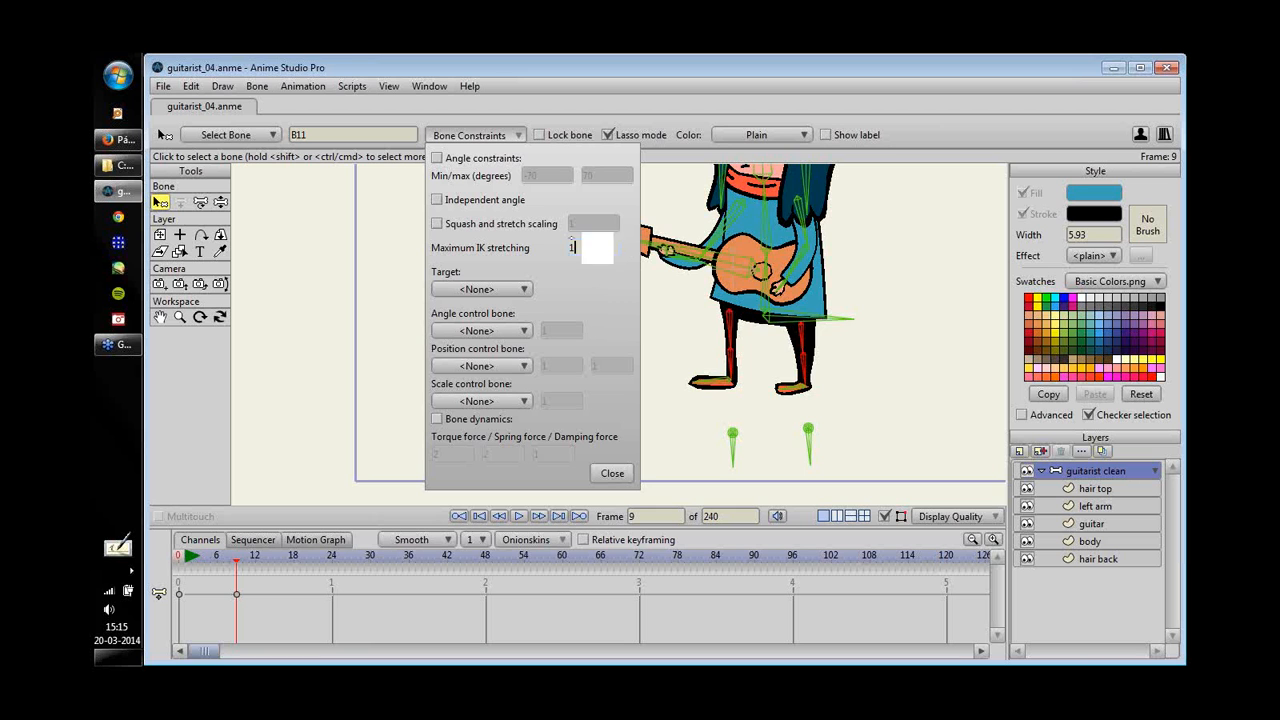
drag(819, 327, 806, 325)
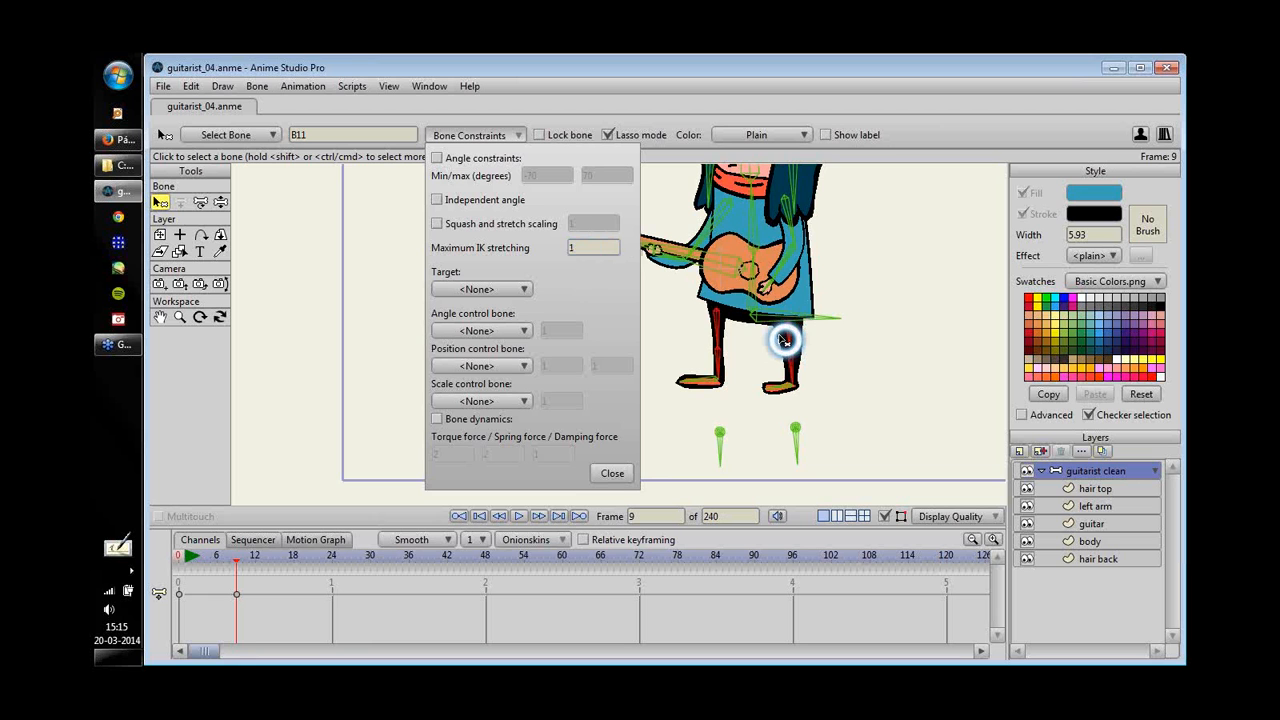
drag(785, 340, 778, 343)
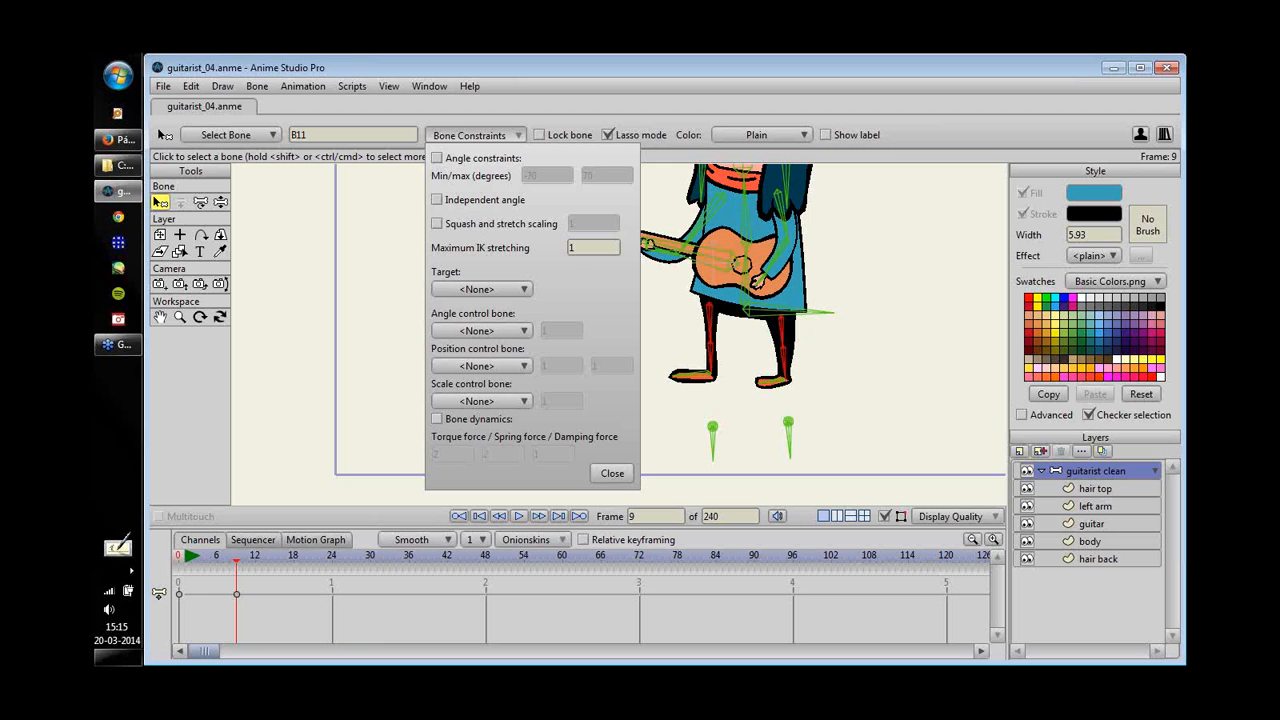
drag(580, 248, 611, 254)
scroll(611, 254, up, 1)
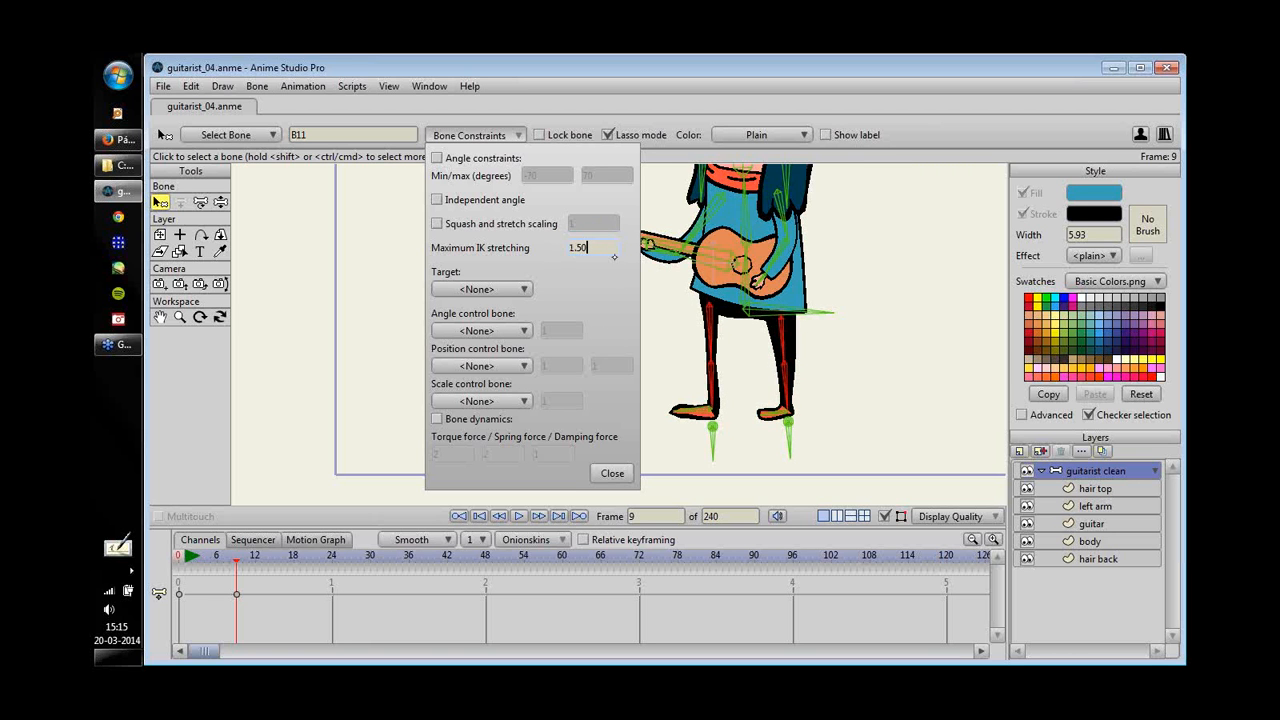
- Set the Maximum IK stretching of both legs' upper and lower bones to 2
scroll(592, 248, up, 5)
scroll(616, 249, down, 2)
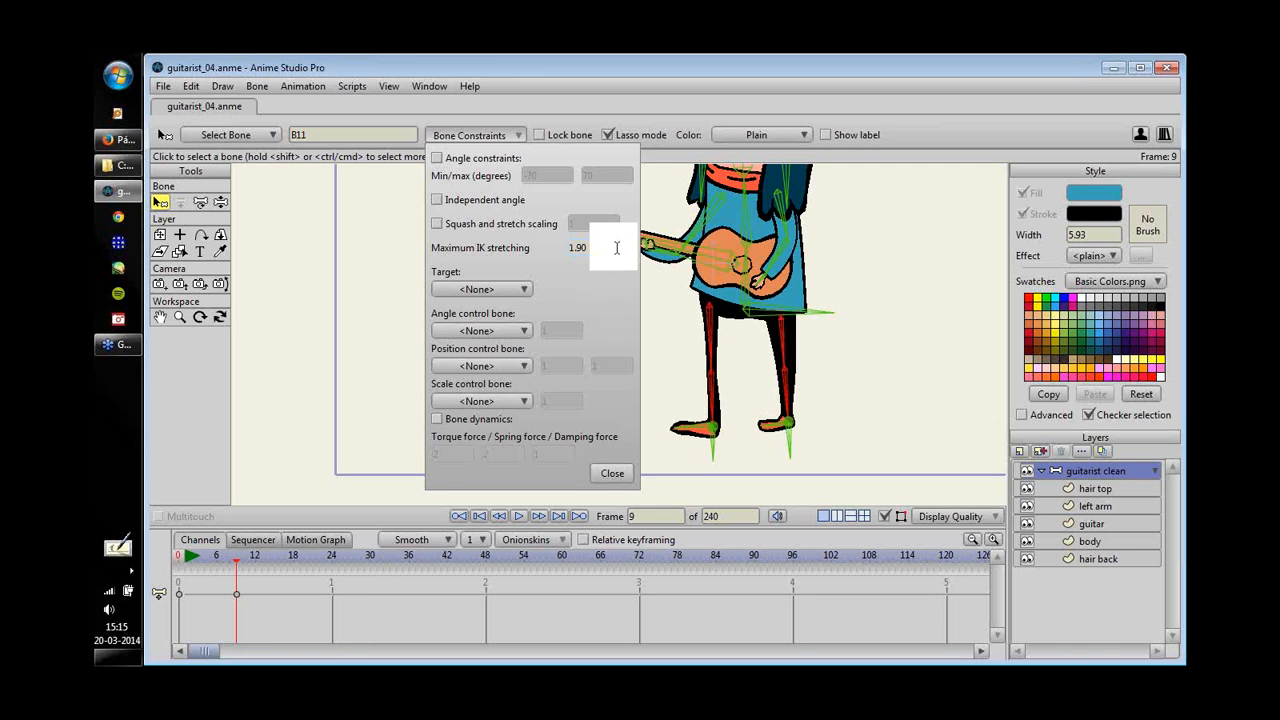
scroll(614, 249, up, 2)
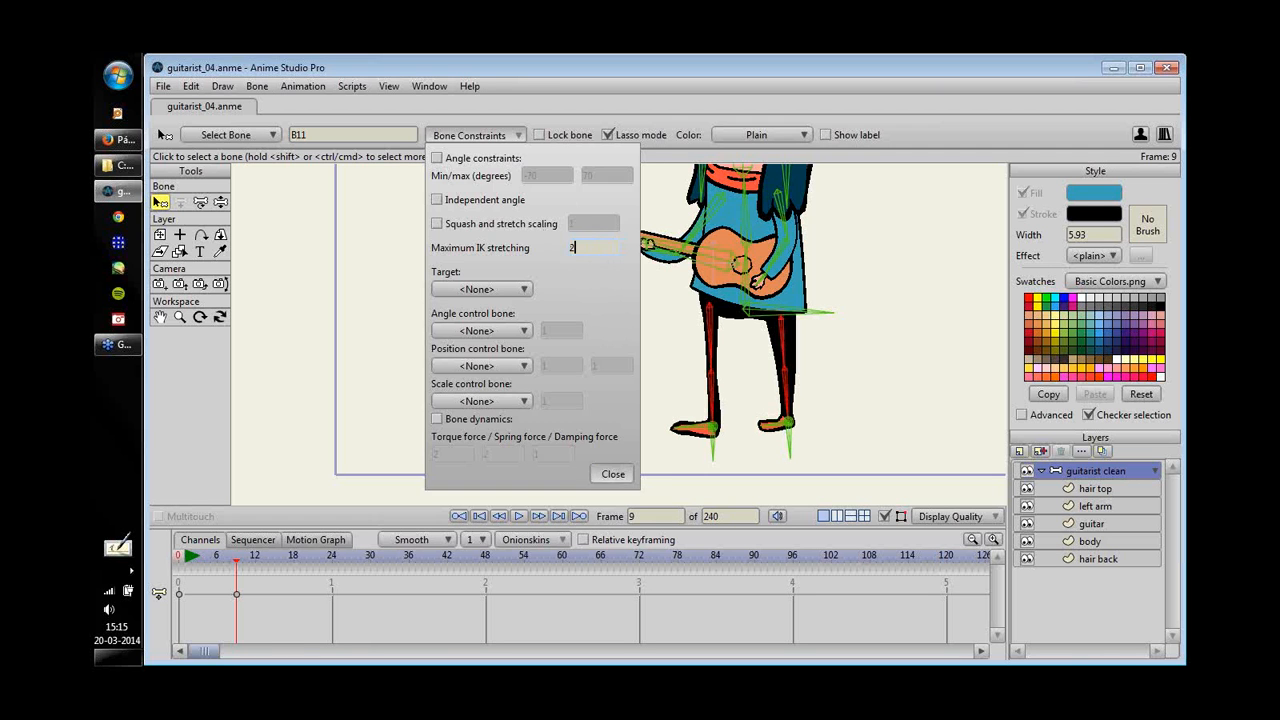
click(612, 473)
- At frame 9, lower and raise the hip bone to test how the legs bend and stretch over the planted feet
key(z)
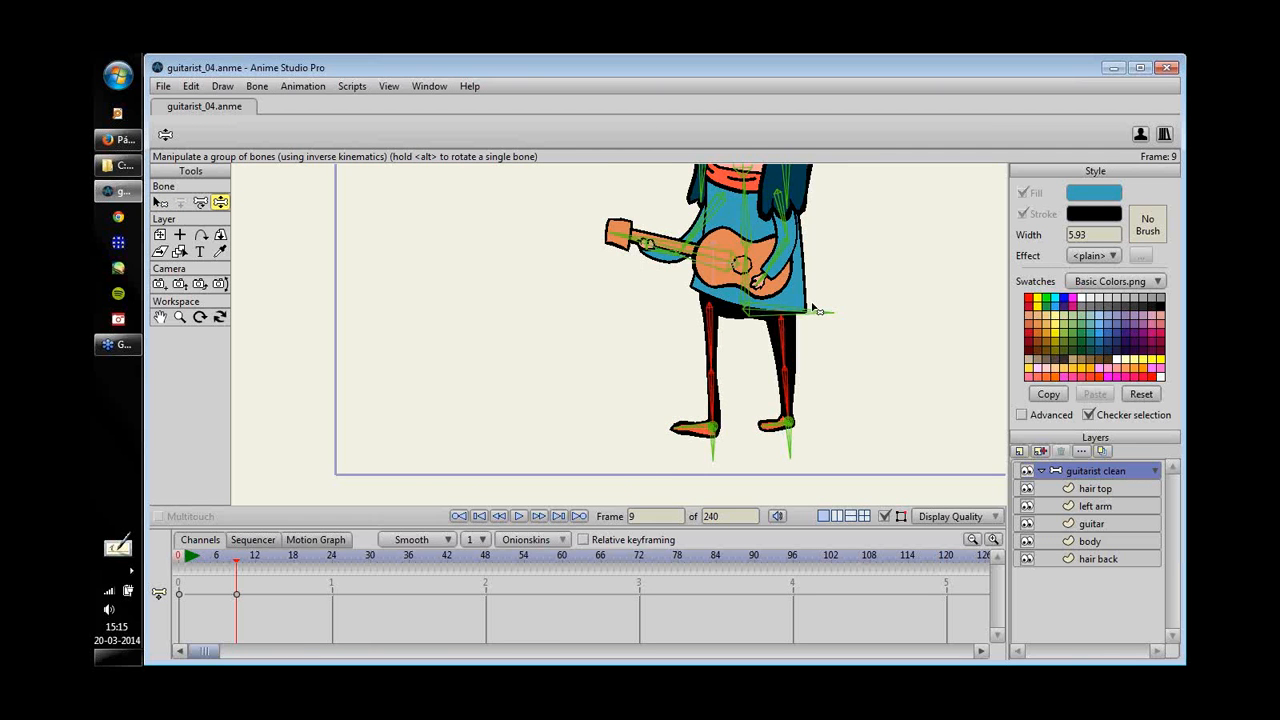
drag(818, 312, 832, 338)
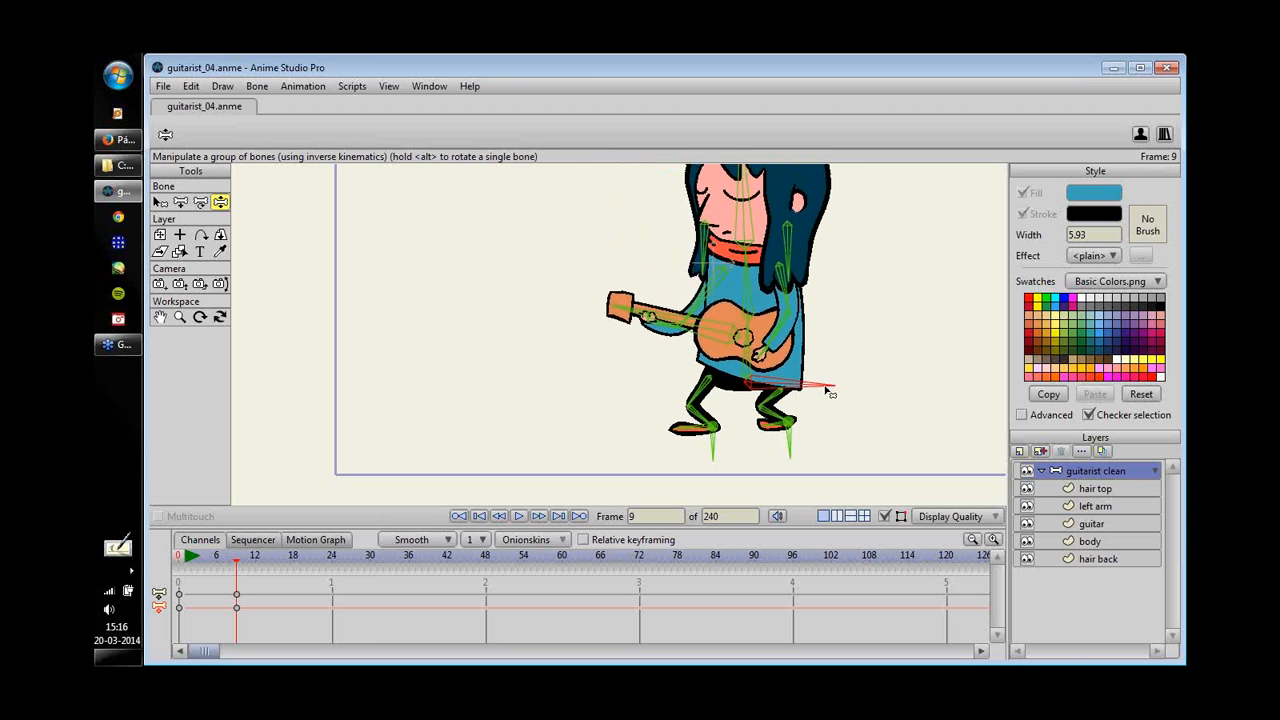
drag(830, 393, 822, 352)
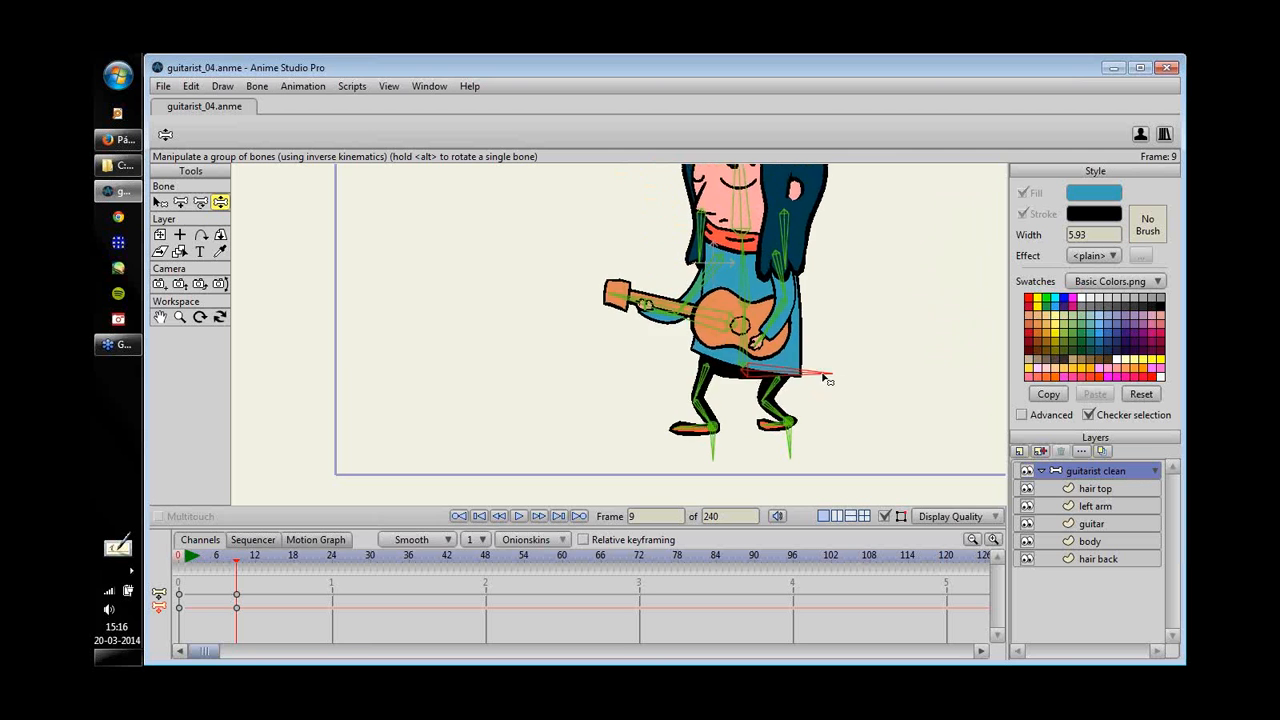
drag(823, 375, 827, 367)
drag(848, 292, 813, 360)
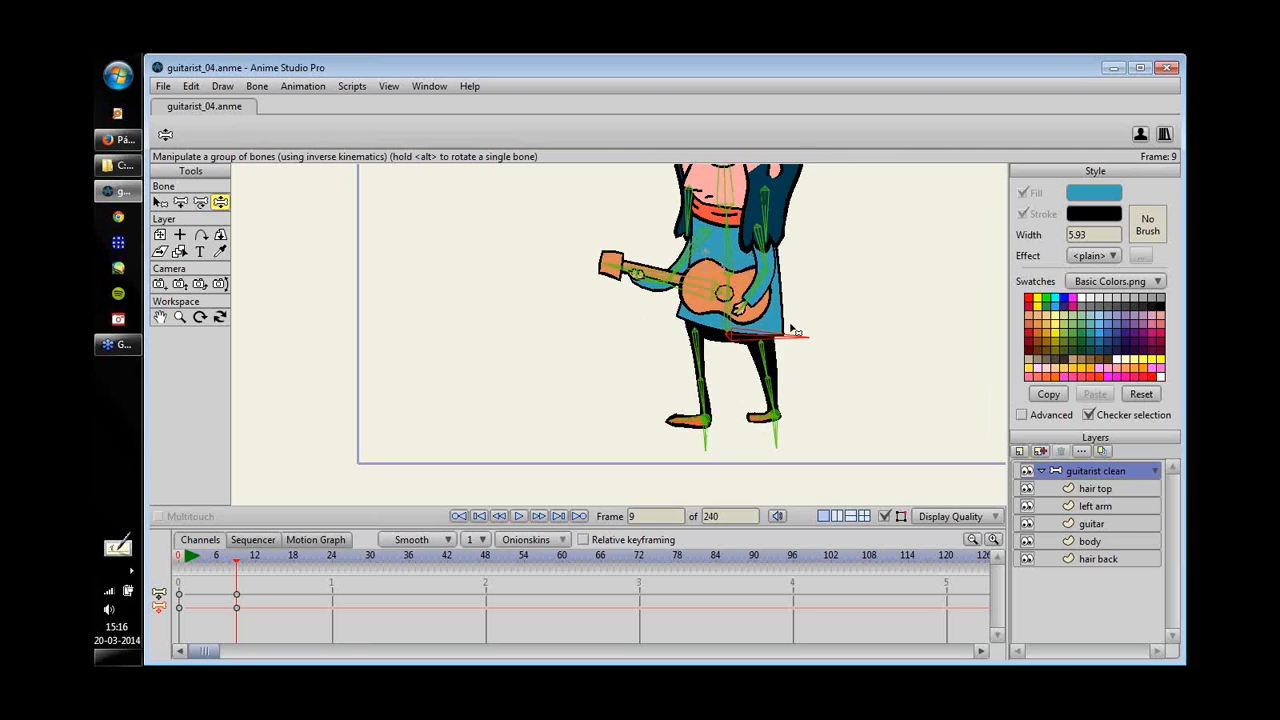
- At frame 9, move the front foot's target bone forward into a wide stance and shift the hip bone
drag(654, 417, 613, 443)
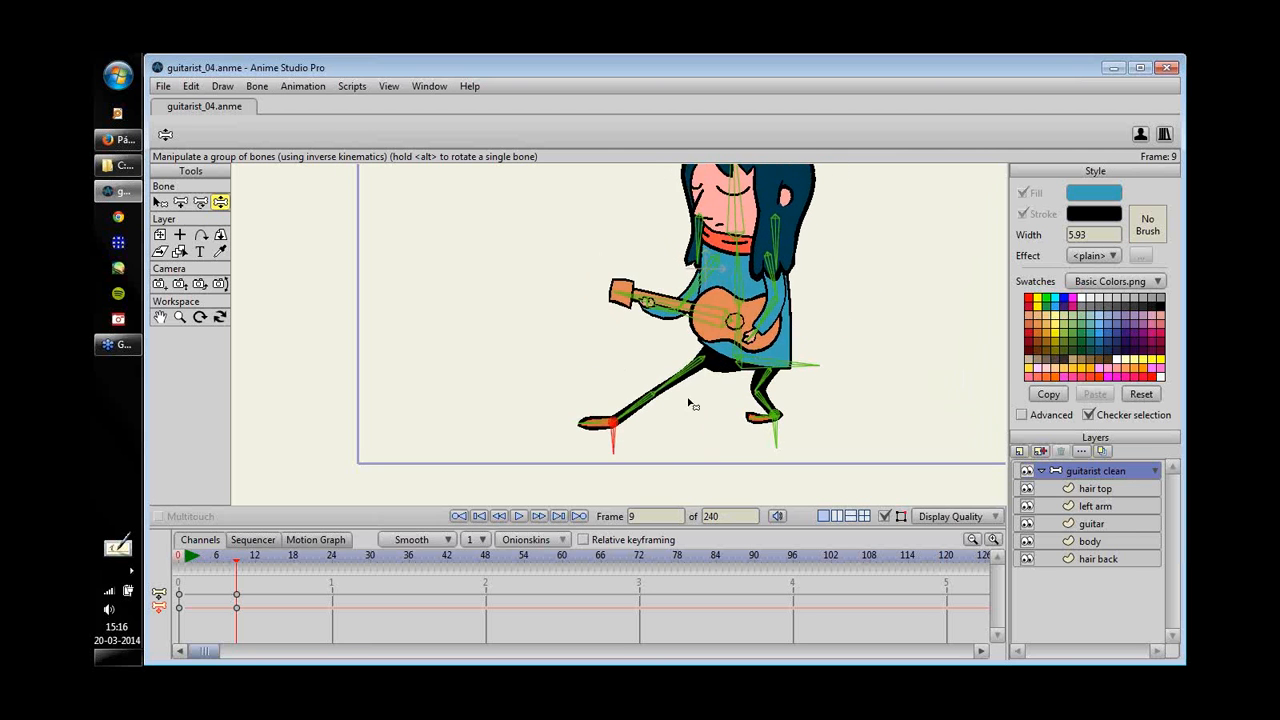
drag(803, 366, 688, 212)
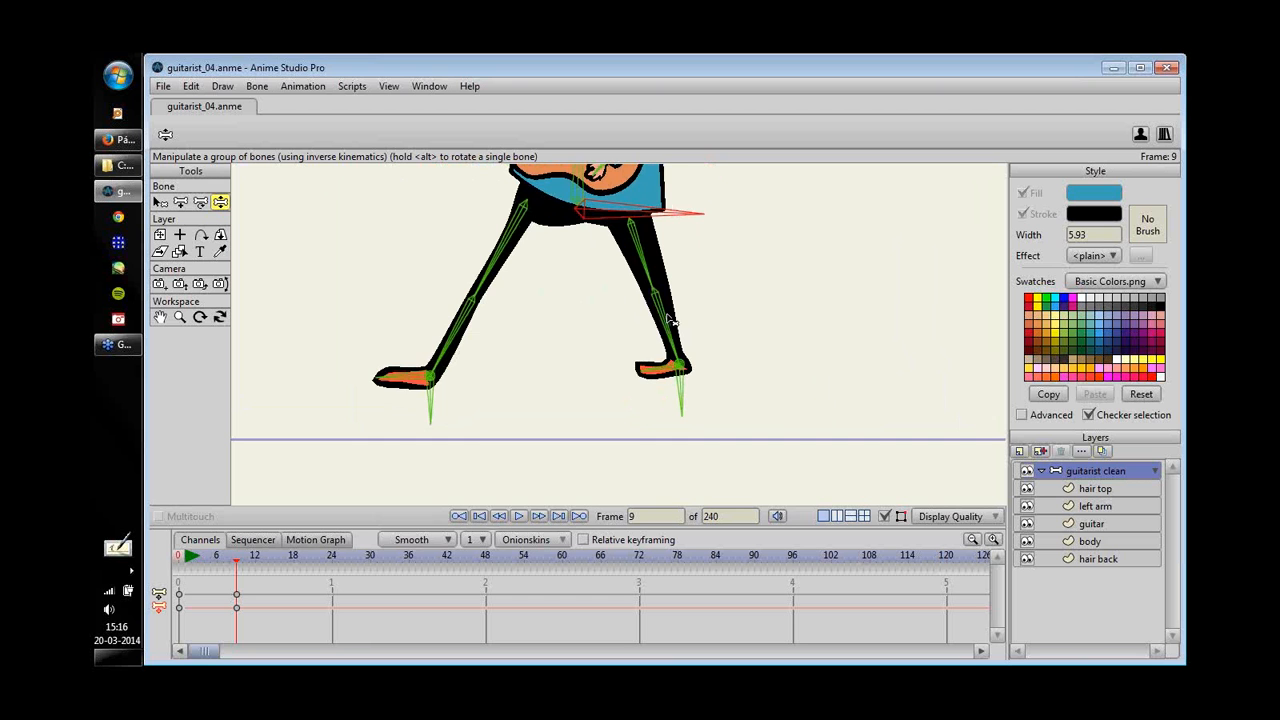
- Select the upper and lower bones of both legs, and enable Squash and stretch scaling with a value of 1
scroll(620, 285, down, 2)
key(b)
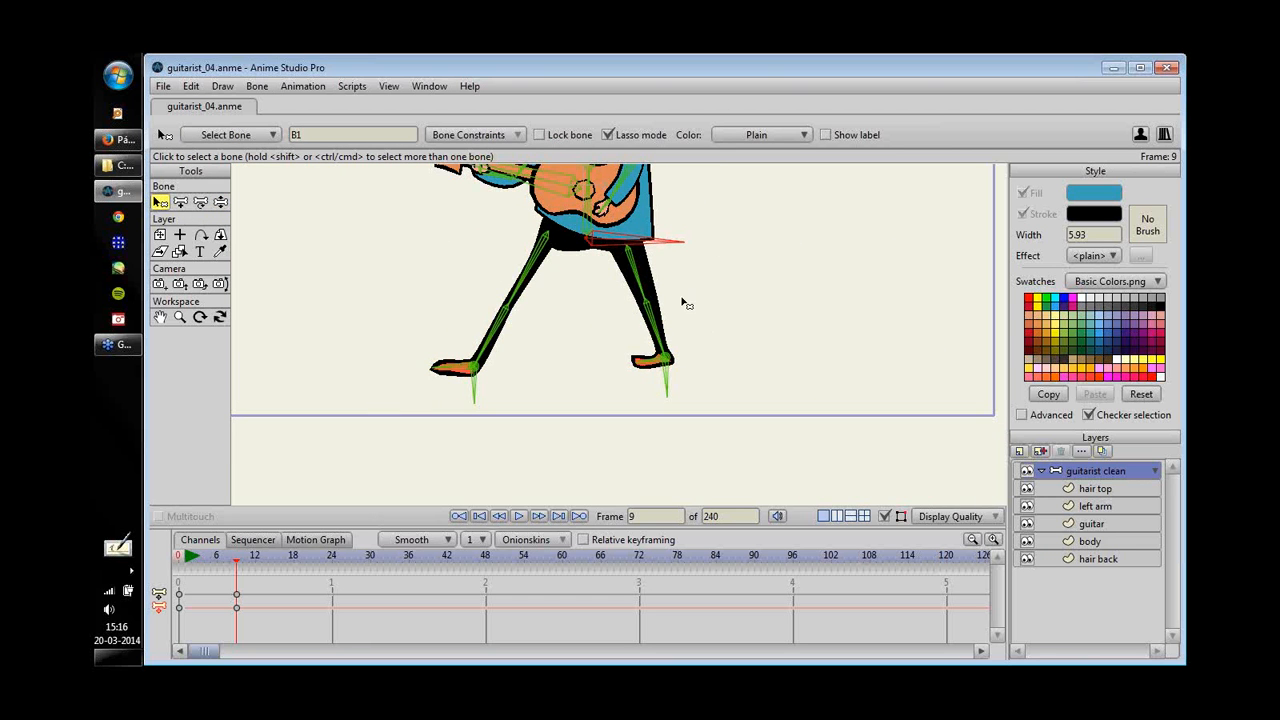
mouse_move(668, 296)
mouse_down()
mouse_move(492, 271)
mouse_move(656, 344)
mouse_move(705, 322)
mouse_up()
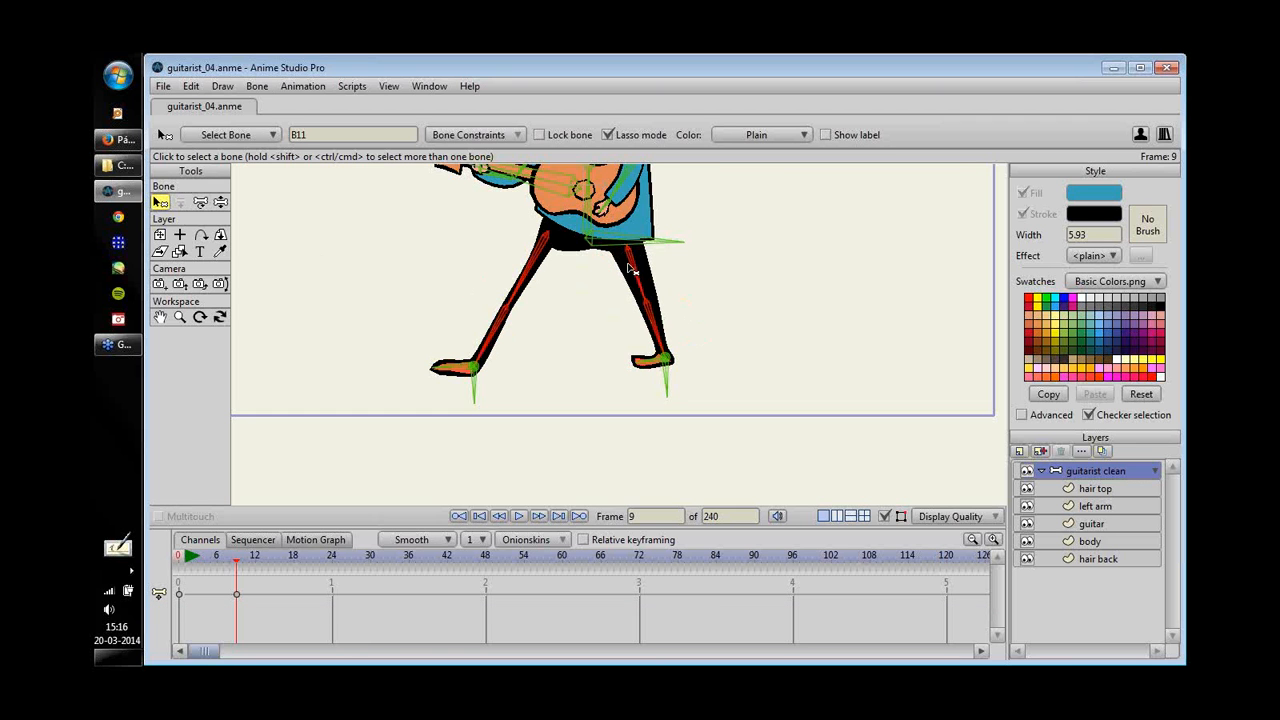
drag(683, 343, 796, 361)
click(470, 134)
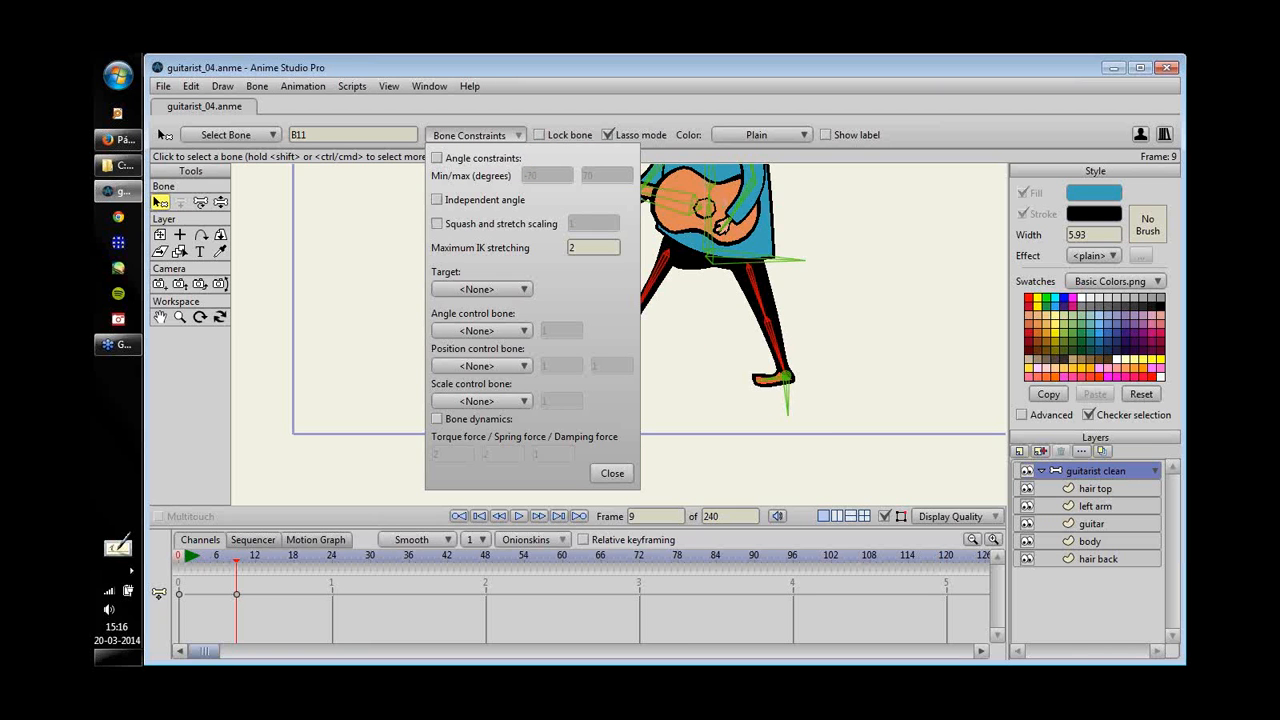
click(437, 223)
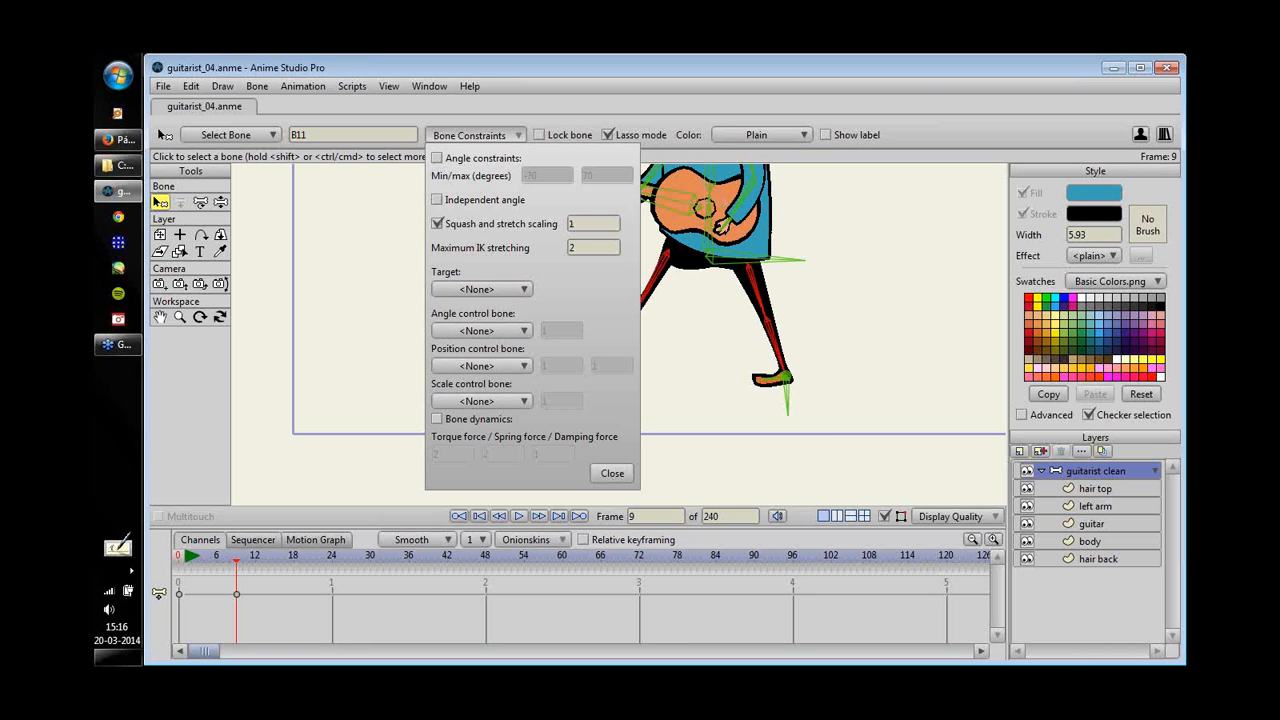
drag(760, 279, 867, 272)
click(592, 223)
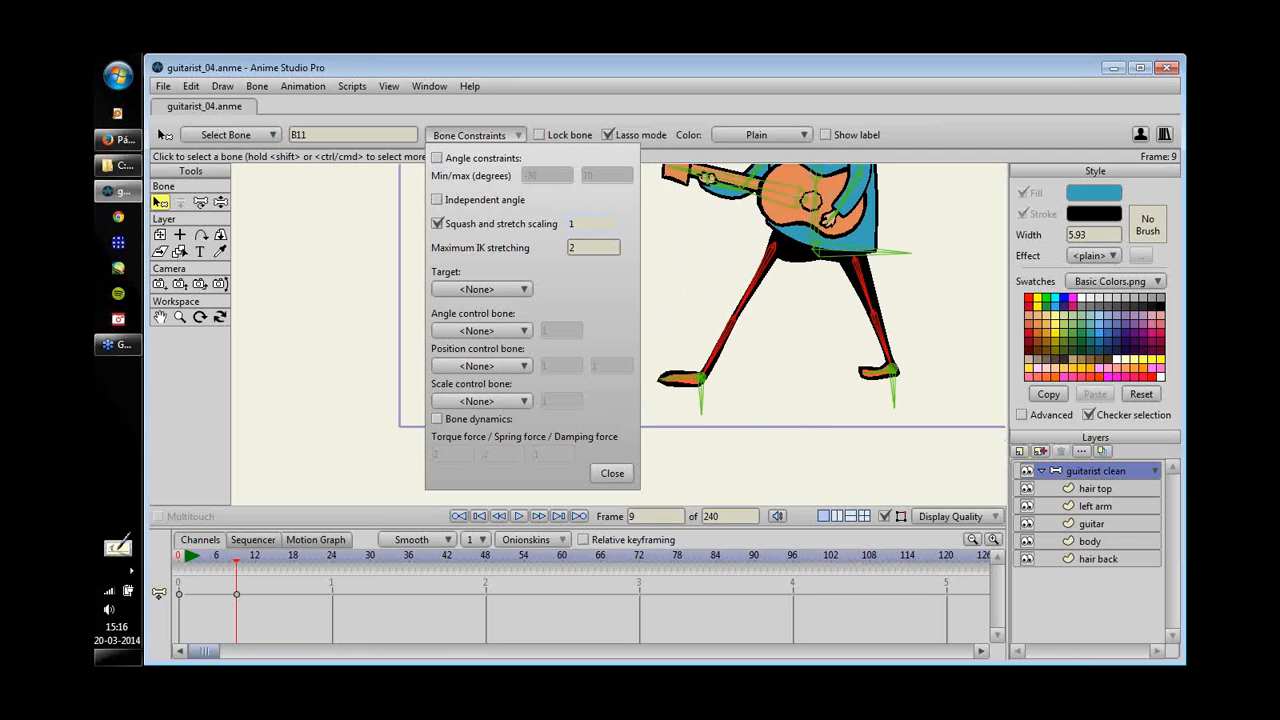
click(614, 473)
- Manipulate the hip bone at frame 9 to test the squash and stretch of the leg bones
drag(842, 298, 815, 307)
key(z)
mouse_move(873, 266)
mouse_down()
mouse_move(877, 337)
mouse_move(893, 327)
mouse_move(882, 277)
mouse_up()
drag(866, 266, 631, 220)
scroll(643, 217, up, 3)
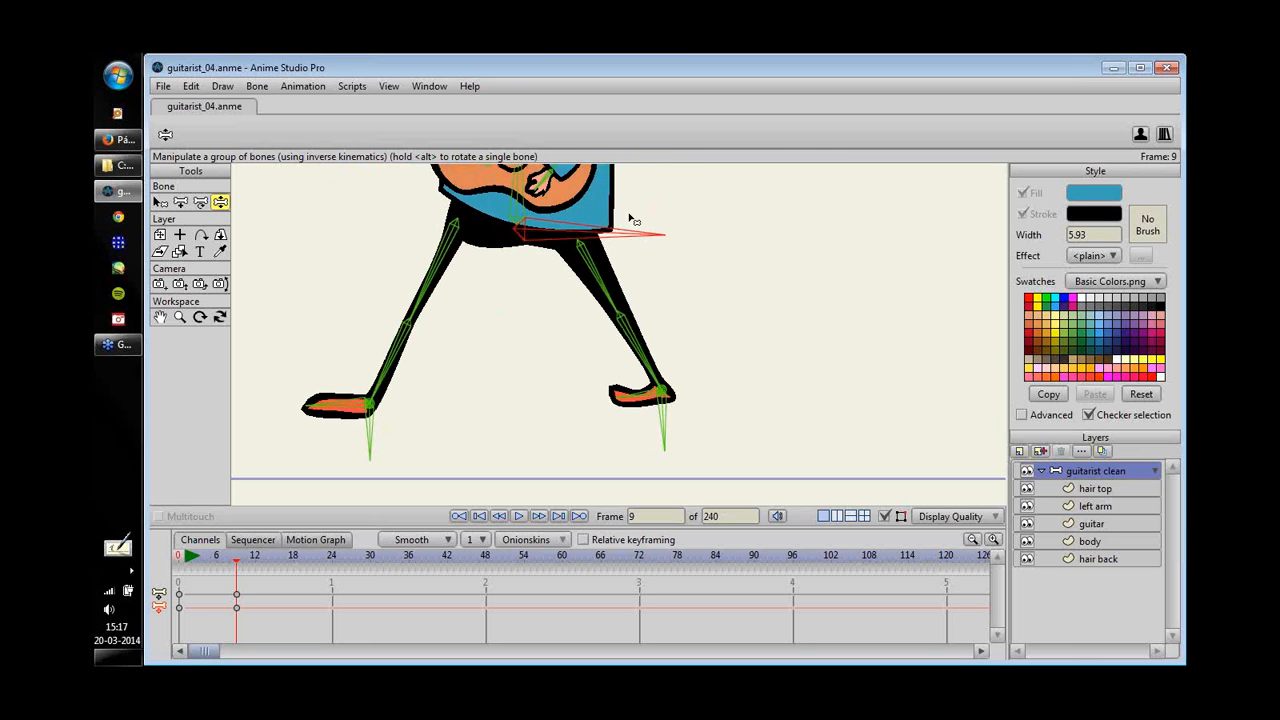
- Try other Squash and stretch scaling values such as 1.30 on the four leg bones, and test them by manipulating the hip bone
key(b)
mouse_move(663, 306)
mouse_down()
mouse_move(409, 272)
mouse_move(926, 301)
mouse_up()
click(469, 134)
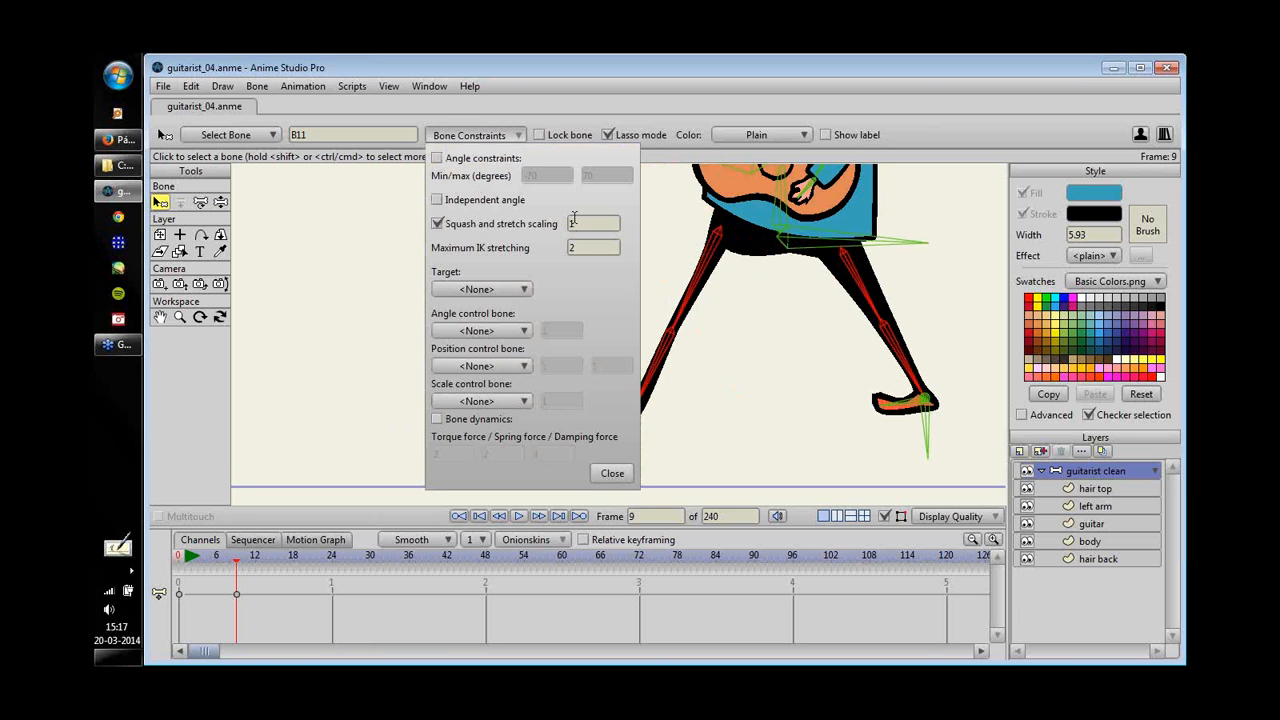
double_click(581, 223)
text(1.70)
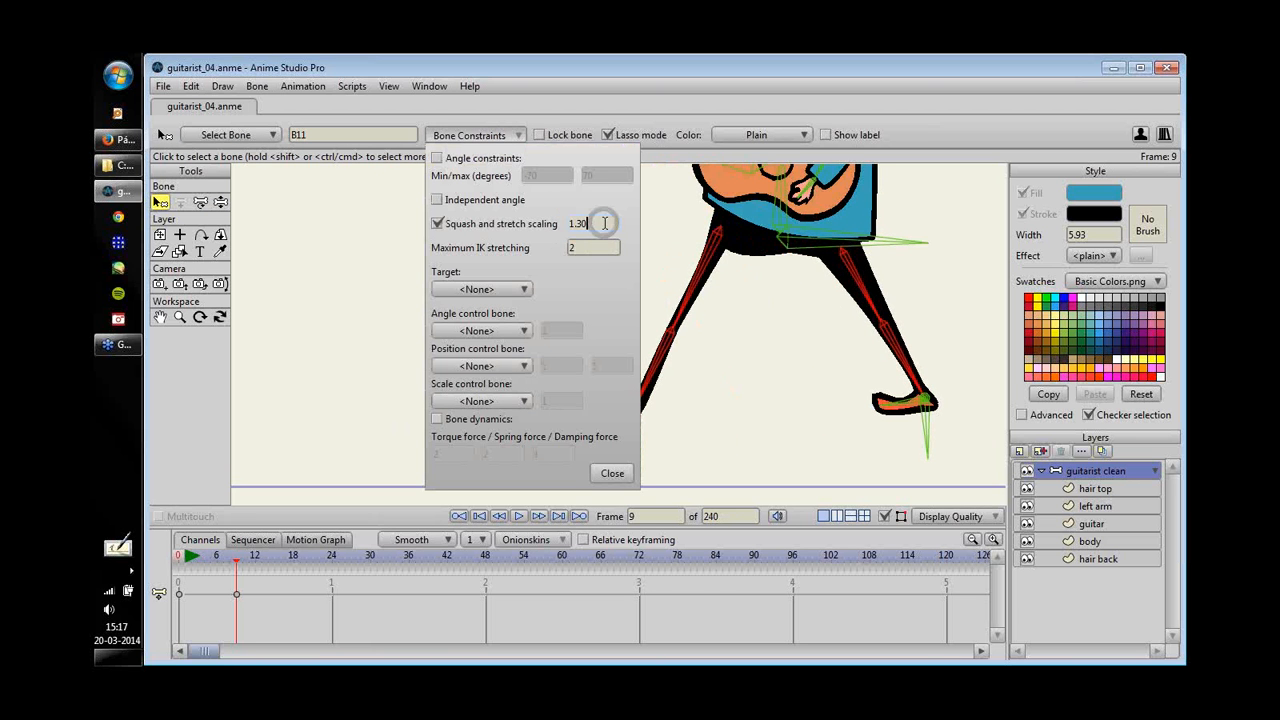
key(Return)
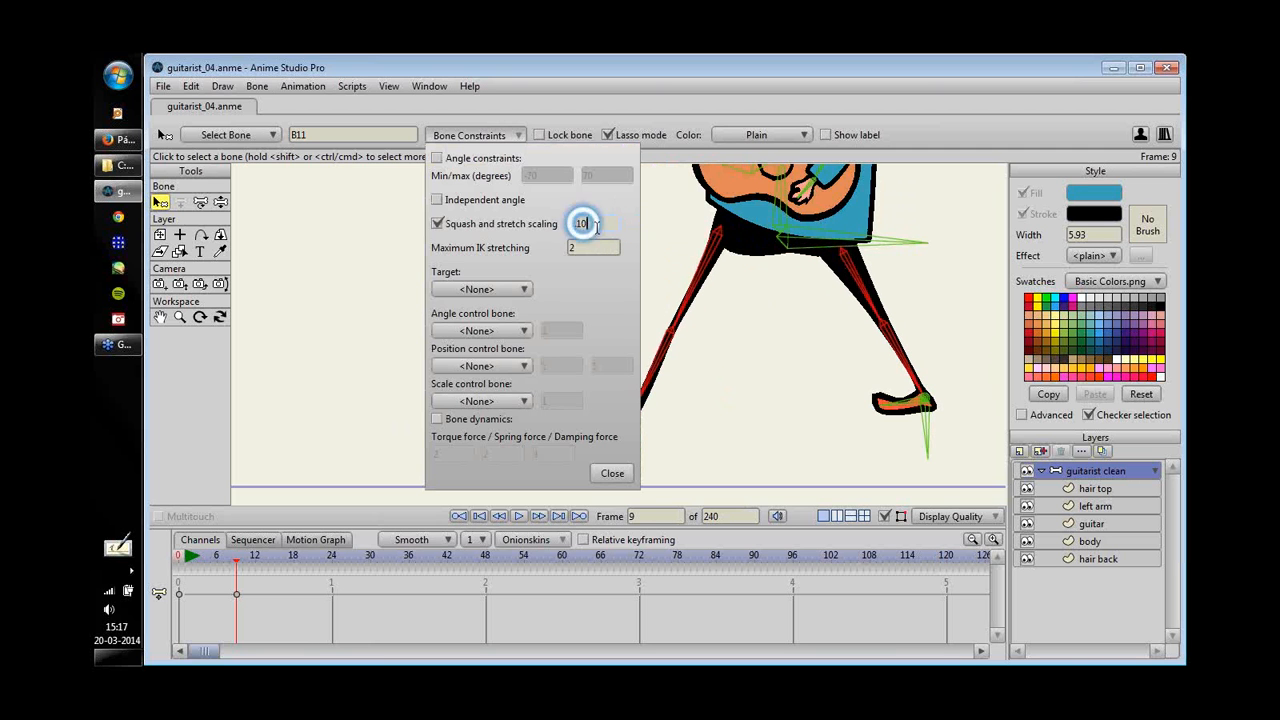
drag(583, 222, 652, 227)
click(612, 473)
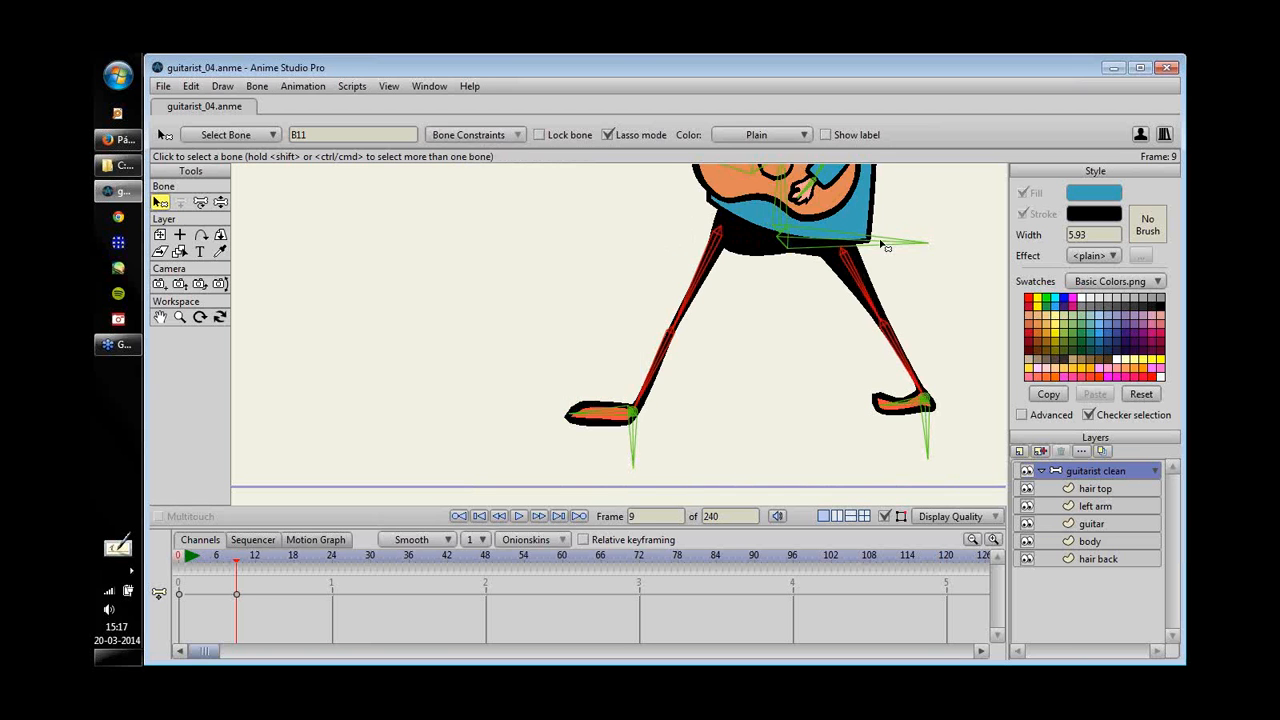
key(z)
drag(900, 258, 894, 222)
- Set the four leg bones' Squash and stretch scaling to 1, and clear the test pose's keyframes at frame 9
key(b)
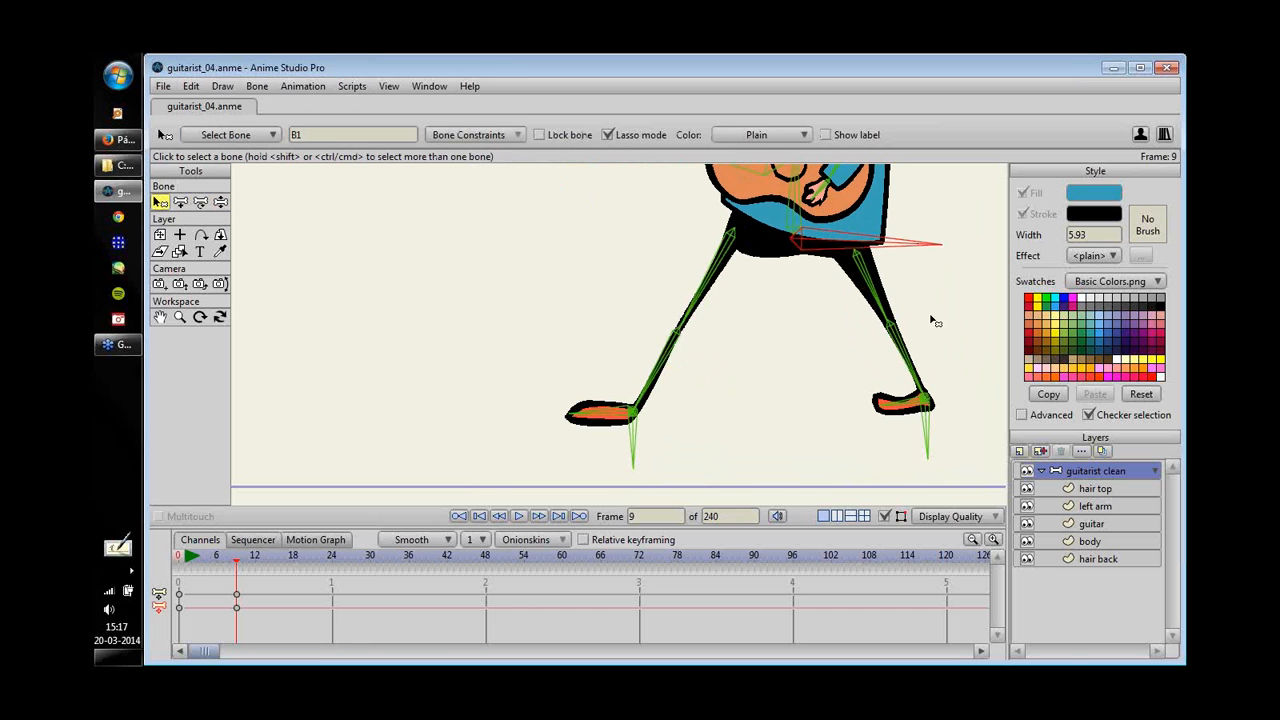
drag(929, 320, 978, 314)
click(476, 134)
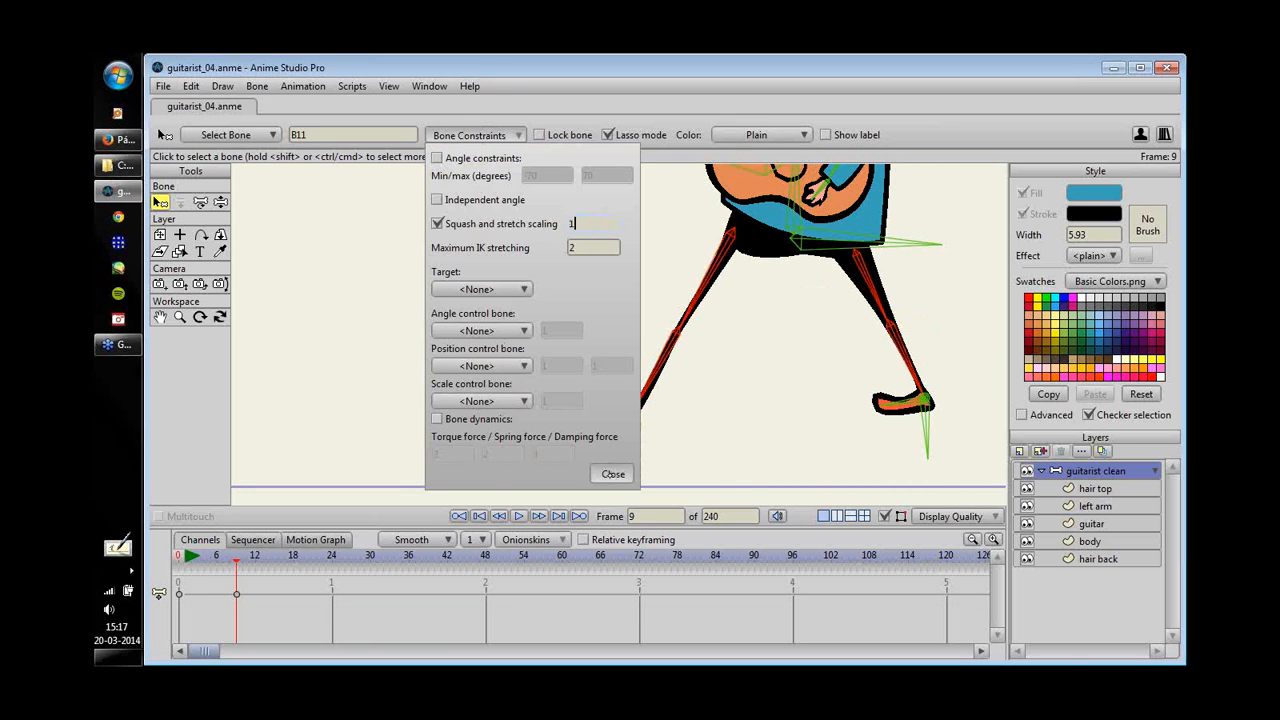
click(612, 473)
drag(889, 275, 430, 470)
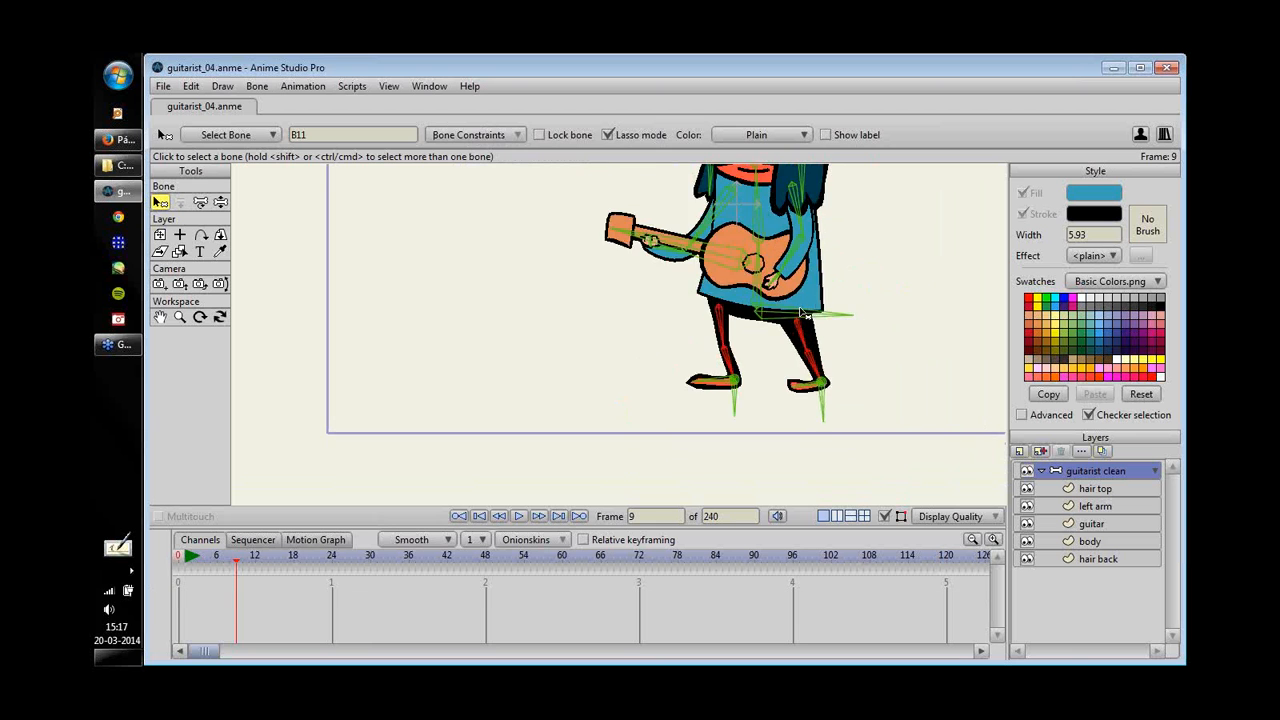
- At frame 10, lower the hip bone to crouch the guitarist, and play back the animation
key(z)
drag(668, 374, 699, 370)
key(space)
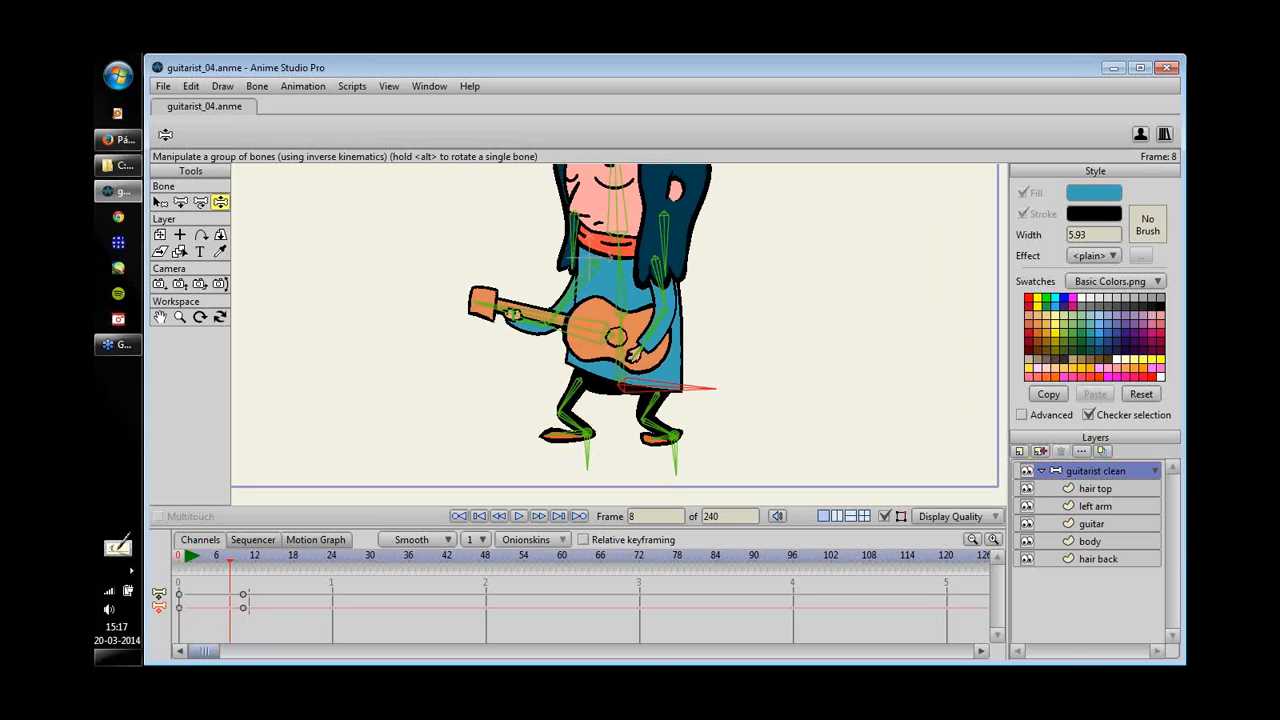
- At frame 19, raise the hip bone and both foot target bones to lift the guitarist into a jump
drag(701, 380, 686, 260)
key(space)
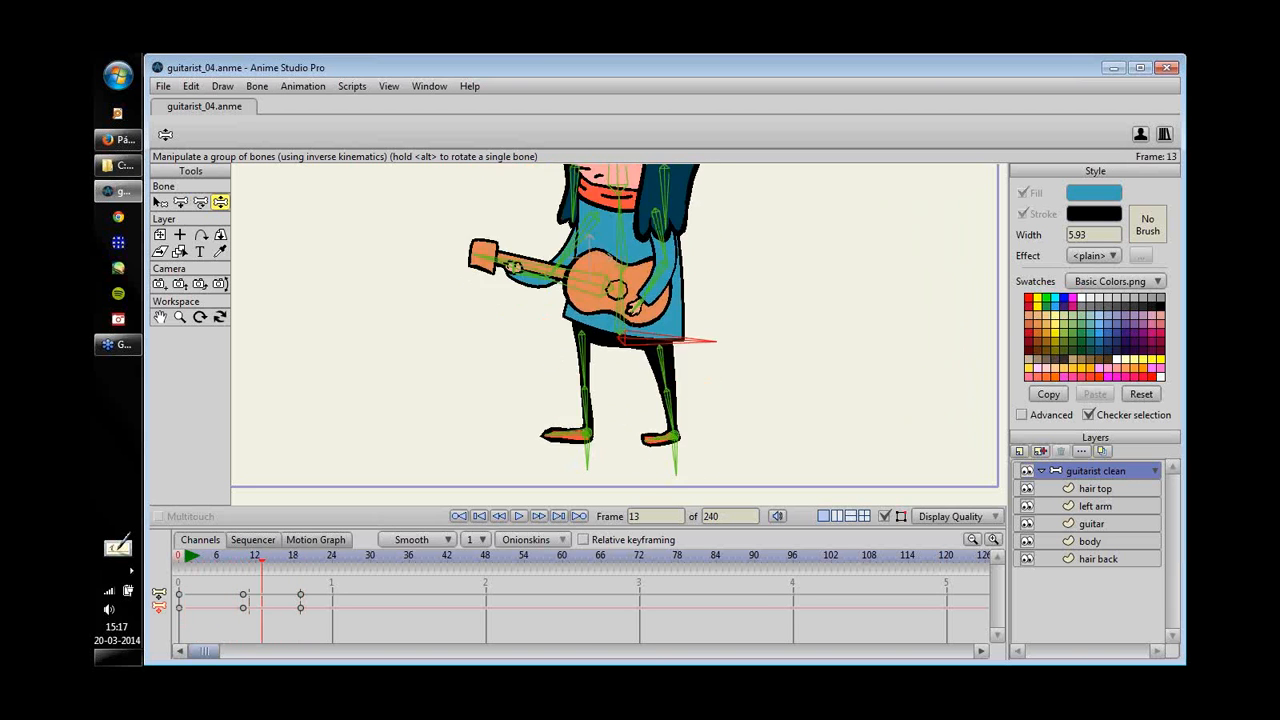
drag(676, 455, 668, 360)
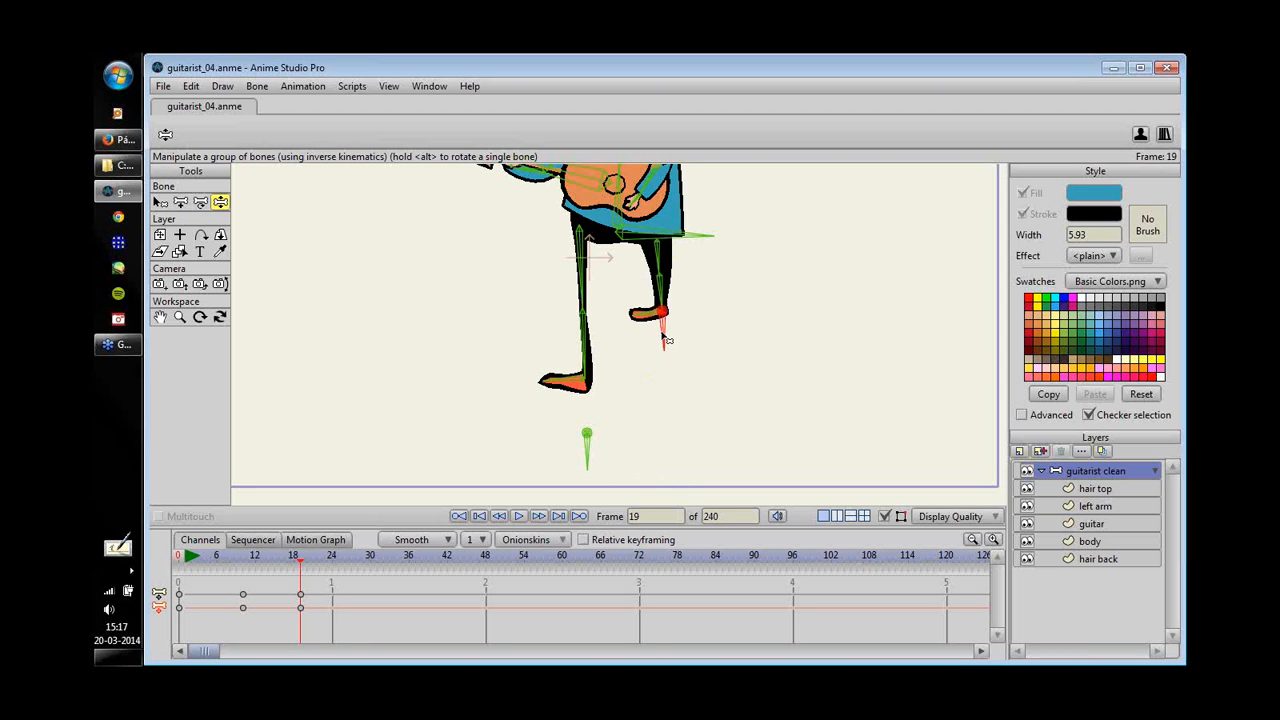
drag(587, 437, 596, 356)
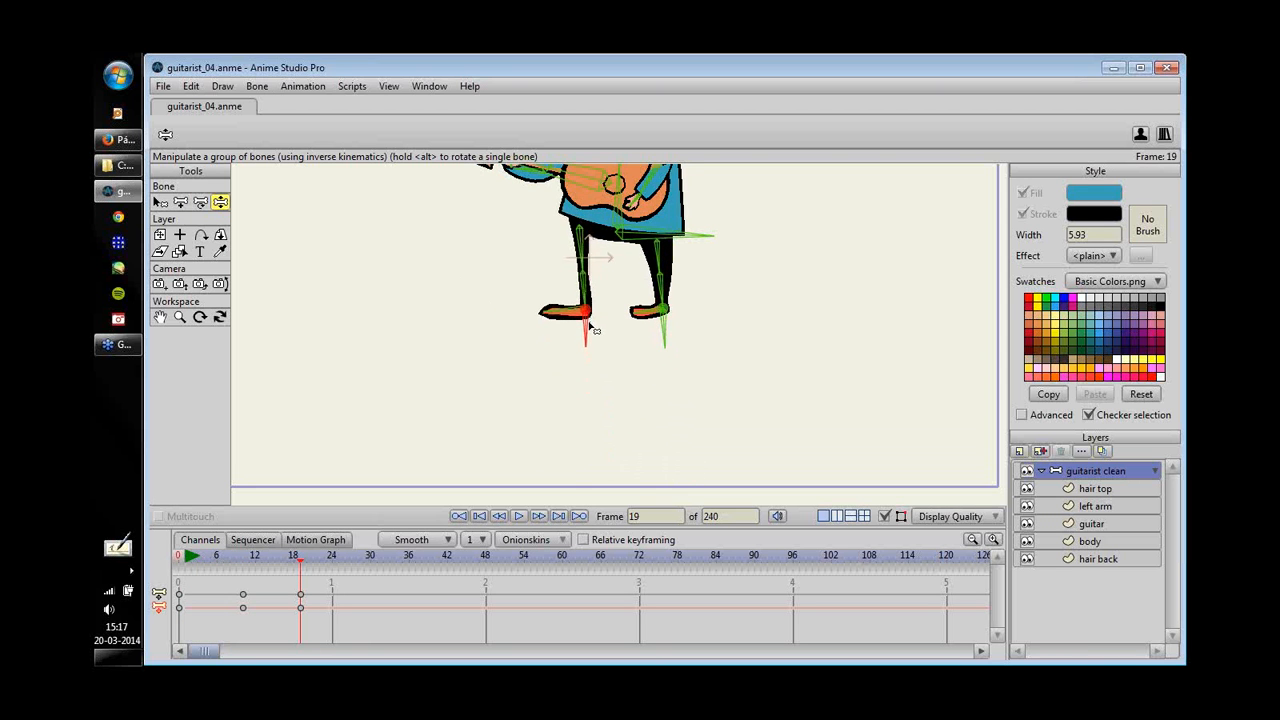
- Scrub through the jump, and key the right foot's target bone at its original ground position at frame 10
mouse_move(300, 558)
mouse_down()
mouse_move(287, 558)
mouse_move(312, 558)
mouse_move(192, 558)
mouse_move(328, 558)
mouse_move(304, 556)
mouse_up()
scroll(592, 316, up, 1)
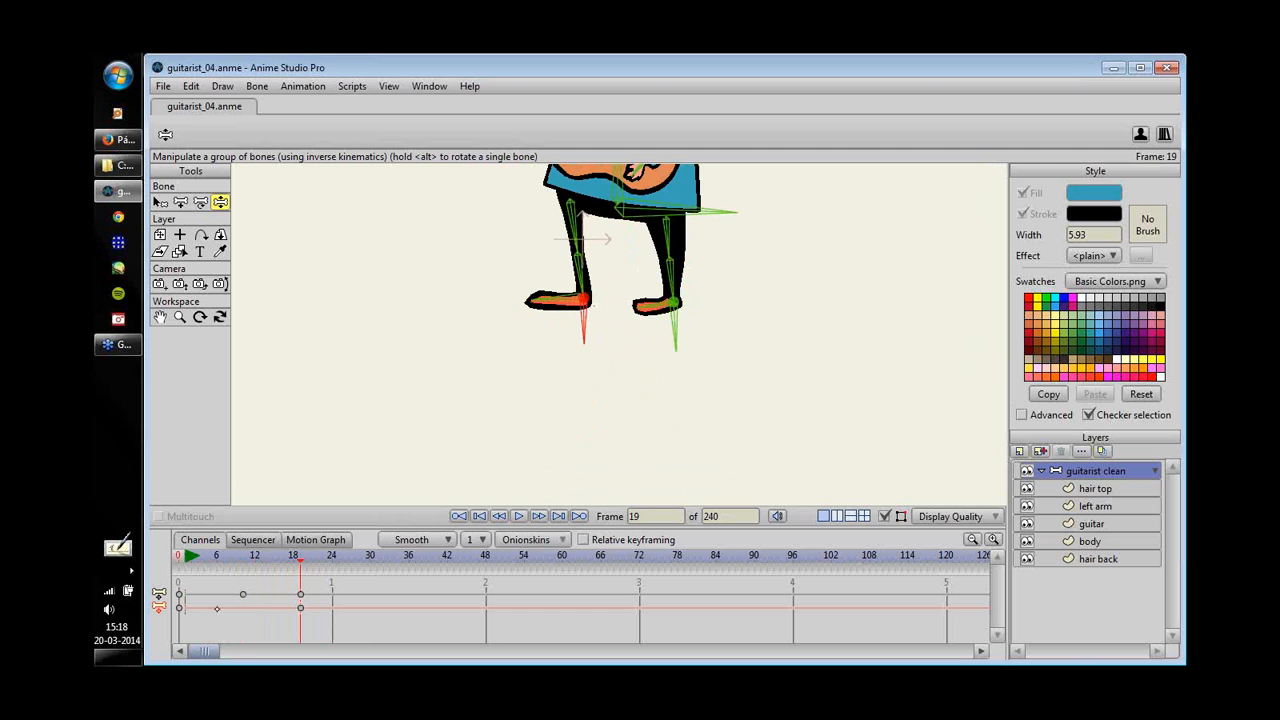
drag(188, 560, 191, 560)
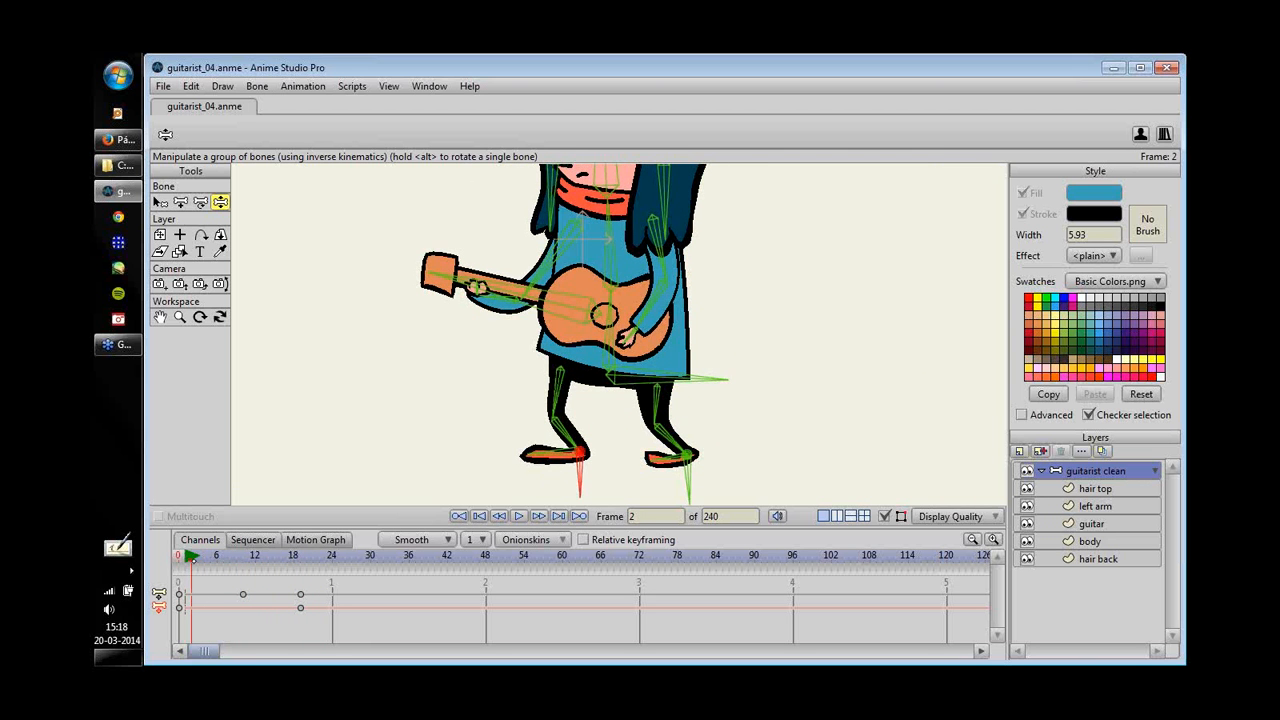
drag(191, 560, 242, 595)
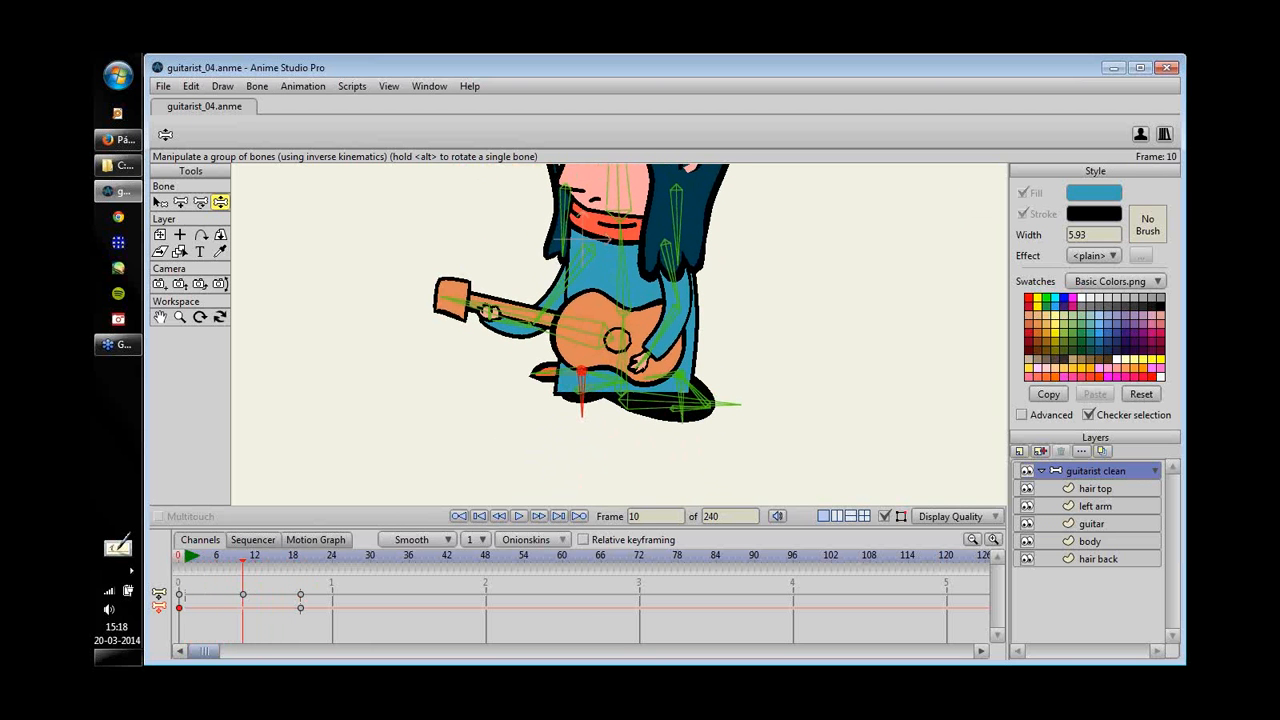
drag(580, 374, 578, 456)
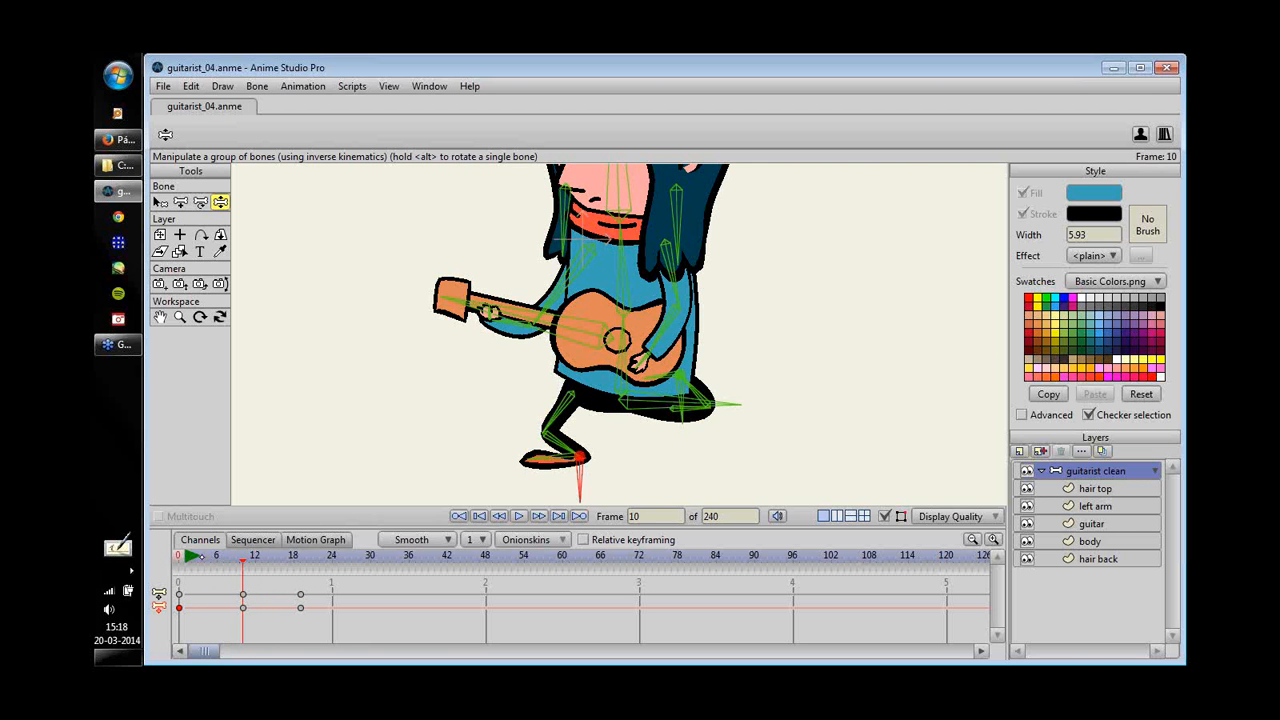
drag(201, 556, 243, 597)
- Select the foot L target bone, and copy its frame 0 keyframe to frame 10 to plant the foot
key(b)
click(686, 408)
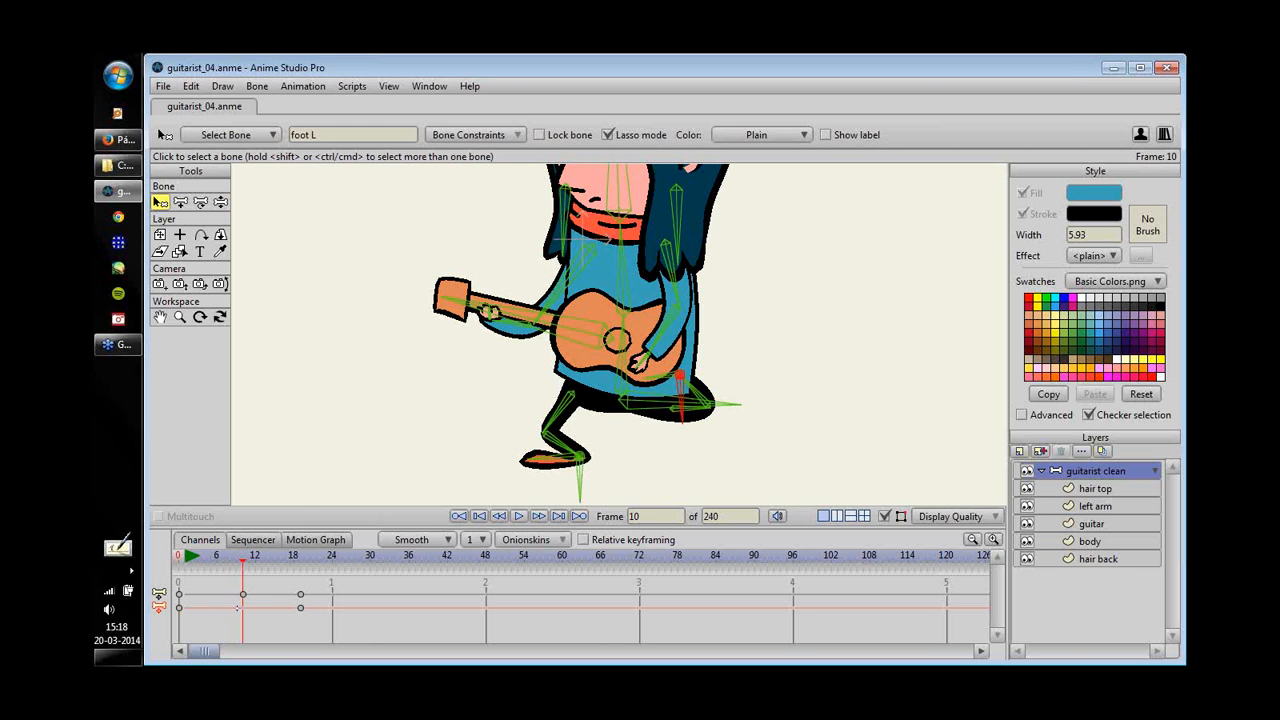
key(ctrl+c)
key(ctrl+v)
drag(192, 555, 243, 622)
drag(816, 355, 732, 364)
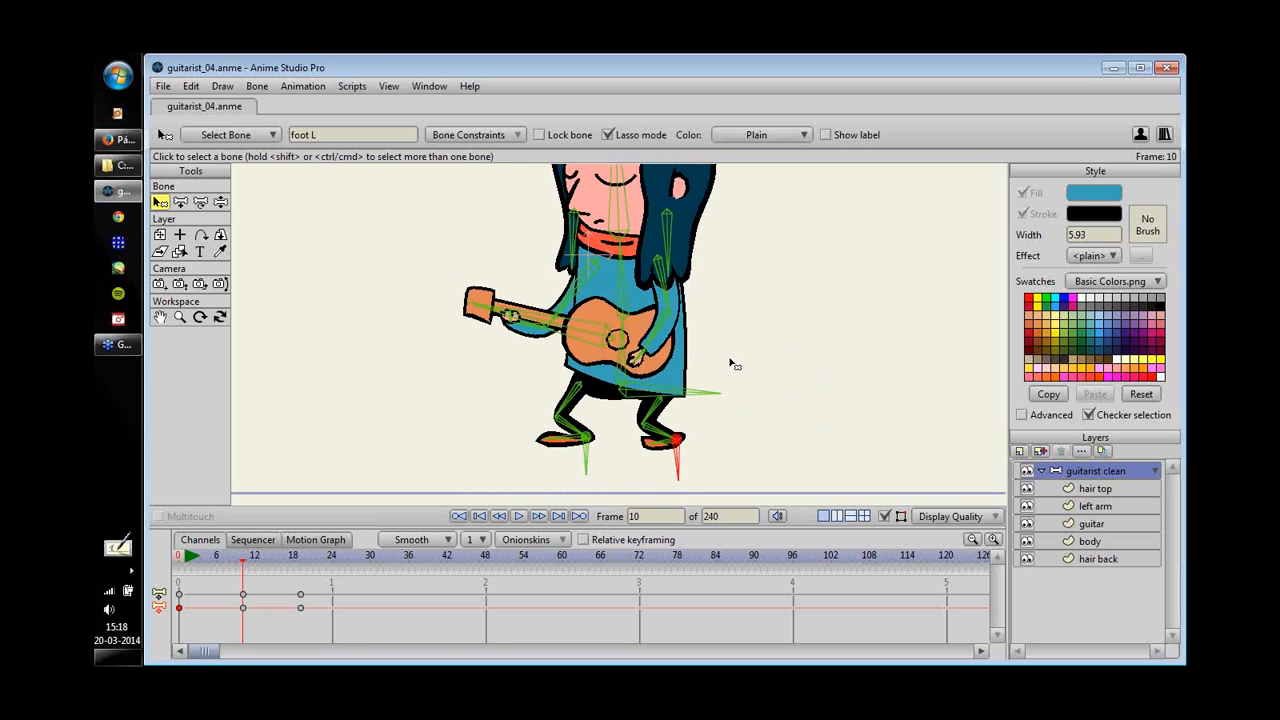
- Play back the crouch and jump animation, and move to frame 31
key(space)
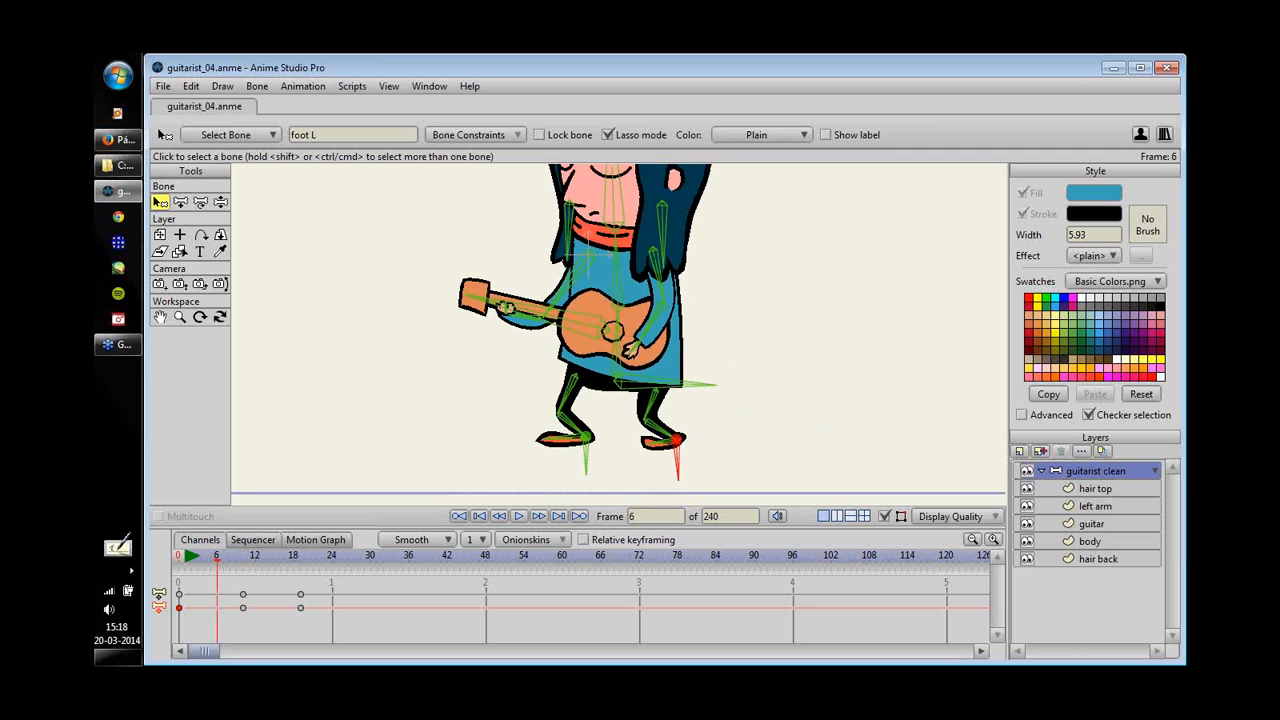
drag(249, 557, 332, 557)
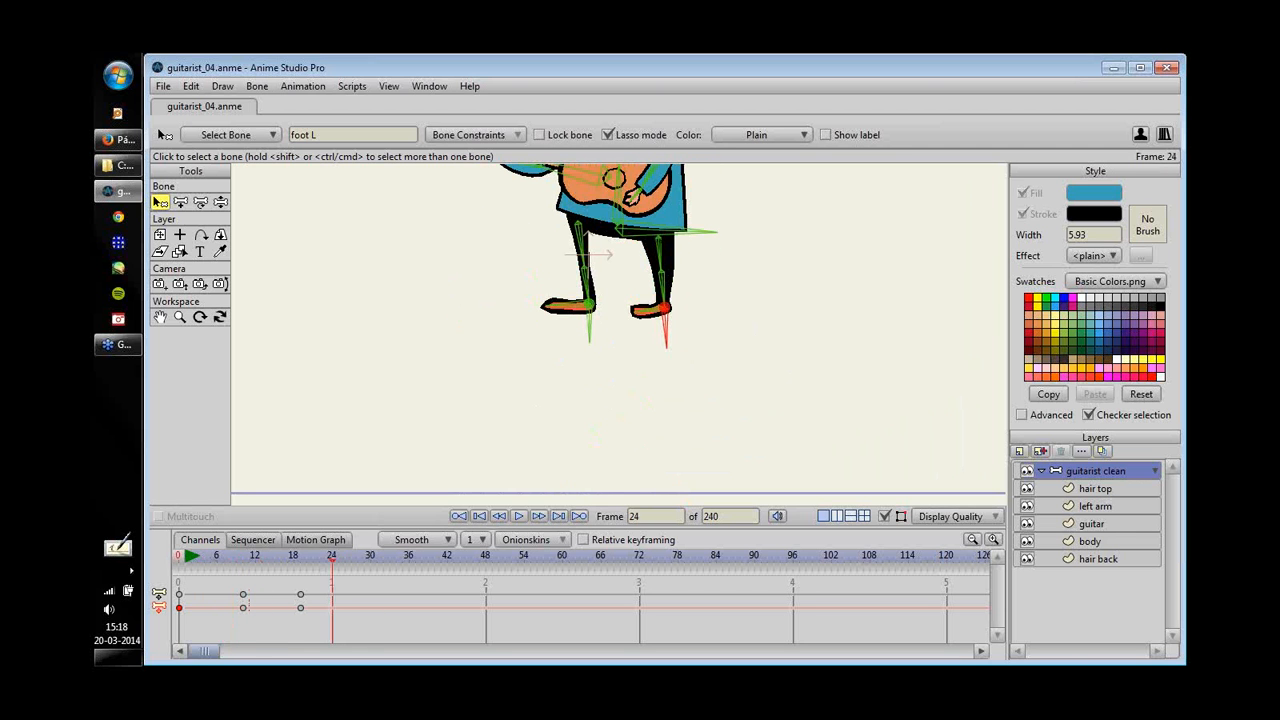
click(257, 87)
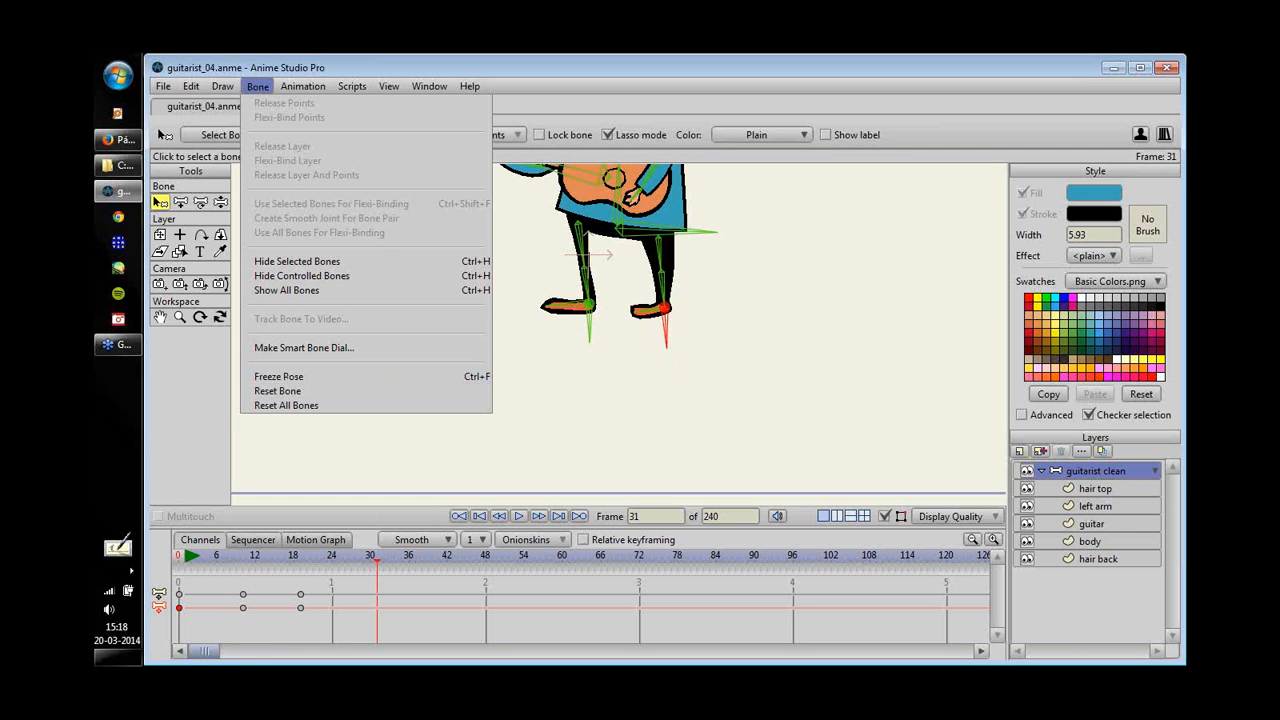
key(Escape)
- Delete the jump pose's keyframes at frame 19, and move to frame 22
drag(315, 620, 235, 590)
mouse_move(265, 558)
mouse_down()
mouse_move(236, 558)
mouse_move(275, 557)
mouse_up()
click(301, 608)
- Freeze the guitarist's pose at frame 22, enlarge the timeline area, and select the frozen pose's keyframes
click(257, 86)
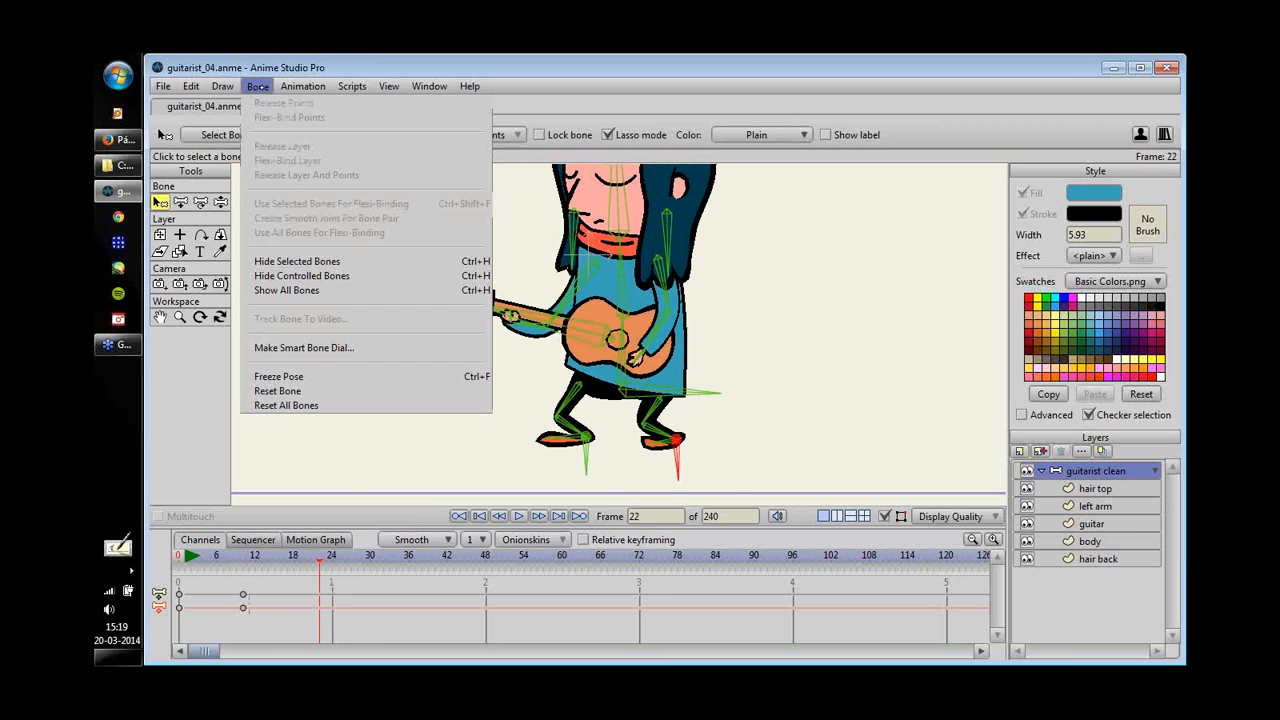
click(385, 376)
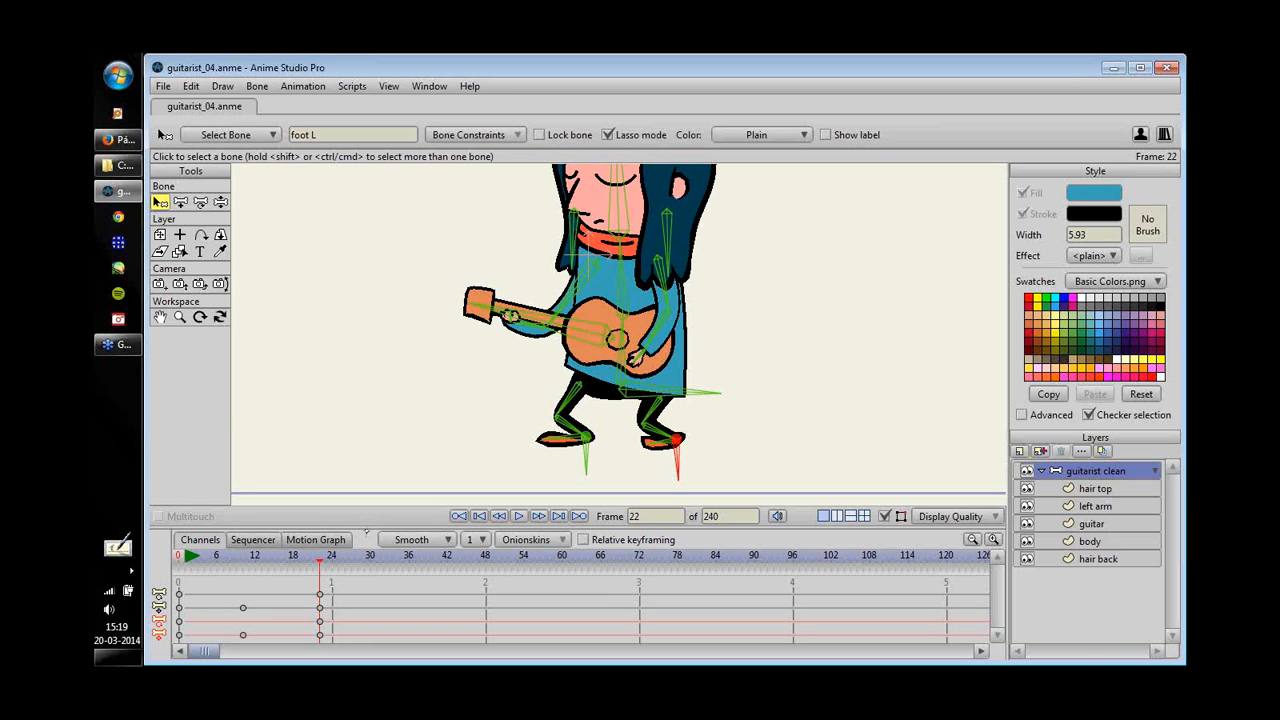
drag(366, 529, 366, 504)
drag(336, 561, 301, 648)
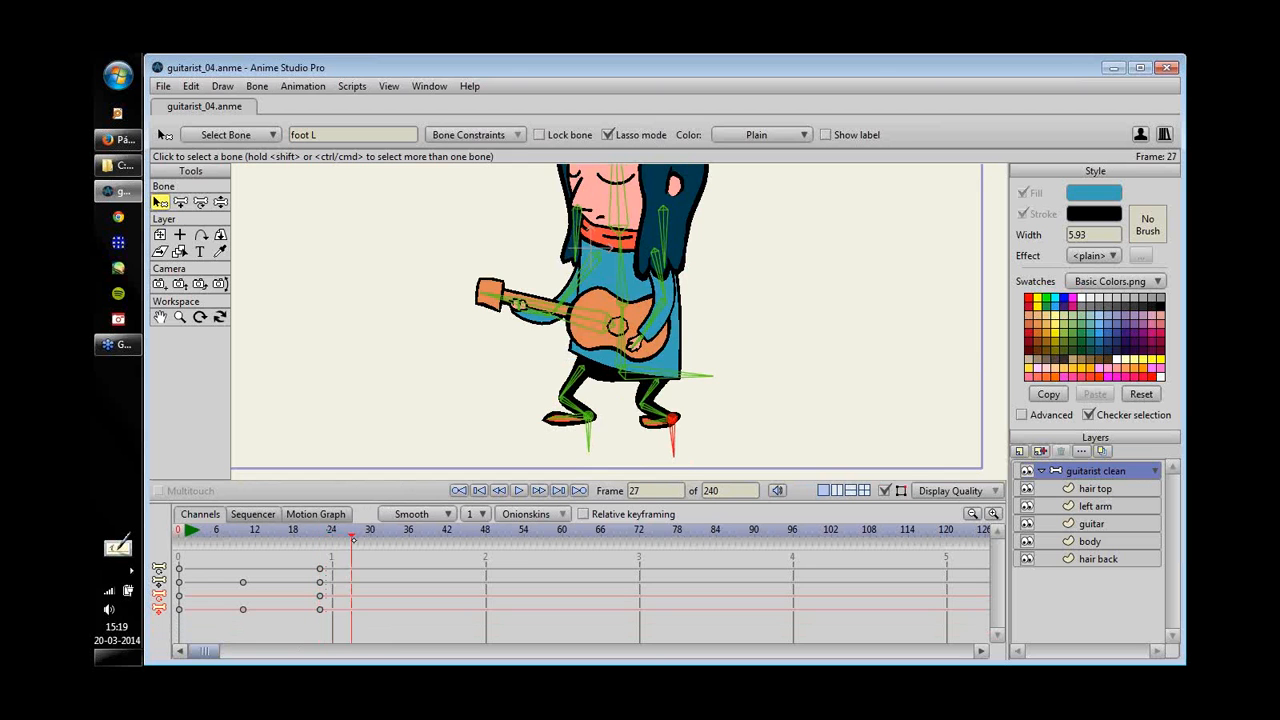
- At frame 28, raise the guitarist's hip bone until the legs straighten from the crouch
drag(353, 540, 359, 540)
key(z)
drag(699, 374, 704, 309)
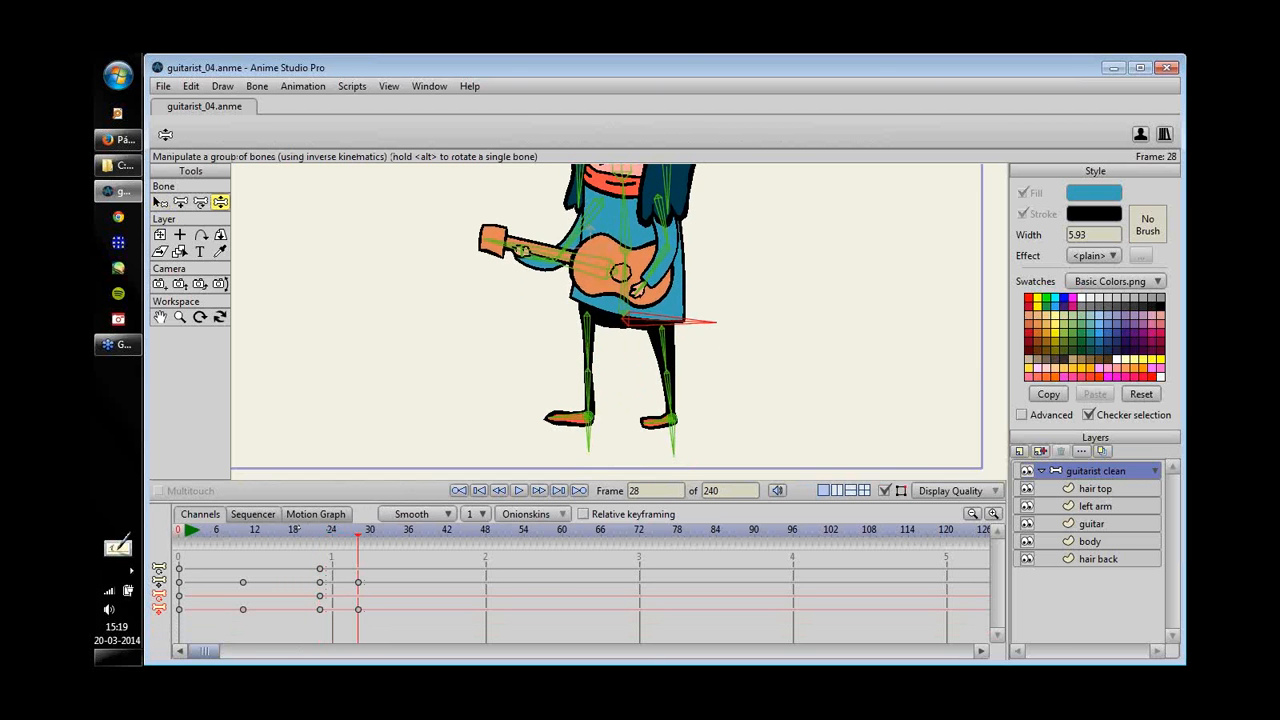
- Delete all of the guitarist's animation keyframes, and return to frame 0
mouse_move(300, 536)
mouse_down()
mouse_move(360, 549)
mouse_move(178, 558)
mouse_move(398, 565)
mouse_move(250, 580)
mouse_move(307, 595)
mouse_move(226, 607)
mouse_move(300, 600)
mouse_up()
drag(399, 564, 231, 621)
key(Delete)
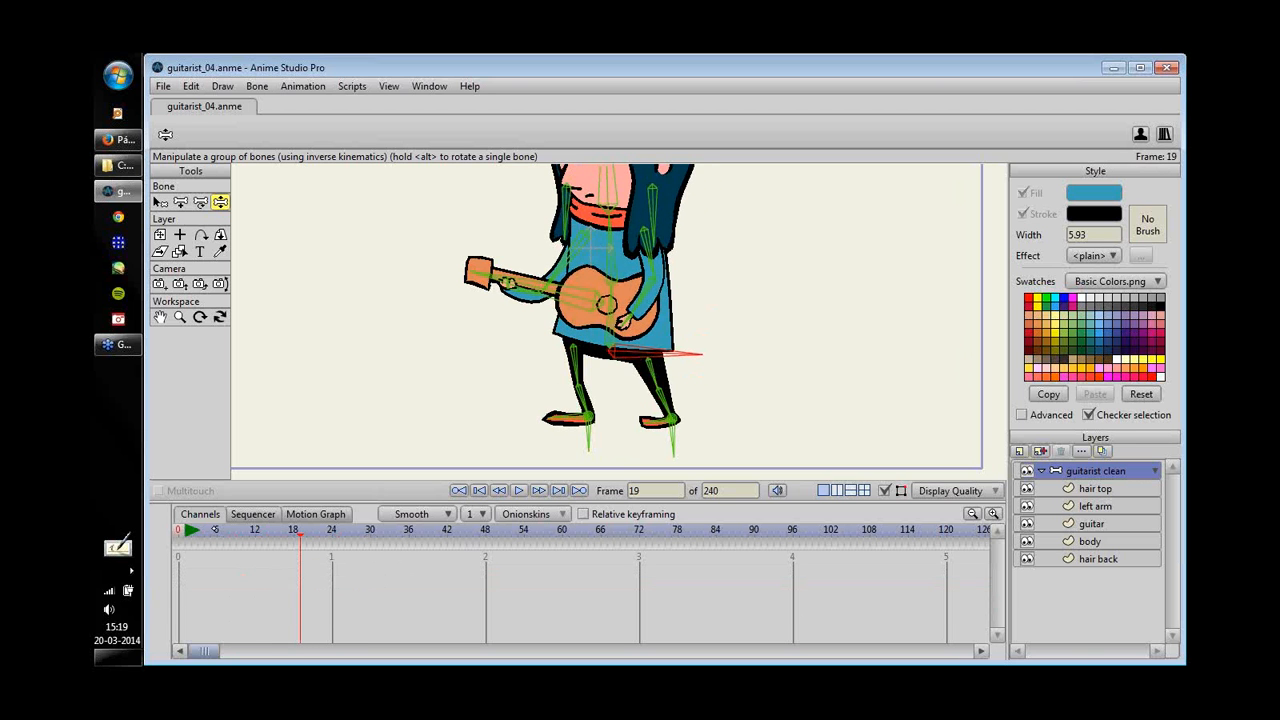
drag(211, 530, 178, 532)
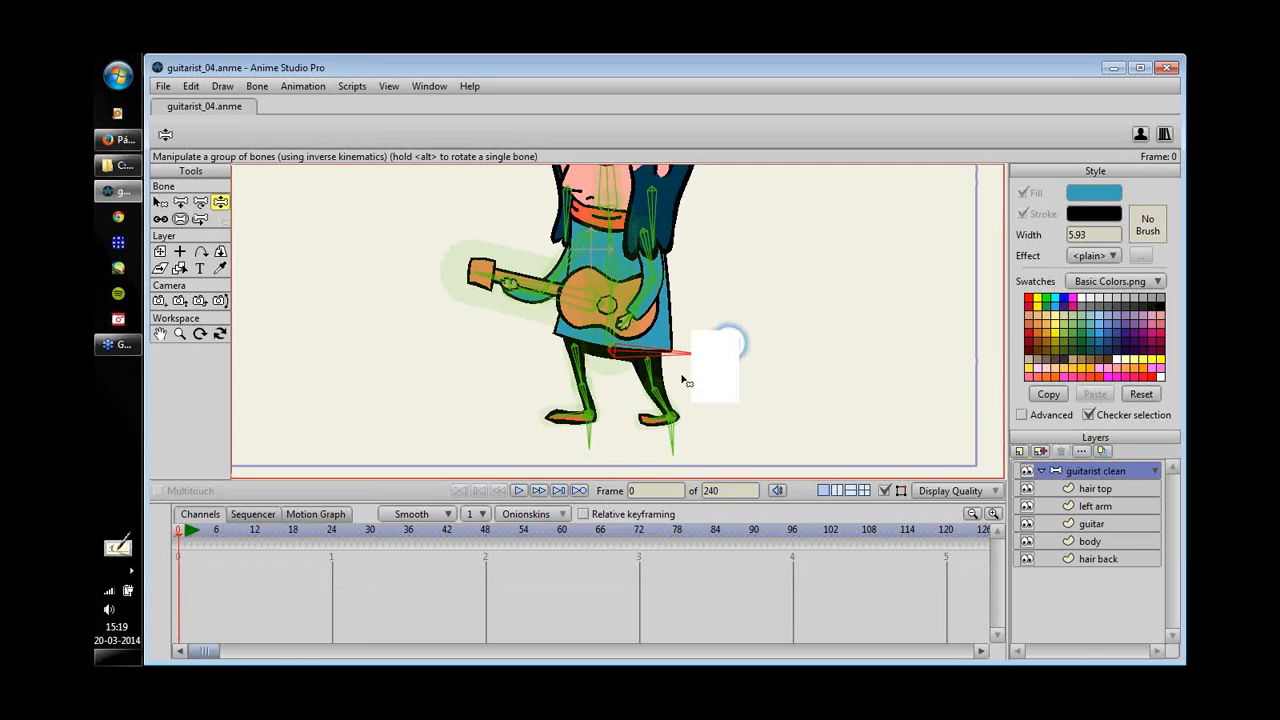
scroll(686, 360, down, 1)
drag(729, 343, 686, 374)
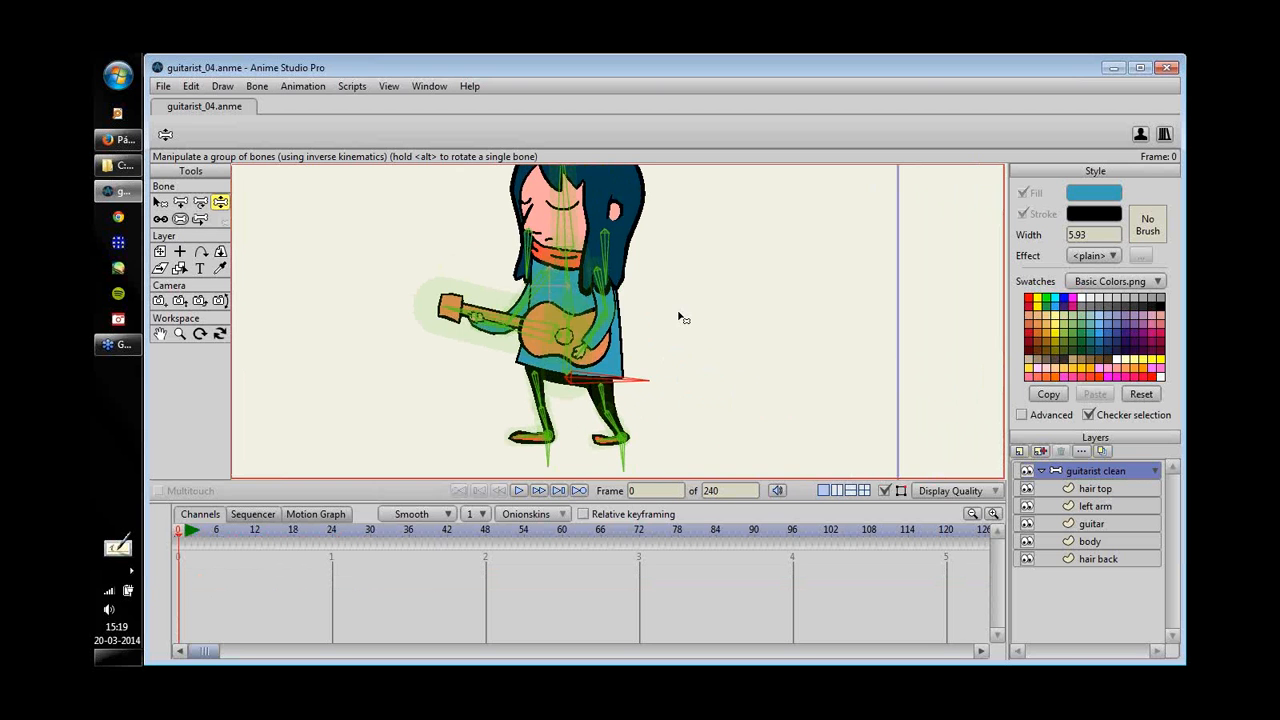
drag(688, 333, 689, 335)
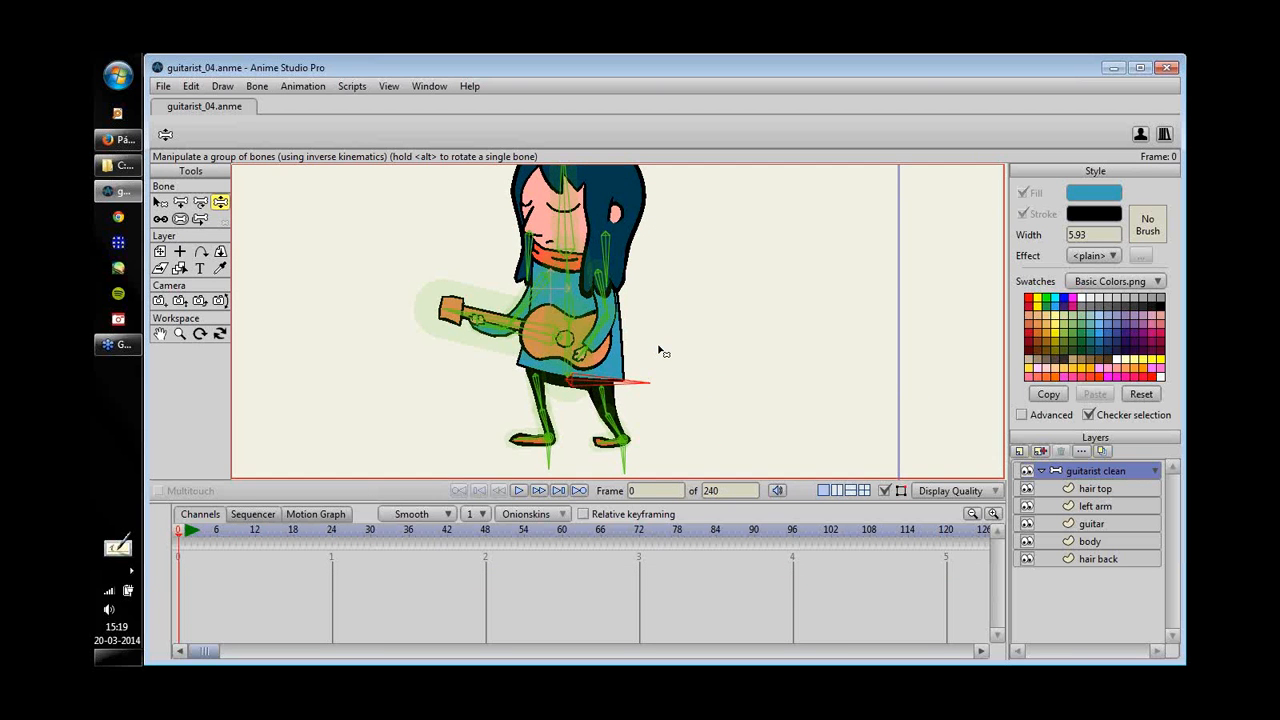
drag(651, 277, 663, 290)
drag(746, 254, 645, 284)
- Switch to Everything, search for robot, and open Robot.anme from the results
click(113, 122)
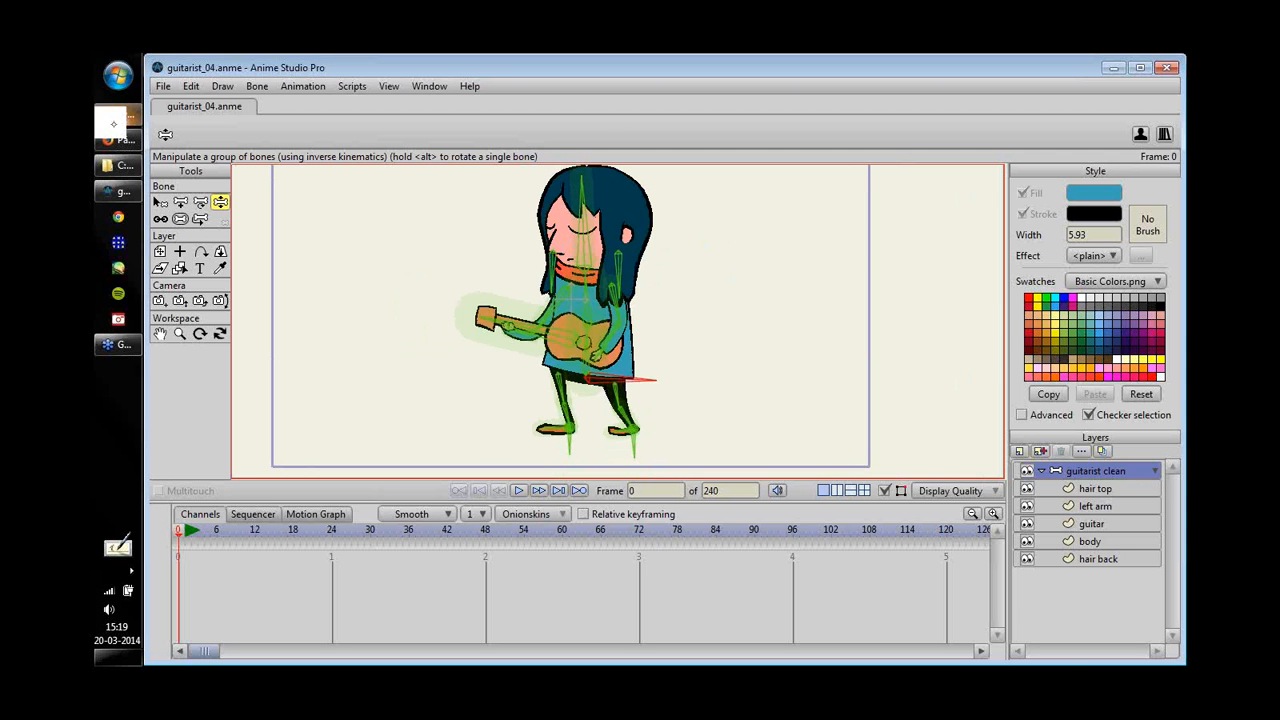
text(robot n)
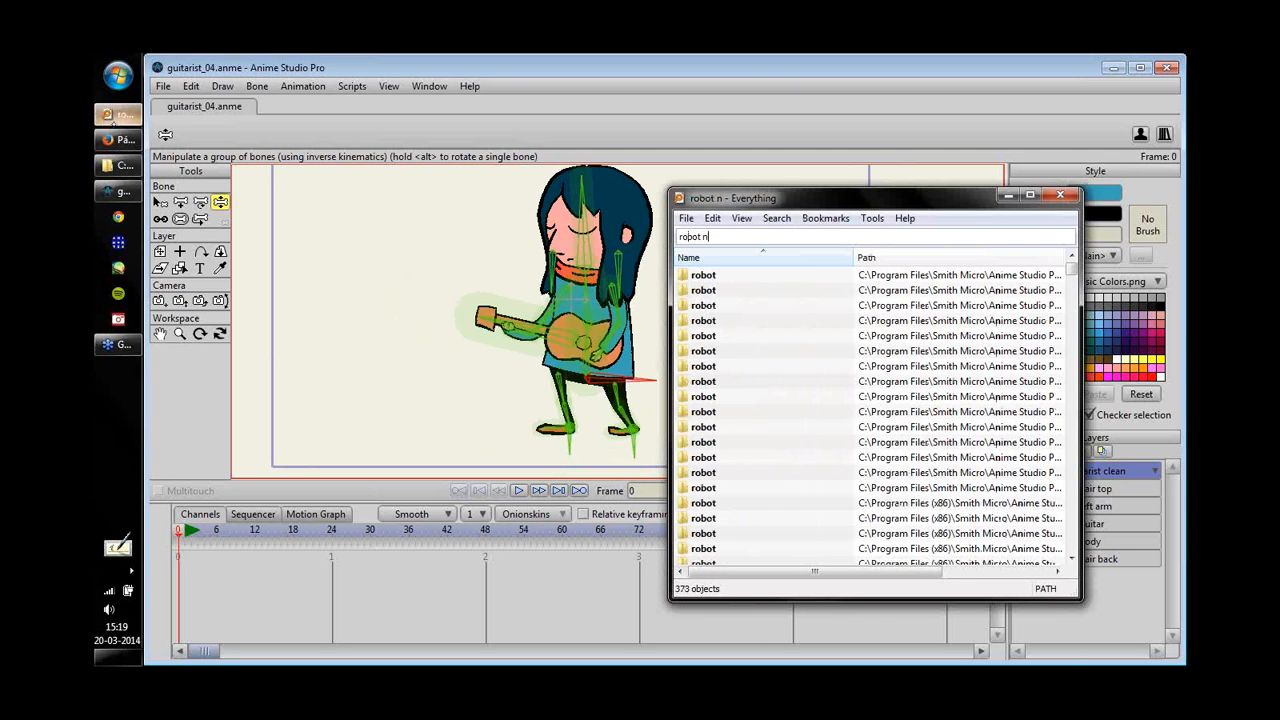
key(BackSpace)
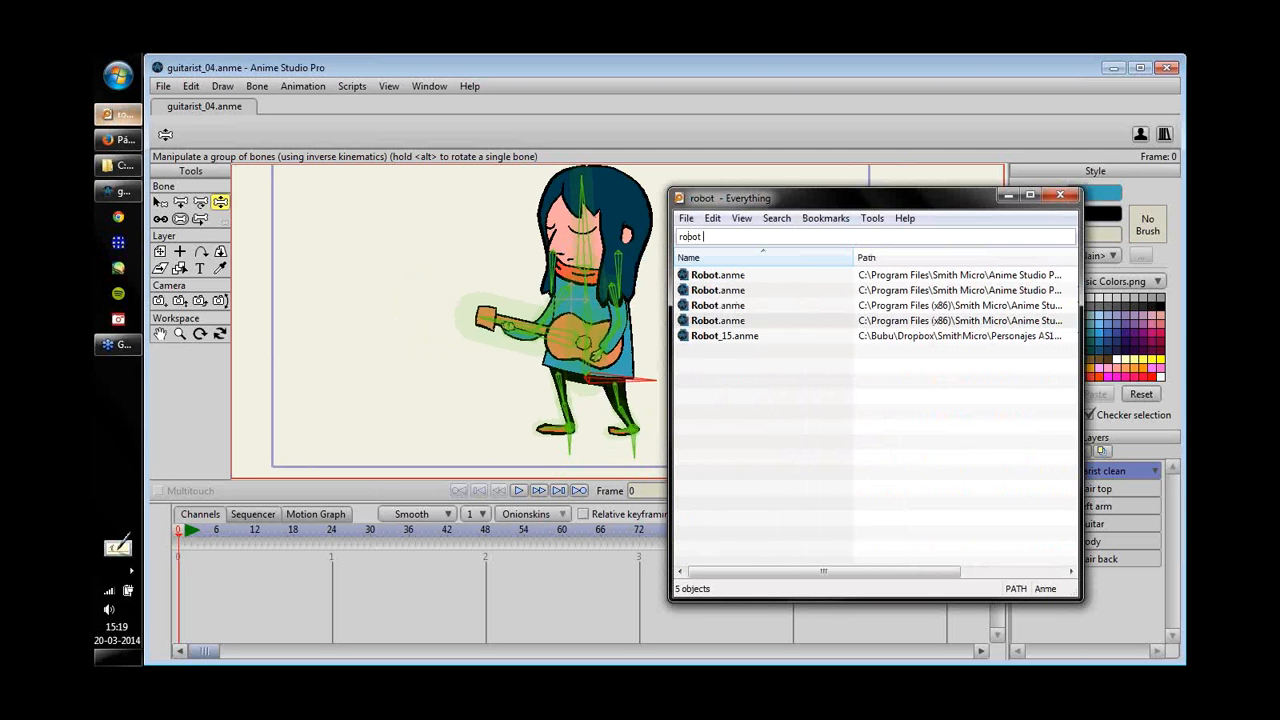
click(714, 322)
double_click(714, 321)
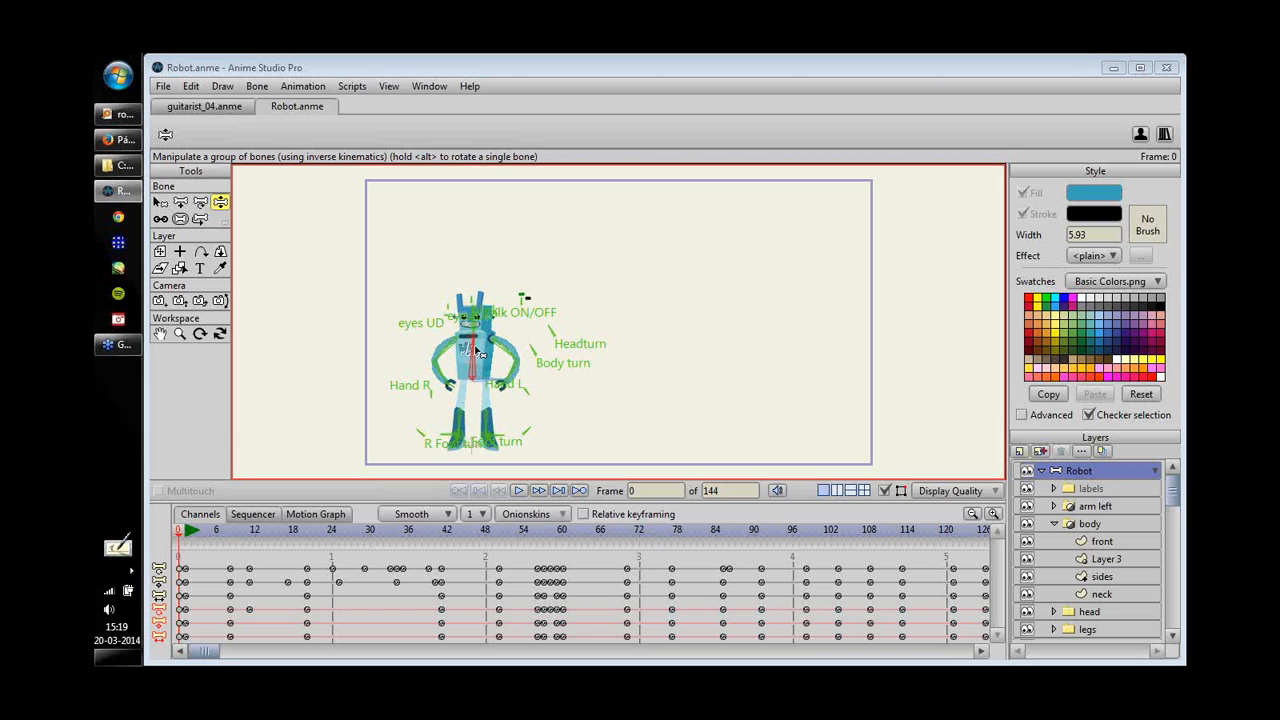
- At frame 4, move the robot's left and right foot target bones to show how they drive the legs
drag(620, 318, 588, 362)
click(591, 378)
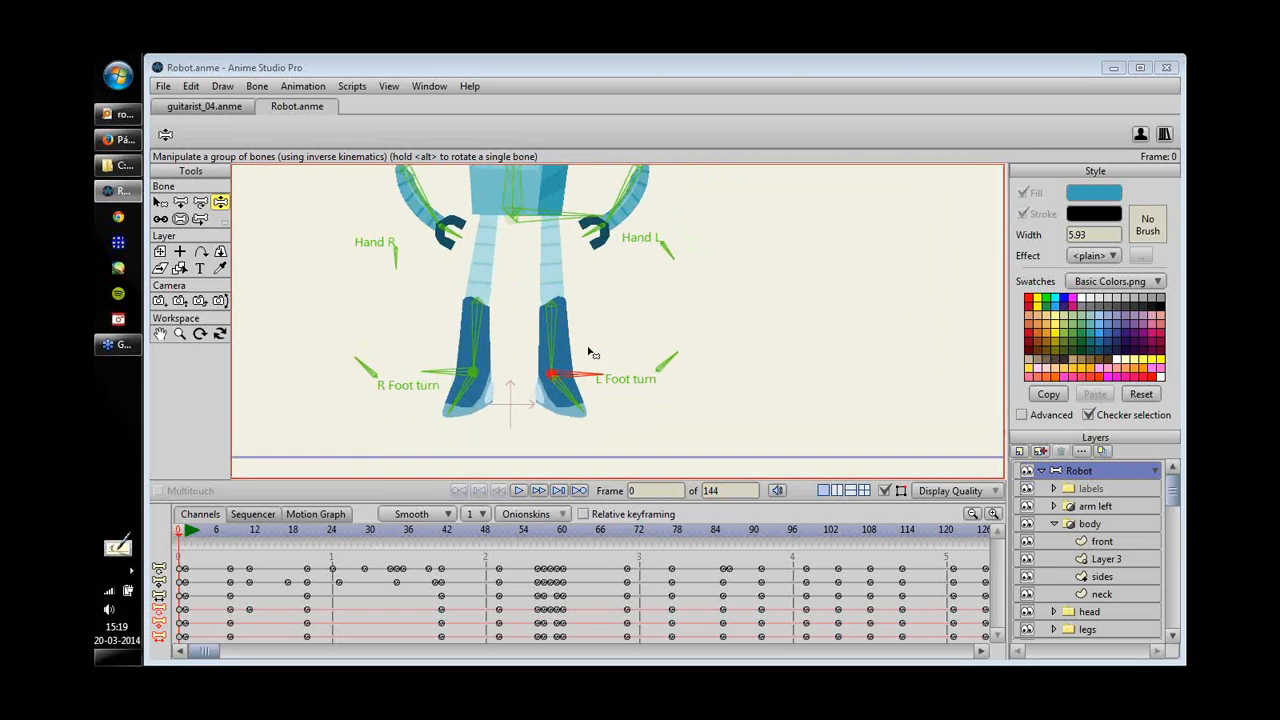
drag(191, 531, 204, 531)
drag(609, 371, 598, 343)
drag(475, 370, 432, 400)
scroll(709, 257, down, 2)
mouse_move(615, 357)
mouse_down()
mouse_move(607, 344)
mouse_move(600, 371)
mouse_up()
drag(476, 381, 482, 352)
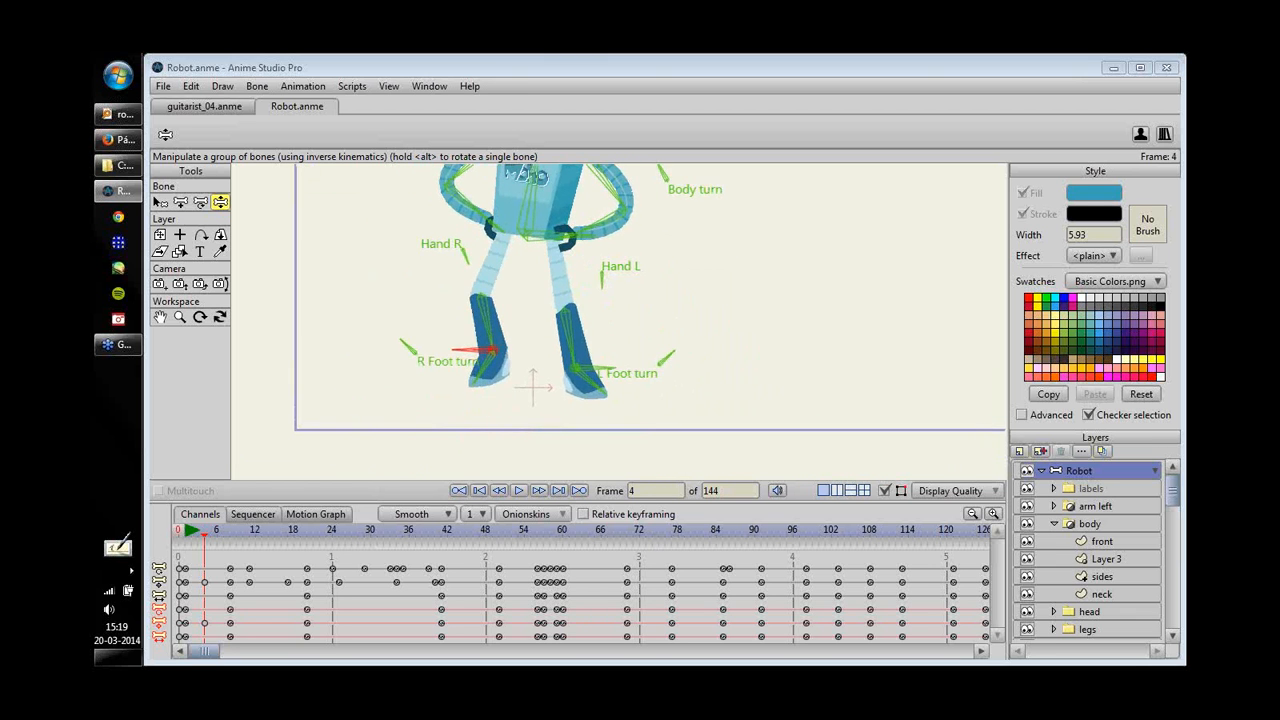
- Undo the robot's foot target moves, and return to frame 0
key(ctrl+z)
key(ctrl+z)
key(ctrl+z)
drag(614, 331, 582, 411)
scroll(663, 286, down, 1)
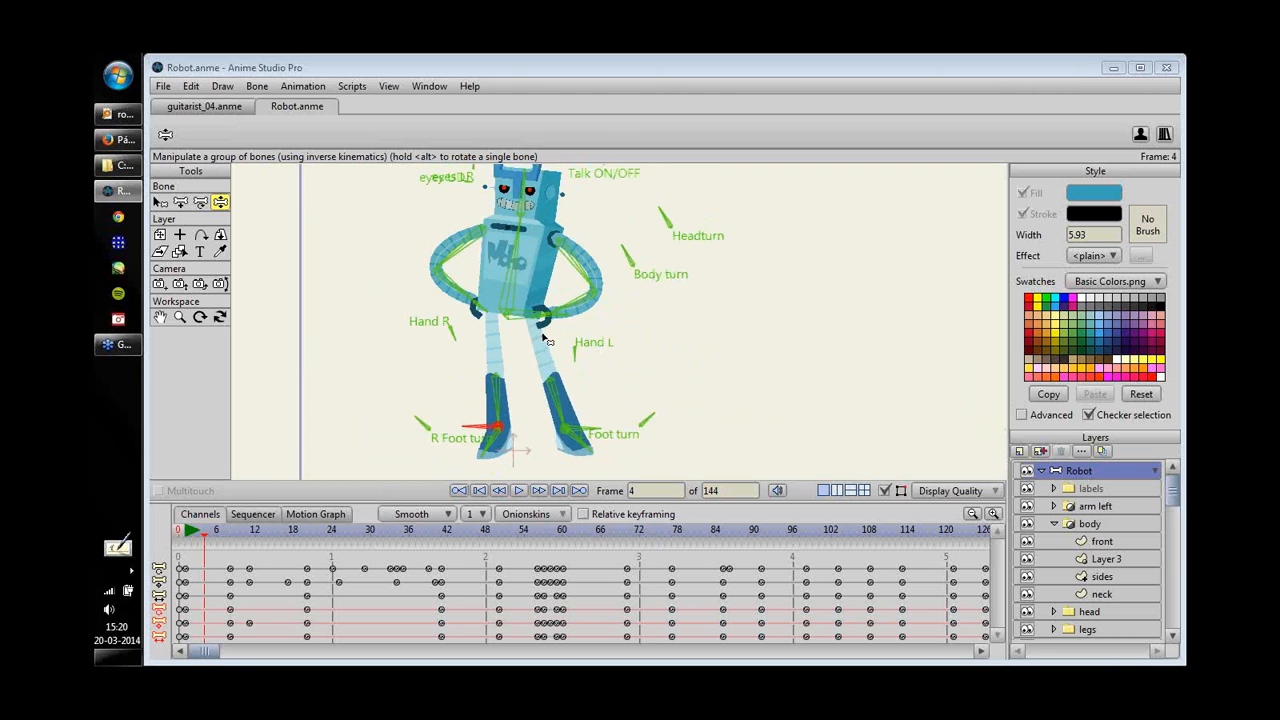
scroll(468, 425, up, 2)
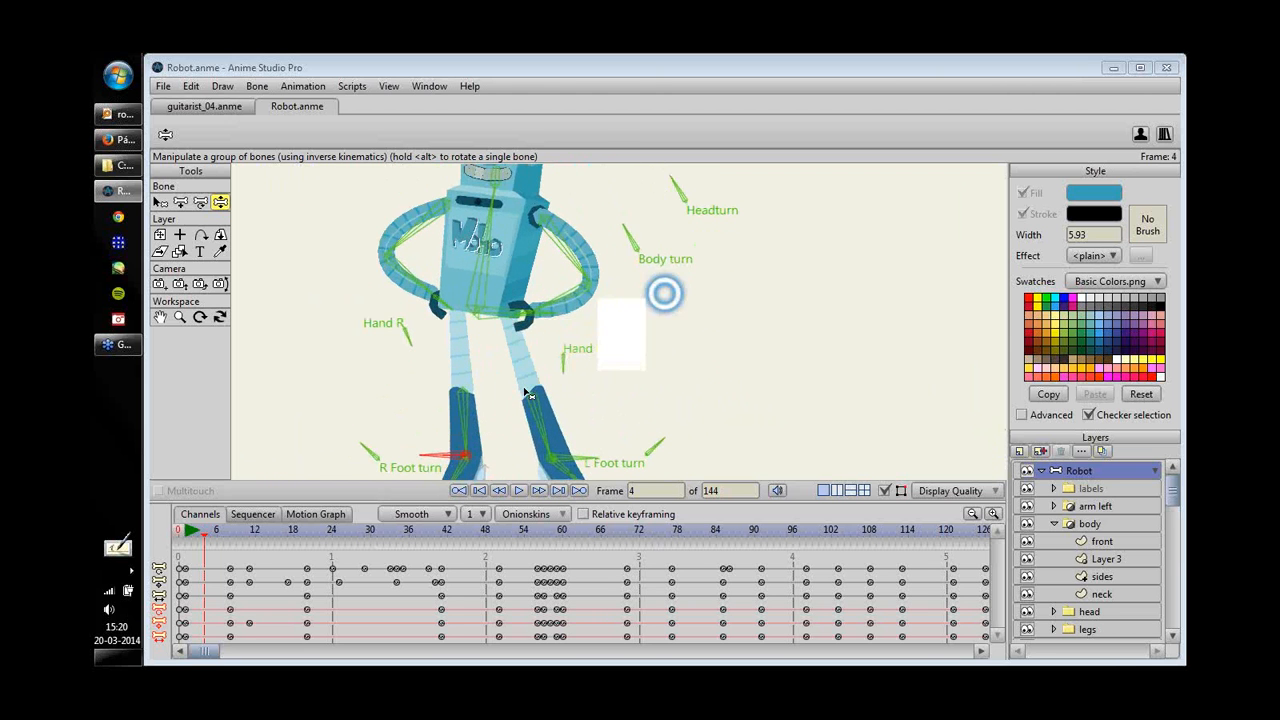
scroll(660, 294, down, 2)
scroll(630, 302, down, 1)
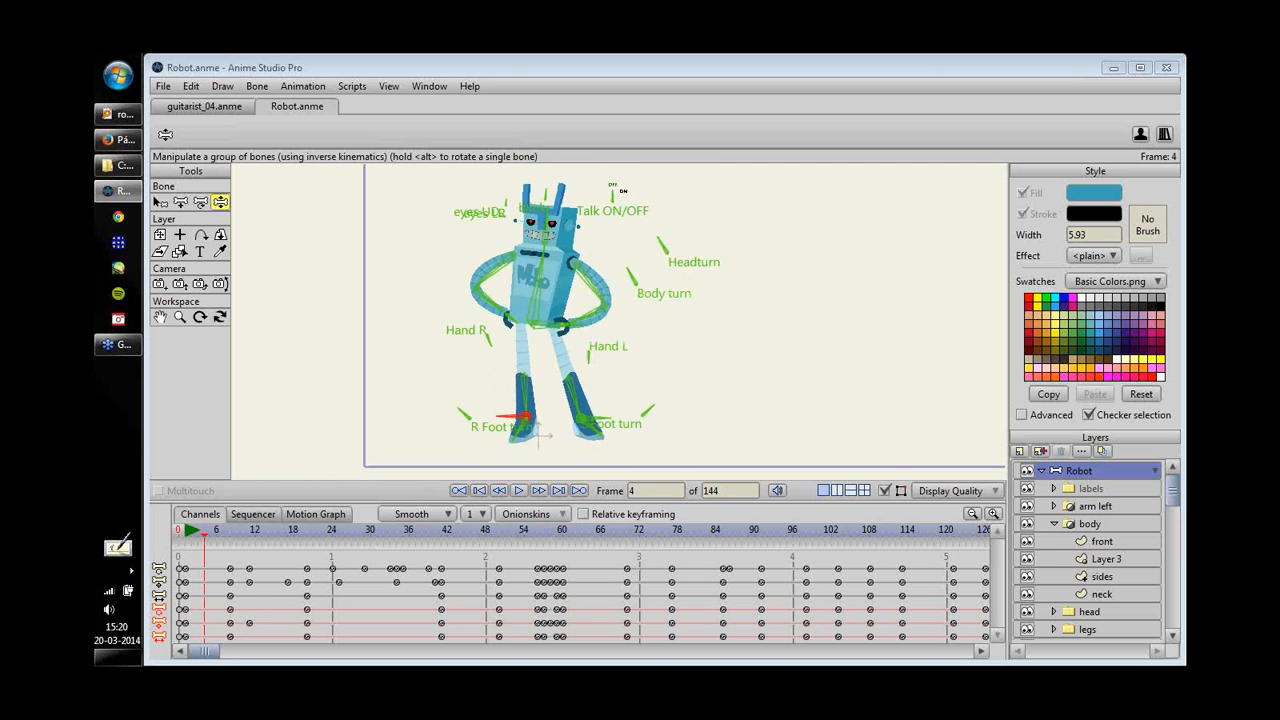
key(Left)
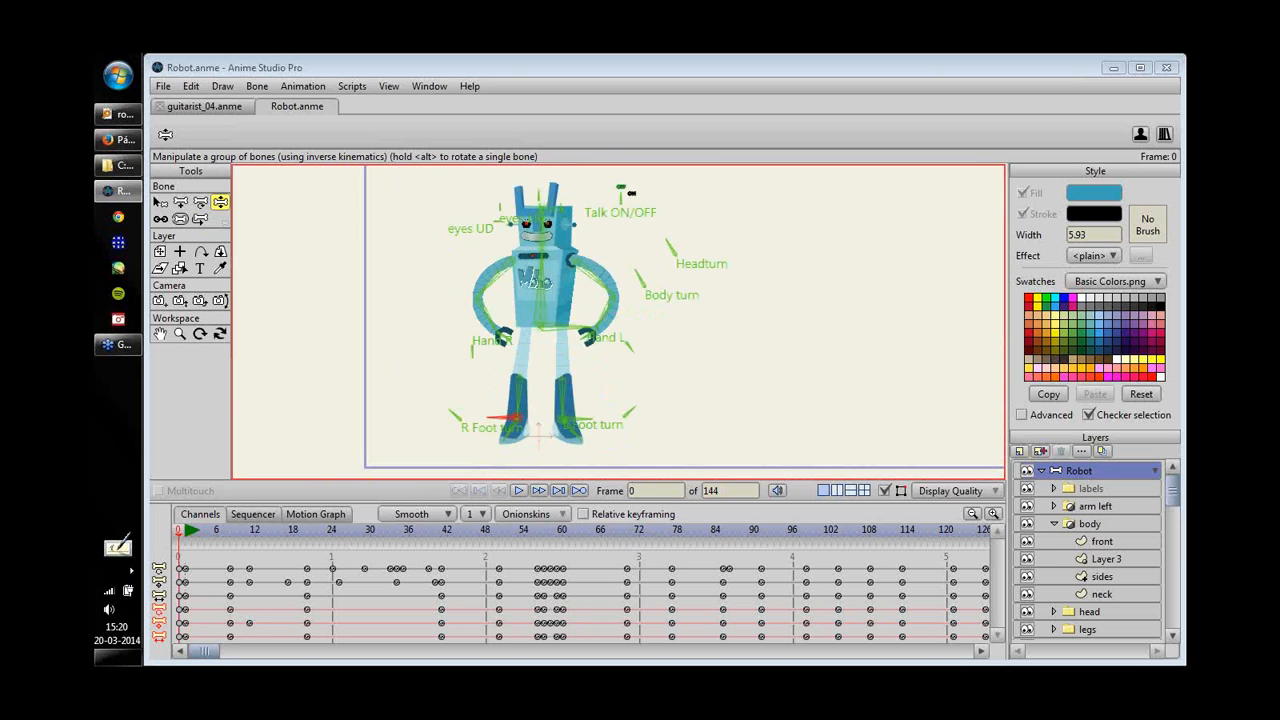
- Switch to Everything, search for plant, and open Carnivorous_Plant.anme from the results
click(204, 106)
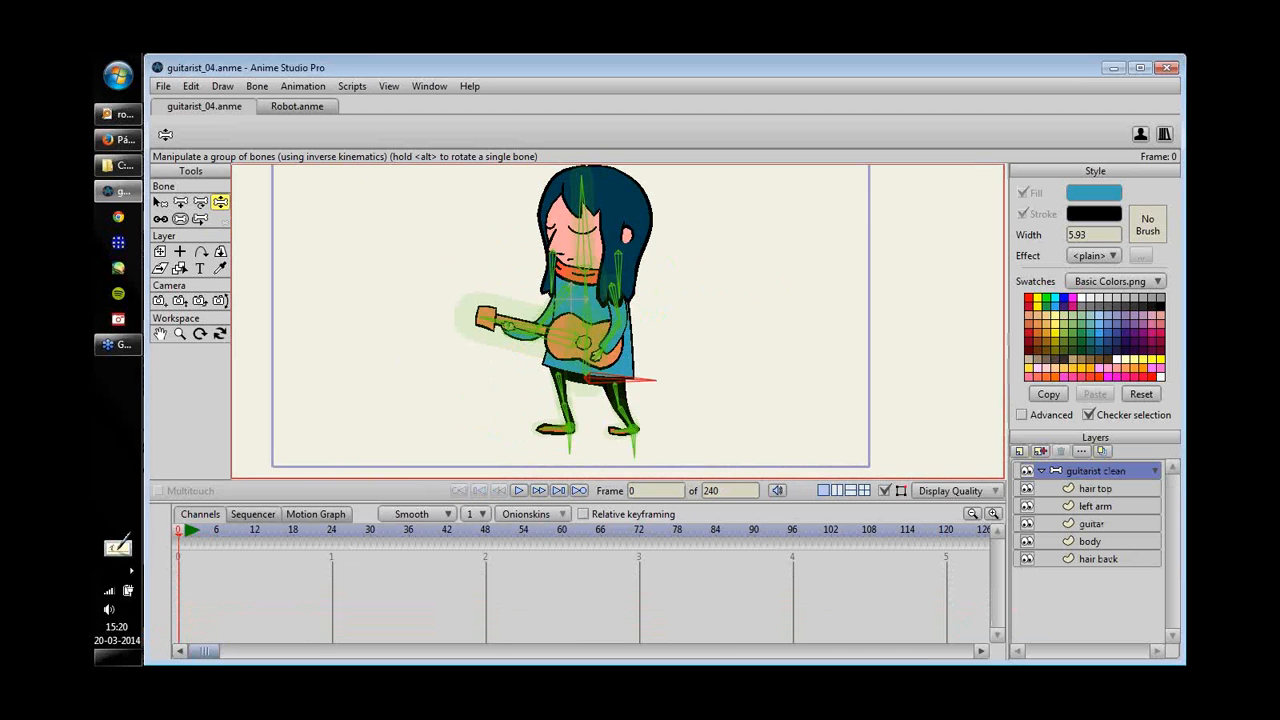
click(295, 105)
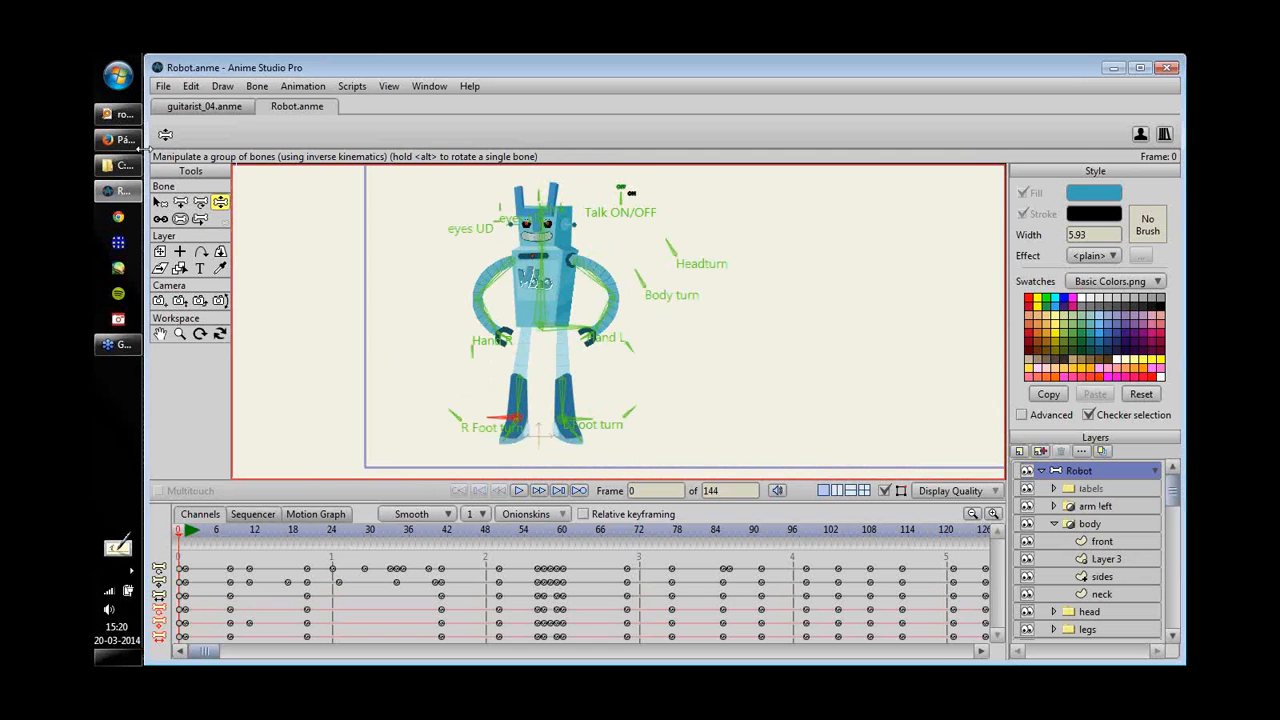
click(118, 113)
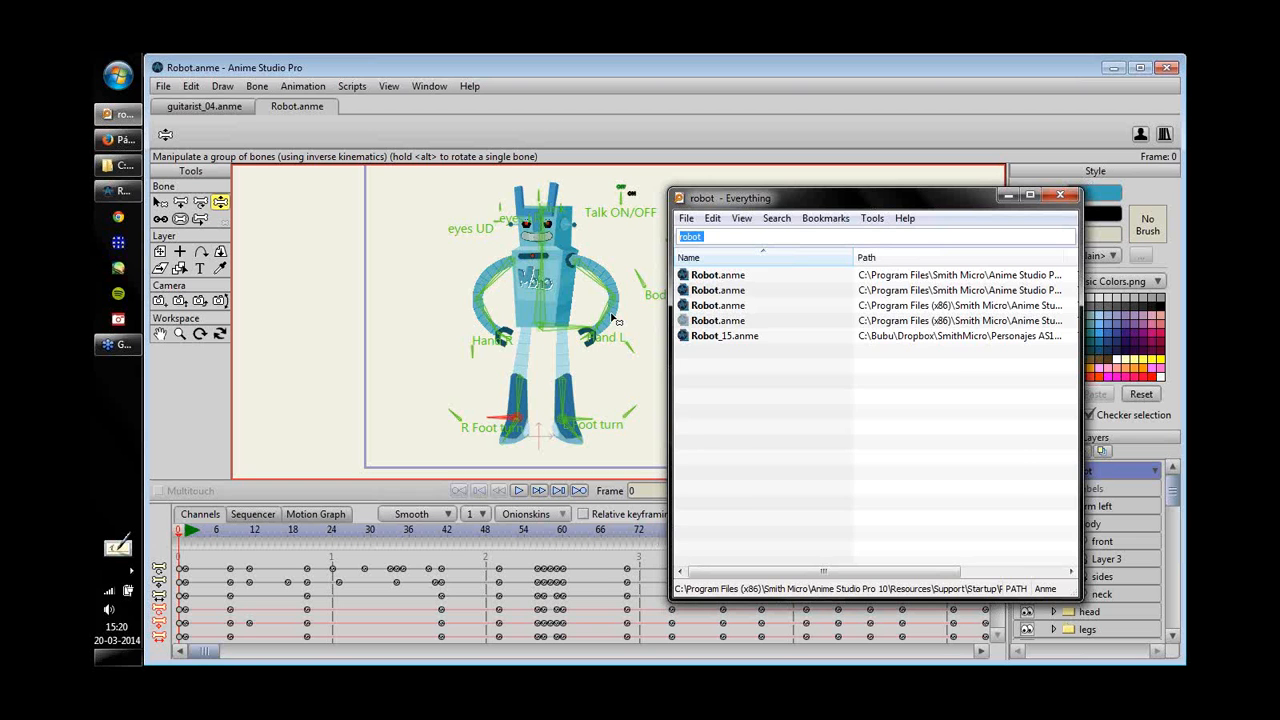
text(plant)
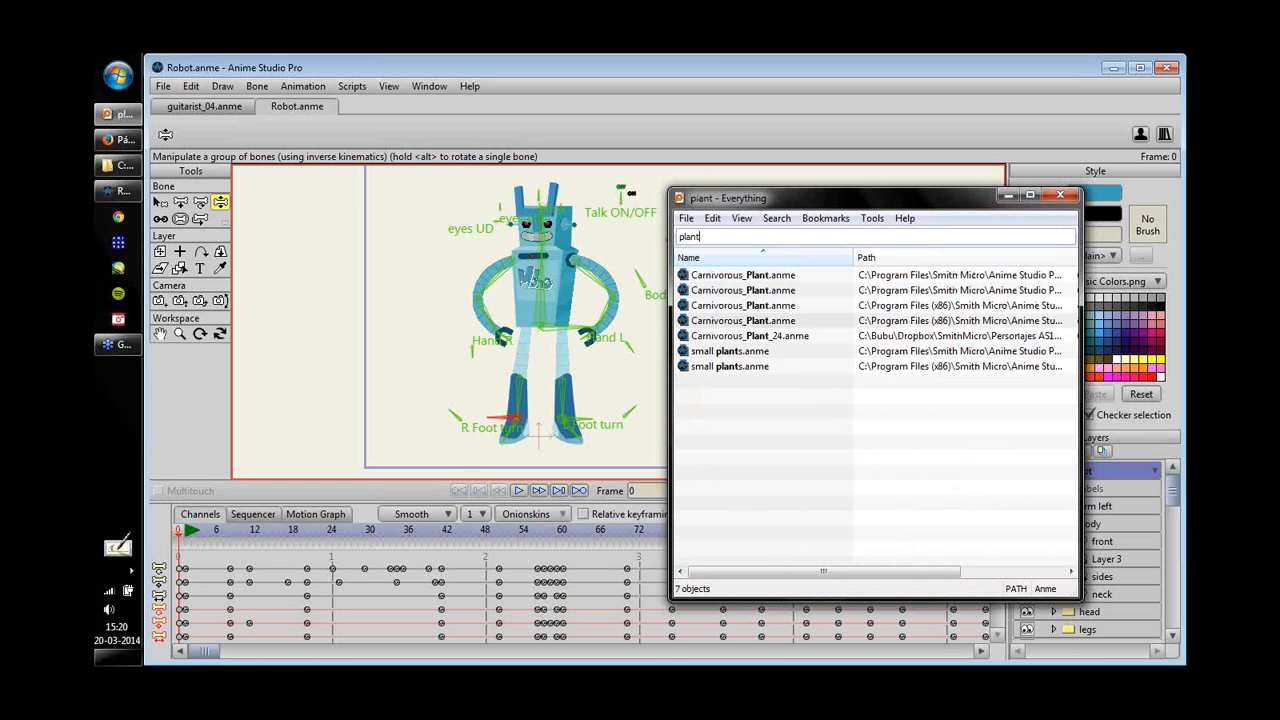
click(766, 319)
double_click(770, 316)
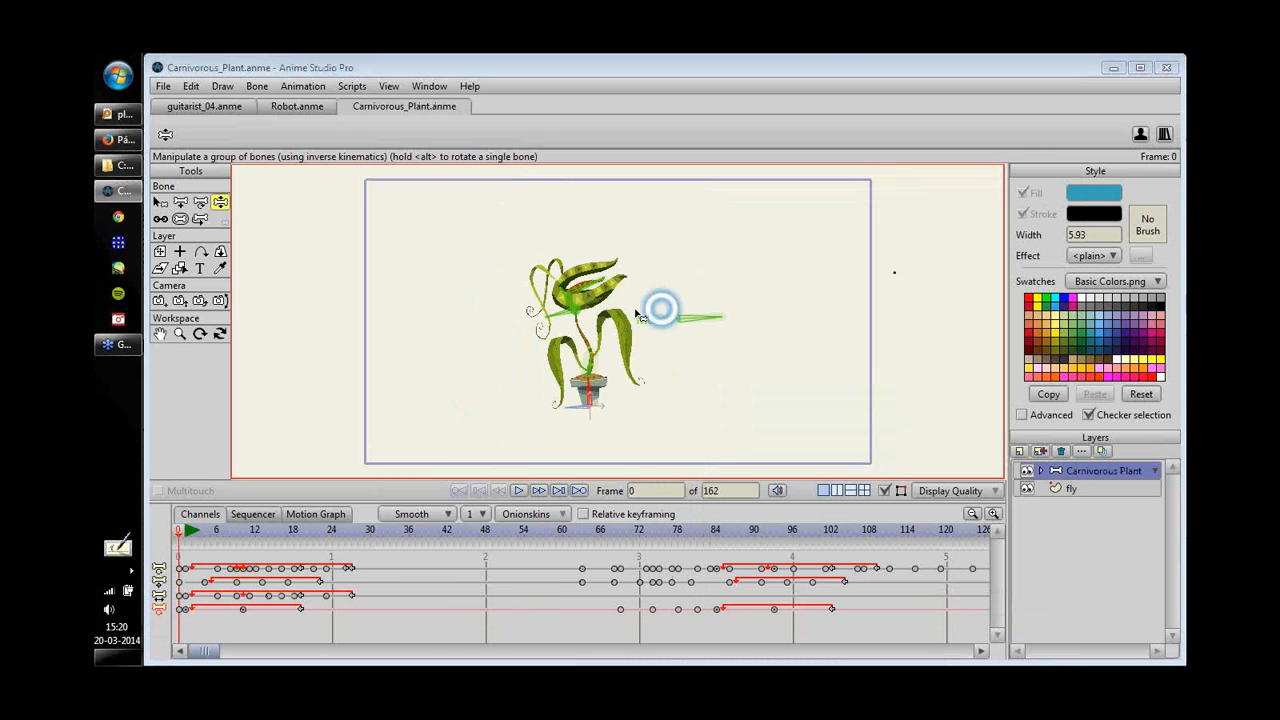
- Play back the carnivorous plant's animation, checking the display quality settings during playback
scroll(857, 257, up, 5)
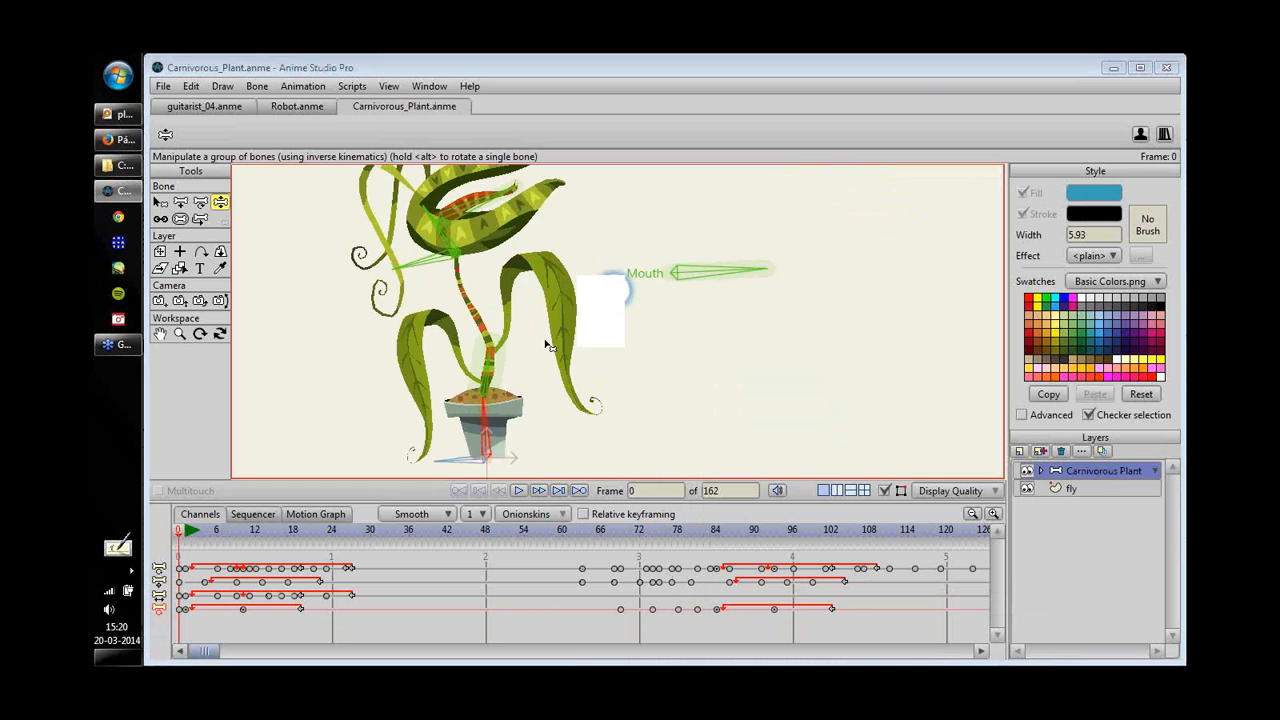
scroll(591, 357, down, 3)
key(space)
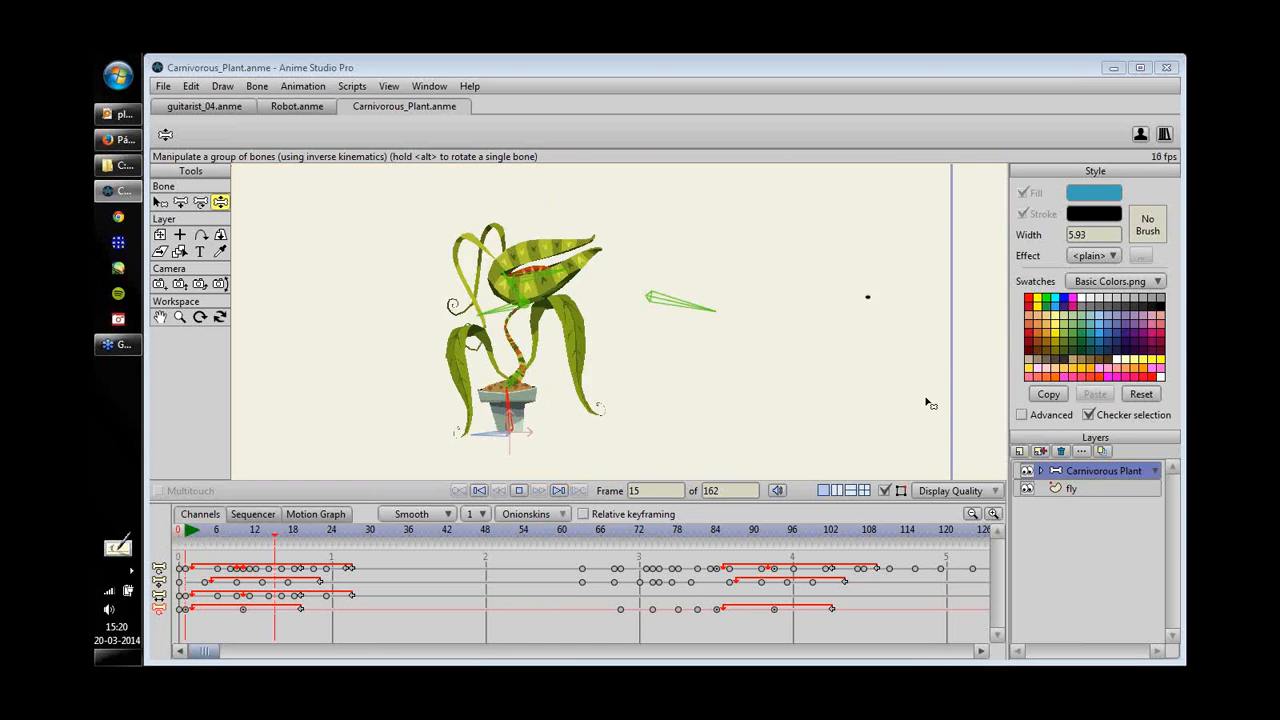
click(959, 491)
click(521, 601)
key(space)
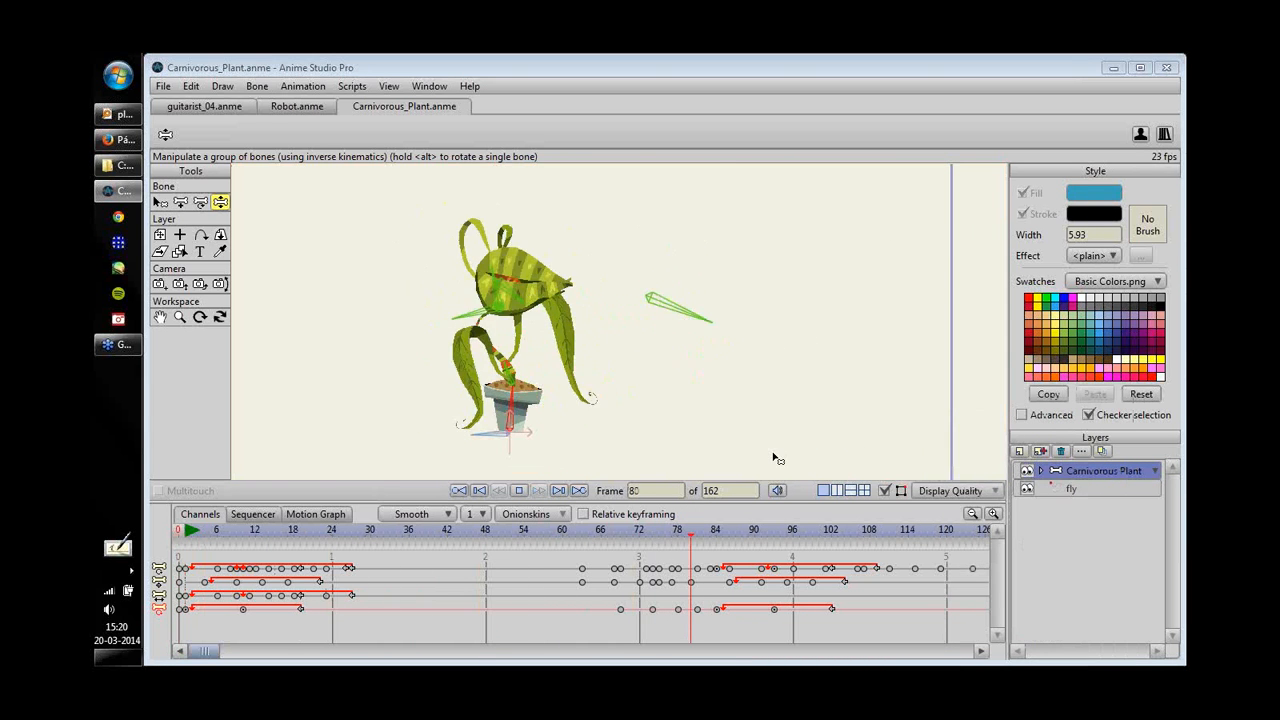
key(space)
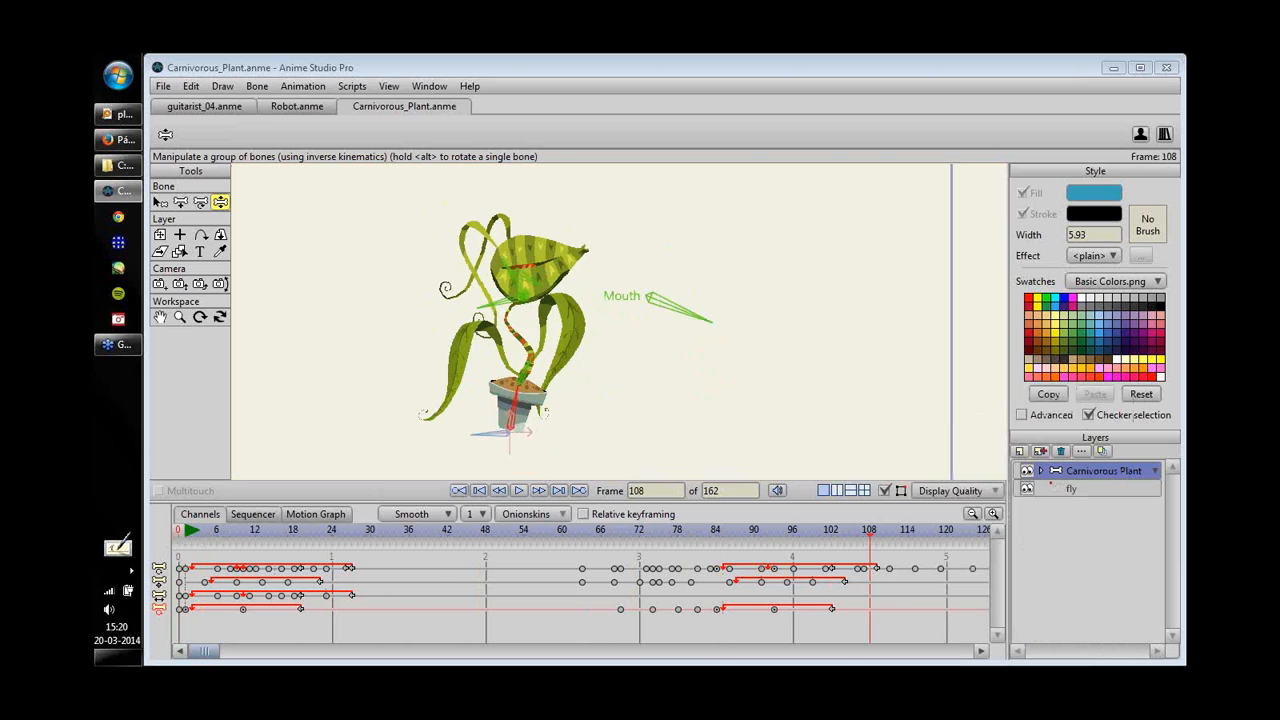
- At frame 41, move the target bone at the base of the plant's head to bend and stretch the stem
drag(185, 530, 441, 530)
scroll(597, 383, up, 4)
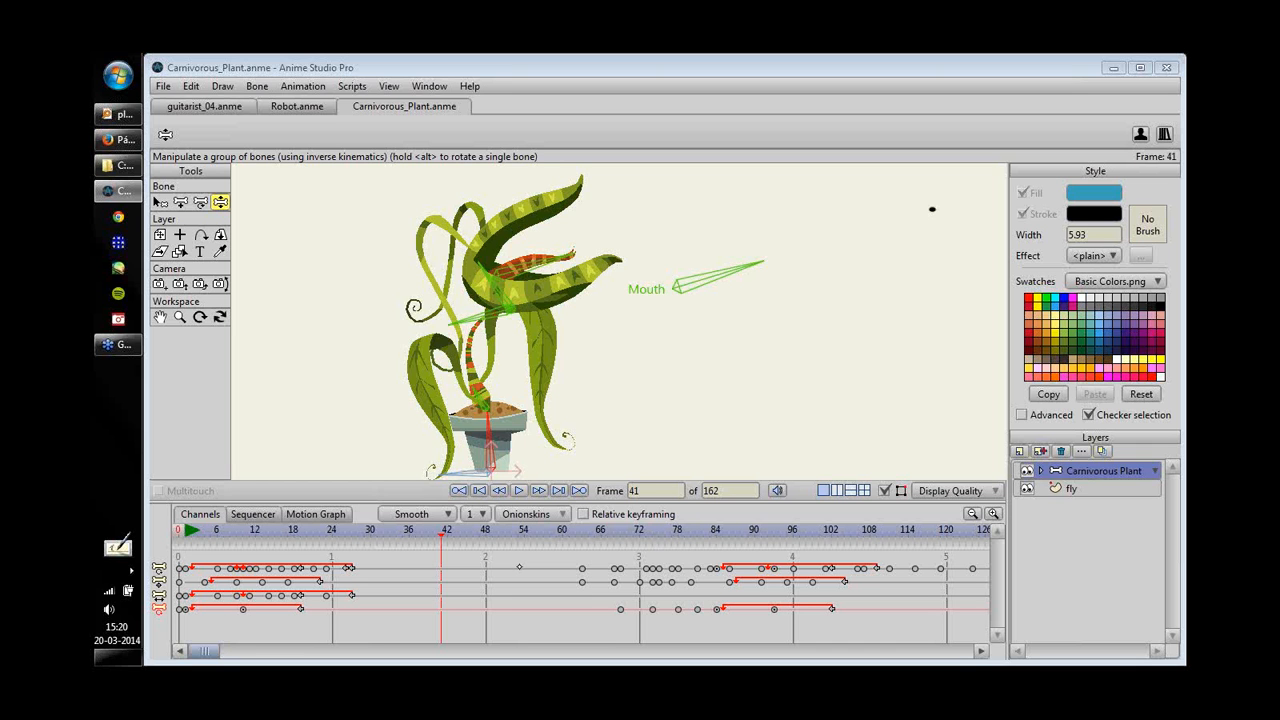
drag(555, 407, 560, 387)
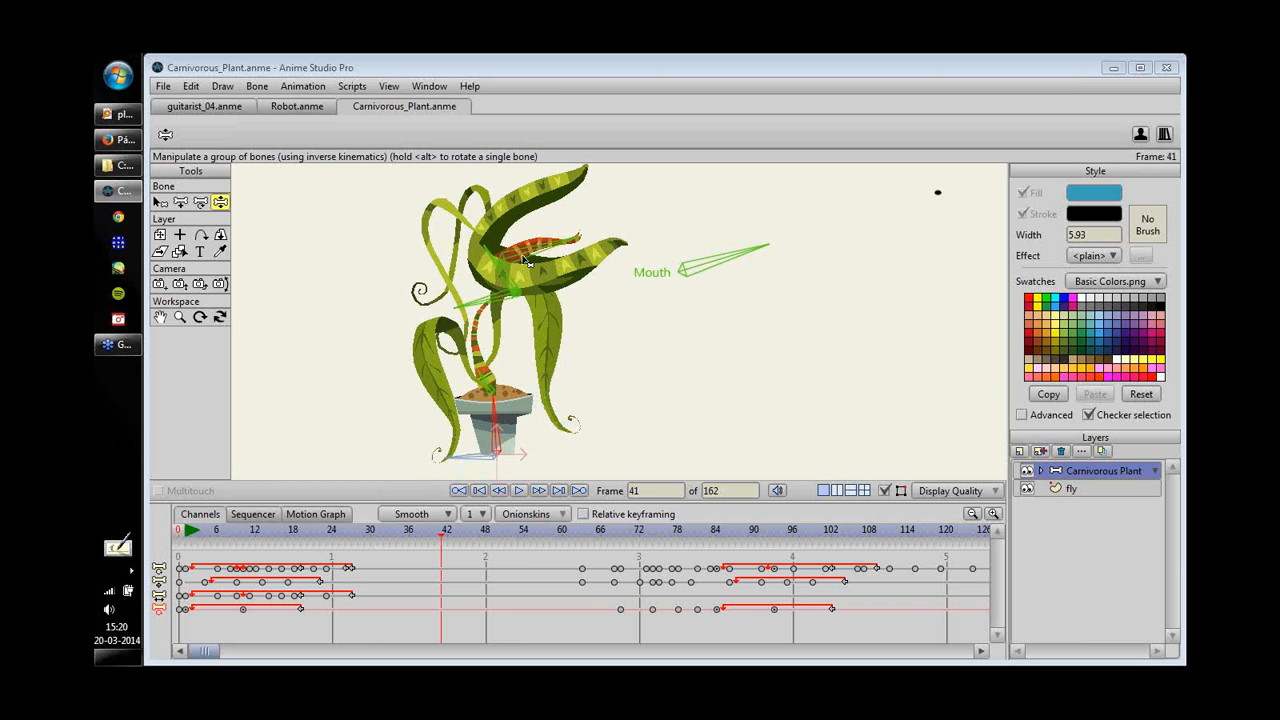
drag(571, 291, 561, 300)
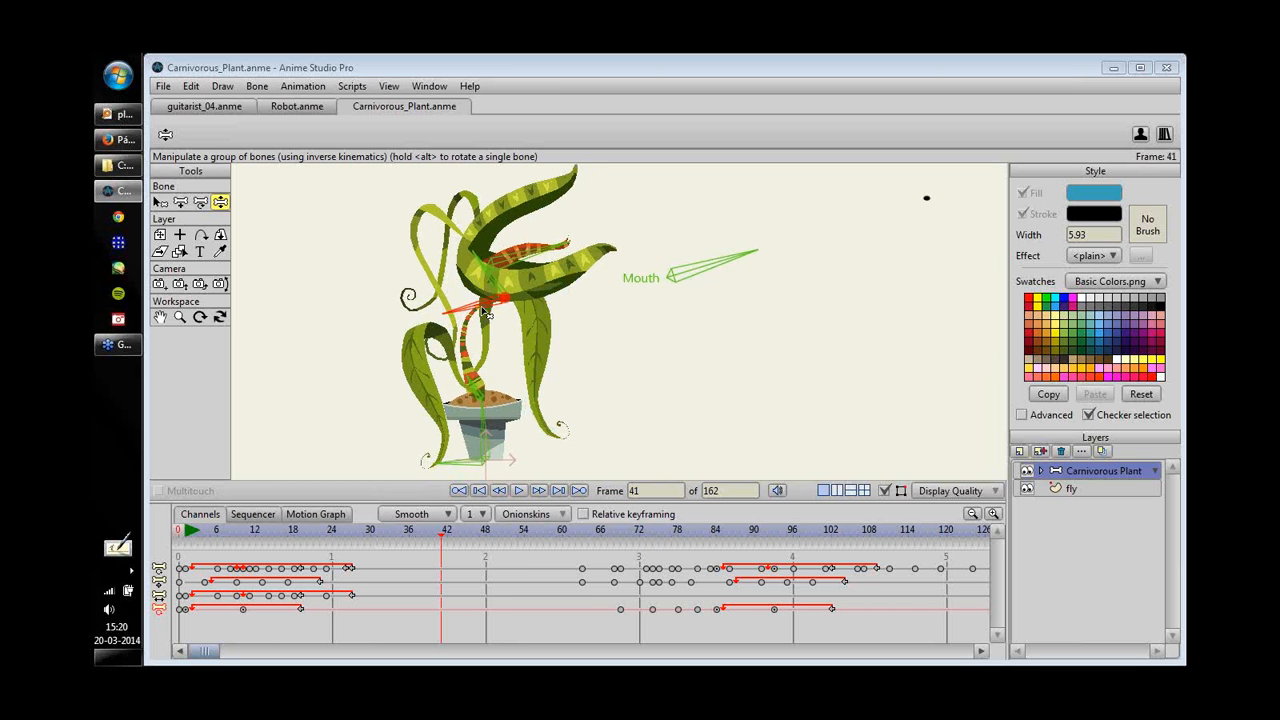
drag(486, 313, 480, 303)
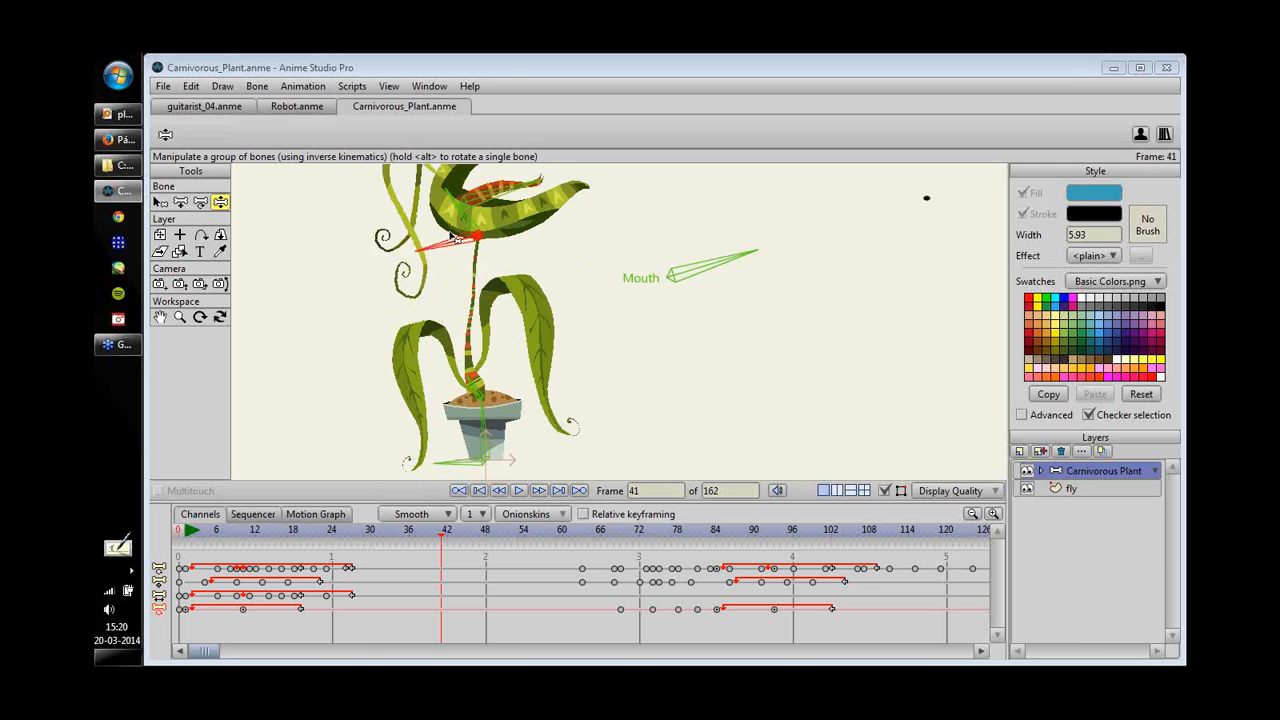
drag(424, 237, 467, 318)
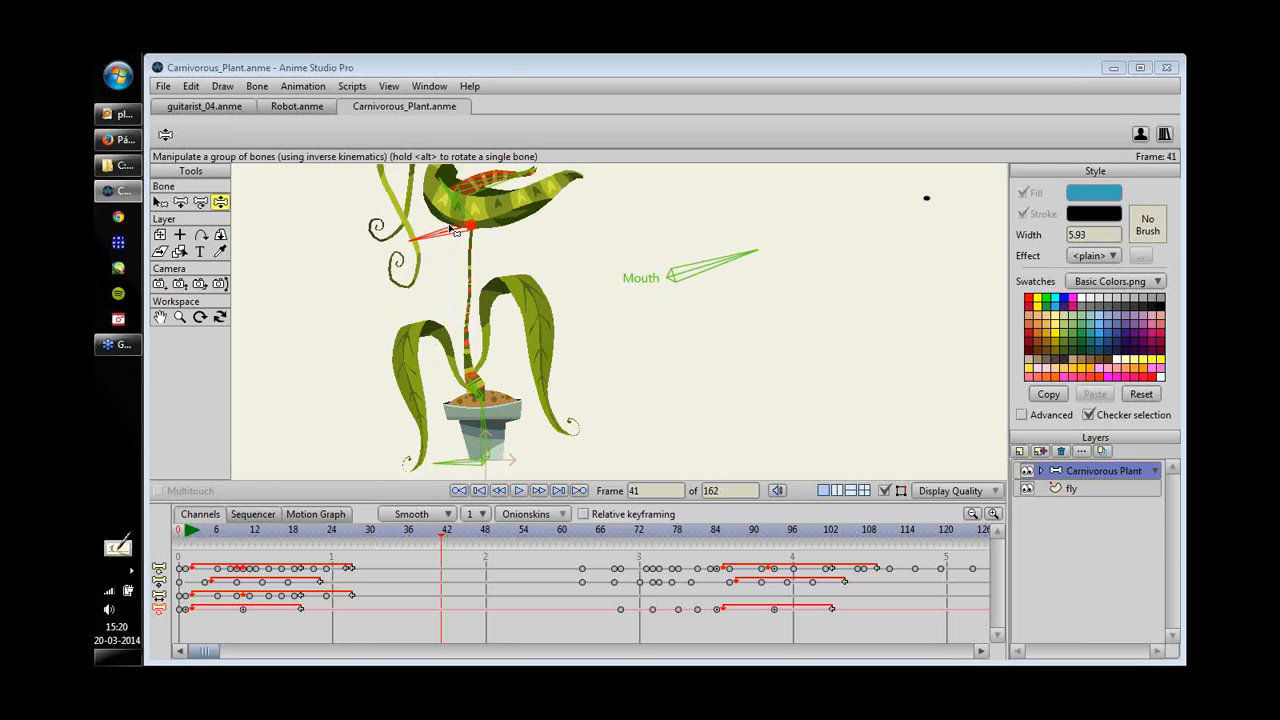
drag(455, 230, 460, 330)
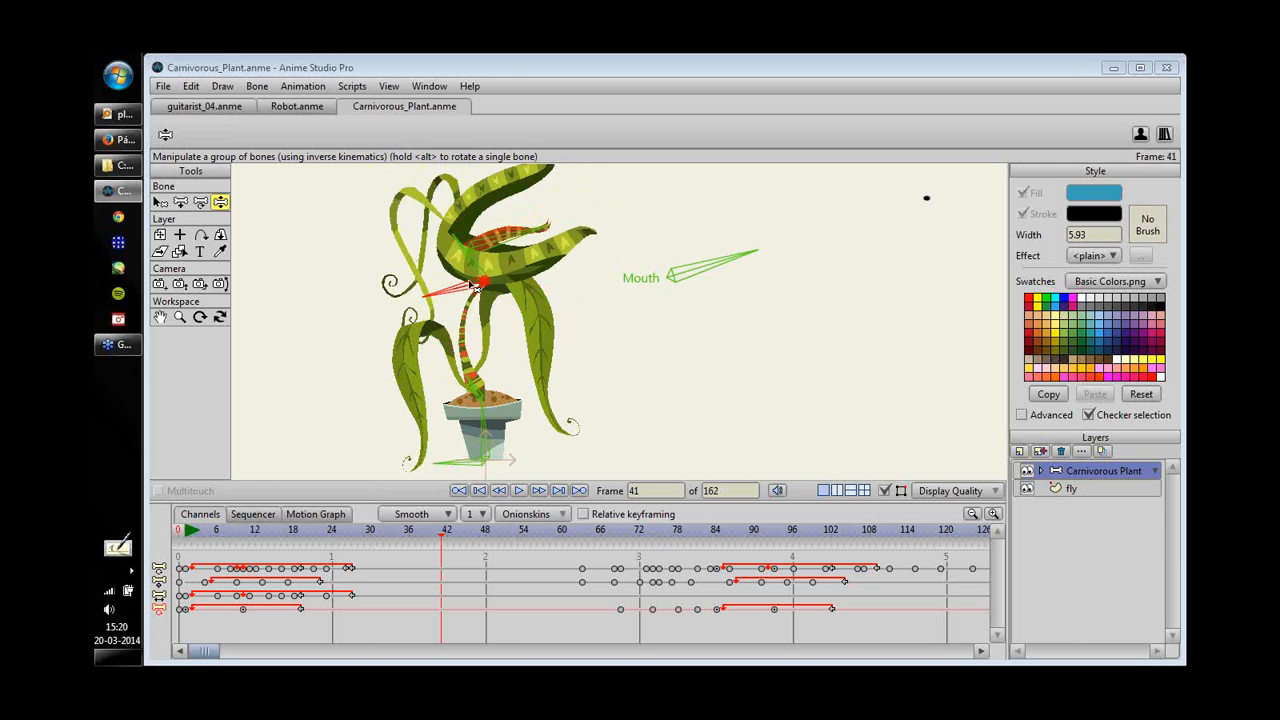
drag(473, 285, 430, 247)
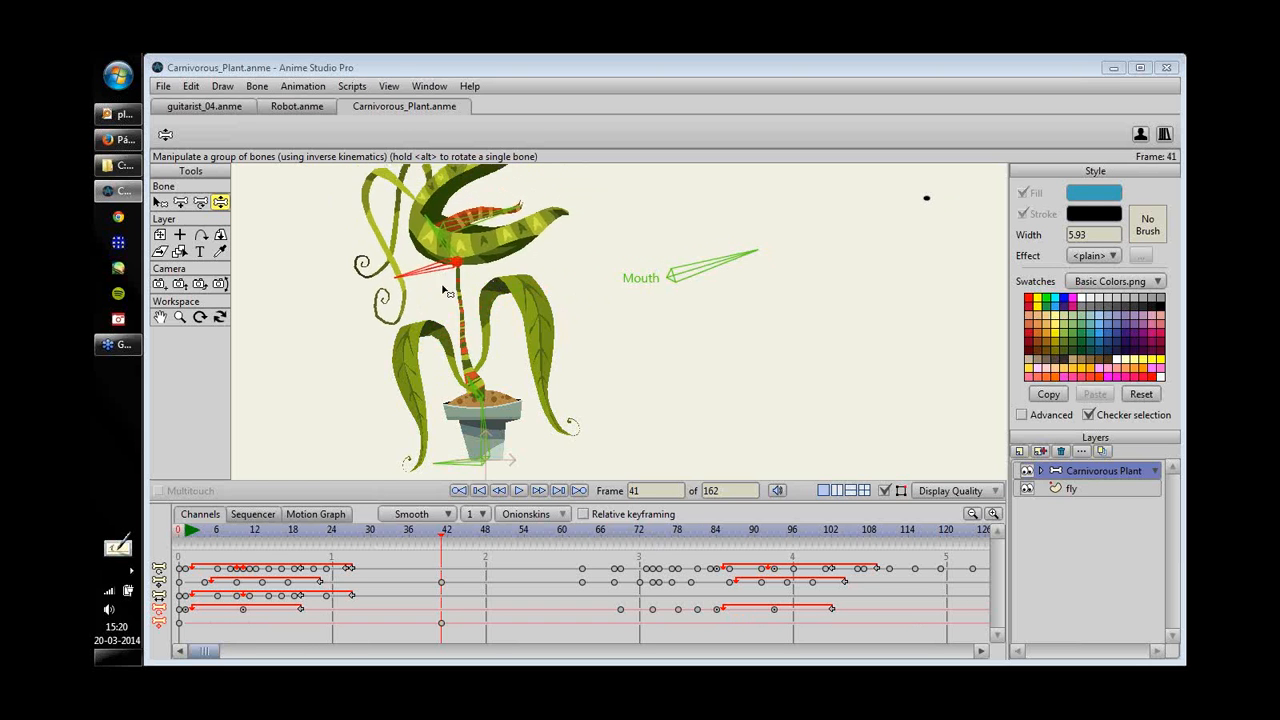
mouse_move(446, 272)
mouse_down()
mouse_move(458, 321)
mouse_move(468, 305)
mouse_move(448, 318)
mouse_move(463, 312)
mouse_move(440, 256)
mouse_up()
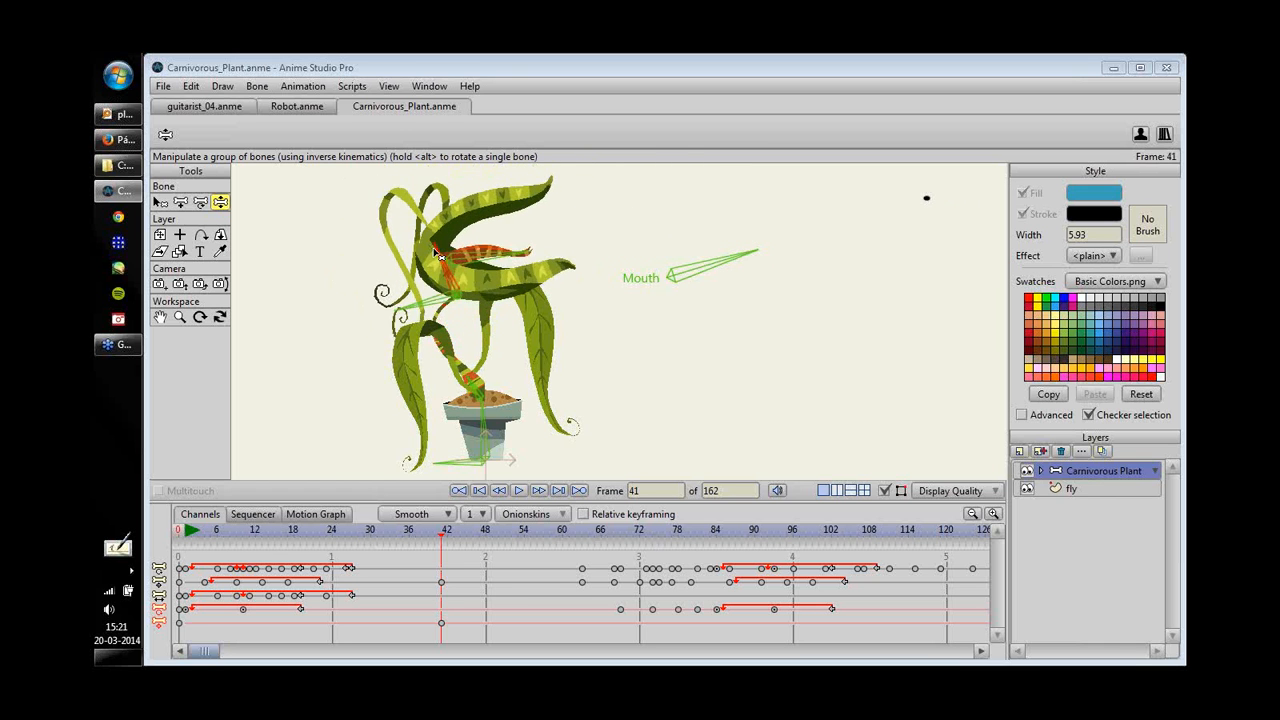
- At frame 41, adjust the pot's bone and reposition the head's target bone again to test the stem
drag(431, 300, 440, 295)
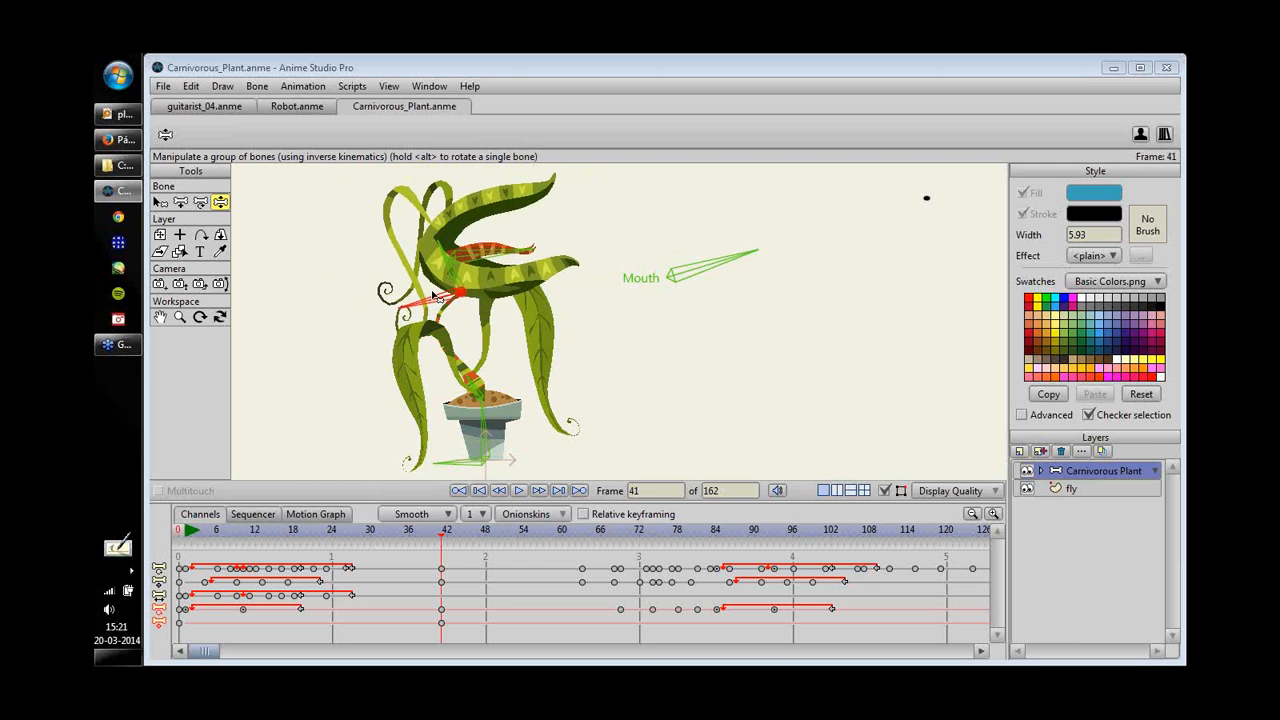
mouse_move(488, 424)
mouse_down()
mouse_move(451, 412)
mouse_move(505, 420)
mouse_move(462, 430)
mouse_move(495, 425)
mouse_move(482, 424)
mouse_up()
drag(435, 290, 437, 313)
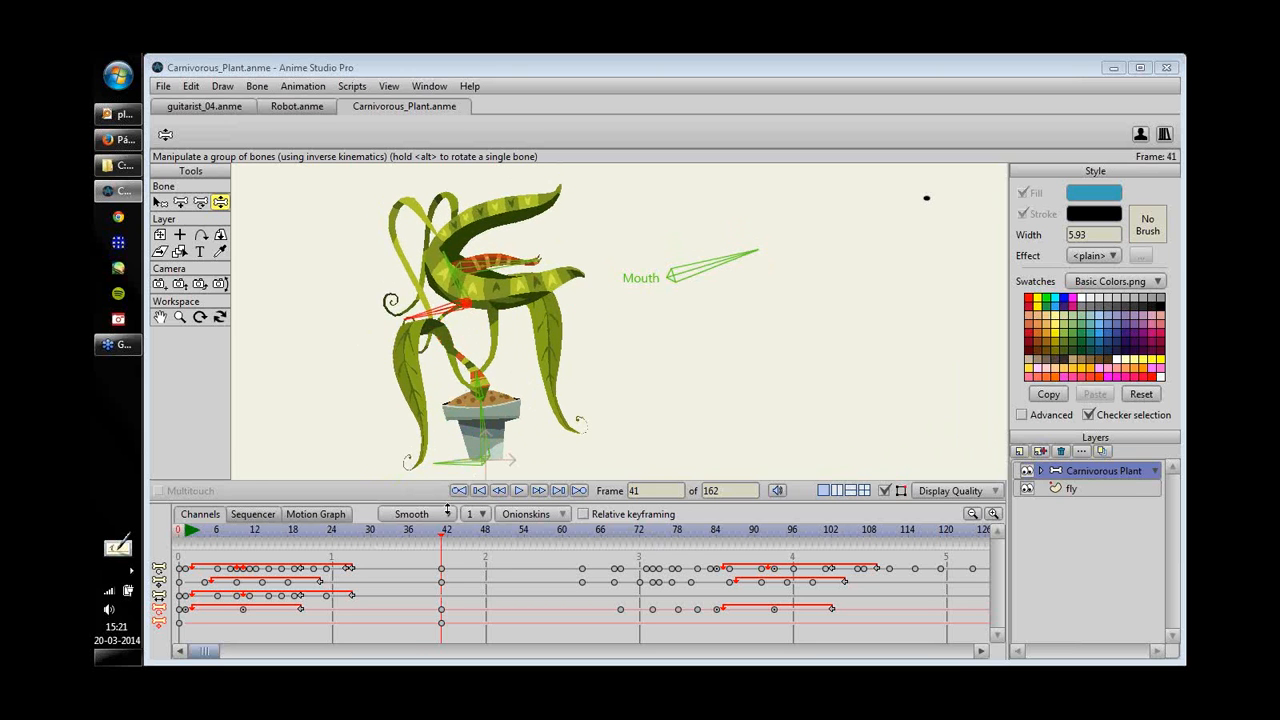
- At frame 45, adjust the plant's pot and head bones and rotate the Mouth bone to change the mouth's opening
mouse_move(441, 529)
mouse_down()
mouse_move(422, 529)
mouse_move(466, 529)
mouse_move(447, 529)
mouse_up()
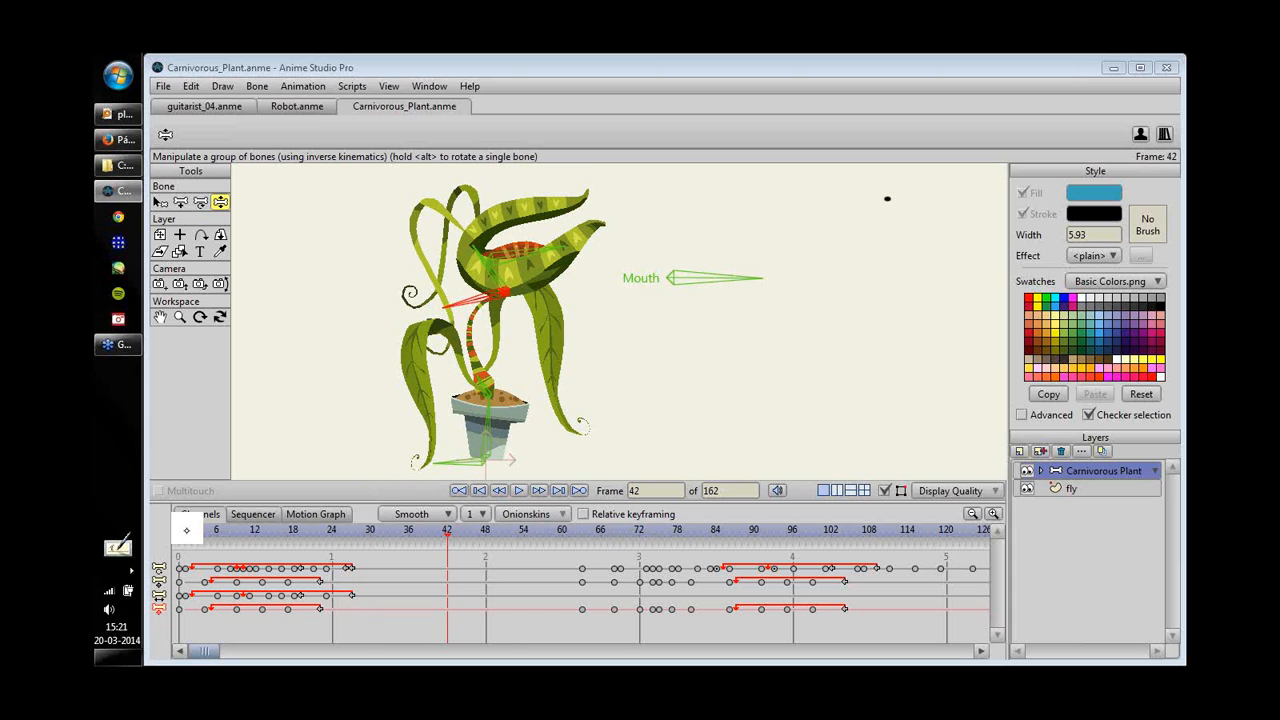
drag(186, 530, 466, 555)
click(478, 422)
mouse_move(478, 422)
mouse_down()
mouse_move(450, 430)
mouse_move(470, 428)
mouse_up()
click(450, 238)
drag(450, 238, 420, 250)
mouse_move(484, 300)
mouse_down()
mouse_move(518, 300)
mouse_move(548, 363)
mouse_move(577, 307)
mouse_move(469, 319)
mouse_move(479, 307)
mouse_up()
drag(729, 336, 720, 285)
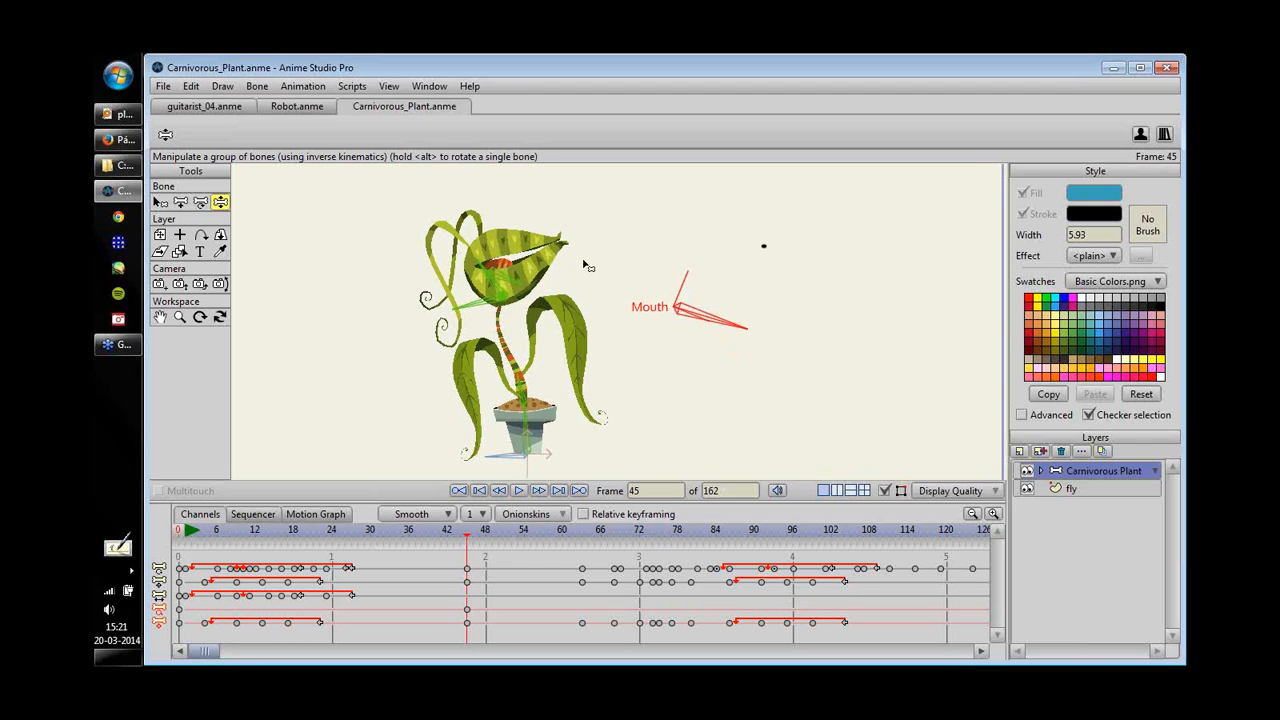
- Show all of the plant's bones, and move the head's target and lower bones to demonstrate how the stem follows
click(257, 87)
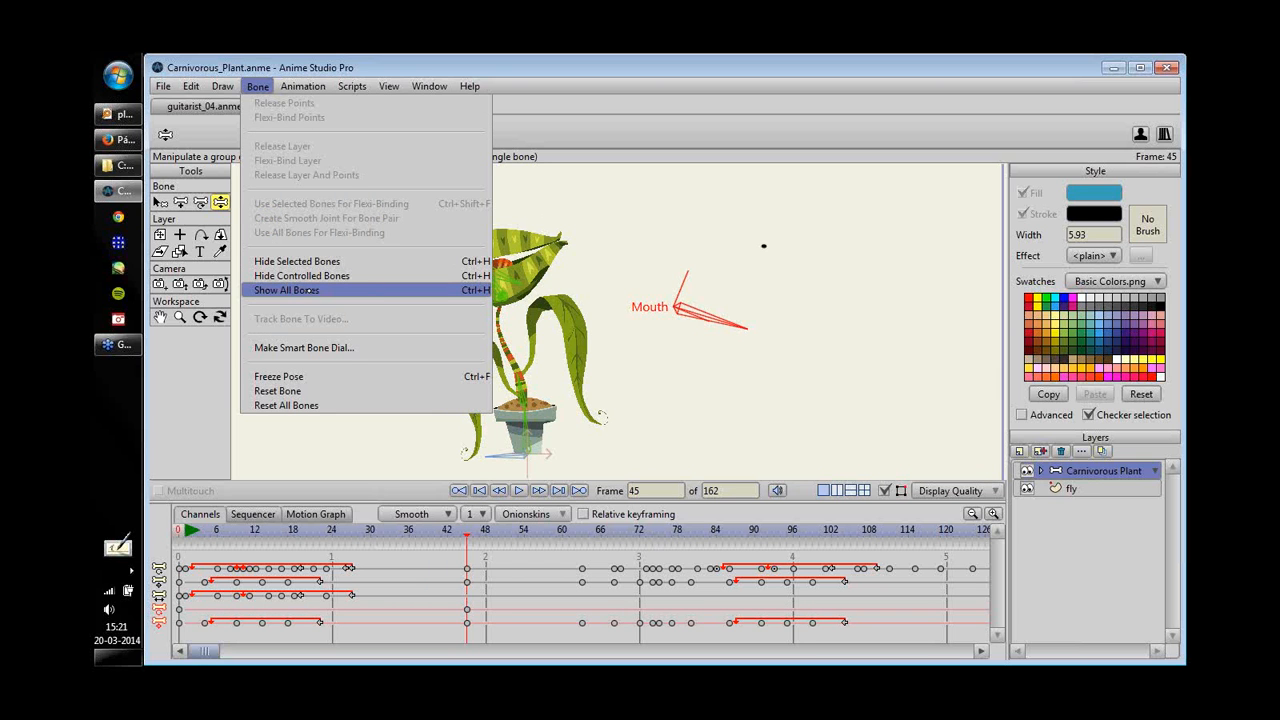
click(287, 290)
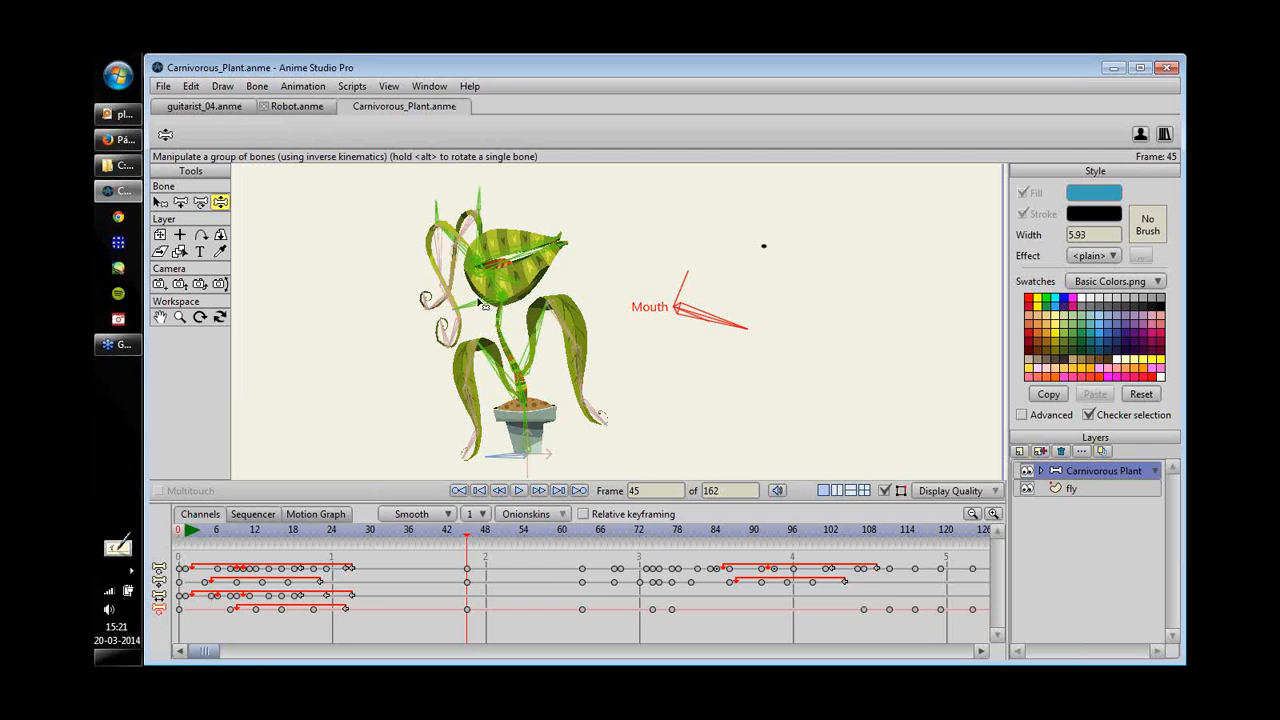
mouse_move(479, 303)
mouse_down()
mouse_move(491, 324)
mouse_move(485, 288)
mouse_up()
mouse_move(518, 386)
mouse_down()
mouse_move(545, 393)
mouse_move(517, 385)
mouse_move(530, 382)
mouse_up()
mouse_move(483, 290)
mouse_down()
mouse_move(502, 319)
mouse_move(487, 300)
mouse_move(497, 339)
mouse_move(463, 270)
mouse_move(474, 300)
mouse_up()
drag(538, 436, 532, 353)
drag(466, 303, 497, 299)
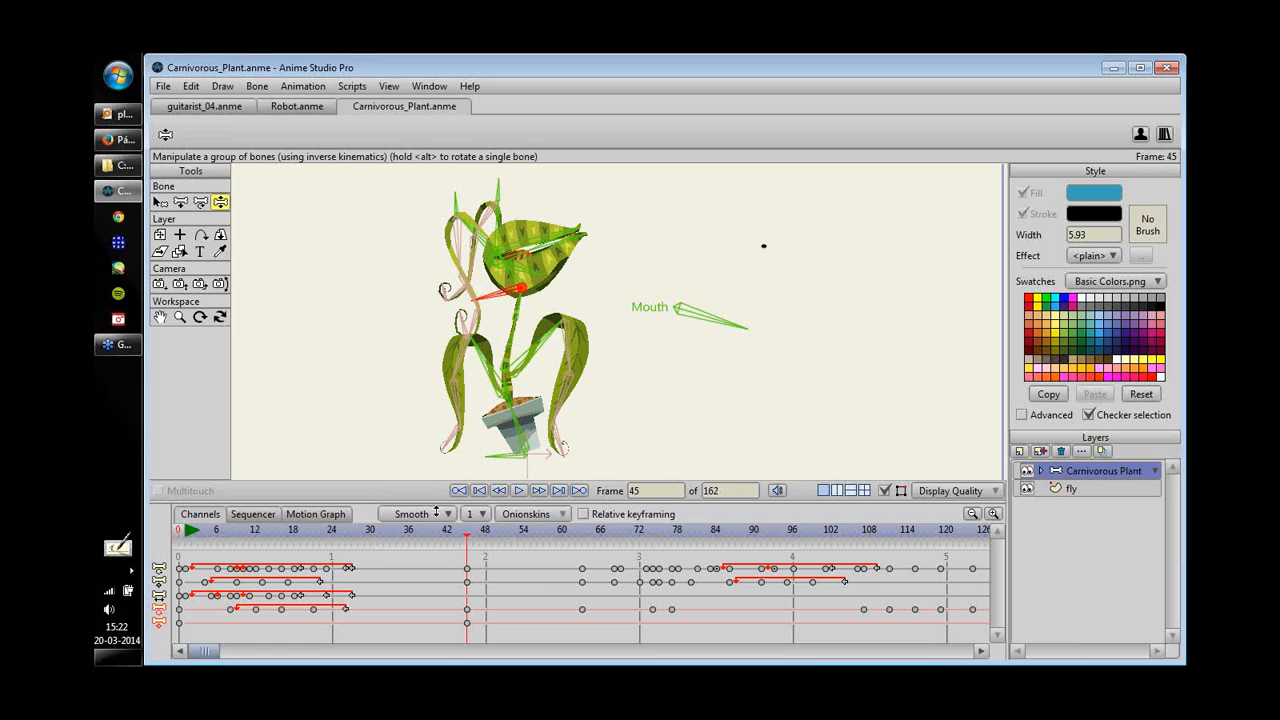
- Delete the keyframes at frame 45, and undo the latest changes to the plant's pose
drag(457, 618, 456, 624)
key(Delete)
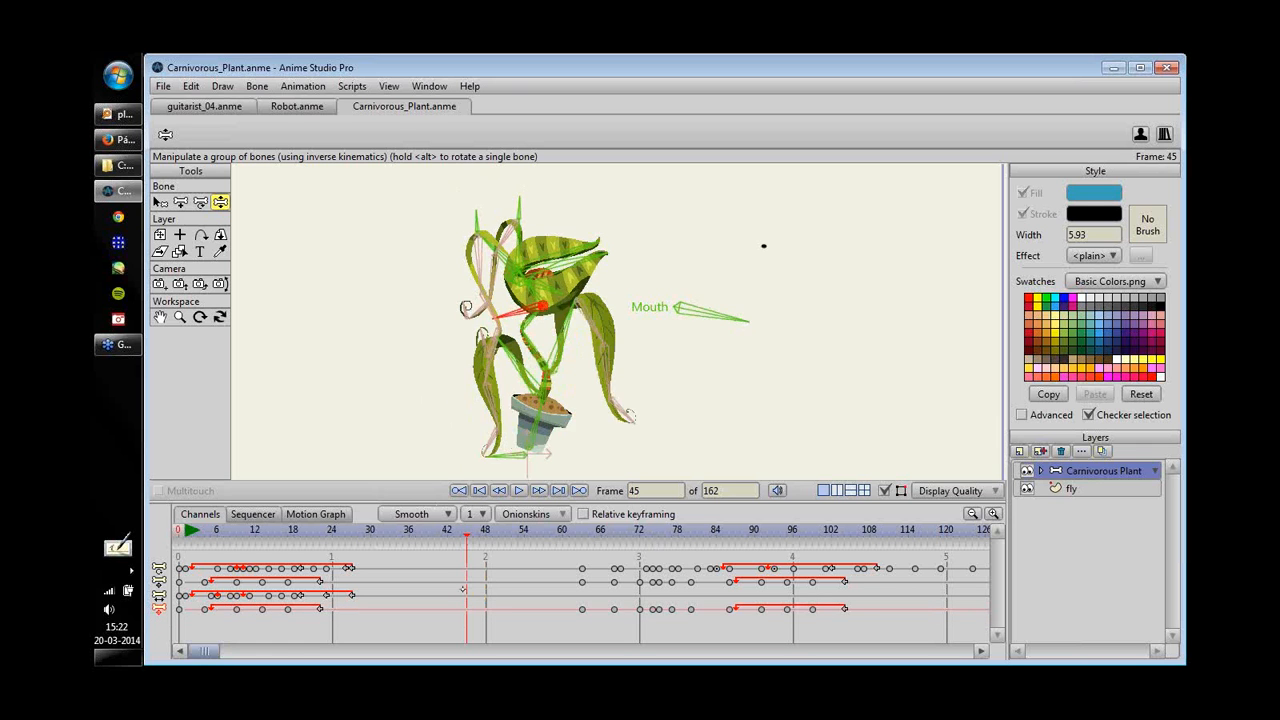
key(ctrl+z)
key(ctrl+z)
key(ctrl+z)
key(ctrl+z)
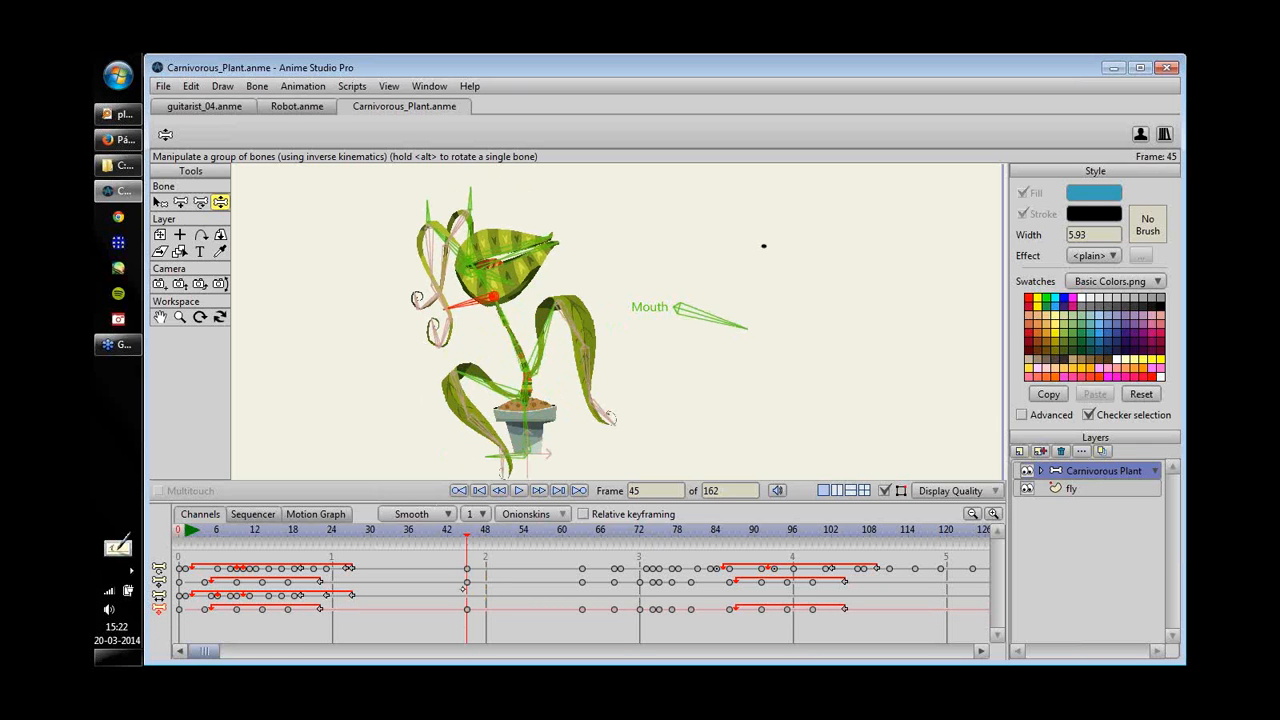
key(ctrl+z)
key(ctrl+z)
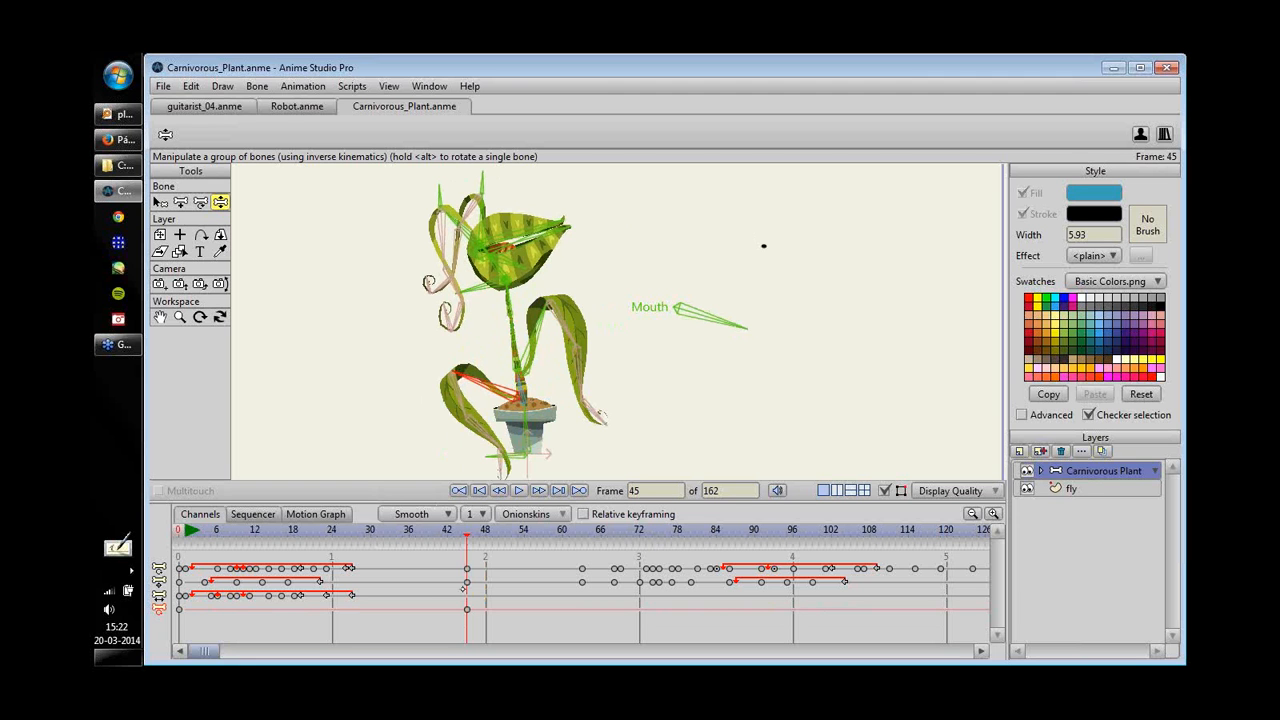
- Switch to guitarist_04.anme, zoom in on the guitar, and test the guitar and lower torso bones at frame 0
click(213, 110)
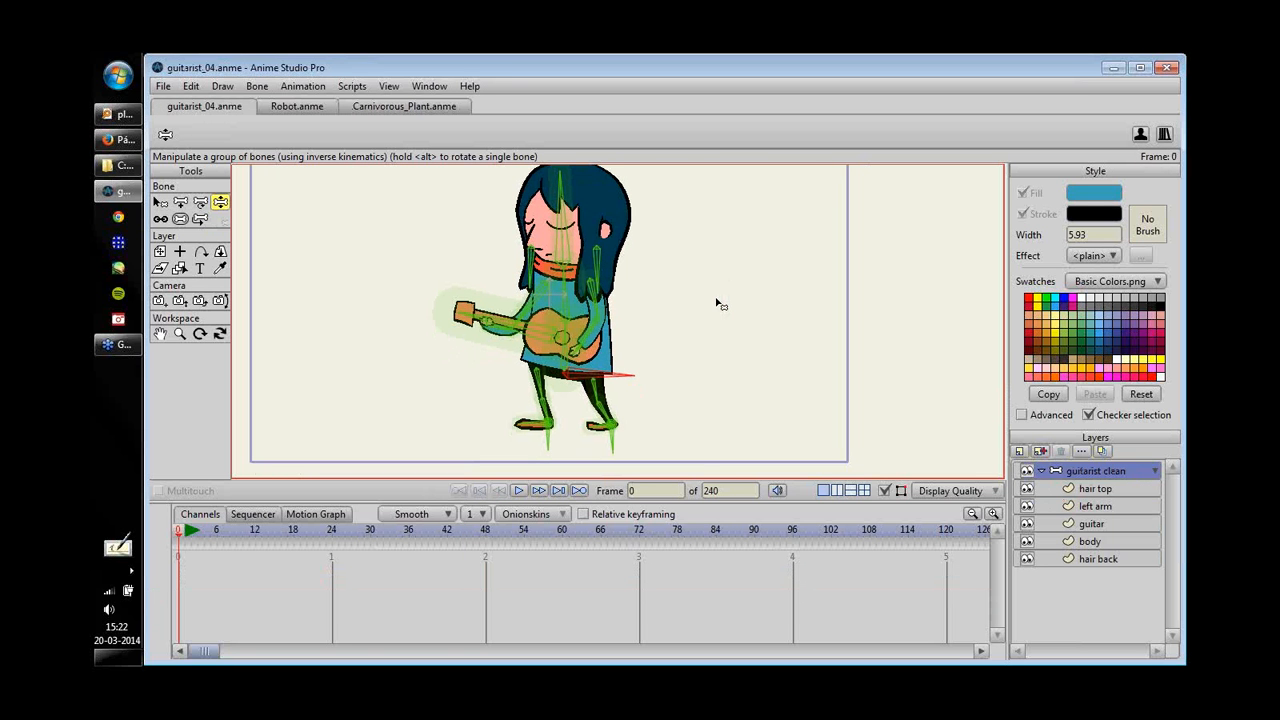
drag(631, 337, 697, 344)
drag(537, 350, 645, 325)
mouse_move(456, 326)
mouse_down()
mouse_move(468, 404)
mouse_move(455, 328)
mouse_up()
mouse_move(545, 348)
mouse_down()
mouse_move(577, 350)
mouse_move(547, 336)
mouse_move(597, 360)
mouse_move(549, 350)
mouse_move(560, 350)
mouse_up()
mouse_move(466, 333)
mouse_down()
mouse_move(466, 349)
mouse_move(472, 318)
mouse_move(466, 345)
mouse_move(488, 337)
mouse_up()
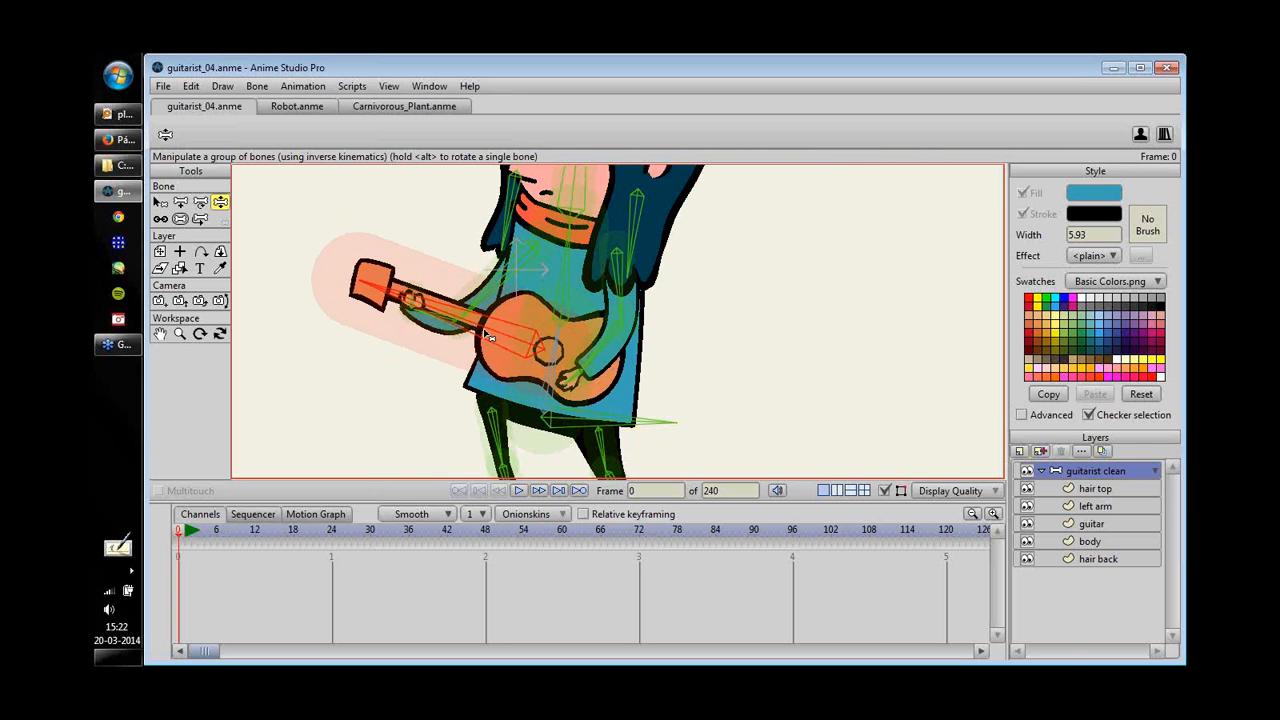
mouse_move(553, 331)
mouse_down()
mouse_move(576, 332)
mouse_move(551, 328)
mouse_up()
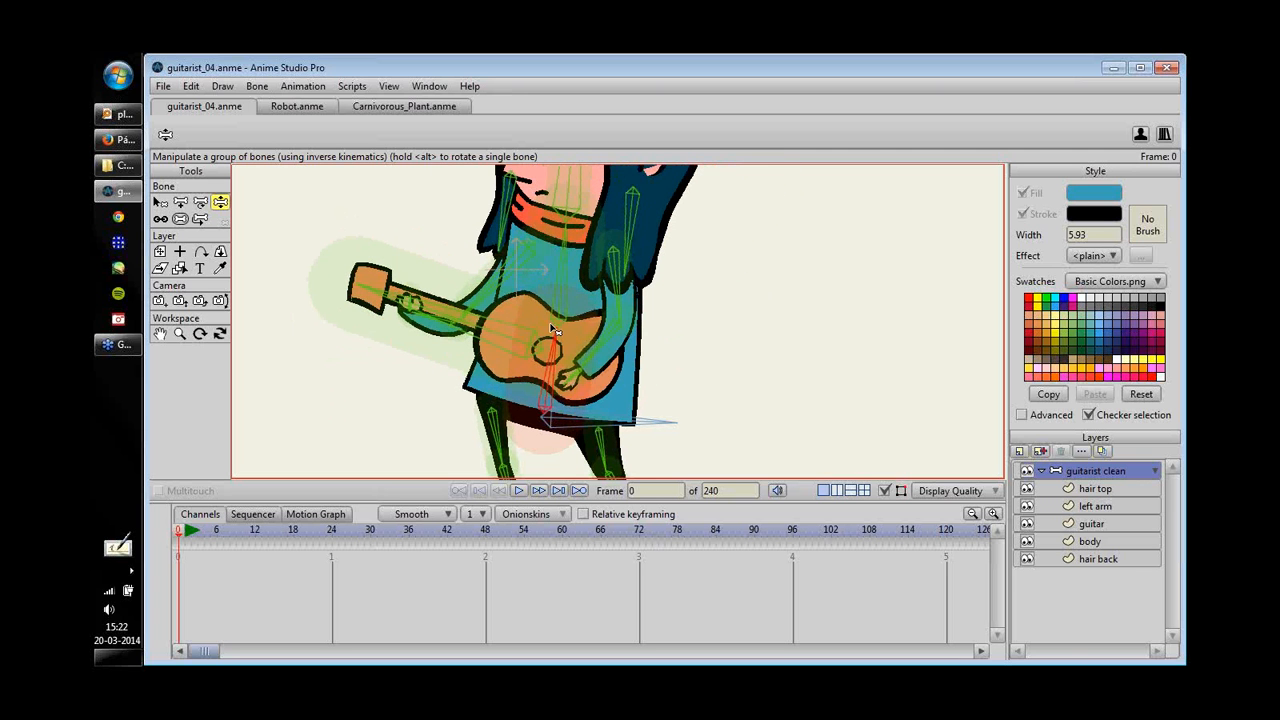
- Pose the guitarist's strumming arm over the guitar body at frames 1 and 5
mouse_move(180, 531)
mouse_down()
mouse_move(224, 531)
mouse_move(185, 531)
mouse_up()
scroll(675, 341, up, 2)
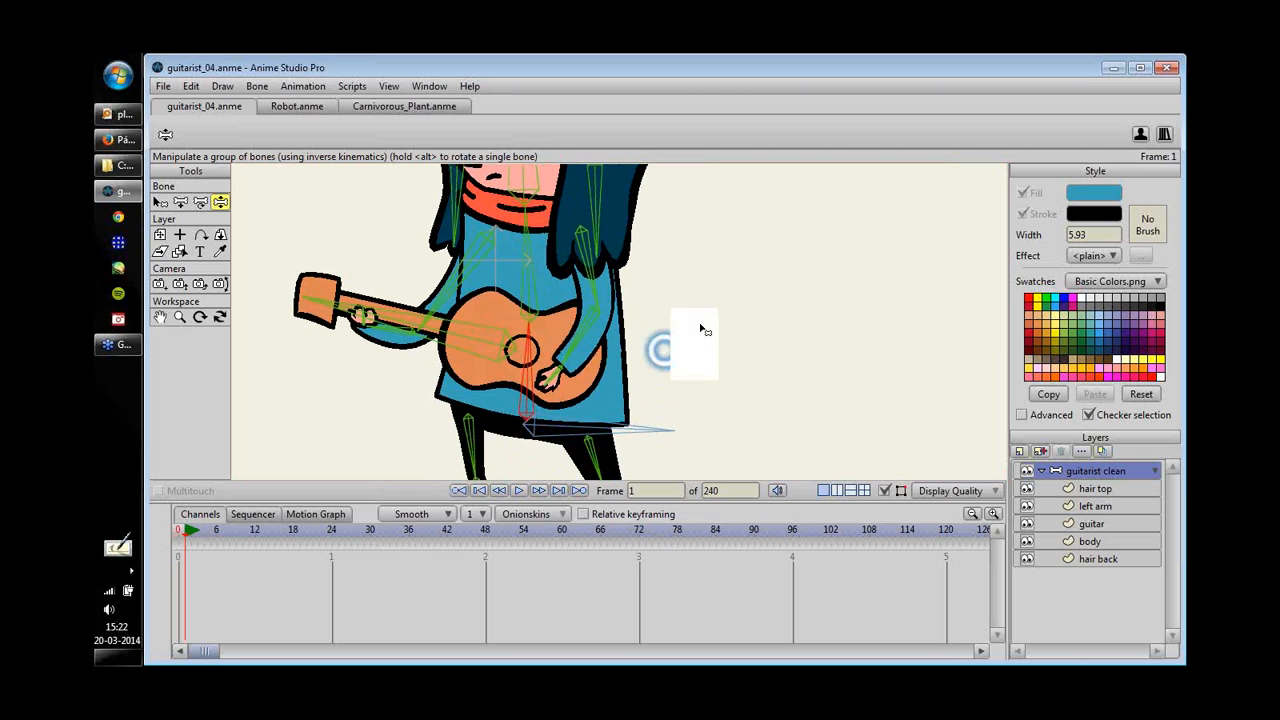
drag(567, 351, 562, 322)
key(Right)
key(Right)
key(Right)
key(Right)
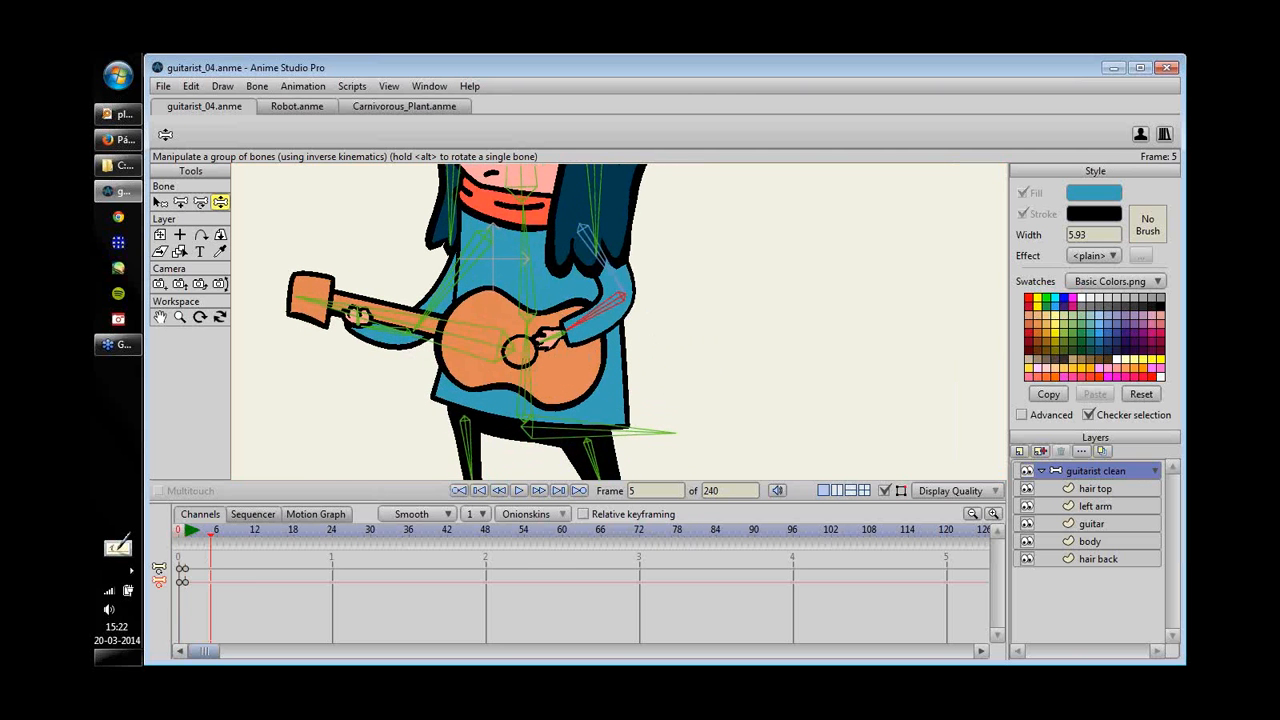
drag(585, 379, 586, 384)
key(ctrl+z)
mouse_move(567, 336)
mouse_down()
mouse_move(580, 383)
mouse_move(563, 325)
mouse_up()
- Continue the strumming motion by raising the hand at frame 9, lowering it at frame 12 and raising it at frame 16
key(Right)
key(Right)
key(Right)
key(Right)
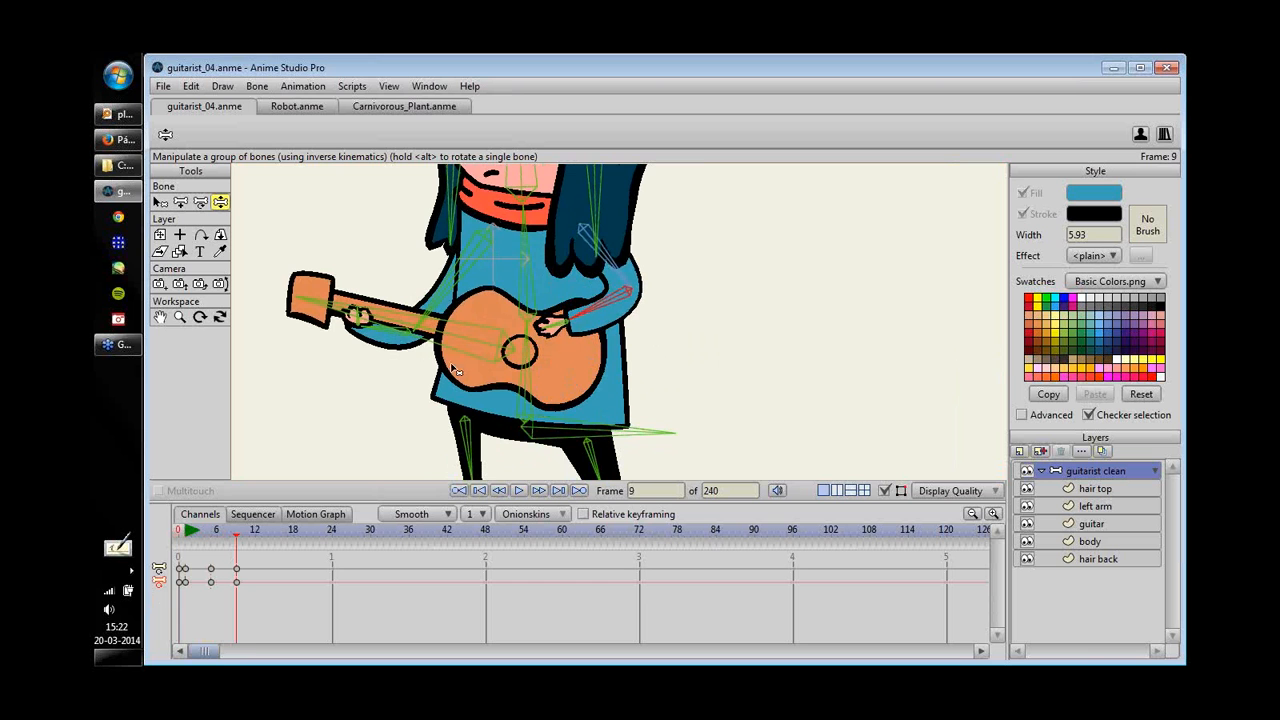
drag(246, 530, 256, 530)
drag(565, 325, 566, 373)
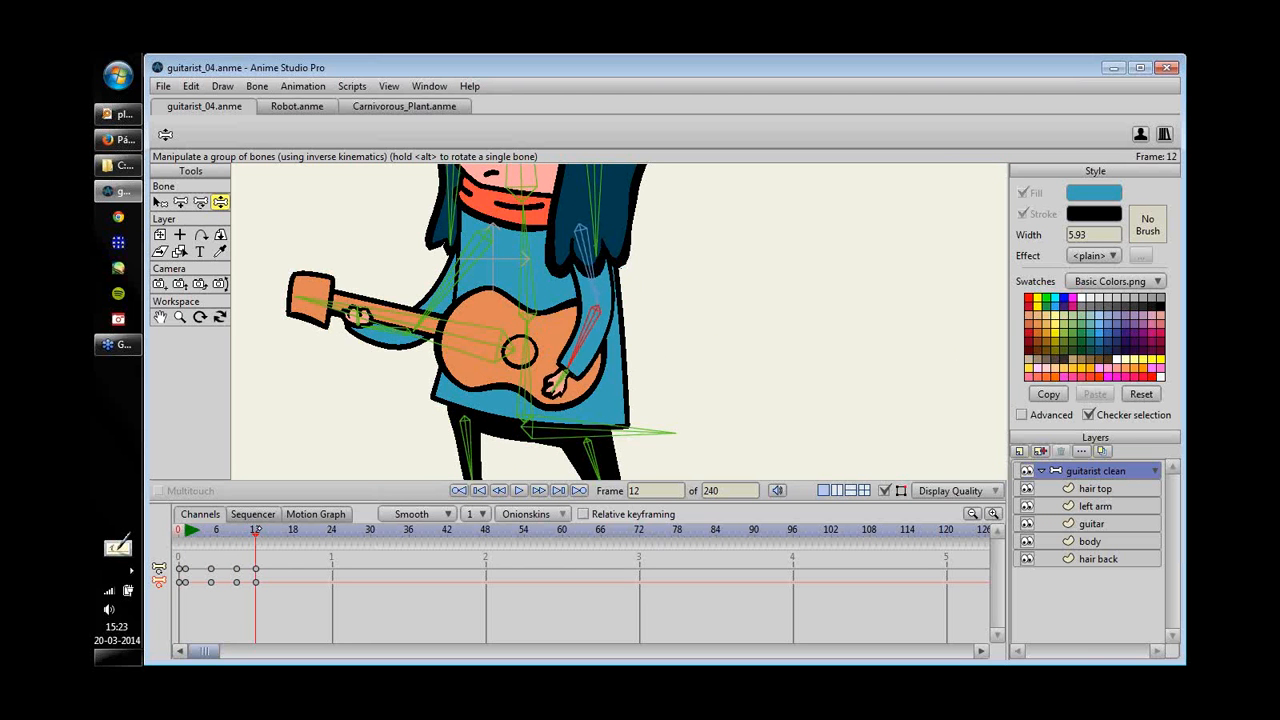
drag(258, 529, 281, 529)
drag(566, 370, 563, 321)
- Slide the fretting hand towards the guitar body at frame 6 and back along the neck at frame 12, adjusting it at frame 19
drag(281, 530, 216, 530)
drag(355, 316, 398, 326)
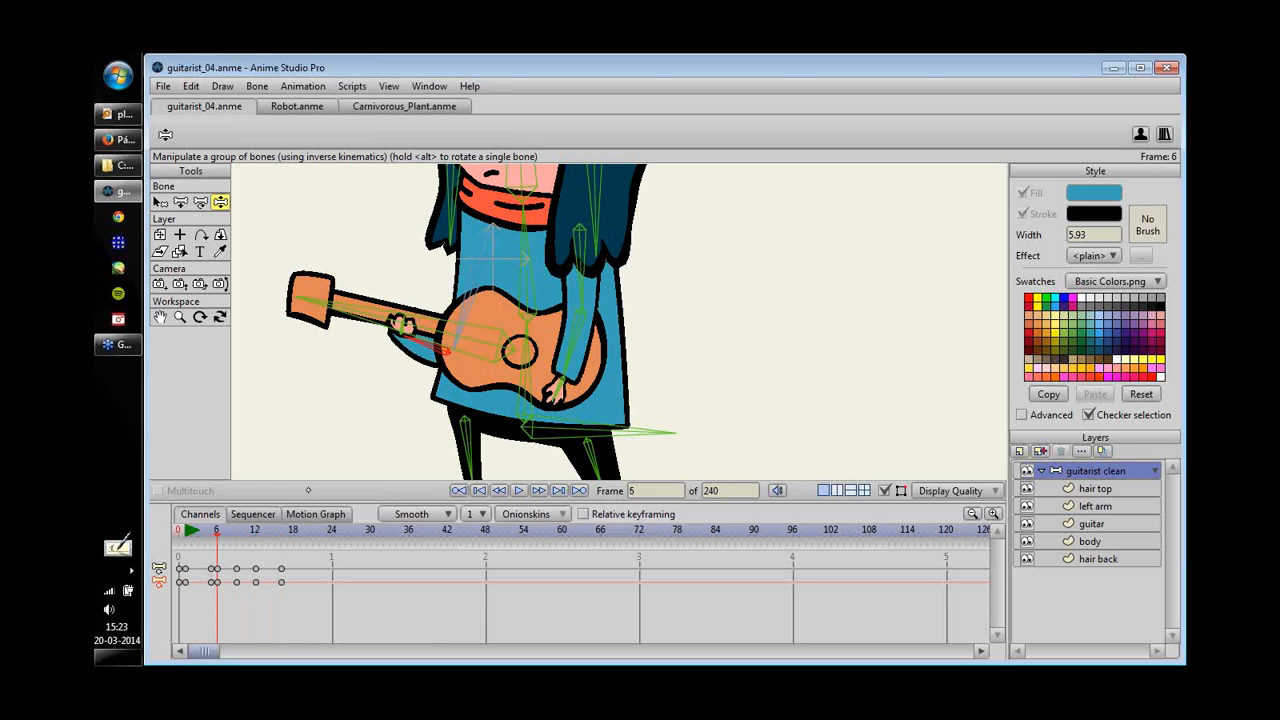
drag(242, 530, 255, 530)
drag(402, 325, 359, 312)
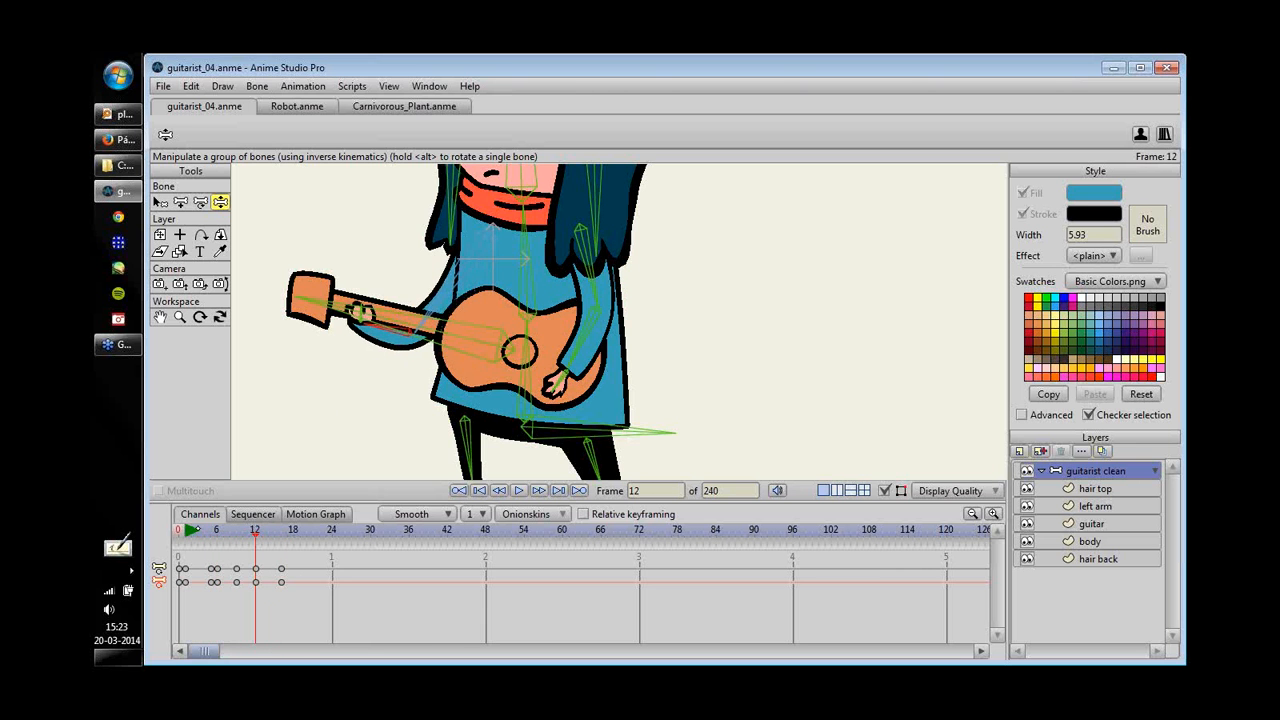
drag(240, 530, 299, 549)
drag(371, 350, 370, 354)
- At frame 10, rotate the guitar bone to tilt the neck upward, and scrub through the motion to frame 13
drag(300, 549, 242, 549)
drag(436, 334, 460, 295)
drag(186, 546, 262, 611)
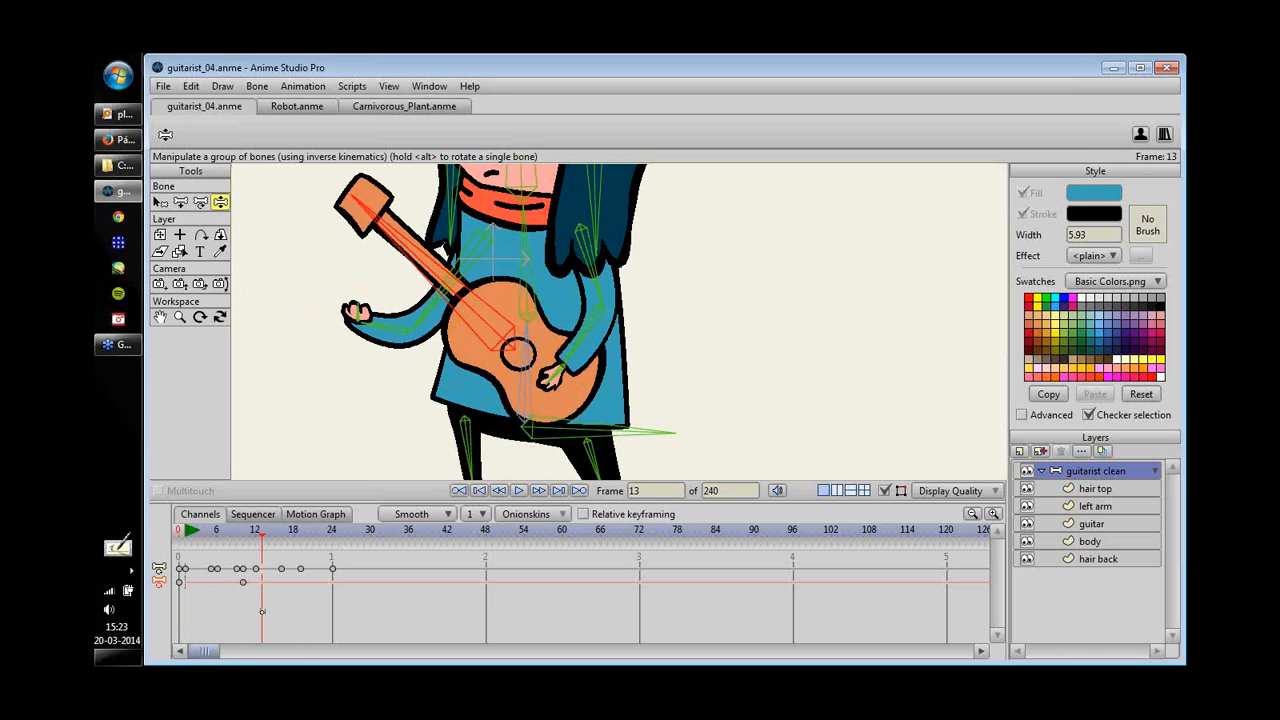
- Return to frame 0 and delete all of the guitarist's arm and guitar keyframes
click(170, 543)
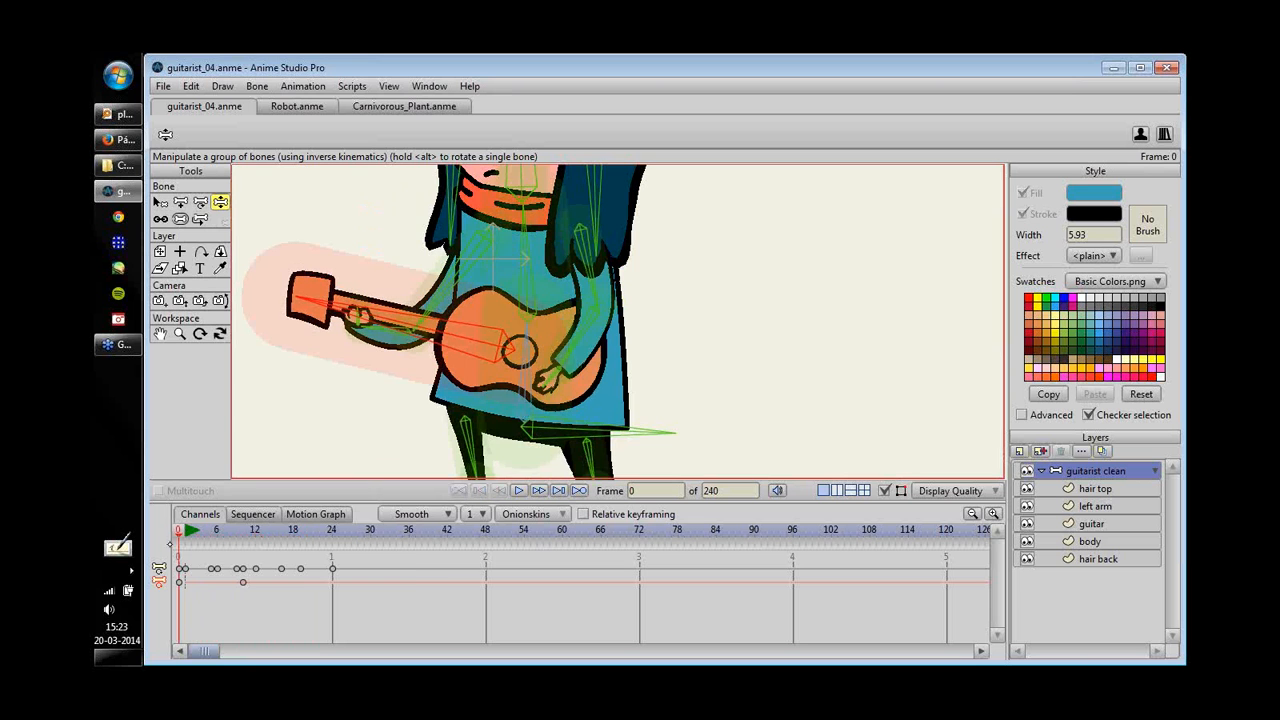
drag(392, 554, 179, 617)
key(Delete)
scroll(700, 330, down, 2)
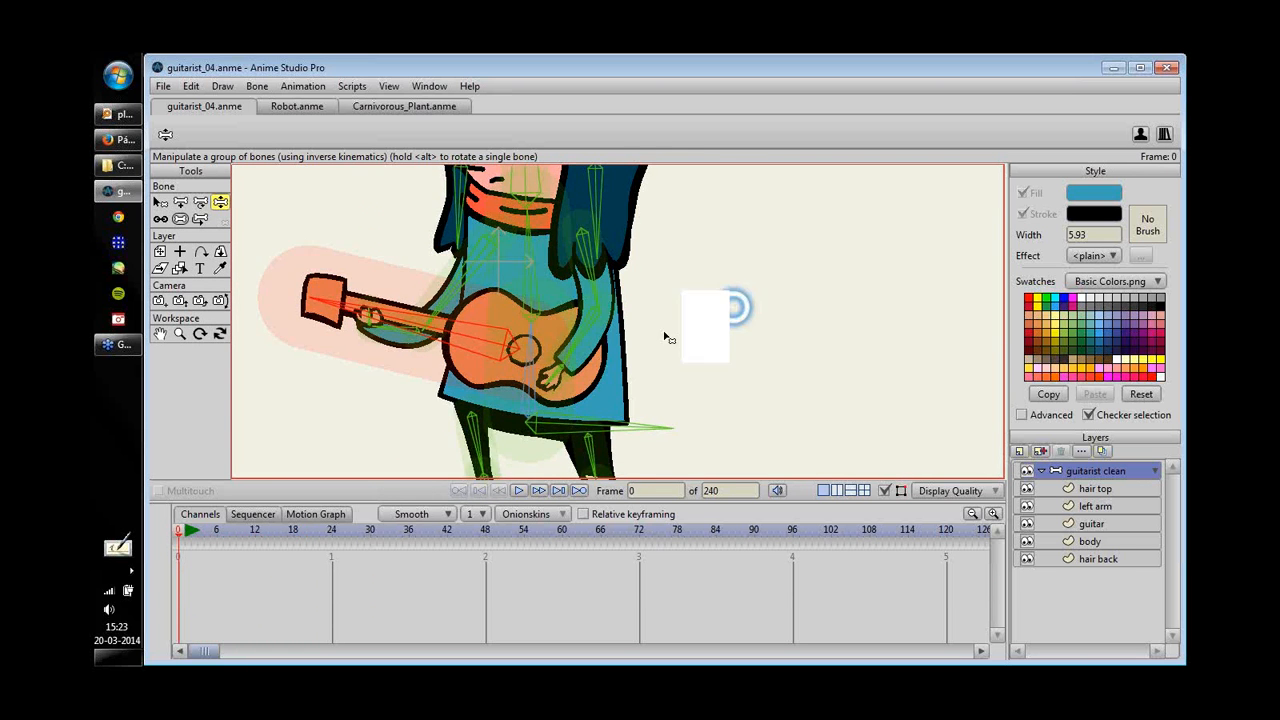
- At frame 0, test how both of the guitarist's arms bend over the guitar
click(615, 335)
drag(620, 335, 598, 351)
mouse_move(447, 323)
mouse_down()
mouse_move(449, 355)
mouse_move(437, 319)
mouse_up()
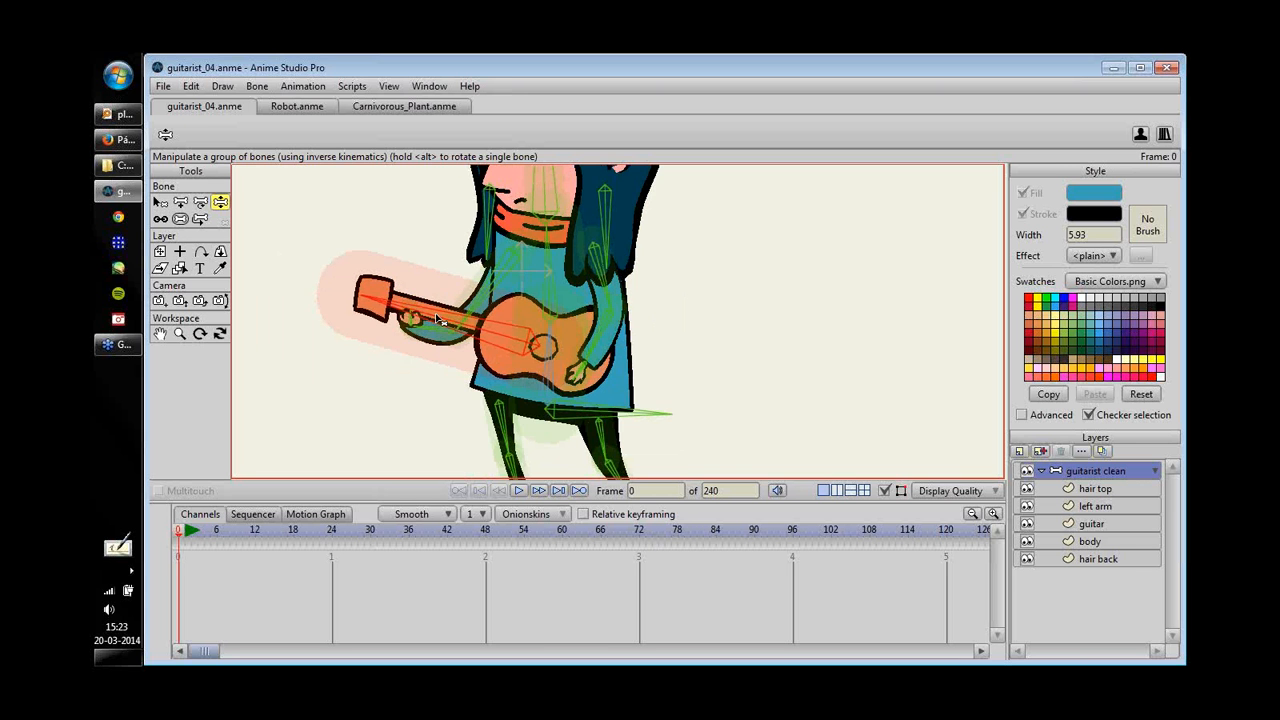
scroll(634, 349, up, 2)
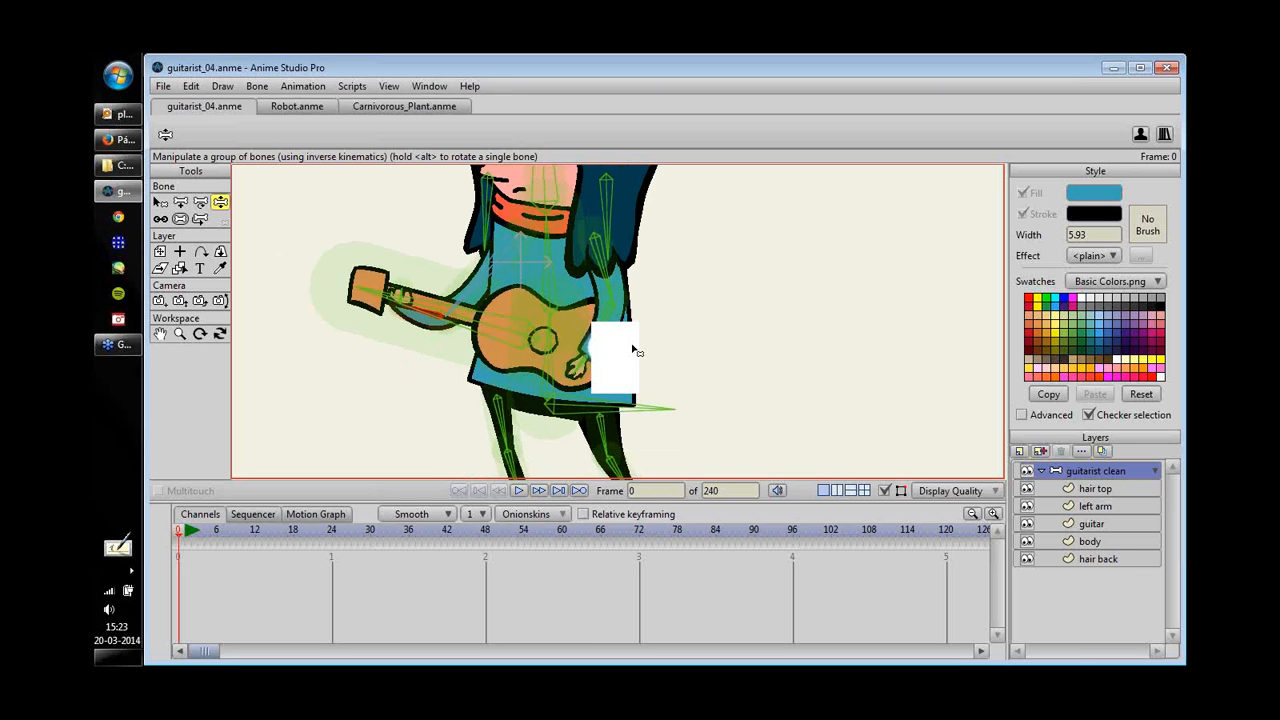
scroll(697, 332, up, 1)
scroll(586, 309, up, 2)
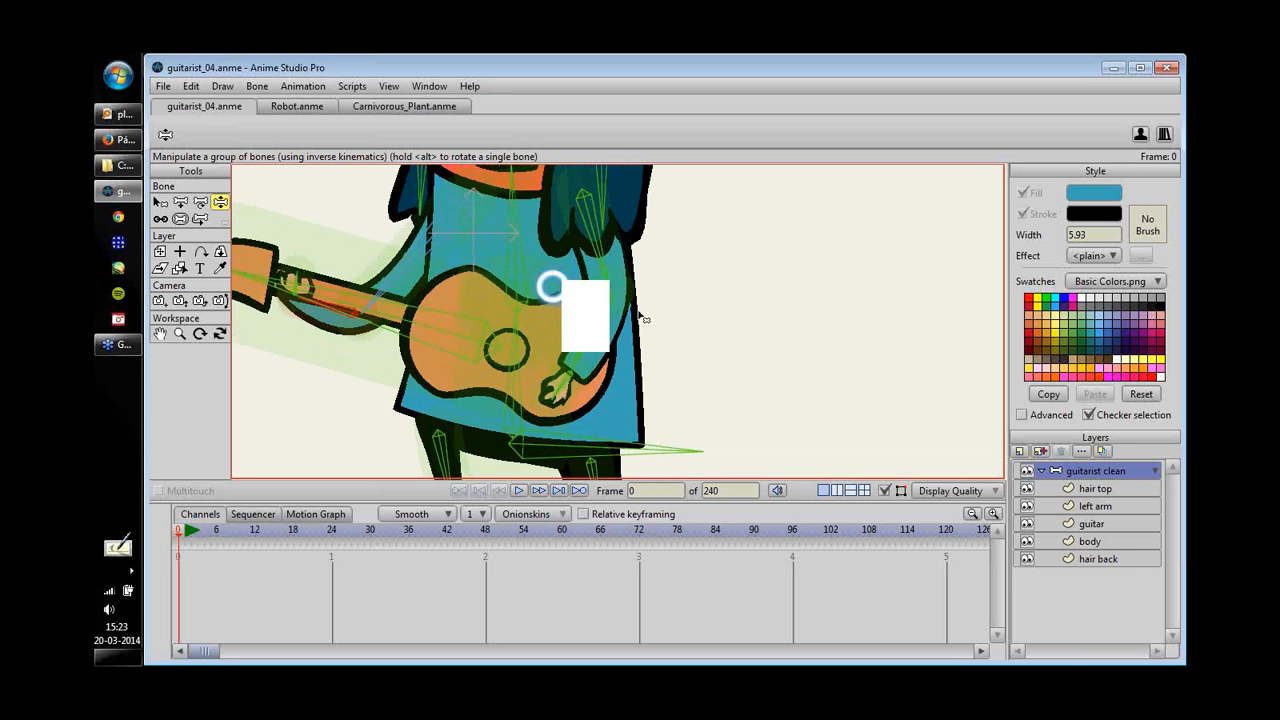
drag(560, 403, 873, 348)
drag(474, 334, 518, 352)
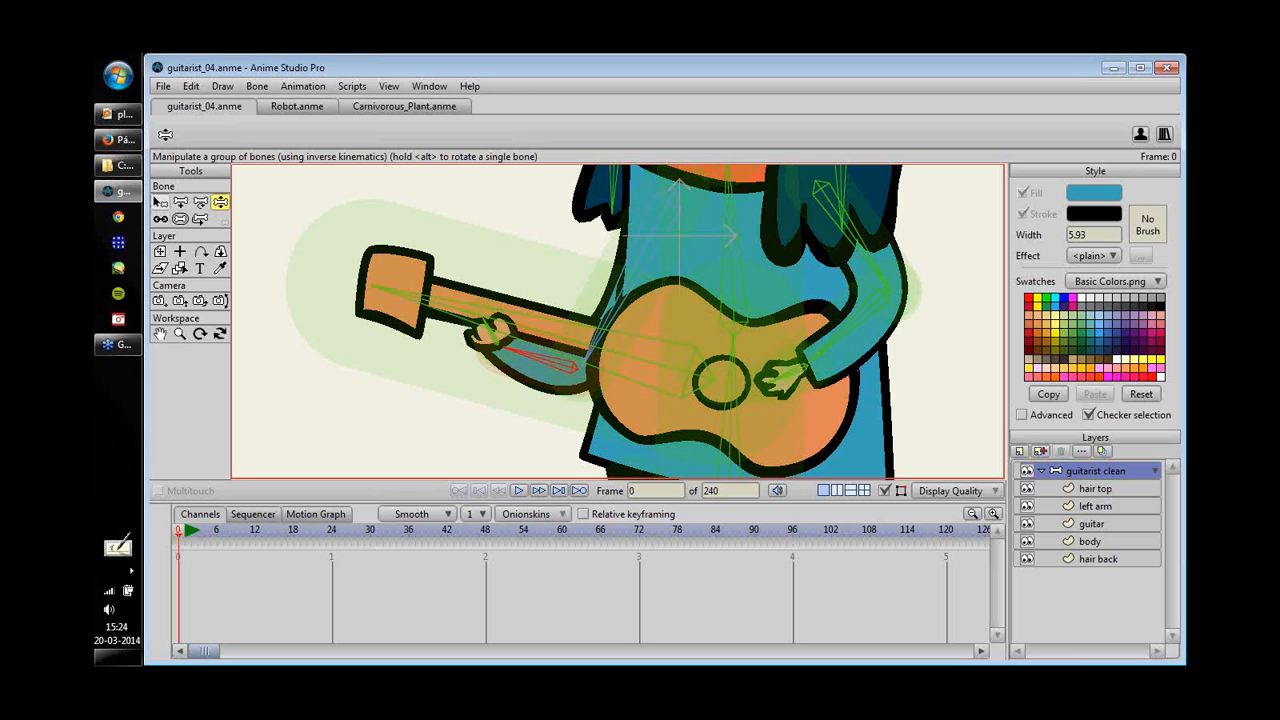
- Select the fretting hand's bone B10 and reparent it to the guitar bone
click(160, 202)
click(467, 323)
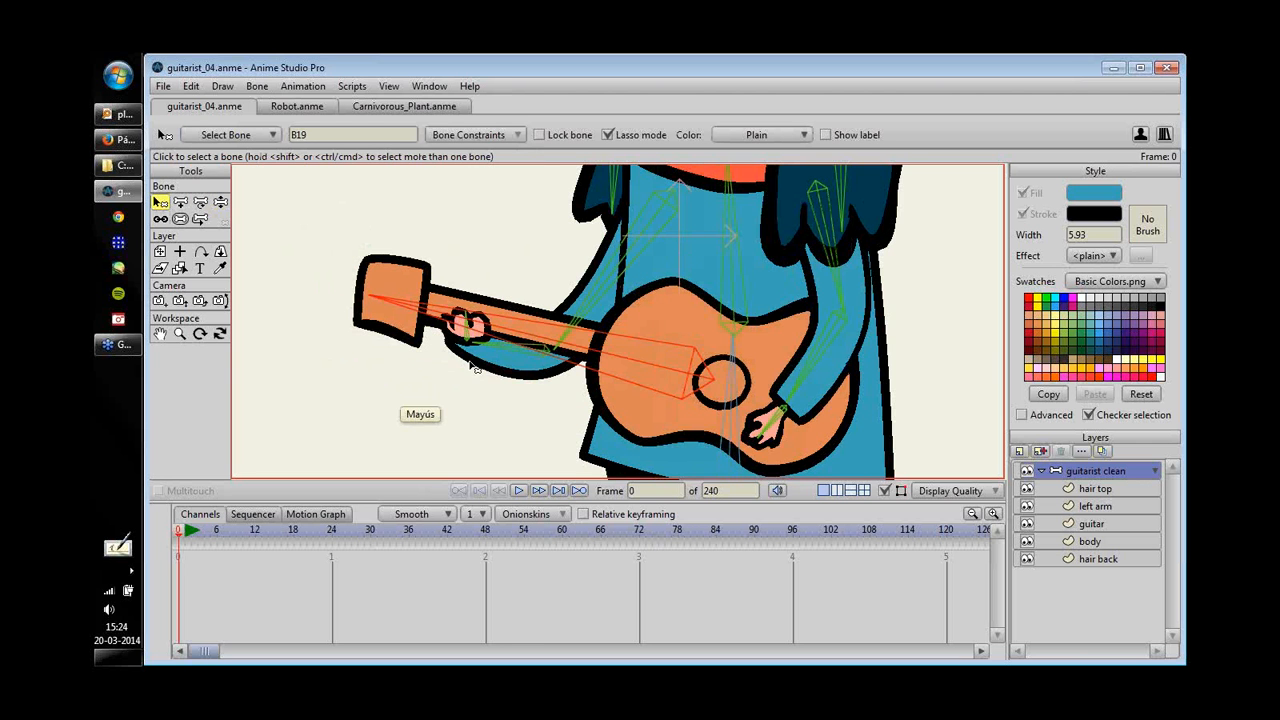
scroll(426, 375, up, 3)
drag(531, 346, 613, 358)
click(489, 337)
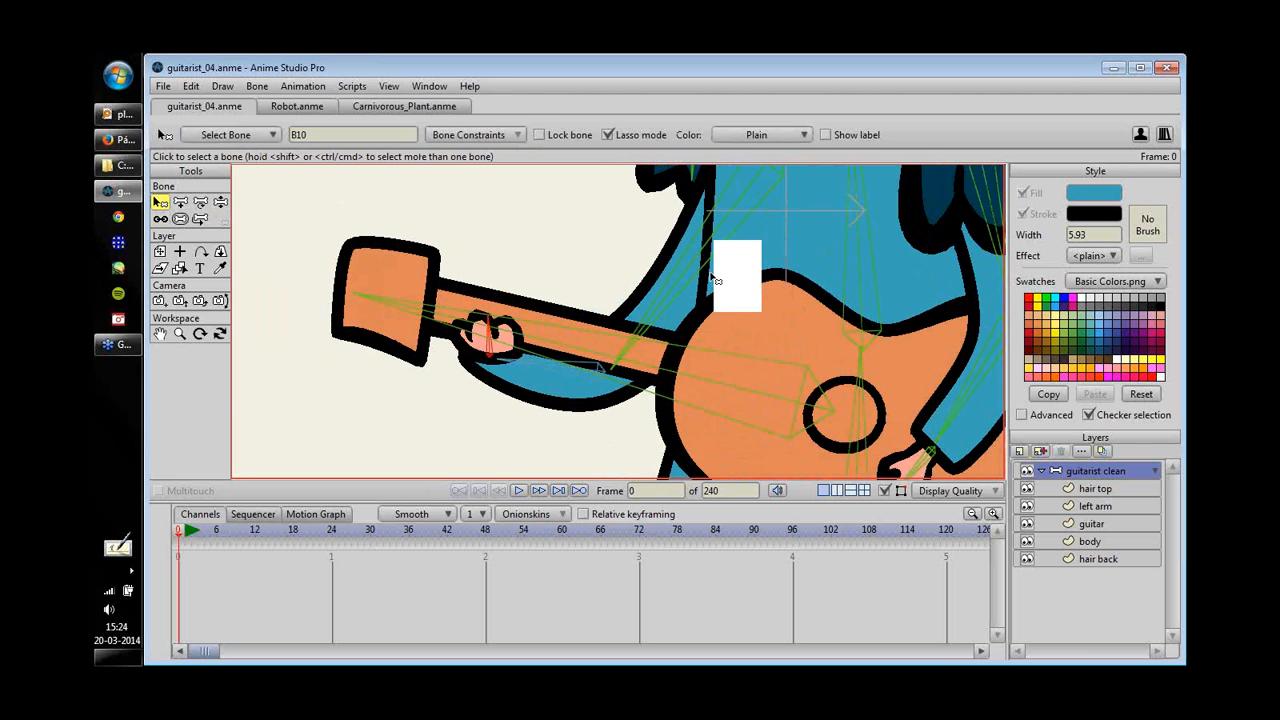
scroll(726, 266, down, 2)
scroll(760, 285, down, 1)
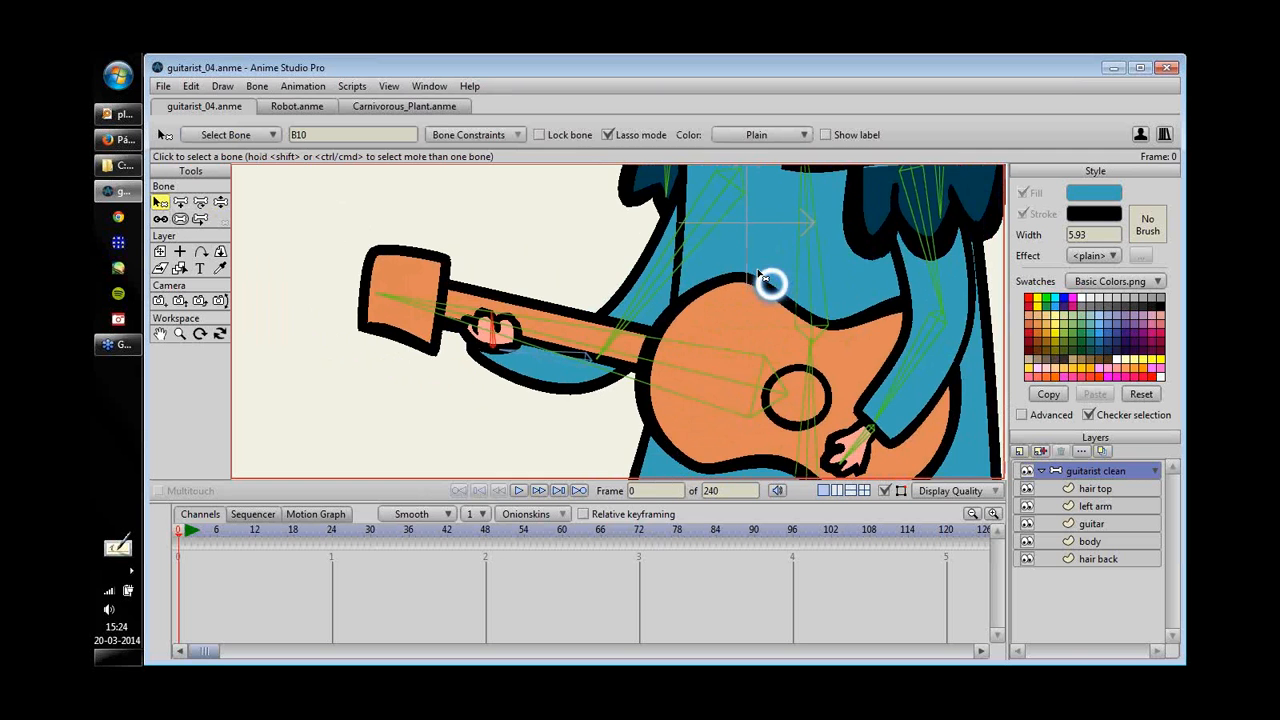
scroll(463, 330, up, 2)
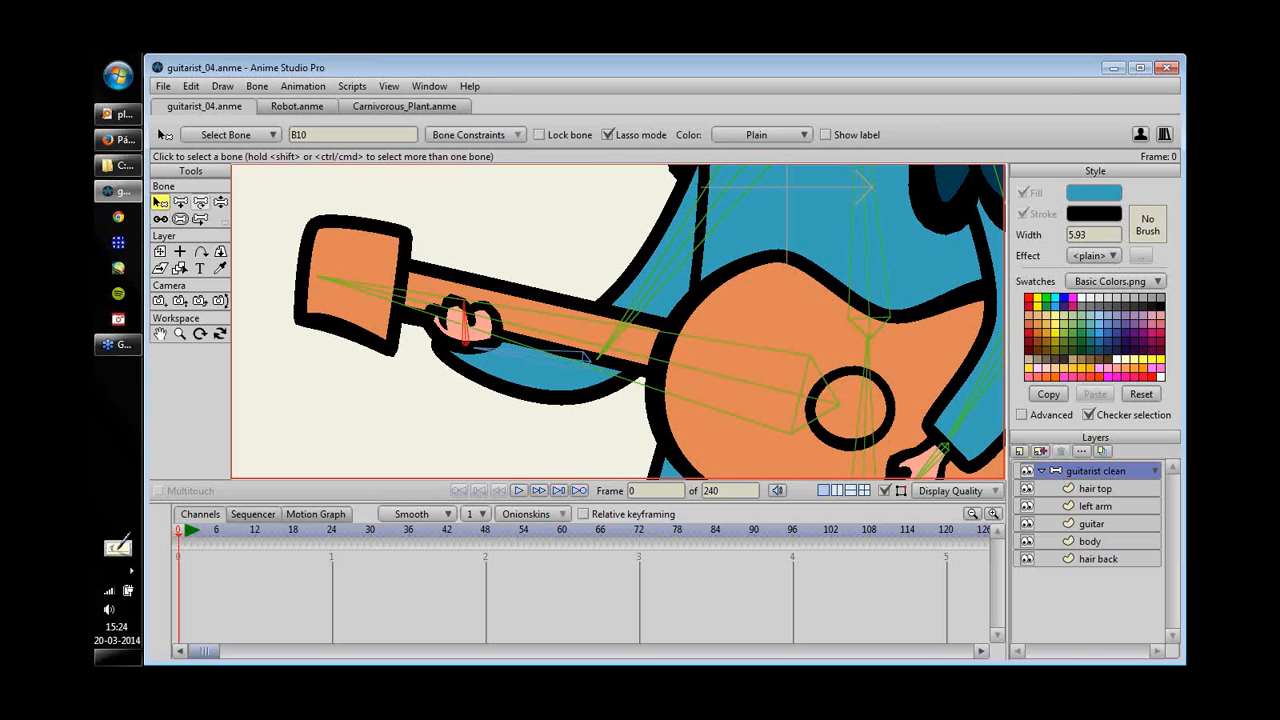
click(160, 218)
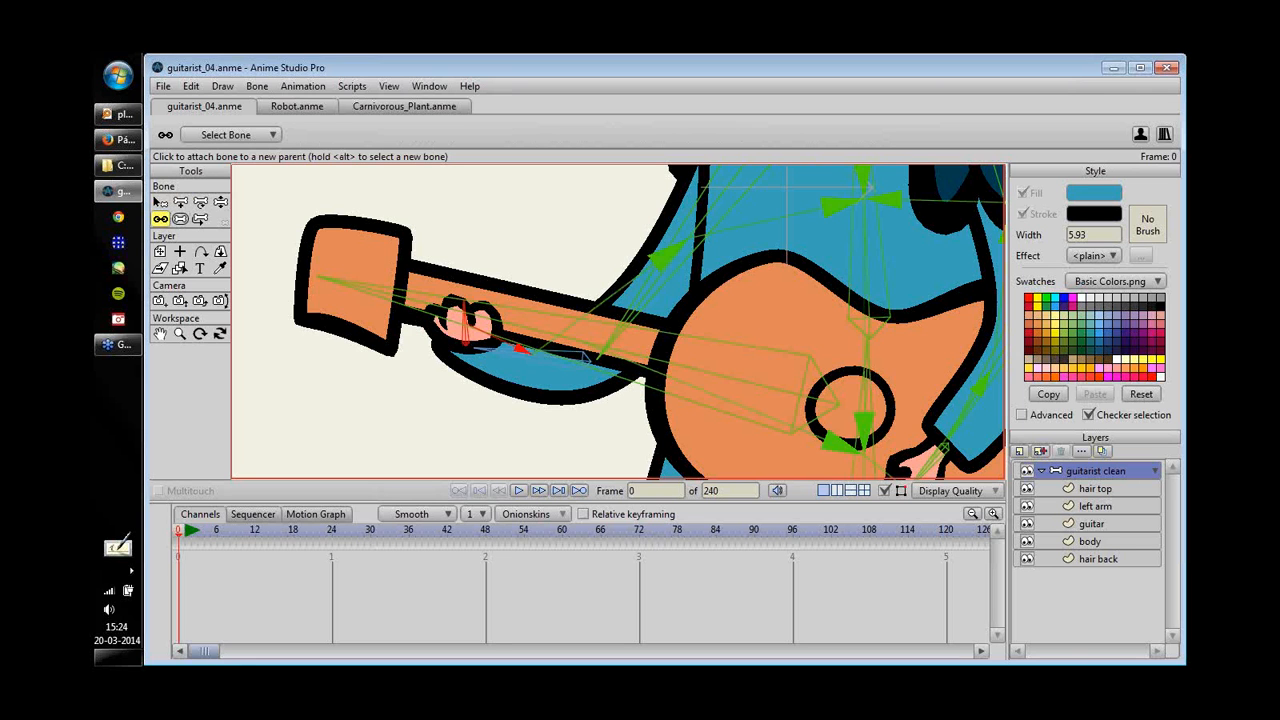
click(722, 376)
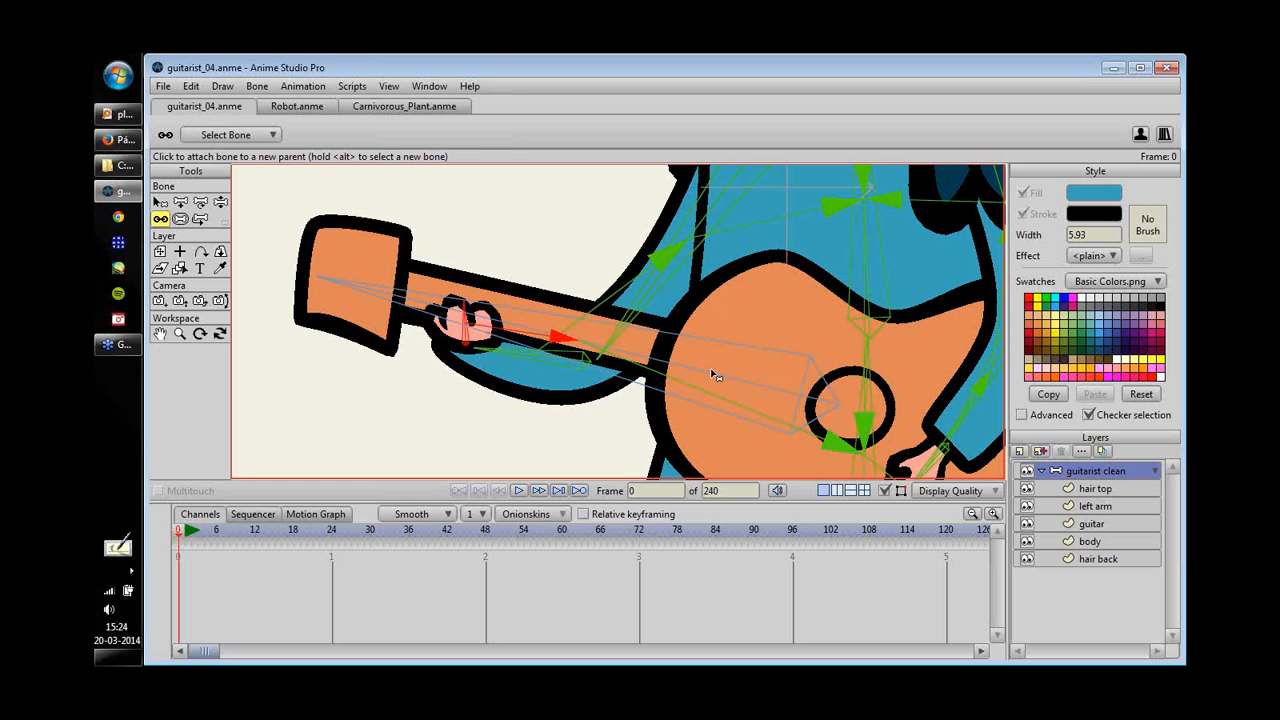
- Select the strumming hand's bone B7 and reparent it to the guitar bone
scroll(713, 377, down, 3)
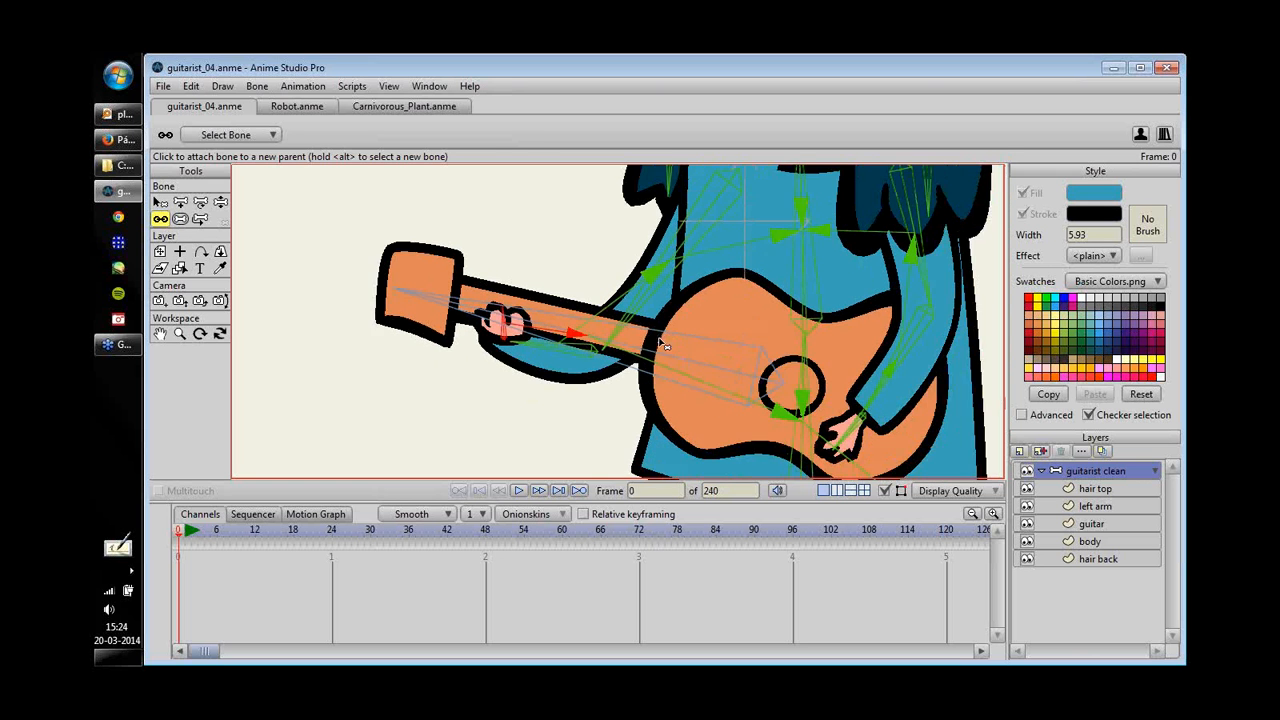
drag(773, 347, 713, 312)
click(161, 202)
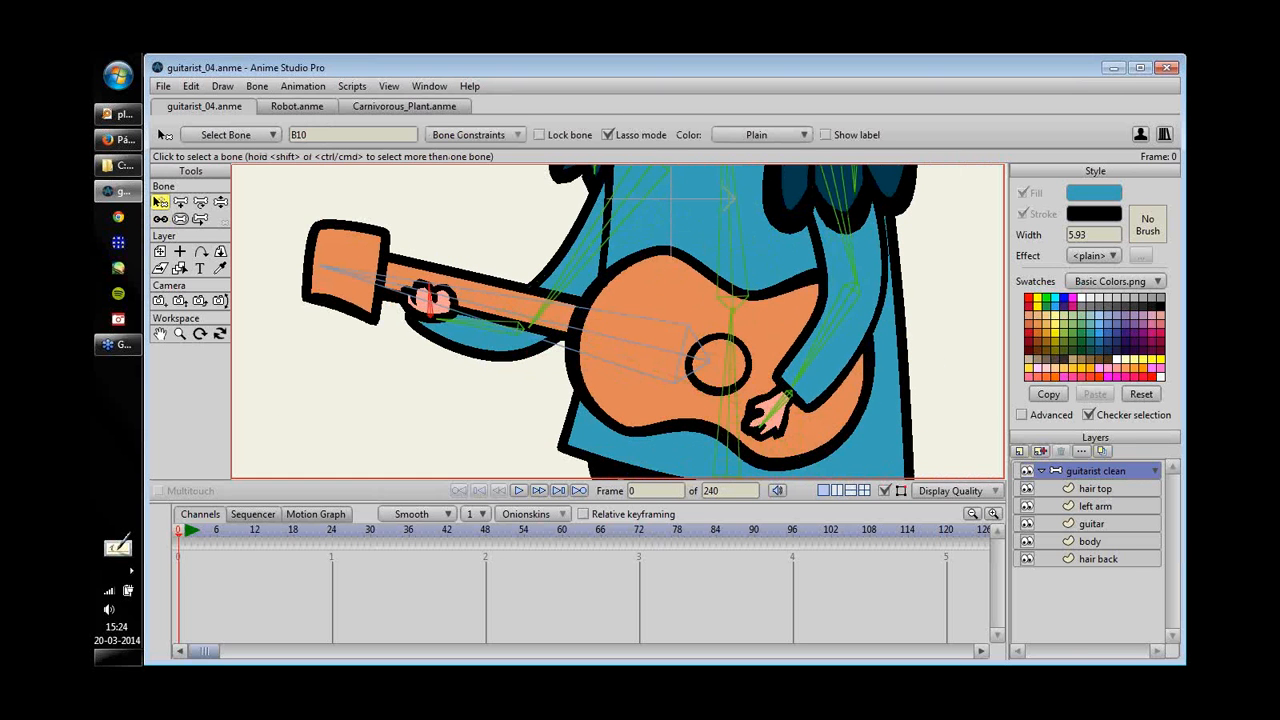
click(786, 414)
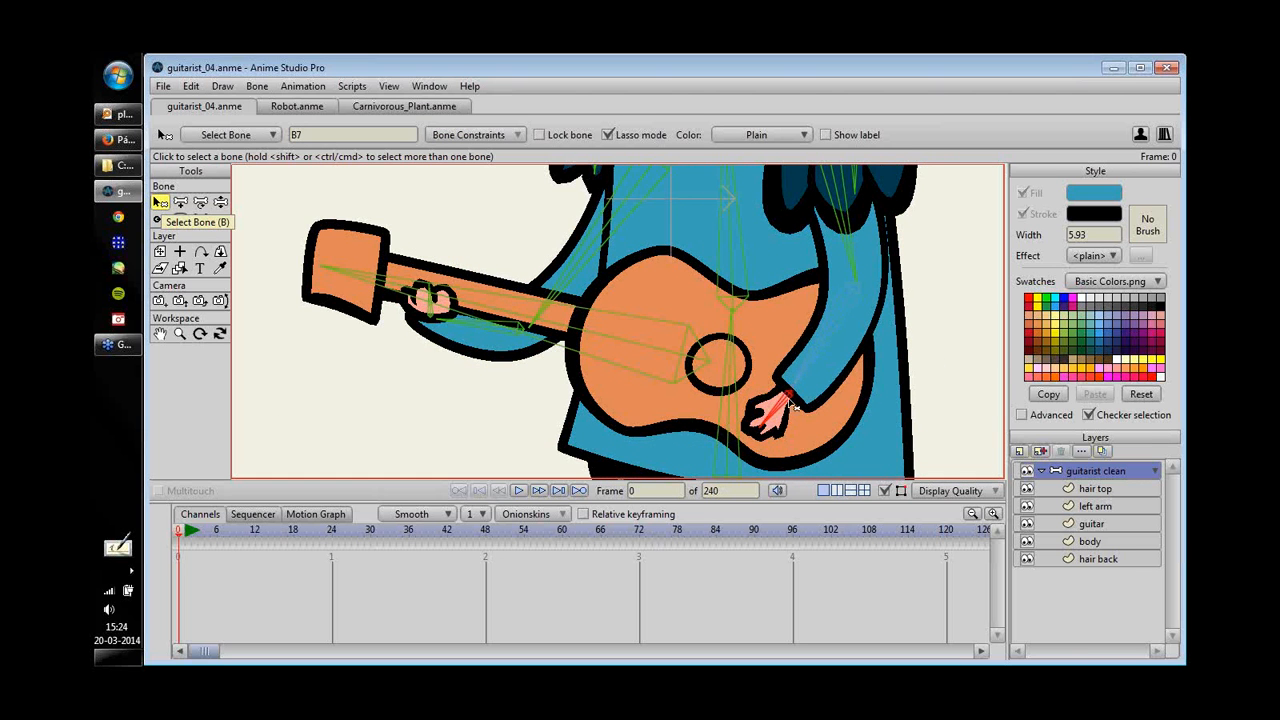
click(160, 218)
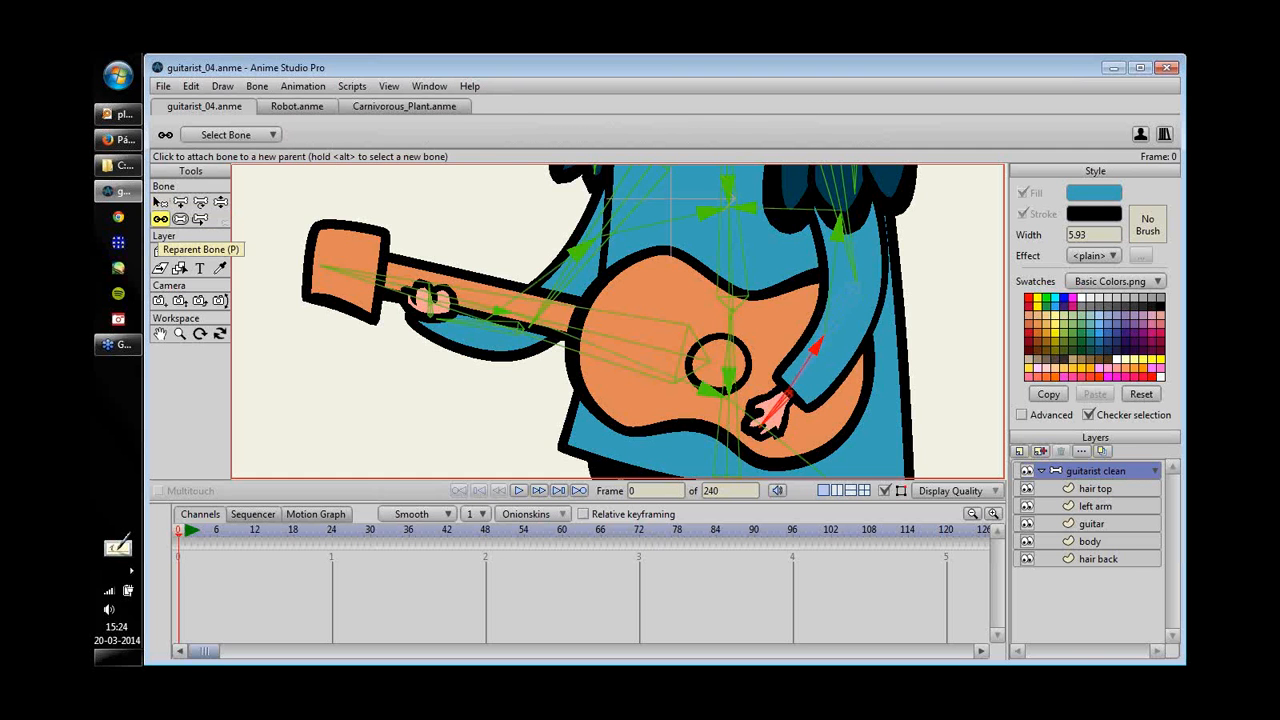
click(685, 355)
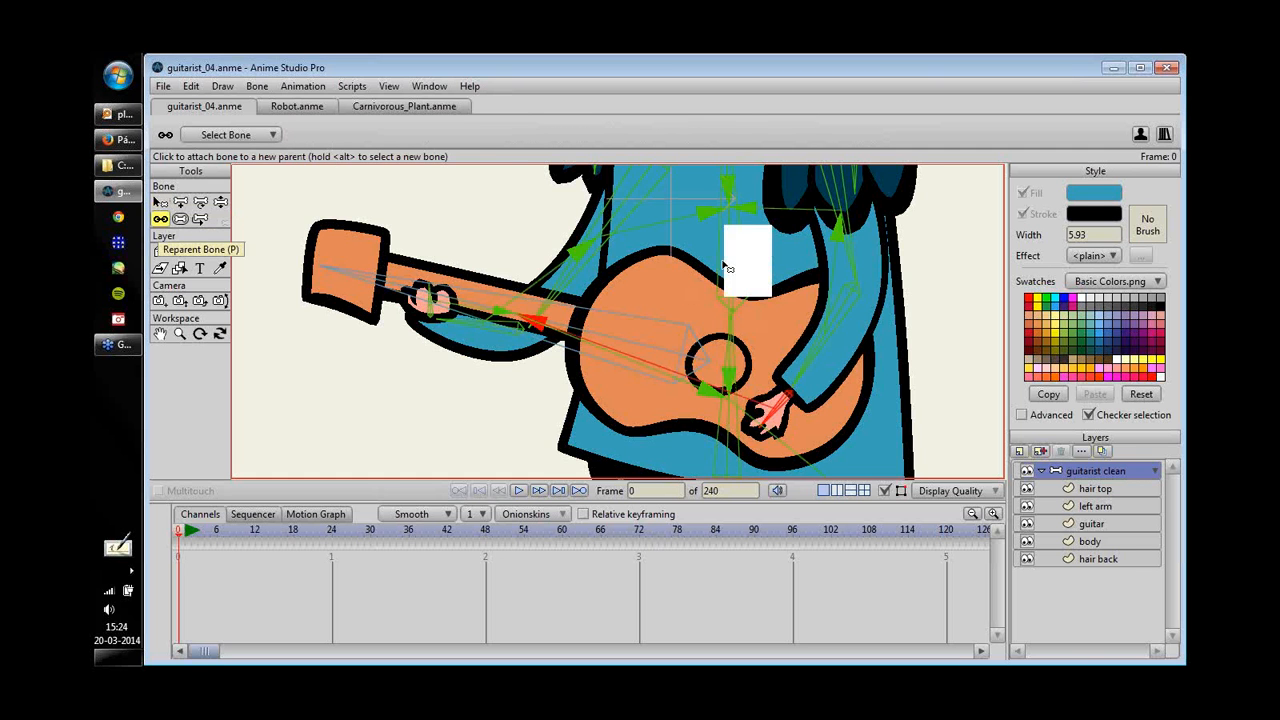
- At frame 0, test how both hands follow the guitar bone as it rotates
click(220, 201)
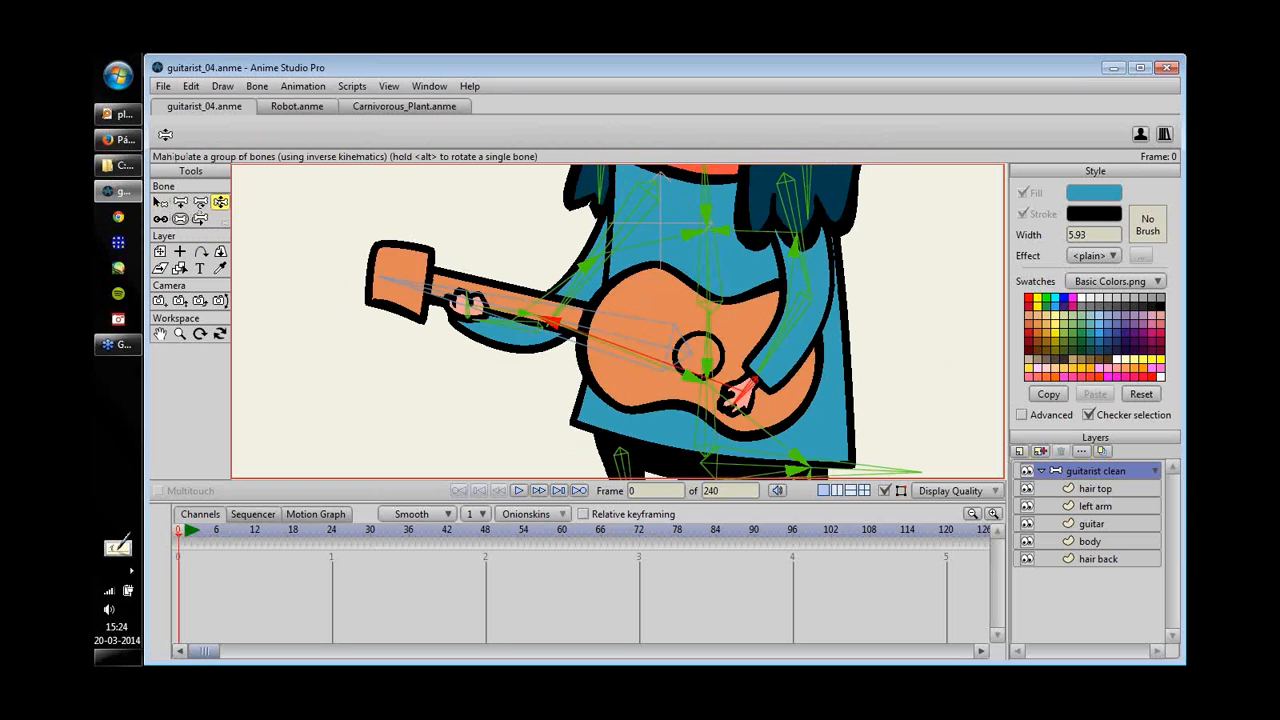
drag(582, 322, 503, 242)
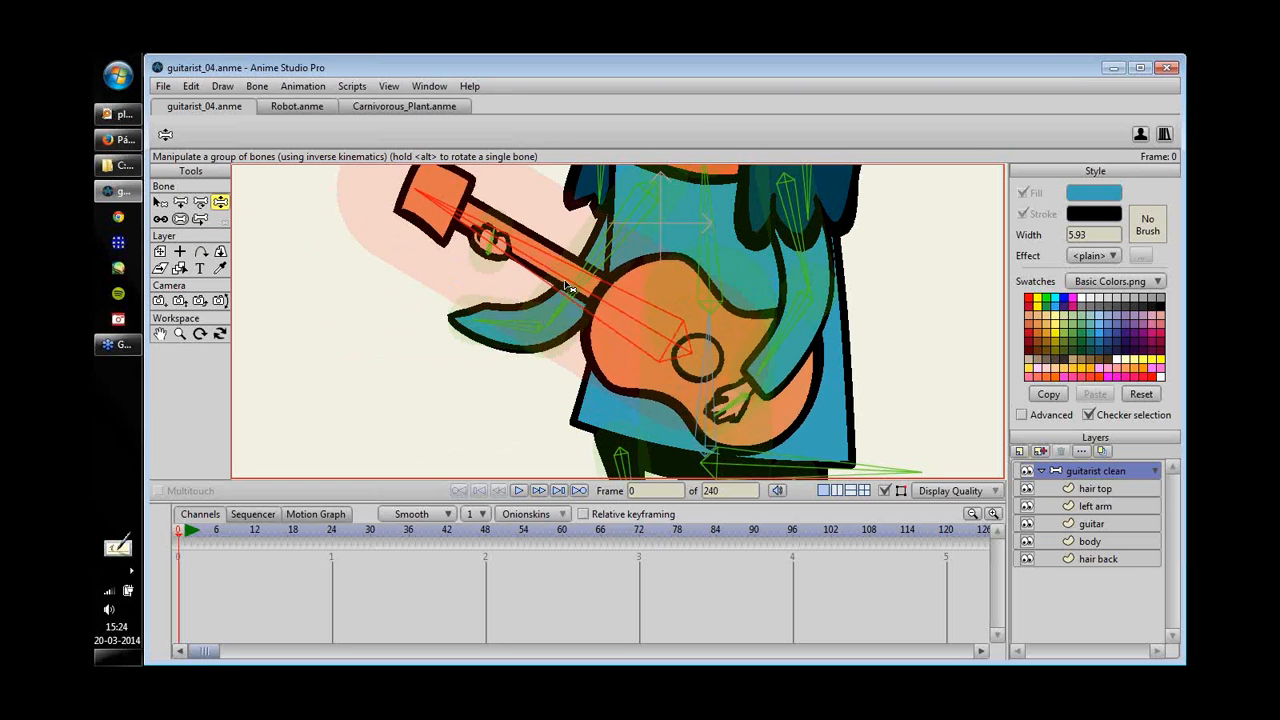
drag(565, 287, 470, 298)
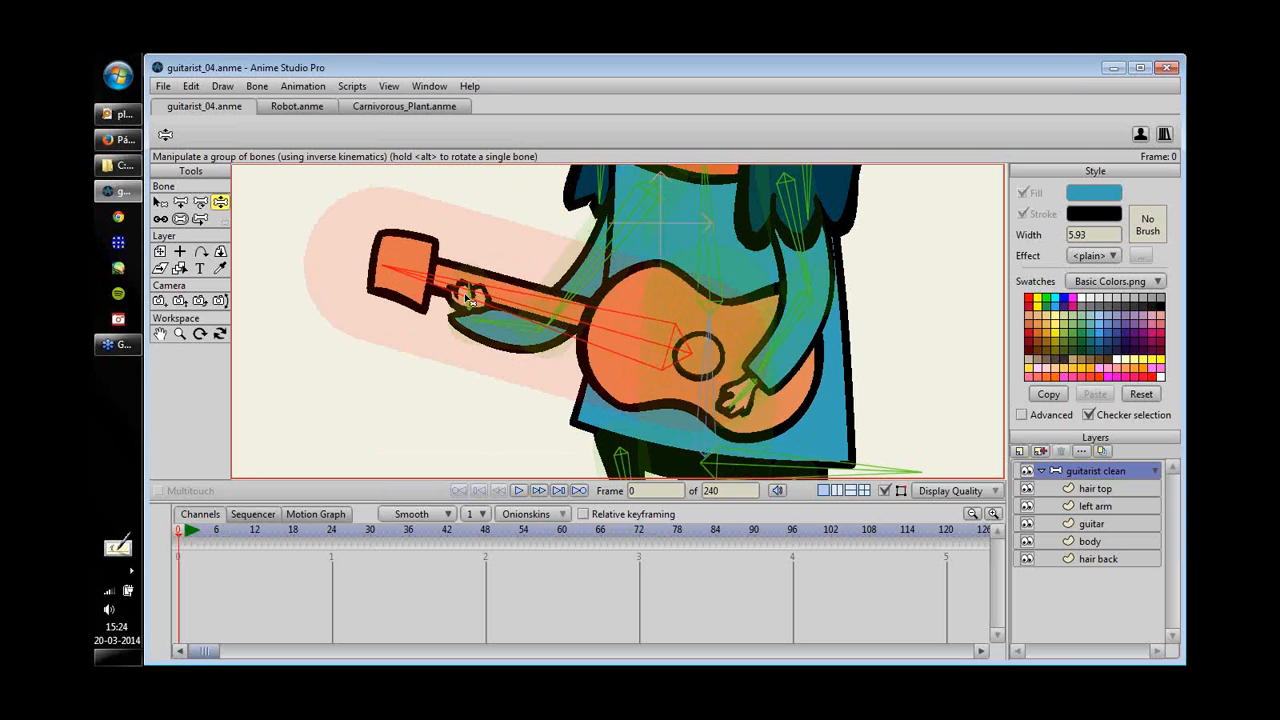
mouse_move(630, 311)
mouse_down()
mouse_move(645, 298)
mouse_move(619, 311)
mouse_up()
drag(813, 254, 755, 264)
- Rename the fretting hand's bone as hand R and the strumming hand's bone as hand L
click(160, 201)
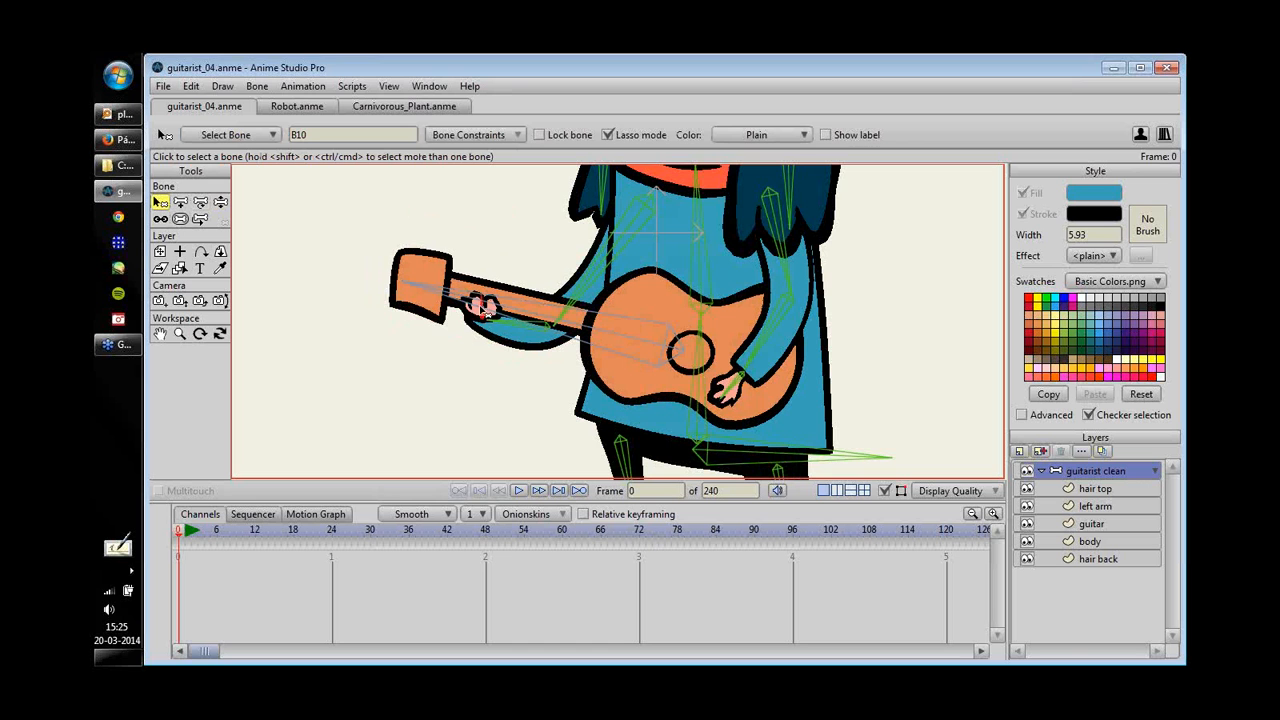
double_click(361, 135)
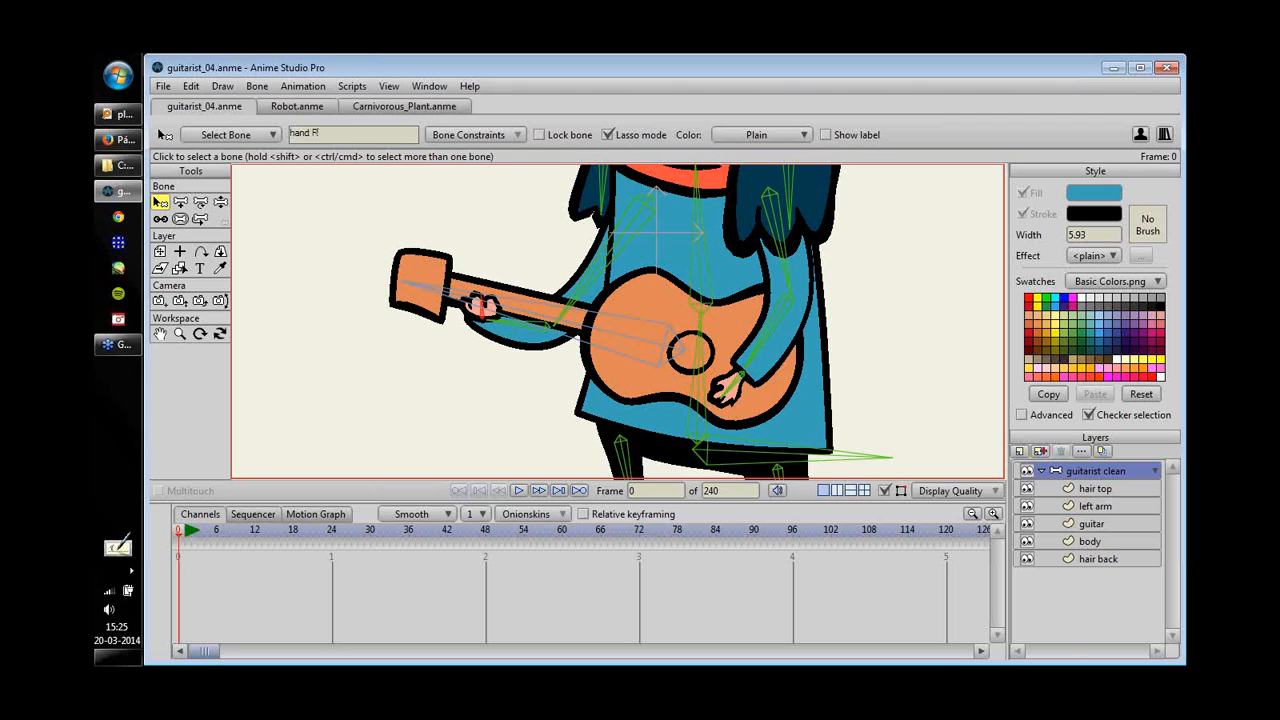
click(734, 381)
double_click(315, 138)
key(Return)
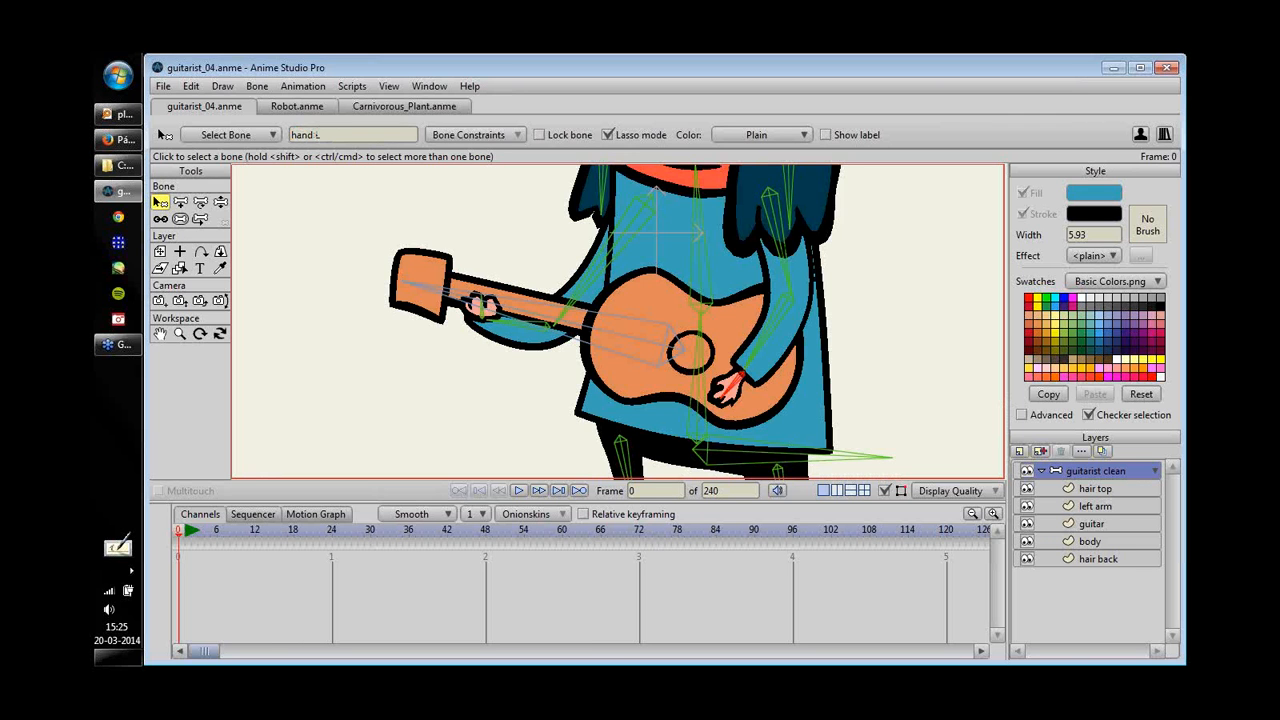
- Select the strumming arm's forearm bone B6 and set its constraint target to hand L
drag(794, 317, 787, 313)
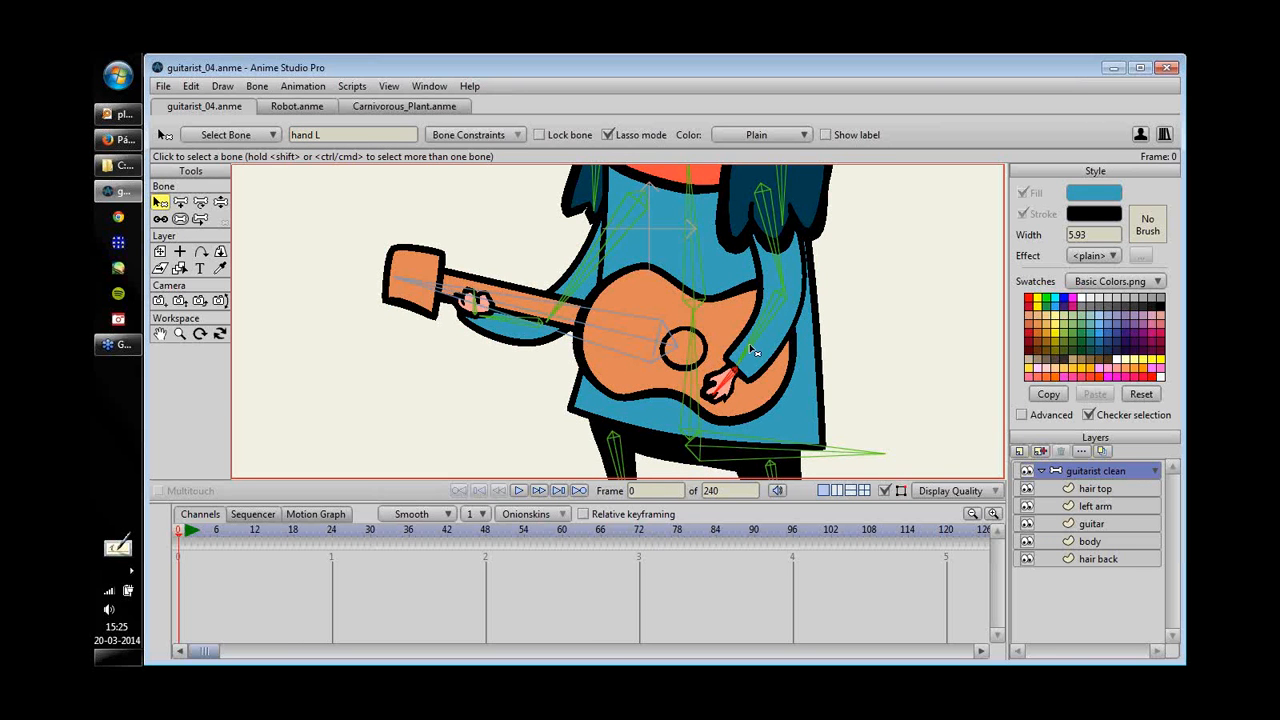
click(777, 339)
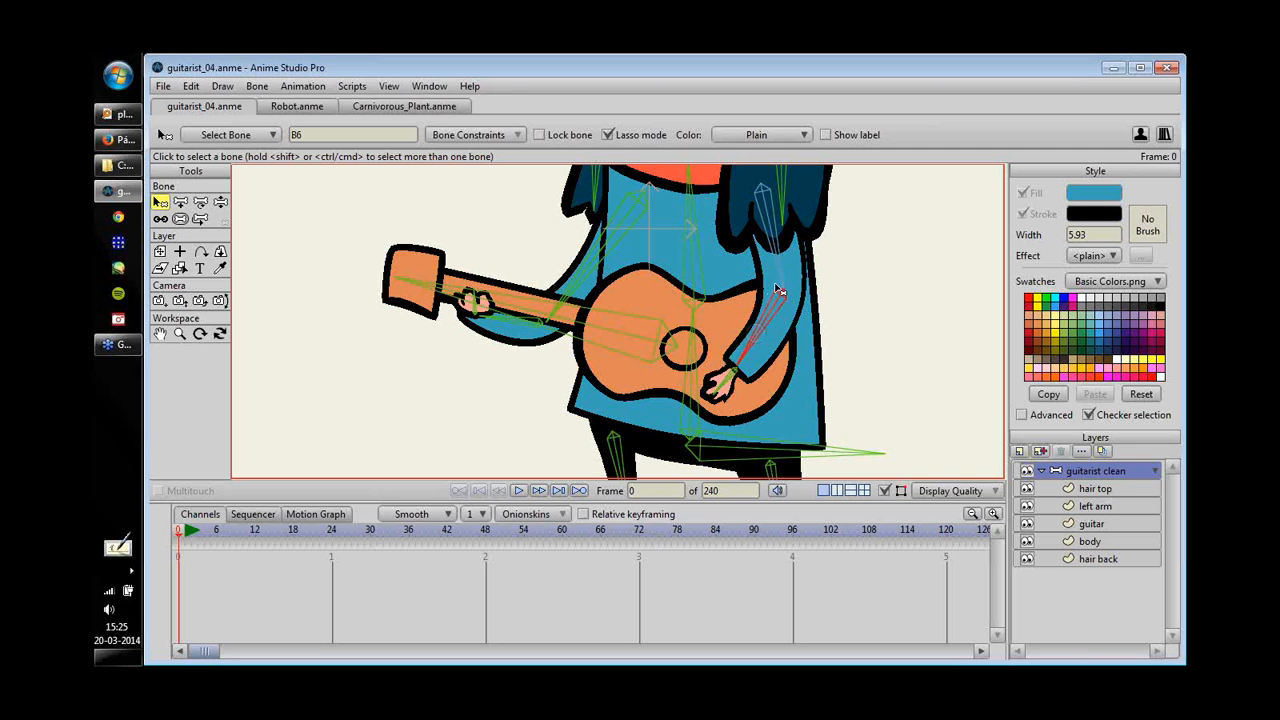
drag(772, 310, 681, 288)
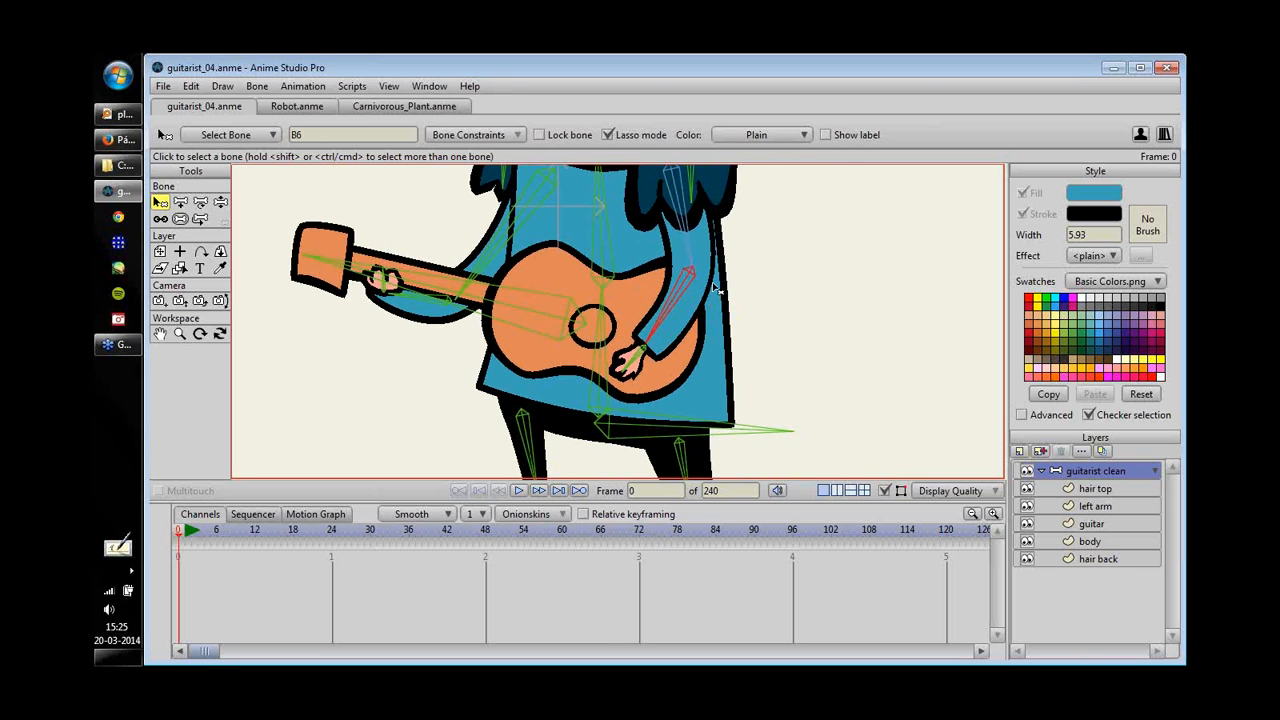
drag(713, 285, 823, 287)
click(475, 135)
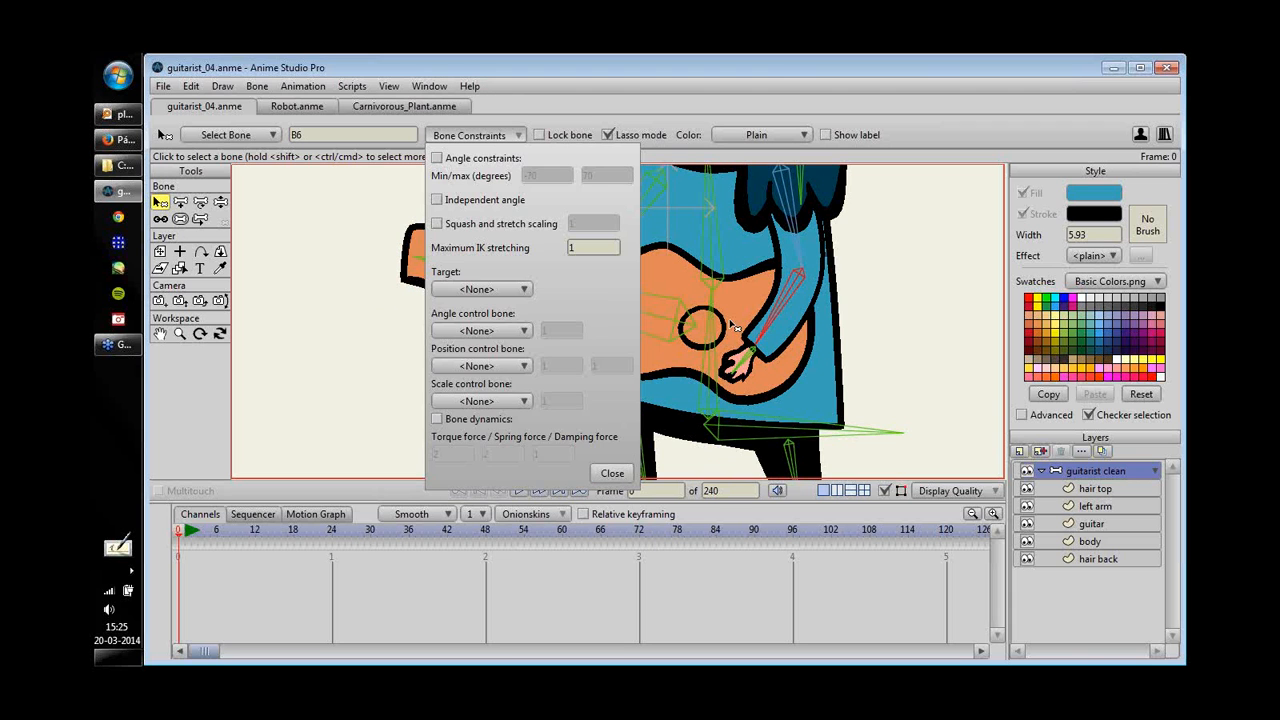
click(511, 289)
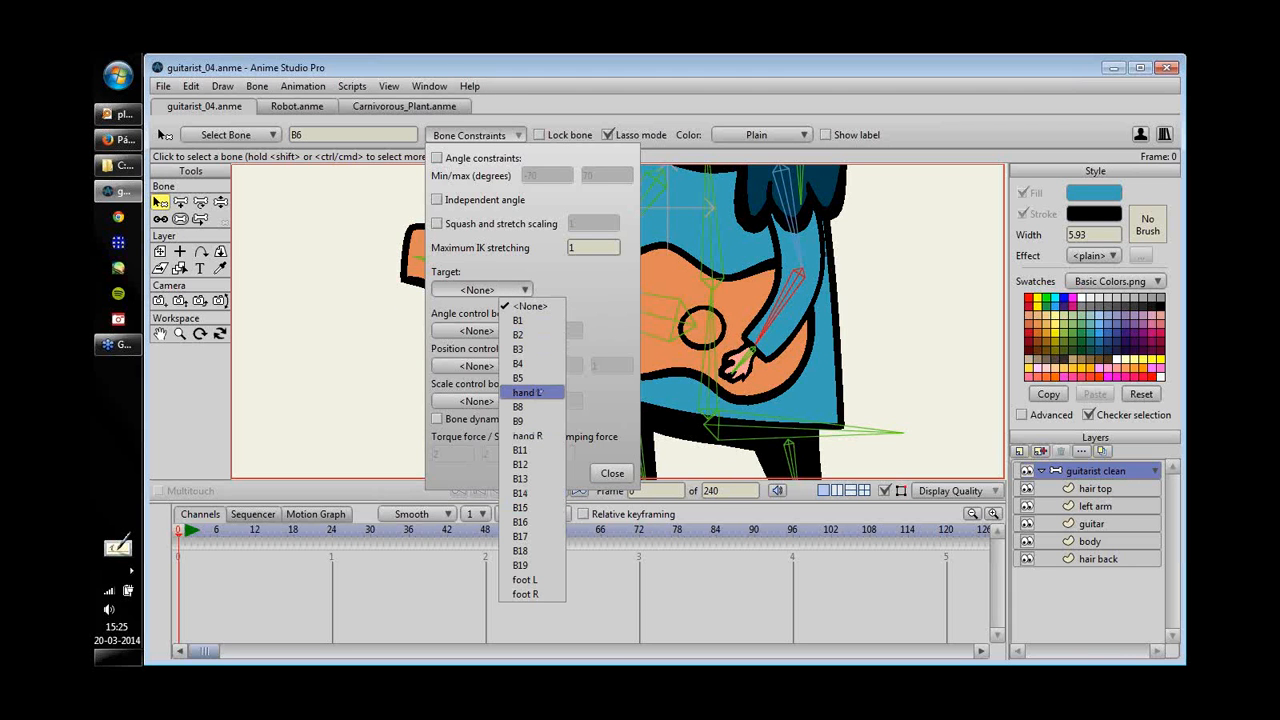
click(530, 392)
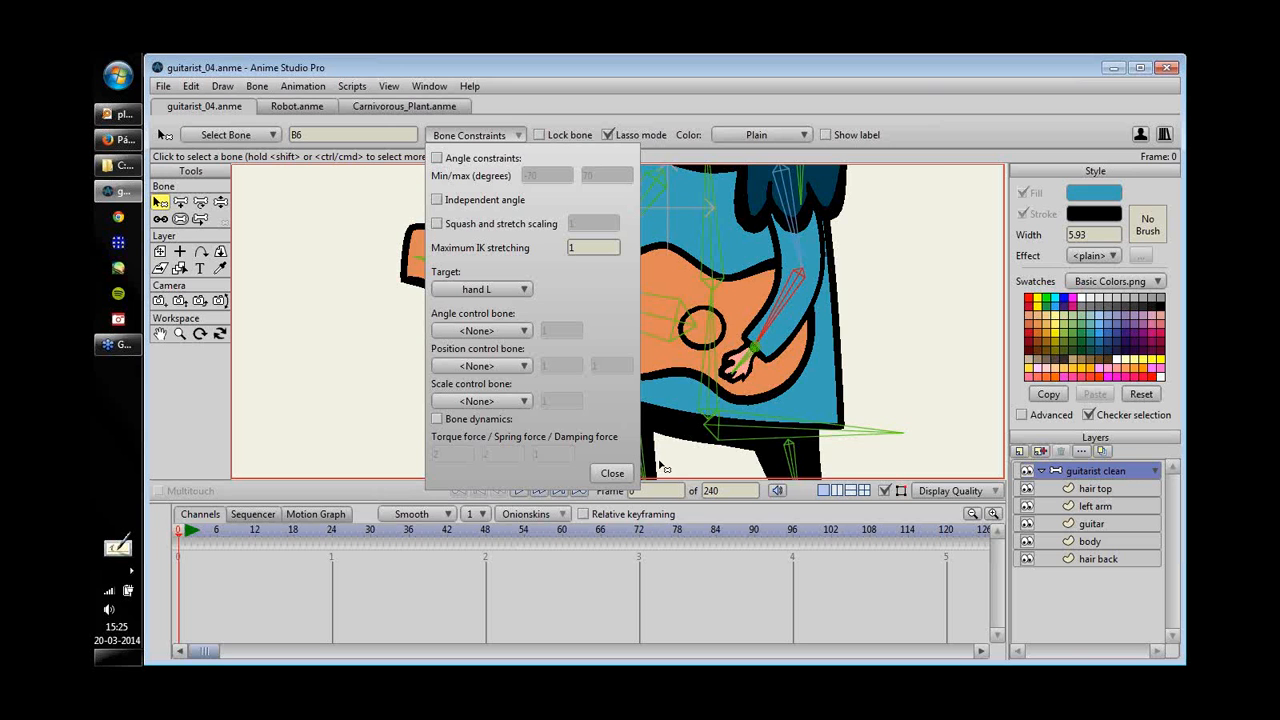
- Select the fretting arm's forearm bone B9 and set its constraint target to hand R
drag(750, 324, 950, 338)
mouse_move(879, 365)
mouse_down()
mouse_move(867, 342)
mouse_move(892, 347)
mouse_up()
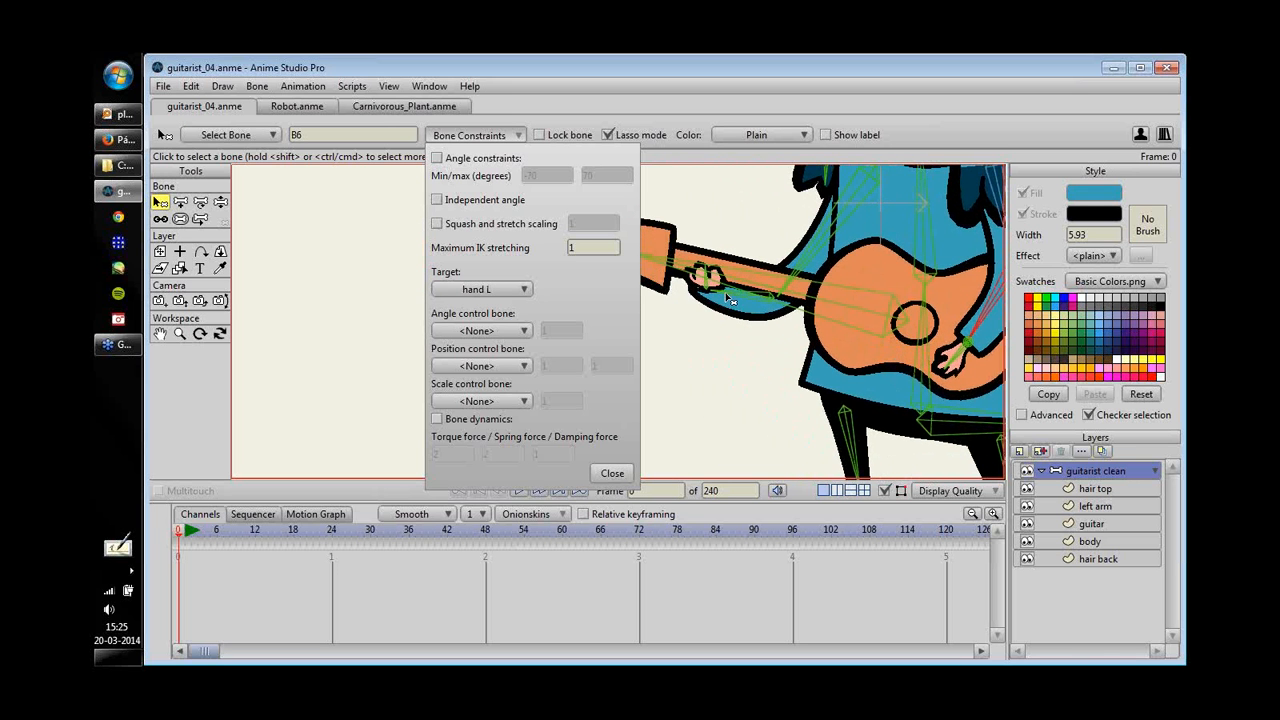
click(724, 309)
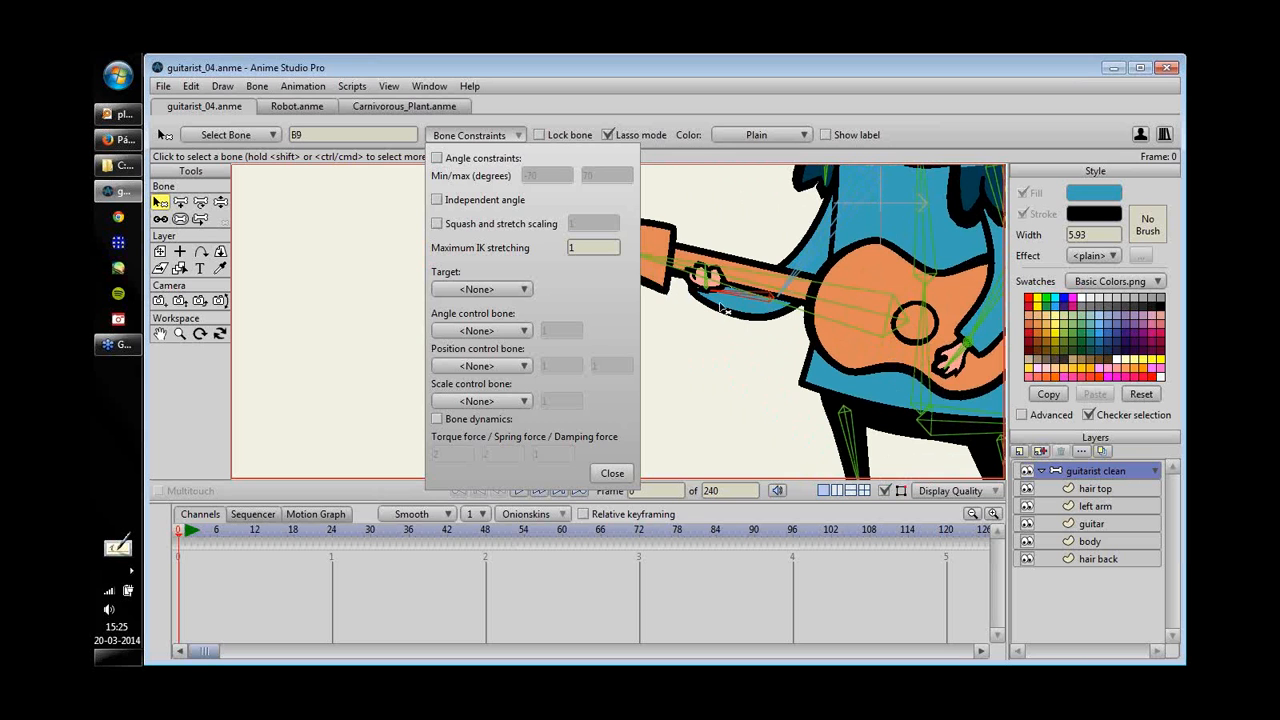
click(517, 288)
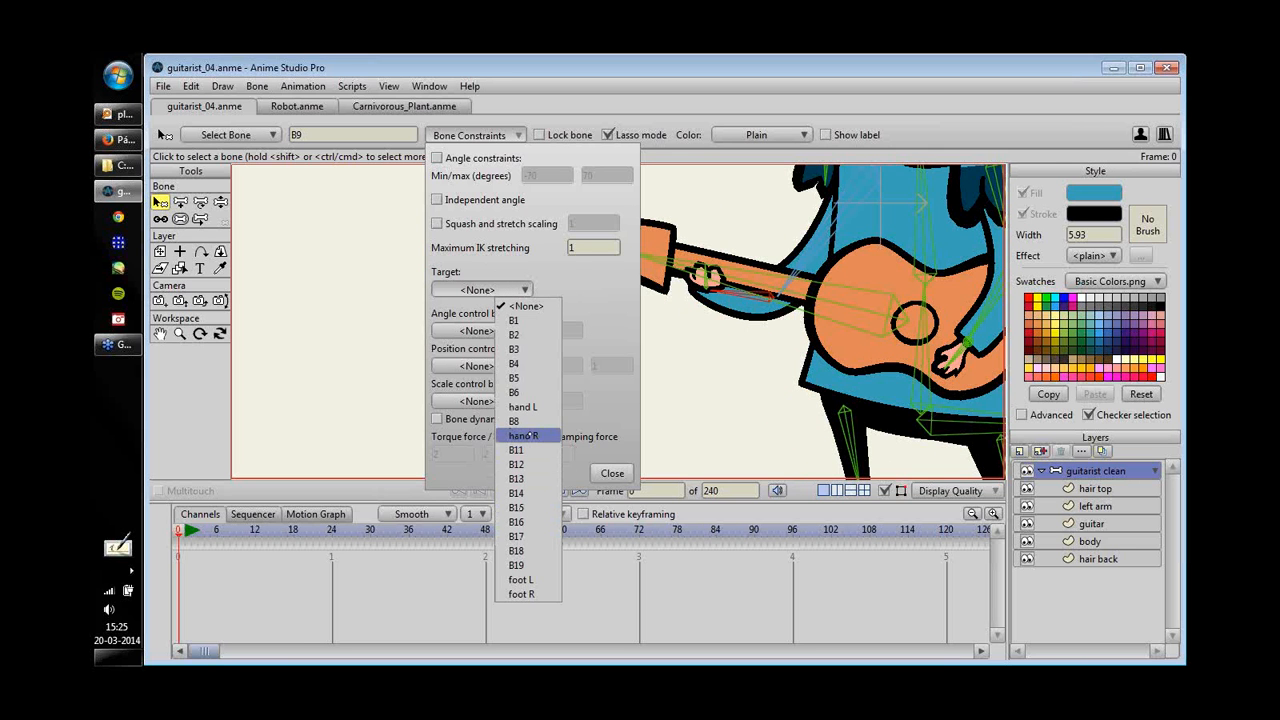
click(534, 436)
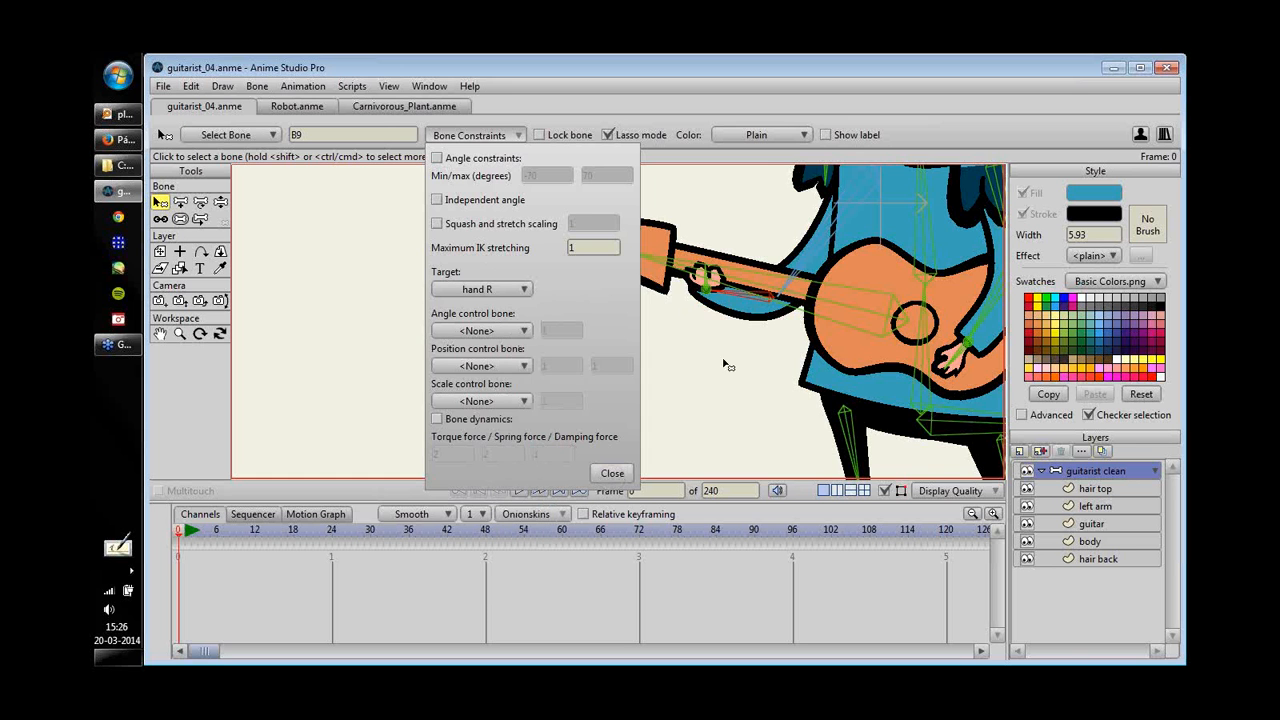
drag(728, 334, 227, 522)
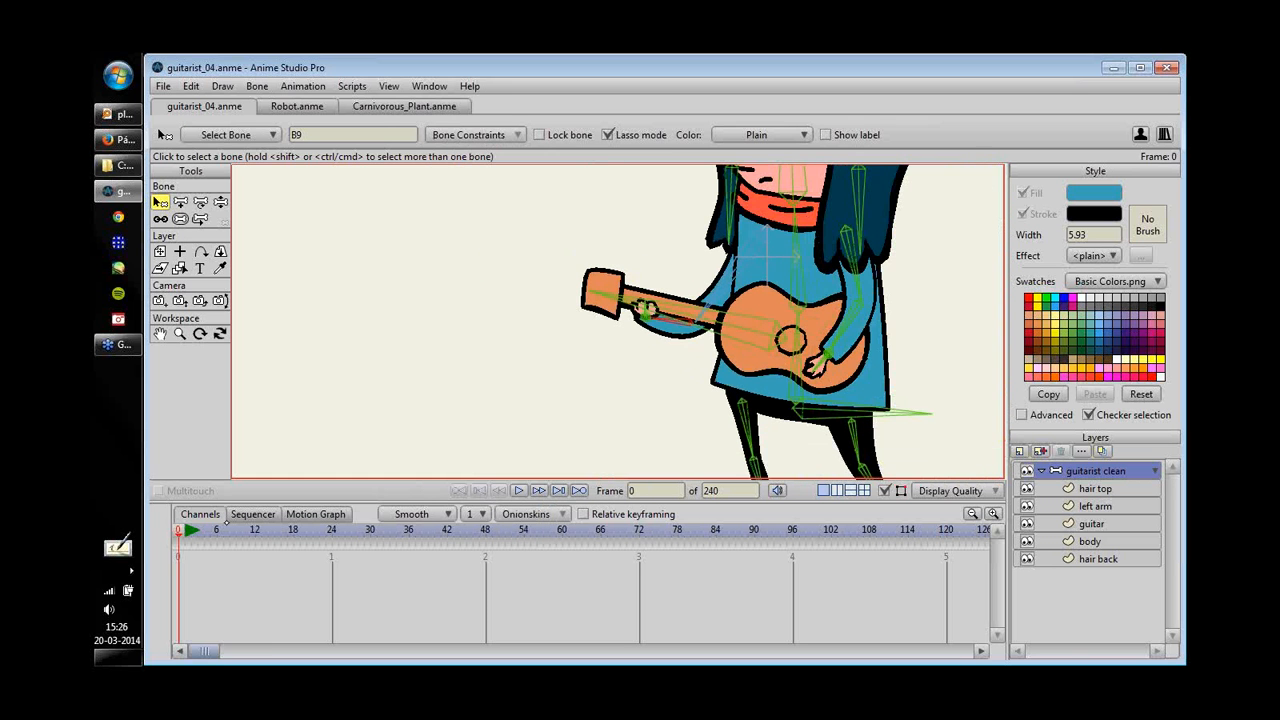
- At frame 12, rotate the guitar bone with Manipulate Bones to tilt the neck slightly upward
click(254, 530)
click(220, 202)
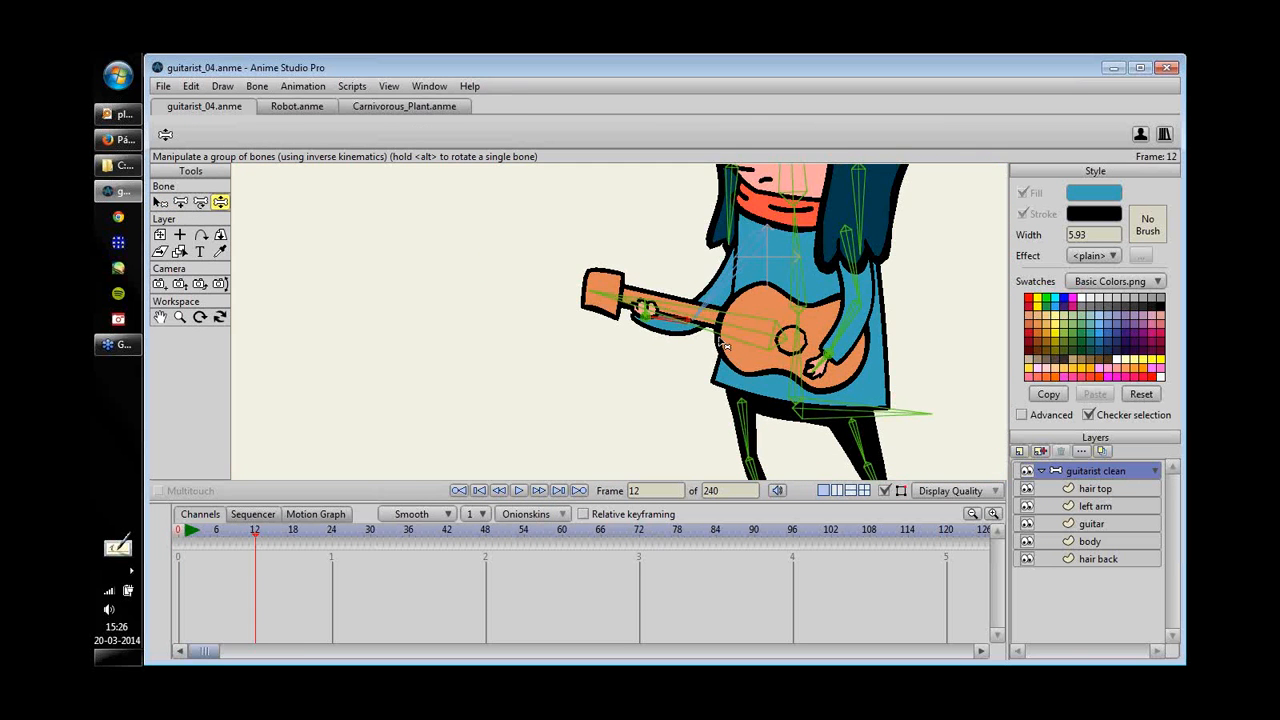
drag(724, 344, 640, 310)
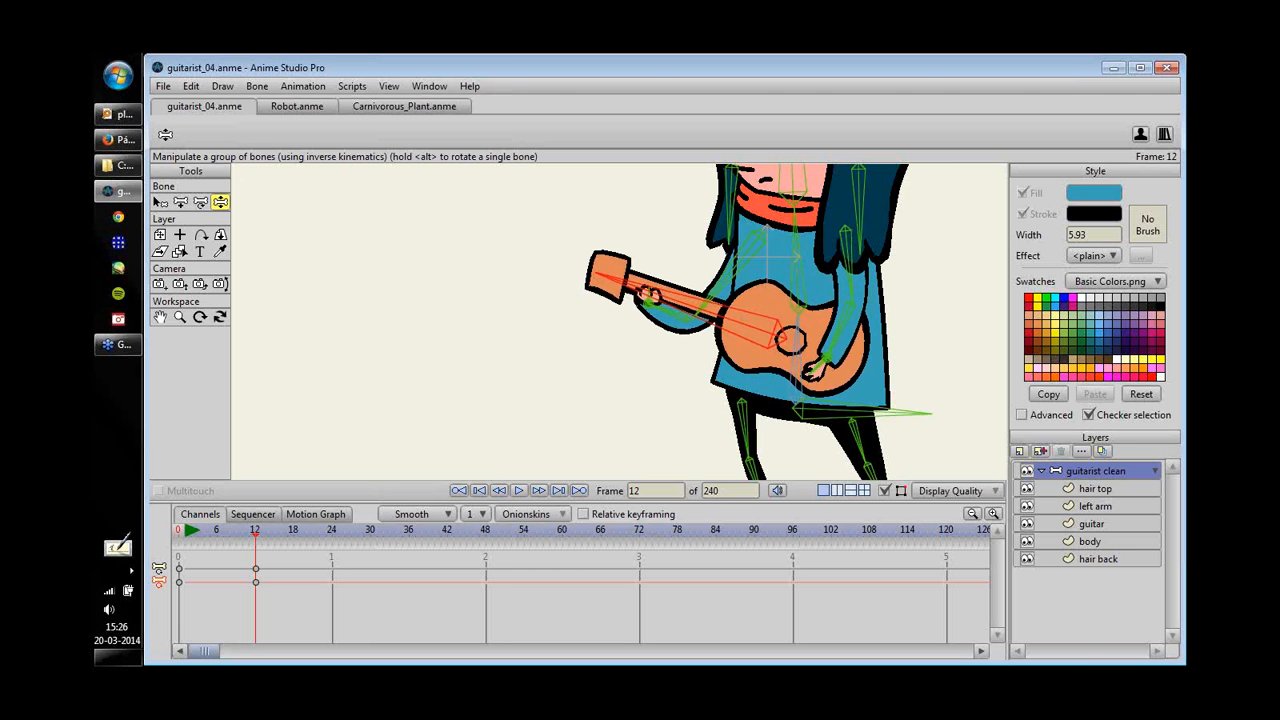
drag(320, 158, 202, 192)
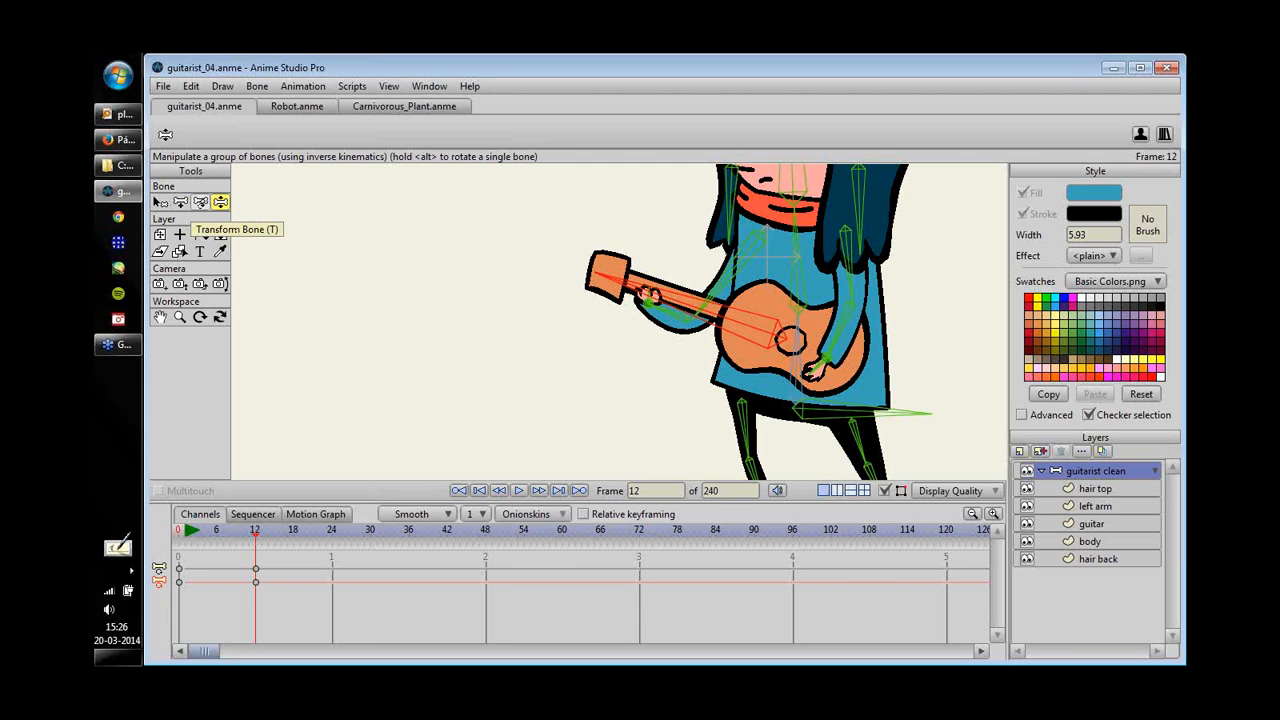
- At frame 12, stretch the guitar bone to a scale of about 1.06 with Transform Bone
click(200, 202)
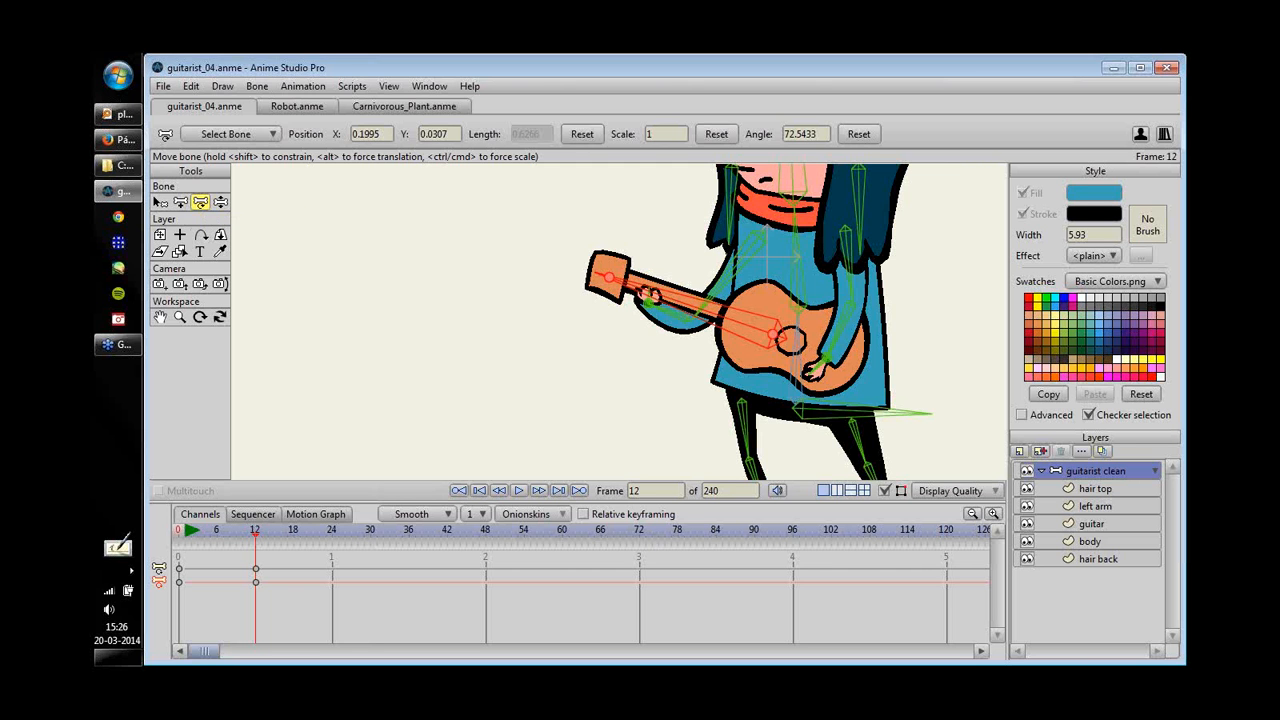
drag(860, 352, 737, 357)
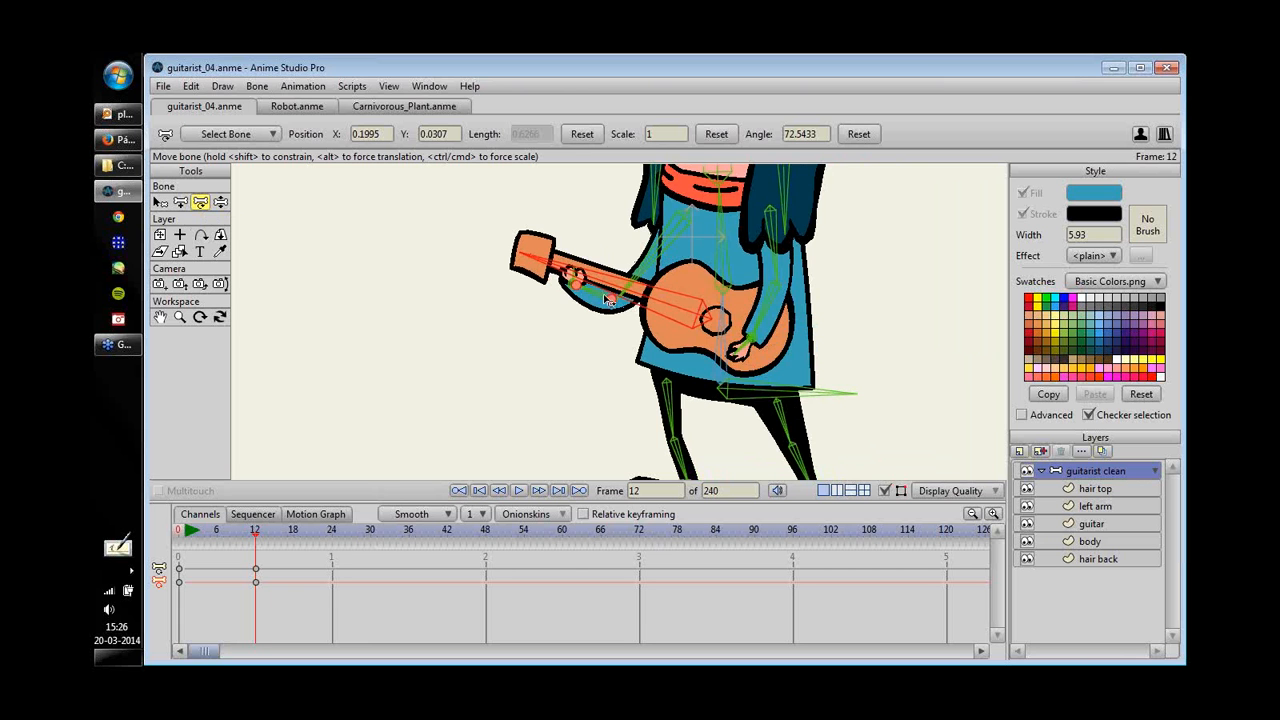
scroll(614, 300, up, 2)
drag(729, 241, 709, 277)
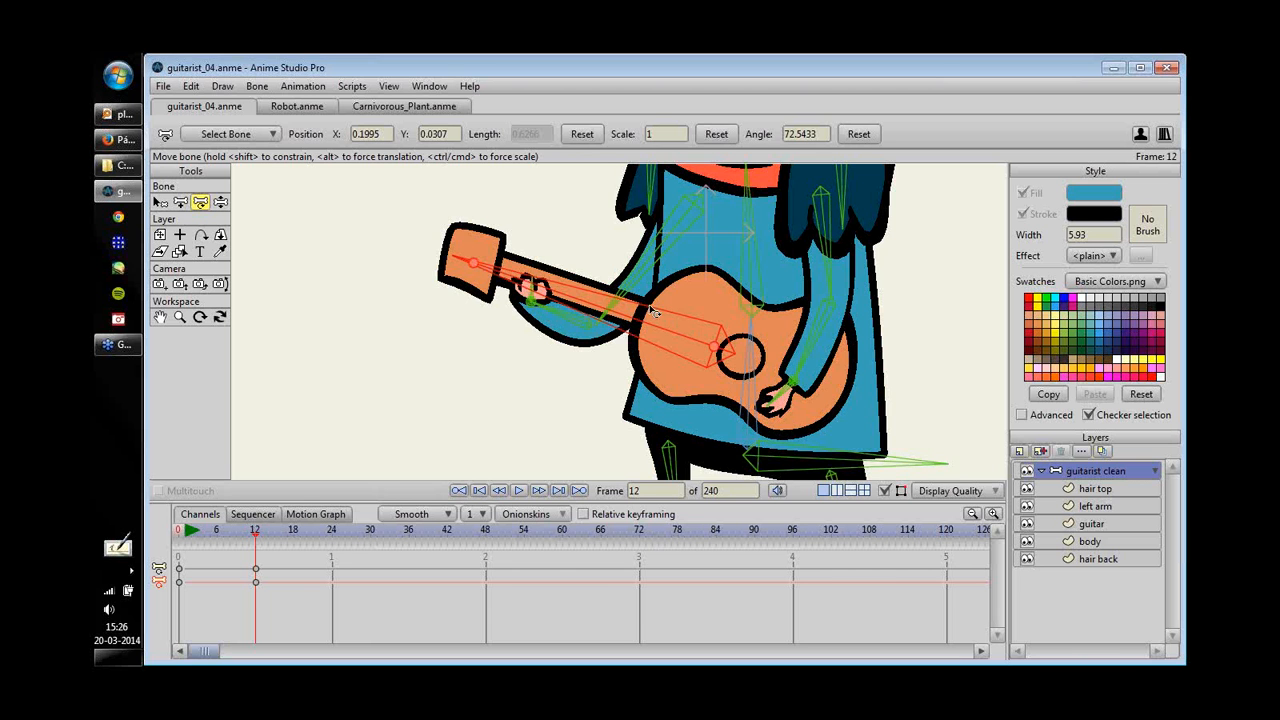
drag(637, 304, 621, 309)
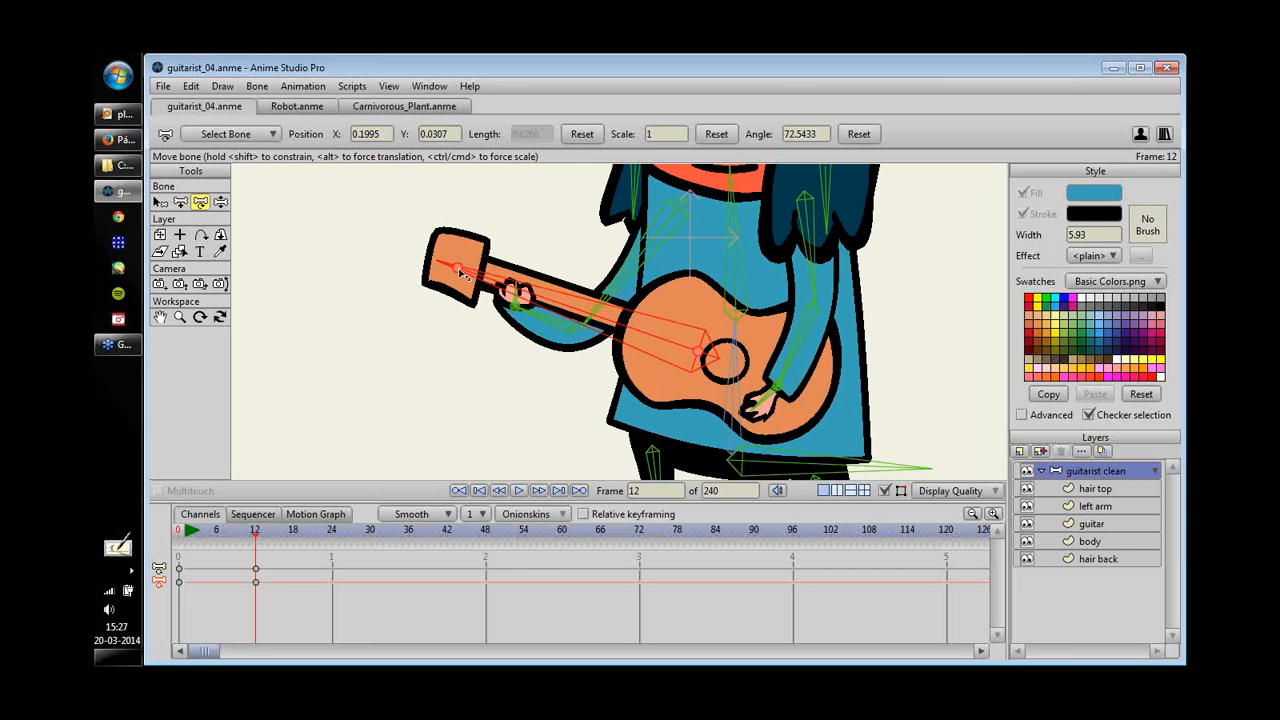
mouse_move(460, 272)
mouse_down()
mouse_move(483, 268)
mouse_move(354, 230)
mouse_move(447, 270)
mouse_up()
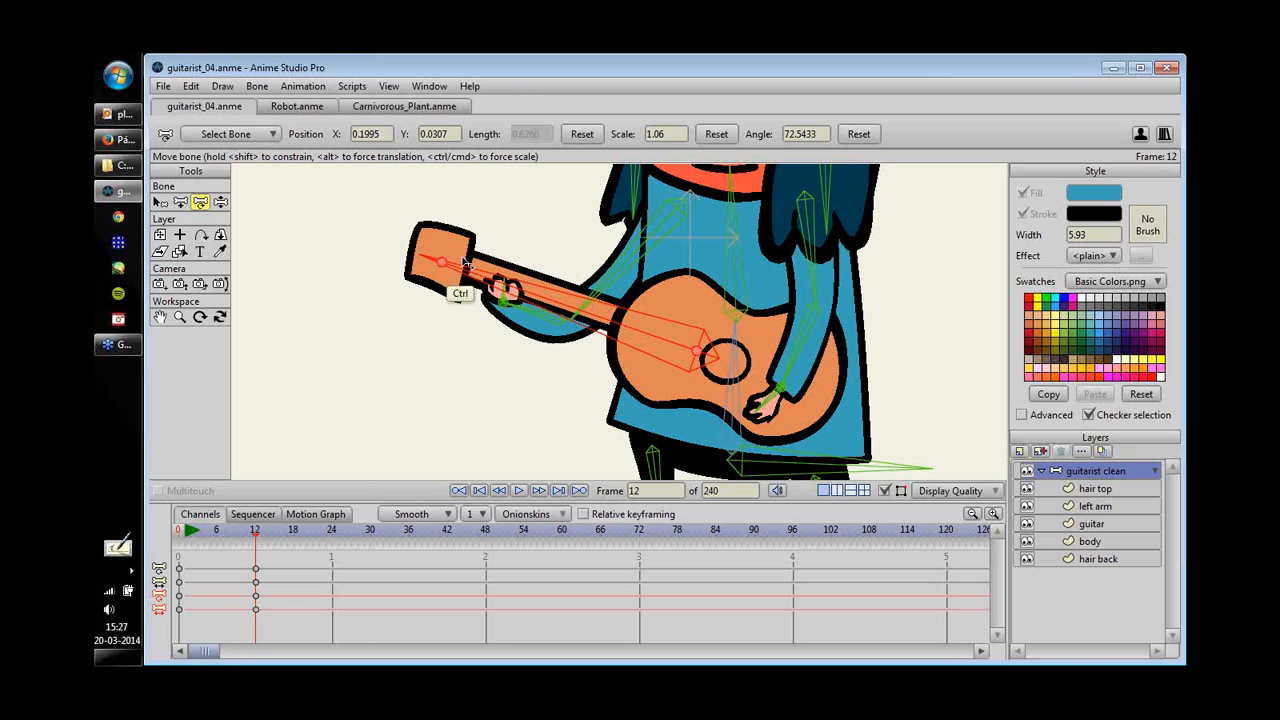
- Undo the guitar bone's scaling and try moving the guitar at frame 12 down beyond the arms' reach
key(ctrl+z)
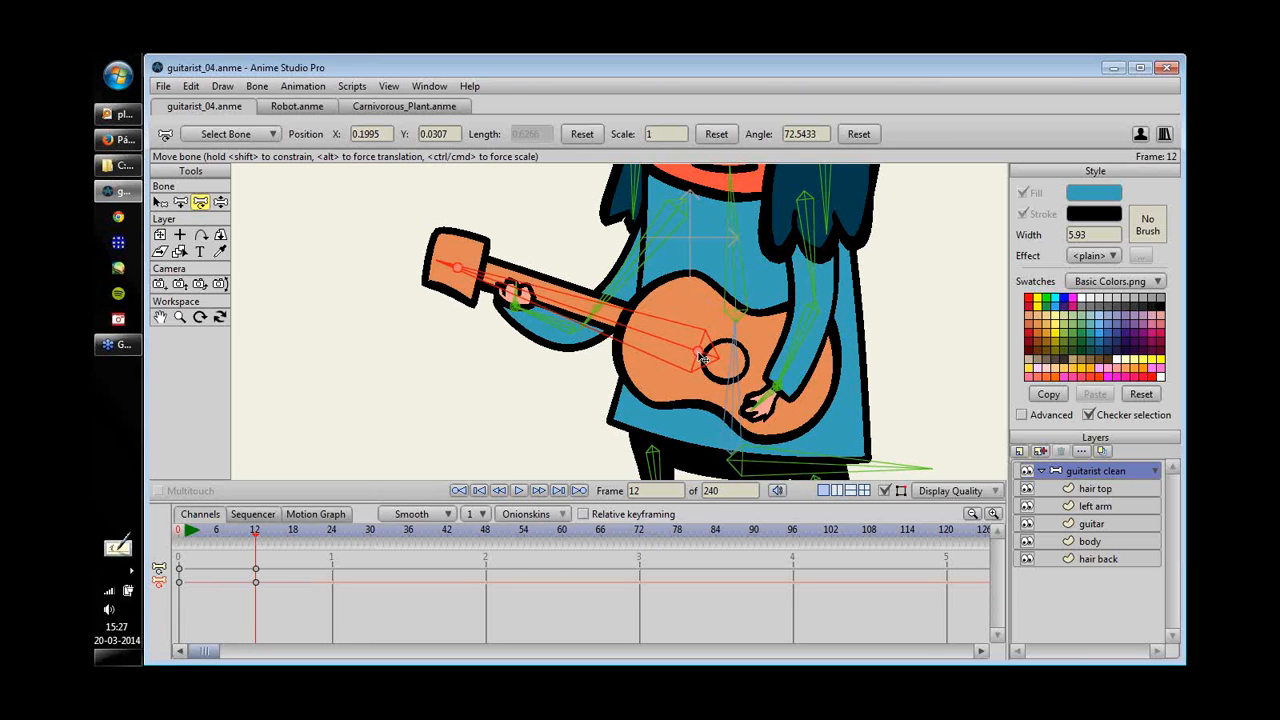
drag(704, 357, 652, 314)
scroll(700, 252, down, 1)
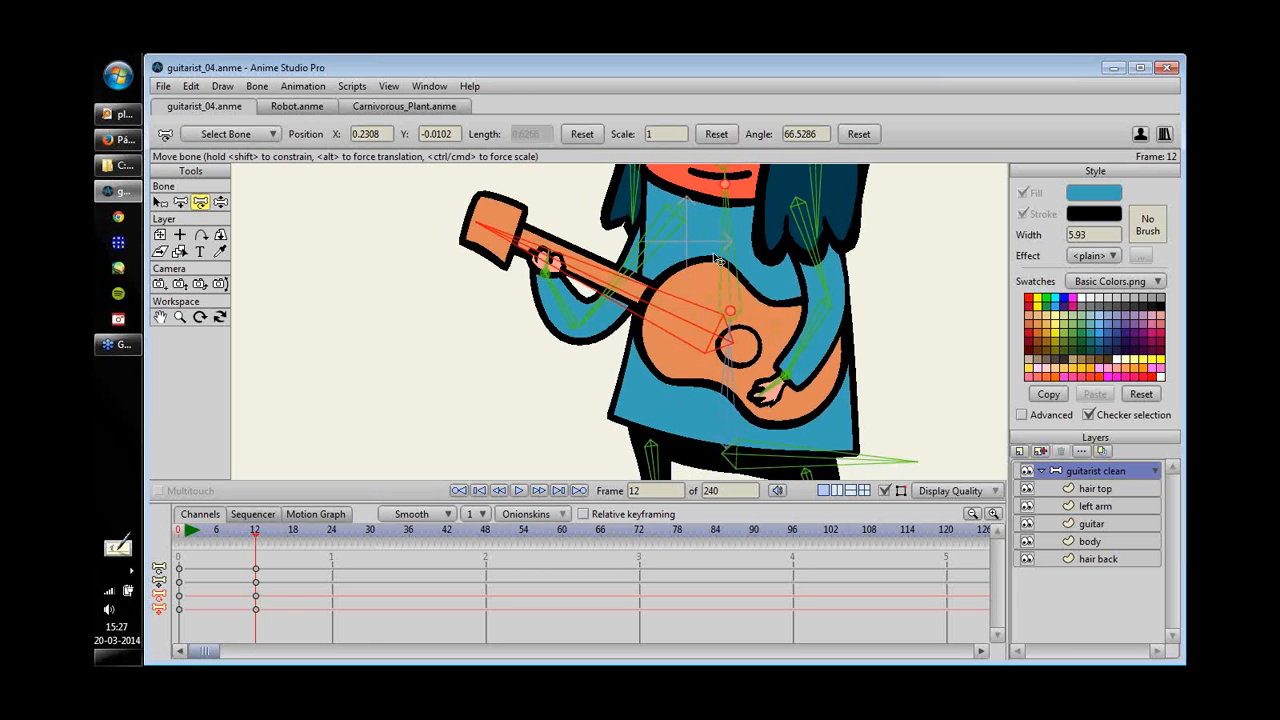
drag(700, 250, 668, 253)
drag(658, 337, 575, 420)
scroll(738, 276, down, 3)
scroll(652, 322, down, 2)
scroll(666, 277, up, 3)
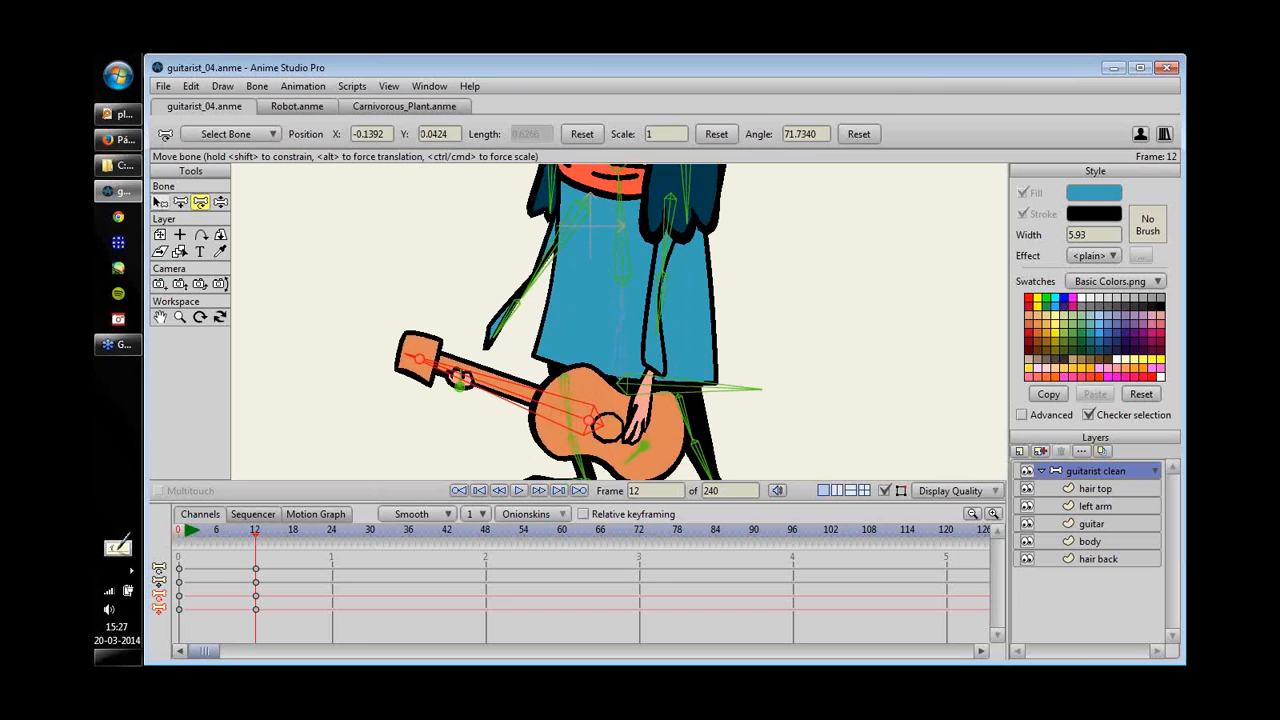
- Select the upper and lower bones of both arms, set maximum IK stretching to 1.80 and enable squash and stretch scaling
key(z)
mouse_move(558, 290)
mouse_down()
mouse_move(569, 264)
mouse_move(514, 327)
mouse_up()
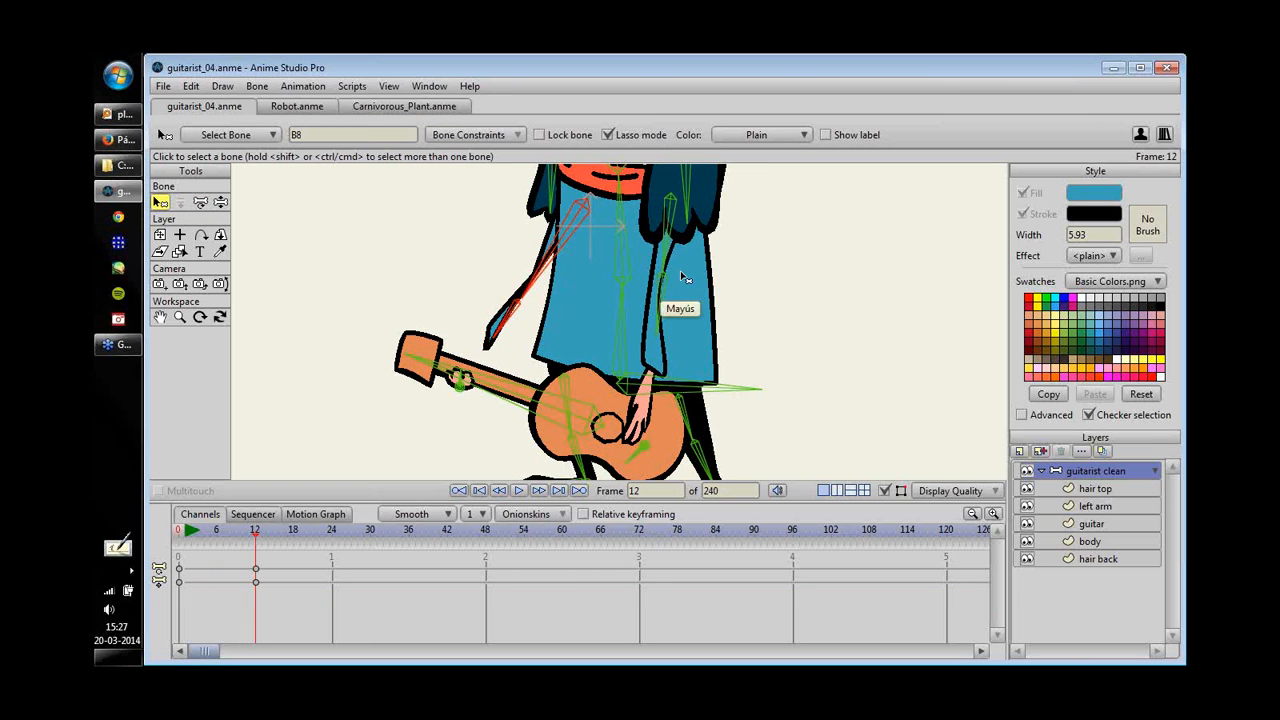
mouse_move(684, 276)
mouse_down()
mouse_move(645, 315)
mouse_move(702, 337)
mouse_up()
drag(686, 285, 865, 296)
click(482, 139)
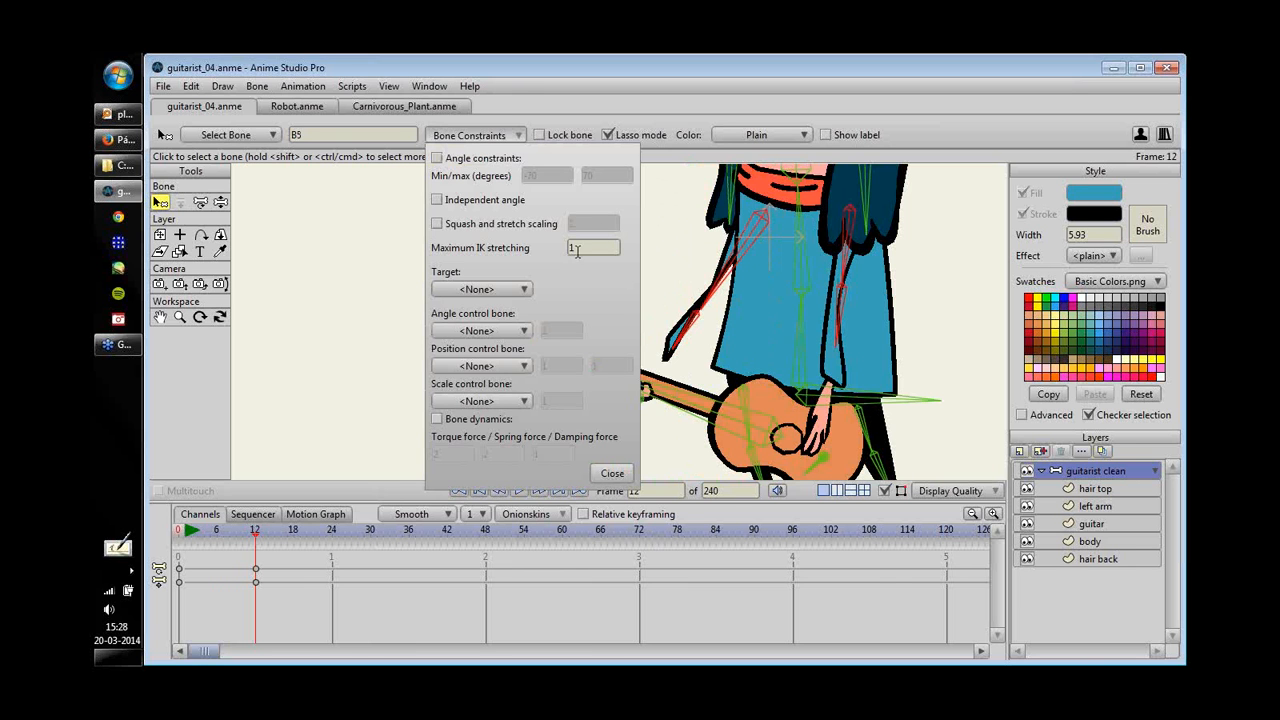
drag(577, 252, 631, 251)
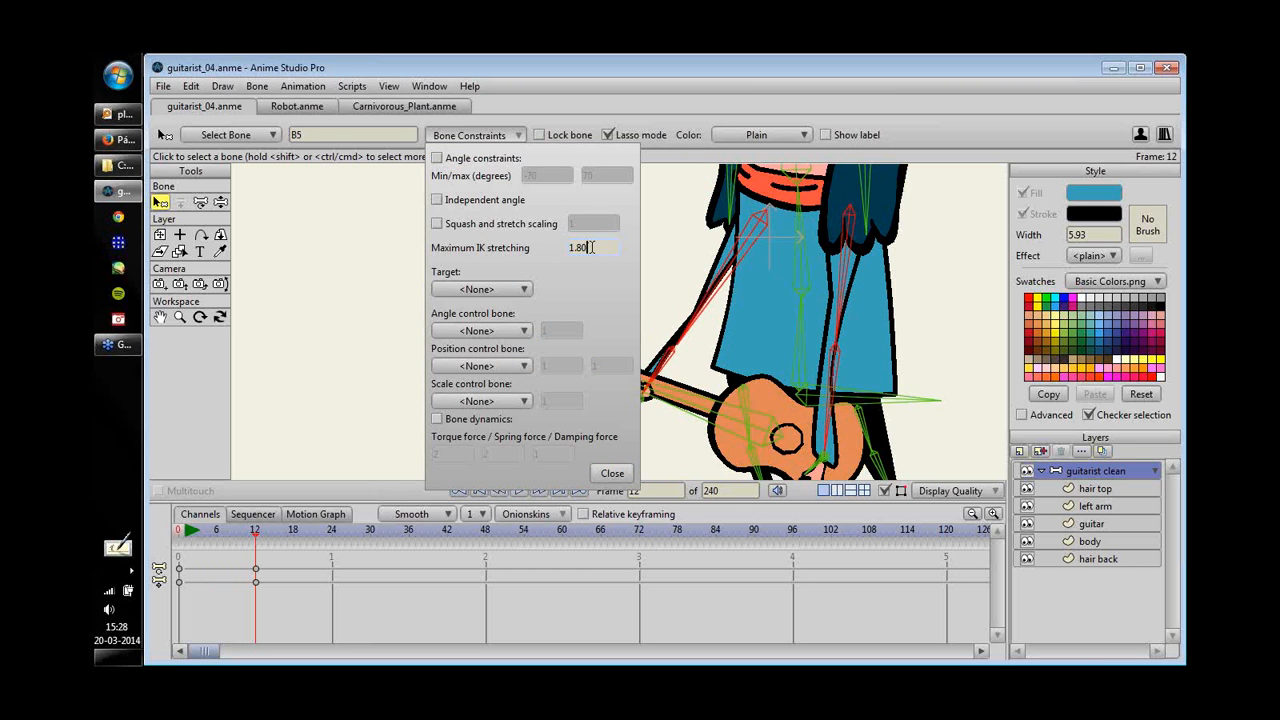
click(505, 223)
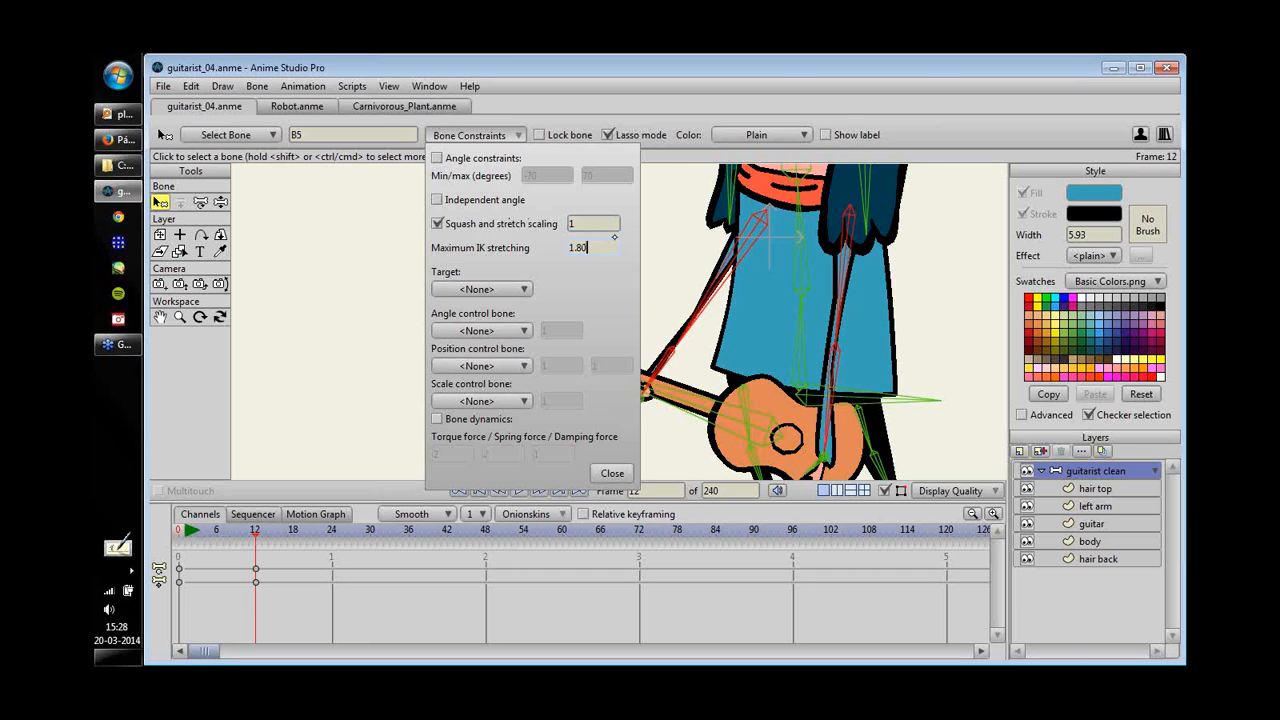
click(612, 474)
- Clear the bone selection and test the stretching arms by moving the guitar bone around the body at frame 12
scroll(774, 325, down, 2)
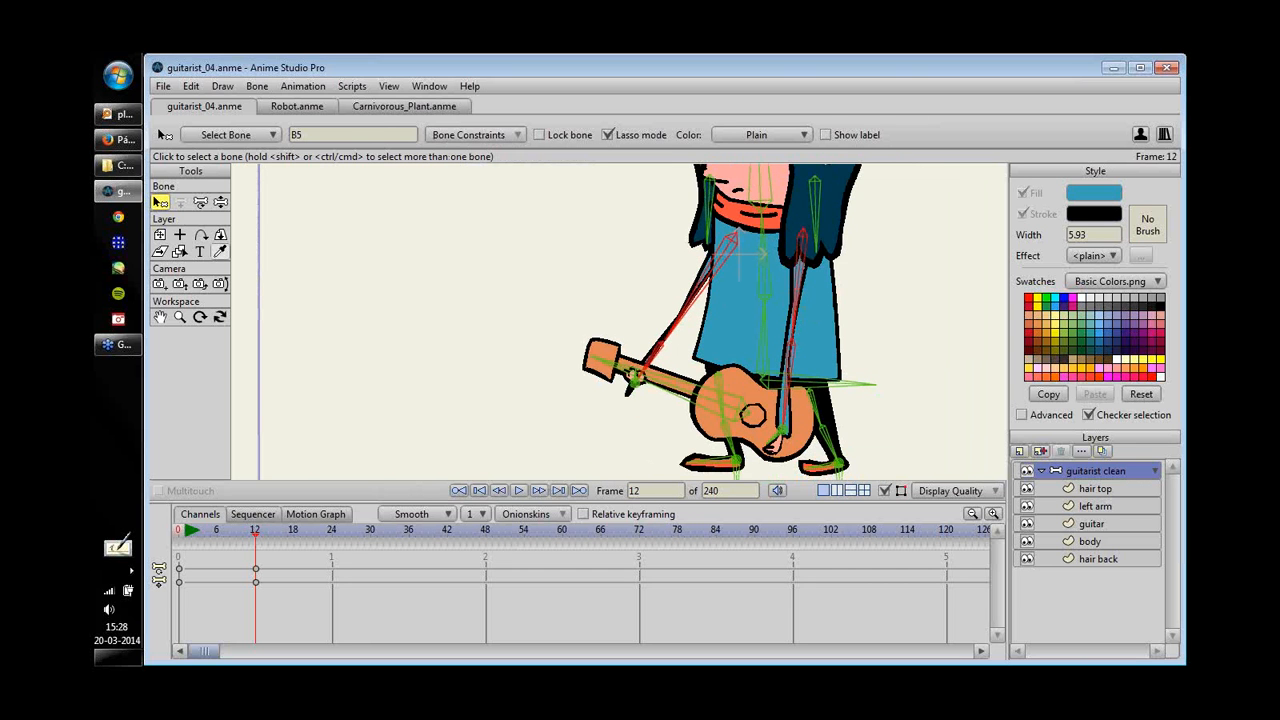
click(200, 202)
click(738, 415)
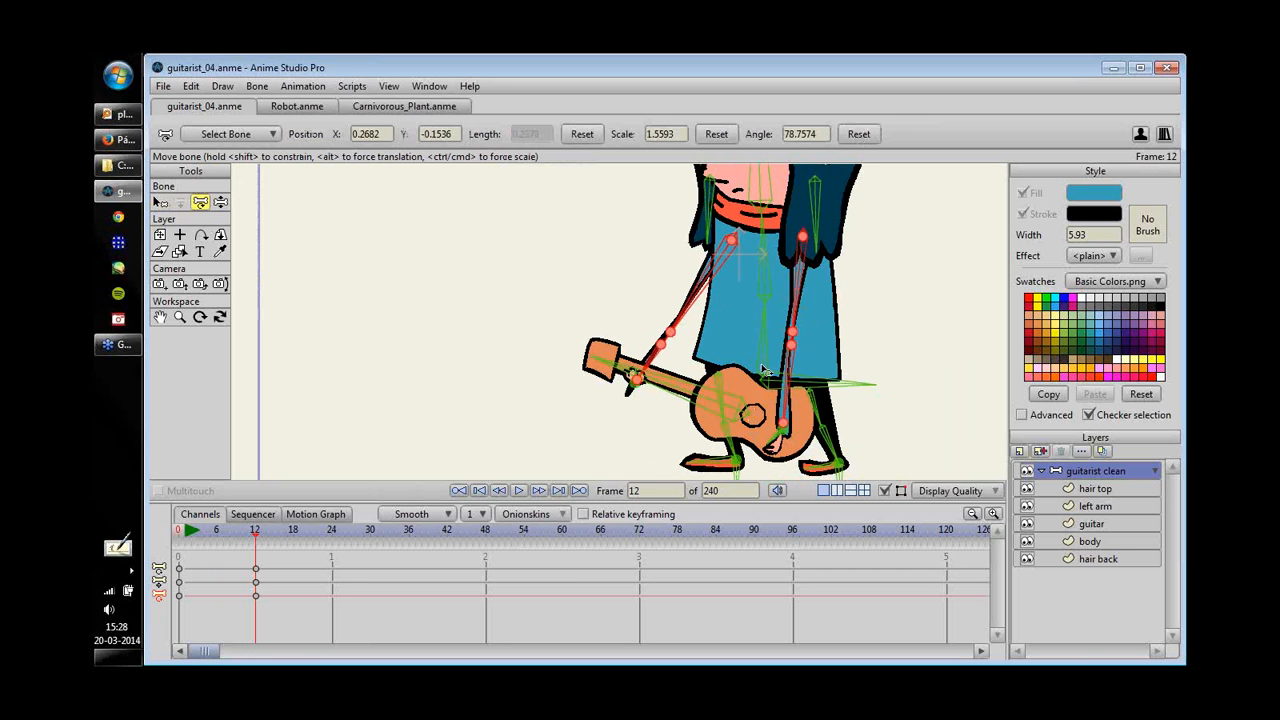
key(Return)
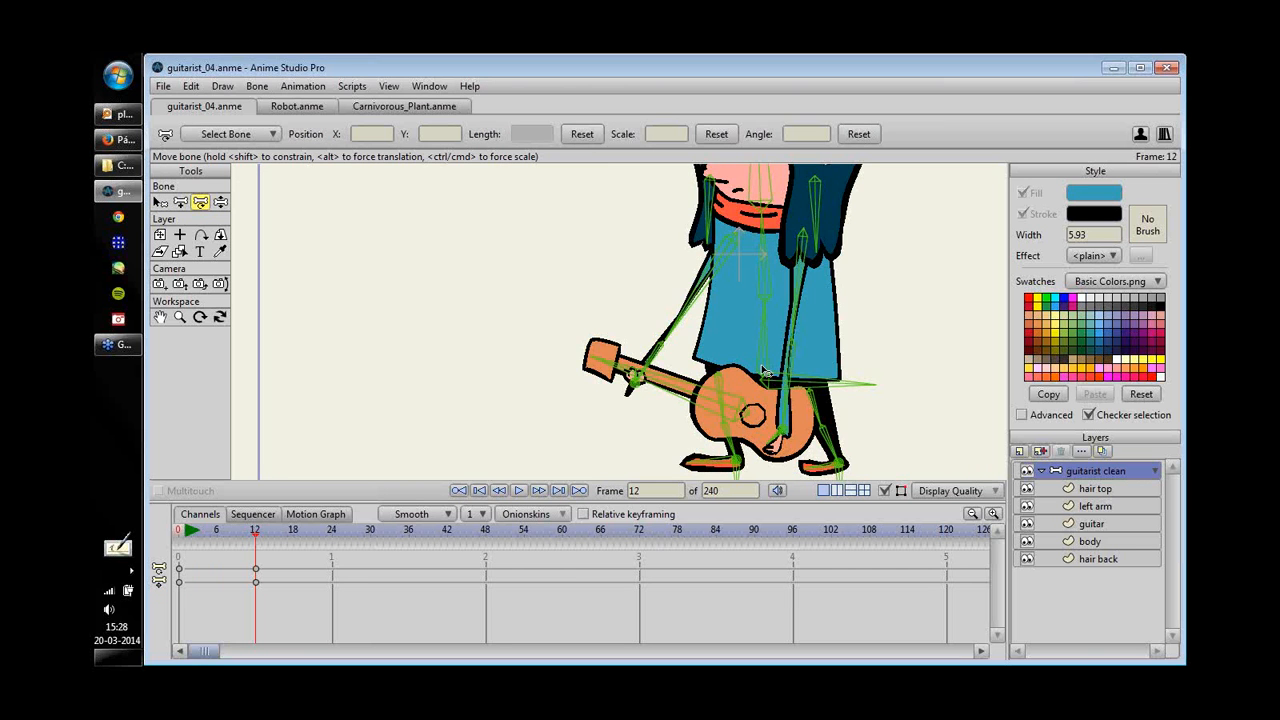
drag(766, 372, 775, 314)
drag(884, 257, 800, 300)
drag(743, 320, 677, 364)
- Delete the test keyframes at frame 12 and return to the start of the timeline
drag(281, 561, 240, 635)
key(Delete)
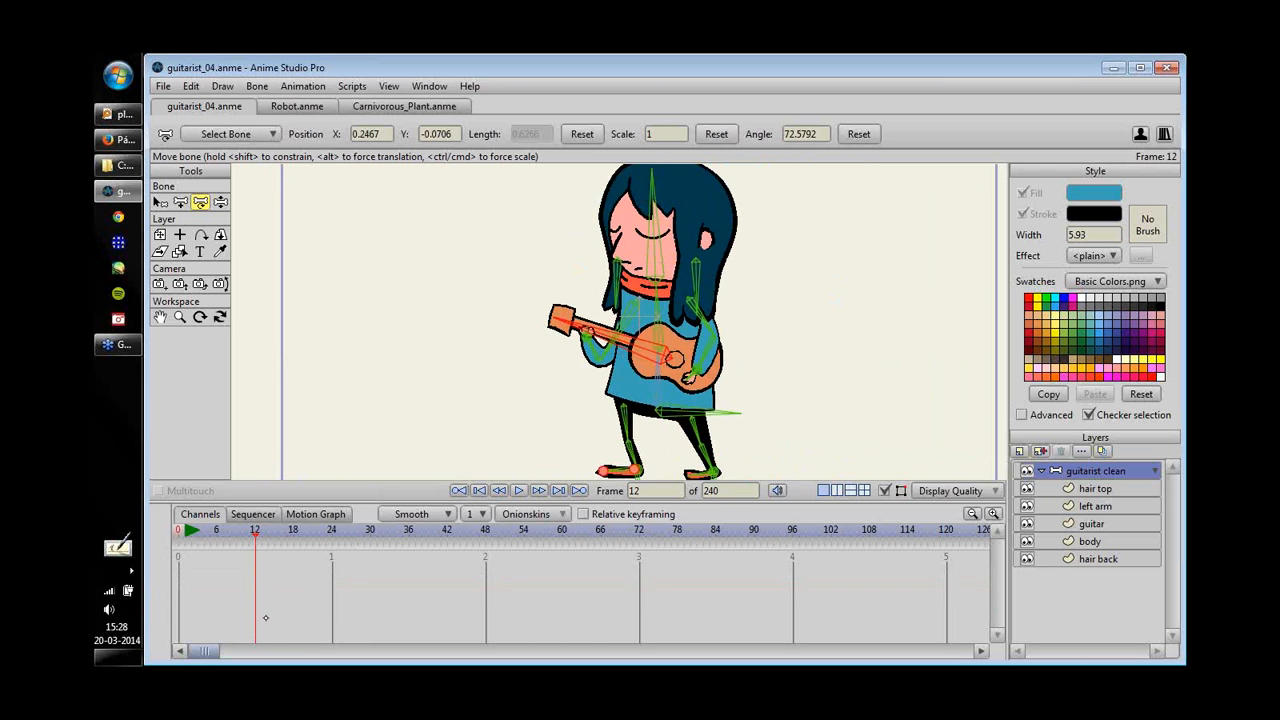
drag(255, 531, 178, 531)
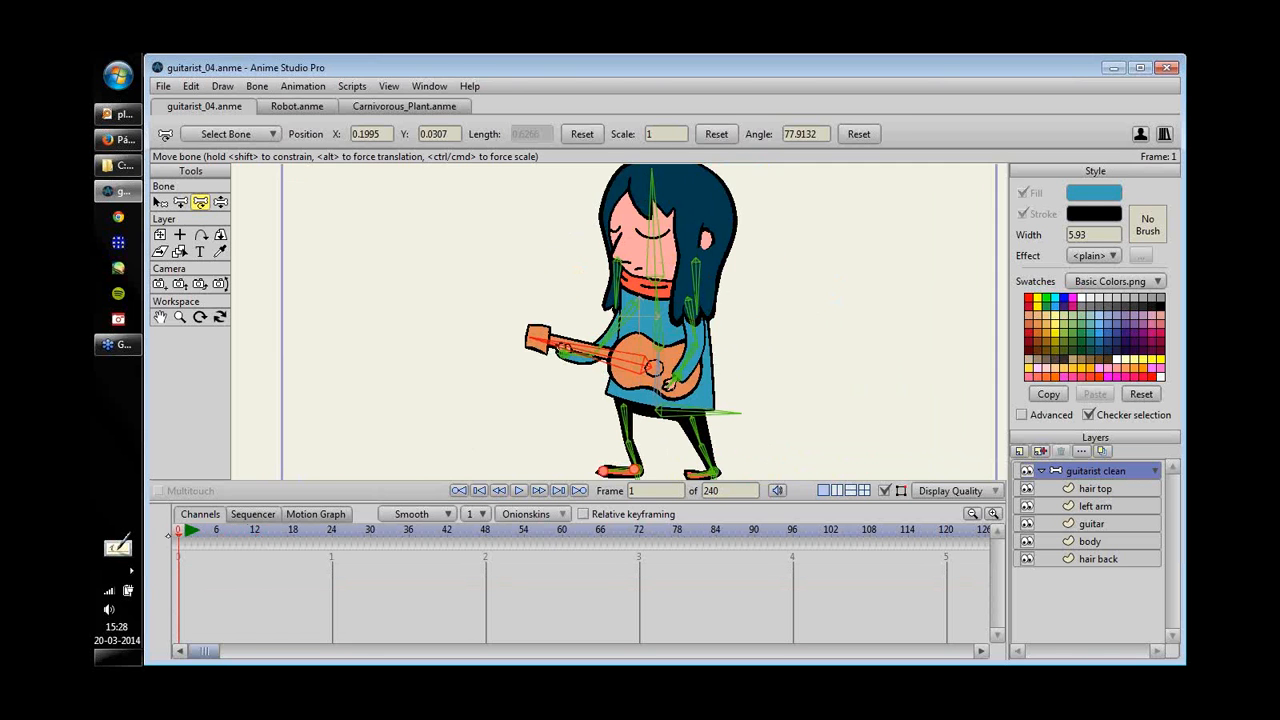
drag(690, 336, 646, 321)
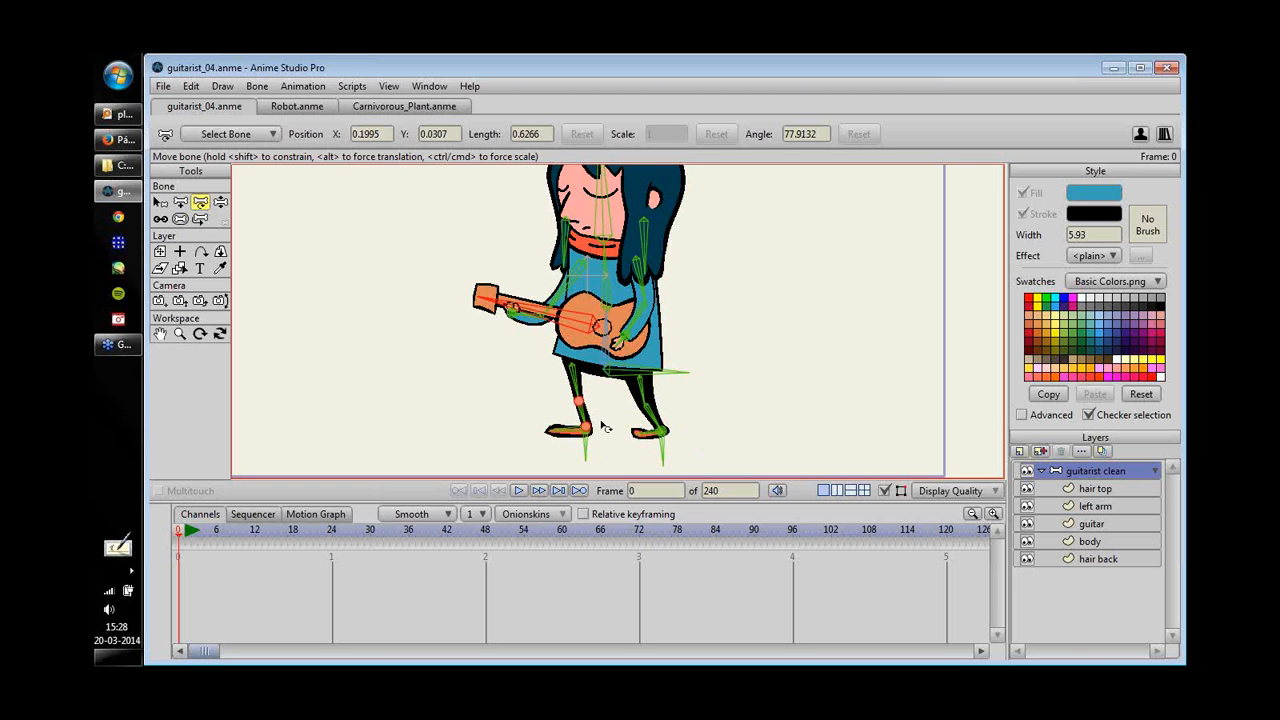
drag(717, 332, 720, 345)
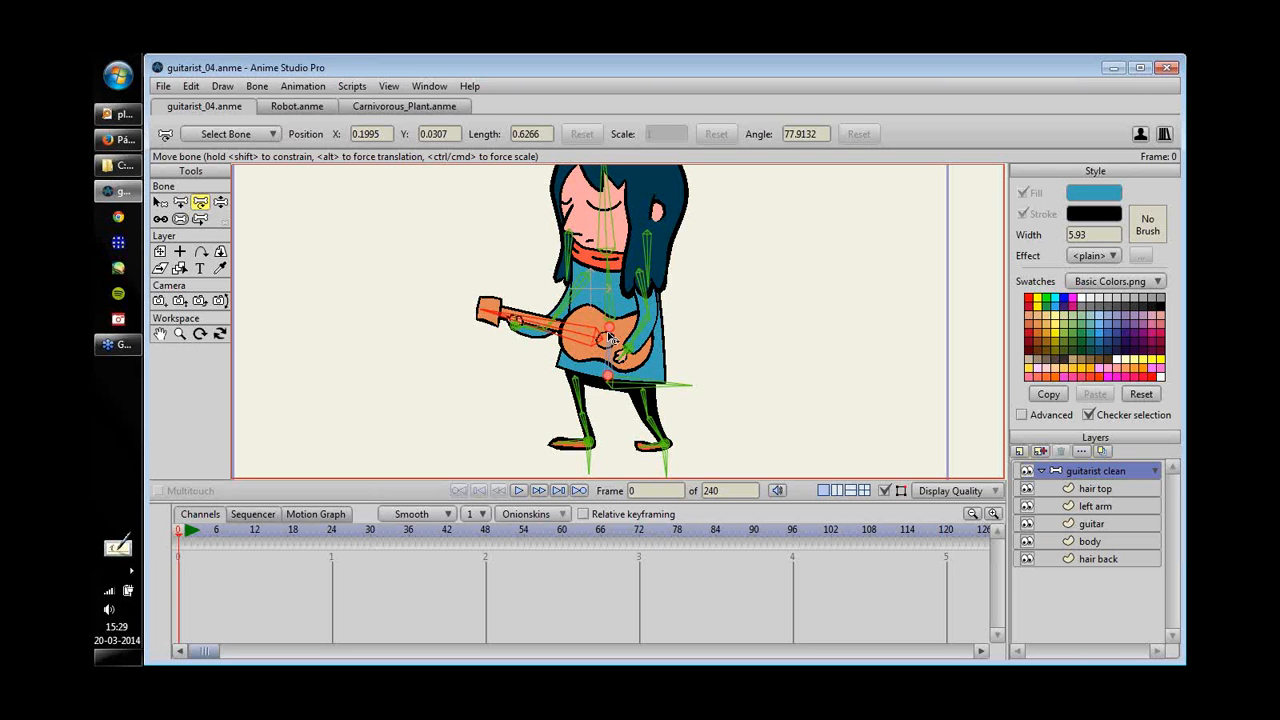
drag(746, 262, 735, 257)
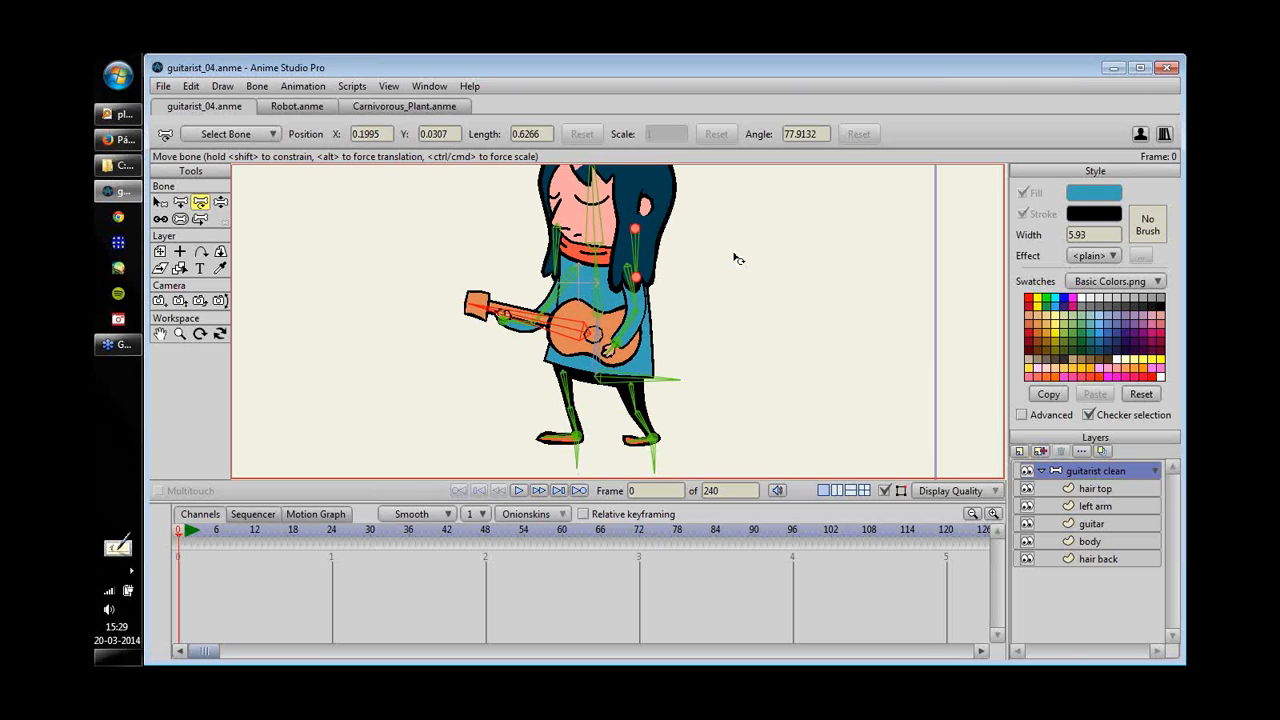
- Keyframe the strumming hand bone at frames 1 and 7, moving it down across the guitar for the later key
drag(179, 531, 185, 531)
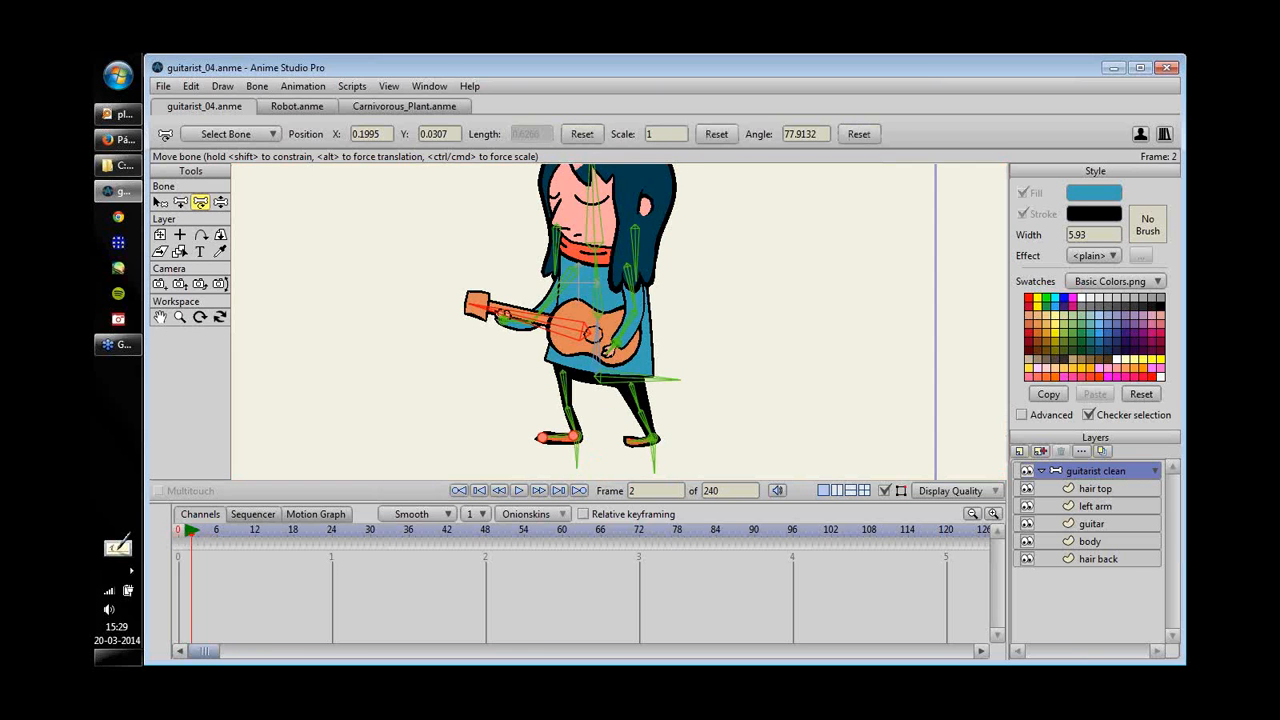
drag(741, 312, 701, 330)
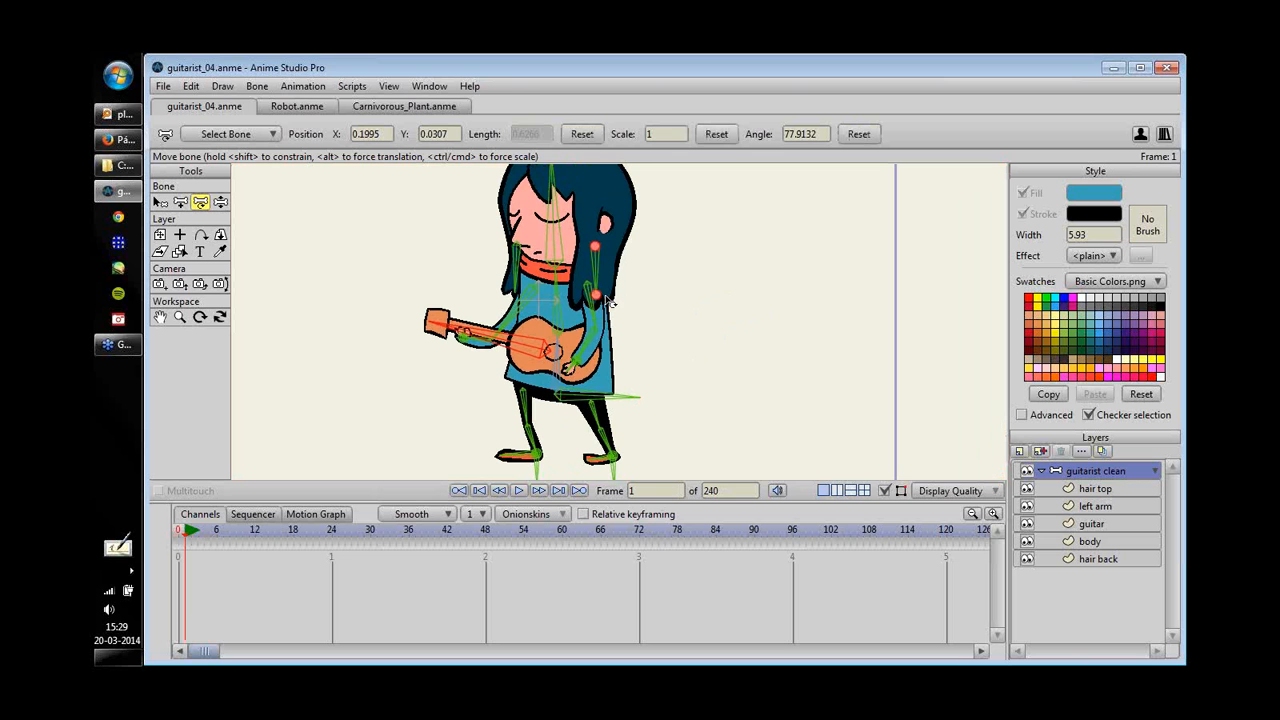
scroll(686, 312, up, 3)
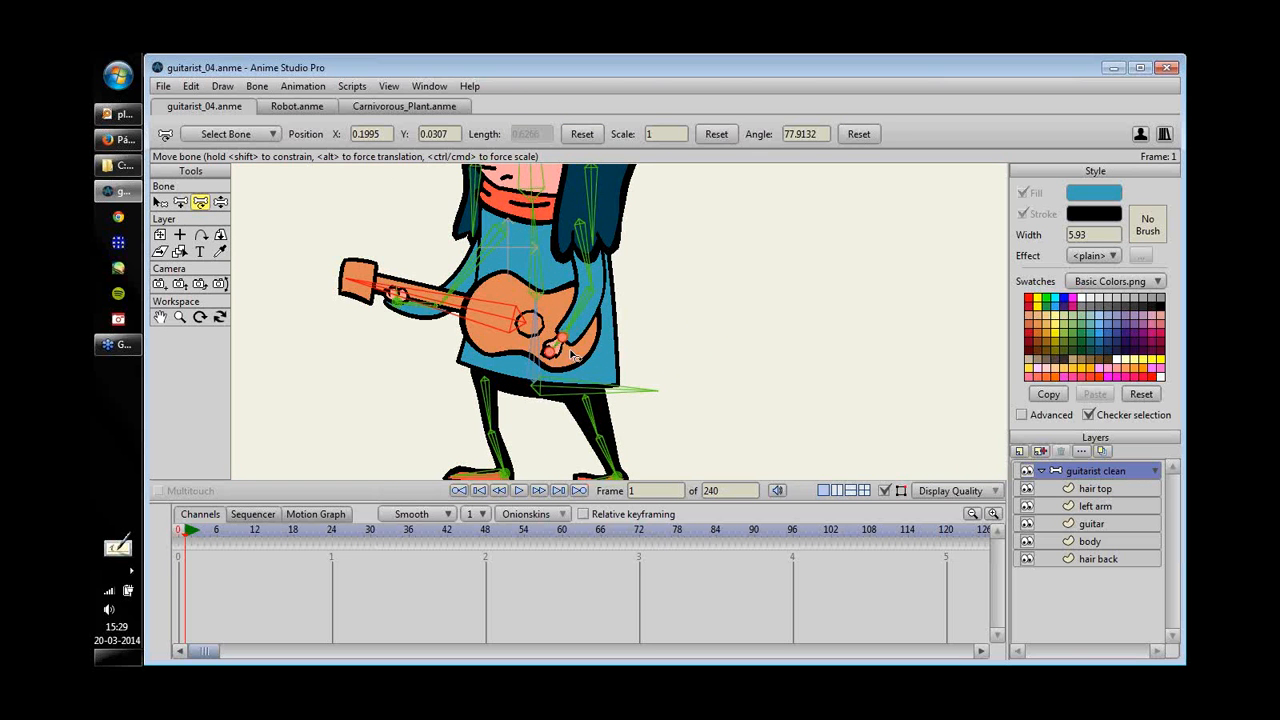
scroll(548, 355, up, 2)
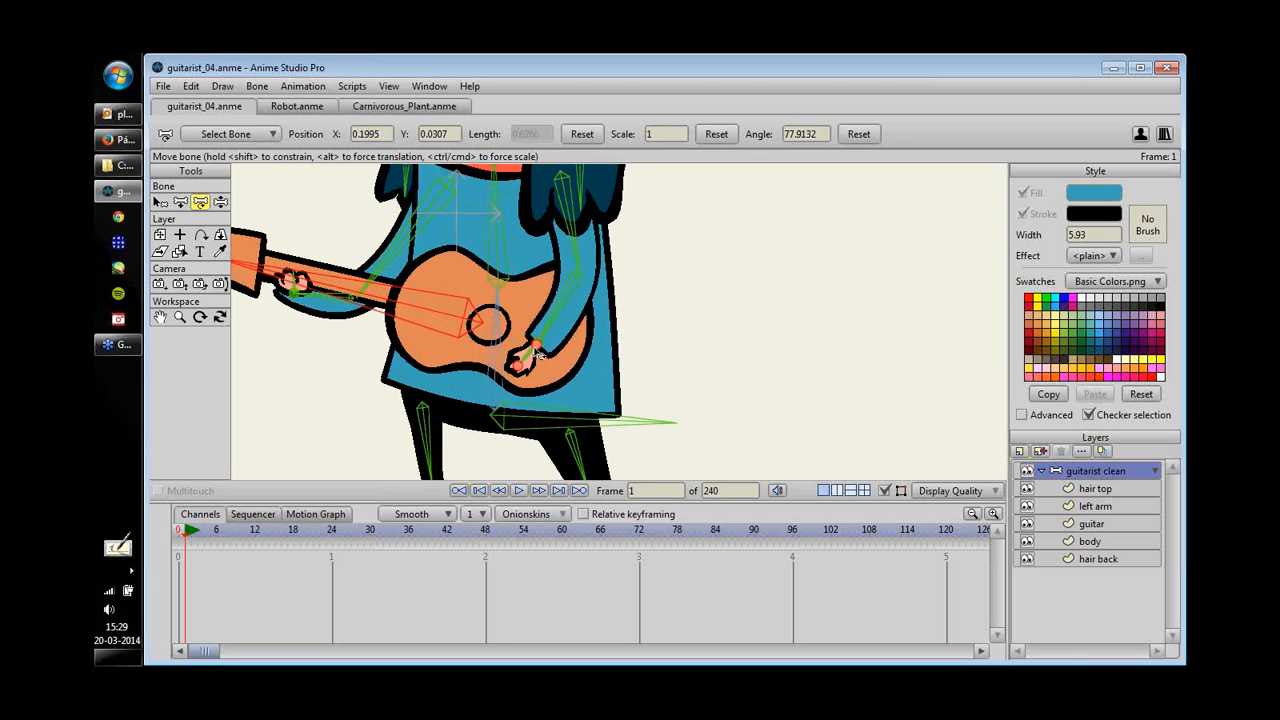
drag(536, 347, 528, 390)
key(Right)
key(Right)
key(Right)
key(Right)
key(Right)
key(Right)
- Return to frame 0, select the strumming arm's forearm bone and show the Actions window
drag(223, 530, 179, 530)
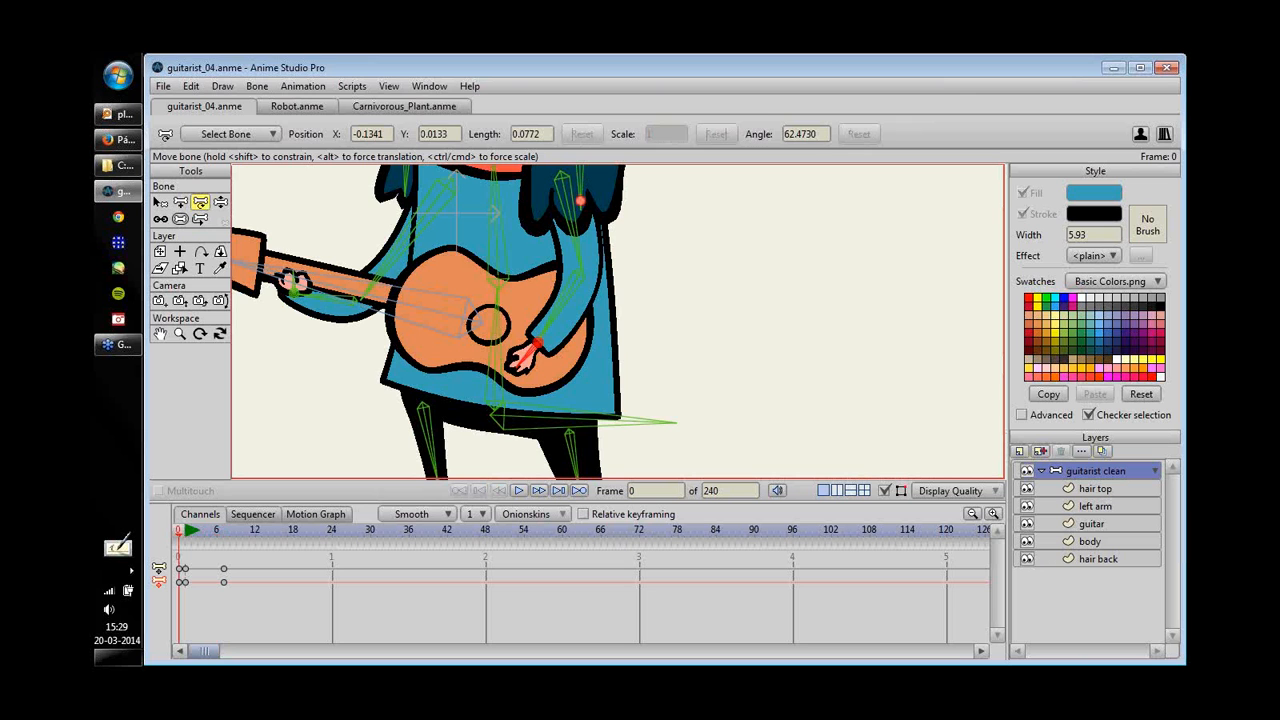
key(b)
click(574, 291)
drag(667, 274, 645, 306)
click(430, 86)
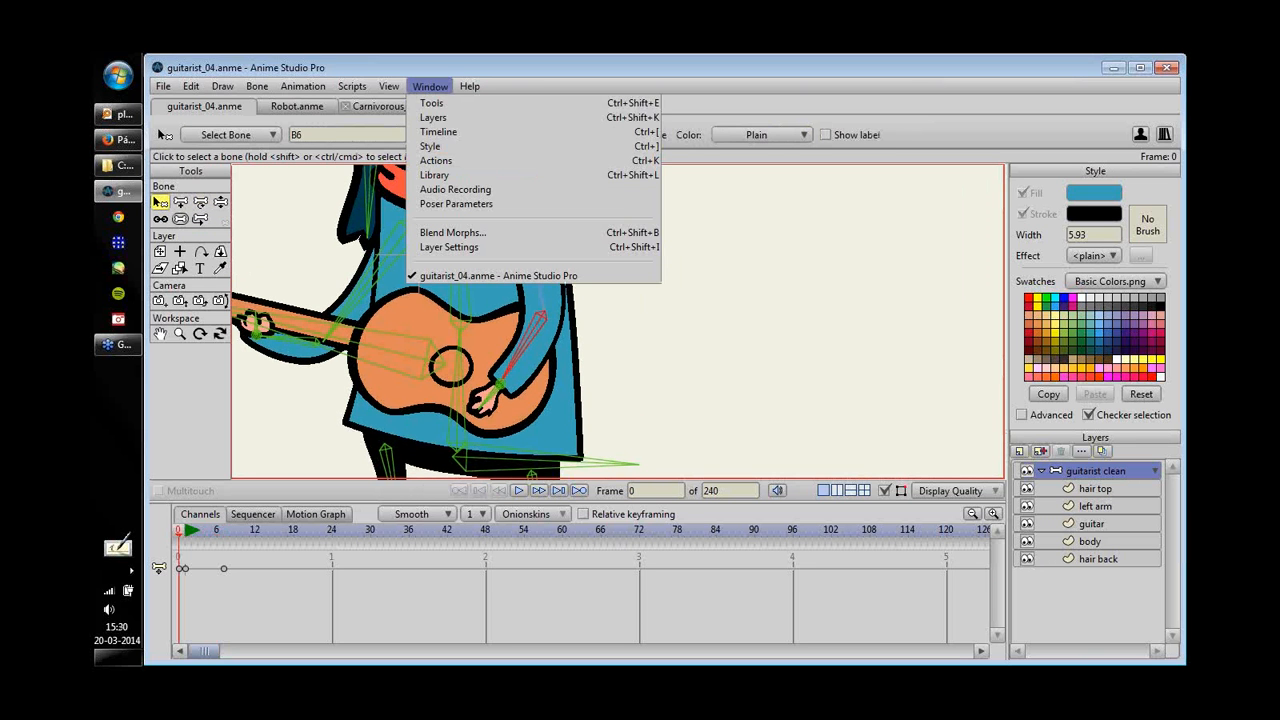
click(525, 163)
- Open the B6 smart bone action and check the arm's bend up to frame 101
click(836, 304)
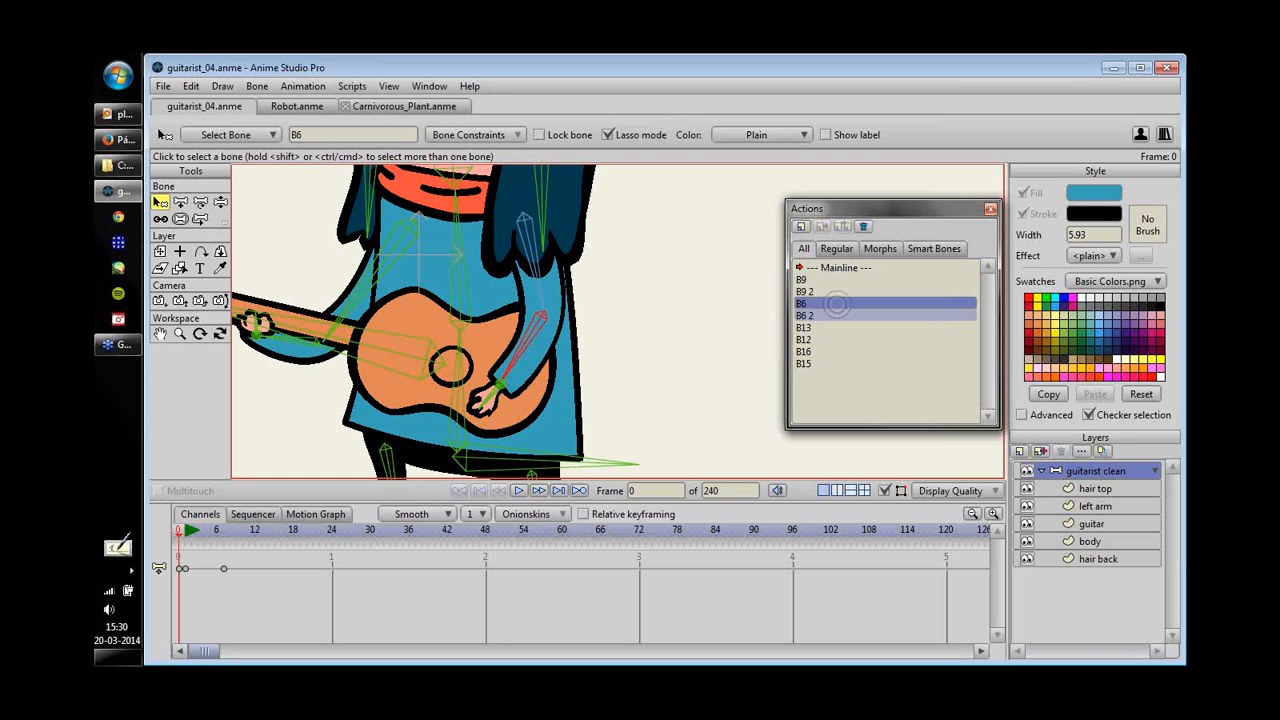
double_click(837, 304)
drag(185, 531, 825, 531)
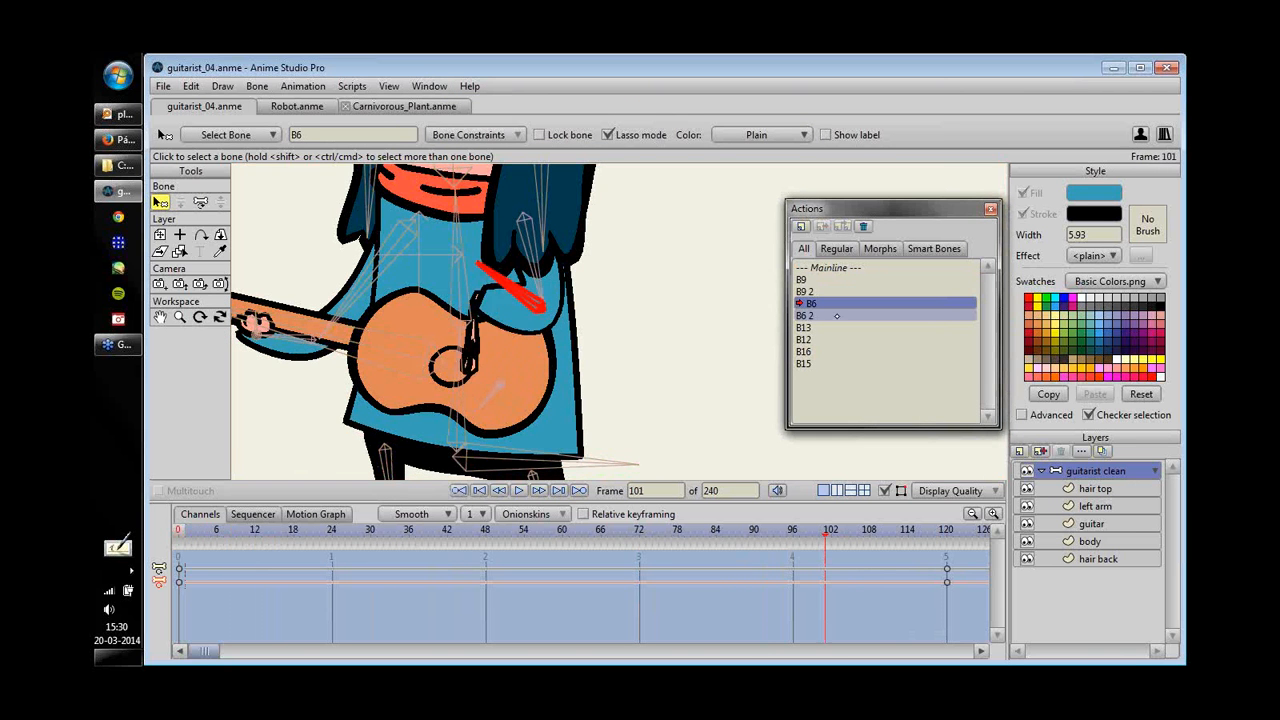
- In the B6 2 action, correct the left arm layer's elbow and cuff points at frame 55
double_click(838, 316)
drag(189, 531, 530, 535)
scroll(686, 357, up, 3)
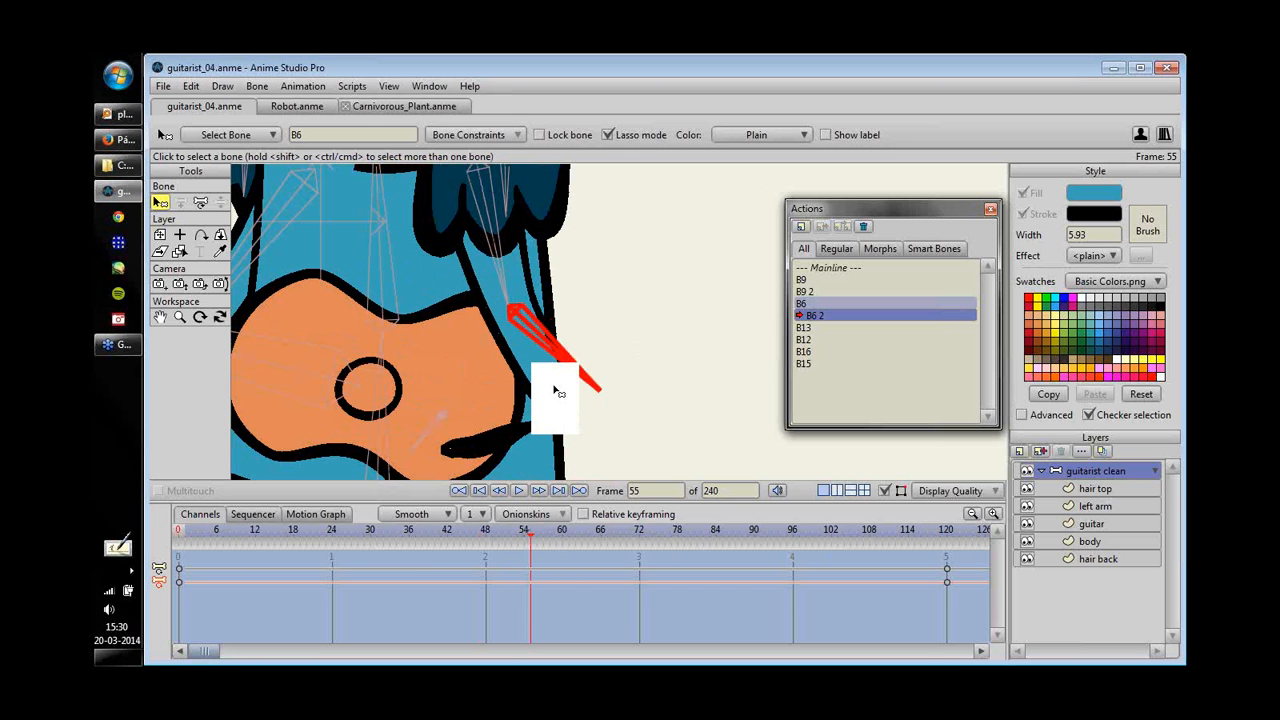
ctrl+alt+click(557, 391)
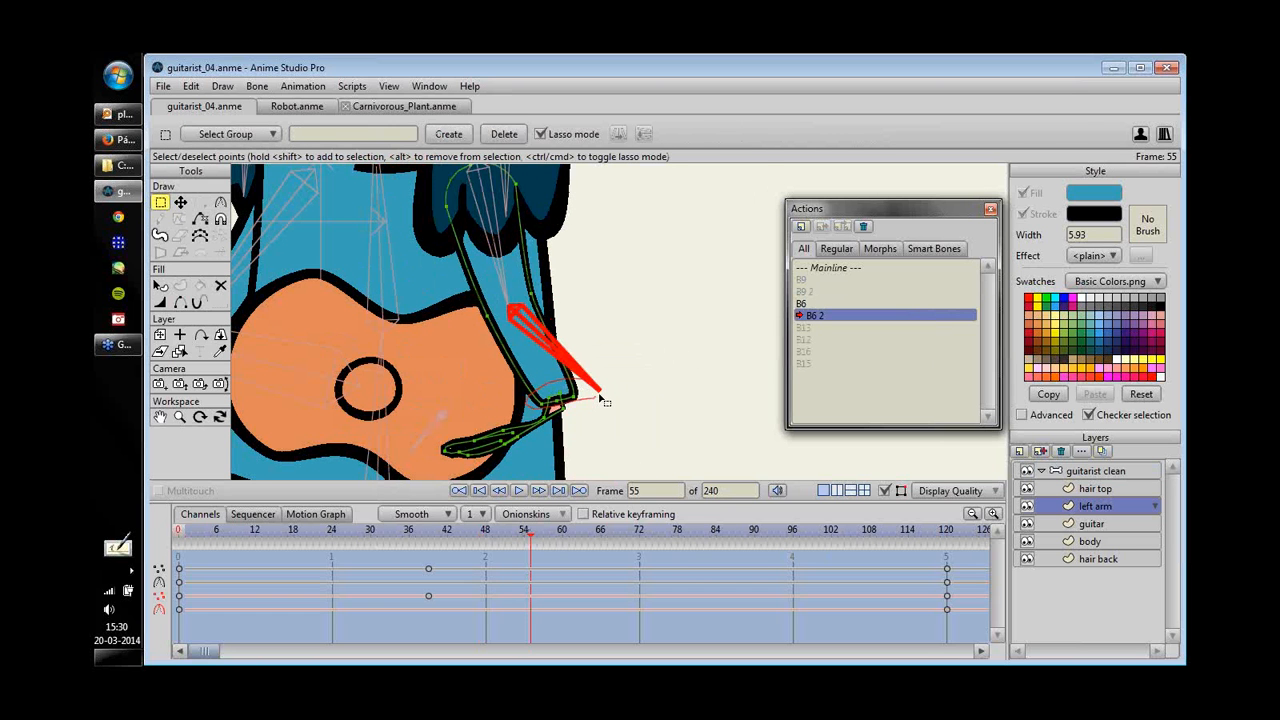
drag(600, 395, 625, 392)
key(t)
drag(531, 293, 537, 292)
drag(502, 311, 498, 322)
- Return to the Mainline timeline and make the guitarist clean bone layer active
click(850, 268)
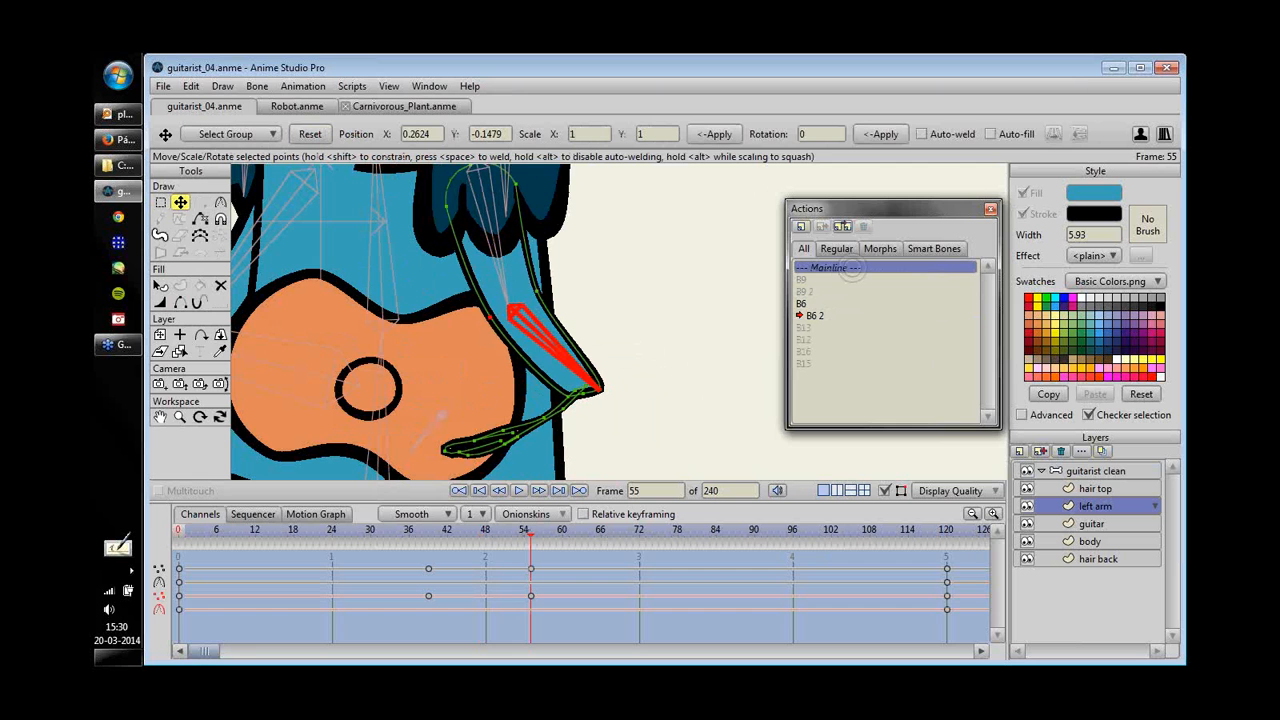
double_click(851, 268)
click(1095, 471)
scroll(714, 357, down, 5)
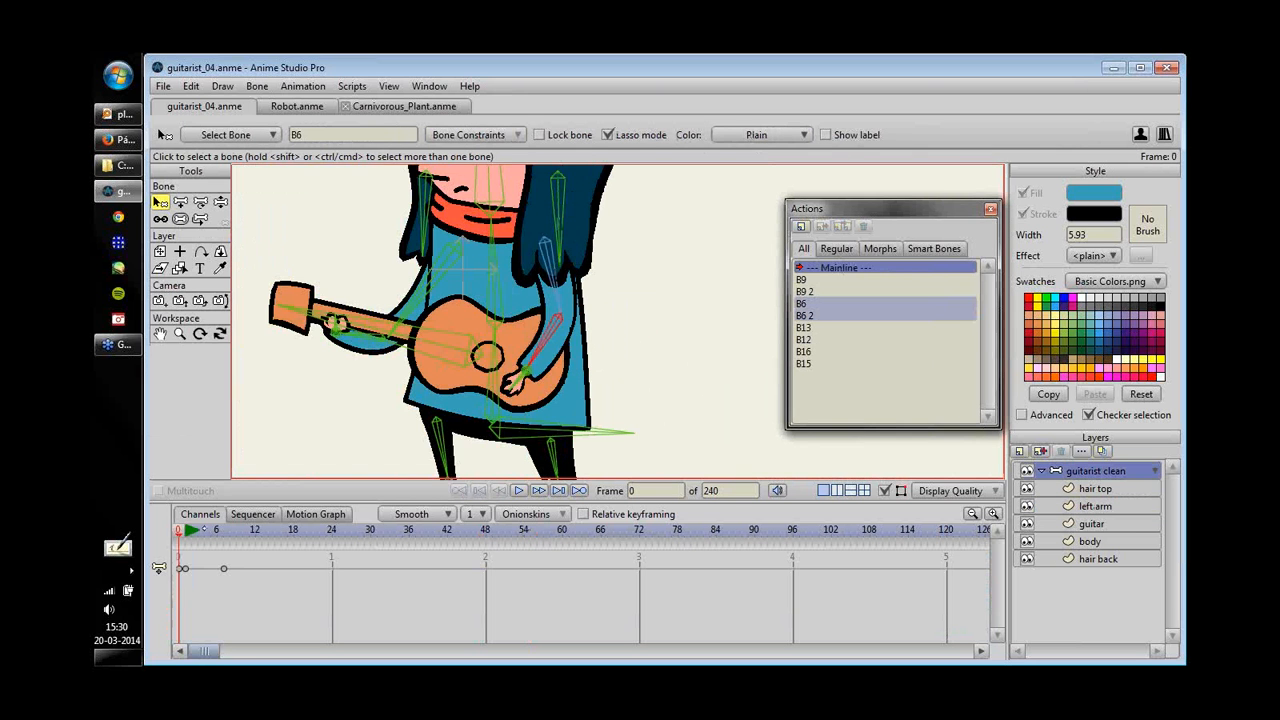
- At frame 12, raise the strumming hand bone to the upper part of the guitar body
click(255, 530)
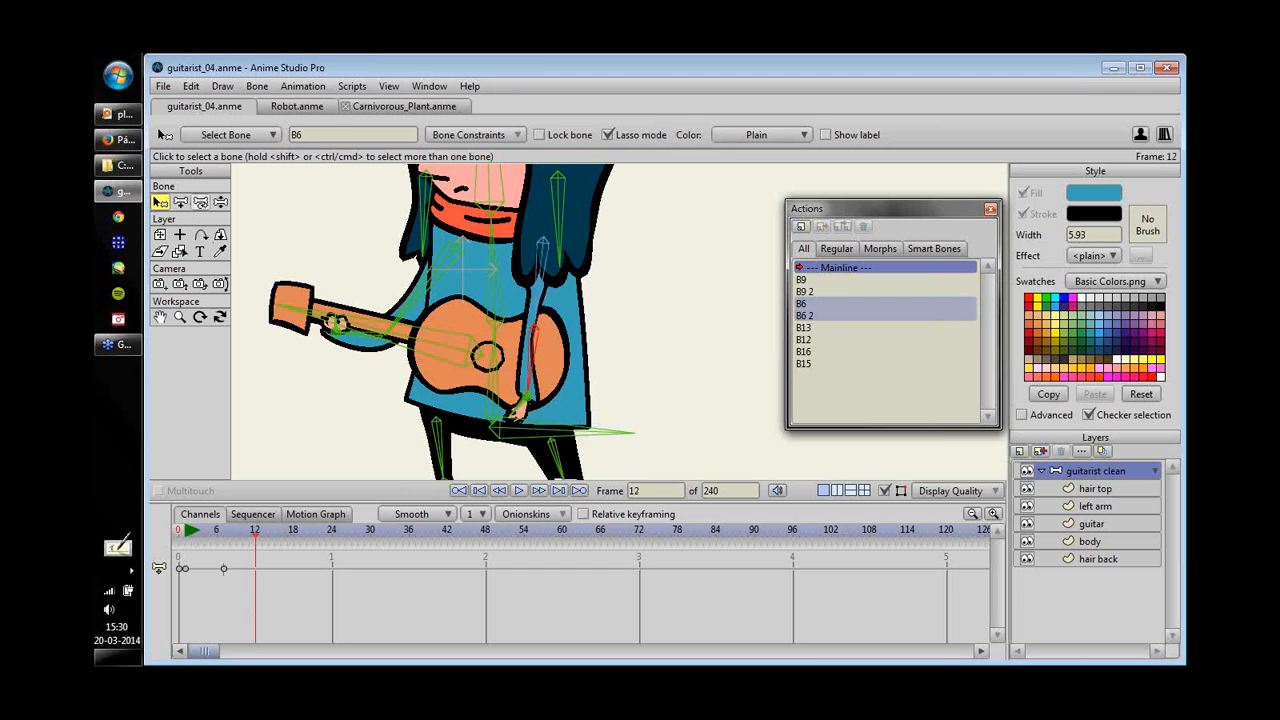
click(200, 202)
drag(527, 405, 535, 345)
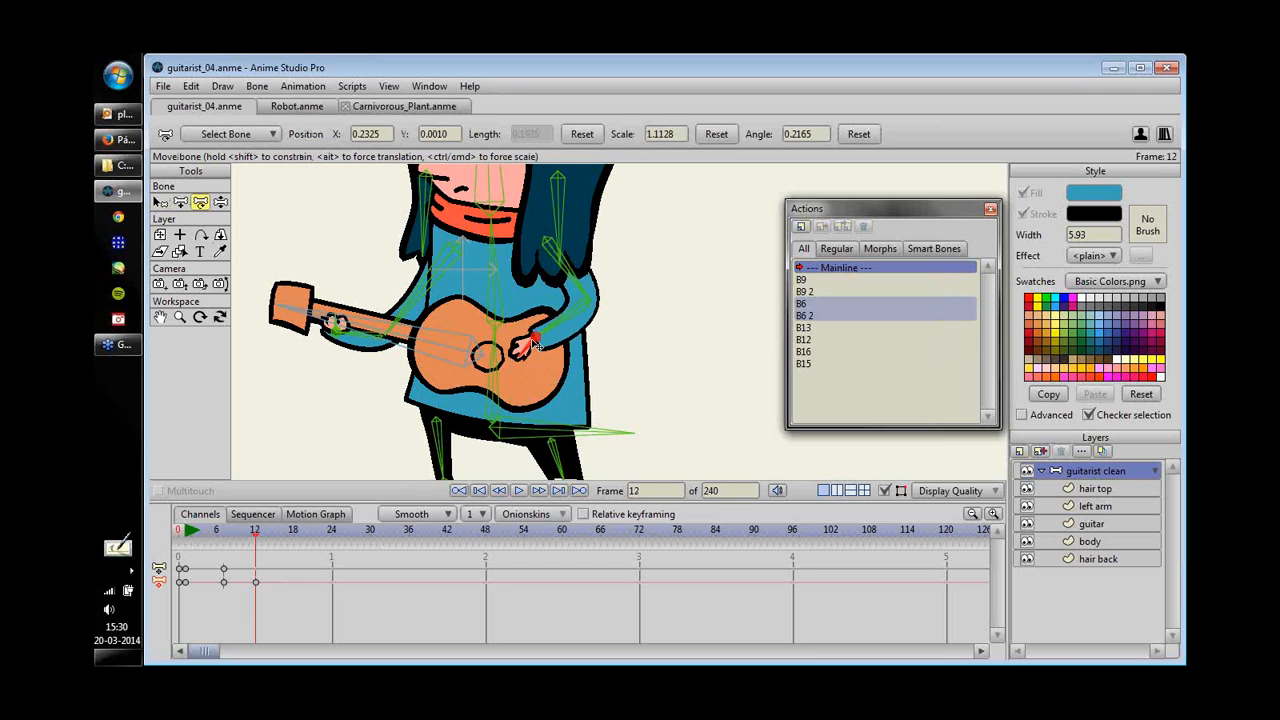
click(562, 265)
- Keyframe the strumming hand's rotation at frame 5, and at frame 12 with an angle of about 64.9°
click(198, 530)
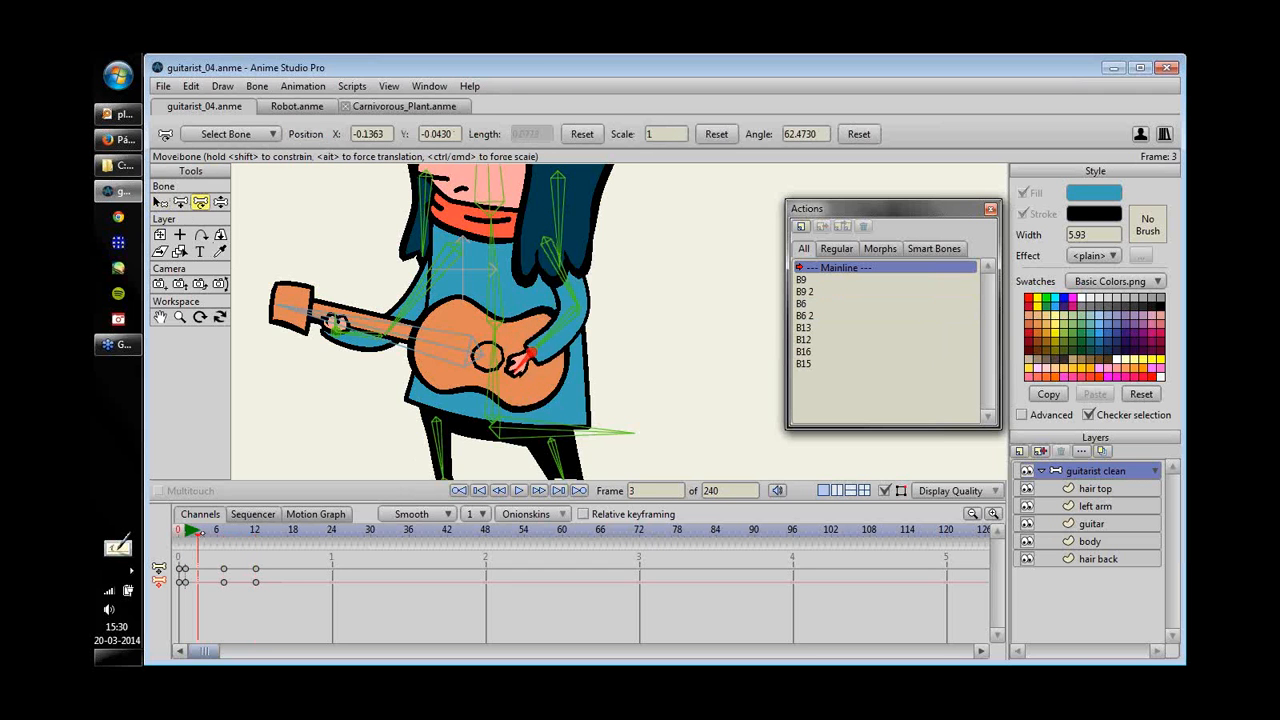
mouse_move(199, 532)
mouse_down()
mouse_move(274, 538)
mouse_move(198, 543)
mouse_move(210, 548)
mouse_up()
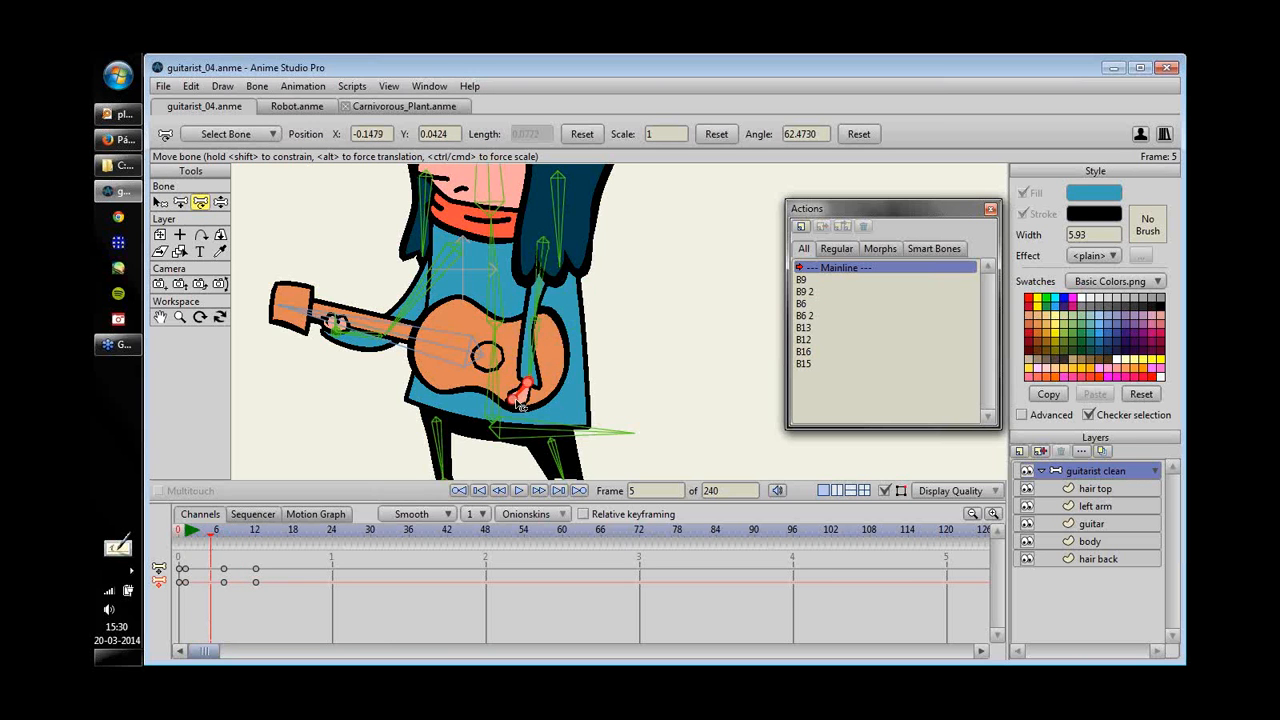
mouse_move(520, 393)
mouse_down()
mouse_move(511, 384)
mouse_move(517, 400)
mouse_up()
click(257, 537)
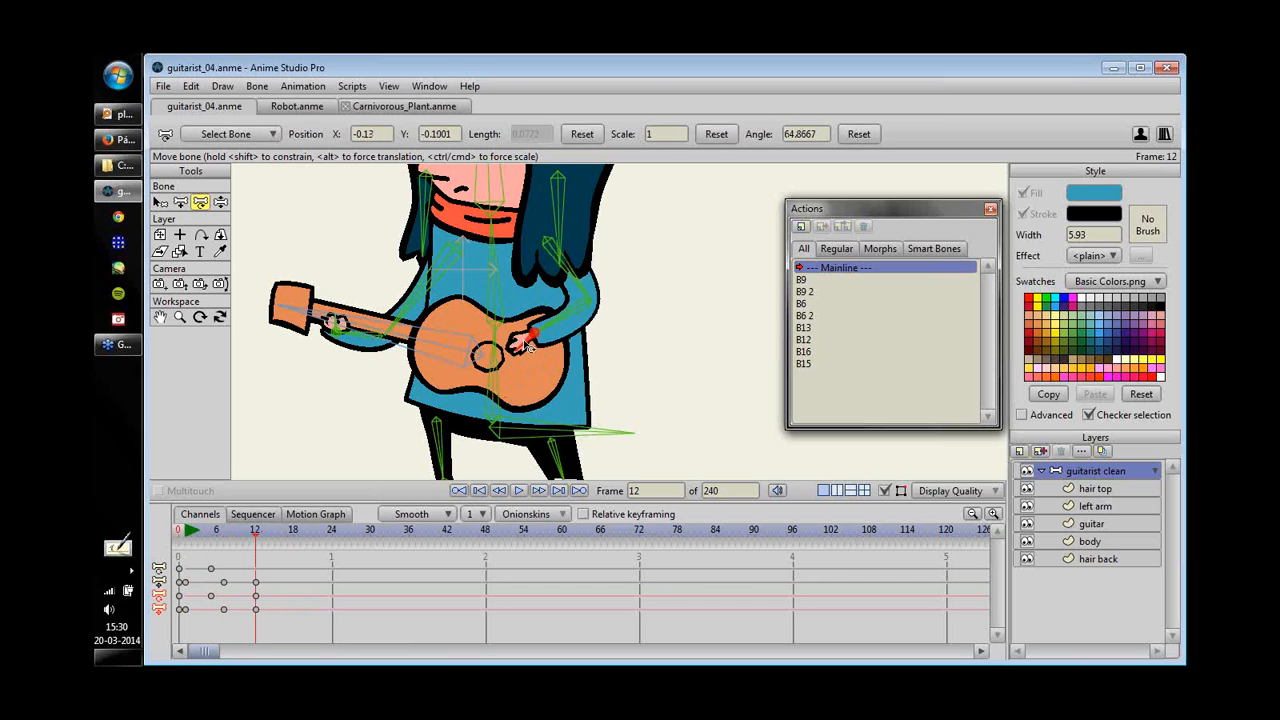
- Rotate the strumming hand bone to about 81.9° at frame 10 and about 40.5° at frame 8
click(237, 537)
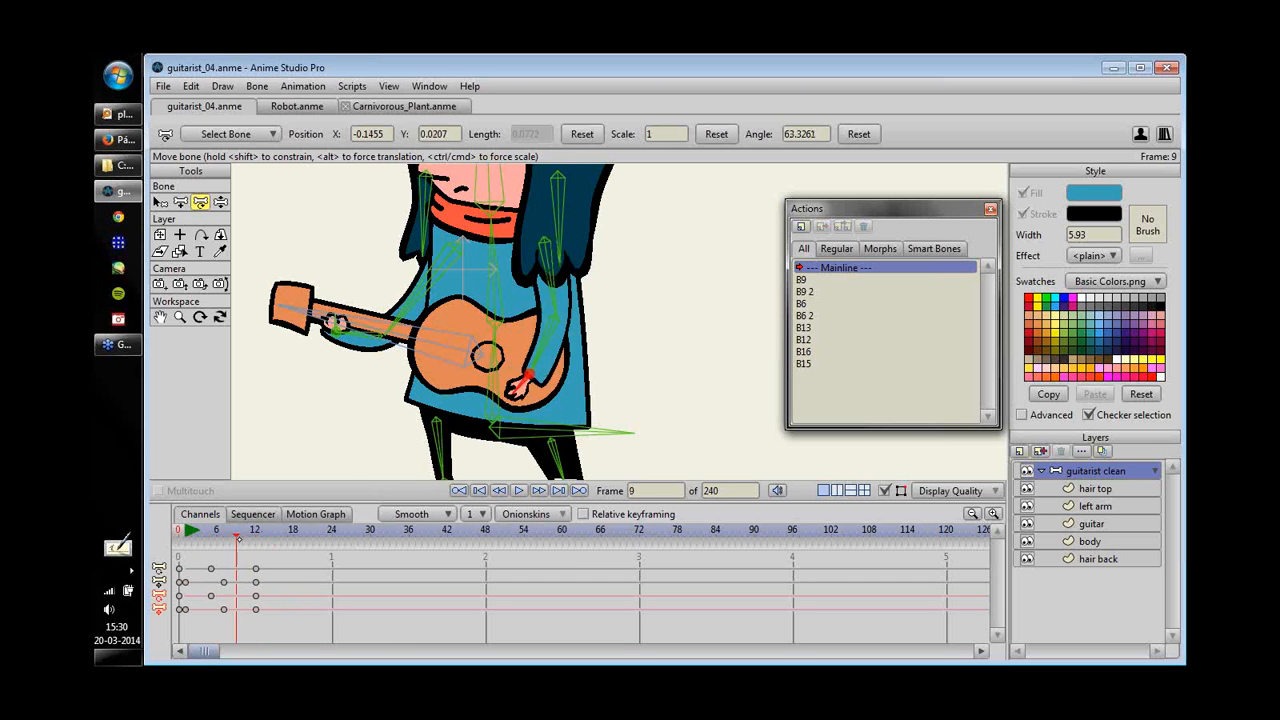
click(242, 537)
drag(524, 368, 533, 376)
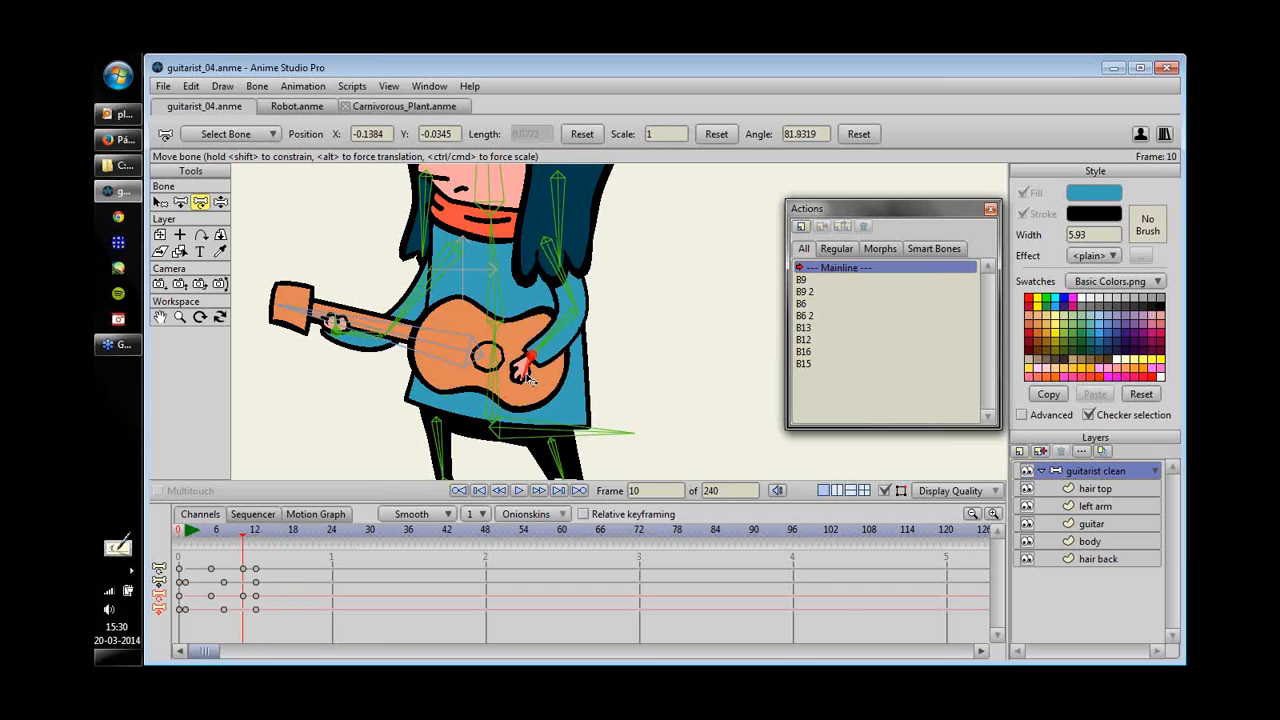
mouse_move(207, 538)
mouse_down()
mouse_move(256, 538)
mouse_move(206, 538)
mouse_move(230, 538)
mouse_up()
drag(526, 405, 513, 406)
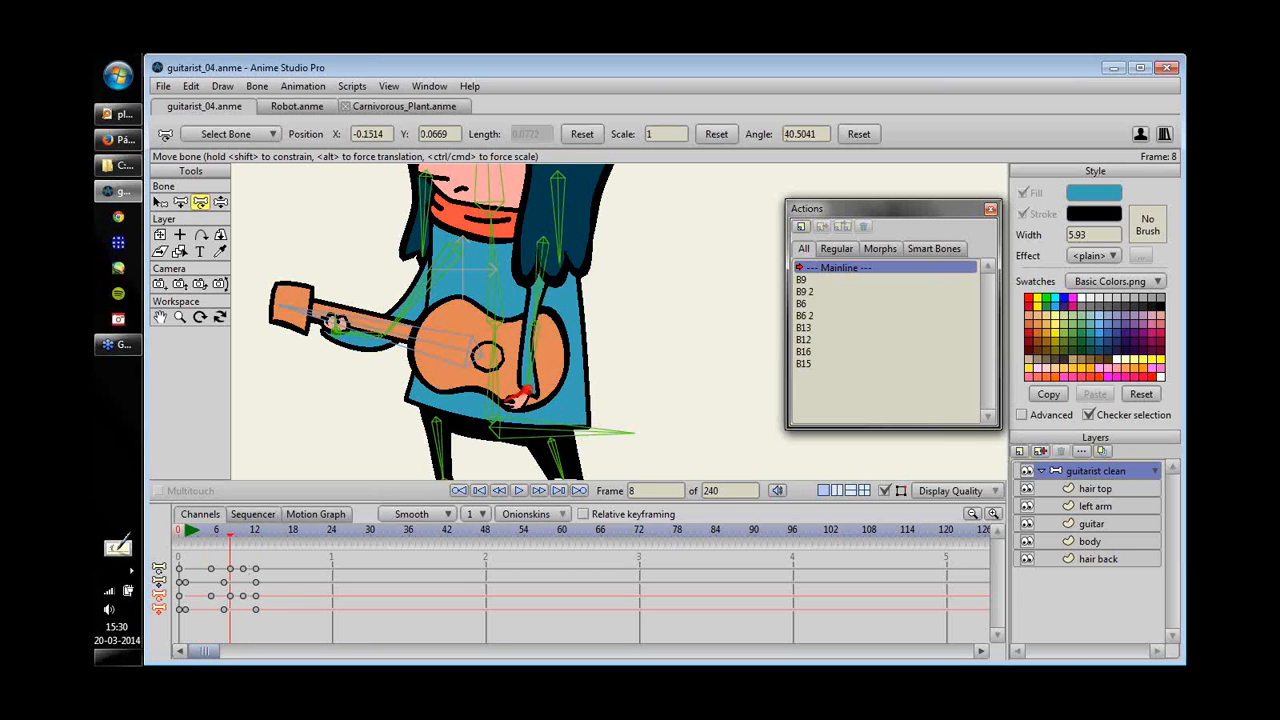
- Apply absolute Cycle interpolation back to frame 2 to the strumming hand's frame 12 keyframes
click(211, 537)
drag(211, 537, 268, 537)
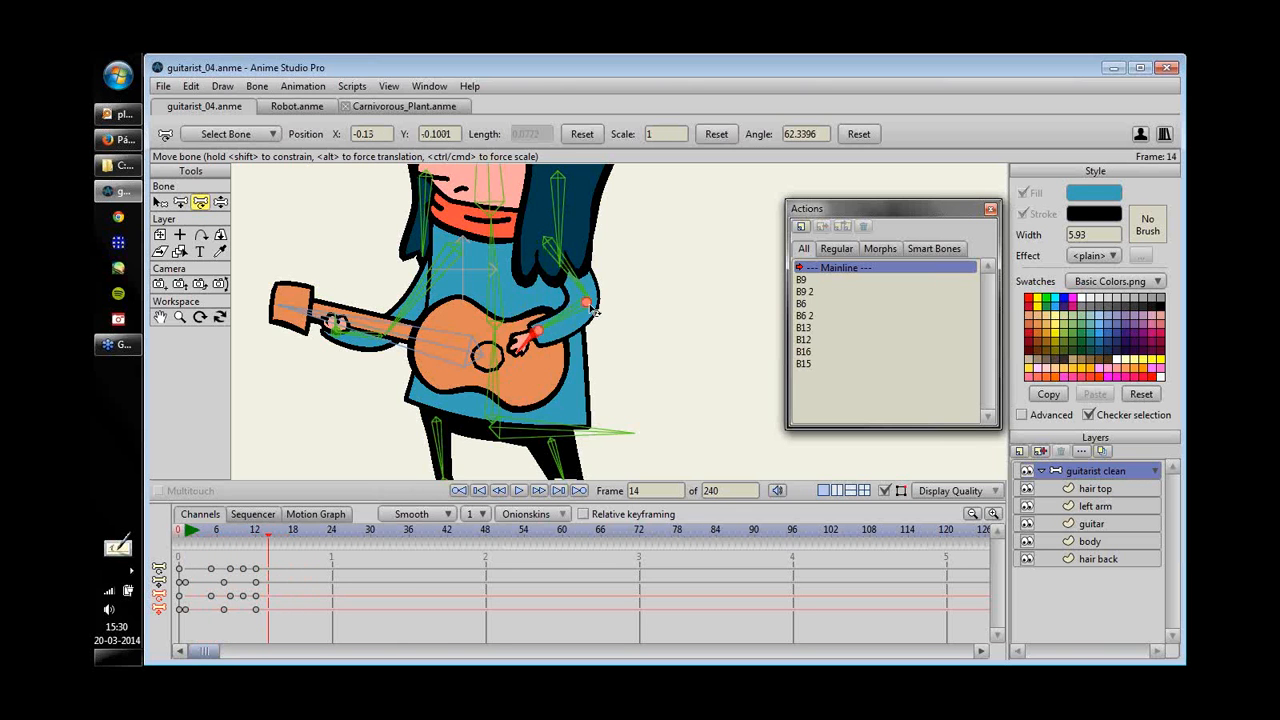
click(161, 202)
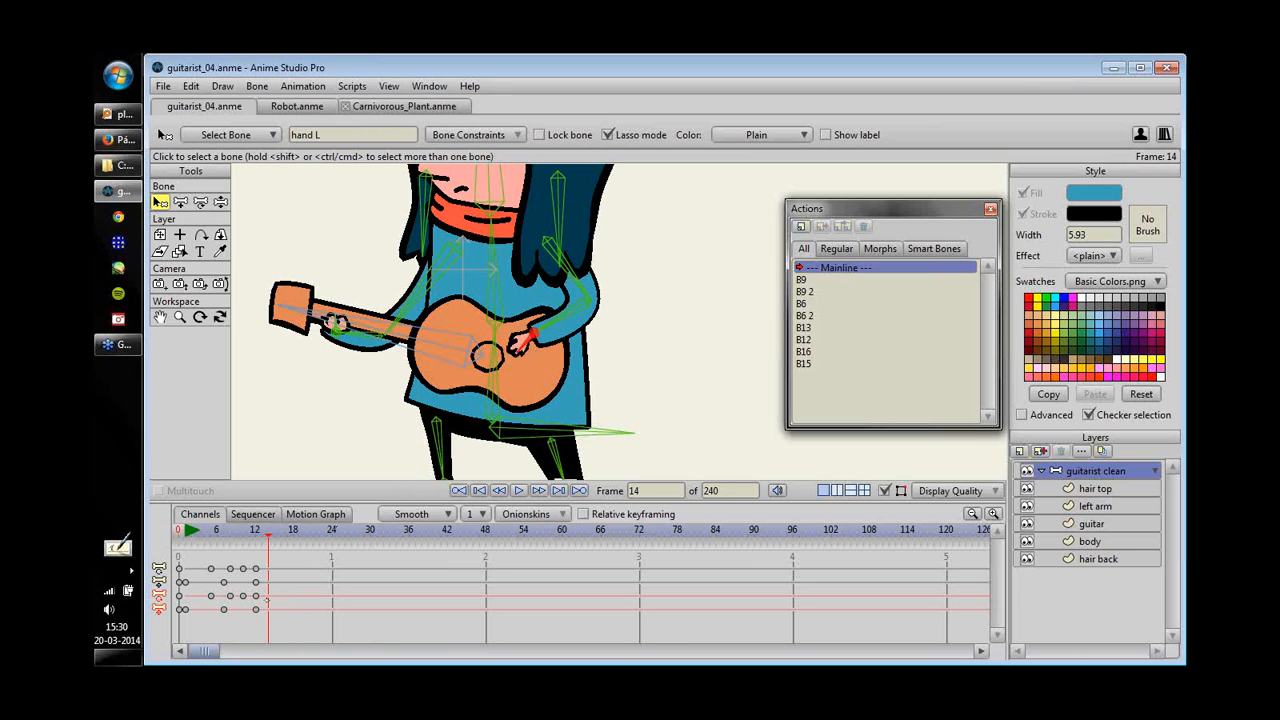
drag(264, 596, 252, 618)
right_click(252, 594)
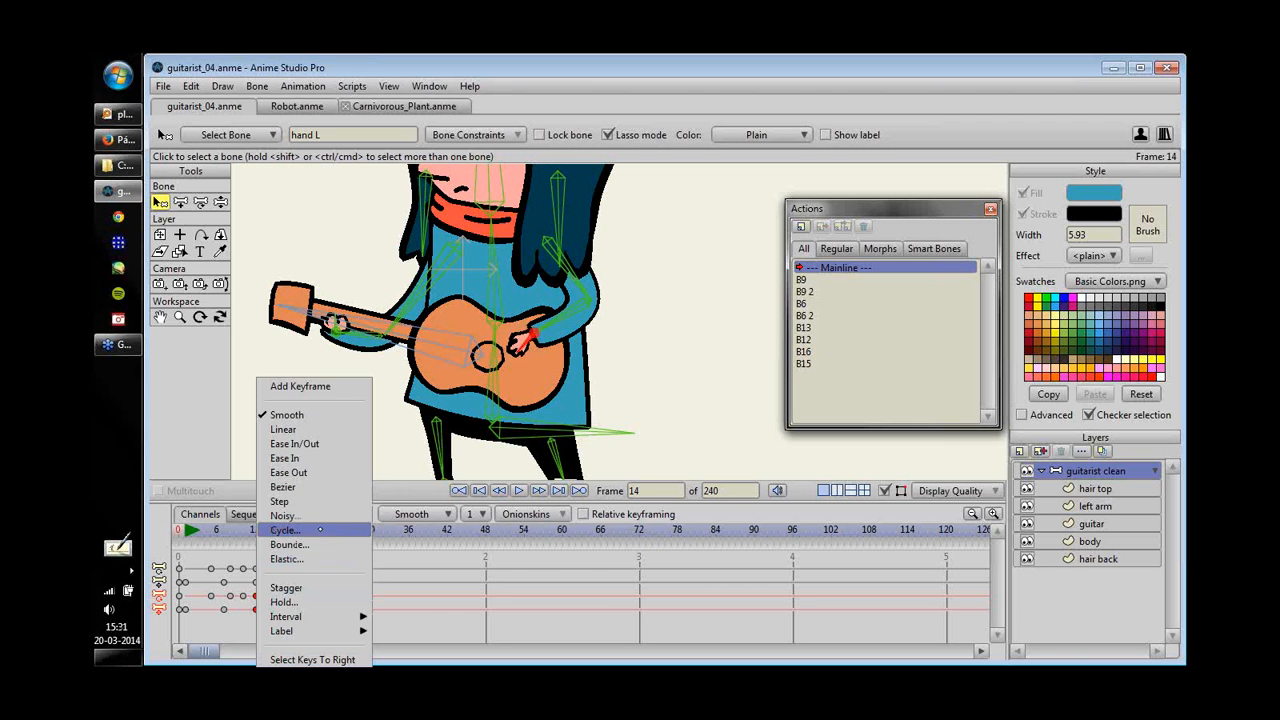
click(282, 530)
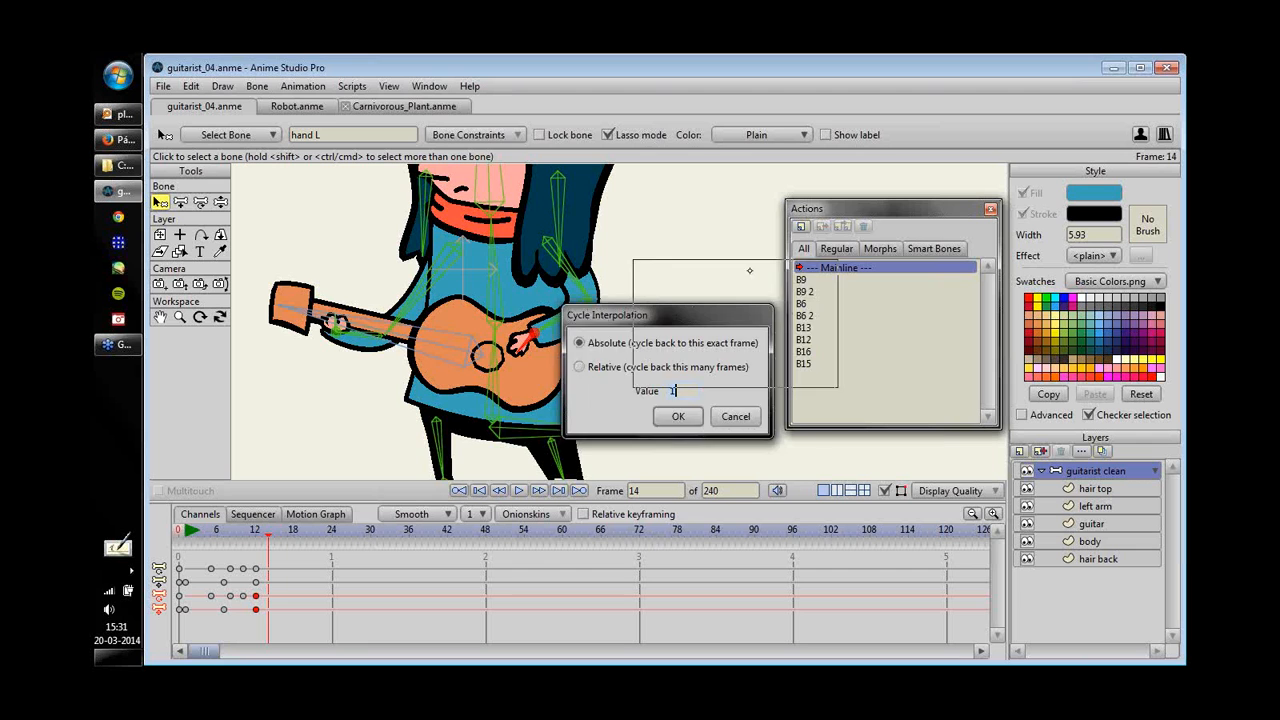
drag(681, 318, 735, 251)
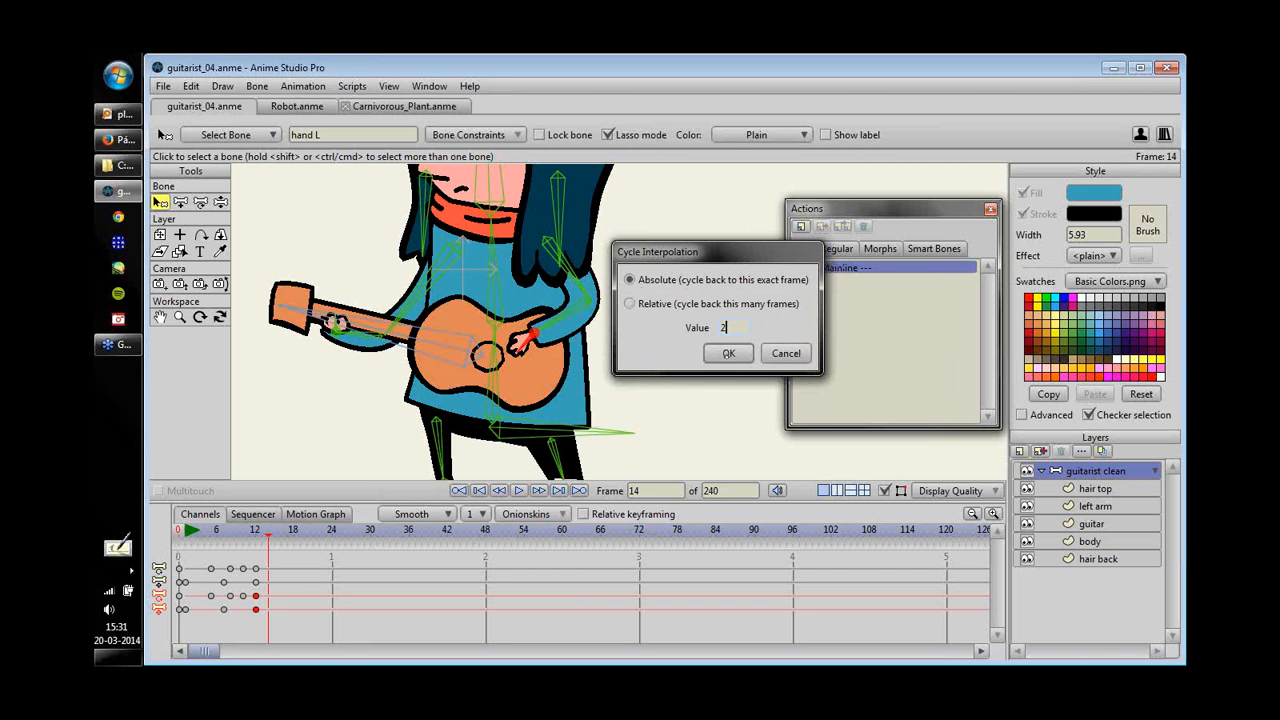
click(728, 353)
- Play the animation with the bone overlay hidden to review the looping strum, then show the bones again at frame 1
key(space)
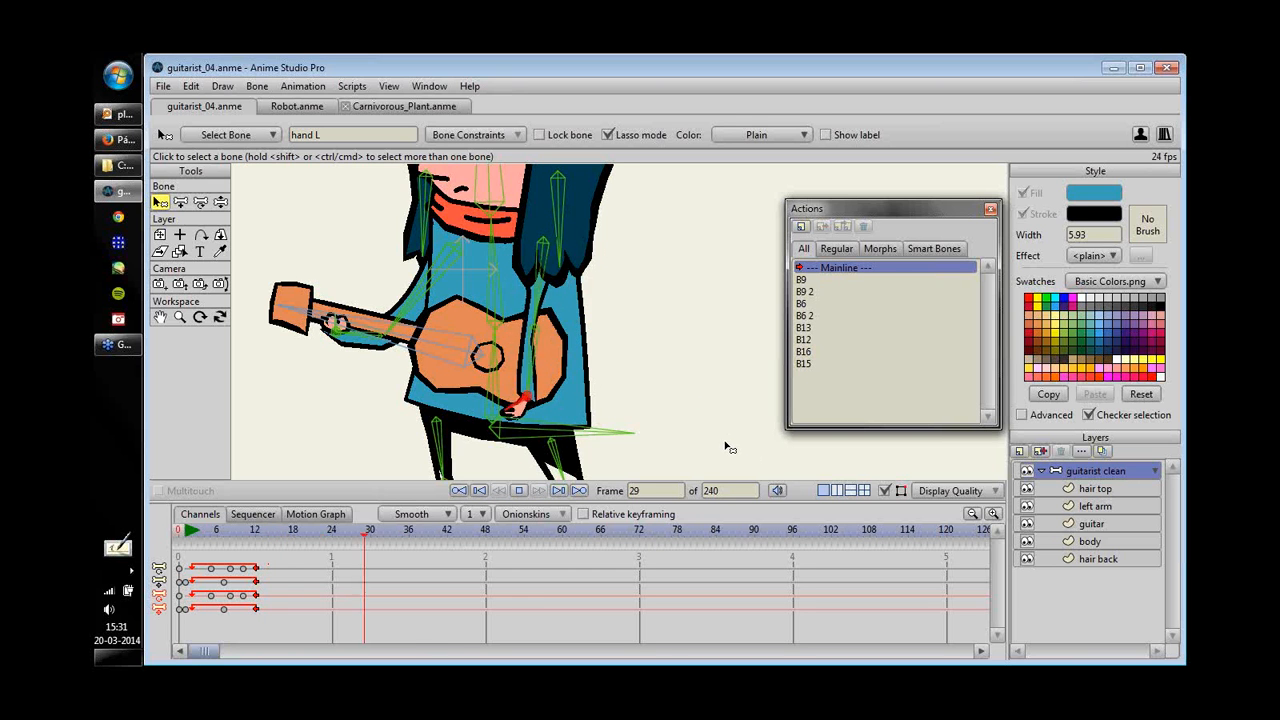
scroll(660, 343, down, 3)
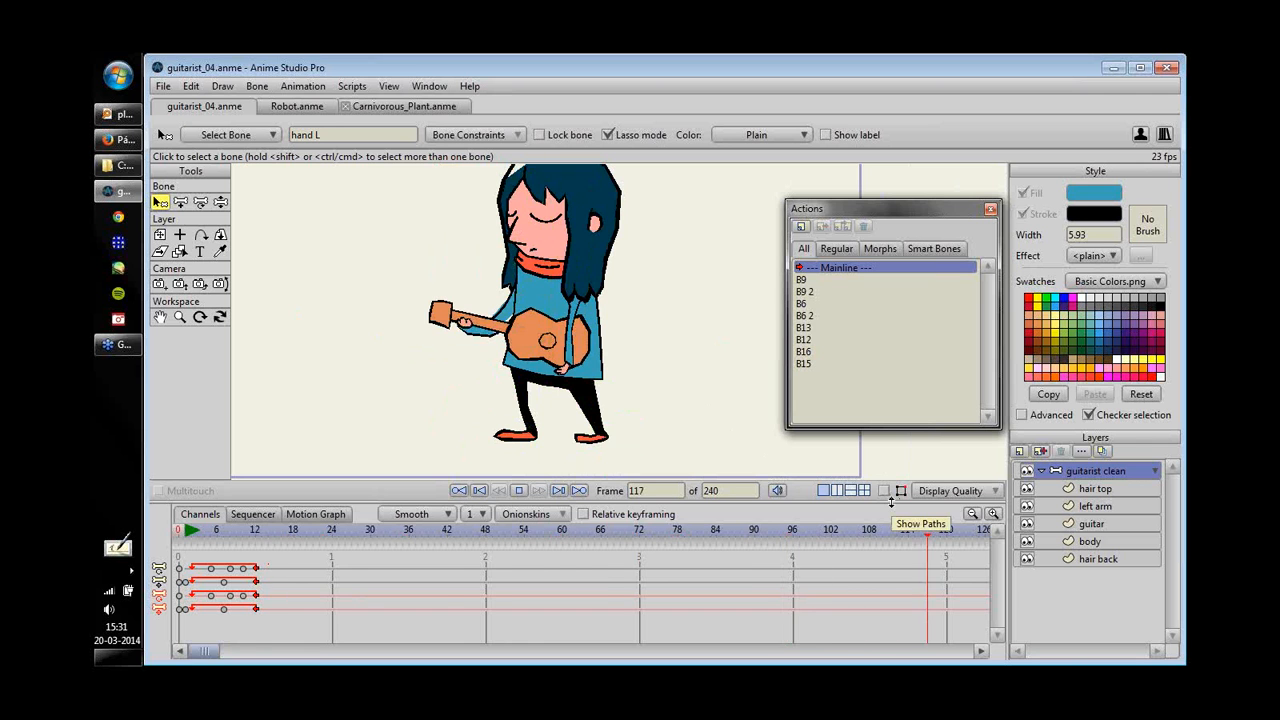
key(space)
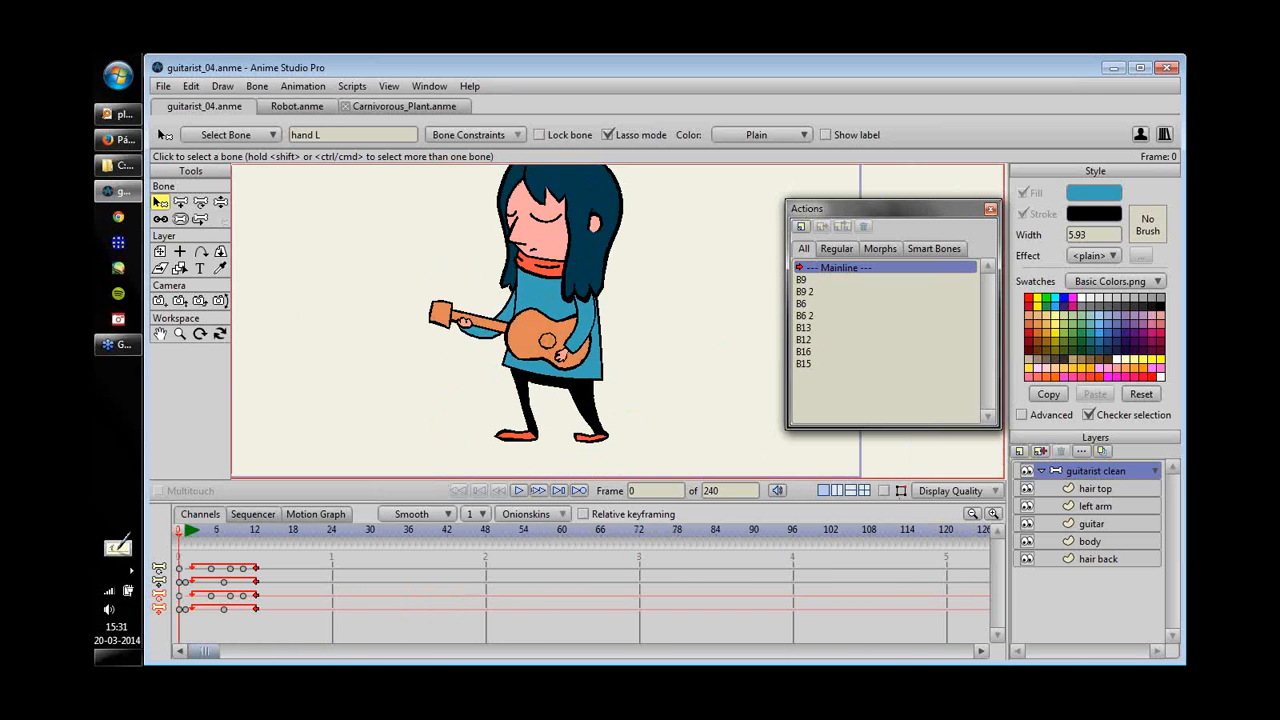
key(space)
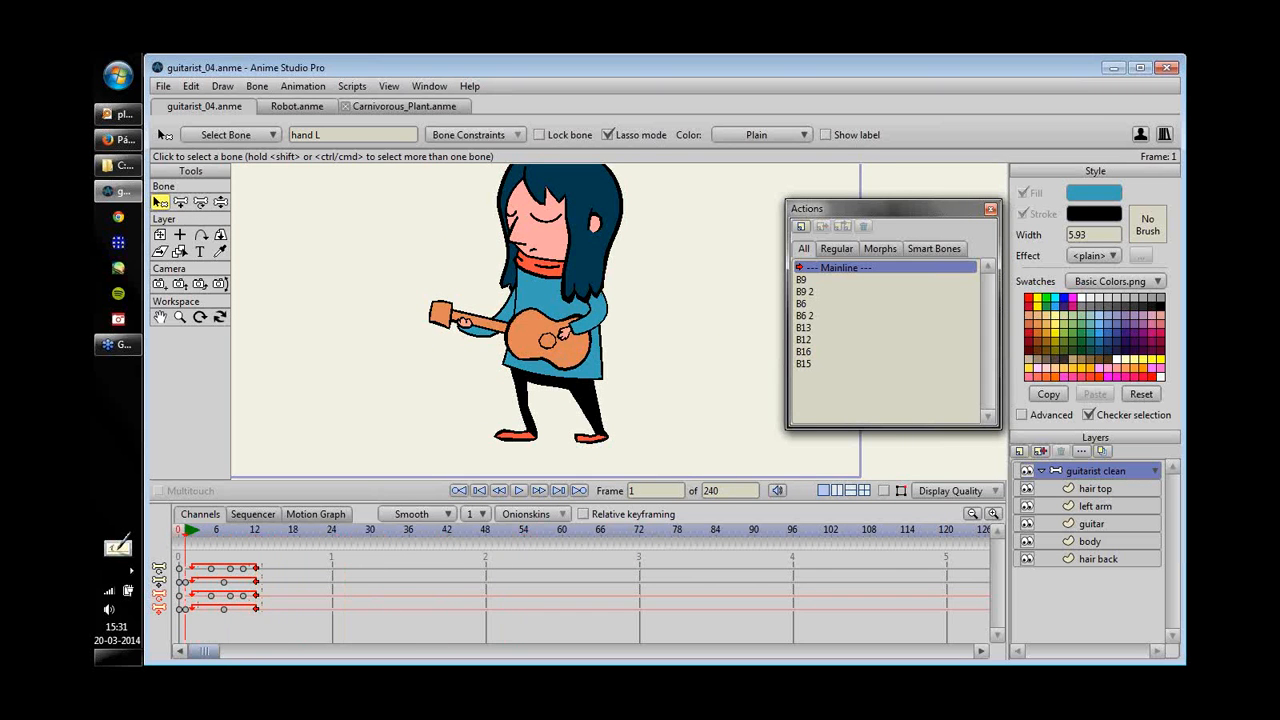
drag(480, 415, 757, 430)
click(892, 491)
- Select the guitar bone B19, which overlaps the fretting hand bone, at frame 1
drag(547, 417, 539, 393)
click(418, 357)
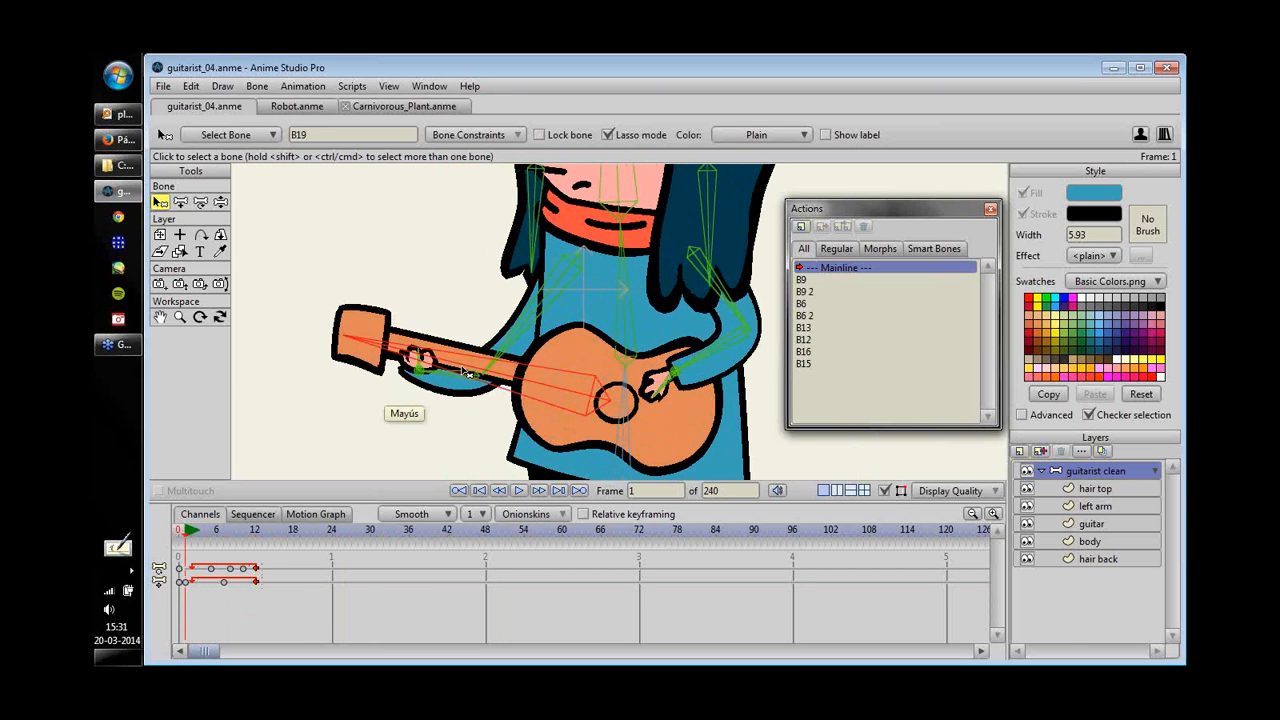
drag(416, 366, 496, 380)
click(328, 383)
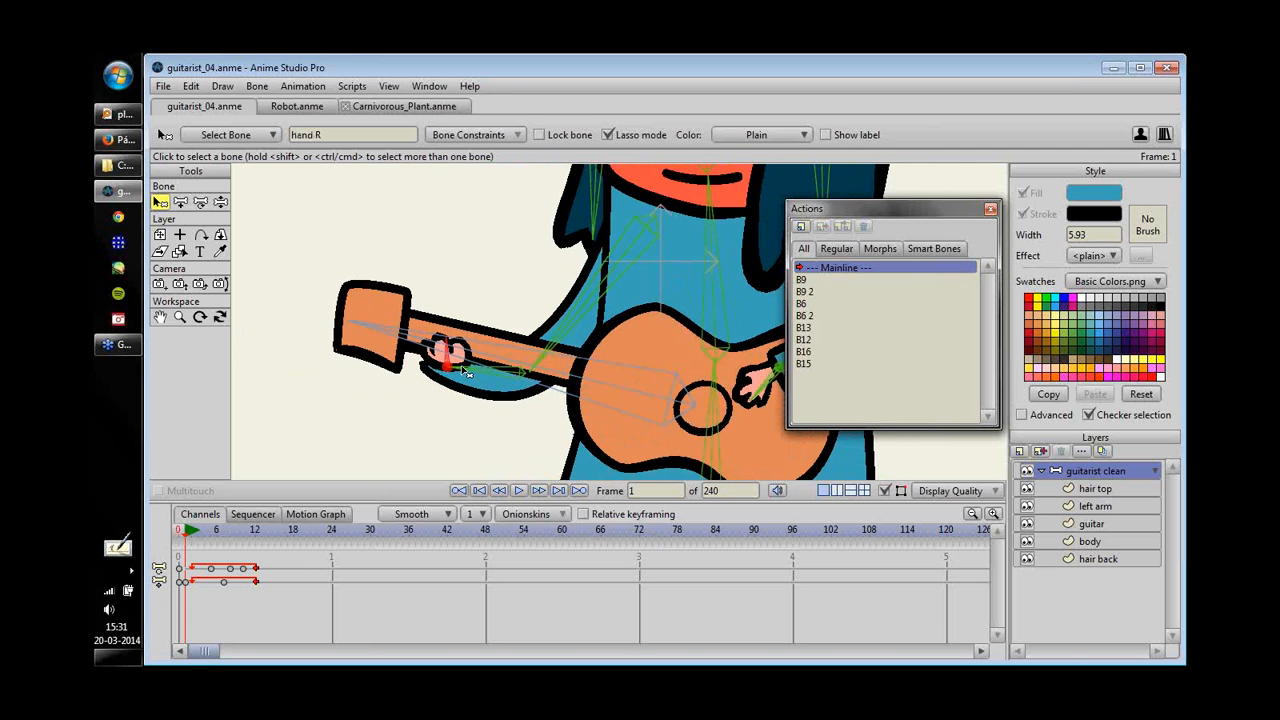
click(622, 392)
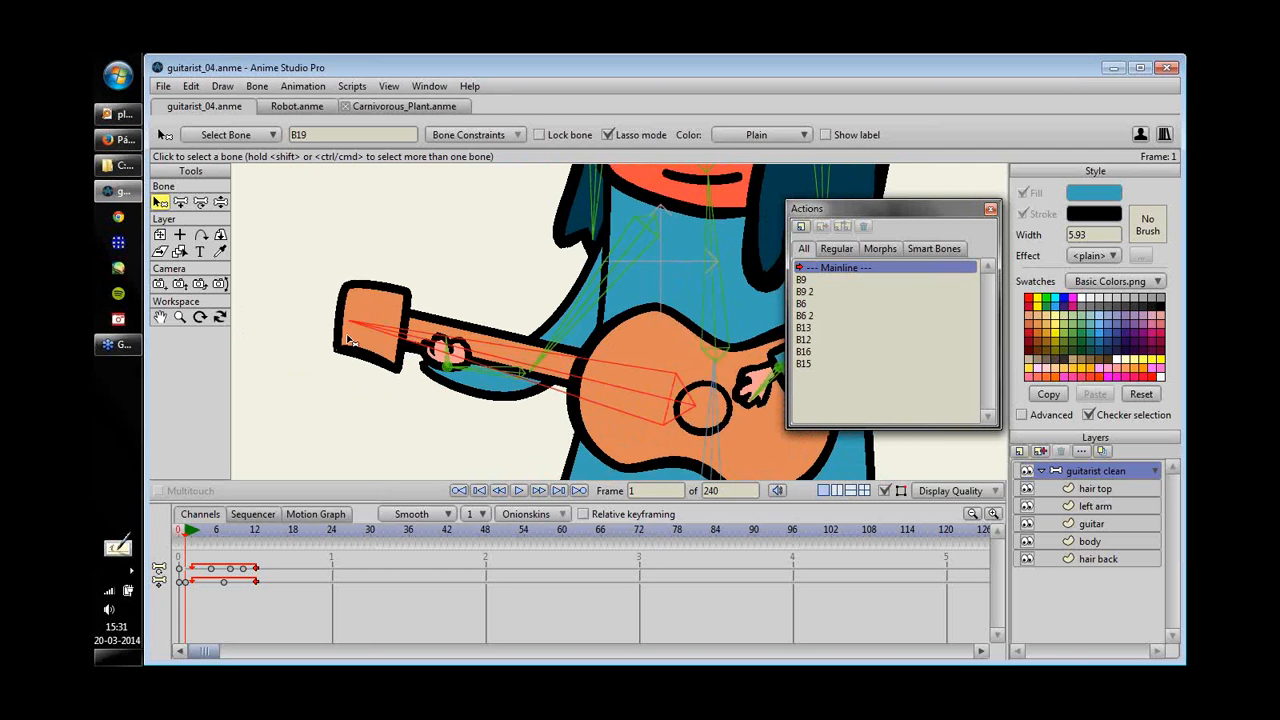
drag(588, 338, 534, 320)
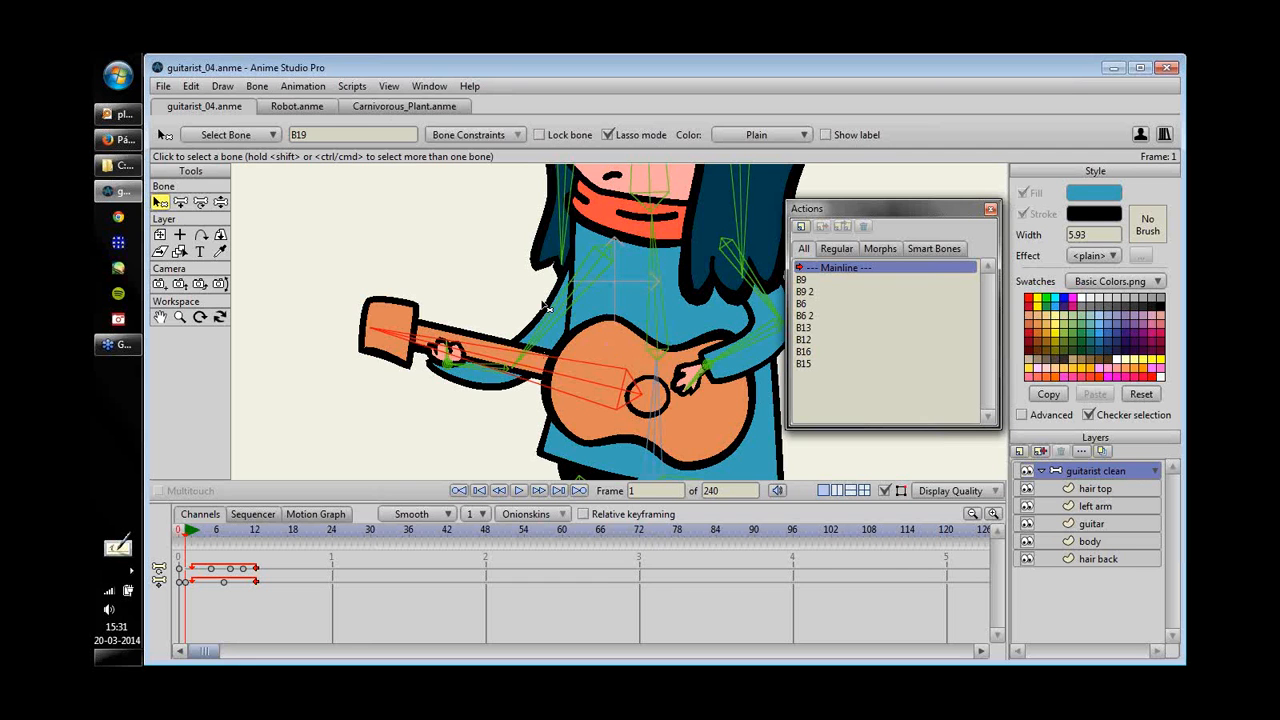
click(590, 381)
click(603, 386)
- Look through the keyboard shortcuts list and close it without changing any shortcut
click(257, 86)
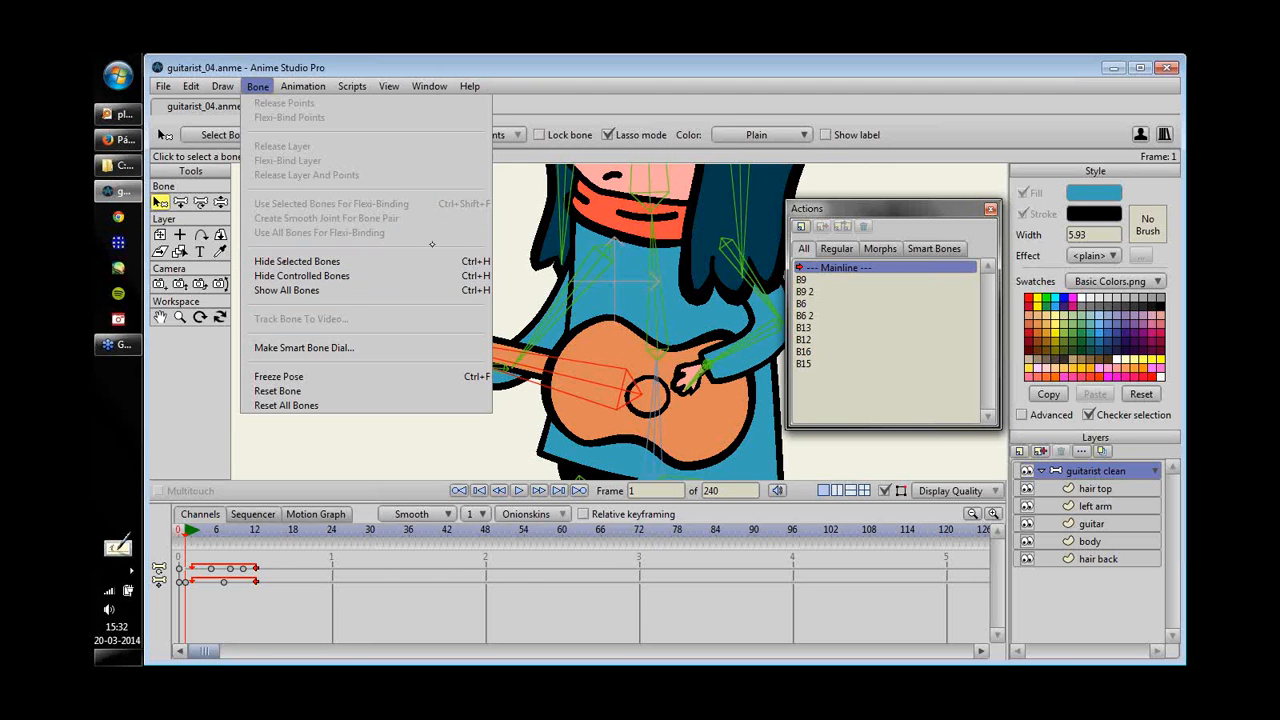
mouse_move(470, 86)
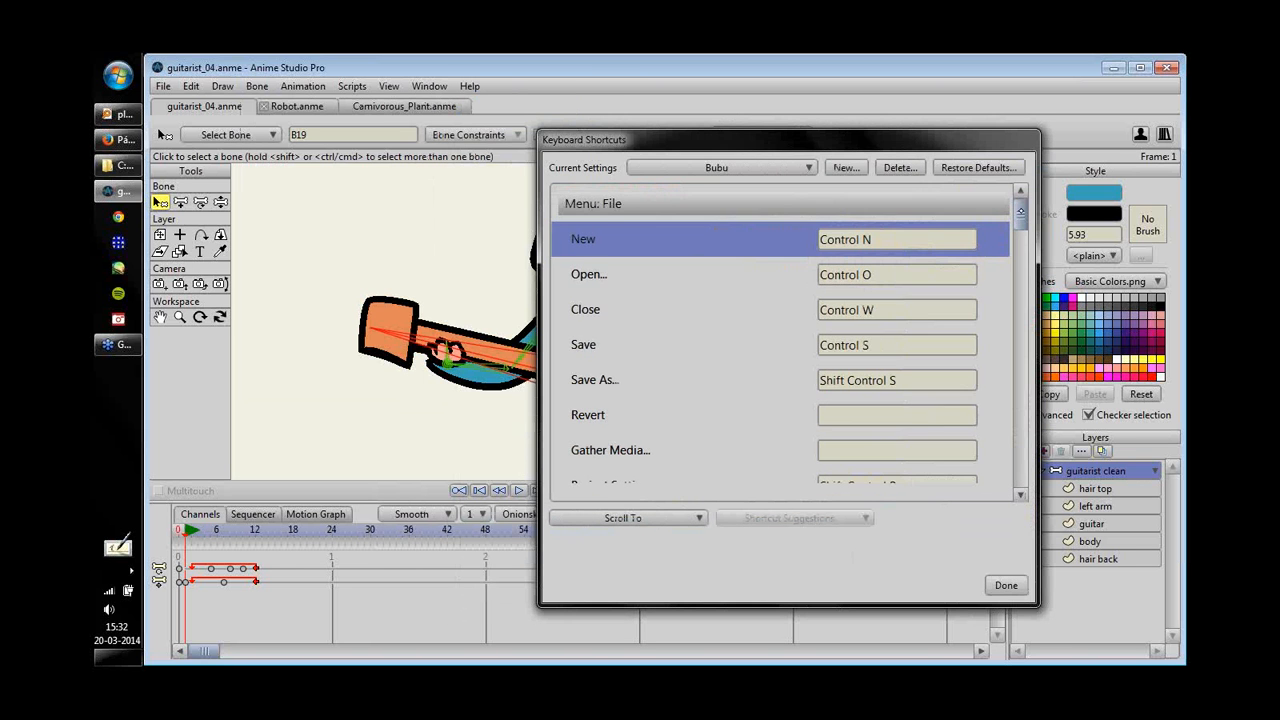
scroll(780, 340, down, 20)
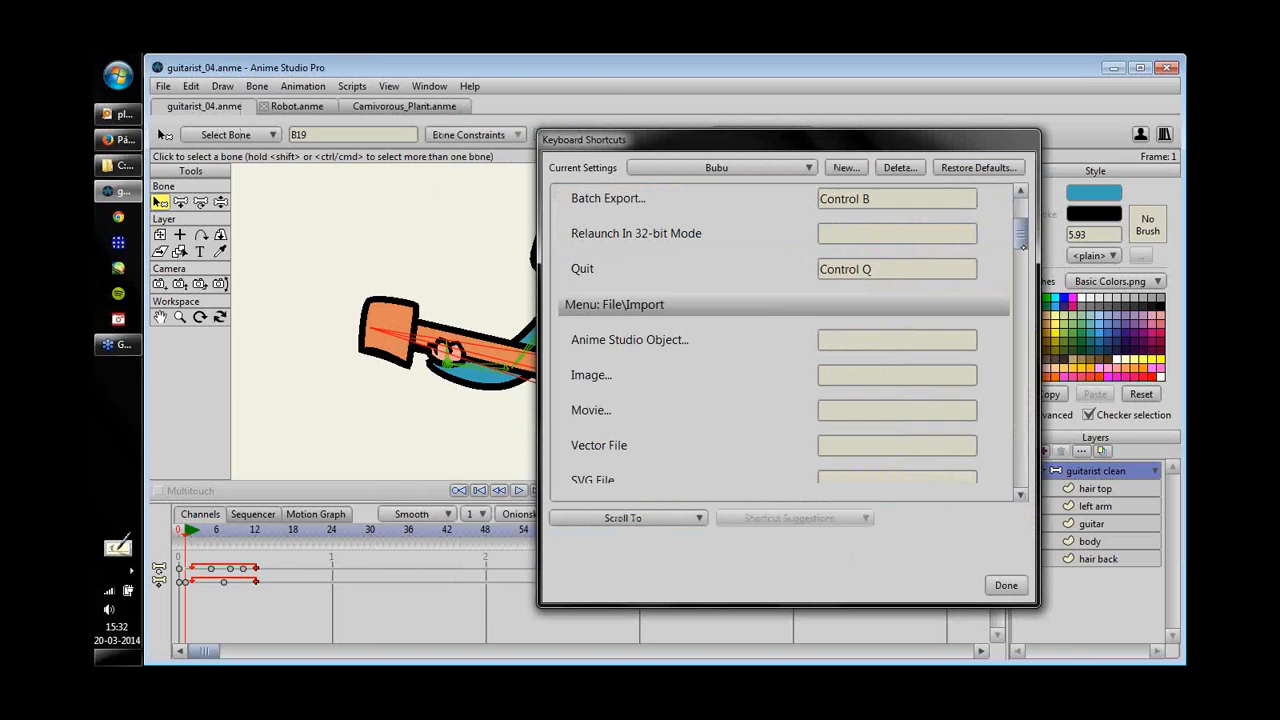
drag(1021, 409, 1010, 210)
click(1005, 586)
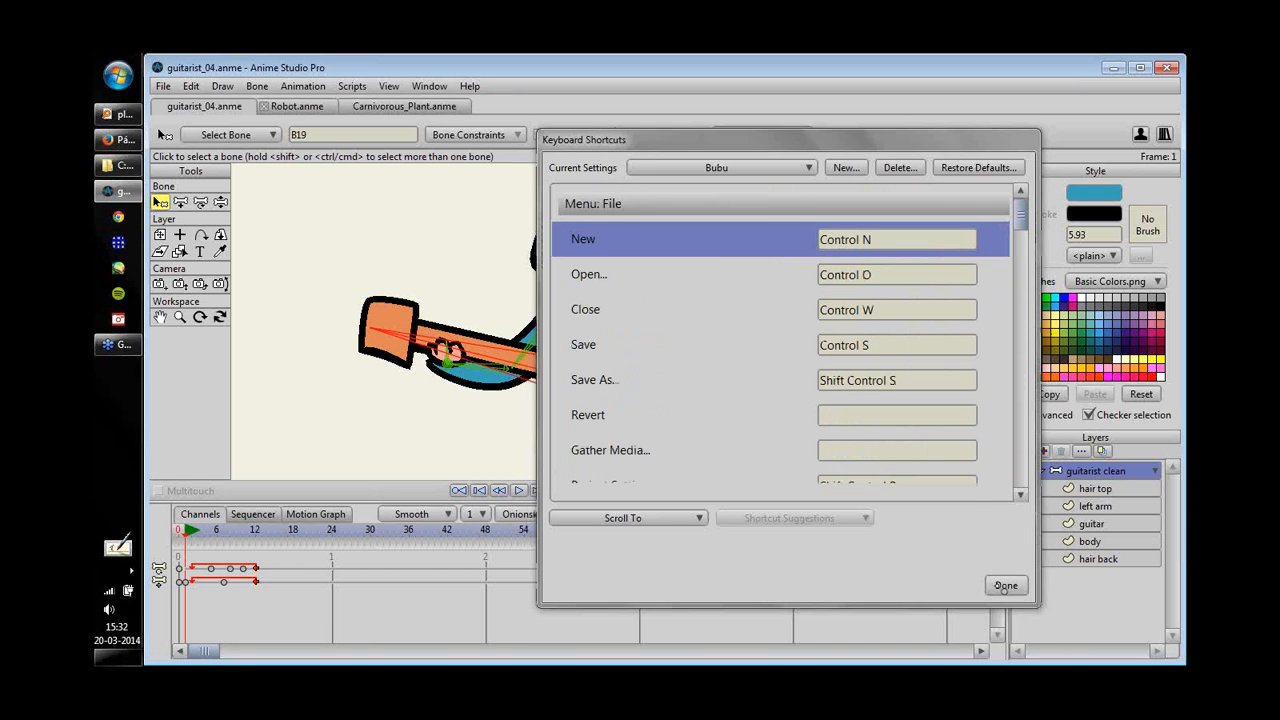
- Hide the selected guitar bone to clear the area around the fretting hand
click(257, 86)
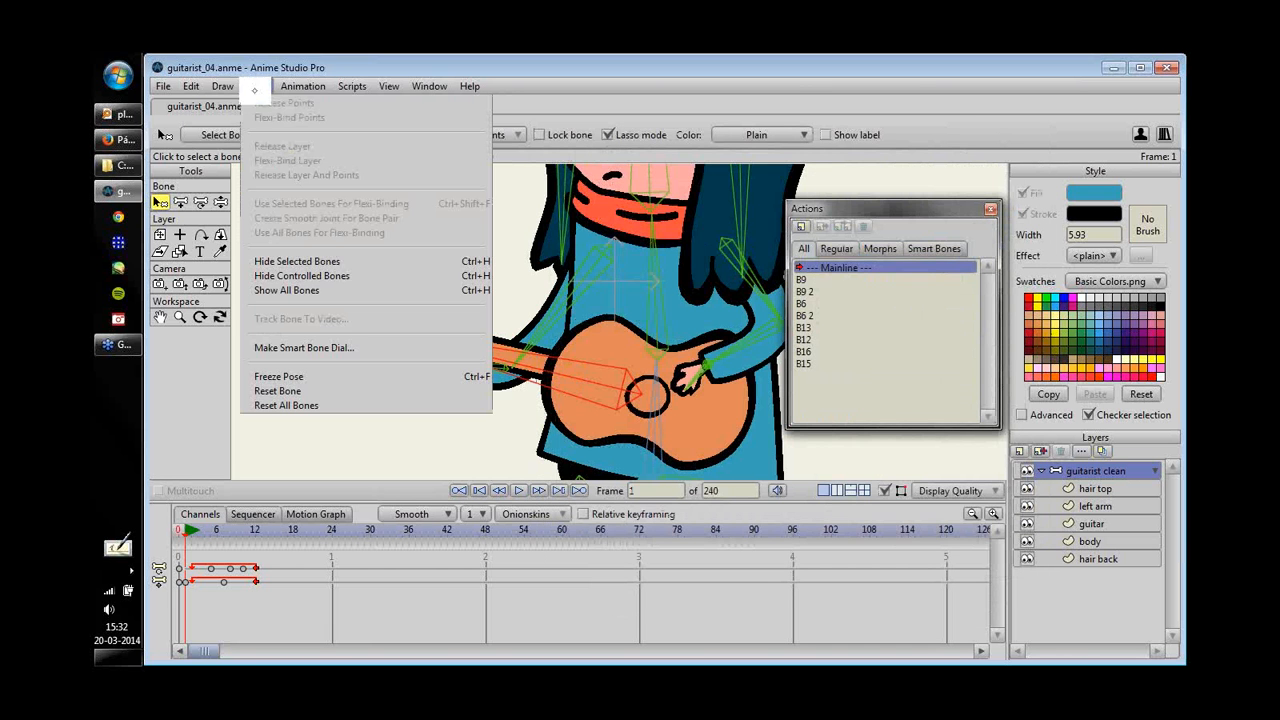
click(377, 262)
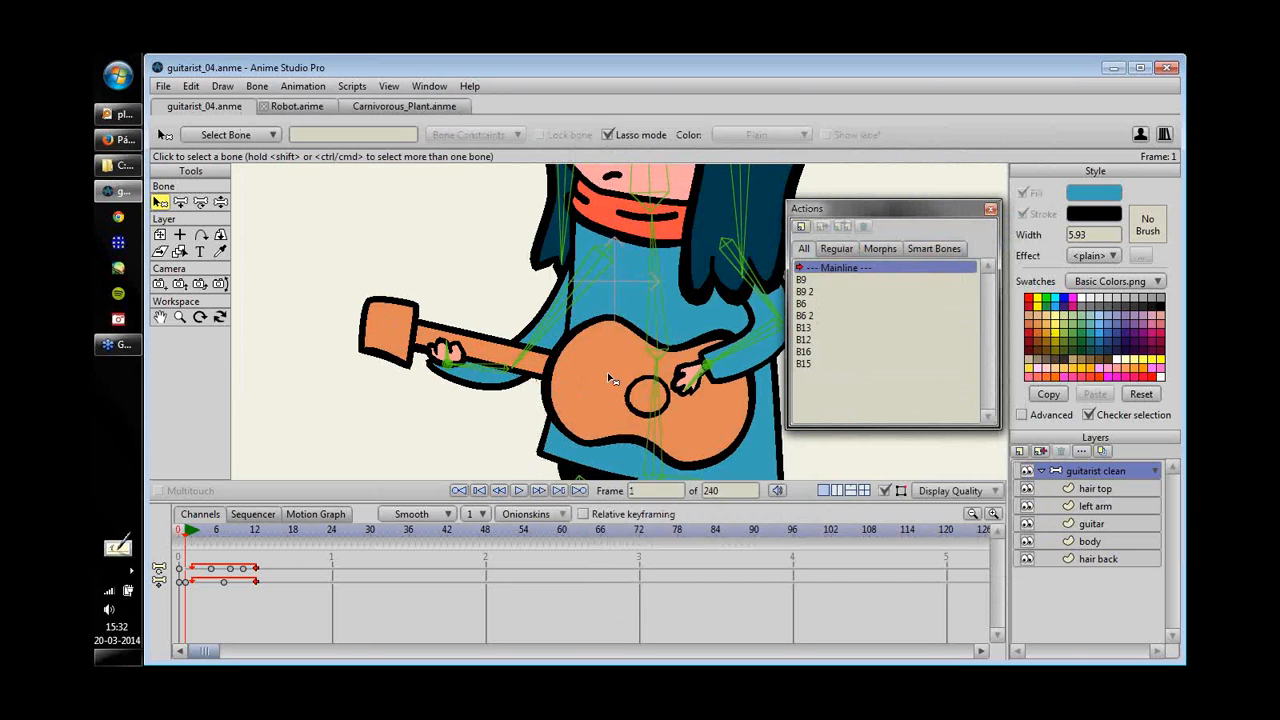
drag(630, 341, 610, 345)
drag(691, 314, 581, 360)
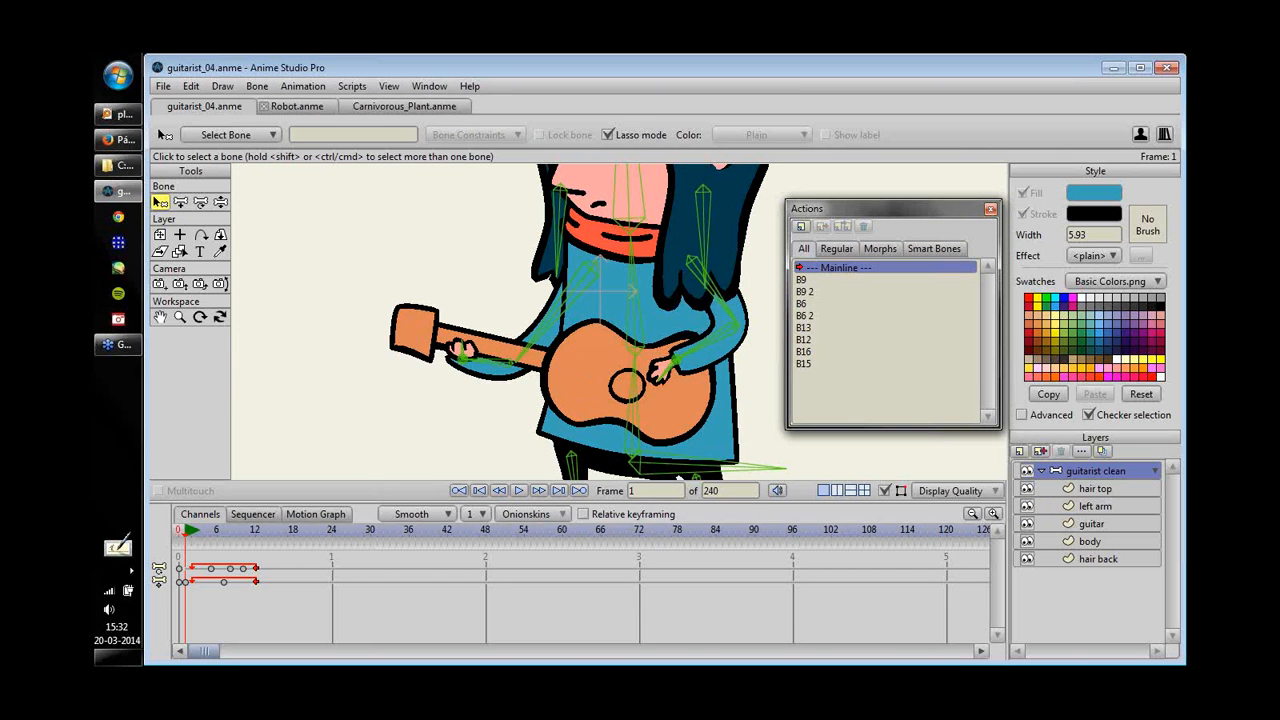
- Select the fretting arm's forearm bone along the guitar neck and hide it
mouse_move(185, 531)
mouse_down()
mouse_move(251, 531)
mouse_move(192, 531)
mouse_up()
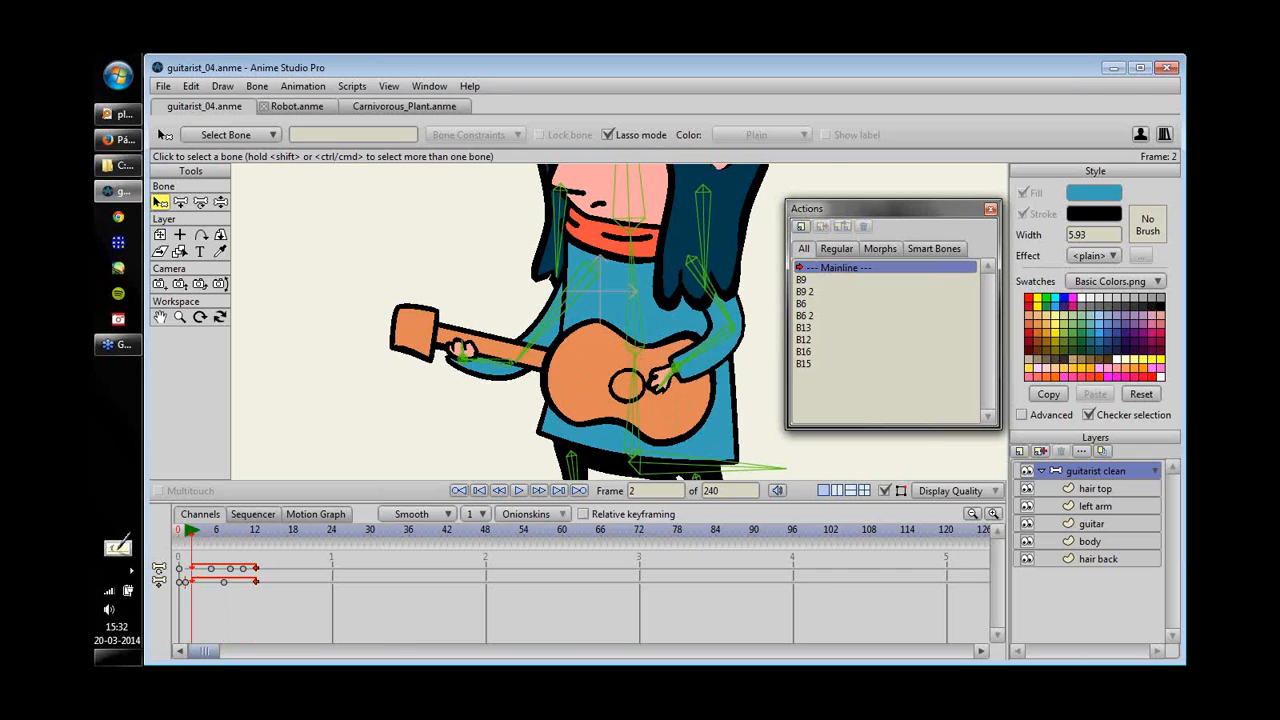
click(503, 343)
click(257, 86)
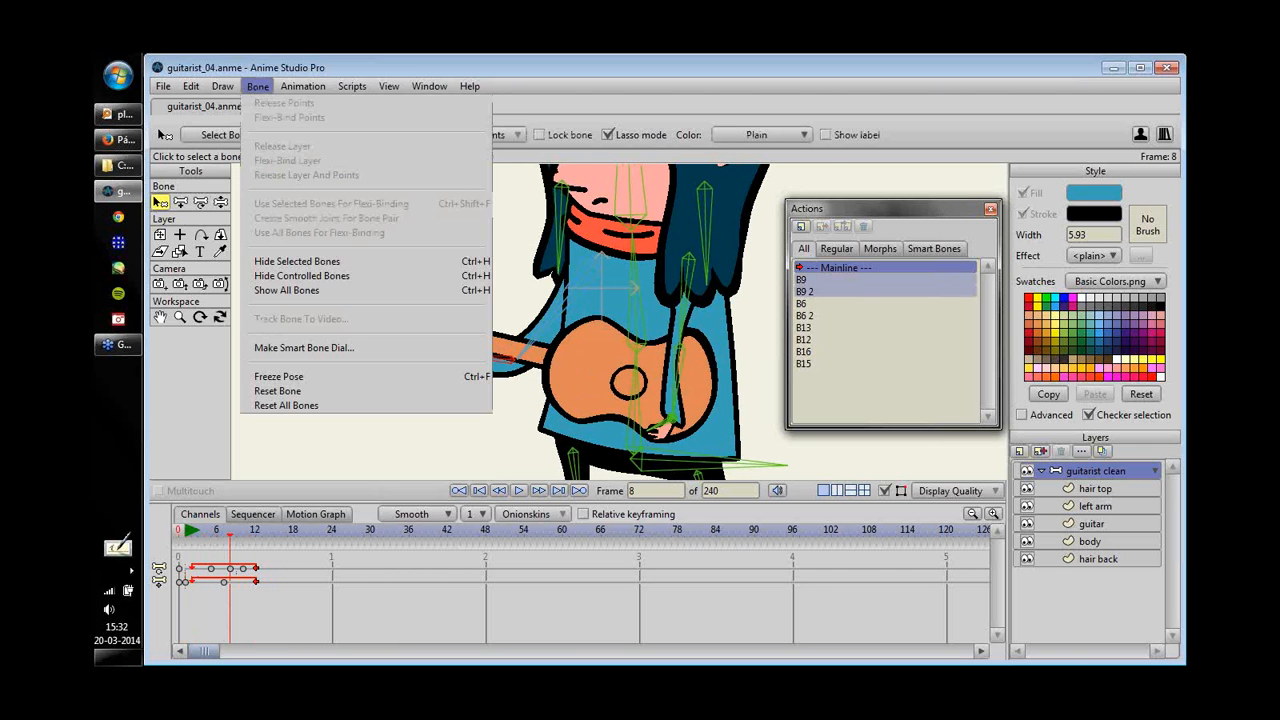
click(322, 262)
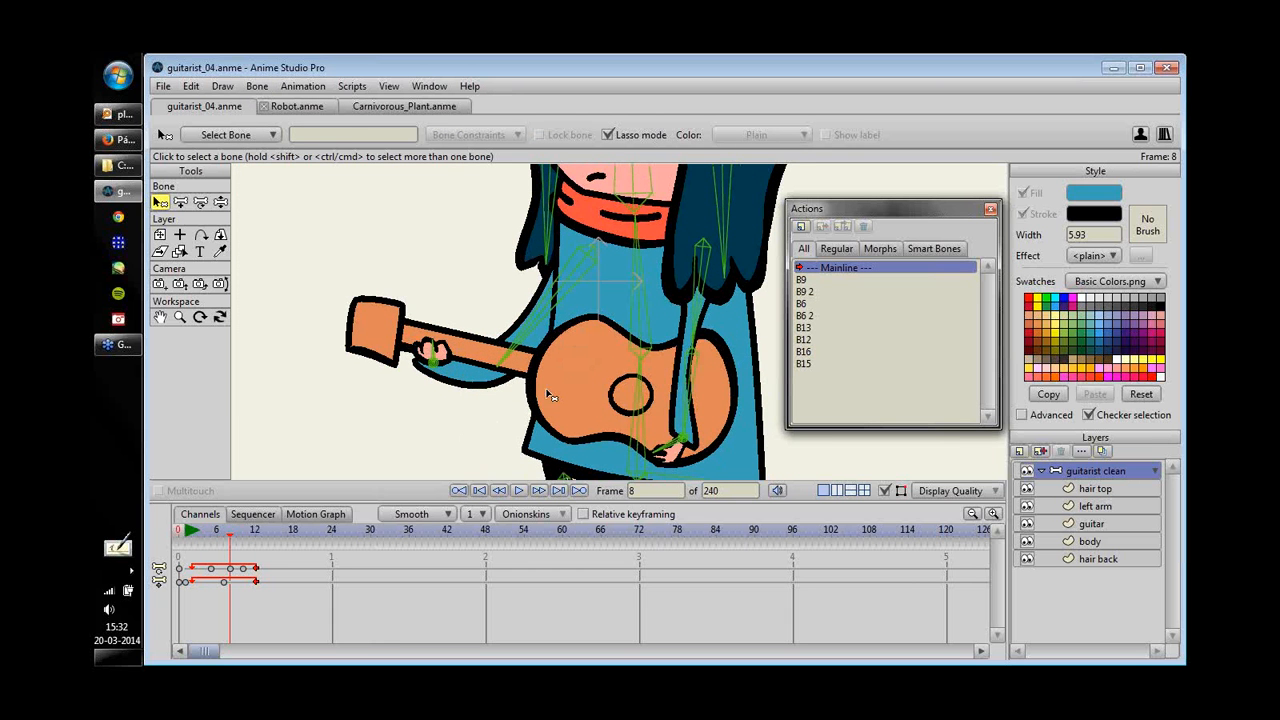
- Keyframe the fretting hand bone's position at frame 1 and slide it along the neck toward the guitar body at frame 6
click(180, 202)
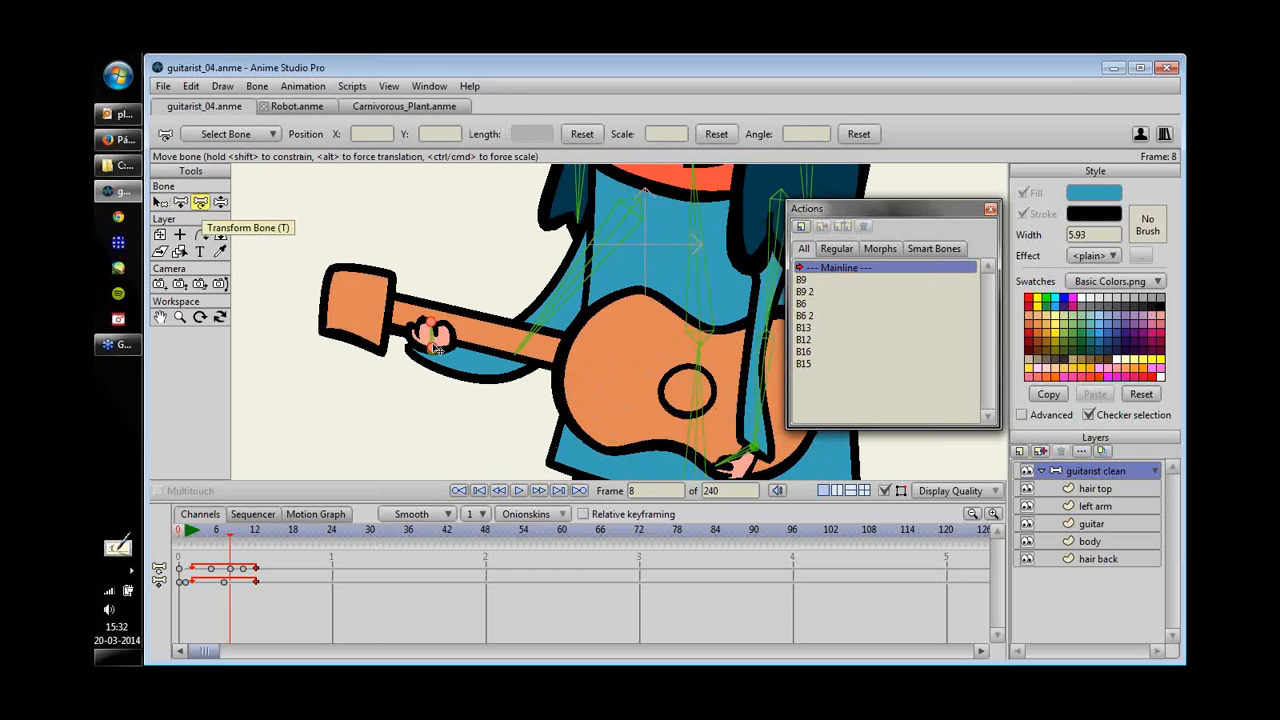
drag(433, 351, 431, 346)
drag(187, 531, 217, 531)
drag(432, 347, 495, 350)
- Shift the fretting hand slightly toward the headstock at frame 10 and back toward the guitar body at frame 12
click(238, 531)
drag(238, 532, 243, 532)
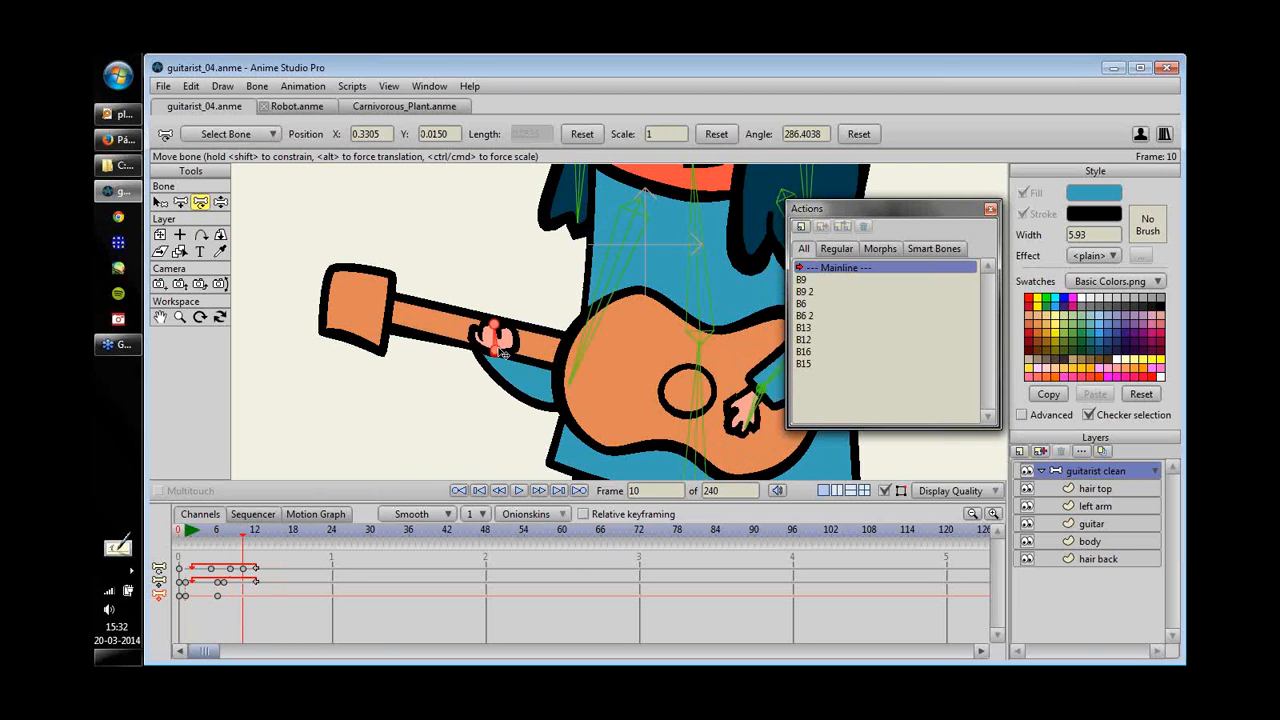
drag(496, 351, 472, 357)
drag(252, 531, 256, 531)
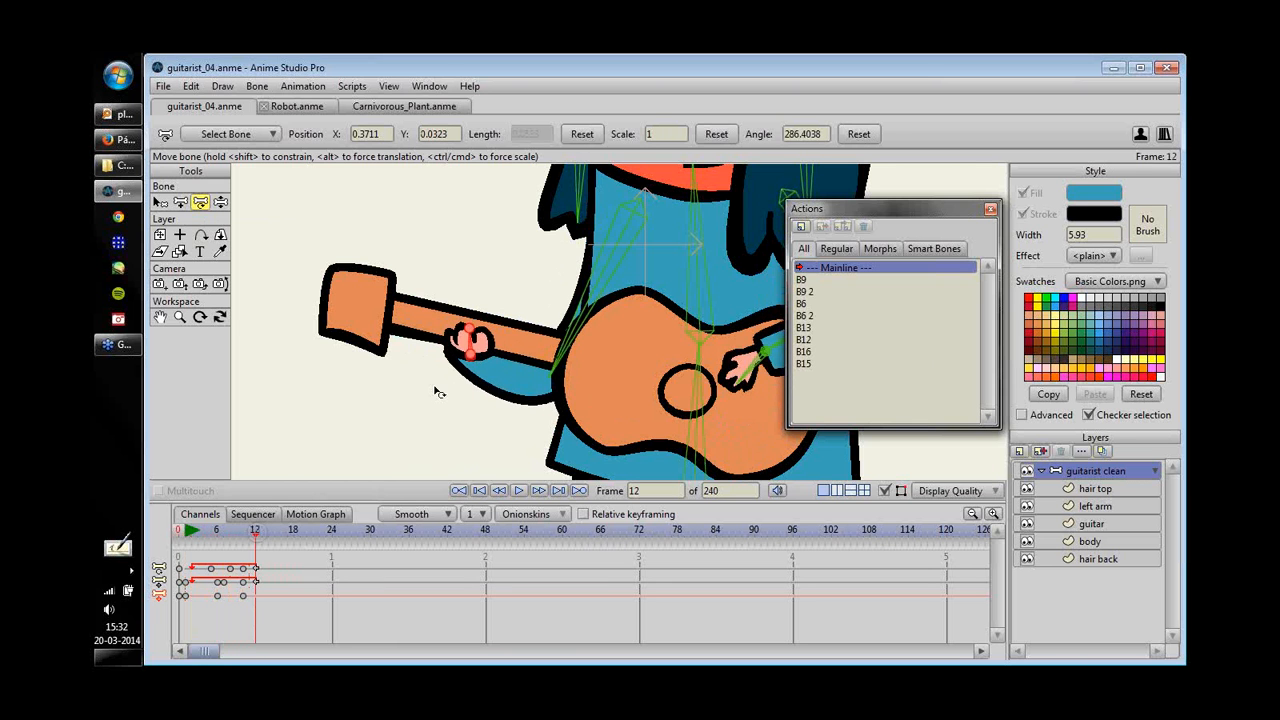
drag(471, 356, 490, 360)
- Move the fretting hand closer to the guitar body at frame 15 and up the neck near the headstock at frame 18
drag(265, 530, 275, 531)
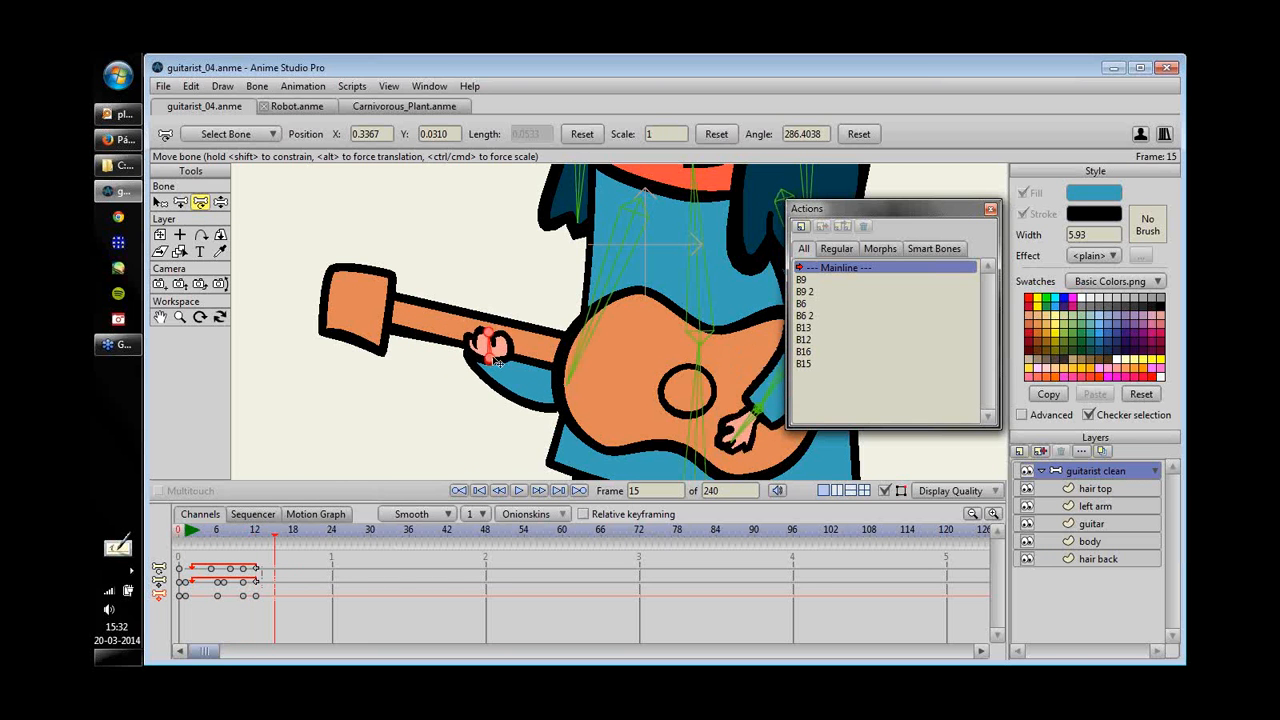
drag(490, 360, 506, 361)
click(288, 531)
drag(288, 531, 294, 531)
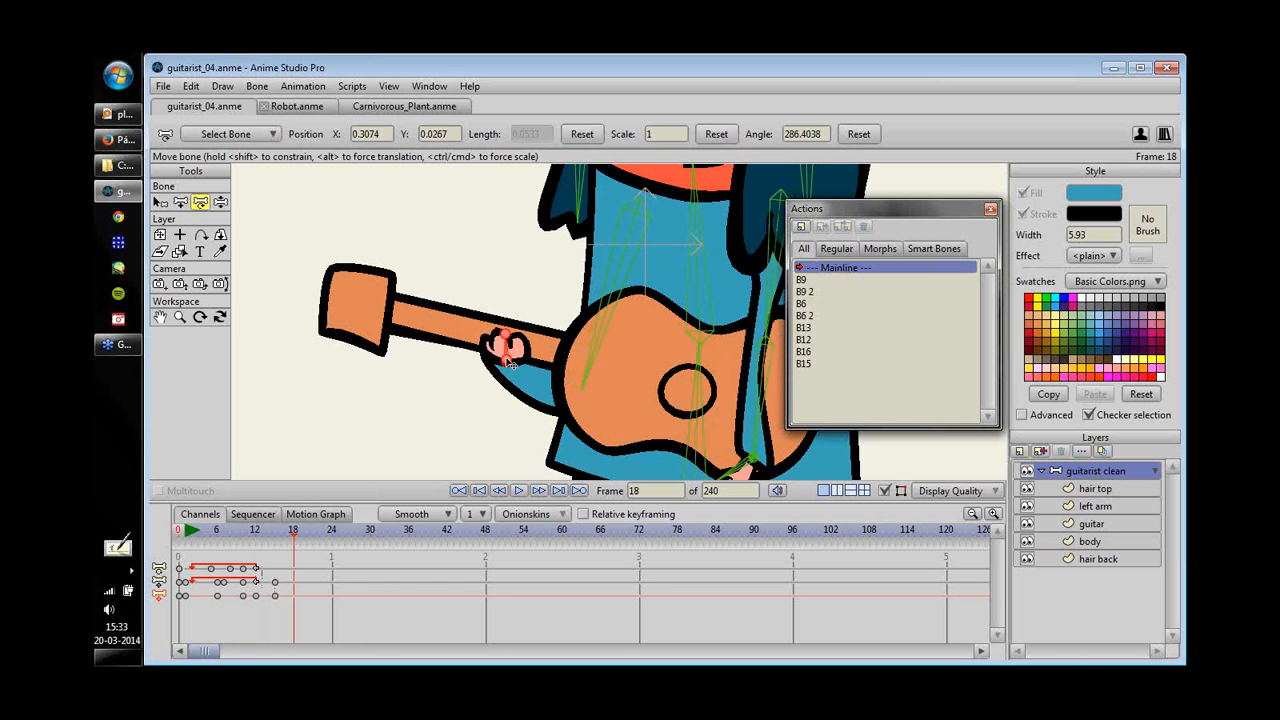
drag(506, 350, 436, 331)
- Copy the fretting hand's frame 1 keyframe to frame 22
click(320, 531)
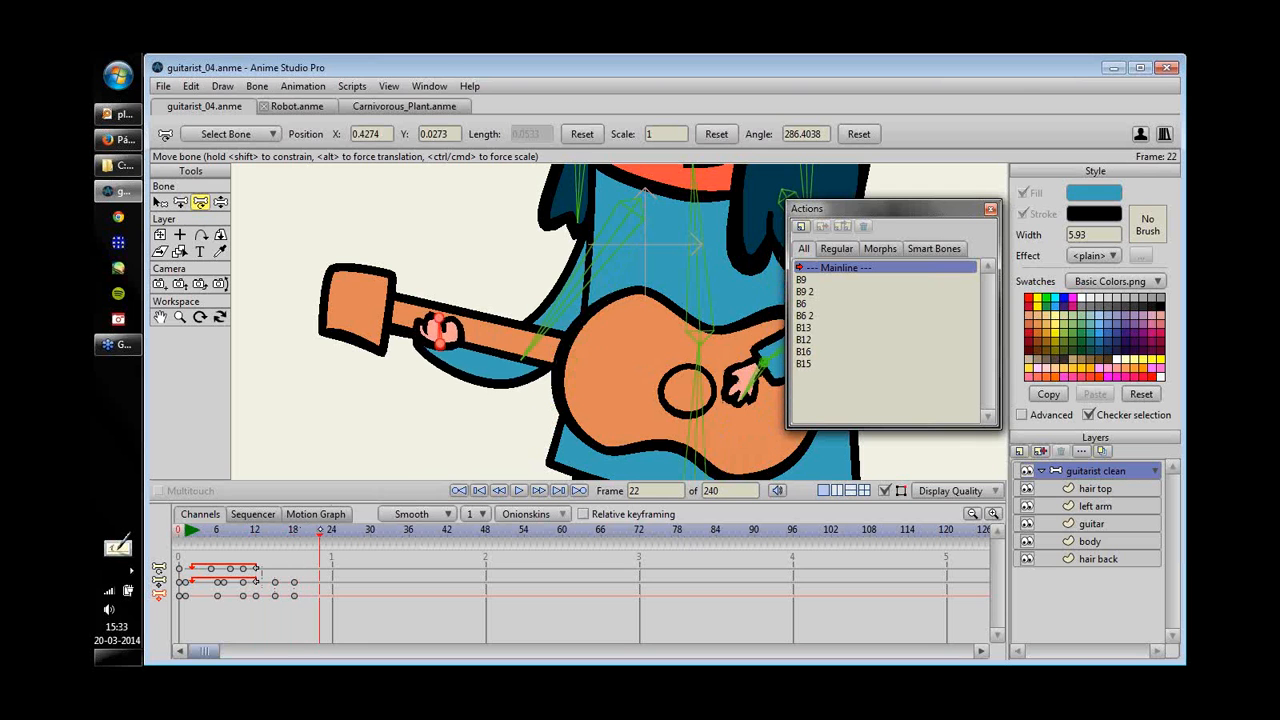
key(ctrl+v)
drag(186, 533, 326, 551)
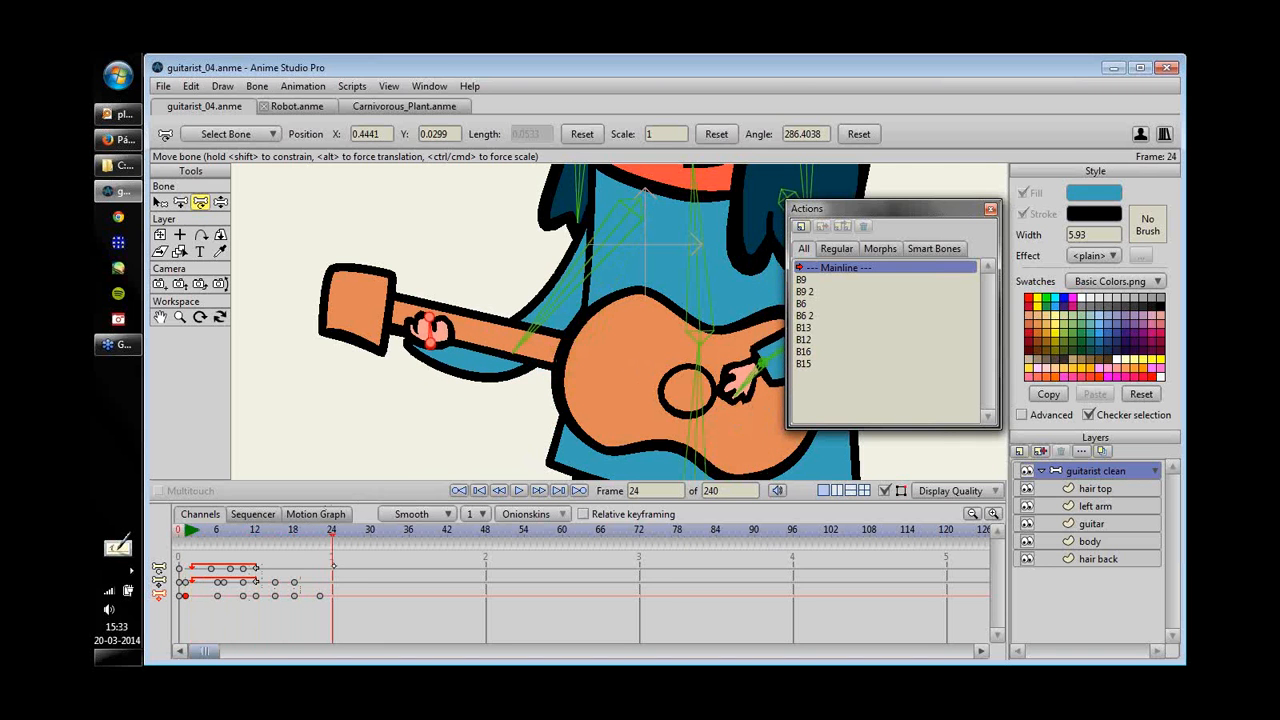
- Apply absolute Cycle interpolation back to frame 2 to the fretting hand's keyframe at frame 22
click(320, 596)
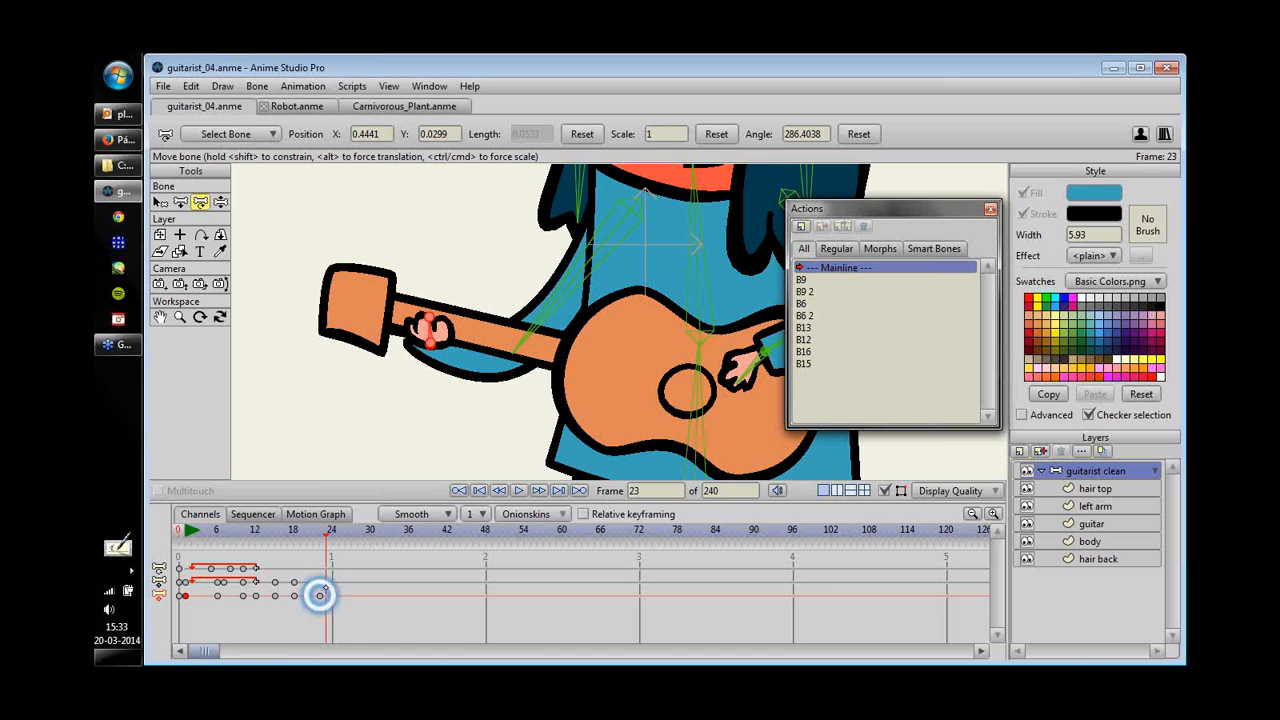
right_click(320, 596)
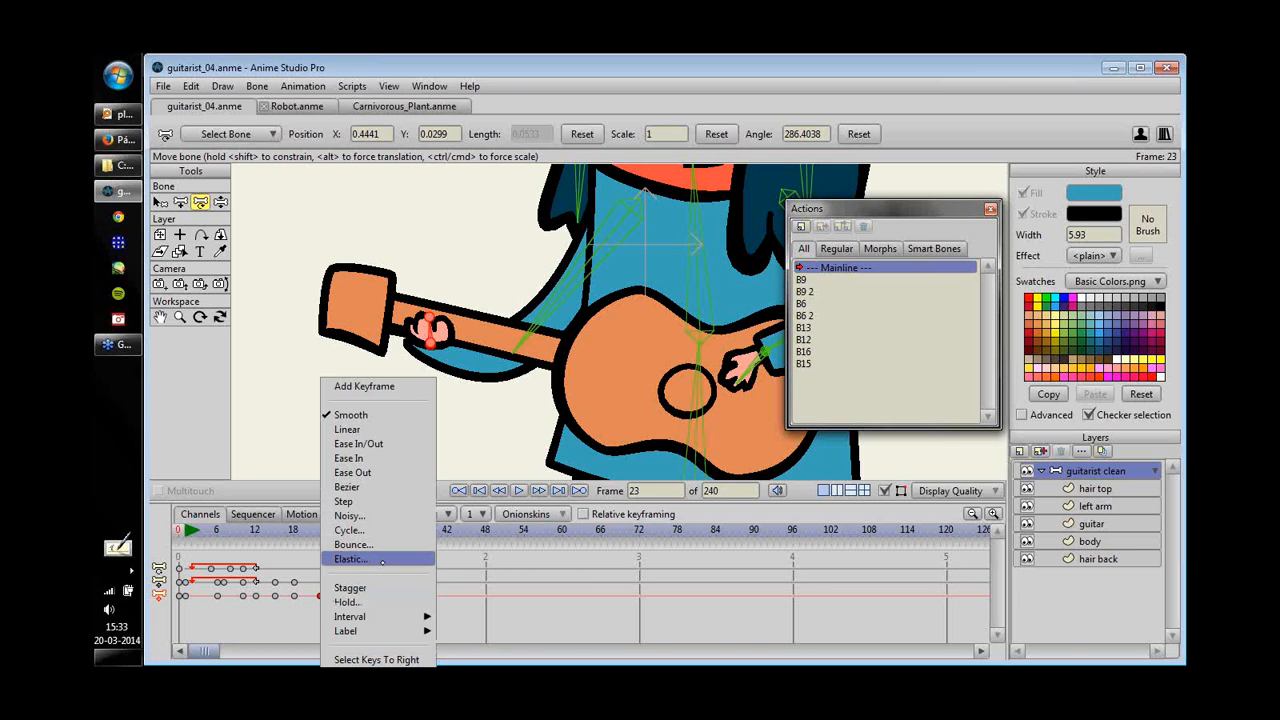
click(379, 560)
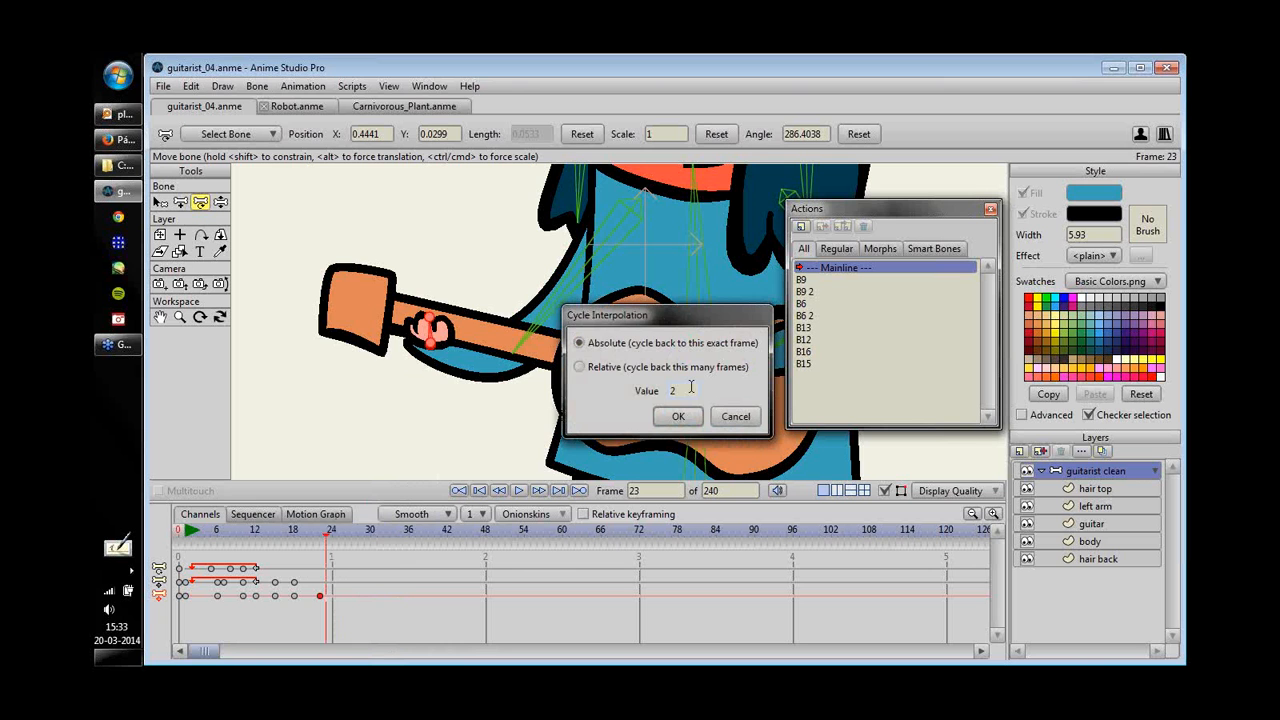
click(678, 416)
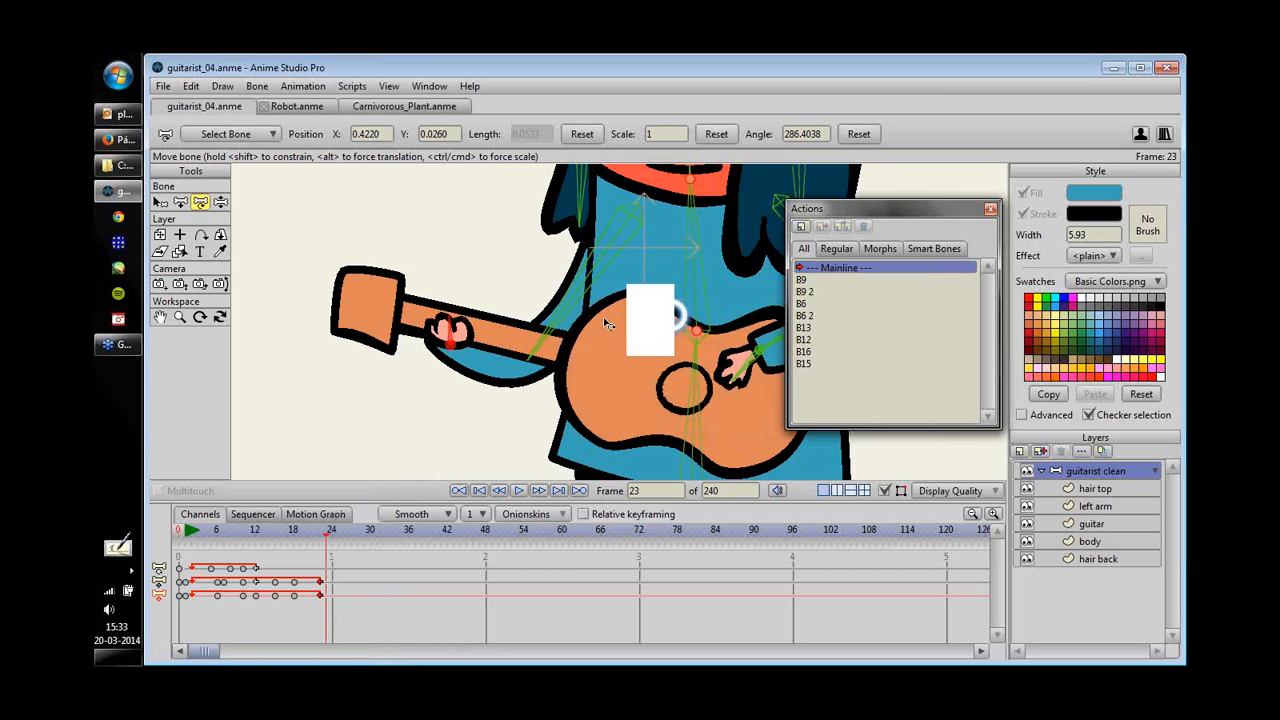
- Play the animation to review both hands' looping motion on the whole character
key(space)
drag(584, 404, 534, 420)
scroll(534, 420, down, 4)
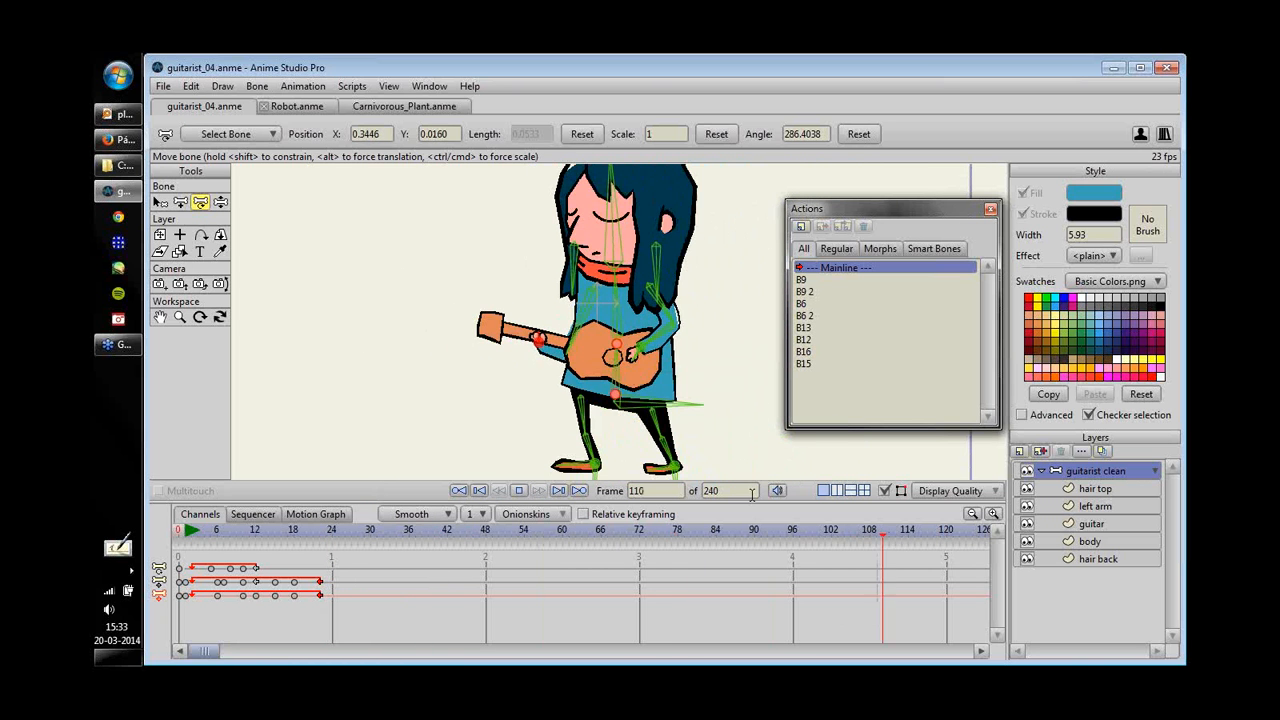
- Stop playback, select the strumming hand's bone and compress its cycled keyframes so the loop ends at frame 8
drag(667, 326, 612, 291)
key(space)
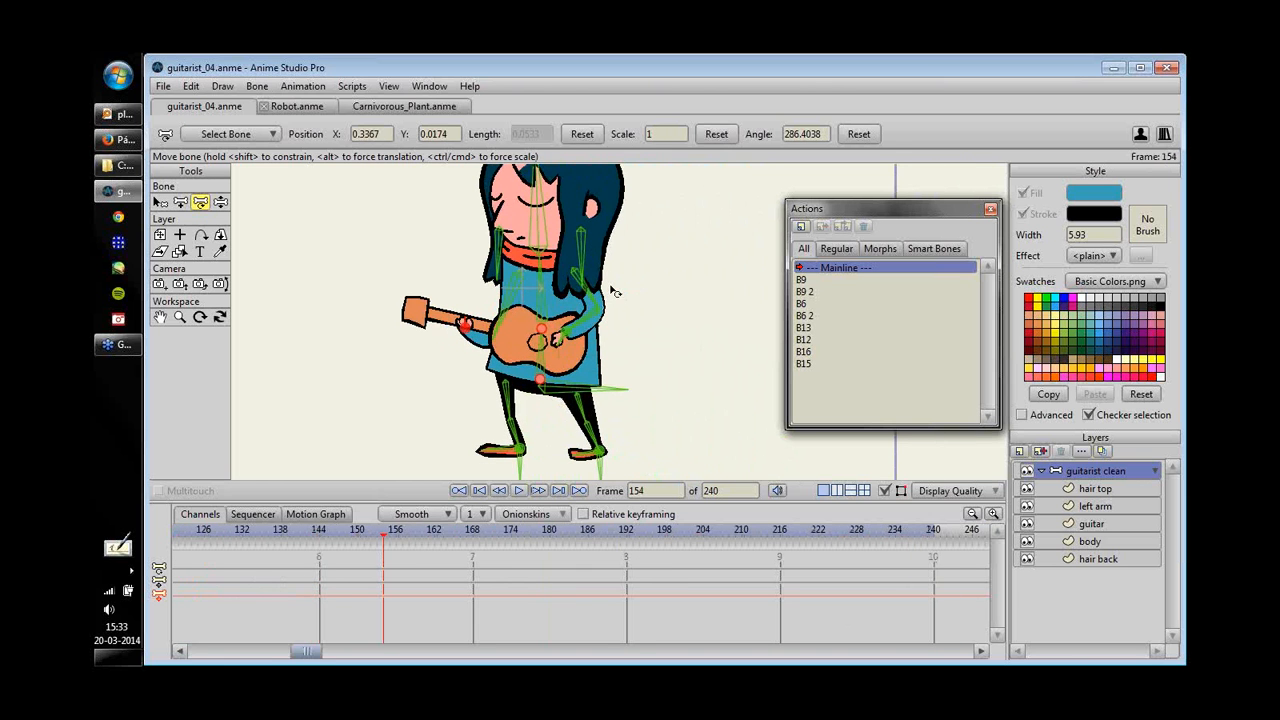
key(ctrl+shift+Left)
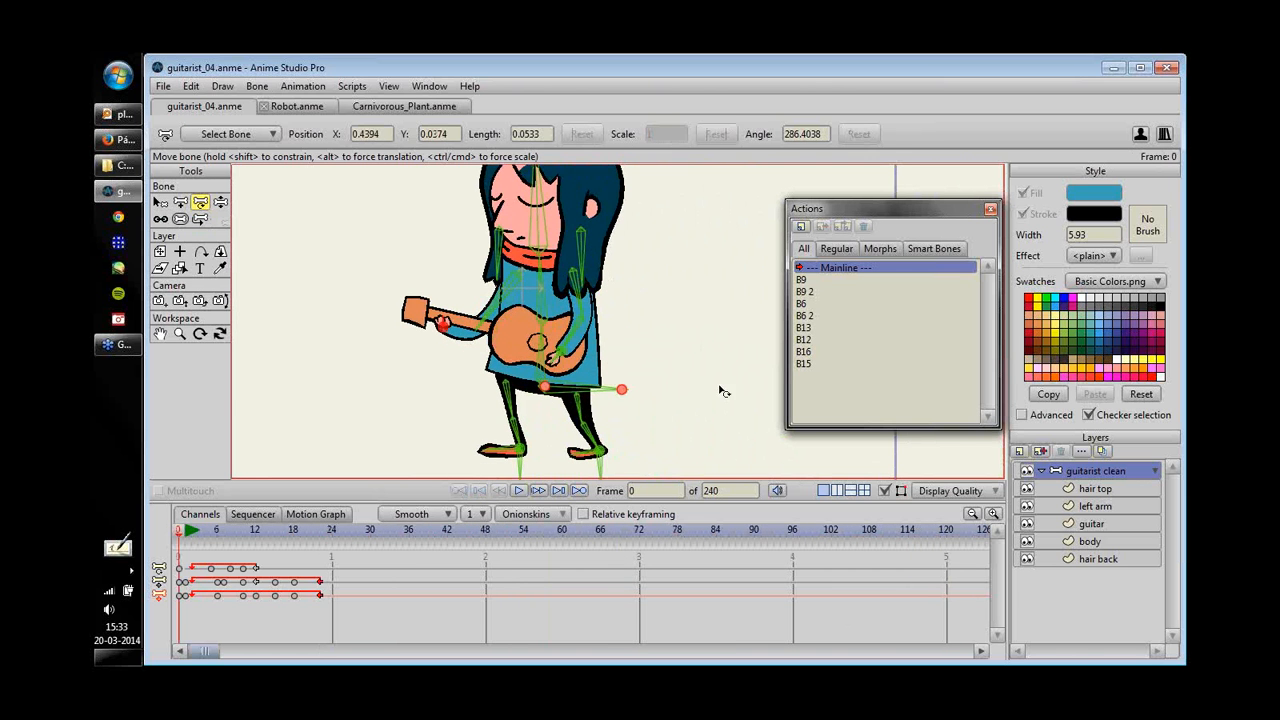
key(b)
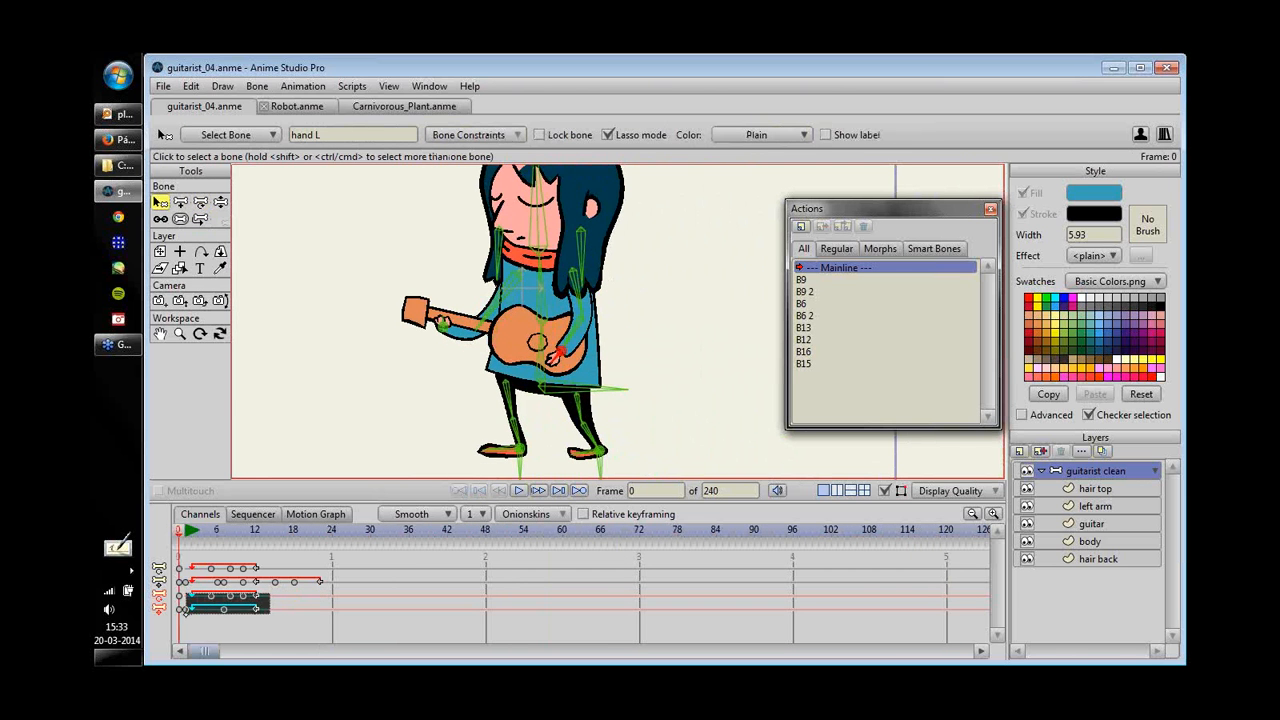
drag(186, 613, 230, 606)
click(203, 547)
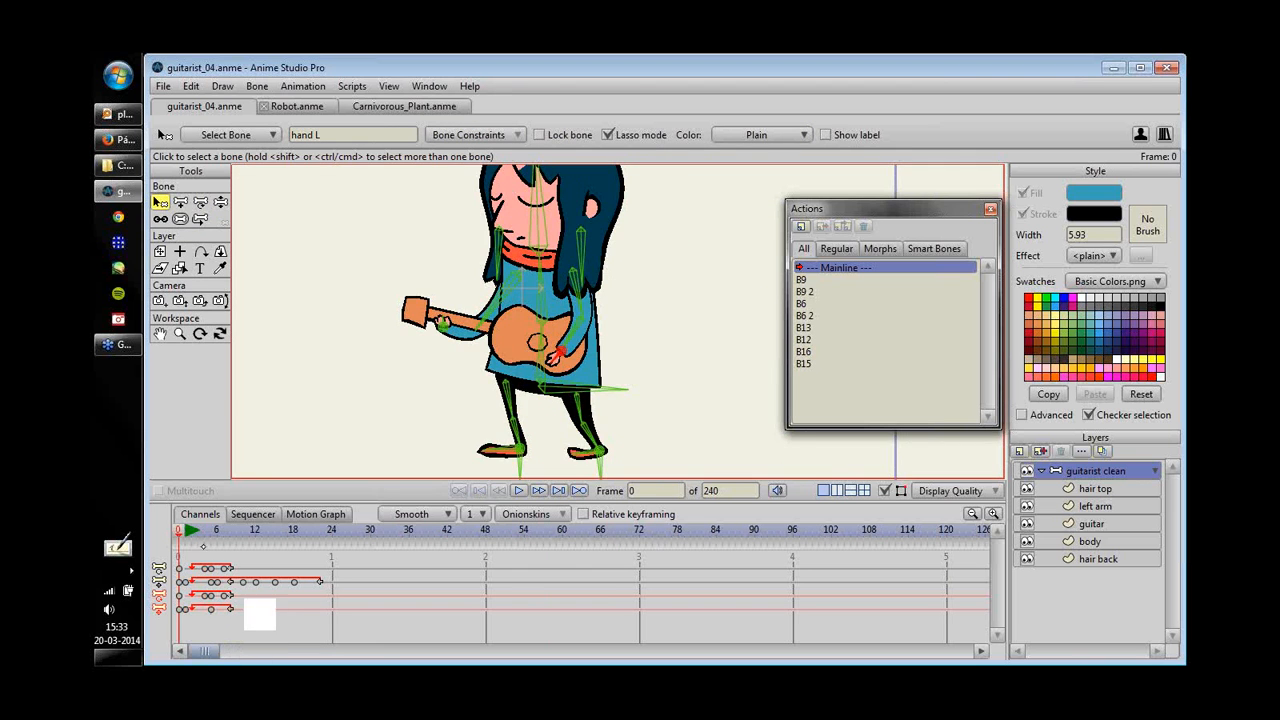
- Play the animation to review the faster strumming loop on the whole character
key(space)
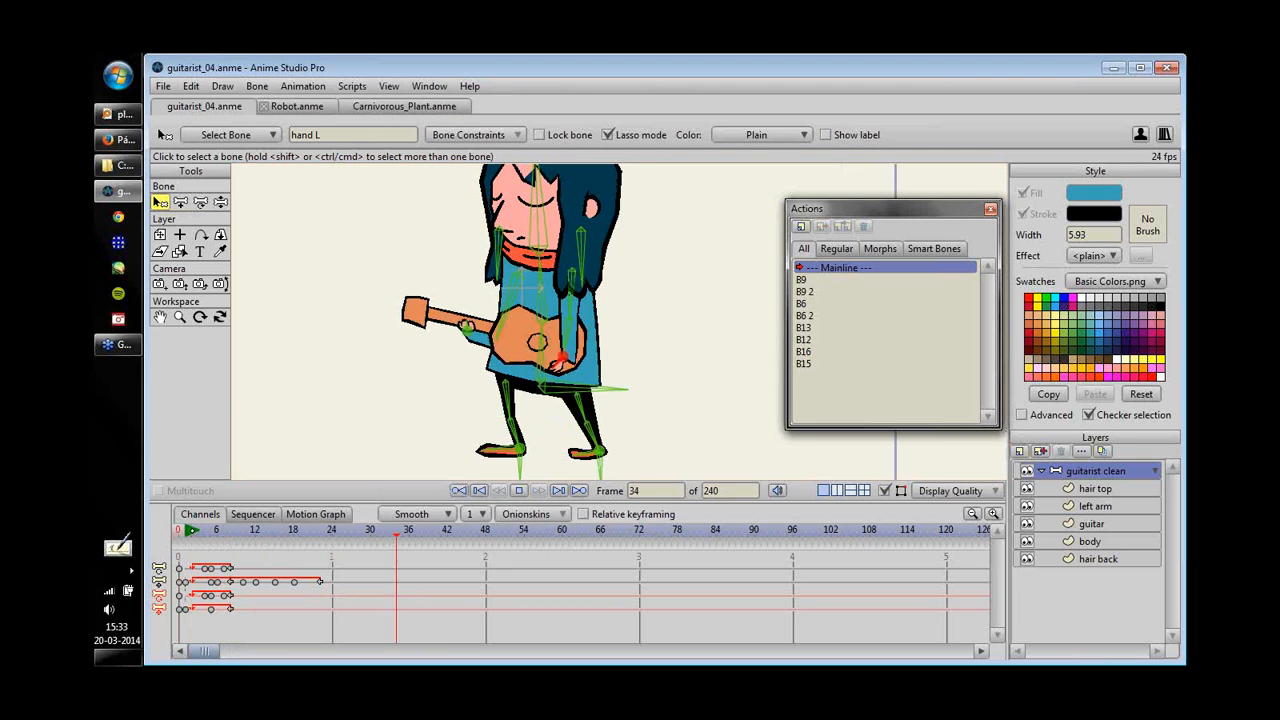
drag(659, 246, 643, 457)
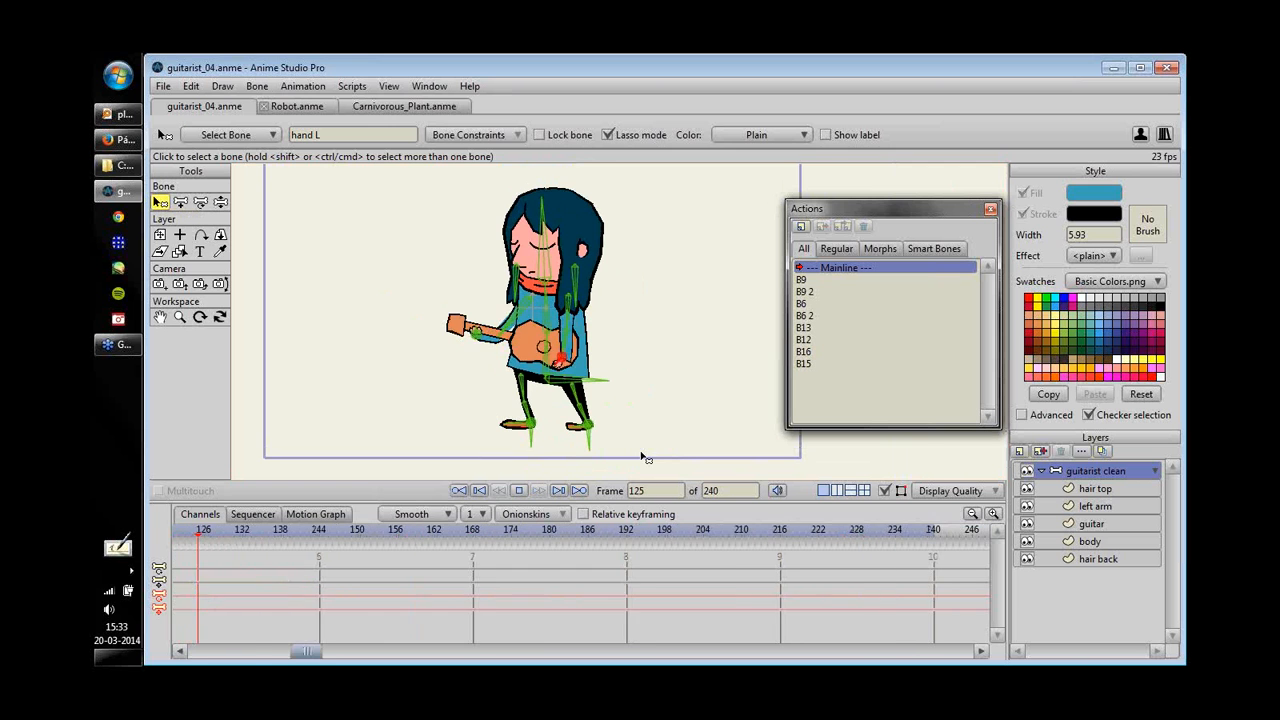
click(643, 457)
- Return to the start of the timeline at frame 12 and show all of the character's hidden bones
drag(306, 651, 204, 651)
drag(191, 531, 255, 531)
drag(588, 376, 698, 332)
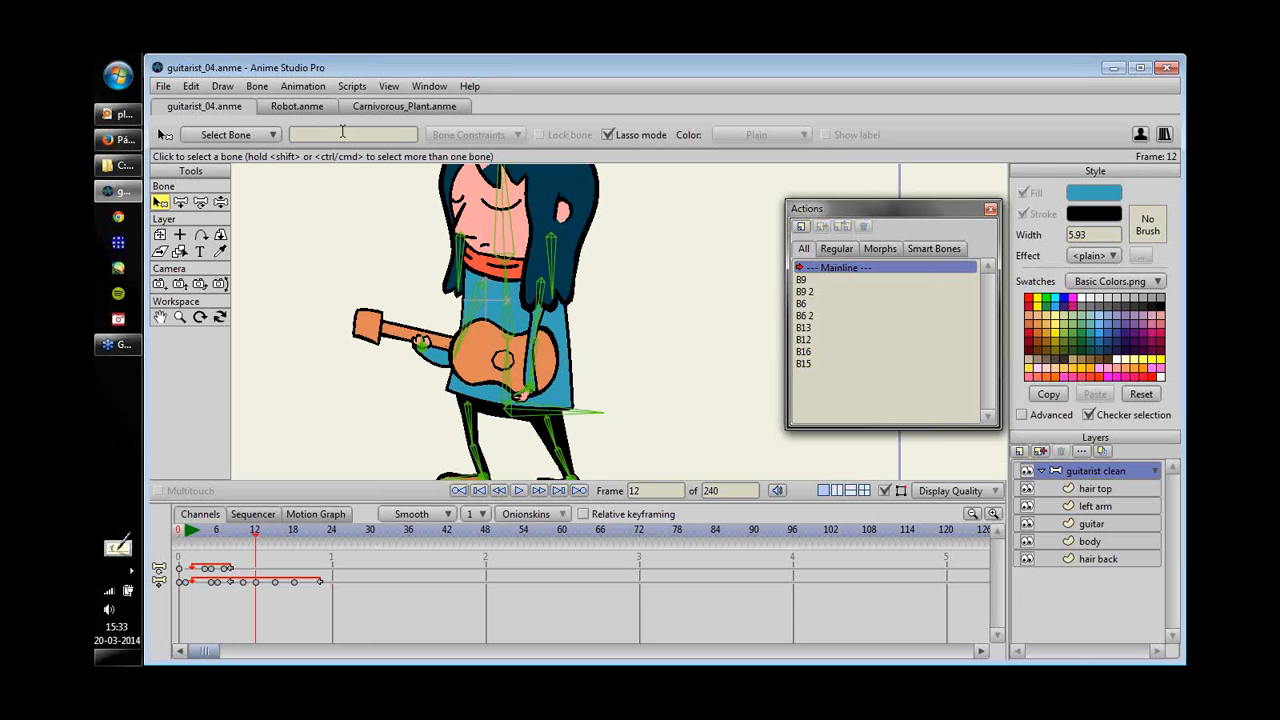
click(258, 86)
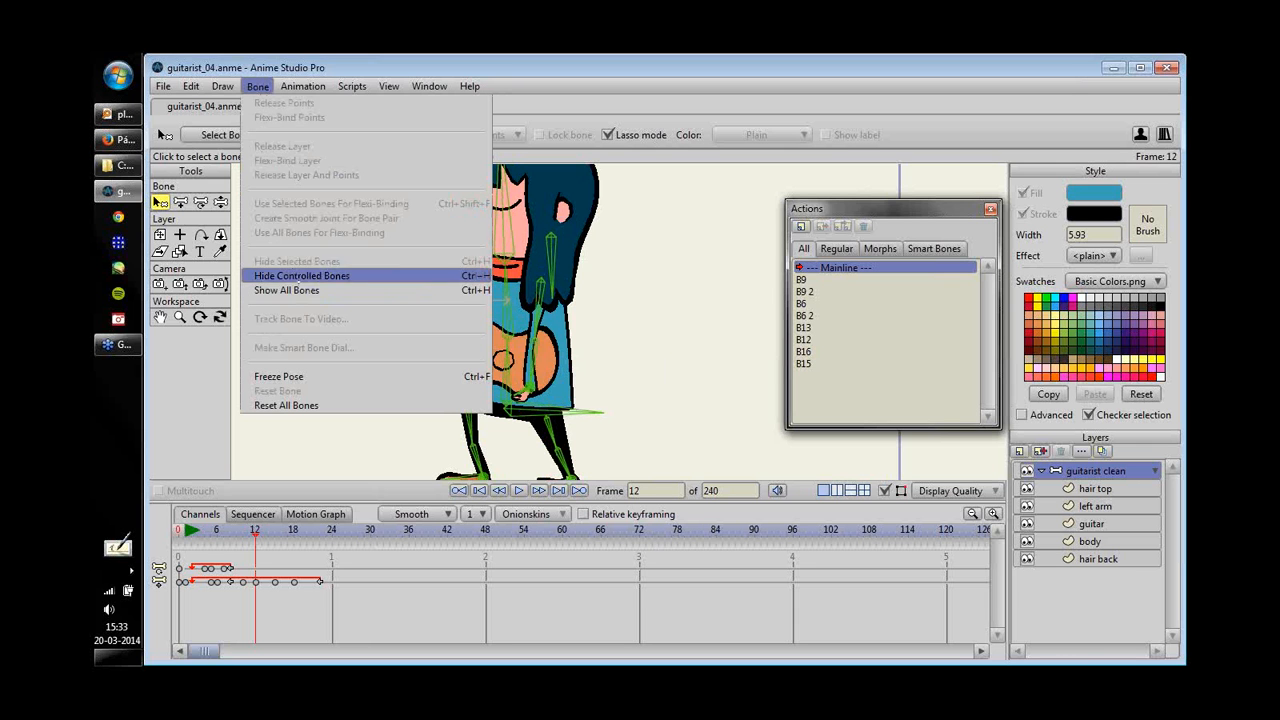
click(287, 290)
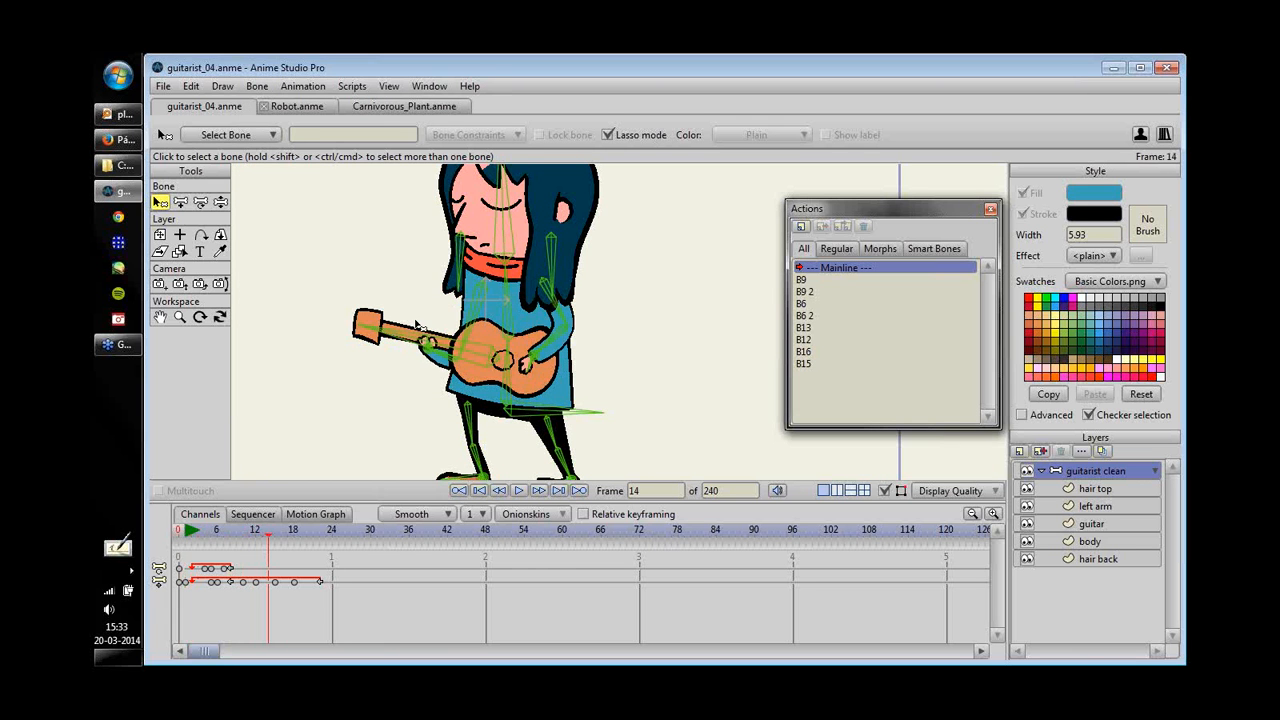
- Select the guitar's bone and use the Transform Bone tool to key new guitar poses at frames 10 and 20
click(487, 358)
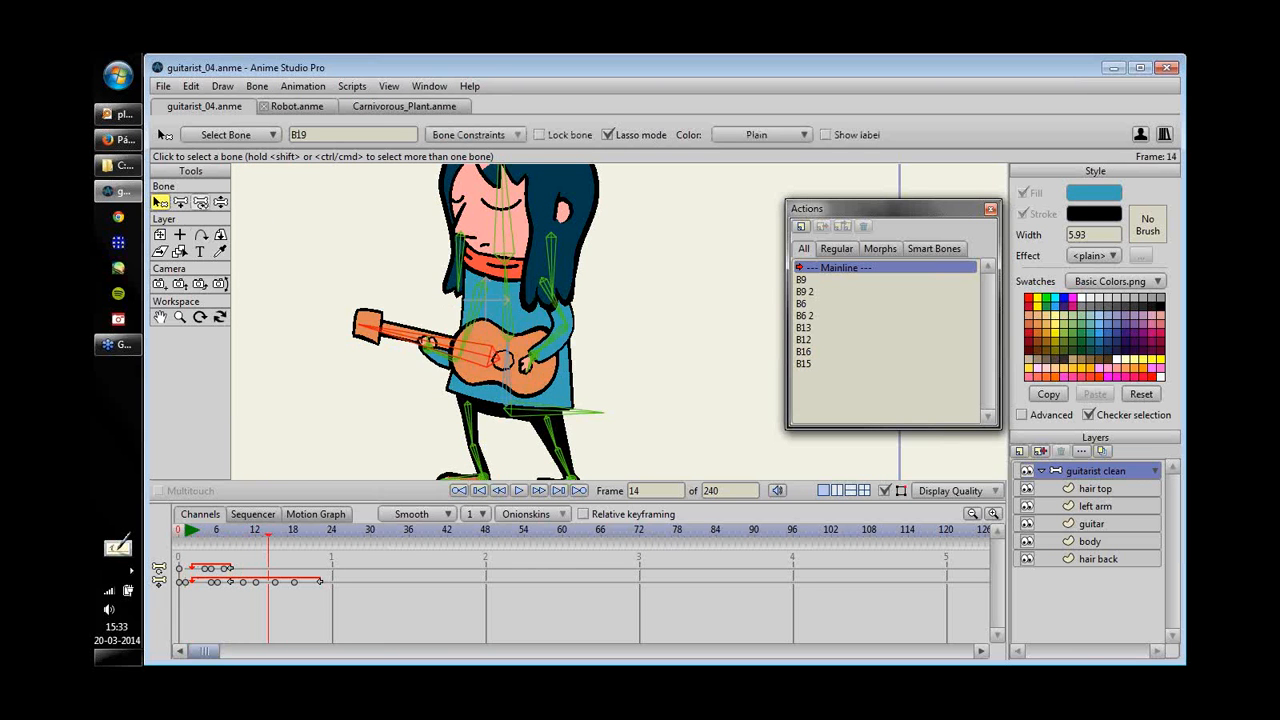
click(200, 202)
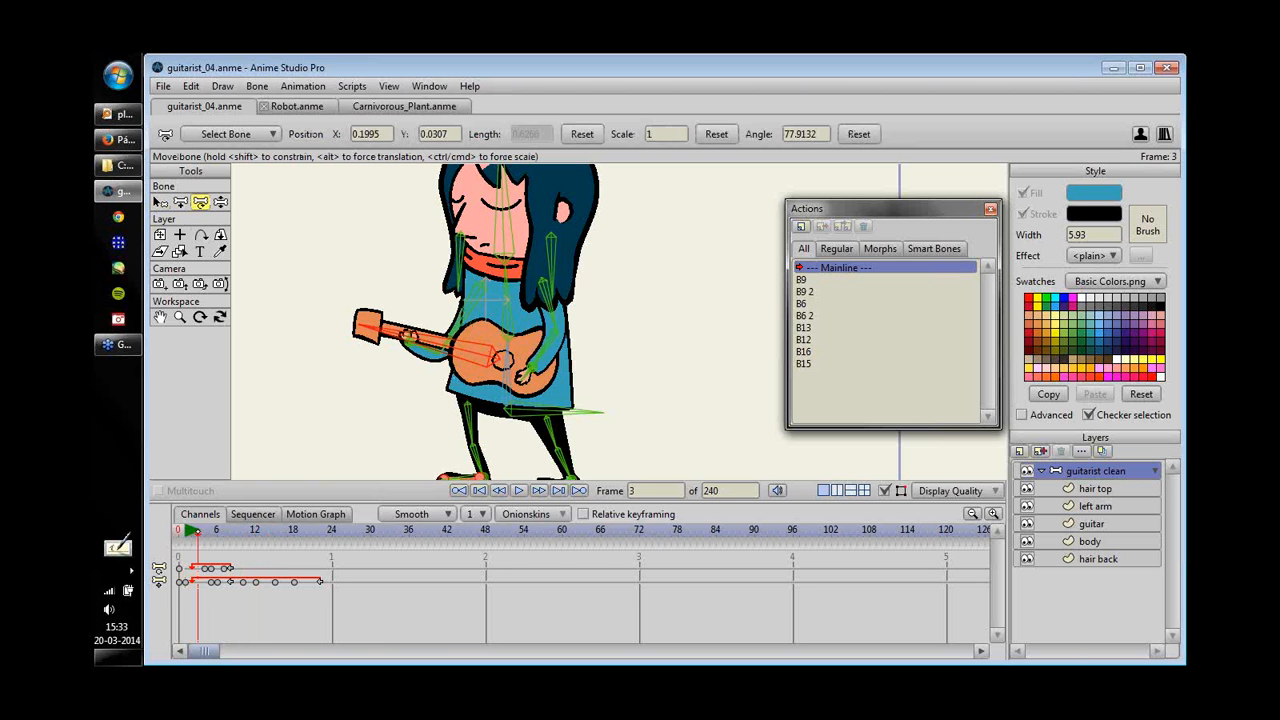
drag(498, 357, 501, 324)
drag(186, 532, 307, 558)
drag(492, 325, 514, 362)
- Key new guitar poses at frames 28 and 39, and readjust the guitar's pose at frame 20
drag(306, 552, 358, 550)
drag(508, 359, 478, 322)
drag(358, 550, 306, 549)
drag(500, 350, 462, 345)
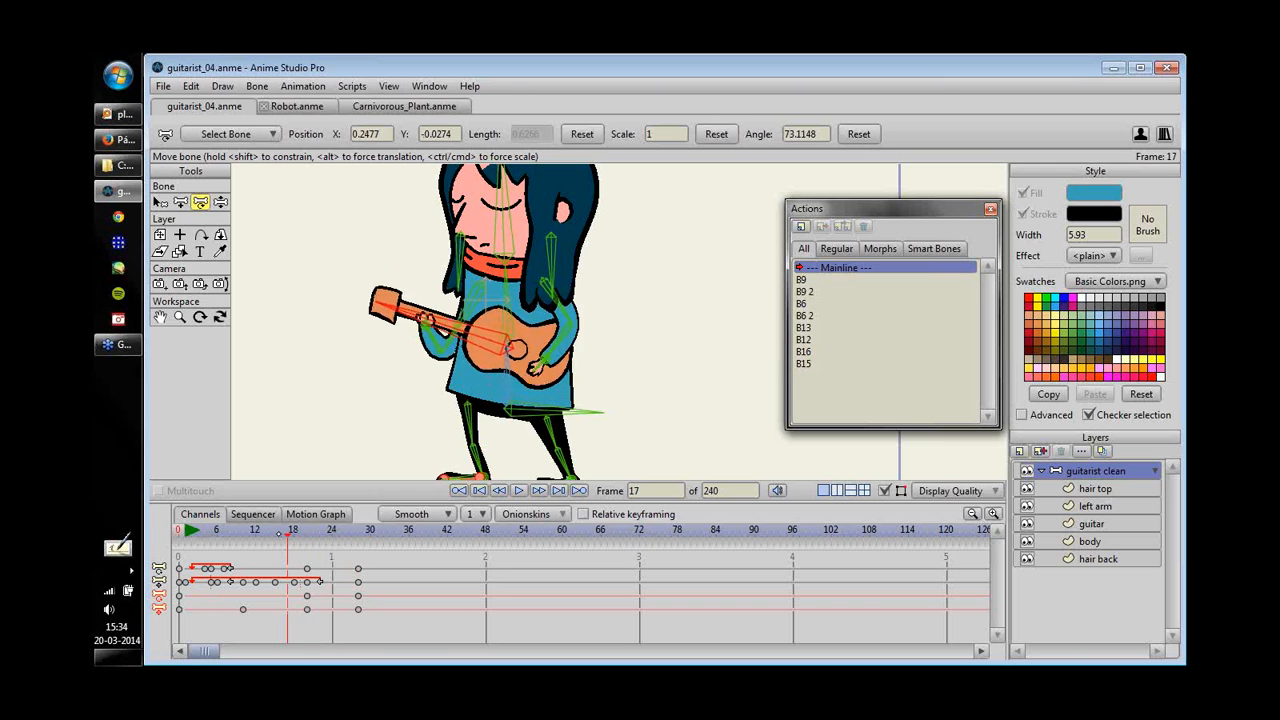
drag(307, 549, 428, 565)
drag(505, 335, 507, 345)
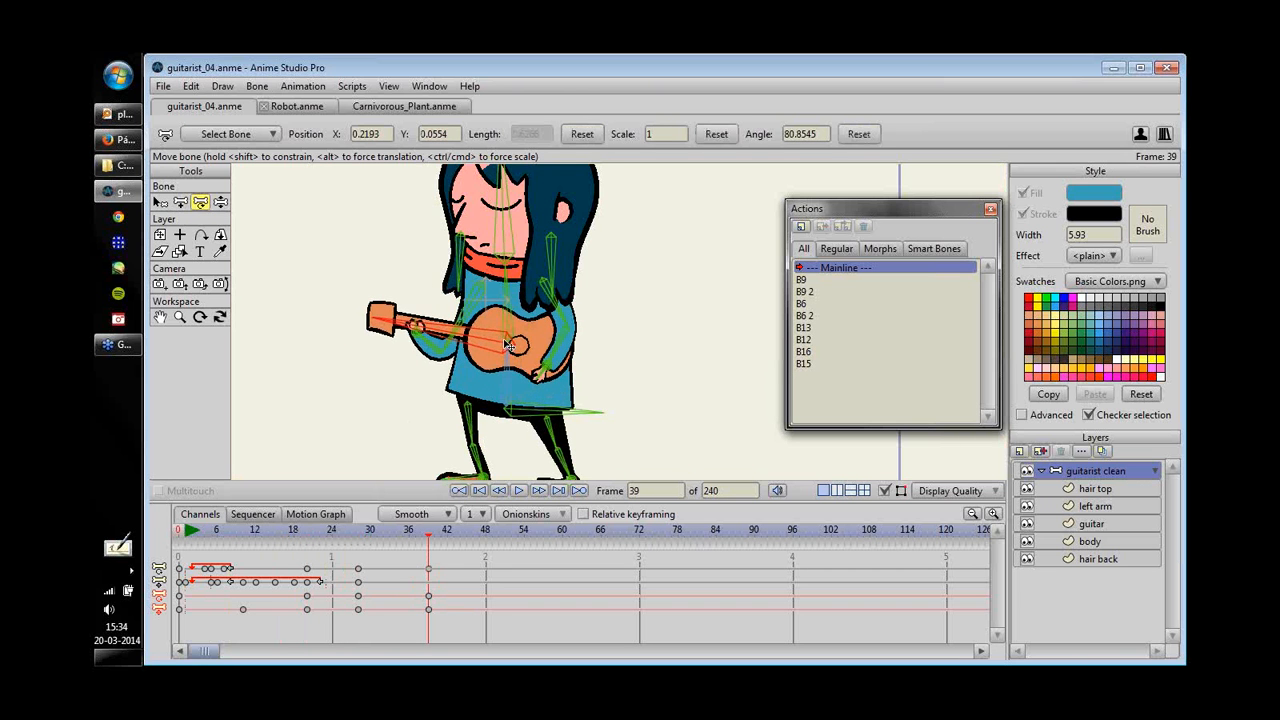
- Scrub through the guitar's keyframes to examine how the hands follow it, then check the hip and legs at frame 1
drag(408, 549, 243, 558)
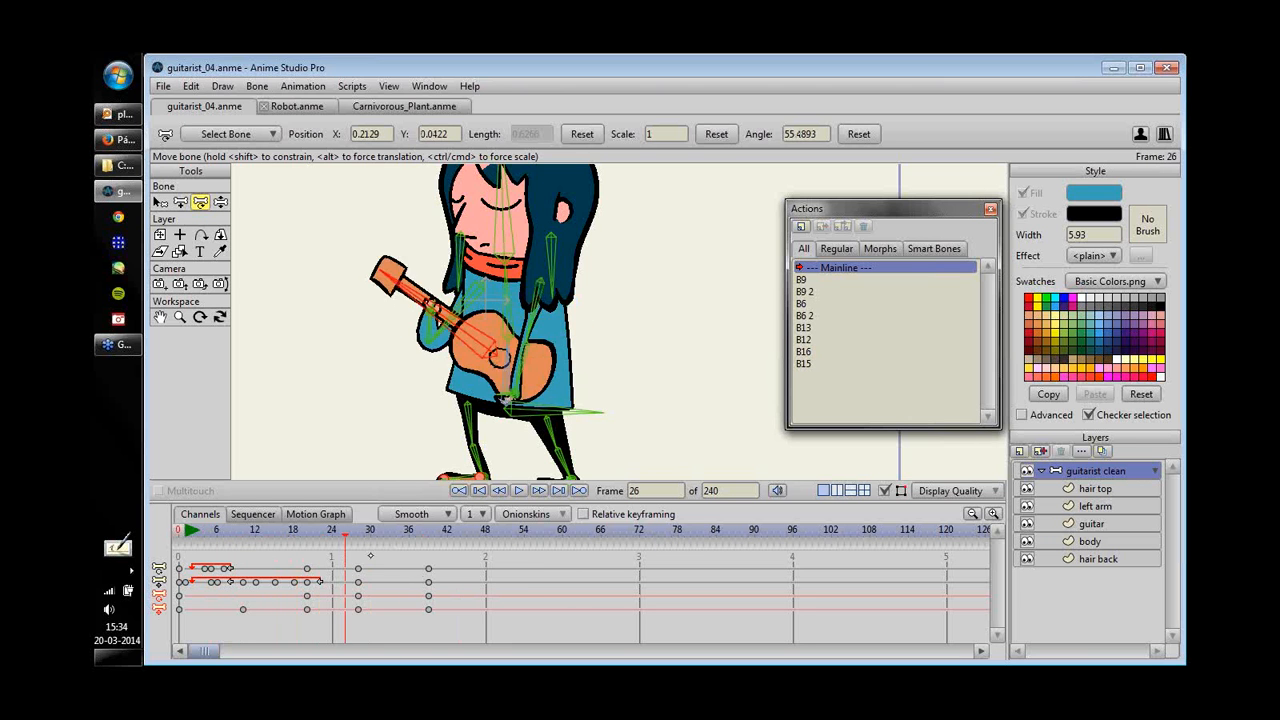
drag(377, 552, 281, 555)
scroll(531, 309, down, 2)
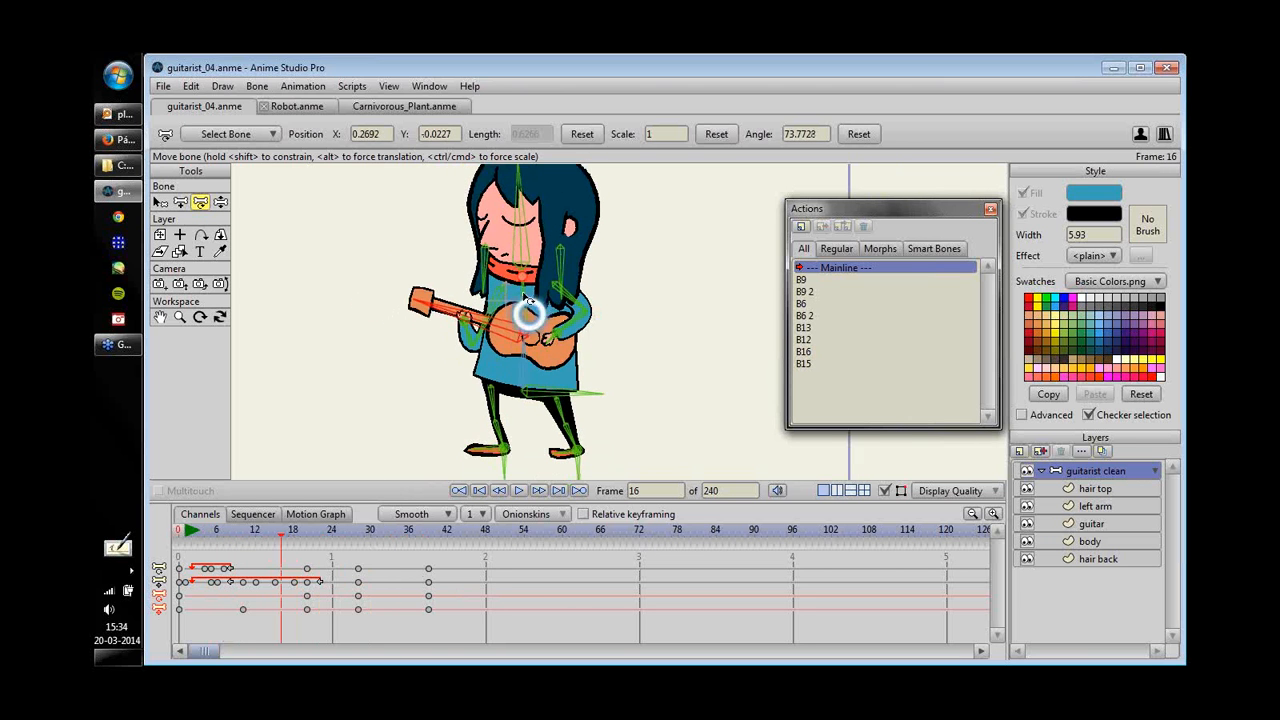
drag(531, 309, 529, 283)
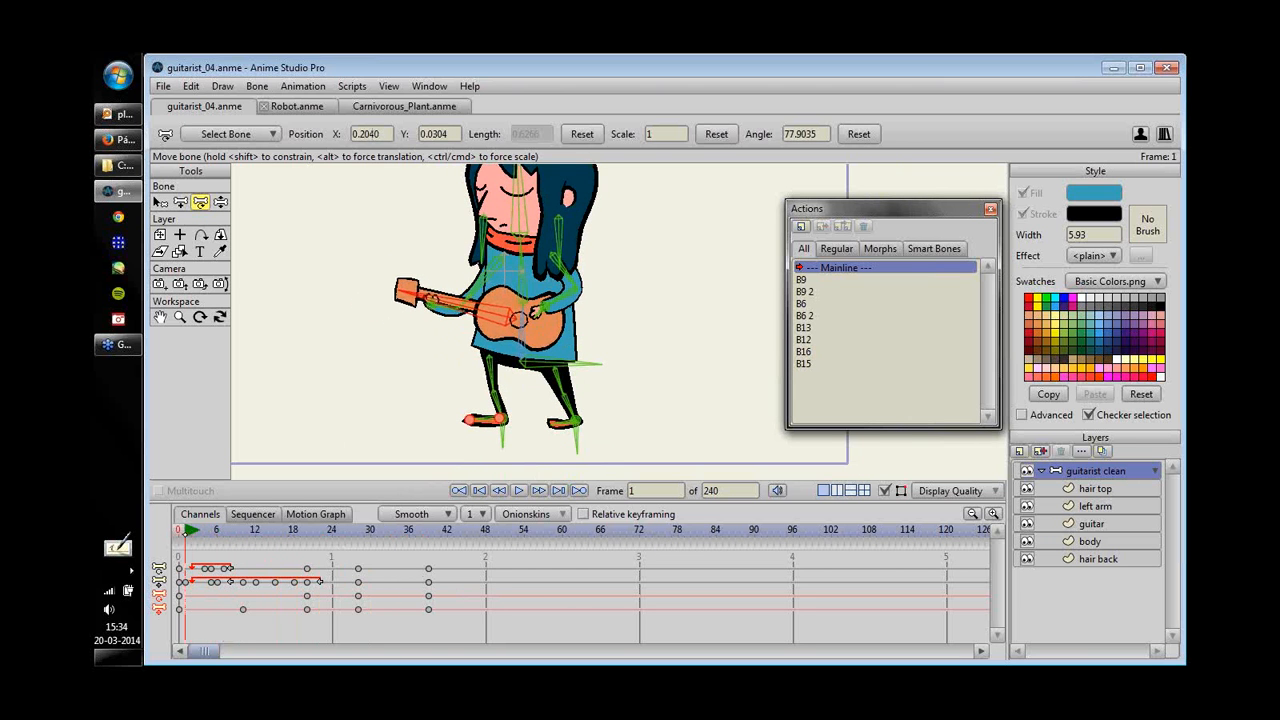
drag(606, 354, 606, 341)
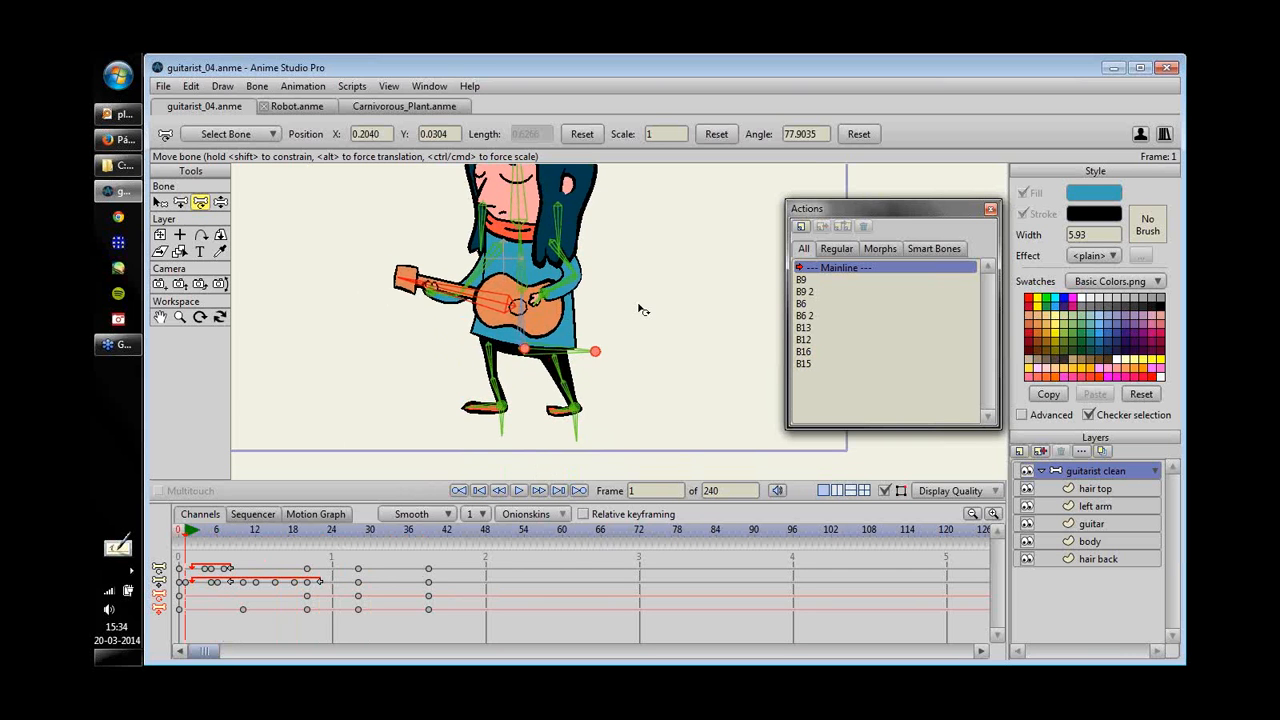
scroll(630, 300, up, 2)
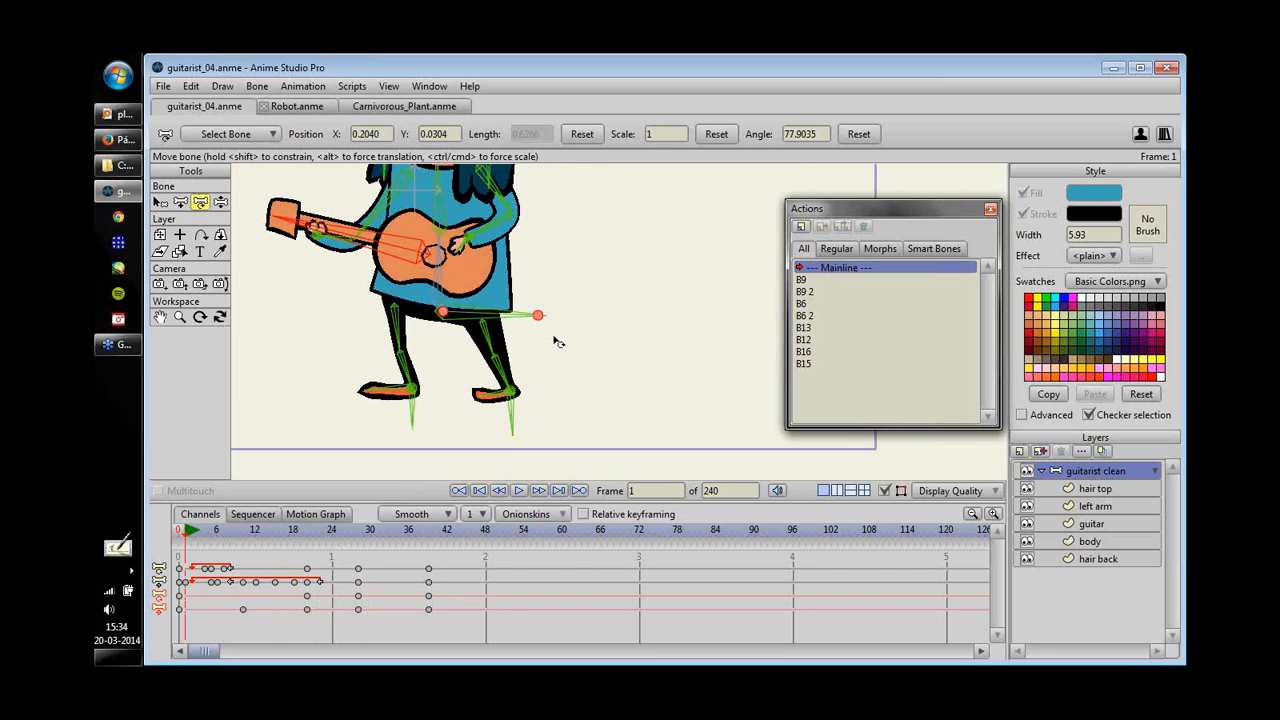
drag(507, 290, 529, 270)
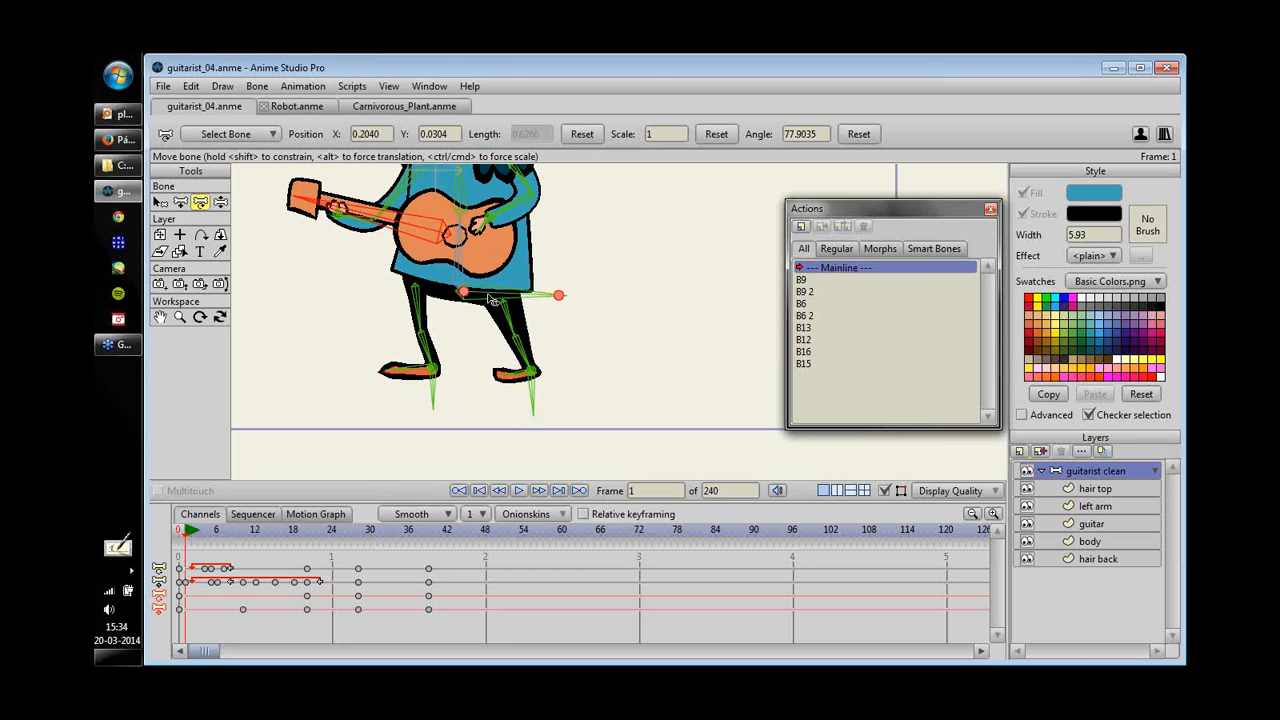
scroll(543, 323, up, 2)
- Lasso-select the head, torso, arm and guitar bones and hide them, leaving only the hip and leg bones shown
key(z)
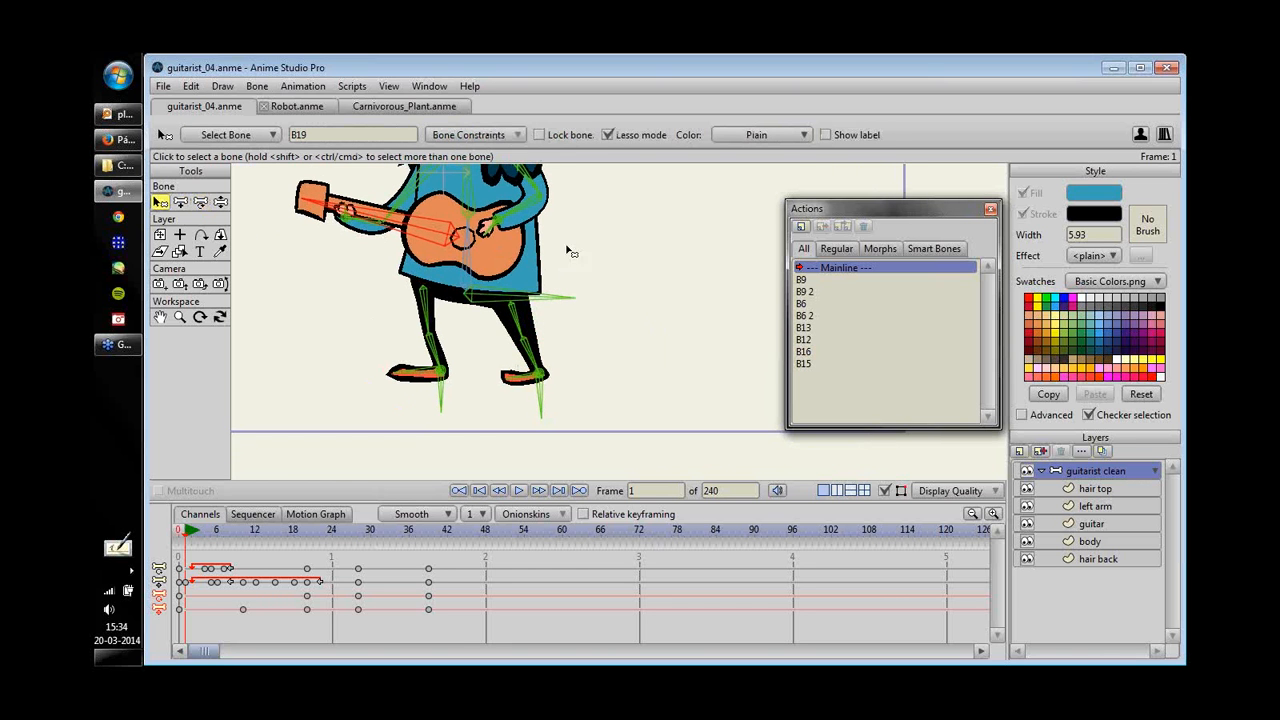
scroll(571, 245, down, 3)
drag(607, 350, 382, 422)
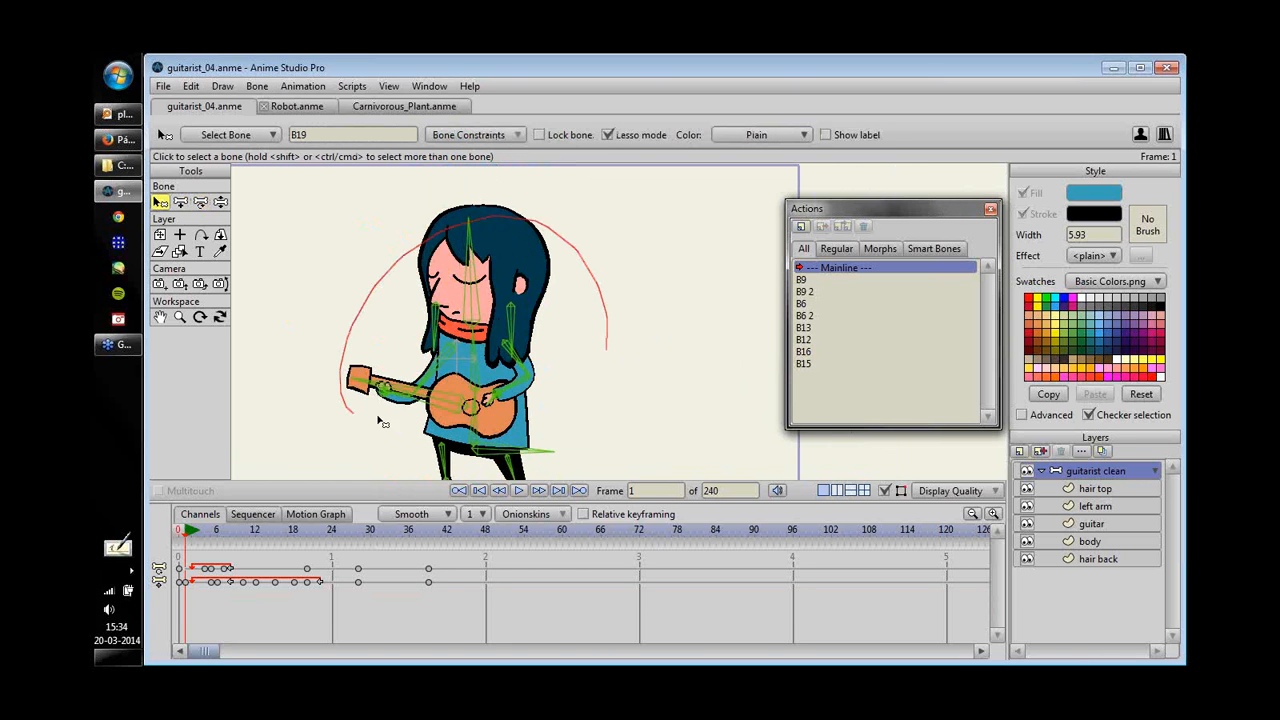
drag(568, 414, 562, 404)
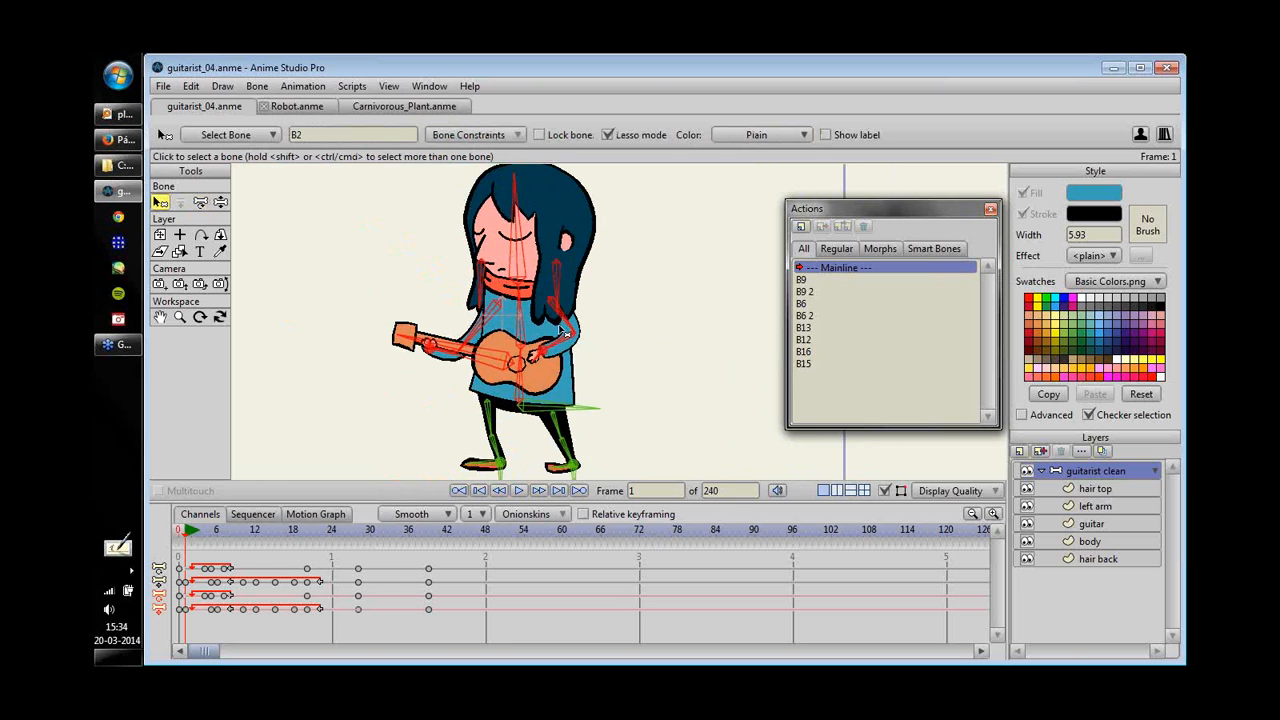
drag(562, 332, 559, 305)
click(257, 86)
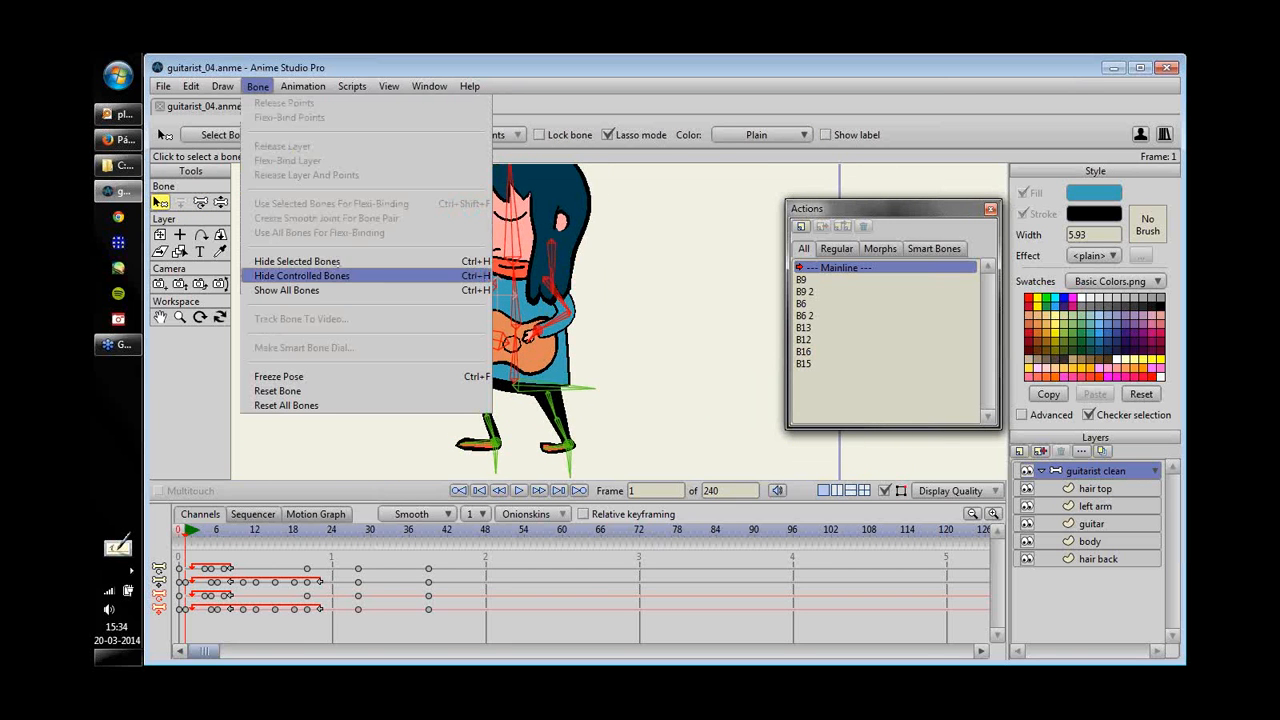
click(348, 261)
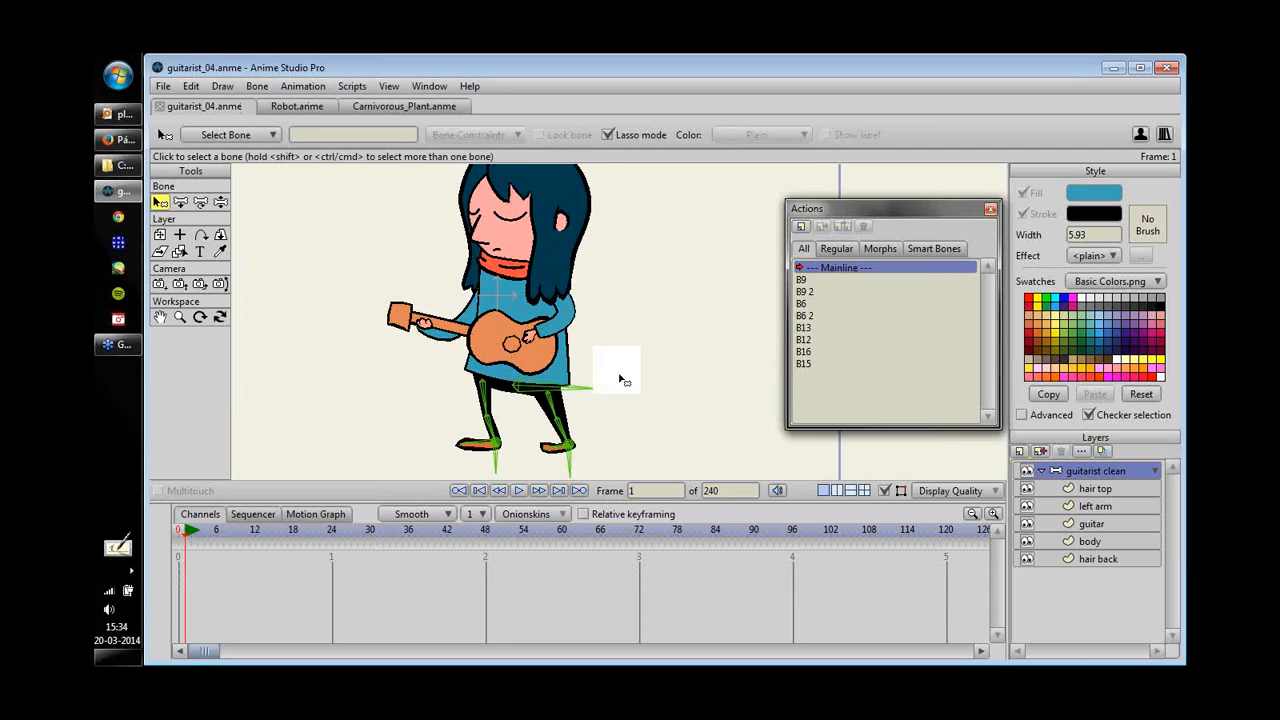
- Use the Transform Bone tool to lower the hip bone at frame 11 and raise it at frame 21
drag(620, 371, 440, 358)
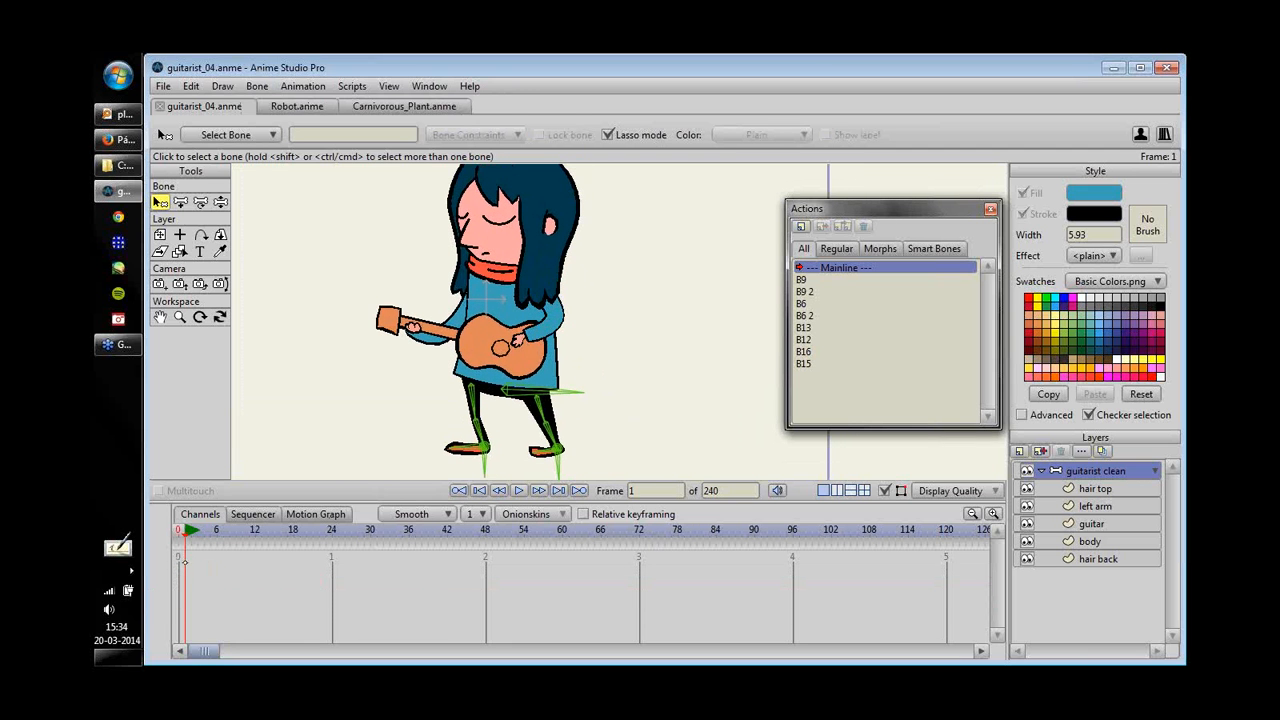
drag(184, 563, 382, 616)
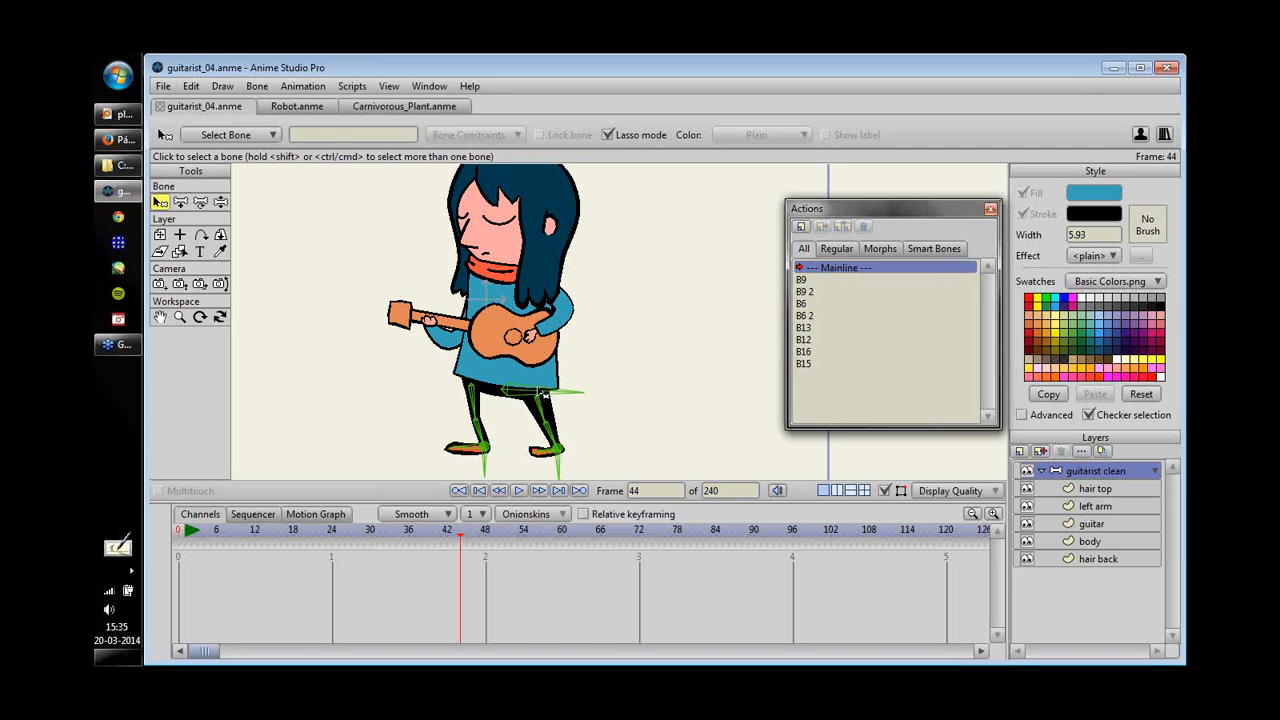
drag(563, 408, 553, 375)
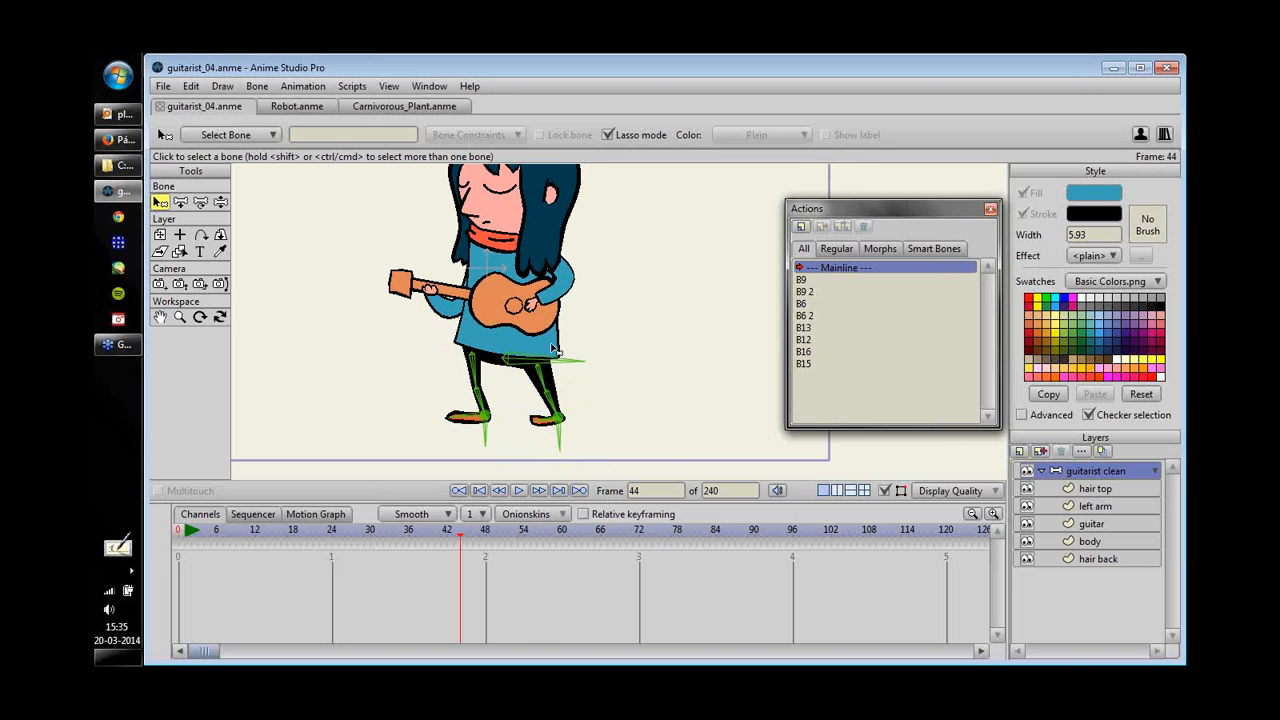
mouse_move(188, 530)
mouse_down()
mouse_move(262, 530)
mouse_move(185, 530)
mouse_move(224, 530)
mouse_move(210, 530)
mouse_up()
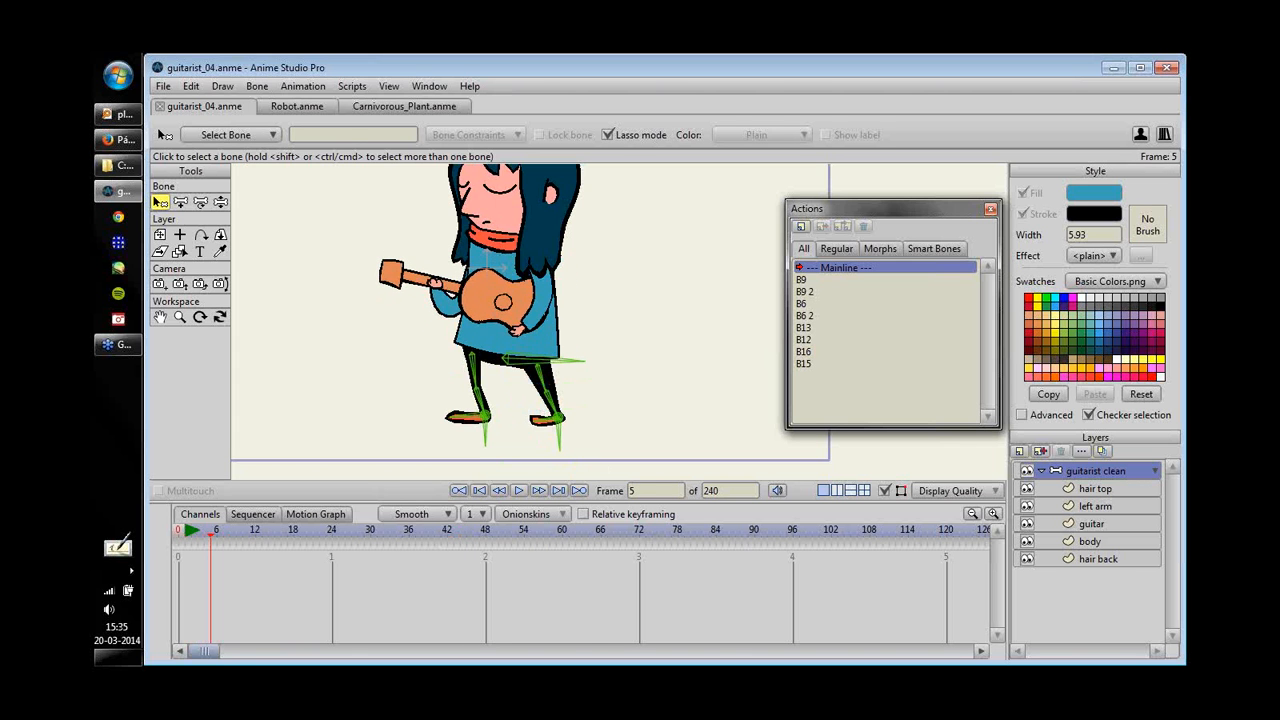
key(t)
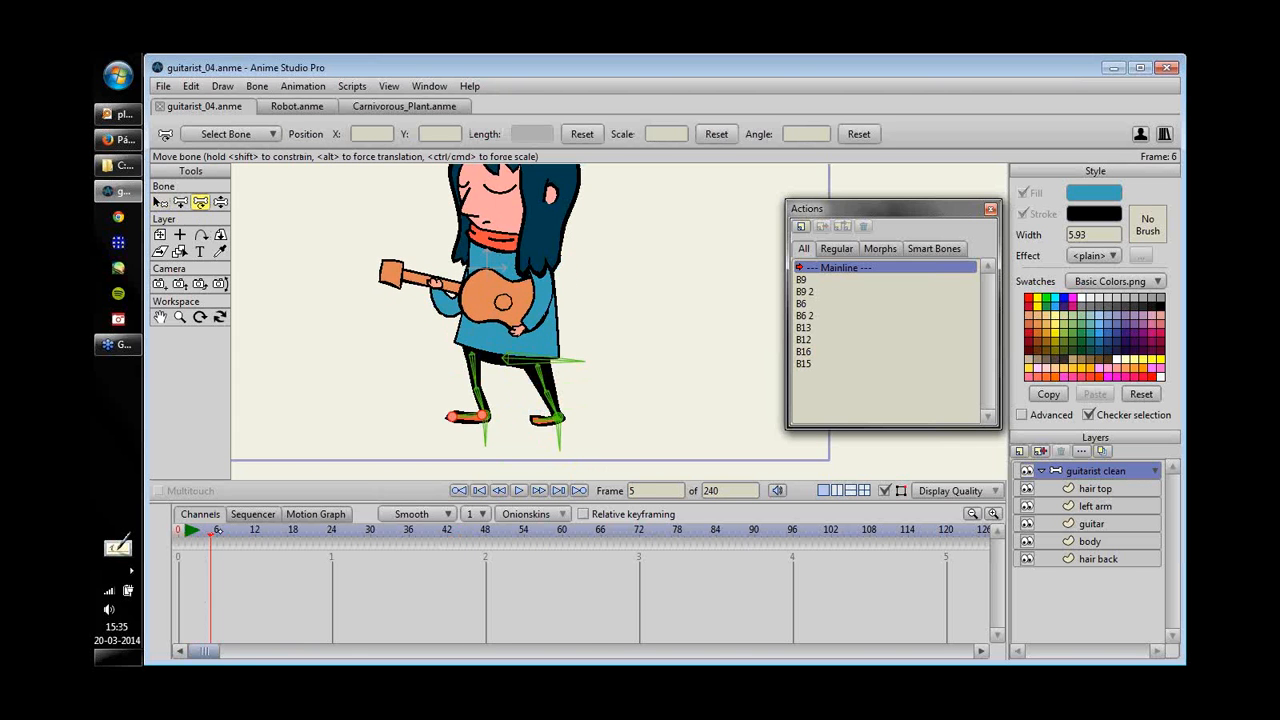
click(249, 530)
drag(506, 357, 507, 373)
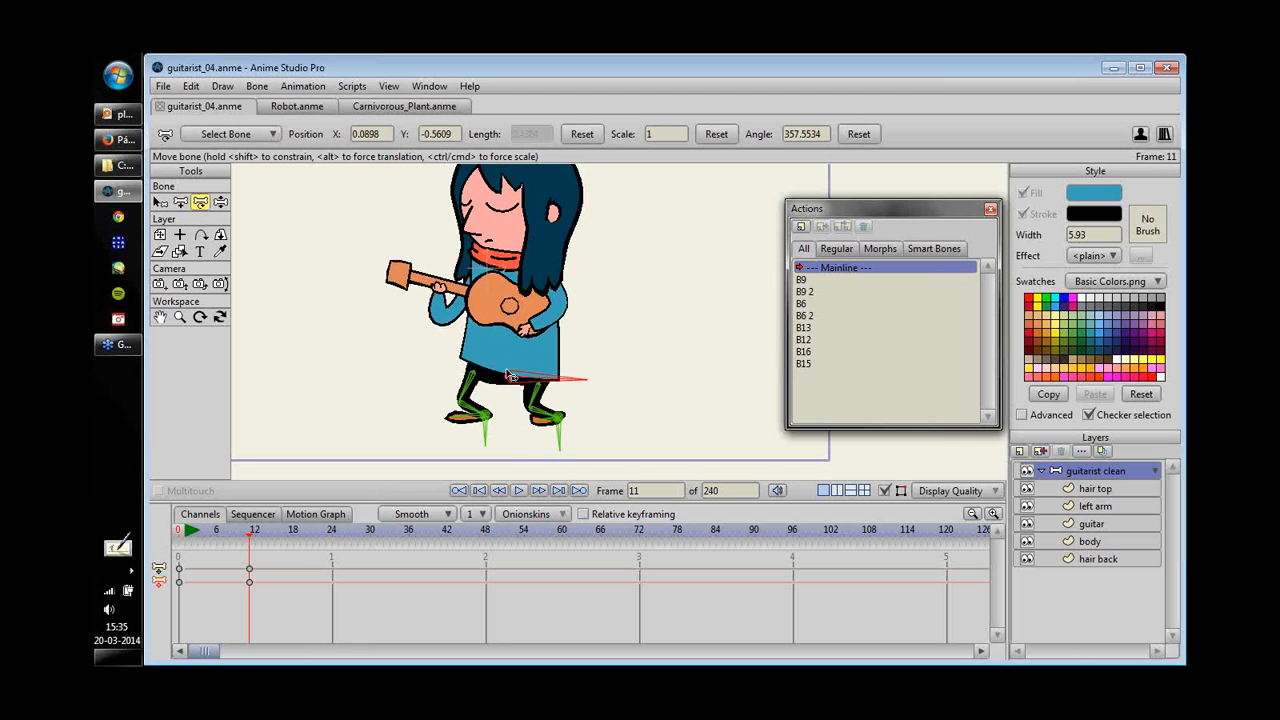
drag(187, 533, 313, 541)
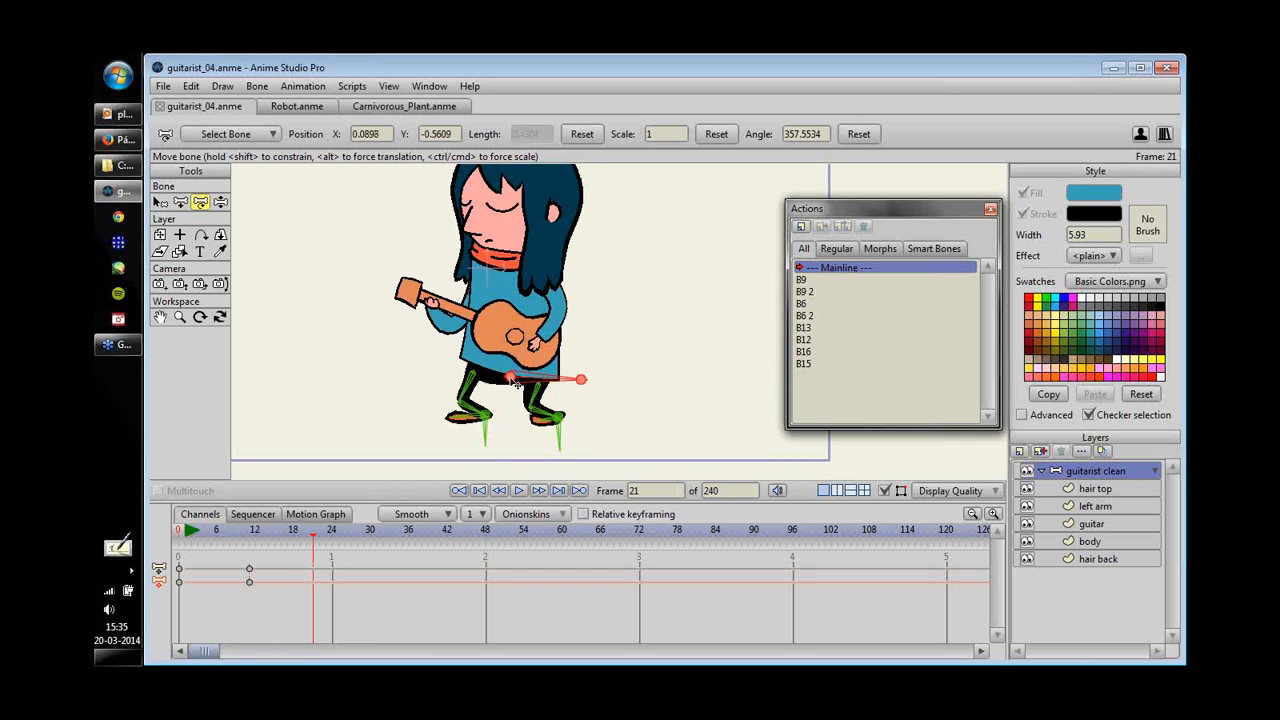
drag(513, 383, 527, 328)
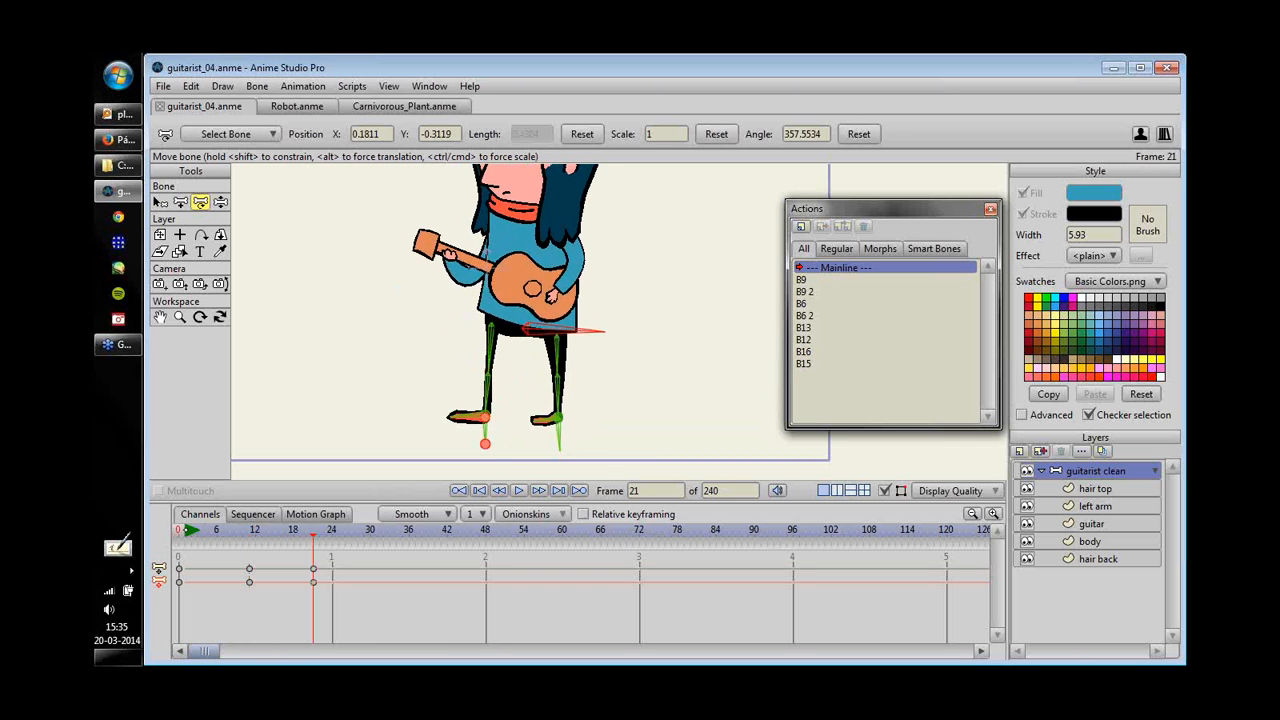
- Add a keyframe at frame 21, and at frame 33 move the rear foot and the hip backward into a wide stance
drag(186, 530, 320, 539)
right_click(314, 568)
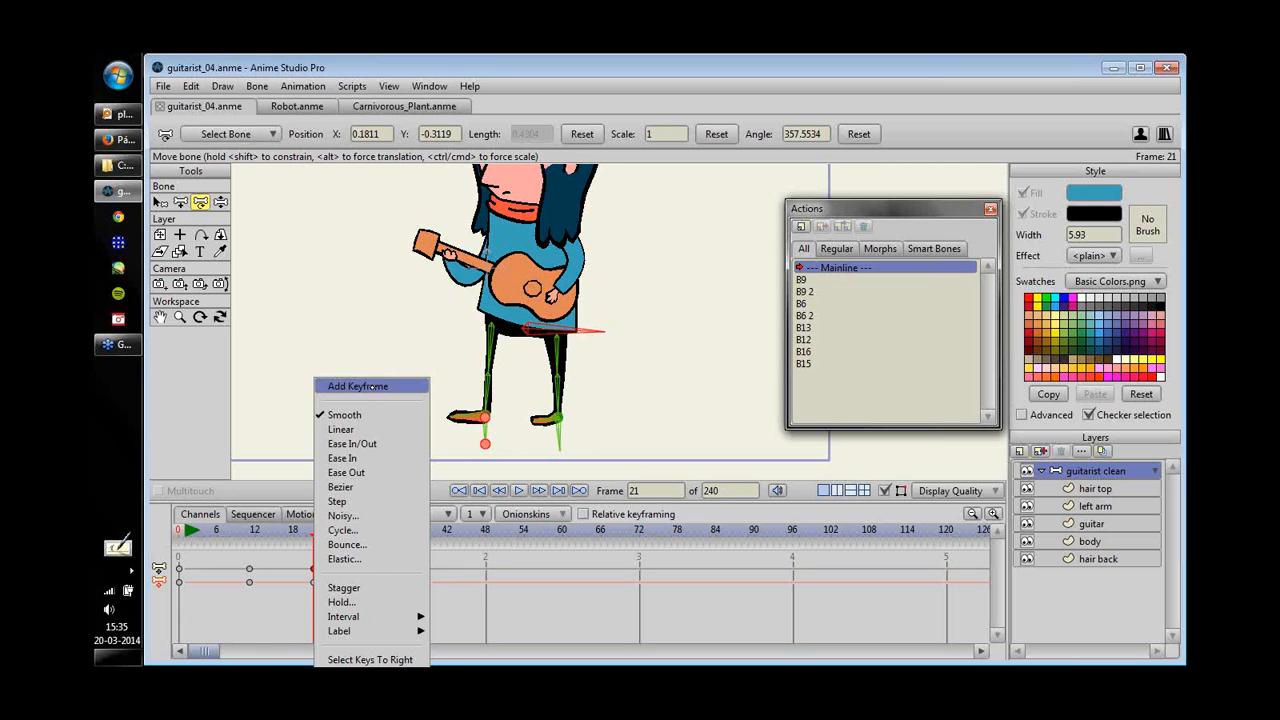
click(358, 386)
drag(323, 531, 390, 559)
drag(563, 427, 638, 410)
drag(560, 332, 575, 353)
- Adjust the hip and rear foot at frame 27 as an in-between pose and scrub from frame 21 to 33 to check it
drag(384, 546, 348, 552)
drag(558, 343, 530, 368)
drag(603, 422, 552, 413)
click(553, 404)
drag(350, 535, 306, 591)
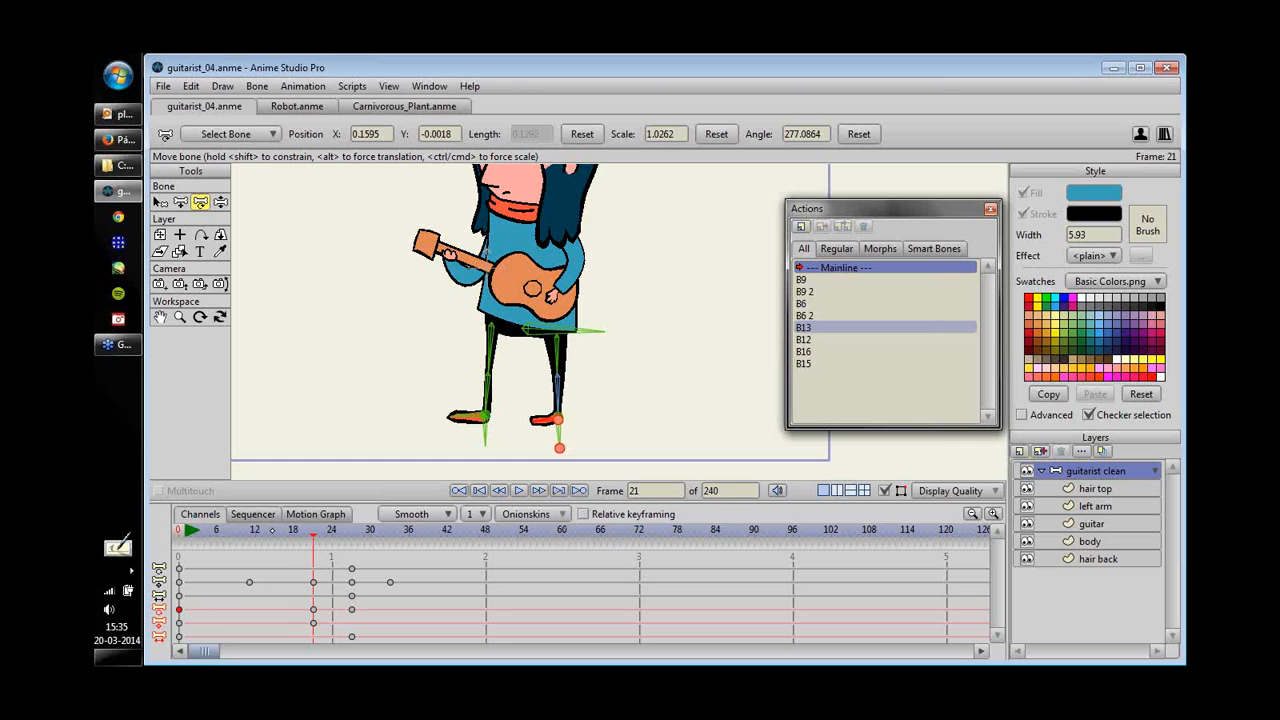
drag(272, 530, 390, 533)
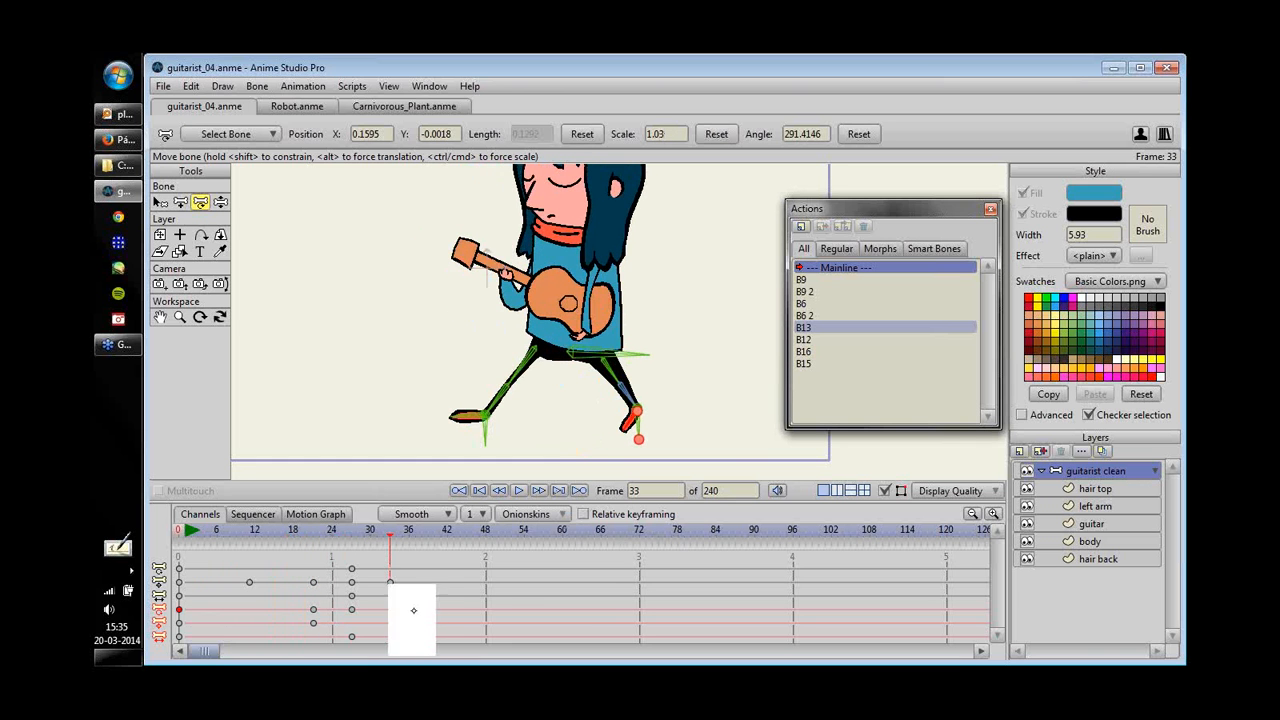
- Paste the rear foot's copied key at frame 33 and add keyframes to the bone channels at frame 38 to hold the wide stance
key(ctrl+v)
drag(276, 531, 428, 533)
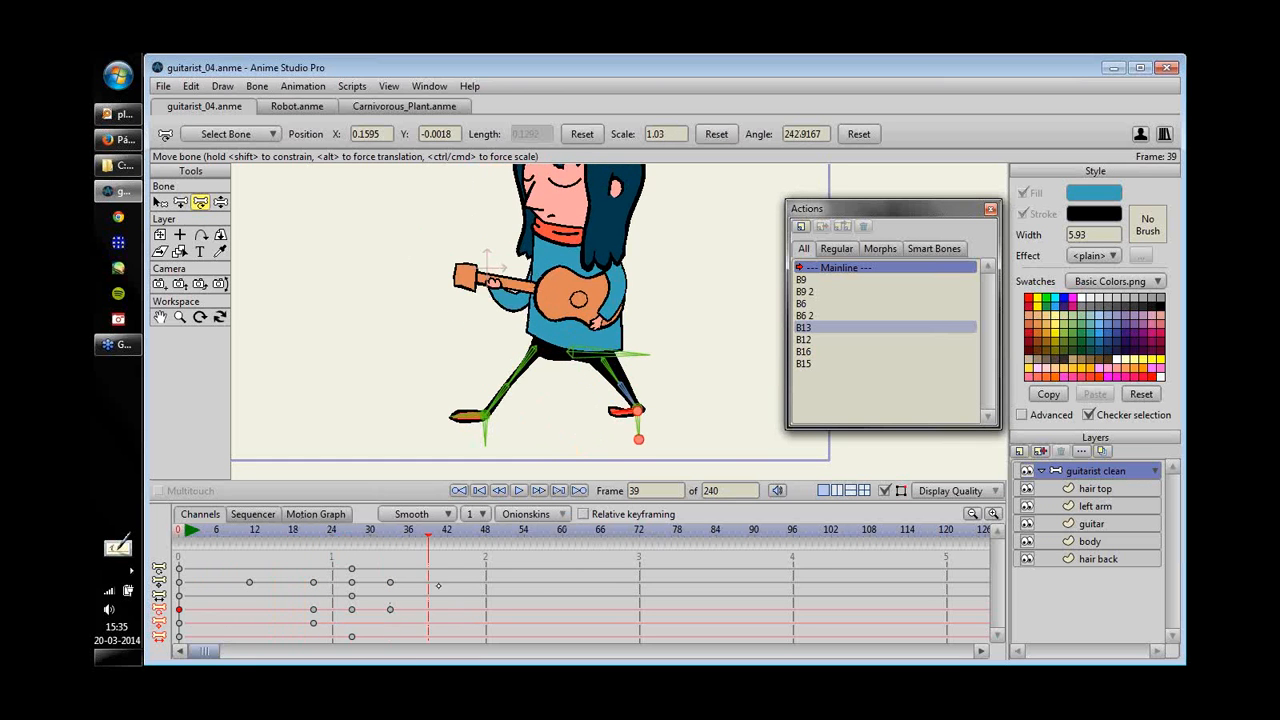
mouse_move(438, 586)
mouse_down()
mouse_move(477, 575)
mouse_move(378, 577)
mouse_move(426, 577)
mouse_move(261, 549)
mouse_move(351, 585)
mouse_move(436, 597)
mouse_move(424, 596)
mouse_up()
right_click(425, 545)
click(421, 587)
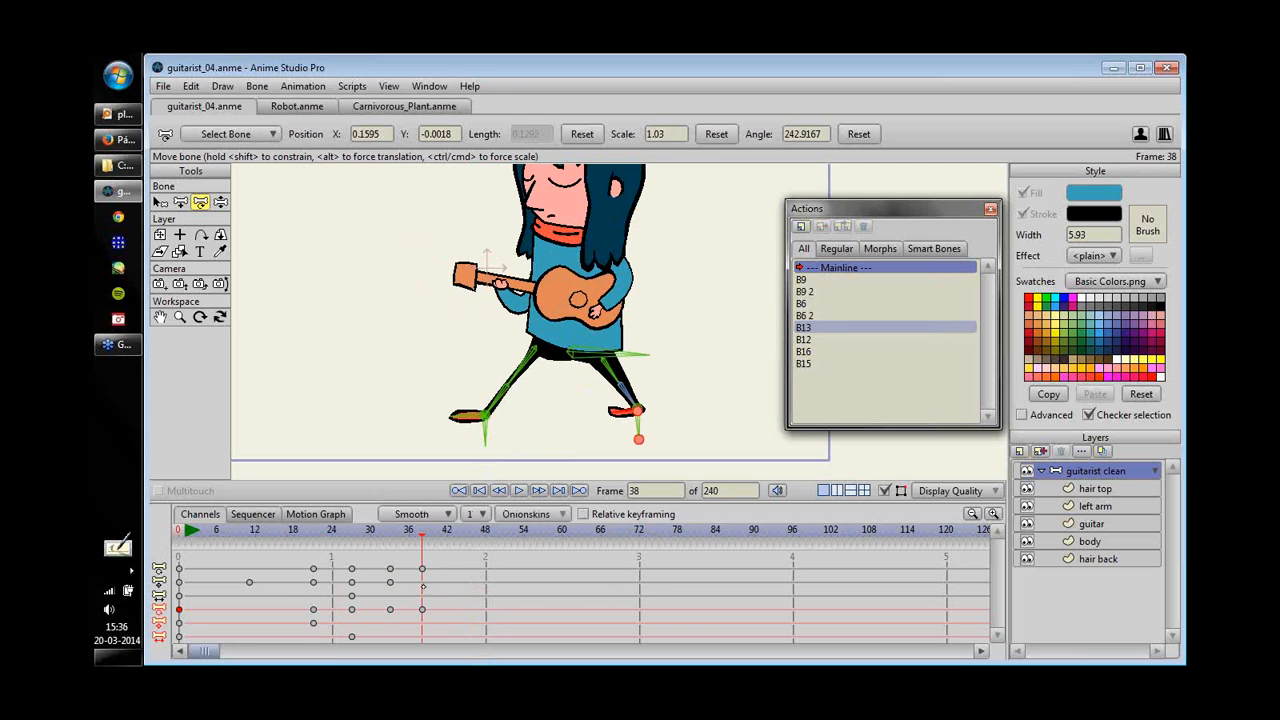
click(423, 587)
right_click(424, 581)
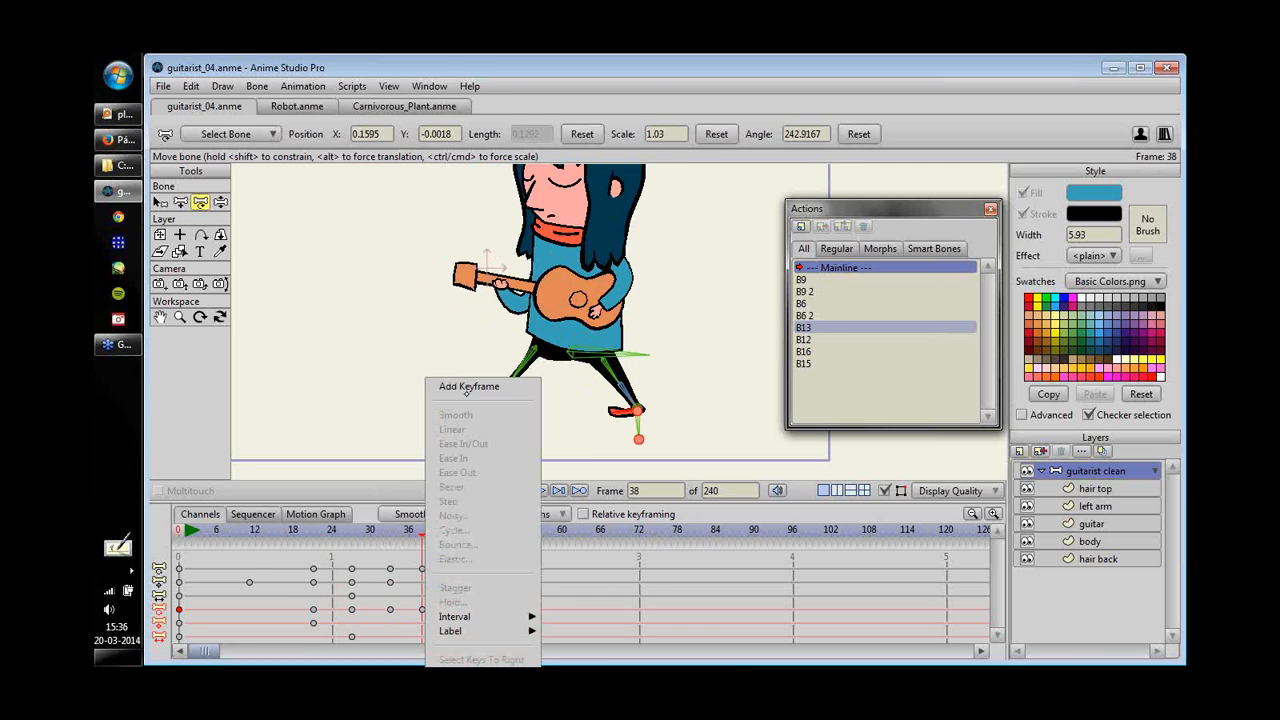
click(467, 391)
right_click(422, 596)
click(468, 395)
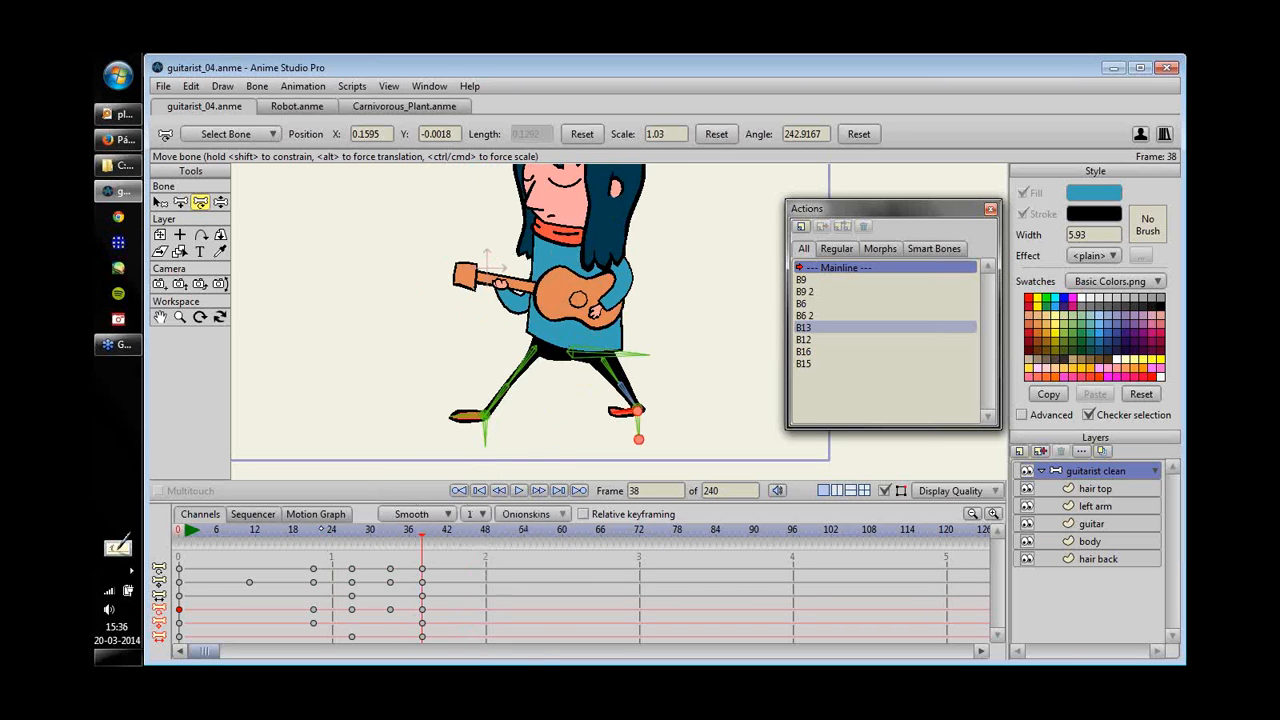
- With Manipulate Bones, move the hip and front foot back over the rear foot at frame 45, keeping the hip slightly lowered
drag(424, 559, 467, 560)
key(z)
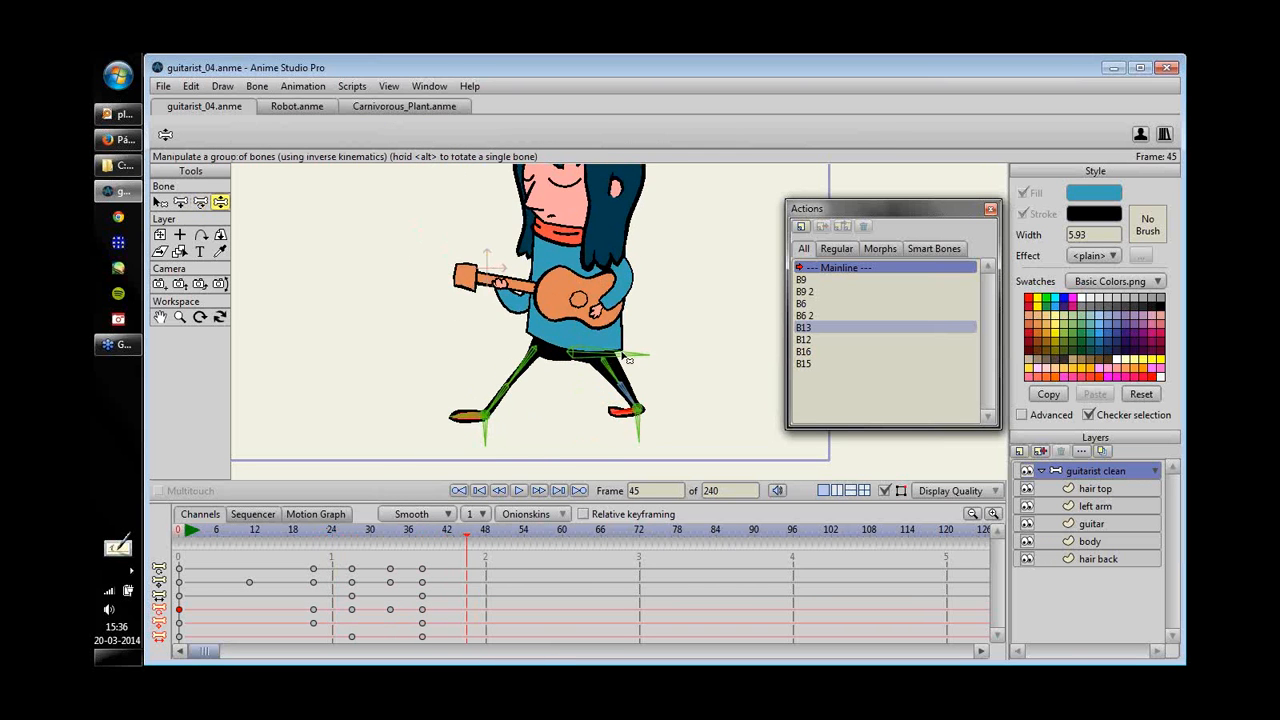
drag(623, 354, 663, 346)
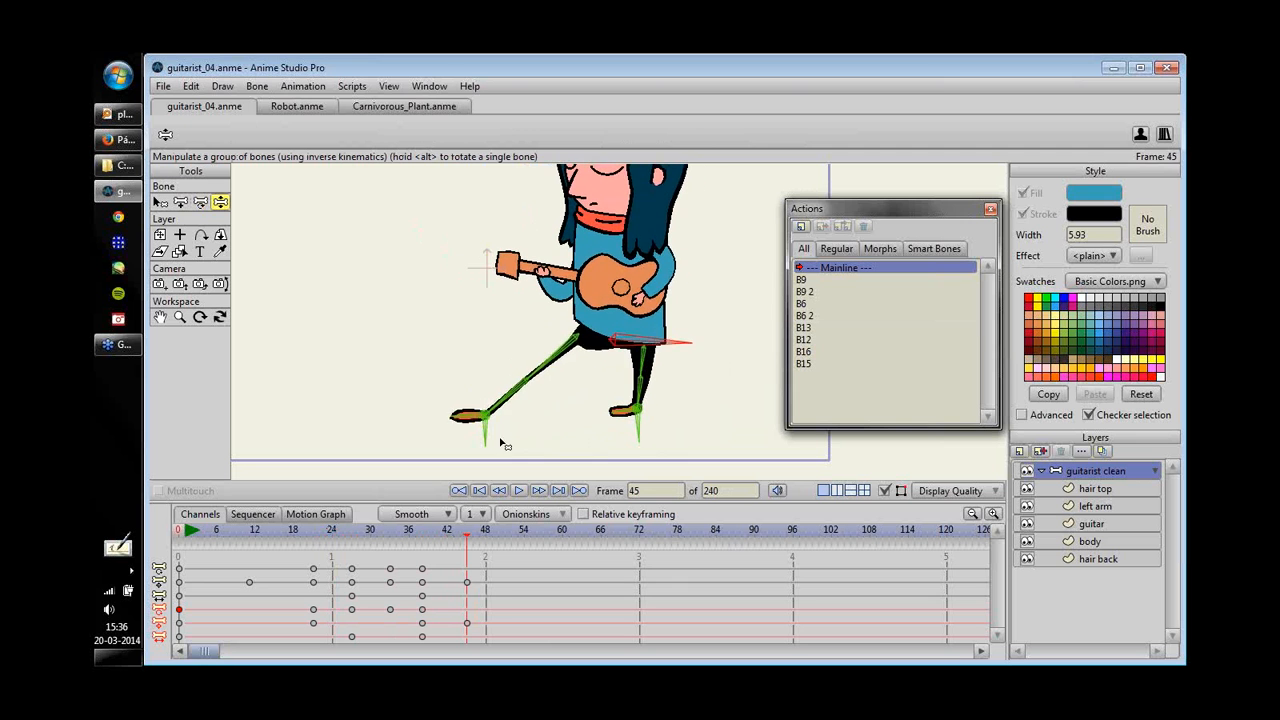
drag(489, 429, 593, 421)
drag(676, 343, 677, 357)
- Lower the hip at frame 40 and tilt the front foot's toes downward as it leaves the ground
key(Left)
key(Left)
key(Left)
key(Left)
key(Left)
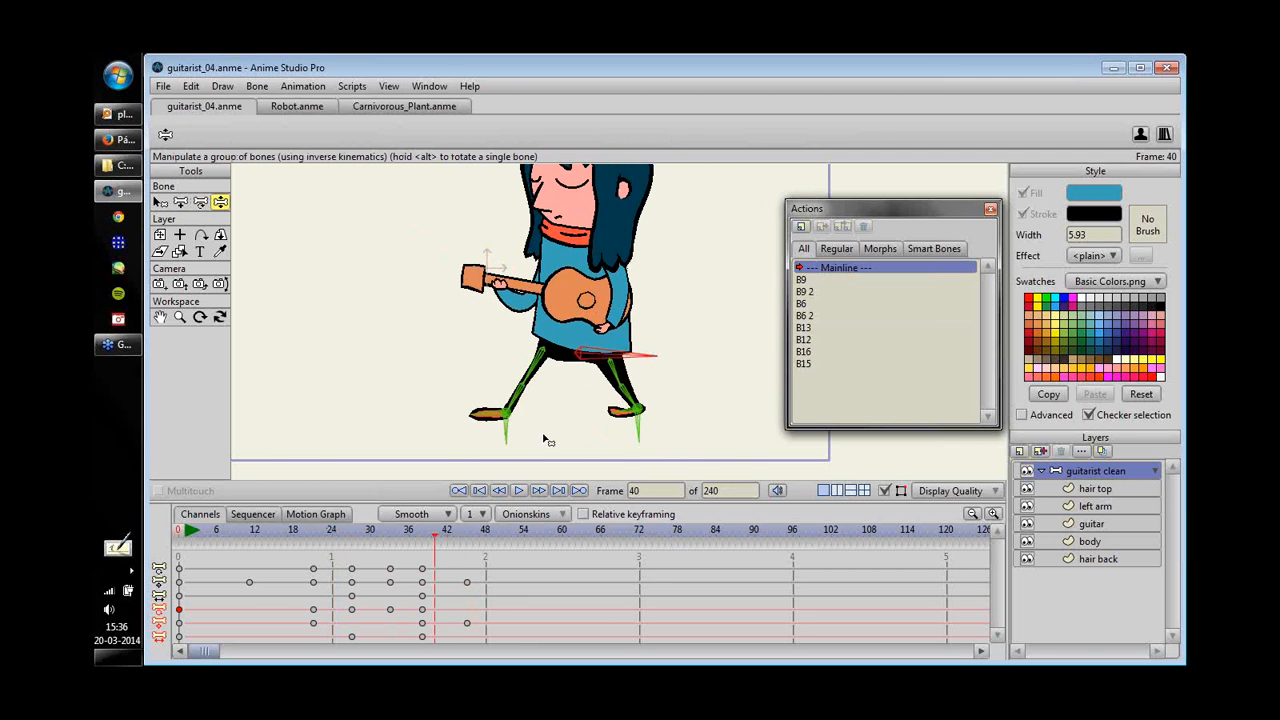
drag(645, 355, 642, 373)
click(513, 442)
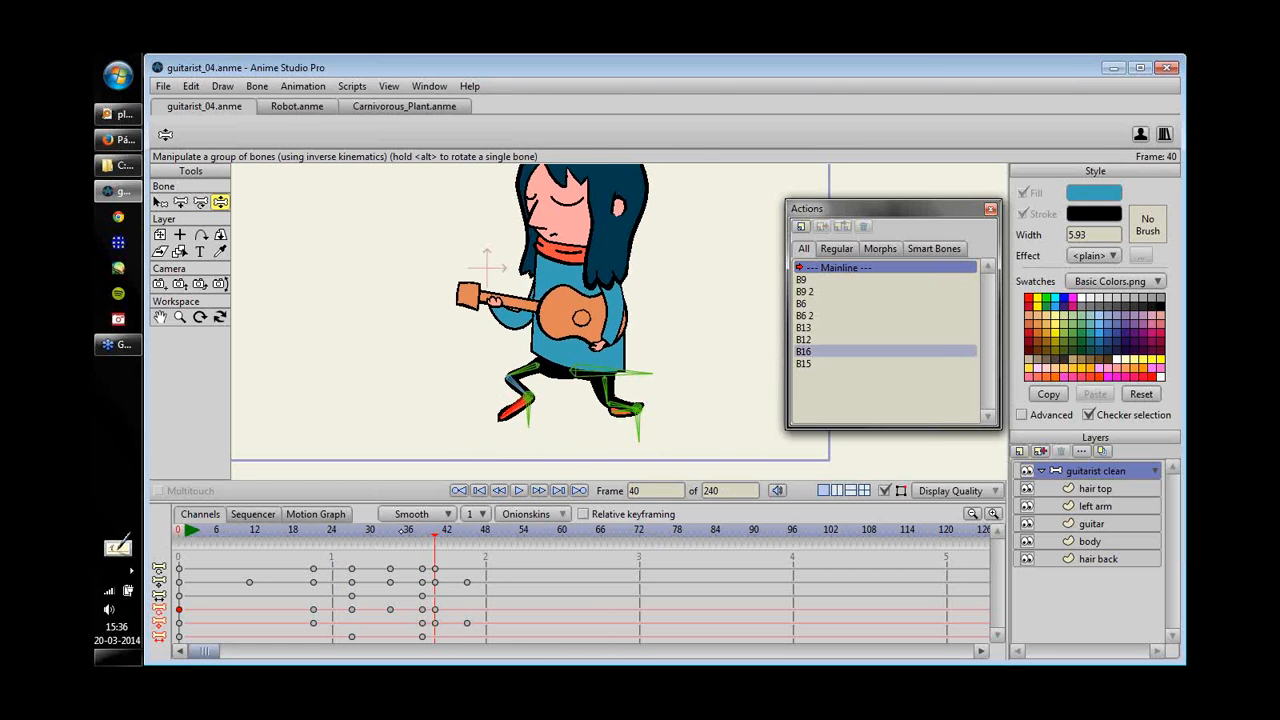
- Raise the hip at frame 43 as an in-between pose for the step back
key(Right)
key(Right)
key(Right)
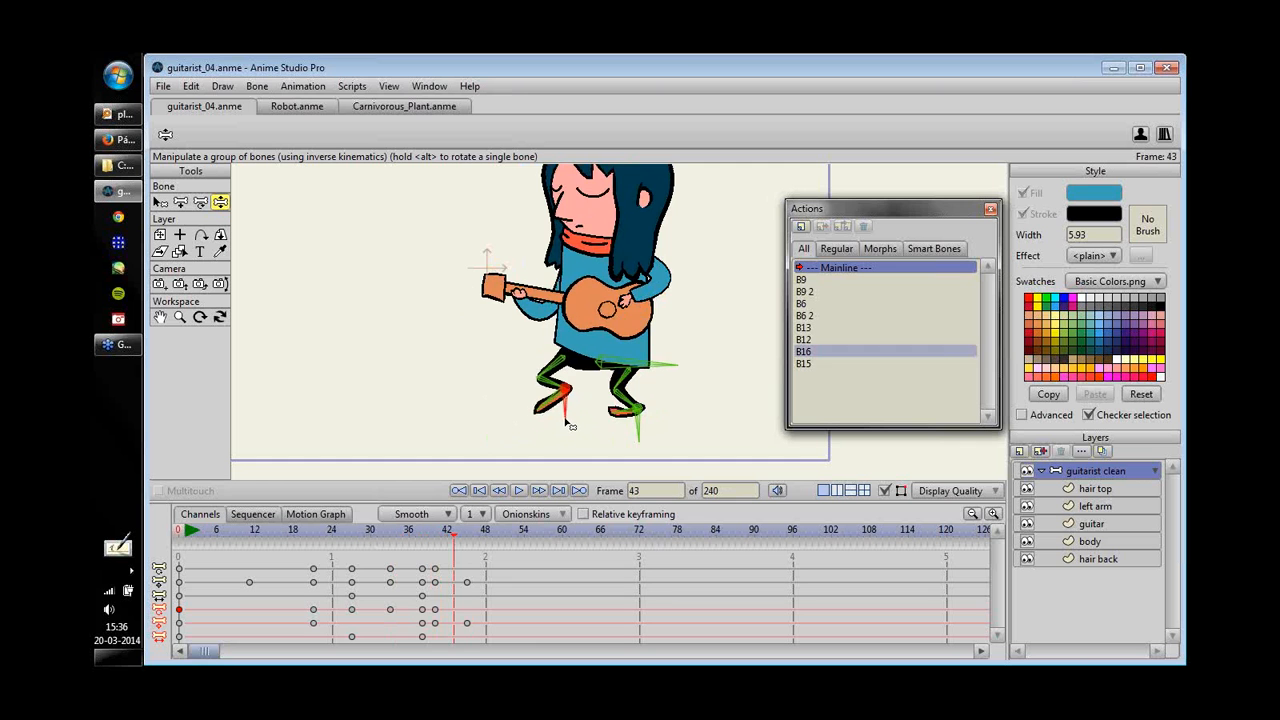
drag(646, 364, 652, 338)
drag(370, 531, 484, 556)
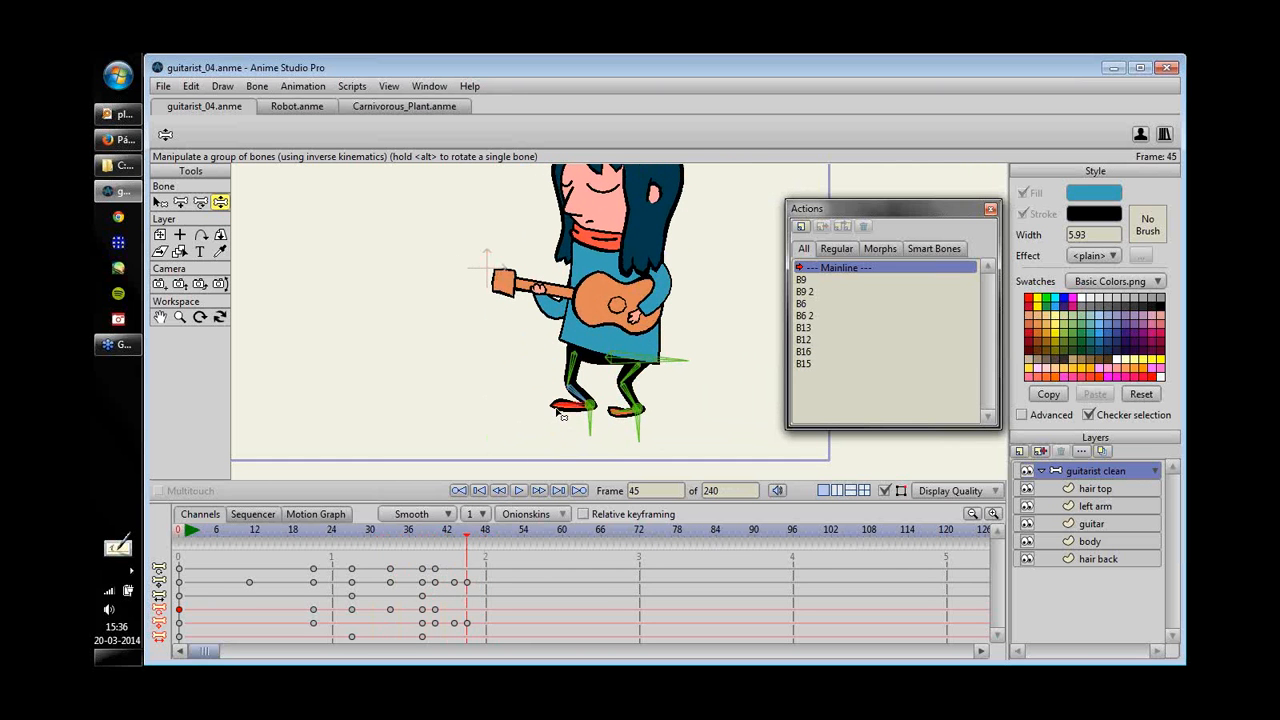
- Set the front foot flat at frame 45 and raise the hip at frame 50 into a standing pose
key(Right)
key(Right)
key(Right)
key(Right)
key(Right)
drag(660, 358, 661, 340)
- Play back the whole movement and scrub around frames 30 to 39 to check the hip and foot motion
scroll(714, 283, down, 5)
key(space)
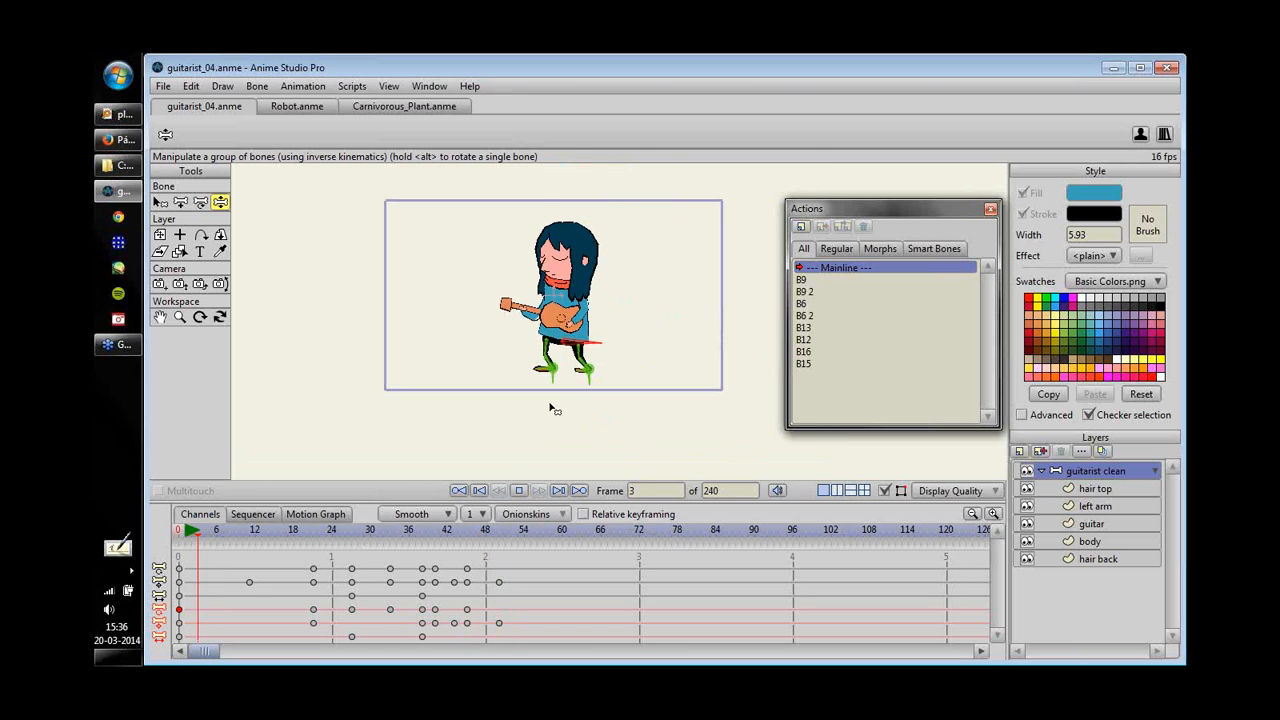
scroll(553, 406, down, 2)
scroll(568, 397, up, 5)
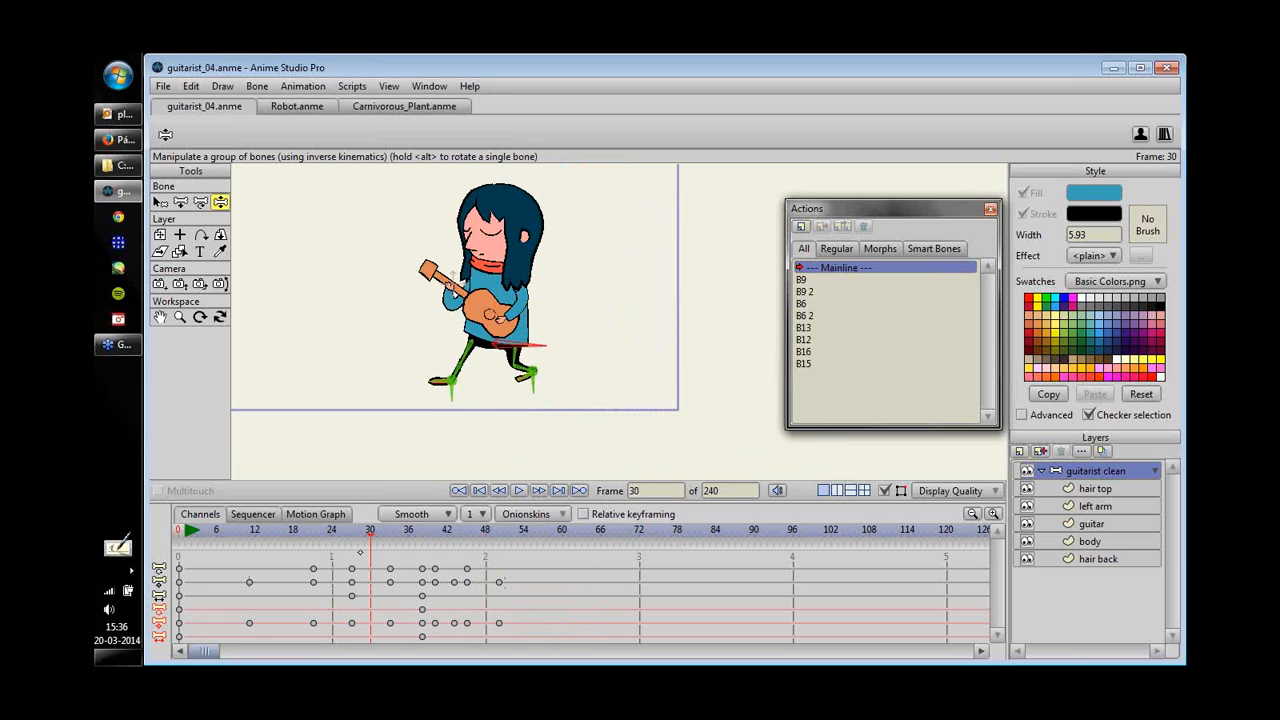
key(space)
drag(459, 565, 425, 584)
scroll(480, 420, up, 4)
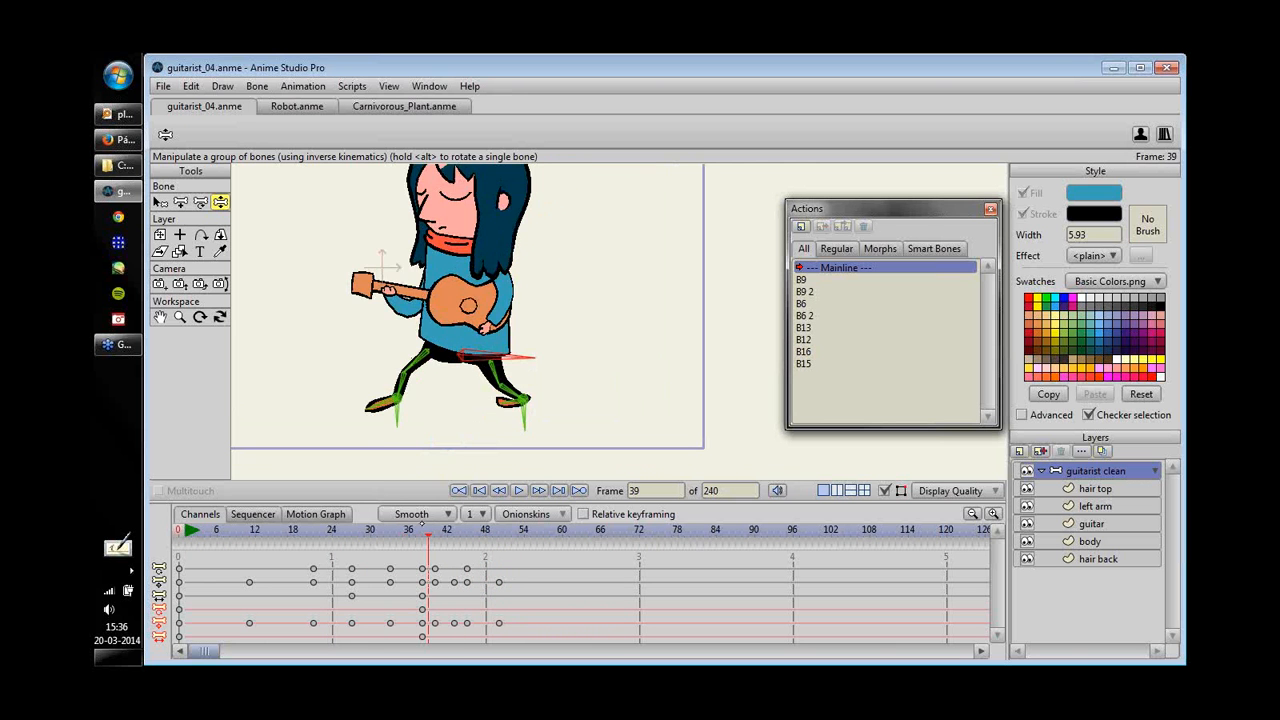
- Return to frame 0 and show all the hidden bones of the guitarist
drag(421, 532, 179, 570)
click(257, 87)
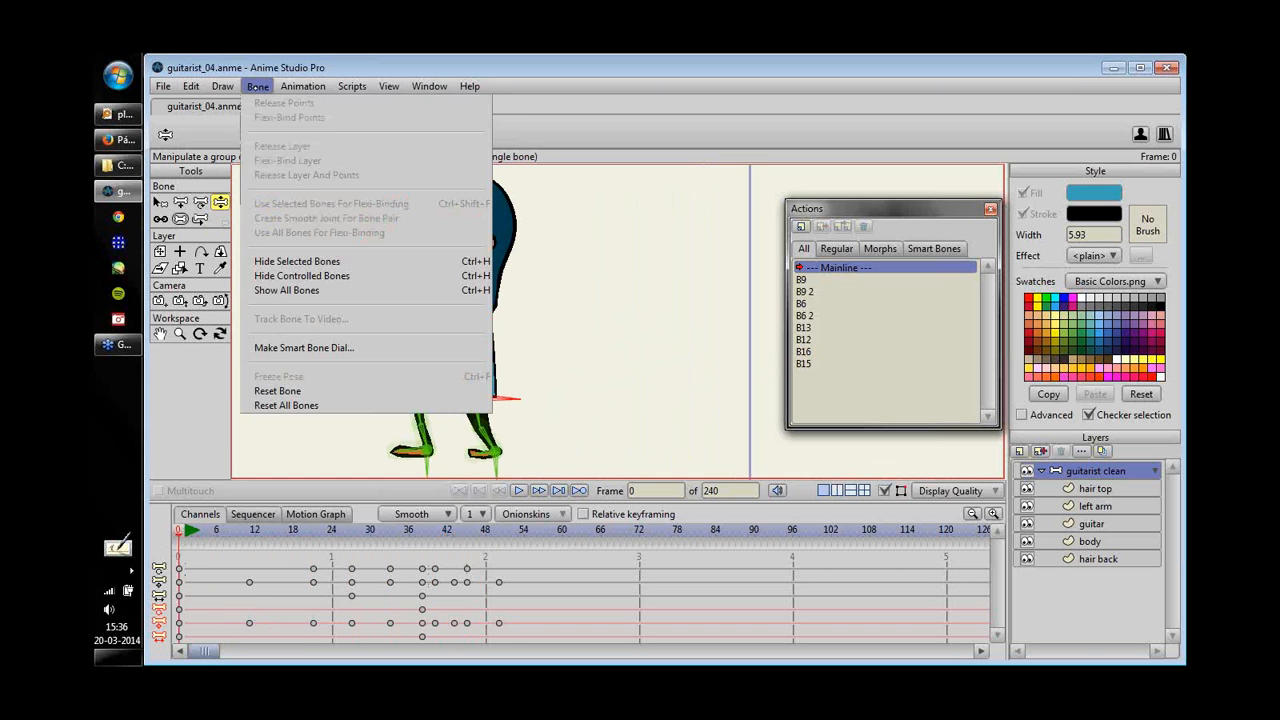
click(383, 290)
click(565, 281)
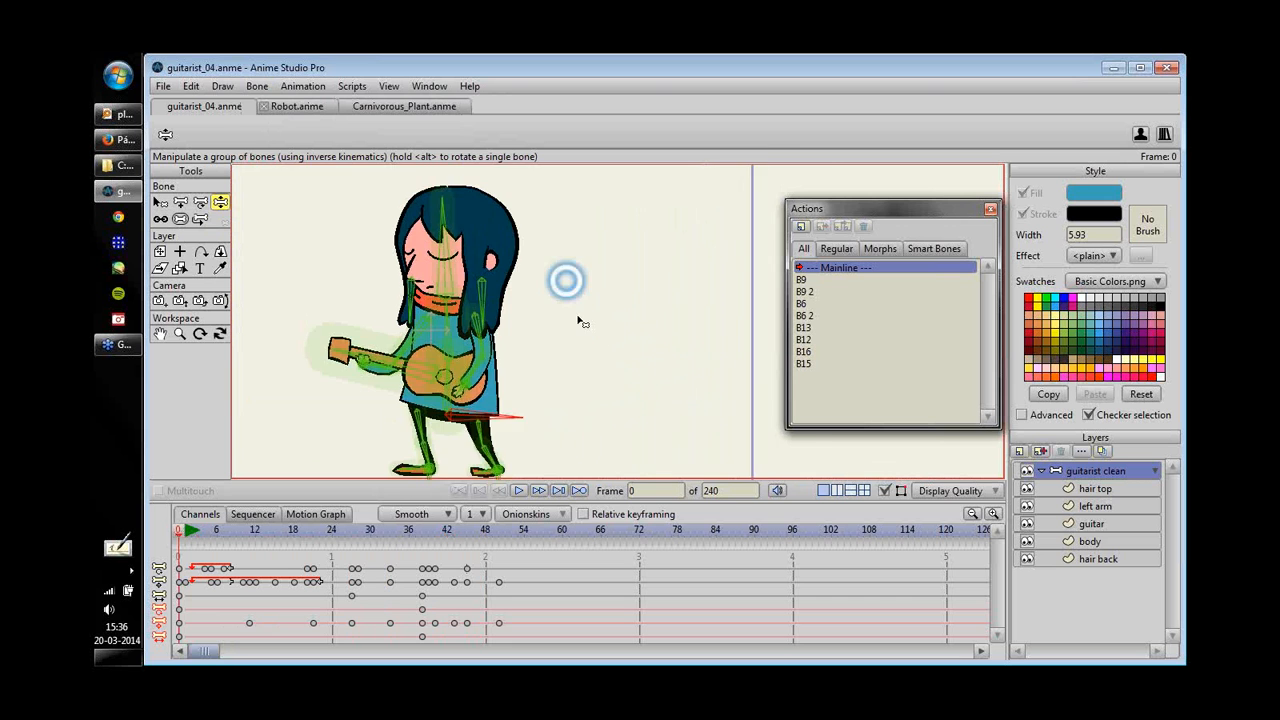
scroll(578, 321, up, 3)
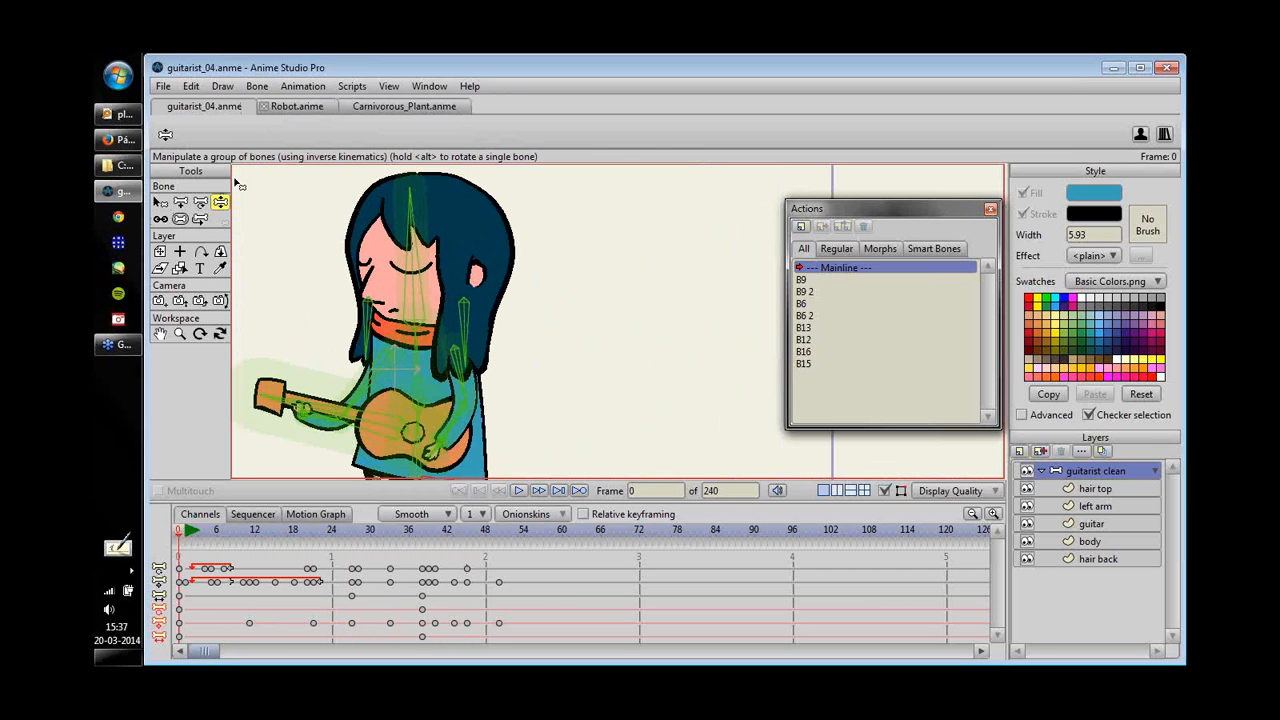
- Swing the two hair bones beside the face to test how the hair follows them
drag(467, 333, 508, 333)
mouse_move(366, 342)
mouse_down()
mouse_move(328, 334)
mouse_move(368, 345)
mouse_move(352, 342)
mouse_up()
drag(504, 332, 505, 315)
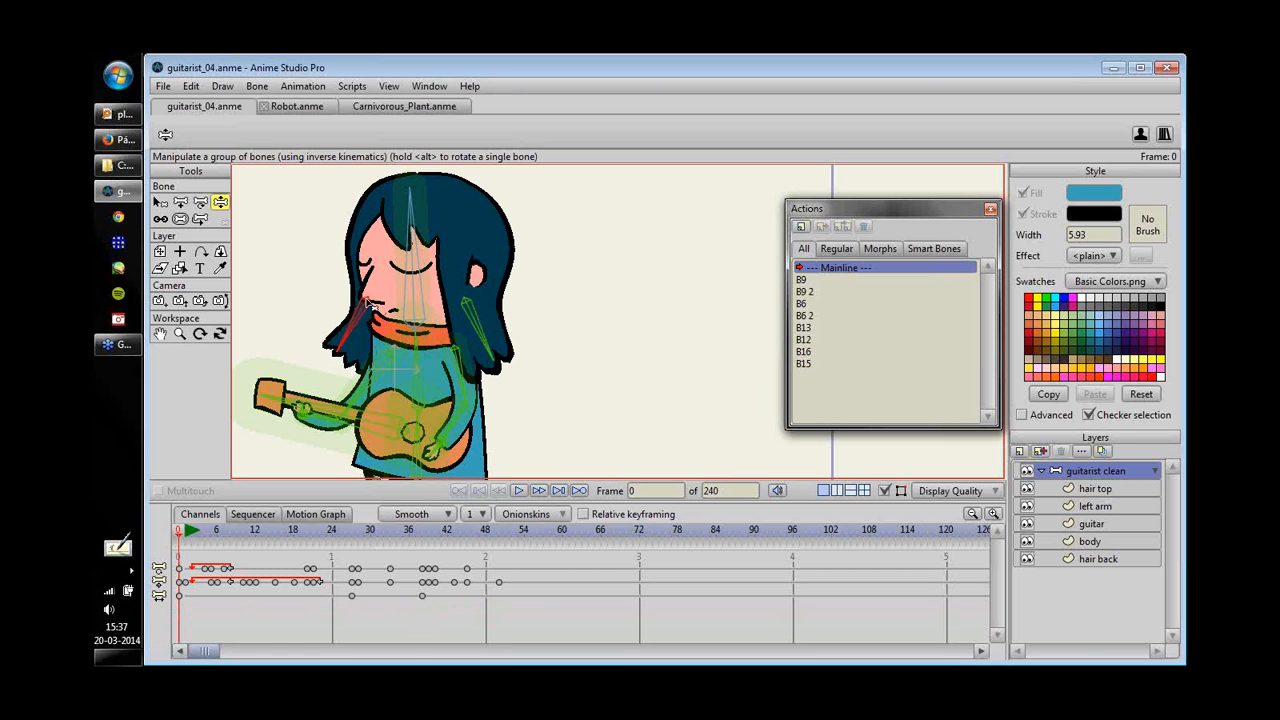
- Select both hair bones, enable Bone dynamics with torque 2, spring 2 and damping 1, and play the animation
click(158, 202)
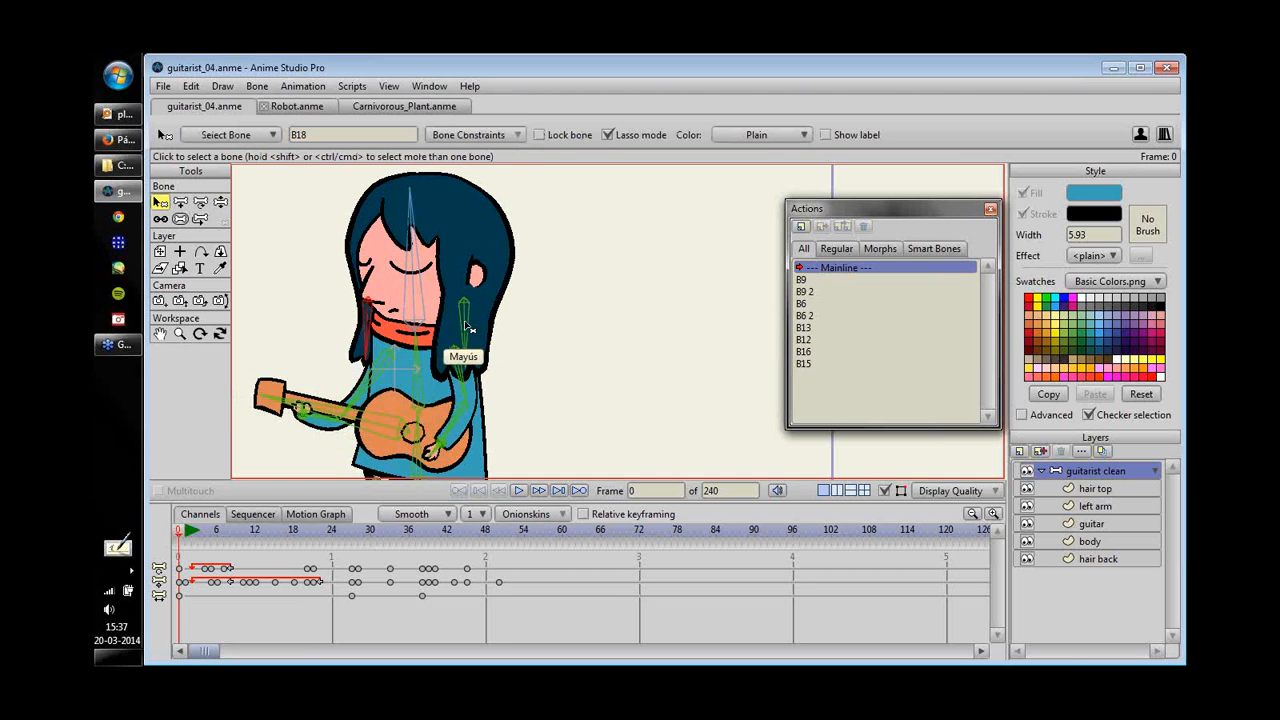
shift+click(466, 334)
scroll(532, 318, down, 2)
drag(527, 335, 644, 331)
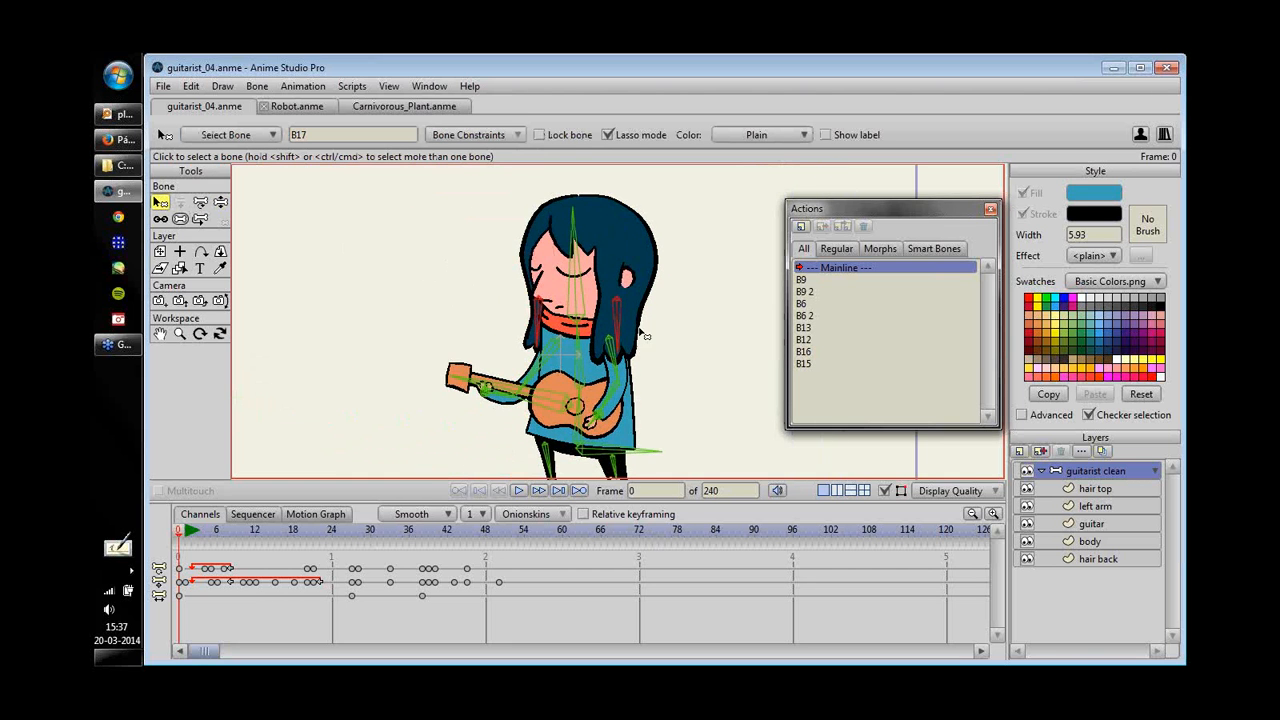
click(502, 135)
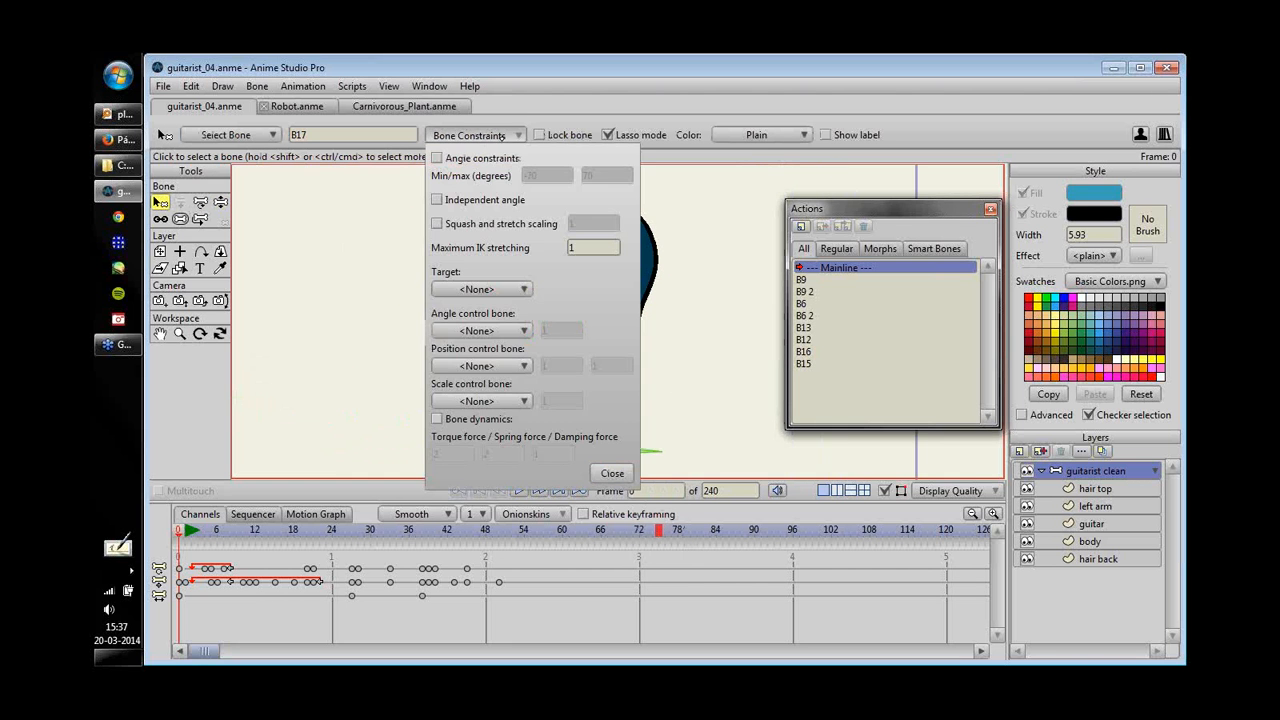
drag(697, 328, 495, 330)
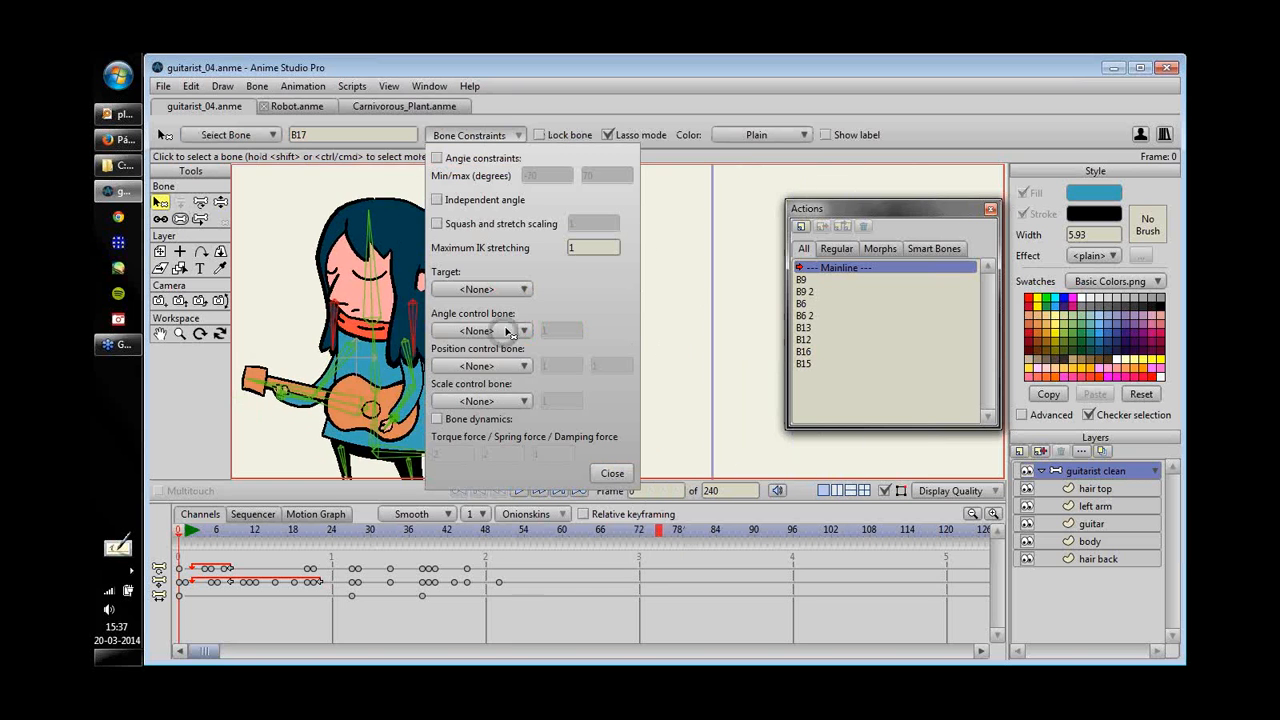
click(437, 419)
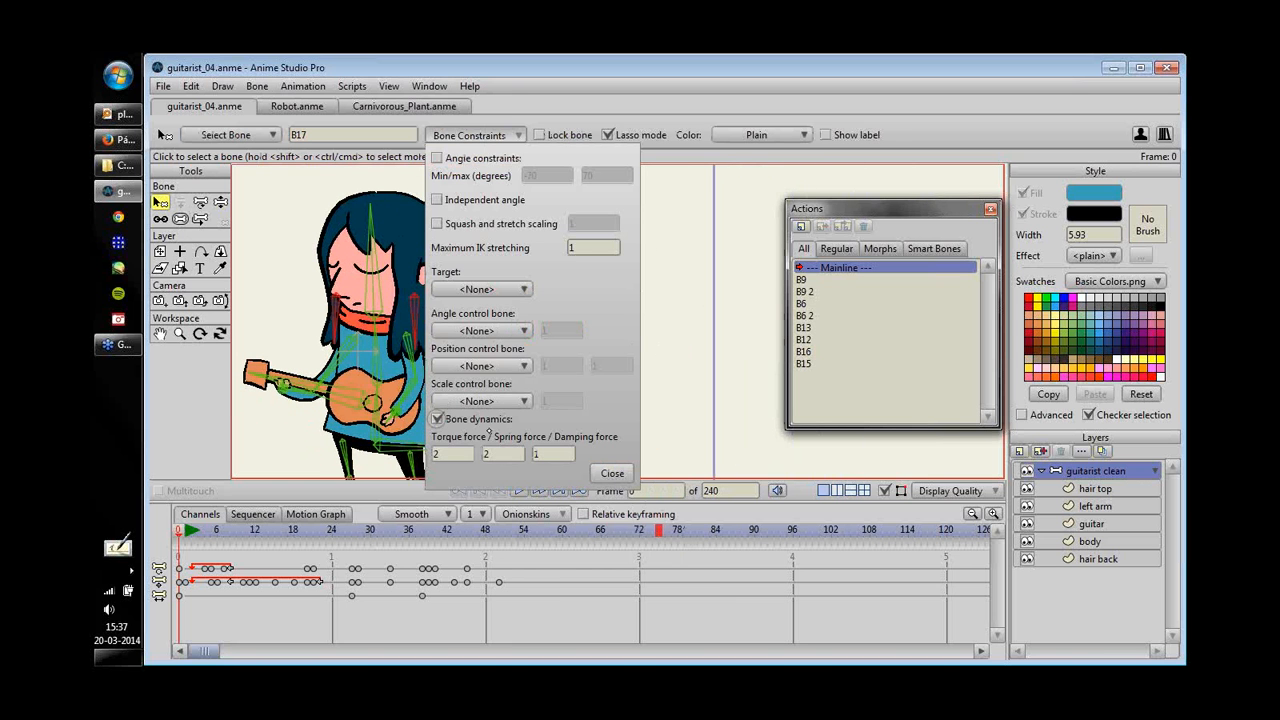
click(613, 474)
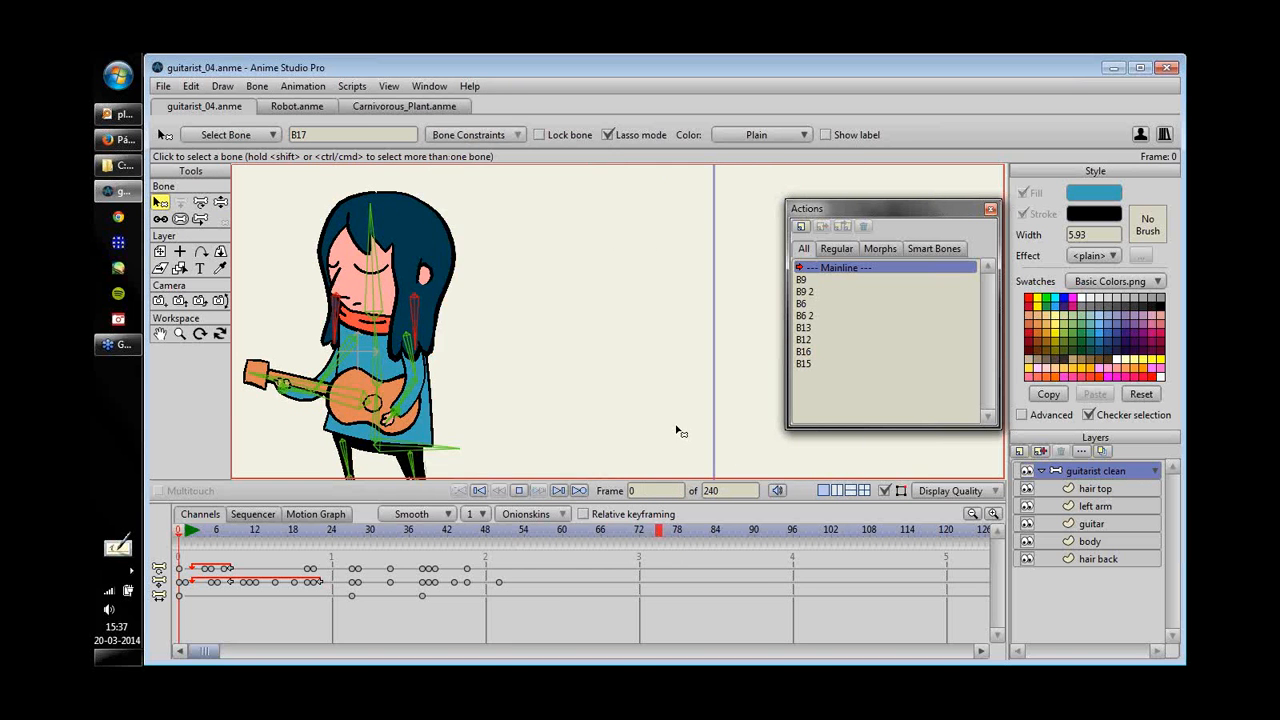
key(space)
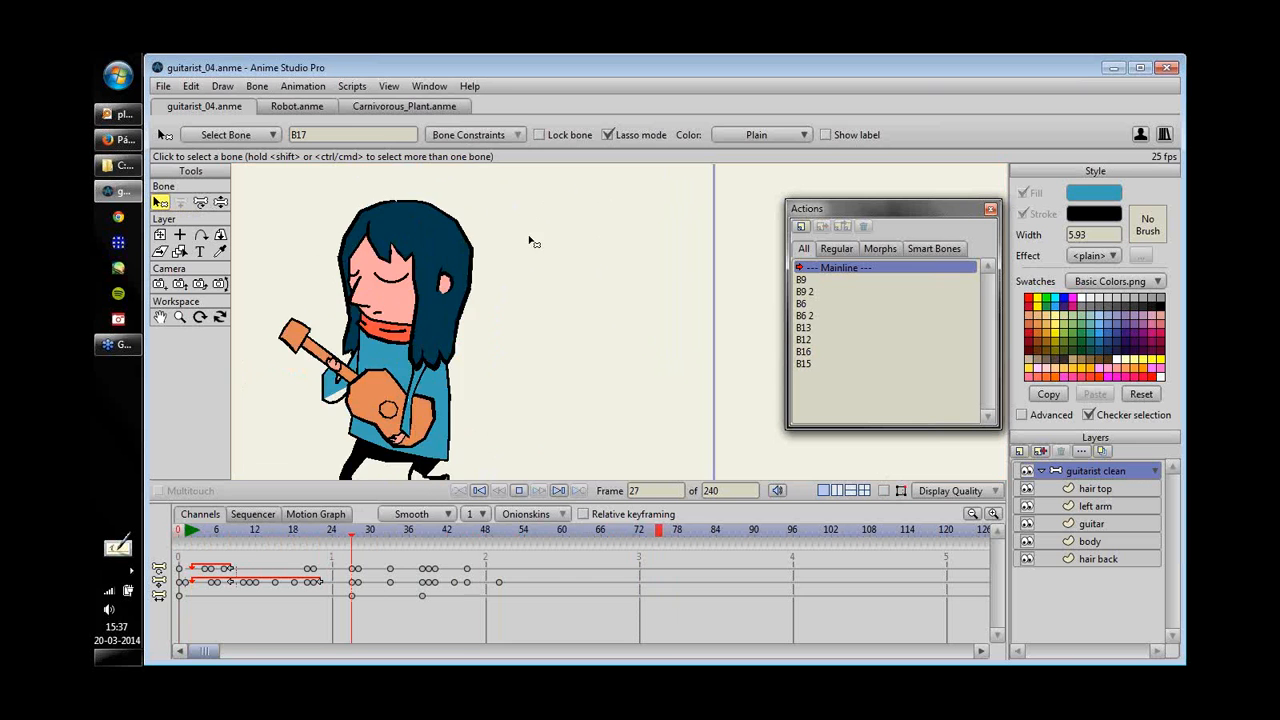
- Use the Transform Bone tool at frame 15 to bend the torso bone forward to about 142 degrees and adjust the head
click(258, 536)
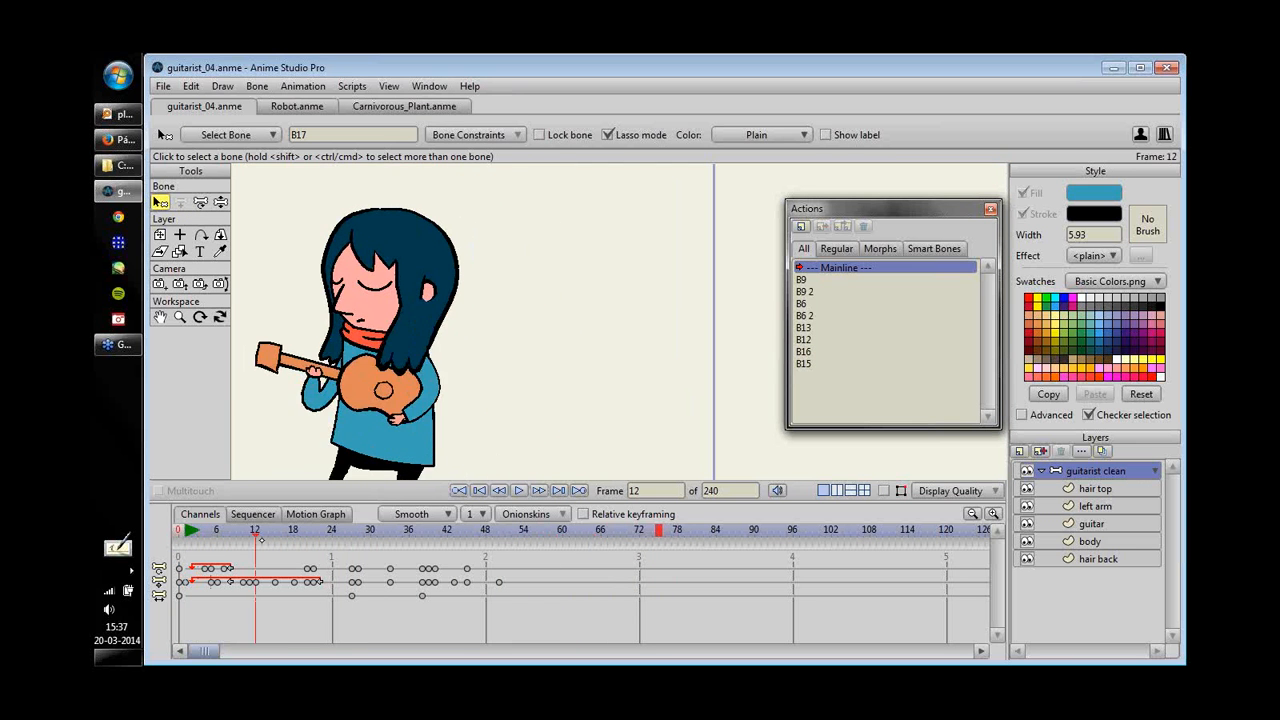
mouse_move(258, 536)
mouse_down()
mouse_move(326, 536)
mouse_move(214, 536)
mouse_move(274, 536)
mouse_up()
key(t)
drag(422, 403, 480, 379)
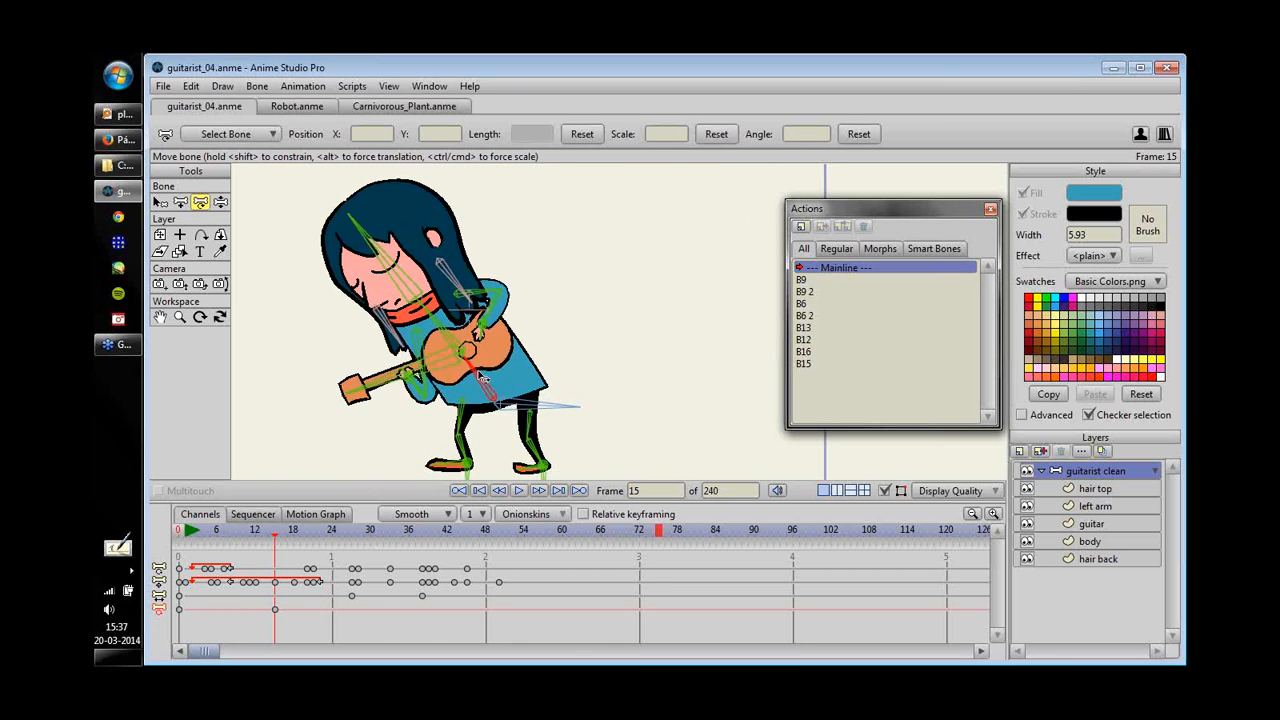
click(388, 322)
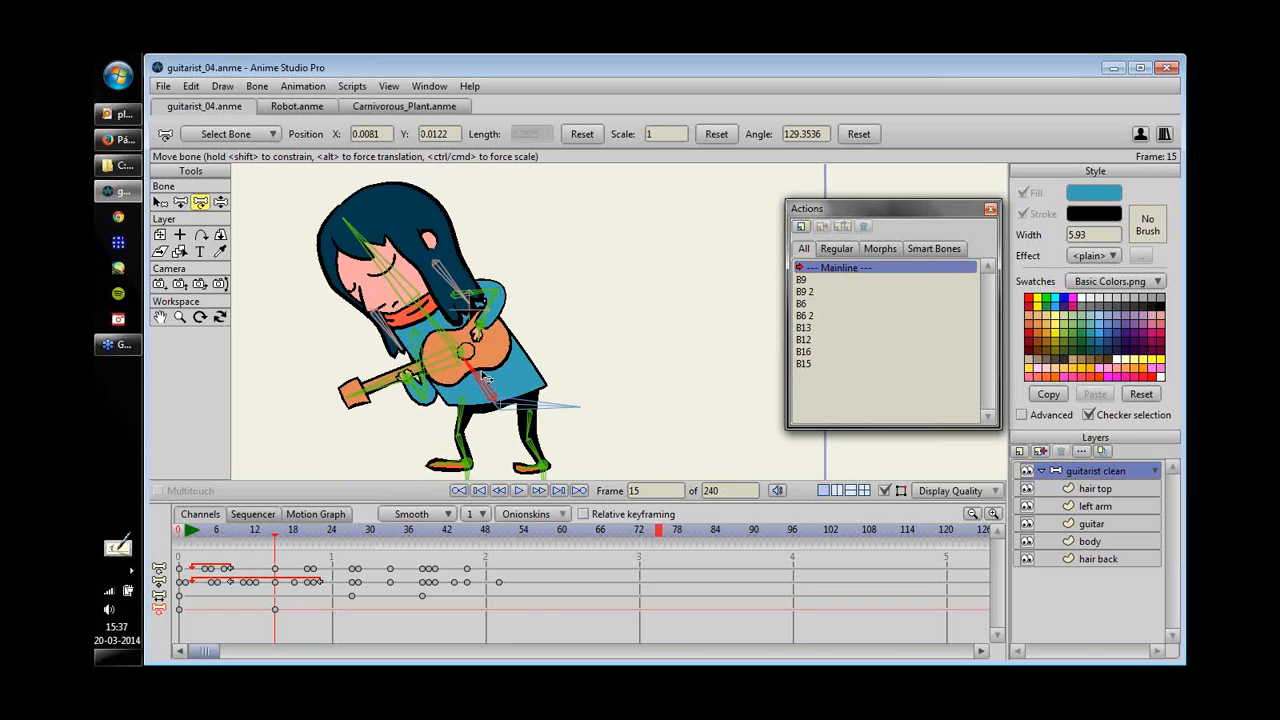
drag(486, 377, 443, 288)
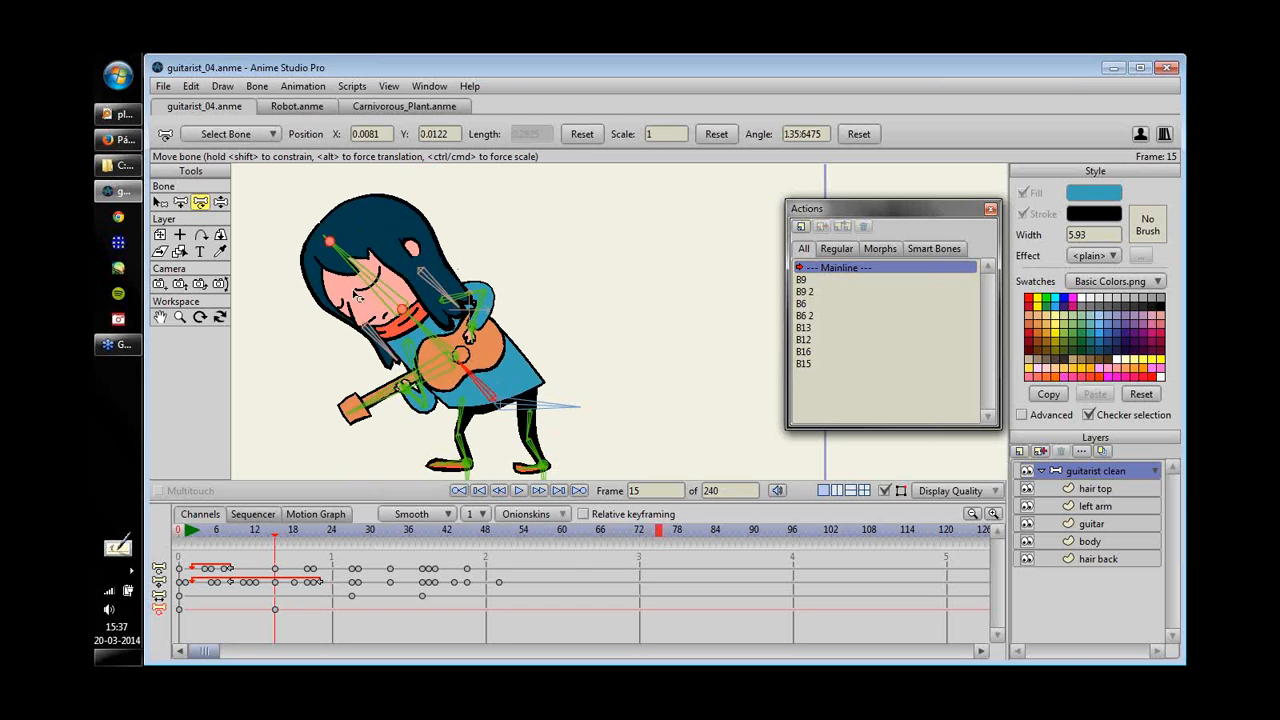
mouse_move(487, 391)
mouse_down()
mouse_move(496, 381)
mouse_move(484, 391)
mouse_up()
- Key the bent torso at frame 42, straighten it to about 94 degrees at frame 58, and play back the result
click(192, 531)
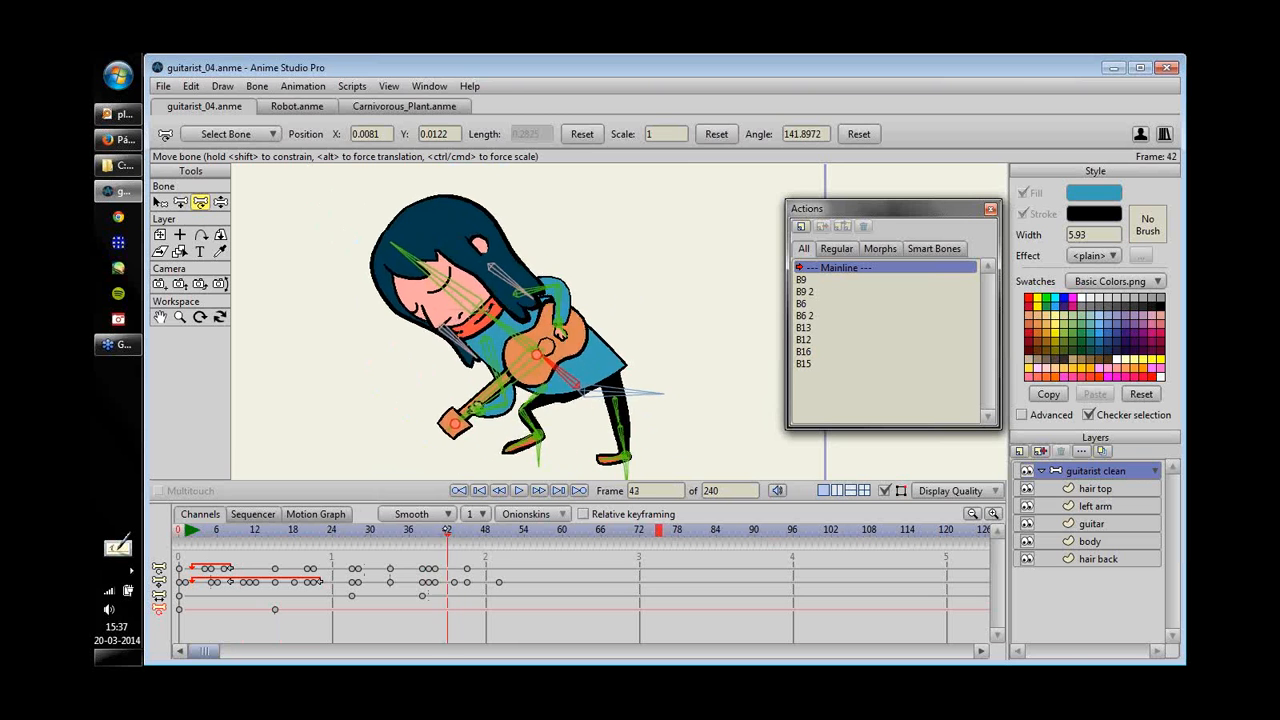
drag(544, 390, 469, 301)
key(shift+Left)
key(space)
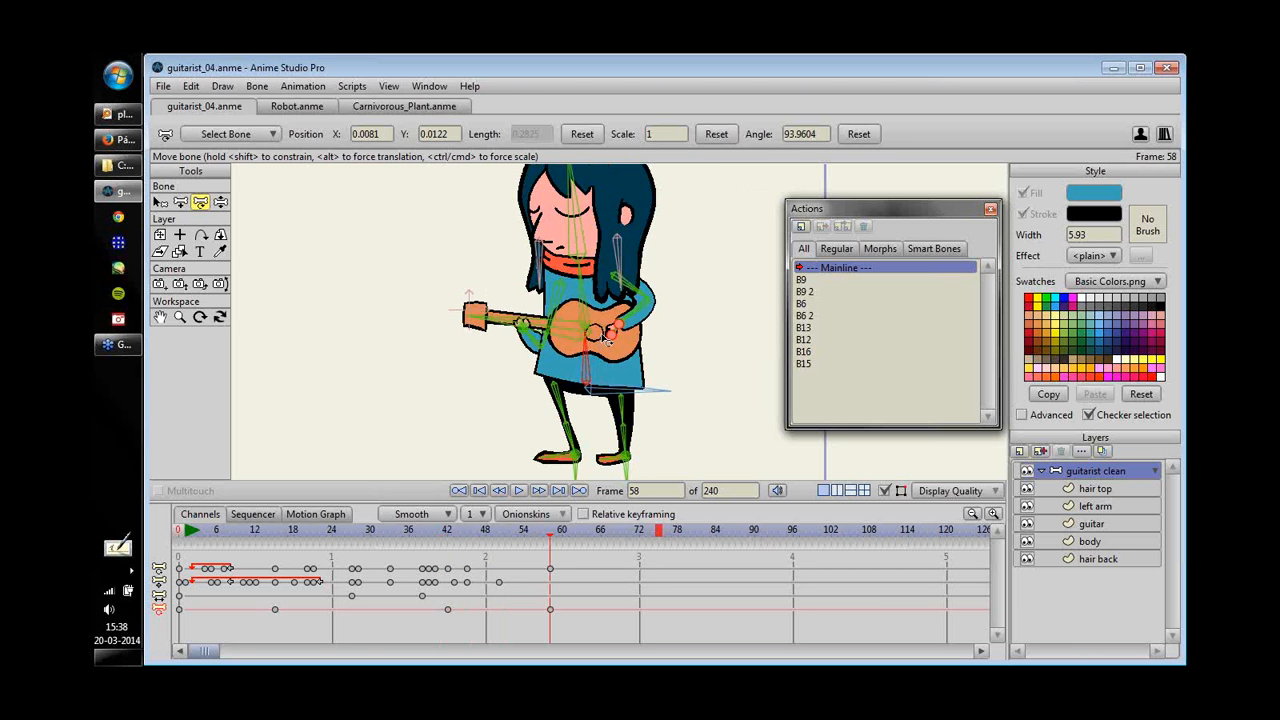
key(shift+Left)
key(space)
key(shift+Left)
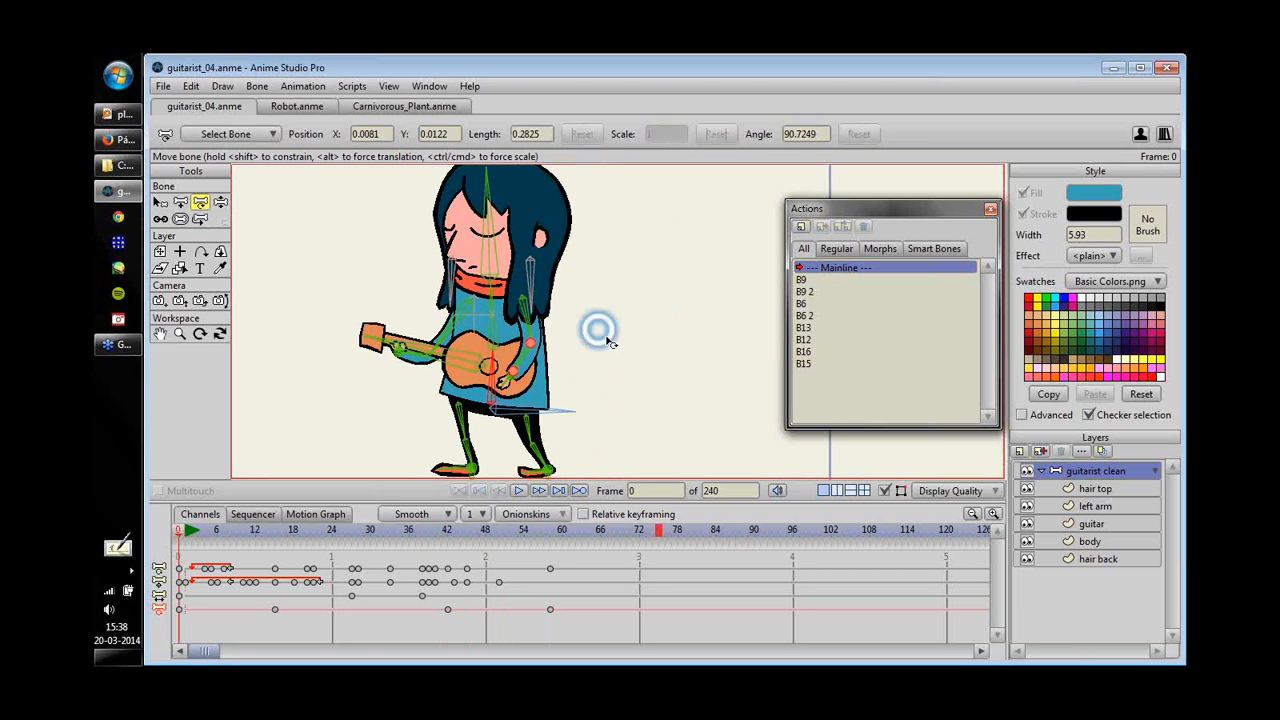
- Select both hair bones at frame 0 and enable Independent angle in their bone constraints
click(160, 202)
click(538, 281)
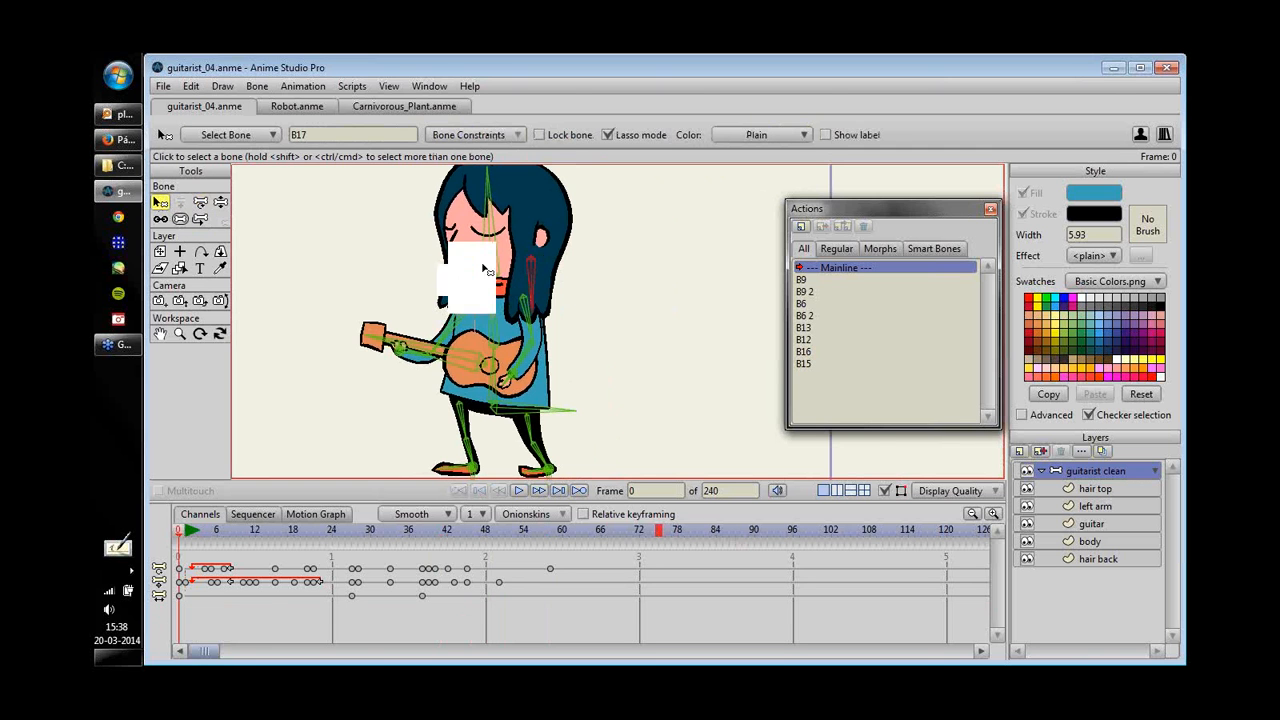
click(578, 268)
drag(594, 288, 624, 309)
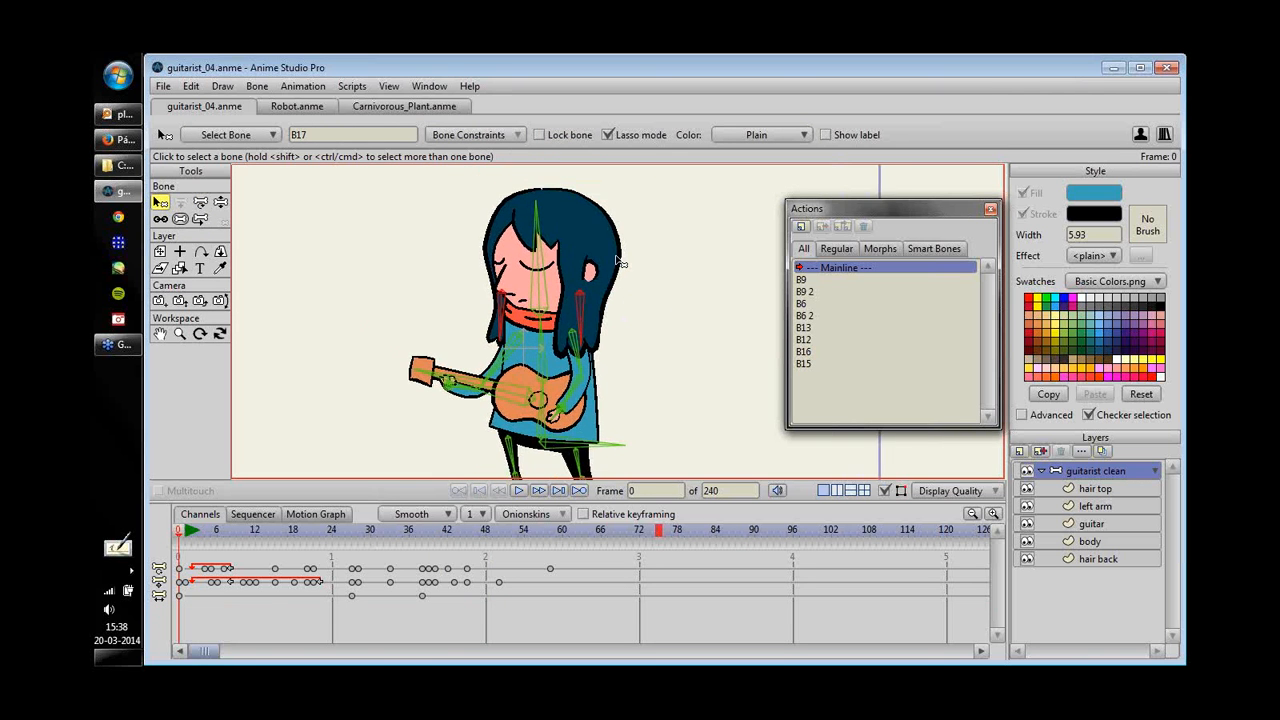
drag(620, 260, 742, 247)
click(488, 135)
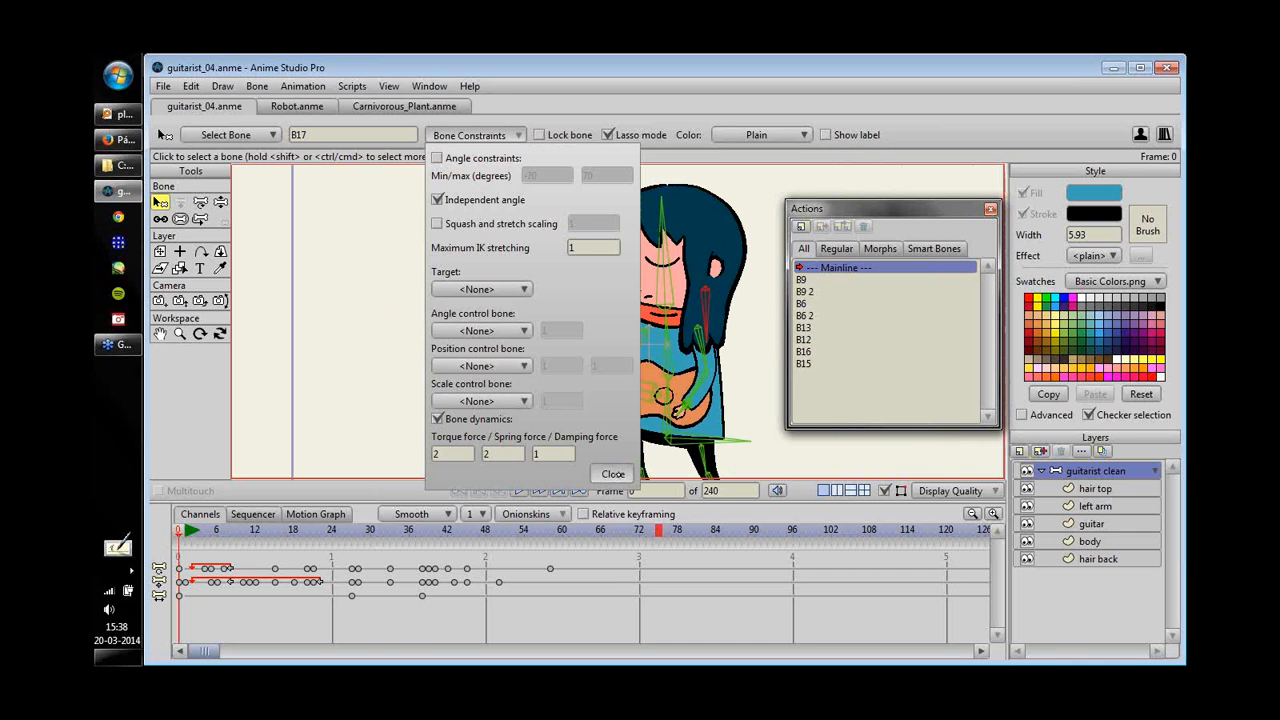
click(613, 474)
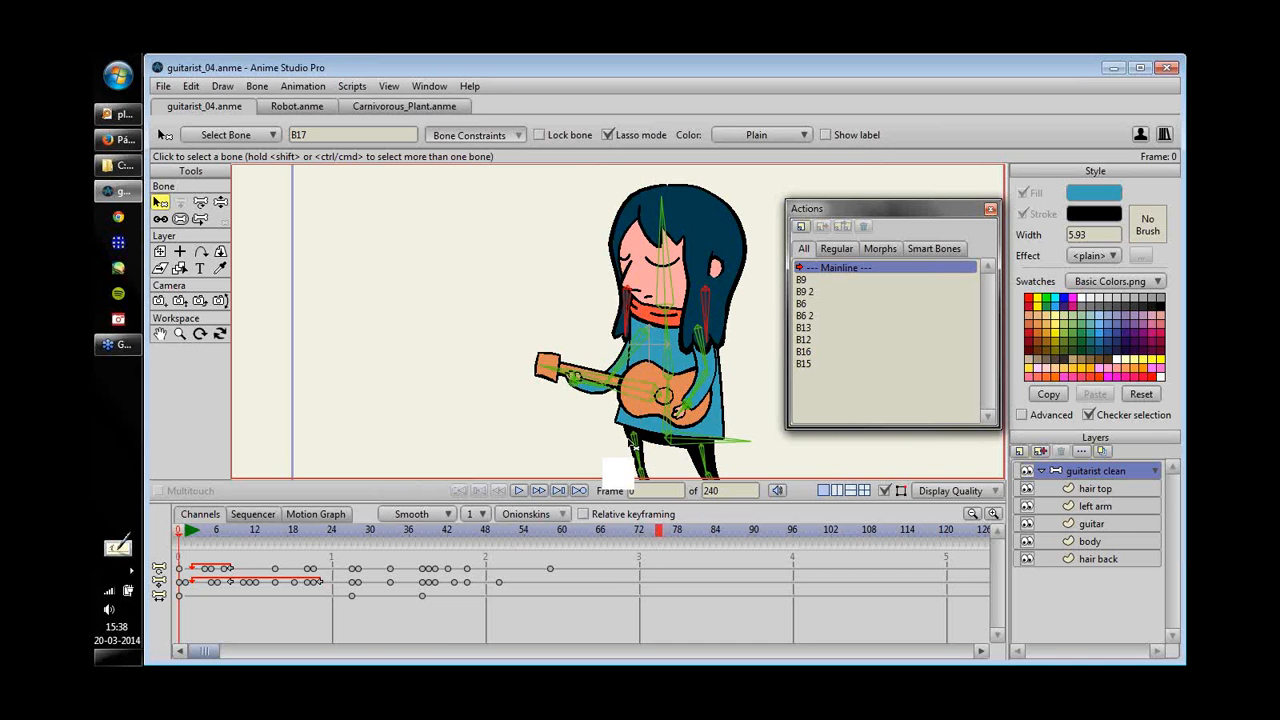
- Play back the animation and examine how the hair hangs around frame 34
key(z)
drag(646, 410, 602, 383)
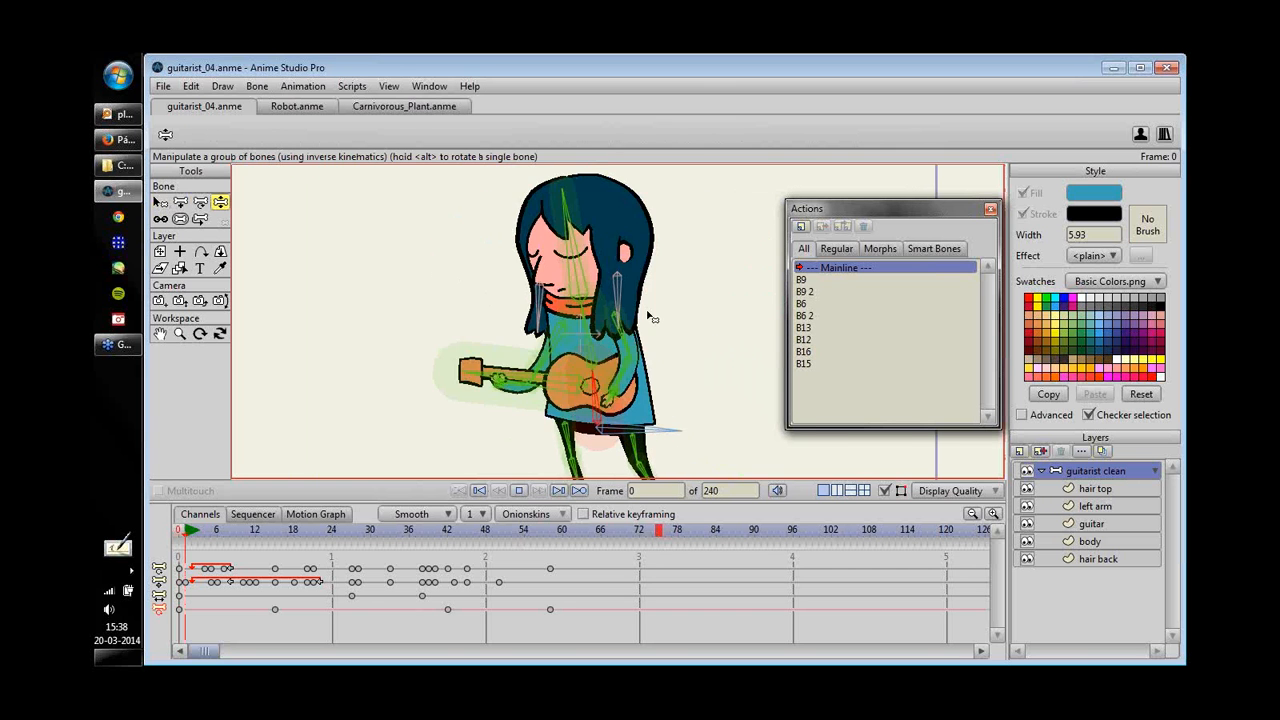
key(space)
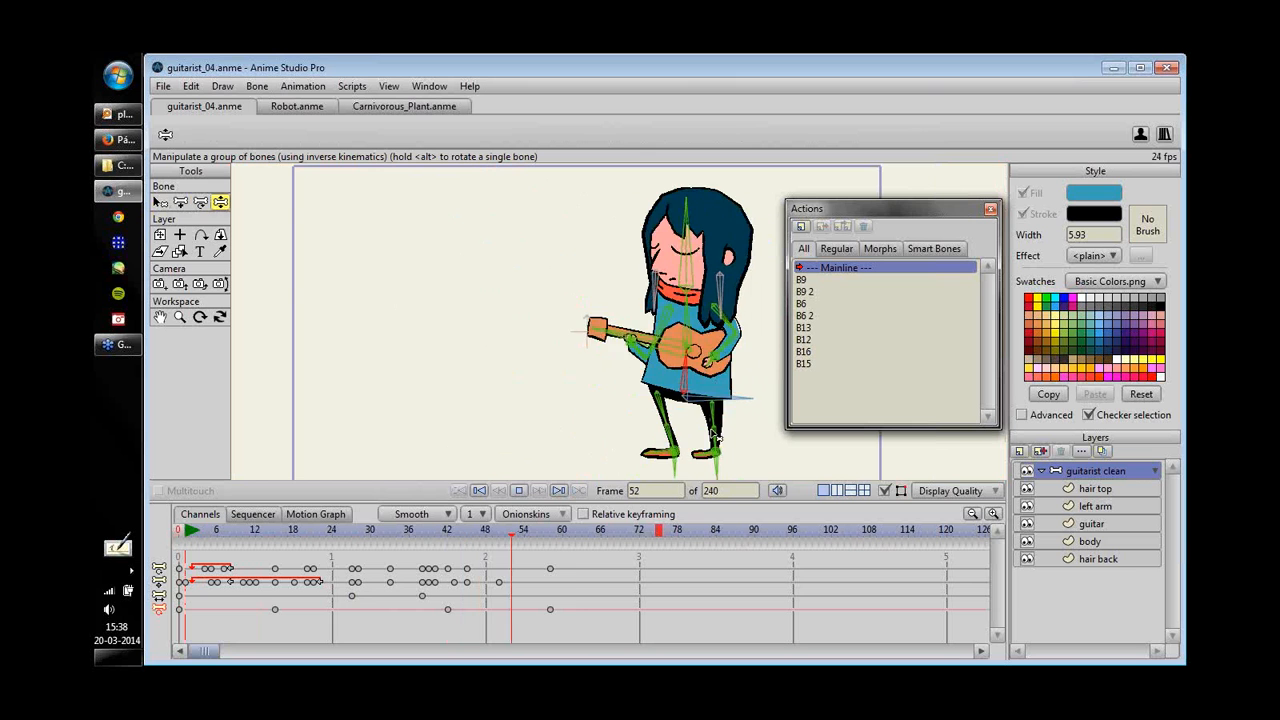
key(space)
key(space)
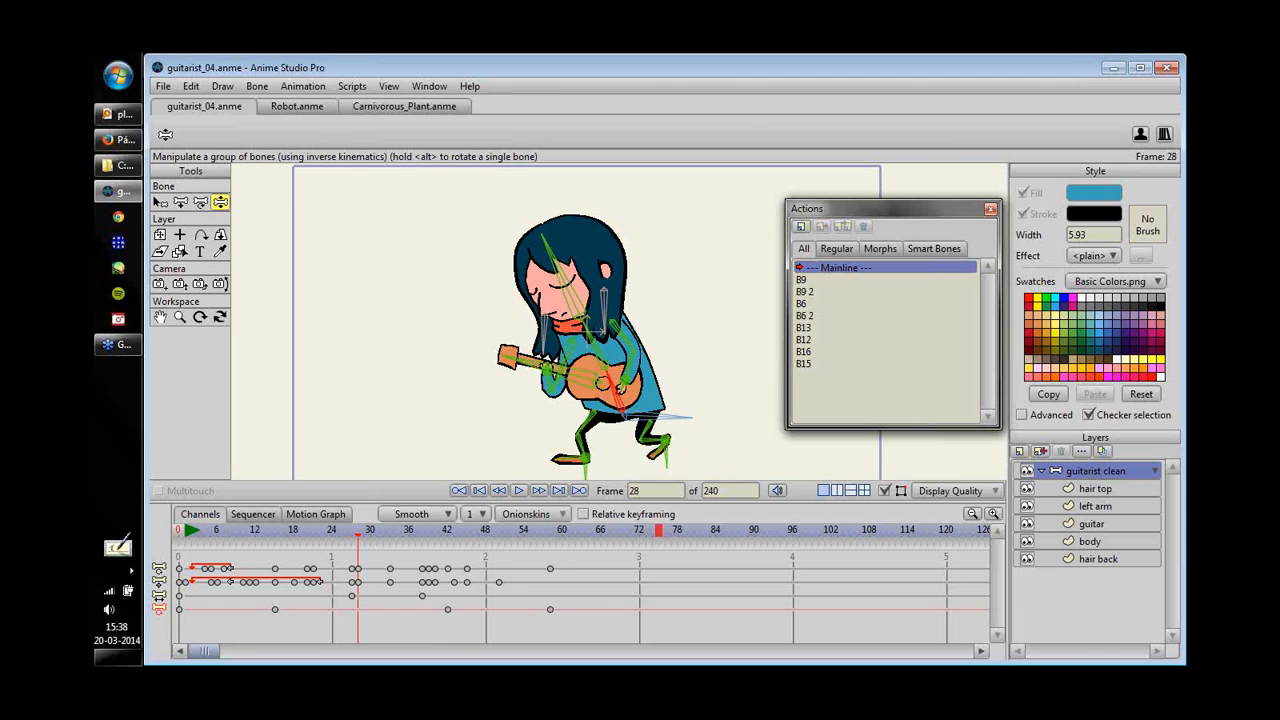
mouse_move(396, 530)
mouse_down()
mouse_move(328, 530)
mouse_move(396, 530)
mouse_up()
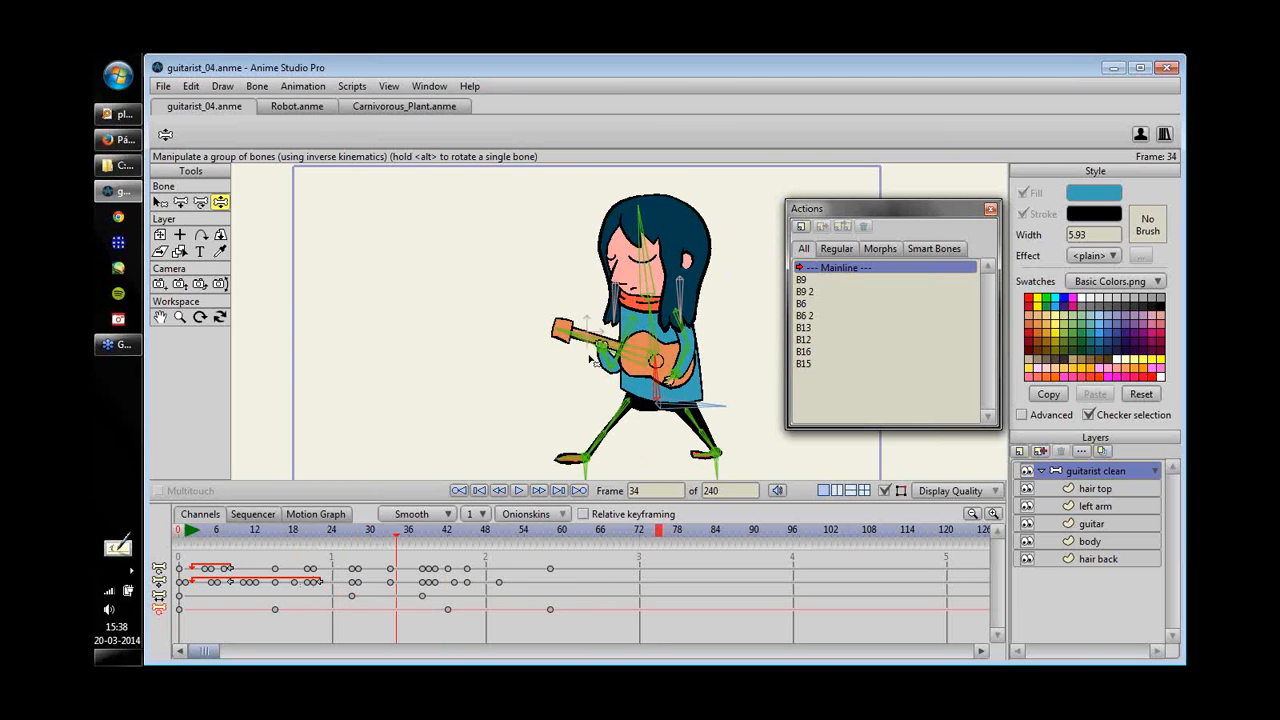
scroll(594, 358, up, 2)
drag(704, 323, 524, 341)
scroll(651, 302, up, 2)
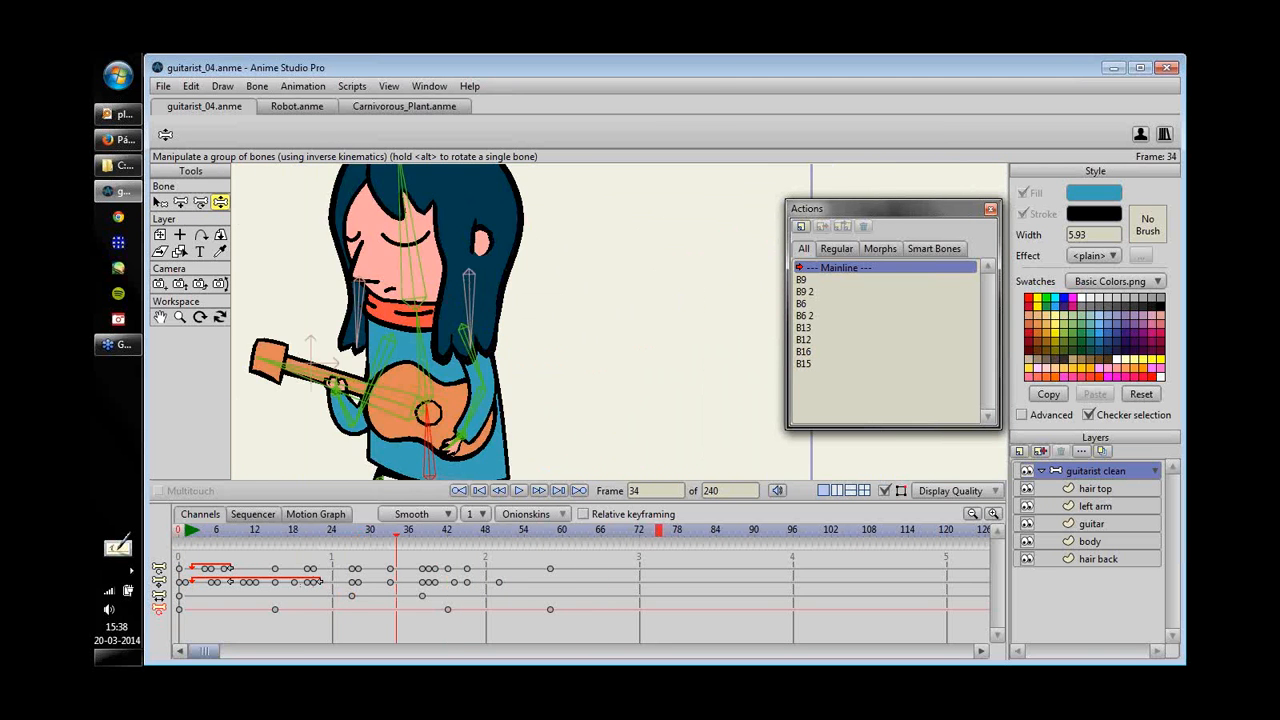
- Return to frame 0 and undo the Independent angle setting on the hair bones
drag(204, 530, 179, 530)
drag(434, 357, 597, 359)
click(547, 355)
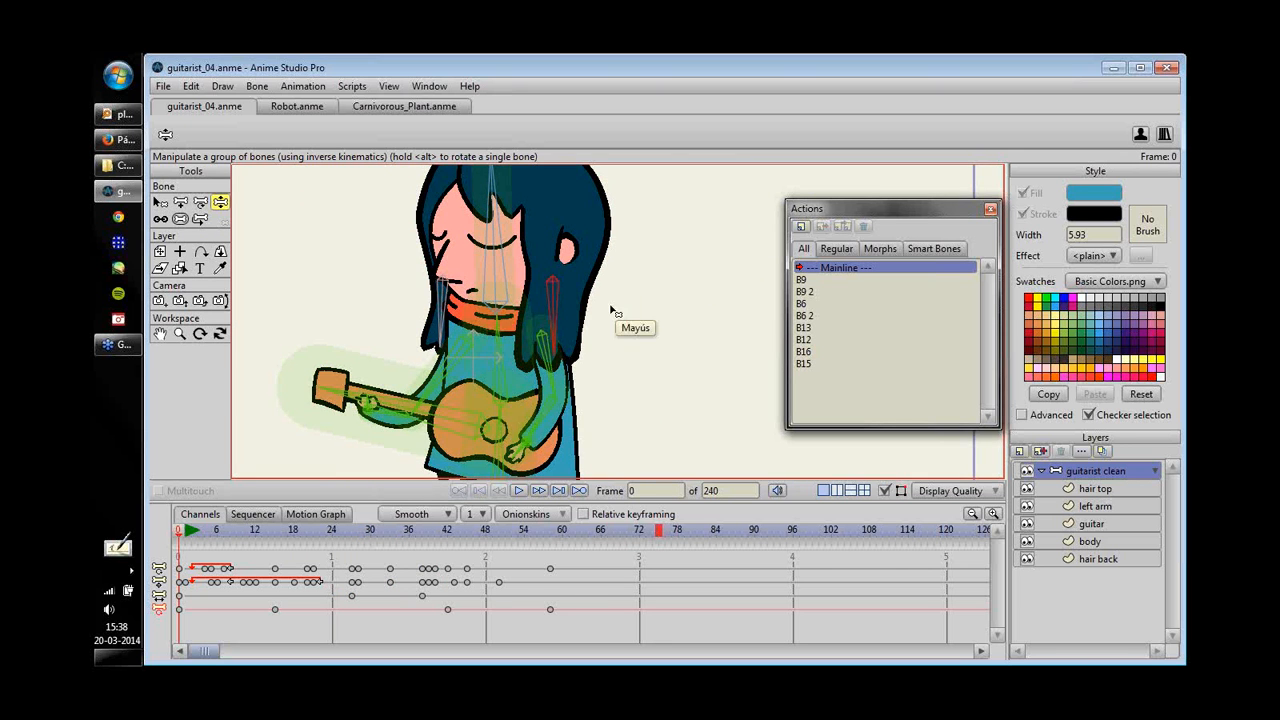
scroll(557, 281, down, 1)
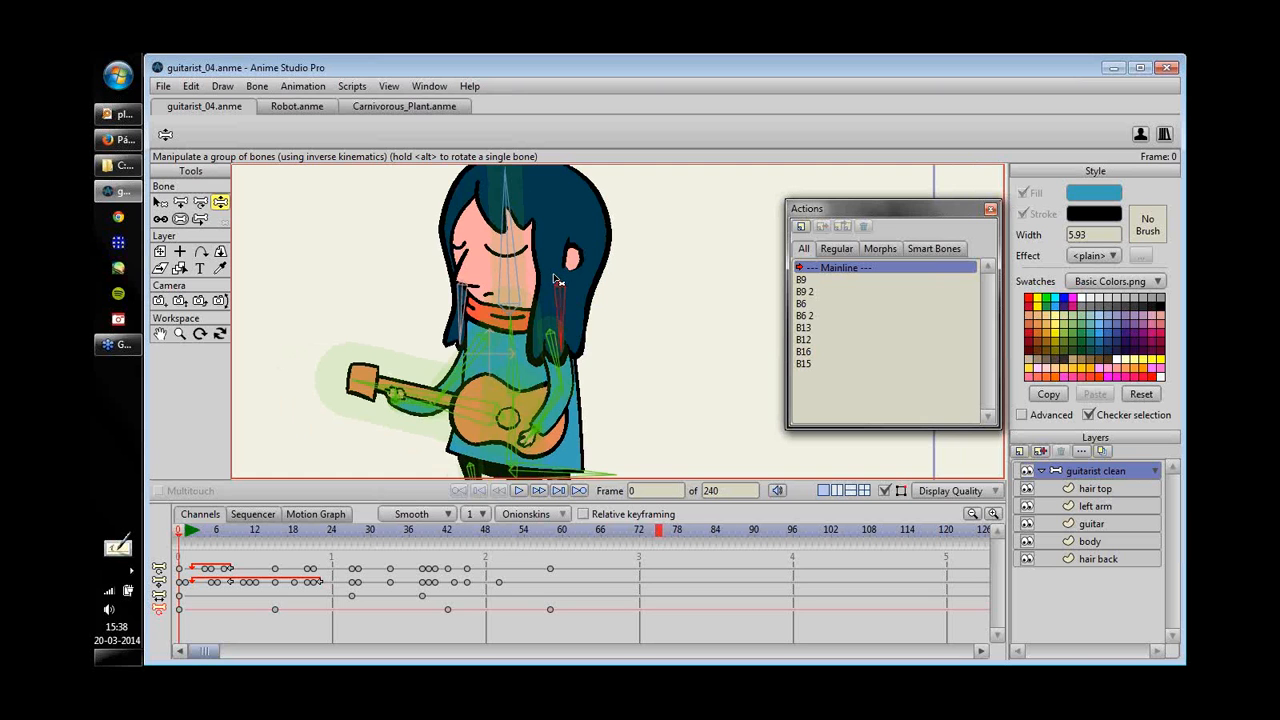
key(ctrl+z)
key(ctrl+z)
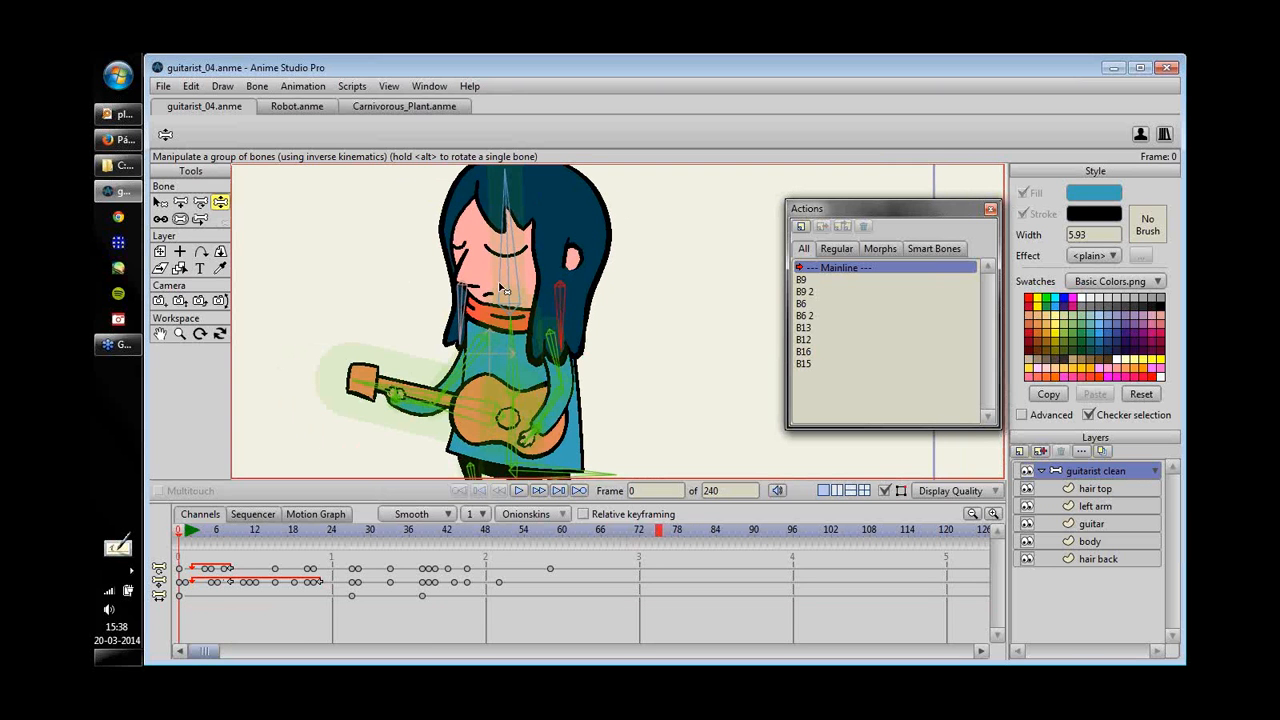
- Add a short sideways bone at the root of each hair strand, both parented to the head bone
click(160, 202)
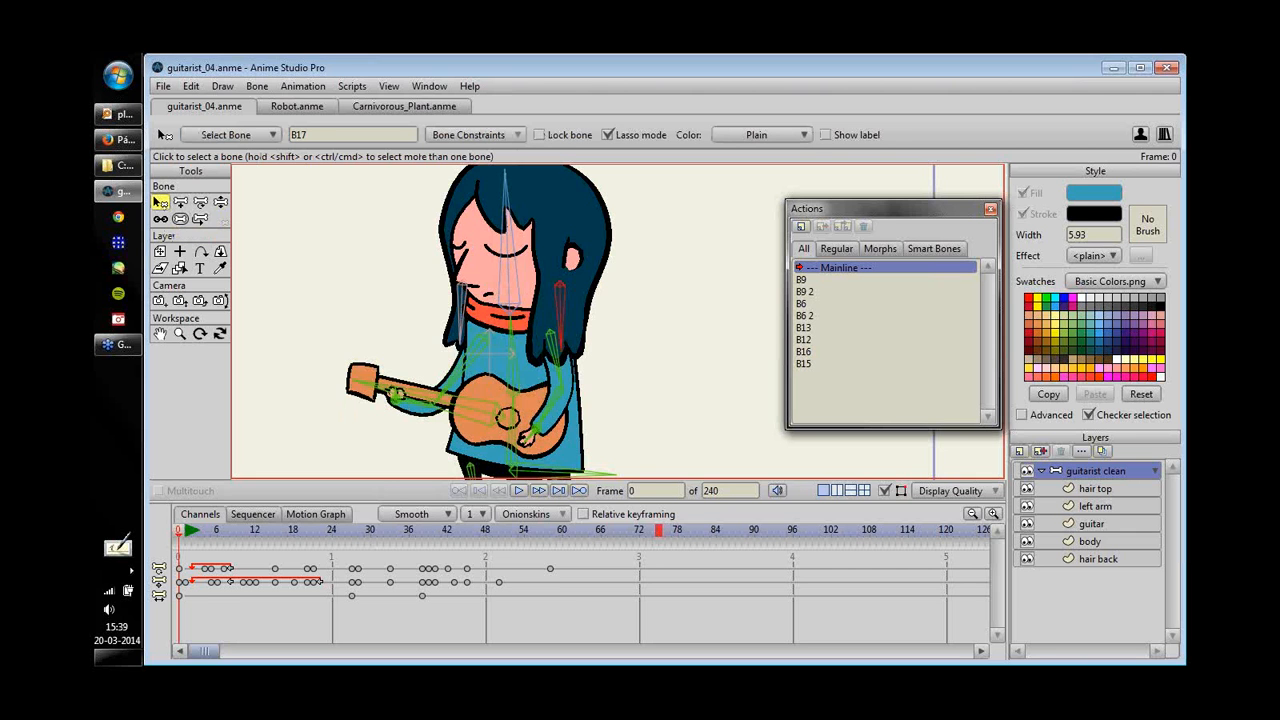
click(598, 257)
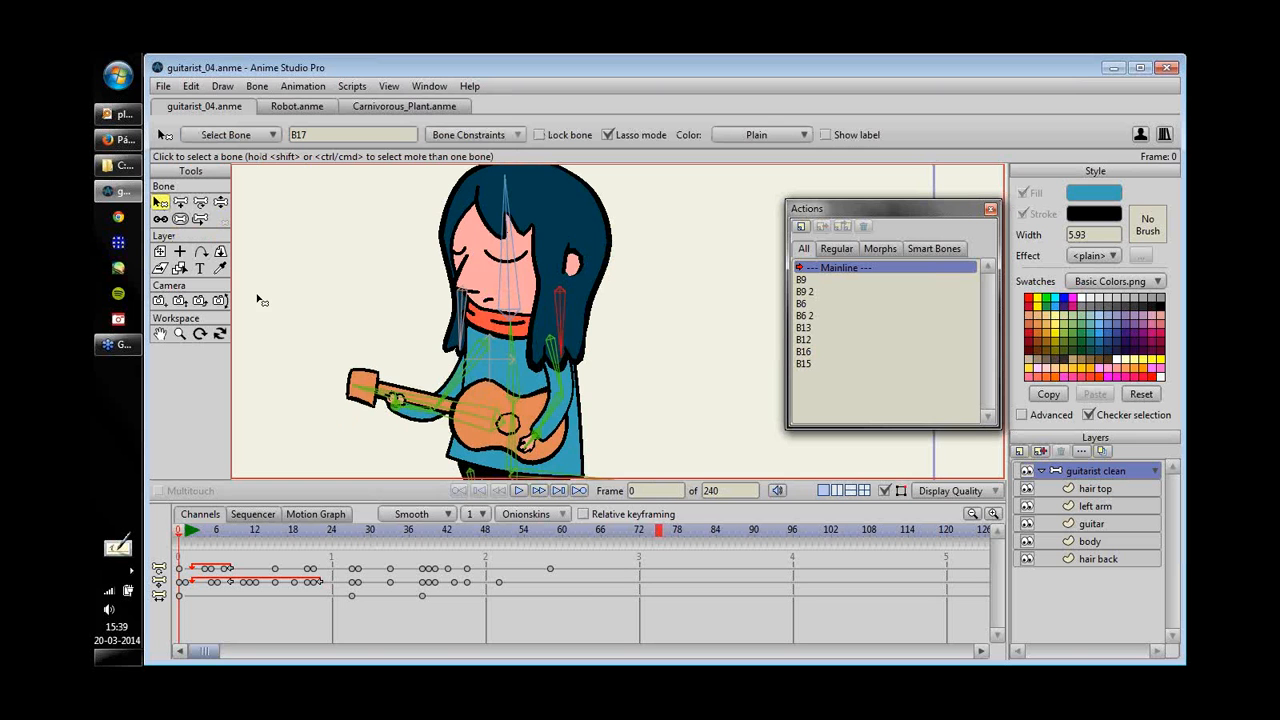
key(a)
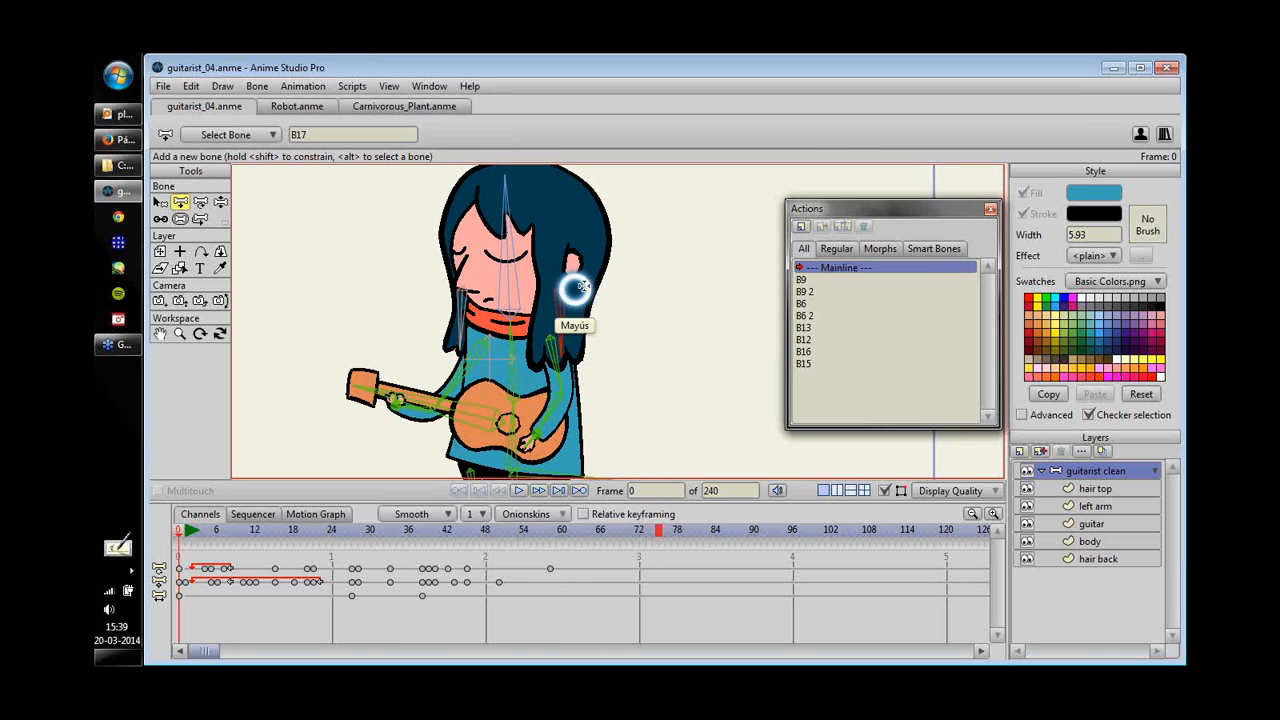
drag(573, 287, 622, 277)
drag(498, 259, 464, 236)
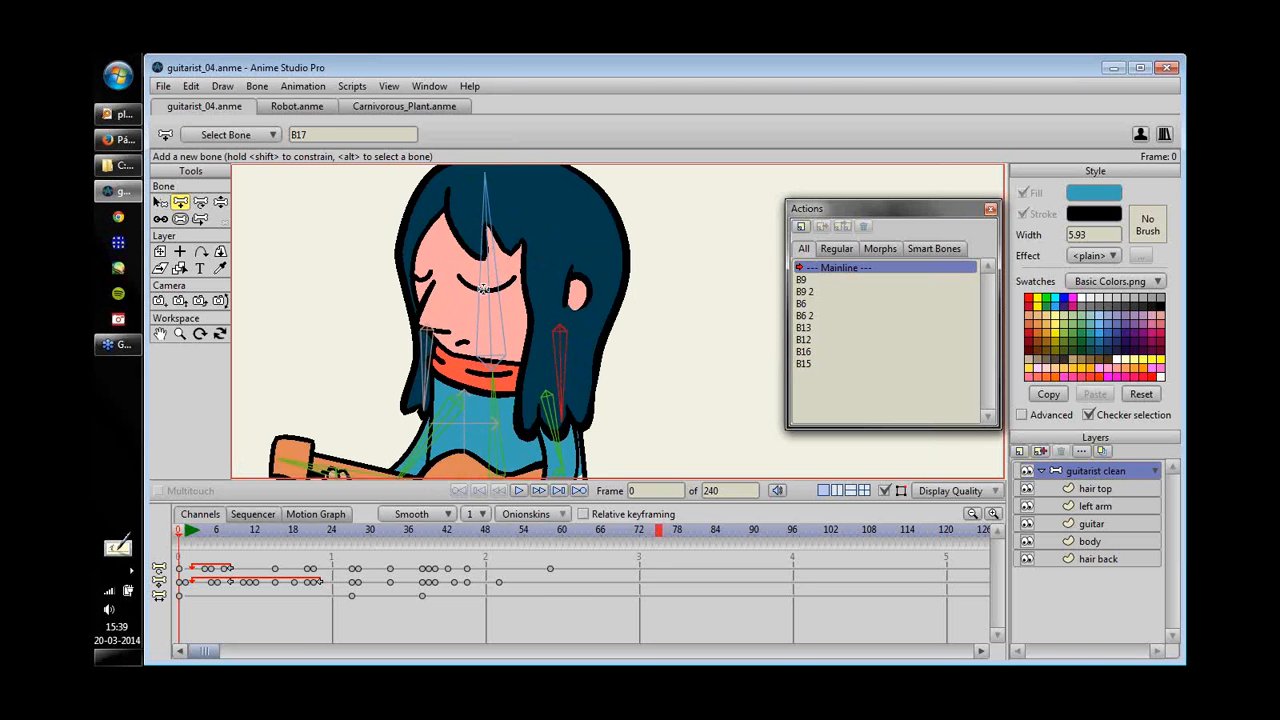
alt+click(487, 299)
drag(582, 284, 554, 277)
drag(526, 297, 533, 294)
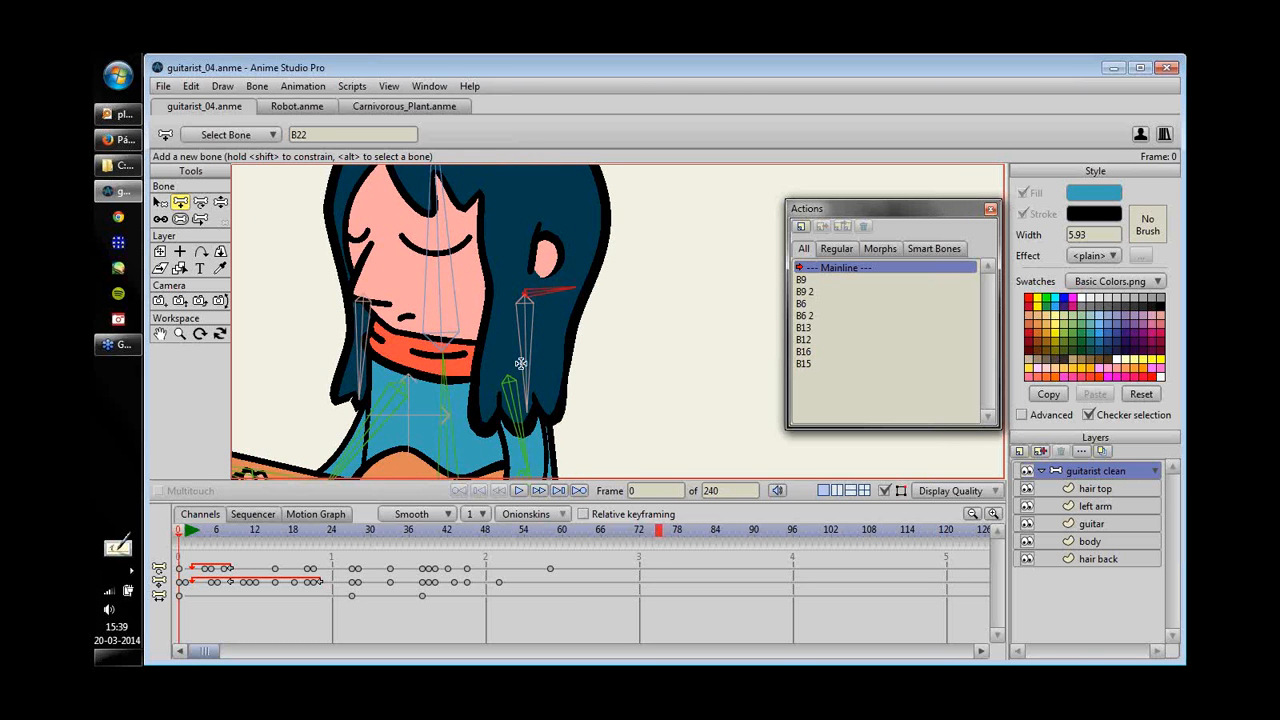
alt+click(436, 285)
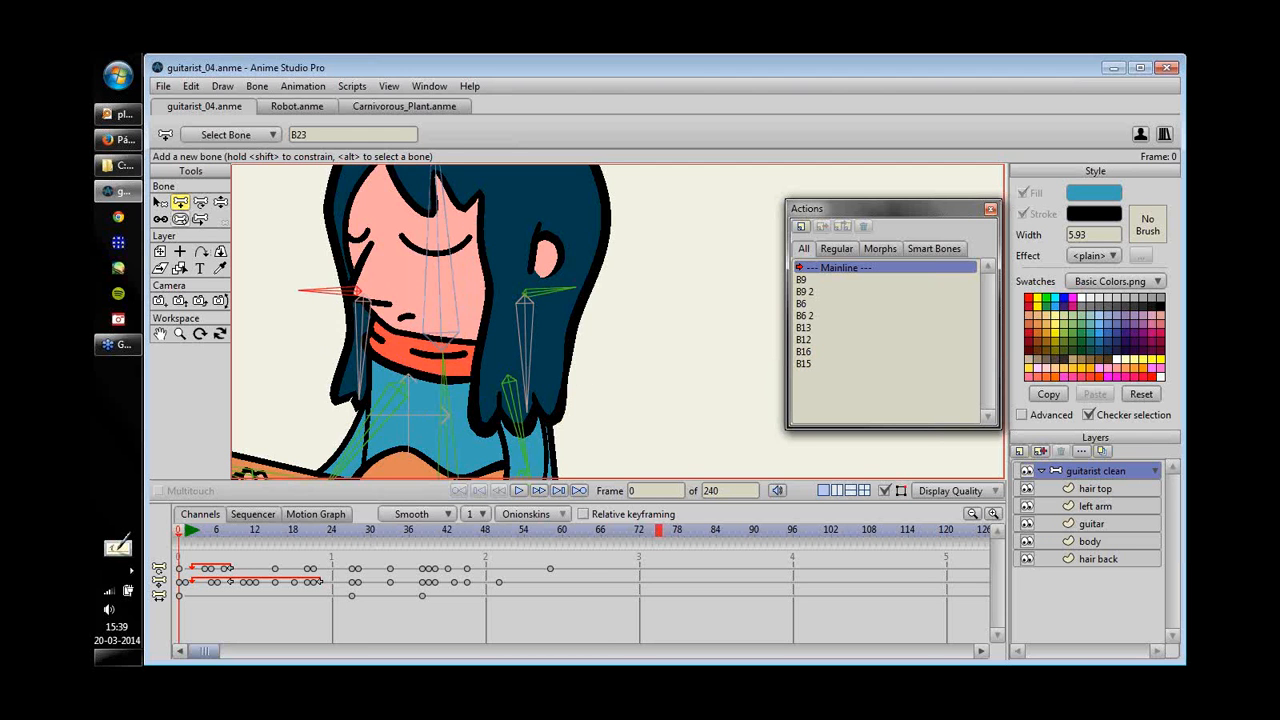
- Set the bone strength of both new sideways bones to 0
key(s)
click(552, 293)
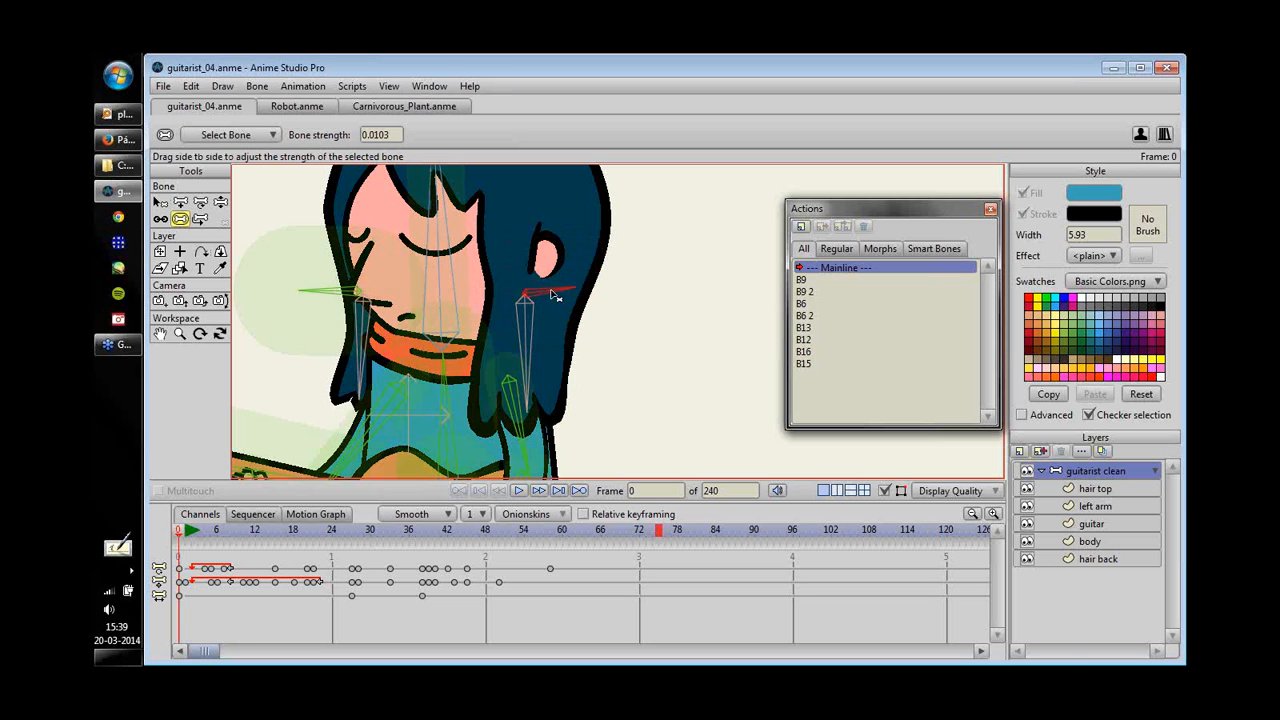
drag(350, 295, 303, 311)
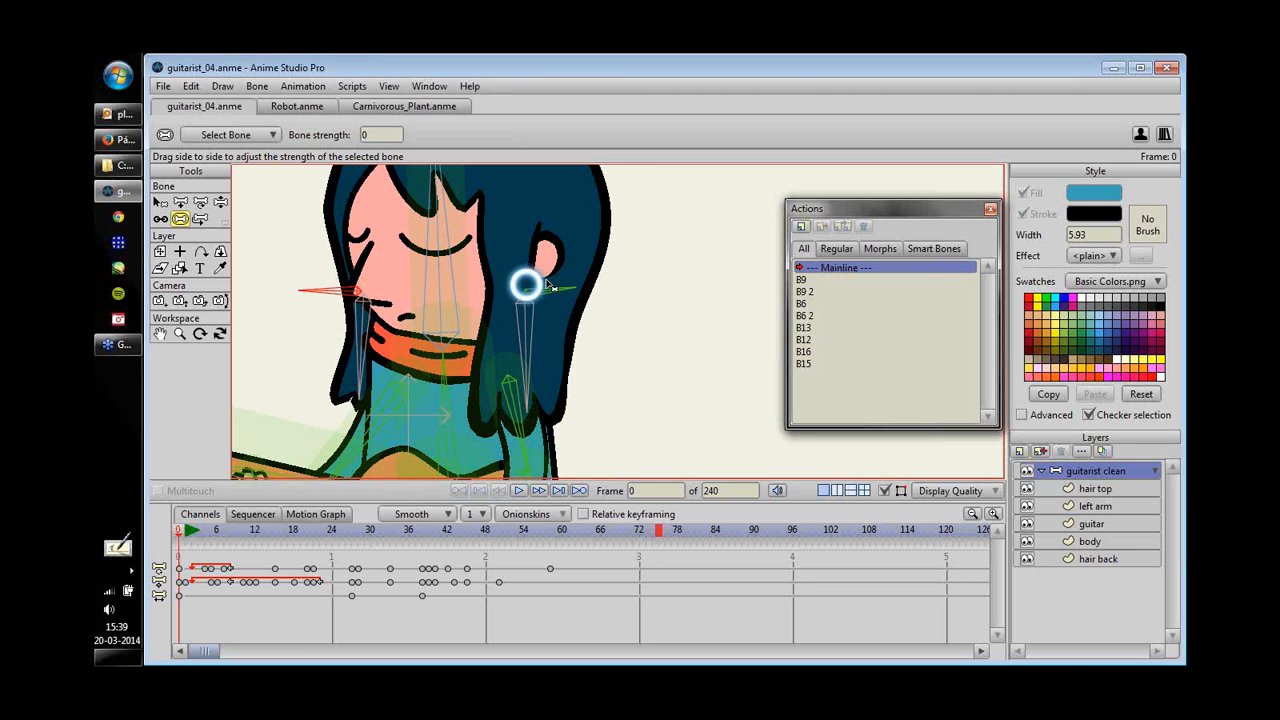
drag(526, 285, 558, 271)
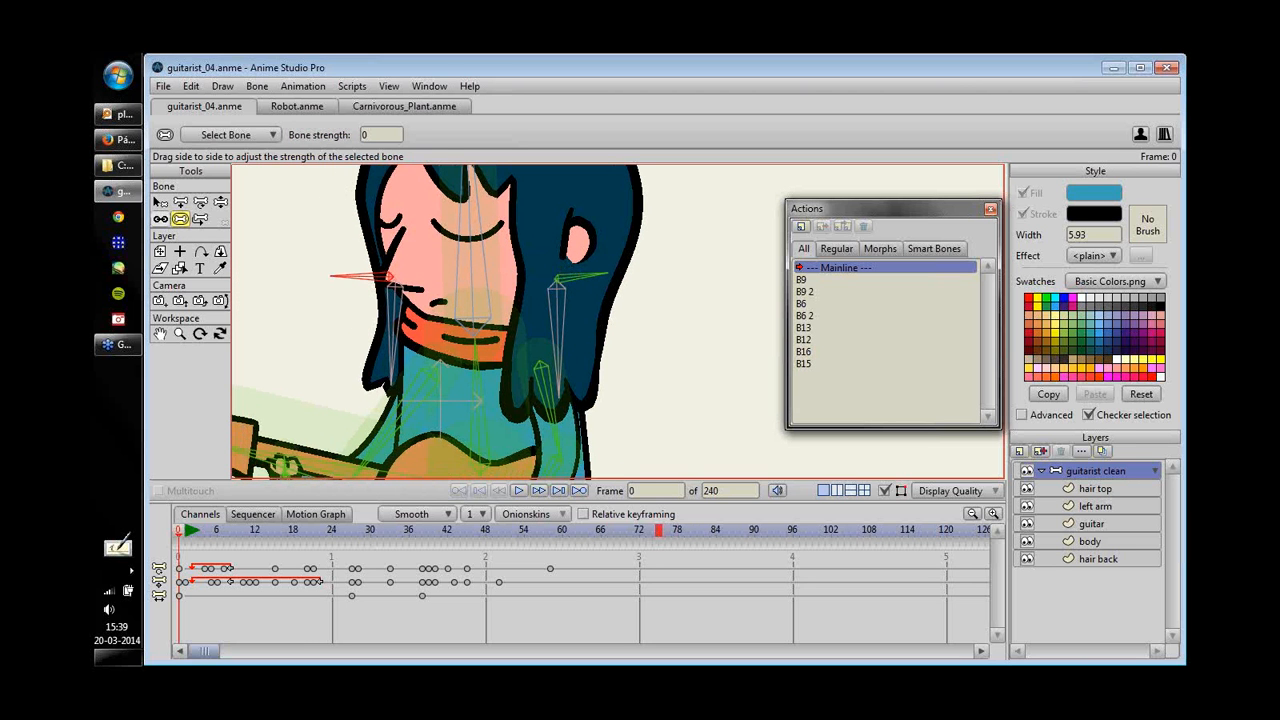
- Reparent each hair bone to the short sideways bone at its root
click(160, 218)
drag(546, 256, 566, 238)
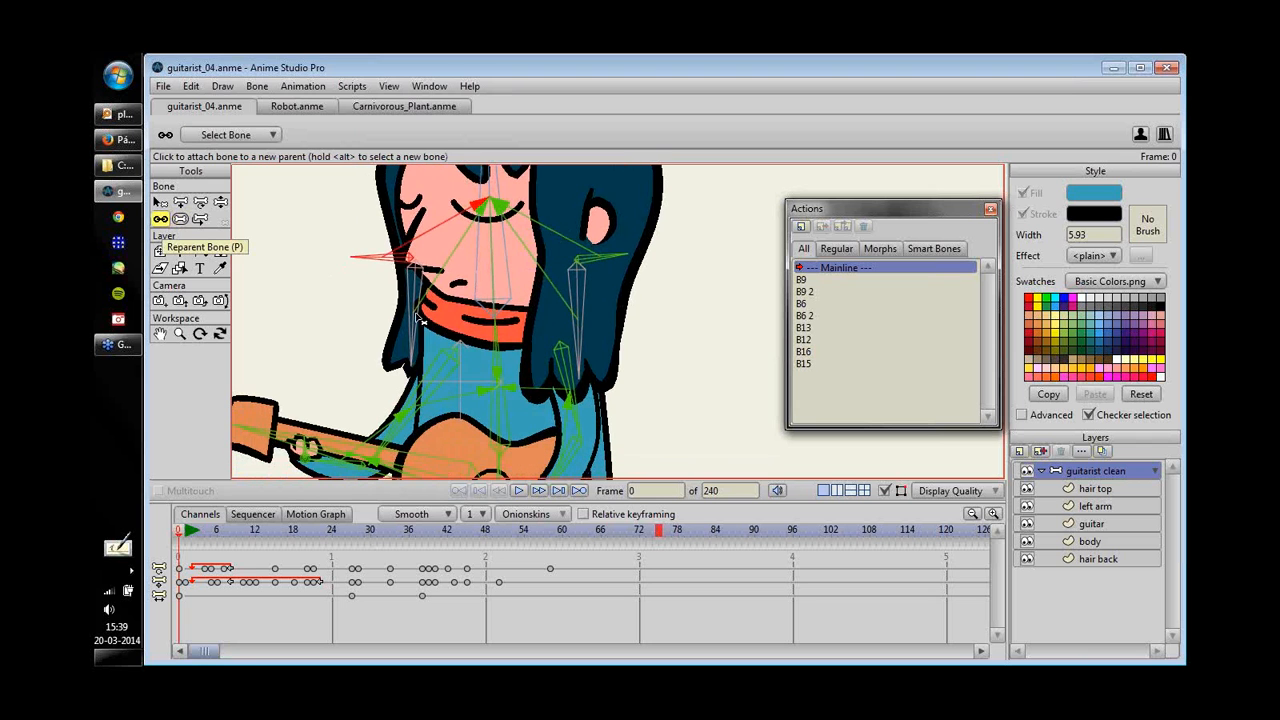
alt+click(413, 317)
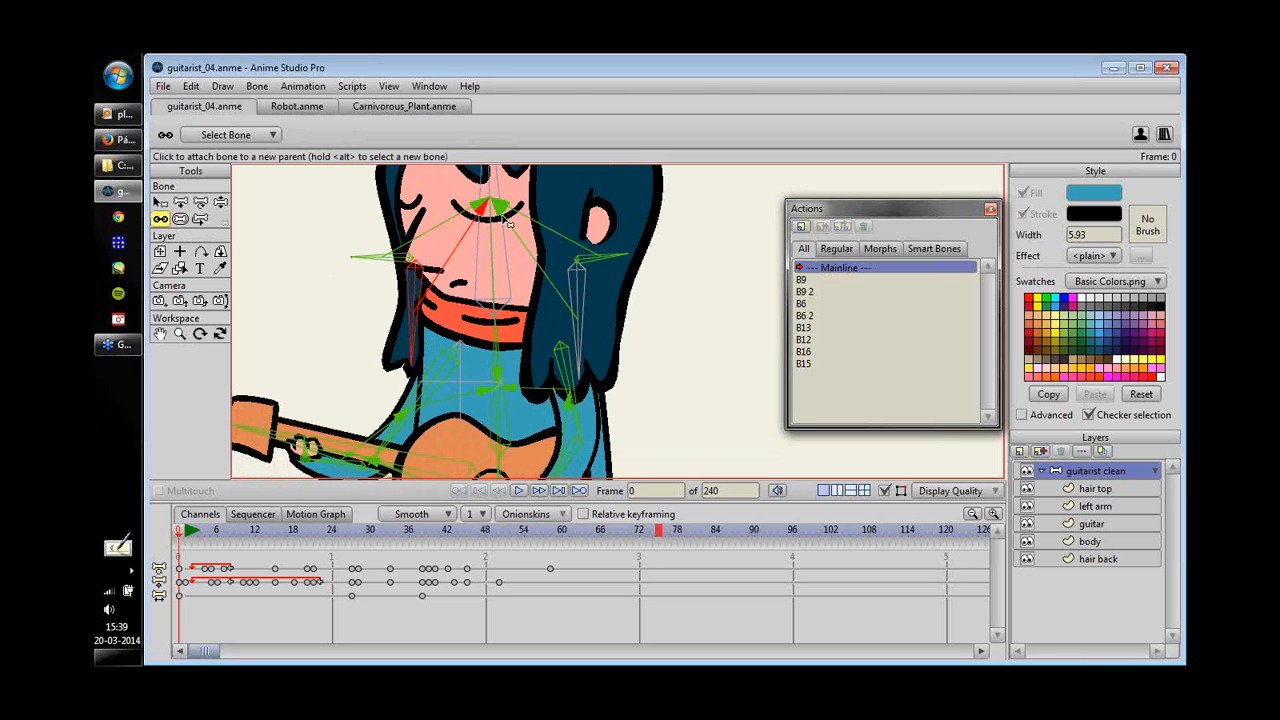
drag(508, 225, 514, 270)
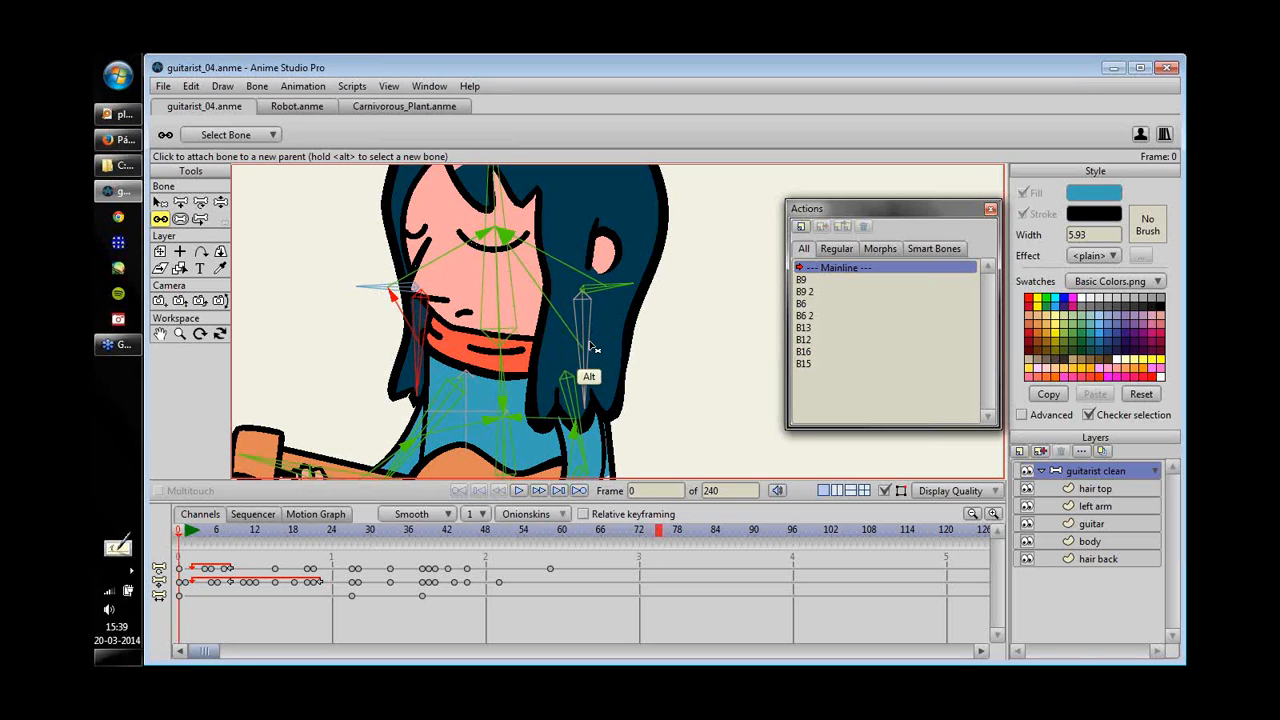
alt+click(586, 358)
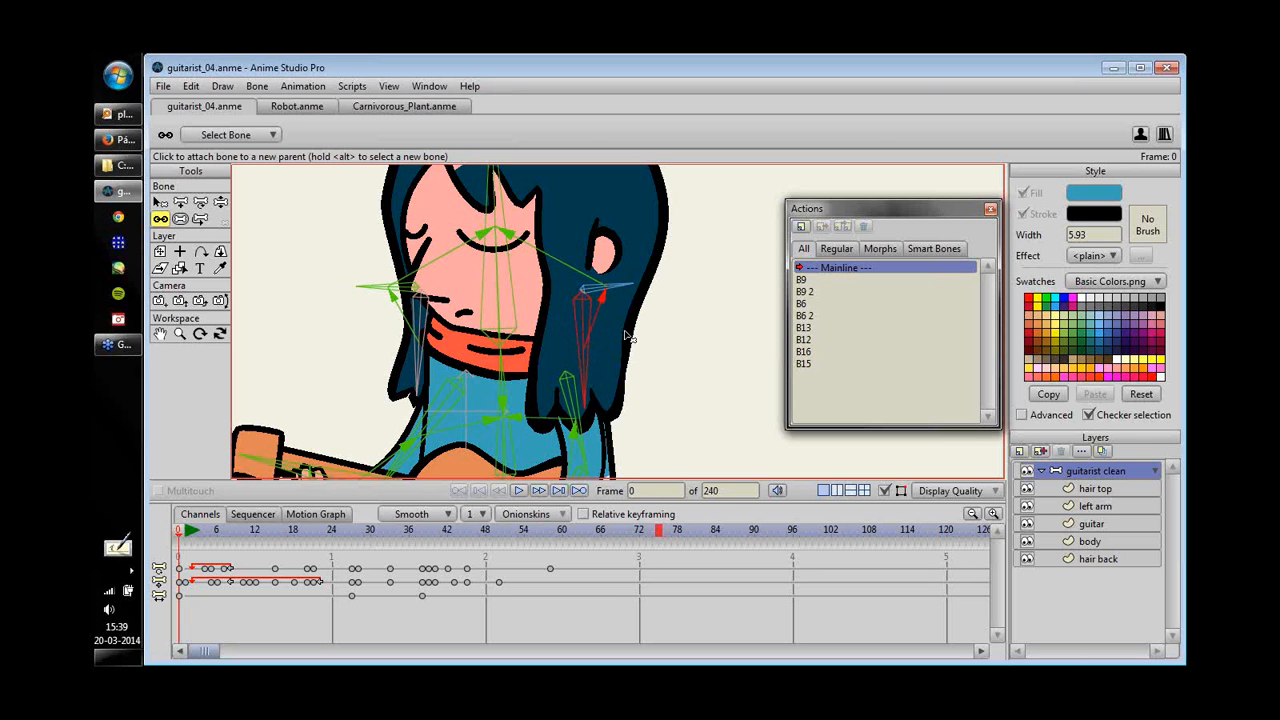
- Select both hair bones, review their bone constraints, and close the Actions window
click(162, 203)
click(650, 339)
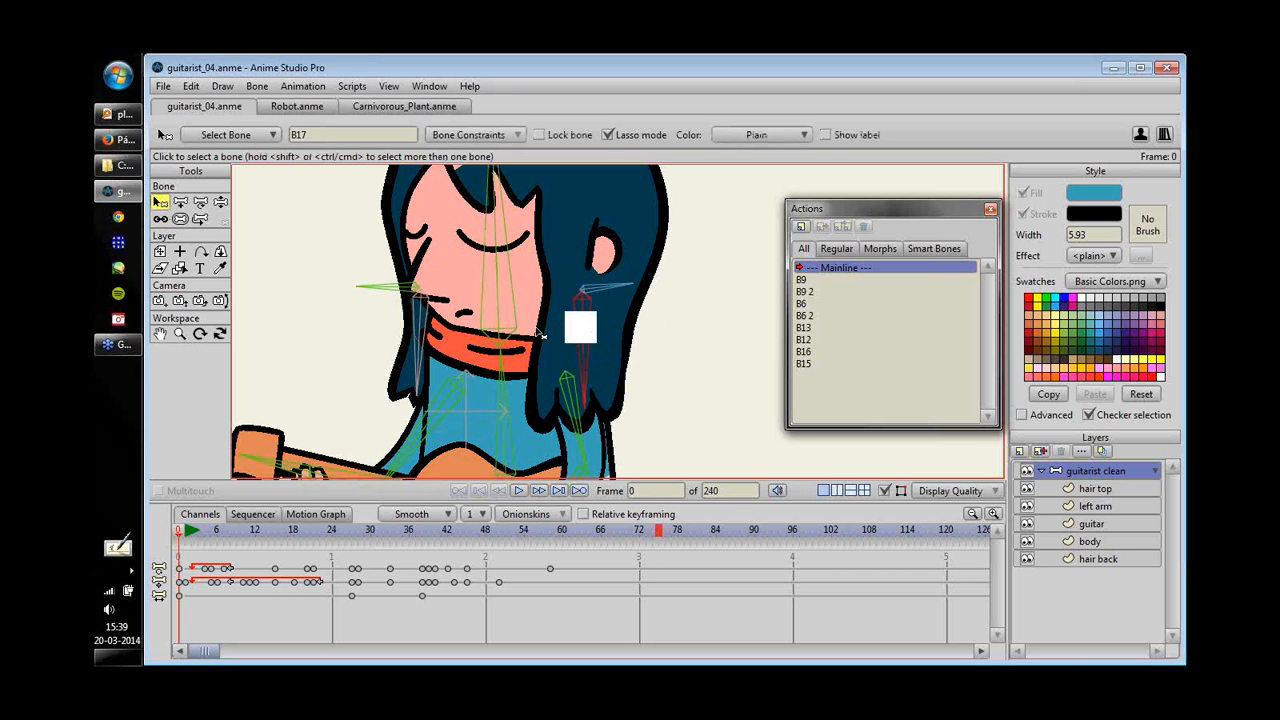
click(575, 325)
shift+click(418, 332)
scroll(676, 344, down, 2)
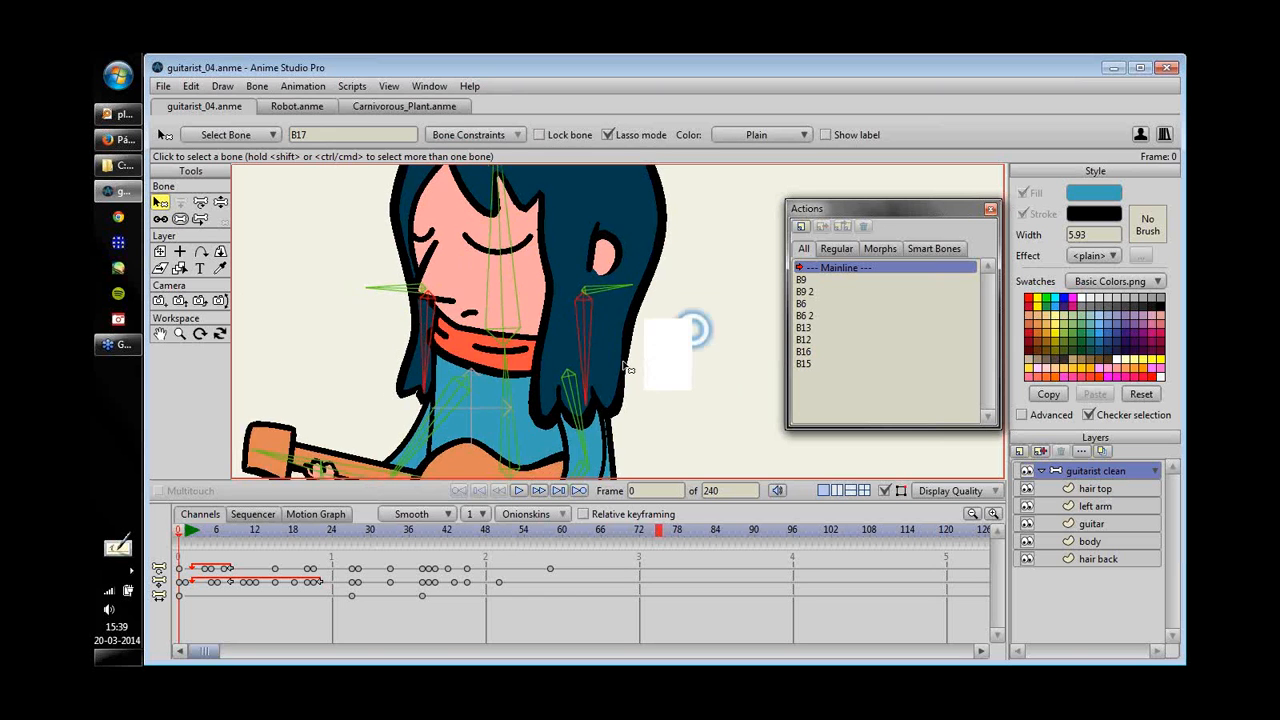
scroll(723, 326, up, 3)
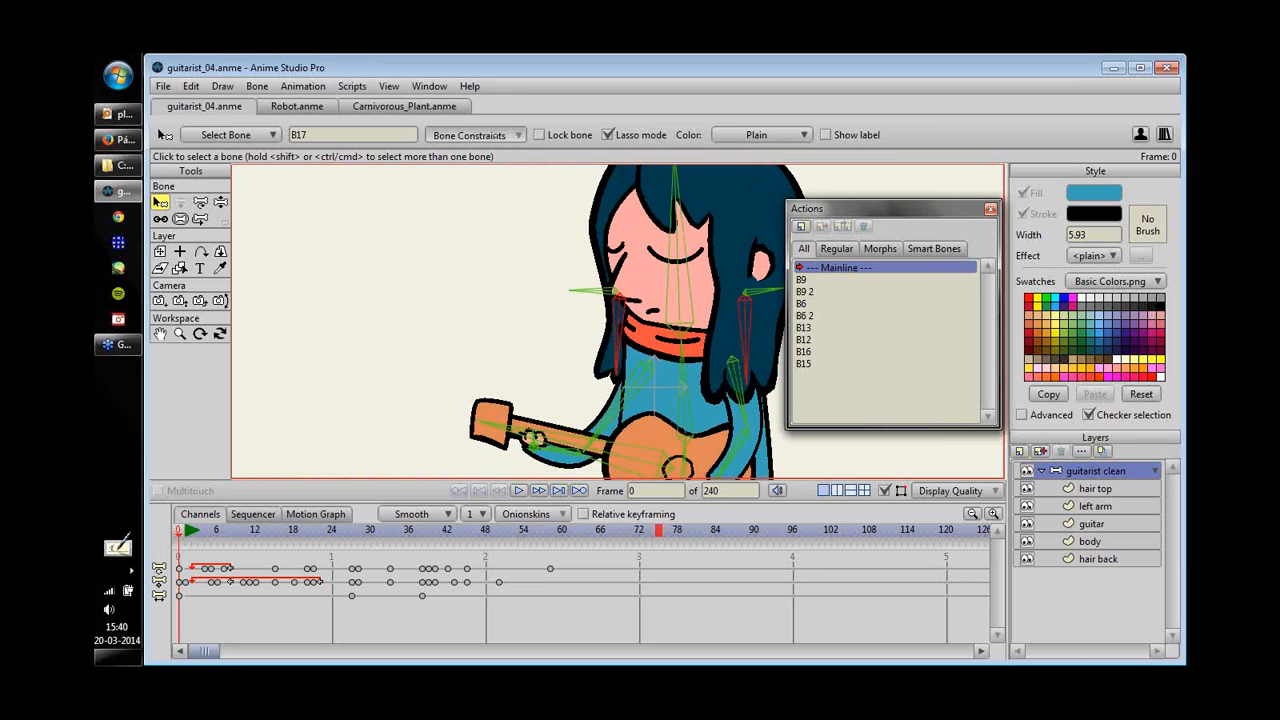
click(469, 134)
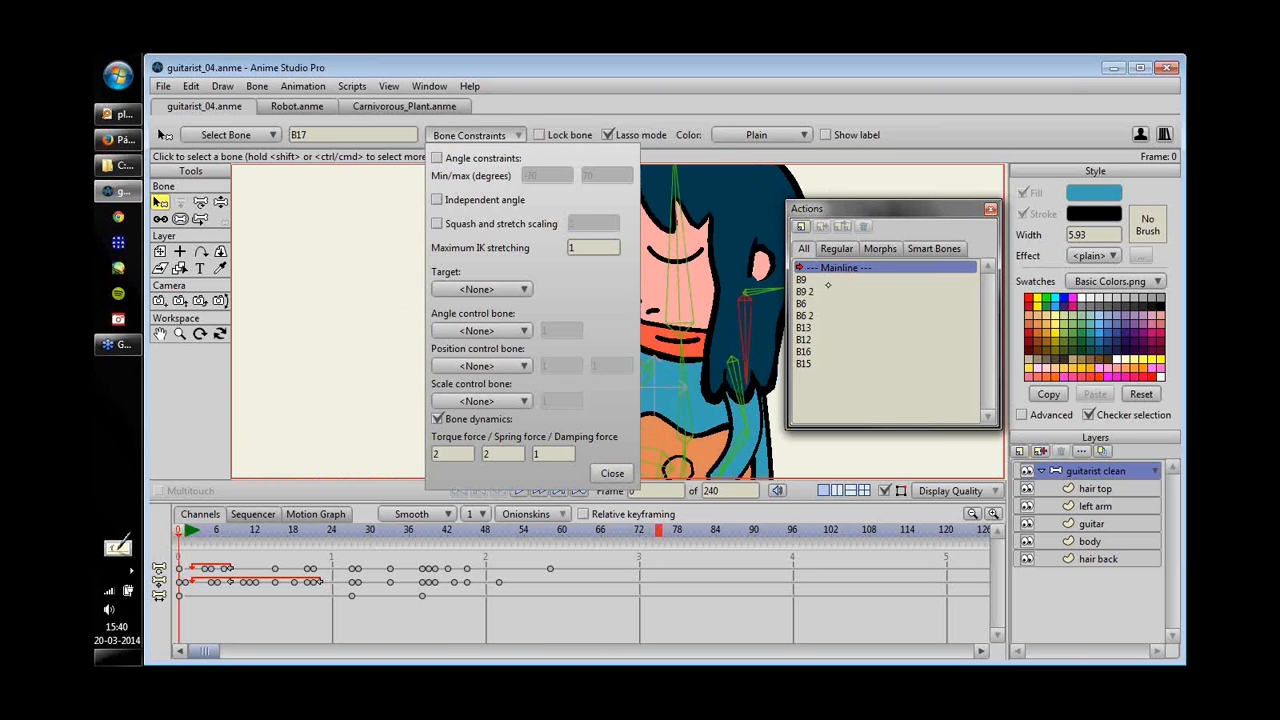
drag(975, 209, 1035, 251)
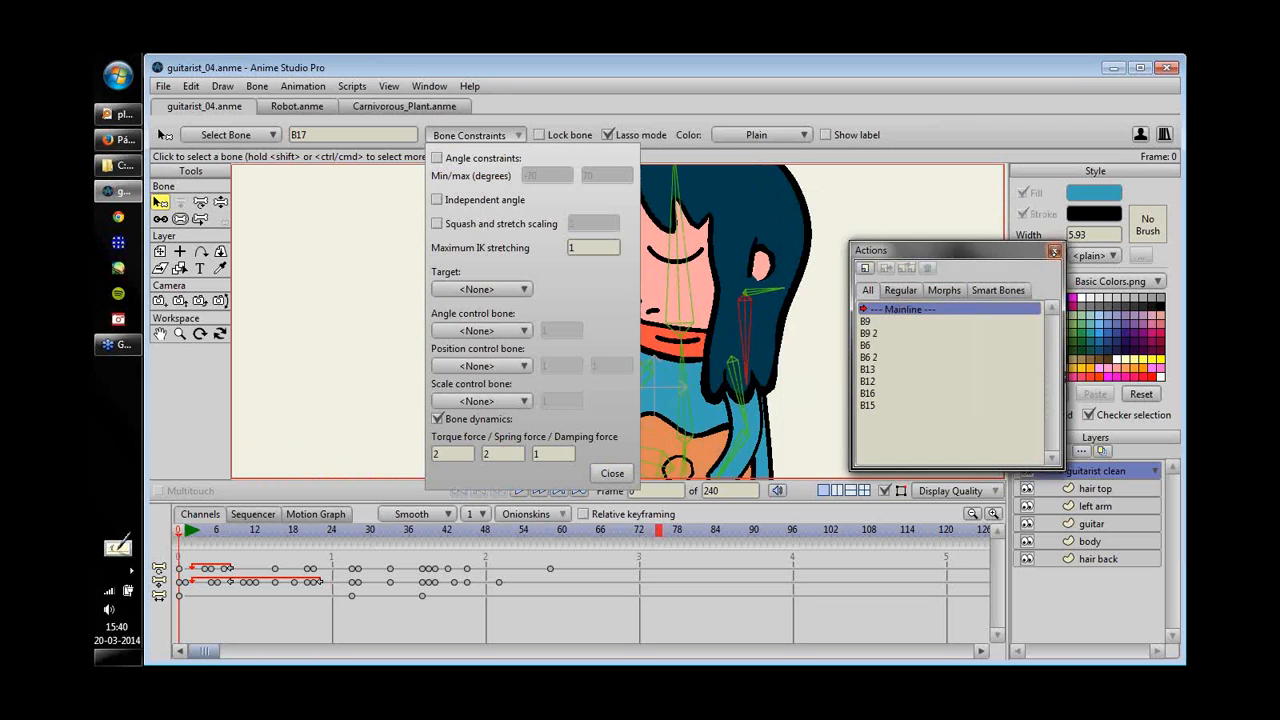
click(1054, 251)
- Select the two short root bones and then the hair bones, deselect everything, and play the animation to check the hair swing
drag(798, 318, 903, 309)
click(705, 283)
shift+click(866, 284)
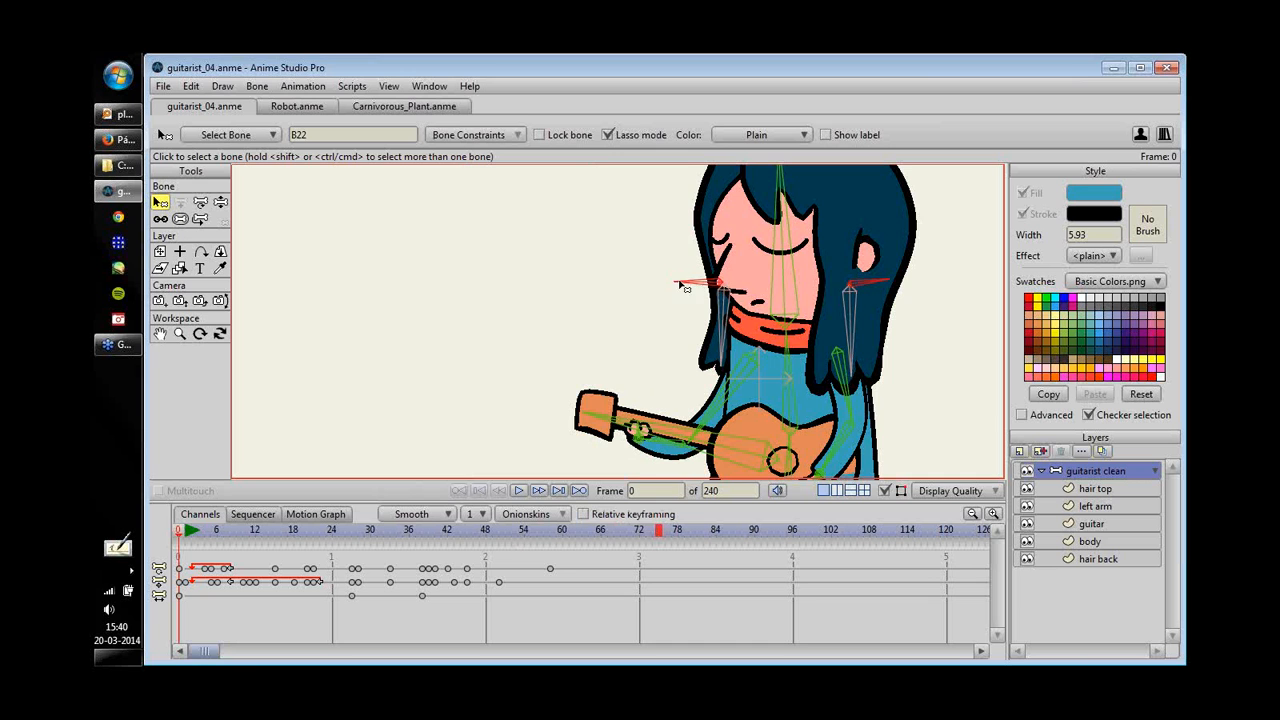
drag(895, 275, 850, 285)
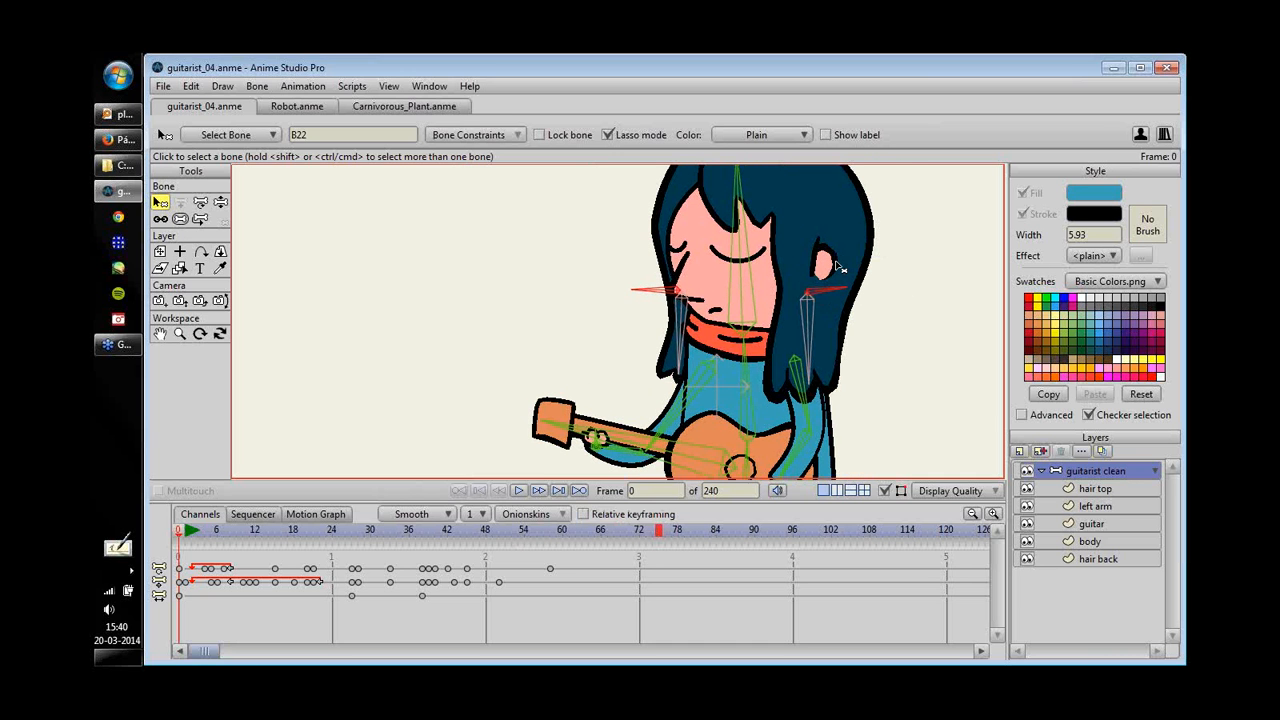
click(806, 309)
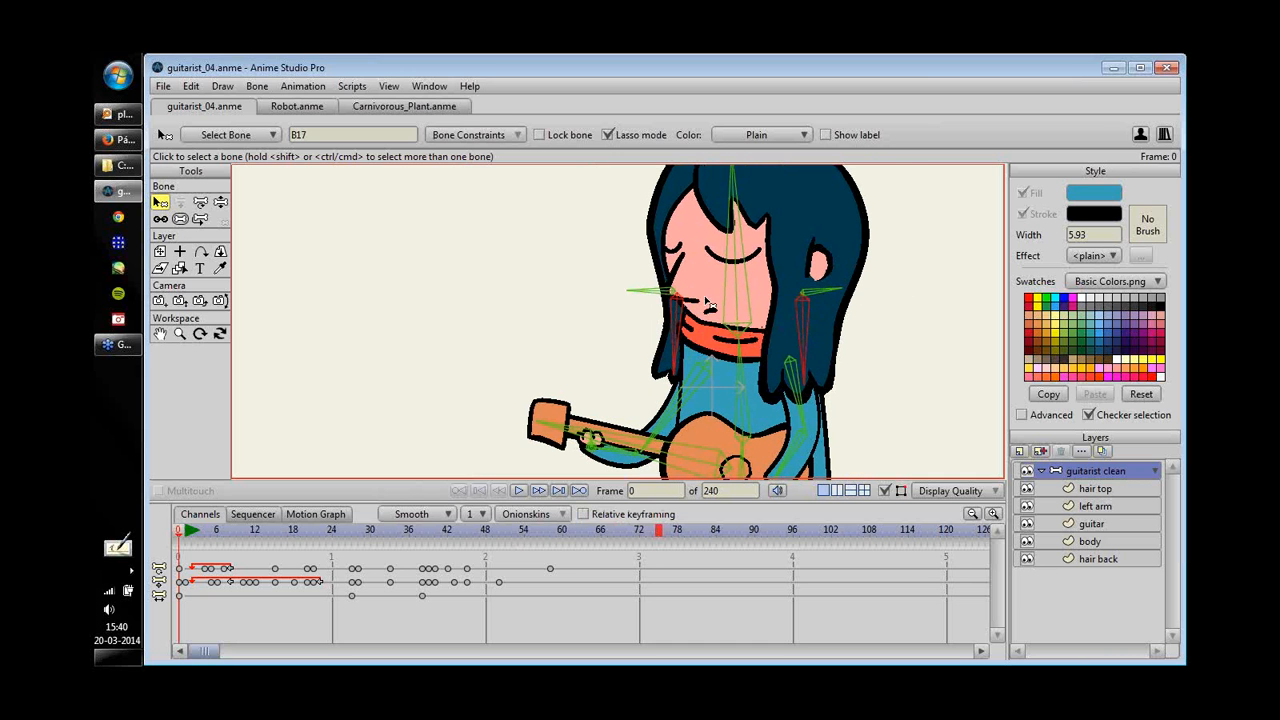
drag(890, 277, 872, 268)
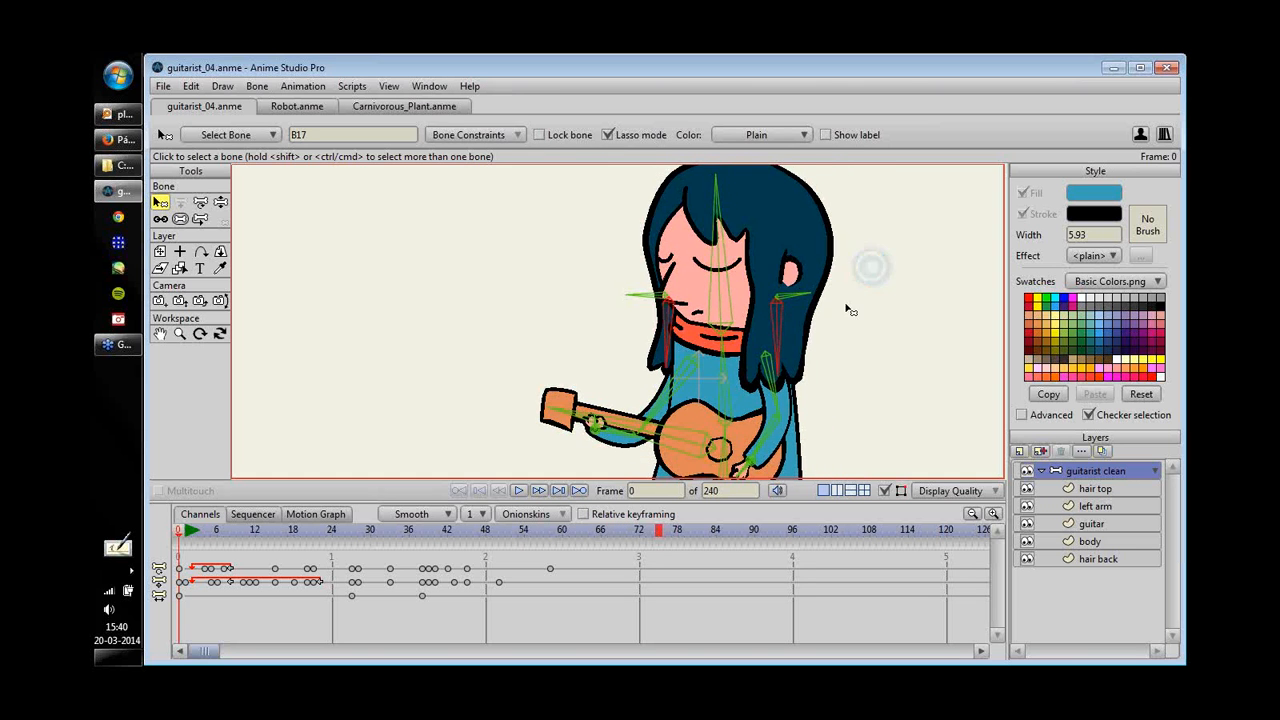
click(848, 308)
drag(831, 306, 785, 308)
key(space)
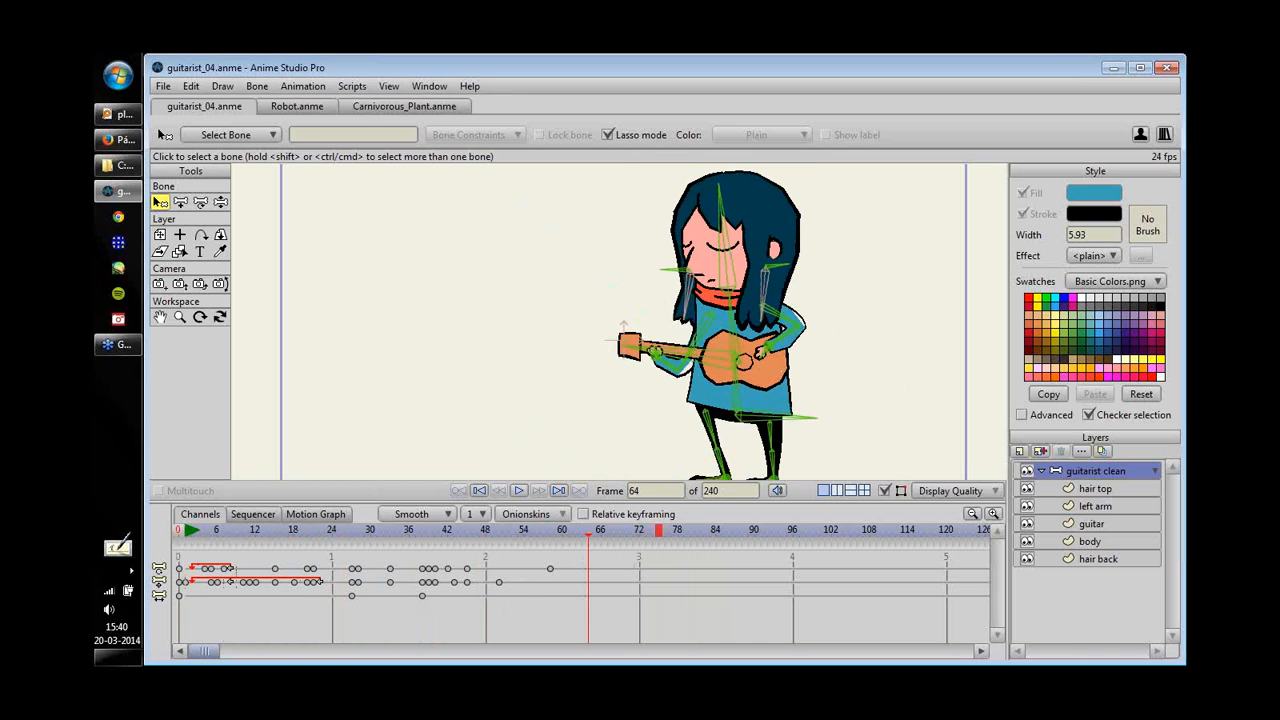
- At frame 0, select both hair bones and their short parent bones, and hide the selected bones
click(172, 530)
click(697, 287)
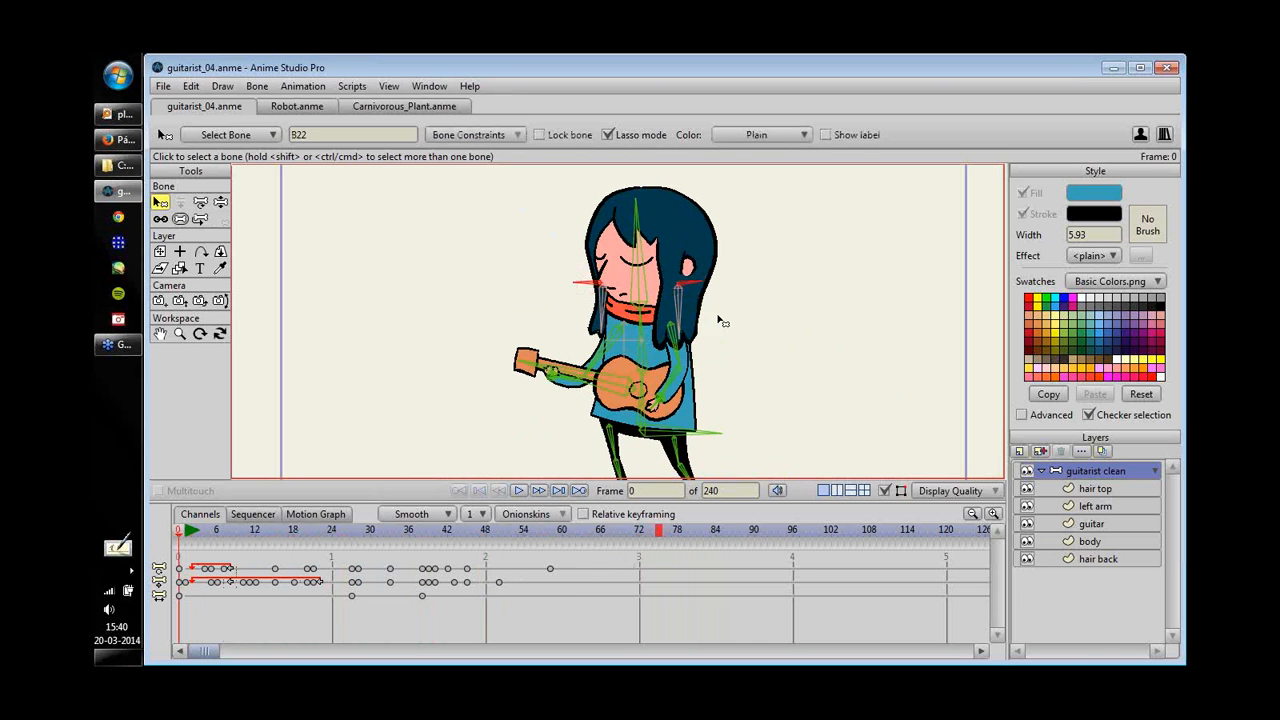
scroll(733, 268, up, 1)
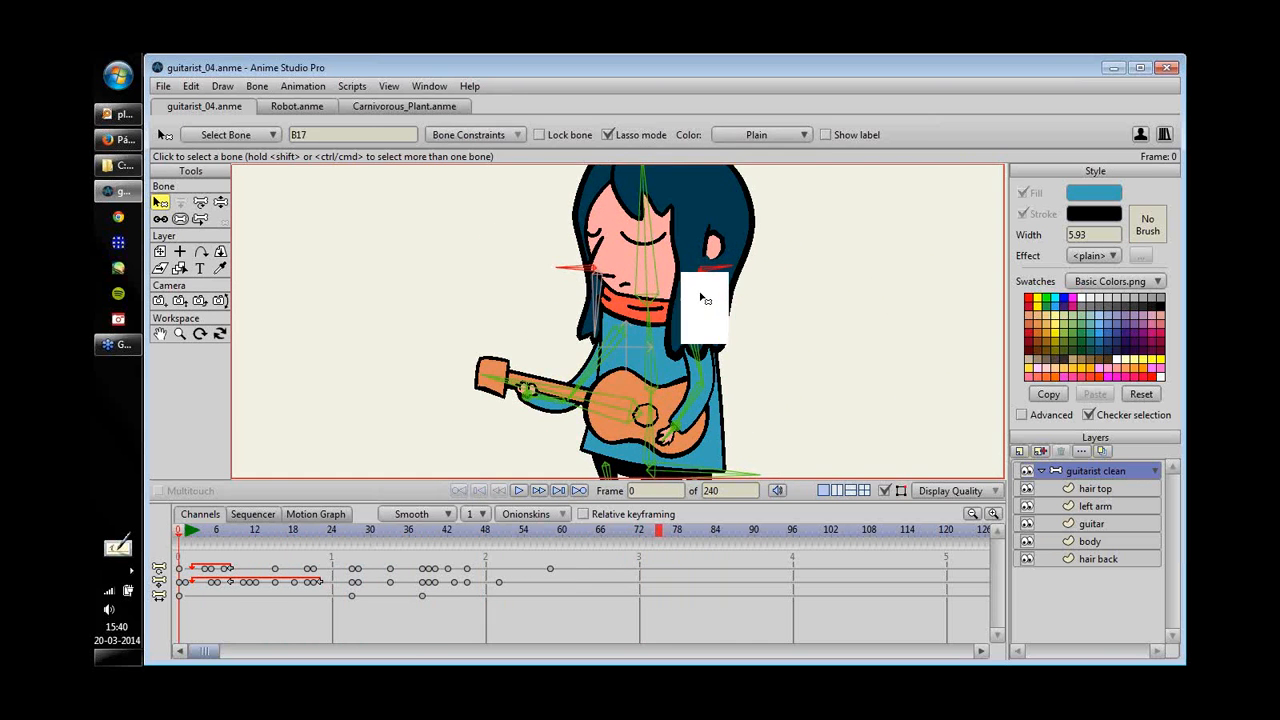
click(258, 87)
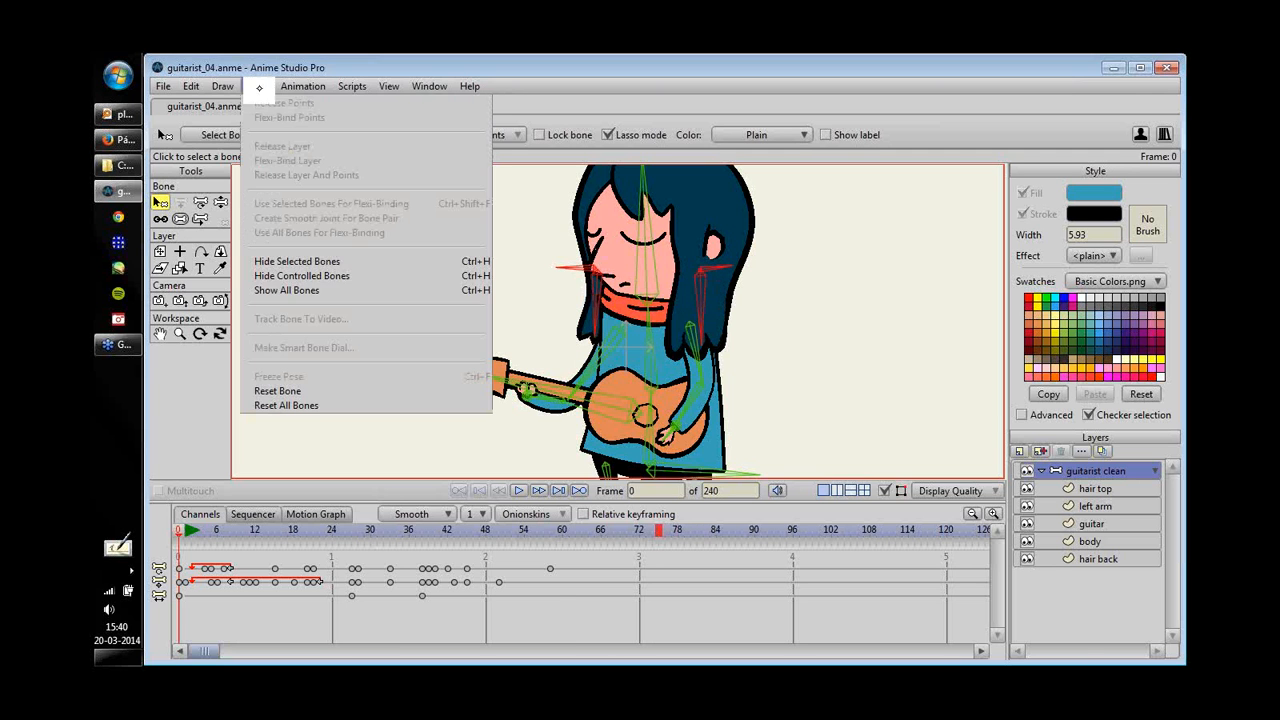
click(362, 265)
drag(680, 297, 693, 310)
drag(788, 280, 577, 335)
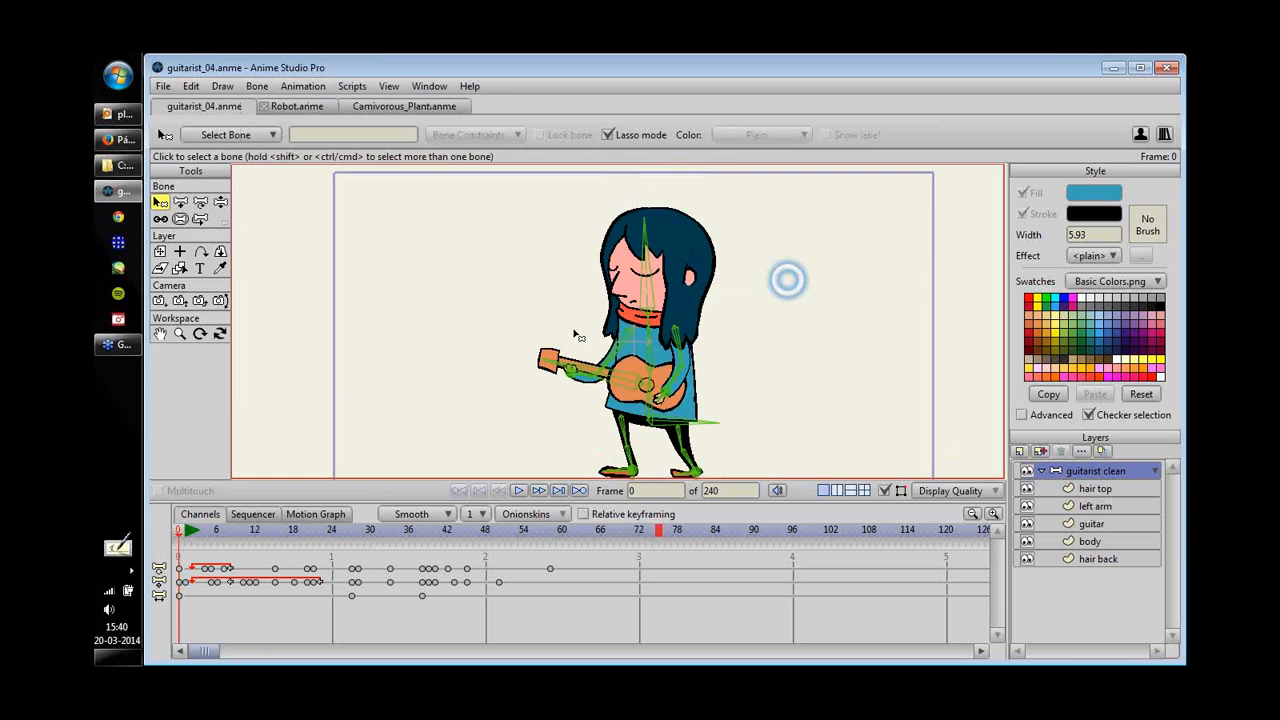
- Play the animation to check the hair, and pose the torso leaning back at frame 67 and forward at frame 87
key(space)
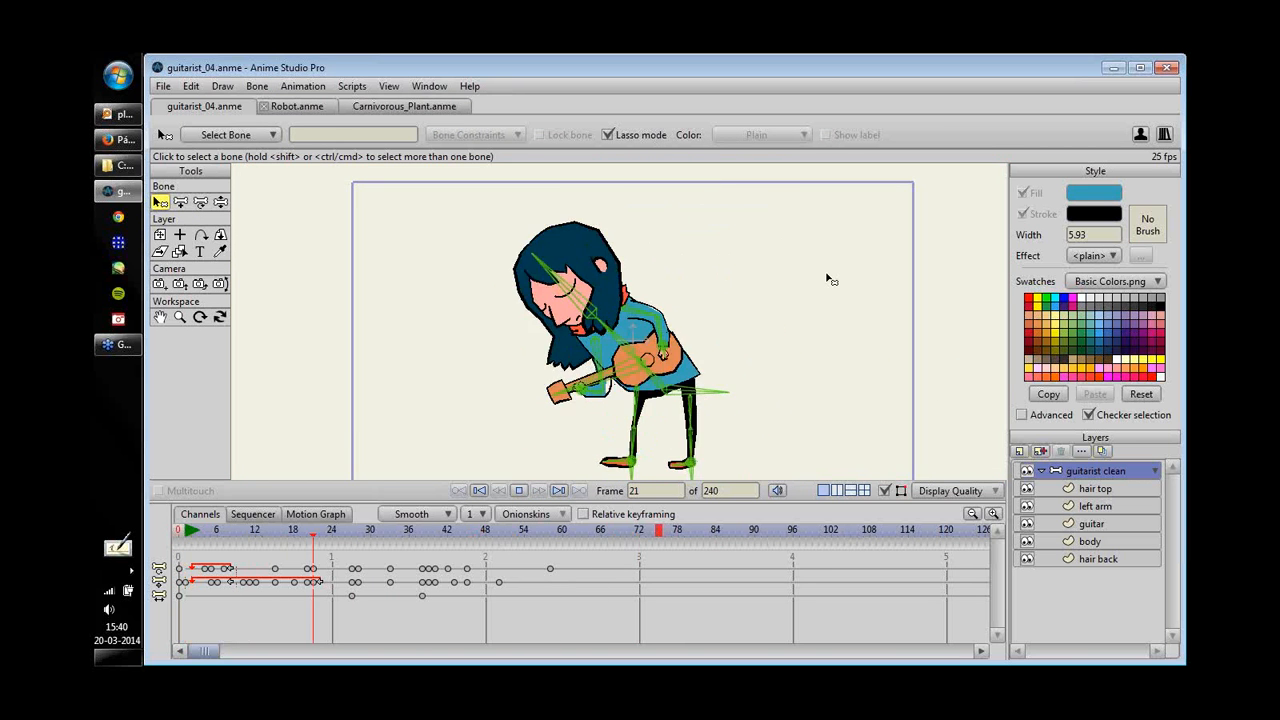
key(space)
key(z)
drag(743, 371, 736, 345)
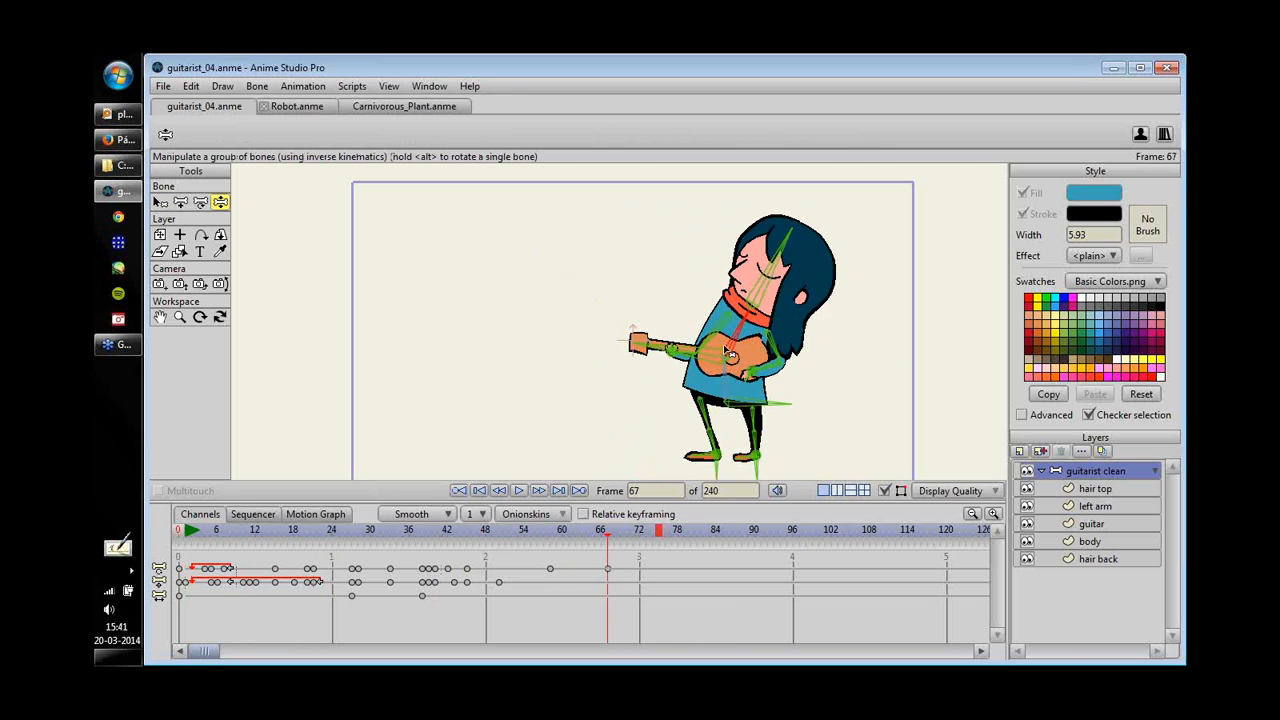
key(space)
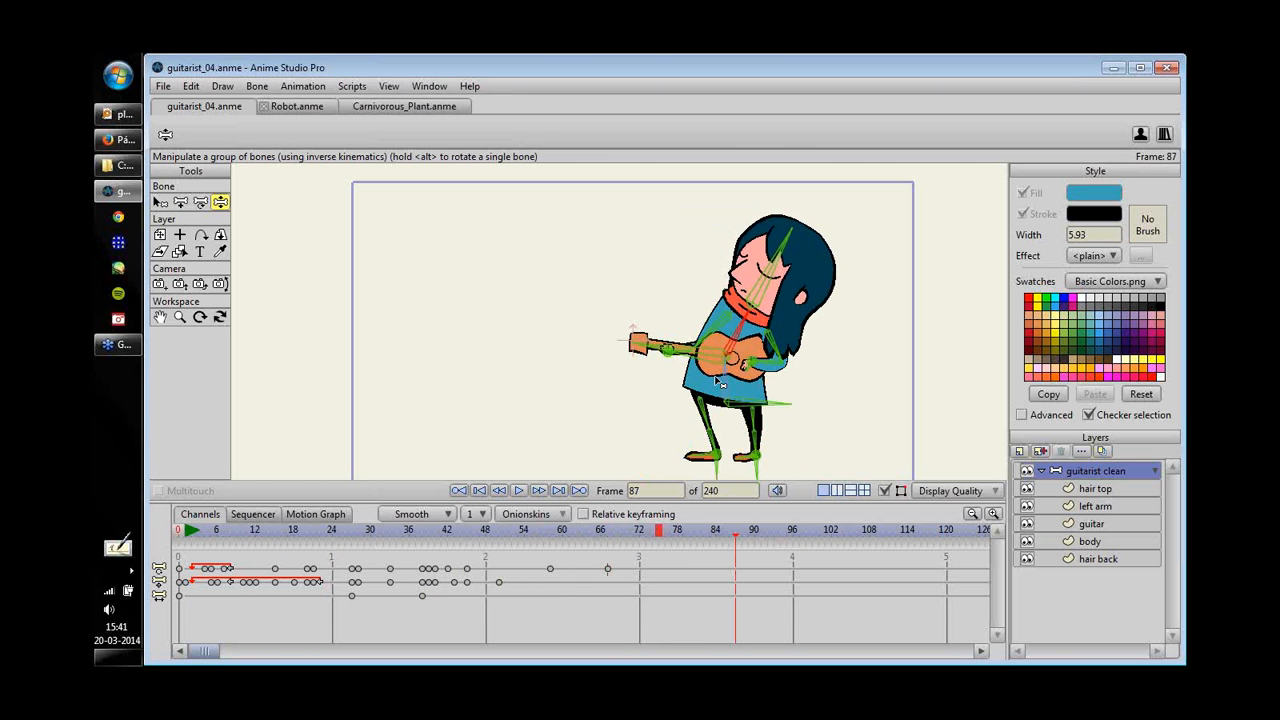
drag(700, 333, 705, 338)
- Switch to Everything, search for "pirate" and open Pirate.anme from the Program Files (x86) folder
click(110, 114)
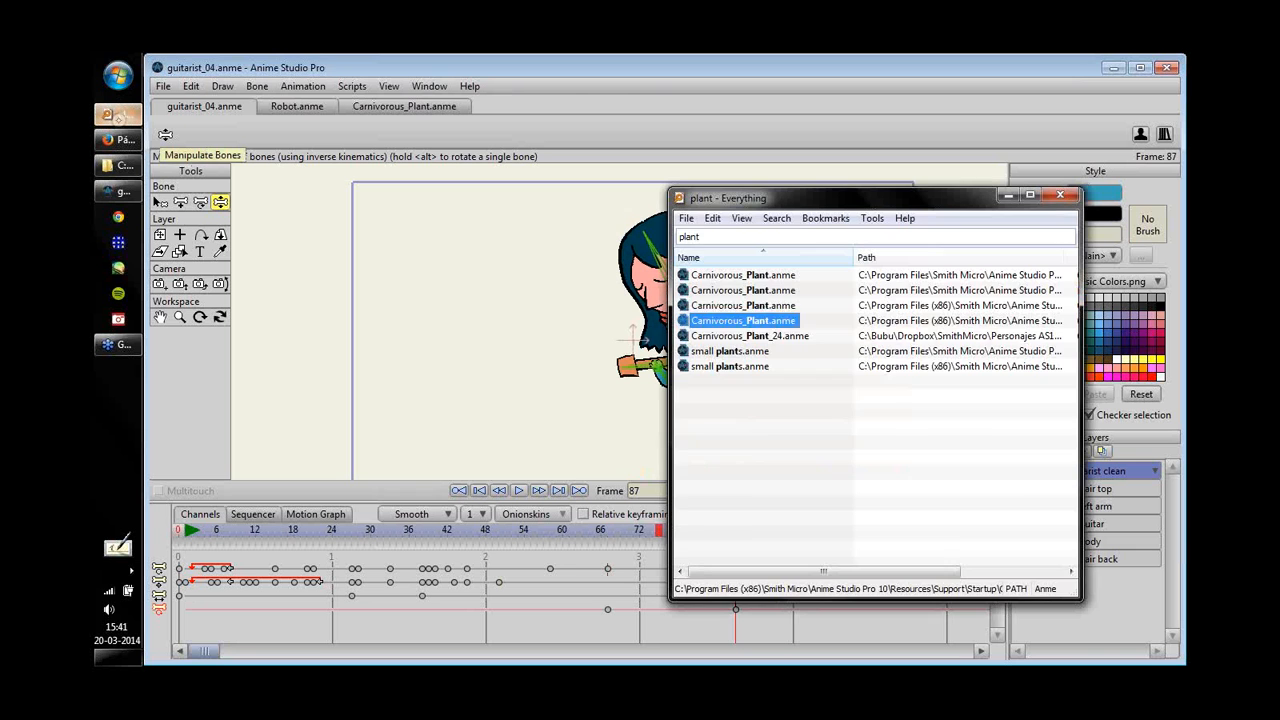
text(pirate)
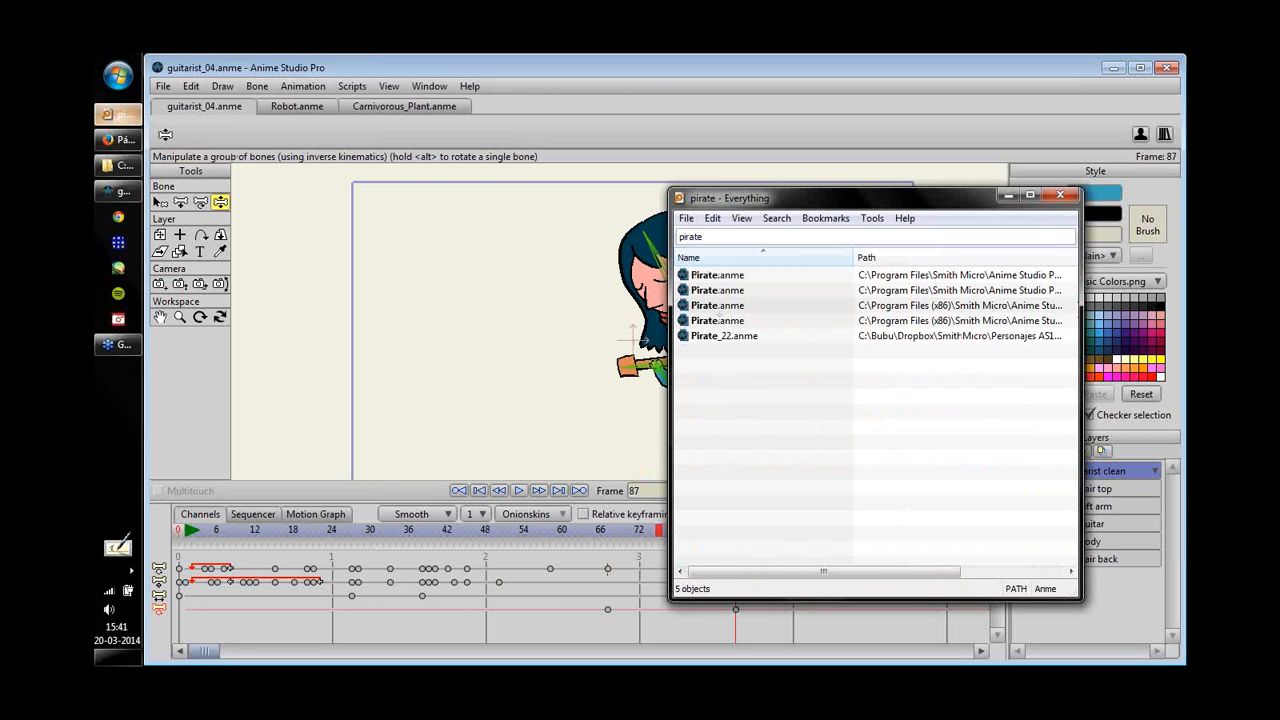
drag(717, 318, 717, 316)
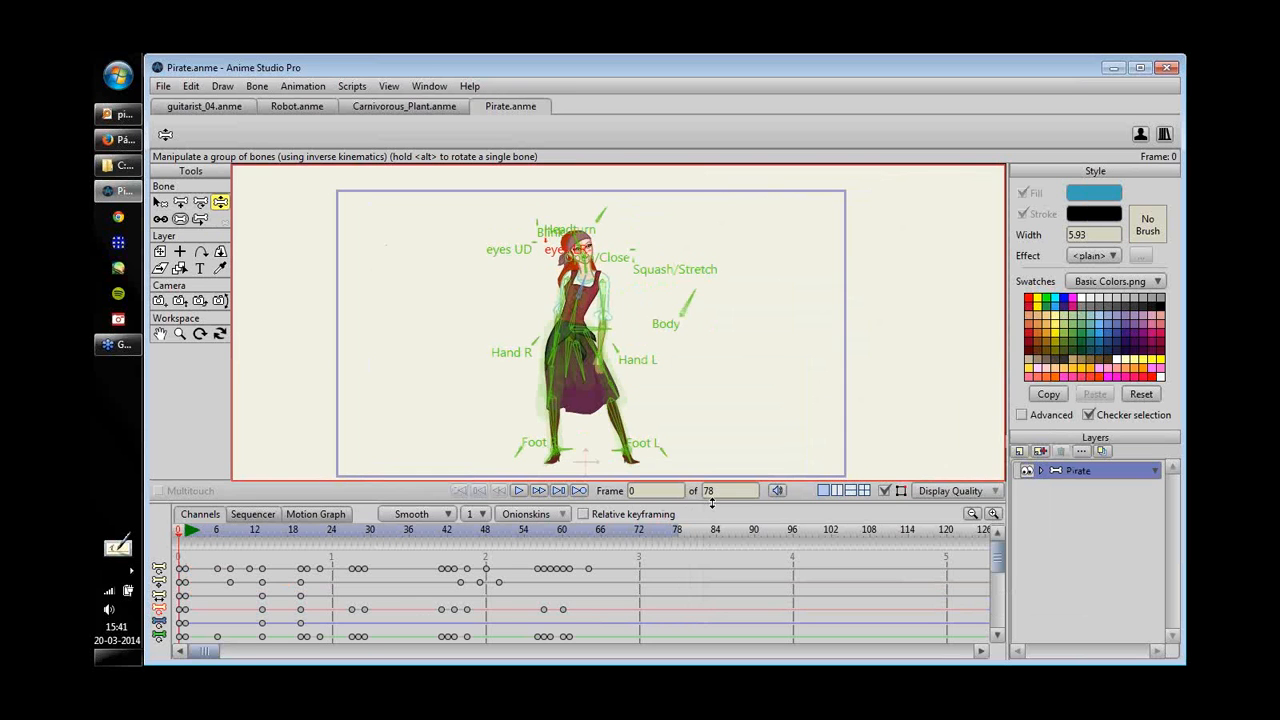
- Enlarge the canvas area above the timeline and swing the pirate's torso bones to see how her head and hair follow
drag(712, 502, 712, 535)
scroll(595, 373, up, 6)
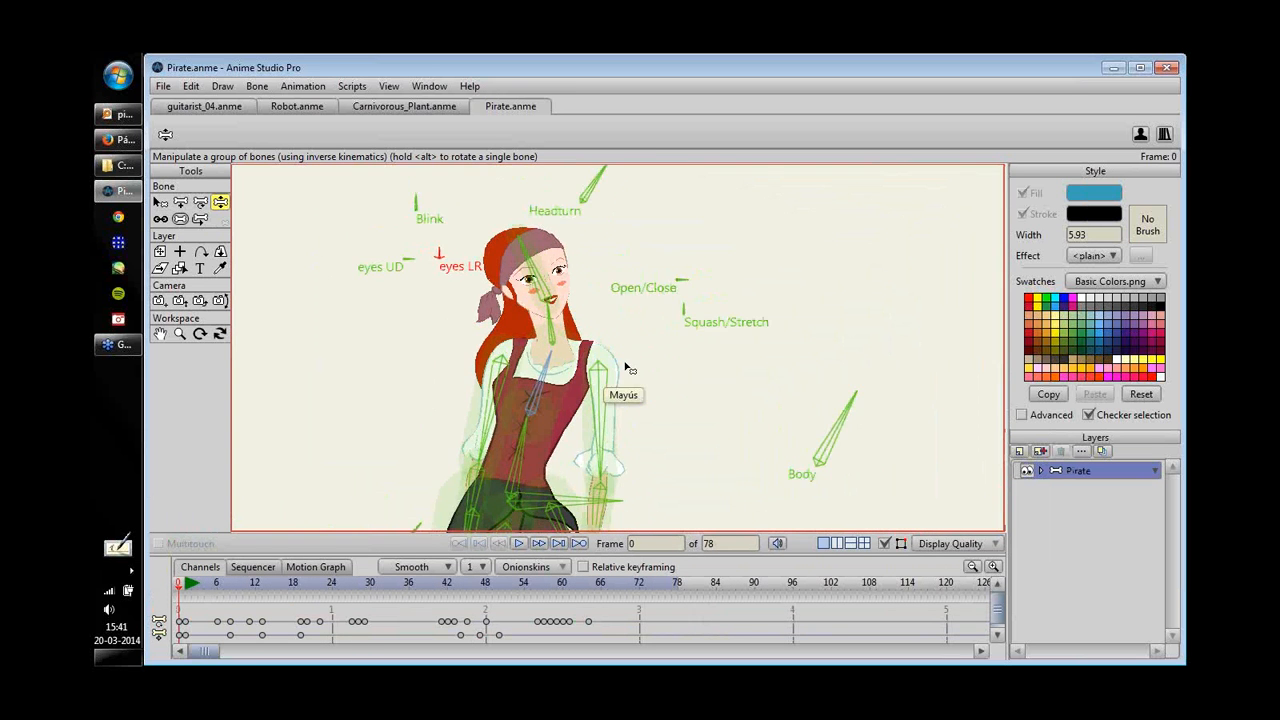
drag(520, 318, 474, 300)
drag(443, 492, 440, 250)
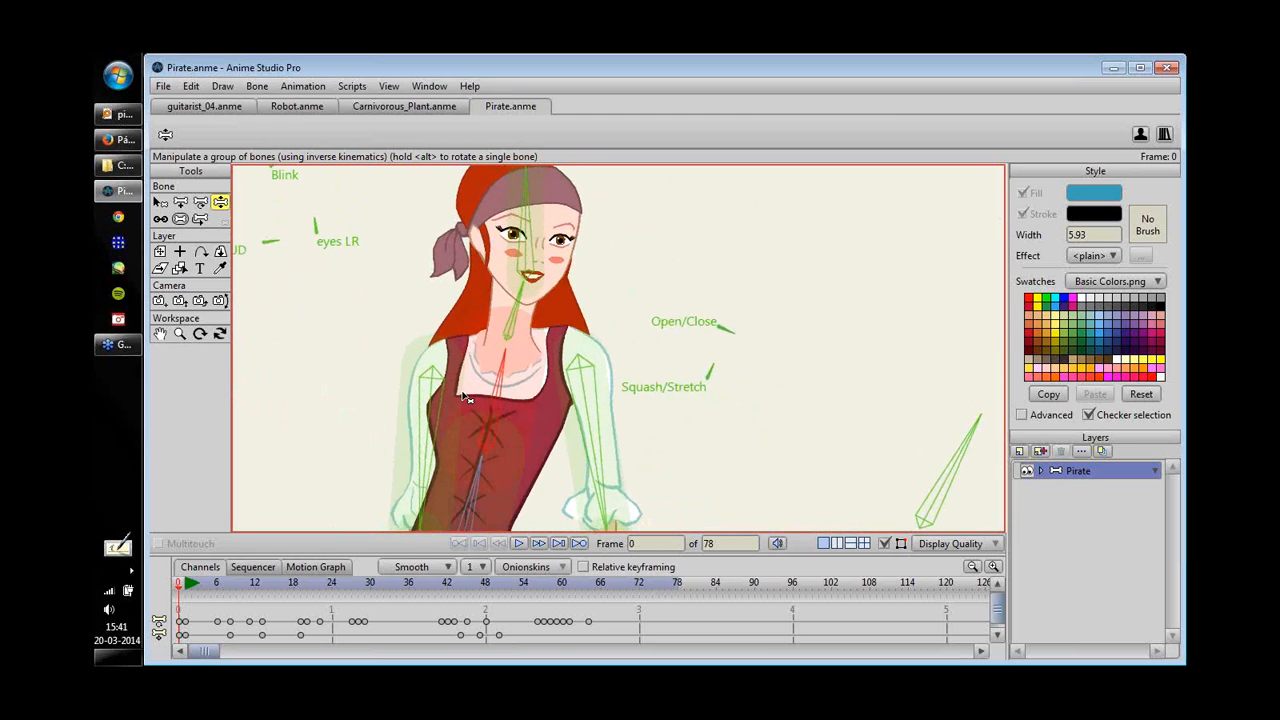
drag(465, 397, 428, 402)
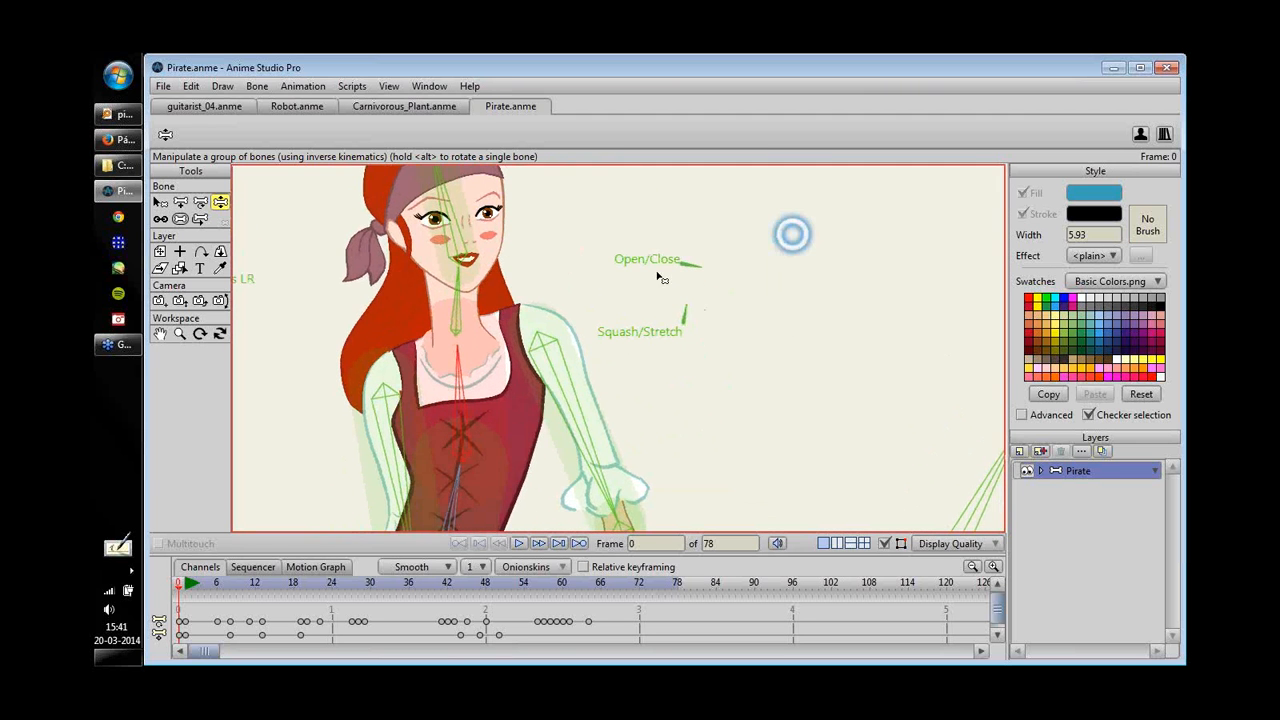
scroll(657, 273, down, 3)
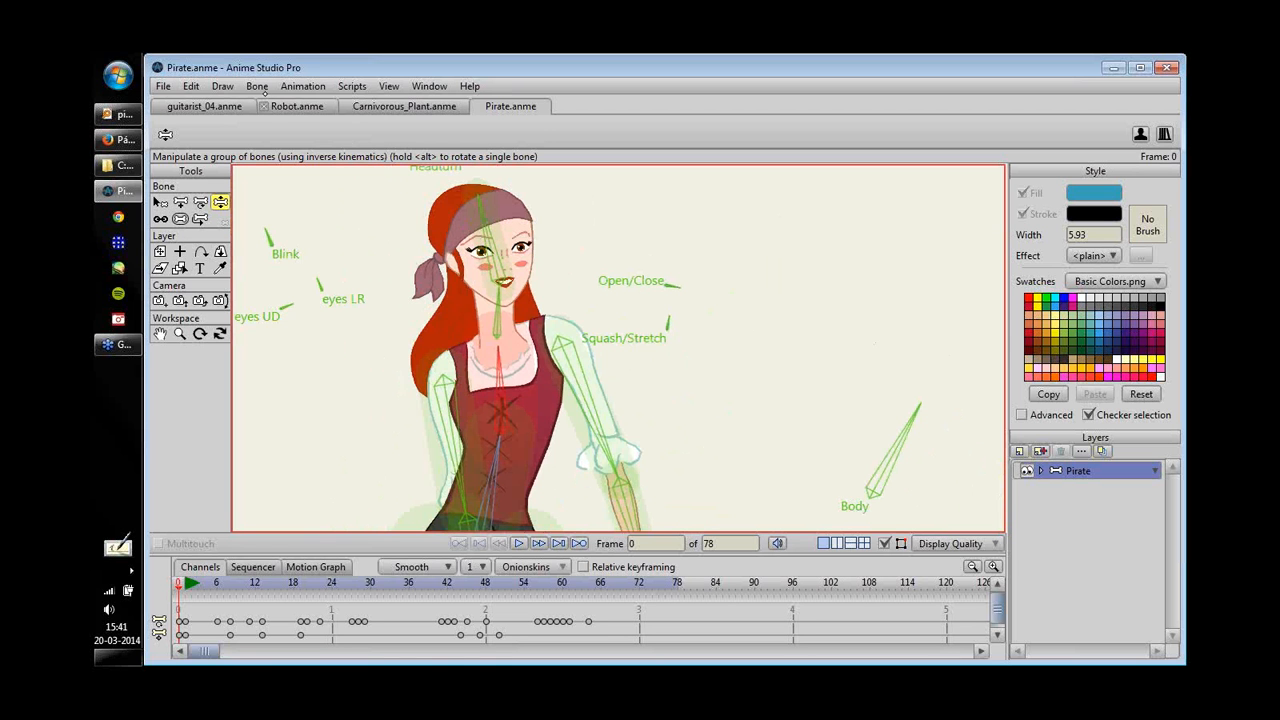
- Show all the pirate's hidden bones and move the rig to test the small bones around her headscarf and ear
click(257, 86)
click(348, 290)
drag(606, 286, 637, 328)
scroll(751, 249, up, 4)
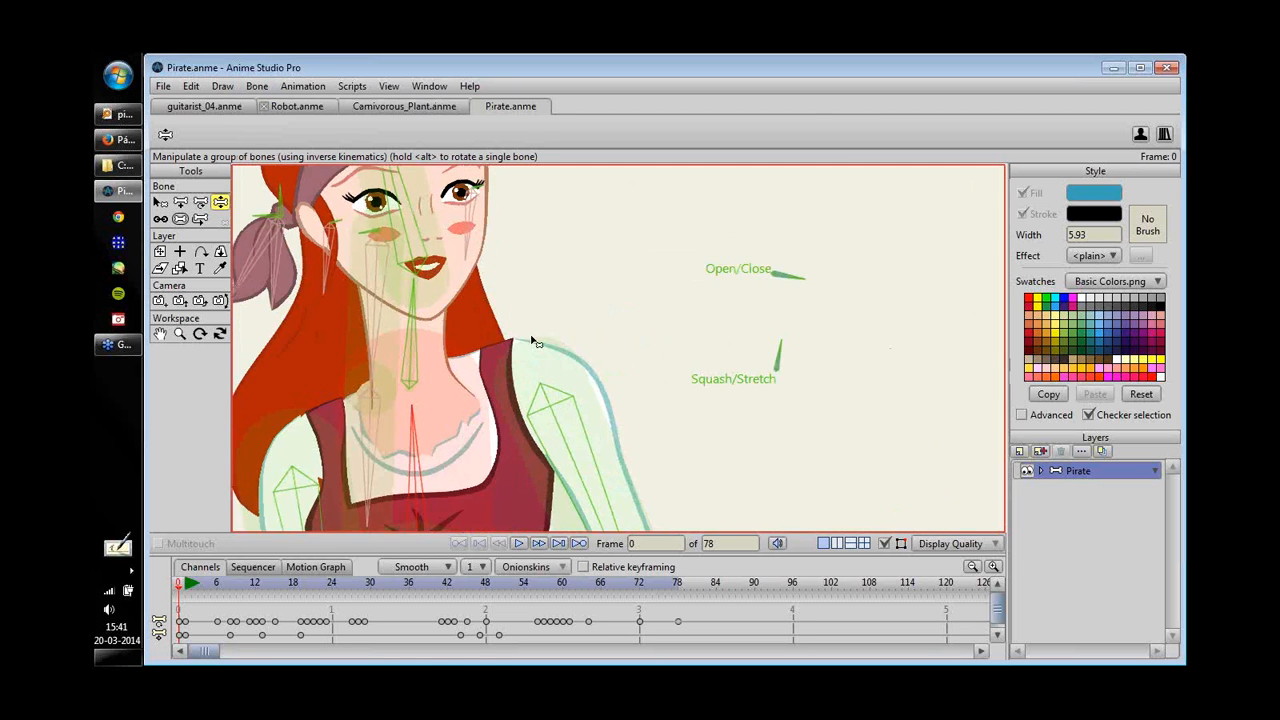
drag(415, 315, 643, 352)
scroll(518, 290, up, 2)
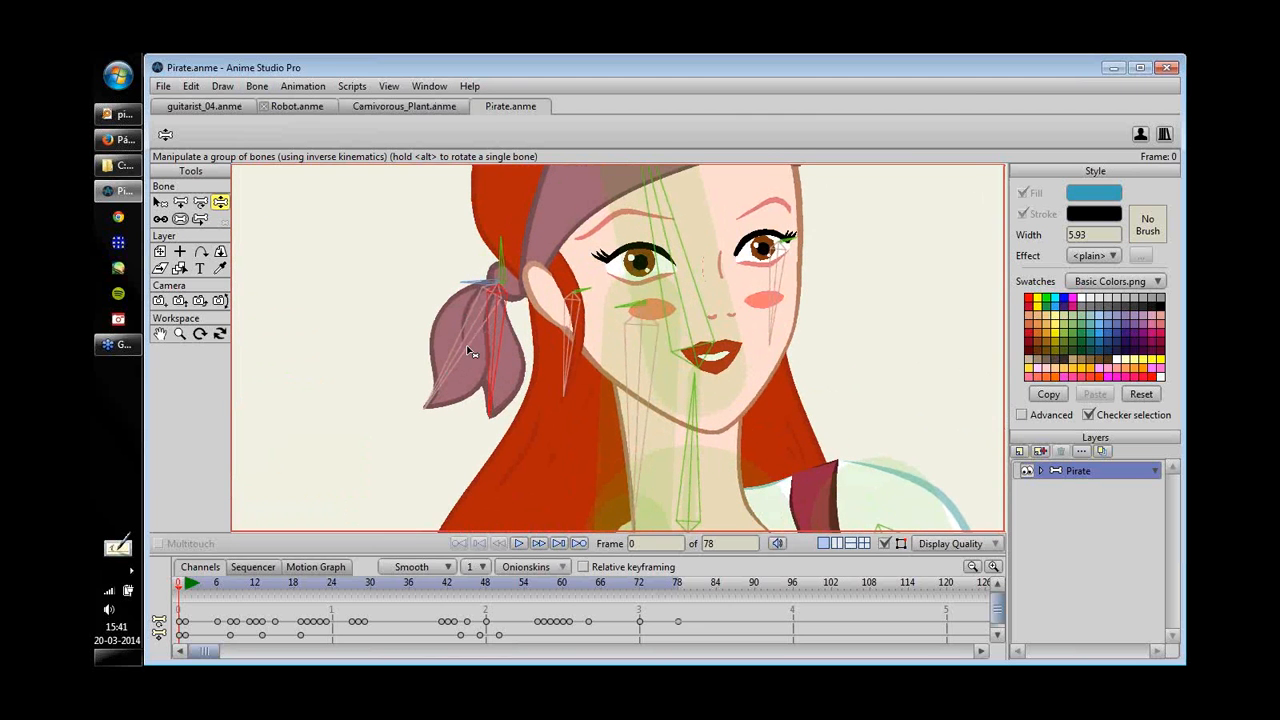
- Select the headscarf and ear-side hair bones and the short bones they hang from, and review the bone constraints
key(b)
click(590, 376)
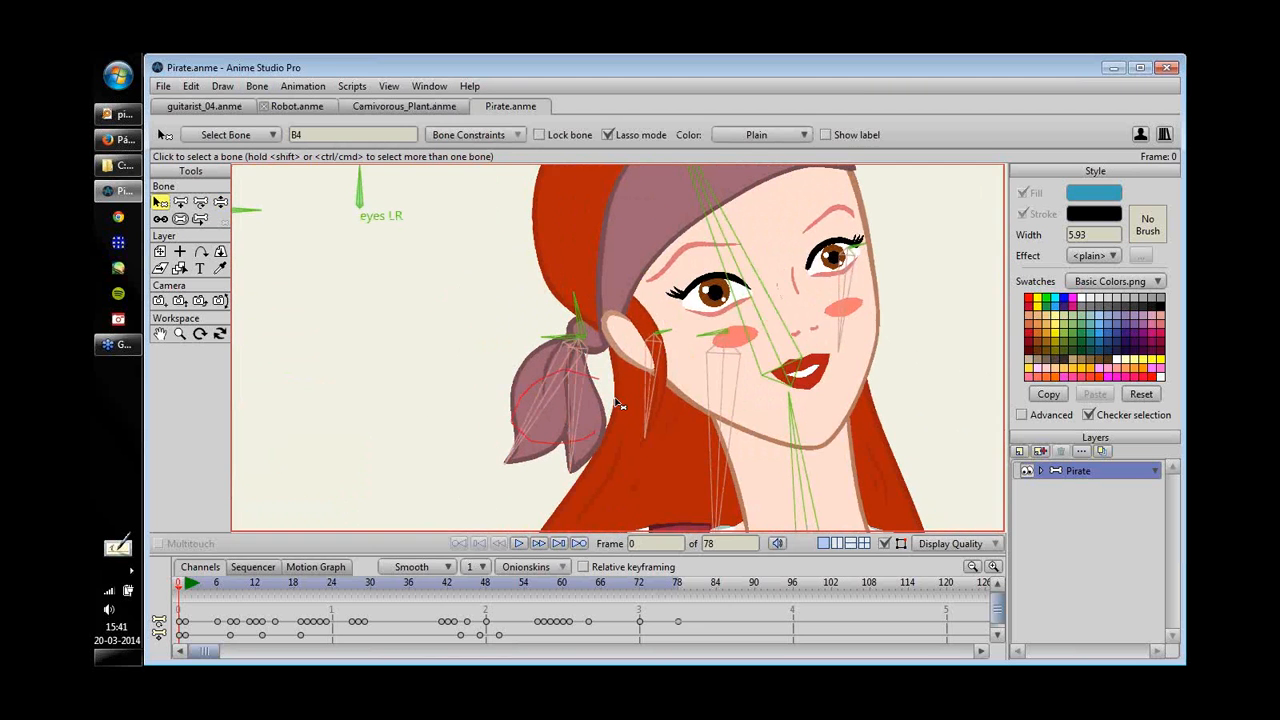
click(650, 410)
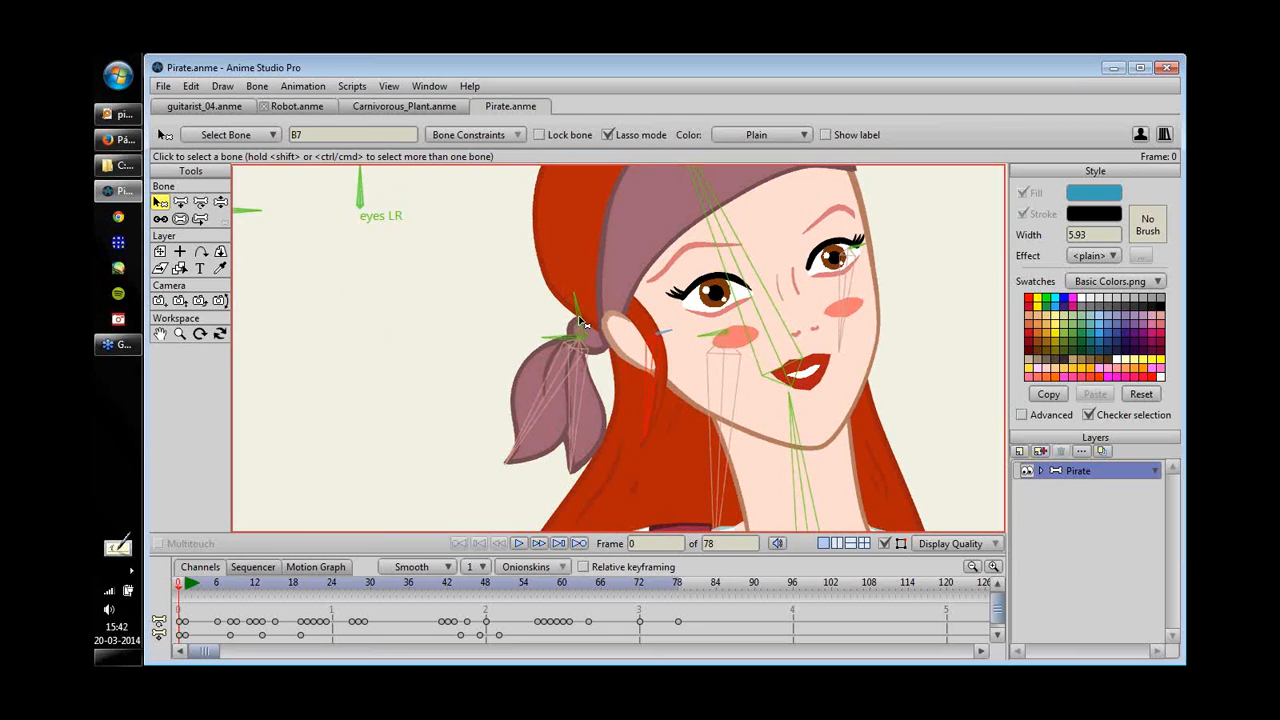
click(497, 132)
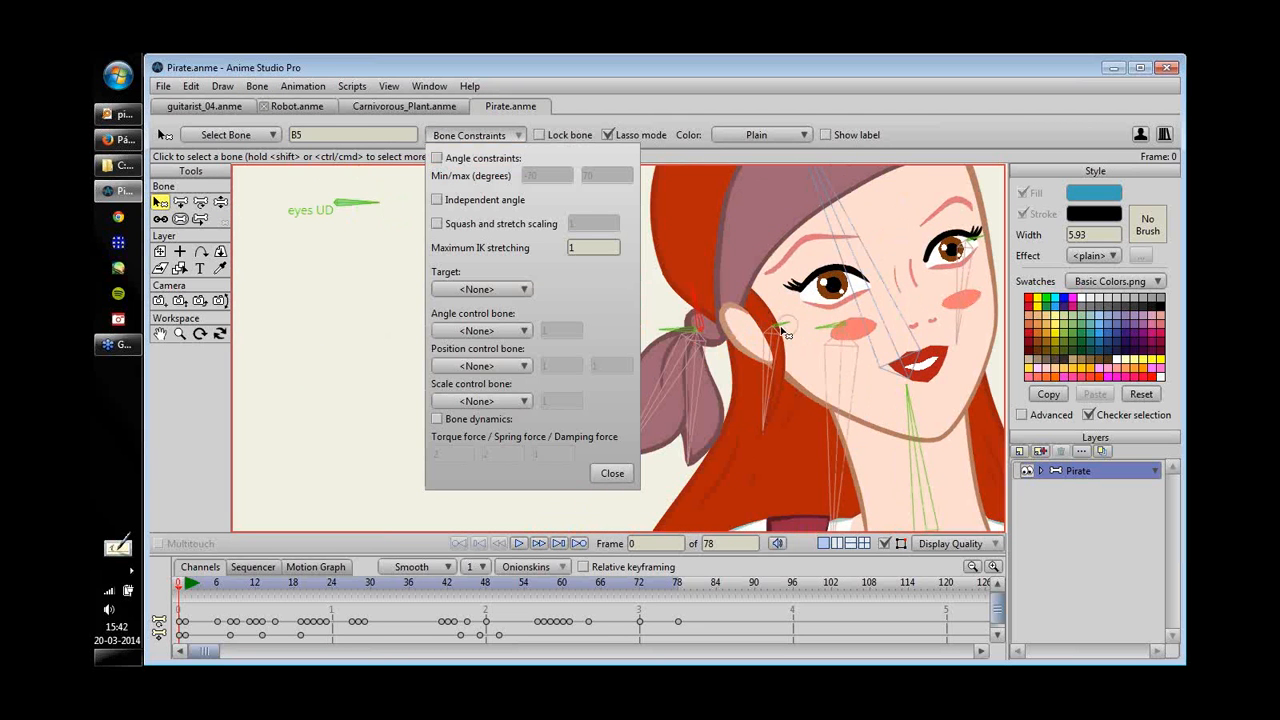
click(784, 332)
click(612, 472)
scroll(880, 350, down, 4)
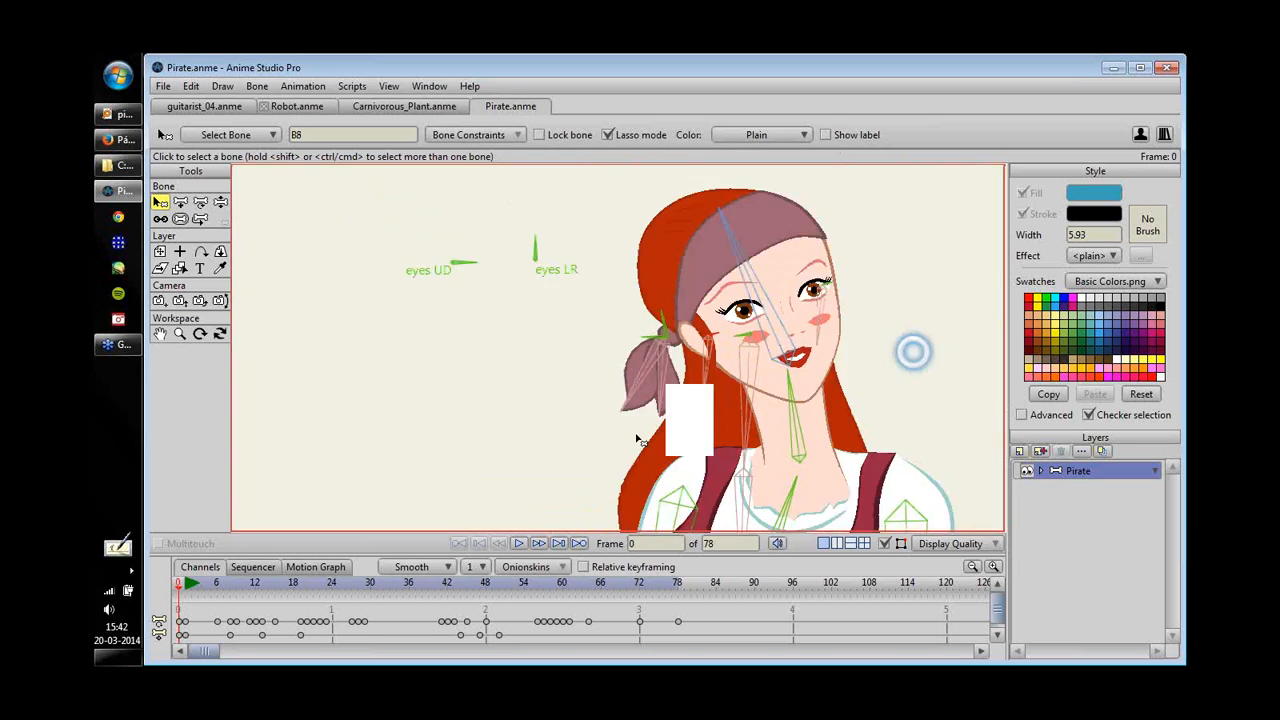
- Manipulate the pirate's torso and neck bones at frame 0 to test how the hair and headscarf bones react
drag(737, 349, 683, 297)
drag(709, 409, 592, 430)
key(z)
drag(573, 382, 562, 382)
mouse_move(590, 268)
mouse_down()
mouse_move(546, 258)
mouse_move(582, 254)
mouse_up()
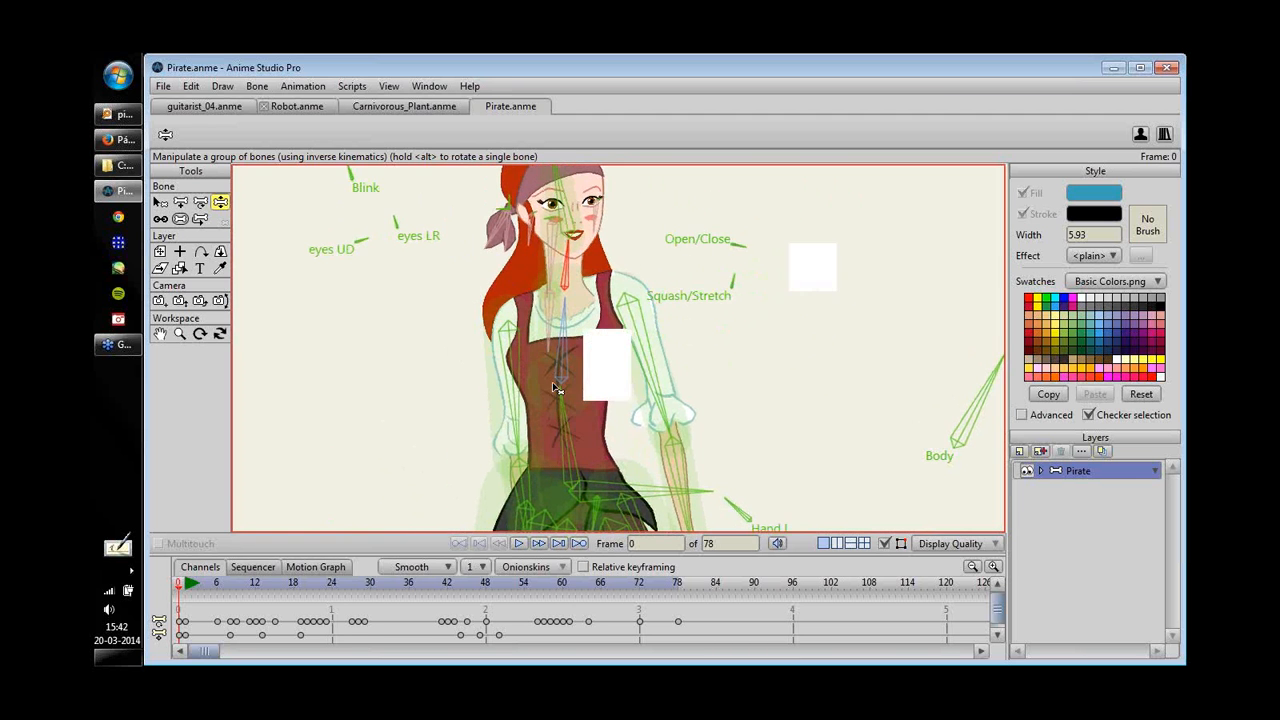
scroll(688, 263, down, 4)
- At frame 36, raise the pirate's left foot and check how the skirt bones follow the leg
drag(712, 414, 619, 324)
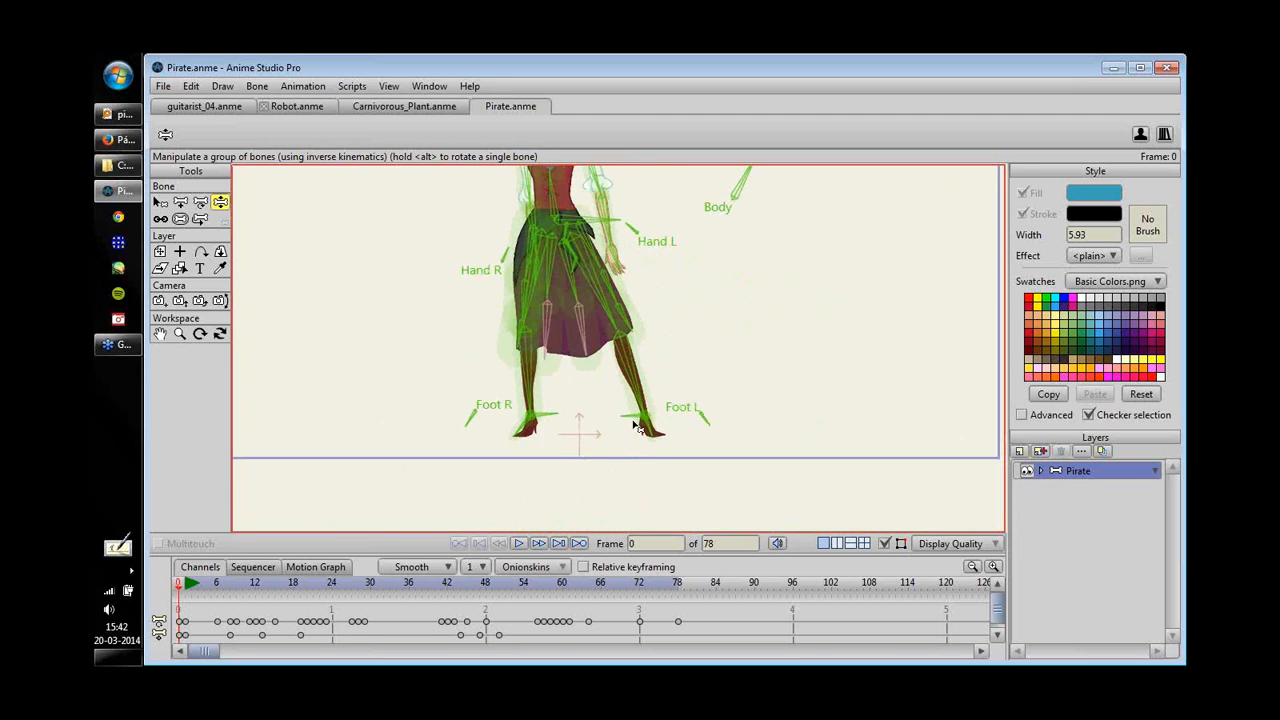
drag(634, 418, 654, 422)
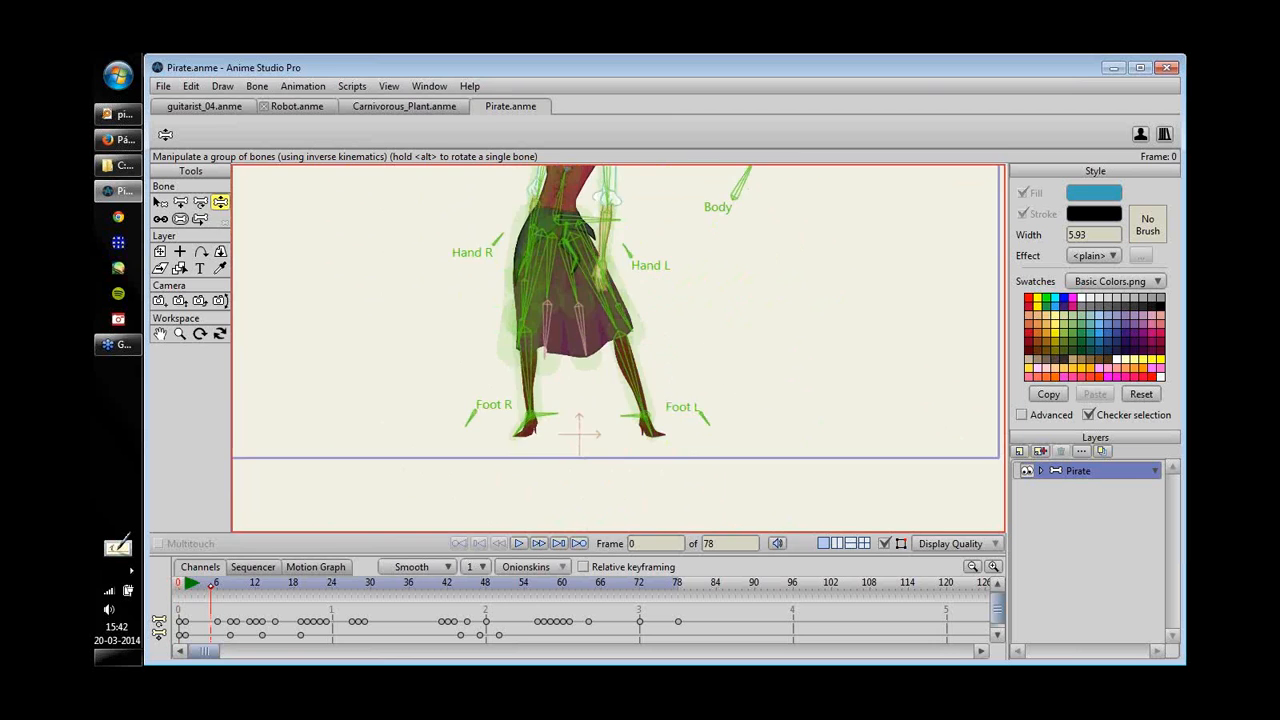
drag(211, 586, 385, 605)
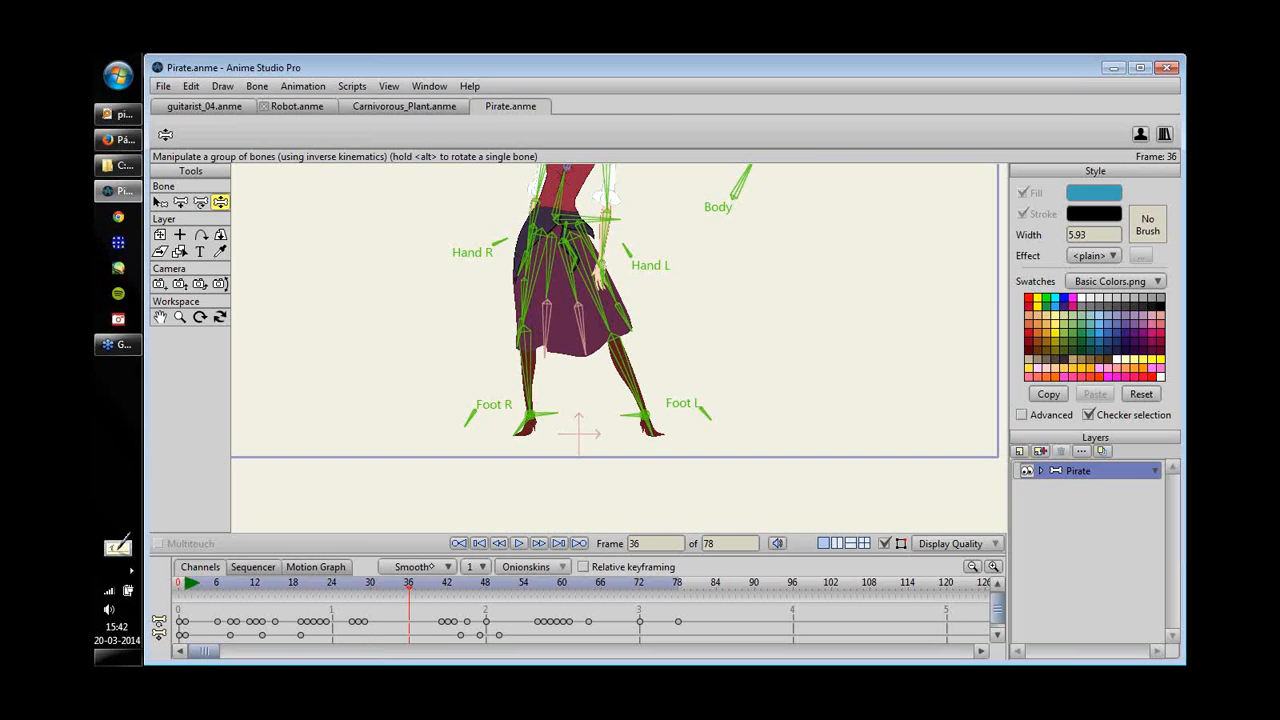
drag(637, 413, 643, 384)
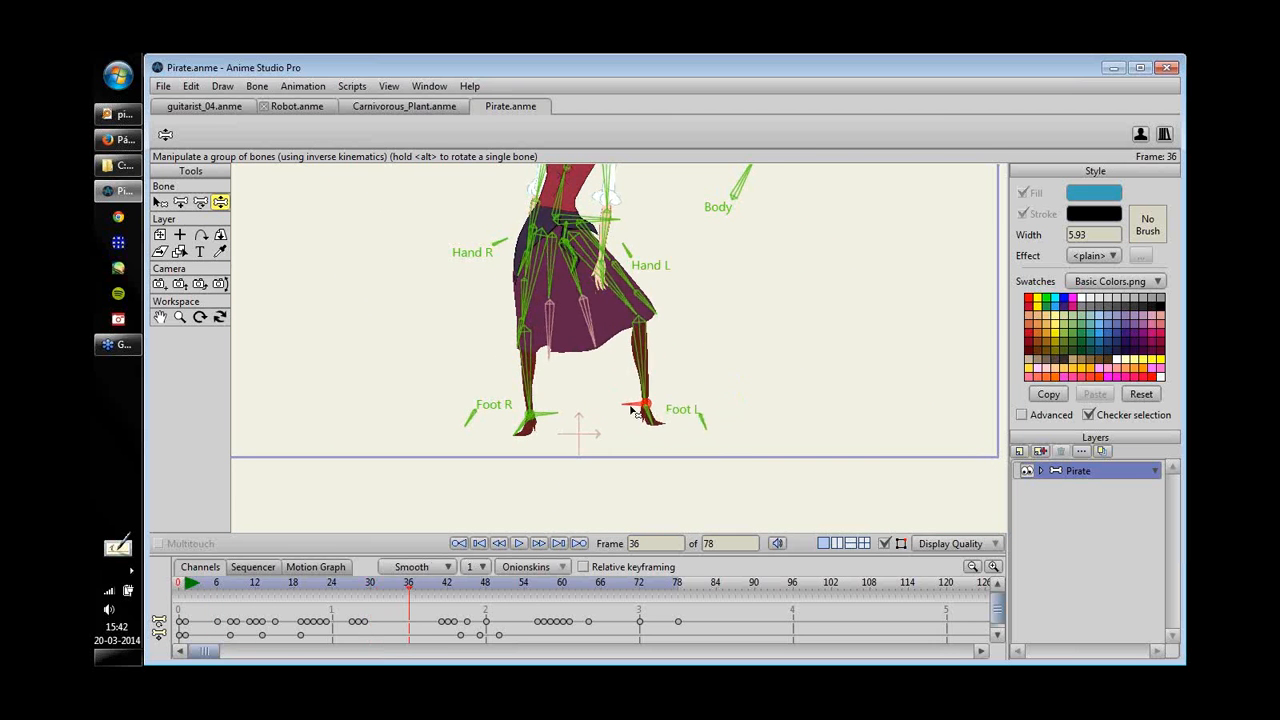
scroll(635, 350, up, 2)
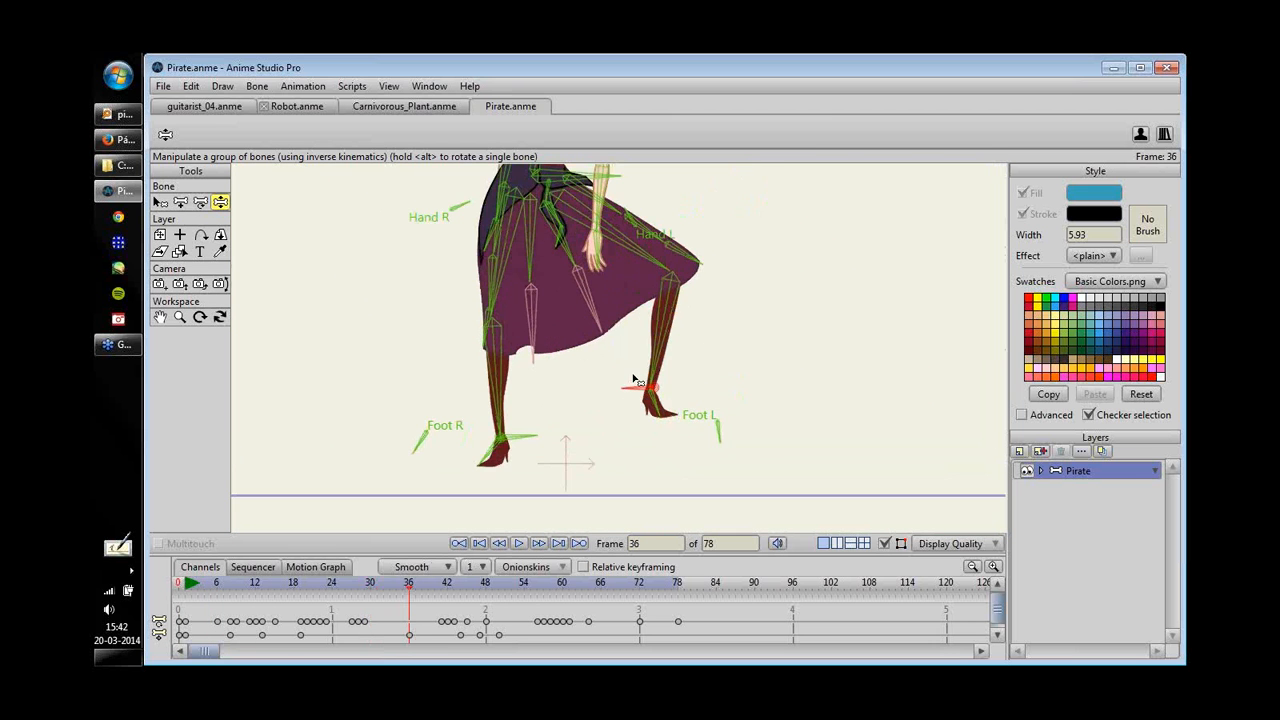
mouse_move(634, 380)
mouse_down()
mouse_move(645, 384)
mouse_move(628, 420)
mouse_move(612, 425)
mouse_move(625, 373)
mouse_move(618, 392)
mouse_up()
click(602, 316)
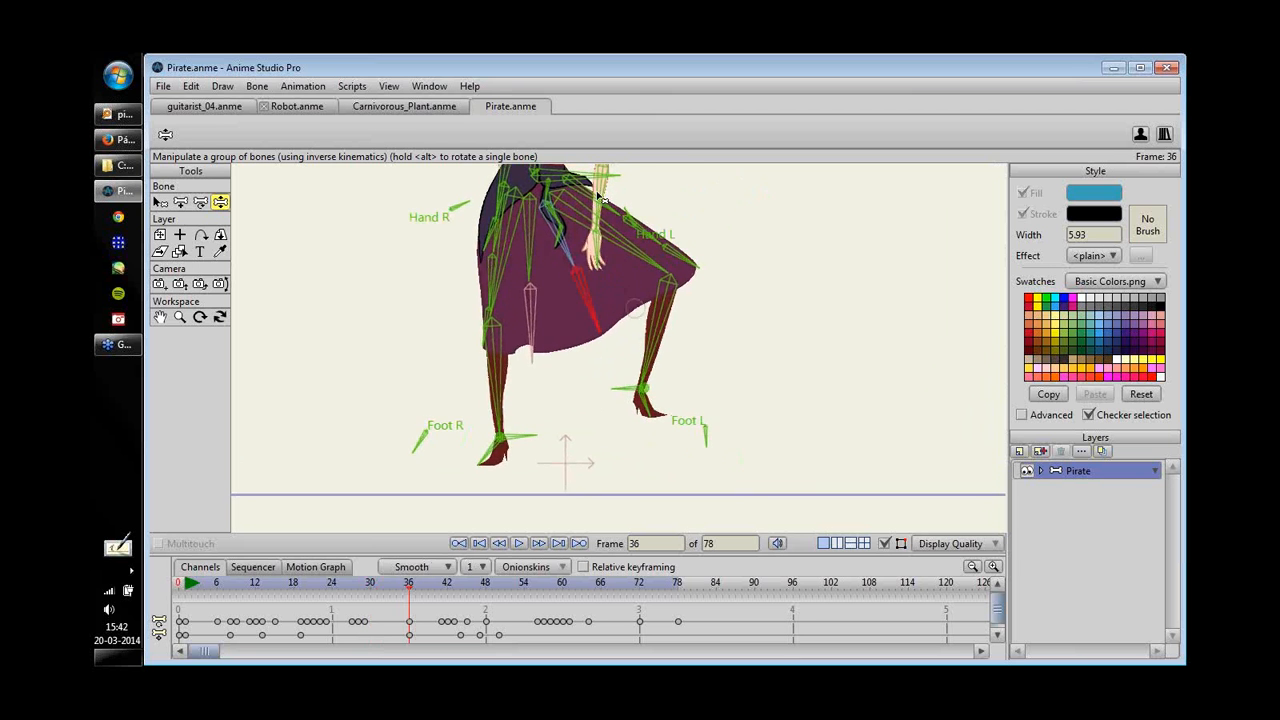
- Shift the pirate's right foot and rotate the Foot L and Foot R control bones to test the feet
drag(522, 437, 556, 430)
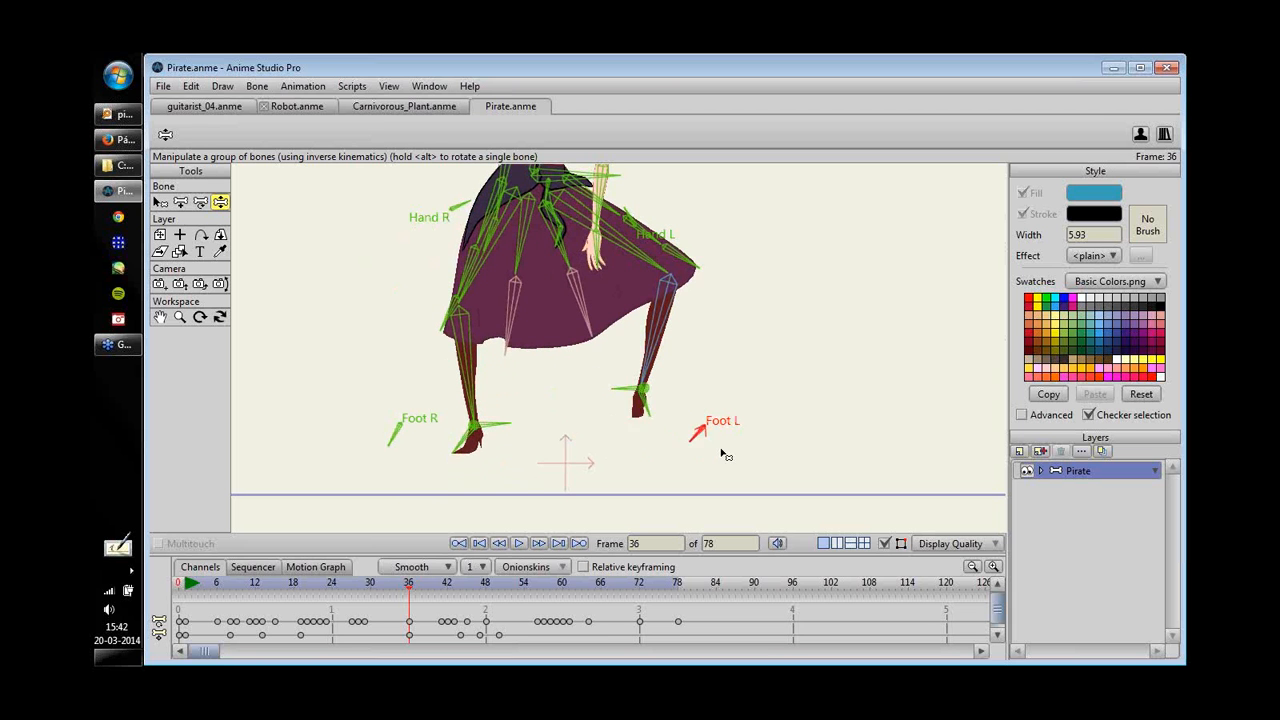
drag(694, 457, 757, 437)
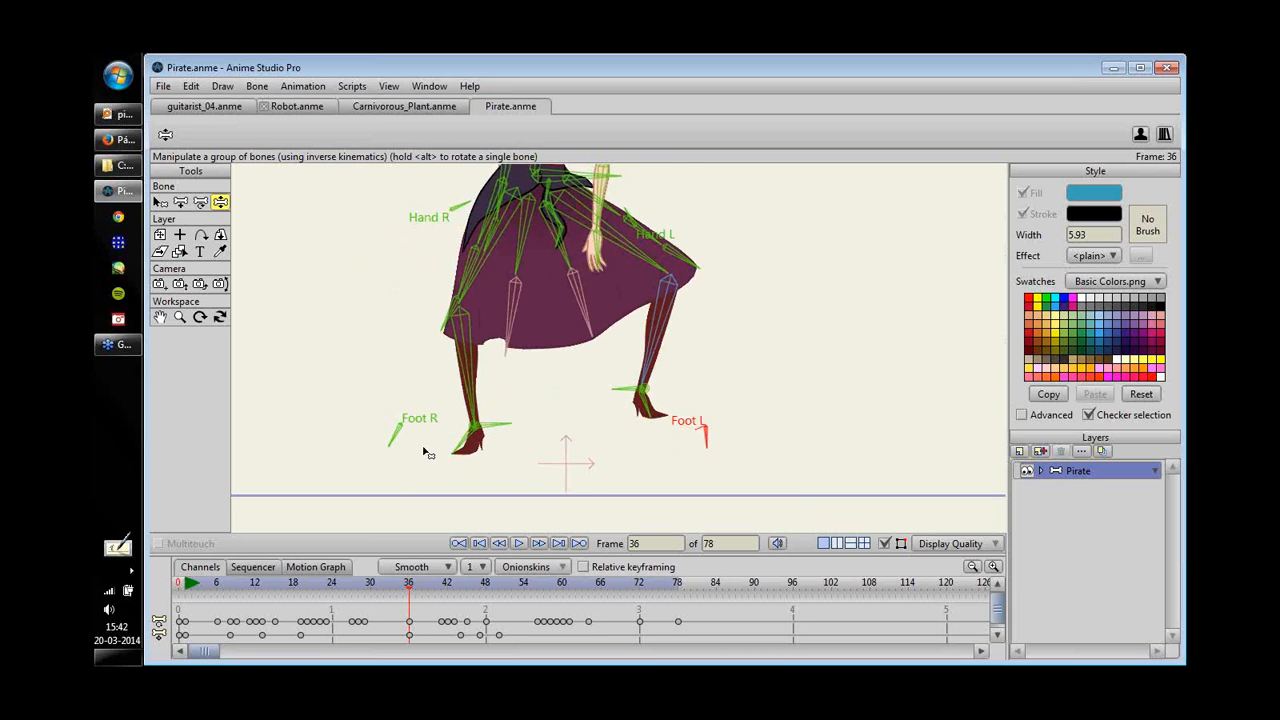
drag(394, 440, 332, 462)
- Rotate the Body and Headturn control bones to test the pose, and close Pirate.anme without saving the changes
drag(603, 271, 632, 612)
drag(823, 386, 686, 286)
drag(617, 216, 686, 206)
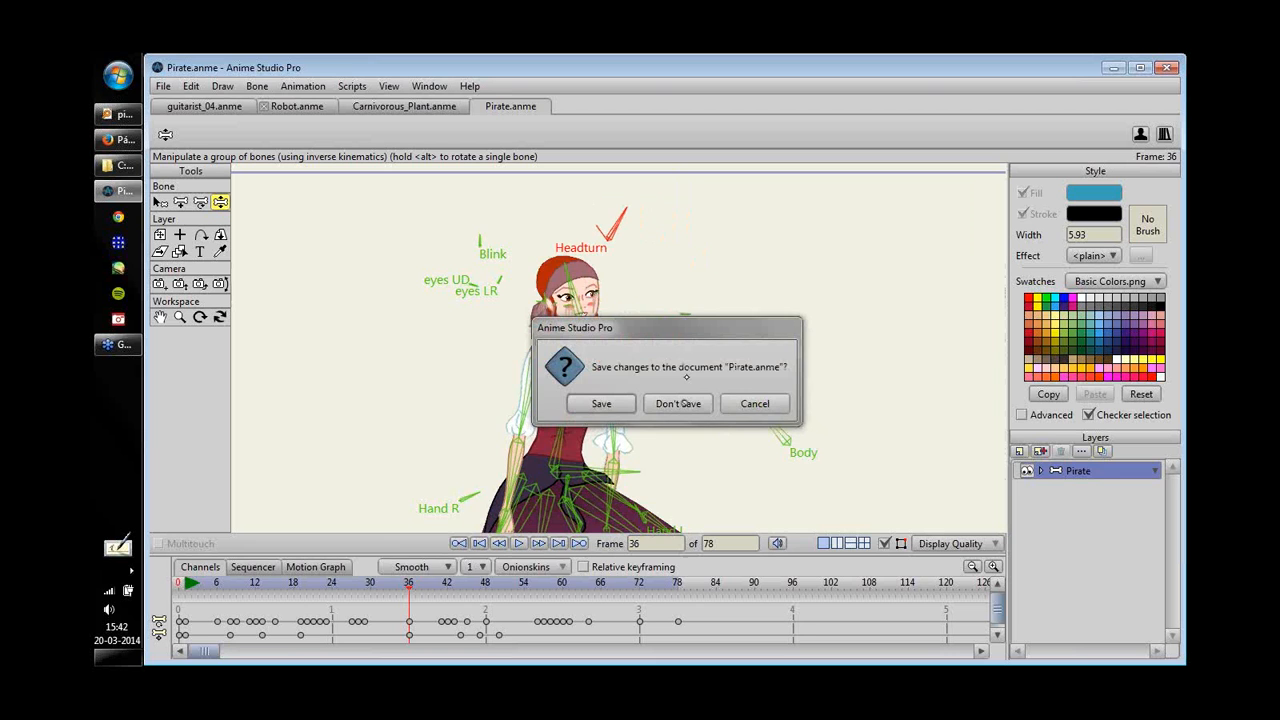
click(684, 403)
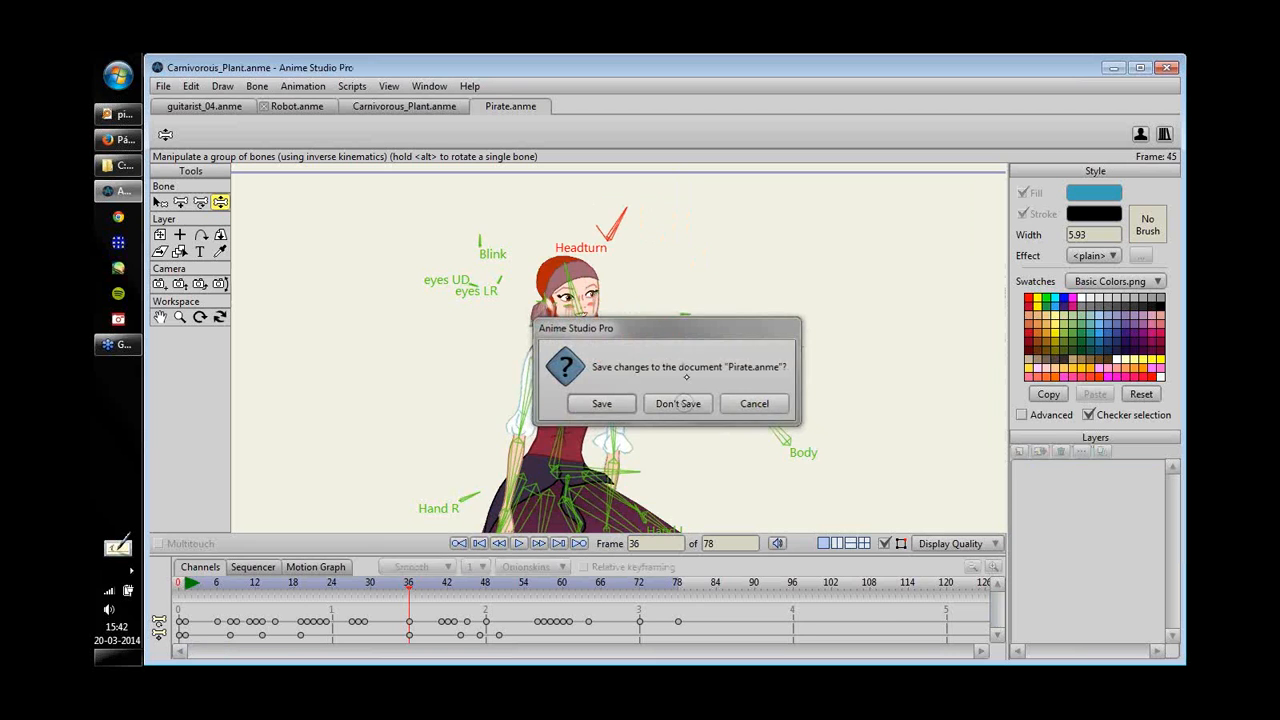
- Reopen Pirate.anme from the Everything search results
click(118, 114)
double_click(731, 320)
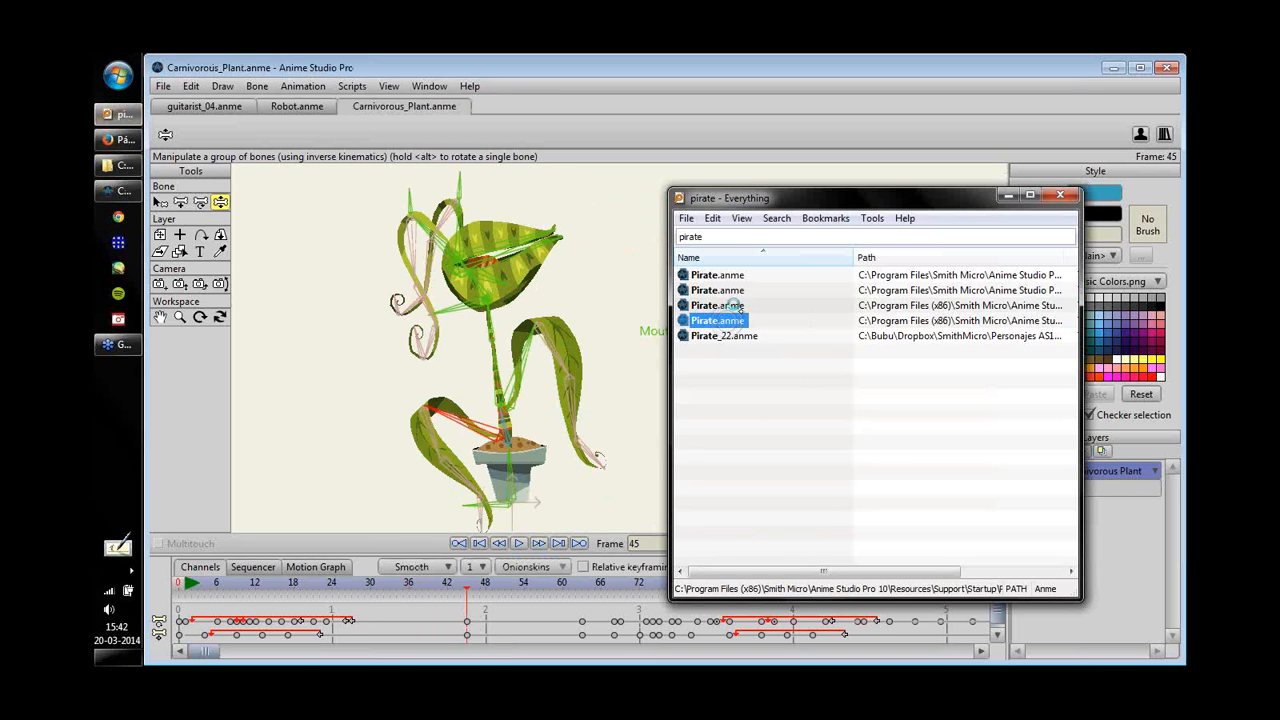
scroll(646, 357, up, 3)
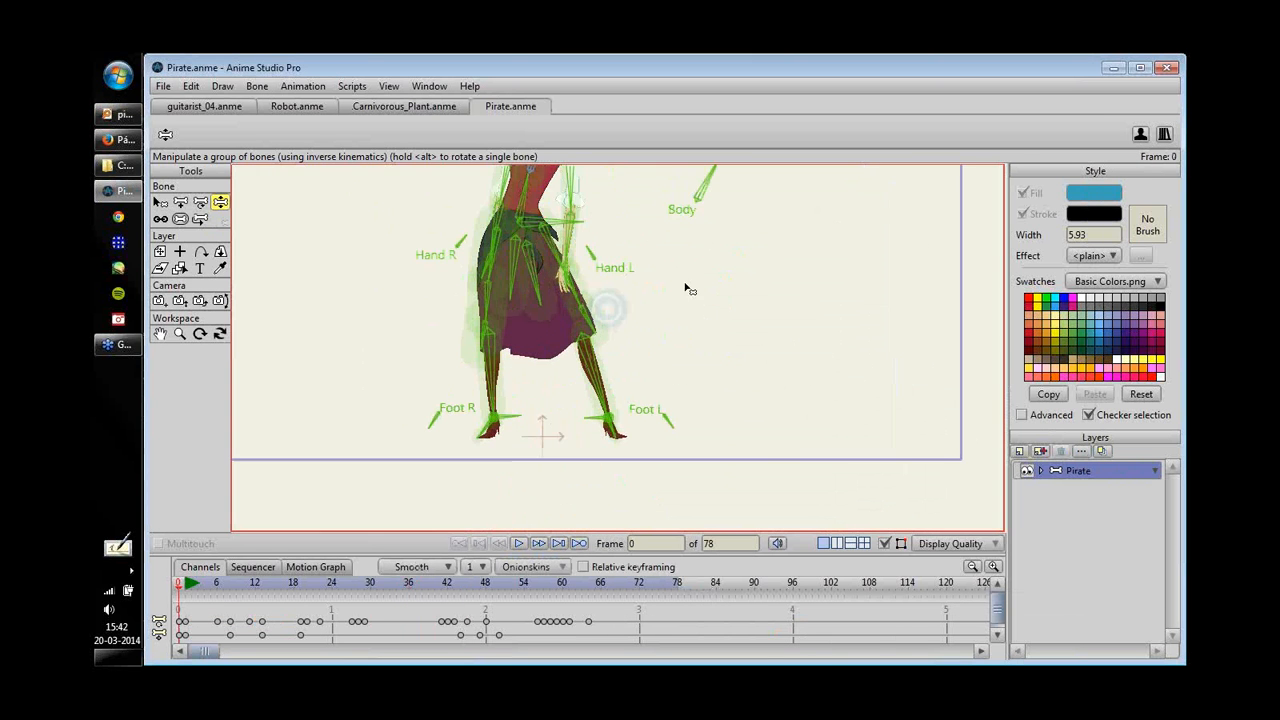
- Go to frame 5, hide the bone overlay on the canvas and play the pirate animation
click(210, 583)
scroll(618, 348, down, 3)
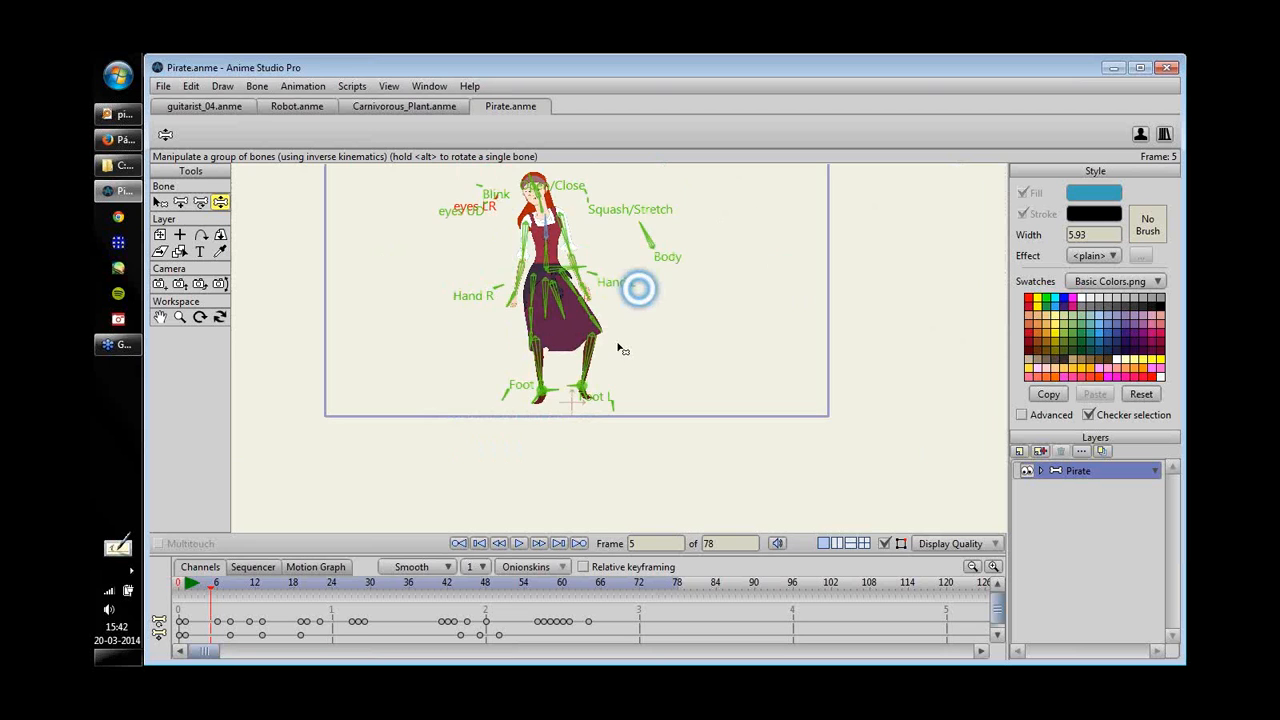
drag(618, 348, 592, 416)
click(884, 543)
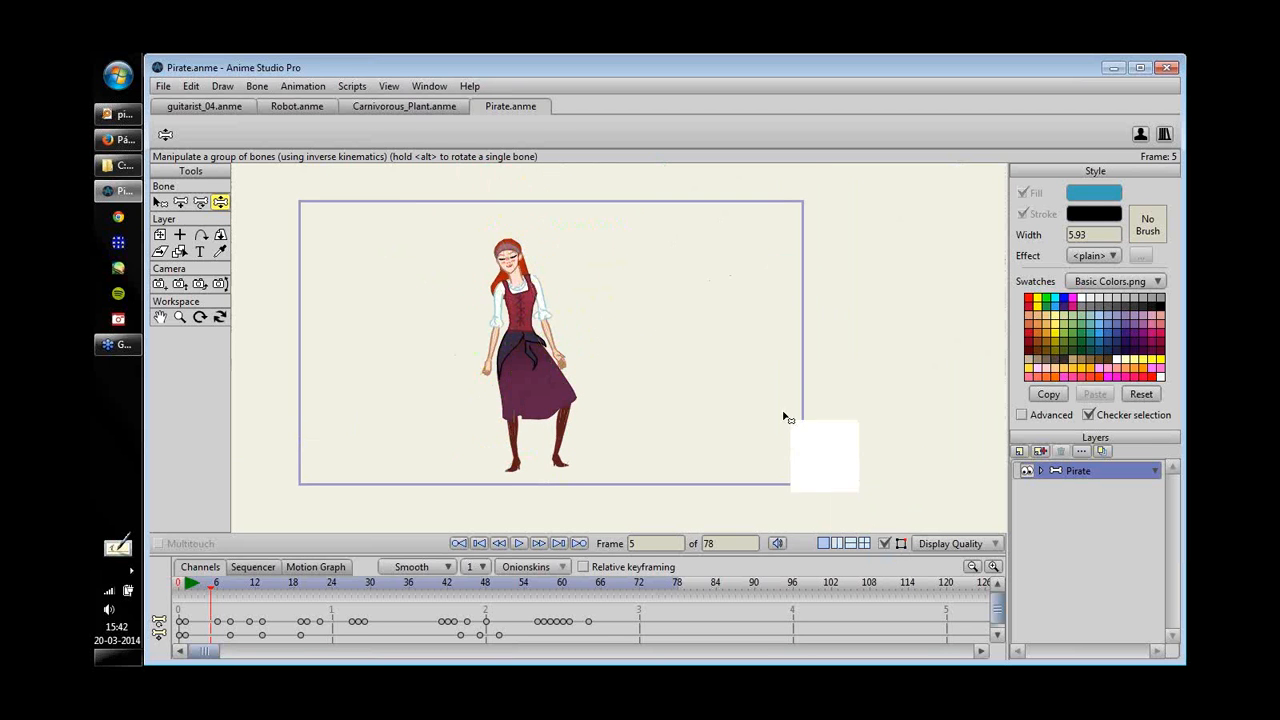
key(space)
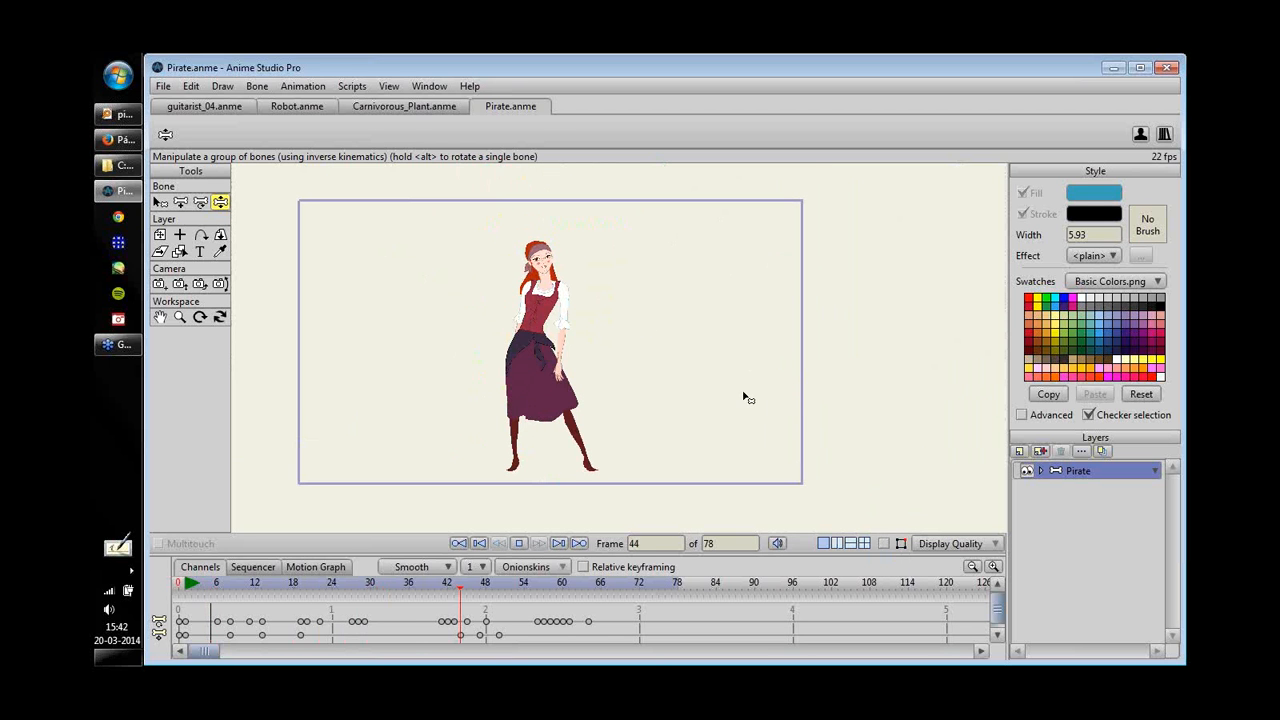
key(space)
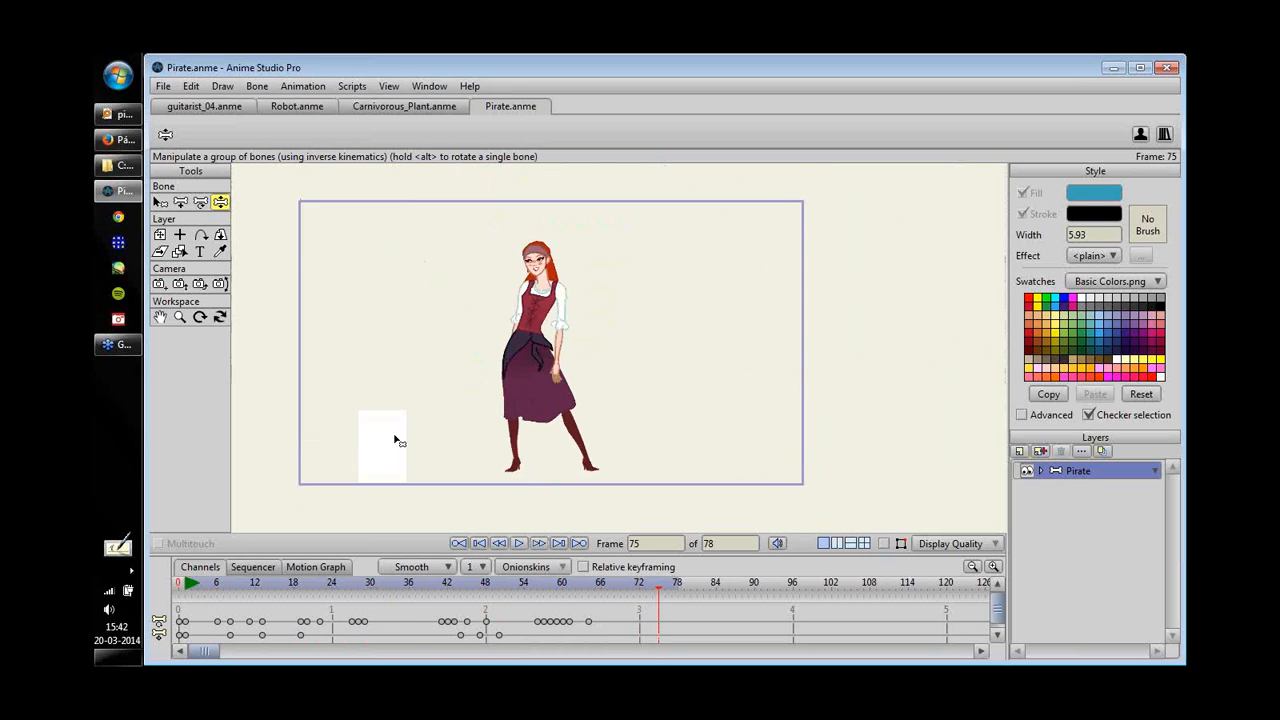
- Scrub back and forth through the pirate's timeline to study the motion, and return to the guitarist_04.anme document
drag(397, 440, 500, 409)
click(187, 582)
drag(187, 583, 346, 589)
drag(465, 590, 768, 590)
drag(558, 601, 244, 598)
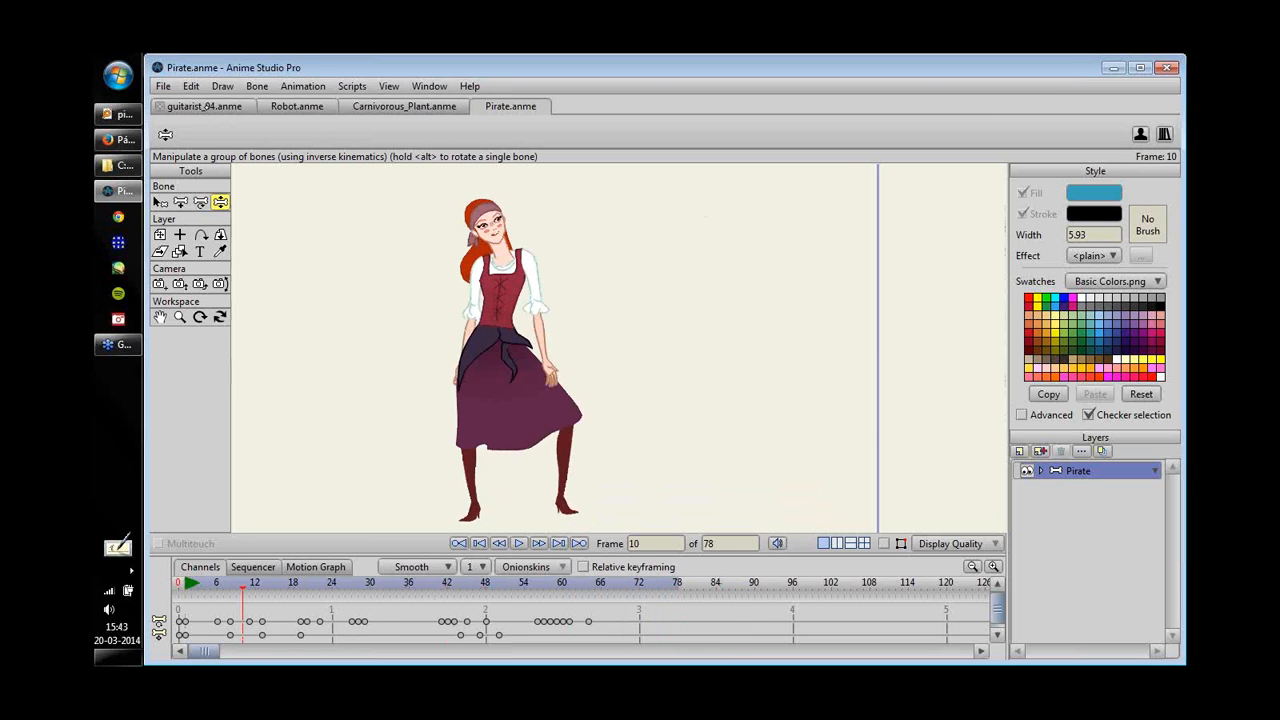
click(208, 106)
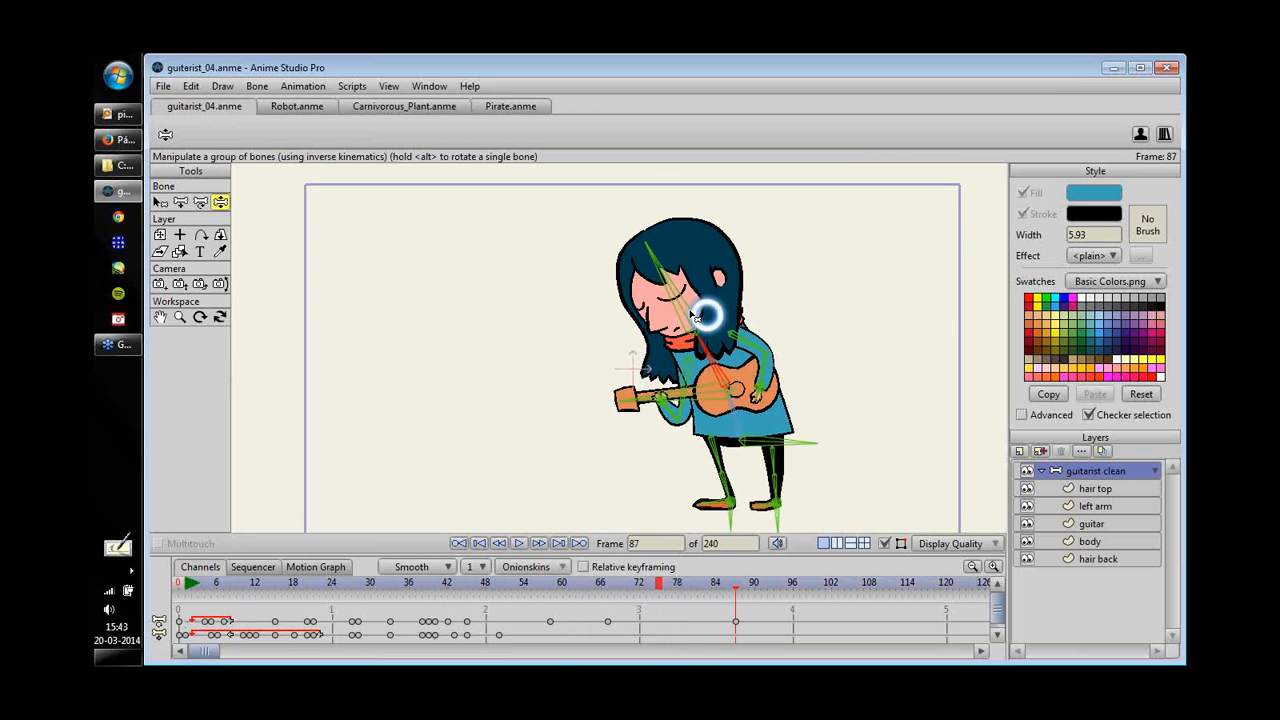
- Play the guitarist animation from the start to review it, and stop playback
click(183, 583)
scroll(703, 351, down, 2)
key(space)
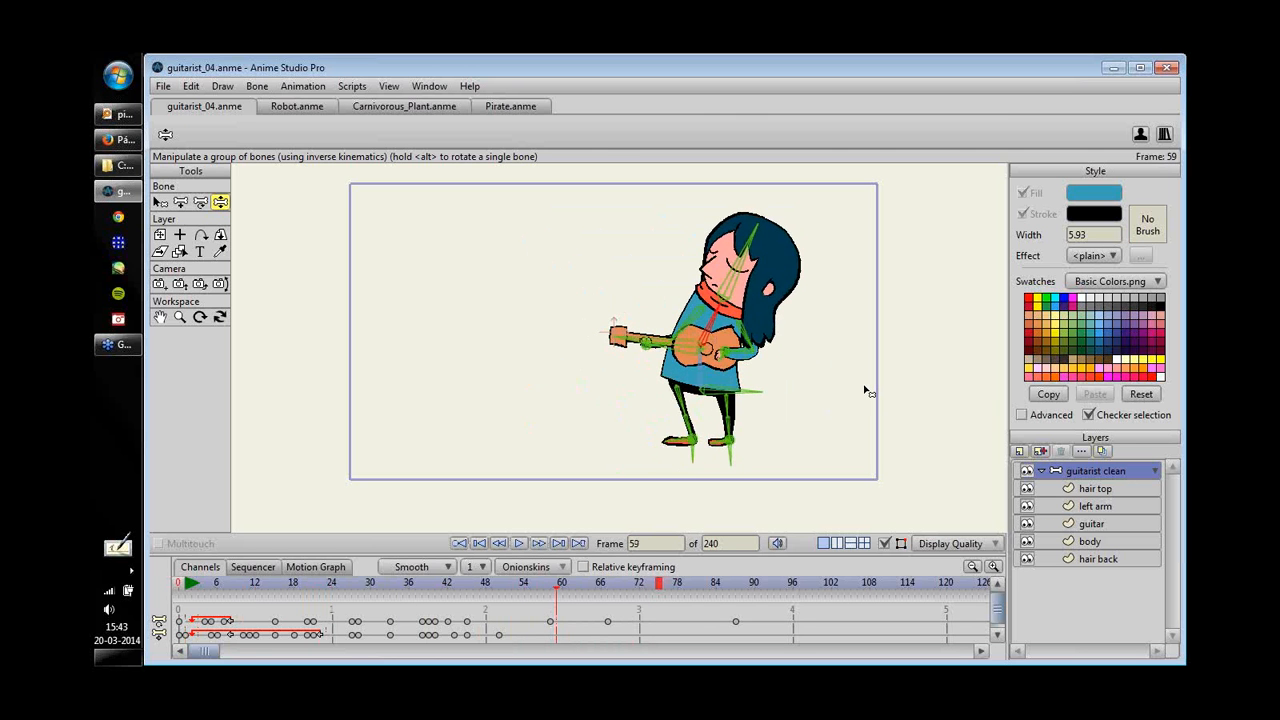
key(space)
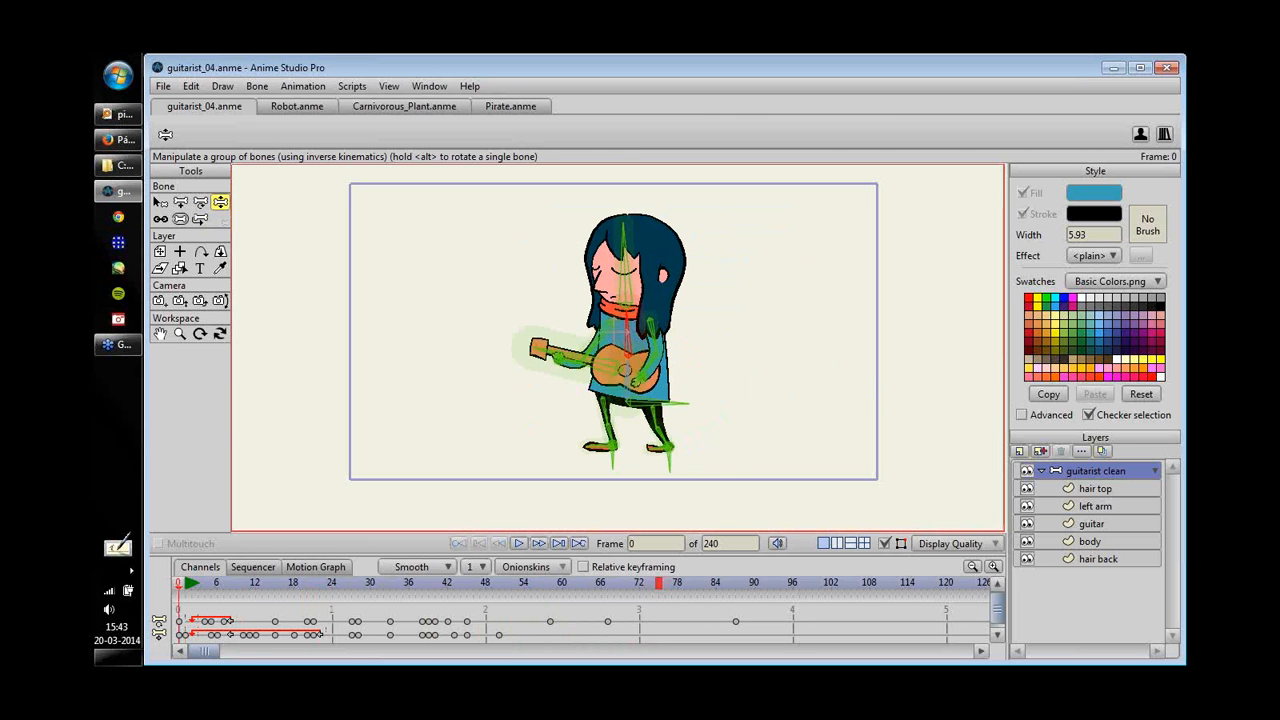
- Open triciclo_03.anme from the webinar target bones folder, and toggle the bone overlay off and back on
click(120, 165)
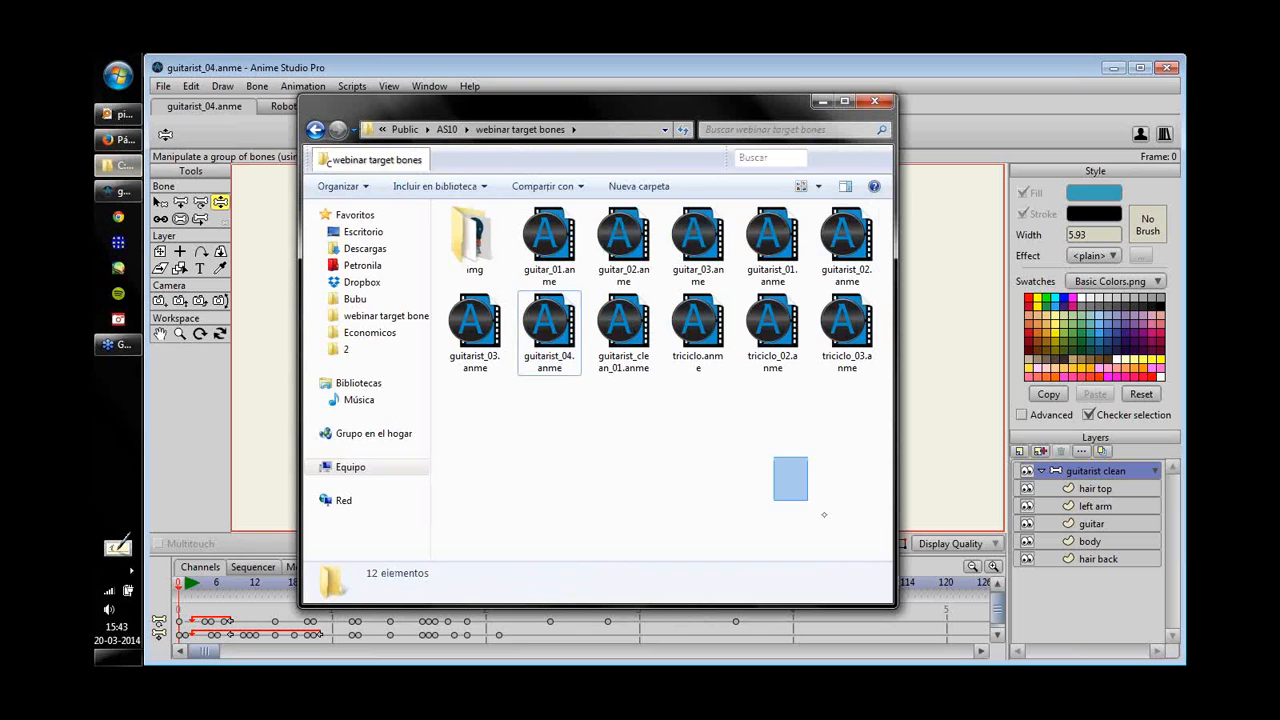
click(846, 325)
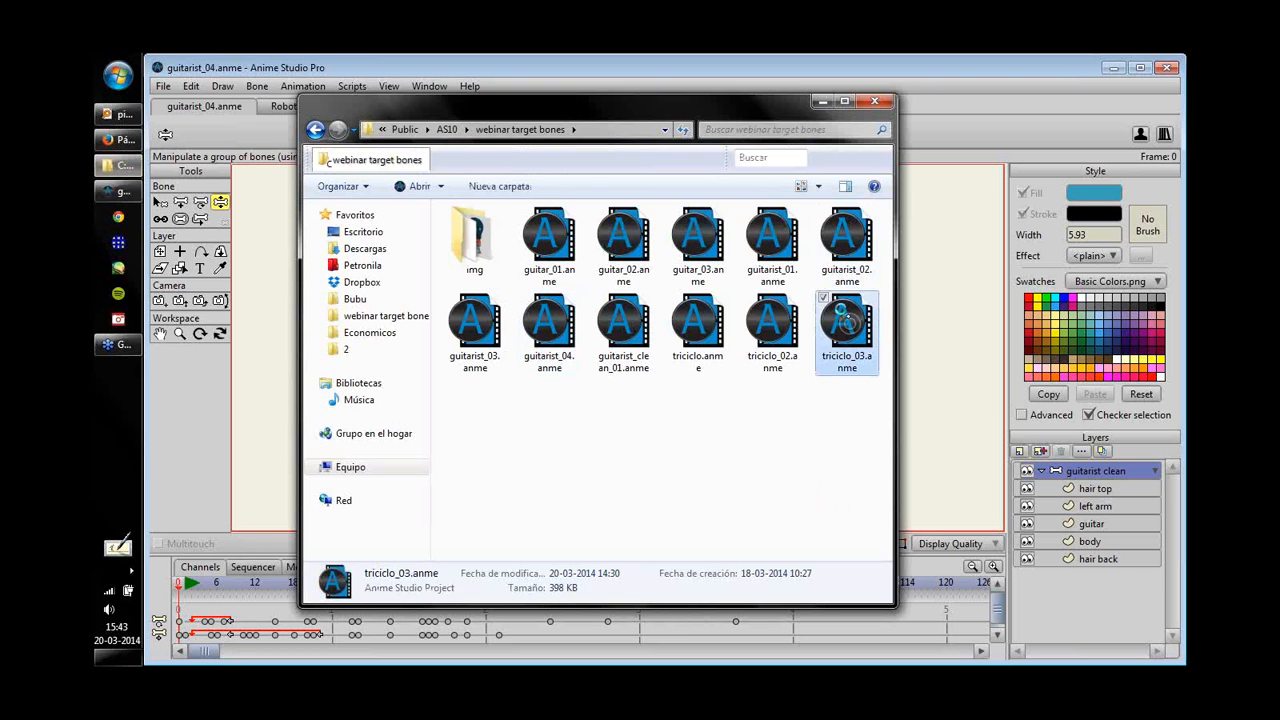
double_click(846, 325)
click(884, 543)
drag(817, 402, 793, 358)
click(884, 543)
click(884, 543)
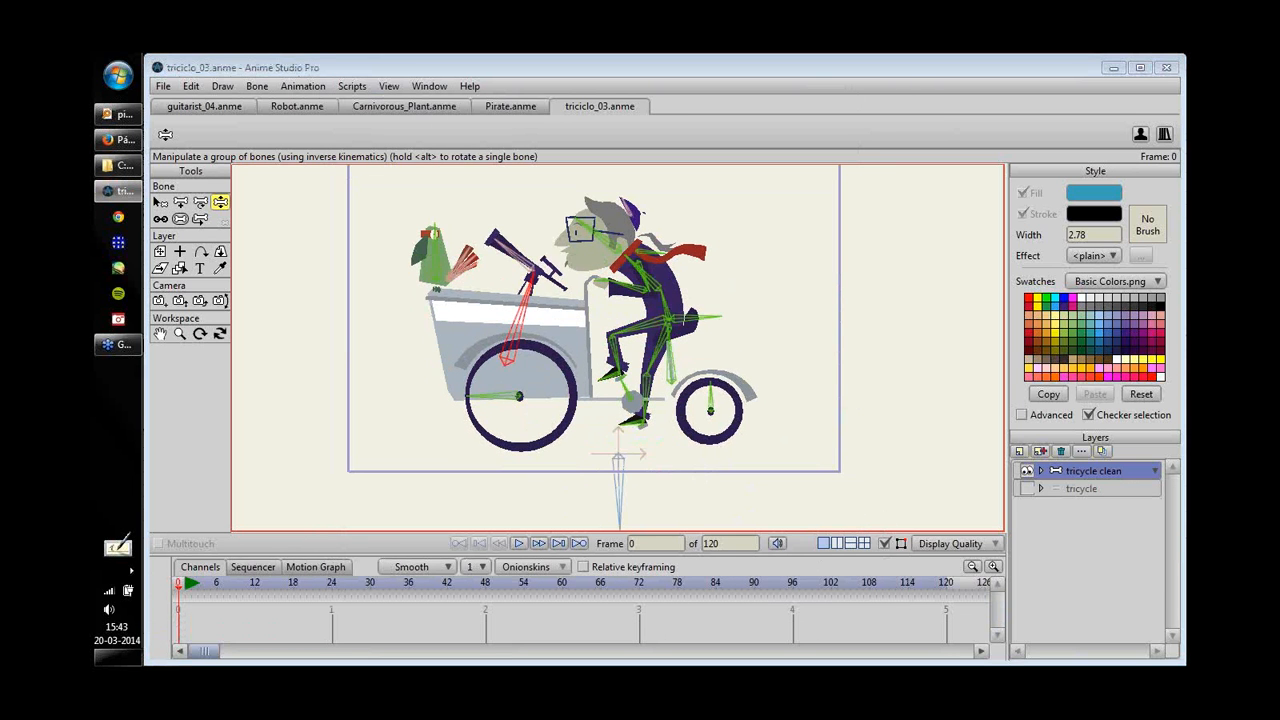
- Try rotating the pedal crank bone and bending the rider's extended leg at frame 12
scroll(657, 357, up, 2)
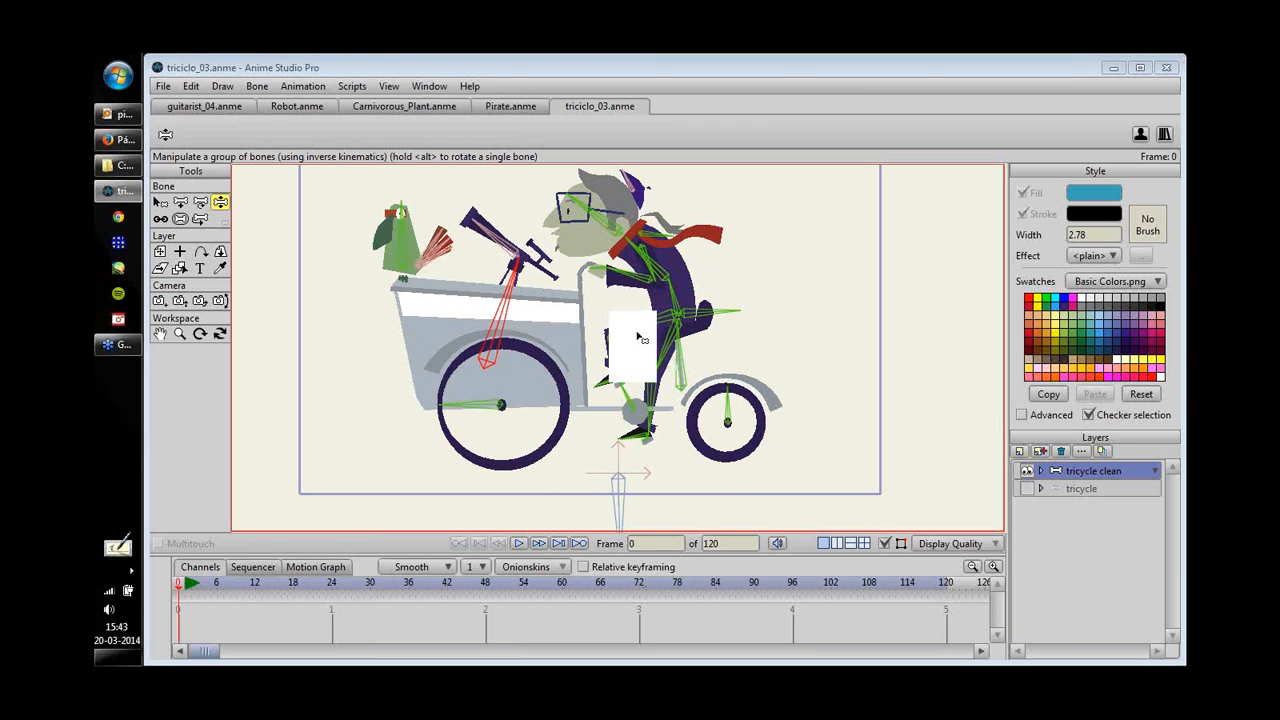
scroll(730, 392, up, 1)
drag(668, 352, 646, 350)
drag(597, 405, 590, 416)
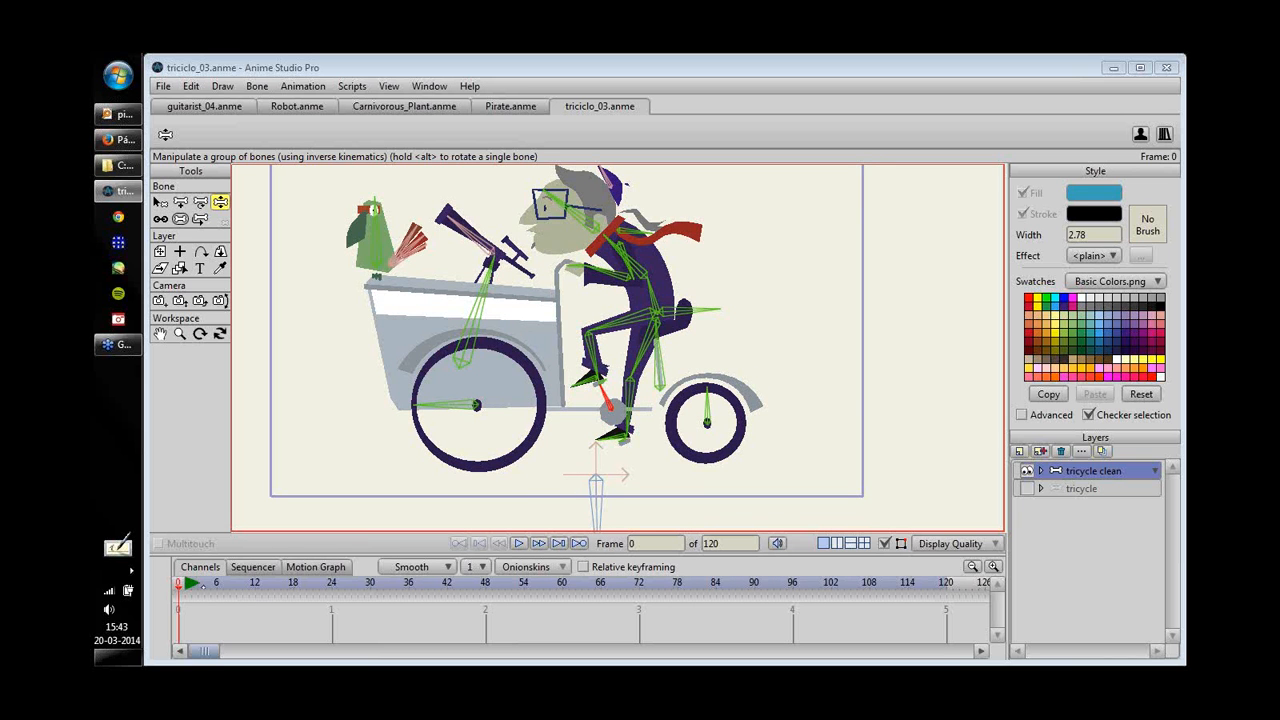
key(space)
mouse_move(610, 404)
mouse_down()
mouse_move(594, 370)
mouse_move(609, 357)
mouse_move(582, 355)
mouse_move(619, 368)
mouse_move(612, 391)
mouse_up()
click(579, 318)
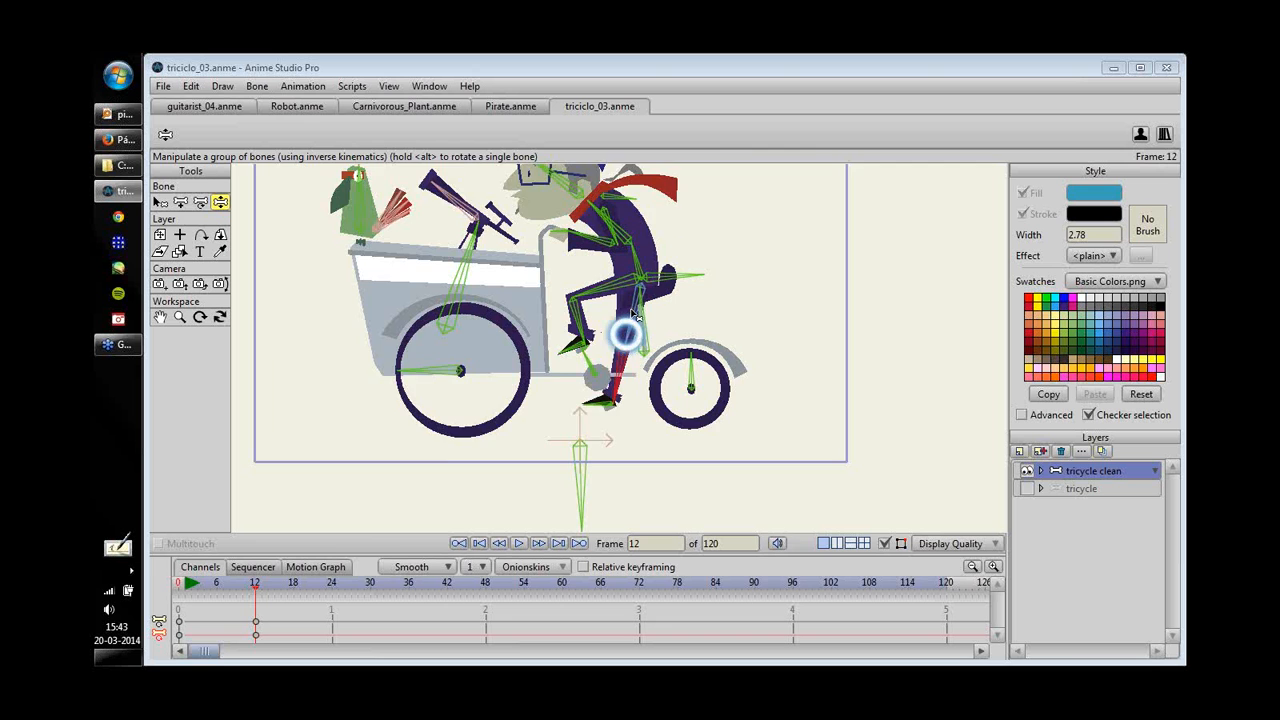
drag(626, 335, 667, 274)
- Try posing the rider's feet onto the turning pedals by hand at frames 2, 6 and 8, and scrub through the result
drag(255, 582, 191, 584)
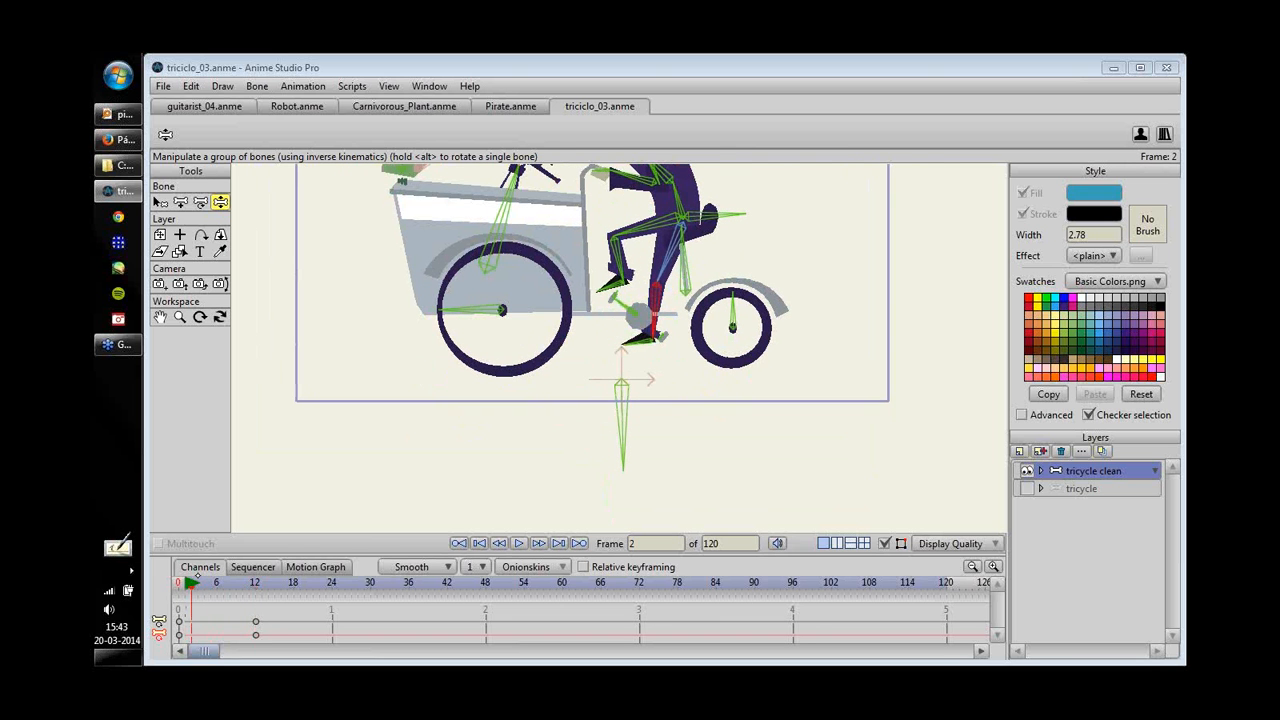
drag(632, 276, 634, 256)
drag(650, 316, 678, 330)
drag(192, 584, 217, 584)
drag(651, 303, 663, 328)
key(Right)
key(Right)
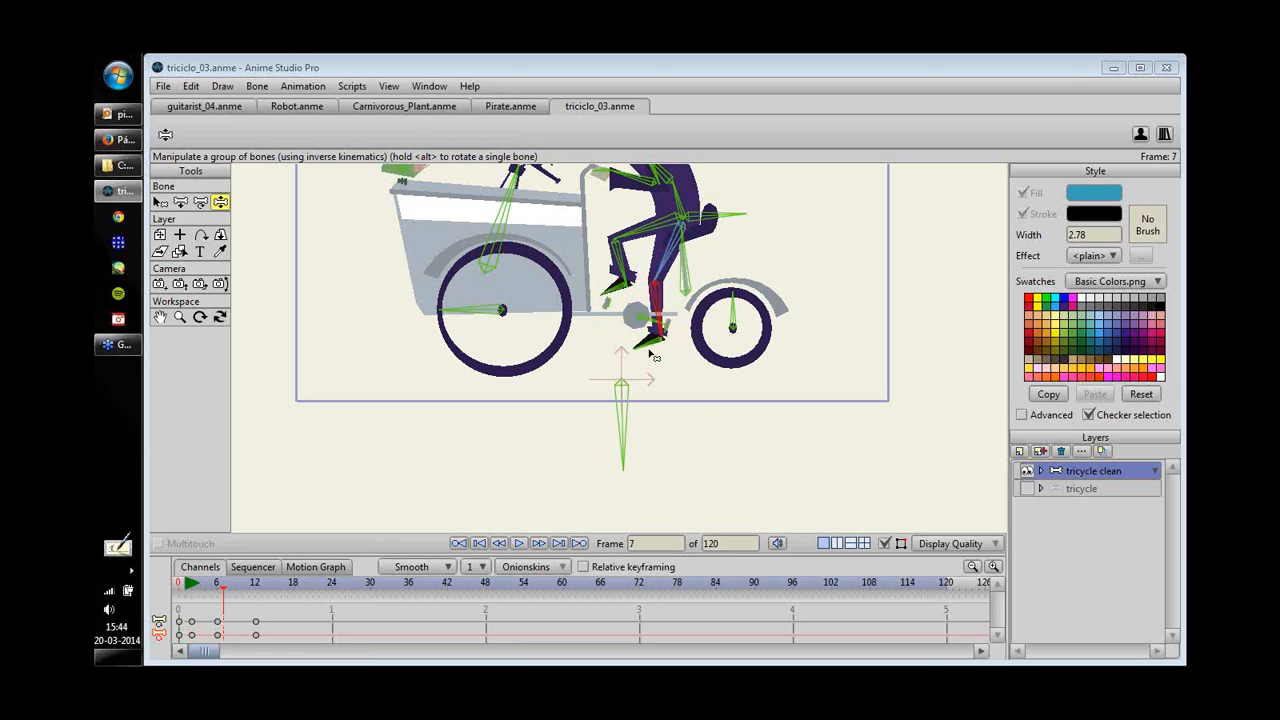
drag(623, 276, 597, 317)
drag(184, 584, 223, 584)
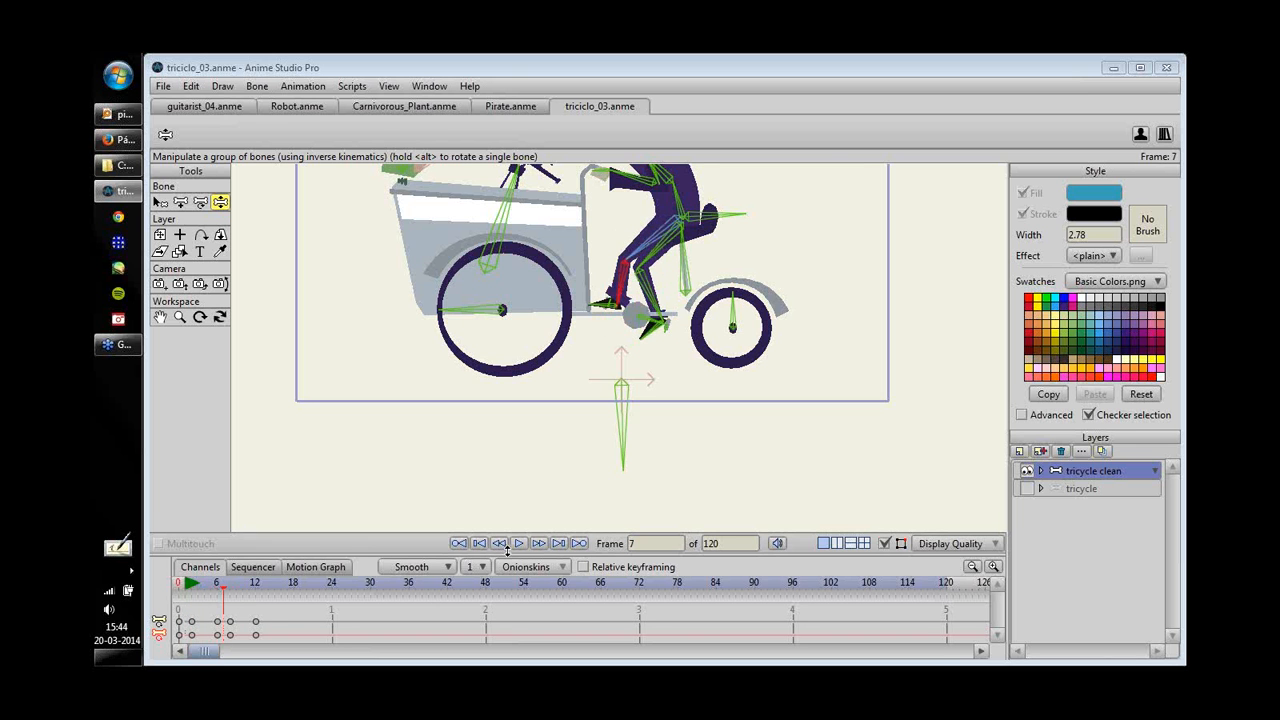
- Enlarge the timeline area and delete all the test keyframes of the tricycle rig
drag(506, 555, 503, 498)
drag(289, 567, 170, 606)
key(Delete)
click(696, 300)
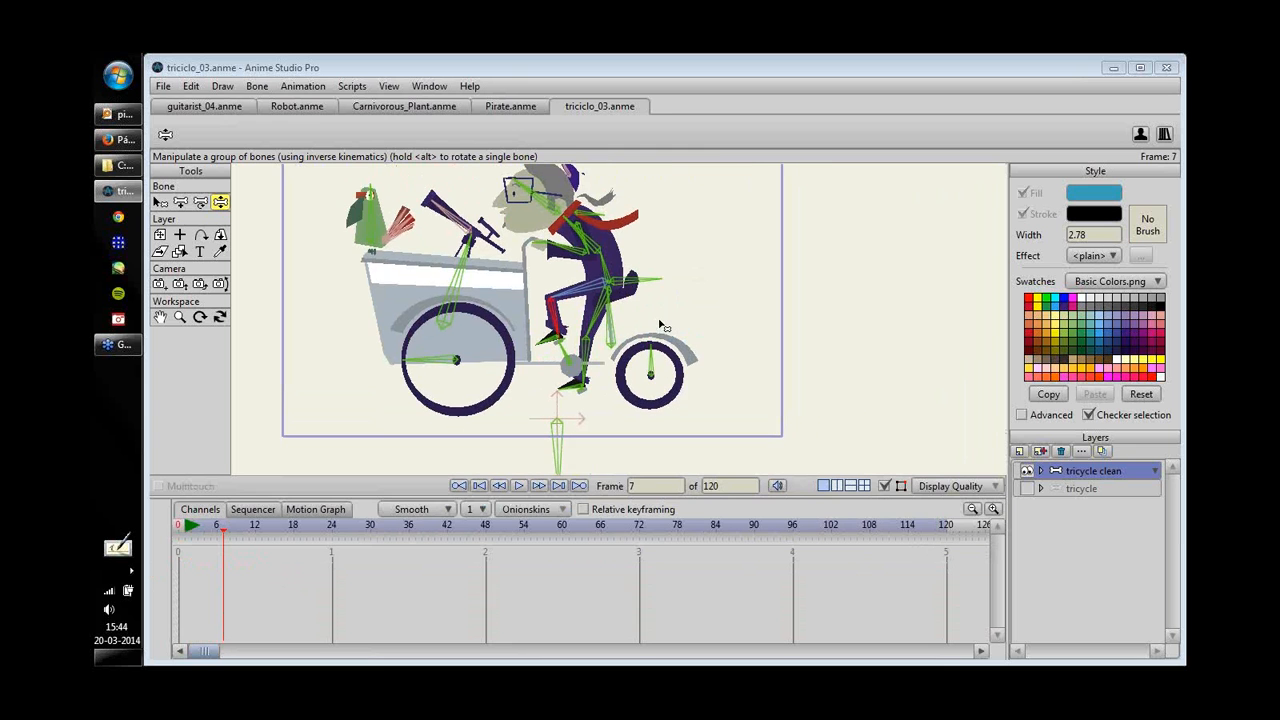
- Test the pedal crank by rotating its bone at frame 7, and delete the resulting keyframes
scroll(660, 326, up, 3)
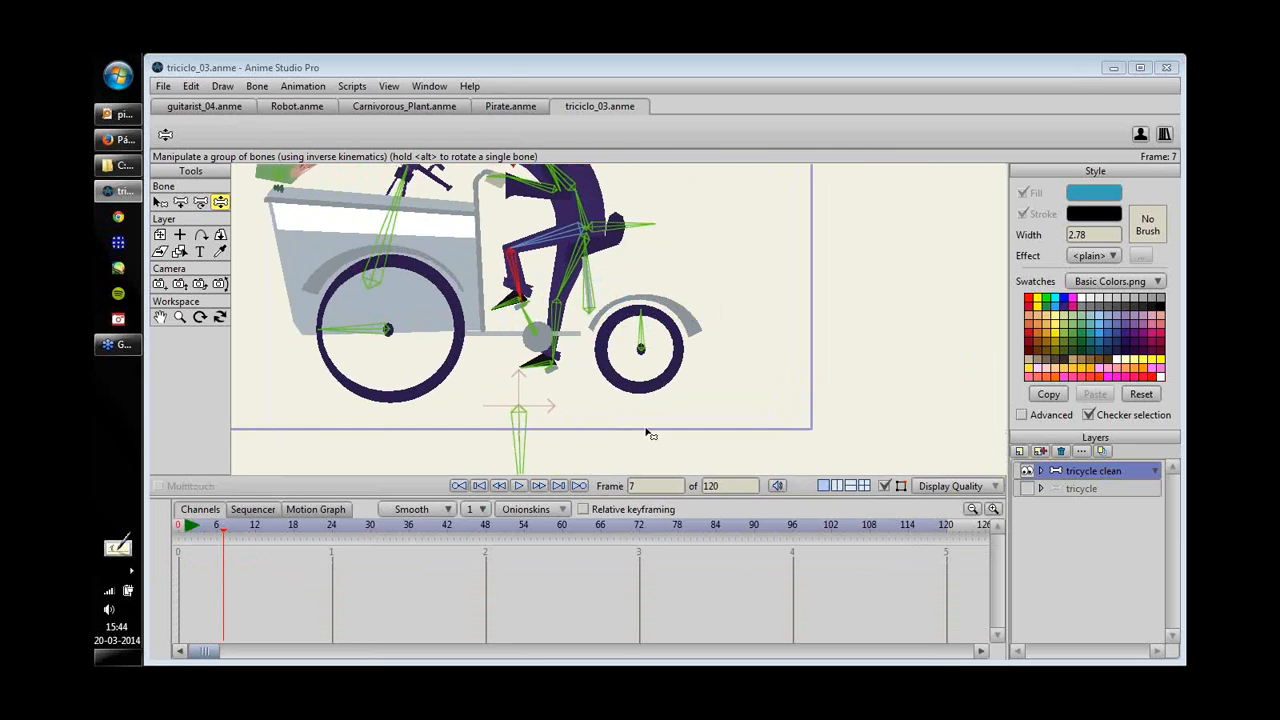
key(z)
scroll(535, 318, up, 3)
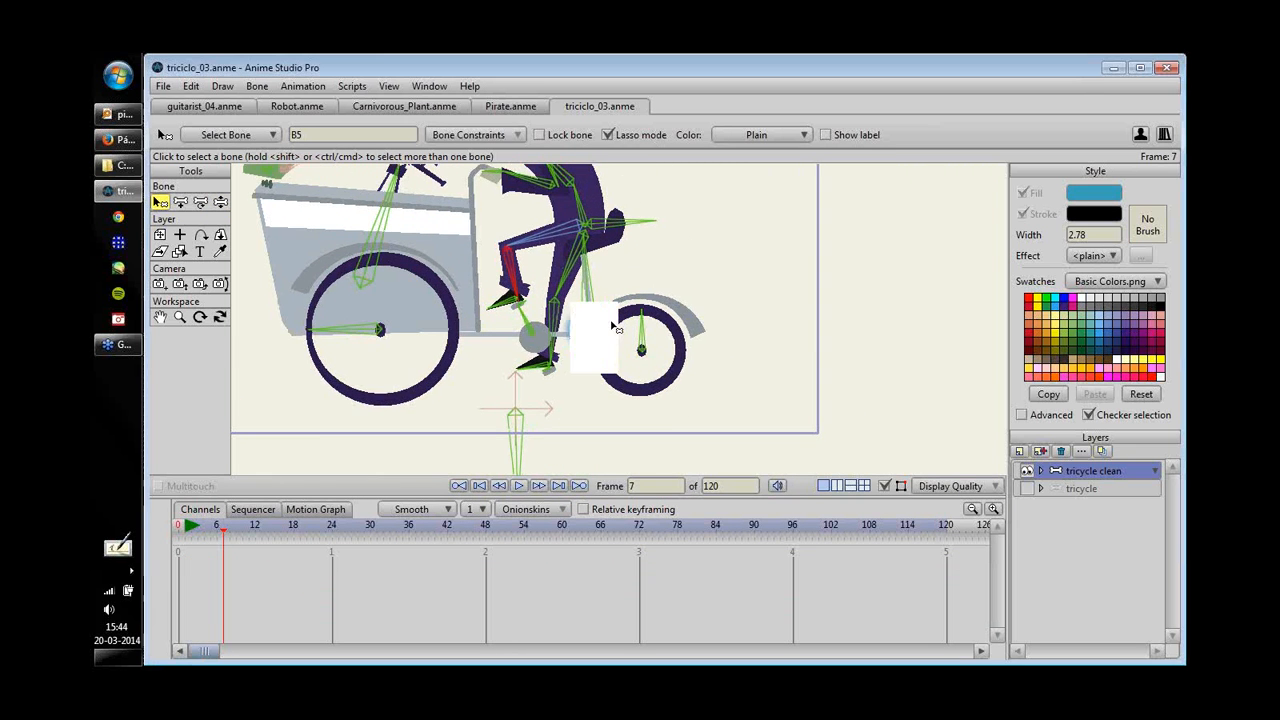
key(z)
mouse_move(535, 318)
mouse_down()
mouse_move(540, 345)
mouse_move(563, 330)
mouse_move(535, 312)
mouse_move(527, 366)
mouse_move(505, 318)
mouse_move(540, 368)
mouse_move(560, 292)
mouse_move(537, 332)
mouse_up()
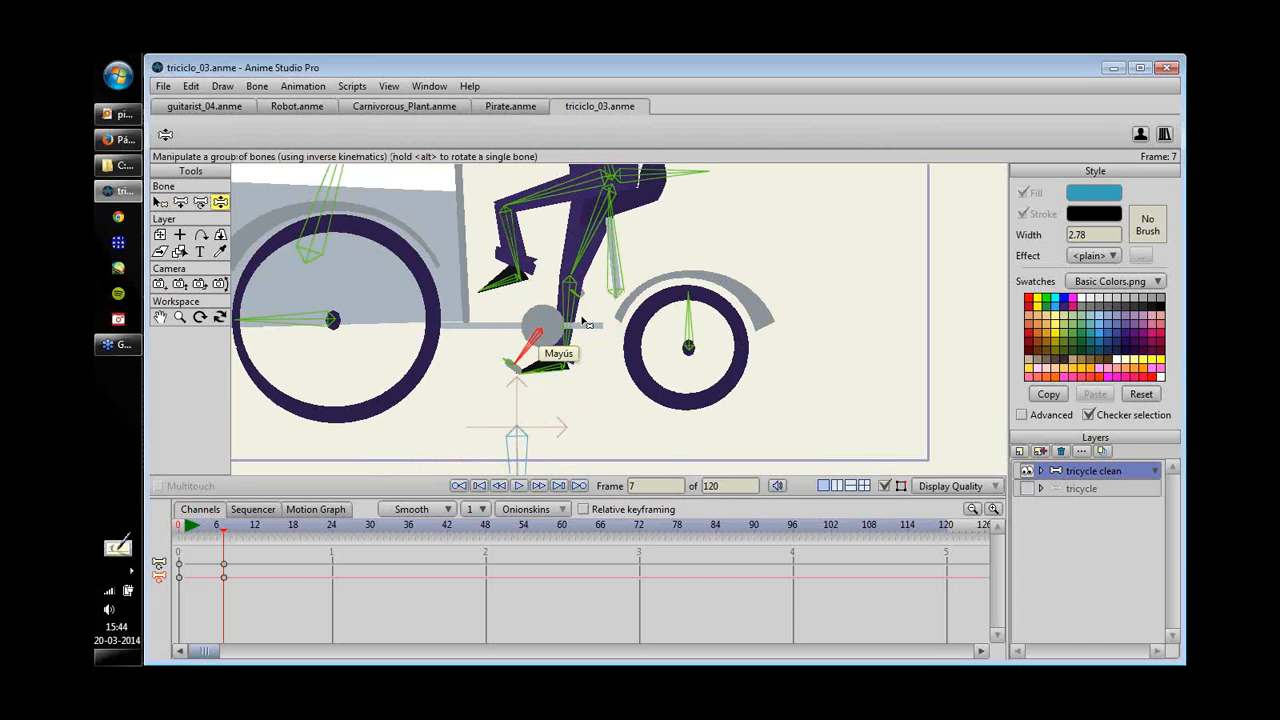
scroll(585, 321, up, 3)
drag(471, 380, 485, 300)
key(b)
drag(249, 555, 215, 602)
key(Delete)
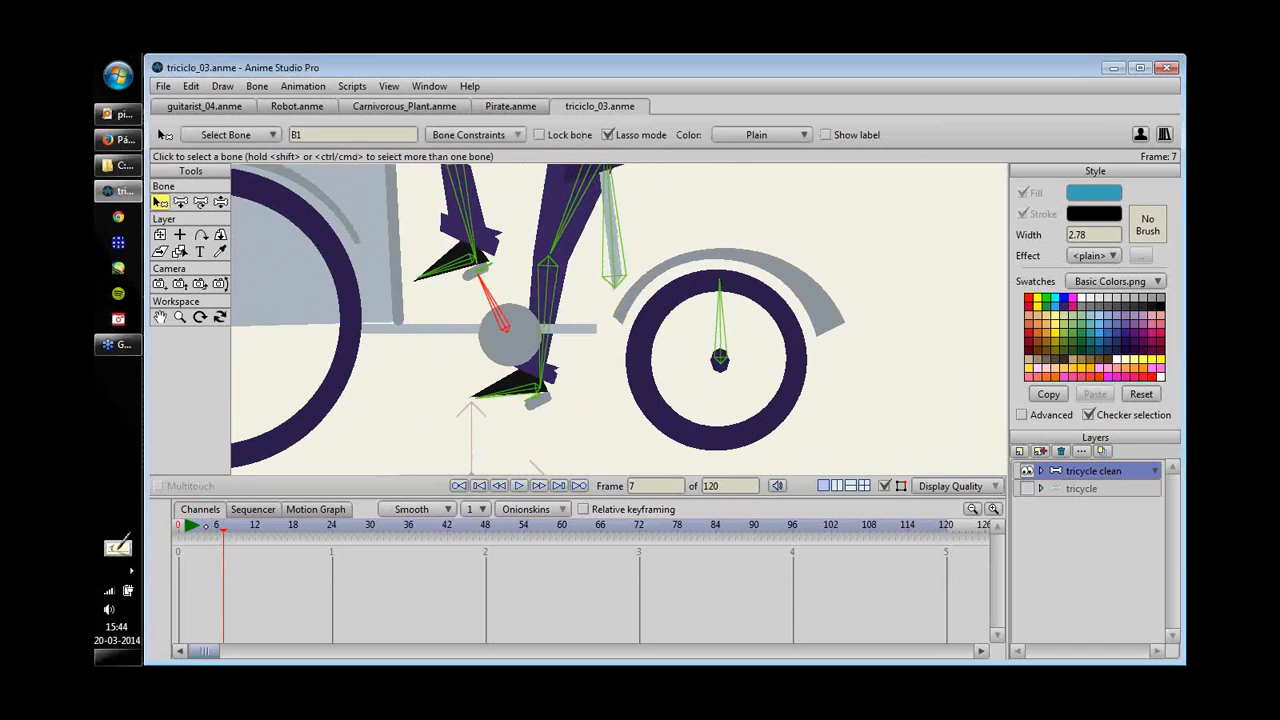
- Return to frame 0 and select the raised leg's shin bone and the pedal 1 bone to identify them
drag(190, 525, 178, 525)
drag(580, 336, 606, 322)
scroll(600, 290, up, 3)
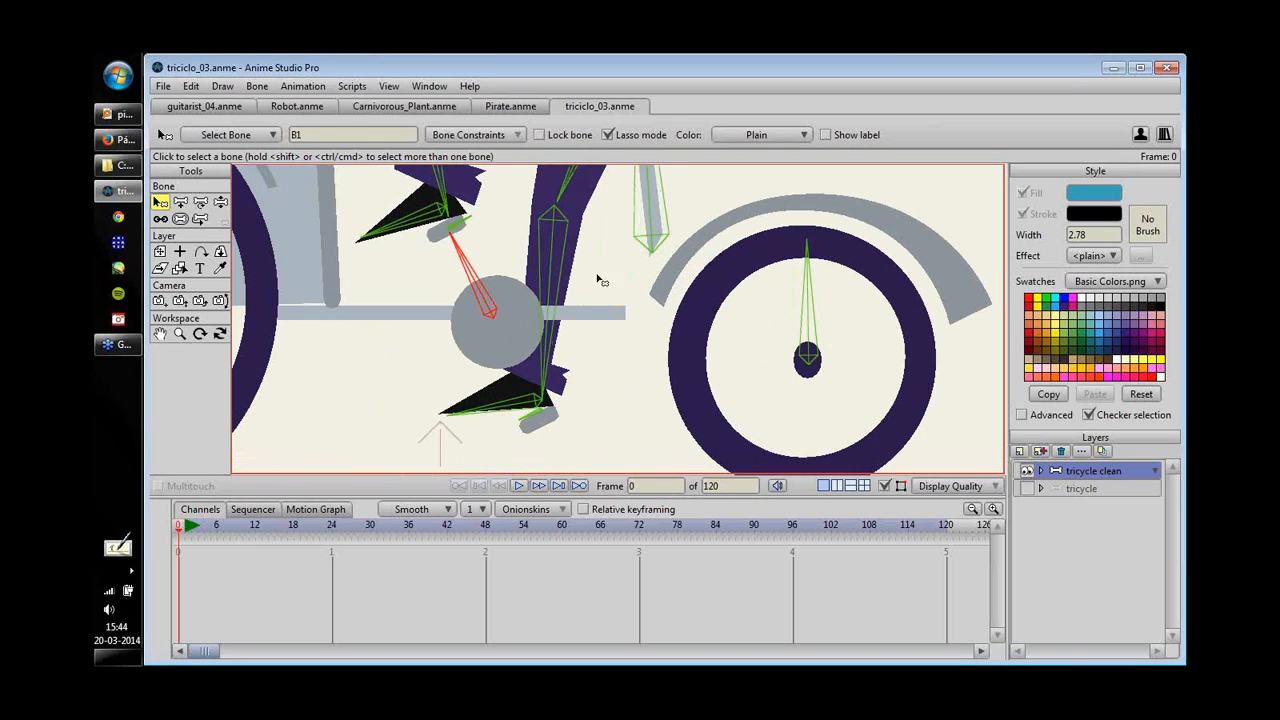
scroll(597, 300, down, 3)
click(509, 231)
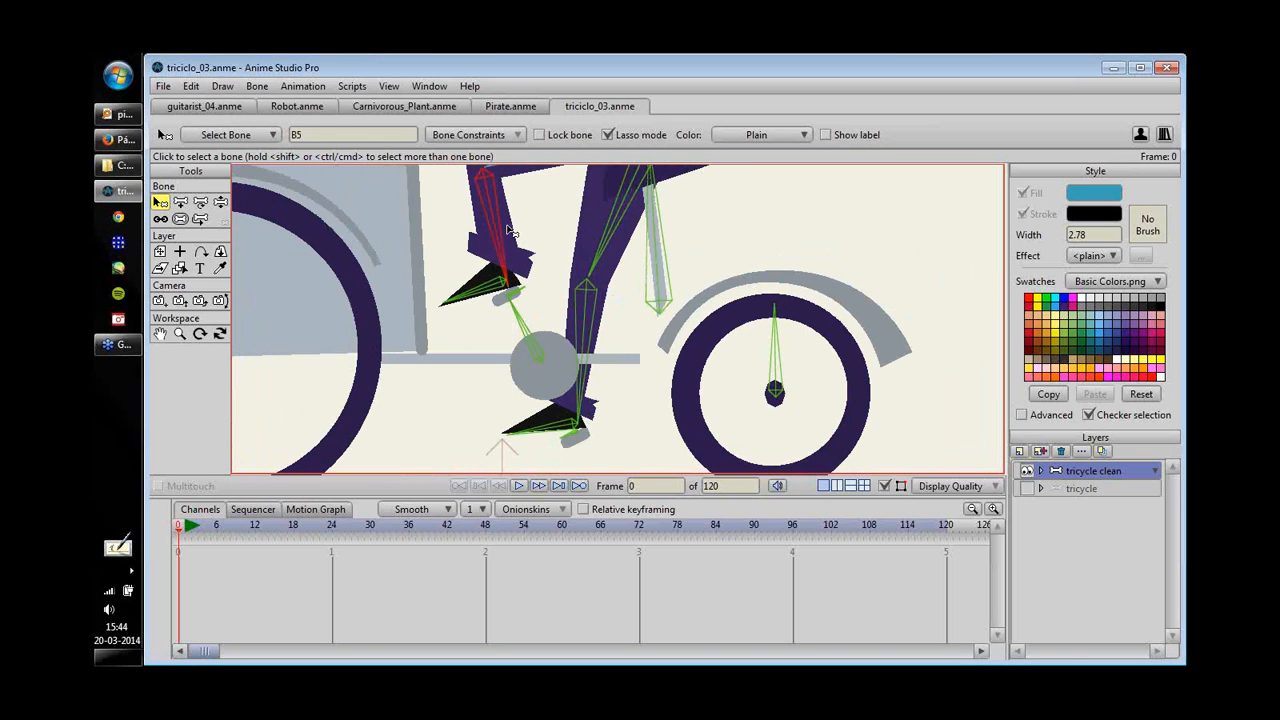
scroll(500, 271, up, 3)
click(477, 281)
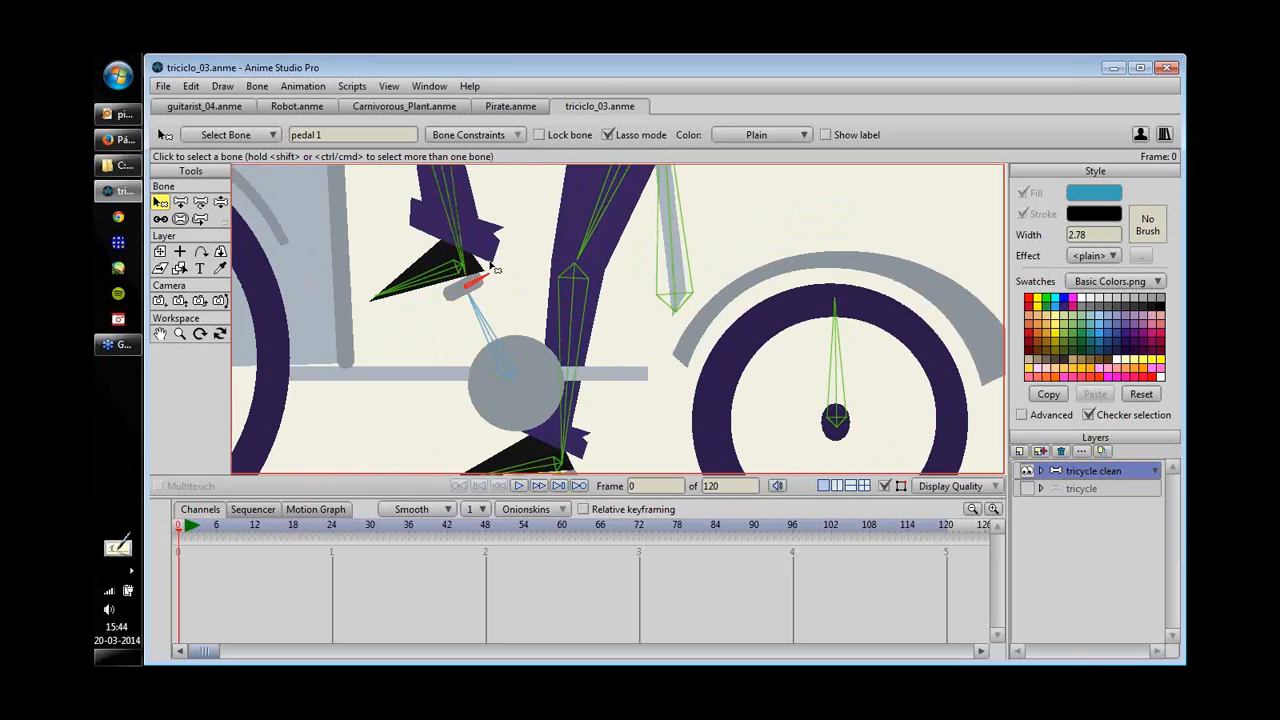
drag(490, 265, 516, 247)
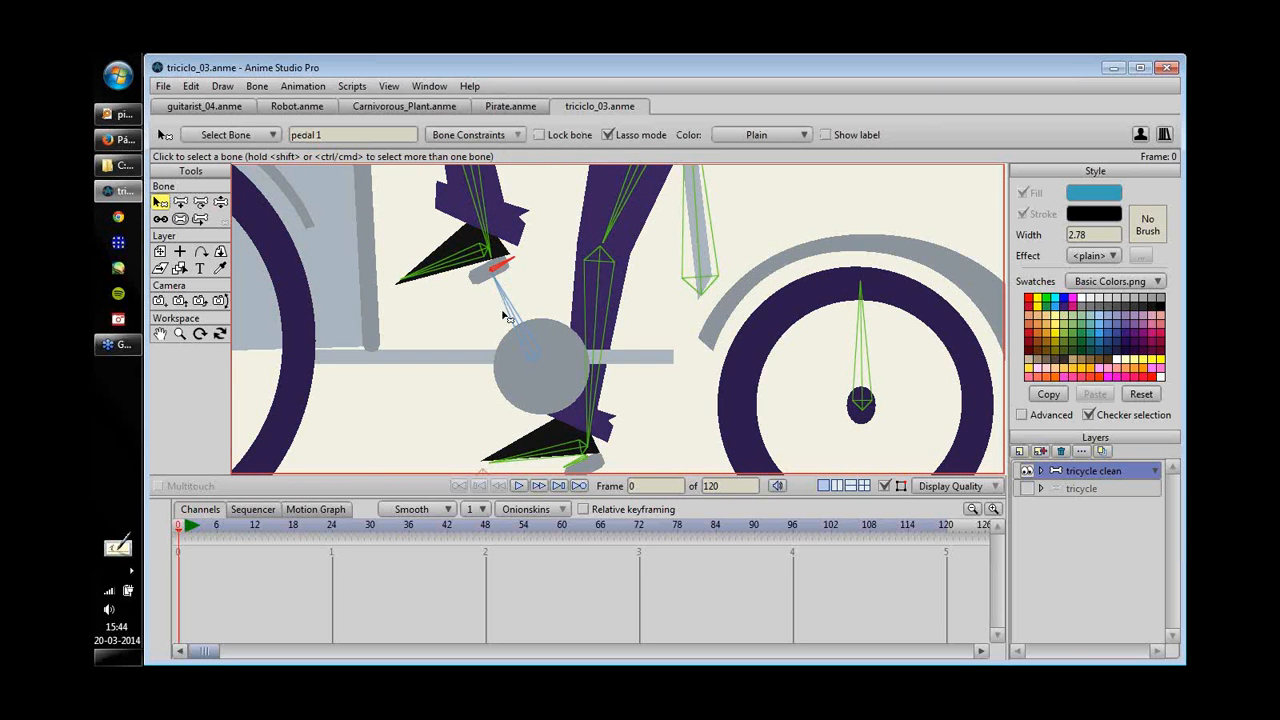
- Check the bone constraints of pedal 1, and select the pedal 2 and pedal 1 bones in turn to compare them
click(475, 134)
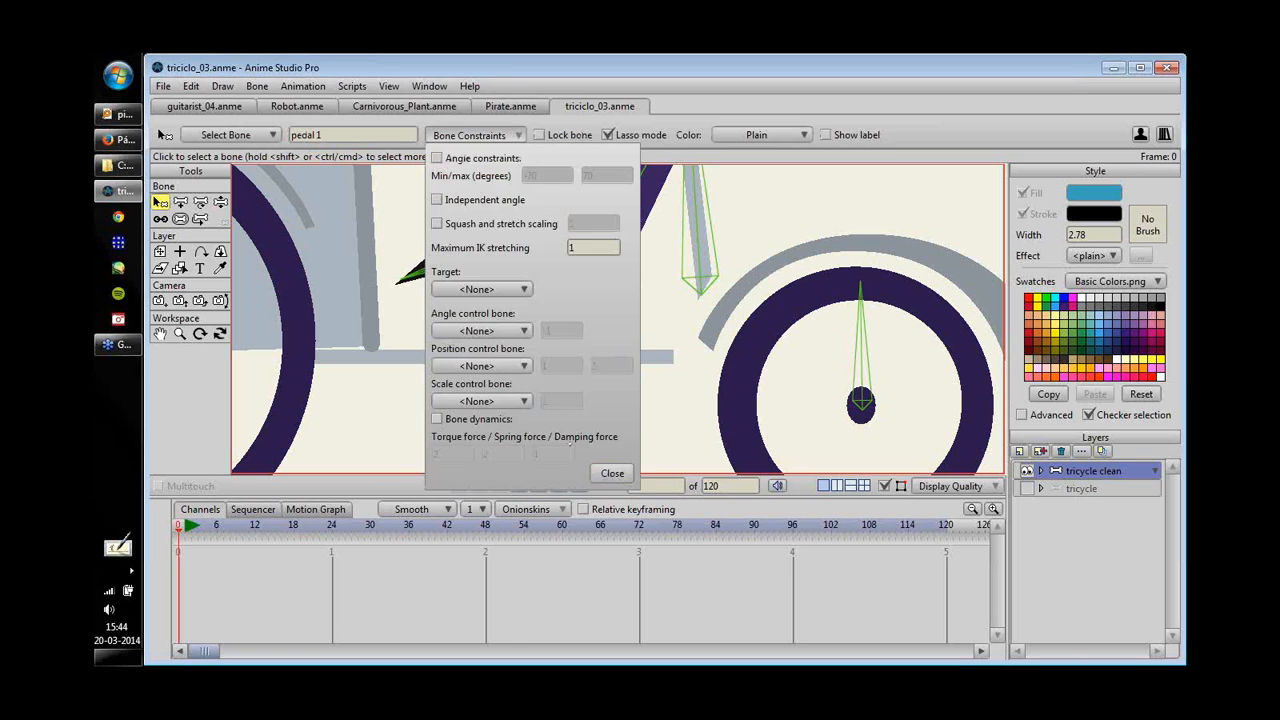
click(610, 473)
drag(592, 470, 596, 392)
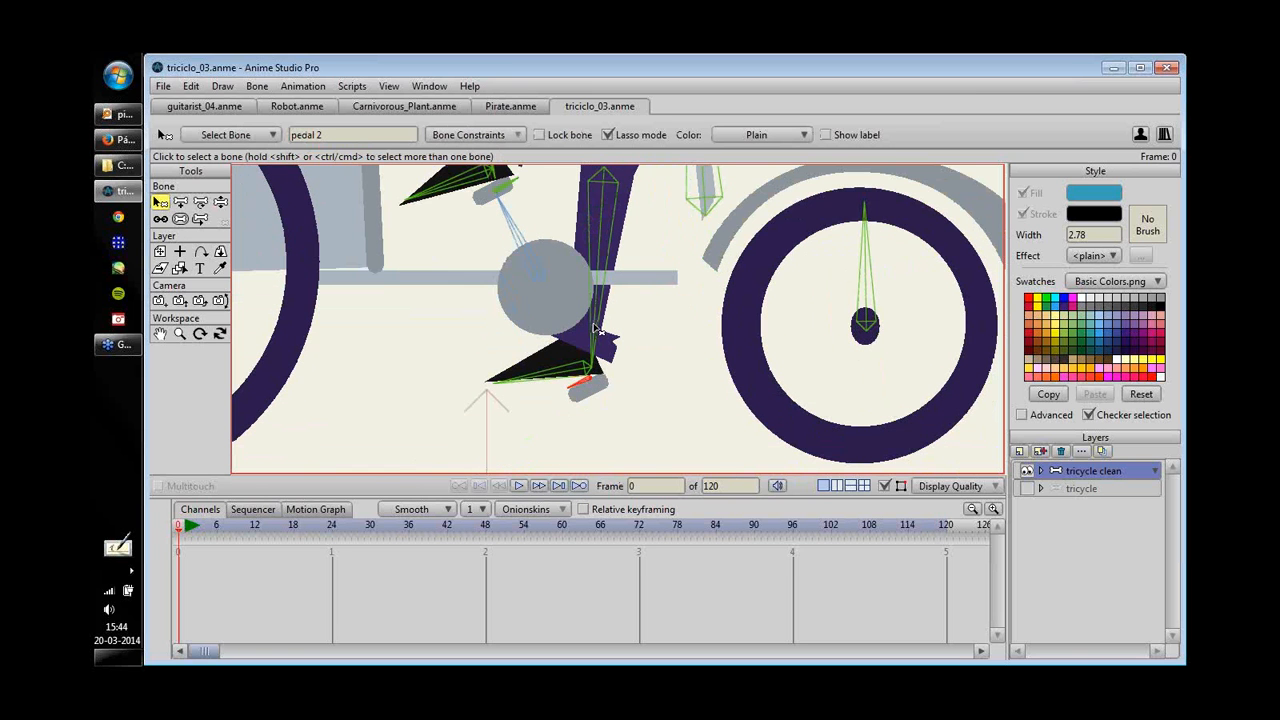
key(z)
mouse_move(521, 246)
mouse_down()
mouse_move(497, 275)
mouse_move(542, 325)
mouse_move(549, 240)
mouse_move(513, 250)
mouse_up()
key(b)
drag(574, 223, 604, 339)
click(538, 302)
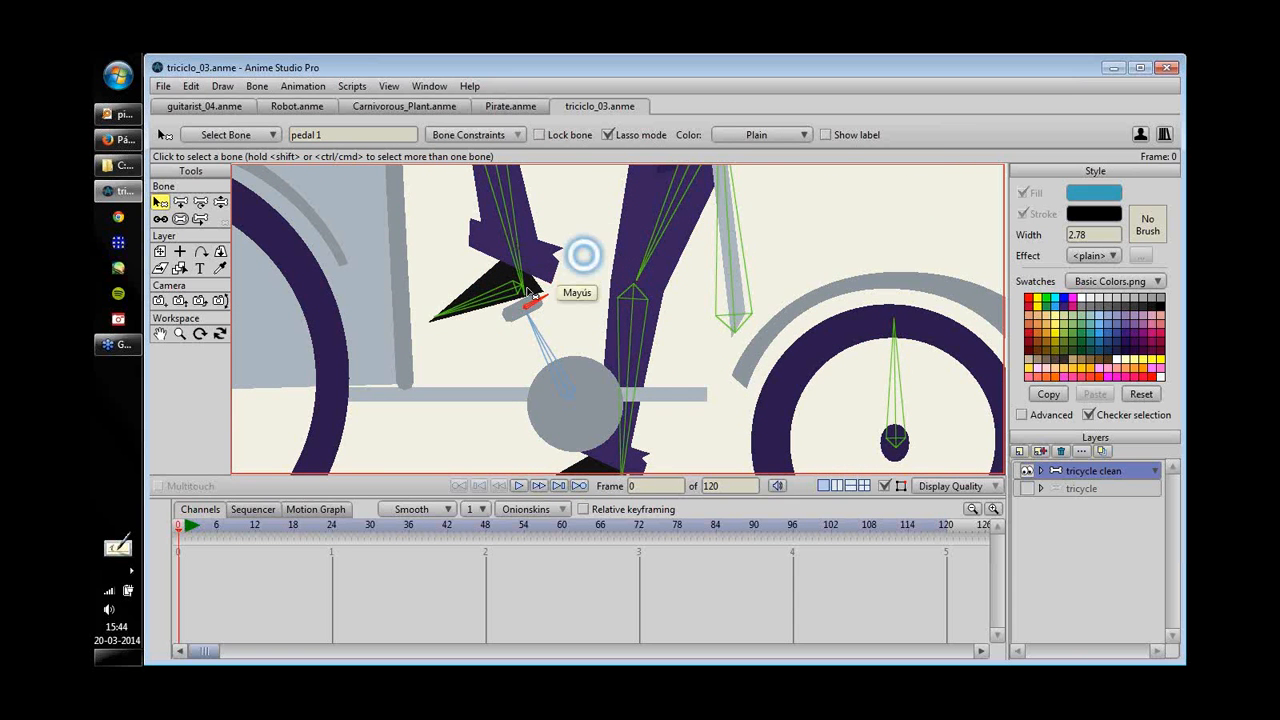
- Set the target of the raised leg's shin bone B5 to pedal 1 in its bone constraints
scroll(583, 254, down, 2)
drag(526, 189, 528, 235)
click(530, 270)
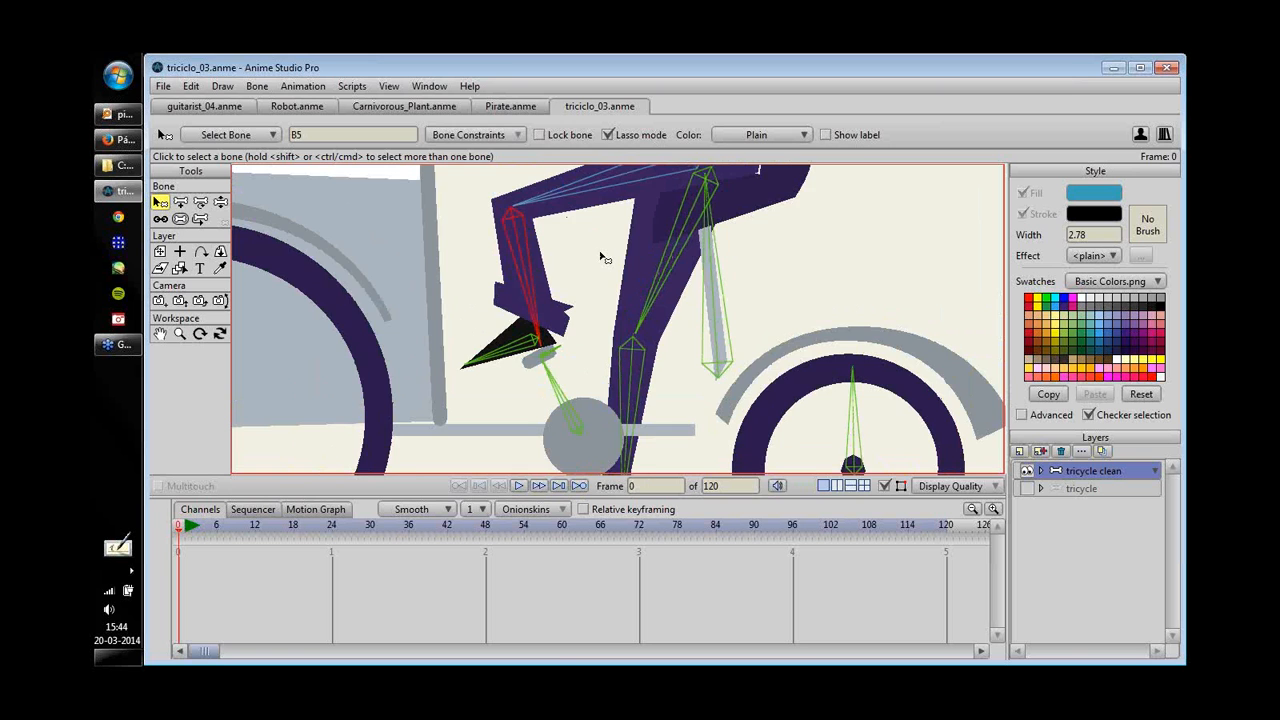
drag(603, 258, 754, 249)
click(470, 134)
click(477, 289)
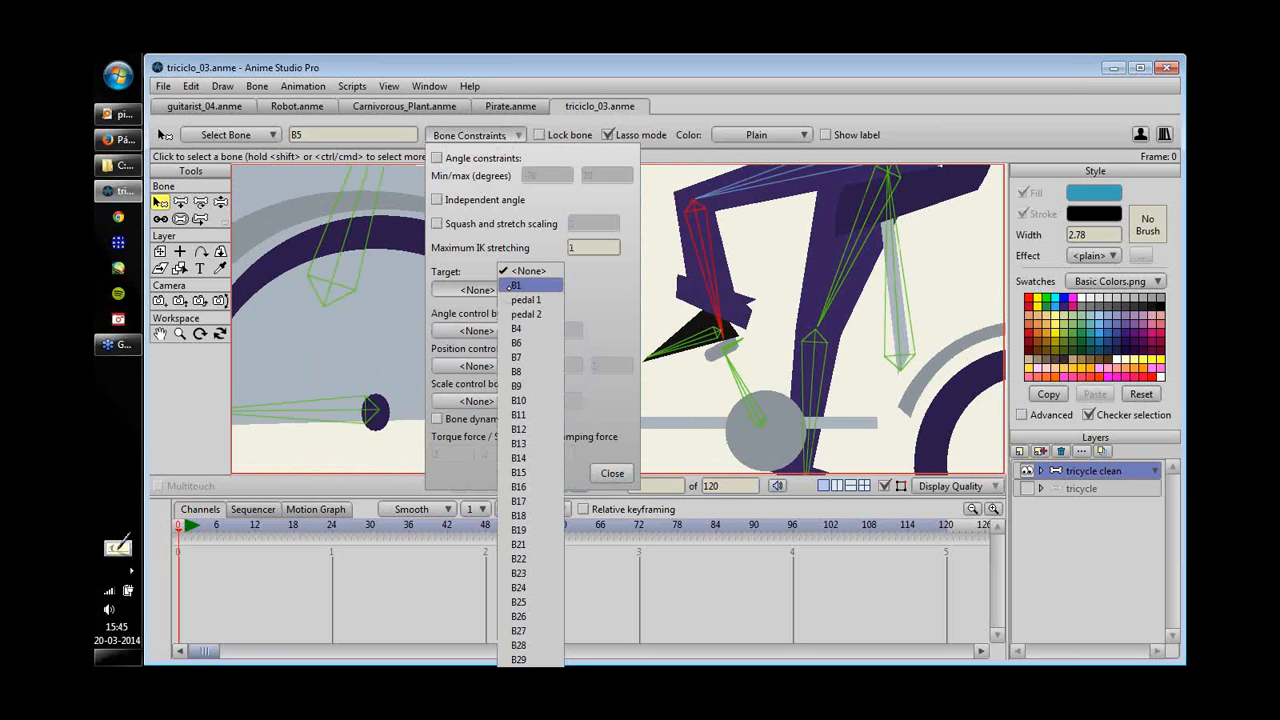
click(537, 299)
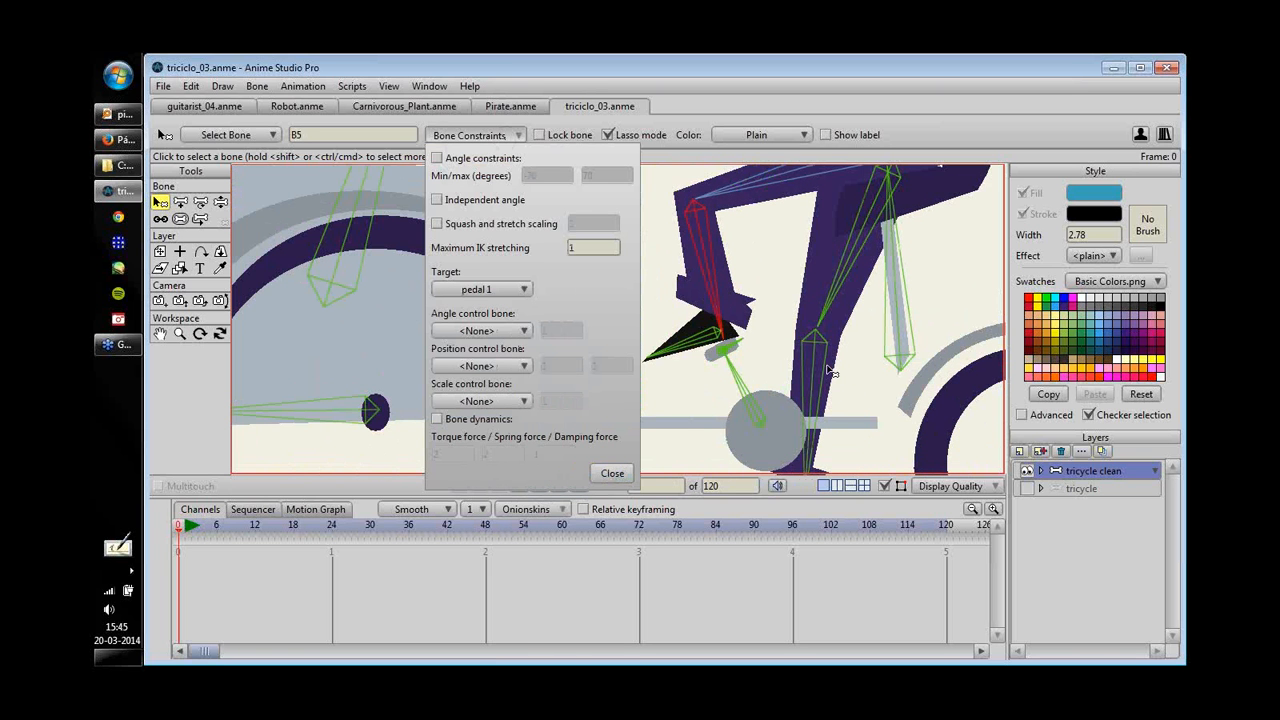
- Set the target of the extended leg's shin bone B9 to pedal 2 and close the bone constraints
scroll(829, 363, down, 3)
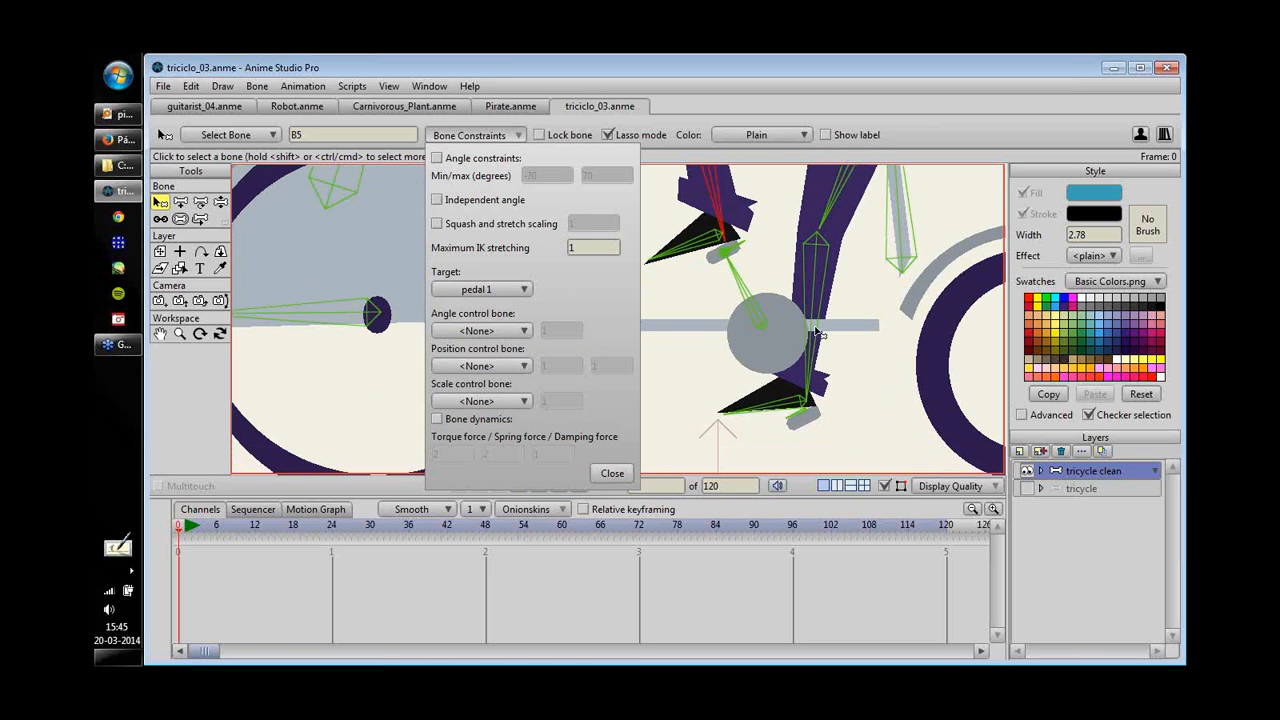
click(818, 332)
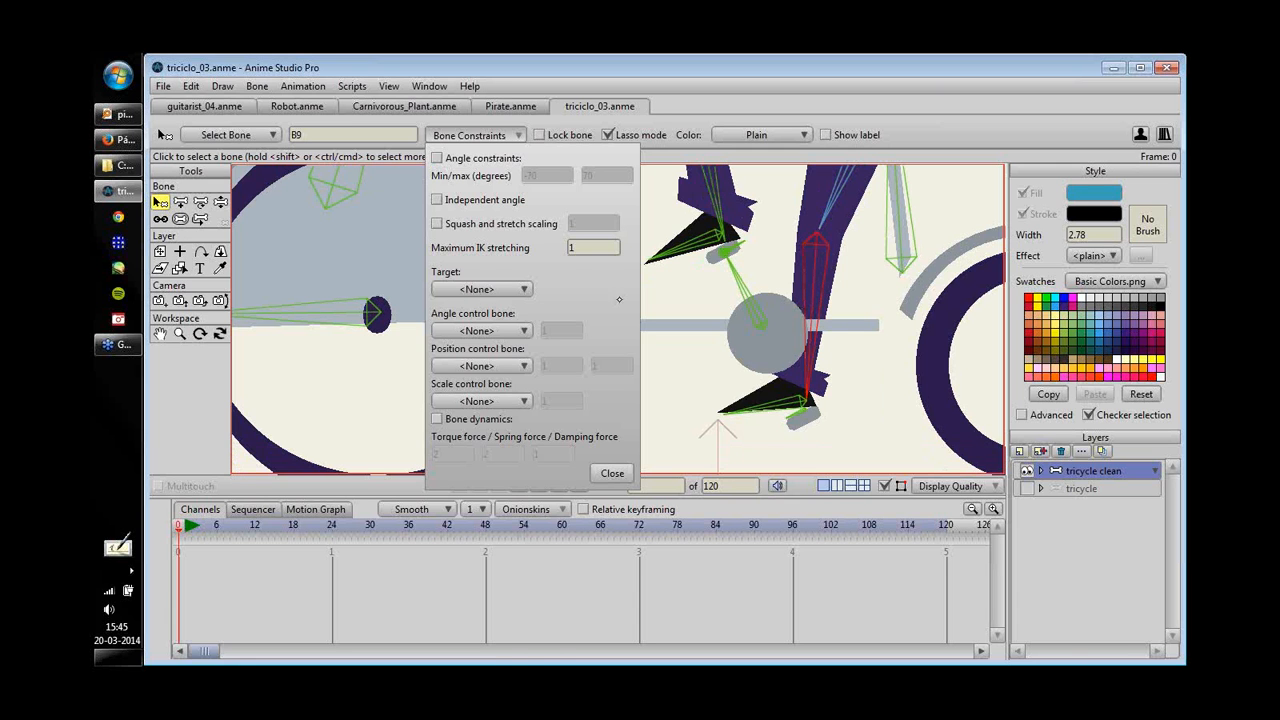
click(508, 289)
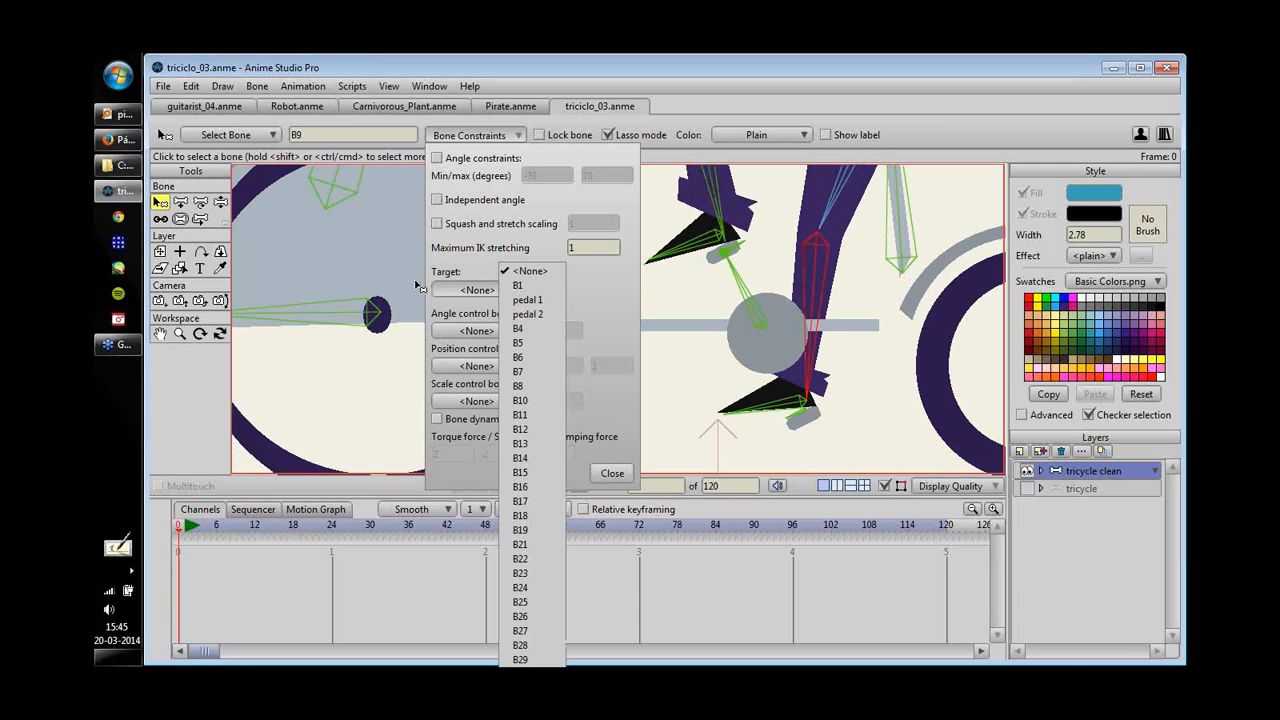
click(537, 316)
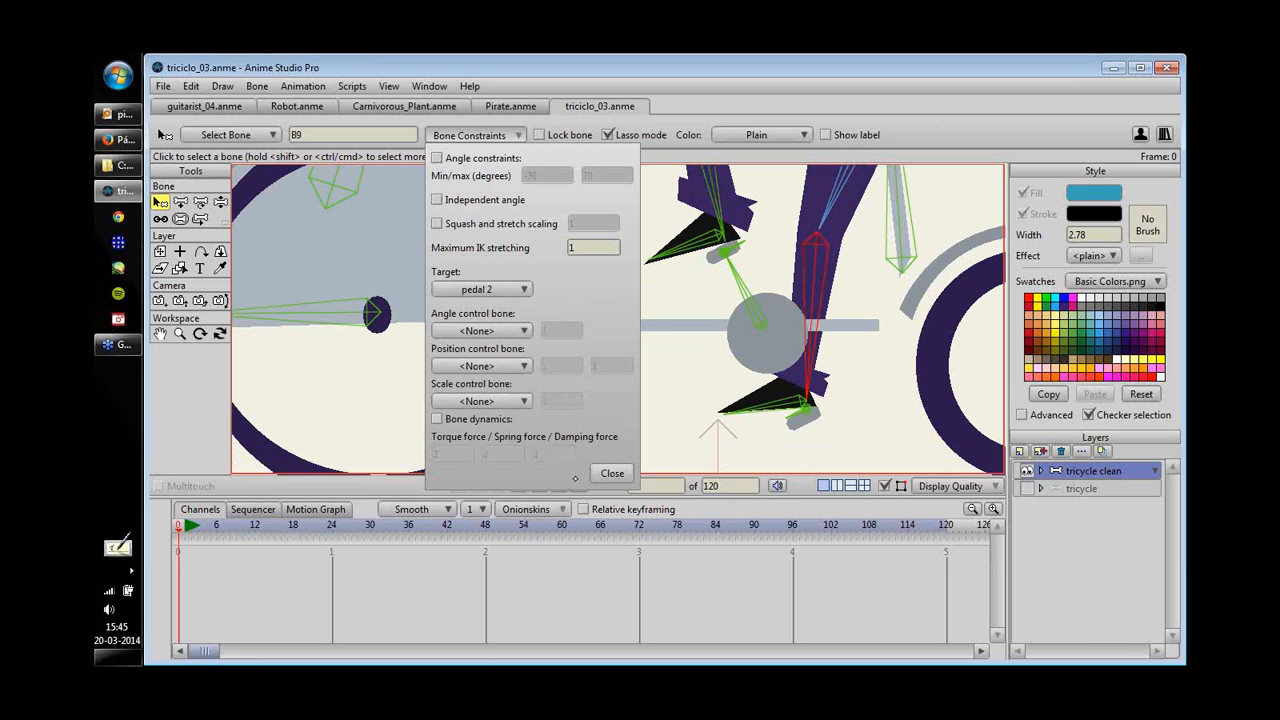
click(610, 473)
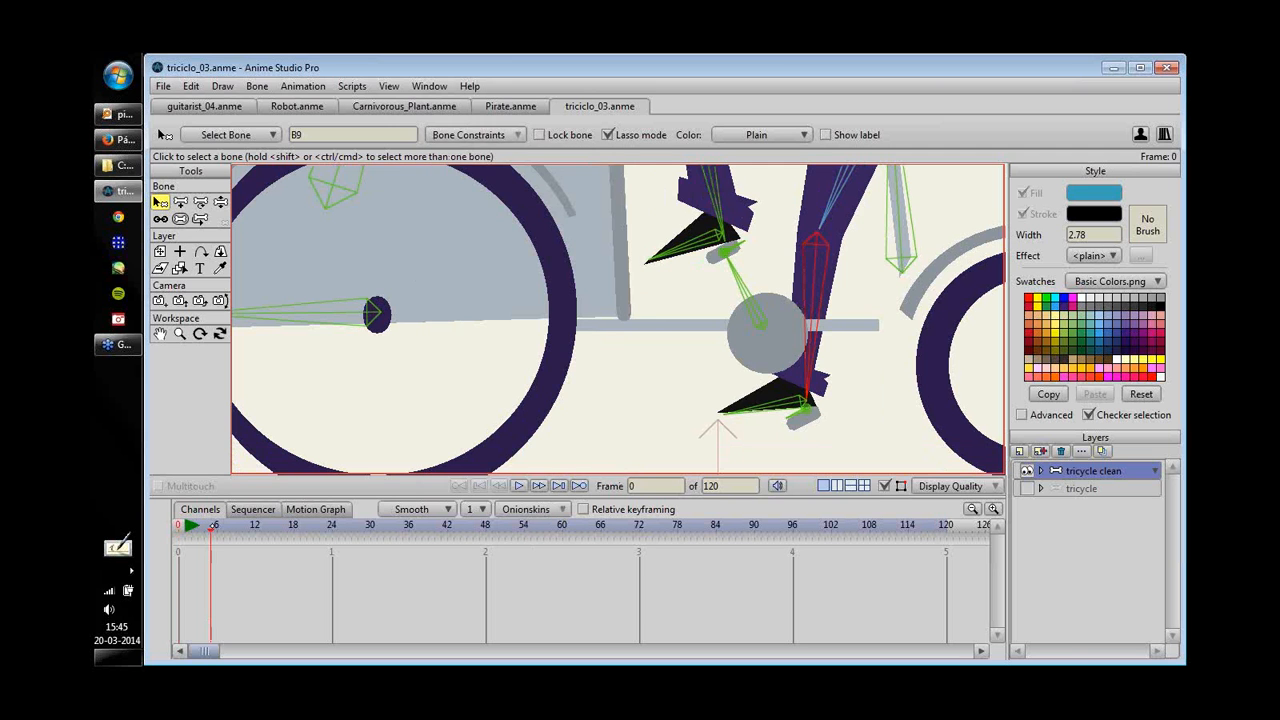
- Go to frame 8 and rotate the pedal crank bone to test how the legs follow the pedals
drag(211, 527, 230, 526)
key(z)
drag(735, 283, 801, 368)
scroll(893, 288, down, 3)
drag(705, 354, 779, 343)
drag(695, 395, 572, 390)
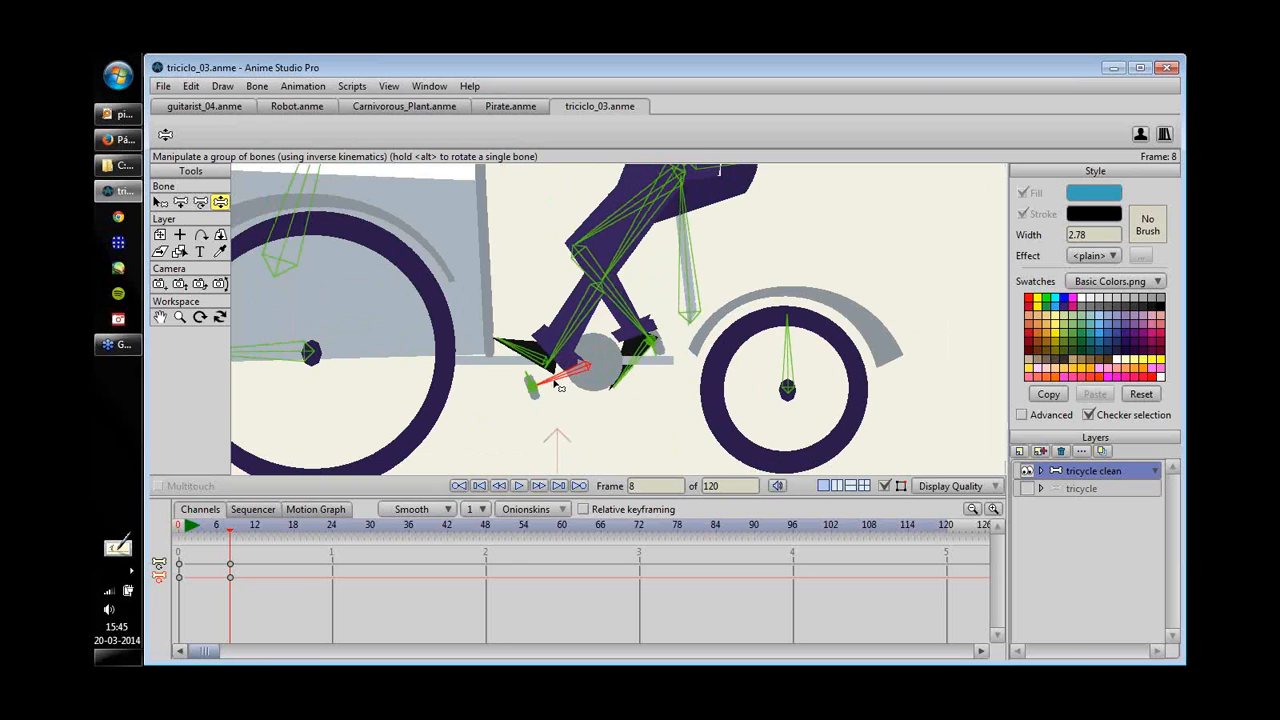
drag(602, 328, 592, 356)
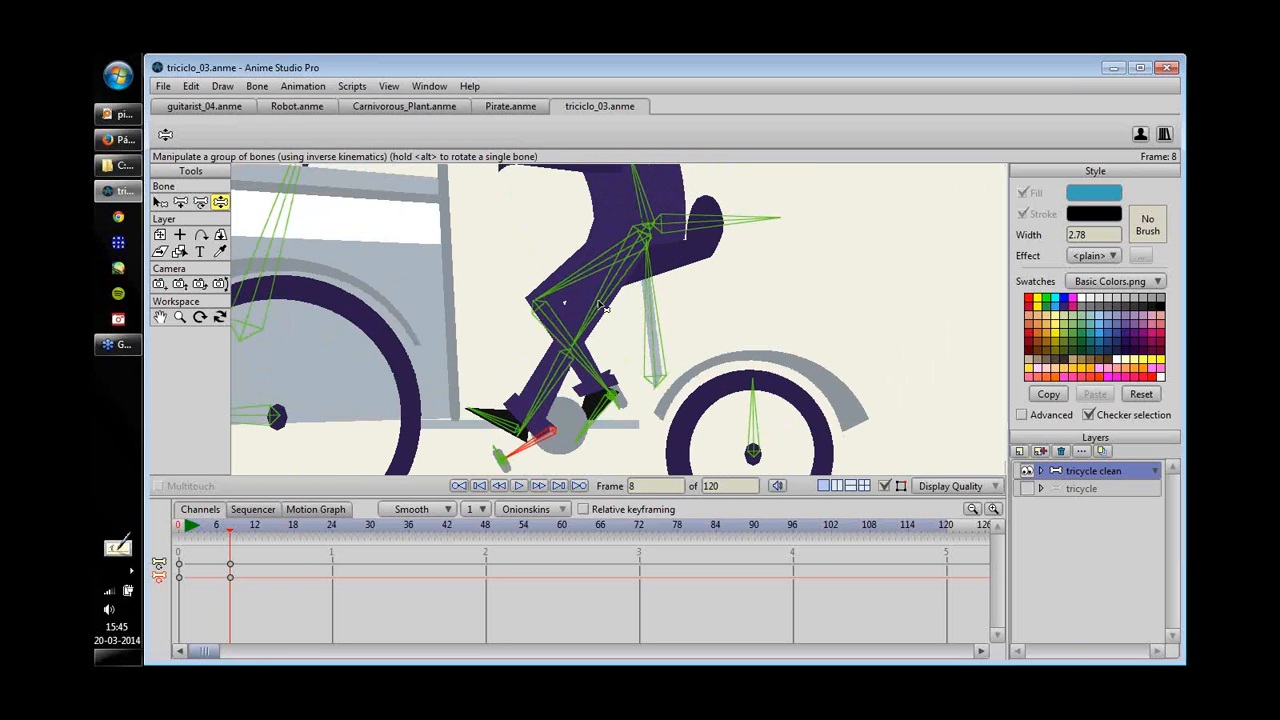
- Select the thigh and shin bones of both legs and set their Maximum IK stretching to 2
mouse_move(597, 297)
mouse_down()
mouse_move(599, 266)
mouse_move(546, 333)
mouse_up()
key(b)
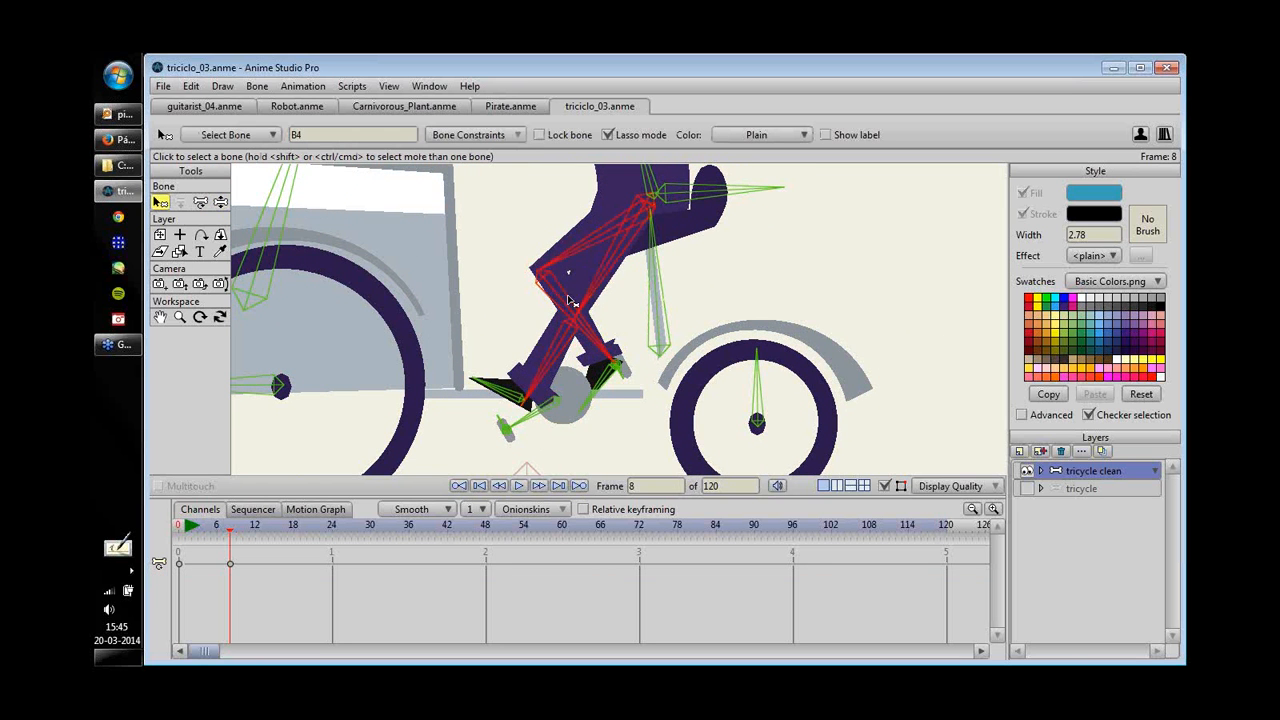
click(494, 134)
drag(743, 266, 889, 278)
drag(581, 249, 606, 255)
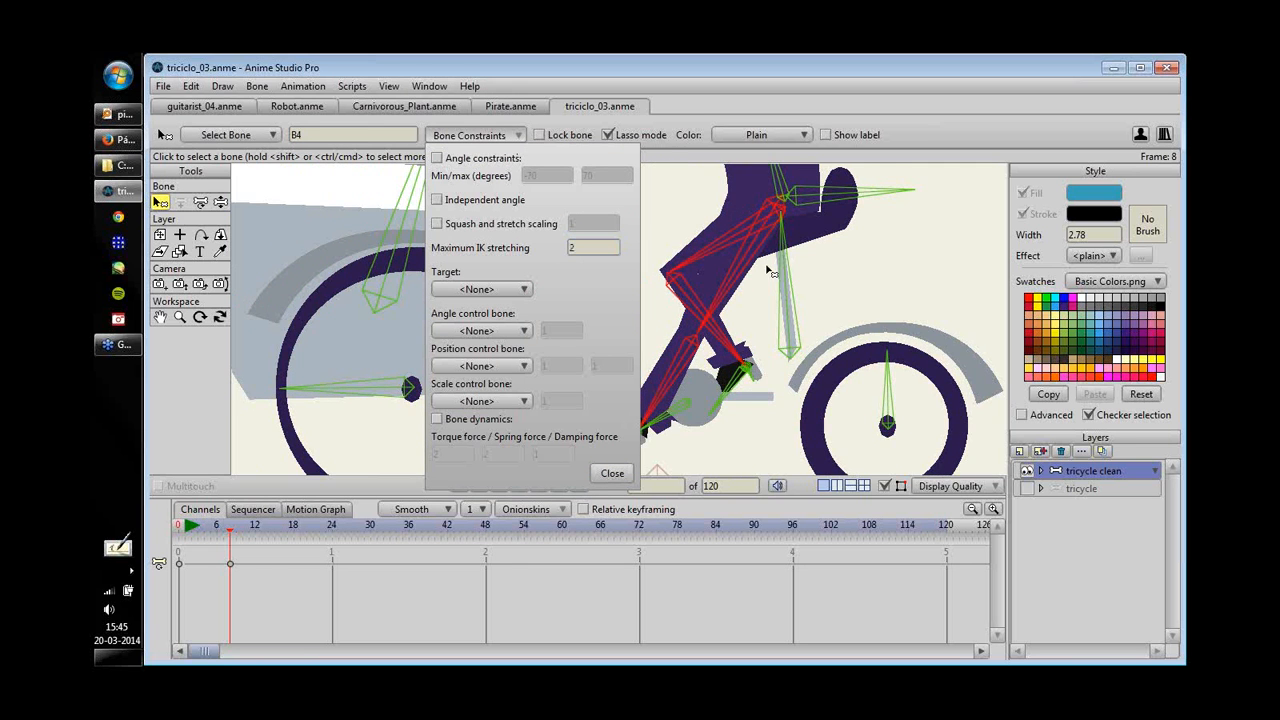
- Enable squash and stretch scaling for the selected thigh and shin bones of both legs and close the bone constraints
drag(797, 272, 826, 275)
click(437, 223)
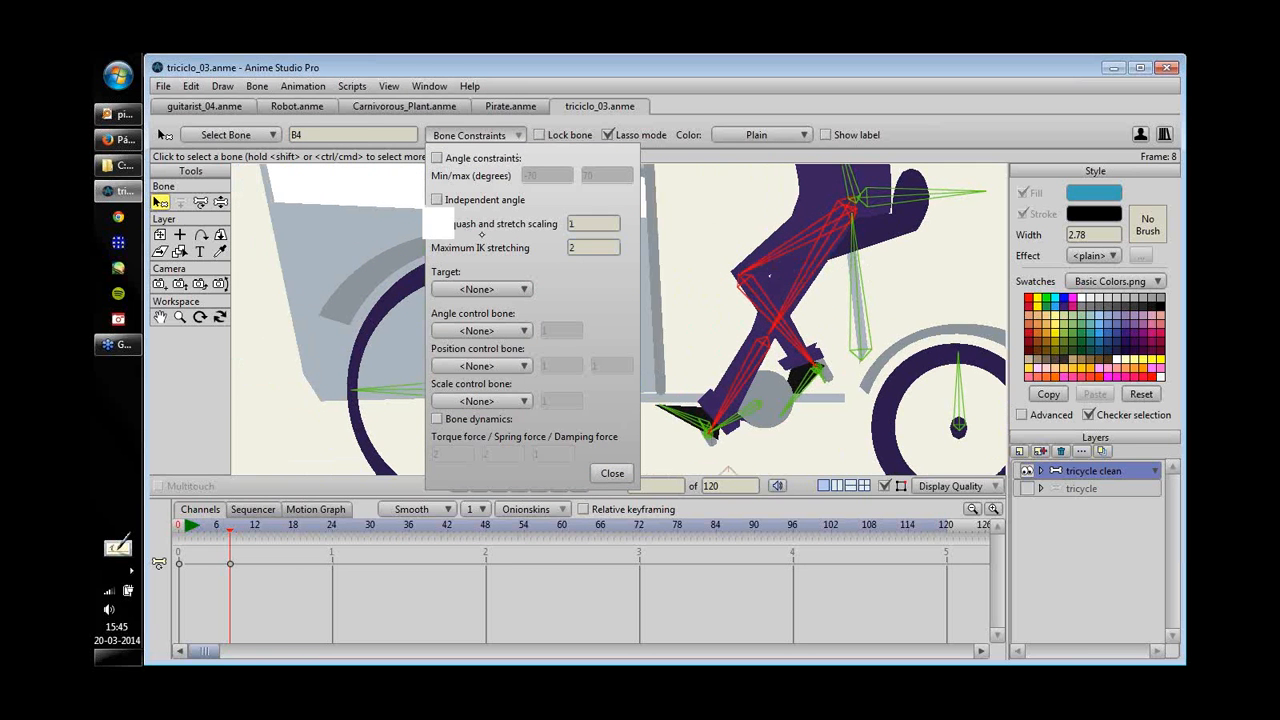
click(613, 475)
- Rotate the pedal crank bone at frame 8 to test how the stretching legs follow the pedals
key(z)
drag(730, 418, 677, 302)
scroll(714, 280, up, 5)
- Select both pedal bones and enable Independent angle for them in the bone constraints
key(b)
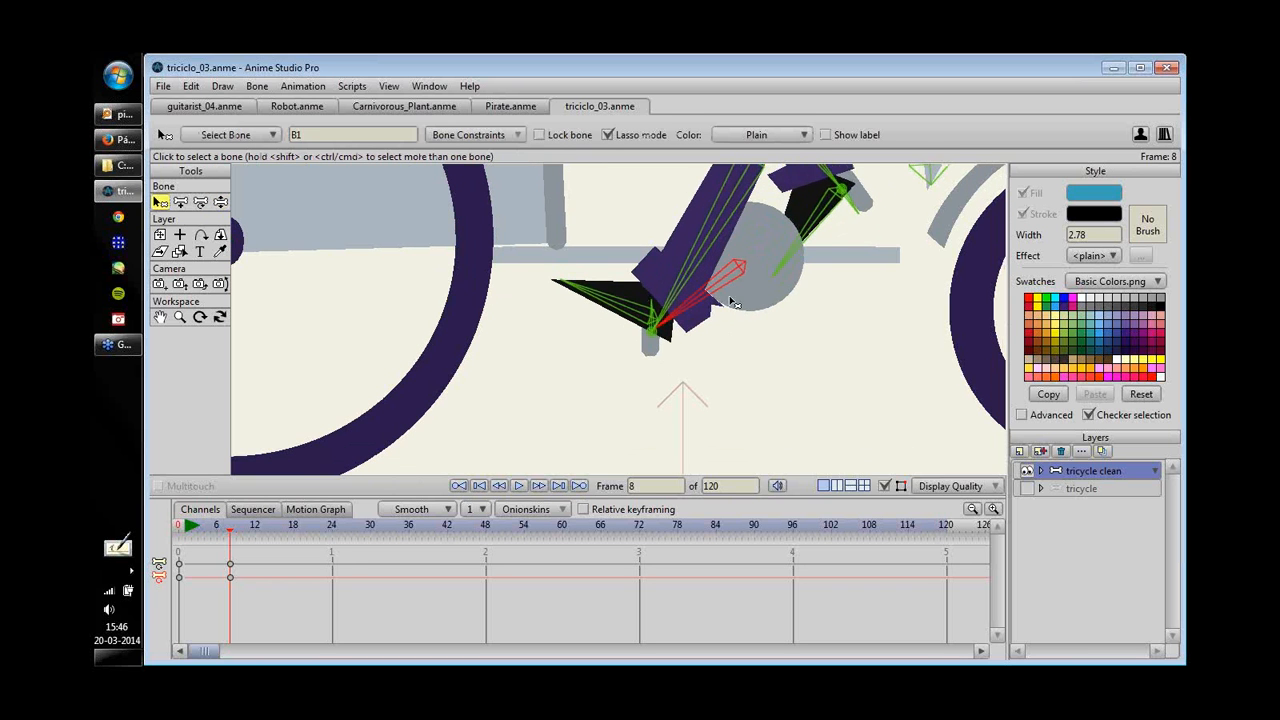
click(654, 306)
drag(808, 273, 732, 335)
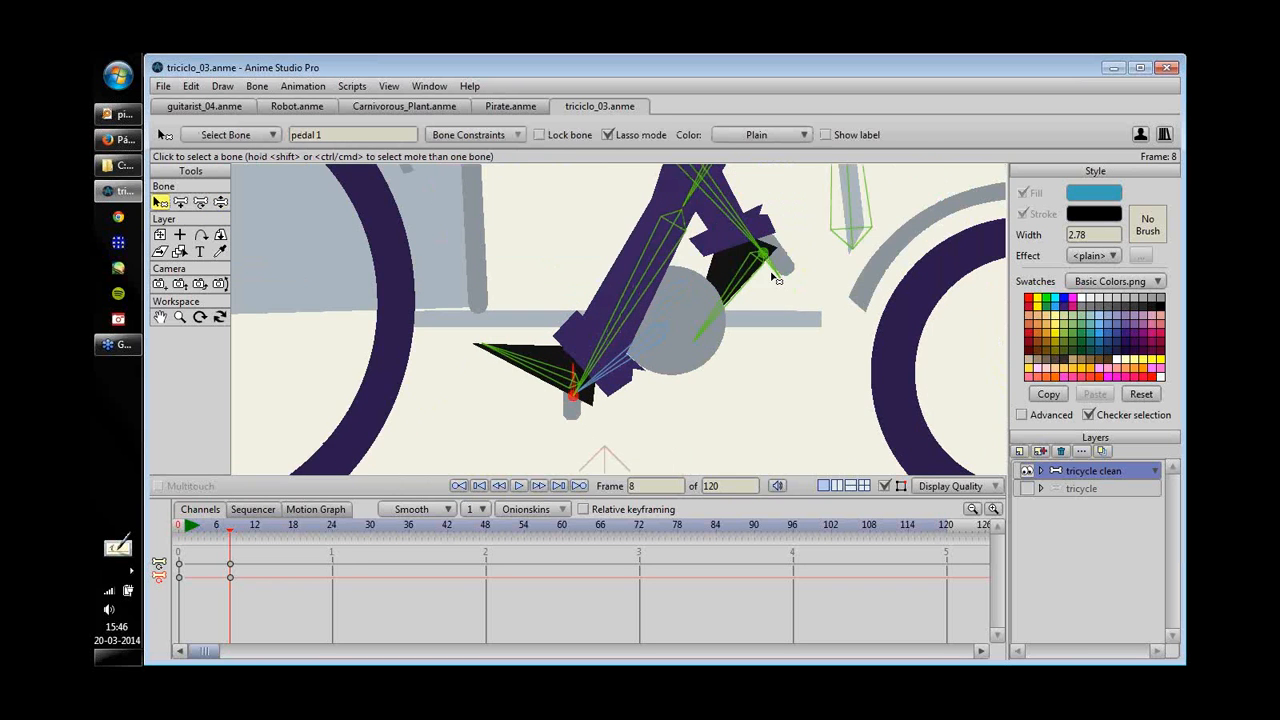
shift+click(769, 264)
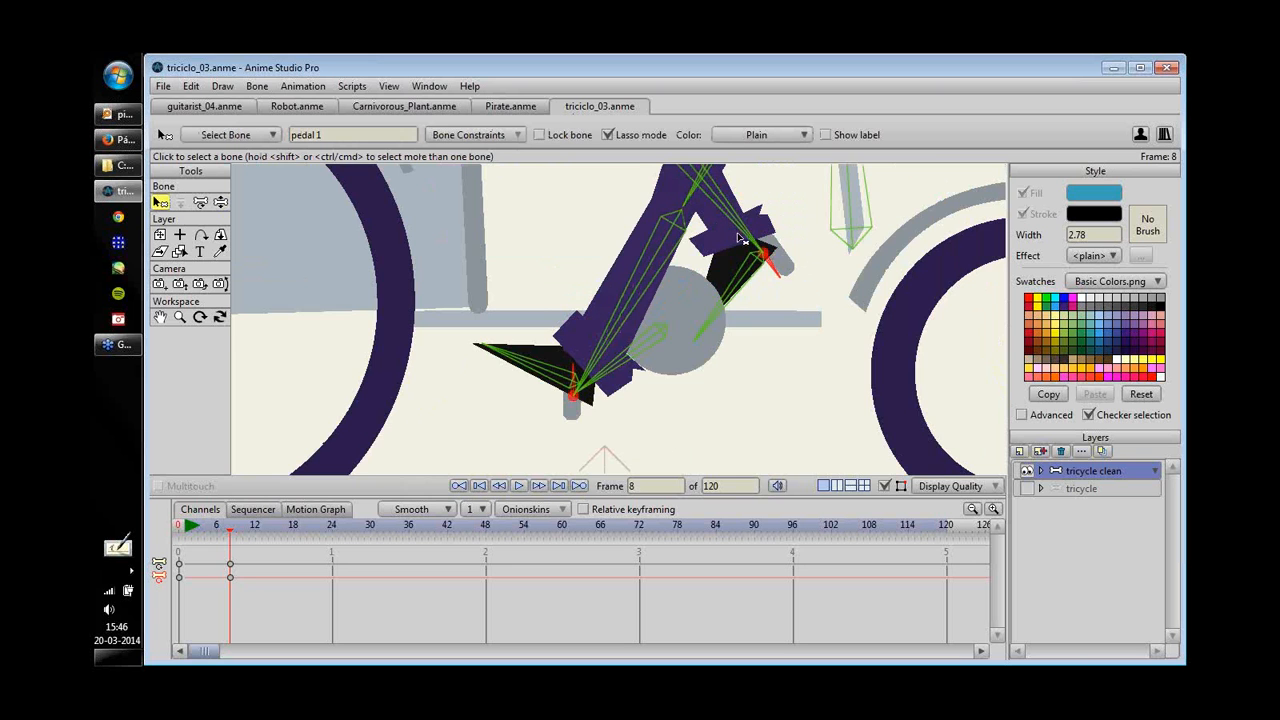
drag(740, 238, 855, 240)
click(479, 136)
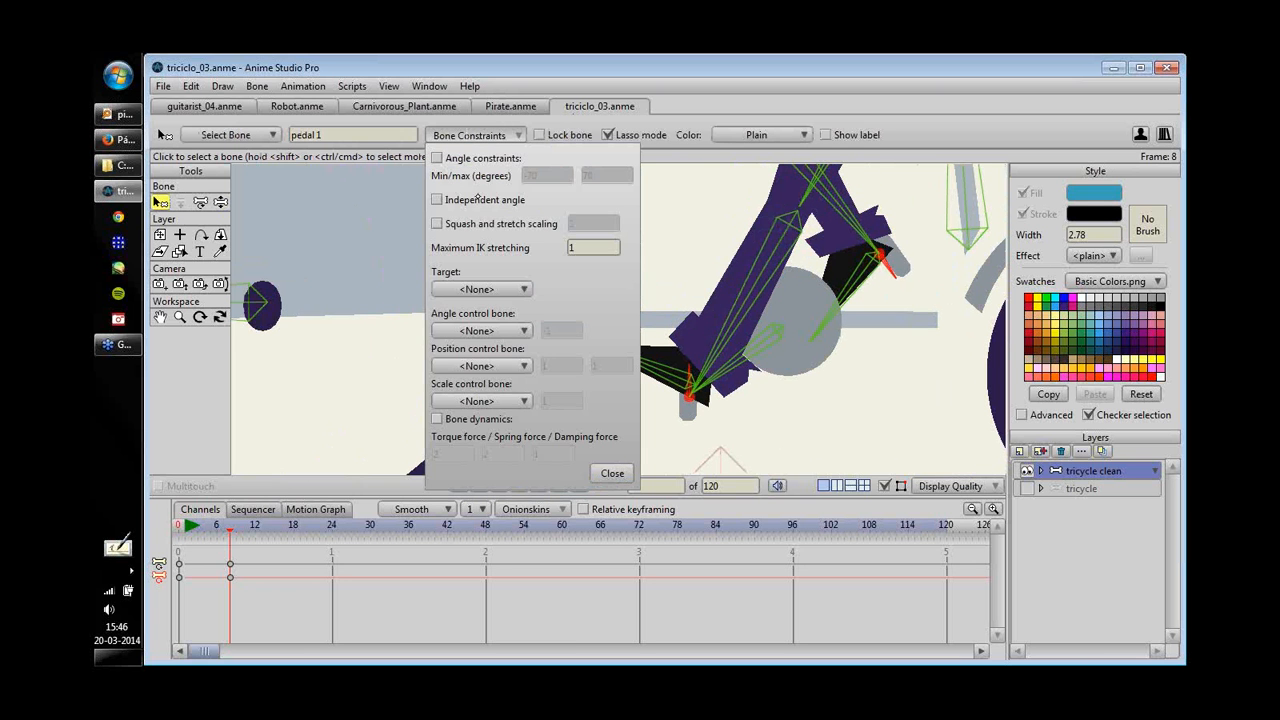
click(474, 199)
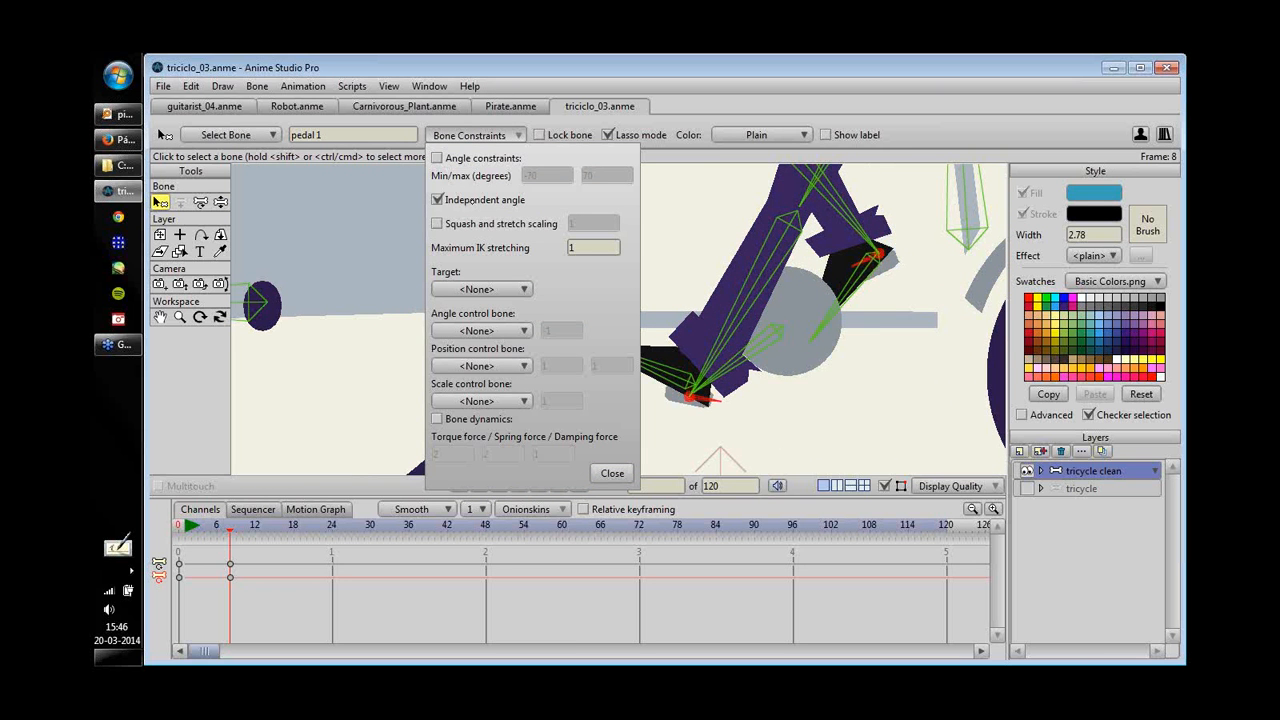
click(610, 472)
- Delete the keyframes at frame 8 and rotate the pedal crank bone to test the feet and pedals
drag(264, 543, 210, 598)
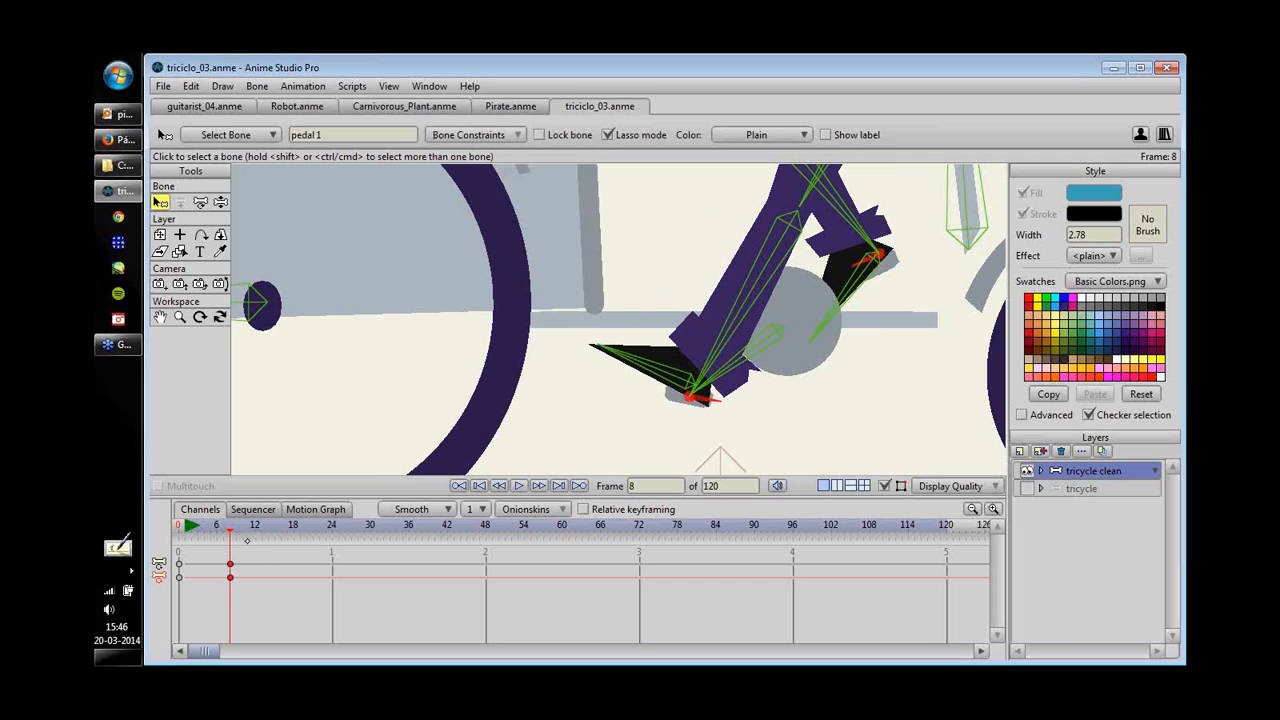
key(Delete)
key(z)
drag(766, 354, 610, 326)
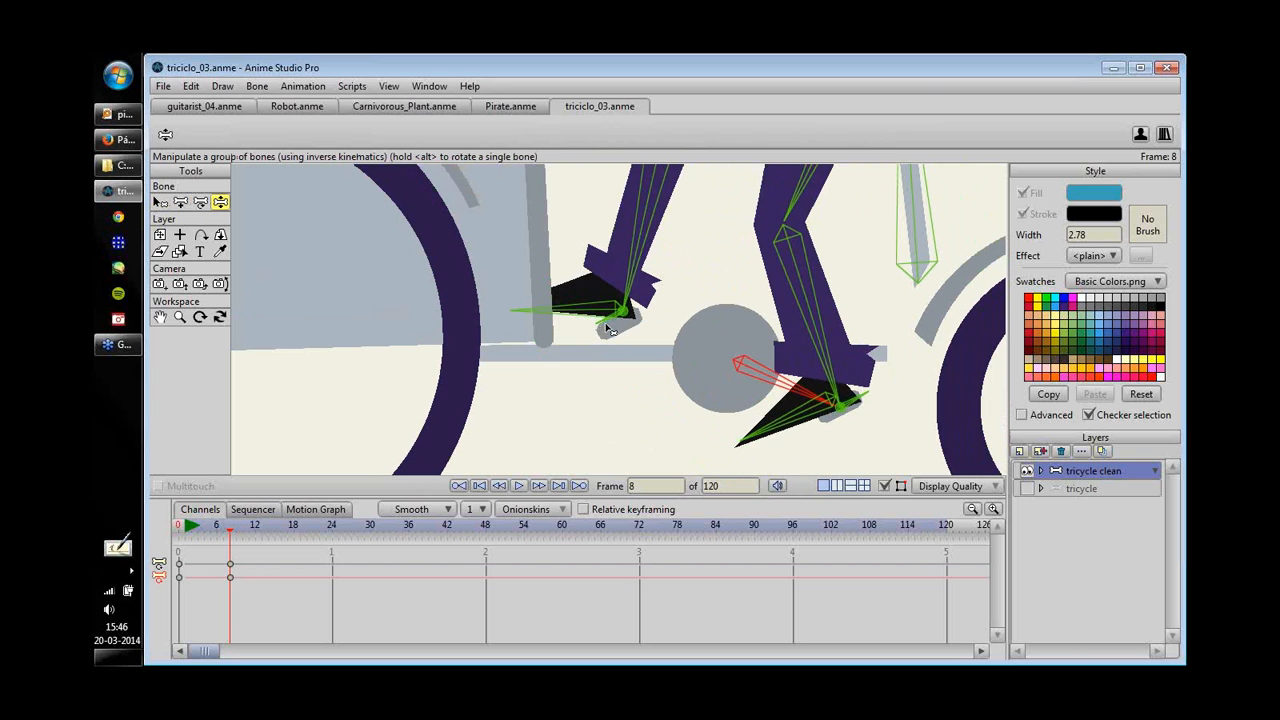
drag(764, 378, 651, 303)
scroll(708, 303, down, 8)
- Go to frame 120 and rotate the pedal crank bone to key its end position
drag(230, 527, 213, 527)
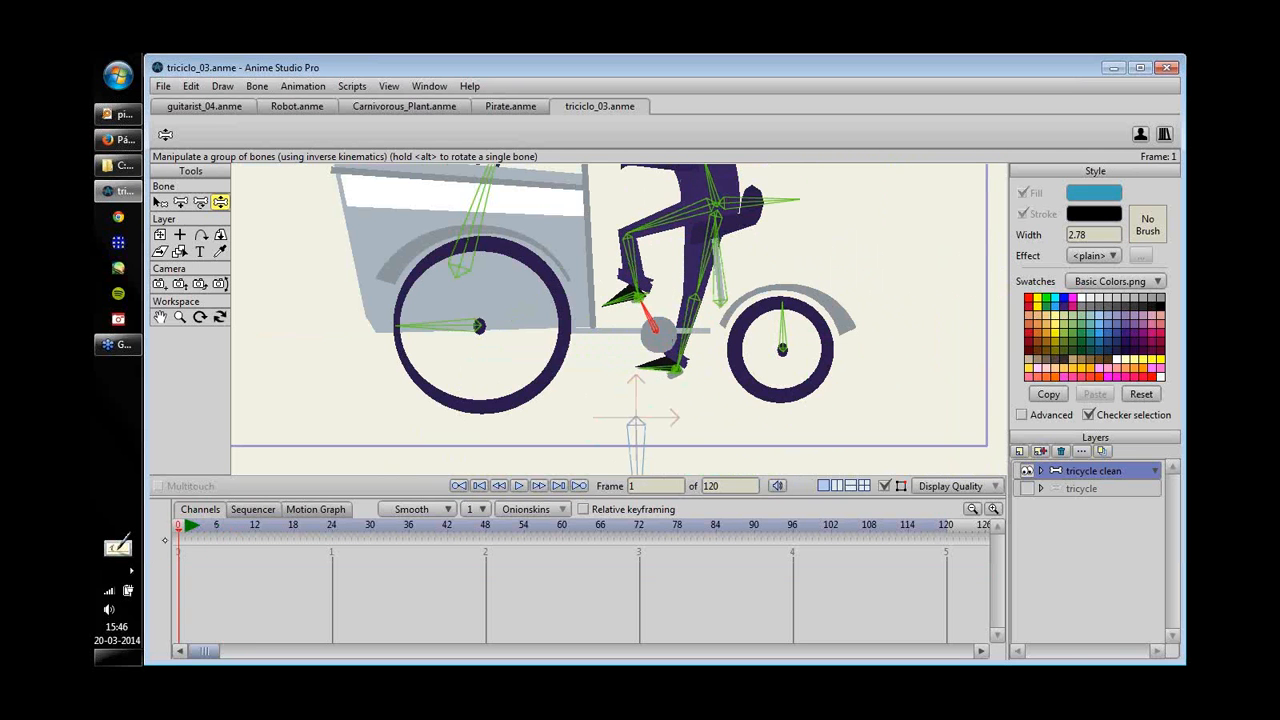
drag(671, 236, 646, 266)
scroll(646, 266, down, 5)
click(204, 528)
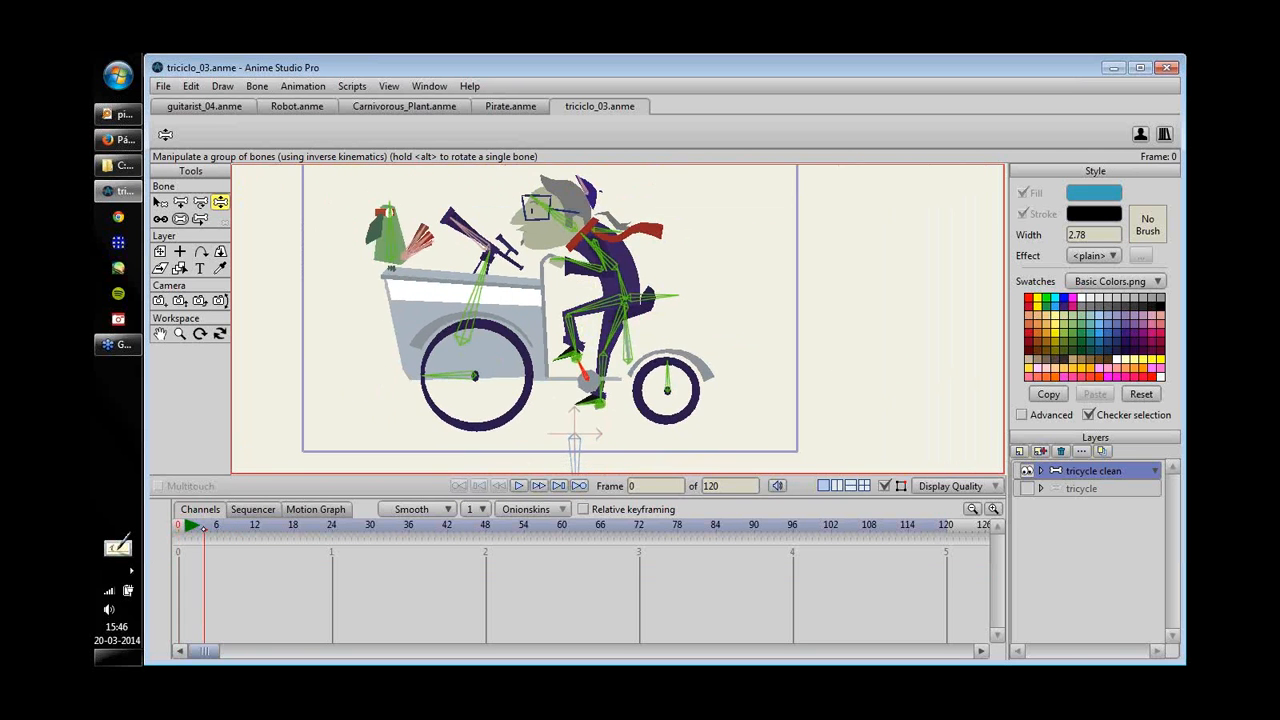
drag(204, 528, 946, 527)
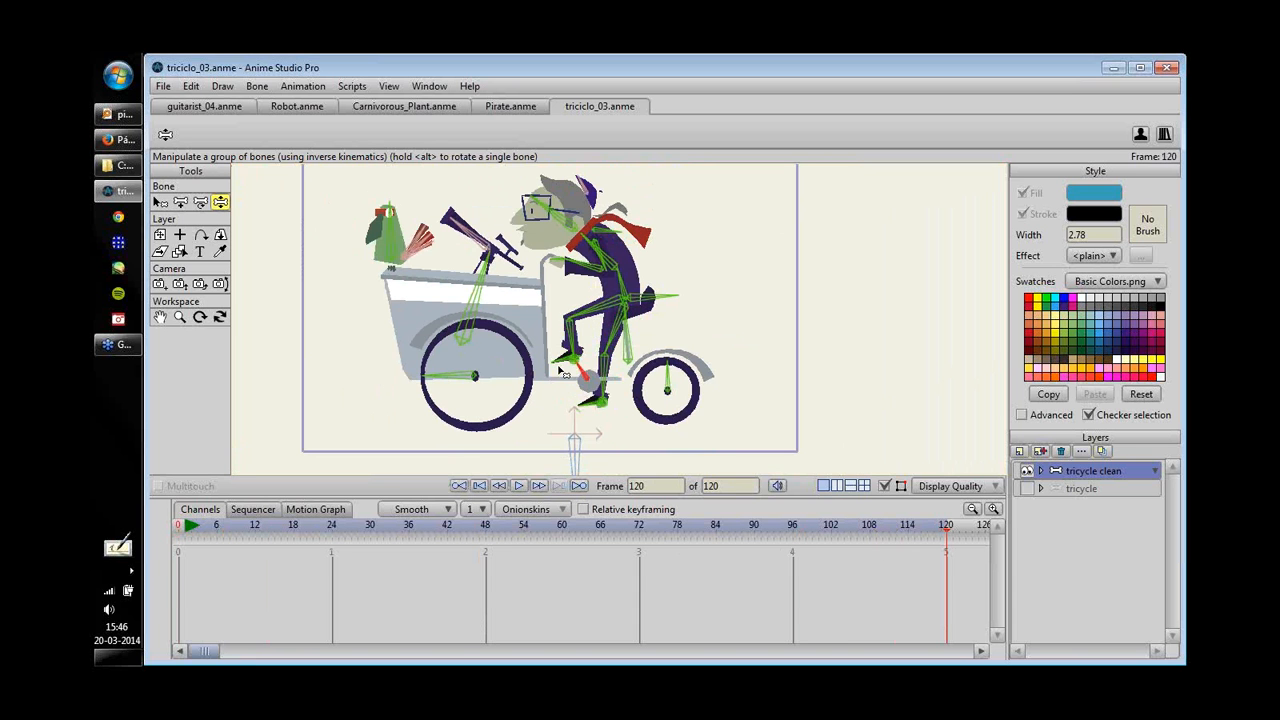
drag(560, 371, 556, 375)
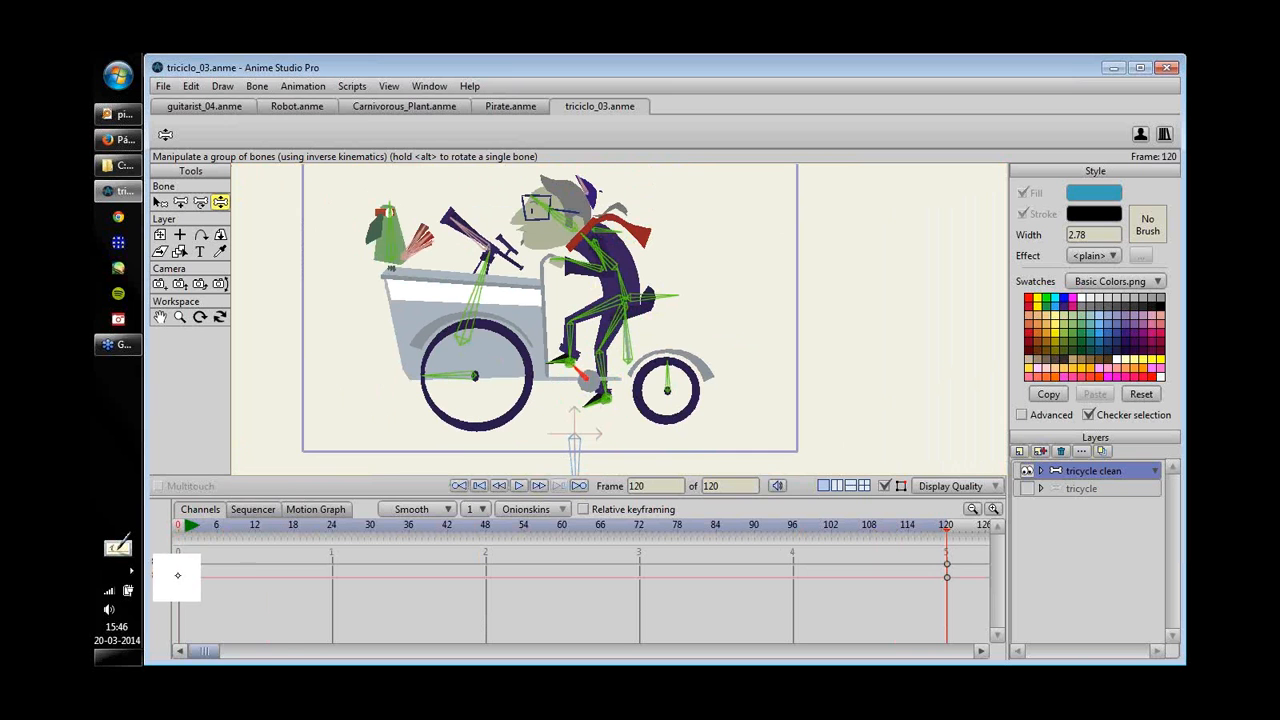
- Change the interpolation of the crank bone's frame 0 keyframe and play the pedalling animation
right_click(177, 575)
click(212, 428)
click(191, 527)
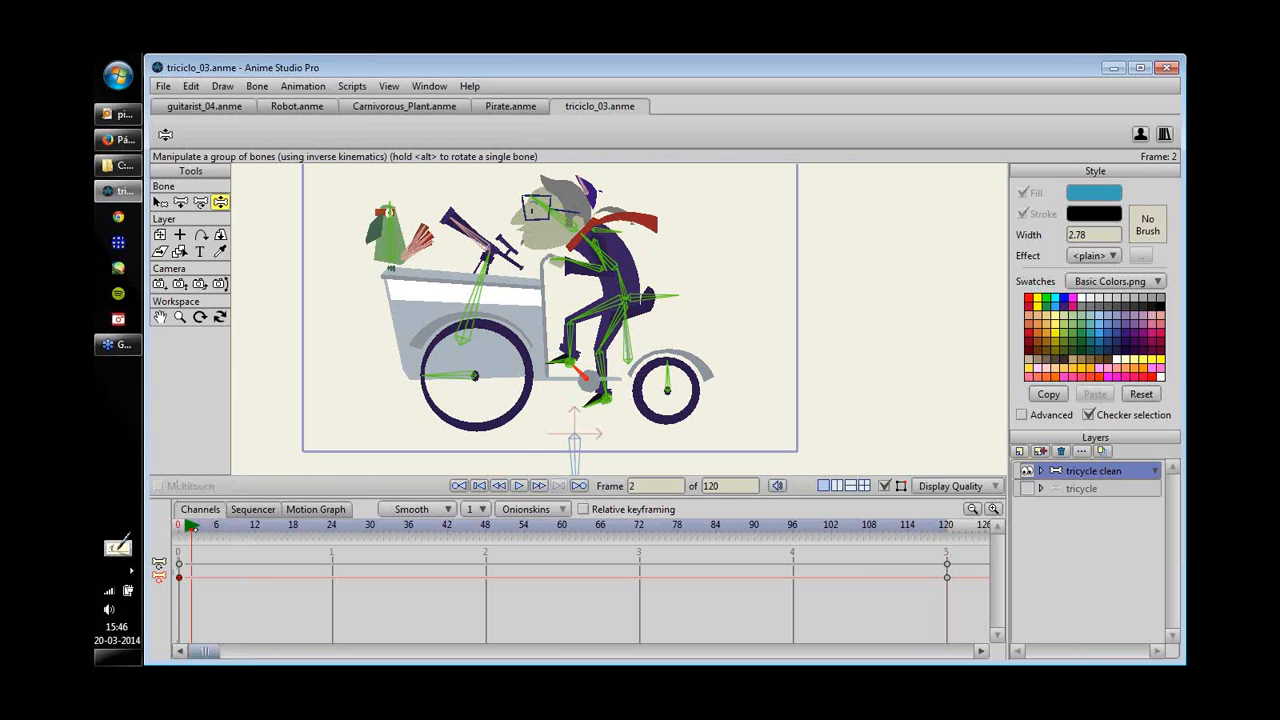
click(518, 485)
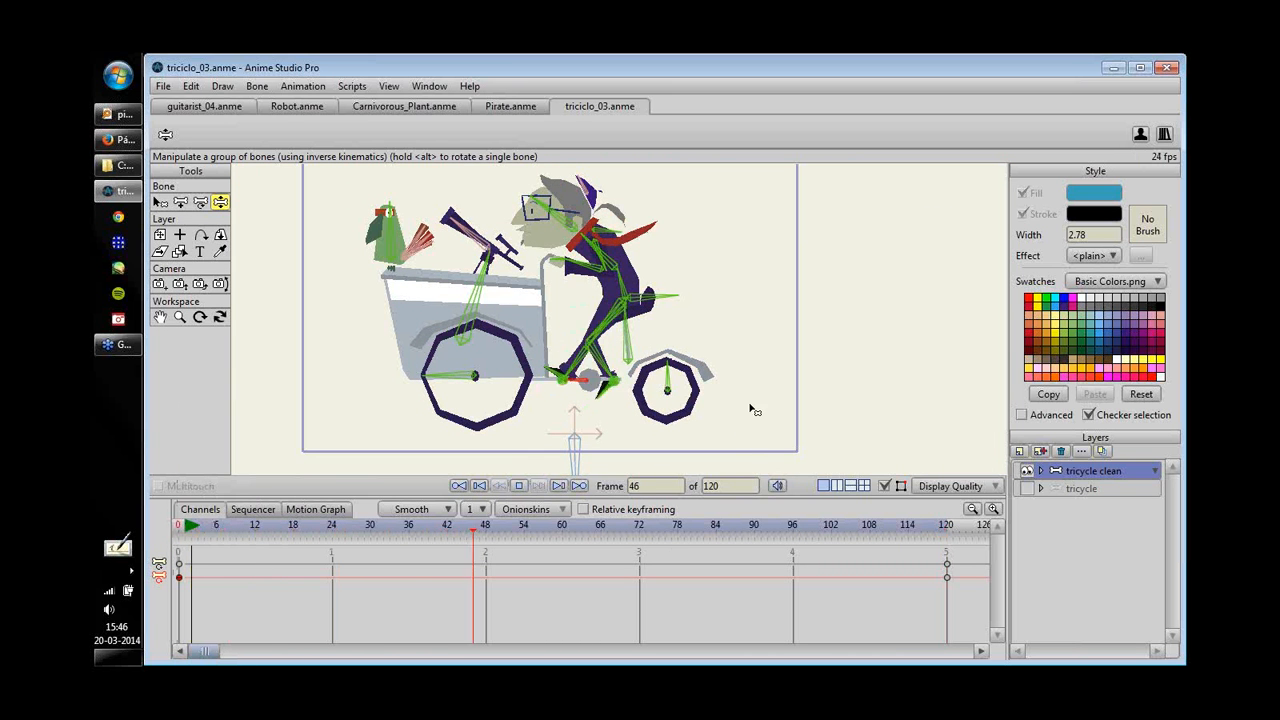
- Rotate the pedal crank bone further at frame 120, then play and scrub through the pedalling animation
click(947, 527)
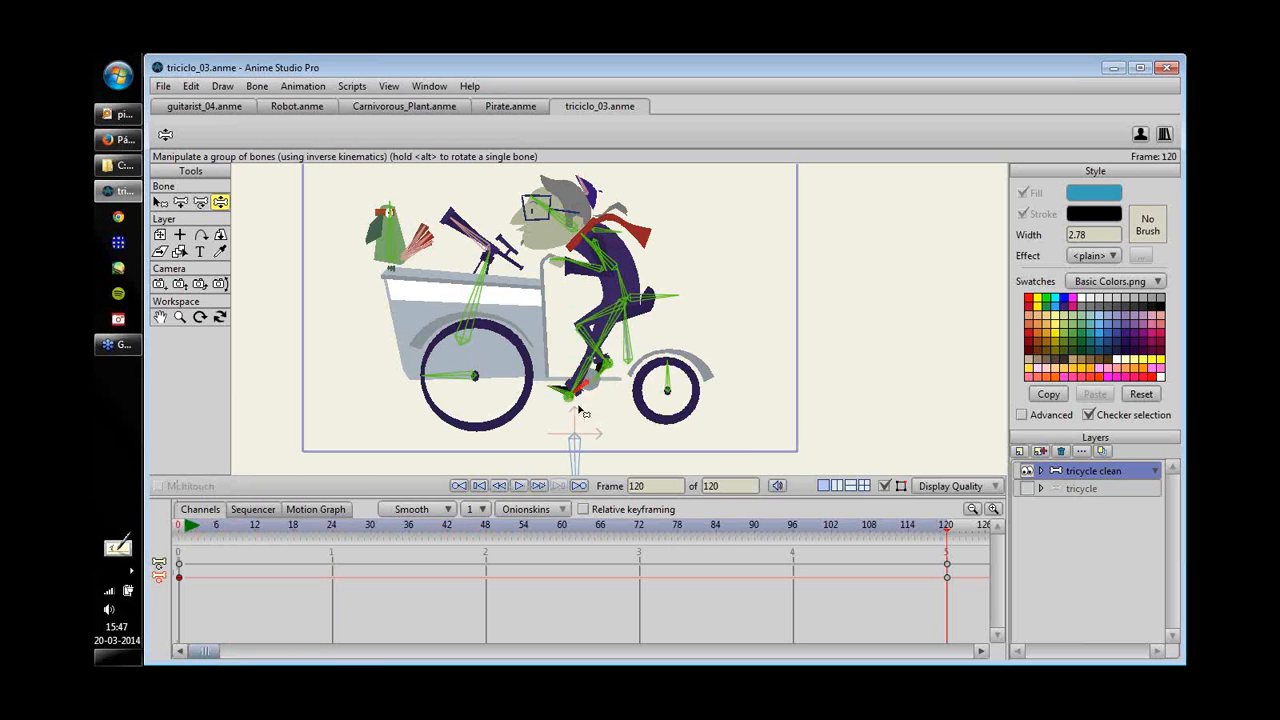
key(space)
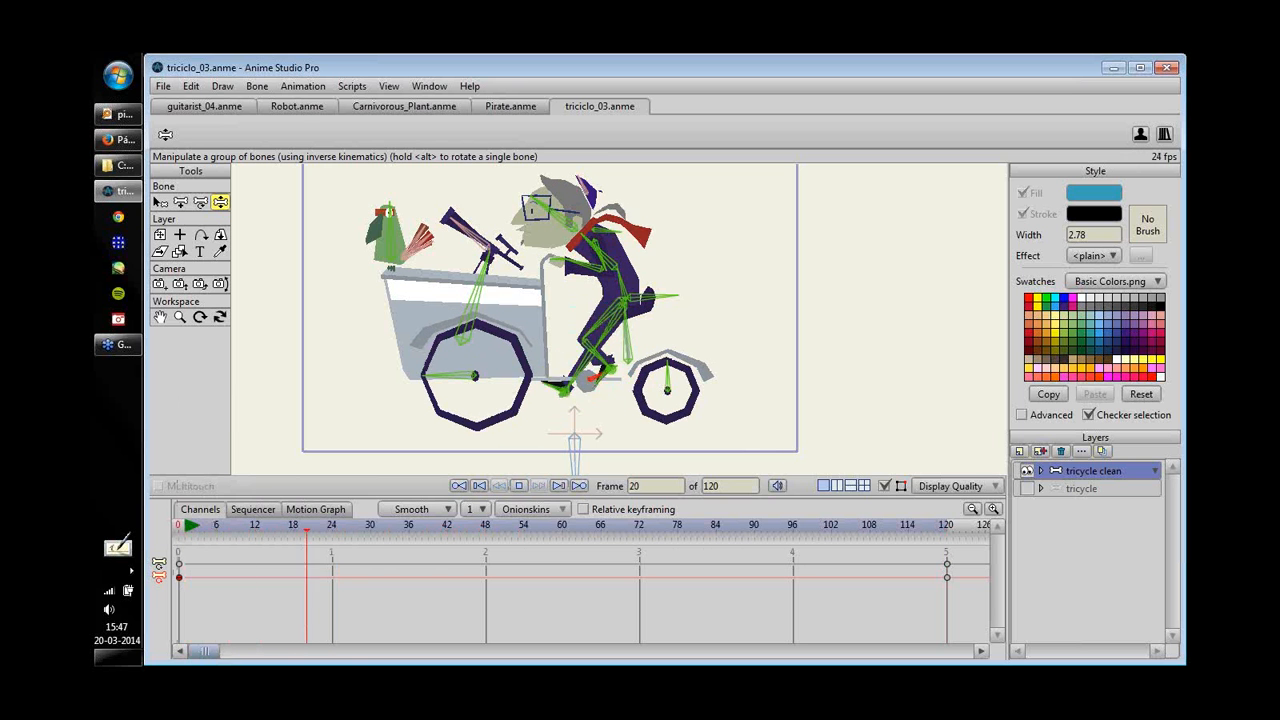
key(space)
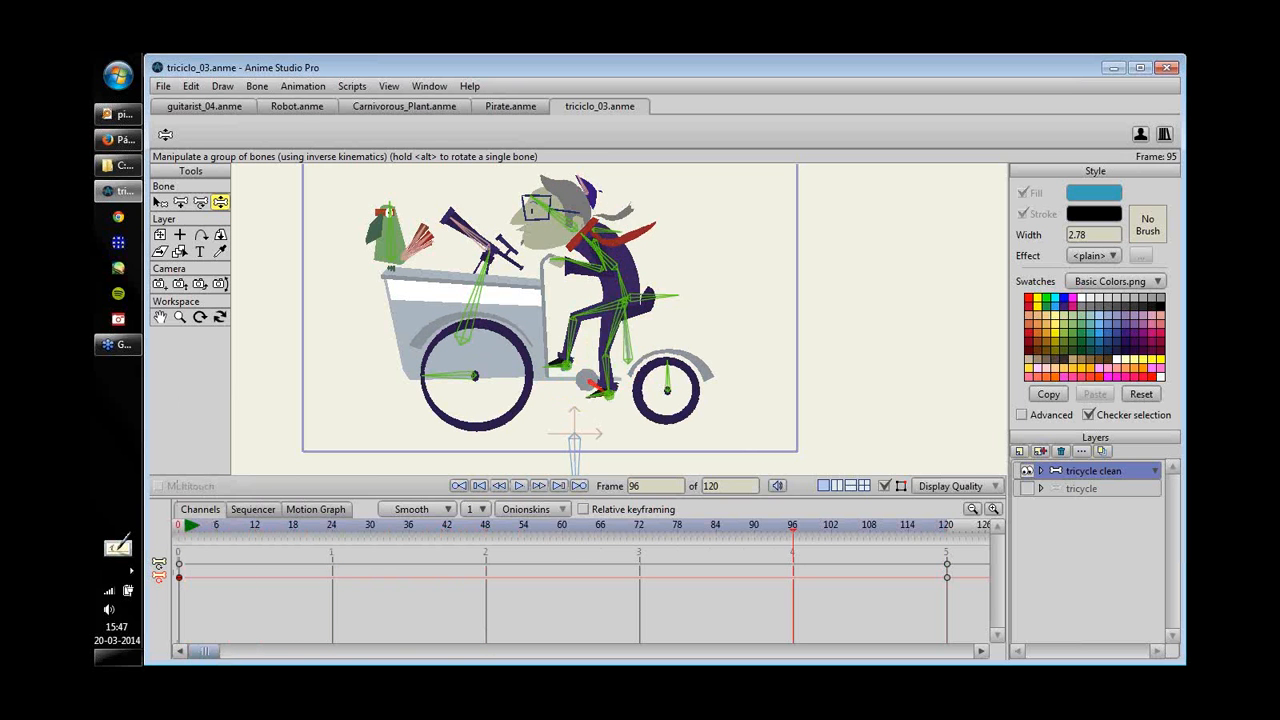
click(940, 531)
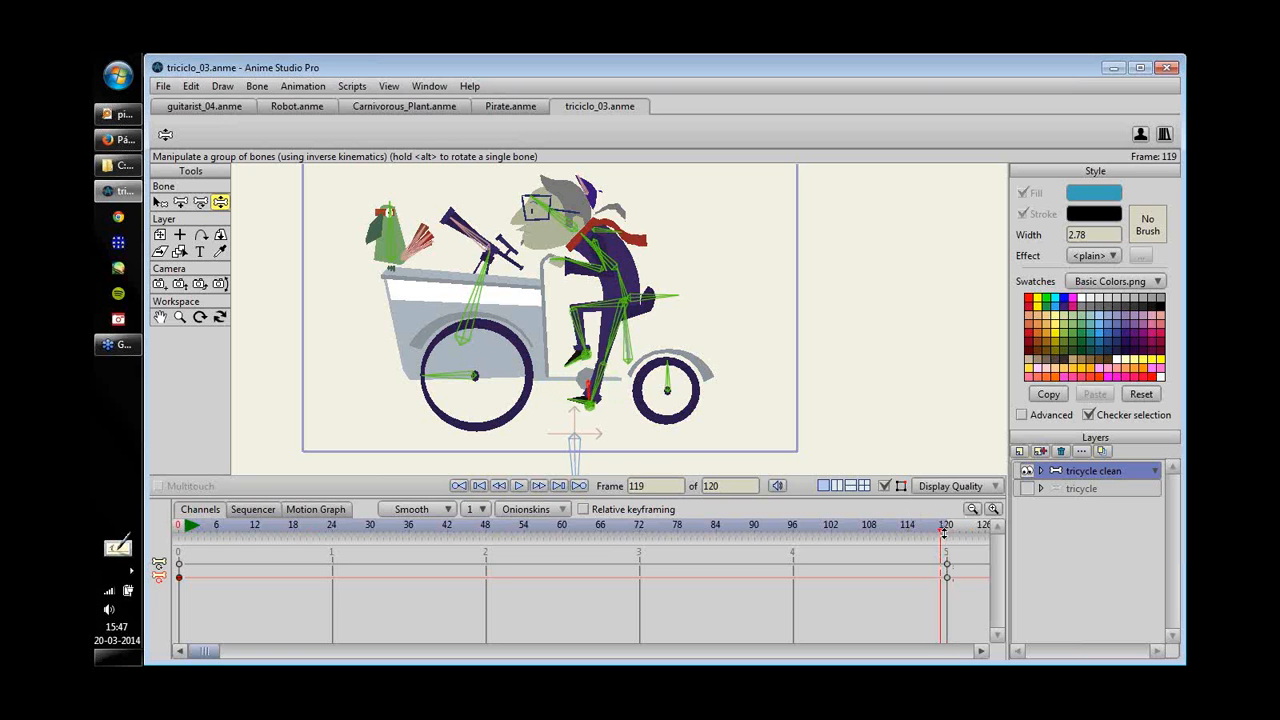
drag(936, 537, 407, 516)
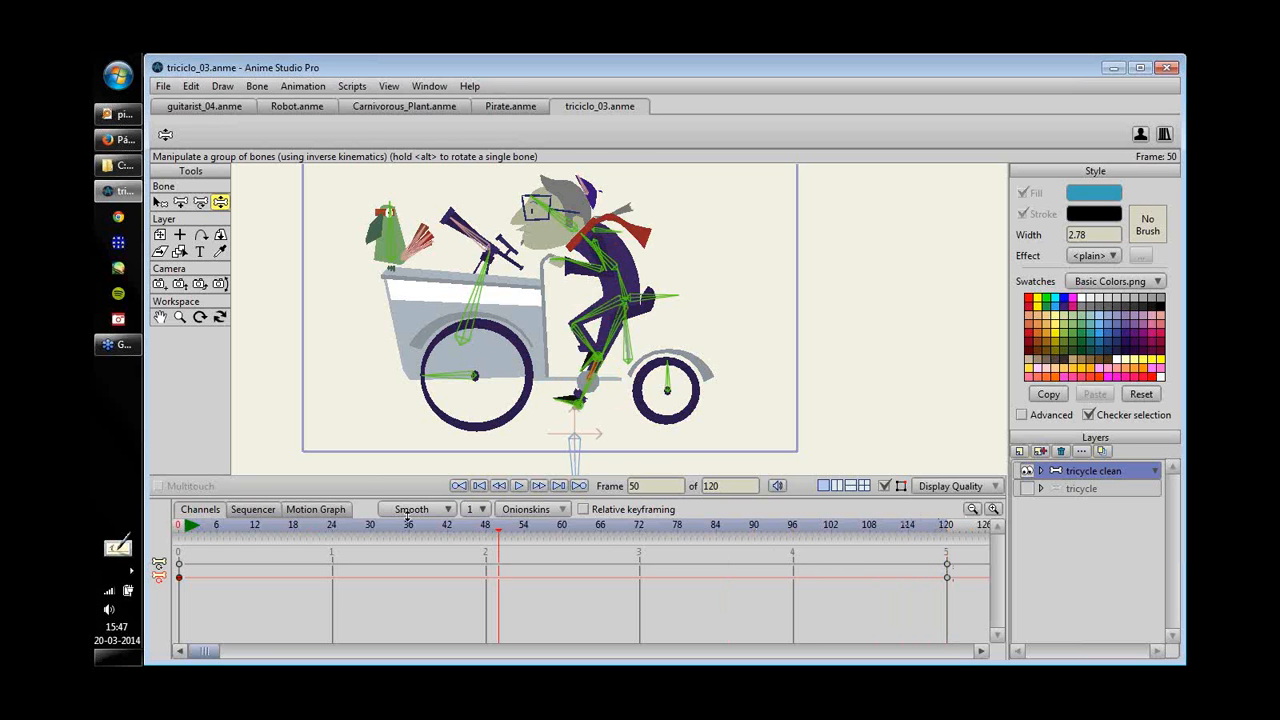
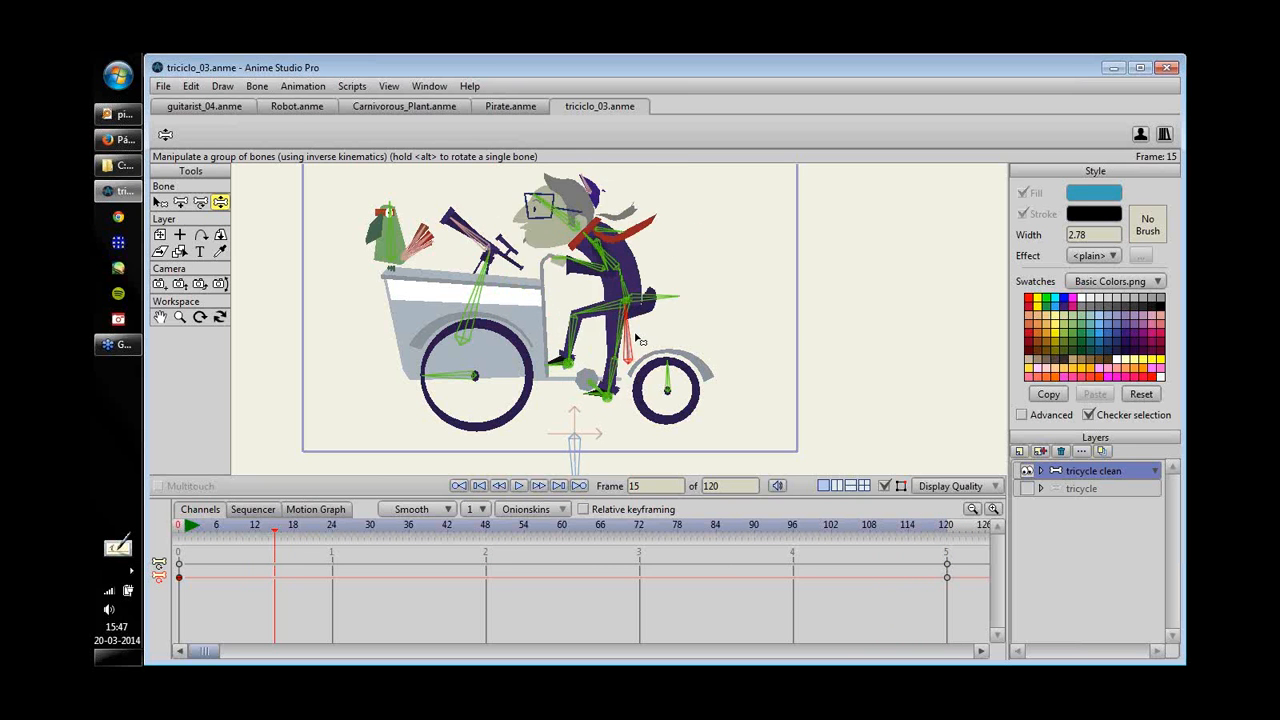
- Rotate the control bone below the rider's hips at frames 15, 35 and 51 to lean the body back and forward
drag(637, 339, 616, 337)
drag(188, 530, 403, 530)
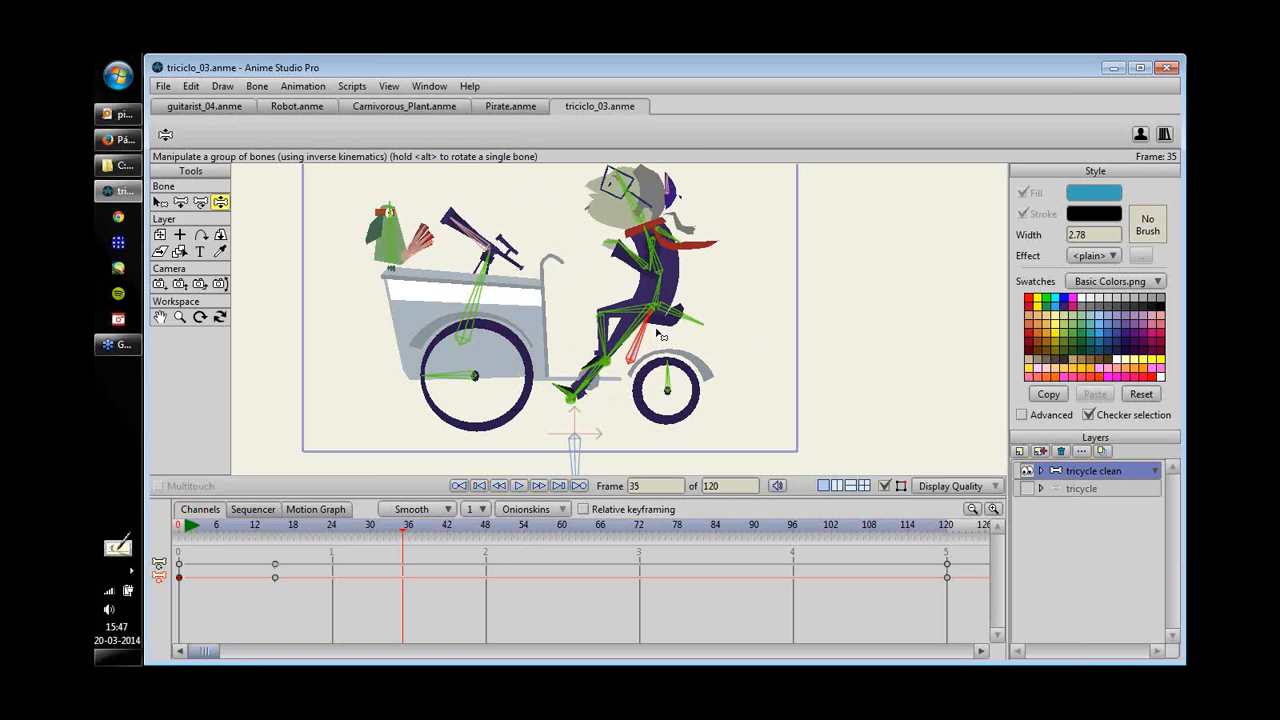
drag(213, 523, 438, 554)
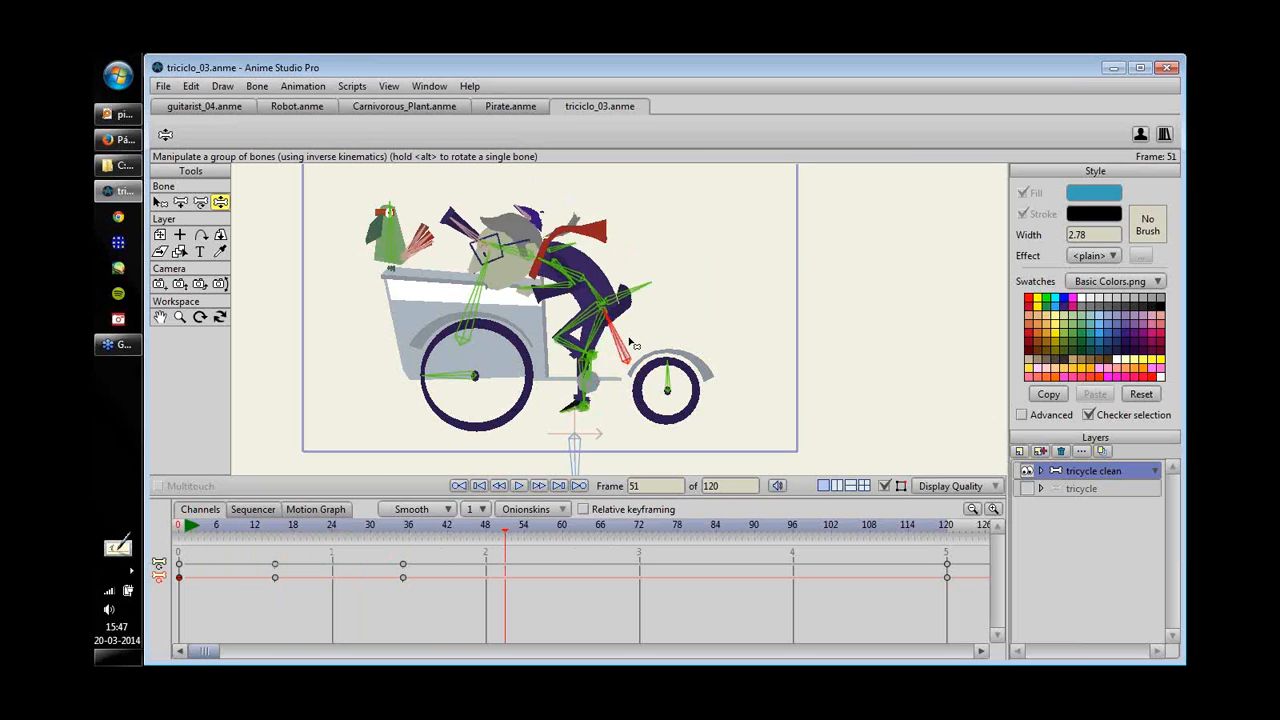
- Scrub between the body's lean keyframes to examine how the legs stay attached to the pedals
click(293, 527)
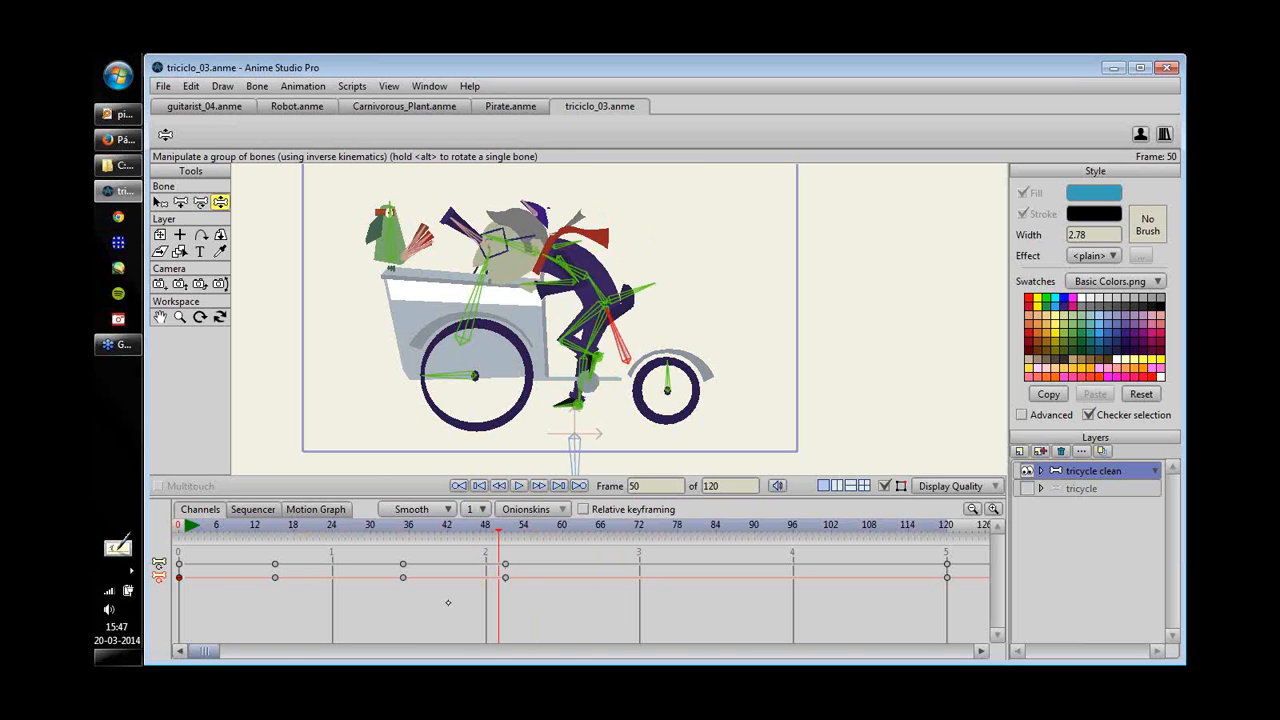
drag(558, 568, 159, 577)
drag(230, 530, 418, 500)
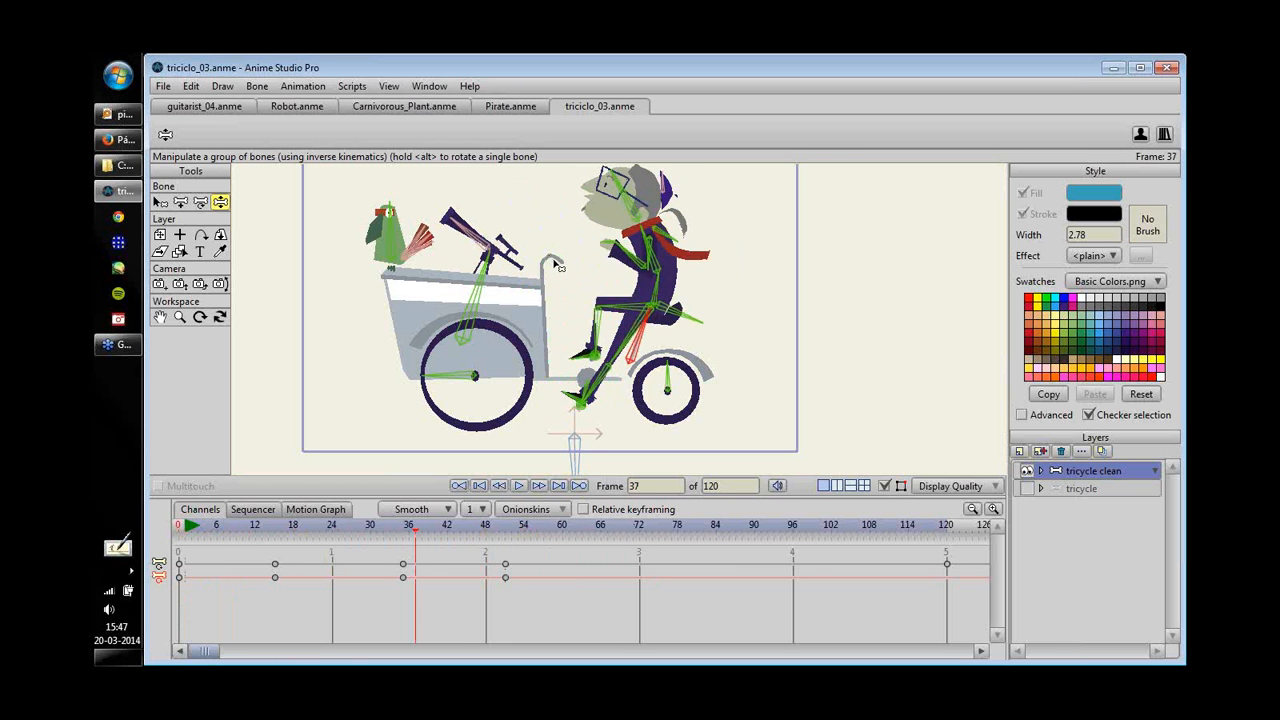
- Go to frame 0 and test how the rider's hand and forearm bones move near the handlebar
drag(569, 262, 502, 370)
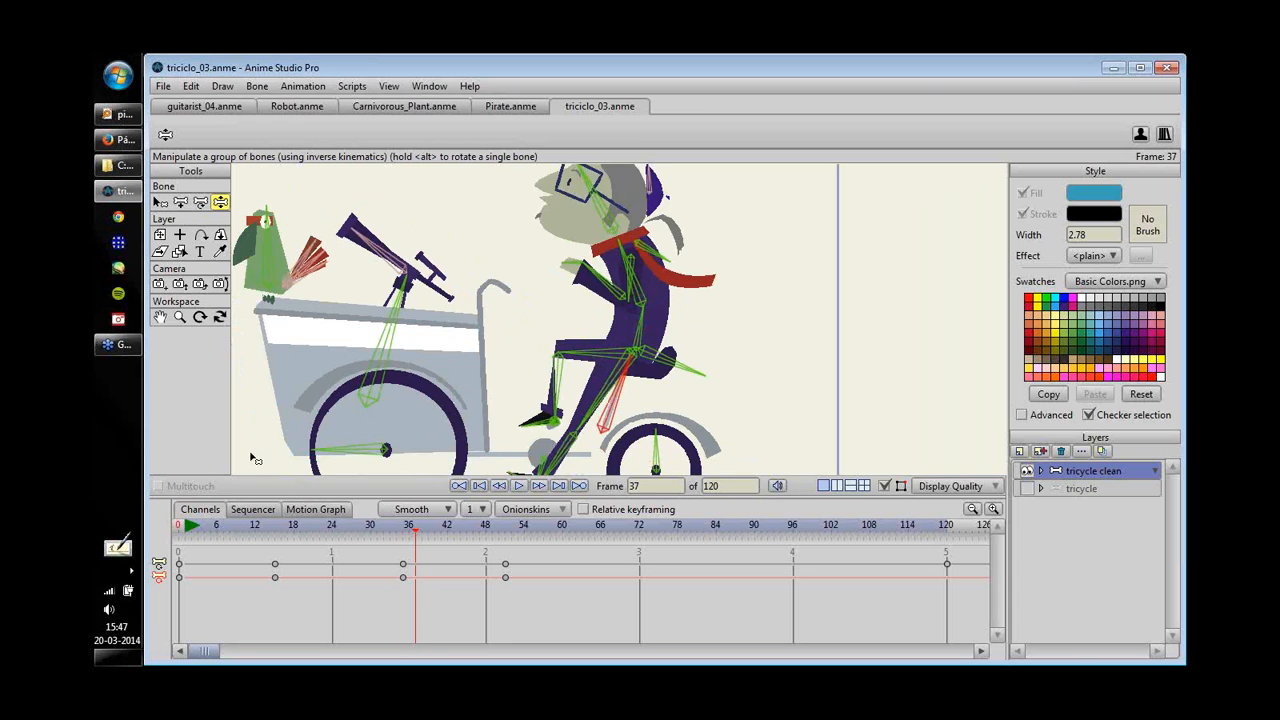
click(179, 526)
drag(490, 322, 740, 230)
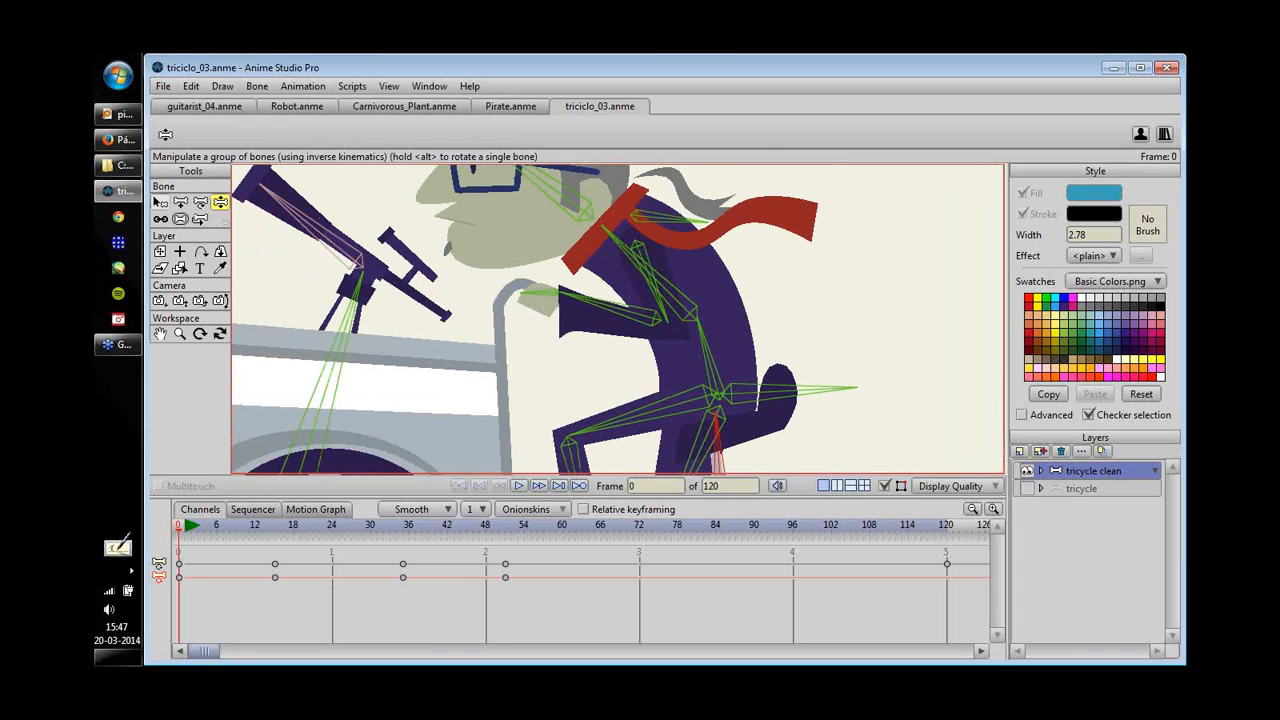
drag(634, 371, 560, 349)
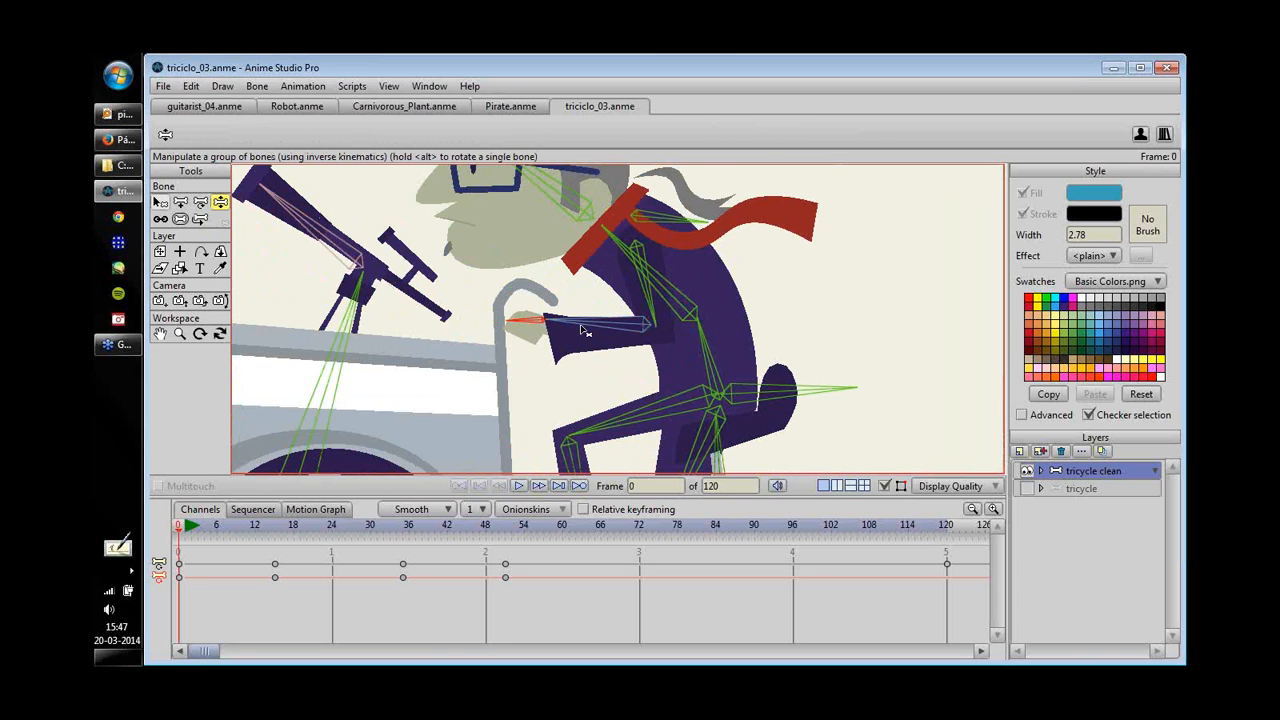
drag(608, 306, 541, 297)
- Select the rider's hand bone and reparent it from the forearm to the root bone below the tricycle
key(b)
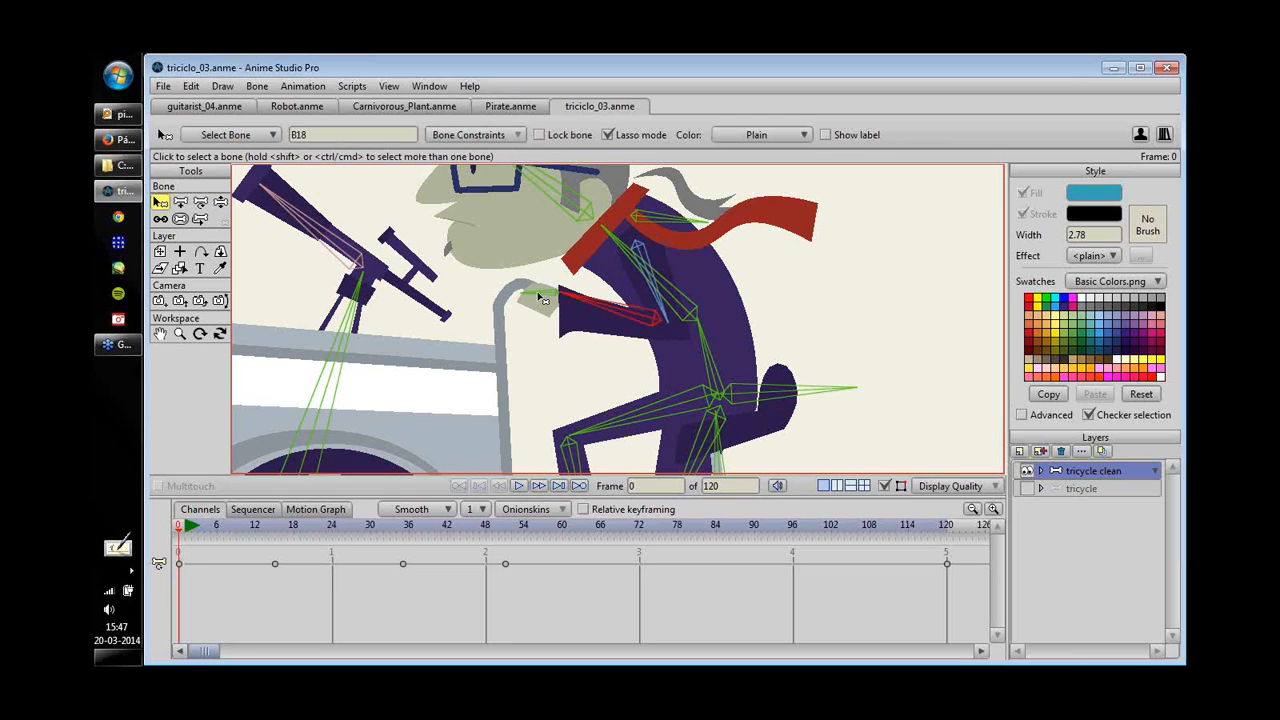
drag(617, 313, 625, 329)
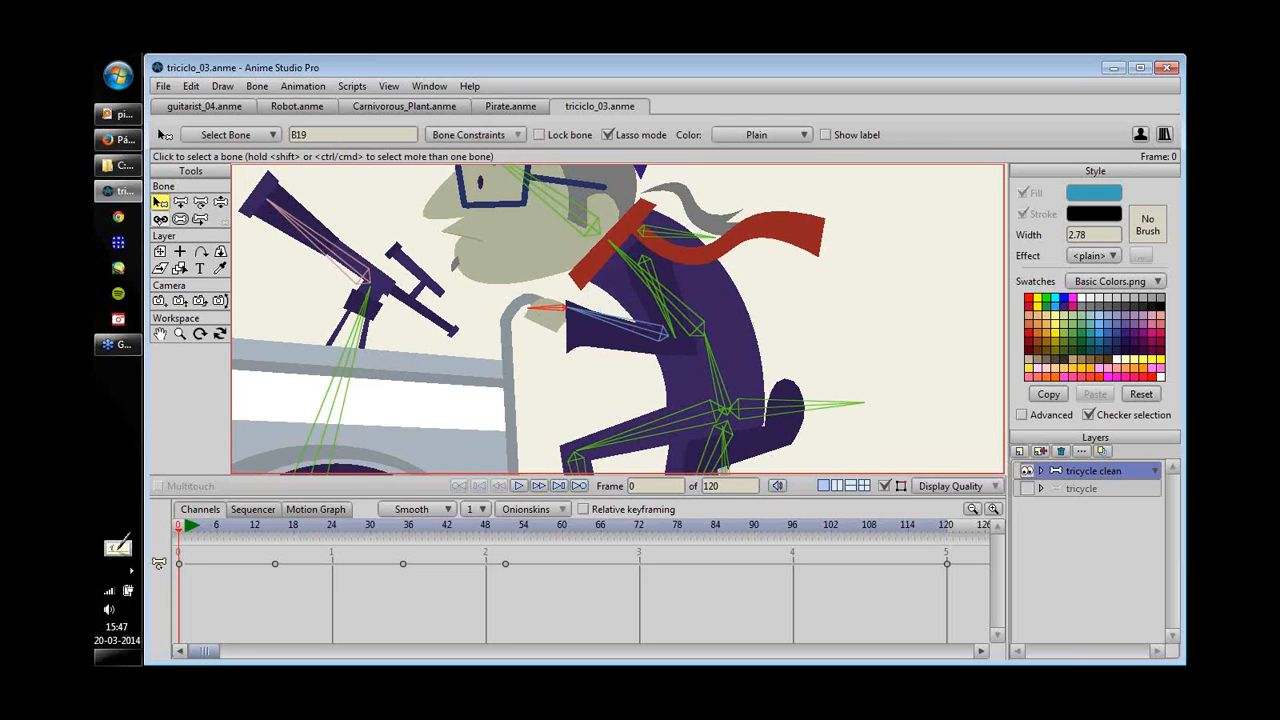
key(r)
scroll(760, 290, down, 3)
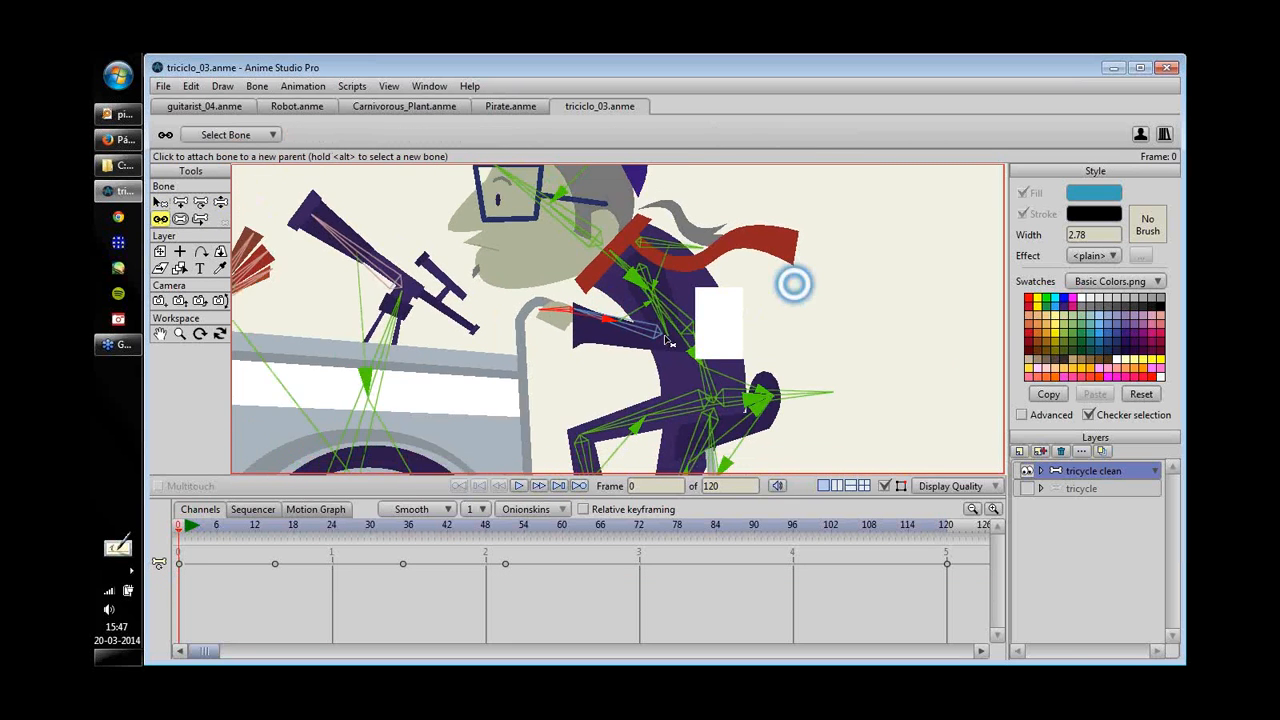
scroll(740, 302, down, 4)
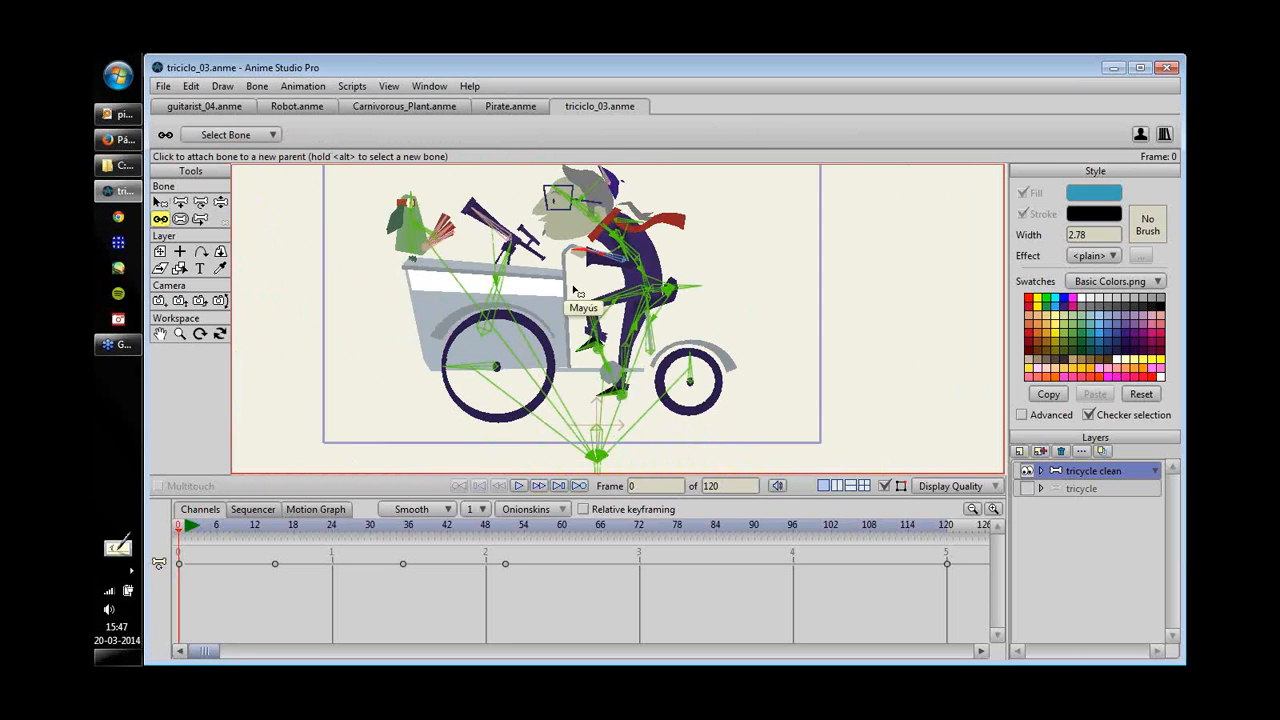
scroll(577, 291, up, 5)
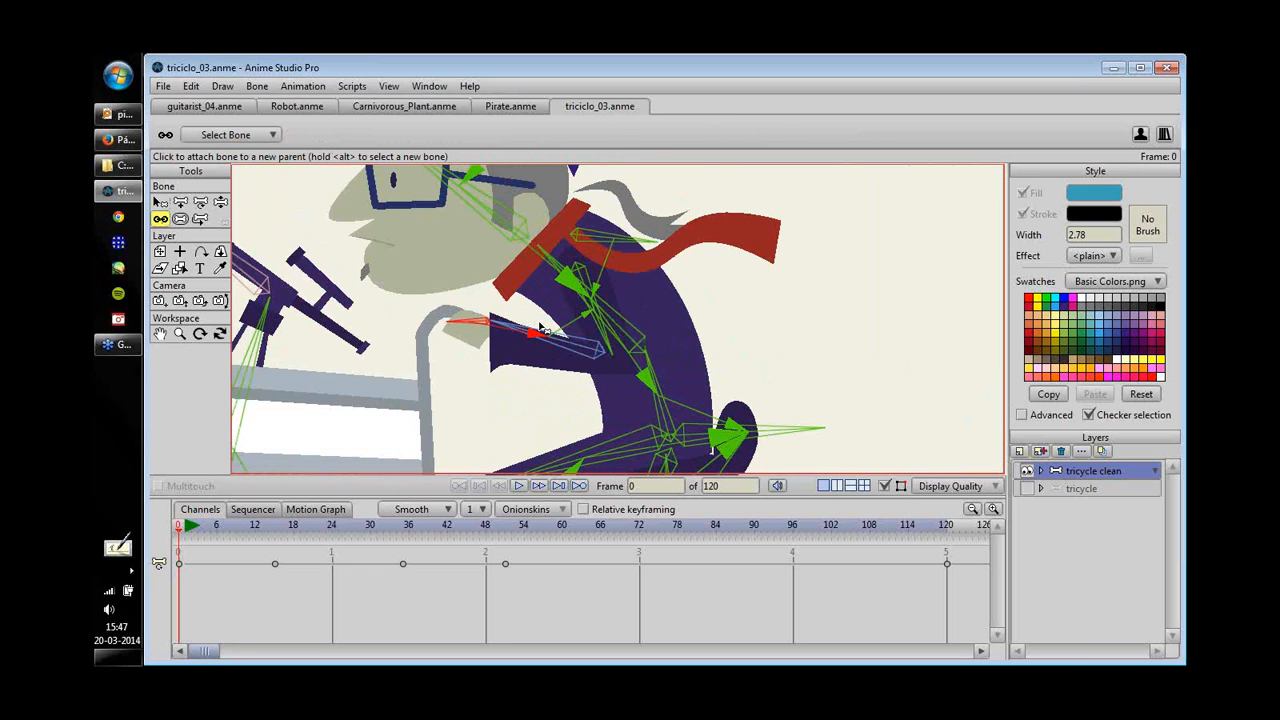
scroll(780, 300, down, 6)
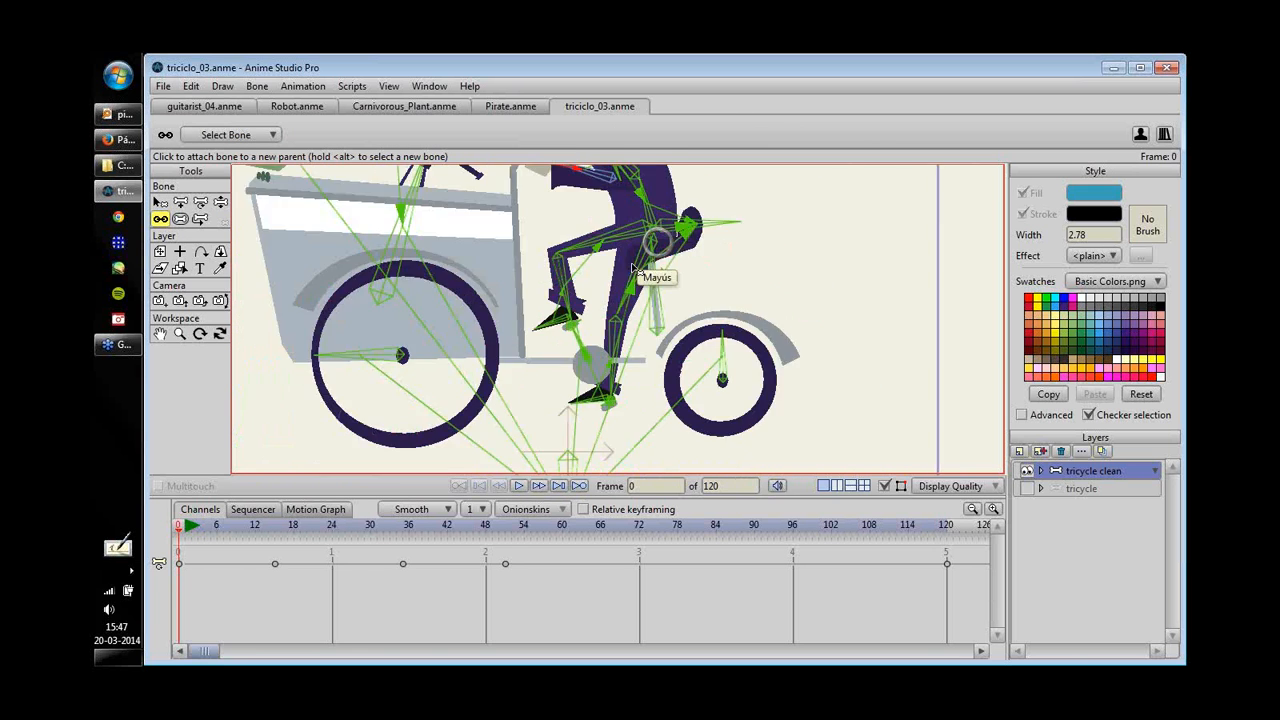
scroll(585, 425, down, 2)
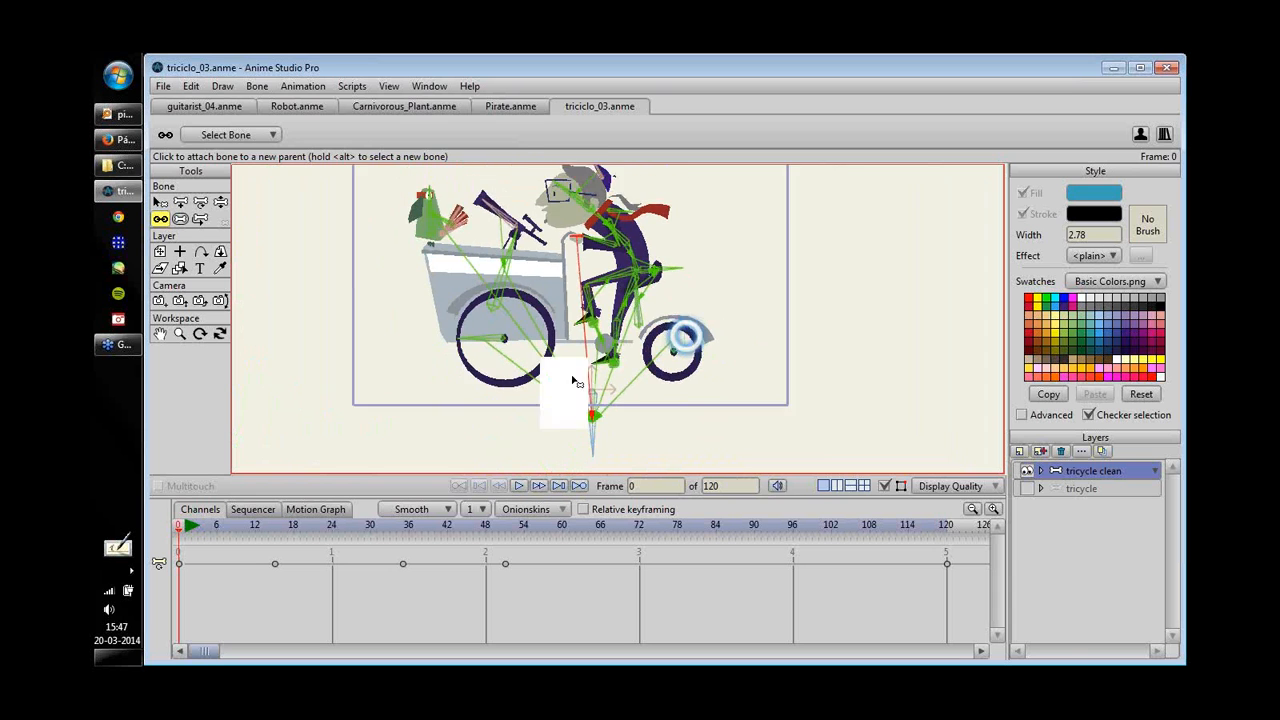
- Test the new bone parenting by manipulating the root bone below the tricycle
key(z)
mouse_move(603, 409)
mouse_down()
mouse_move(620, 445)
mouse_move(563, 451)
mouse_move(646, 409)
mouse_move(526, 414)
mouse_move(632, 424)
mouse_move(590, 422)
mouse_up()
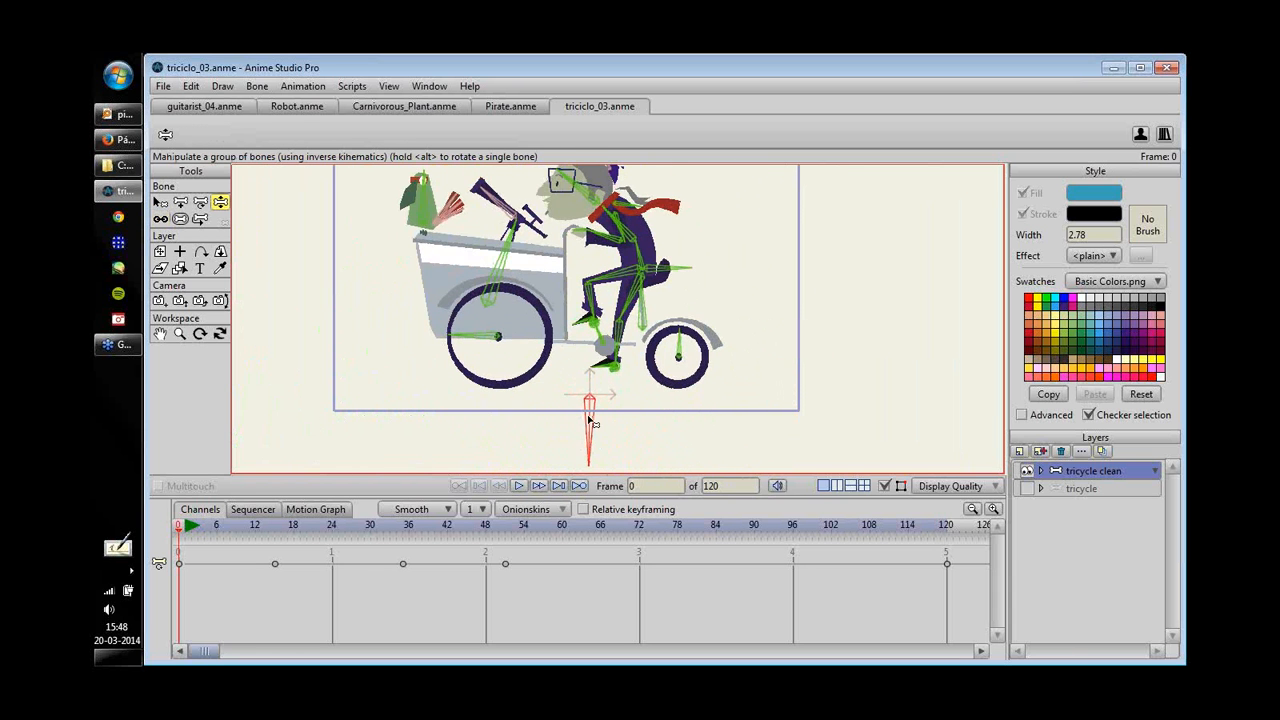
drag(651, 272, 568, 317)
click(160, 202)
click(221, 202)
- Rename the rider's hand bone as "hand"
key(b)
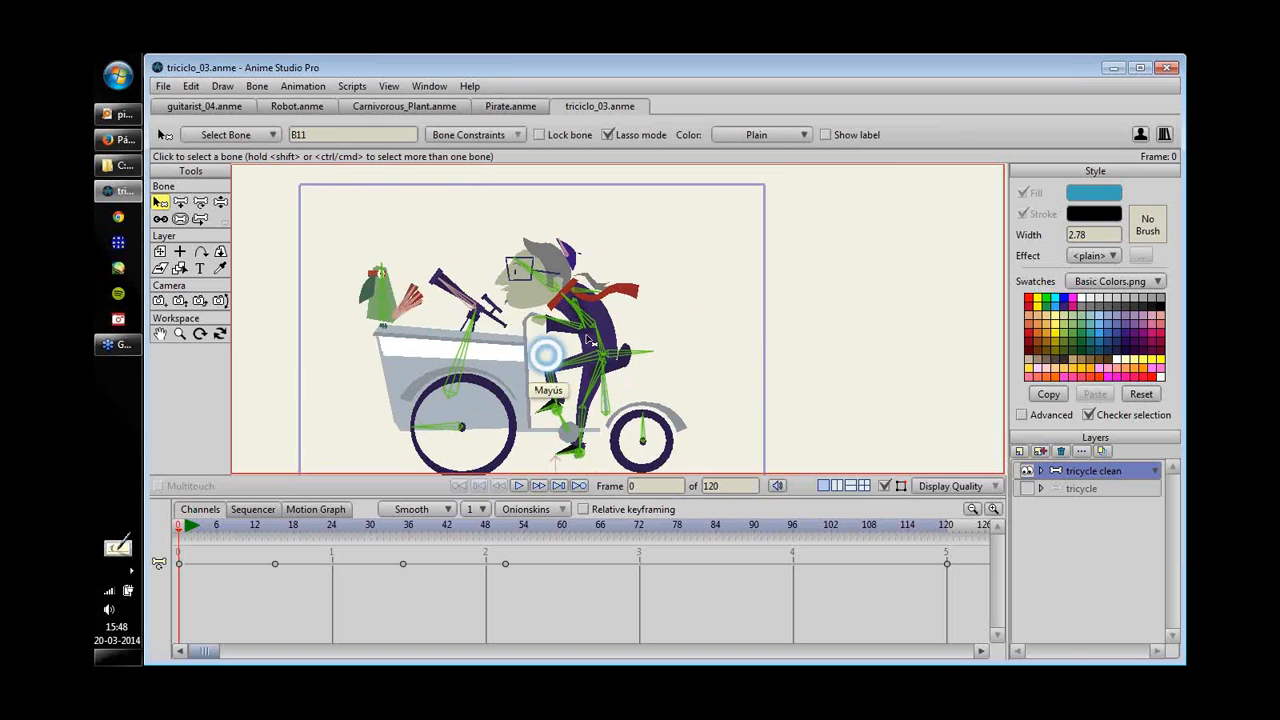
scroll(543, 350, up, 4)
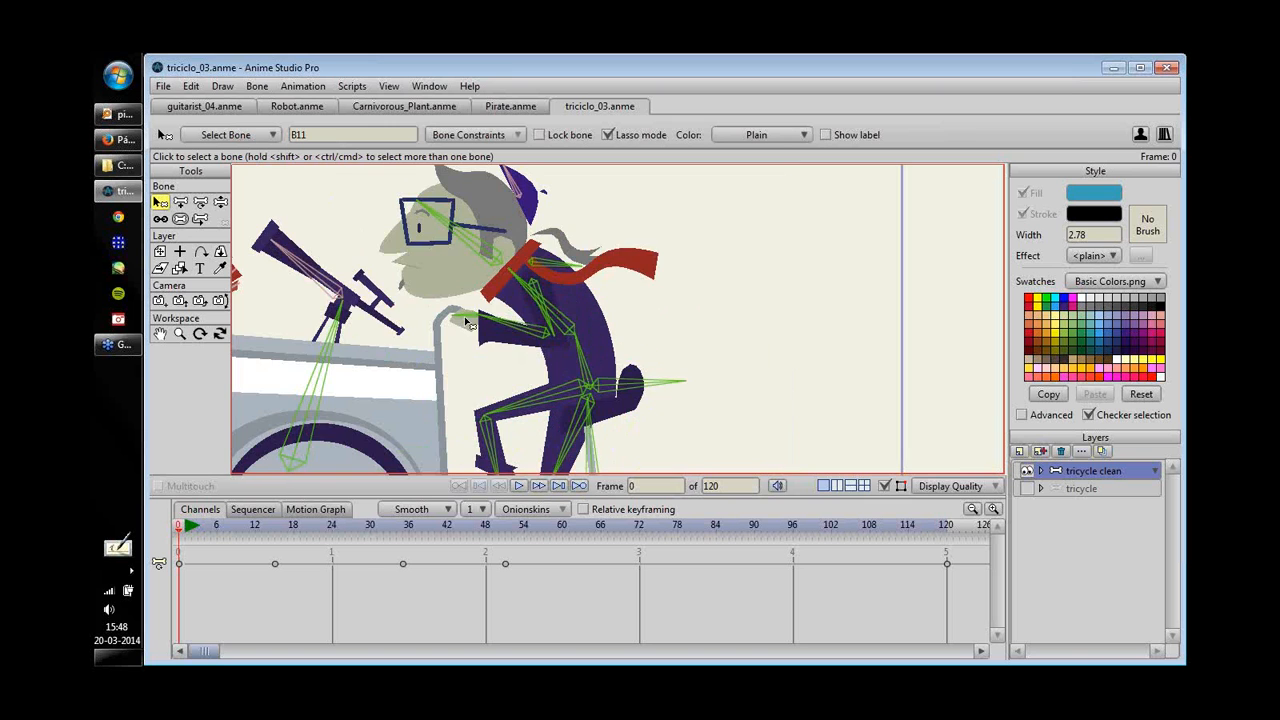
double_click(334, 136)
key(Return)
- Set the bone named hand as the target of forearm bone B18
click(507, 133)
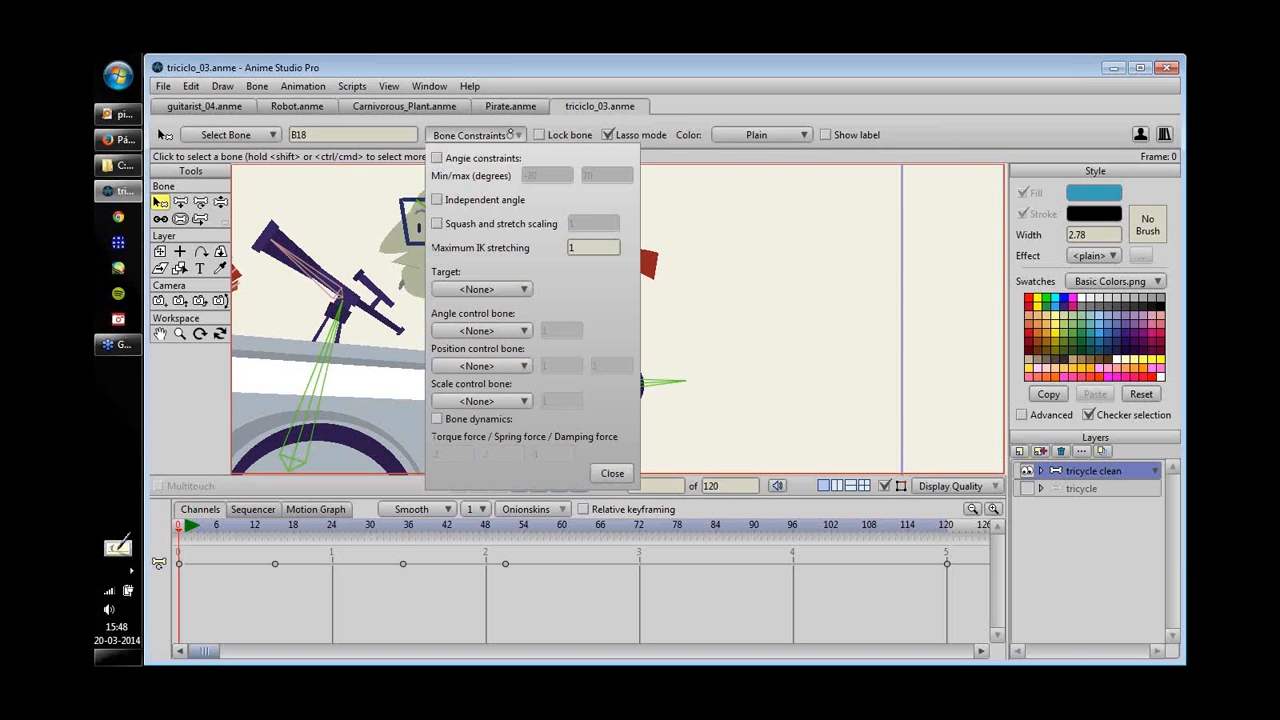
drag(800, 289, 1070, 300)
click(481, 289)
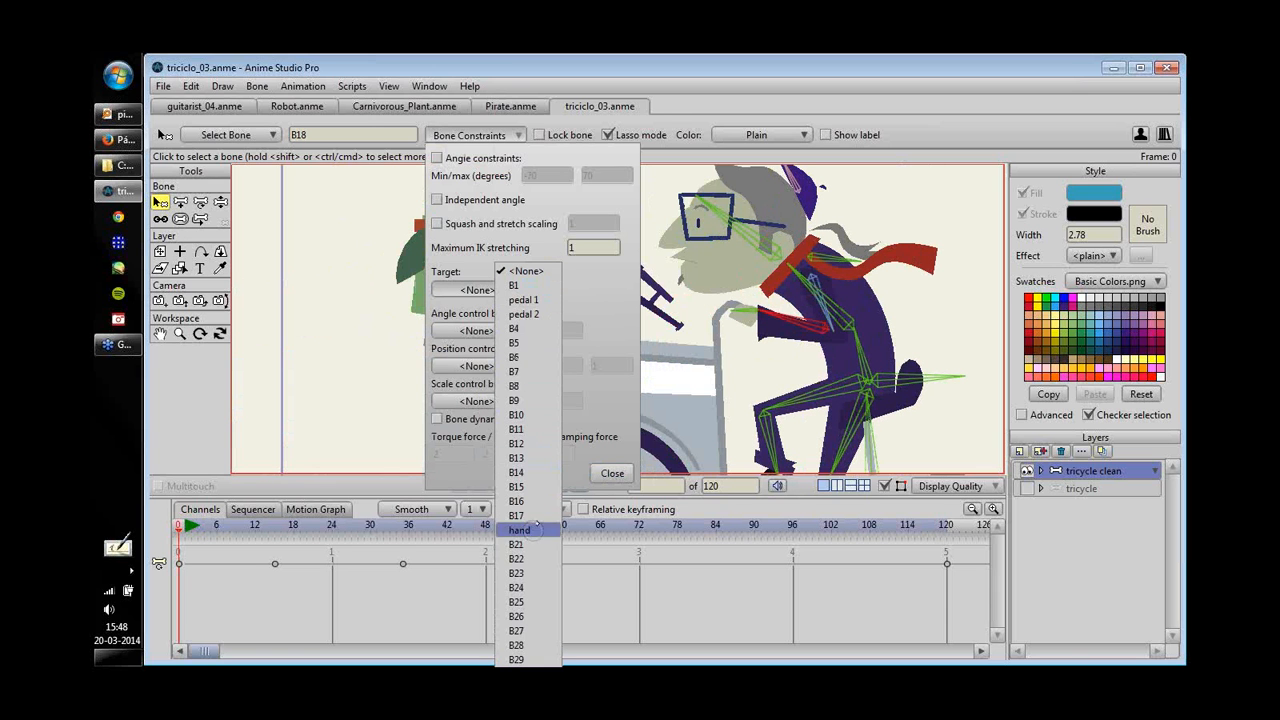
click(519, 530)
- Enable squash and stretch scaling for the upper arm and forearm bones and set maximum IK stretching to 1.80
click(826, 324)
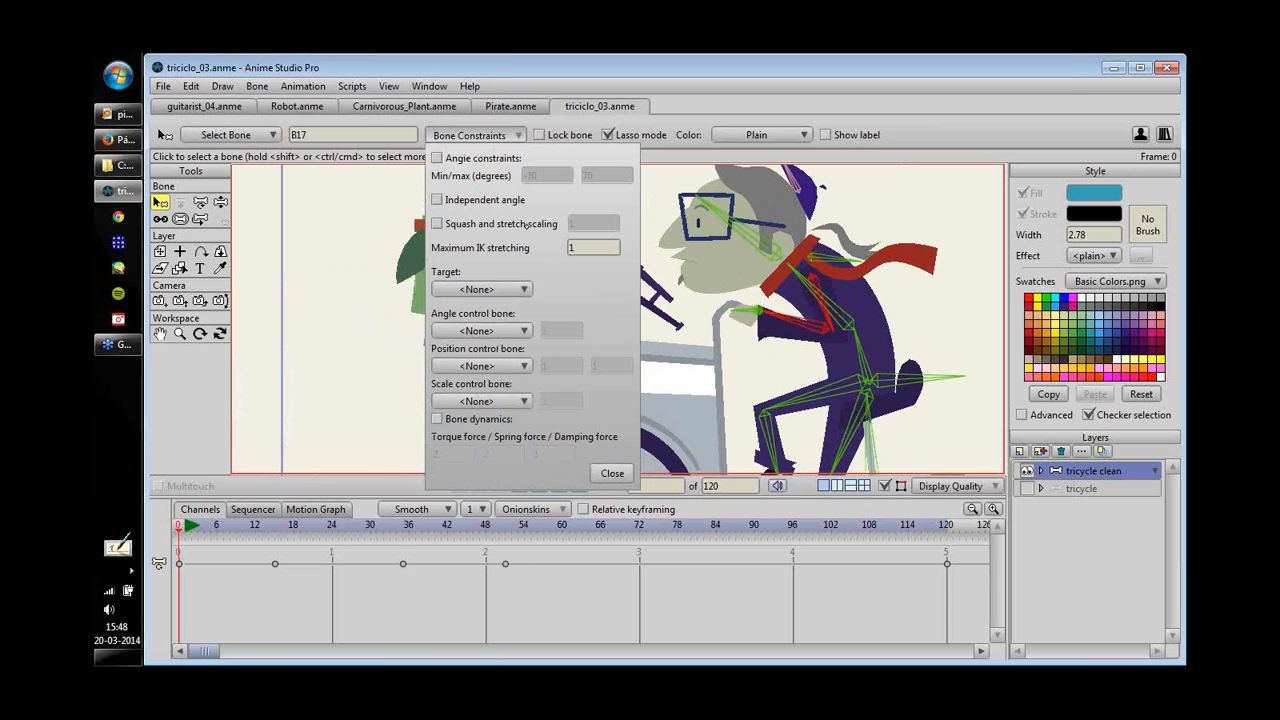
click(437, 224)
click(590, 247)
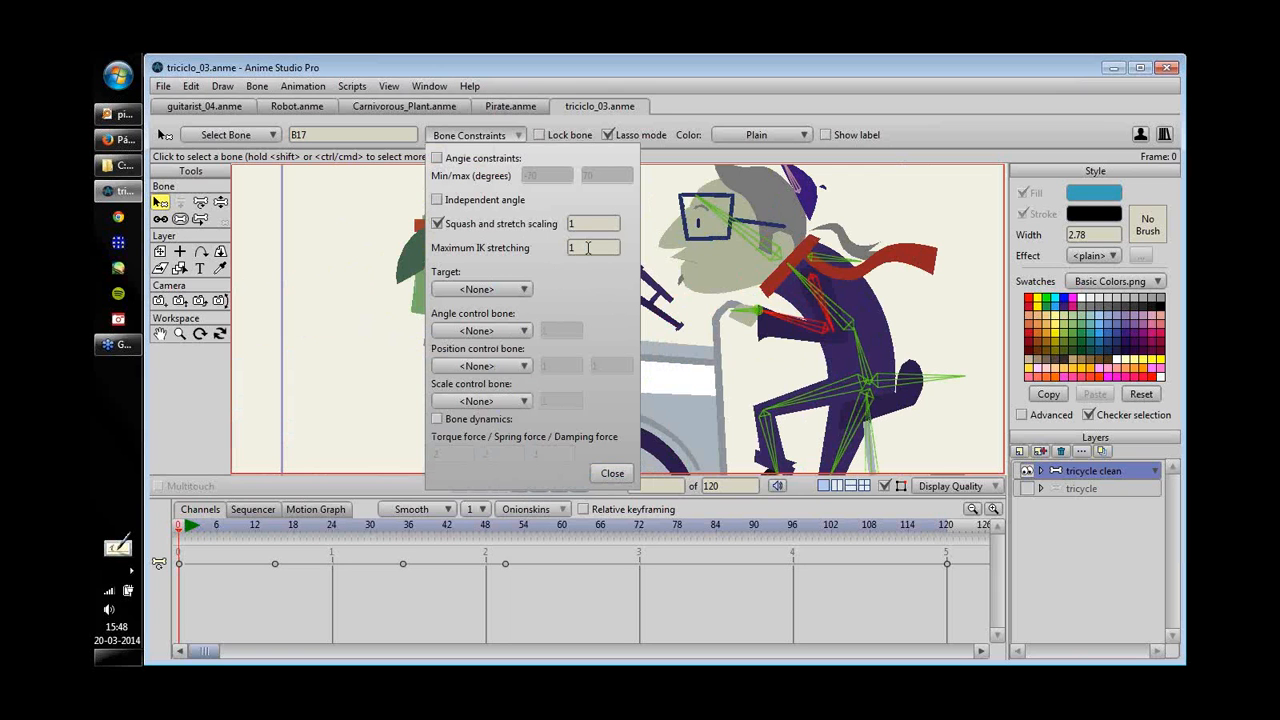
text(.80)
click(607, 472)
- Pose the rider's torso leaning back from the handlebar at frames 16 and 63
scroll(768, 291, down, 5)
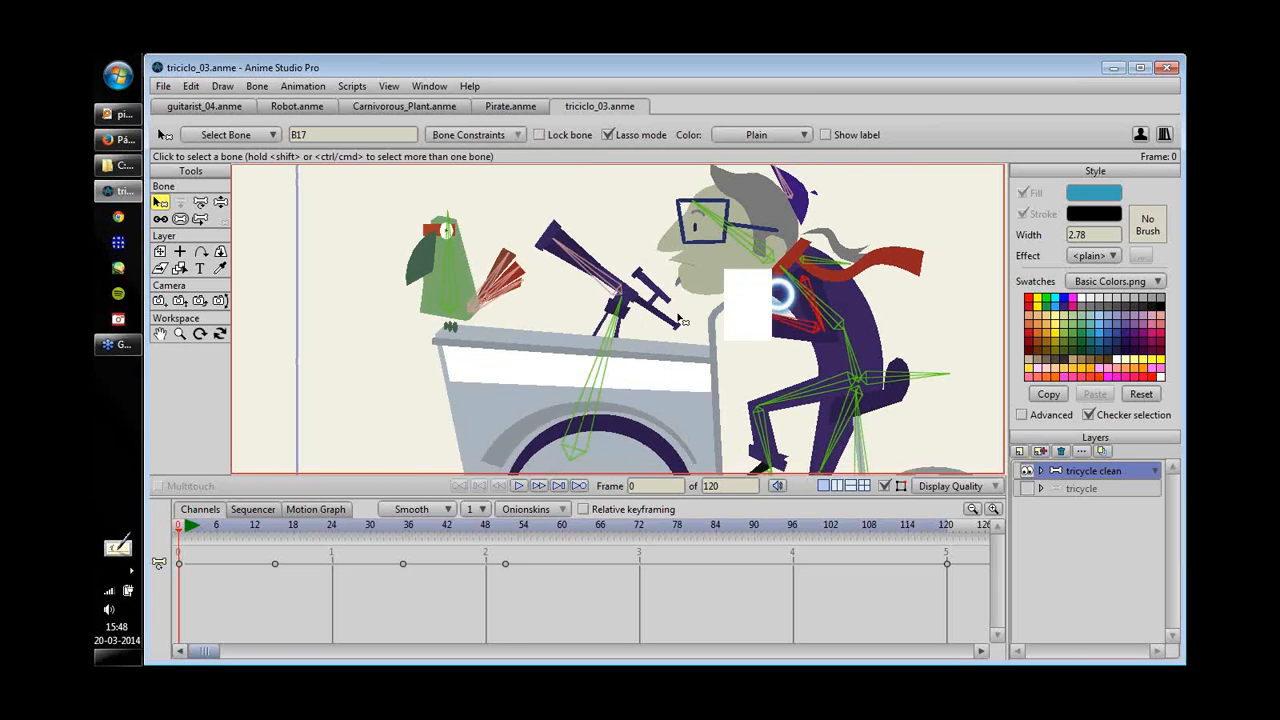
drag(229, 527, 281, 527)
key(z)
drag(622, 312, 578, 331)
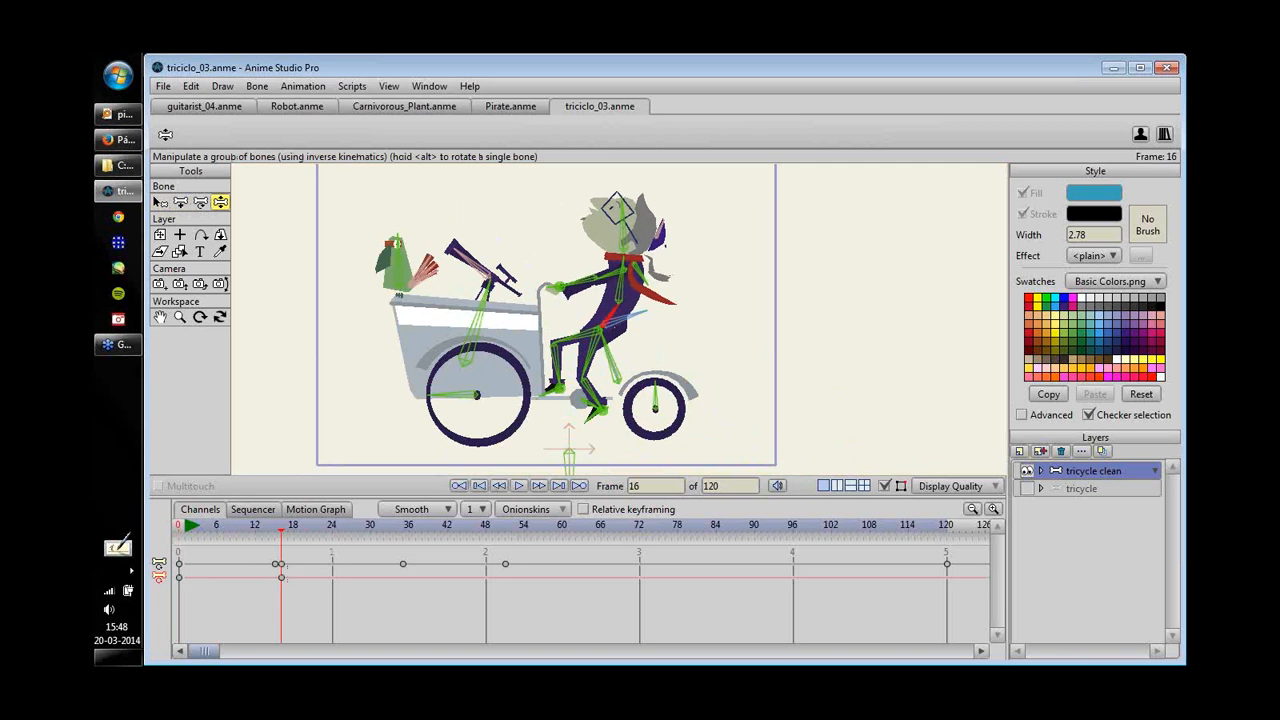
drag(281, 527, 582, 527)
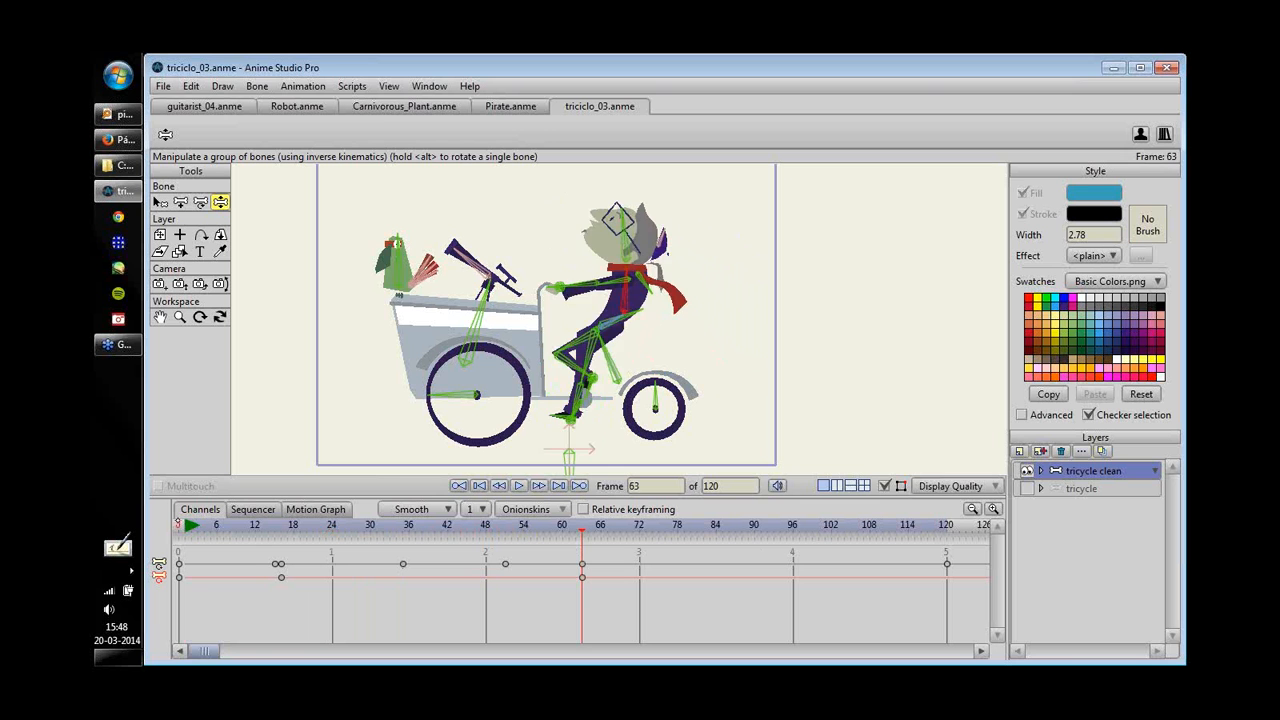
- Enable the independent angle constraint for head bone B21 at frame 10
drag(200, 527, 241, 532)
key(b)
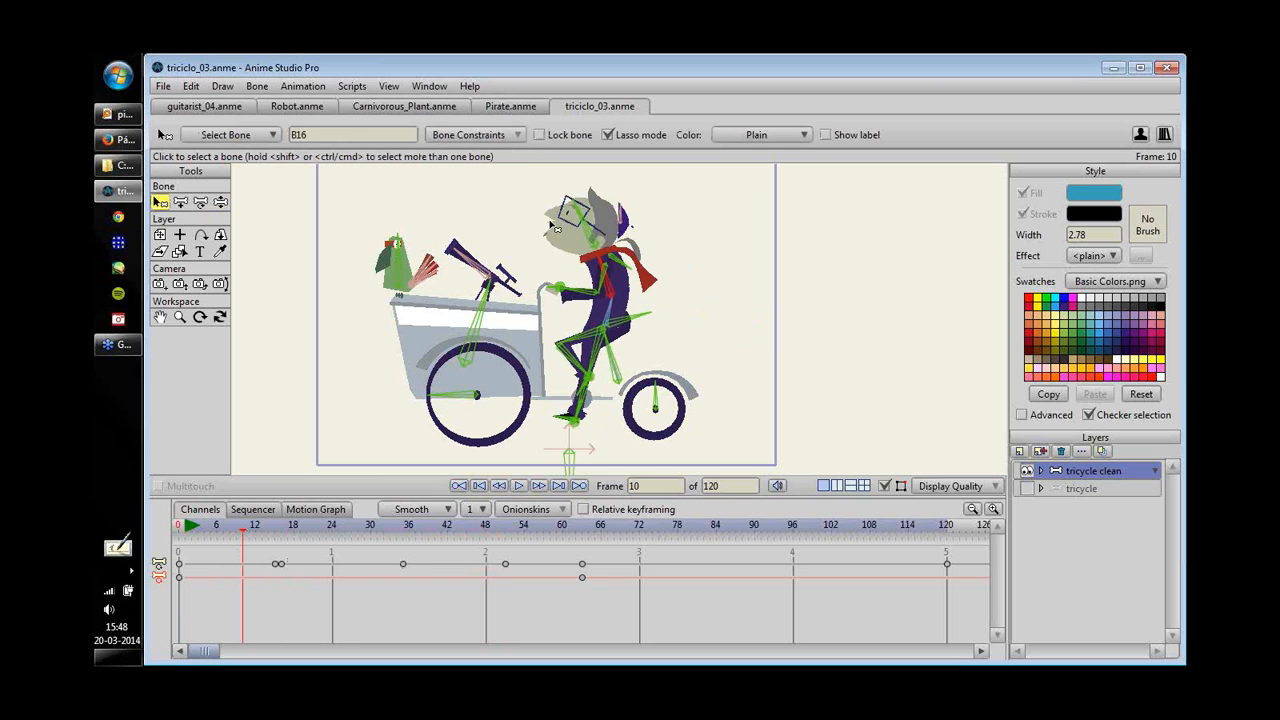
click(586, 228)
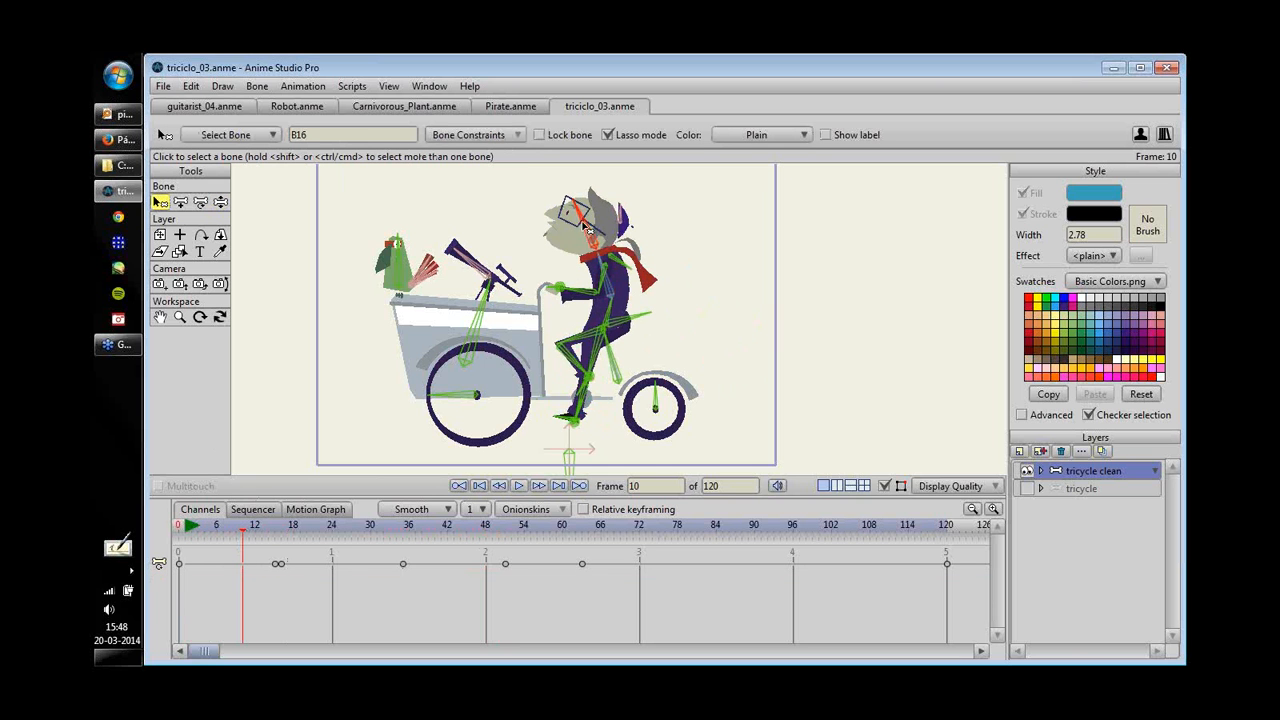
click(500, 136)
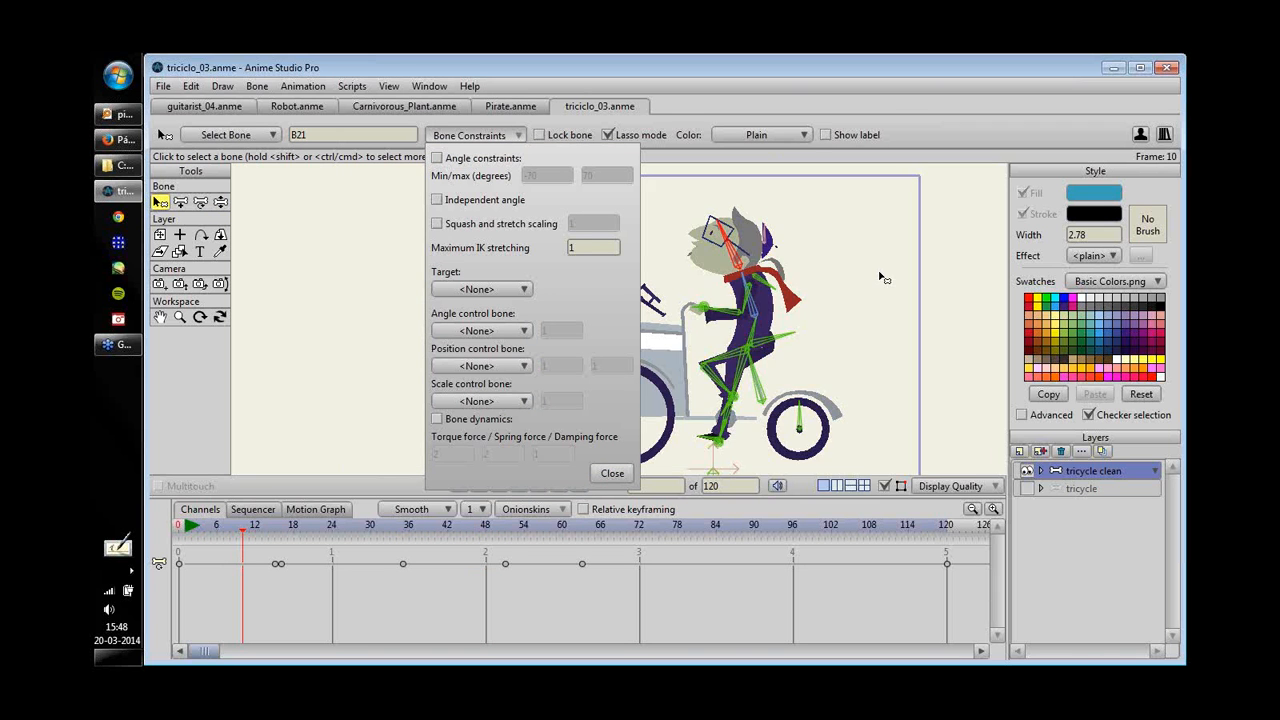
click(437, 200)
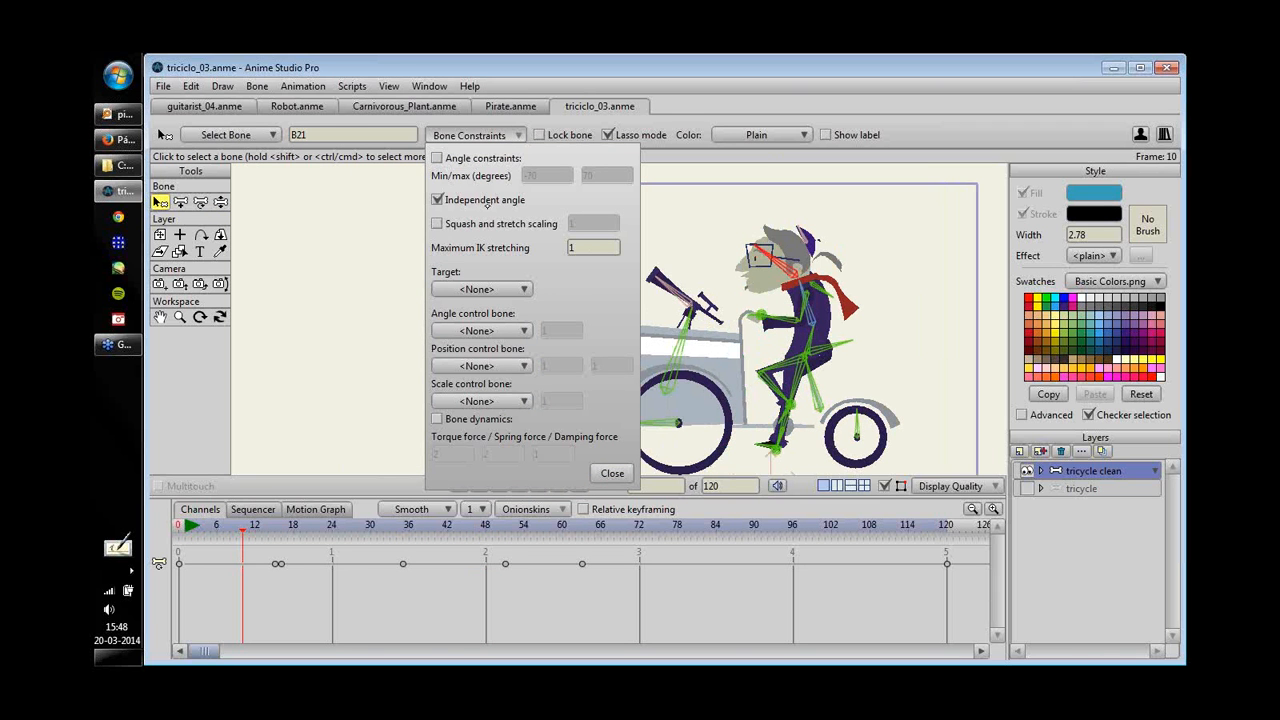
click(611, 476)
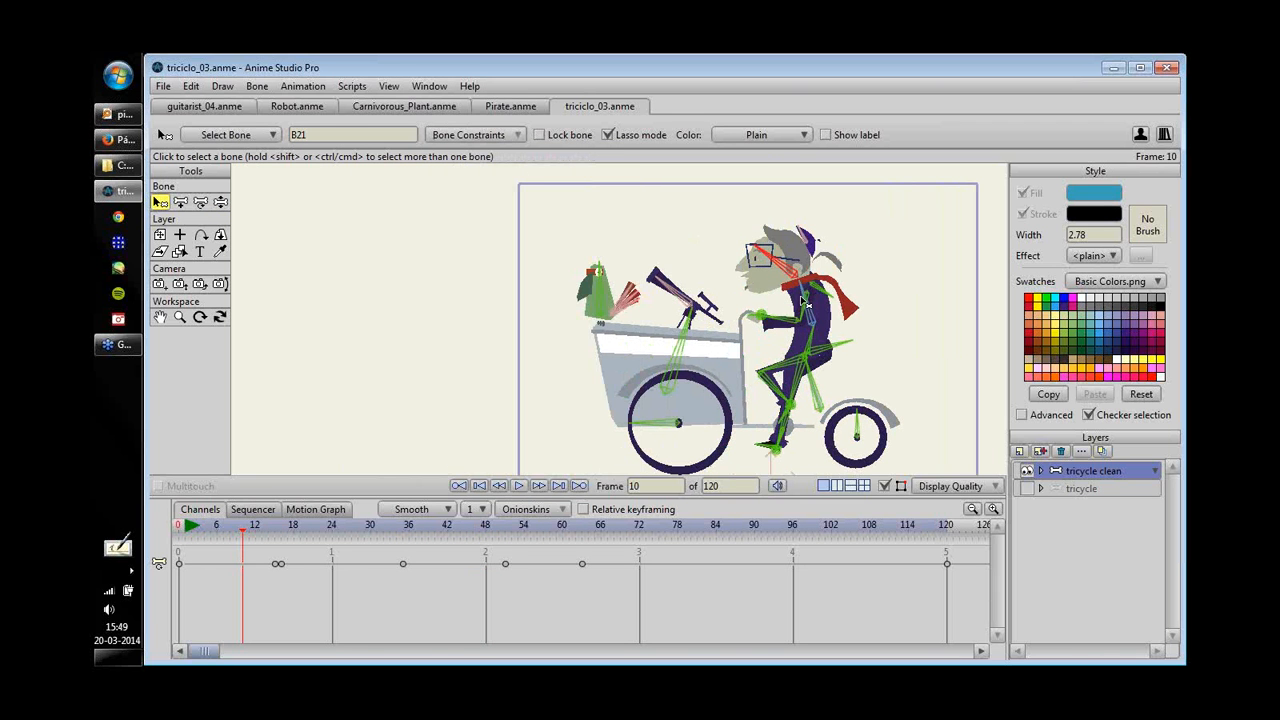
- Preview the head's motion across the timeline and lean the rider's torso back at frame 35
drag(809, 299, 725, 318)
key(Right)
key(Right)
key(Right)
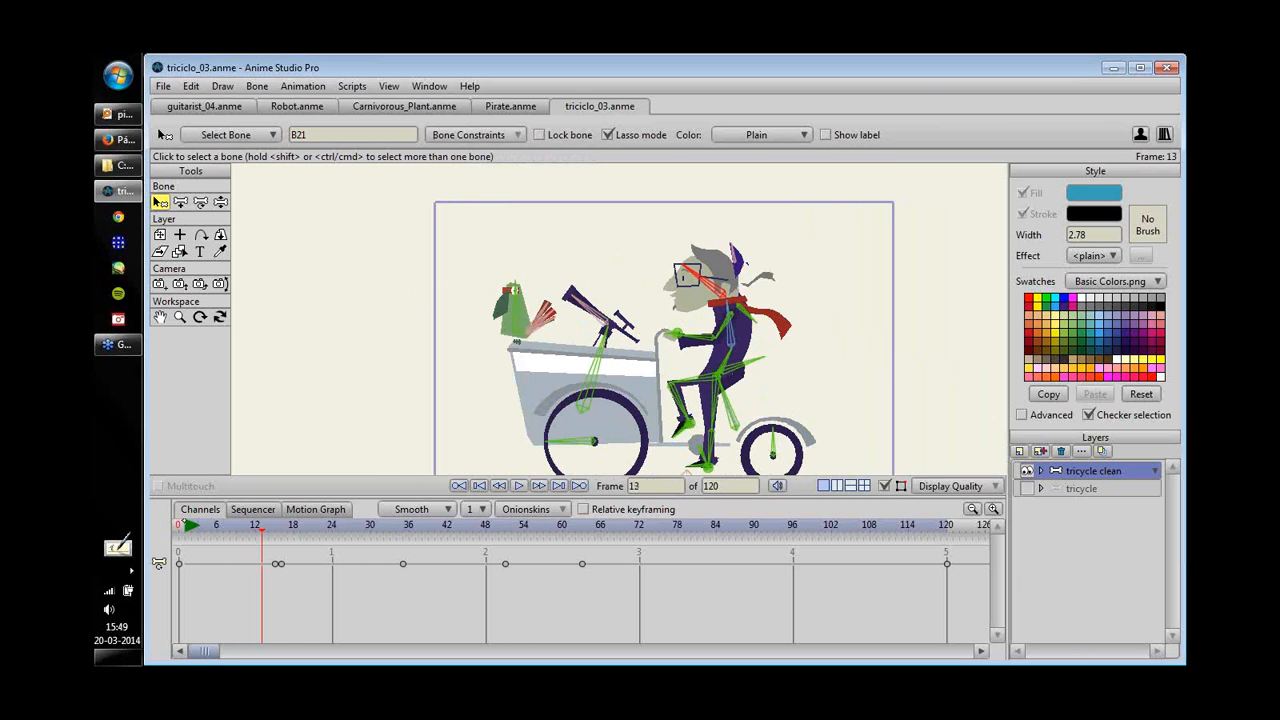
drag(186, 524, 403, 564)
key(z)
drag(791, 376, 766, 359)
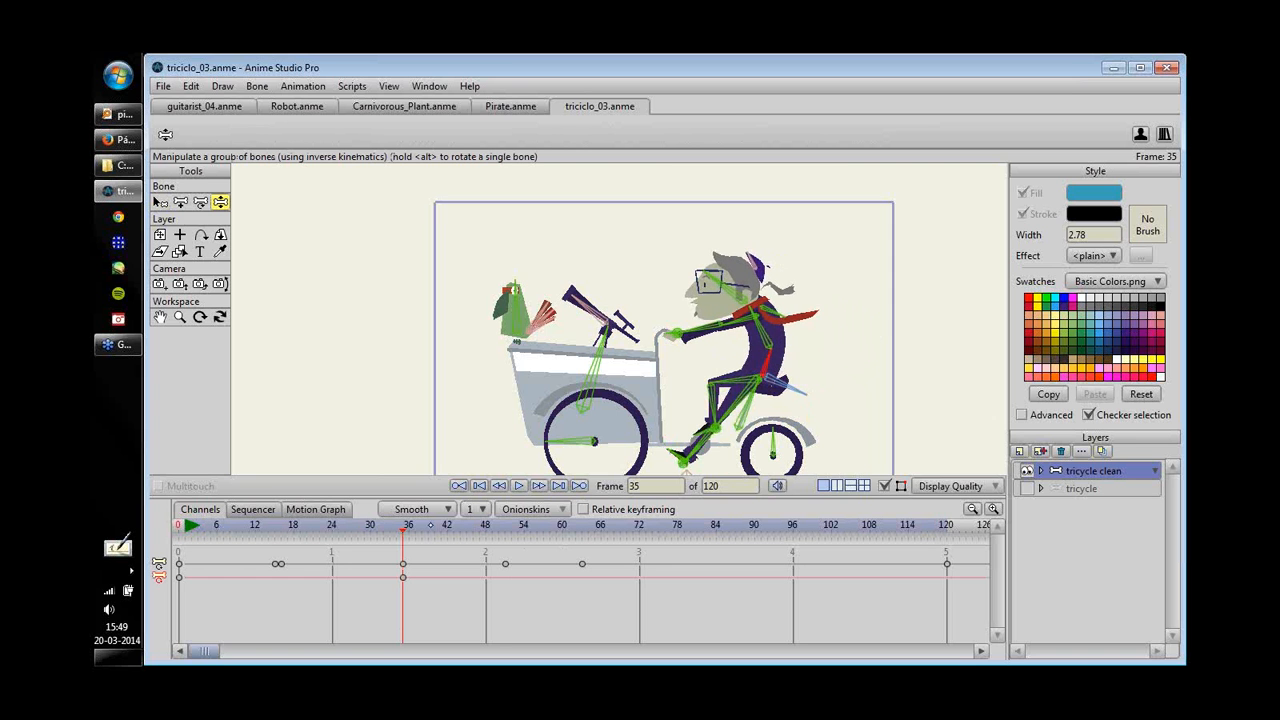
- Adjust the rider's torso pose at about frame 59 and at frame 69
drag(424, 530, 557, 538)
drag(767, 366, 744, 328)
drag(557, 536, 620, 536)
drag(757, 360, 745, 325)
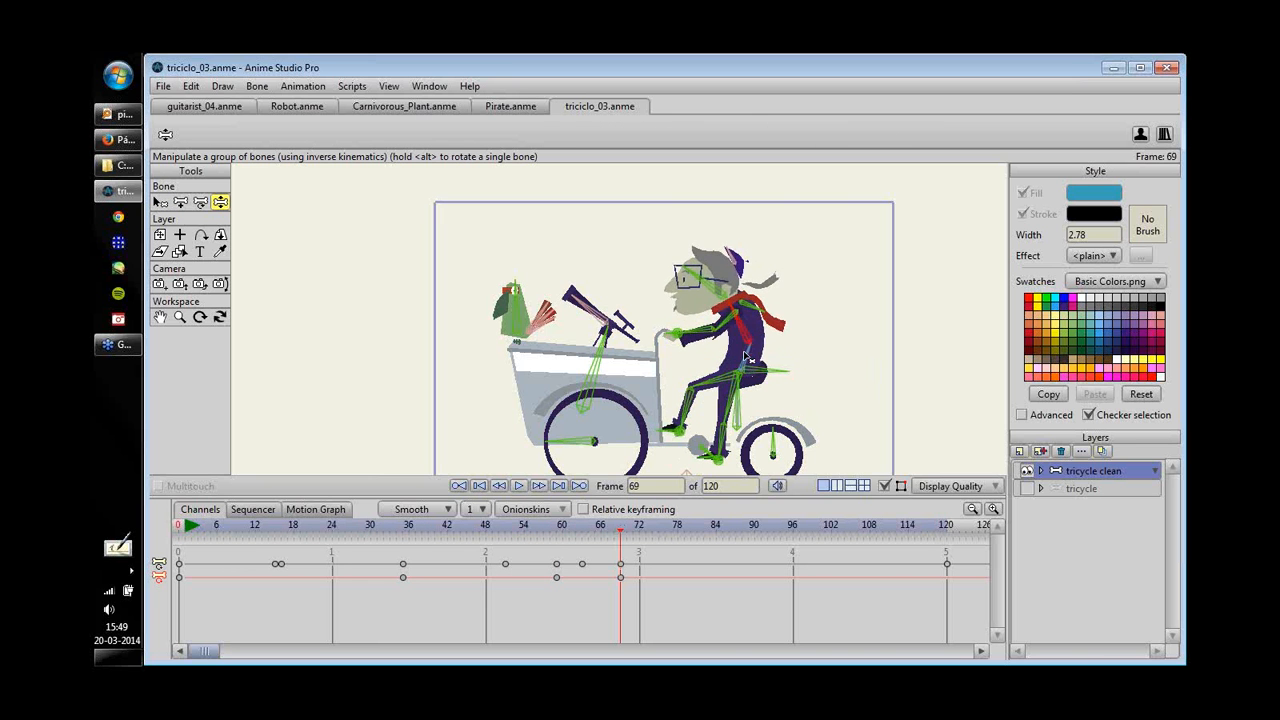
- Return to frame 0 and test rotating pedal crank bone B1 to examine how the pedals follow it
drag(620, 536, 176, 556)
drag(771, 377, 690, 265)
drag(688, 294, 909, 237)
key(b)
drag(787, 323, 784, 315)
key(z)
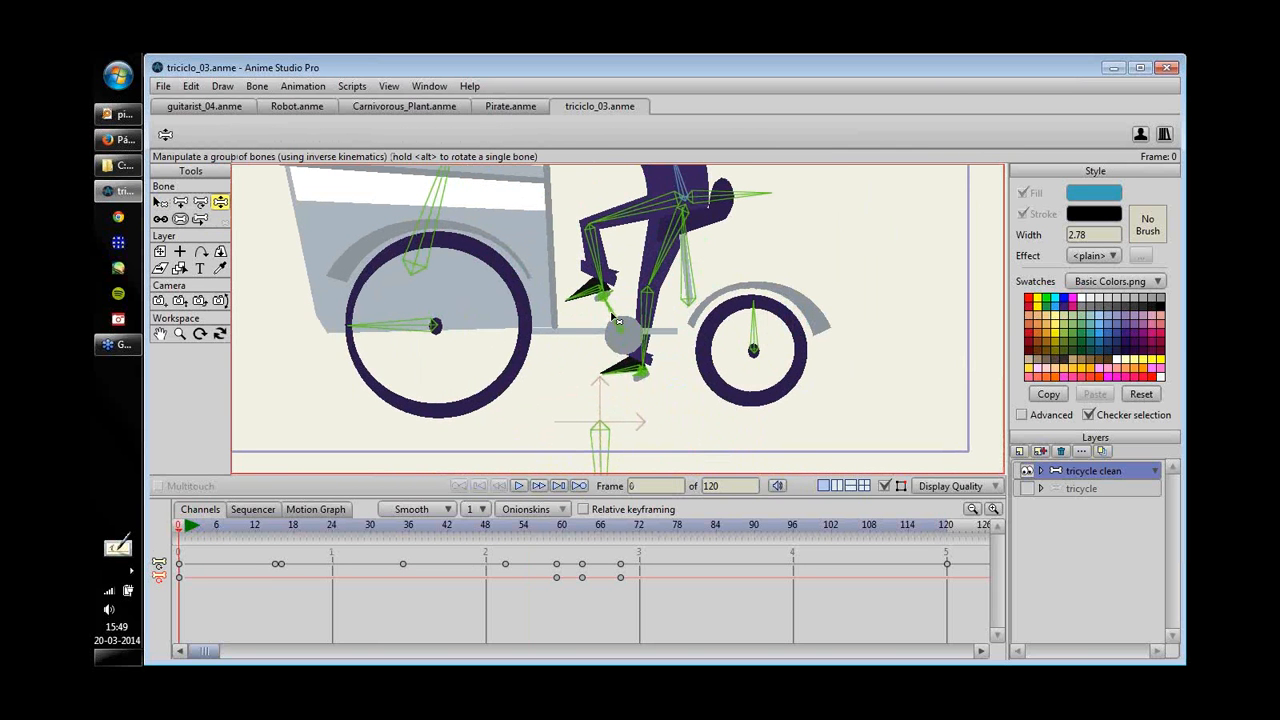
click(617, 320)
key(b)
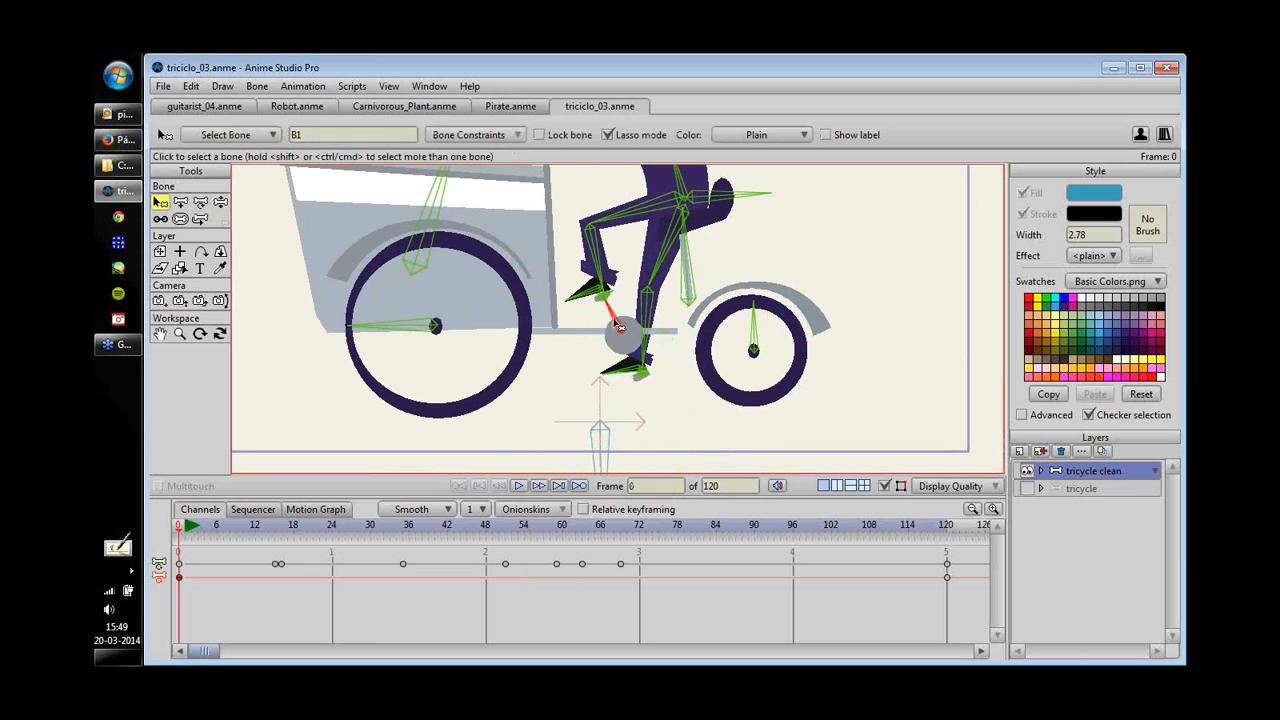
key(z)
mouse_move(620, 327)
mouse_down()
mouse_move(608, 340)
mouse_move(600, 307)
mouse_move(626, 348)
mouse_move(629, 323)
mouse_up()
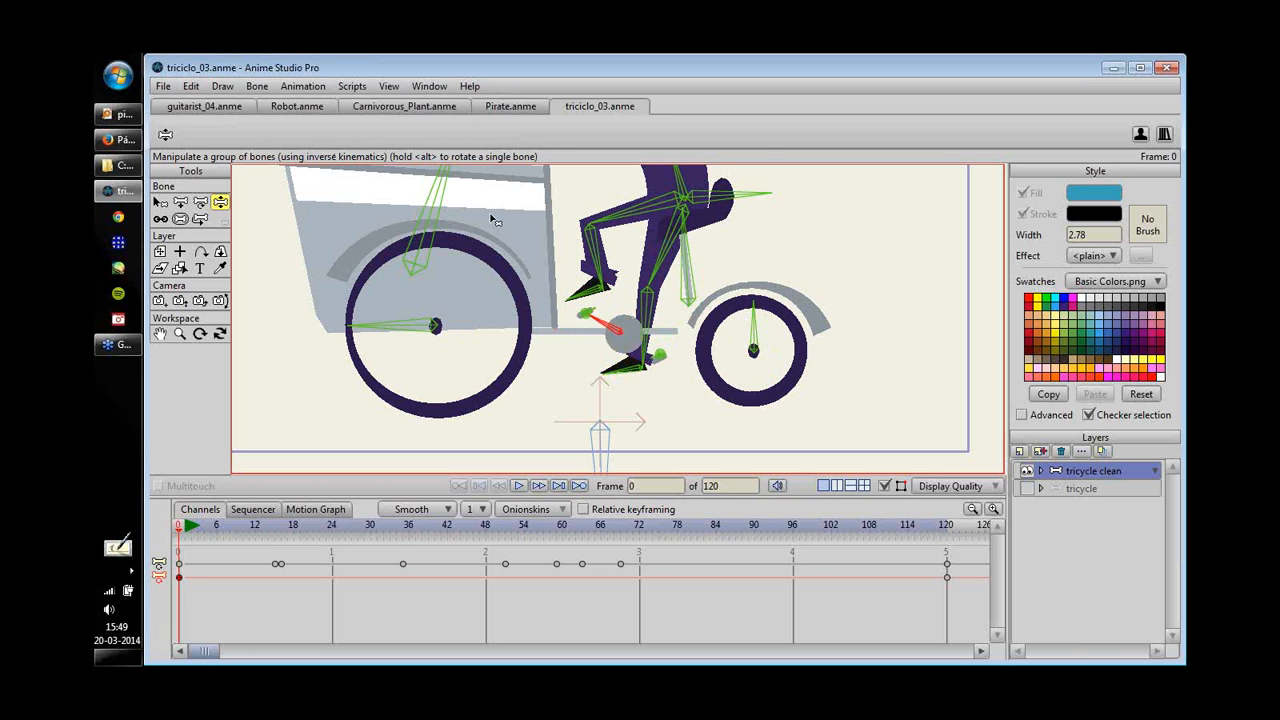
- Select both wheel bones and assign B1 as their angle control bone
click(160, 202)
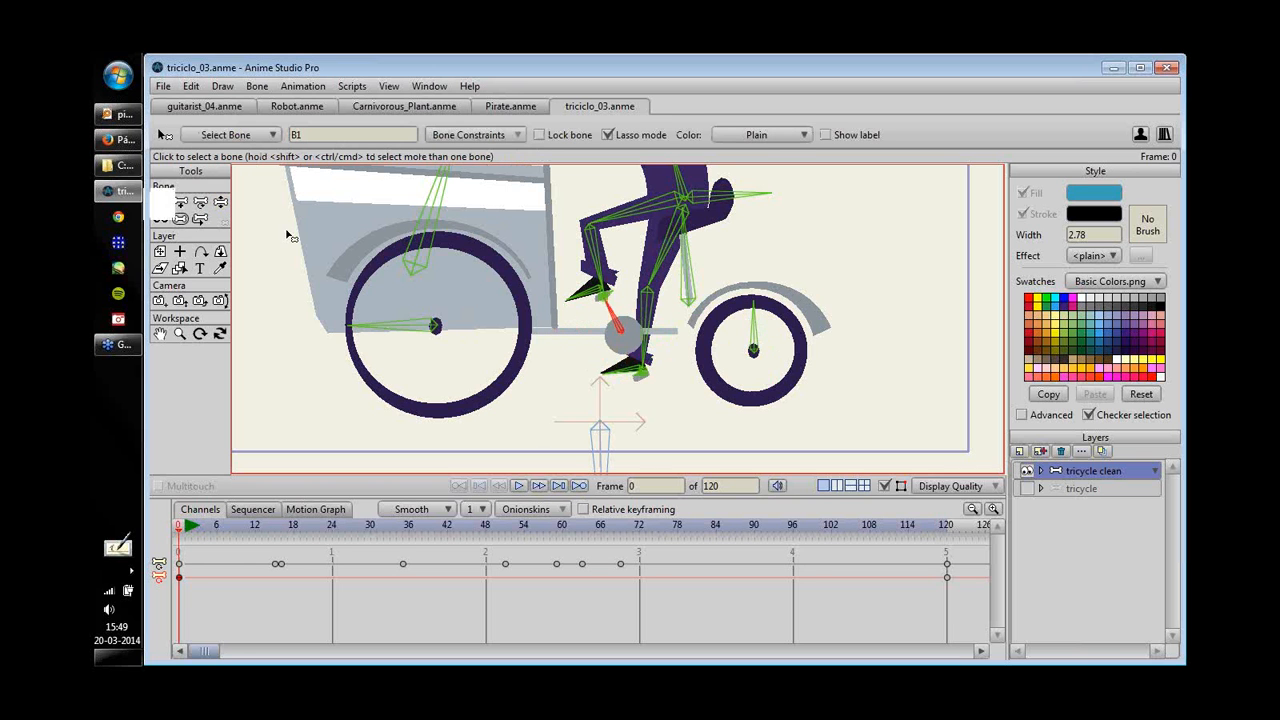
click(400, 325)
shift+click(755, 338)
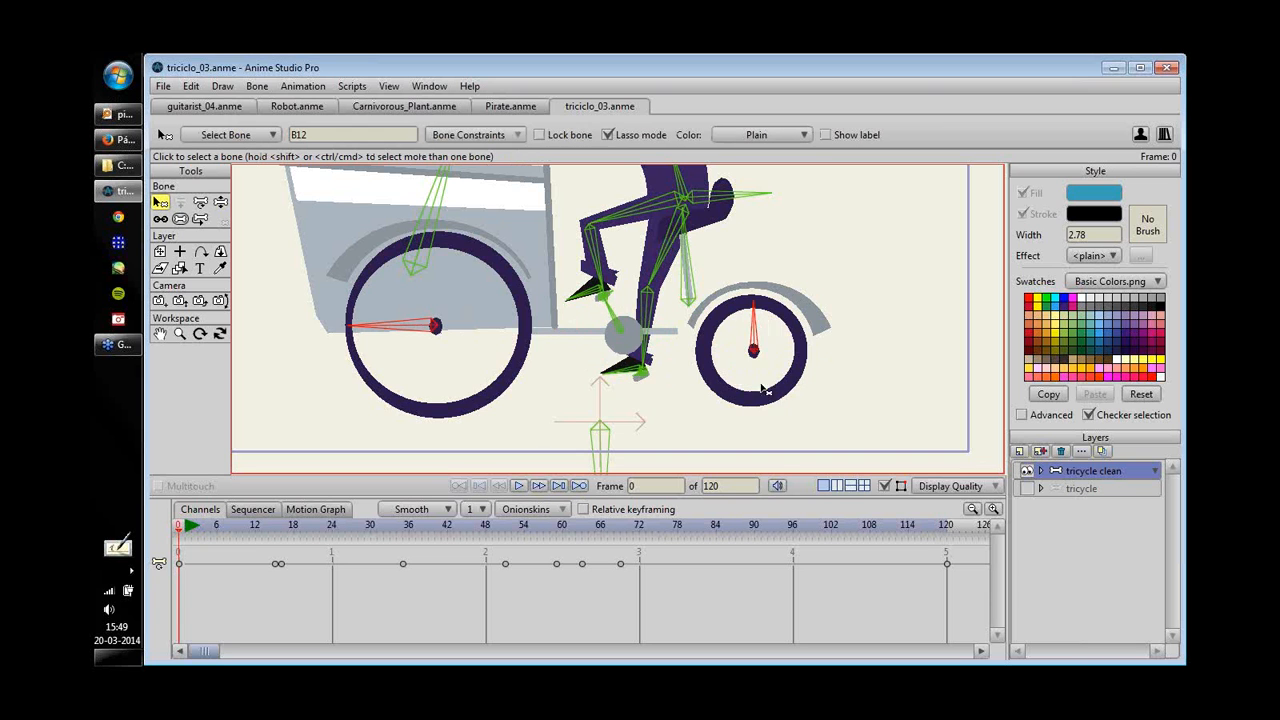
drag(710, 266, 786, 276)
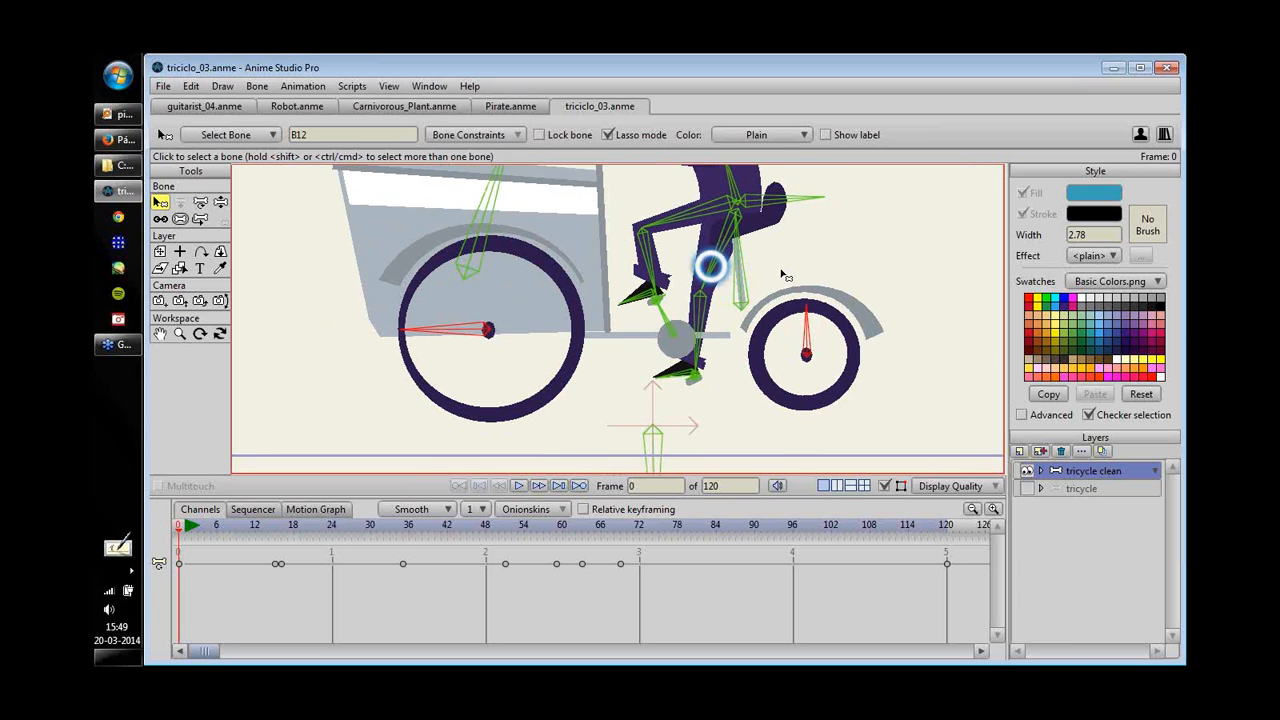
click(474, 134)
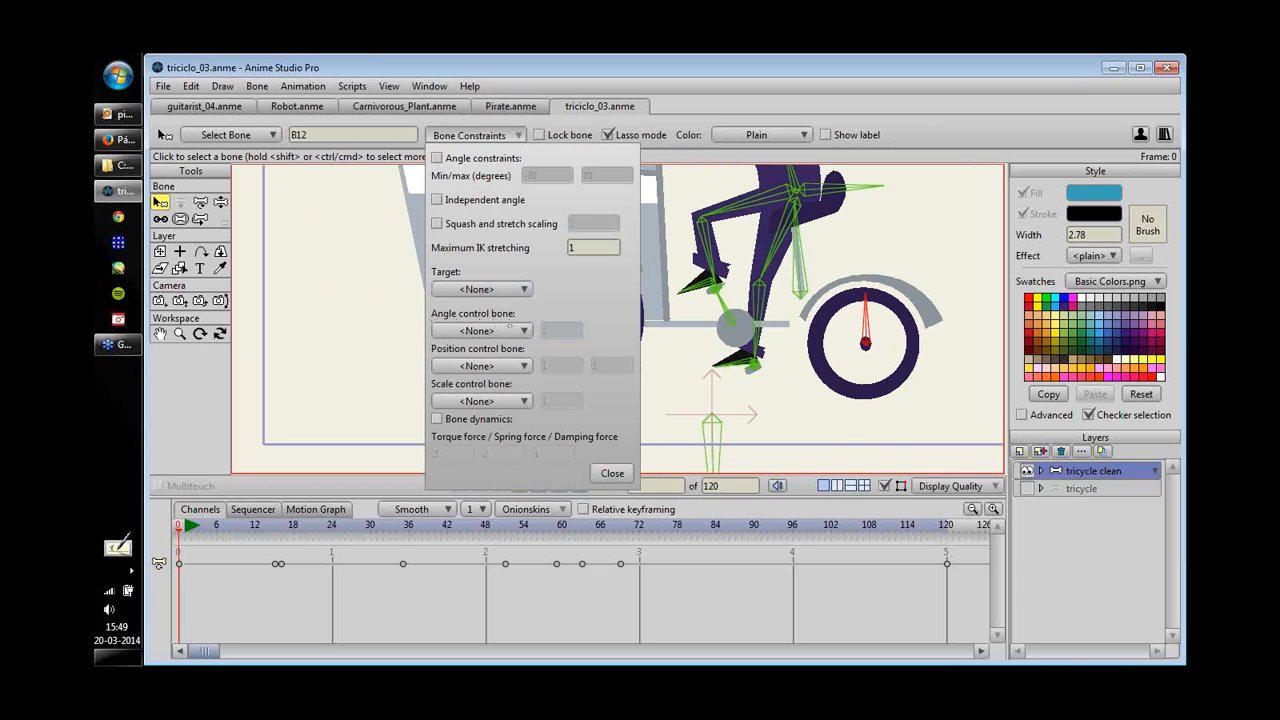
click(500, 289)
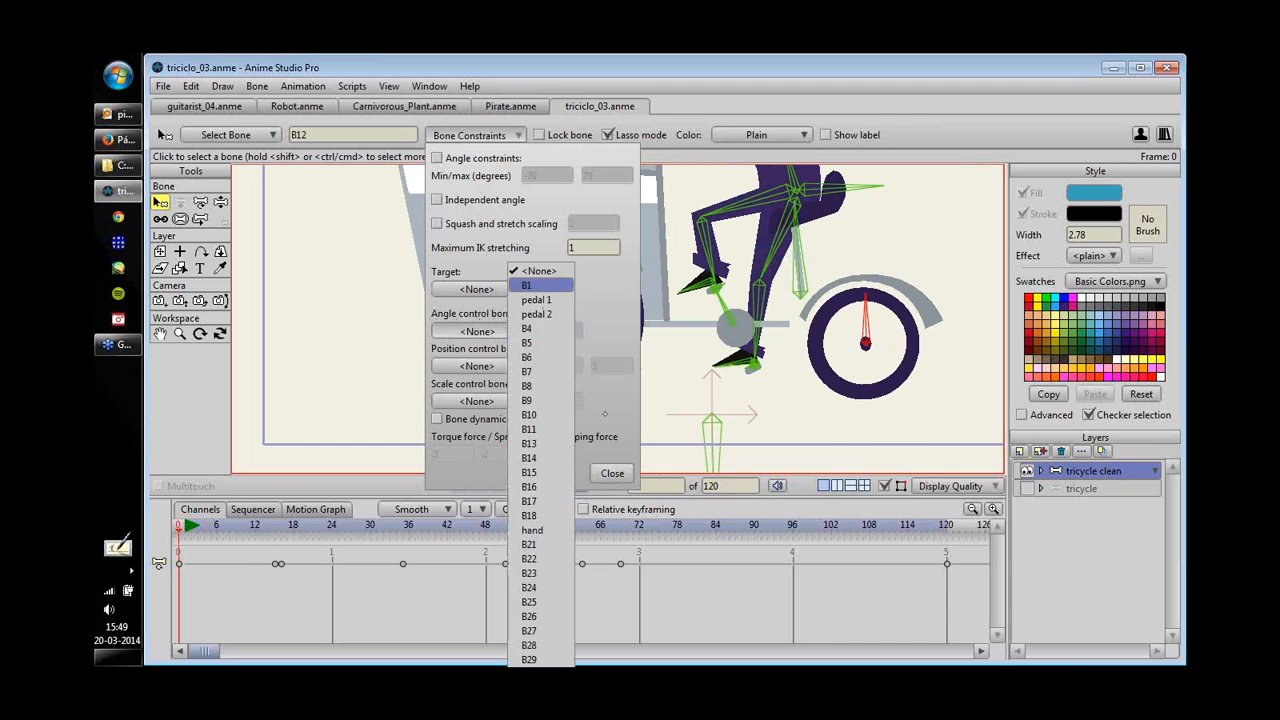
click(530, 285)
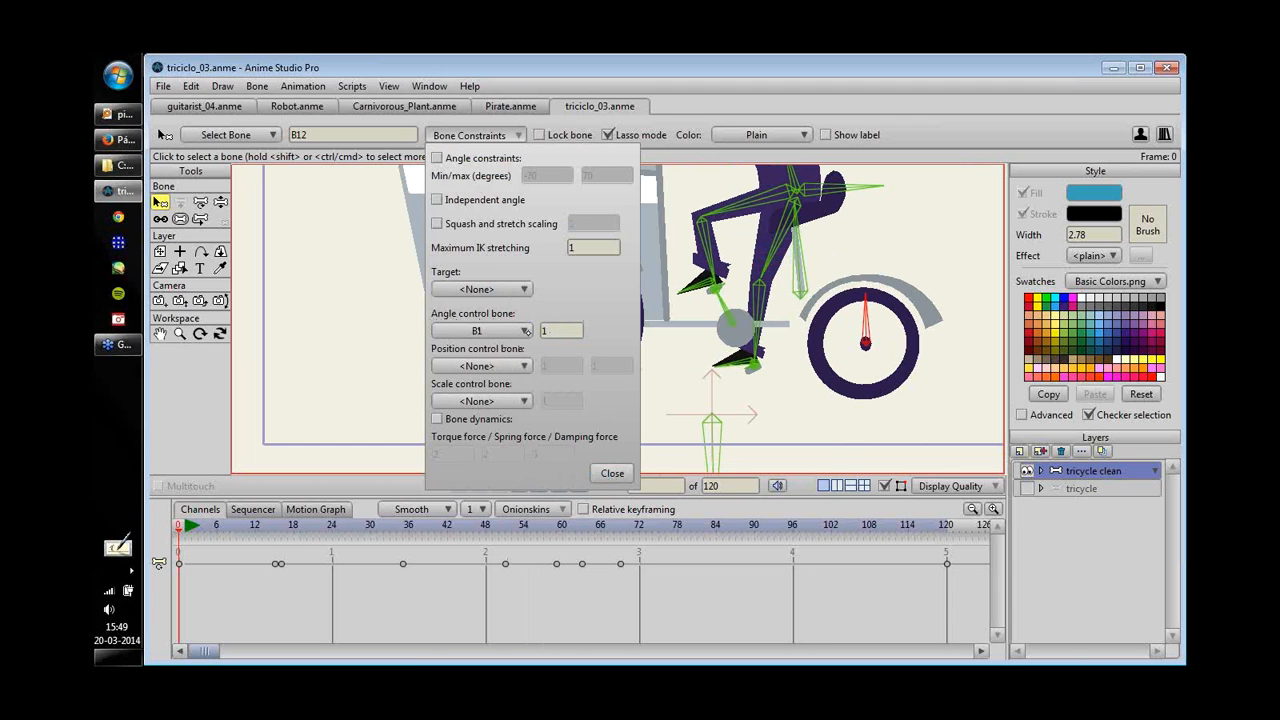
- Set the wheel bones' angle control multiplier to 0.75 and close the bone constraints
click(567, 332)
drag(825, 335, 925, 338)
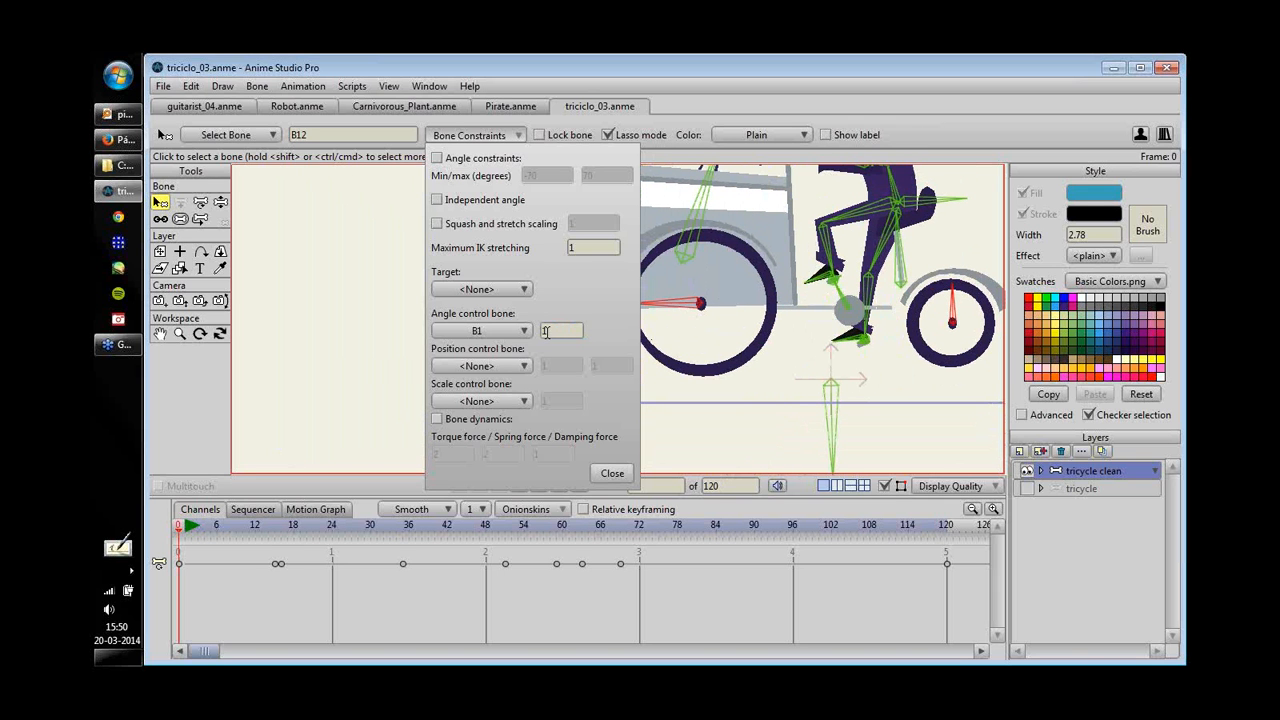
double_click(549, 333)
text(2.75)
click(595, 335)
double_click(553, 330)
text(0.25)
click(500, 345)
double_click(550, 330)
text(0.75)
double_click(552, 332)
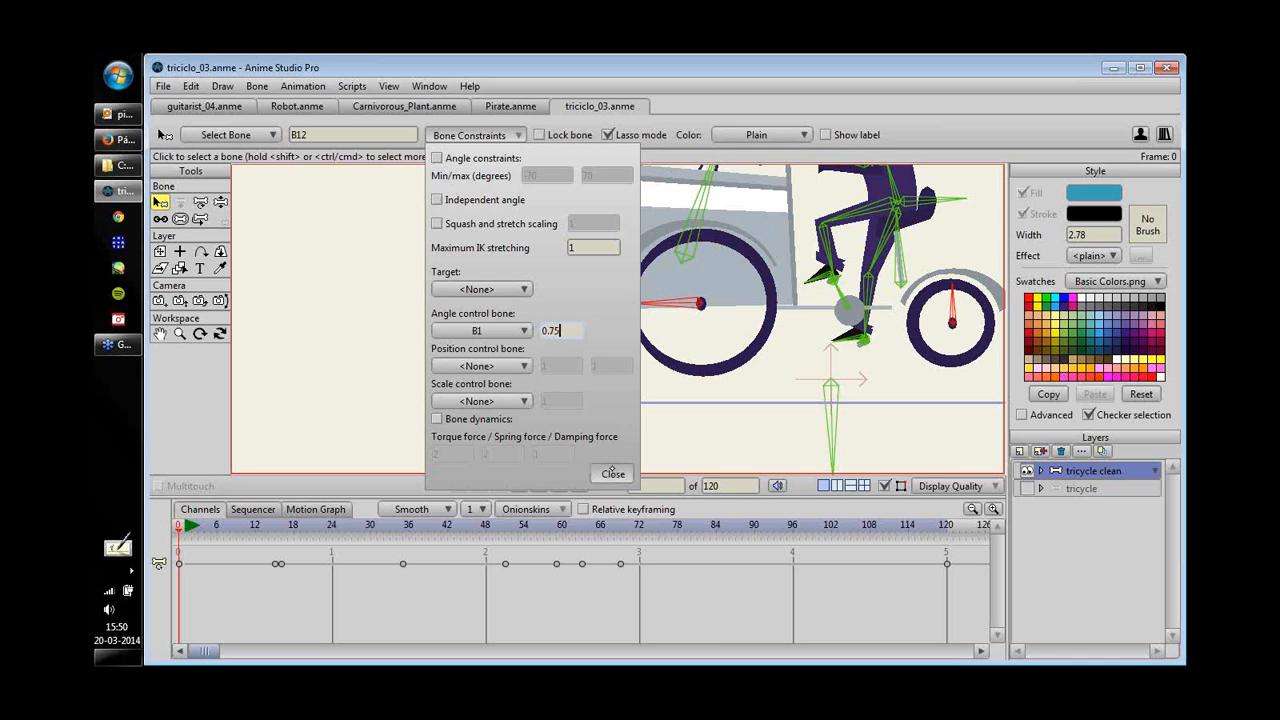
click(612, 473)
- Go to frame 67 and rotate pedal crank bone B1 to test how the wheels turn with it
drag(224, 527, 607, 533)
key(z)
drag(857, 322, 753, 361)
drag(837, 312, 887, 297)
scroll(887, 297, down, 3)
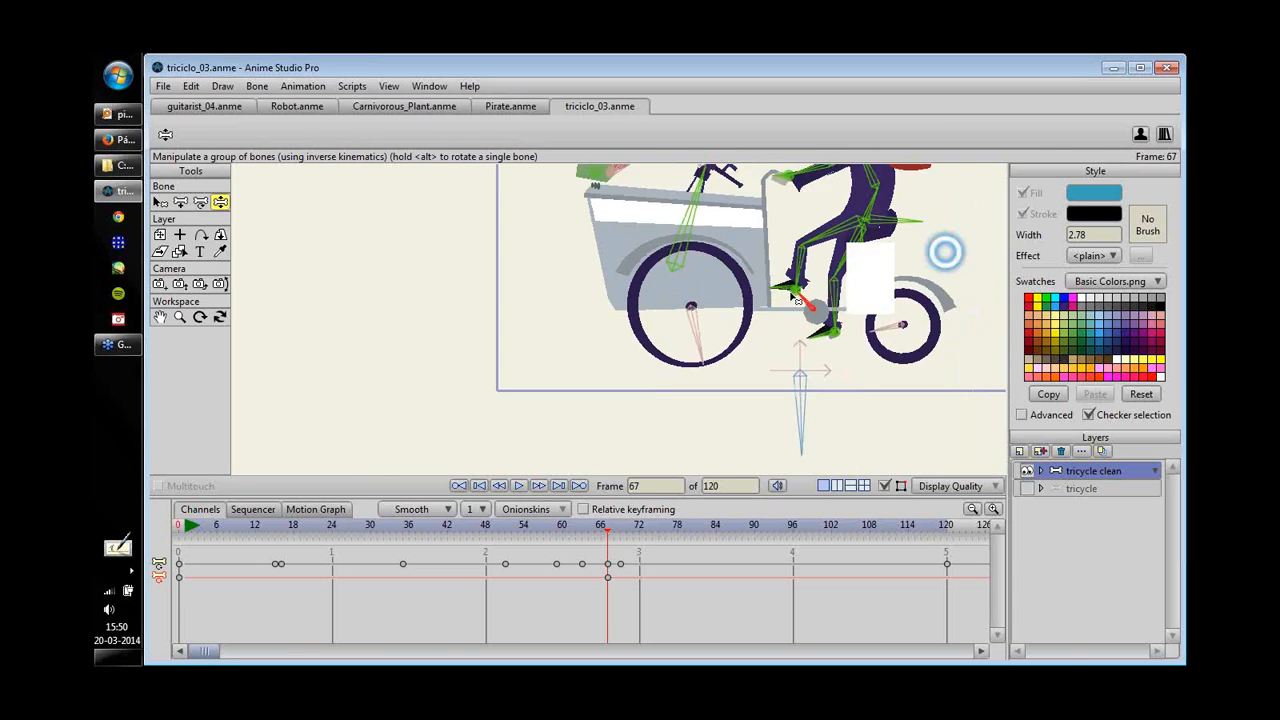
- Hide the tricycle clean layer, show and select the tricycle layer, and play its animation from the first frames
click(1027, 471)
click(1027, 489)
click(1083, 489)
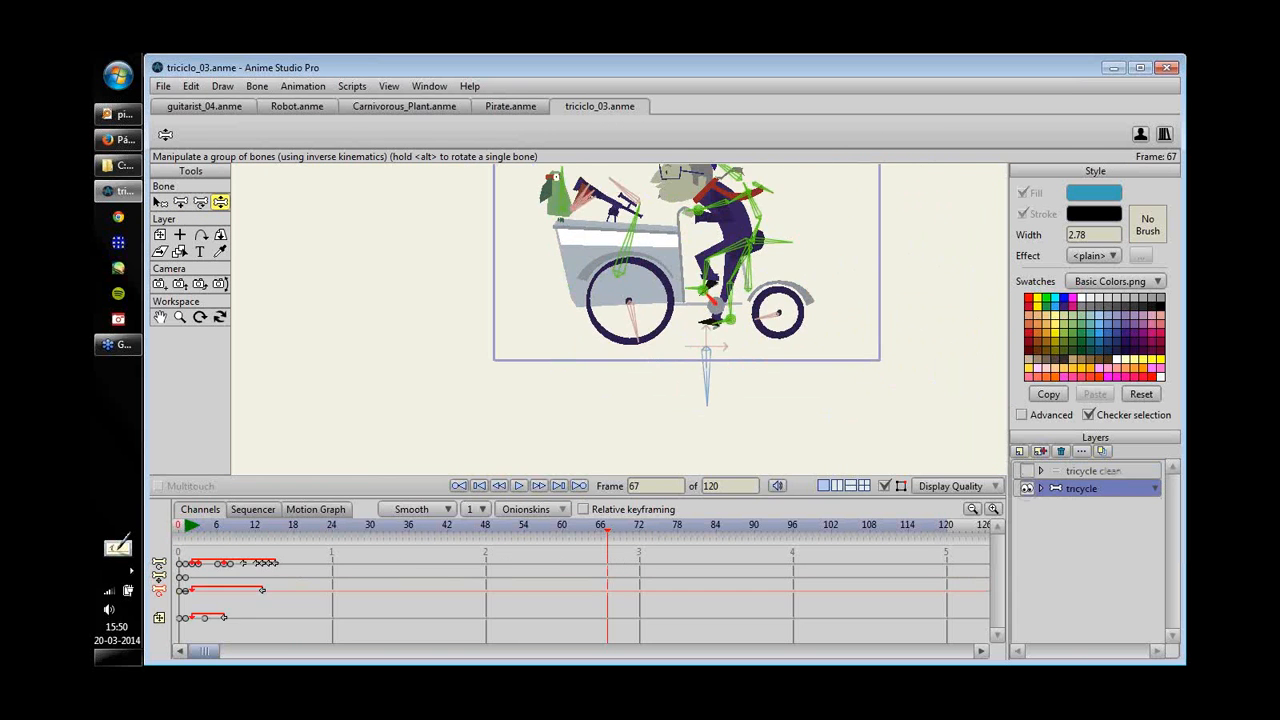
drag(482, 363, 514, 391)
key(space)
drag(191, 525, 185, 525)
drag(720, 280, 566, 299)
key(space)
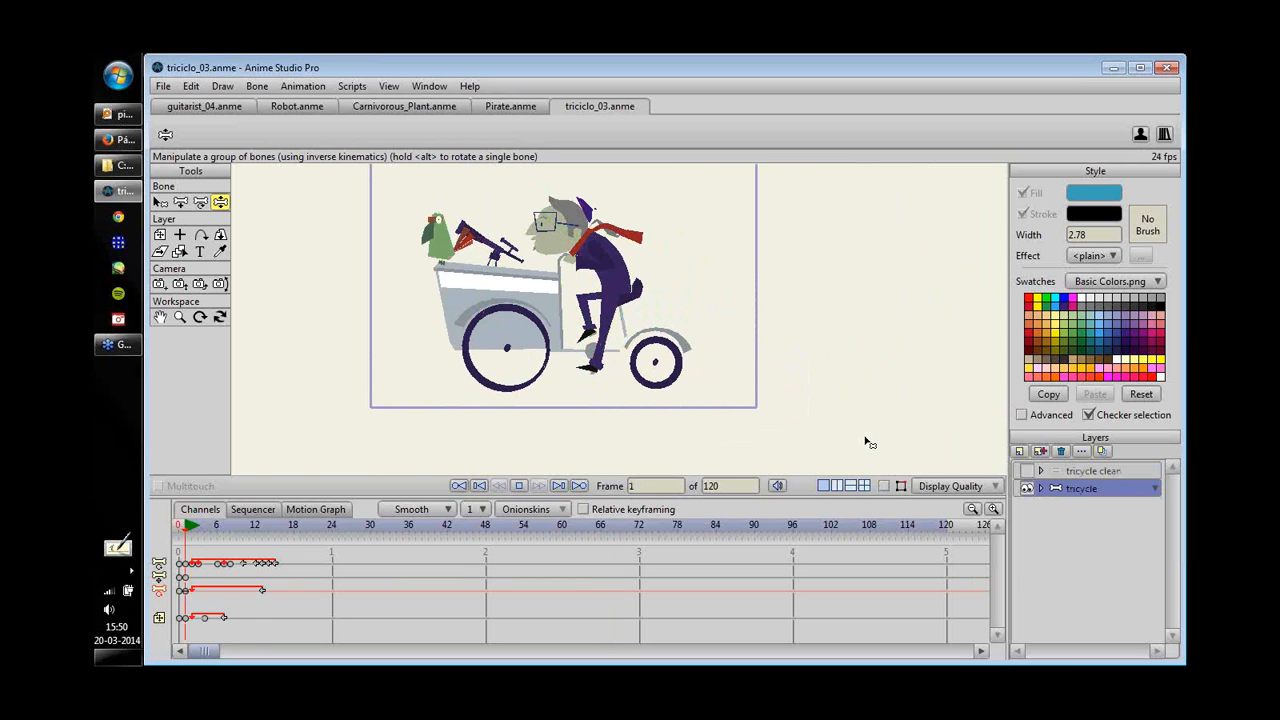
scroll(876, 436, up, 3)
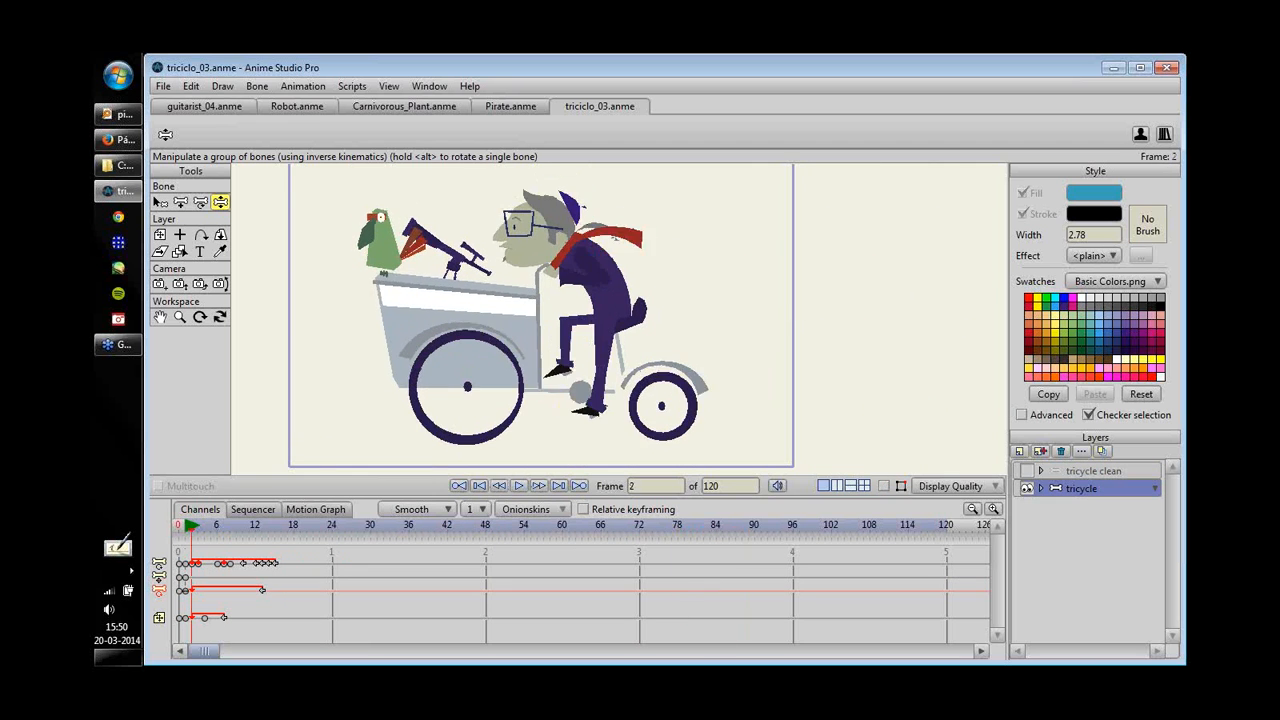
click(519, 485)
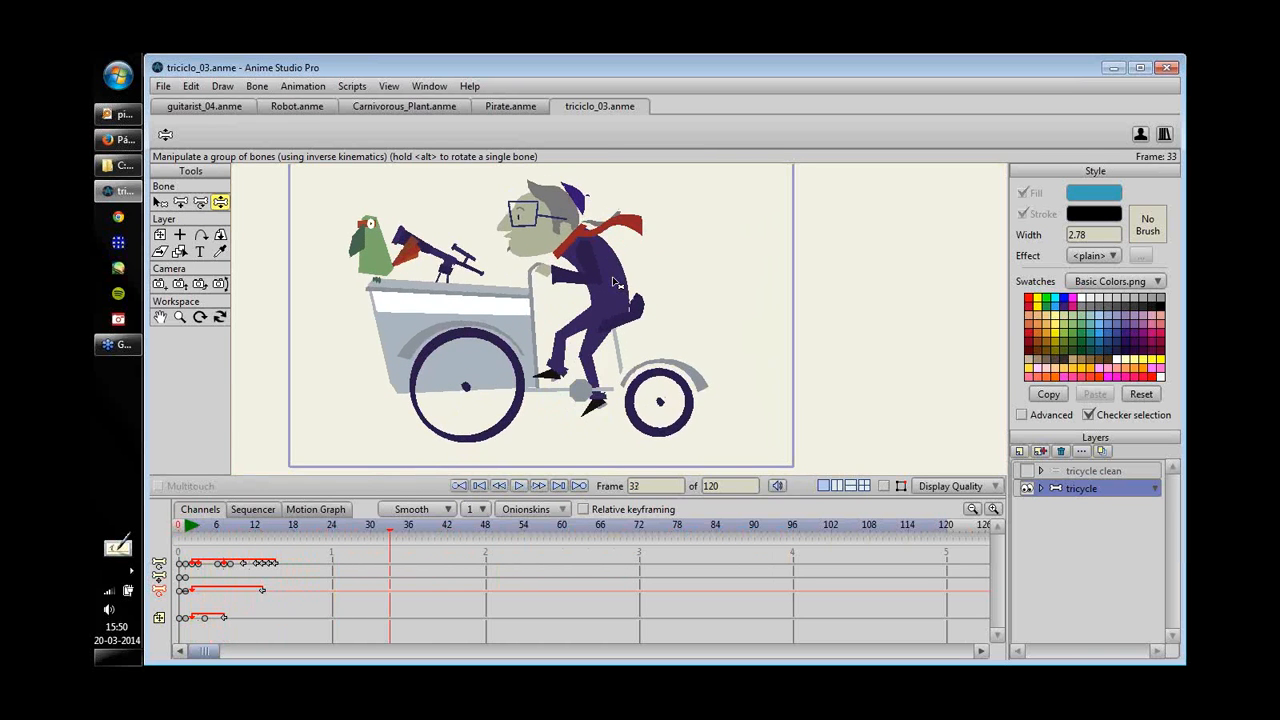
- Select the rider's scarf on Layer 2 and scrub the timeline to examine its cyclic point motion
scroll(605, 300, up, 5)
alt+right_click(595, 320)
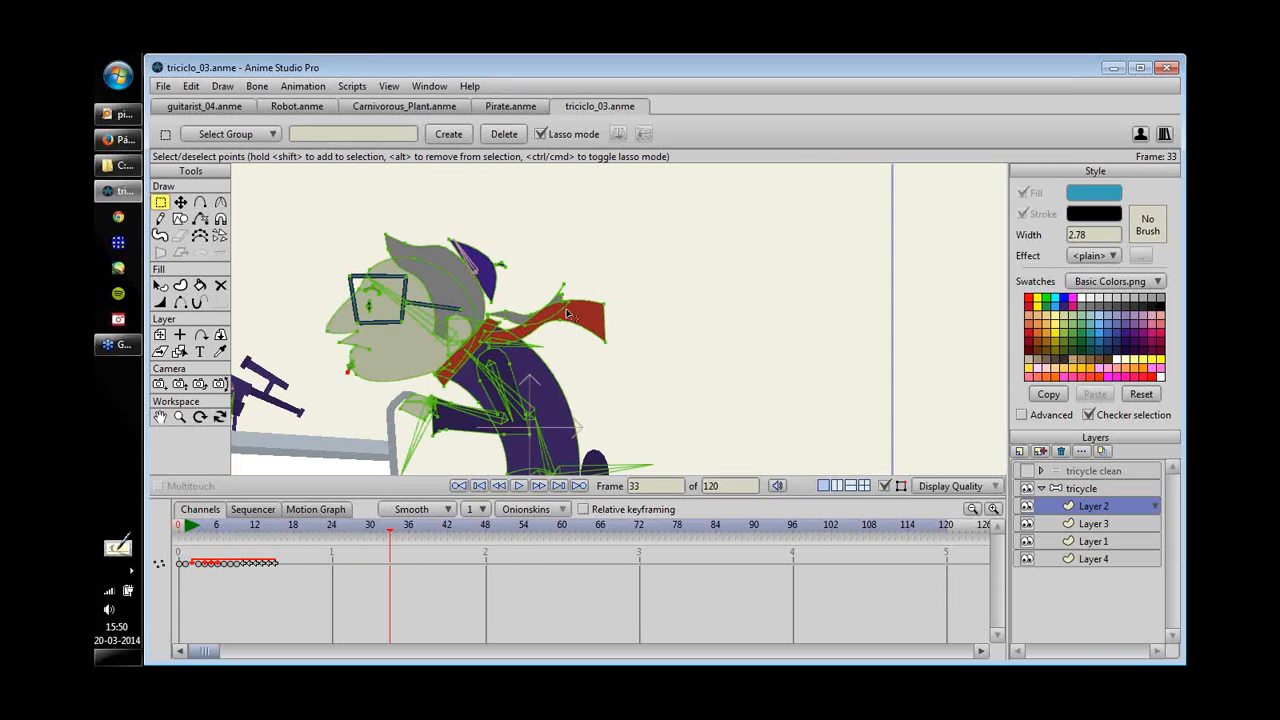
mouse_move(582, 305)
mouse_down()
mouse_move(638, 343)
mouse_move(570, 346)
mouse_up()
mouse_move(198, 525)
mouse_down()
mouse_move(449, 573)
mouse_move(674, 546)
mouse_move(569, 538)
mouse_up()
mouse_move(562, 312)
mouse_down()
mouse_move(617, 322)
mouse_move(592, 255)
mouse_move(562, 318)
mouse_up()
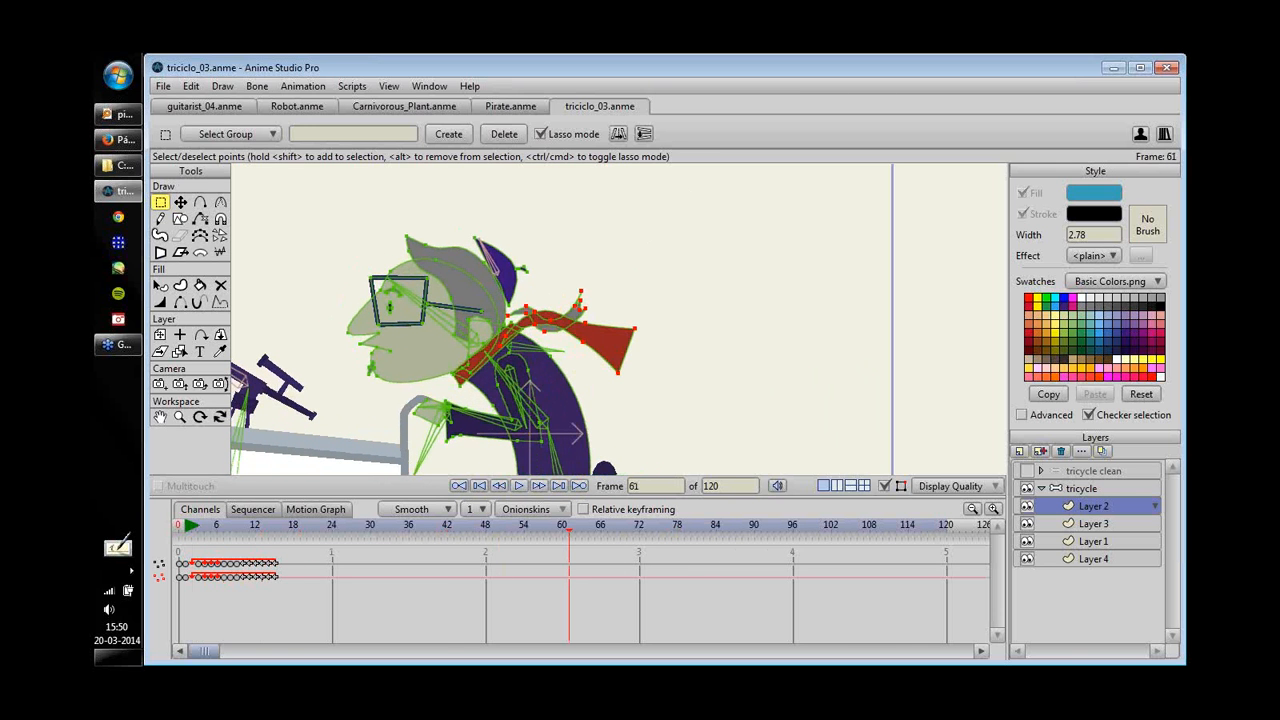
drag(209, 526, 370, 529)
- Reselect the tricycle bone layer, scrub through its bone animation and return to frame 0
click(1082, 489)
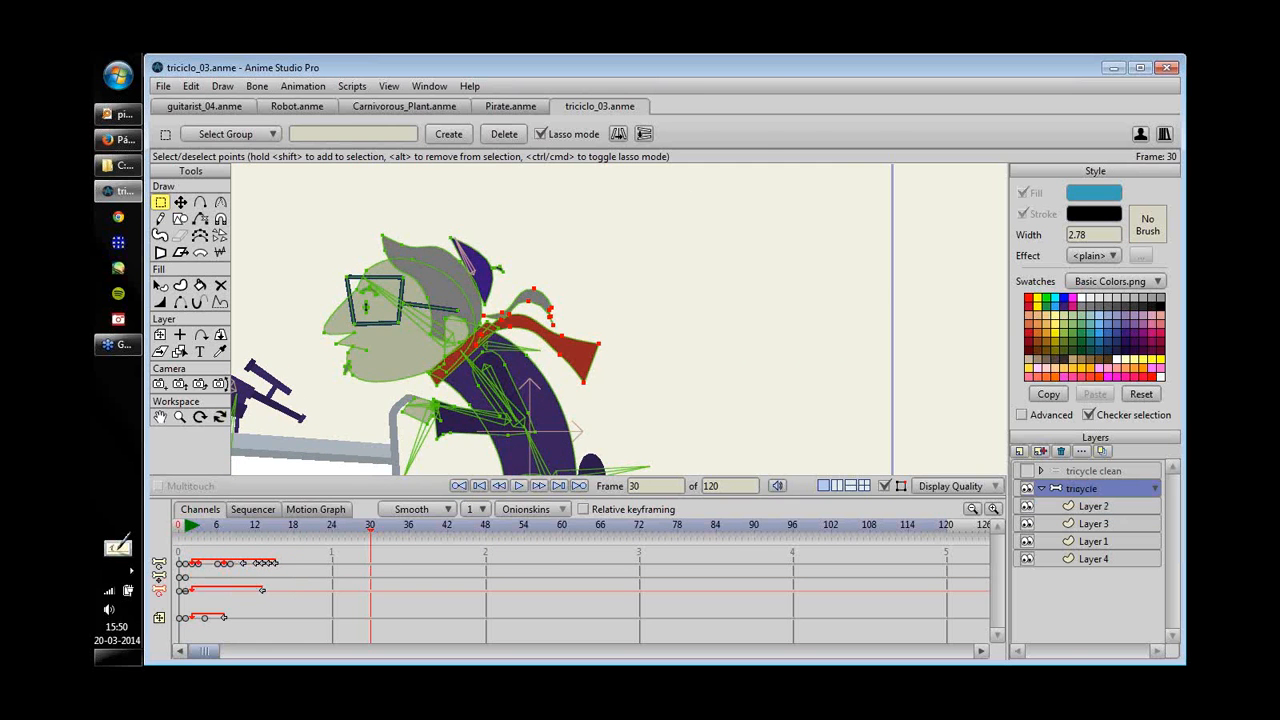
scroll(563, 295, down, 5)
drag(561, 297, 575, 277)
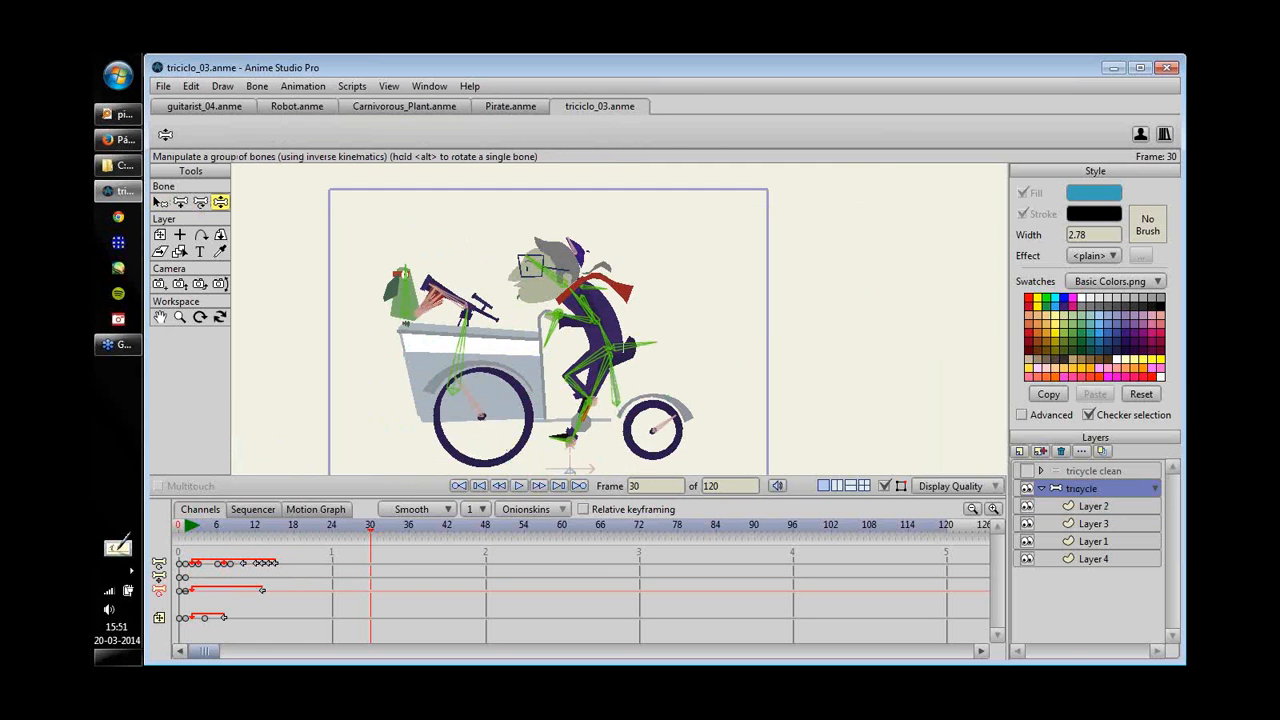
drag(186, 527, 262, 527)
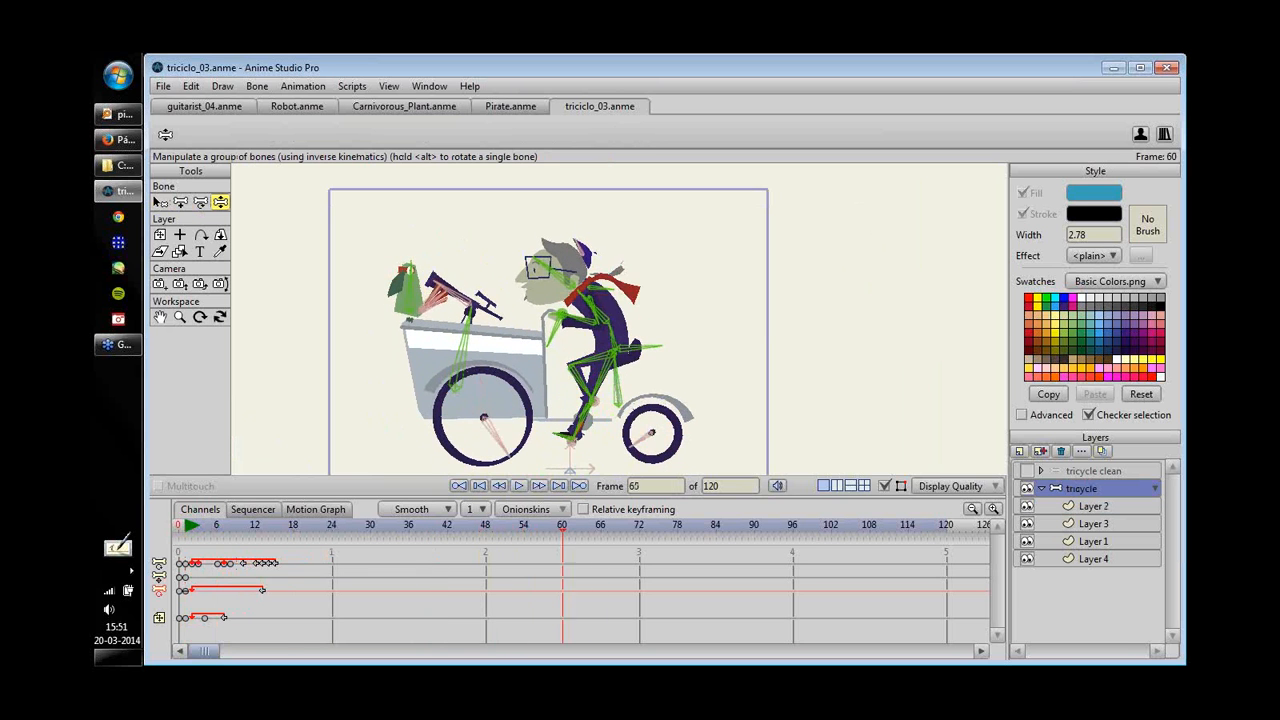
key(shift+Left)
key(shift+Left)
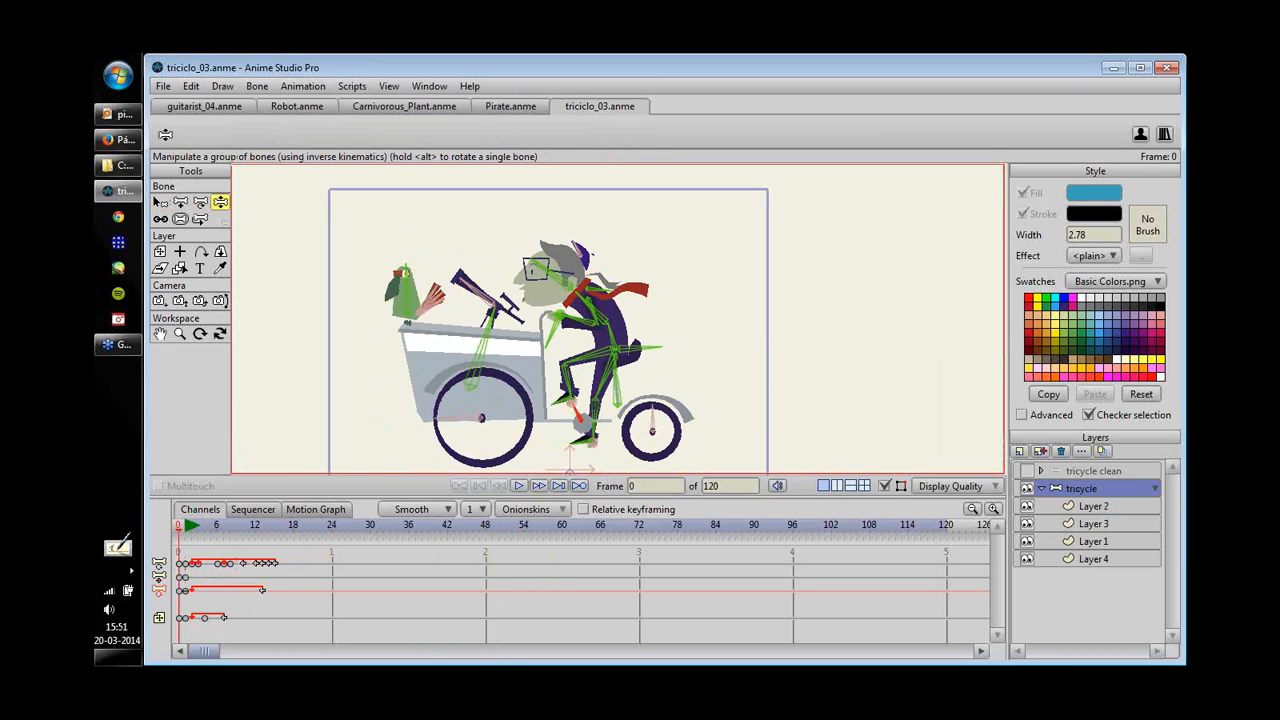
drag(597, 271, 597, 245)
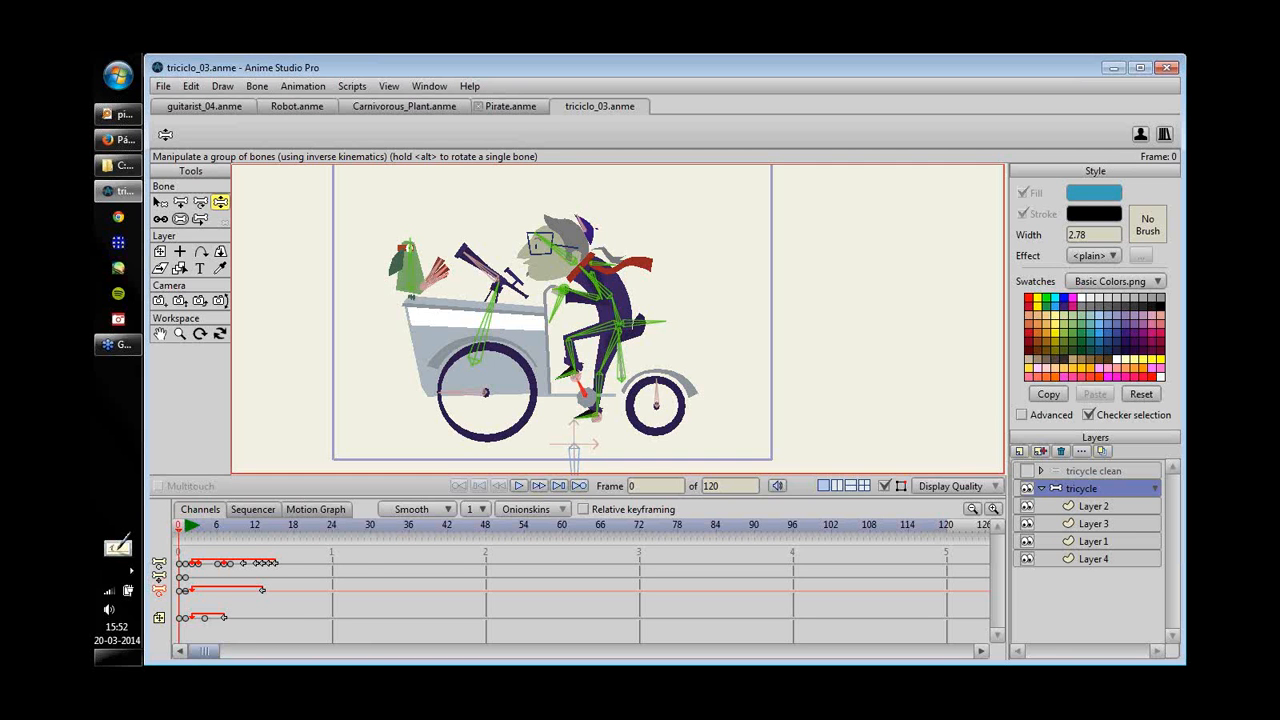
- Switch to Pirate.anme at frame 0 and test the Open/Close and Squash/Stretch bones on the pirate's mouth
click(510, 106)
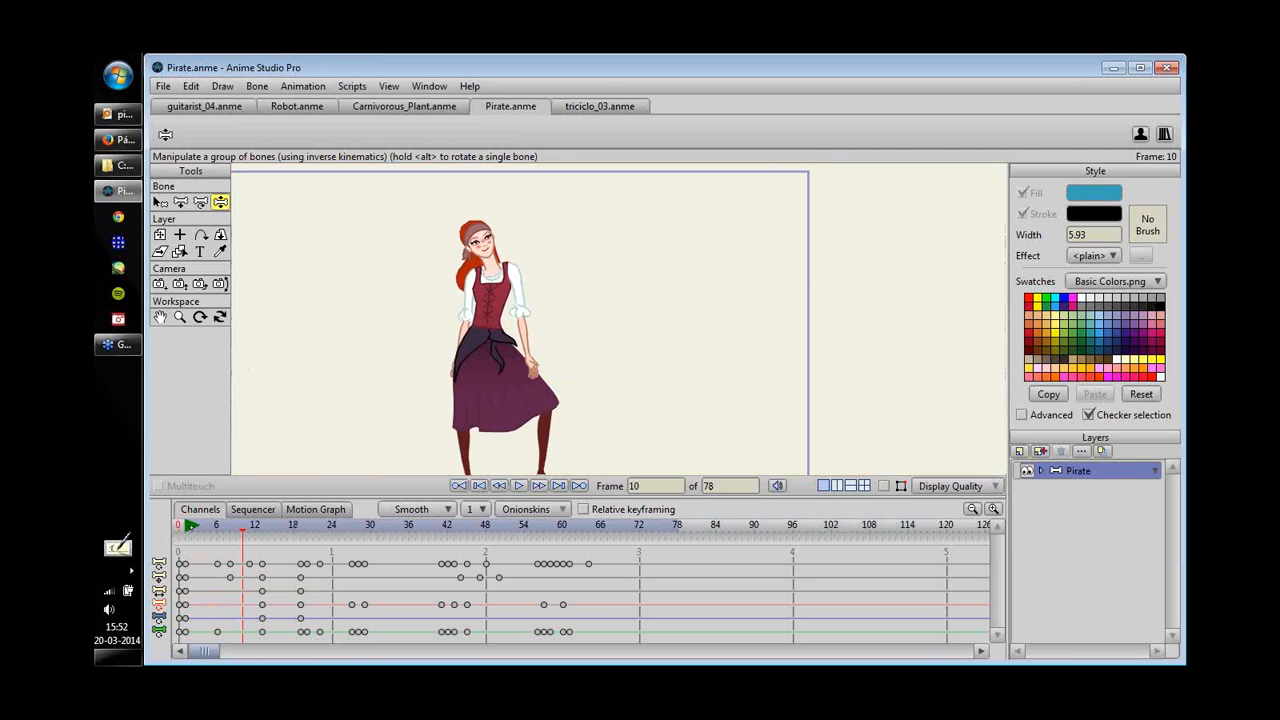
drag(191, 526, 178, 526)
drag(600, 348, 655, 400)
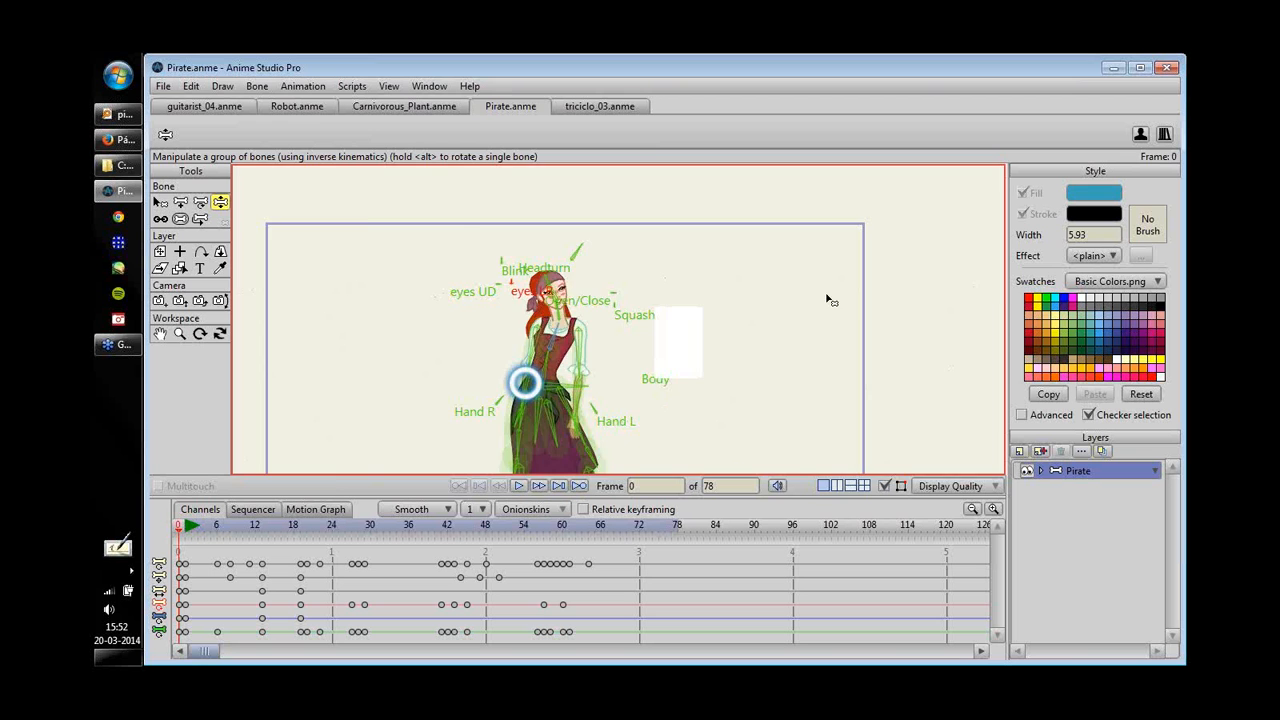
scroll(828, 300, up, 5)
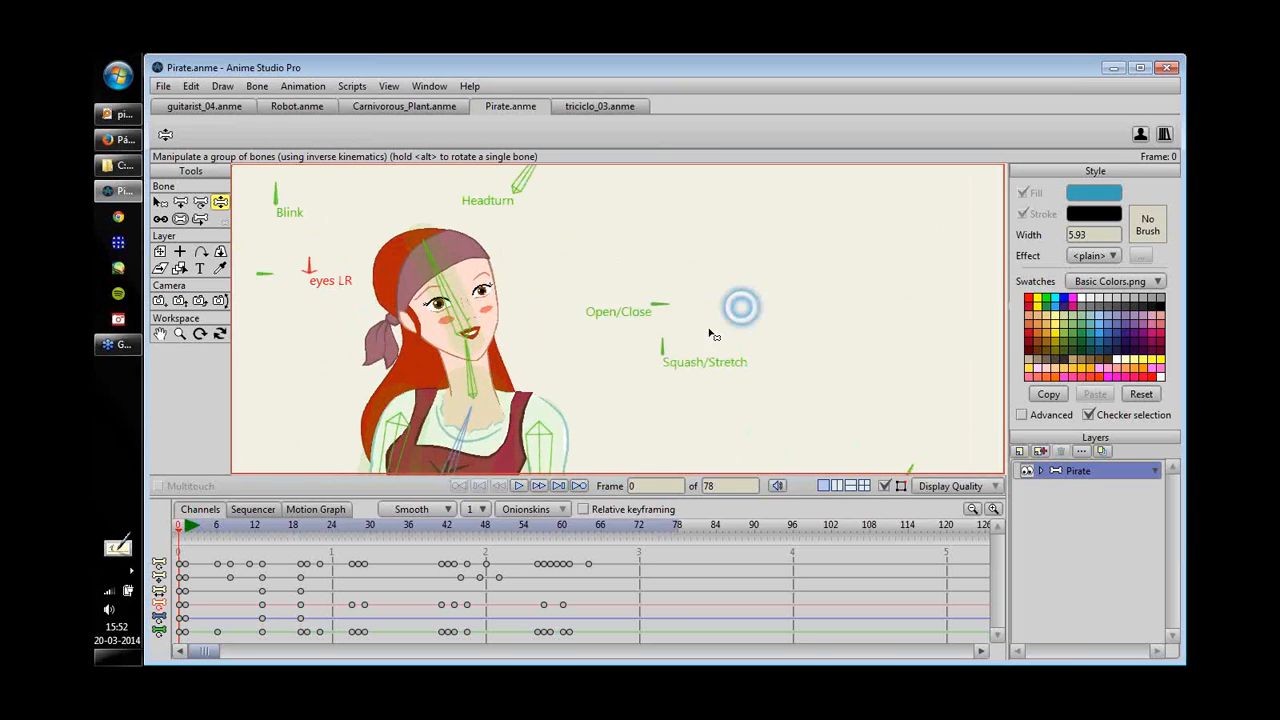
scroll(713, 334, up, 3)
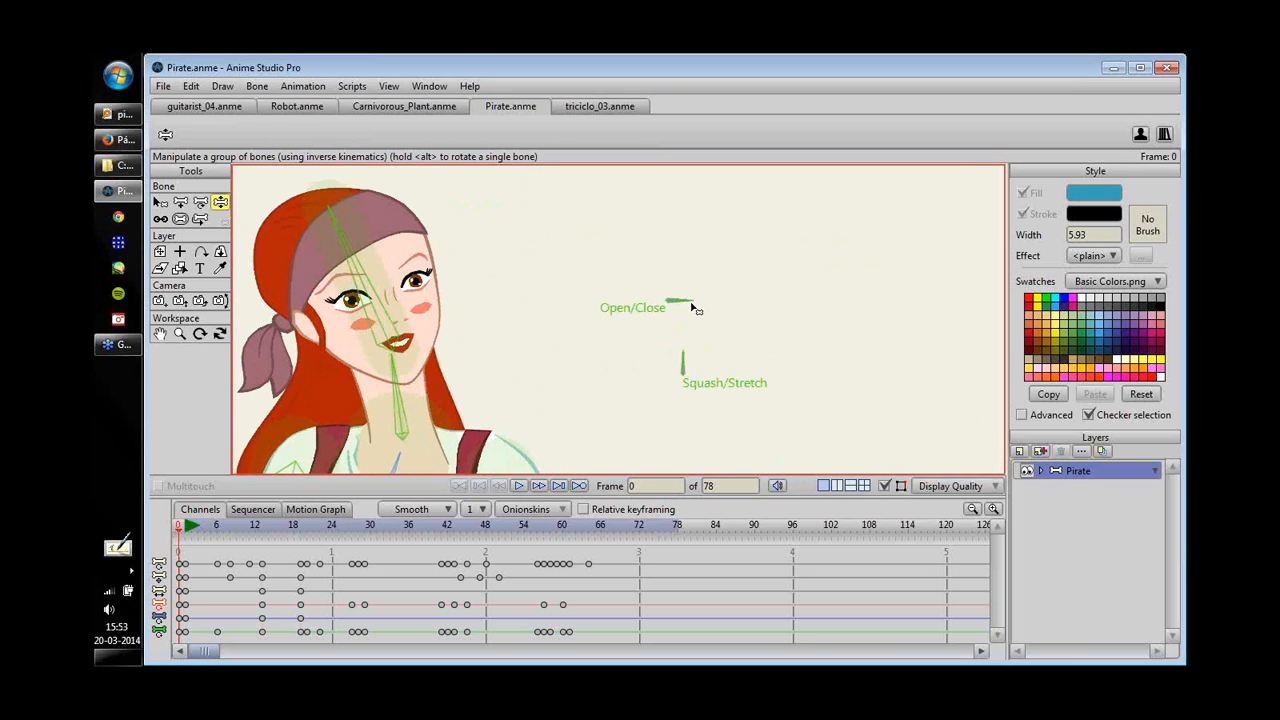
drag(694, 308, 686, 242)
drag(687, 336, 710, 284)
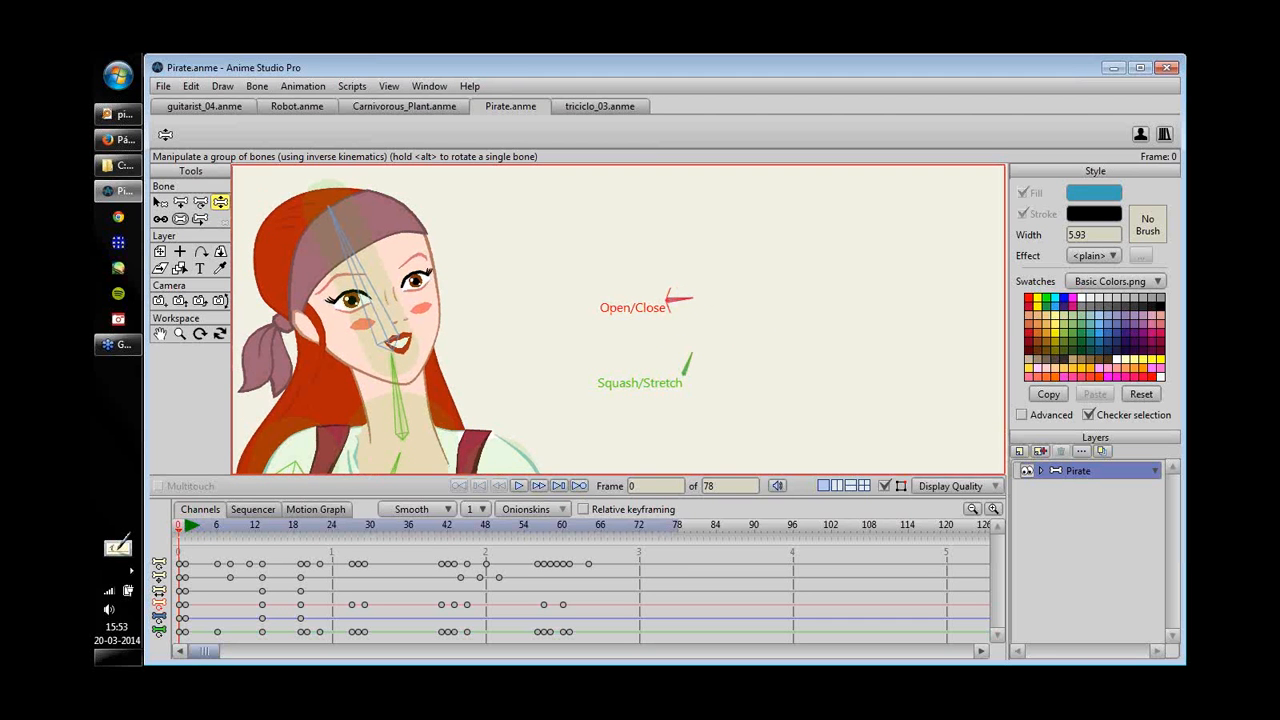
key(space)
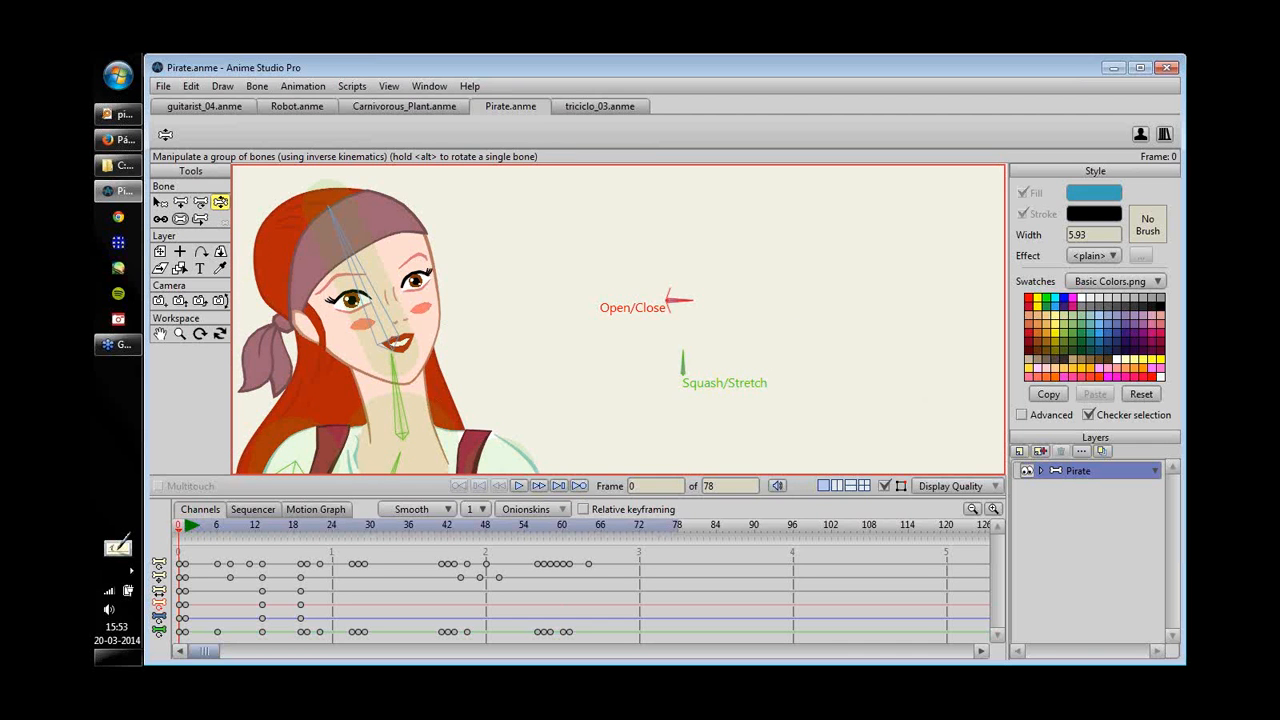
- Draw a short vertical bone between the pirate's face and the Open/Close bone and name it Oo
click(180, 201)
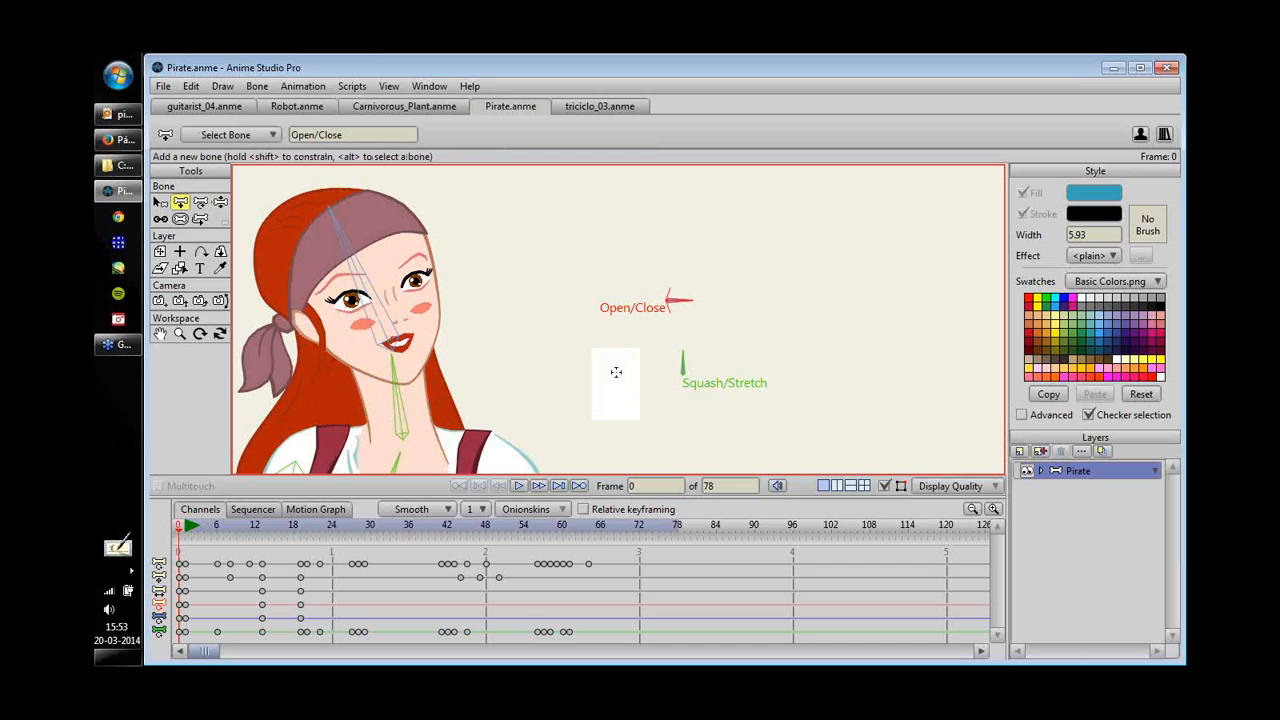
click(583, 338)
drag(577, 339, 574, 298)
key(b)
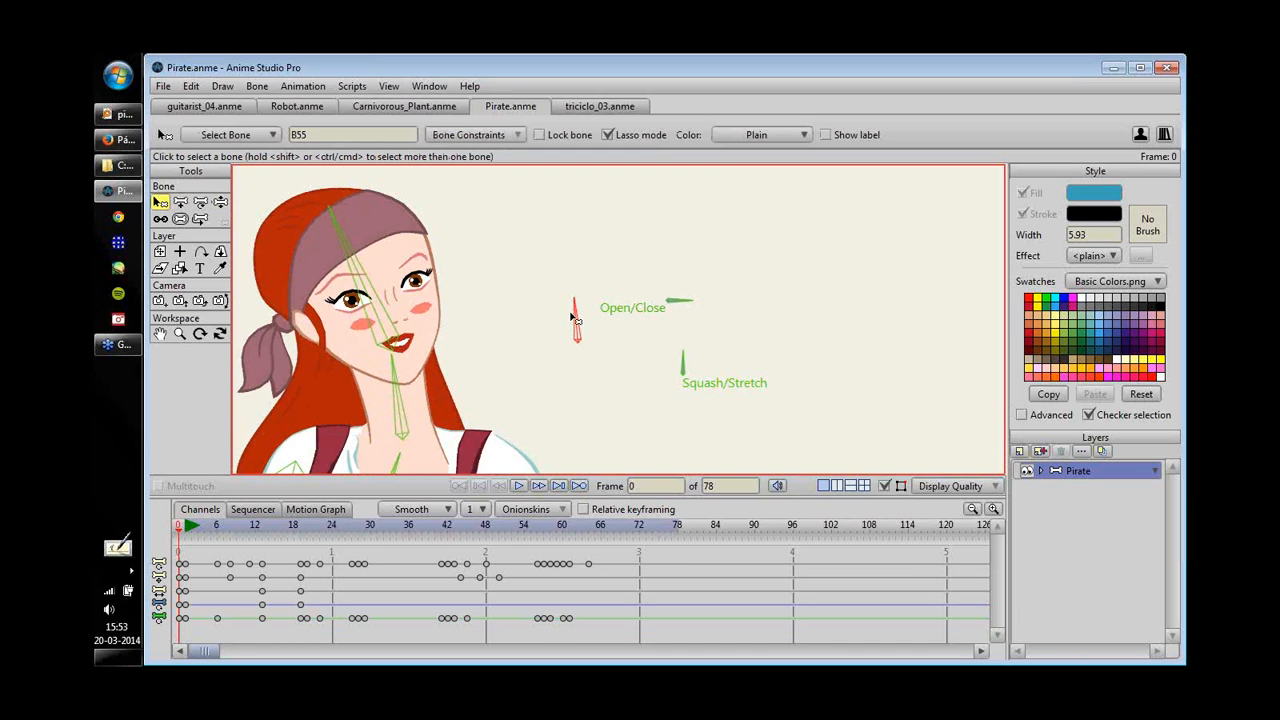
double_click(357, 134)
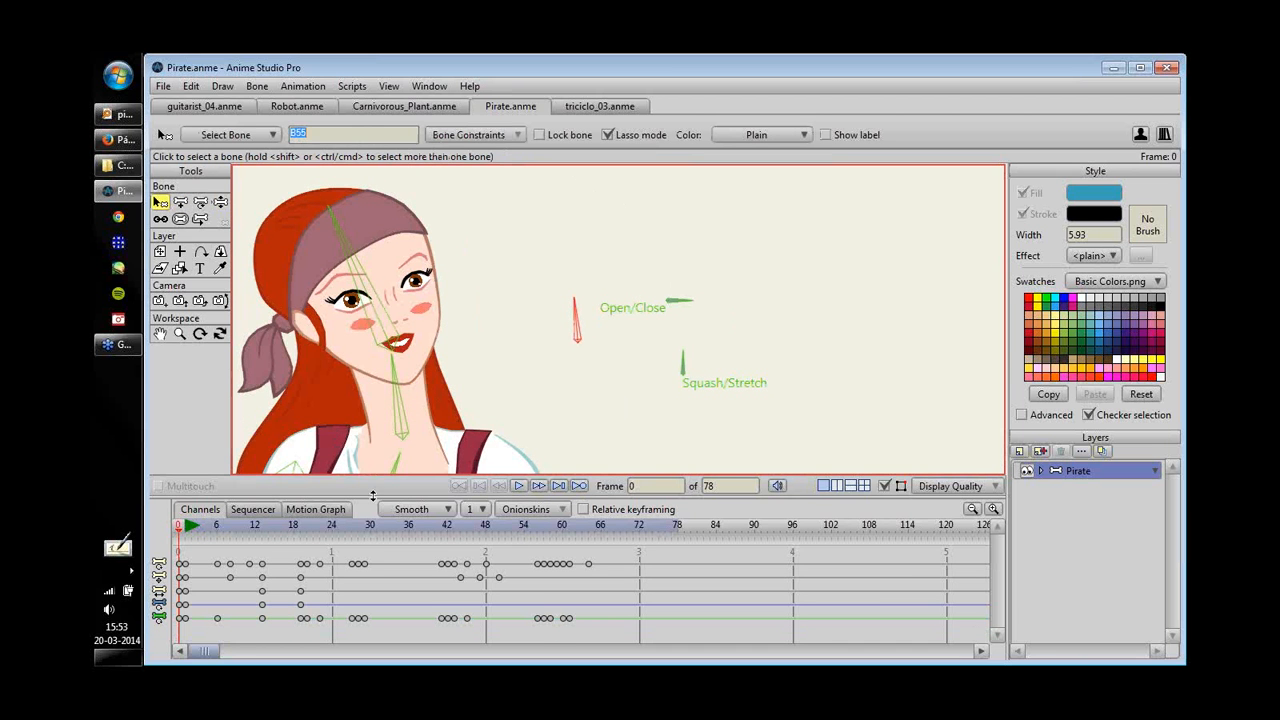
text(Oo)
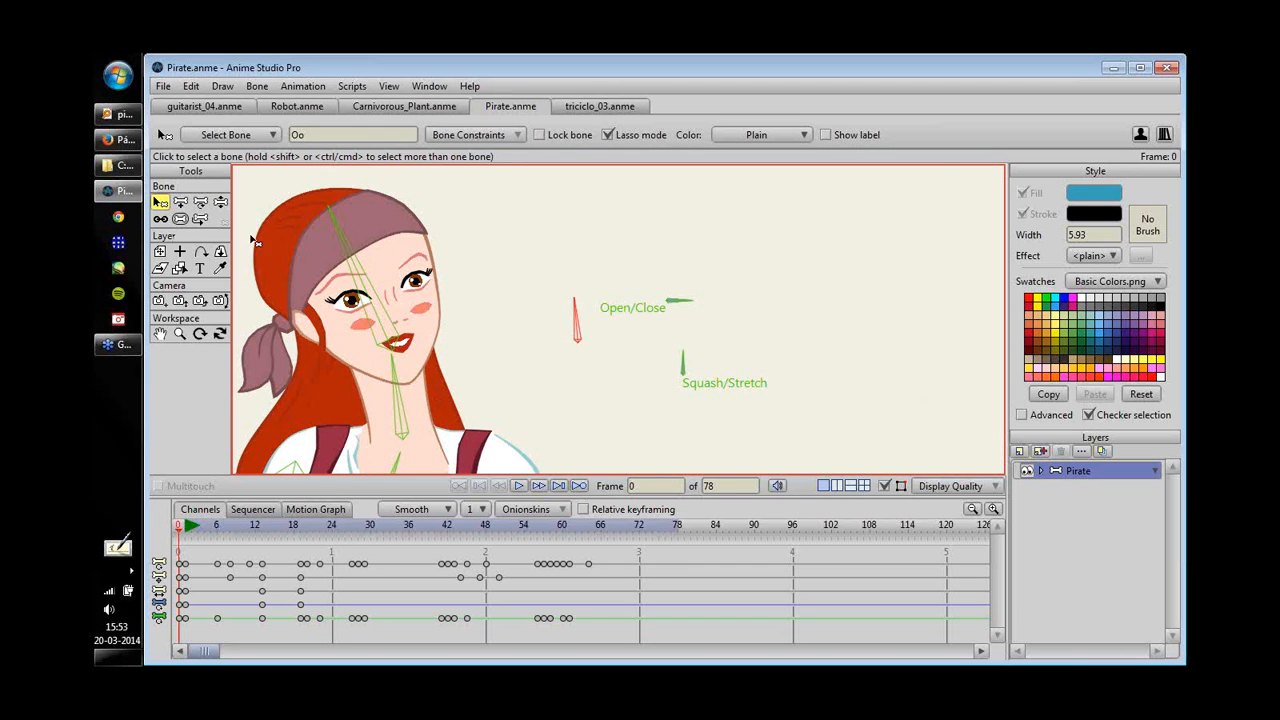
- Check the Oo bone's strength and turn on its label display
click(180, 219)
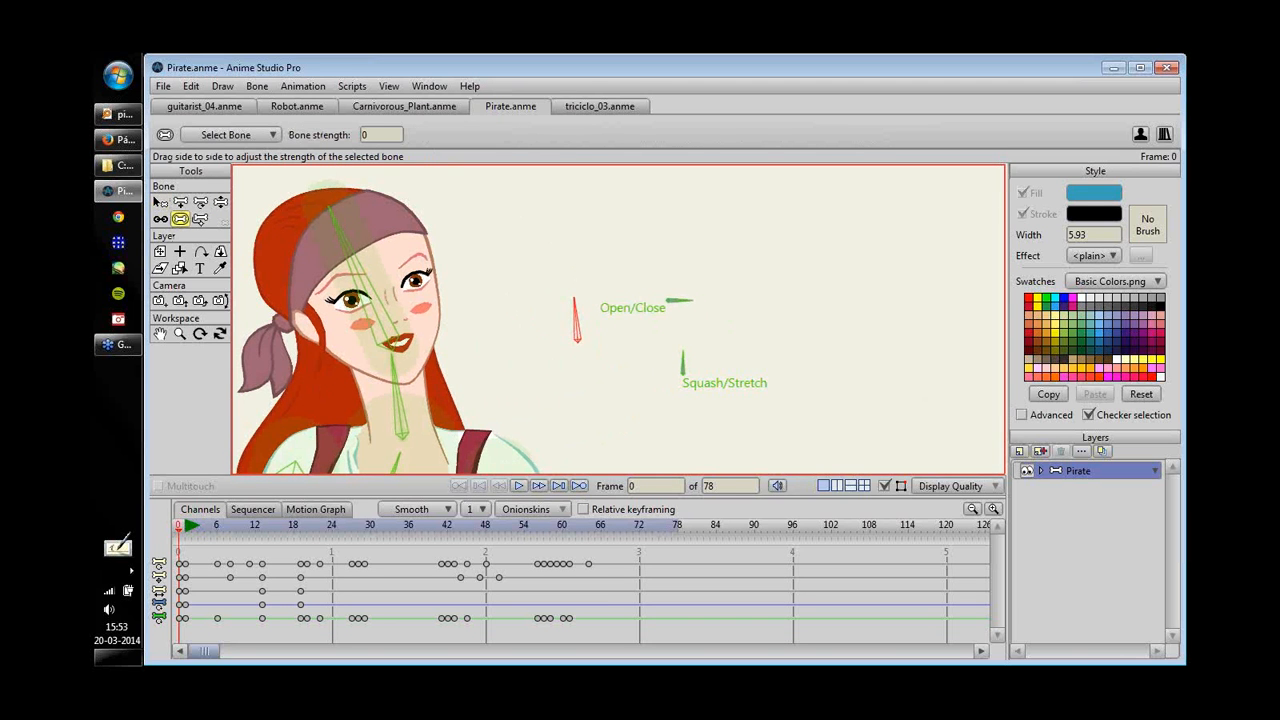
click(160, 202)
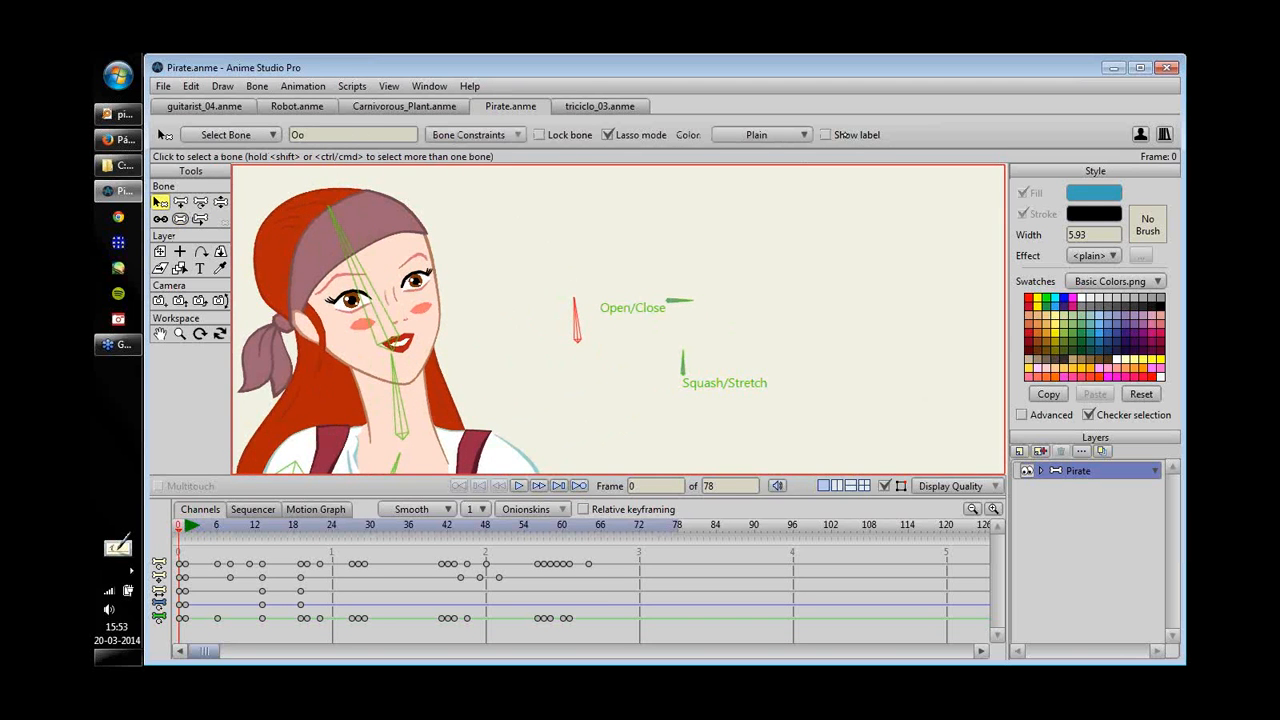
click(826, 134)
scroll(566, 337, up, 2)
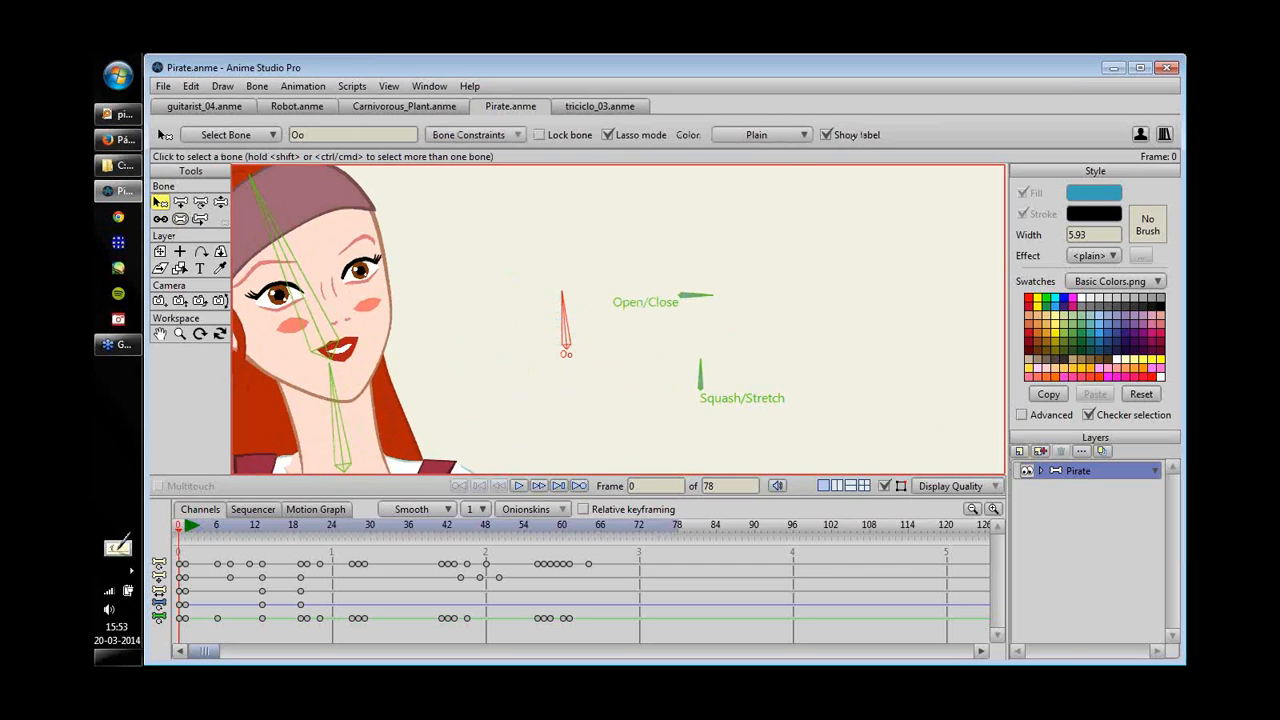
- Open the Actions window for the Pirate layer
key(ctrl+shift+a)
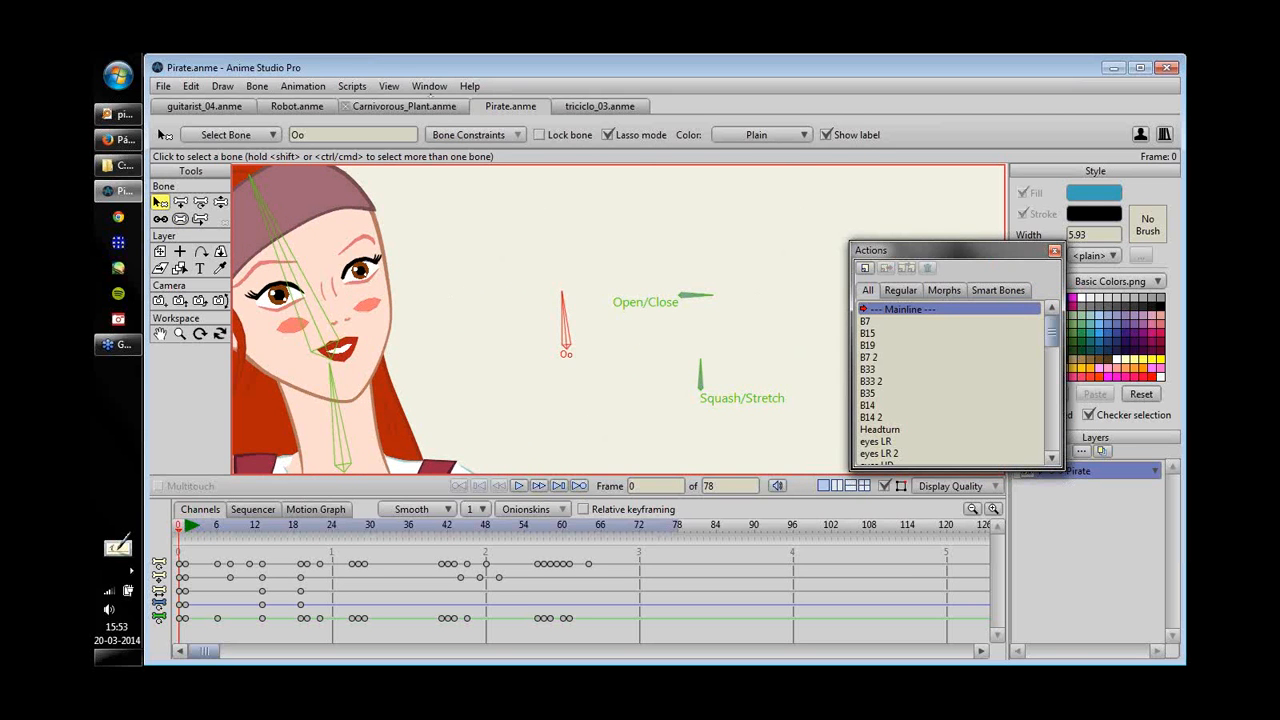
click(432, 87)
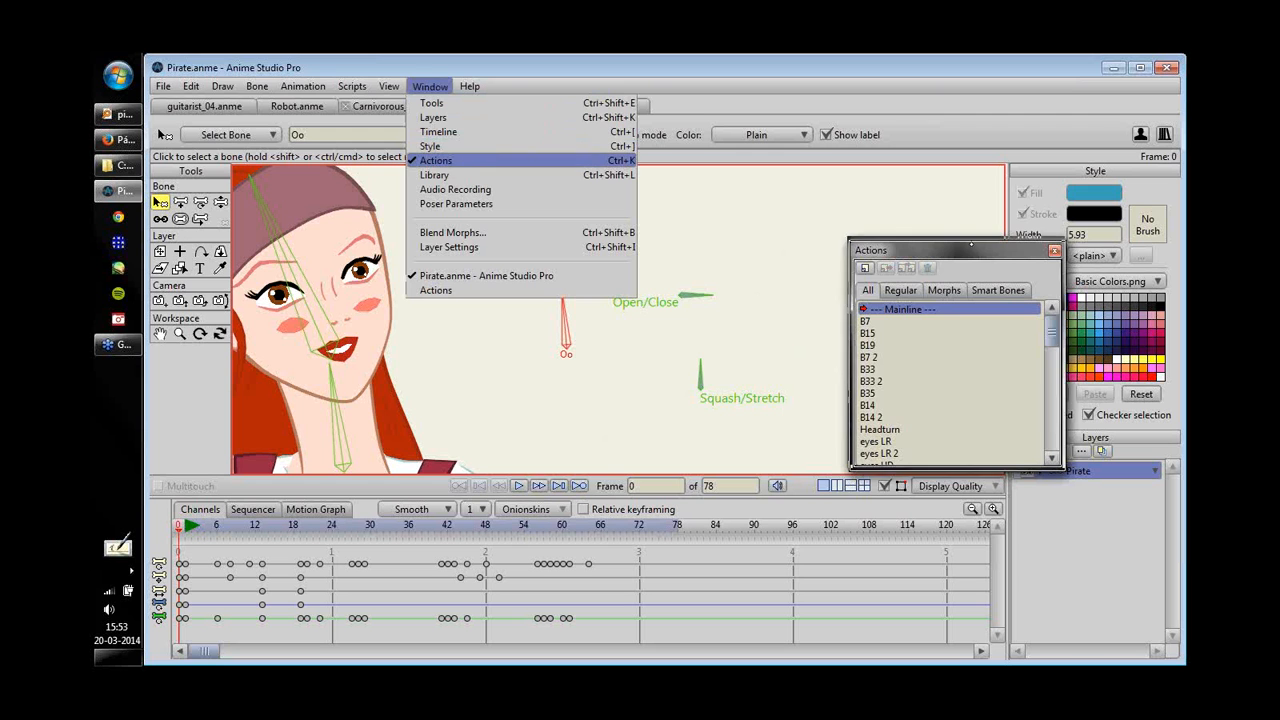
- Create a new action named Oo for the Oo bone
drag(972, 204, 982, 211)
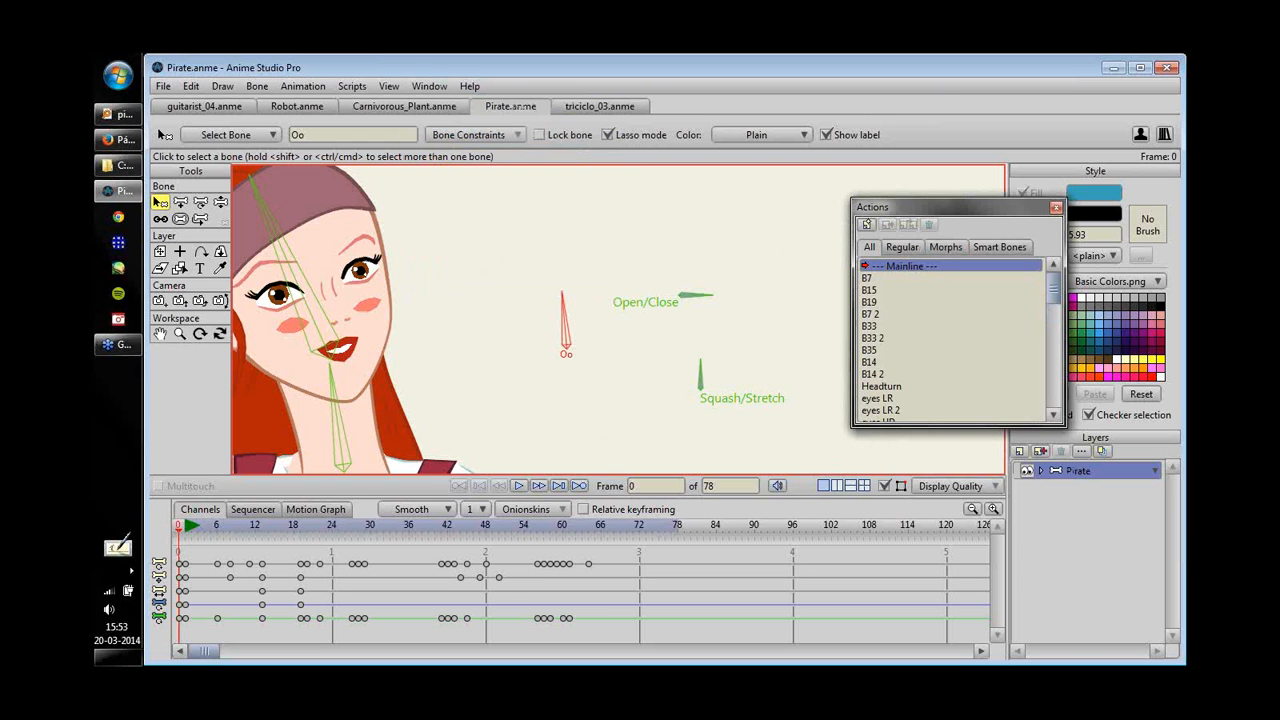
click(867, 228)
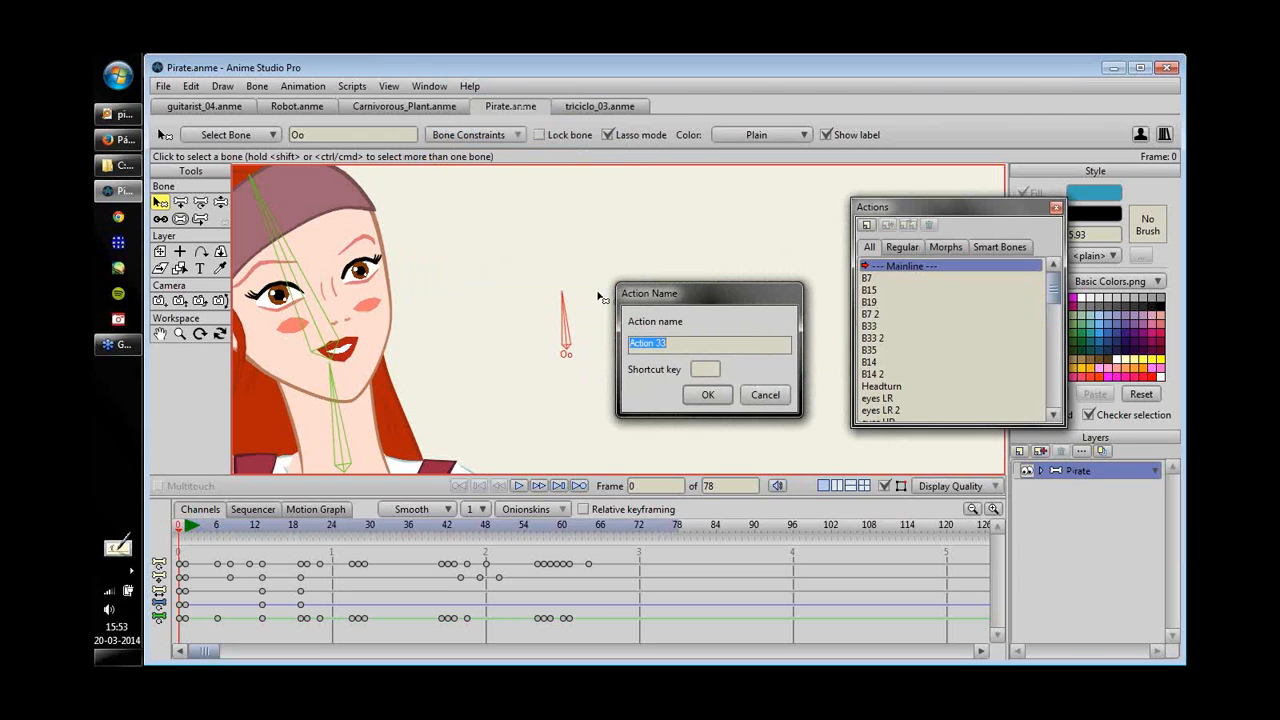
text(Oo)
key(Return)
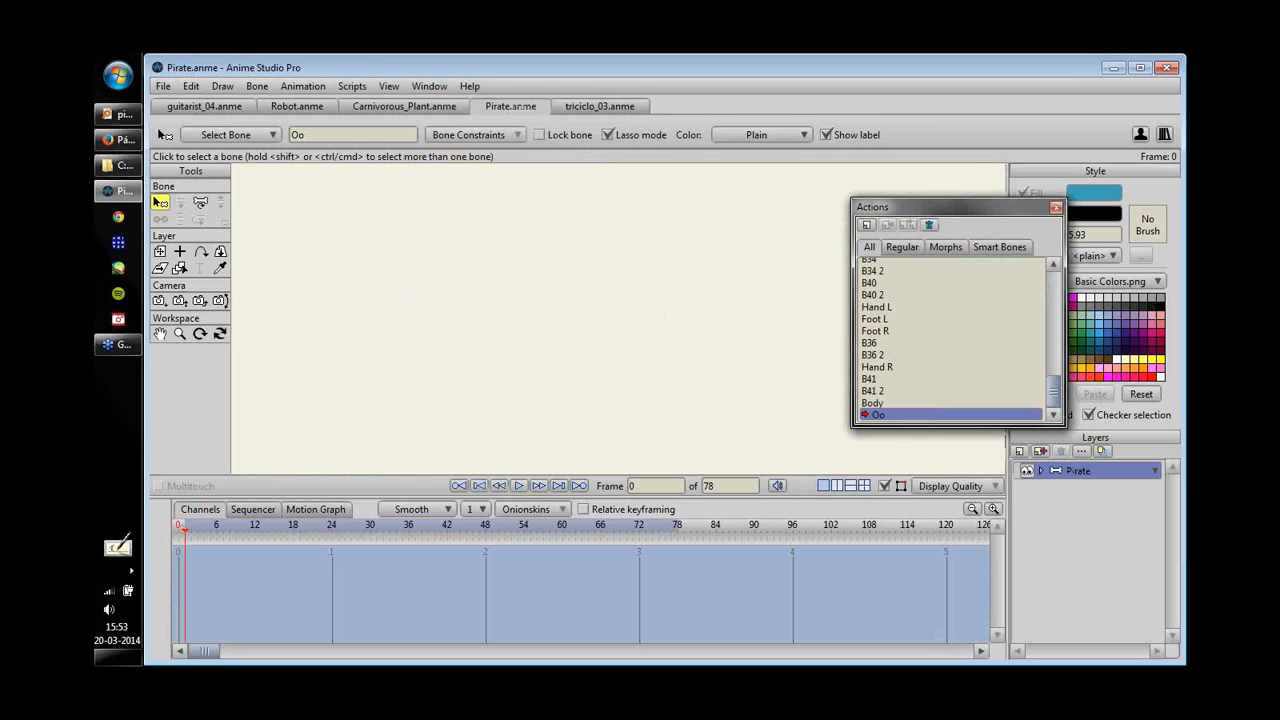
- At frame 120 of the Oo action, rotate the Oo bone clockwise to horizontal, an angle of about 0
click(946, 525)
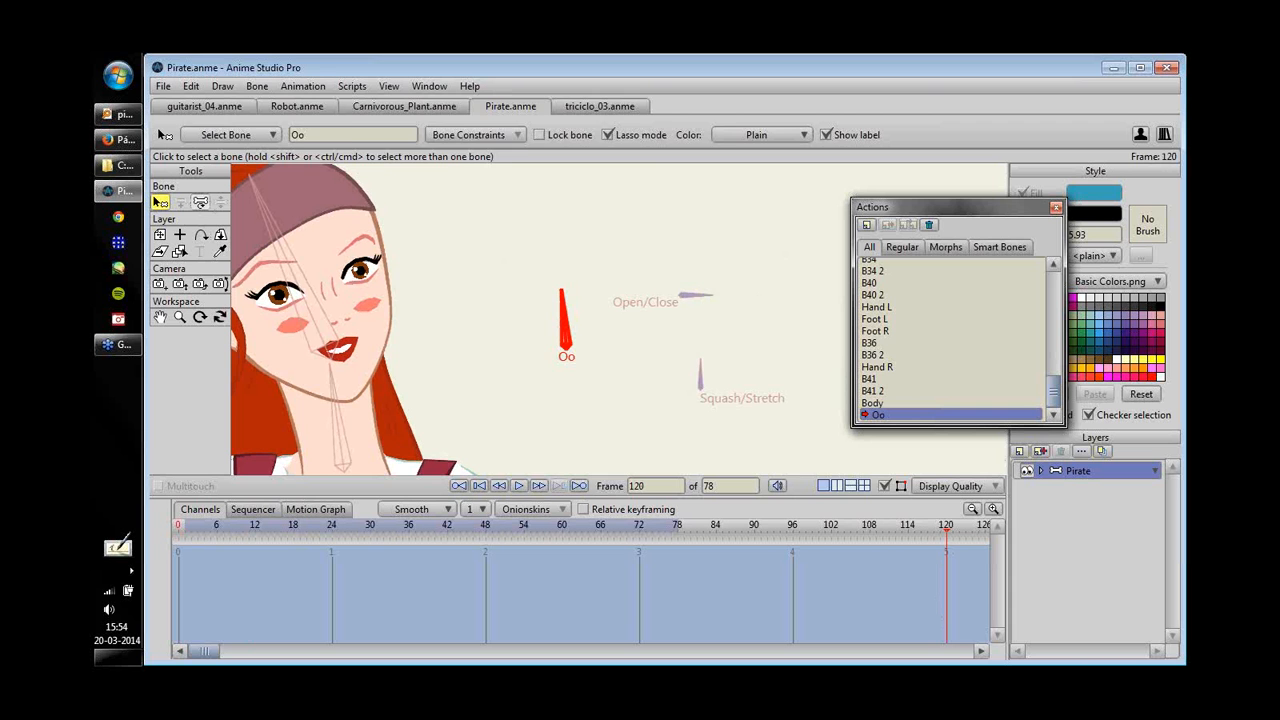
click(200, 202)
drag(578, 328, 605, 346)
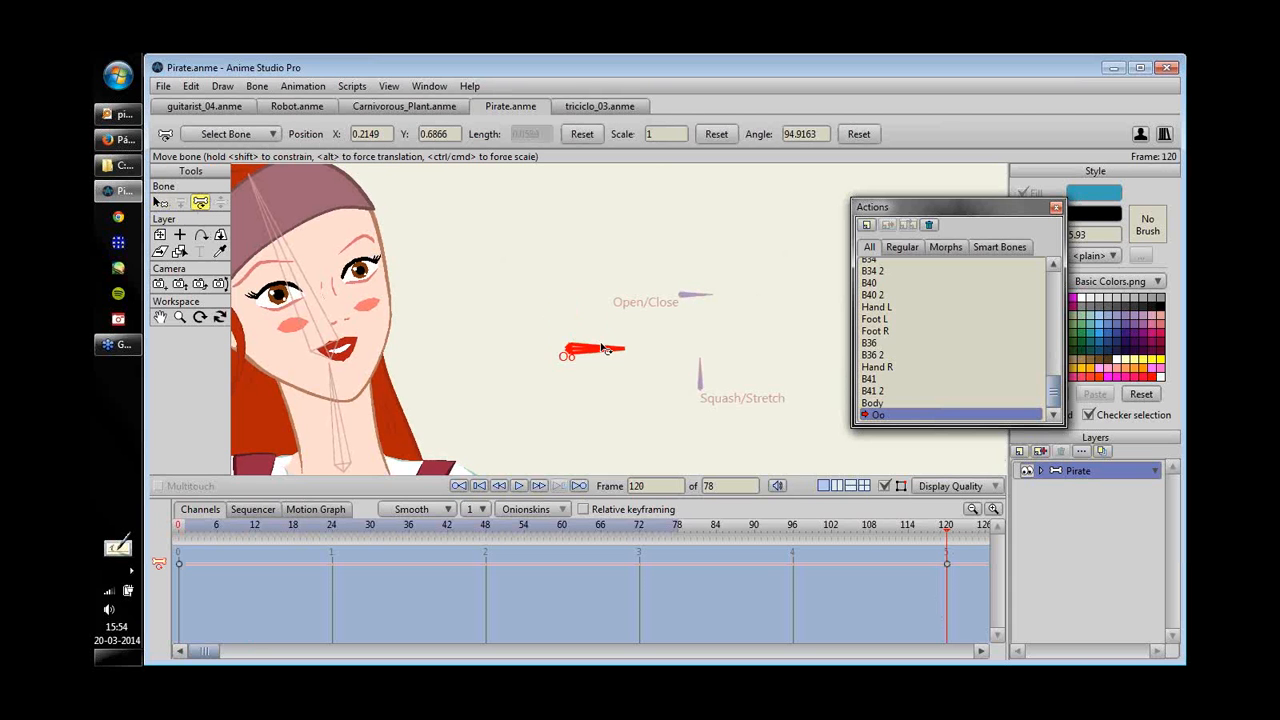
- Select the mouth vector layer inside the Head's mouth group and reshape the lips at frame 120 into a small round O
scroll(548, 330, up, 3)
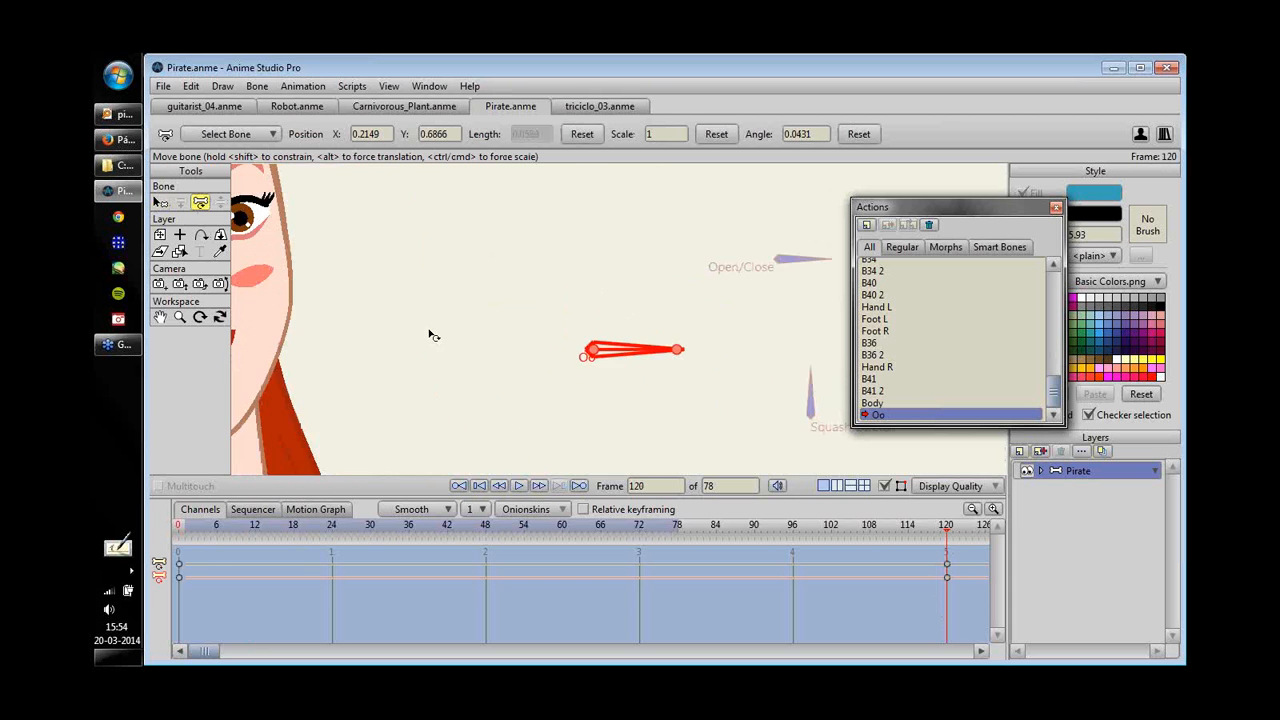
drag(431, 334, 700, 318)
click(1041, 471)
scroll(1160, 484, down, 2)
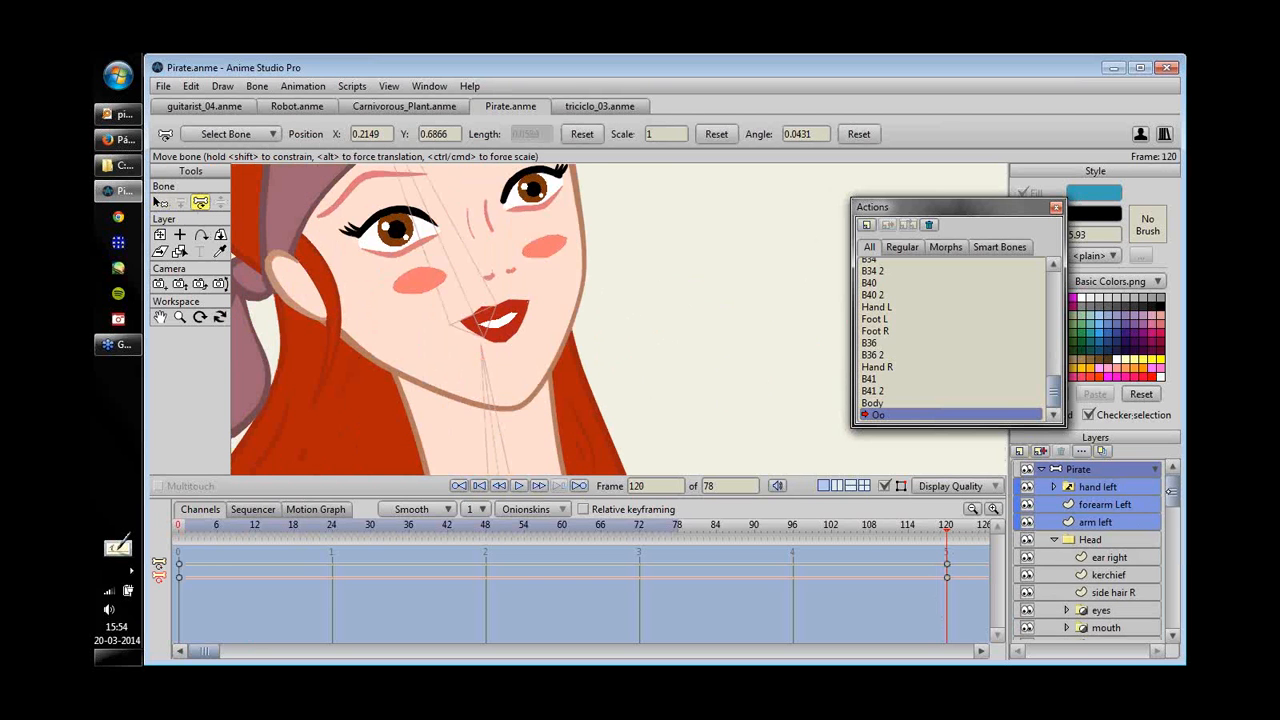
click(1068, 535)
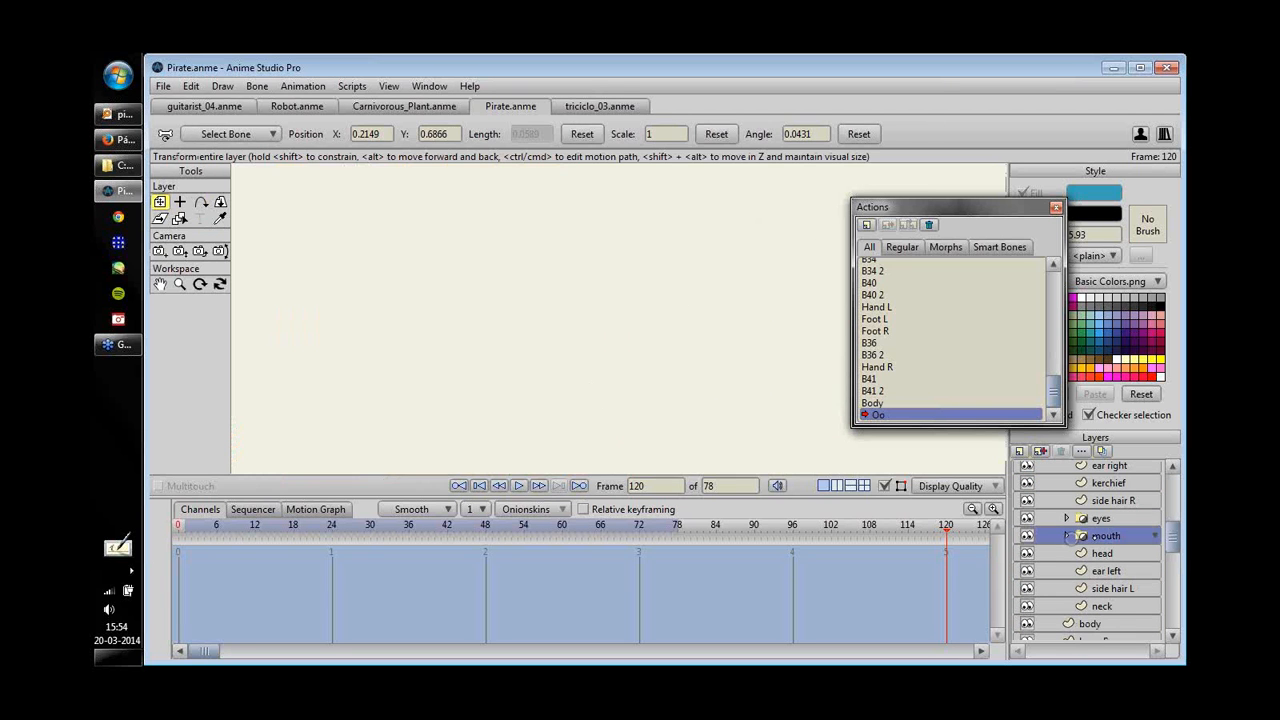
scroll(407, 318, up, 3)
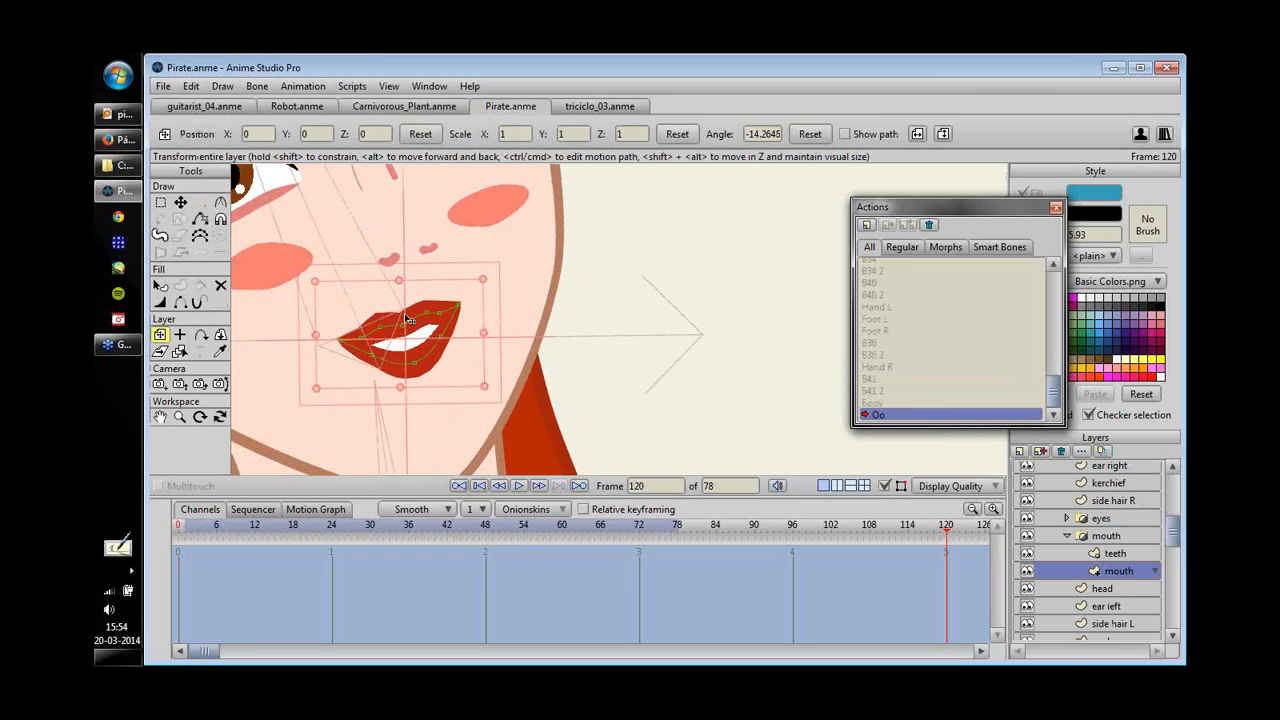
key(t)
drag(404, 326, 432, 348)
drag(459, 305, 425, 333)
scroll(520, 390, down, 4)
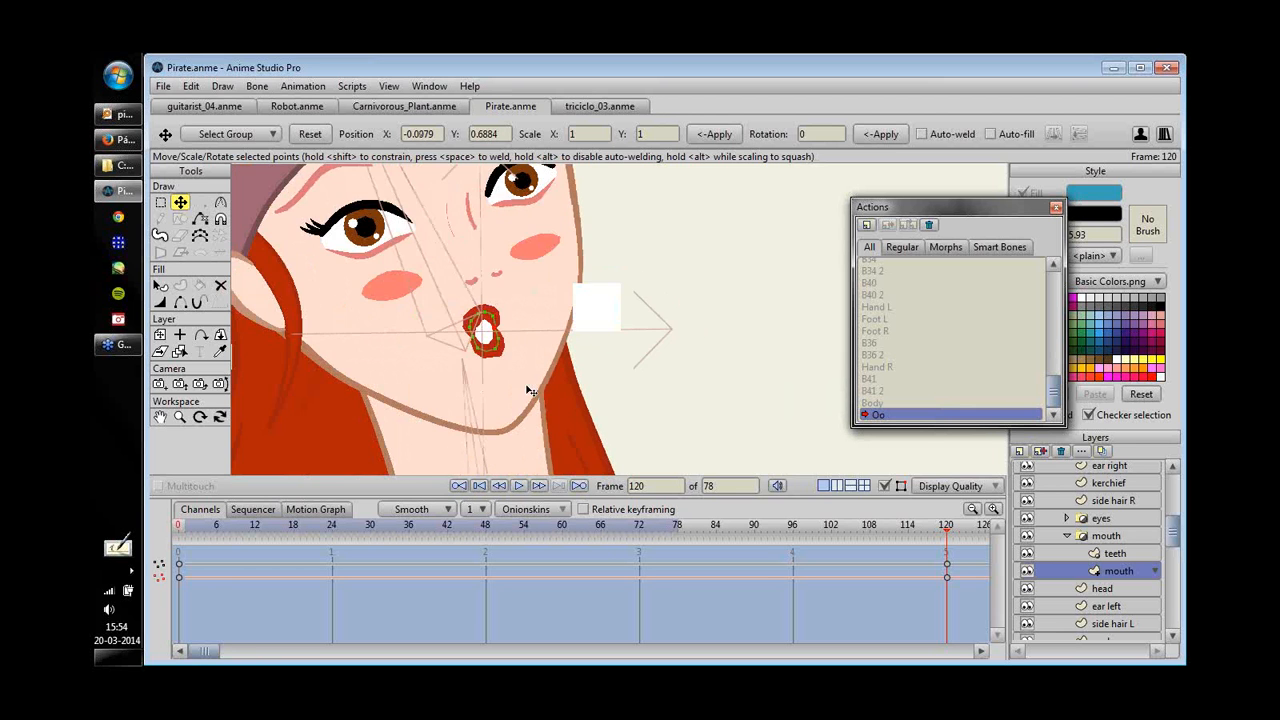
- On the teeth layer at frame 120, select the lower teeth shape and move it down out of the mouth opening
click(1115, 553)
key(g)
click(541, 361)
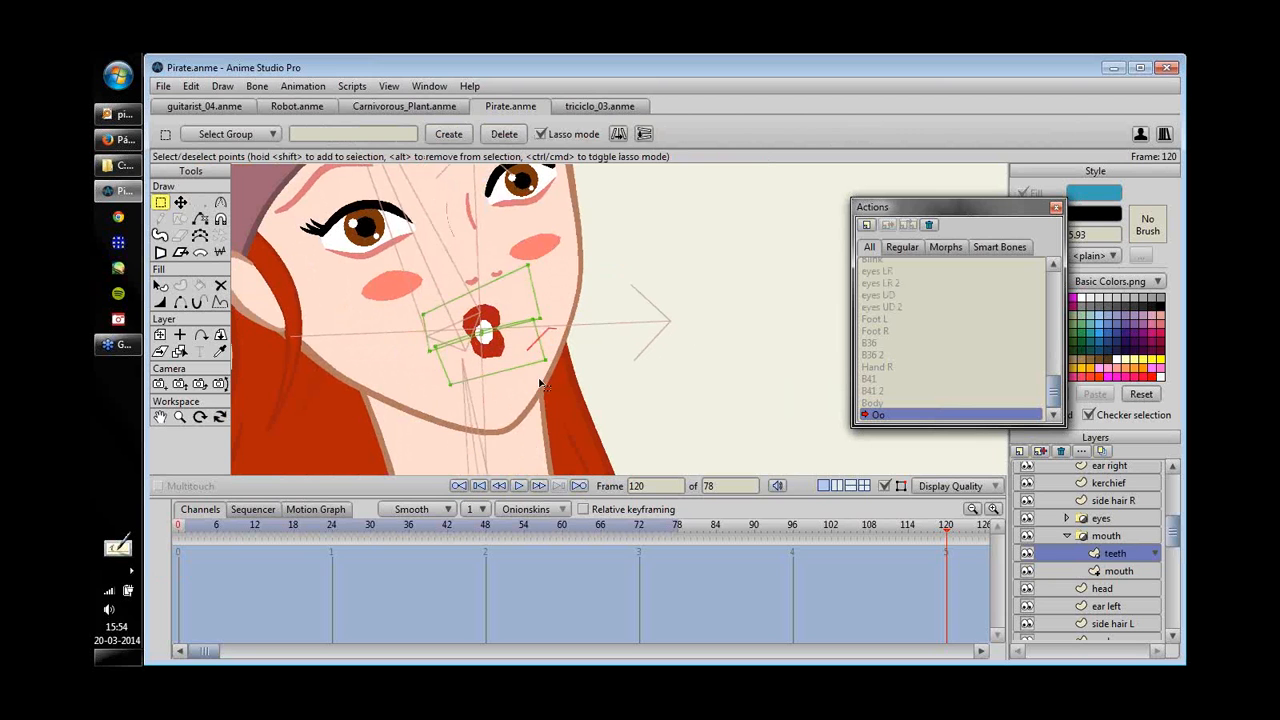
key(t)
drag(523, 374, 527, 377)
- Select the upper teeth shape and move it up out of the mouth opening
key(g)
click(541, 320)
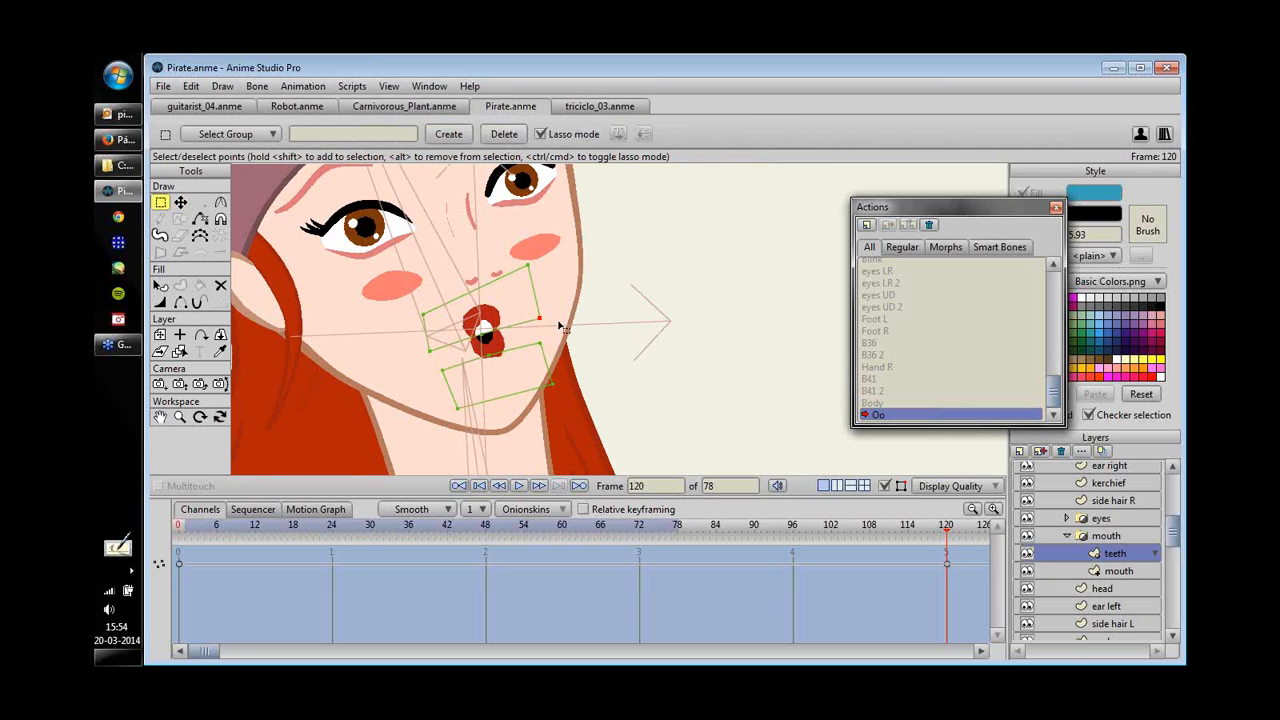
key(t)
drag(526, 315, 514, 286)
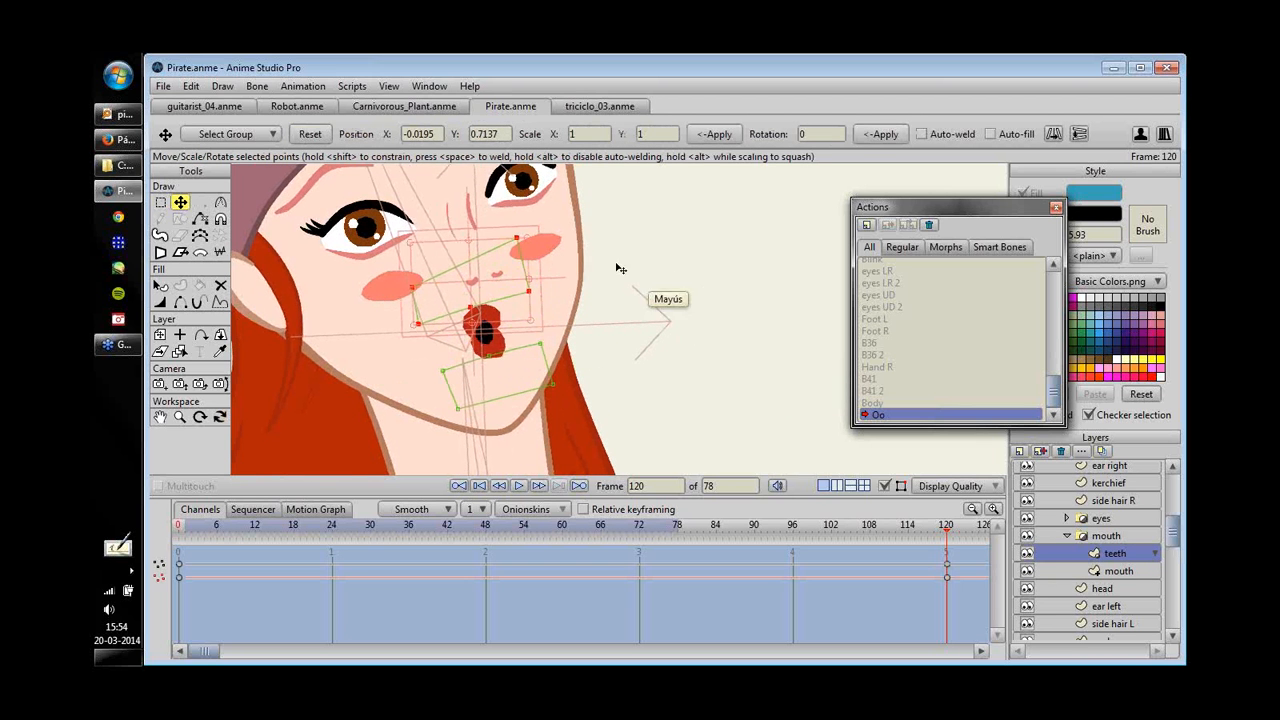
scroll(540, 292, down, 1)
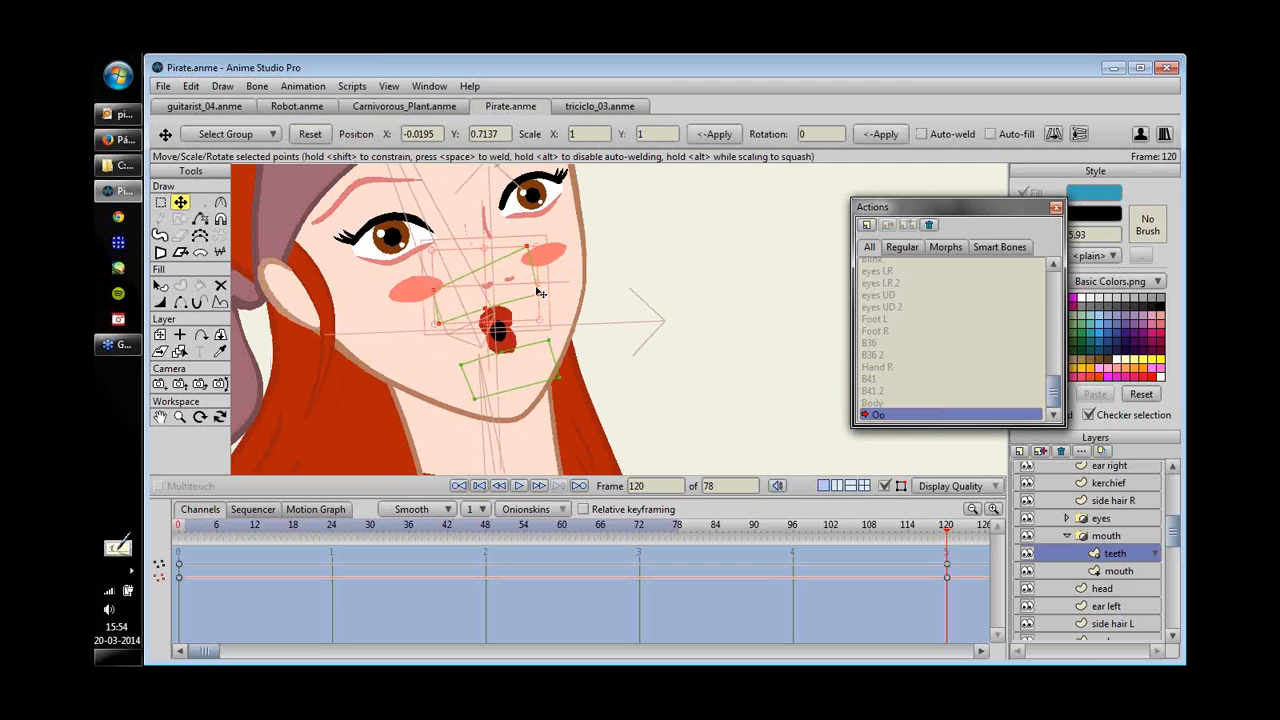
- Return to the Mainline with the Pirate layer selected and activate the Manipulate Bones tool near the mouth controls
scroll(988, 268, up, 10)
double_click(988, 268)
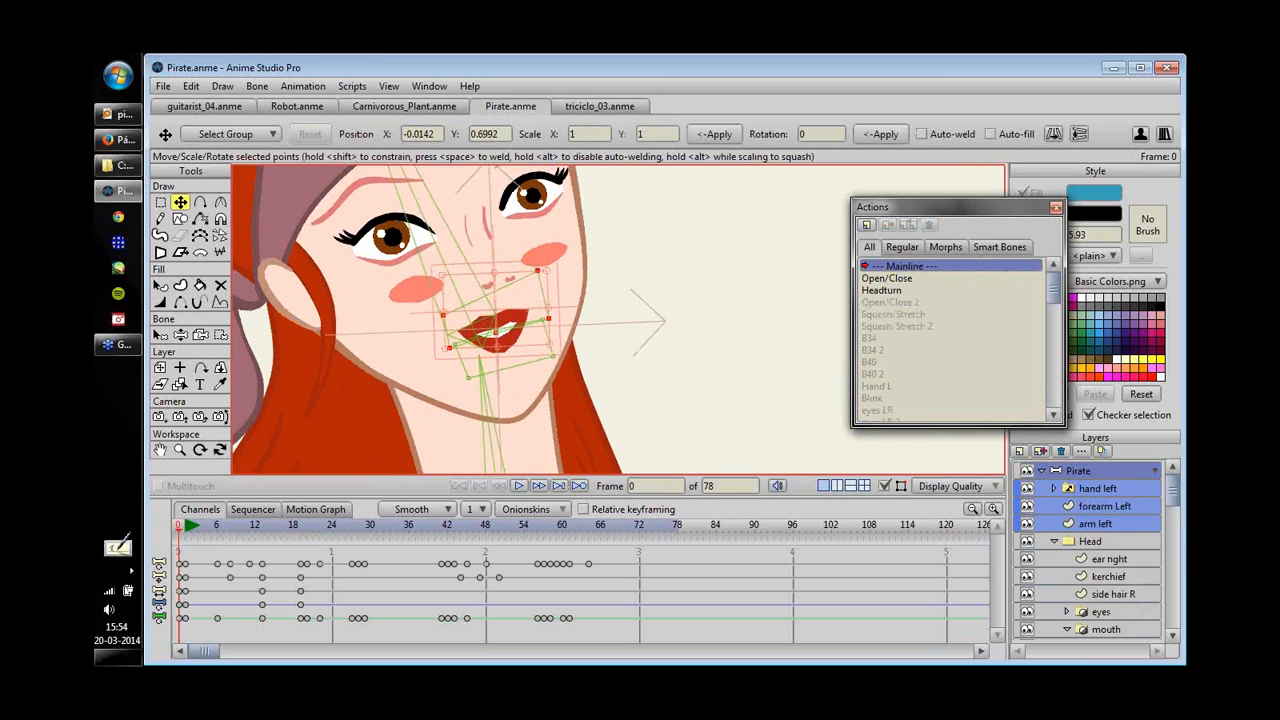
drag(660, 335, 530, 363)
scroll(648, 371, down, 3)
key(z)
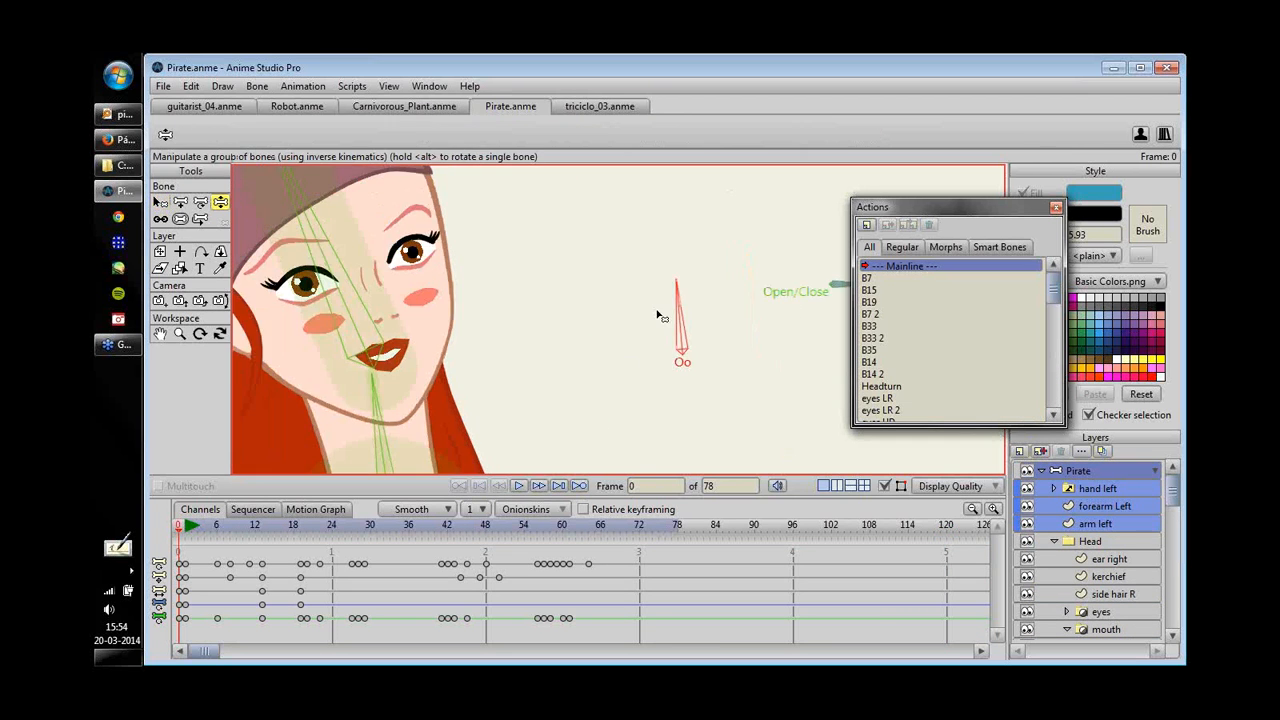
- Test the mouth by rotating the Oo, Open/Close and Squash/Stretch bones in combination
drag(657, 314, 600, 317)
drag(803, 285, 796, 263)
drag(624, 311, 688, 340)
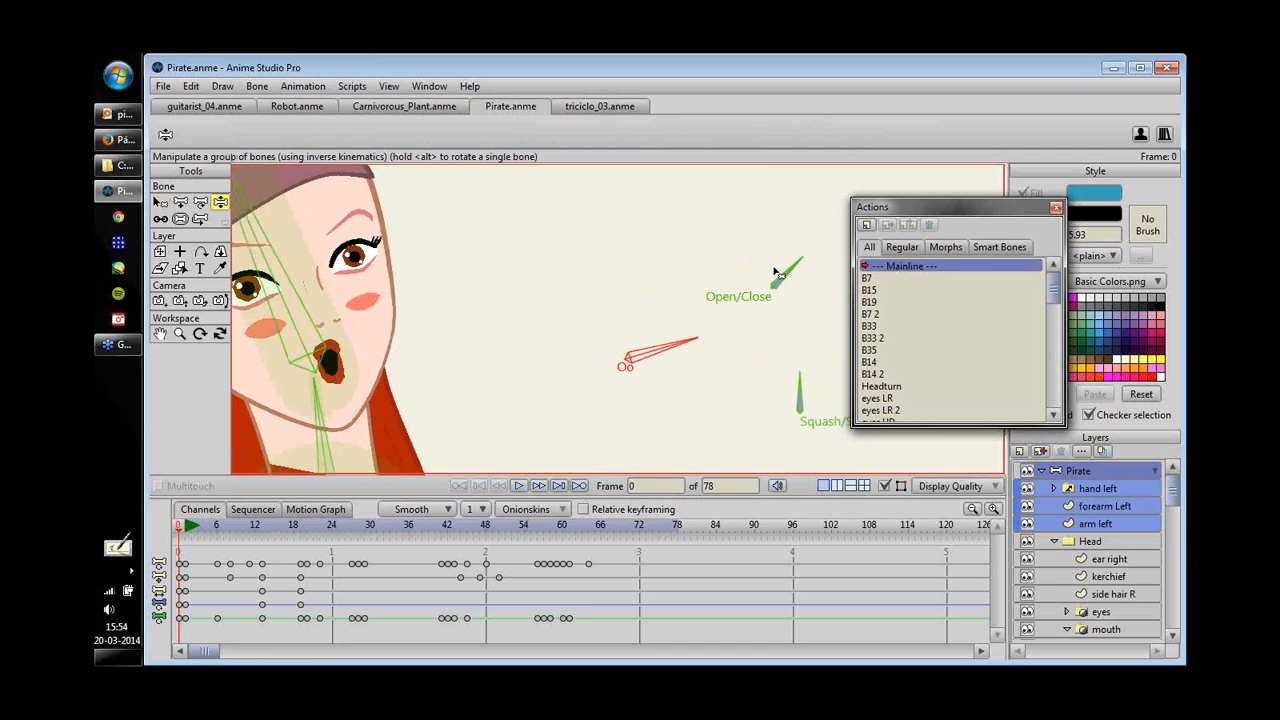
mouse_move(790, 270)
mouse_down()
mouse_move(797, 309)
mouse_move(803, 286)
mouse_up()
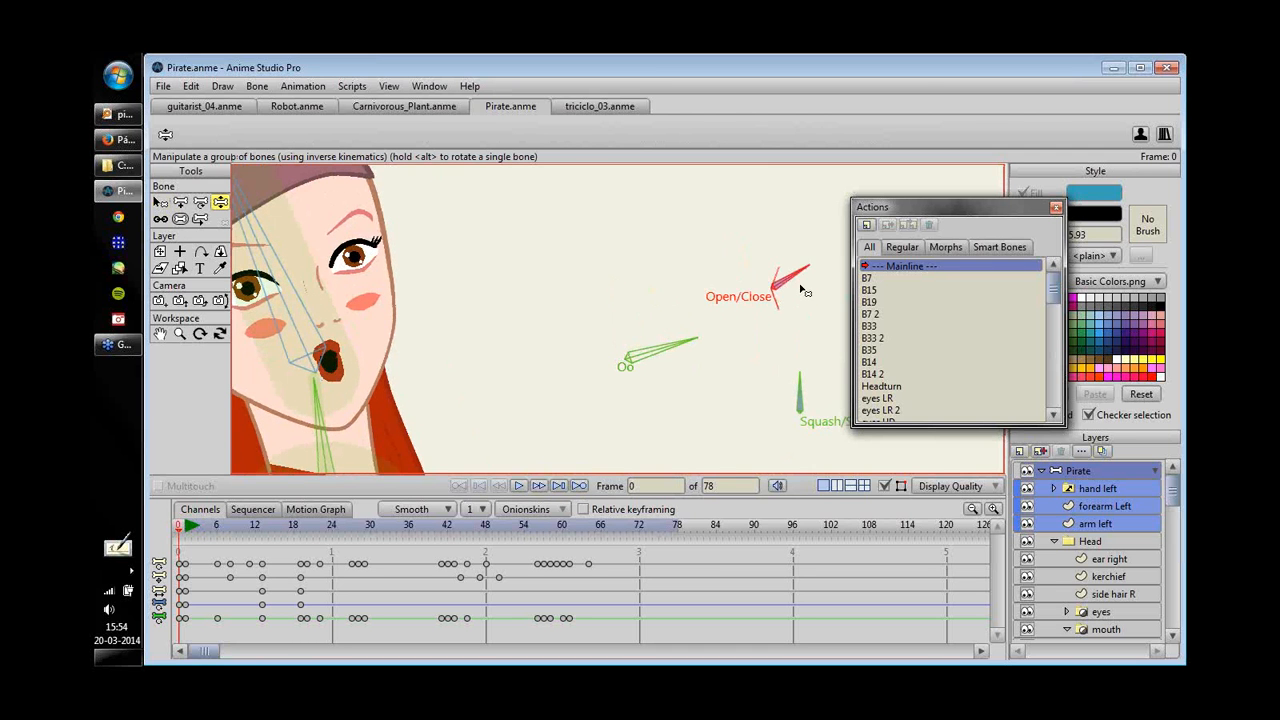
mouse_move(800, 395)
mouse_down()
mouse_move(826, 386)
mouse_move(751, 377)
mouse_move(790, 376)
mouse_up()
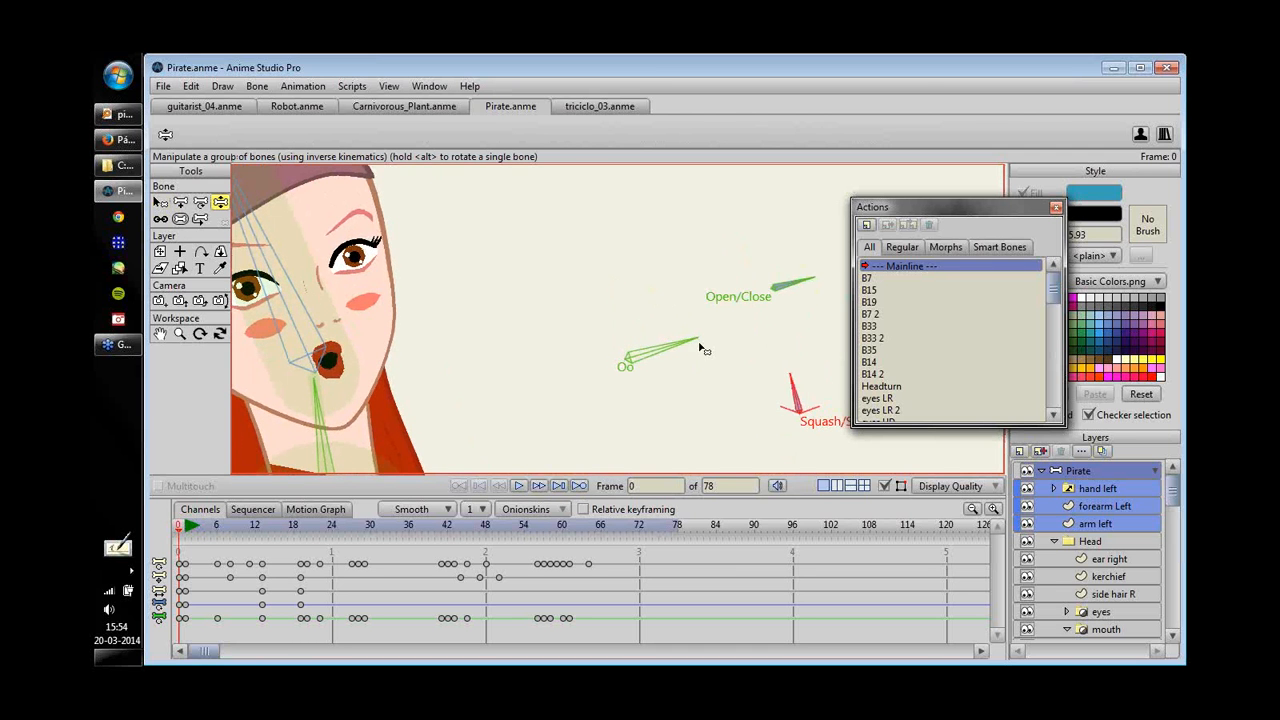
drag(700, 343, 700, 302)
mouse_move(811, 279)
mouse_down()
mouse_move(791, 240)
mouse_move(803, 277)
mouse_move(805, 258)
mouse_up()
drag(796, 395, 740, 343)
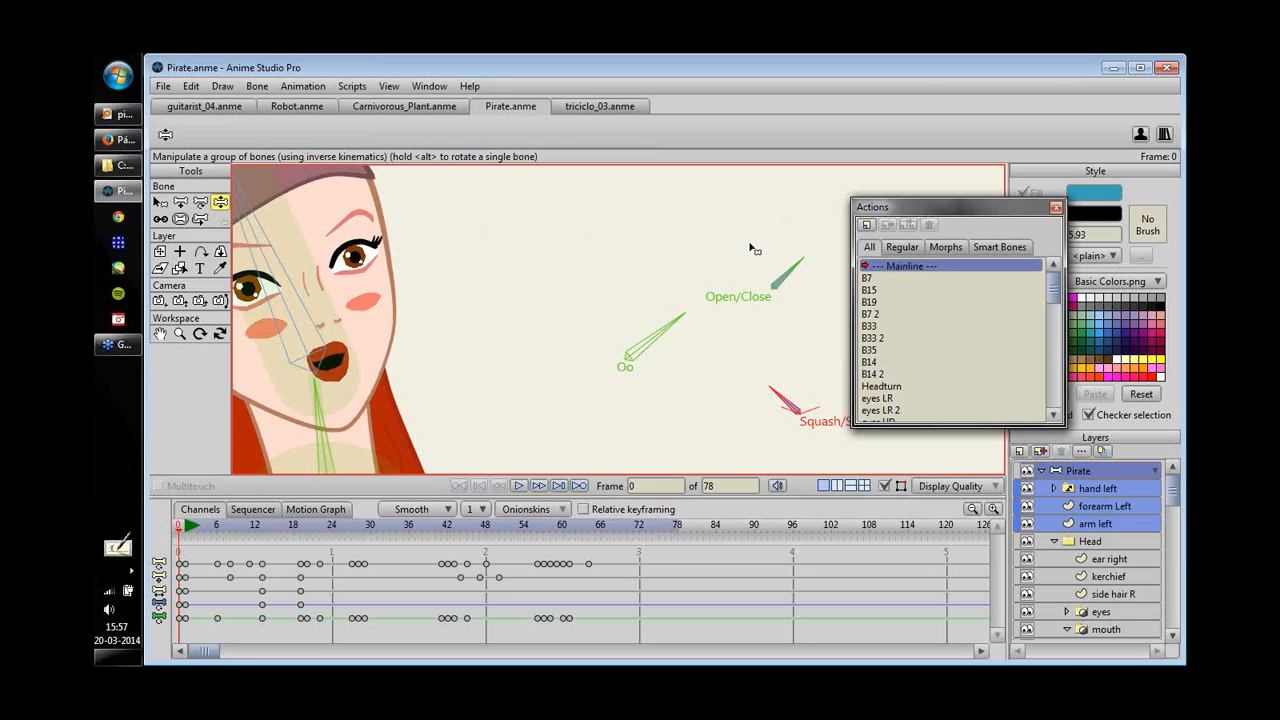
scroll(560, 375, down, 2)
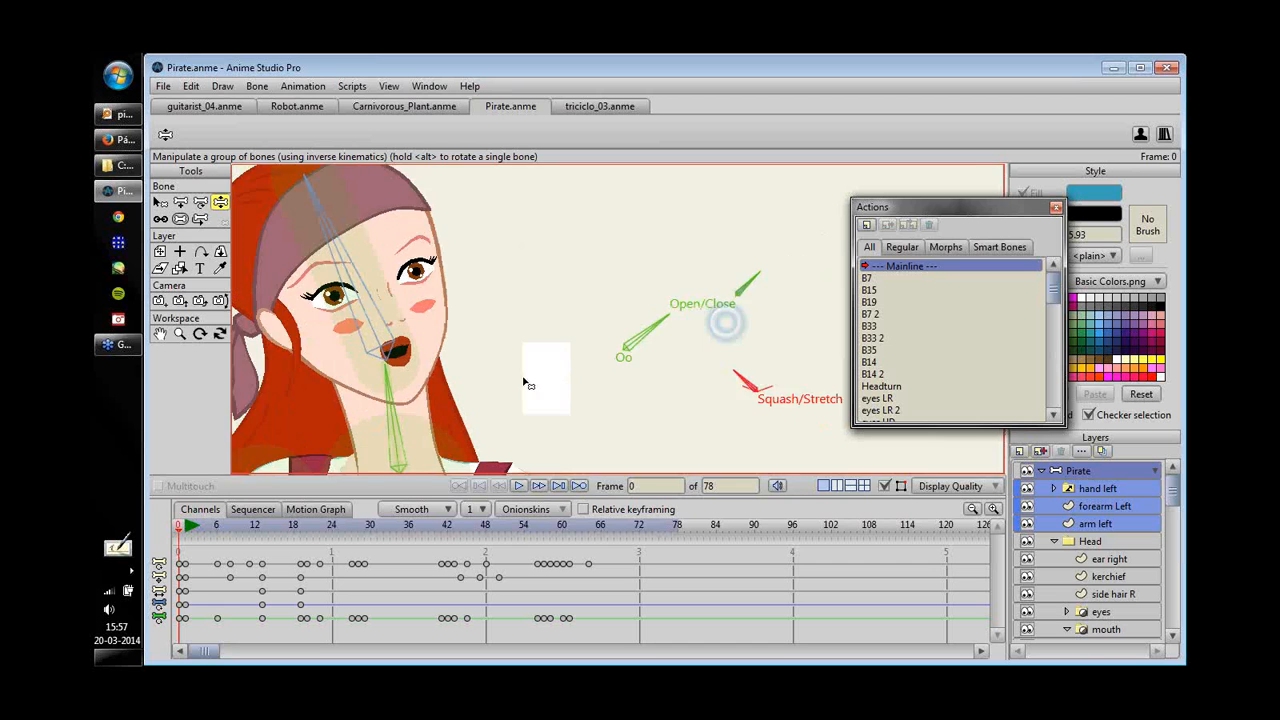
scroll(562, 377, down, 1)
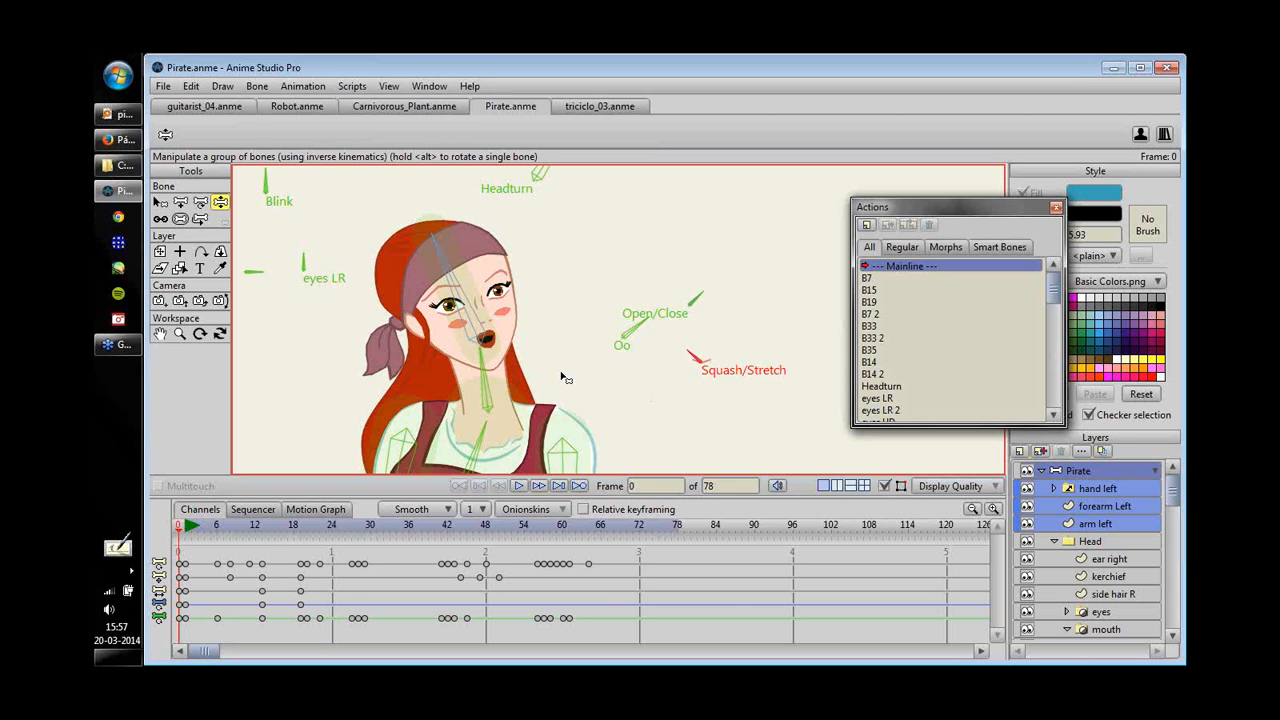
- Switch to guitarist_04.anme, select the hair back layer and turn on fading of unselected layers
click(204, 106)
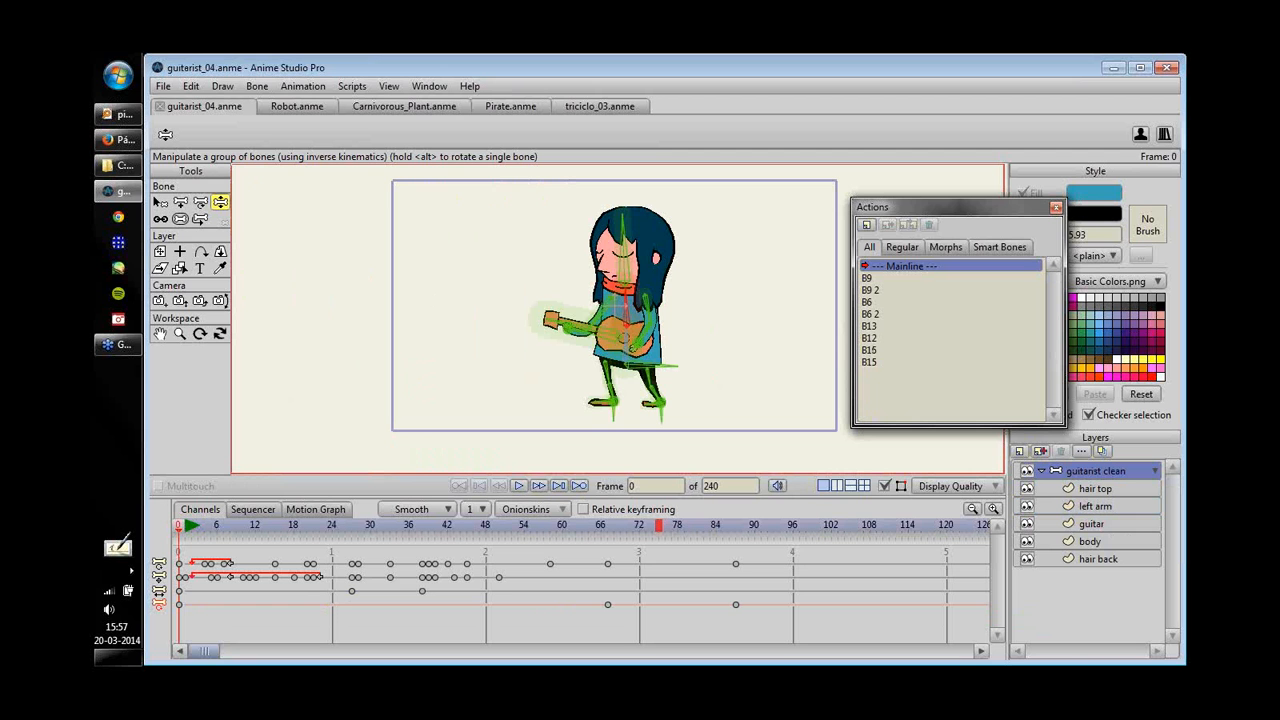
scroll(518, 366, up, 4)
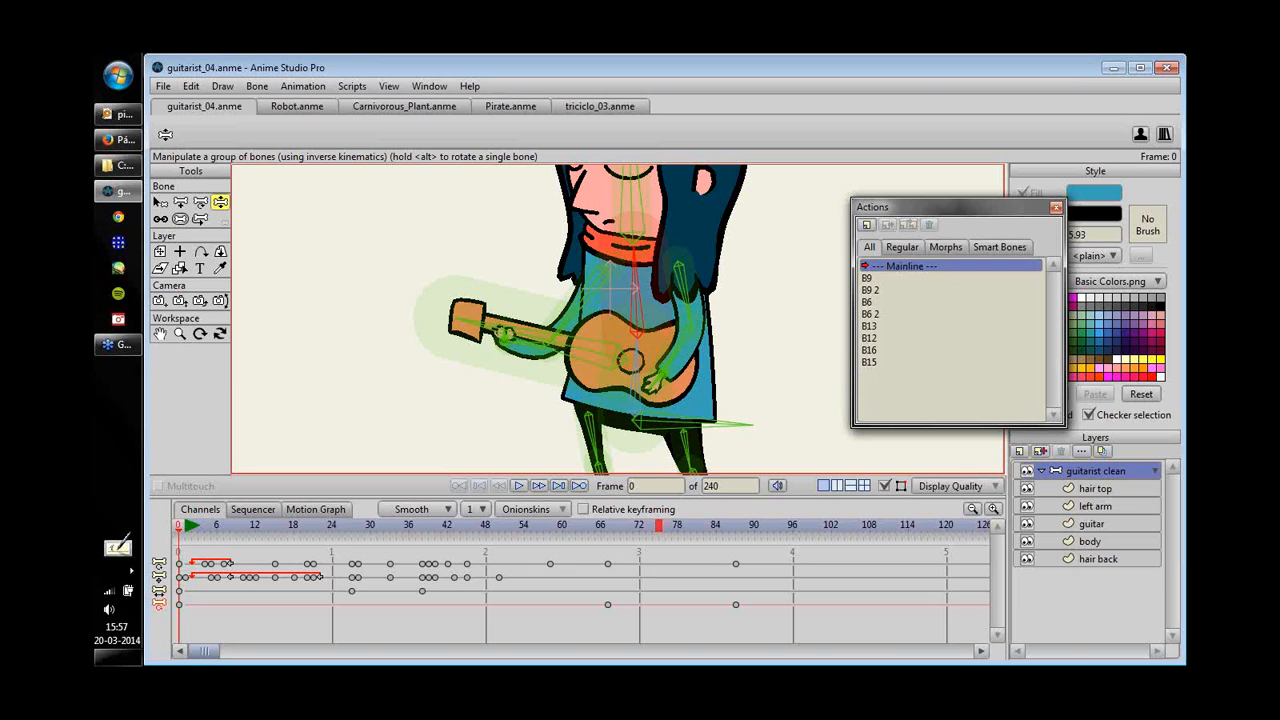
click(1098, 559)
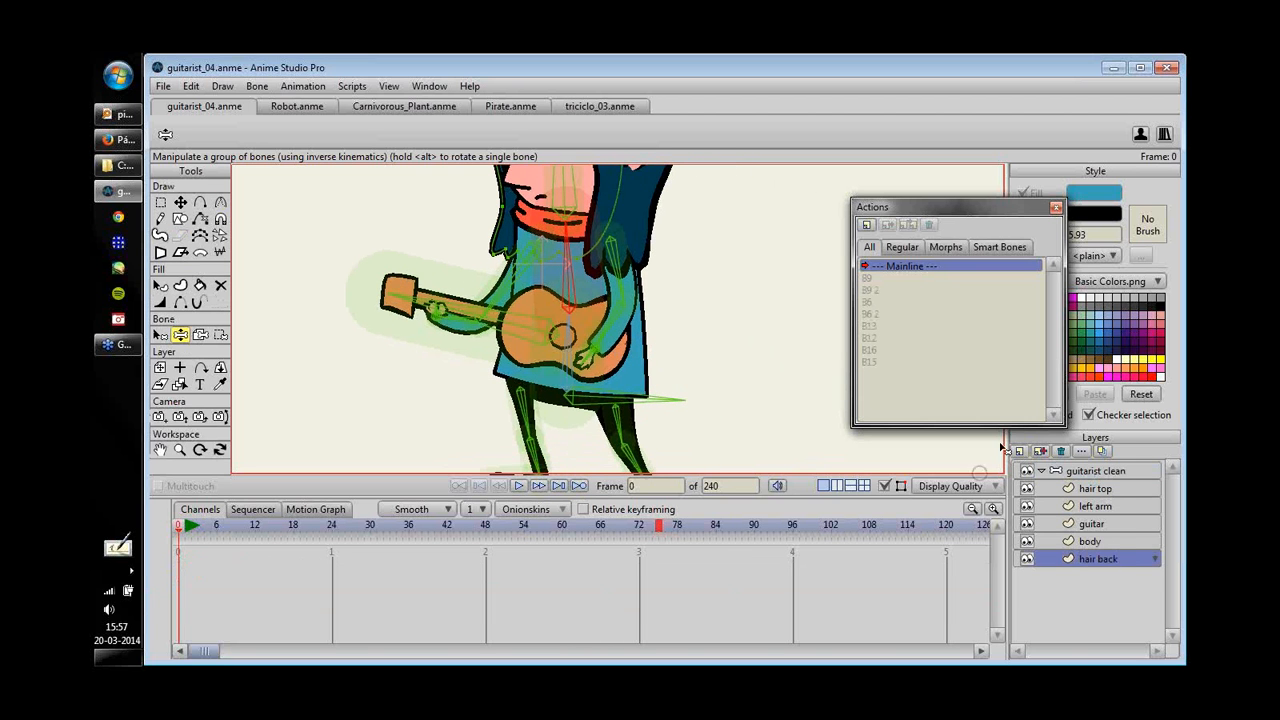
click(950, 486)
click(1009, 603)
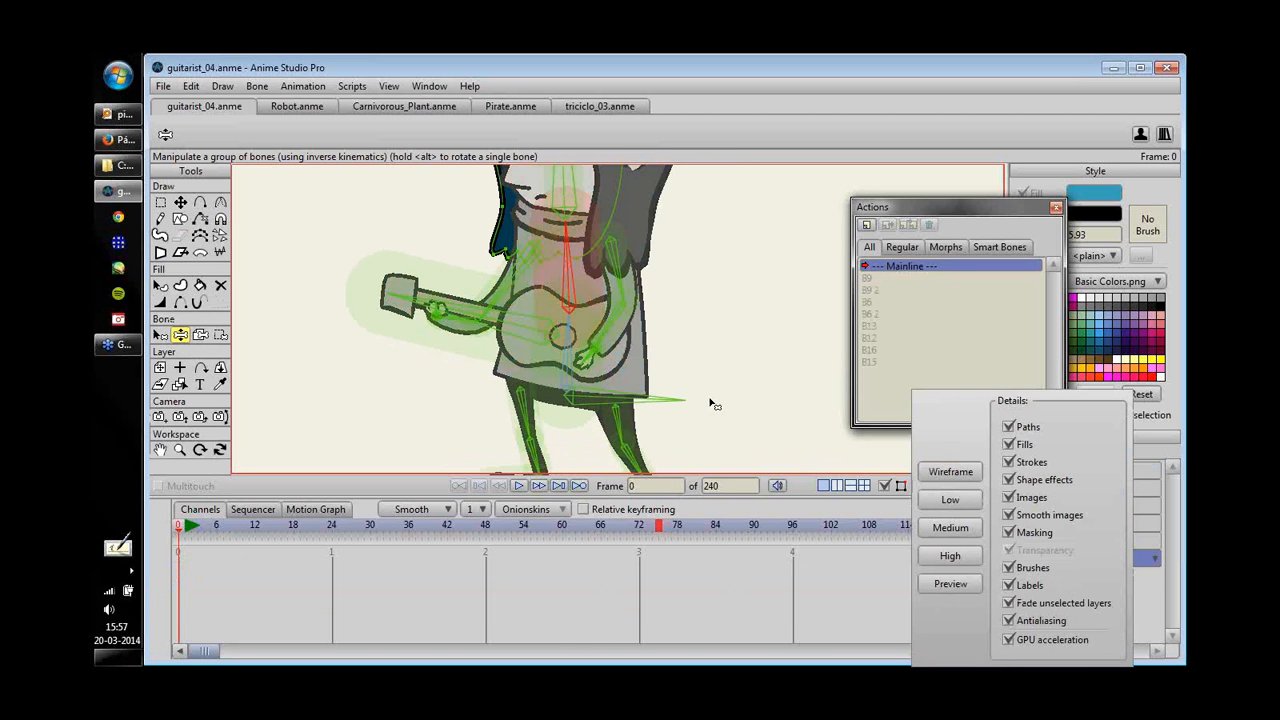
drag(673, 343, 637, 402)
drag(755, 277, 755, 310)
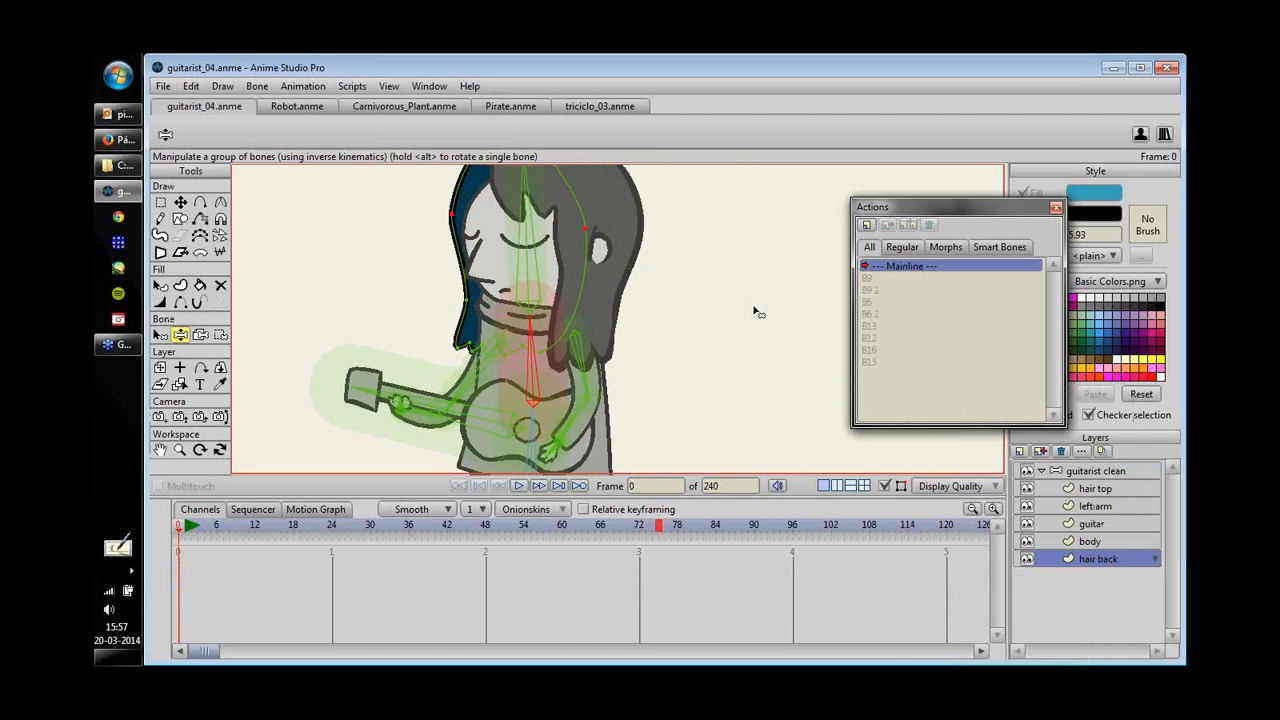
- Hide the path and bone overlays in the view and select the body layer to examine its artwork
click(885, 486)
drag(663, 308, 510, 330)
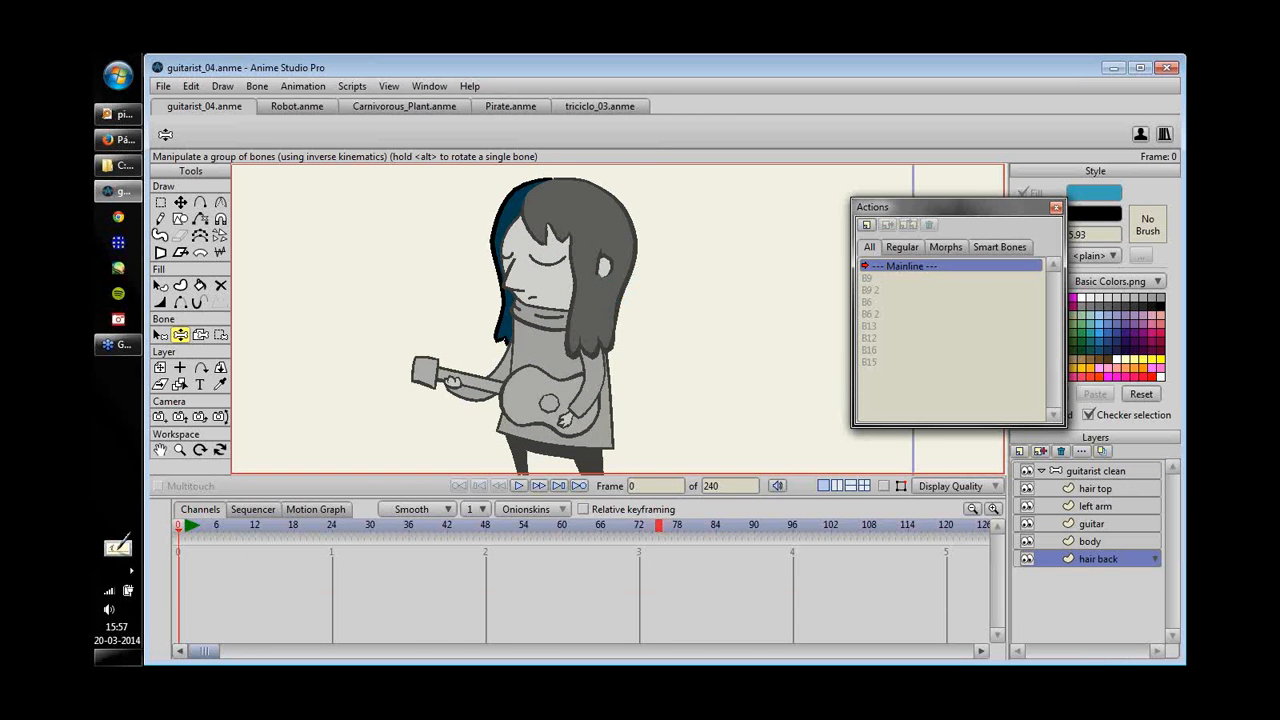
click(1090, 541)
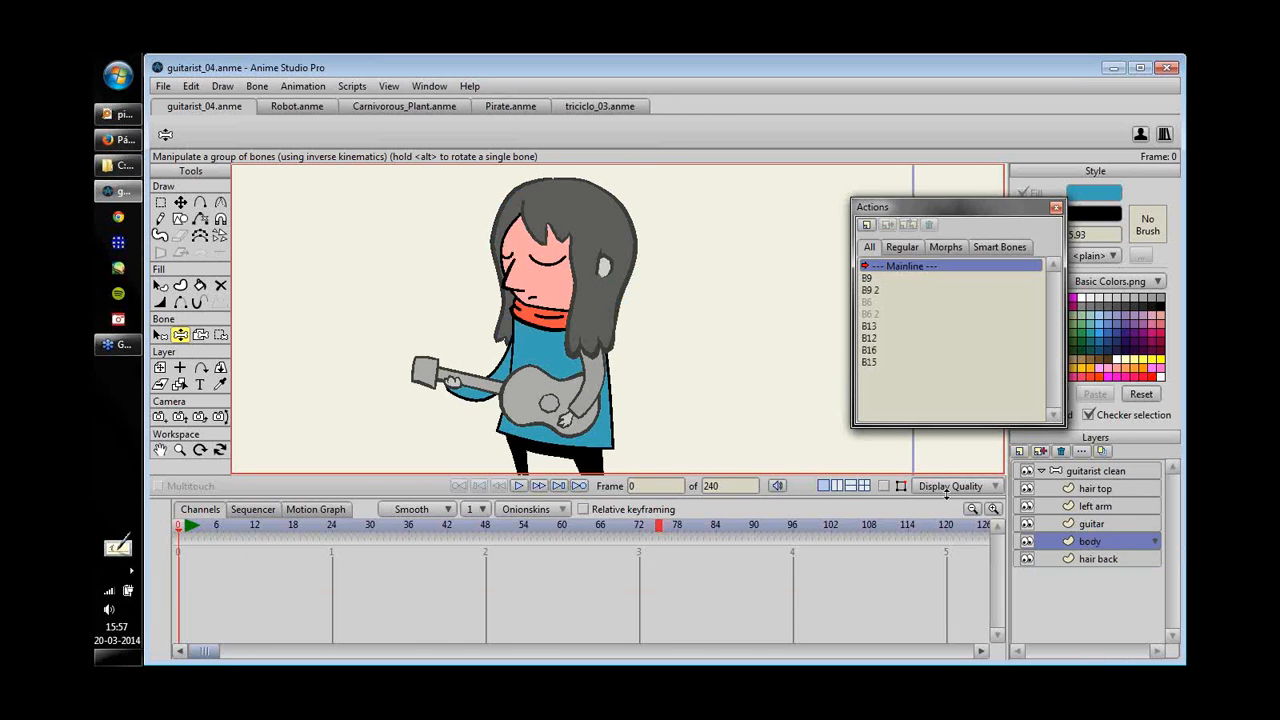
drag(691, 413, 699, 327)
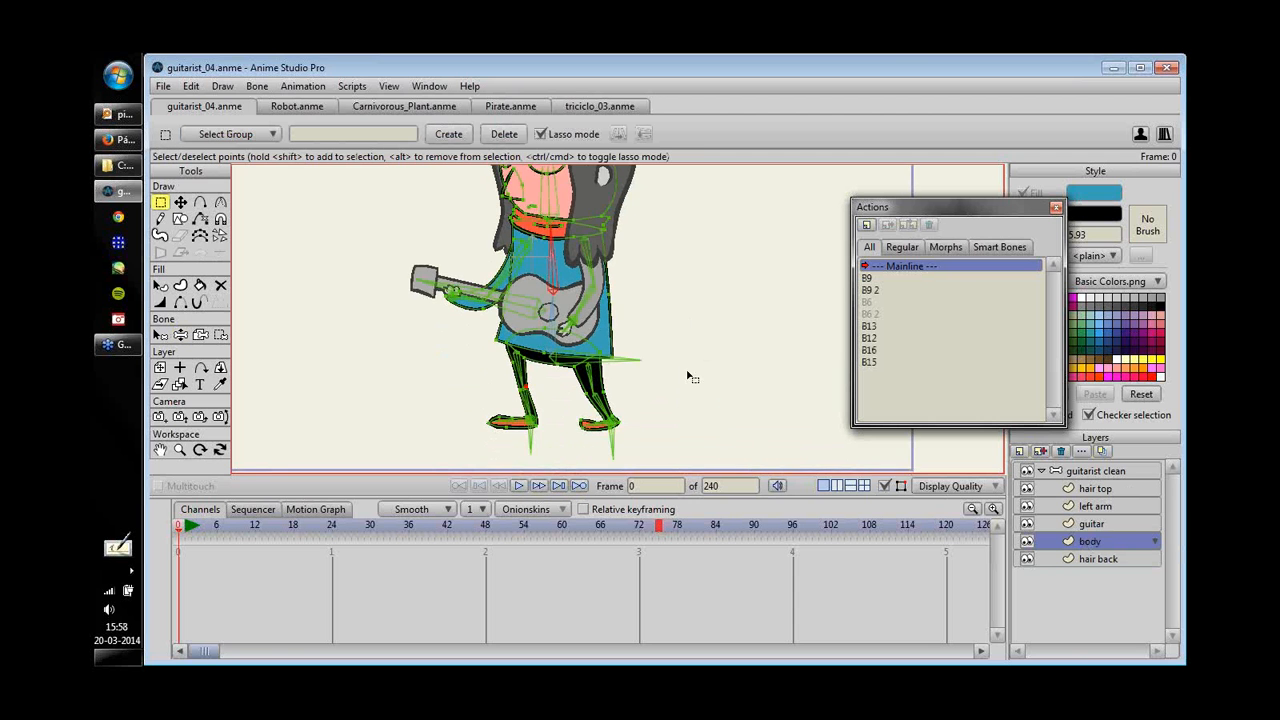
drag(688, 374, 935, 514)
click(885, 486)
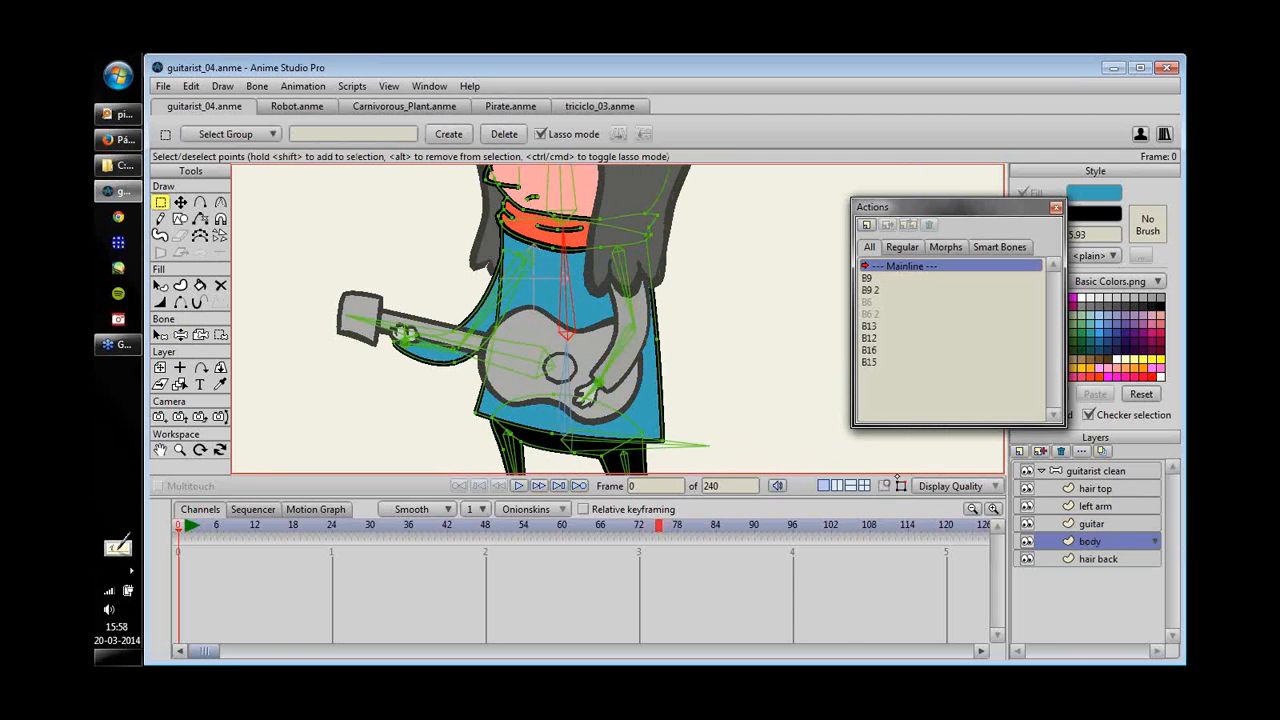
- Hide every layer except body, then show the guitar layer again and select it
alt+click(1027, 541)
drag(752, 401, 578, 408)
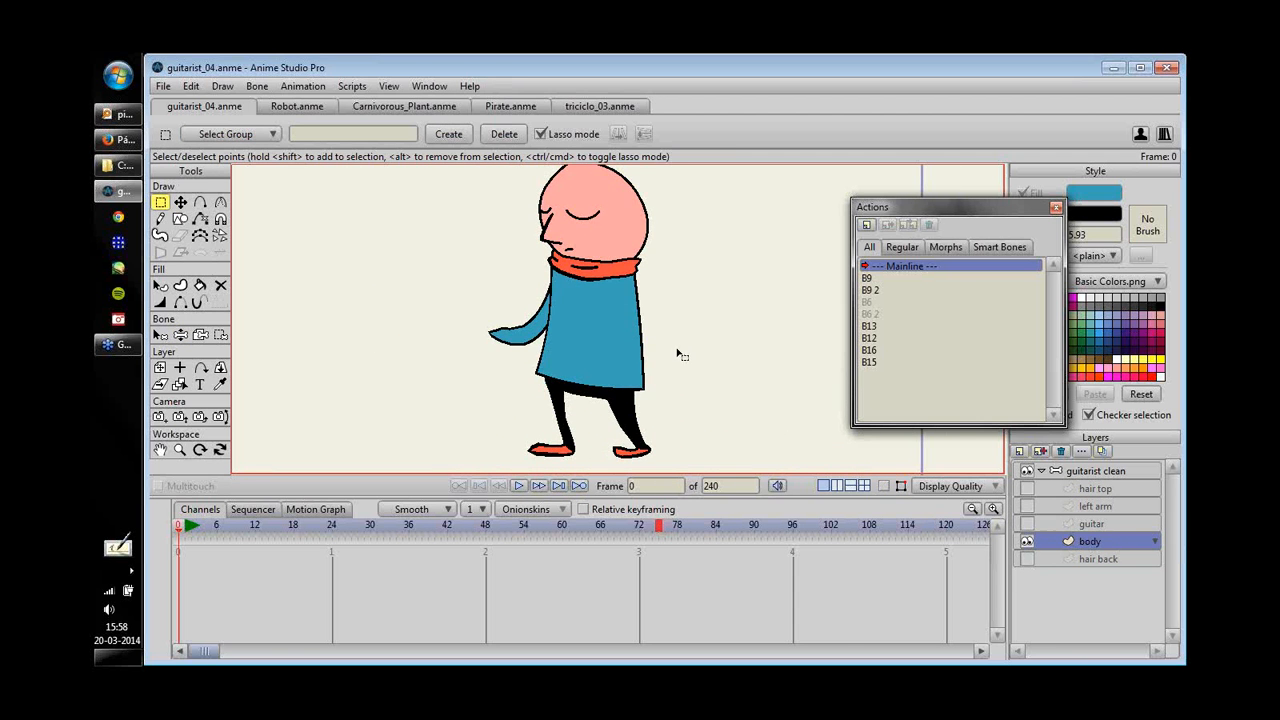
drag(677, 349, 666, 350)
drag(713, 502, 713, 517)
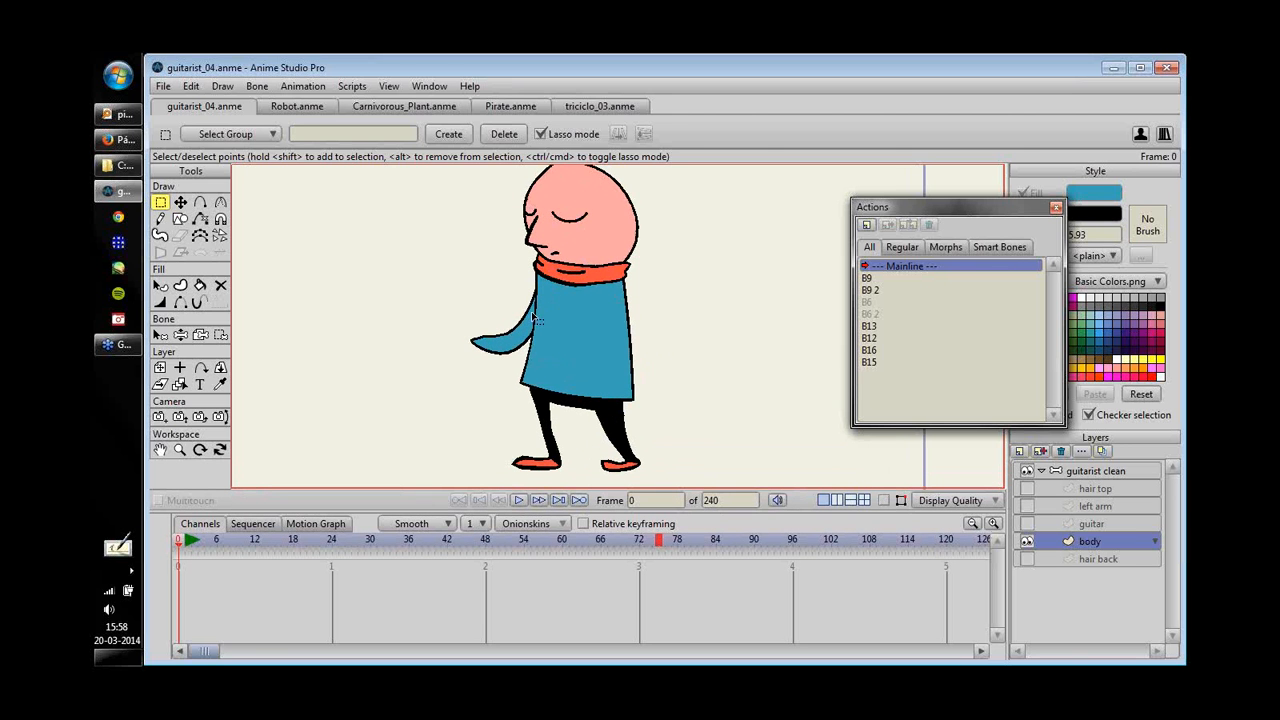
scroll(528, 317, up, 2)
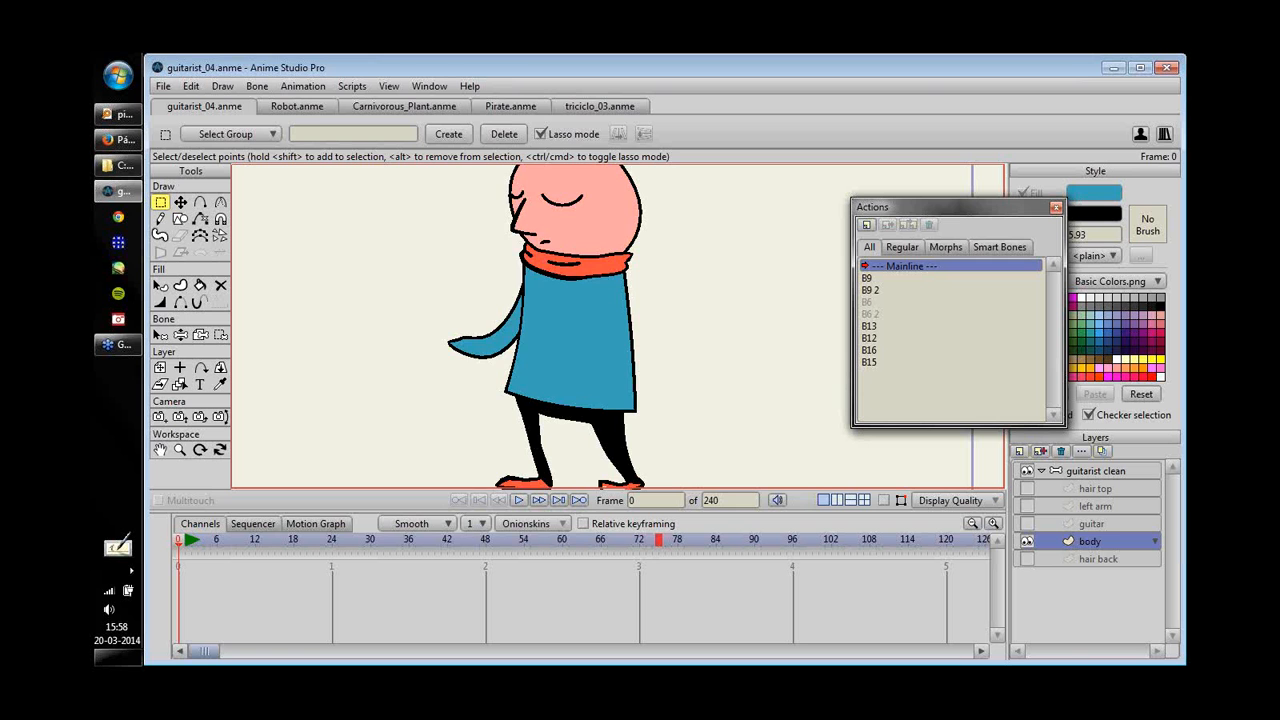
click(1027, 523)
click(1060, 523)
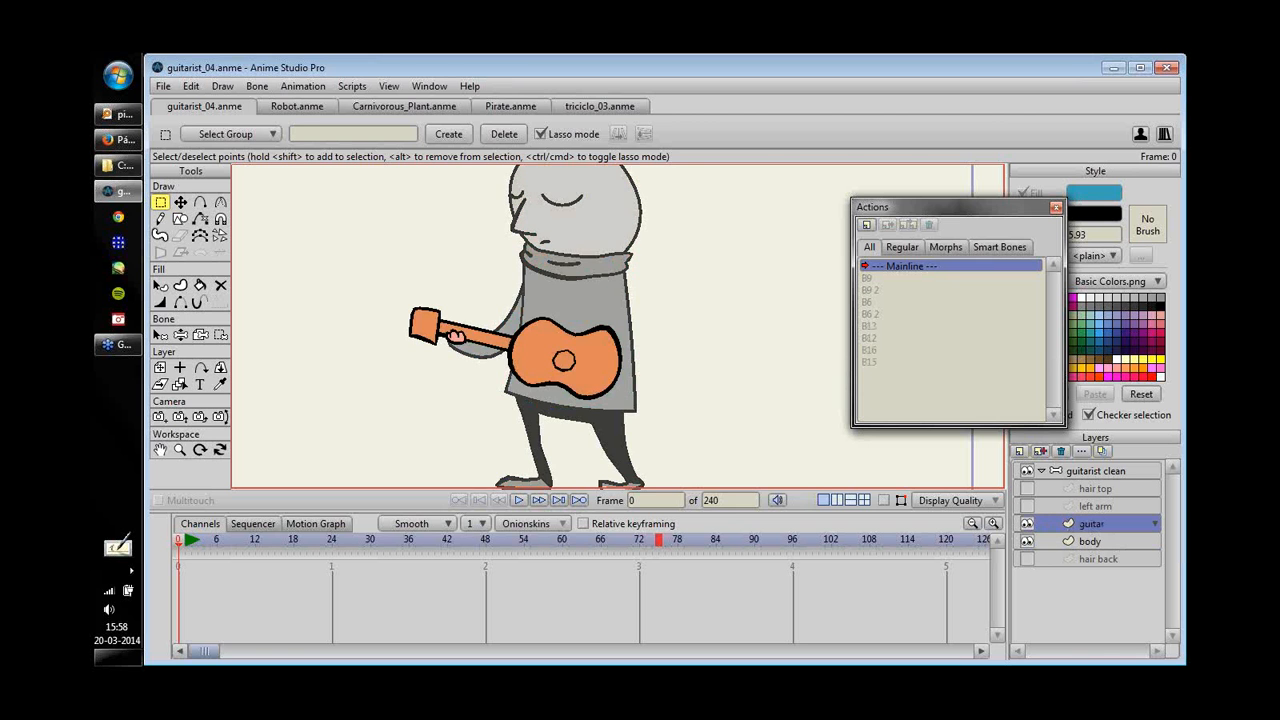
- Turn the path and bone overlays back on and isolate the guitar layer to examine its artwork and bones
drag(576, 386, 604, 396)
scroll(604, 396, up, 4)
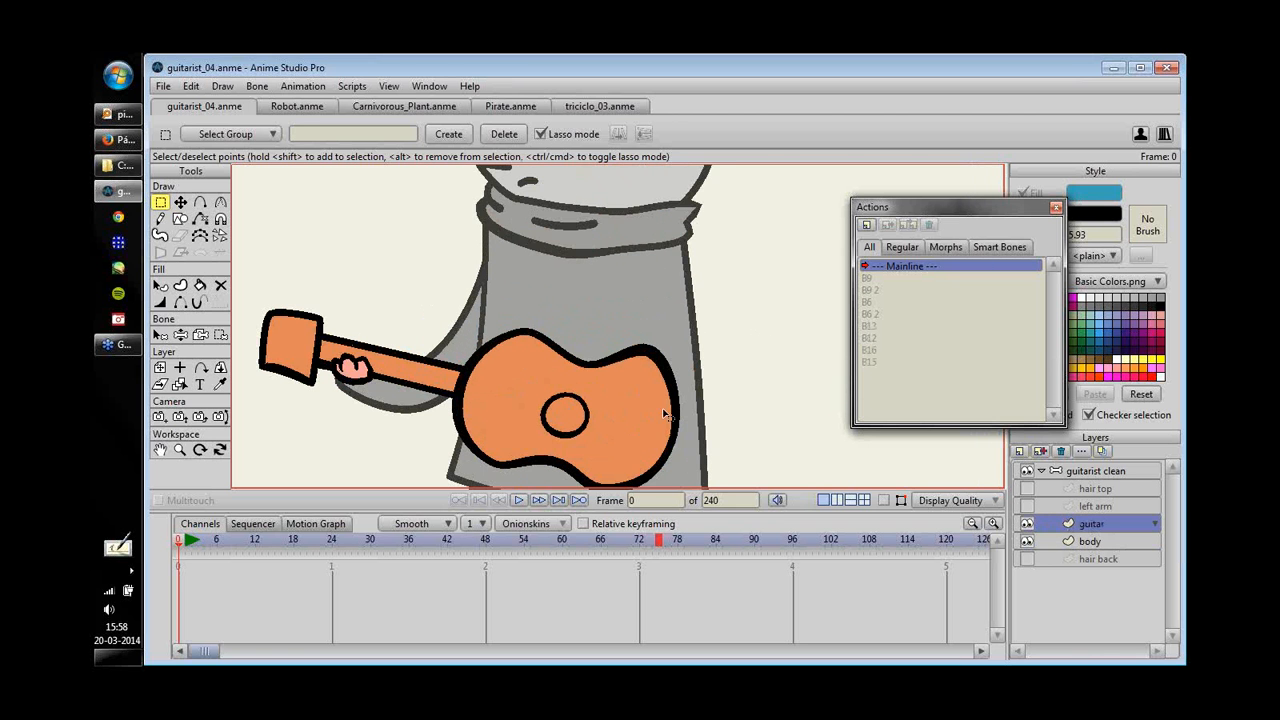
click(884, 500)
alt+click(1027, 523)
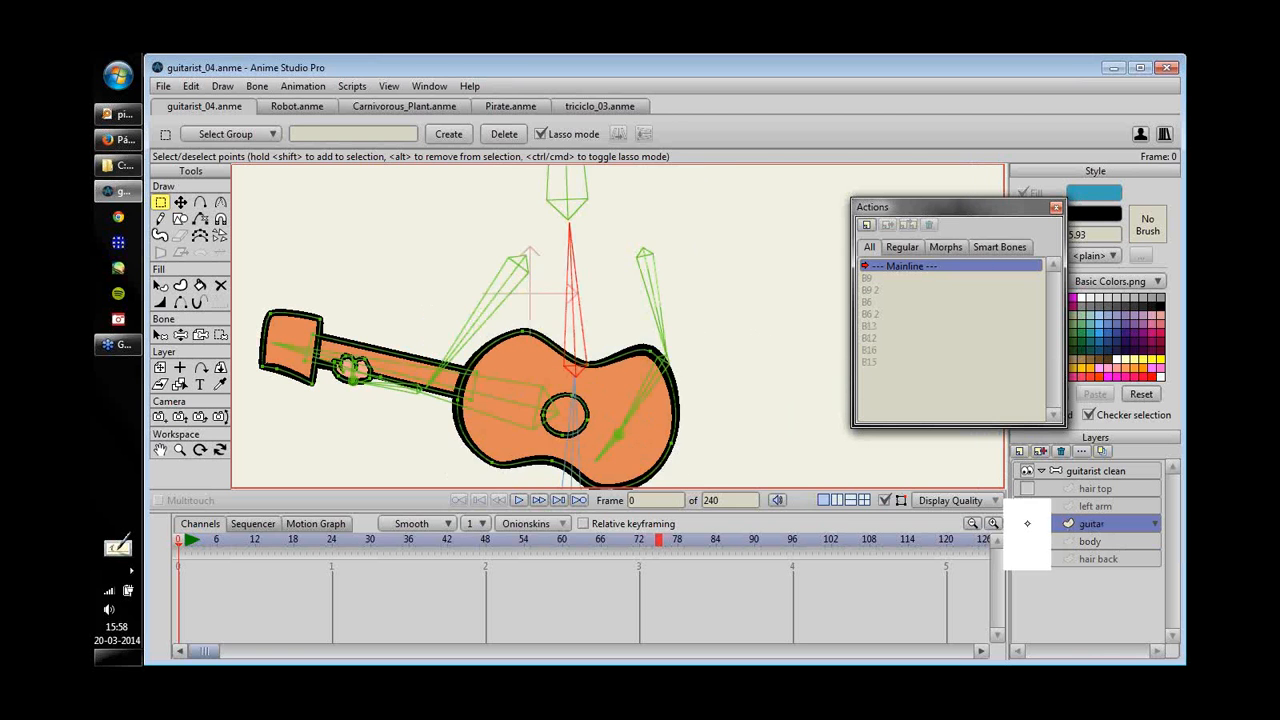
drag(420, 400, 553, 358)
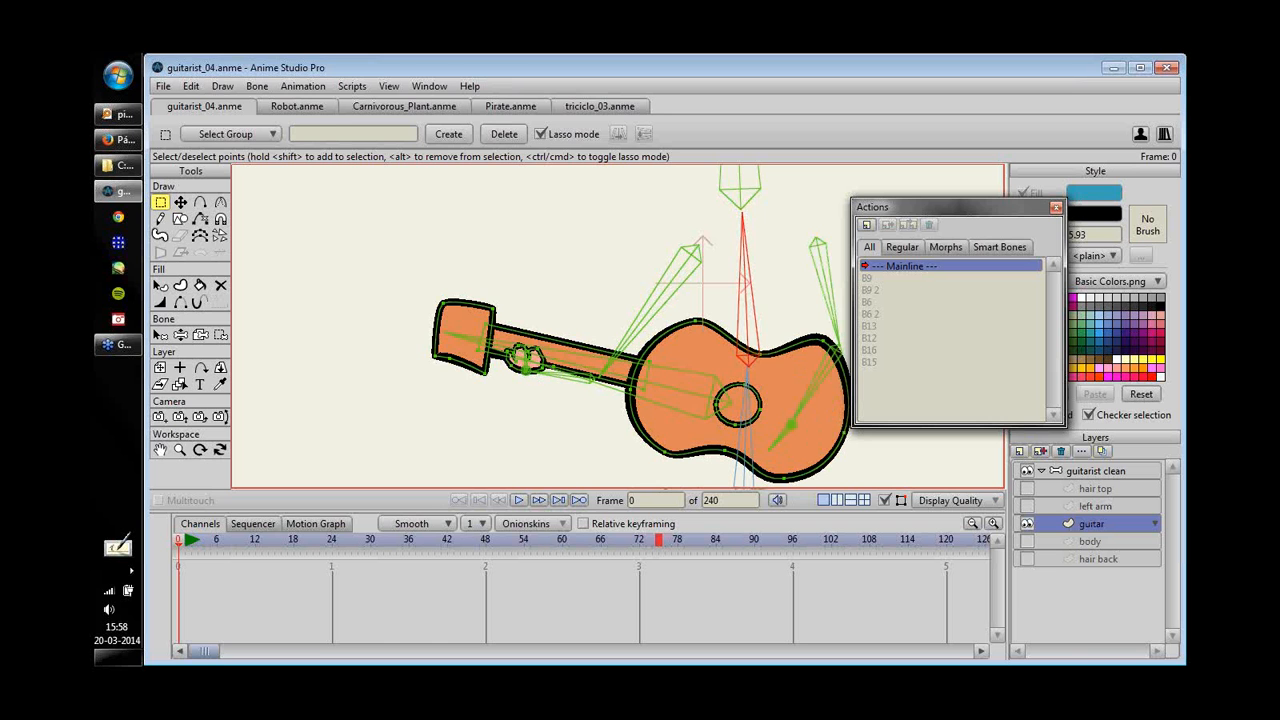
- Show the left arm and hair top layers over the guitar, then leave only hair top visible
click(1027, 506)
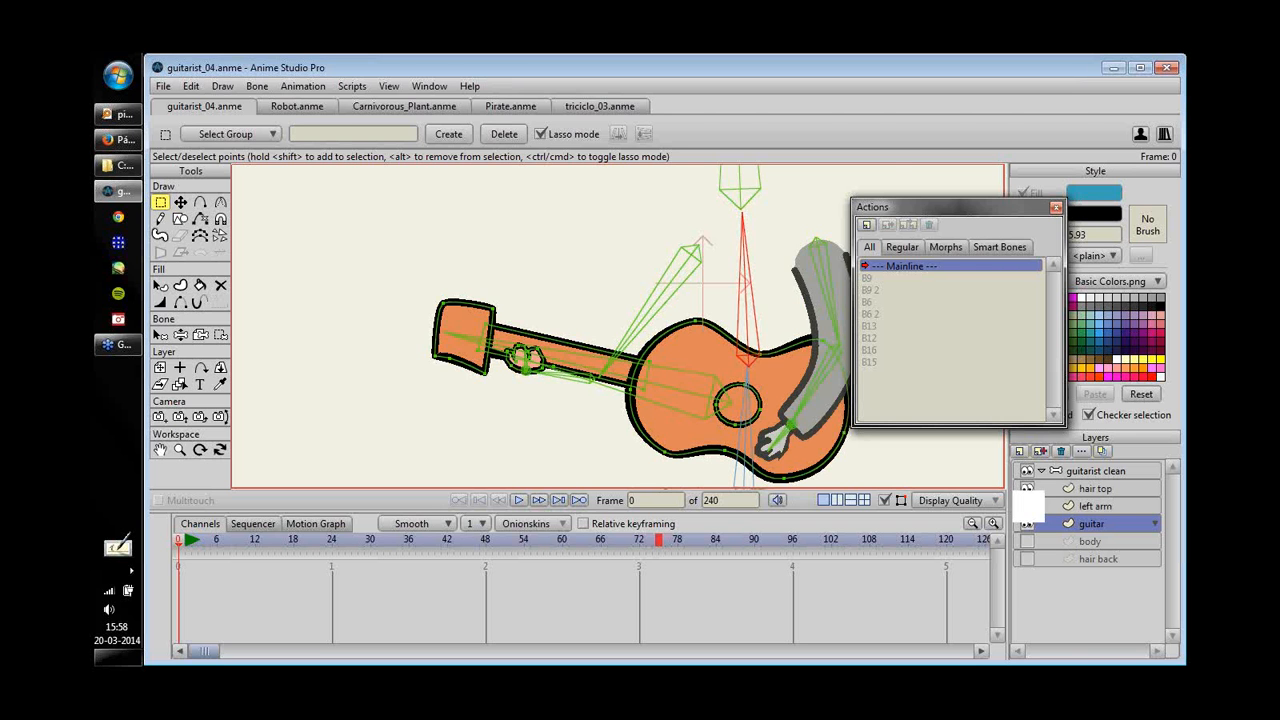
click(1027, 489)
drag(753, 323, 625, 350)
drag(711, 314, 583, 387)
click(1027, 506)
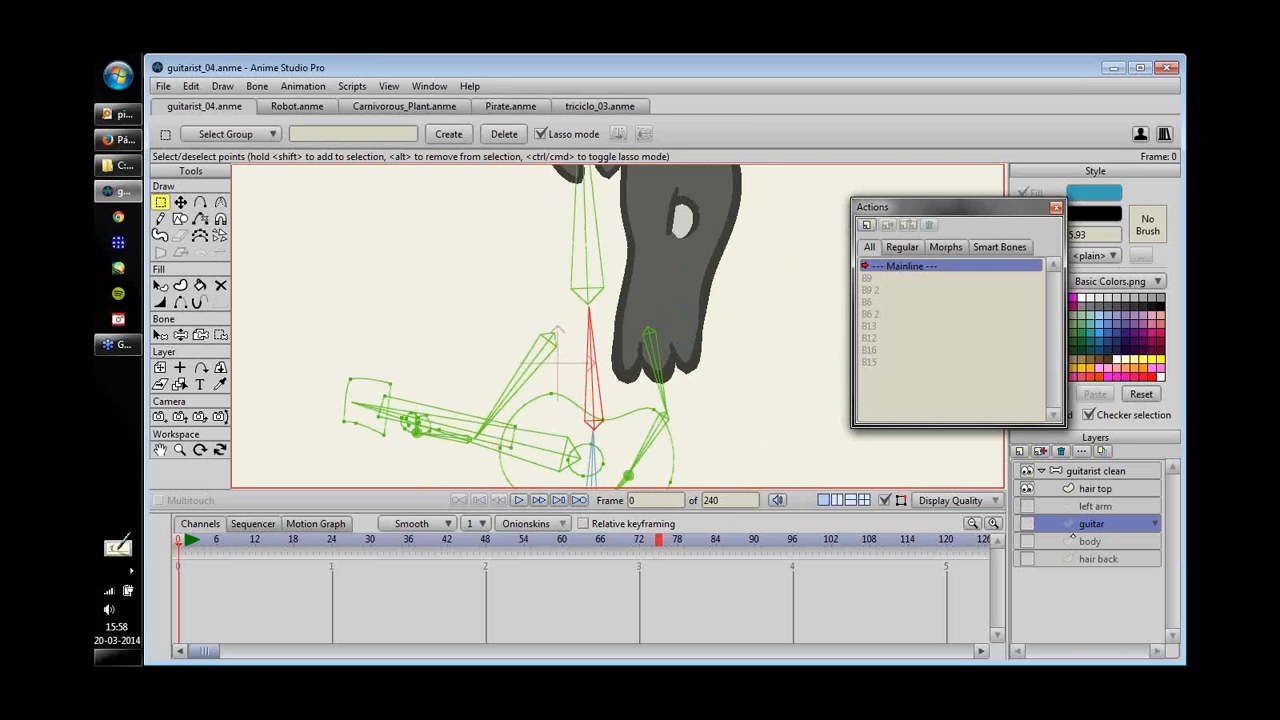
- Show the body layer in place of hair top and select it to examine the head artwork
click(1026, 541)
click(1027, 488)
drag(671, 328, 679, 412)
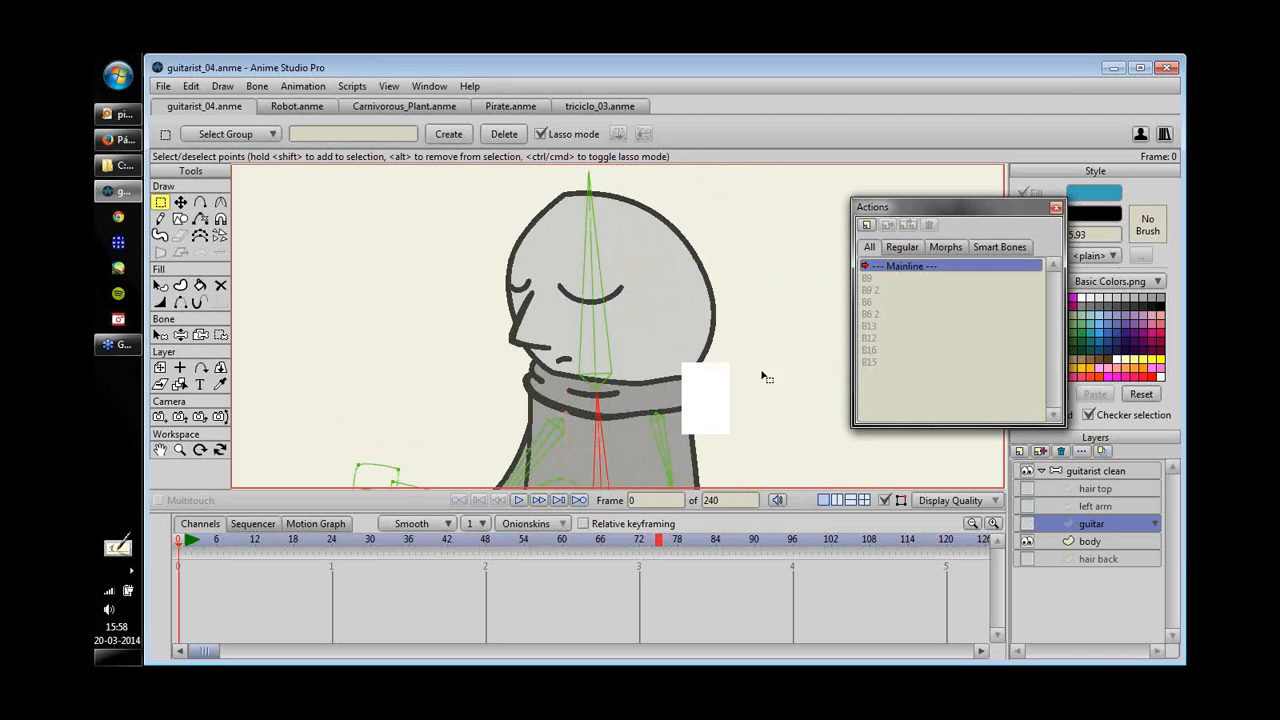
click(1090, 541)
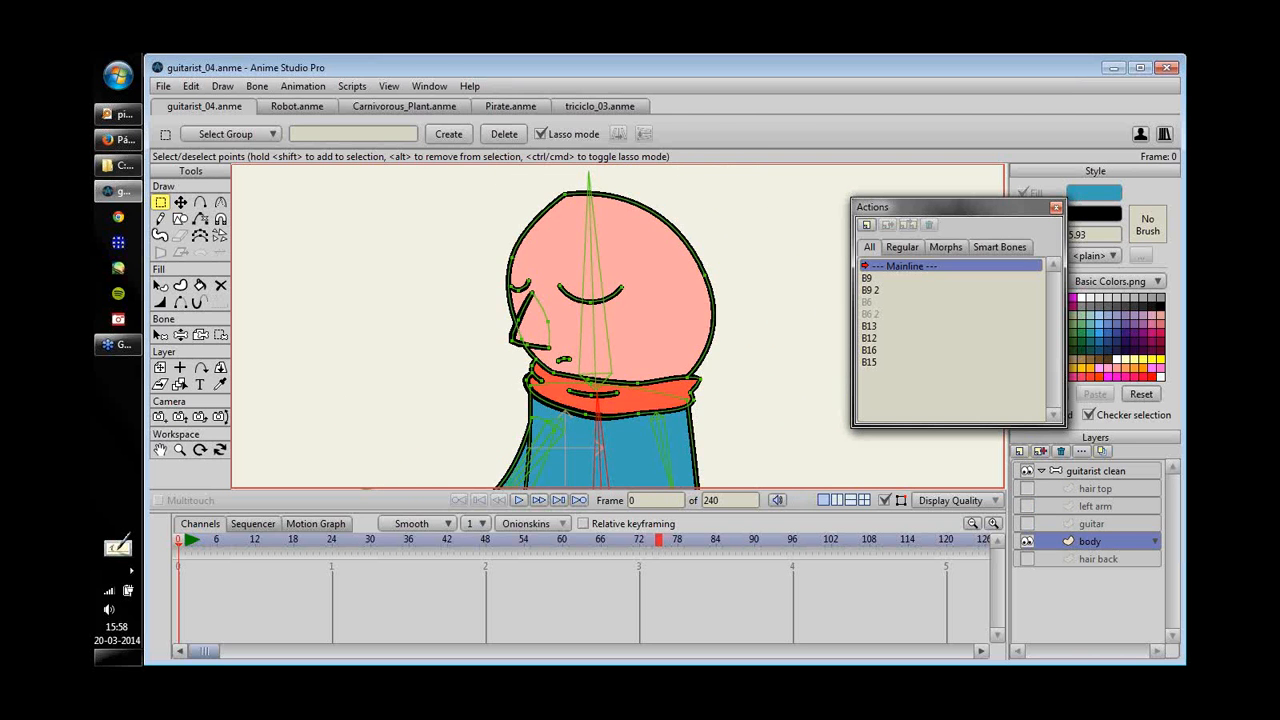
- Show the hair top layer over the body and select it to examine how it covers the head
click(1027, 488)
mouse_move(645, 191)
mouse_down()
mouse_move(636, 263)
mouse_move(633, 210)
mouse_up()
drag(671, 272, 560, 285)
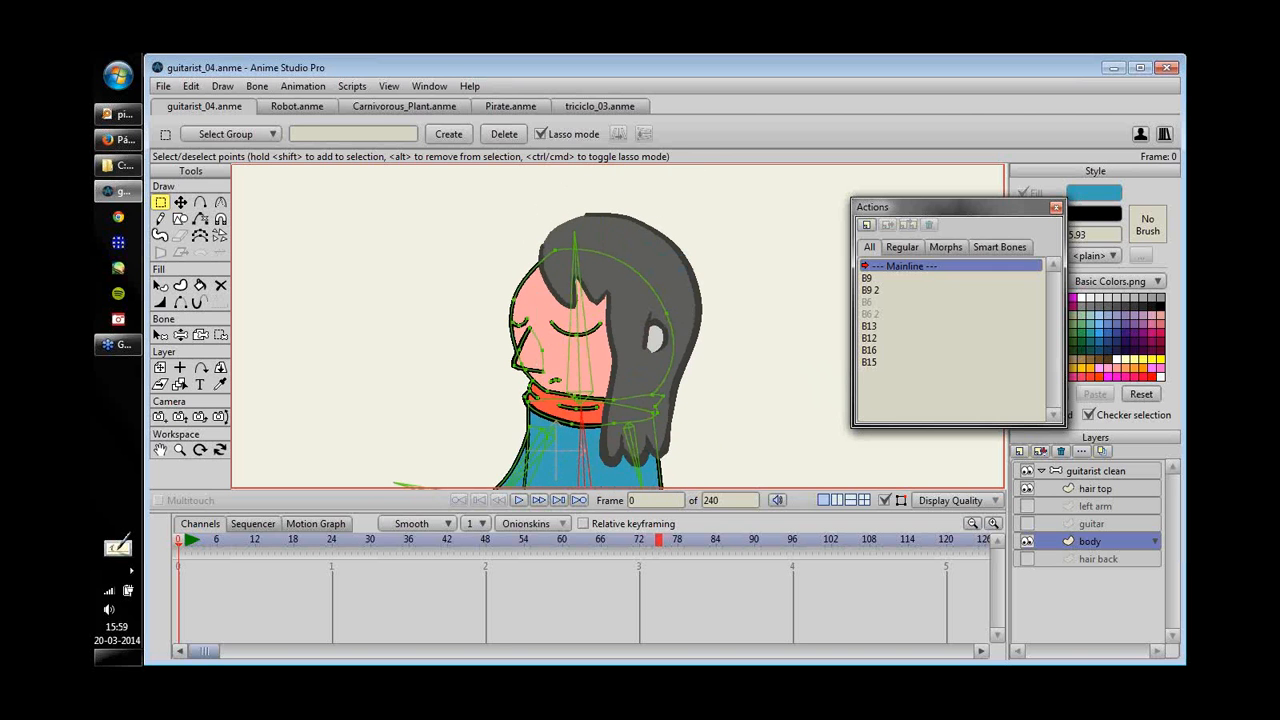
click(1090, 488)
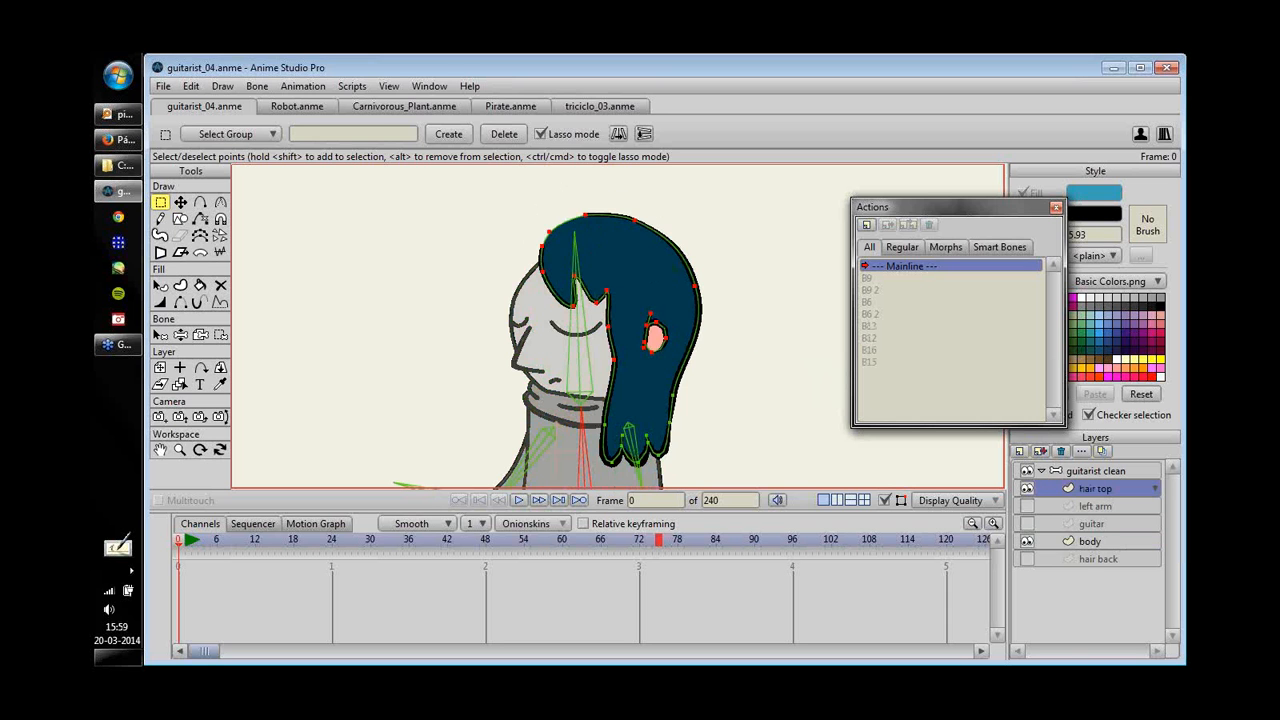
- Select and show the hair back layer and hide hair top to examine the hair behind the head
click(1098, 559)
click(1027, 559)
click(1027, 488)
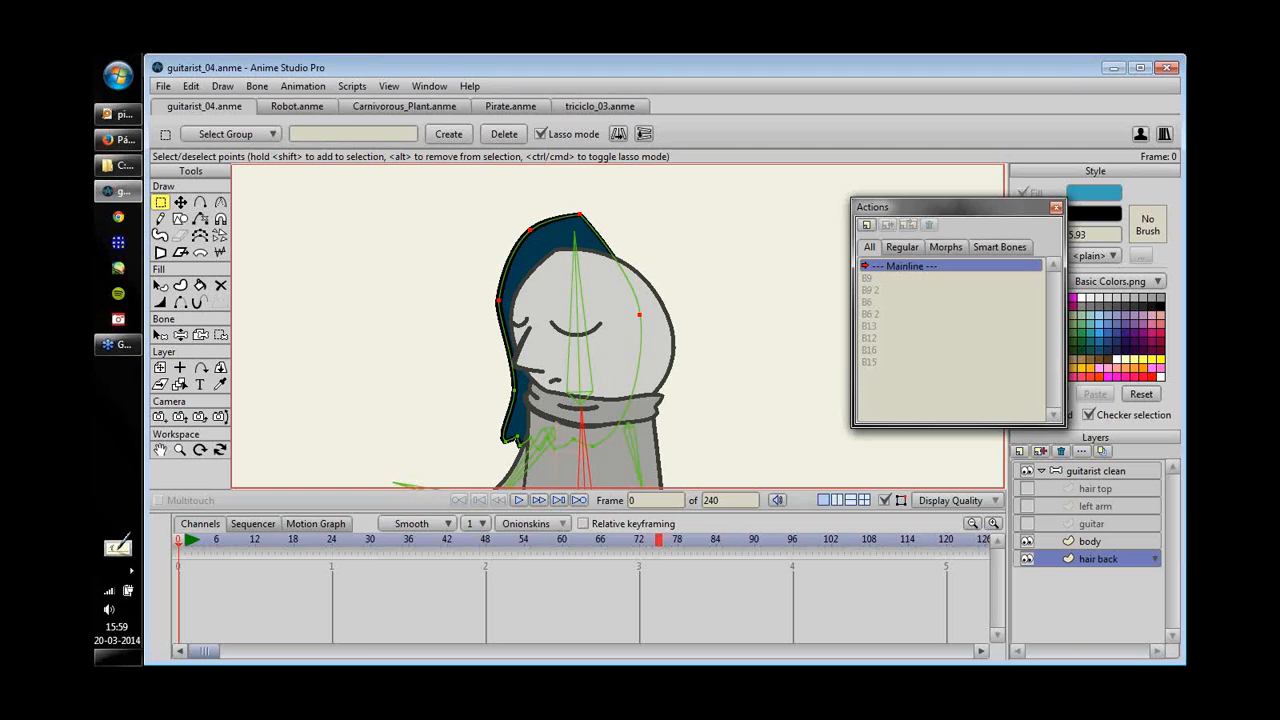
- Show the guitar, left arm and hair top layers again and select the guitarist clean bone layer
click(1027, 523)
click(1027, 506)
click(1027, 488)
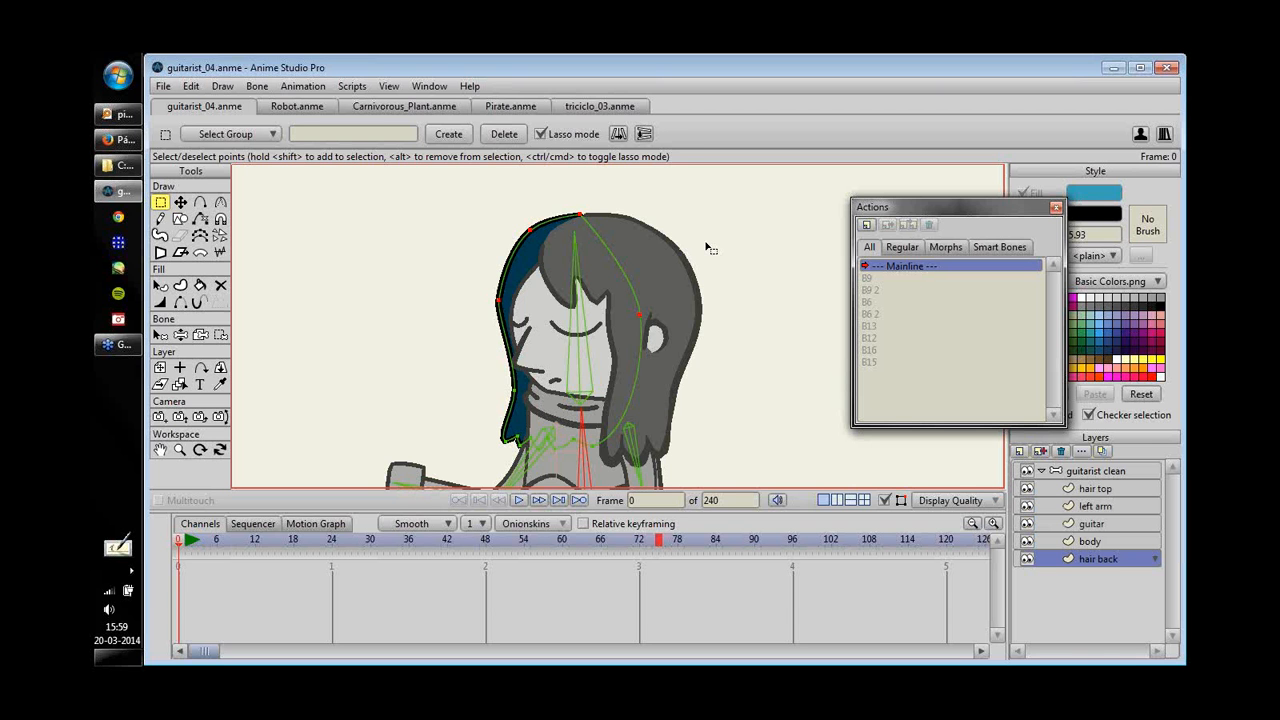
click(1095, 470)
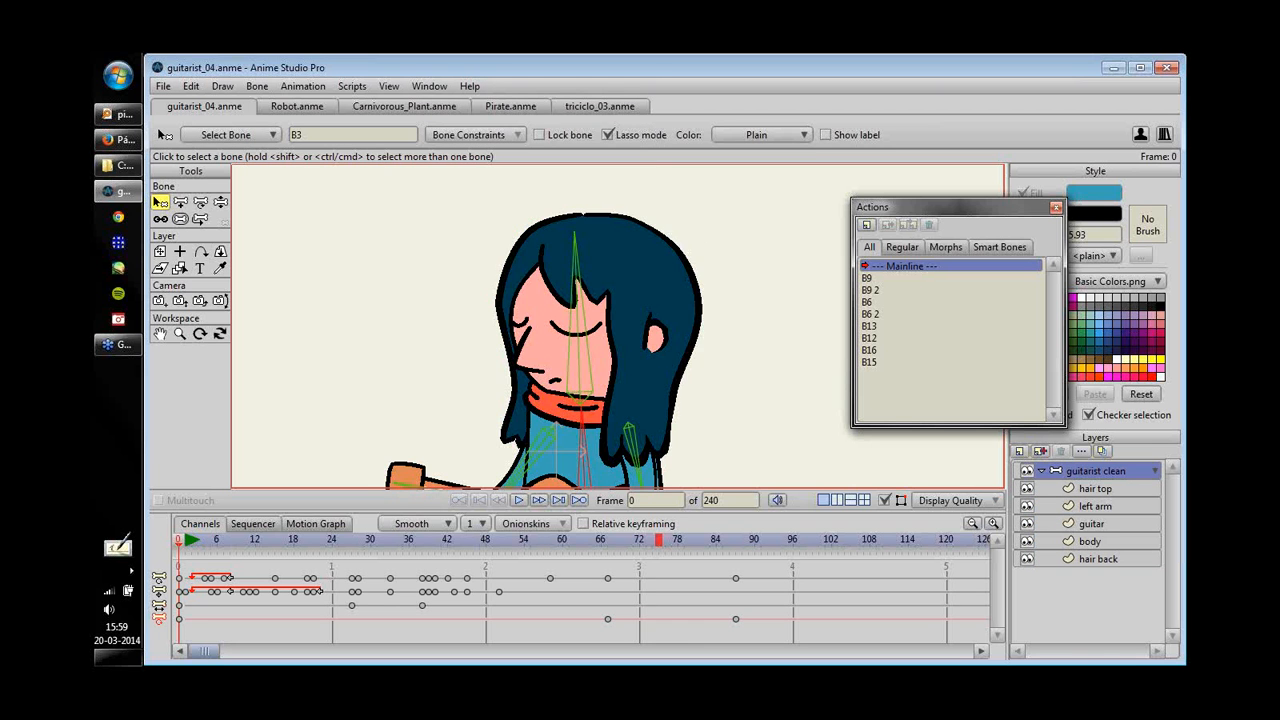
scroll(735, 355, down, 3)
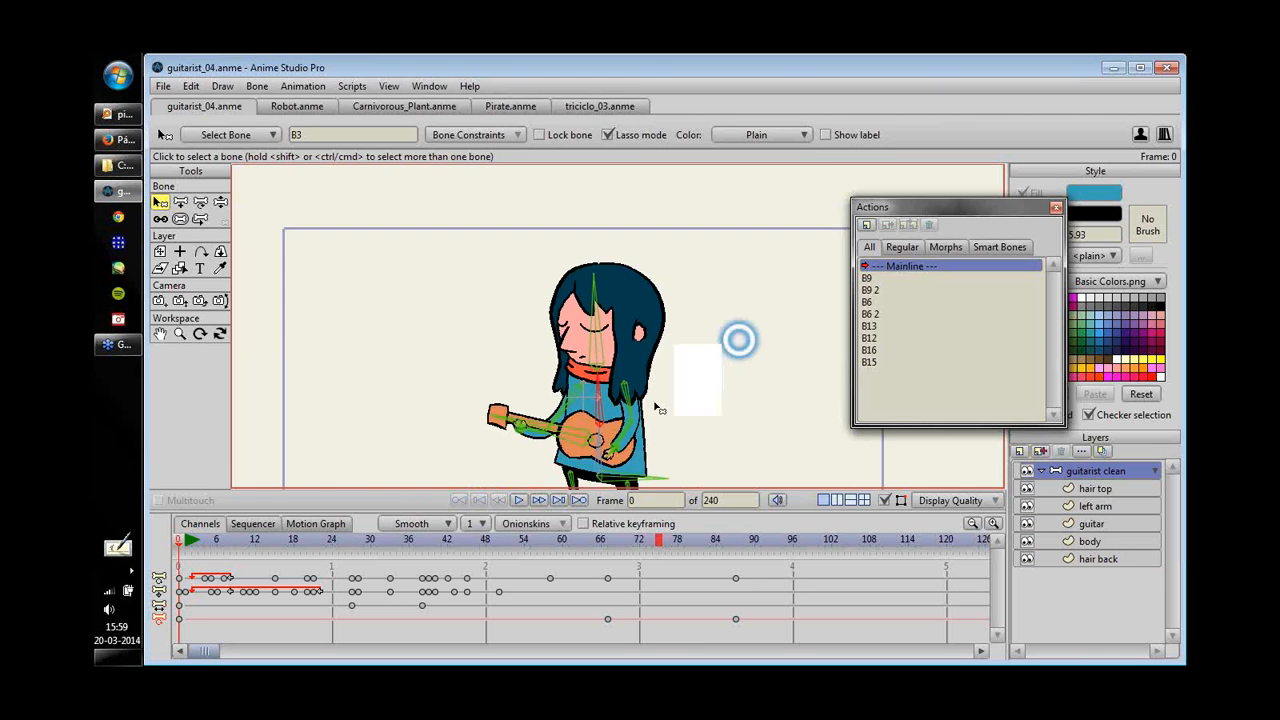
scroll(667, 345, down, 2)
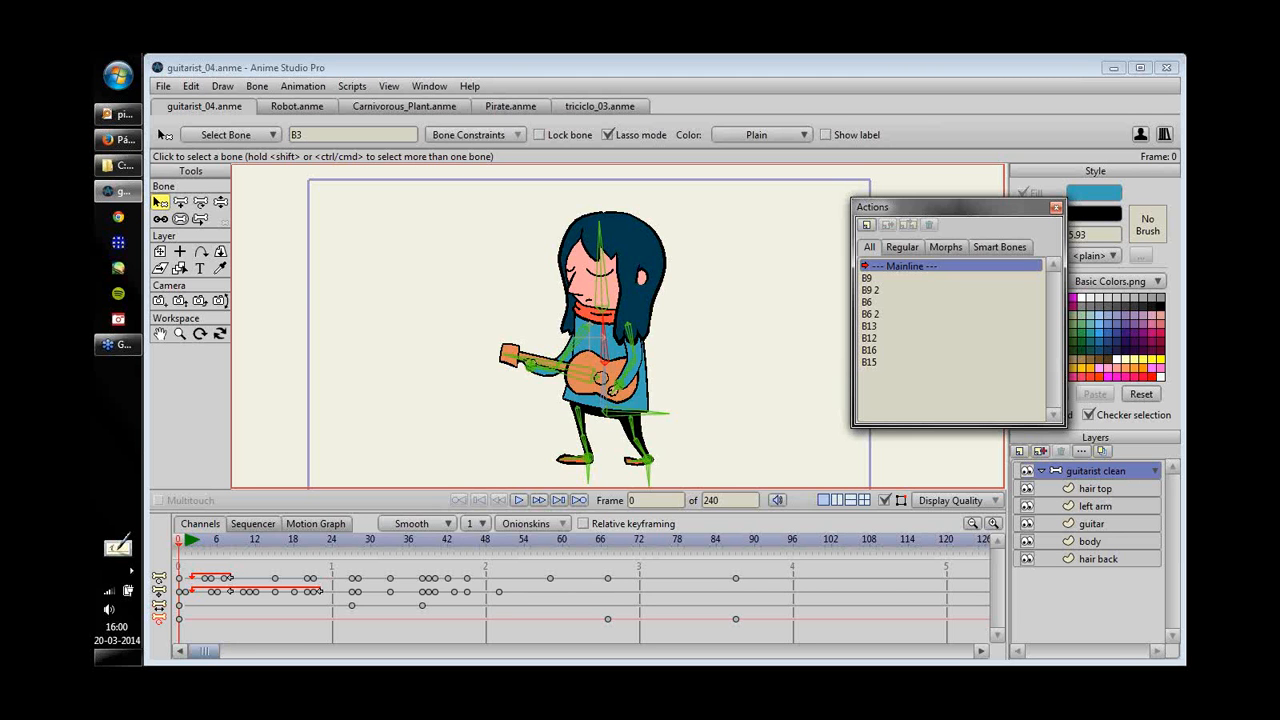
- Scrub the animation to frame 96 and add keyframes there in the bone channels to hold the pose
drag(180, 540, 773, 540)
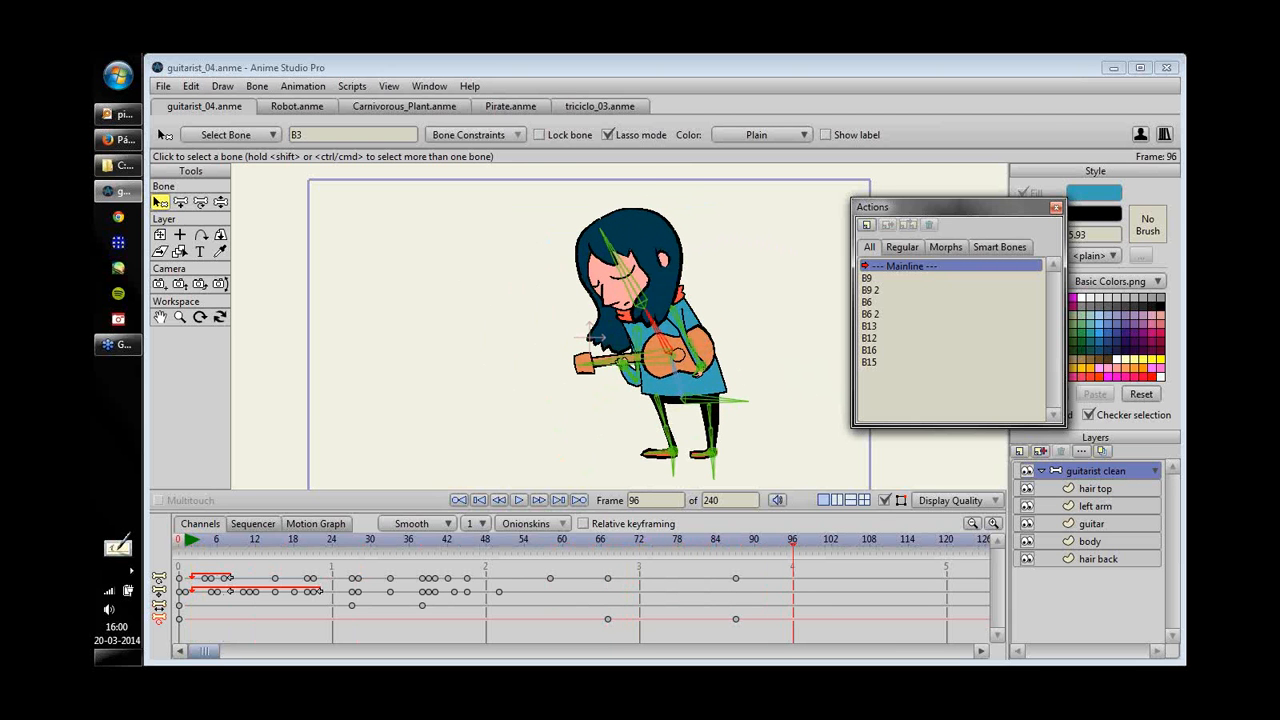
alt+click(793, 578)
alt+click(793, 592)
alt+click(793, 605)
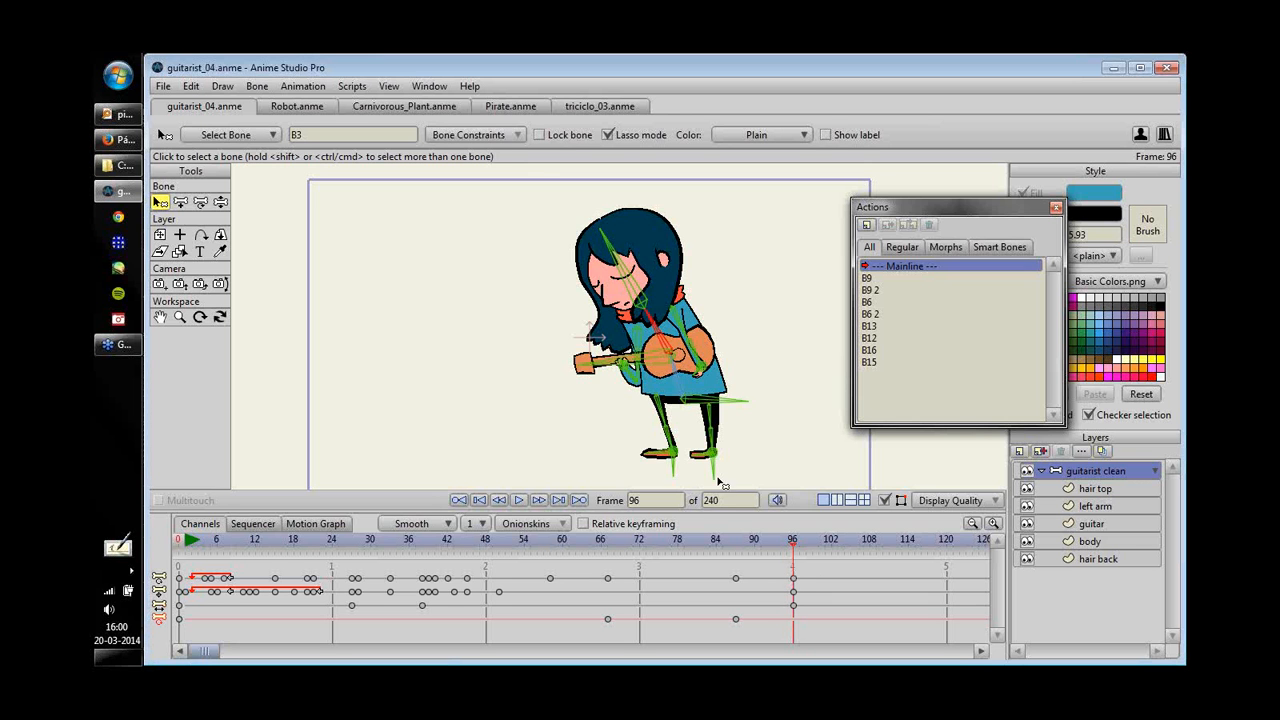
- At frame 103, move the guitar's bone to the ground in front of the character and bring both hands back near the body
click(781, 542)
drag(782, 543, 838, 541)
key(t)
drag(671, 363, 716, 357)
click(512, 460)
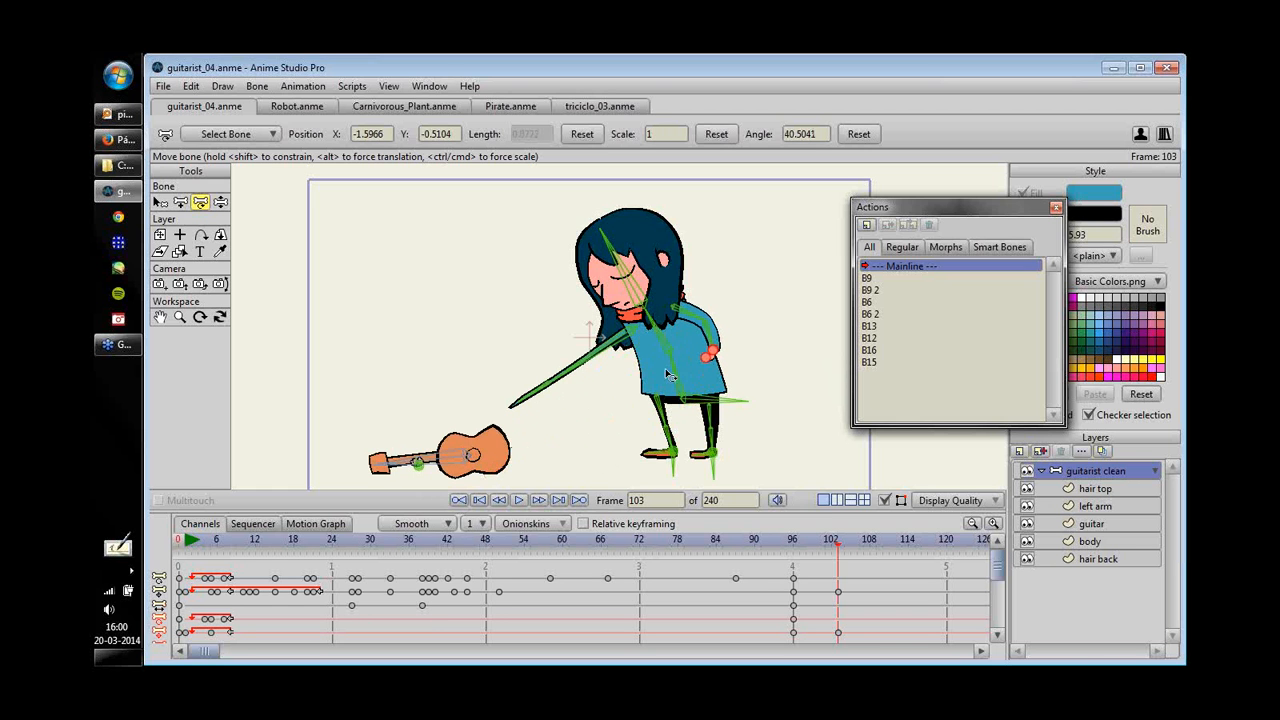
click(420, 466)
key(ctrl+z)
drag(418, 466, 632, 393)
drag(720, 350, 711, 354)
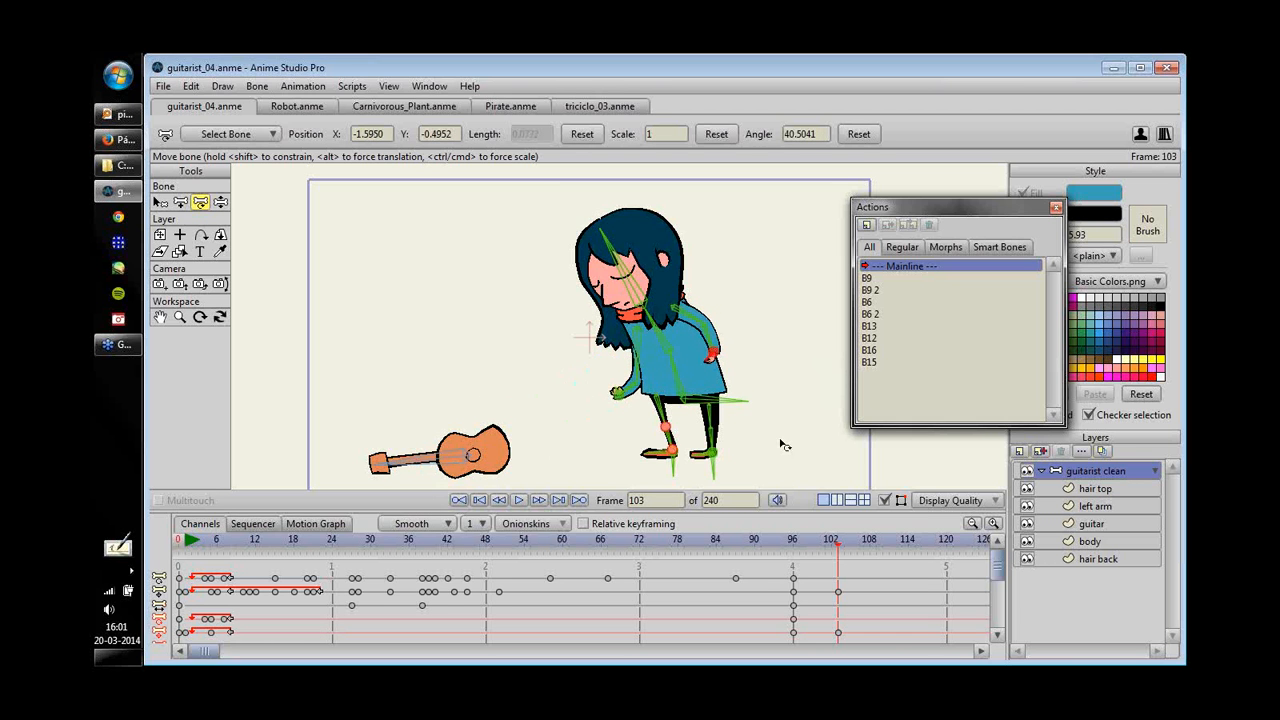
- Scrub through the guitar drop and add the missing bone channel keyframes at frame 103
click(794, 545)
drag(803, 551, 838, 591)
click(856, 546)
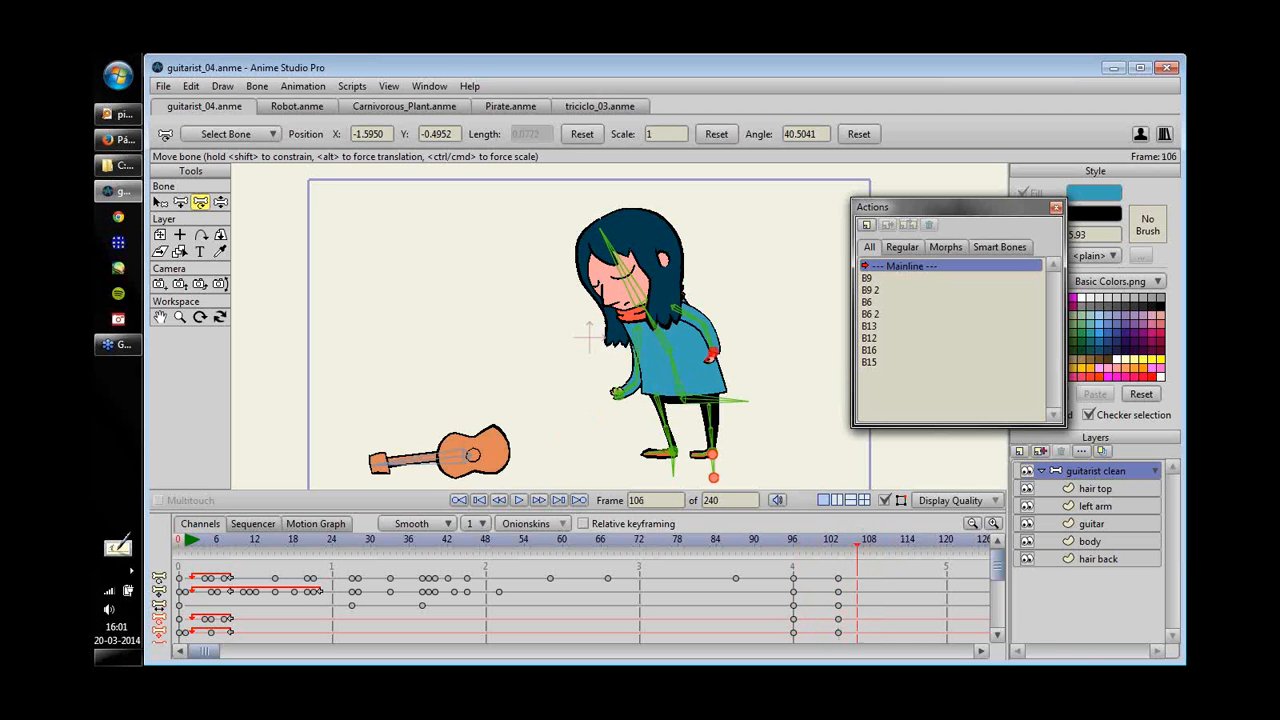
- Try manipulating the hip bone at frame 110, then return to frame 103
key(Right)
key(Right)
key(Right)
key(Right)
key(z)
drag(748, 400, 743, 374)
drag(883, 546, 838, 546)
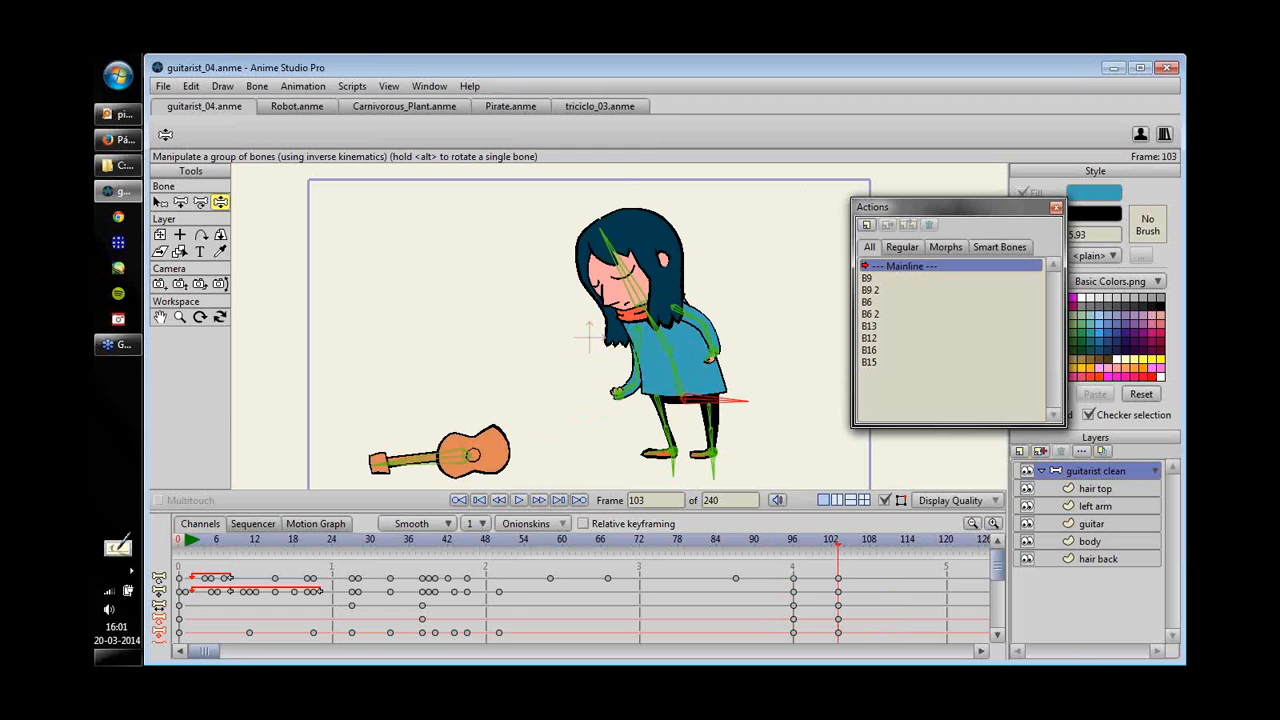
- Make the guitar layer invisible from frame 103 and scrub across that frame to check the change
click(1091, 523)
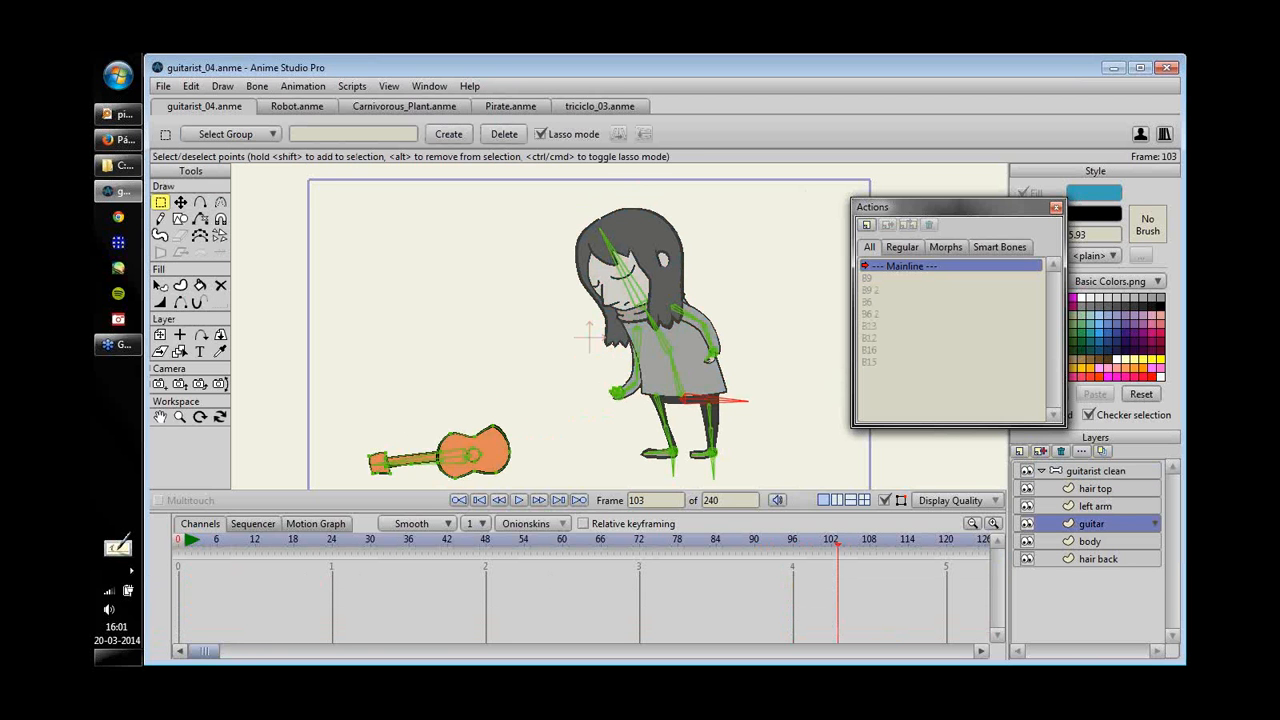
double_click(1091, 523)
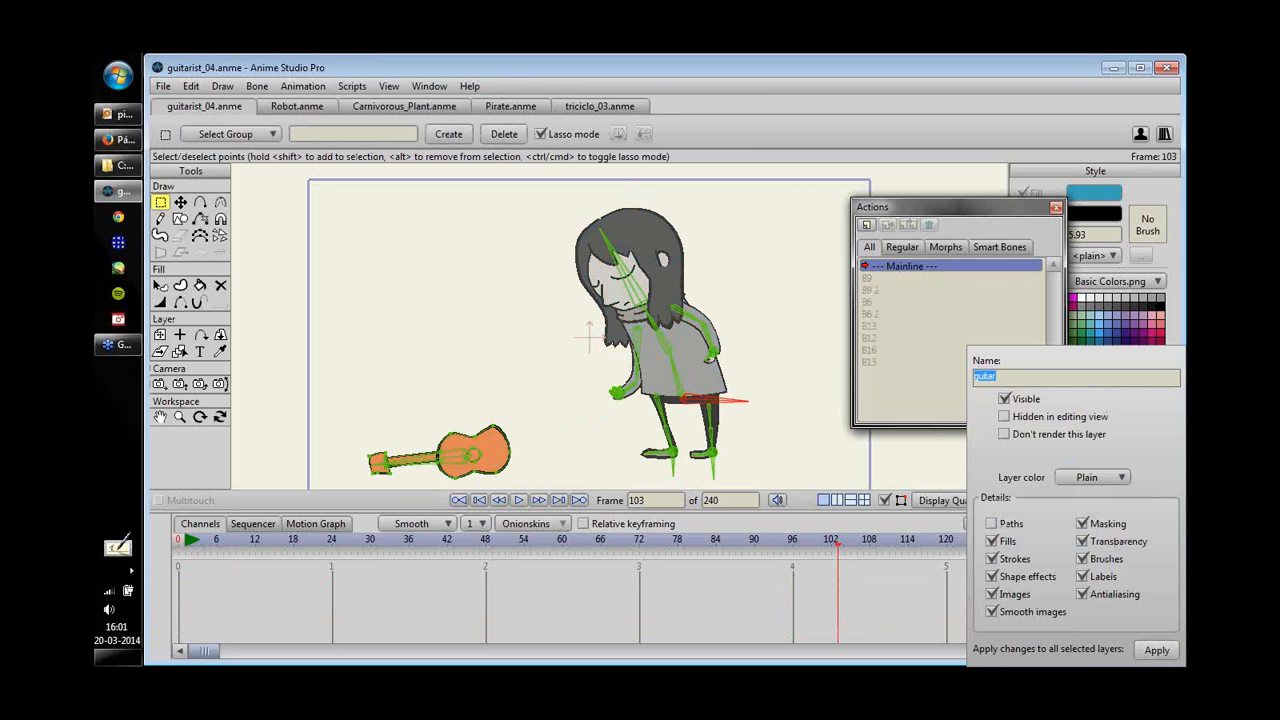
click(1028, 399)
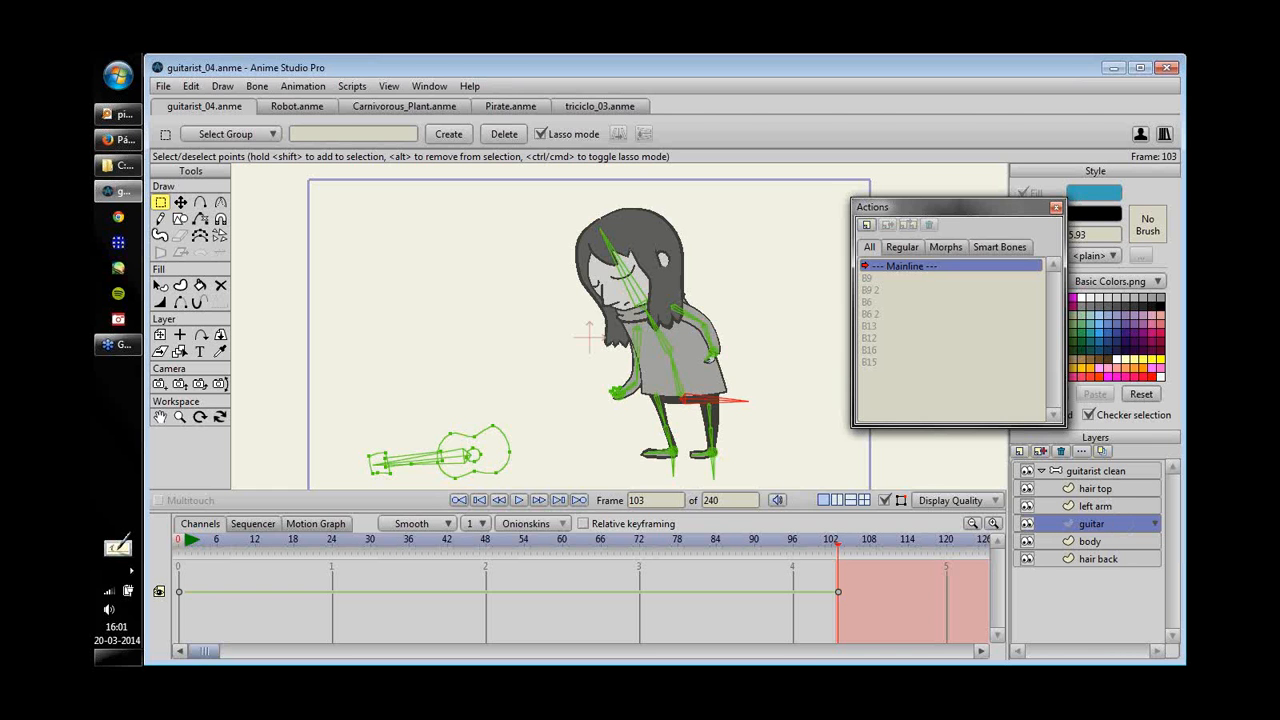
double_click(1091, 523)
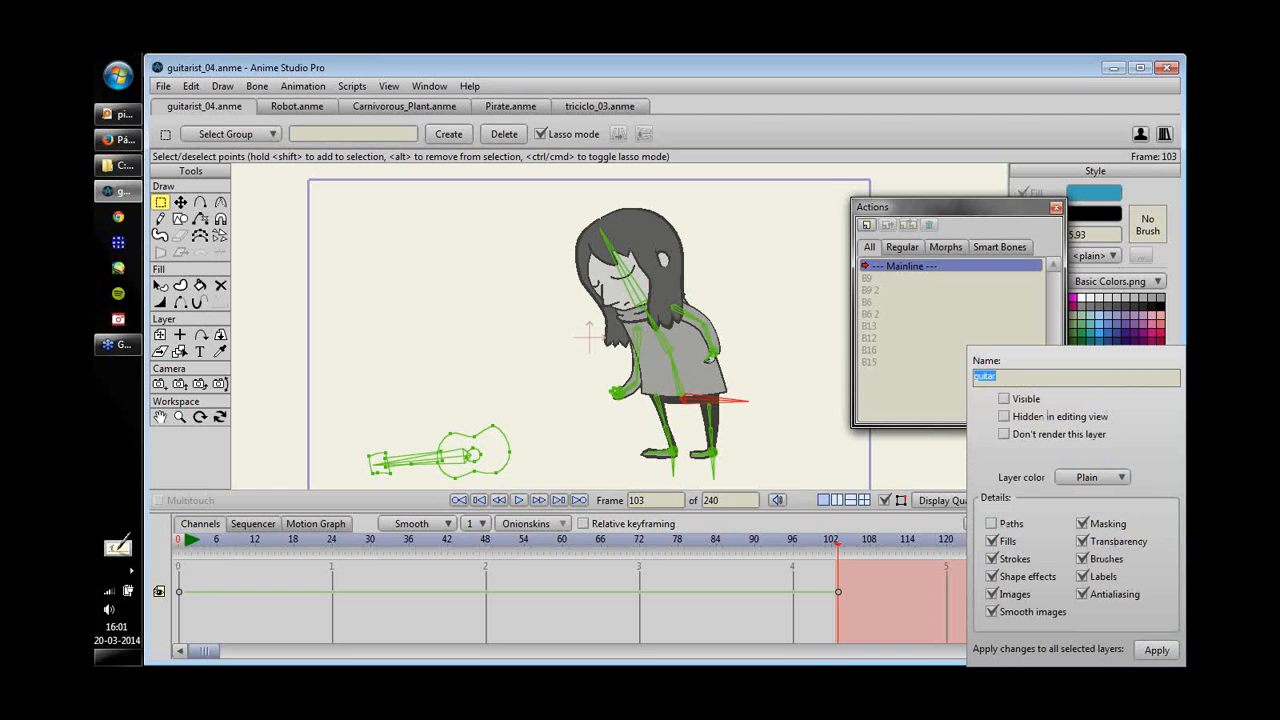
click(889, 600)
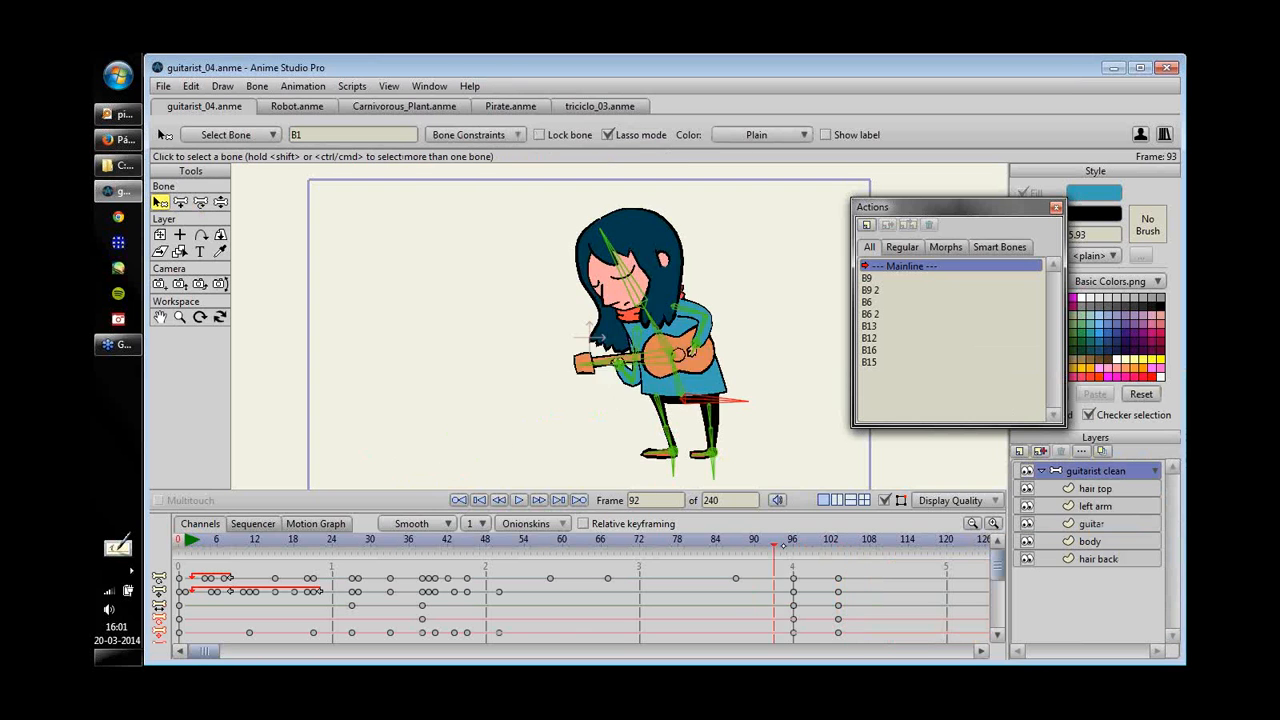
drag(783, 546, 838, 578)
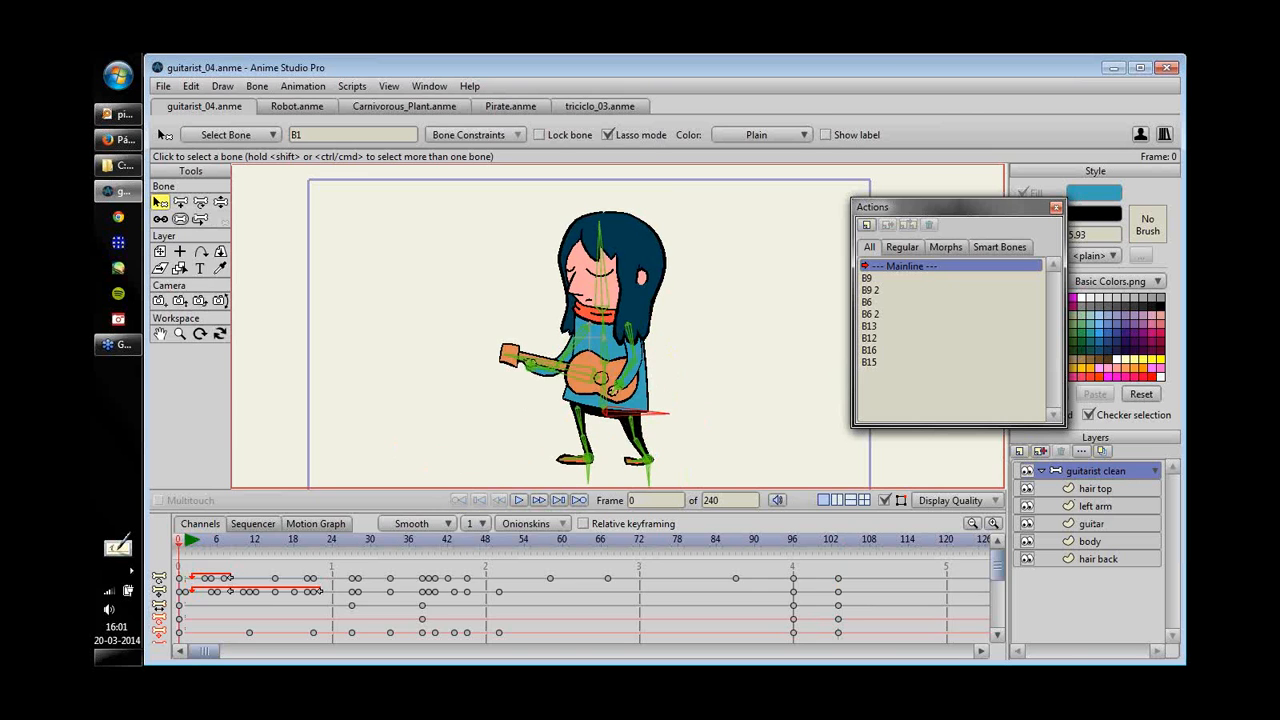
- Duplicate the guitar layer, place the copy above the guitarist clean group, and key it hidden at the start and visible from frame 103
click(1091, 523)
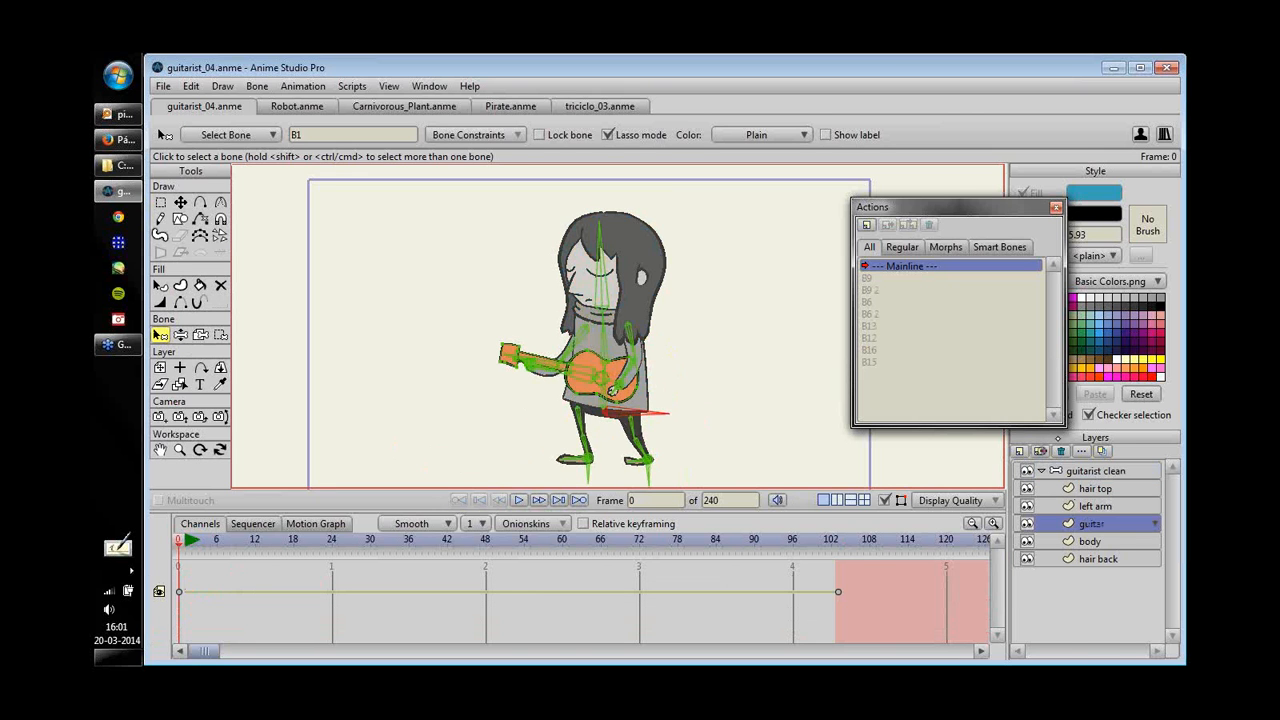
click(1040, 451)
drag(1088, 524, 1083, 464)
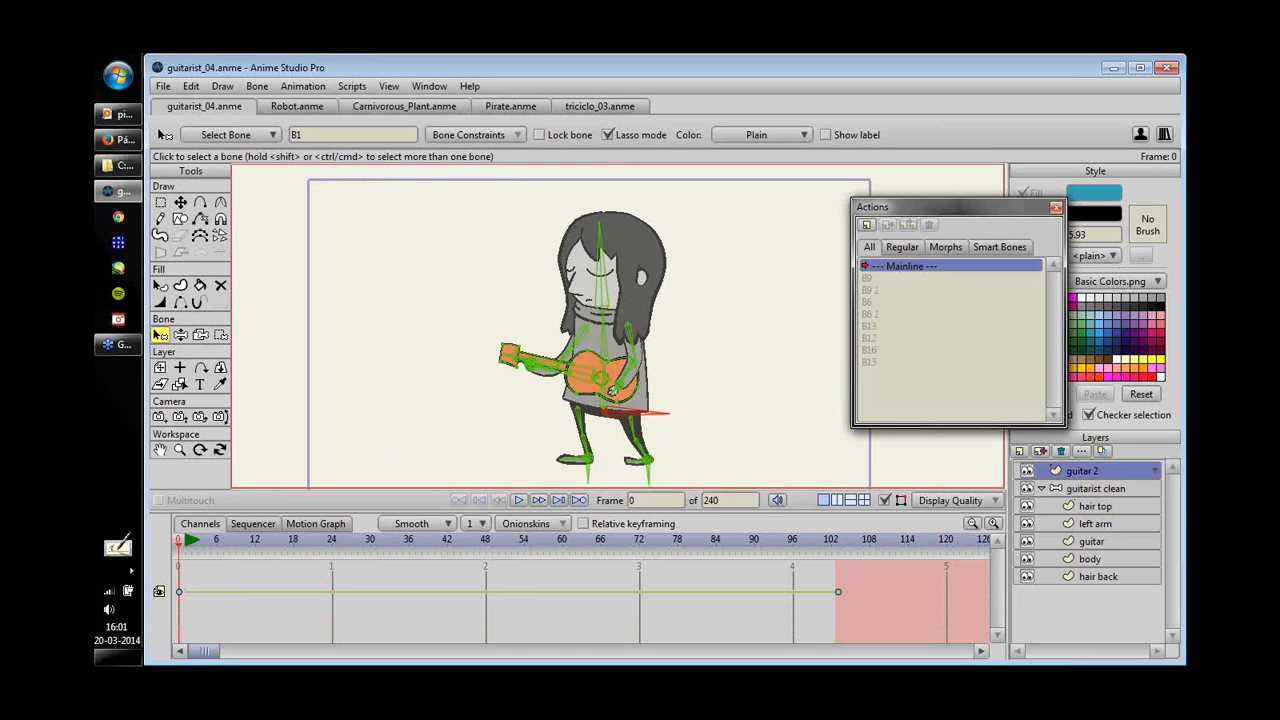
drag(714, 543, 182, 591)
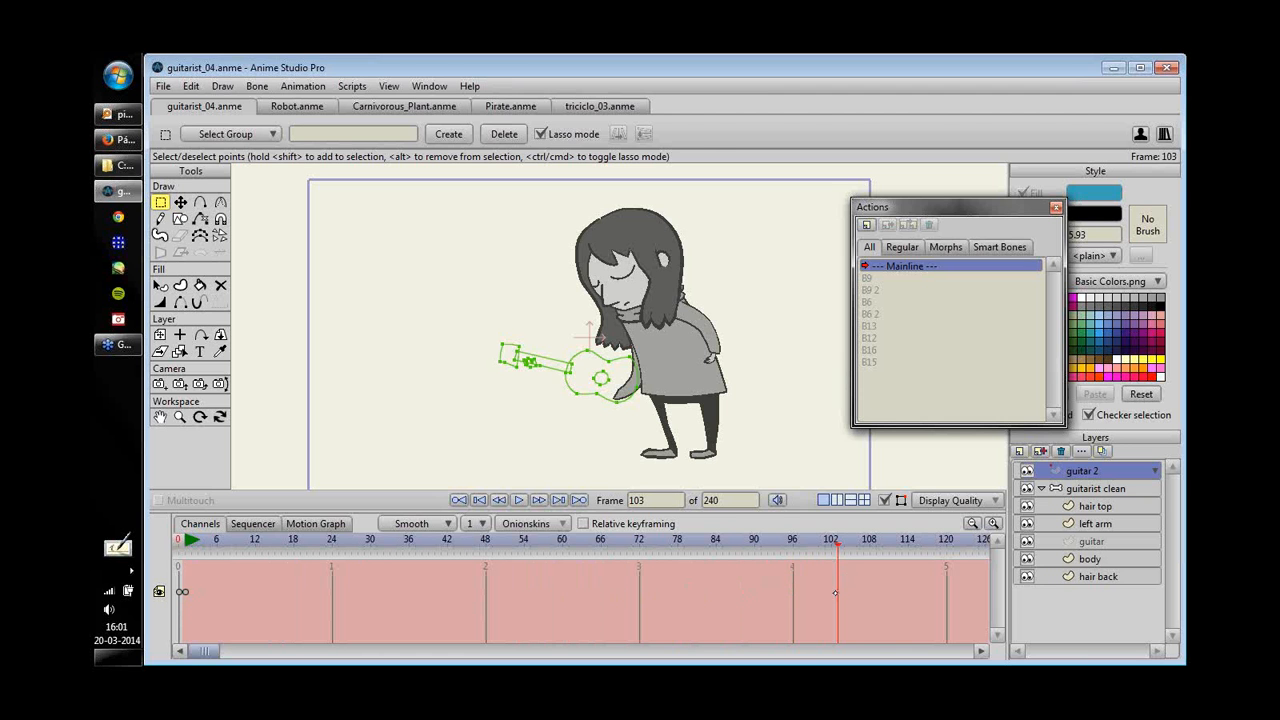
key(ctrl+v)
- At frame 103, move and rotate the copied guitar's points so it lies on the ground in front of the character
key(t)
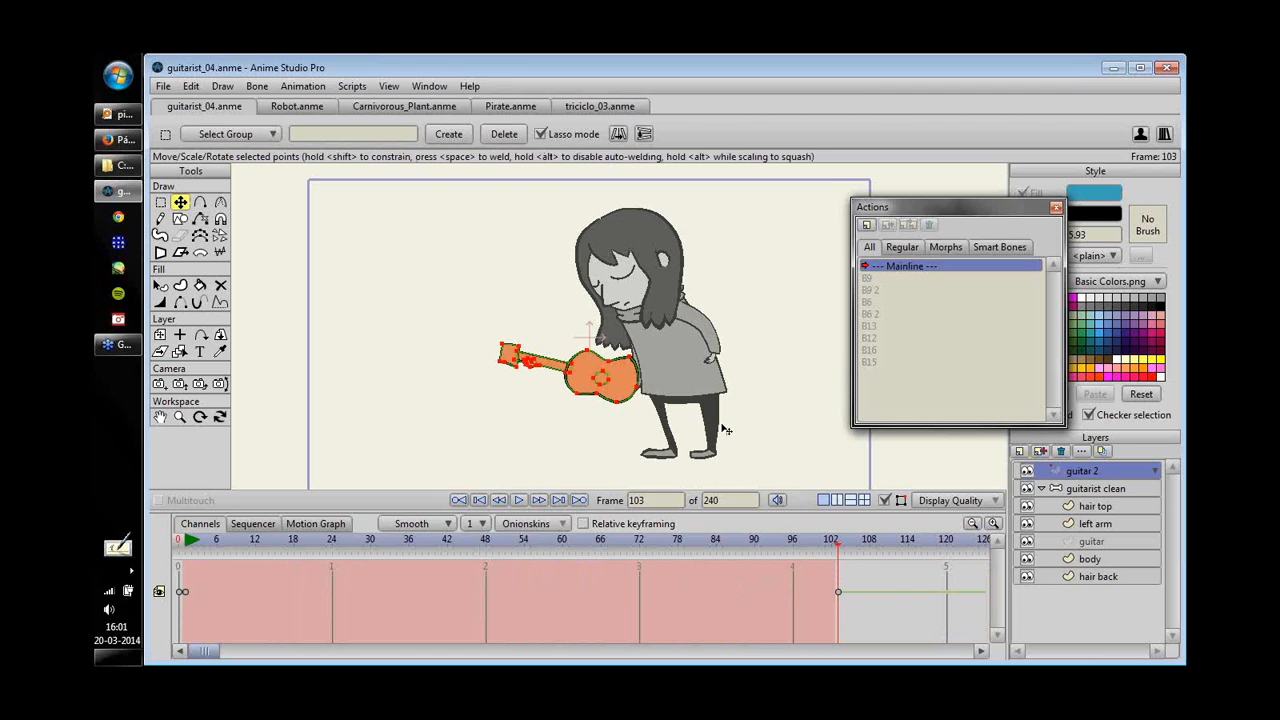
drag(600, 379, 498, 442)
drag(541, 437, 536, 424)
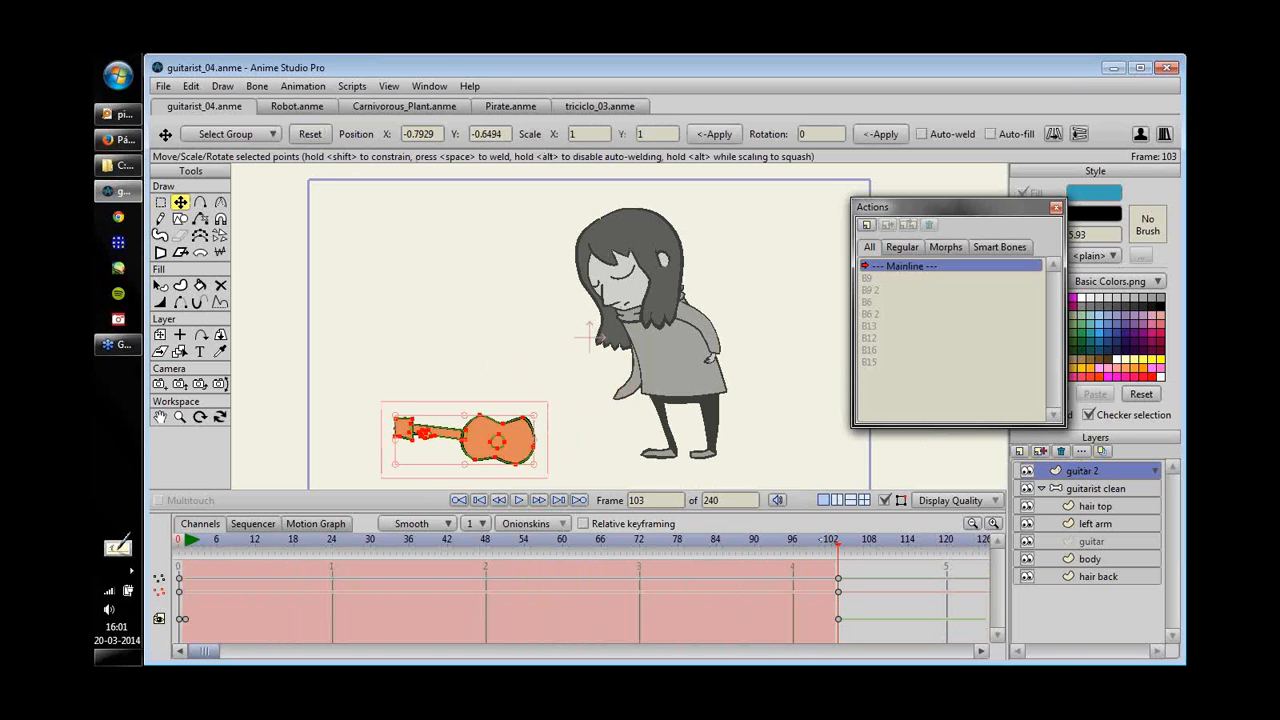
mouse_move(836, 546)
mouse_down()
mouse_move(806, 556)
mouse_move(837, 557)
mouse_up()
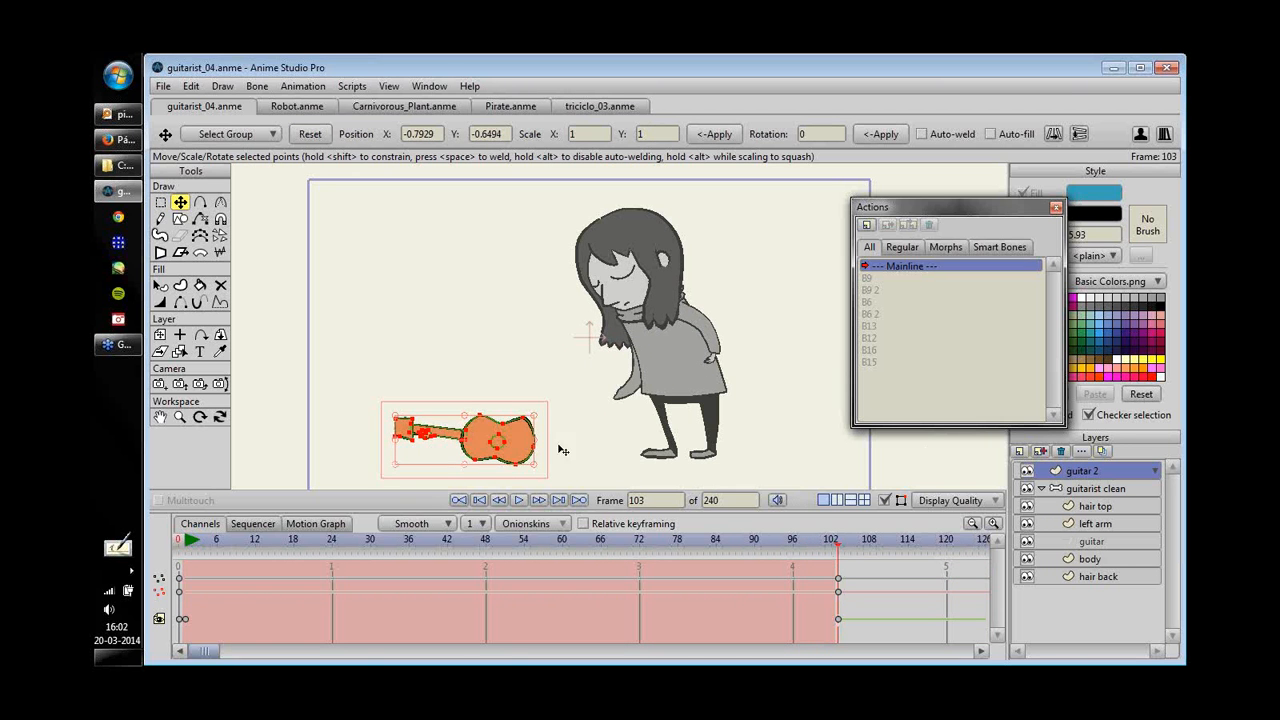
drag(541, 450, 541, 436)
drag(520, 438, 516, 459)
- On the guitarist clean layer at frame 108, manipulate the hip and torso bones to lean the character backward, away from the guitar
drag(838, 550, 876, 555)
click(1090, 489)
click(1083, 472)
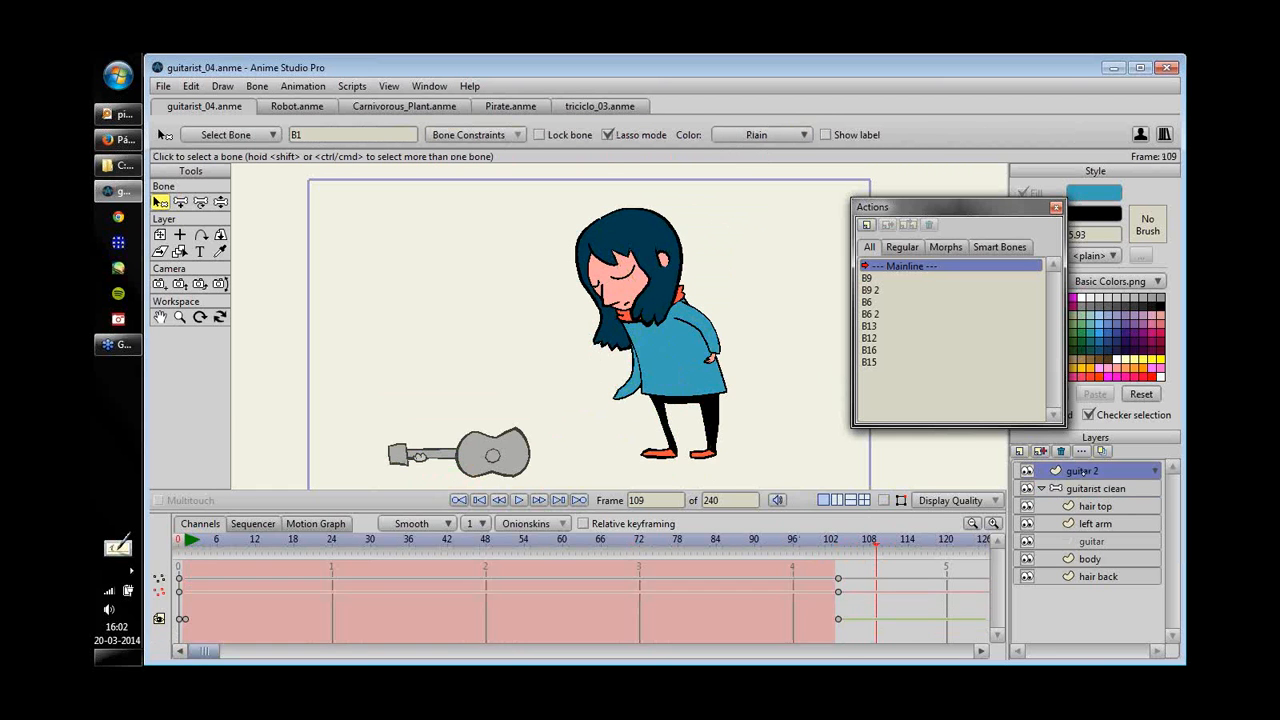
click(1078, 489)
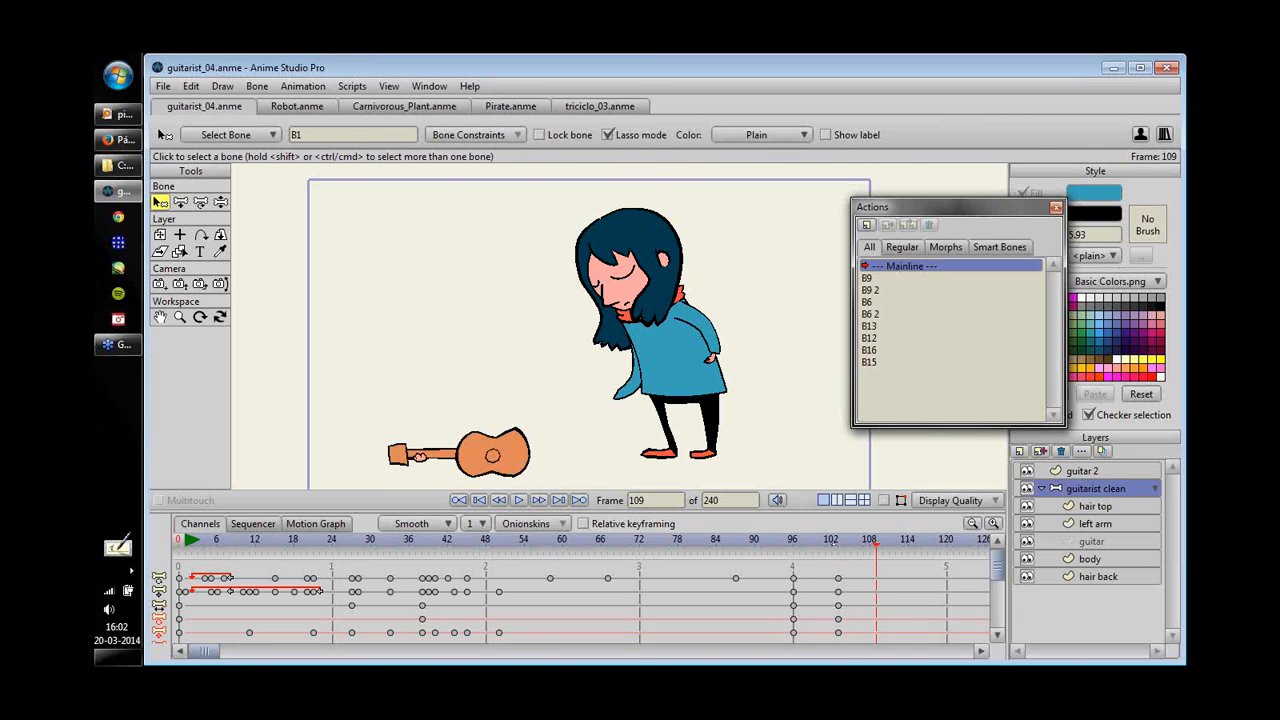
click(870, 554)
key(z)
drag(737, 401, 757, 400)
drag(688, 347, 712, 378)
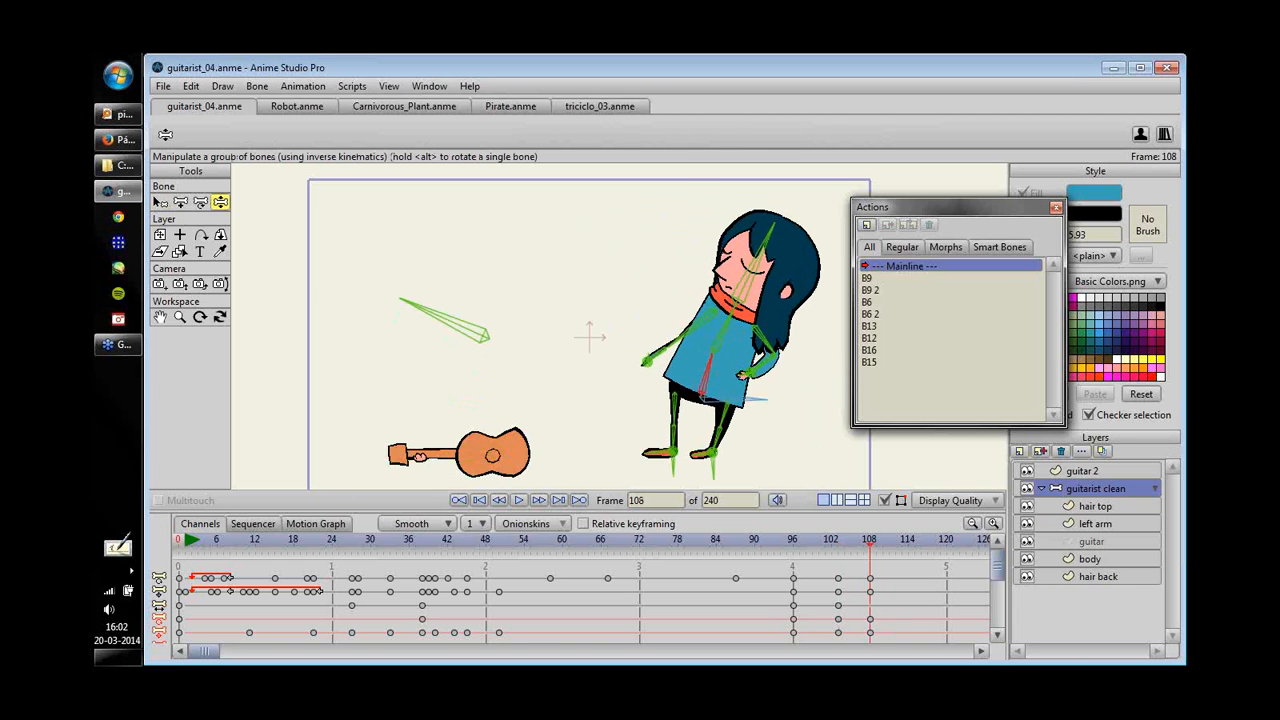
- Inspect the dropped guitar and the character's pose at frame 106
mouse_move(870, 540)
mouse_down()
mouse_move(715, 540)
mouse_move(870, 540)
mouse_move(857, 540)
mouse_up()
scroll(547, 416, up, 5)
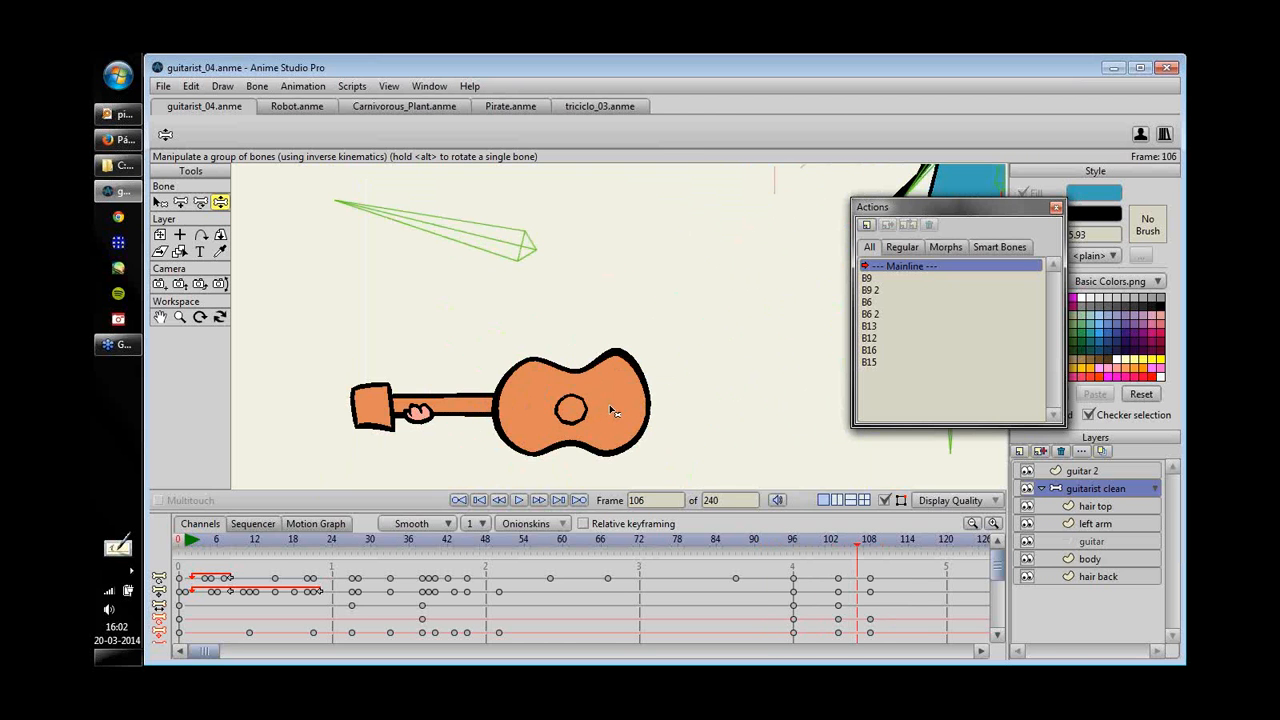
mouse_move(571, 381)
mouse_down()
mouse_move(677, 356)
mouse_move(569, 388)
mouse_up()
scroll(723, 383, down, 3)
drag(720, 382, 613, 446)
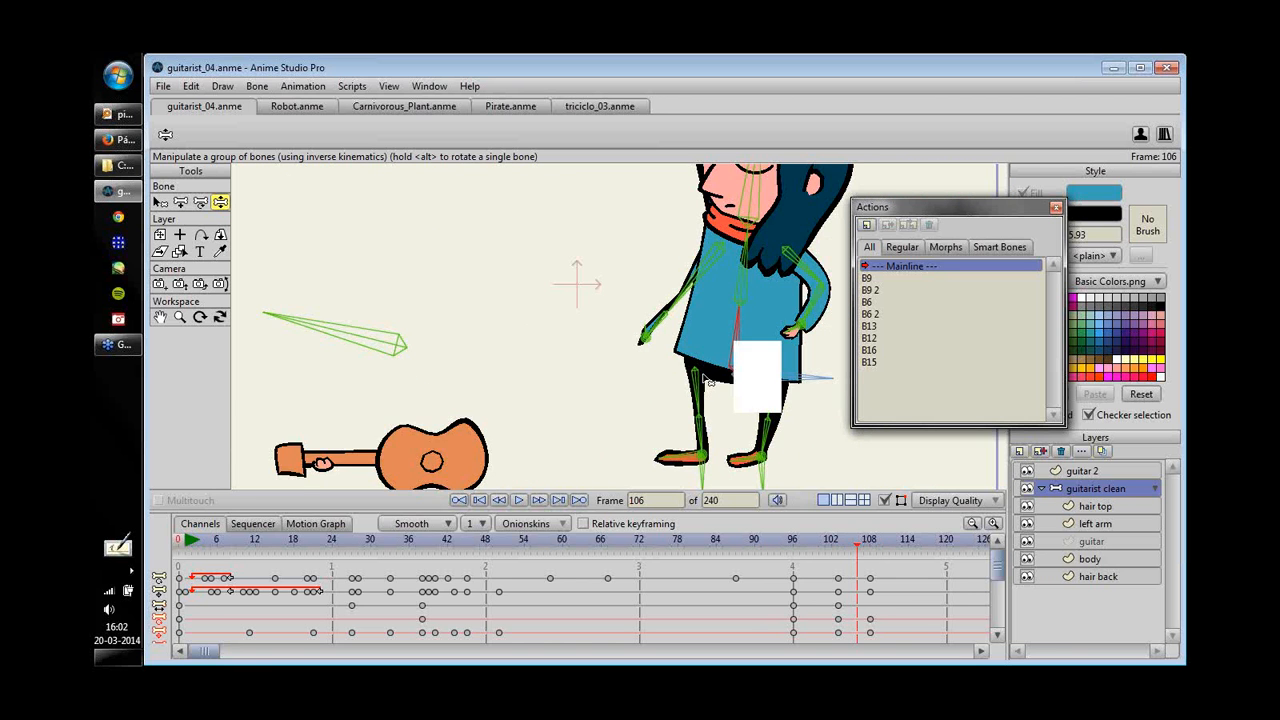
drag(749, 366, 560, 432)
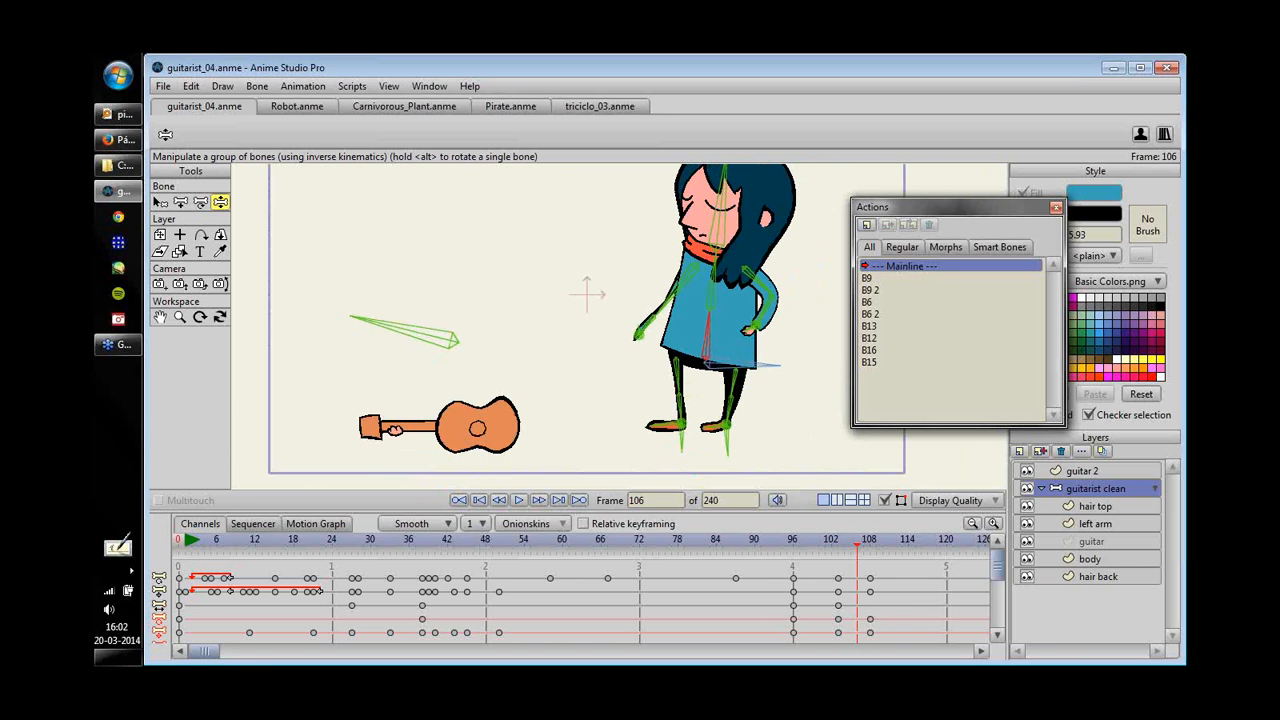
drag(827, 442, 768, 464)
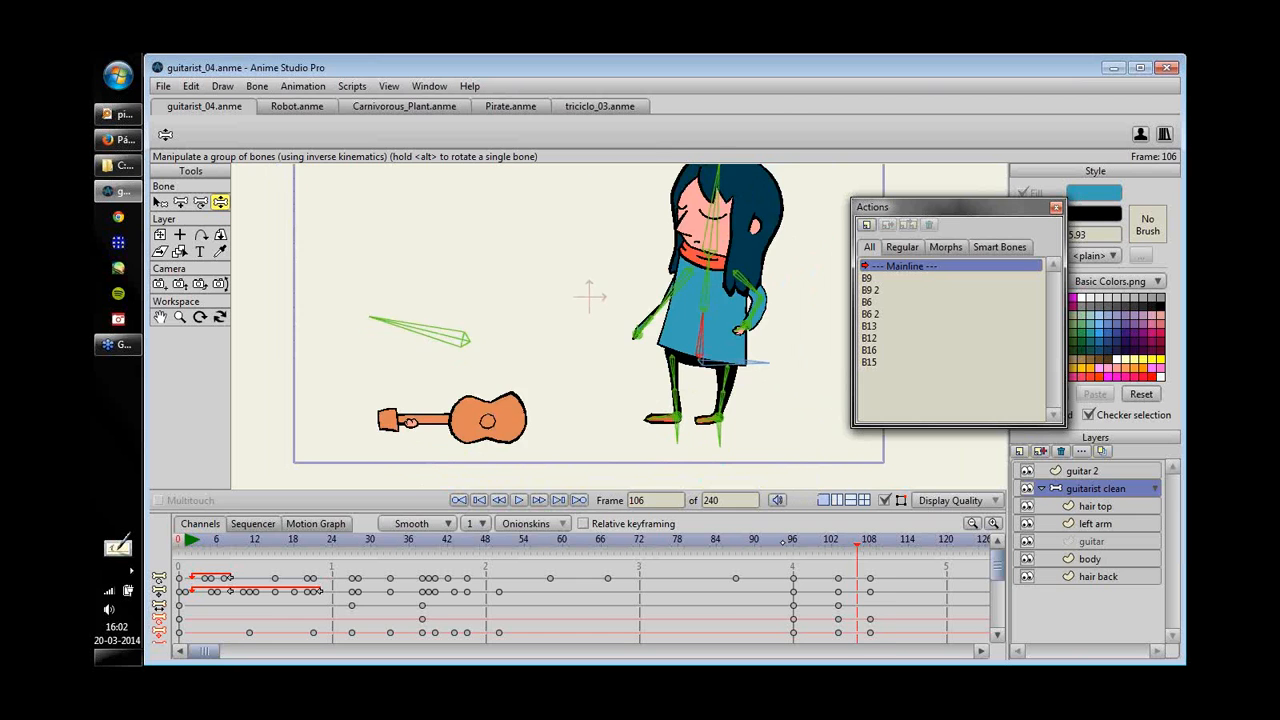
- At frame 112, manipulate the torso bone to bring the character upright and adjust the front arm's hand bone
drag(814, 548, 896, 549)
drag(717, 318, 700, 314)
drag(643, 344, 652, 324)
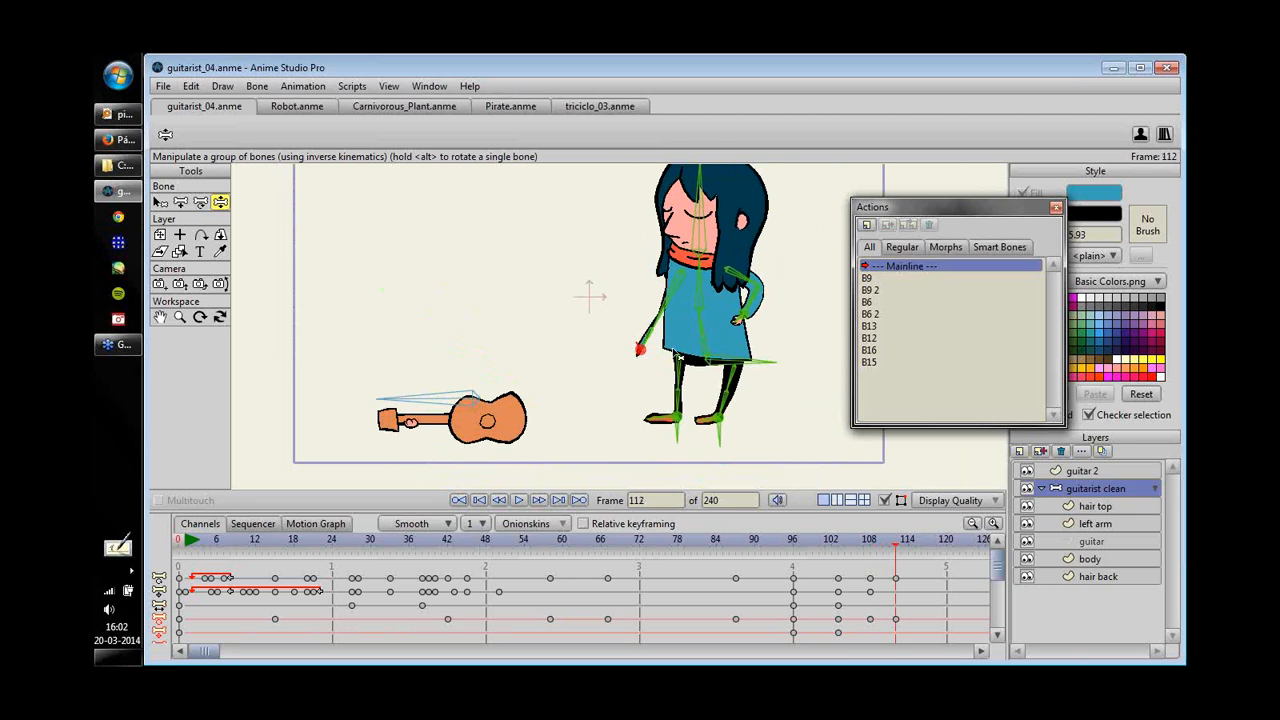
scroll(678, 467, down, 2)
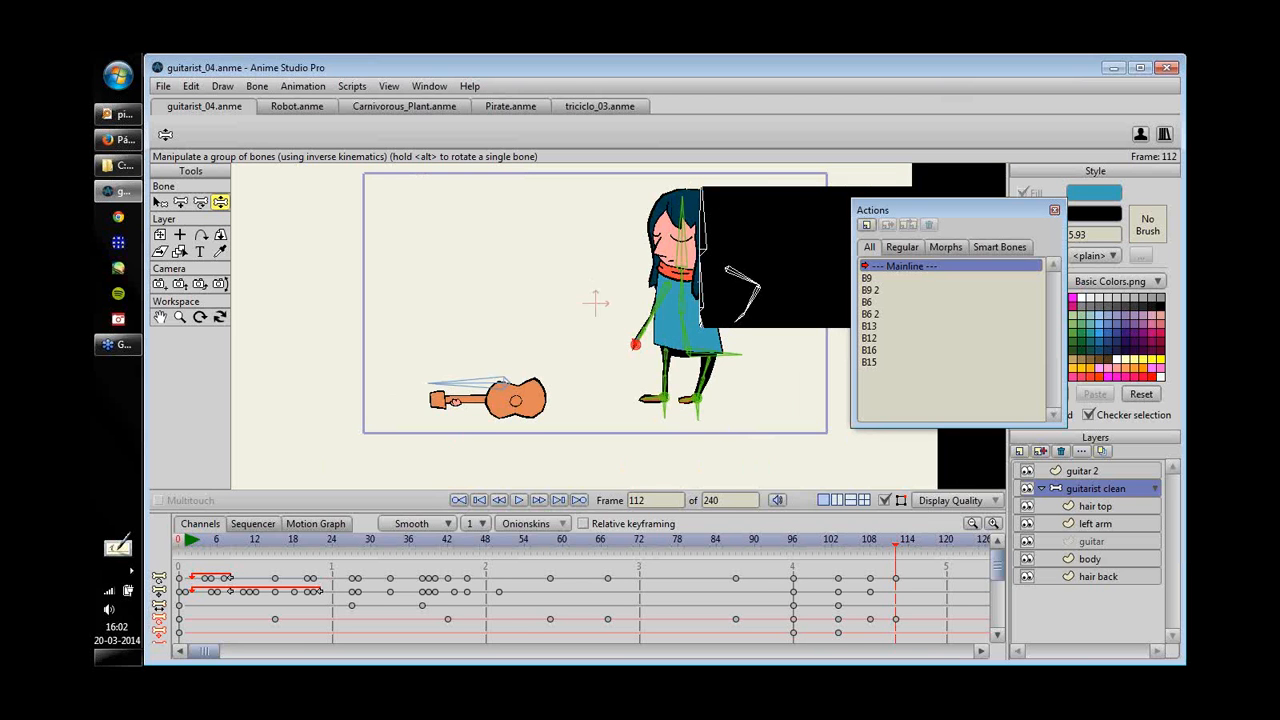
- Return to frame 0, collapse the guitarist clean group, and enlarge the timeline area
click(872, 350)
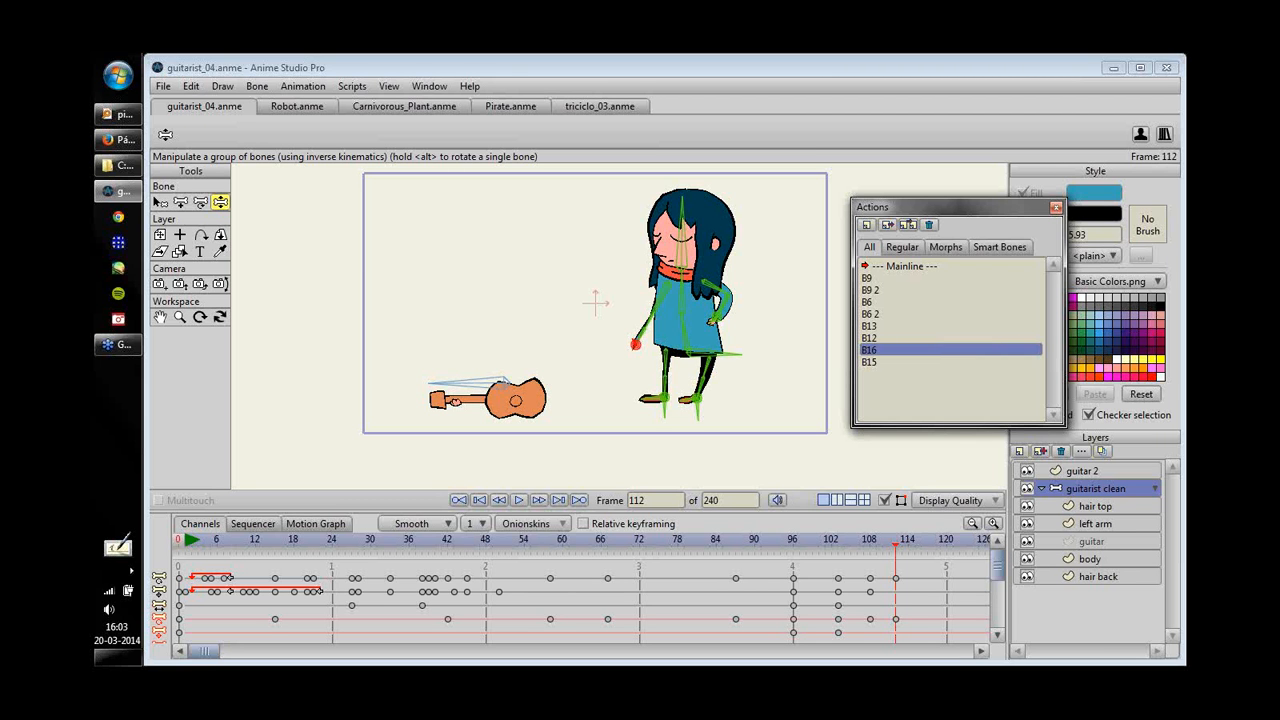
click(198, 540)
click(1041, 488)
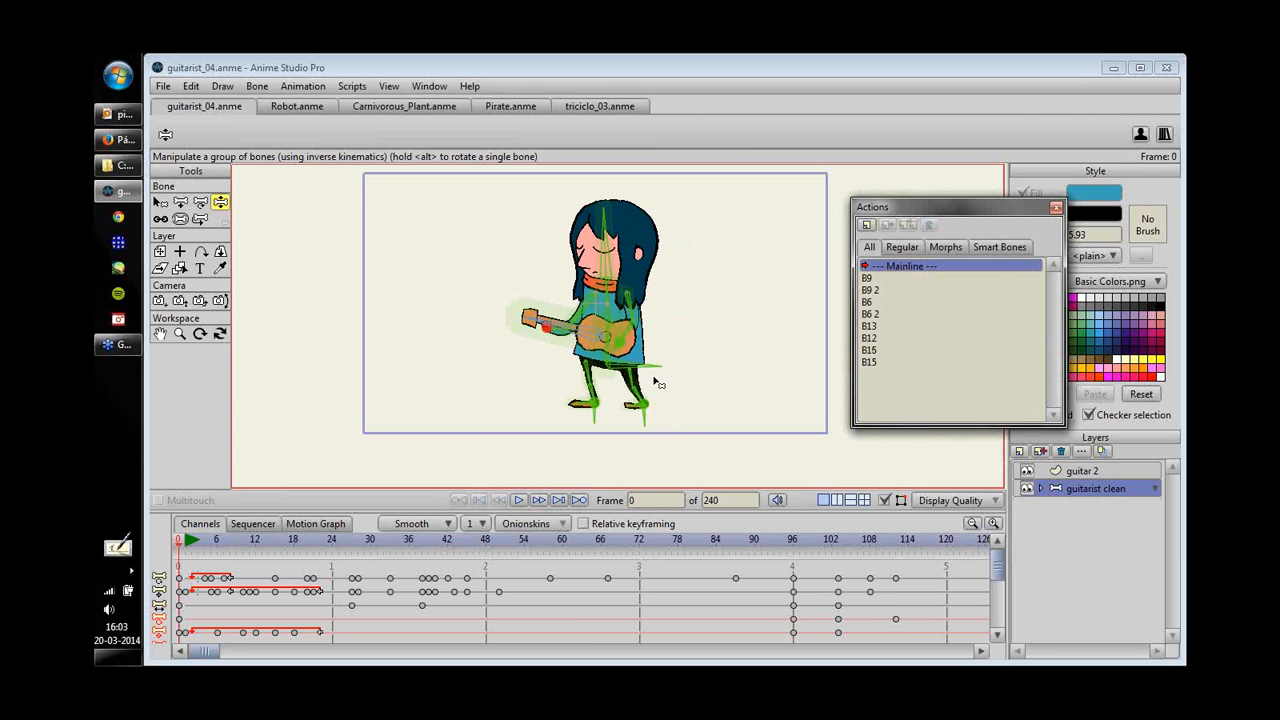
drag(655, 378, 645, 346)
drag(865, 490, 865, 463)
- Transform the whole guitarist clean layer to about X -2.11, Y -0.34 at frame 19 and X 0.55, Y -0.36 at frame 29
drag(249, 513, 300, 568)
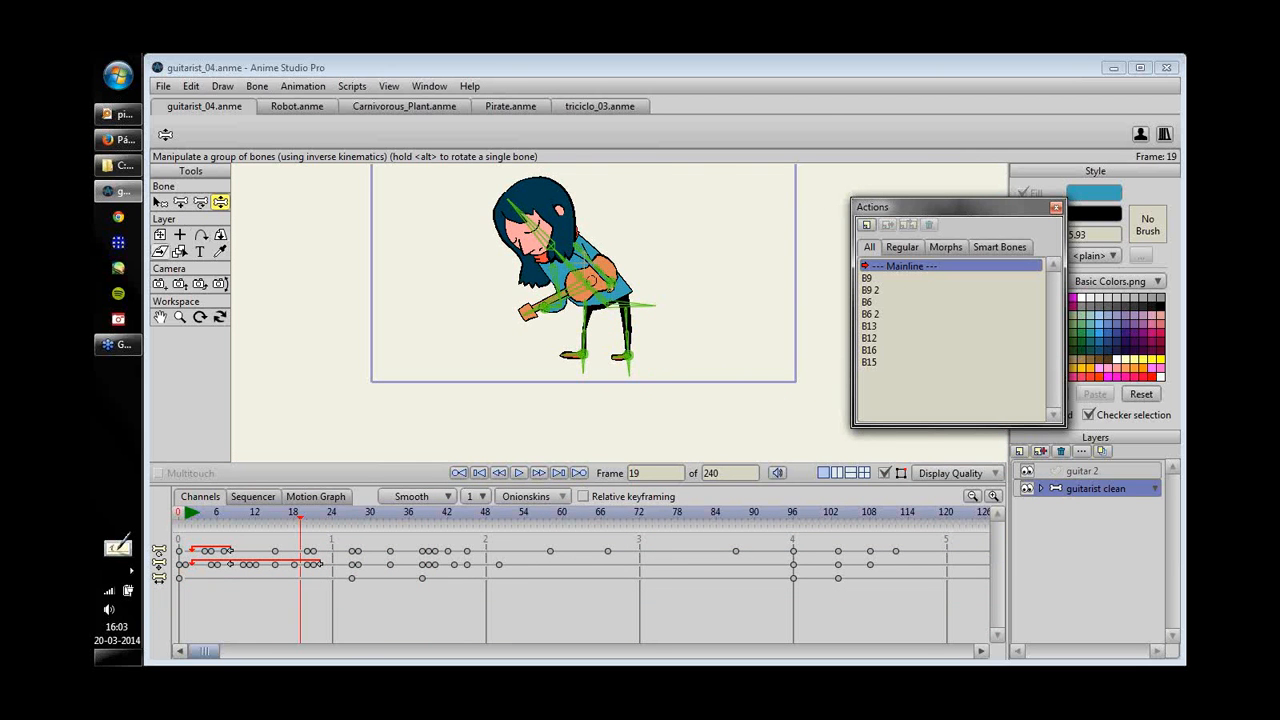
click(159, 234)
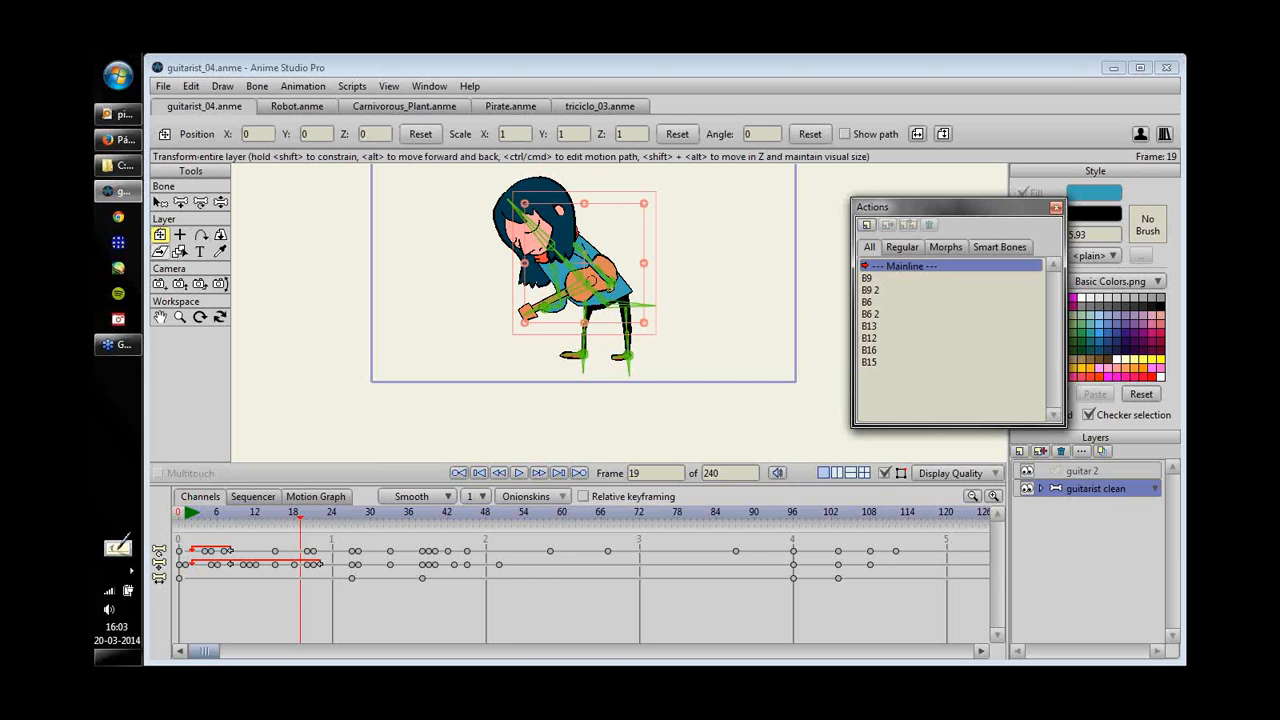
drag(593, 295, 313, 334)
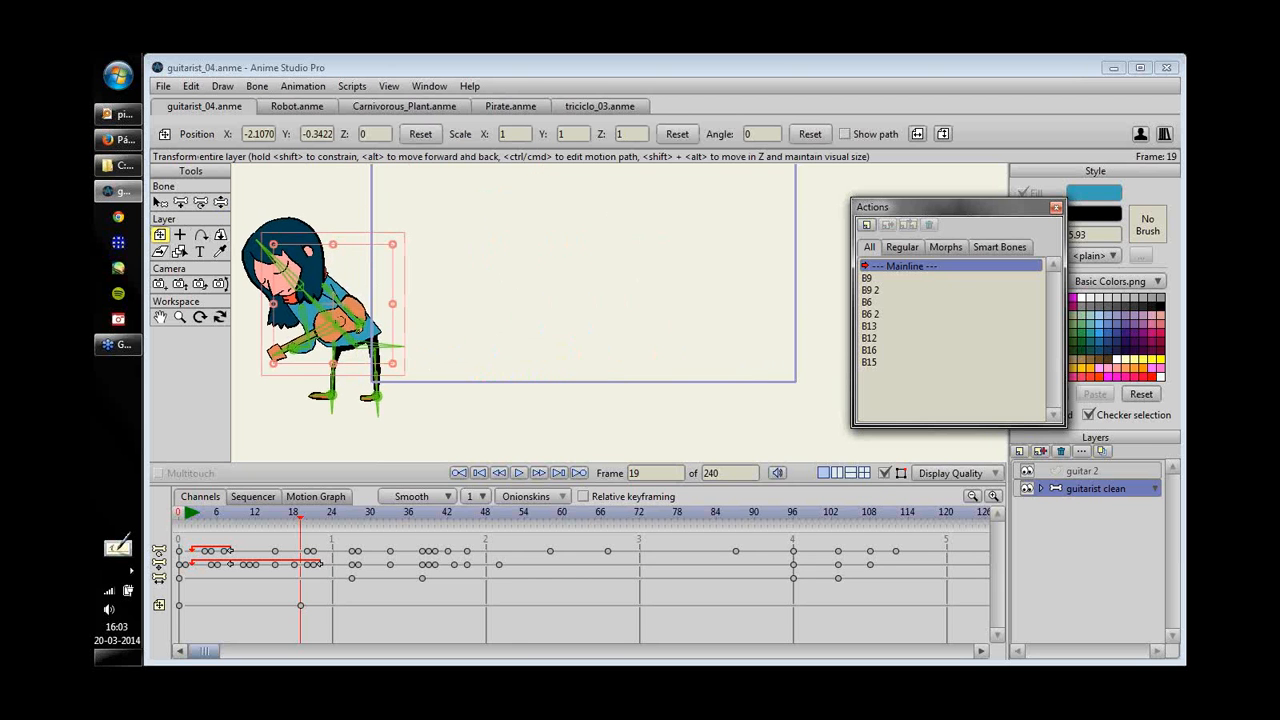
drag(301, 516, 179, 516)
click(365, 516)
drag(365, 309, 684, 310)
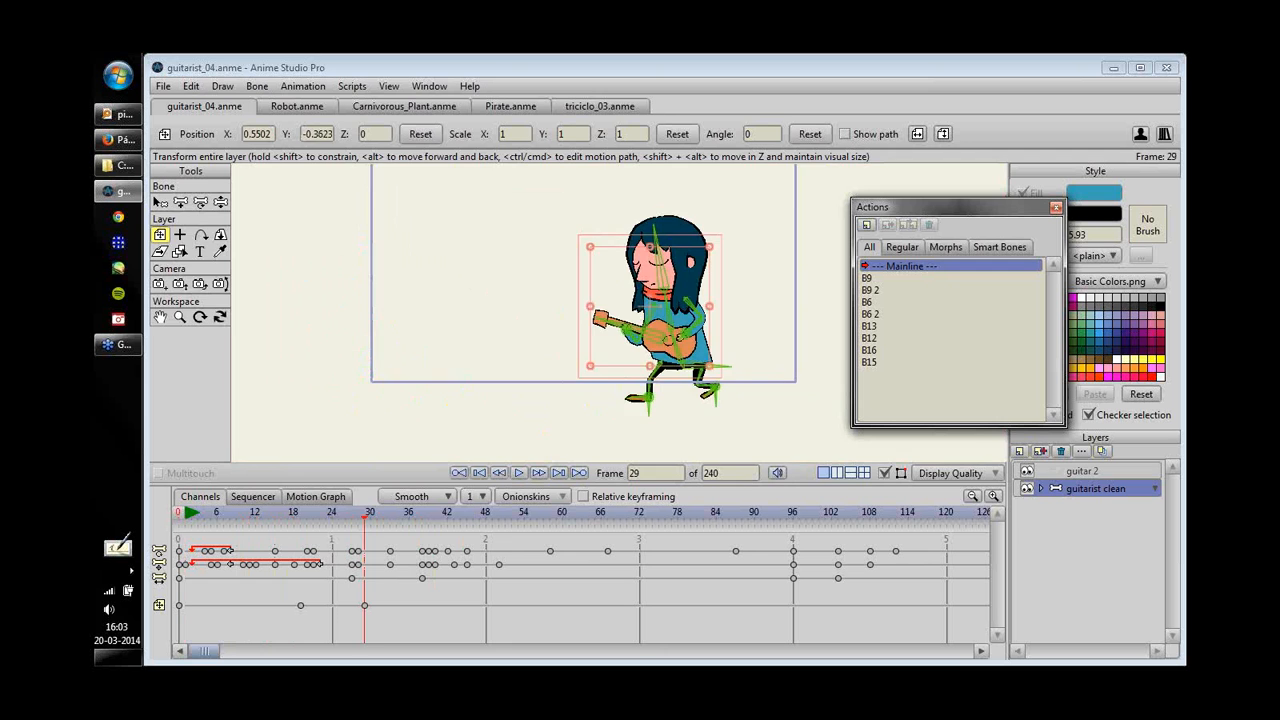
- Scrub through the opening frames to review the character's movement across the canvas
drag(179, 516, 383, 516)
scroll(524, 380, down, 2)
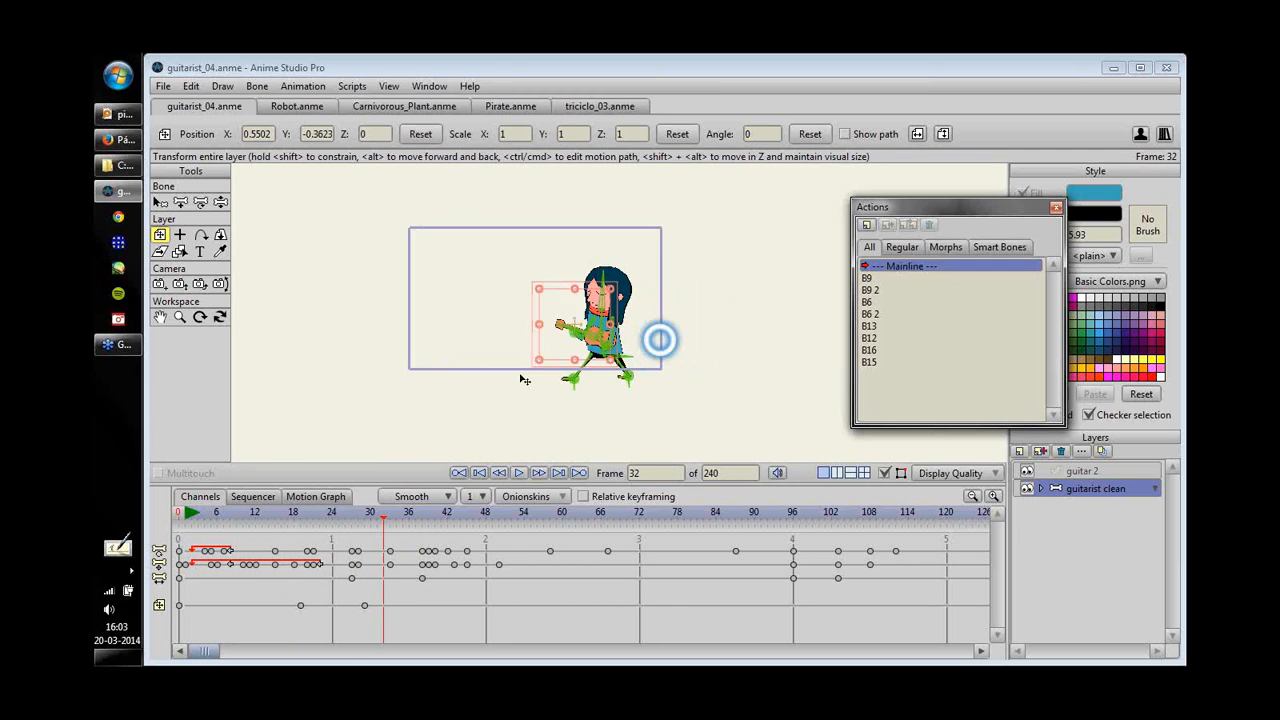
drag(659, 340, 538, 366)
drag(677, 323, 546, 386)
drag(191, 514, 268, 513)
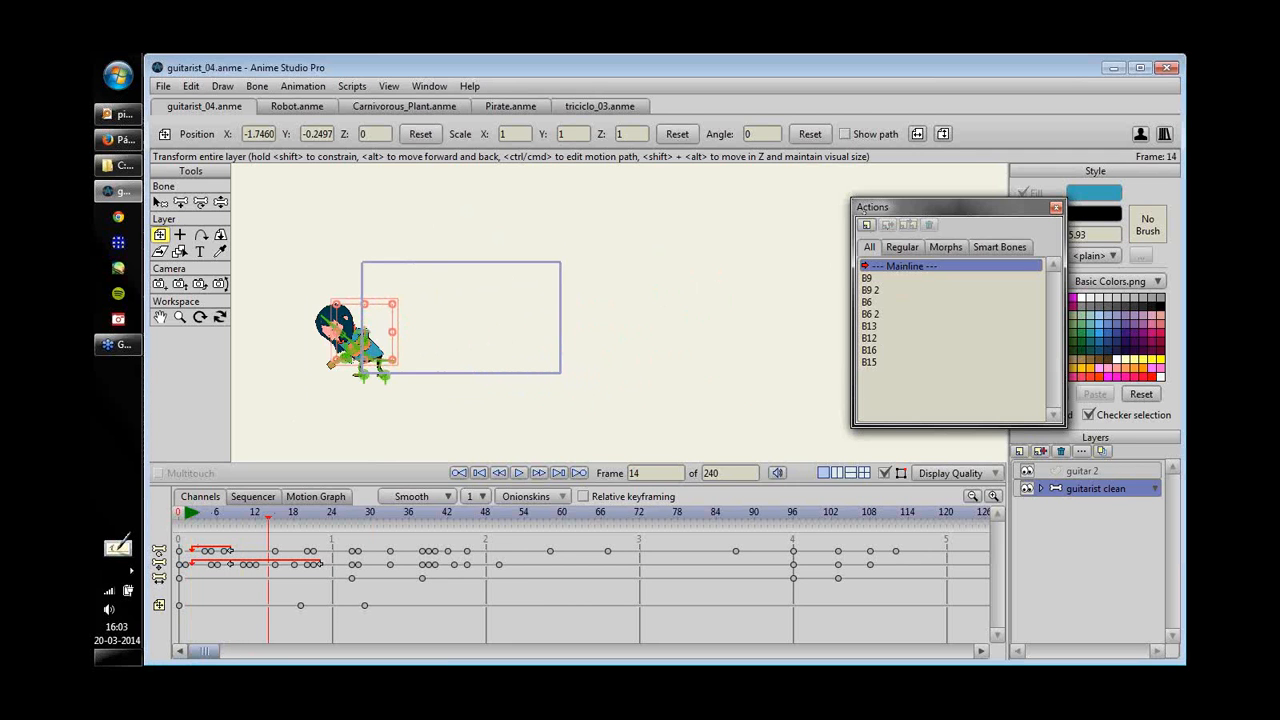
drag(777, 311, 734, 336)
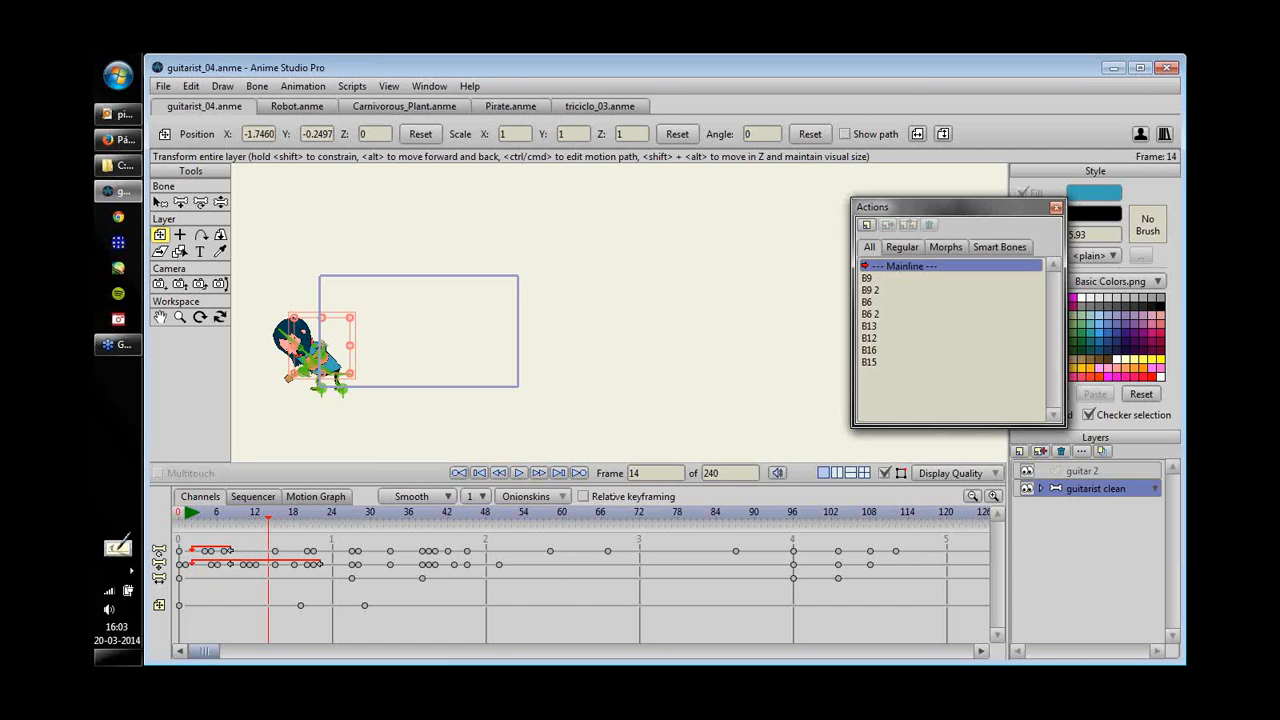
- Enable relative keyframing, select all Layer Translation keys, move the layer to about X 4.93, Y -0.21 at frame 19, and scrub to frame 36
click(585, 496)
drag(416, 595, 170, 612)
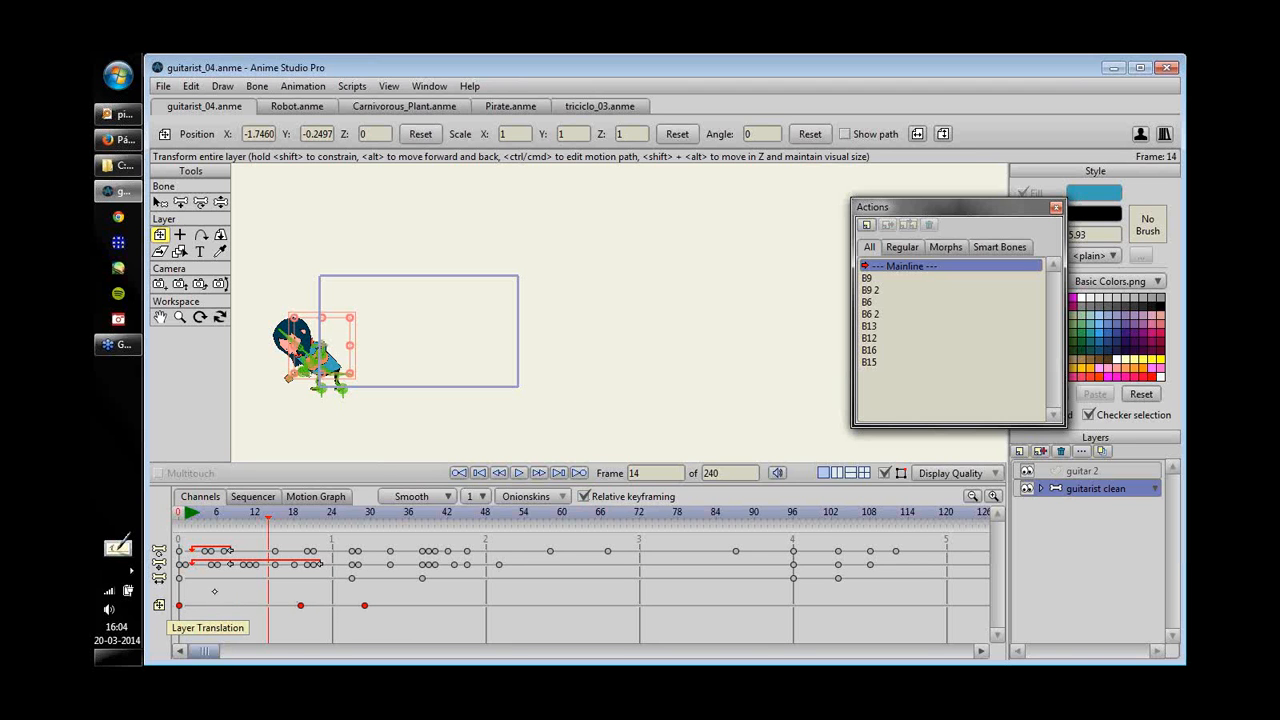
mouse_move(292, 511)
mouse_down()
mouse_move(313, 512)
mouse_move(301, 512)
mouse_up()
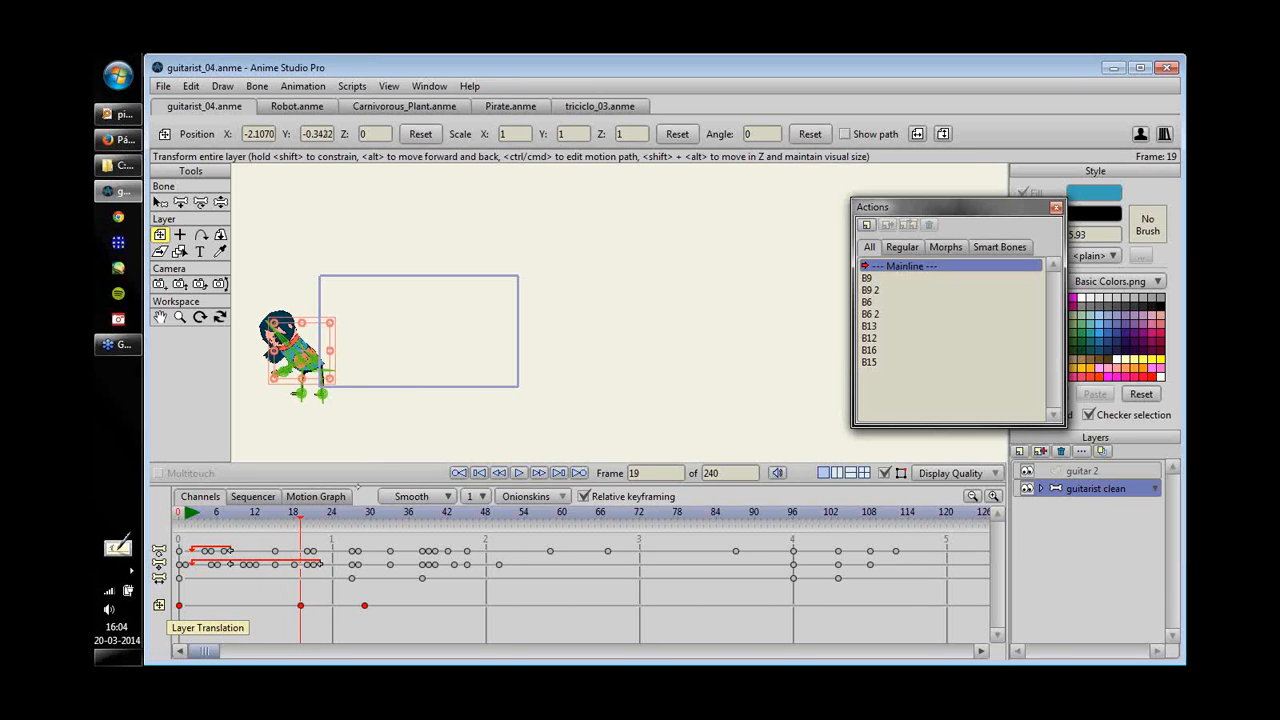
drag(362, 425, 754, 418)
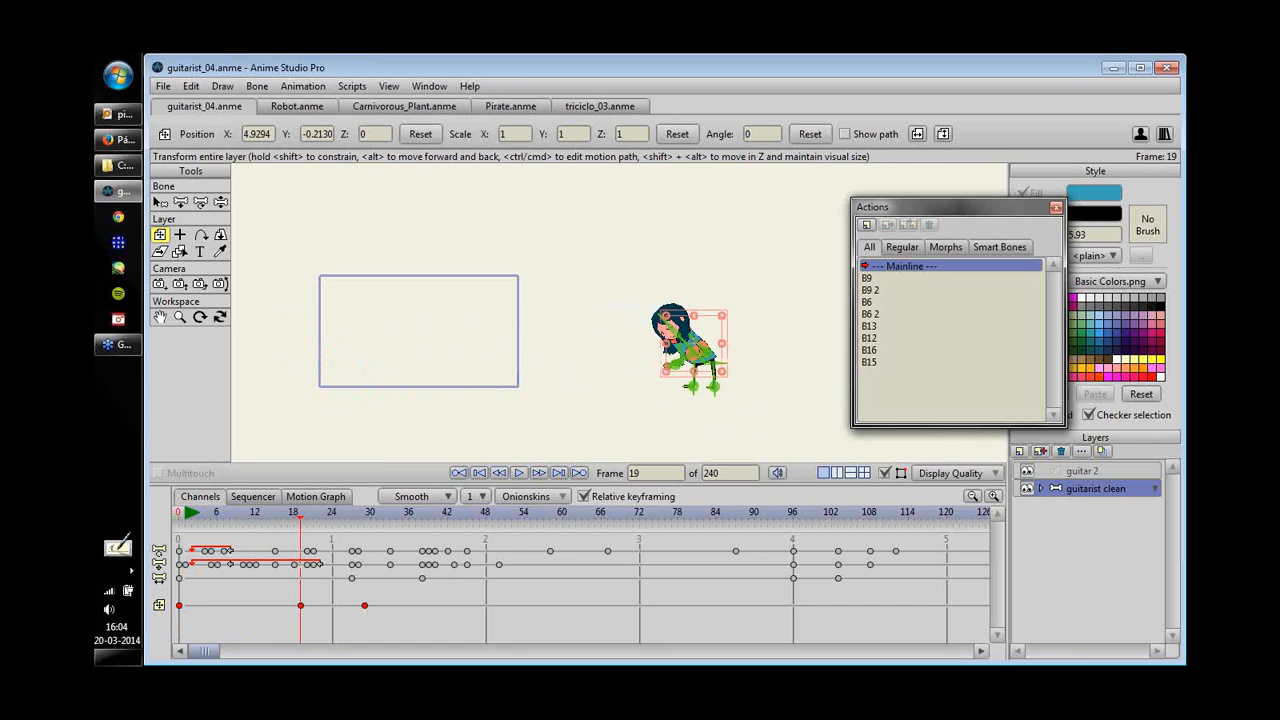
drag(300, 511, 326, 511)
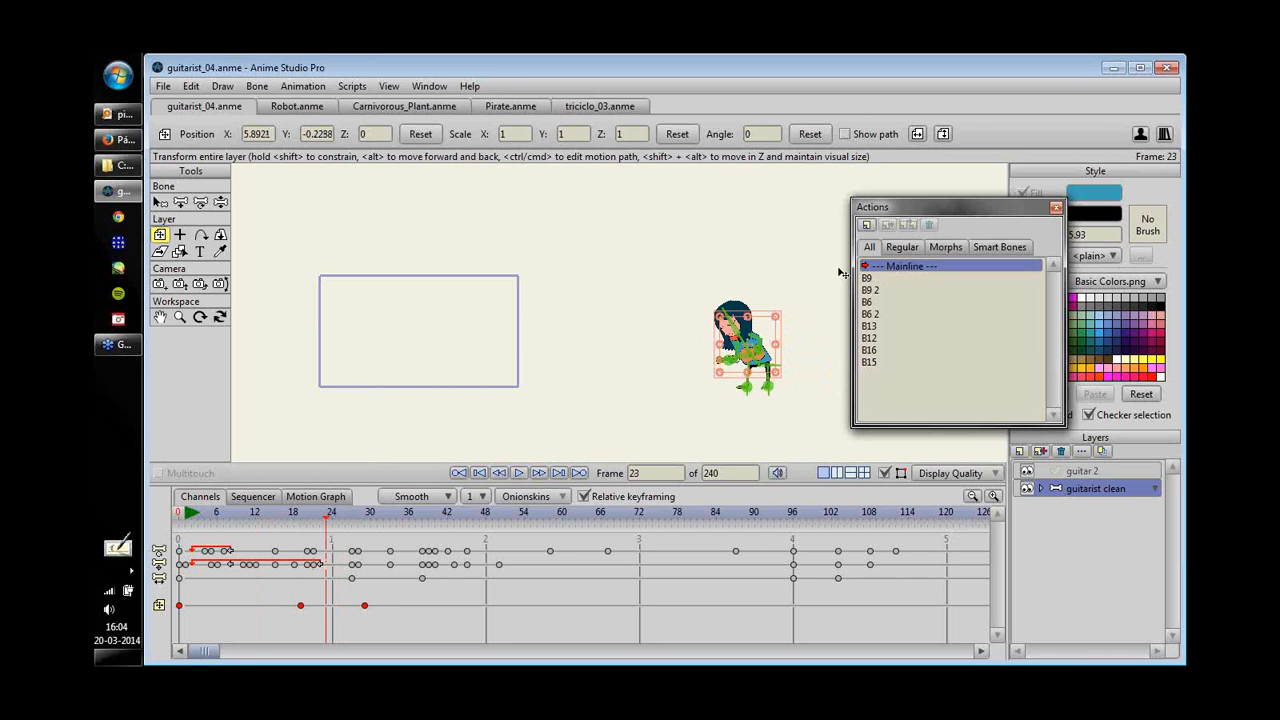
drag(185, 511, 409, 511)
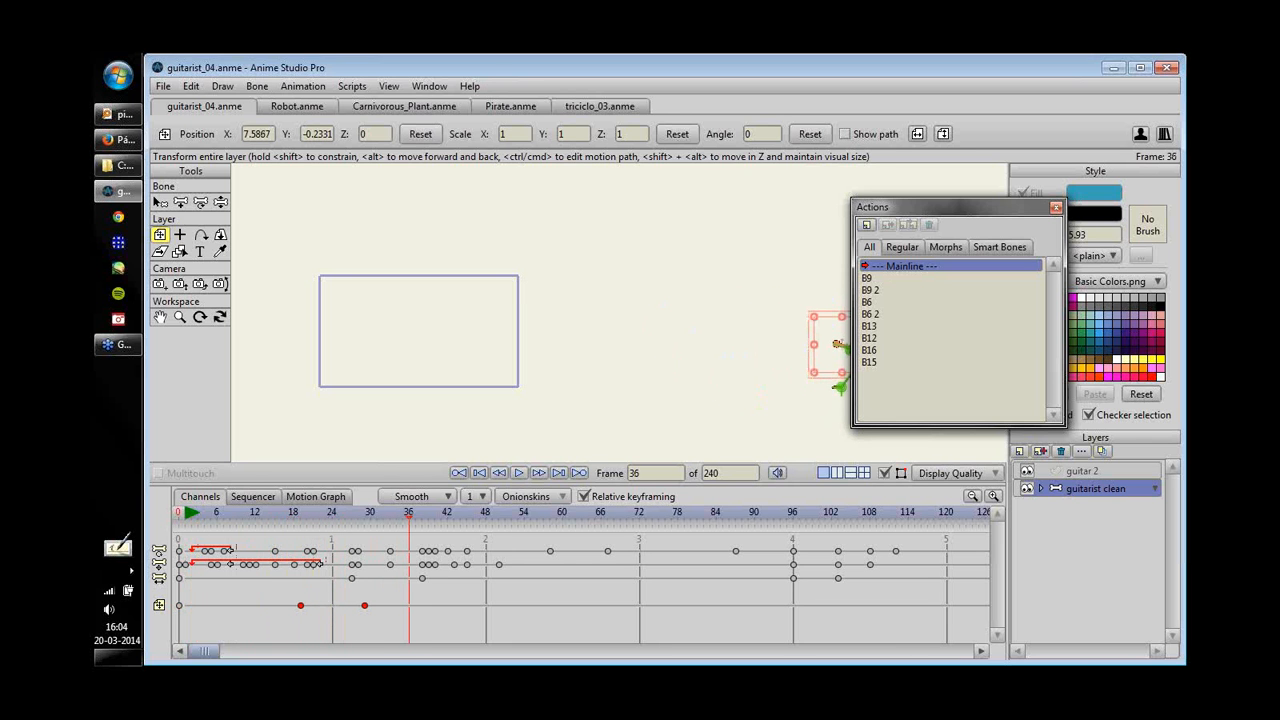
- With all Layer Translation keys selected, move the layer at frame 36 to above the canvas and scrub through the motion
drag(661, 378, 611, 384)
drag(401, 512, 408, 512)
drag(405, 600, 178, 605)
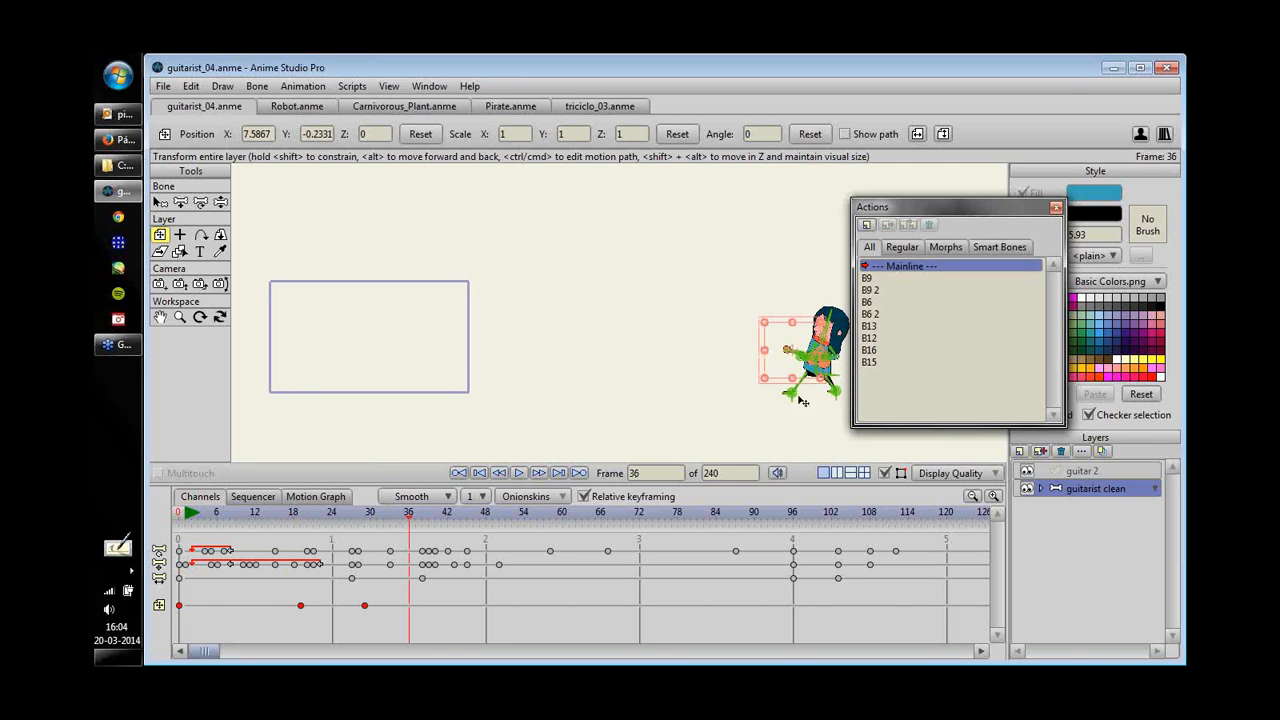
drag(762, 330, 552, 176)
drag(197, 512, 383, 512)
- Delete the Layer Translation keys, disable relative keyframing, and reset the layer's position at frame 0
drag(450, 590, 284, 616)
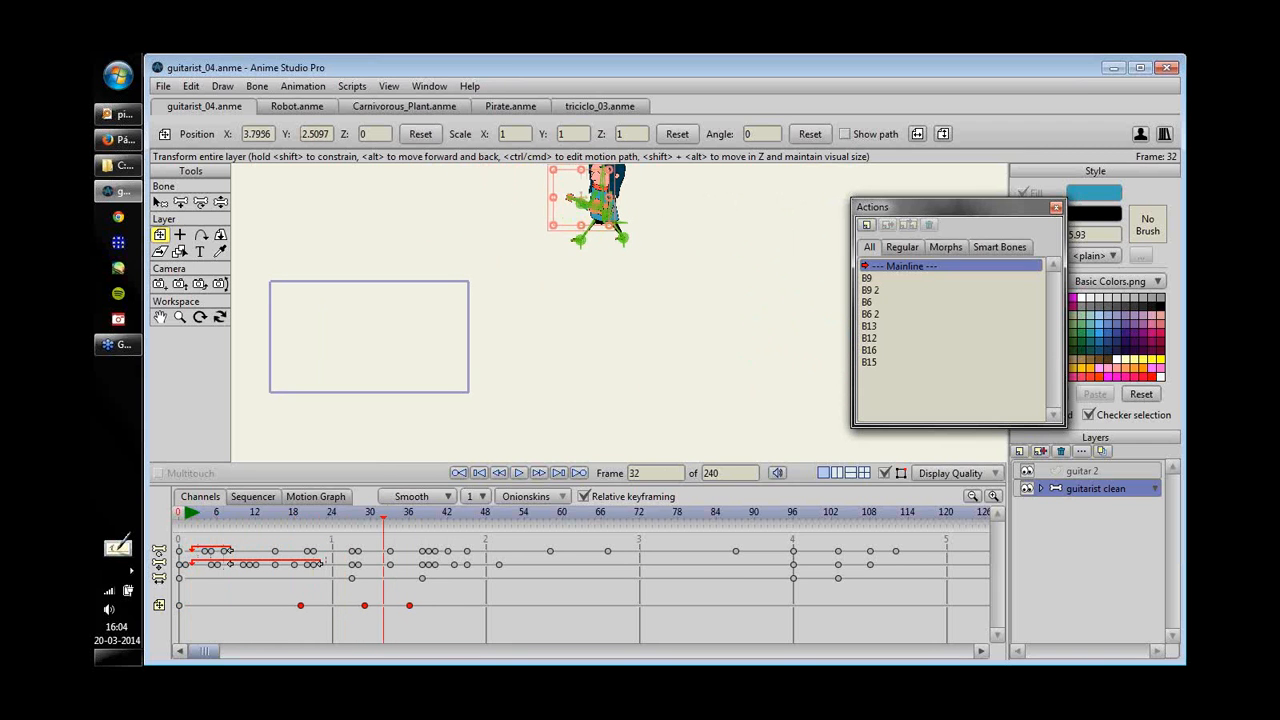
key(Delete)
click(585, 497)
drag(213, 512, 179, 512)
drag(663, 231, 524, 374)
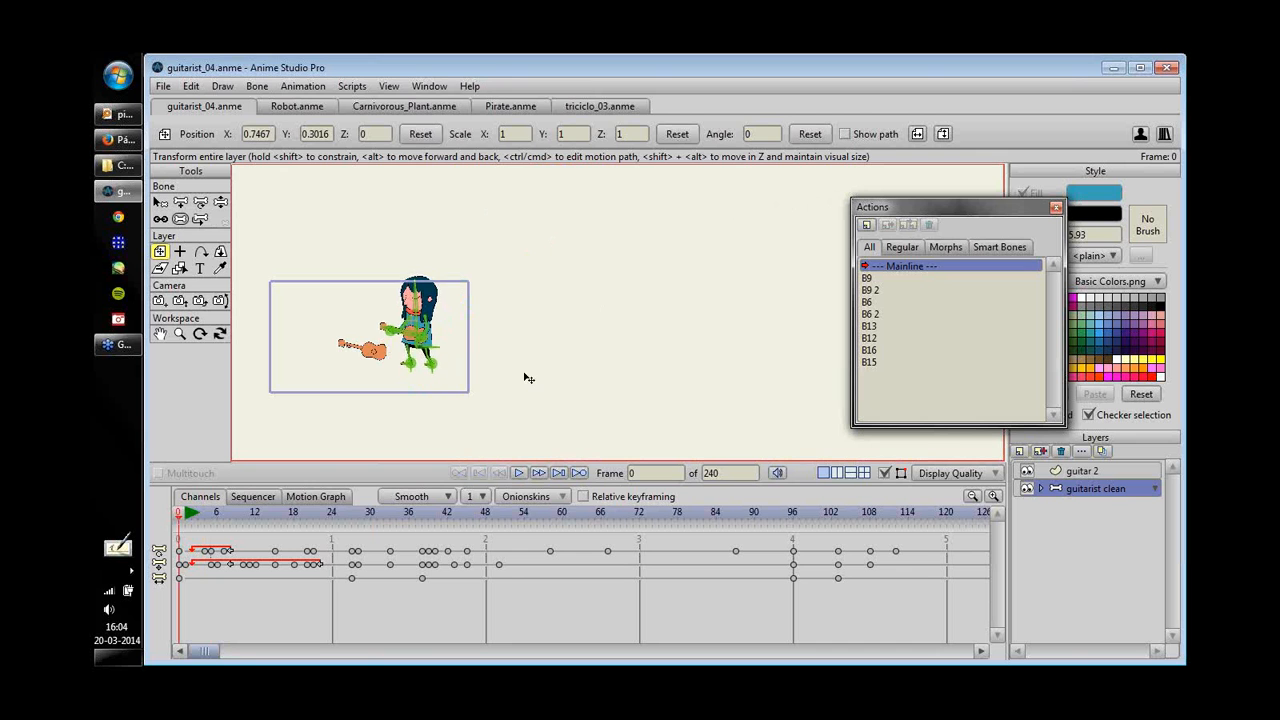
scroll(620, 331, up, 3)
scroll(620, 333, down, 2)
drag(671, 331, 666, 349)
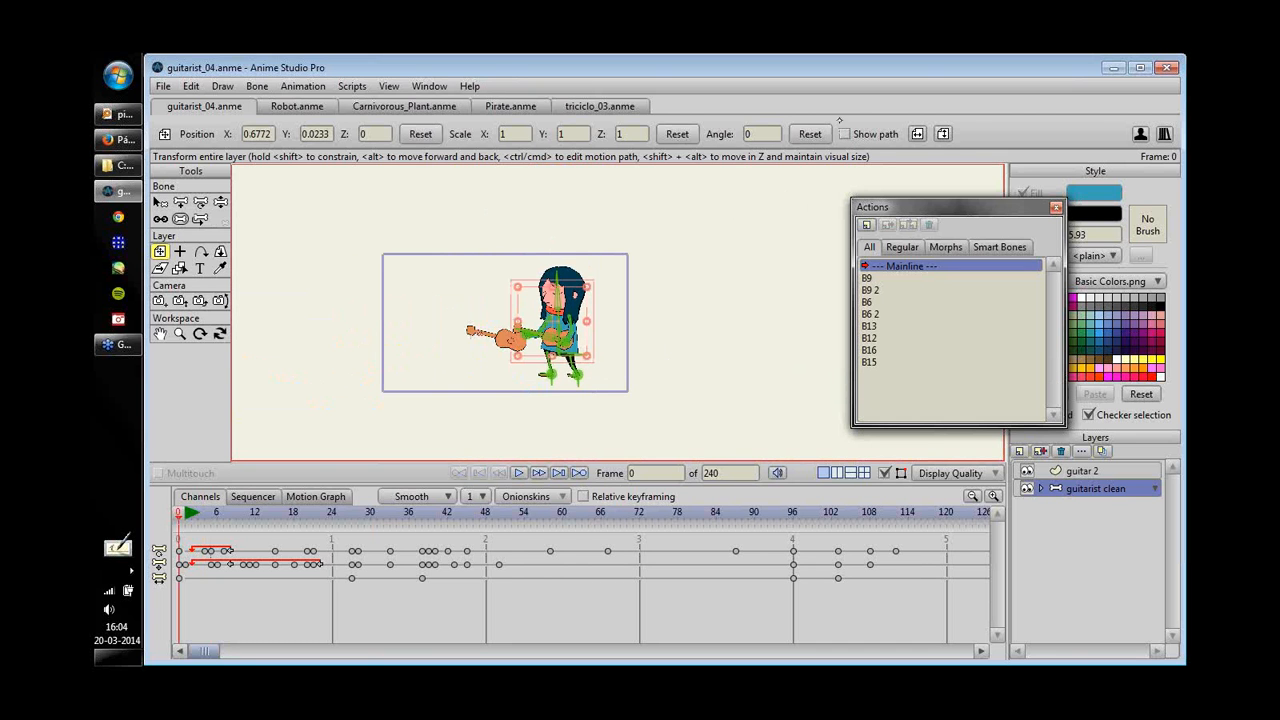
click(420, 133)
- Play back the guitarist animation, stop it, and return to frame 0
scroll(700, 325, up, 1)
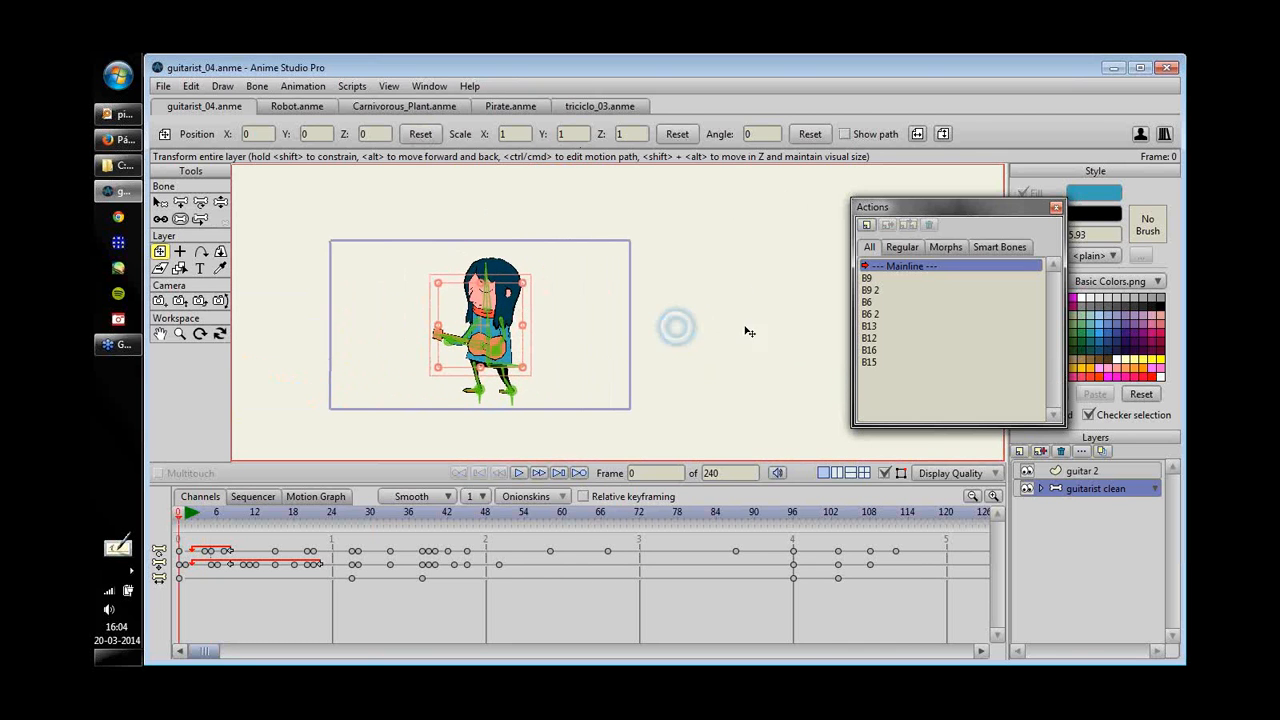
key(space)
key(space)
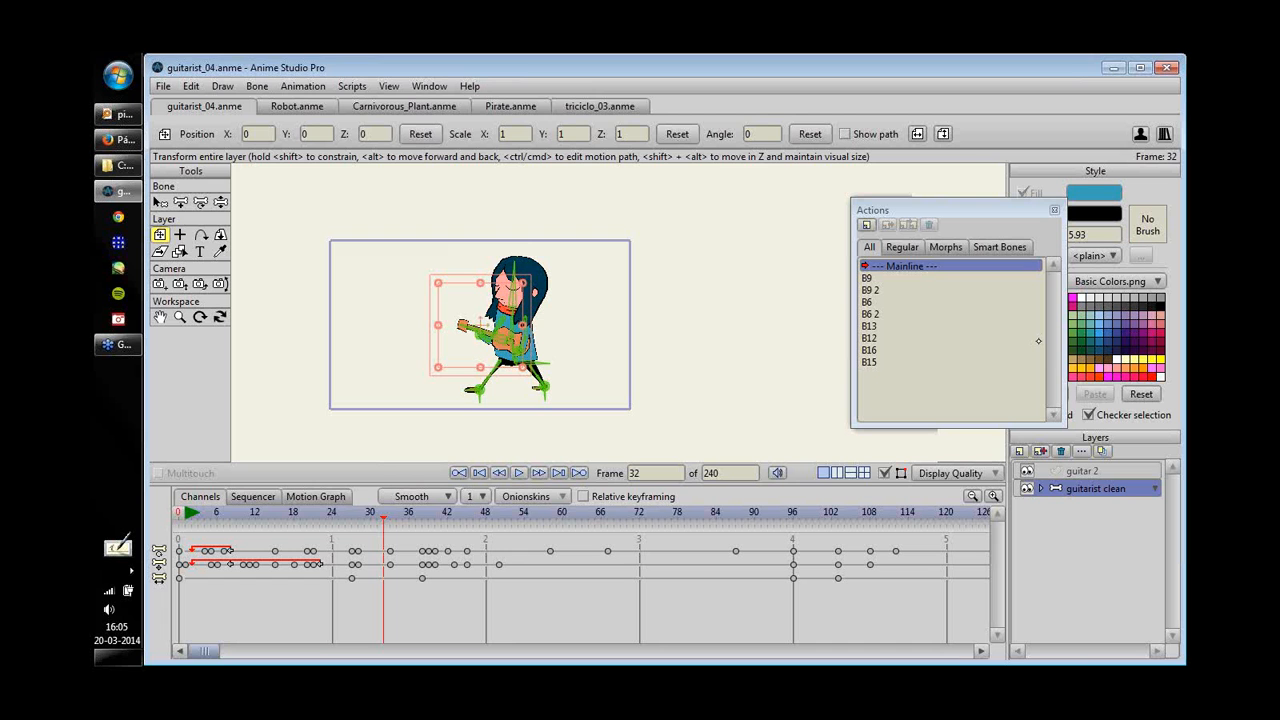
click(550, 606)
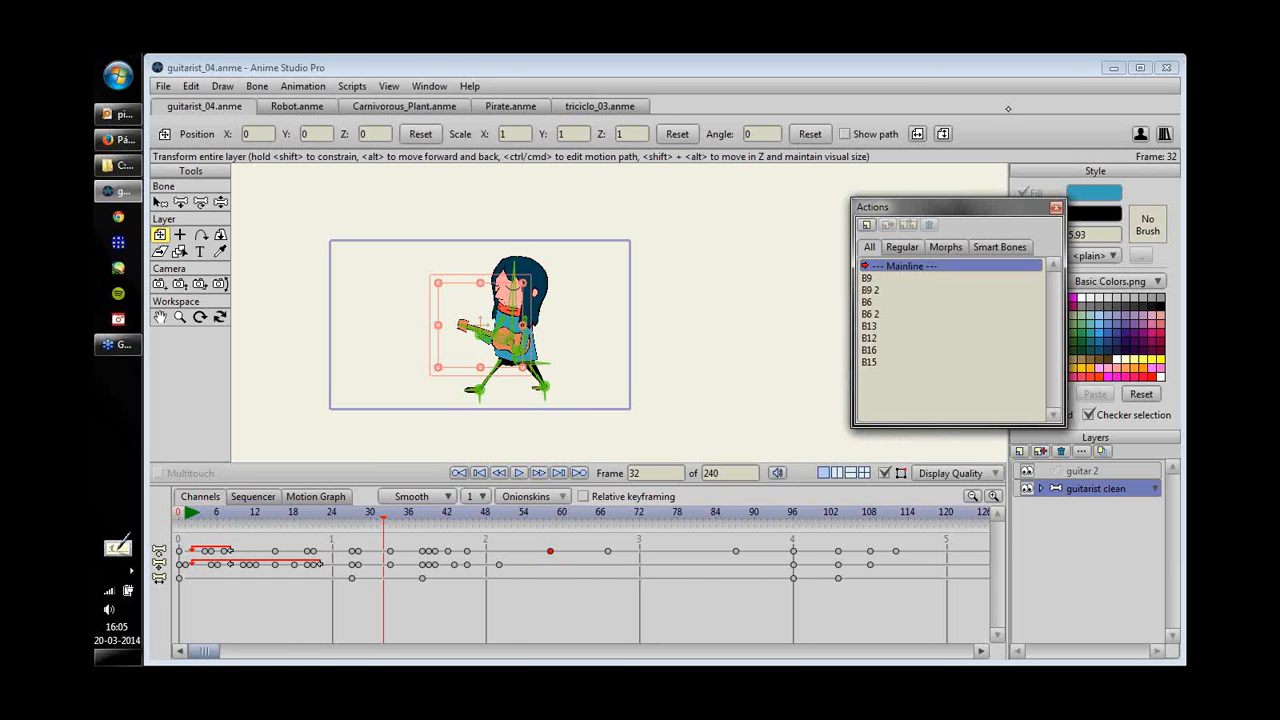
drag(209, 524, 165, 531)
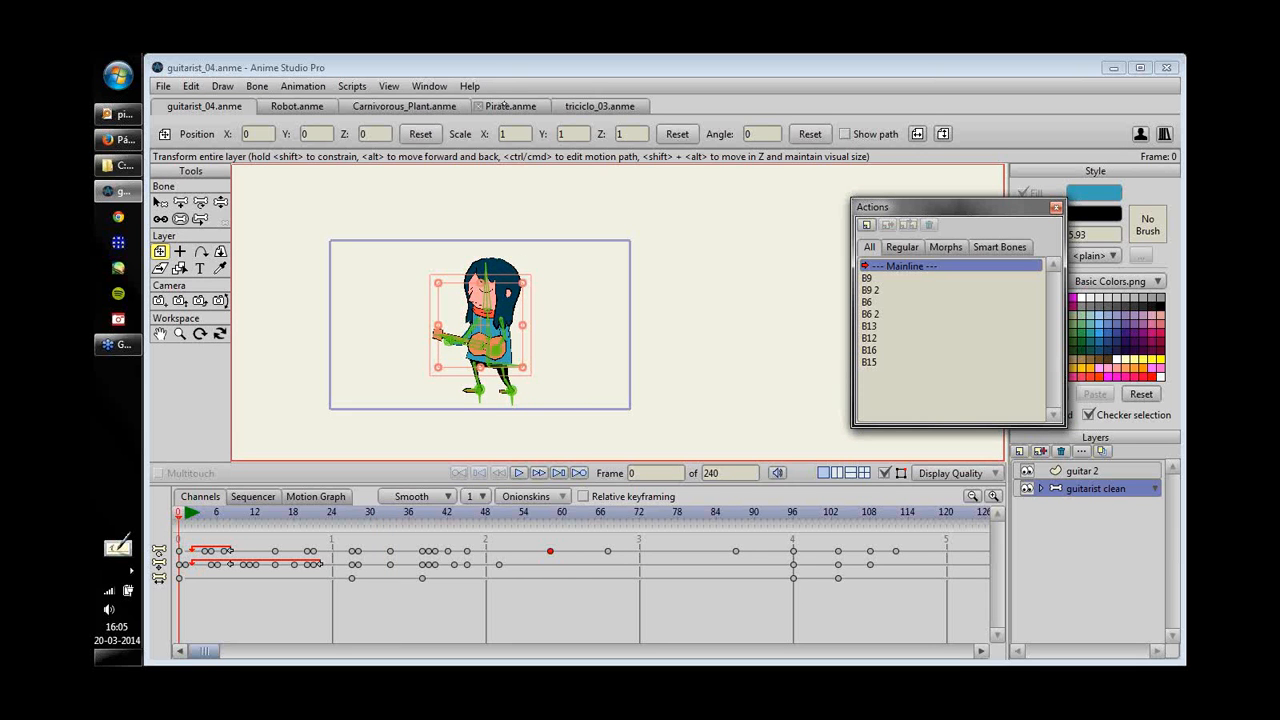
- Switch to the Pirate.anme document and select the pirate's left foot bone
click(505, 106)
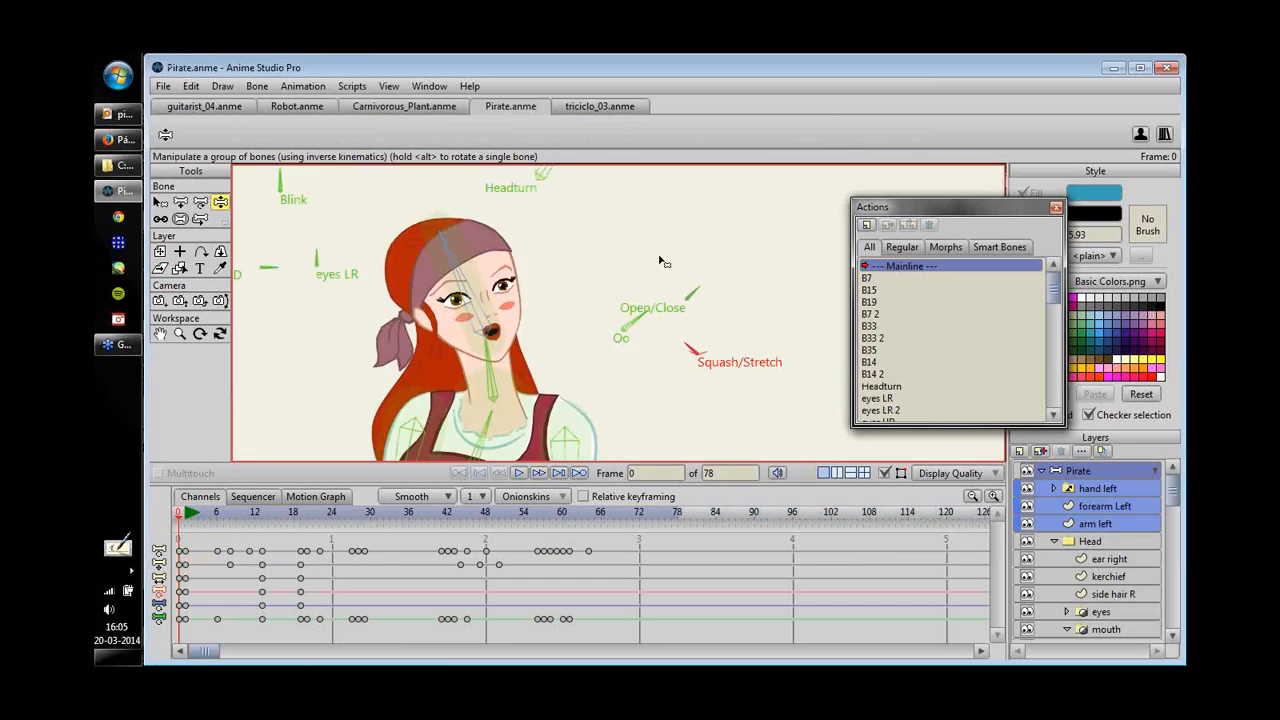
drag(649, 393, 606, 229)
drag(640, 345, 624, 173)
scroll(706, 302, down, 3)
drag(643, 383, 617, 323)
click(577, 392)
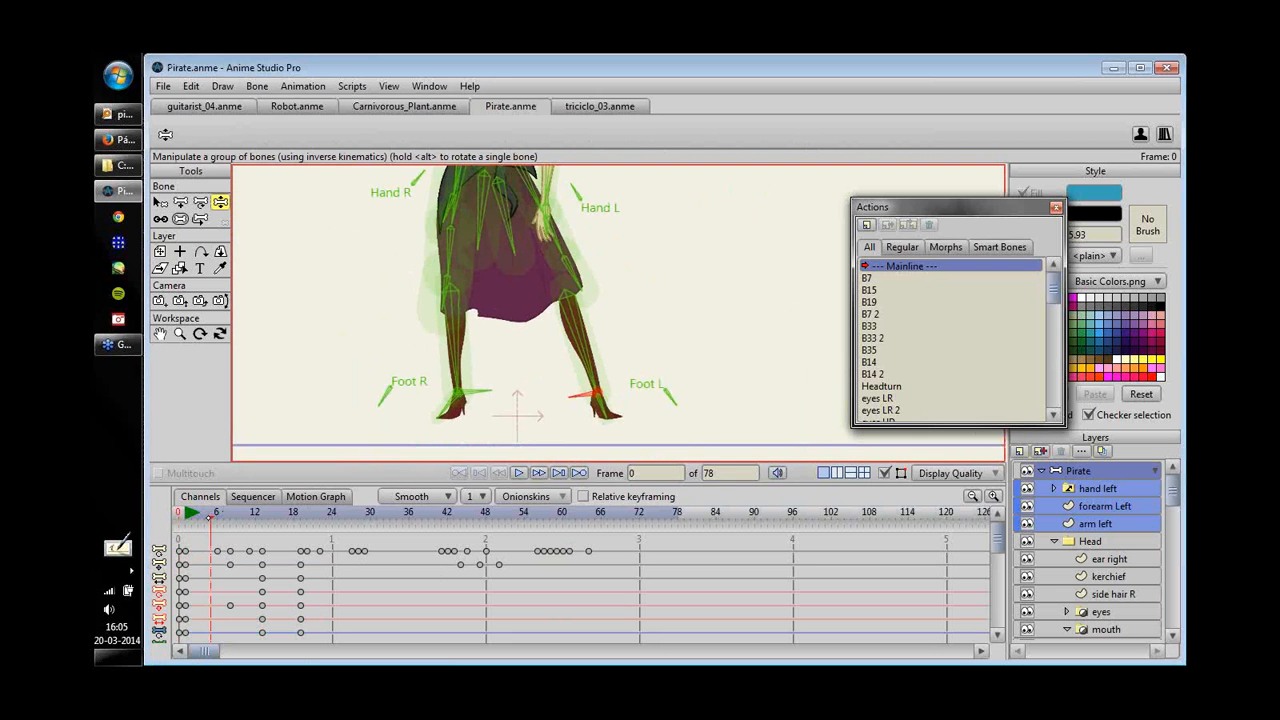
- At frame 35, move the left foot bone so the pirate's left knee bends and pushes the skirt outward
drag(184, 515, 402, 515)
drag(590, 391, 570, 371)
drag(622, 283, 630, 335)
drag(577, 429, 543, 427)
mouse_move(571, 400)
mouse_down()
mouse_move(585, 390)
mouse_move(572, 425)
mouse_move(561, 420)
mouse_up()
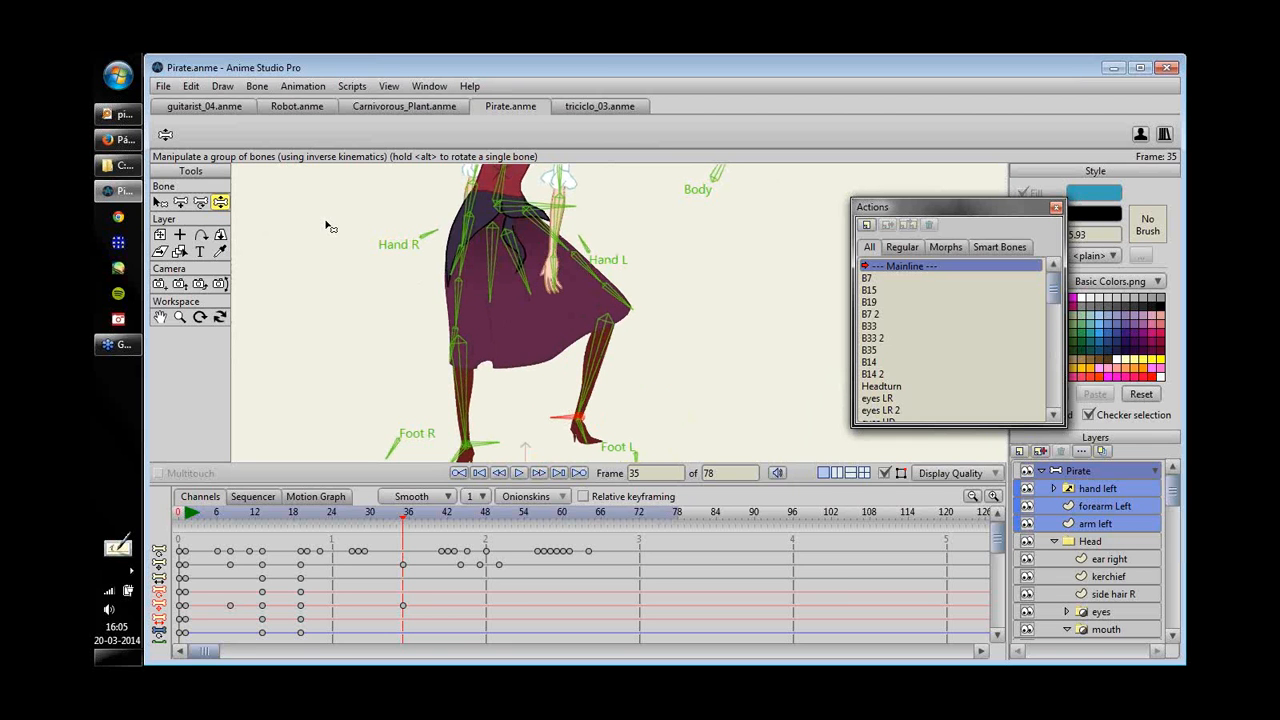
- Show all of the pirate's hidden bones, including the ones inside the skirt
click(222, 86)
mouse_move(257, 86)
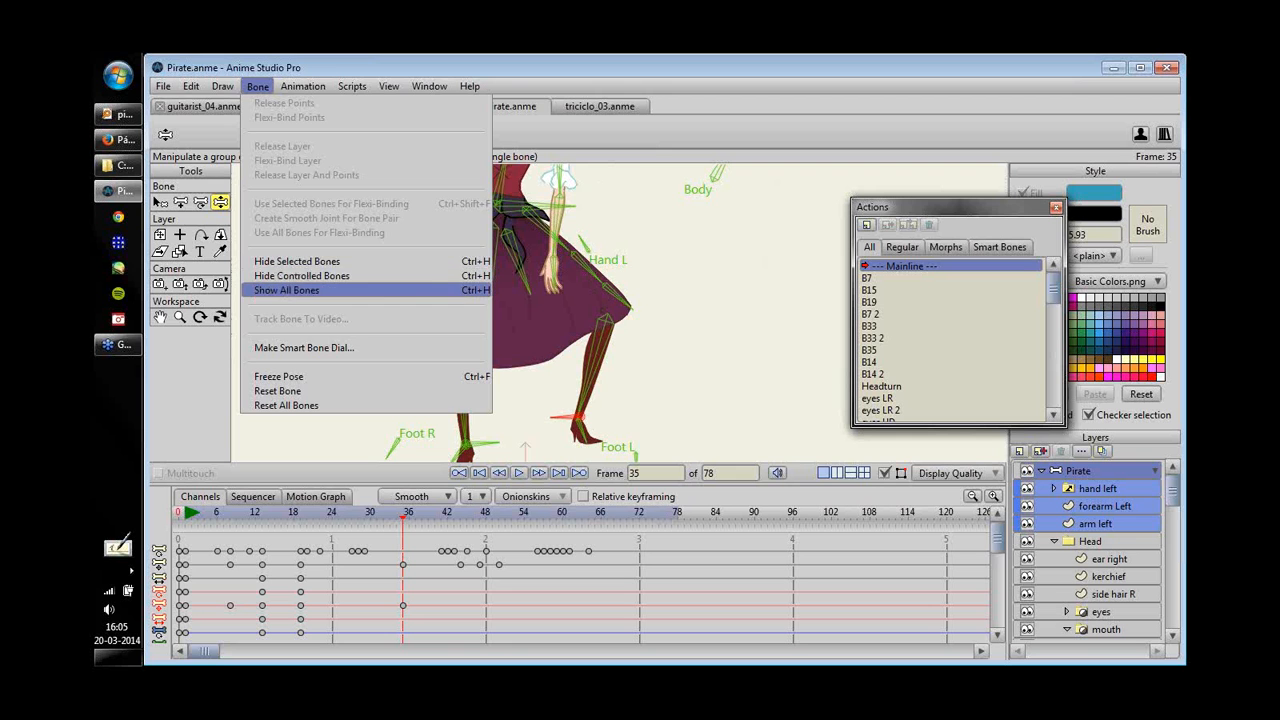
click(287, 290)
drag(654, 306, 657, 311)
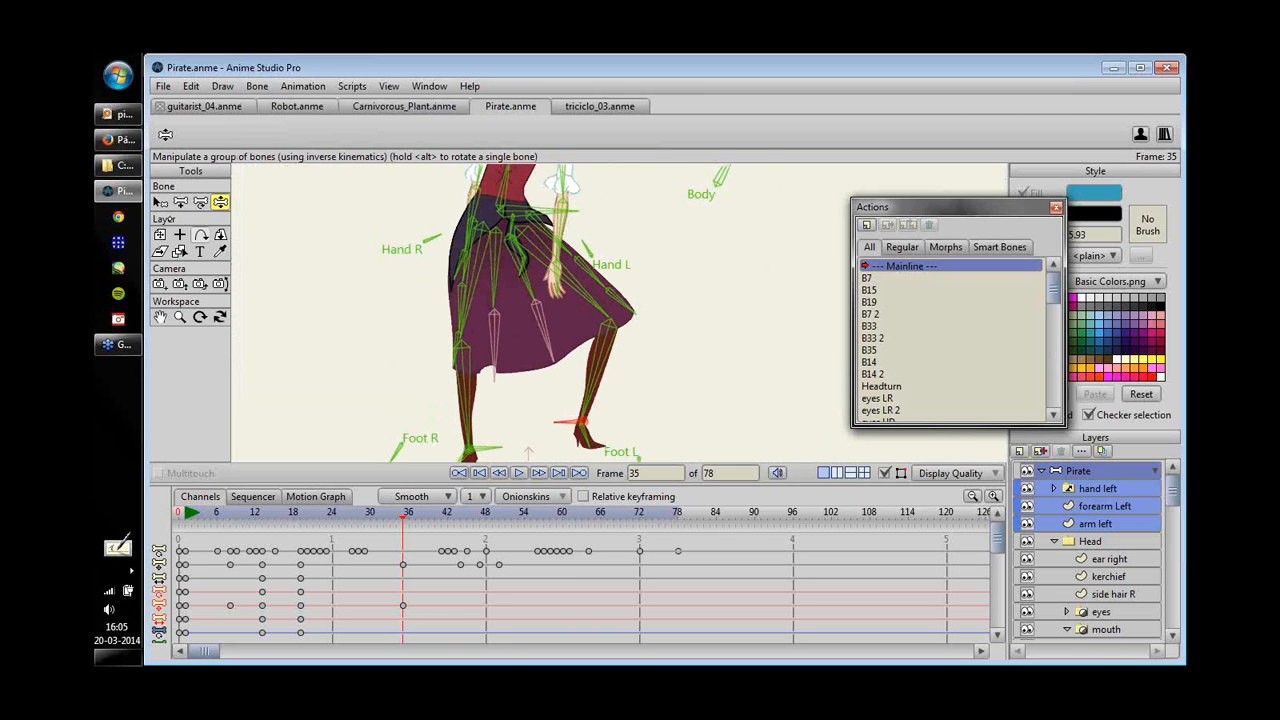
- Select the left thigh bone B15 and open its B15 smart bone action
click(161, 202)
click(530, 242)
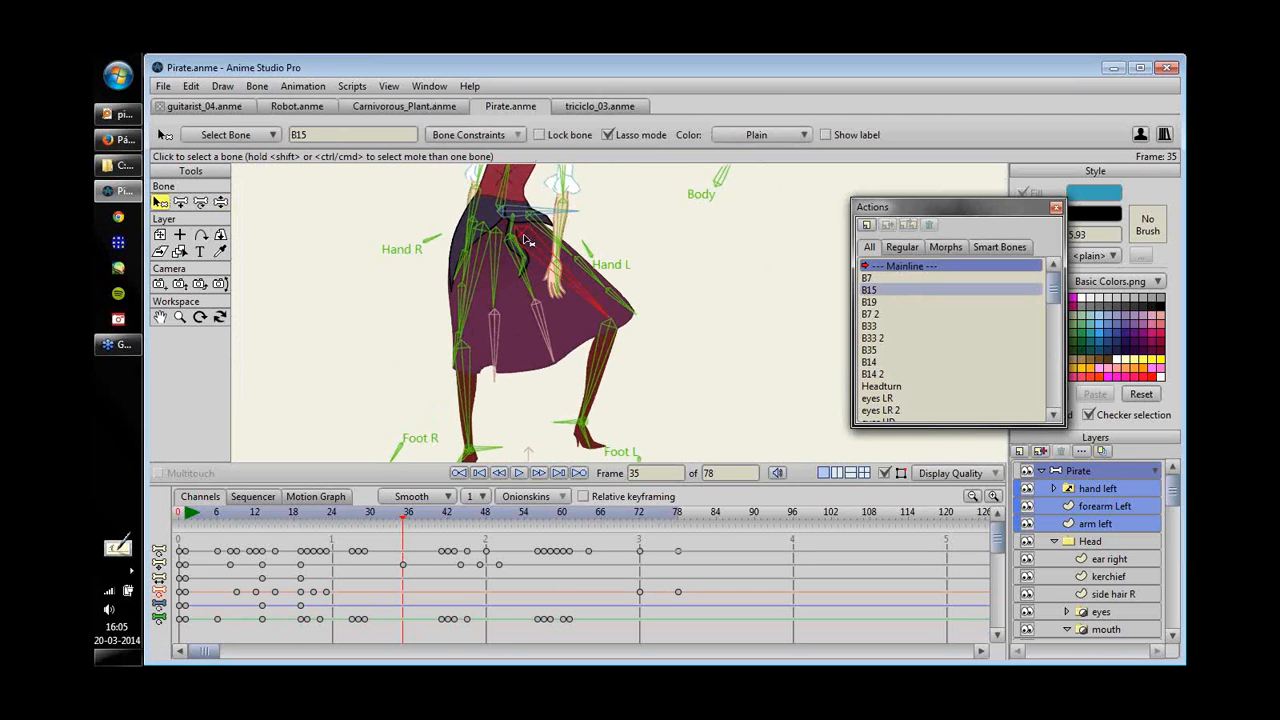
double_click(930, 290)
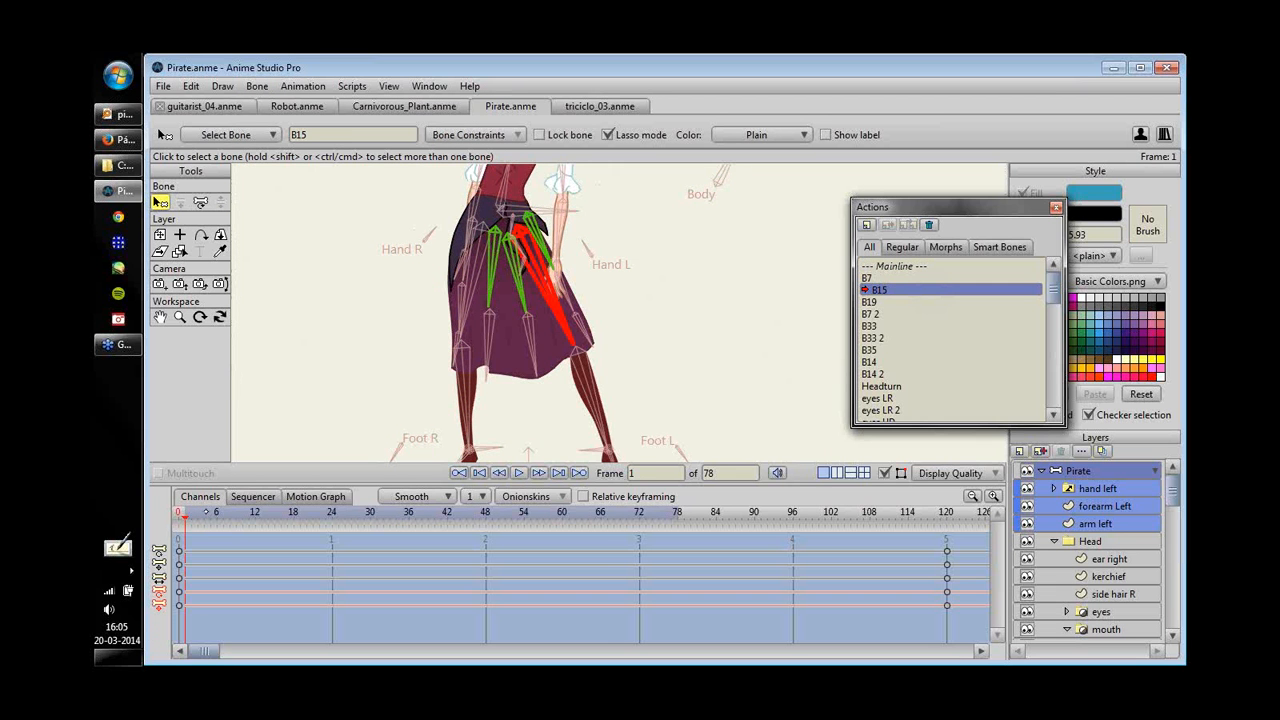
- Scrub the B15 action to frame 120 and examine the skirt bones around the raised left leg
drag(184, 516, 607, 540)
drag(195, 513, 946, 501)
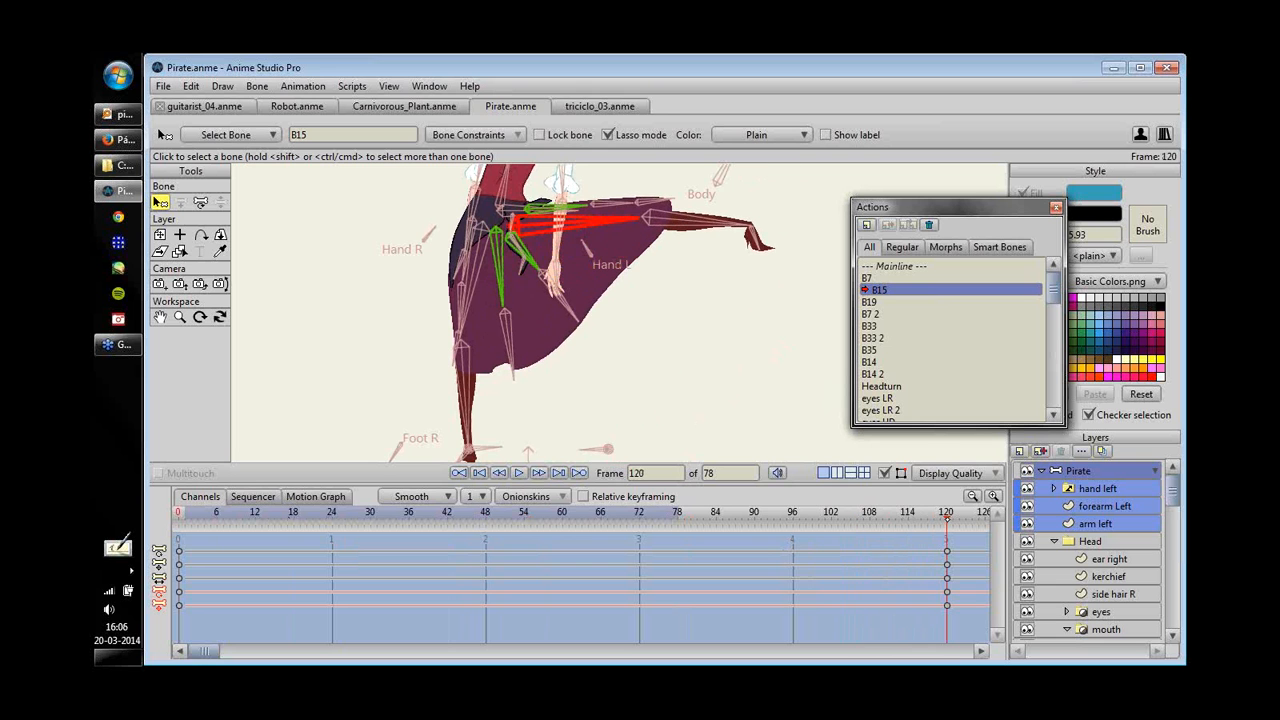
drag(364, 219, 362, 300)
click(201, 203)
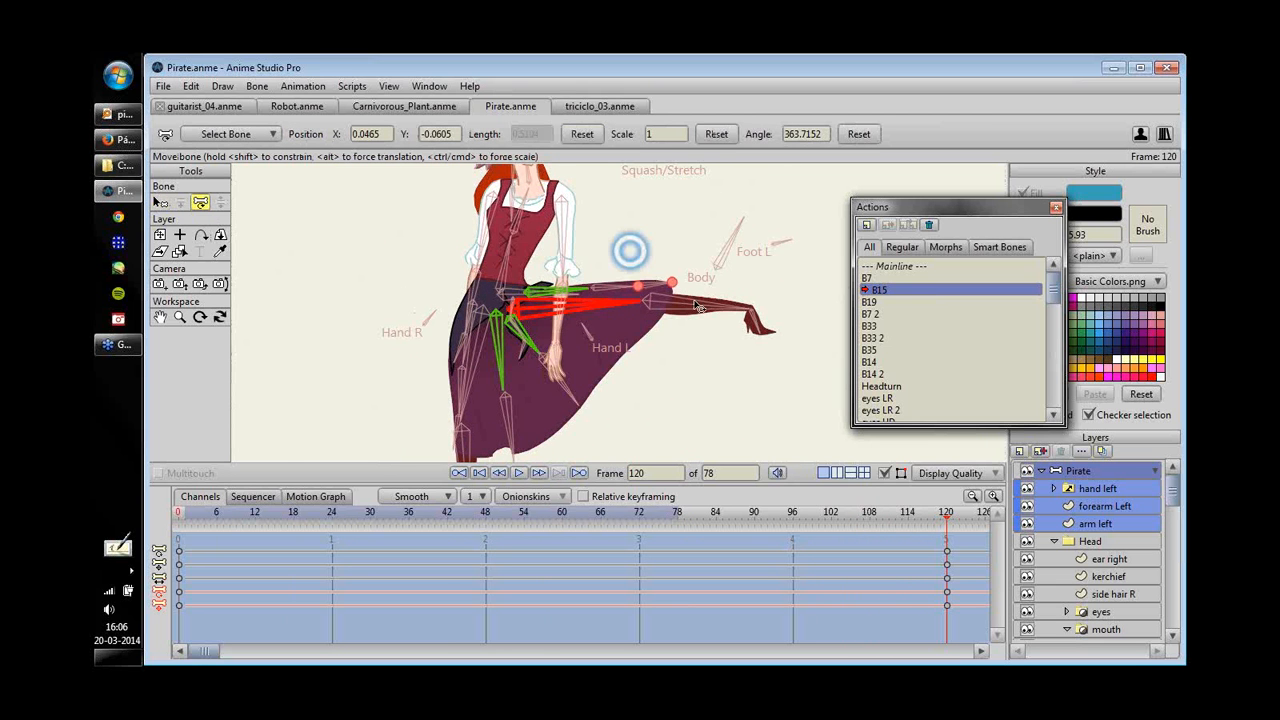
drag(630, 251, 695, 302)
drag(589, 339, 610, 308)
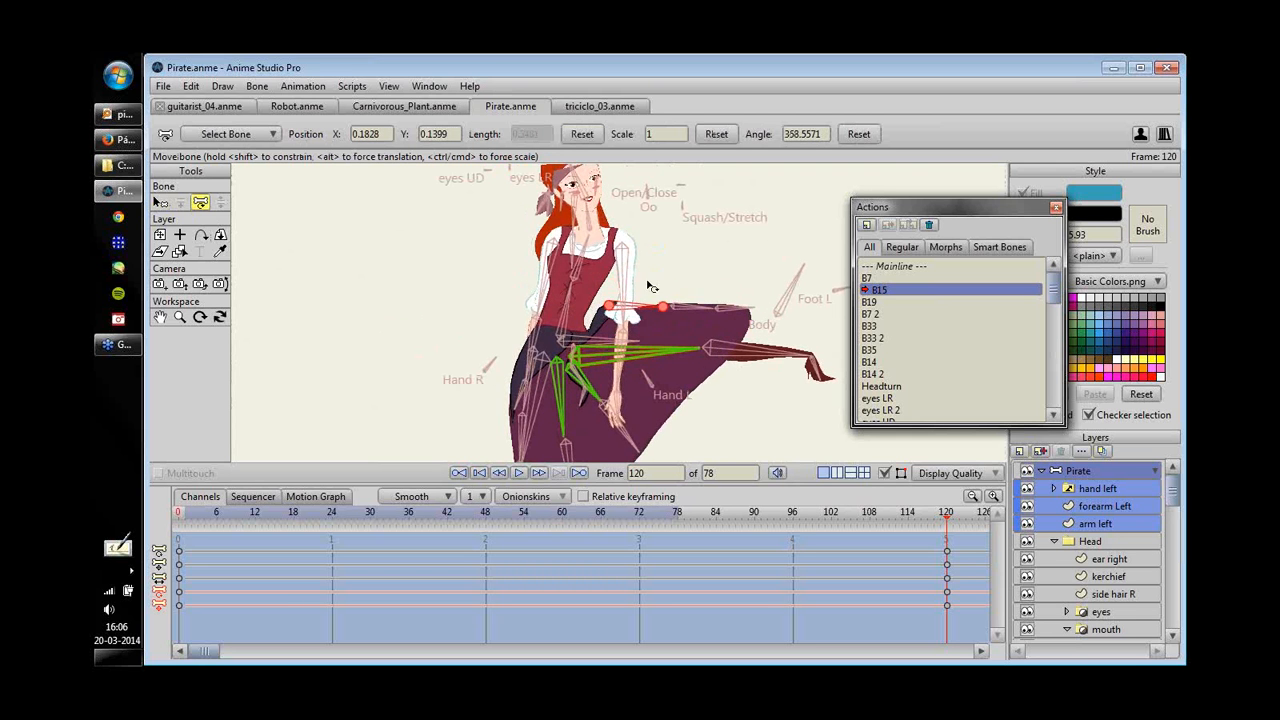
mouse_move(690, 241)
mouse_down()
mouse_move(677, 211)
mouse_move(687, 231)
mouse_up()
scroll(660, 360, down, 2)
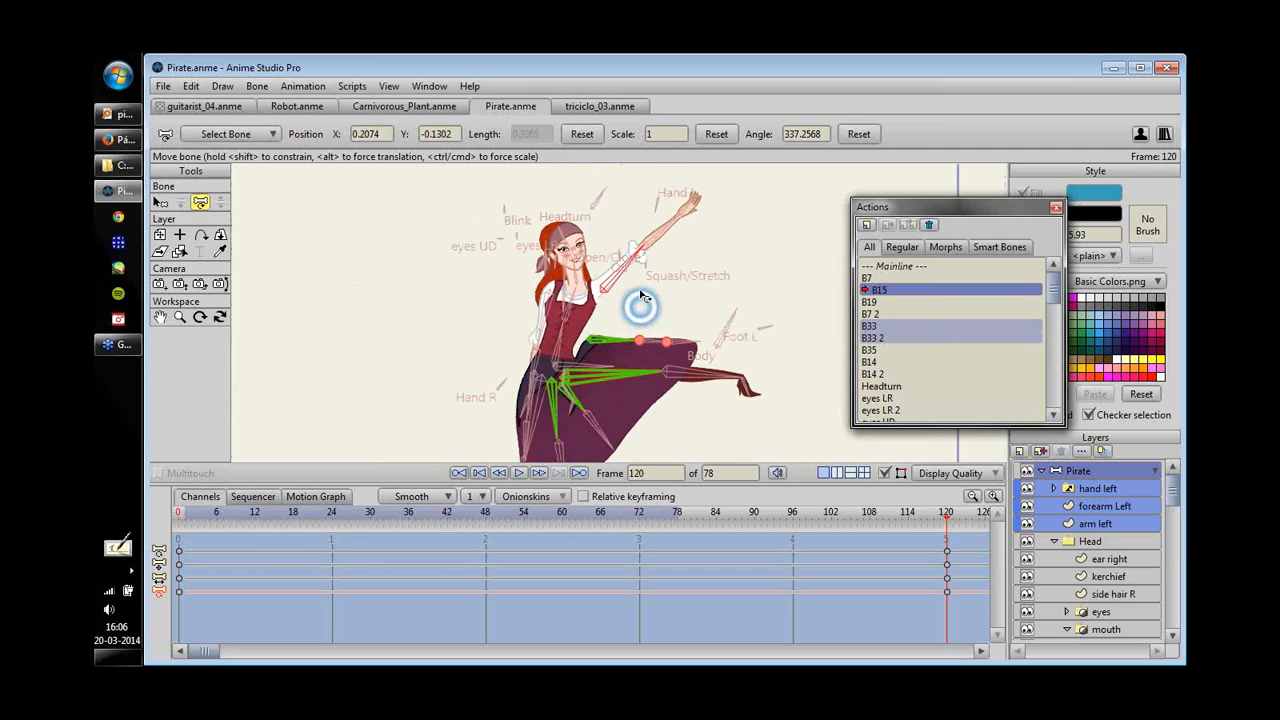
scroll(642, 296, down, 1)
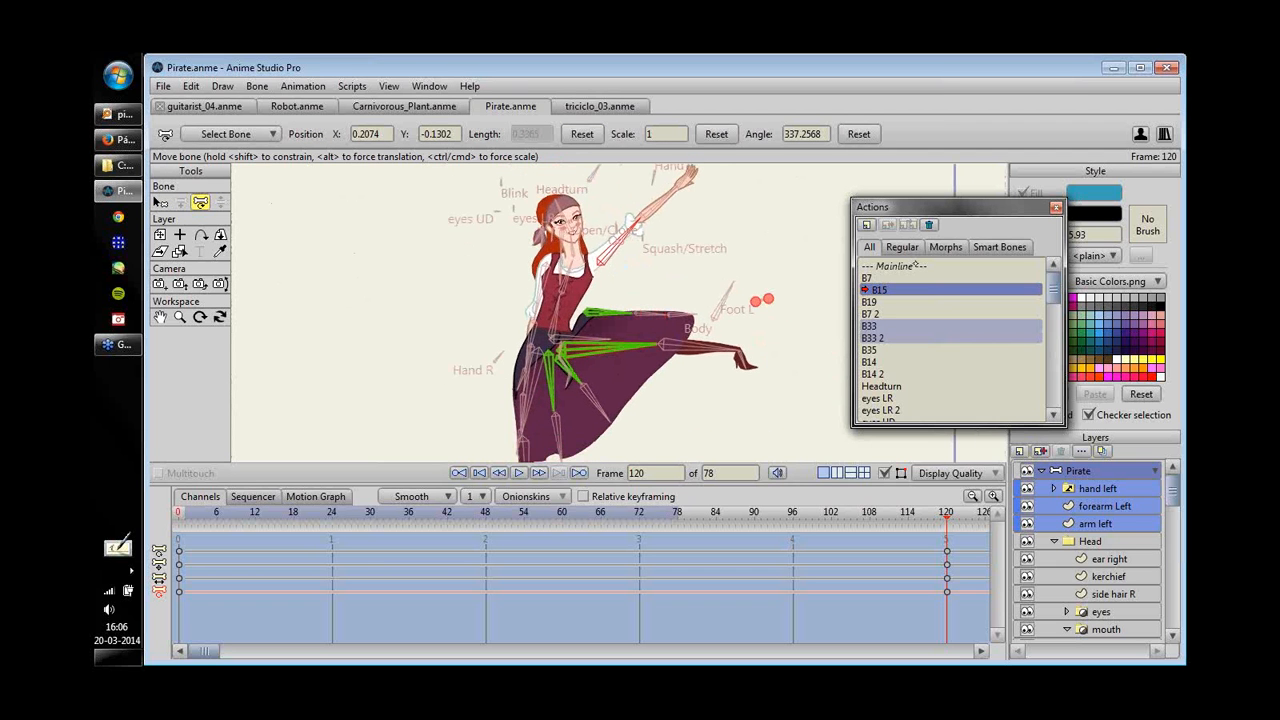
- Return to the mainline animation and delete all of the pirate's bone keyframes
click(917, 266)
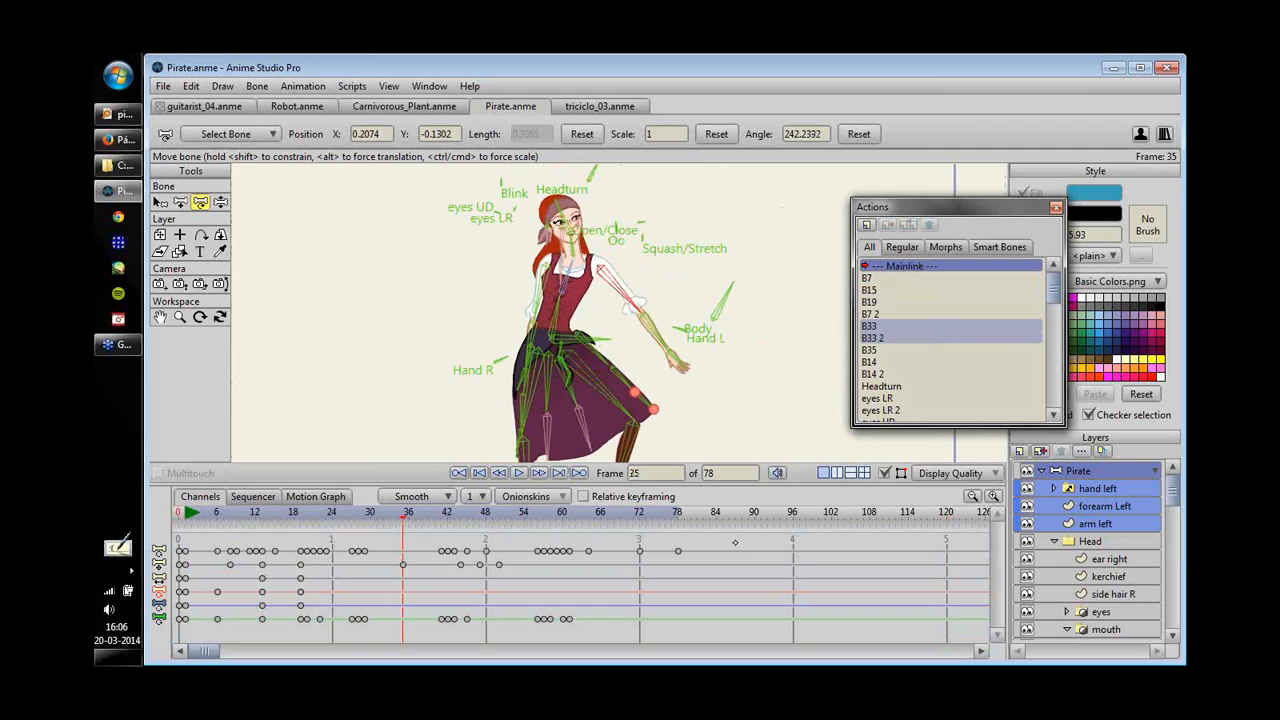
key(Delete)
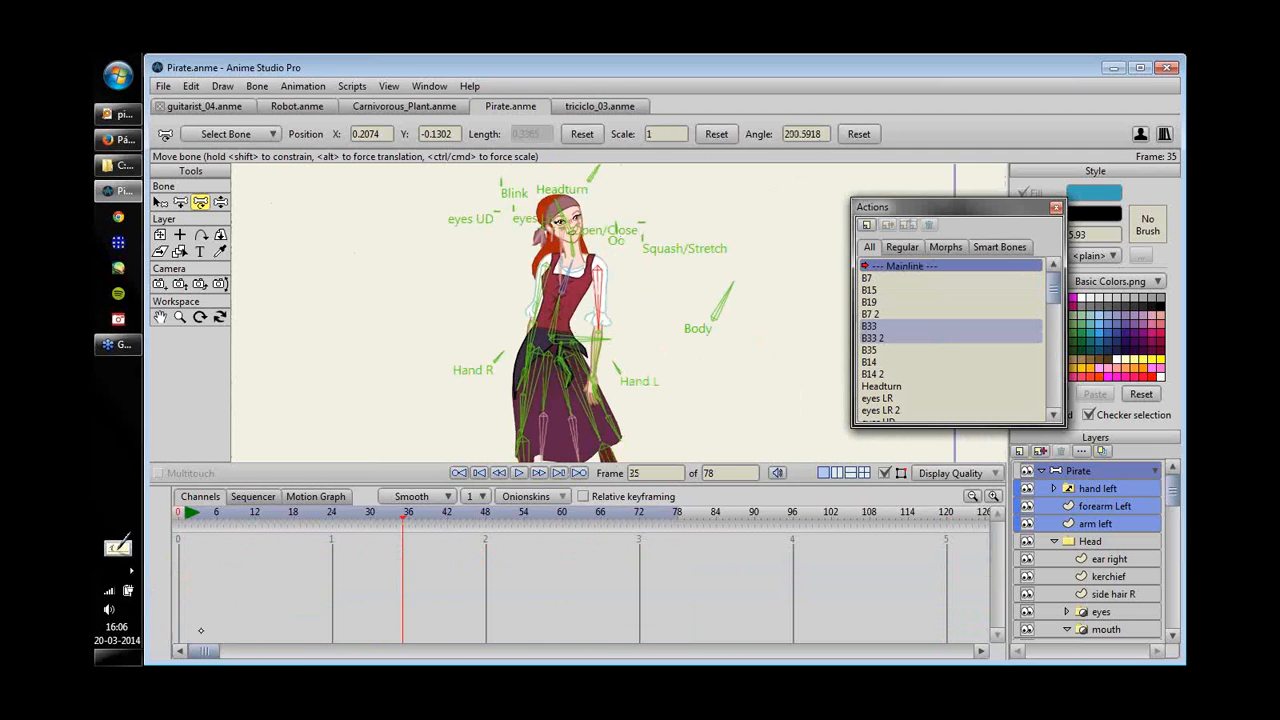
- At frame 9, try stretching the pirate's left leg and left arm outward with Manipulate Bones to test the skirt
drag(217, 513, 236, 513)
scroll(632, 380, down, 4)
key(z)
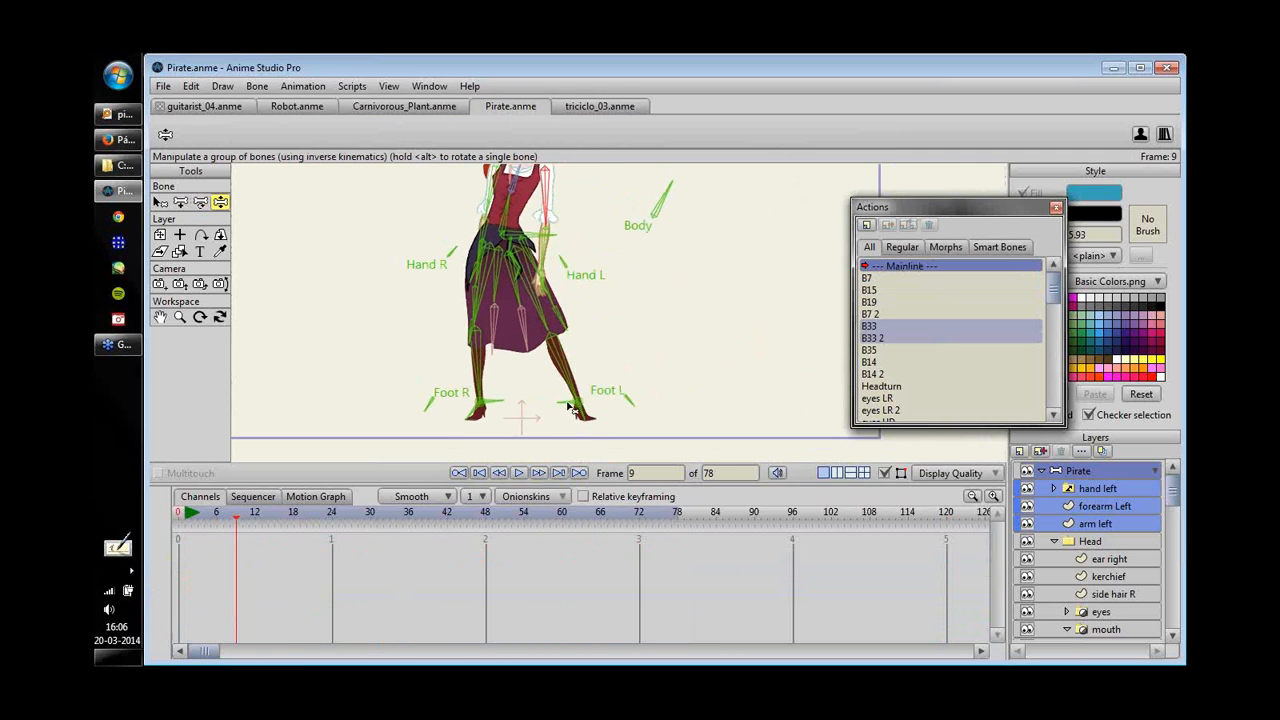
drag(585, 381, 583, 436)
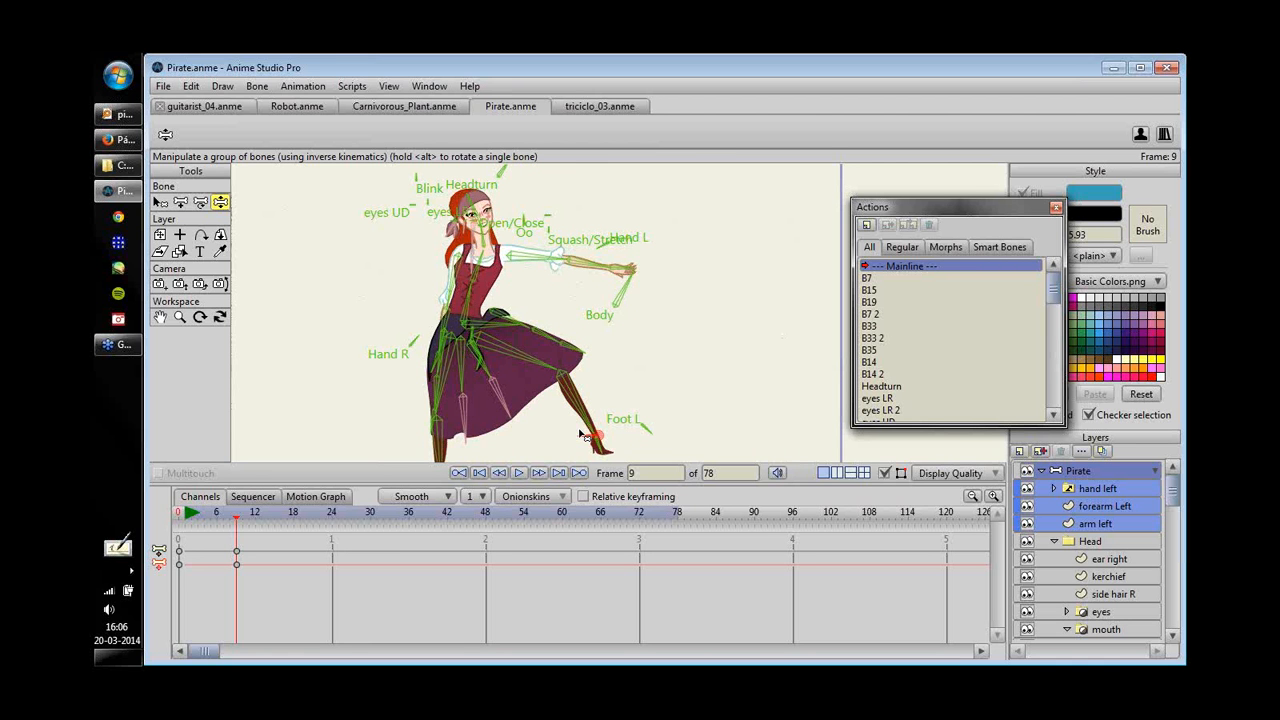
- Delete the test pose's keyframes at frame 9 and return to frame 0
drag(271, 541, 225, 581)
key(Delete)
click(178, 513)
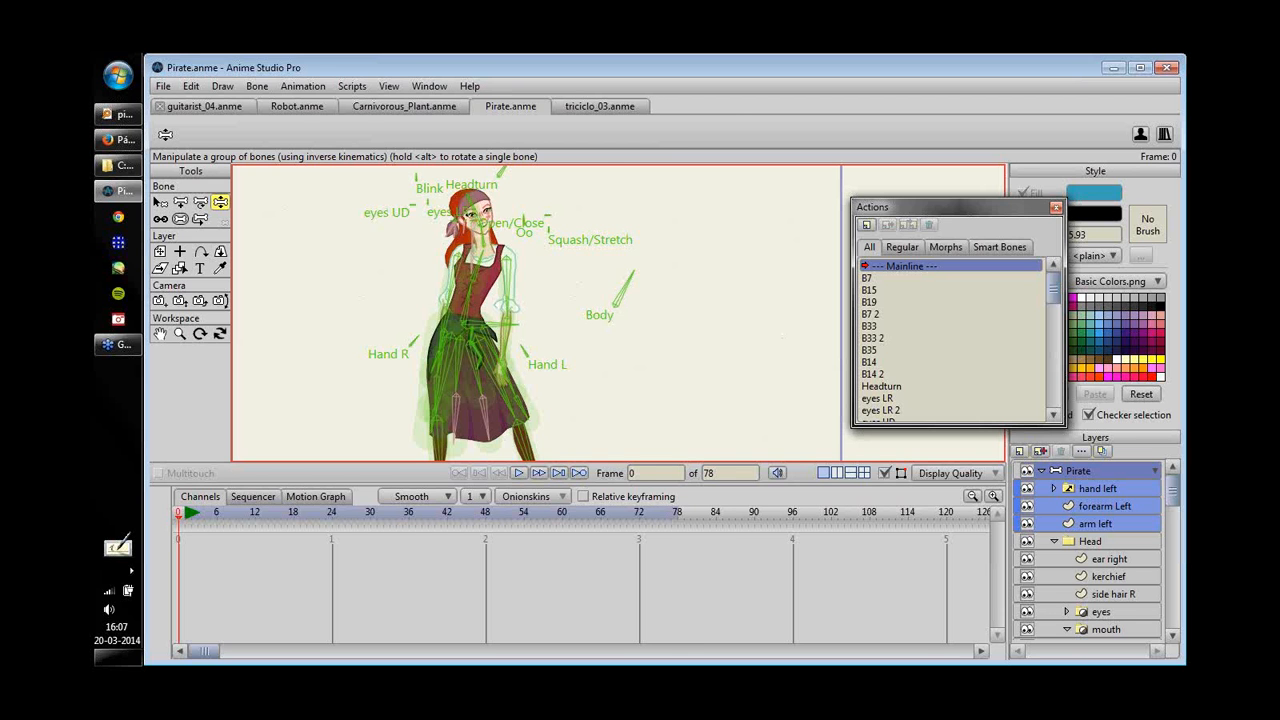
- Create a new document, add a bone layer and place Layer 1 inside it
key(ctrl+n)
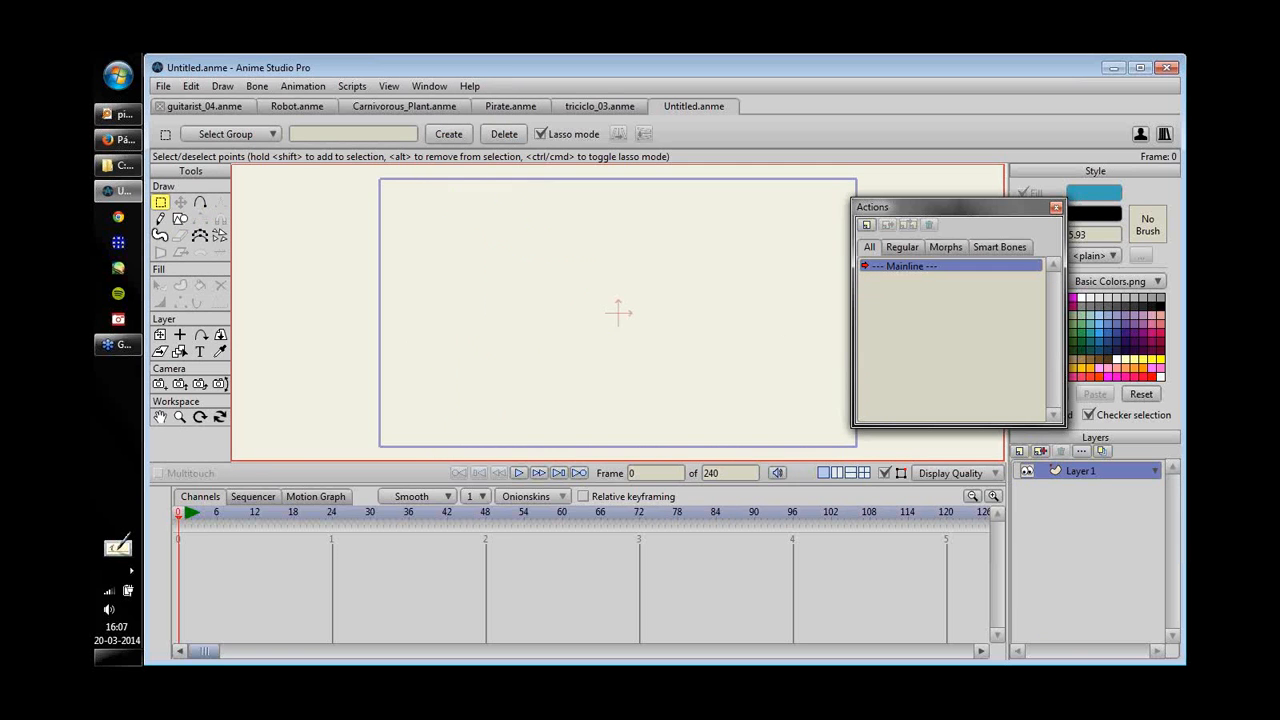
click(1026, 451)
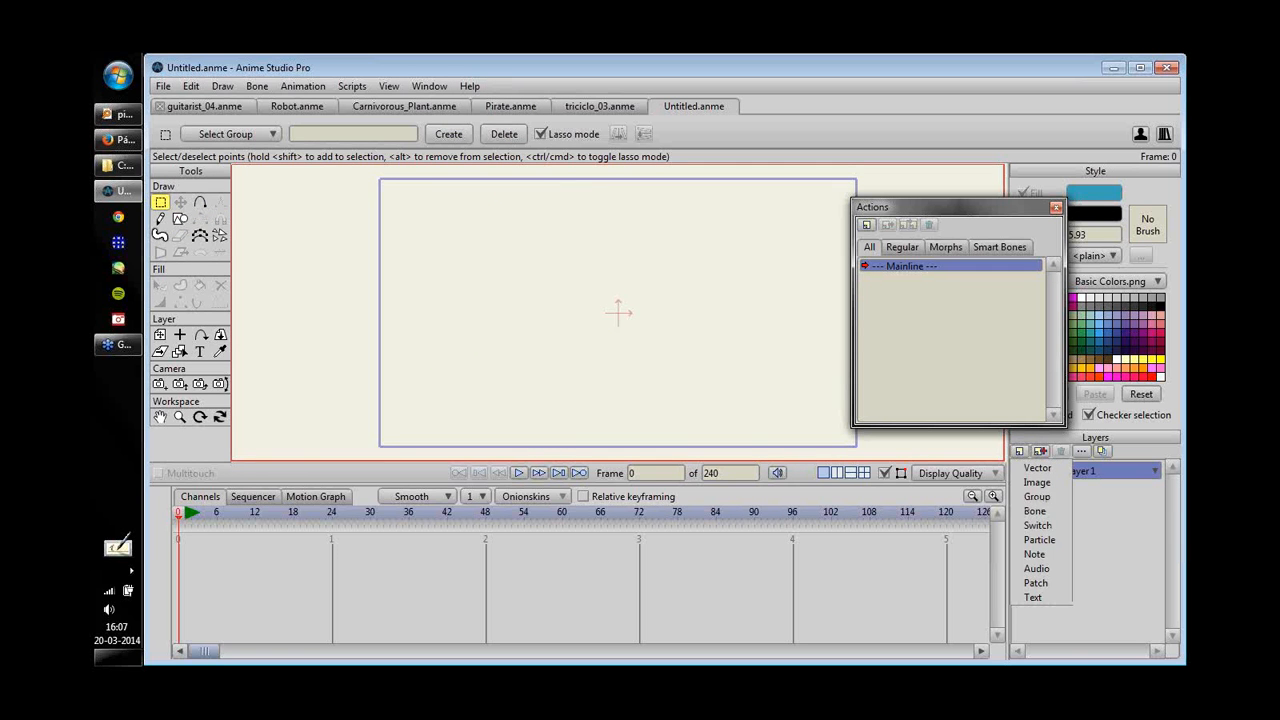
click(1034, 511)
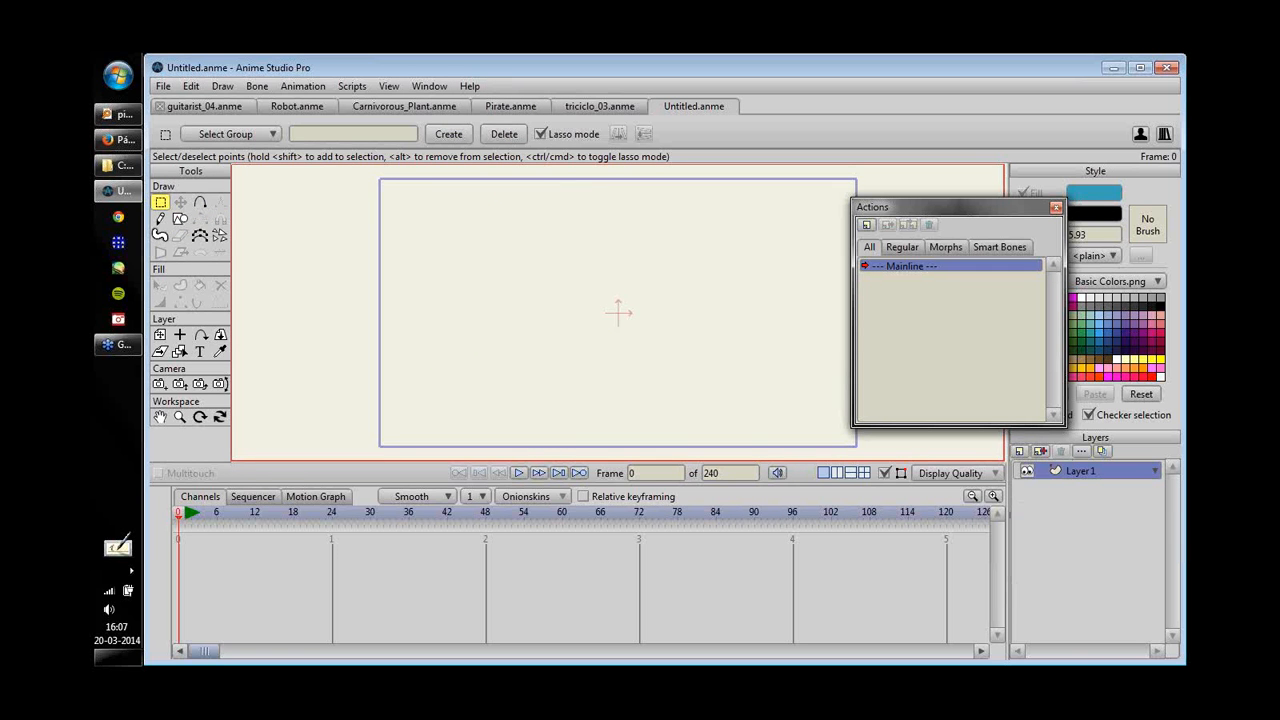
- Draw a large circle on Layer 1 for the head, with a white fill and a thickened black outline
mouse_move(599, 291)
mouse_down()
mouse_move(560, 305)
mouse_move(662, 393)
mouse_up()
click(180, 219)
drag(925, 207, 855, 219)
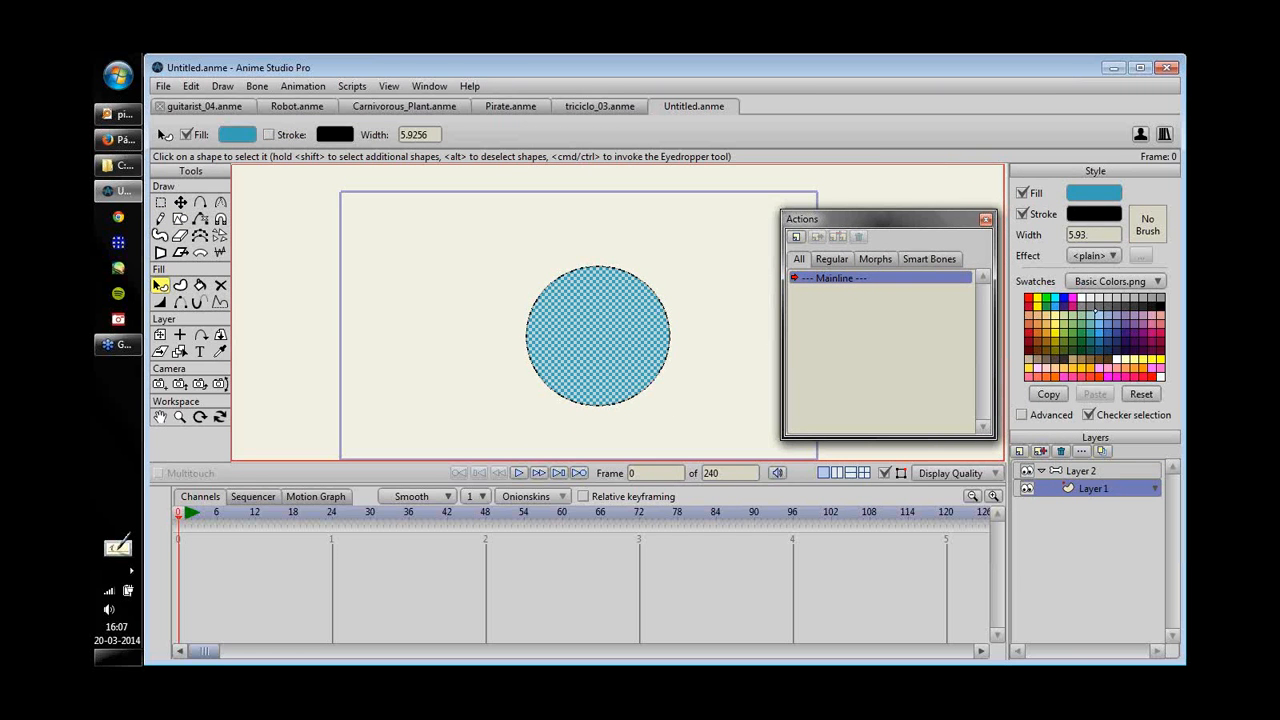
click(1081, 298)
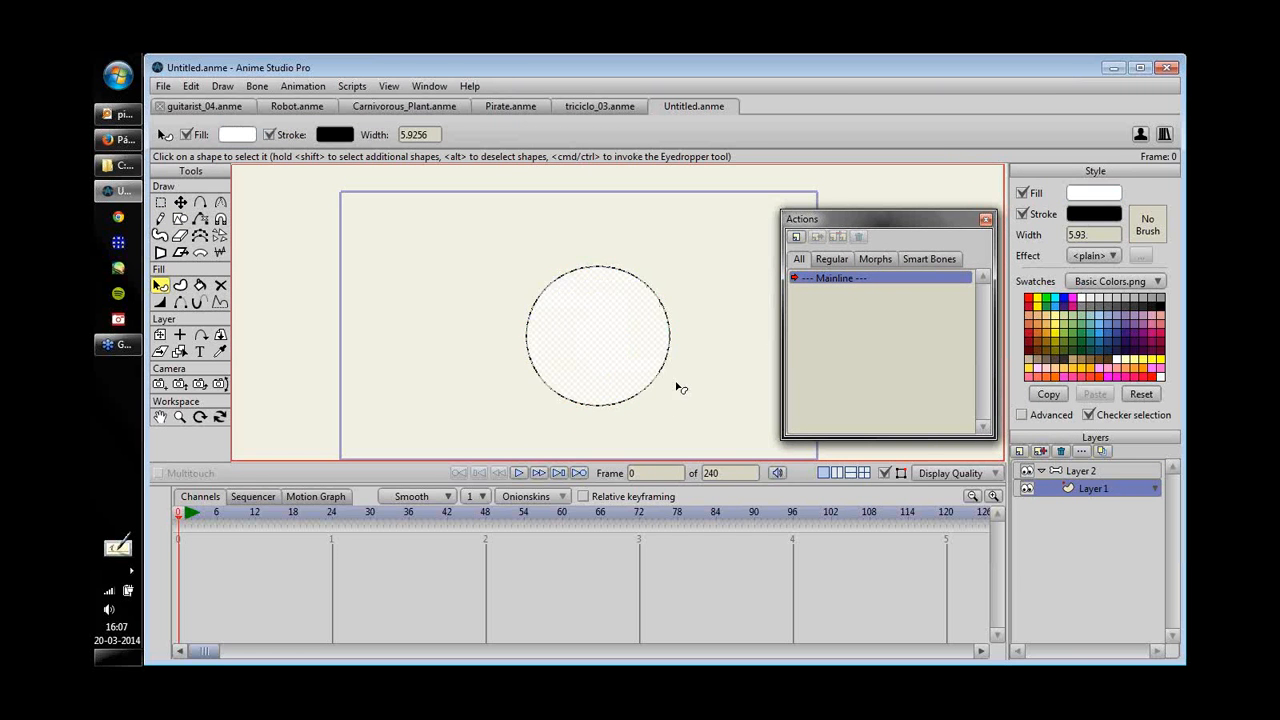
key(w)
drag(670, 394, 723, 403)
key(Return)
scroll(602, 342, up, 3)
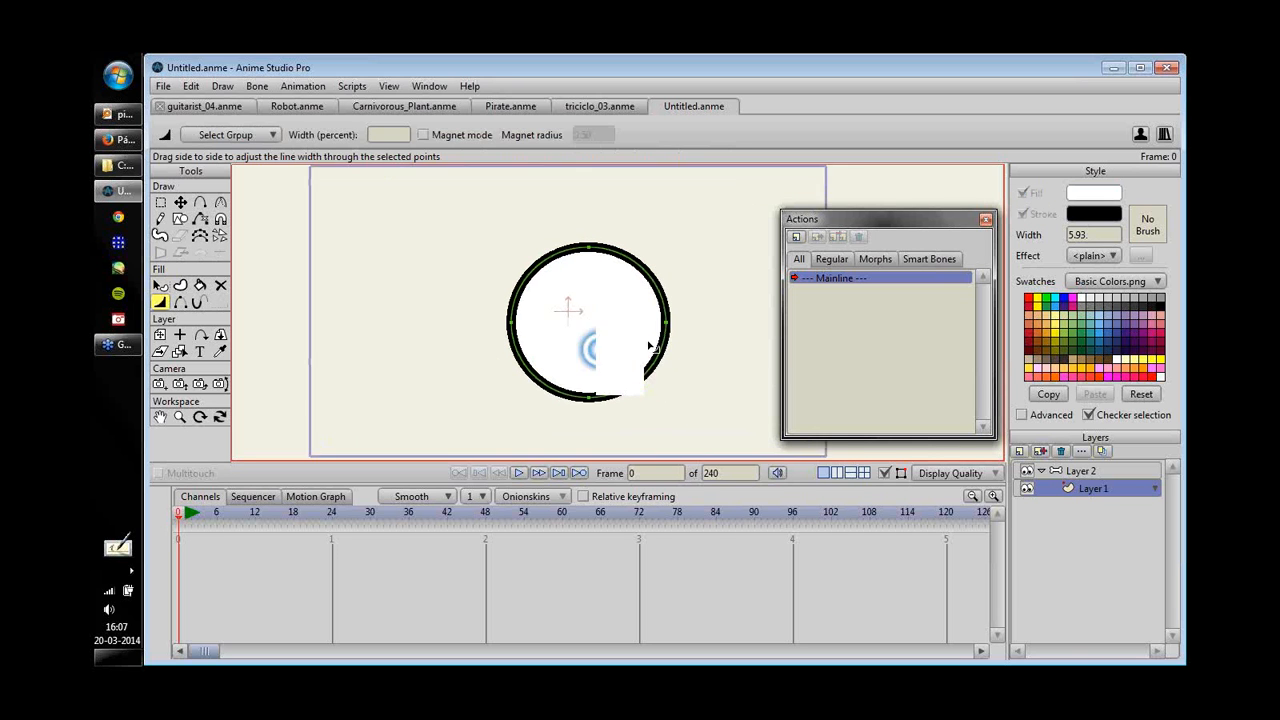
- Draw two oval eyes side by side in the upper half of the head and create fill-and-stroke shapes from them
key(s)
drag(527, 273, 572, 328)
mouse_move(588, 272)
mouse_down()
mouse_move(640, 330)
mouse_move(647, 312)
mouse_up()
key(u)
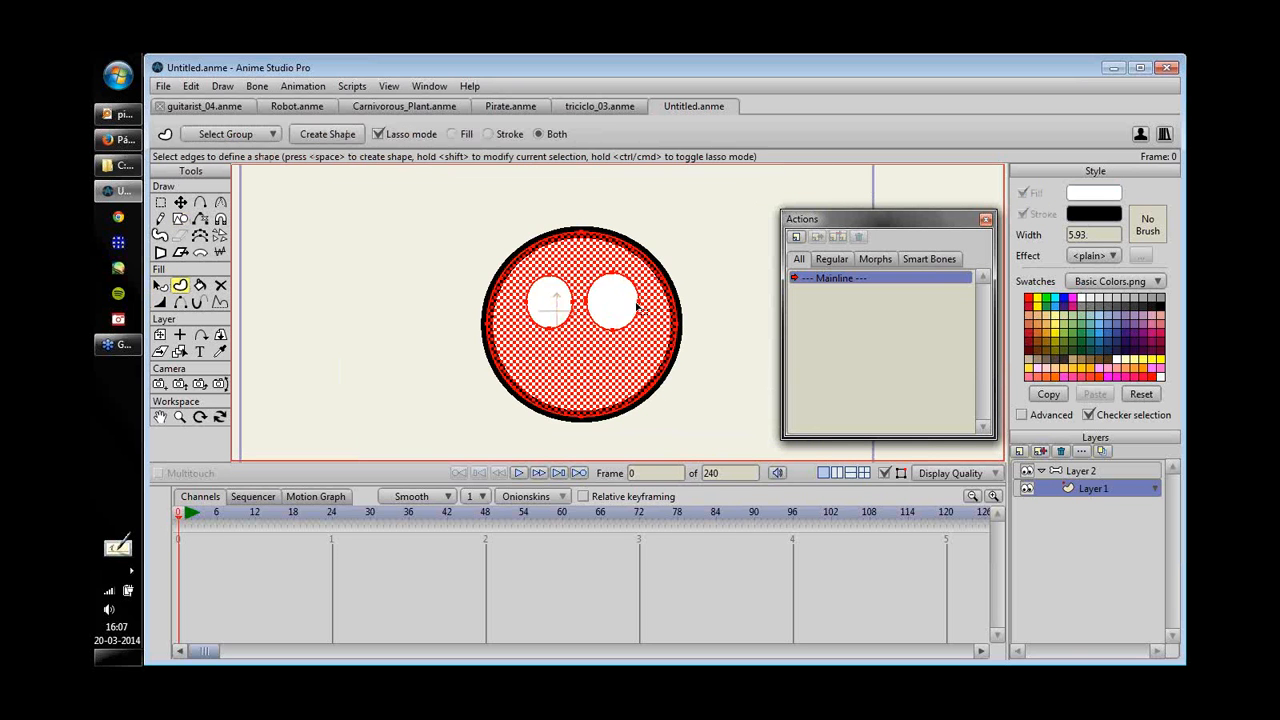
click(700, 378)
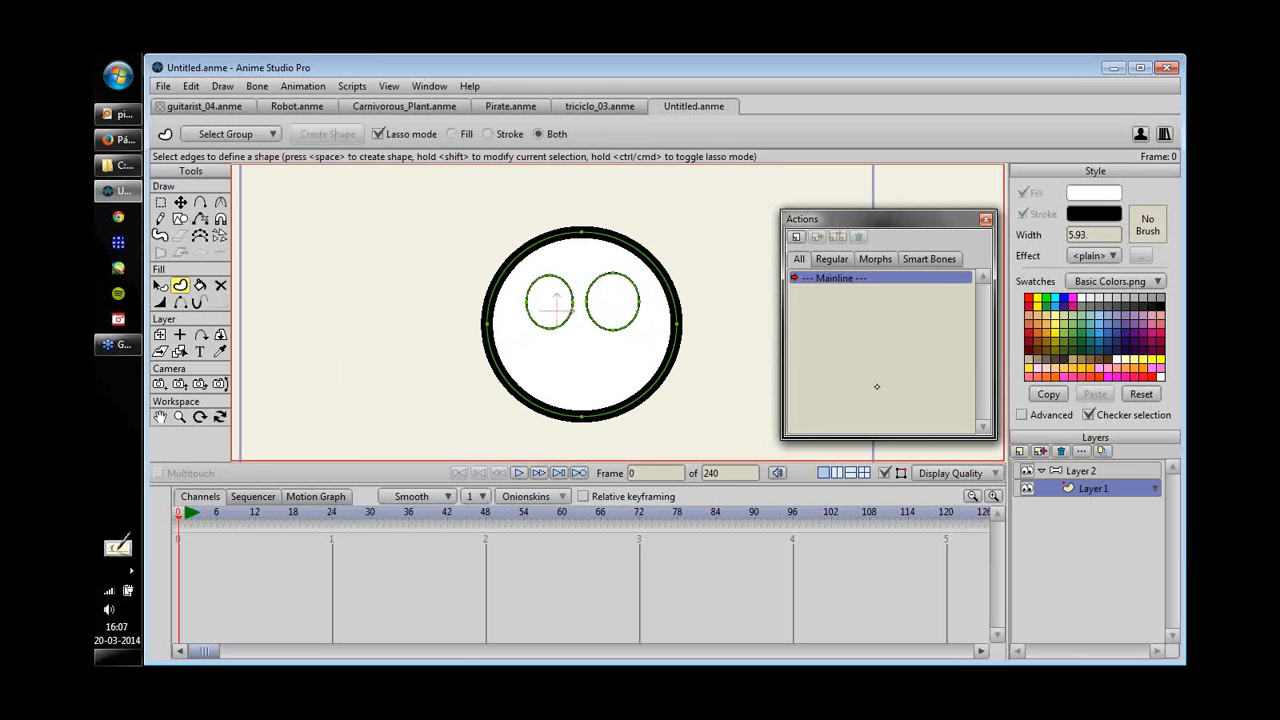
- Select the head's outer circle points and set their line width to 246 percent
key(g)
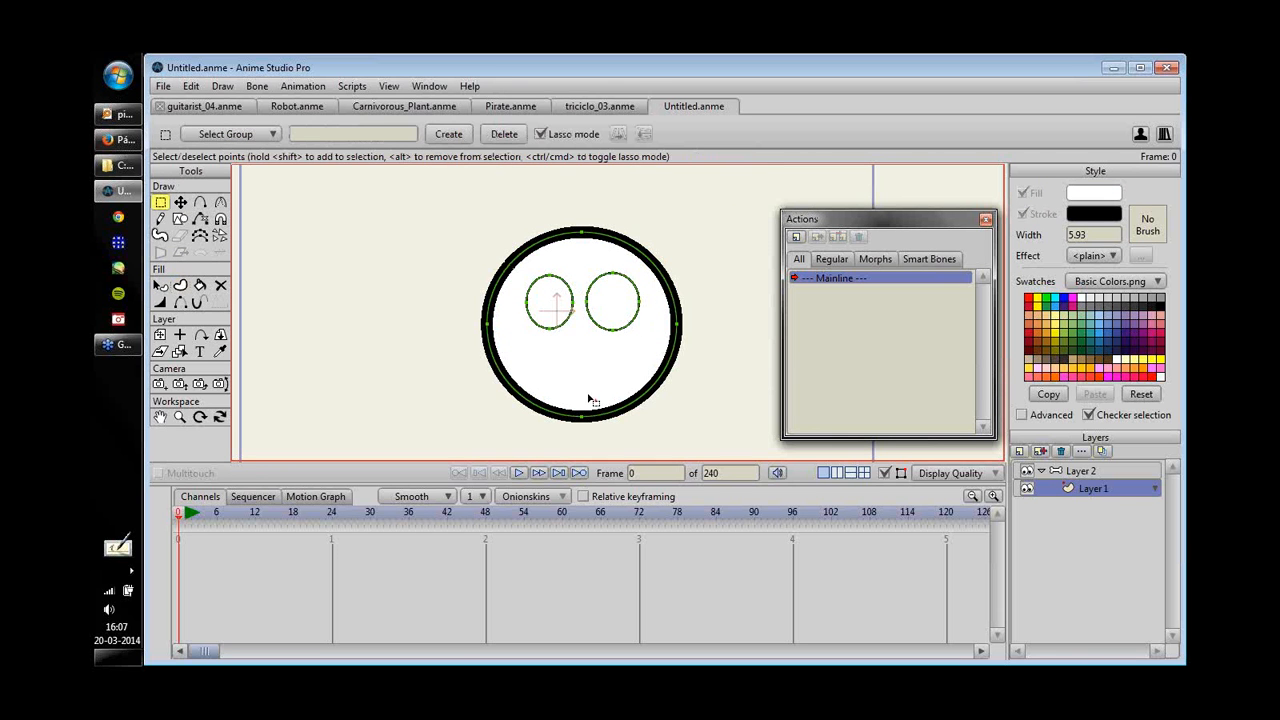
mouse_move(590, 397)
mouse_down()
mouse_move(633, 433)
mouse_move(548, 449)
mouse_up()
key(Tab)
key(w)
- Rename Layer 1 as head
double_click(1086, 489)
text(hed)
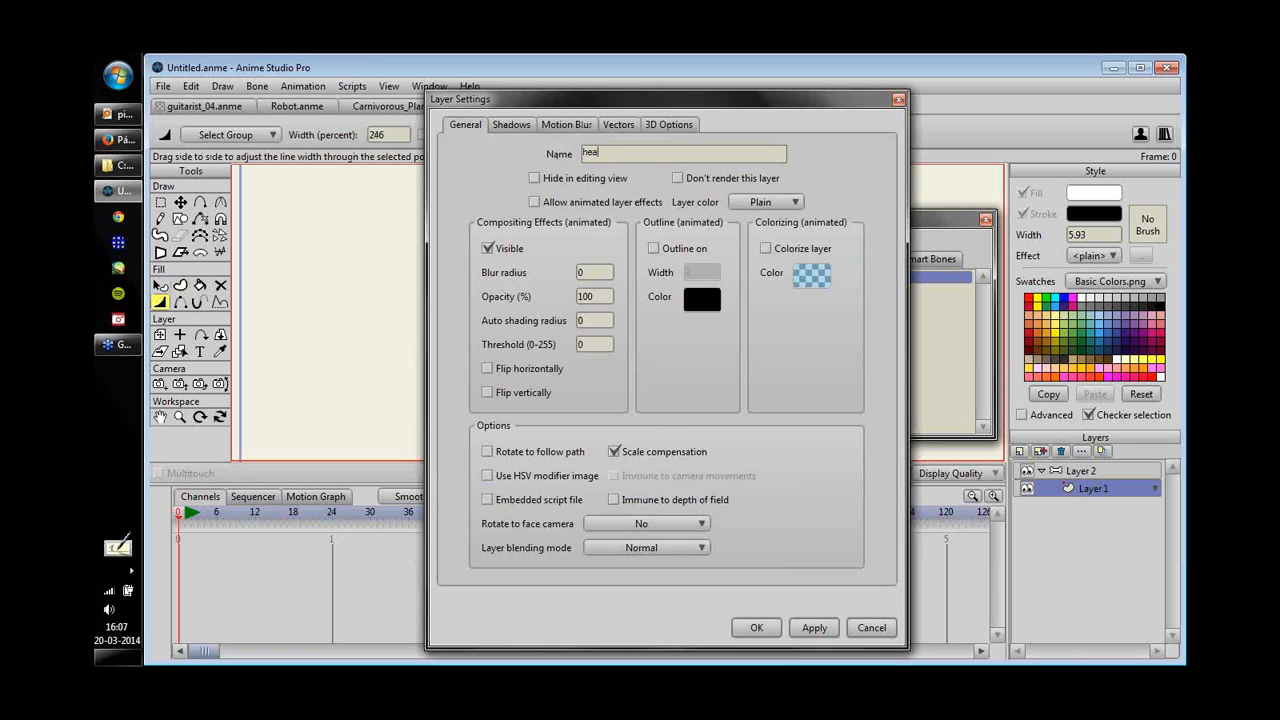
key(BackSpace)
text(ad)
key(Return)
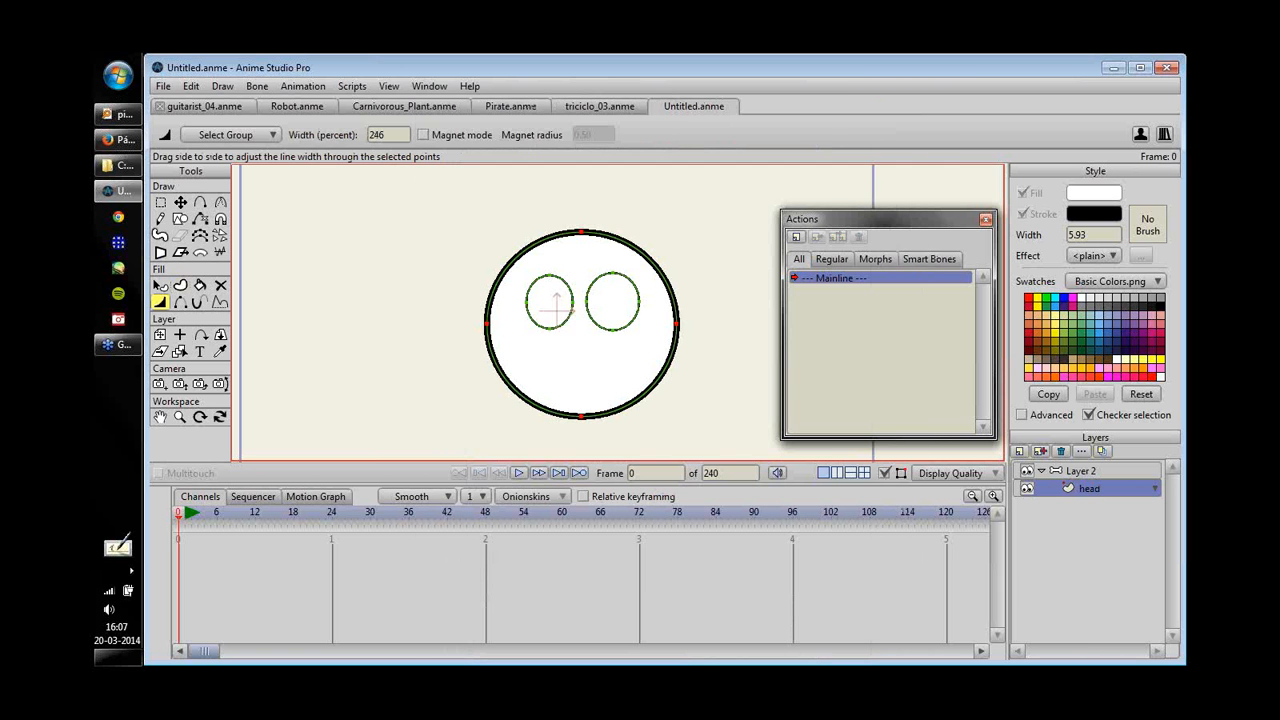
- Add a vector layer named mouth above the head layer
click(1019, 451)
click(1037, 468)
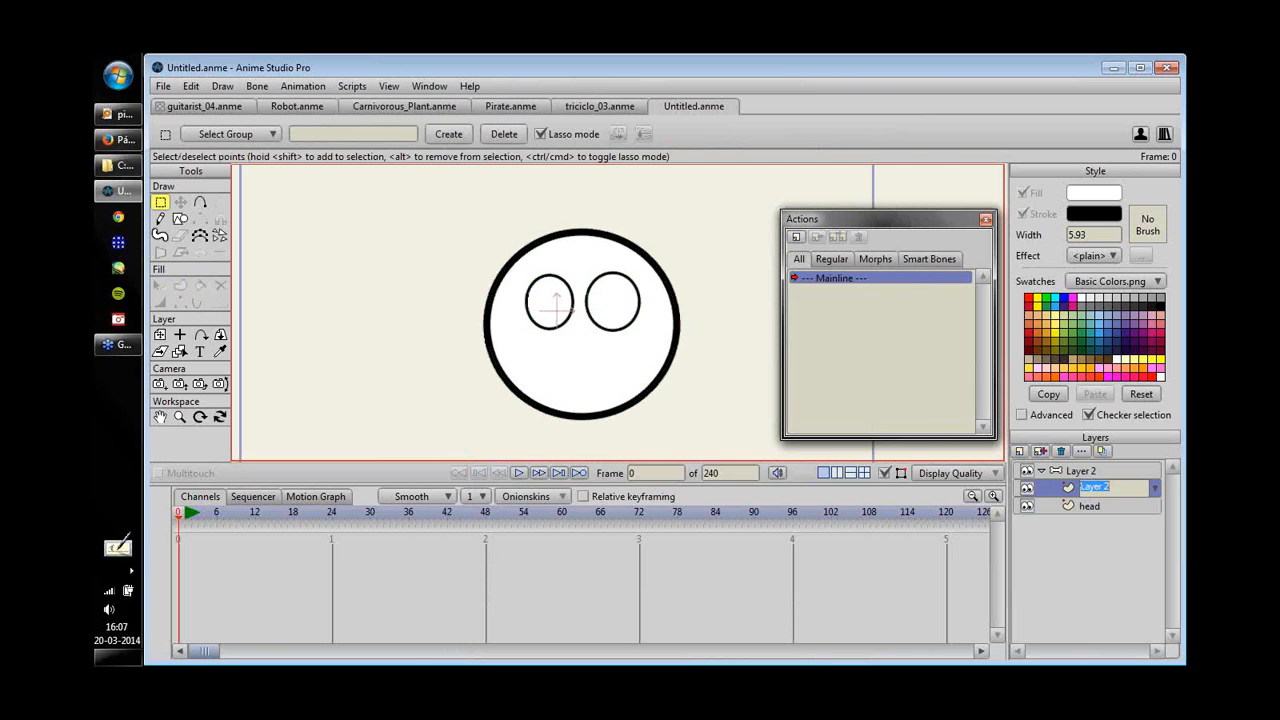
text(mouth)
key(Return)
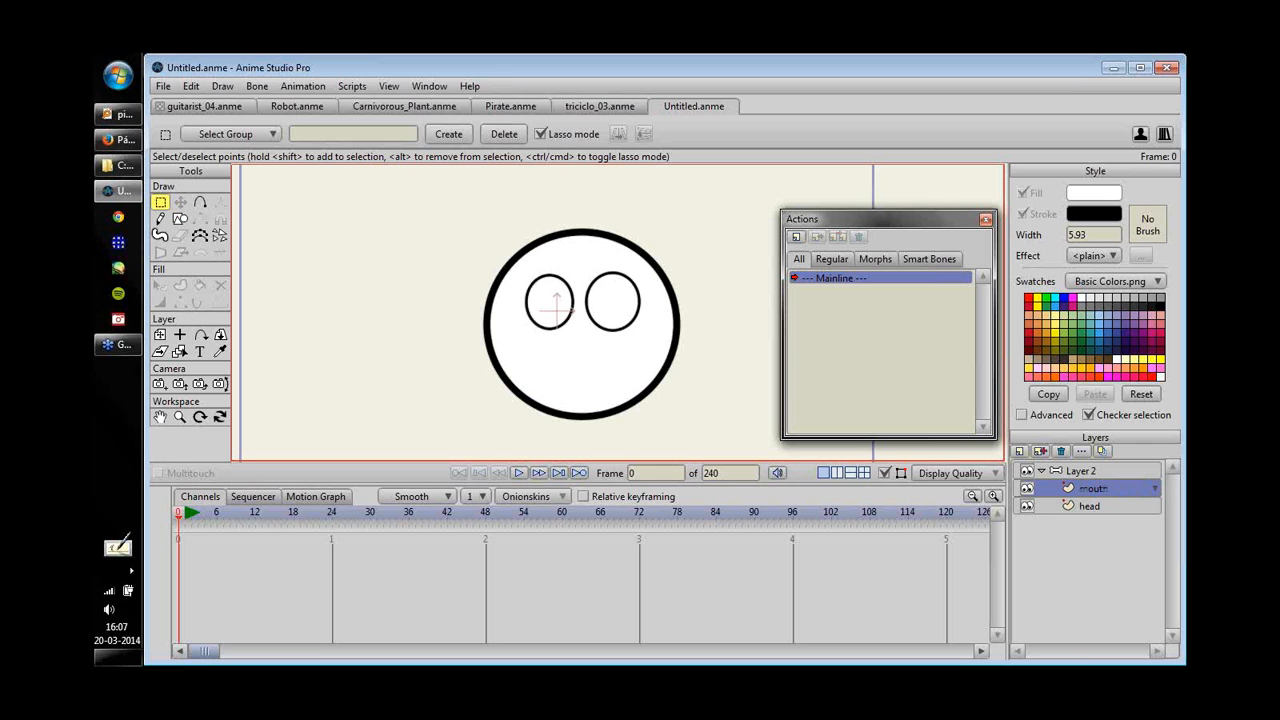
- Draw an open smiling mouth below the eyes and create a fill-and-stroke shape from it
key(a)
mouse_move(546, 350)
mouse_down()
mouse_move(622, 350)
mouse_move(585, 388)
mouse_move(547, 350)
mouse_move(599, 370)
mouse_move(625, 344)
mouse_move(686, 334)
mouse_move(649, 334)
mouse_move(610, 391)
mouse_up()
key(c)
key(t)
key(u)
key(space)
scroll(649, 334, down, 1)
- In the bone layer, add a horizontal bone beside the face and set its bone strength to 0
click(180, 202)
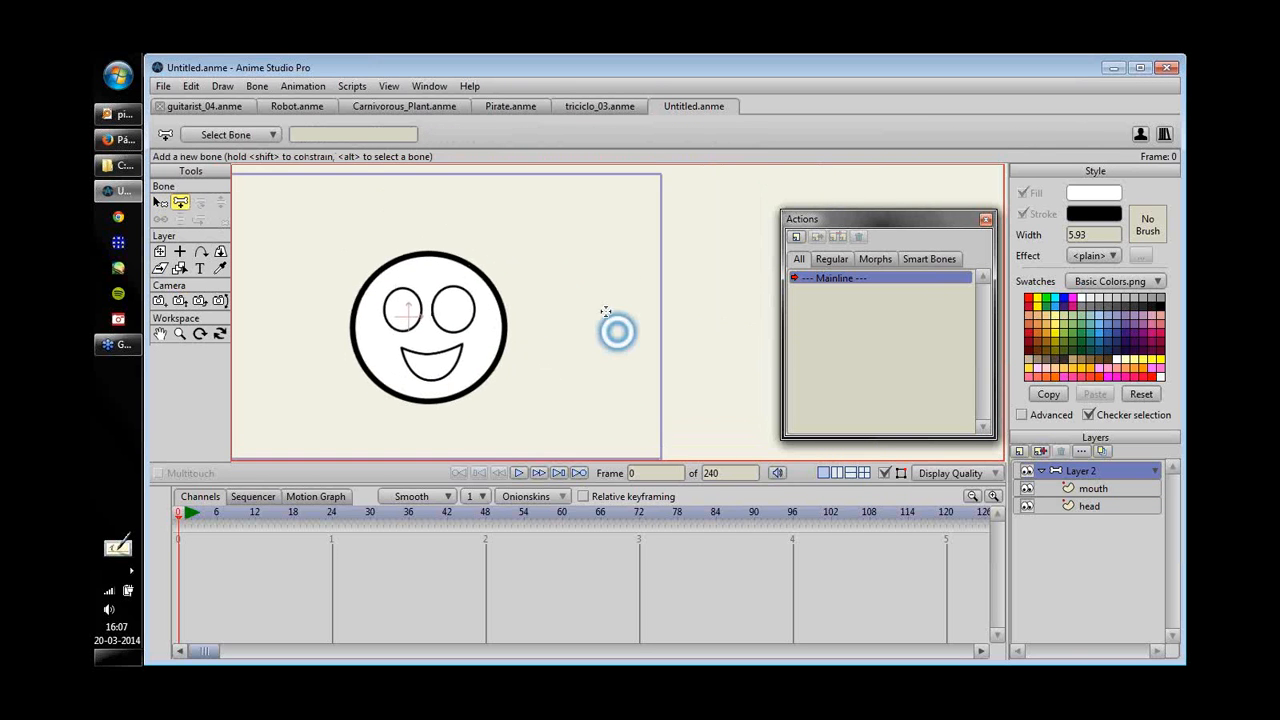
scroll(614, 329, up, 1)
drag(578, 349, 528, 360)
drag(617, 346, 406, 376)
click(180, 219)
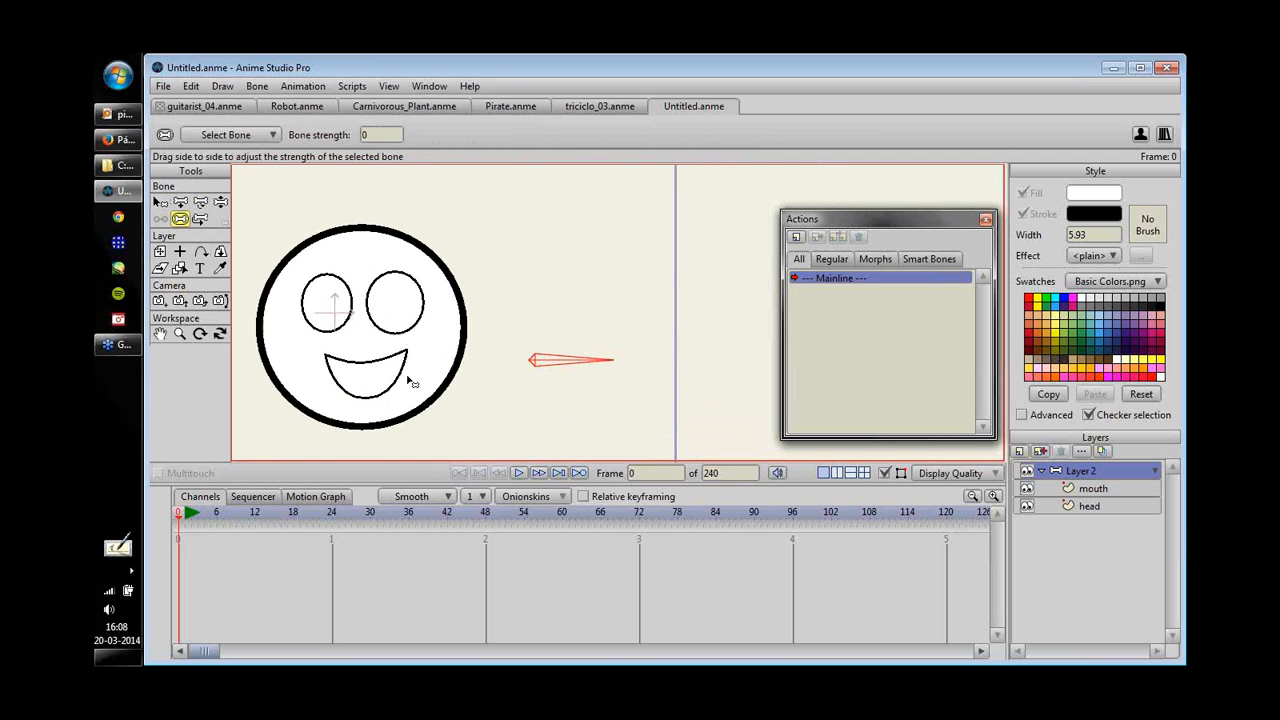
- Test-rotate the horizontal bone with Manipulate Bones to check its influence on the face
click(160, 202)
key(z)
drag(625, 338, 591, 294)
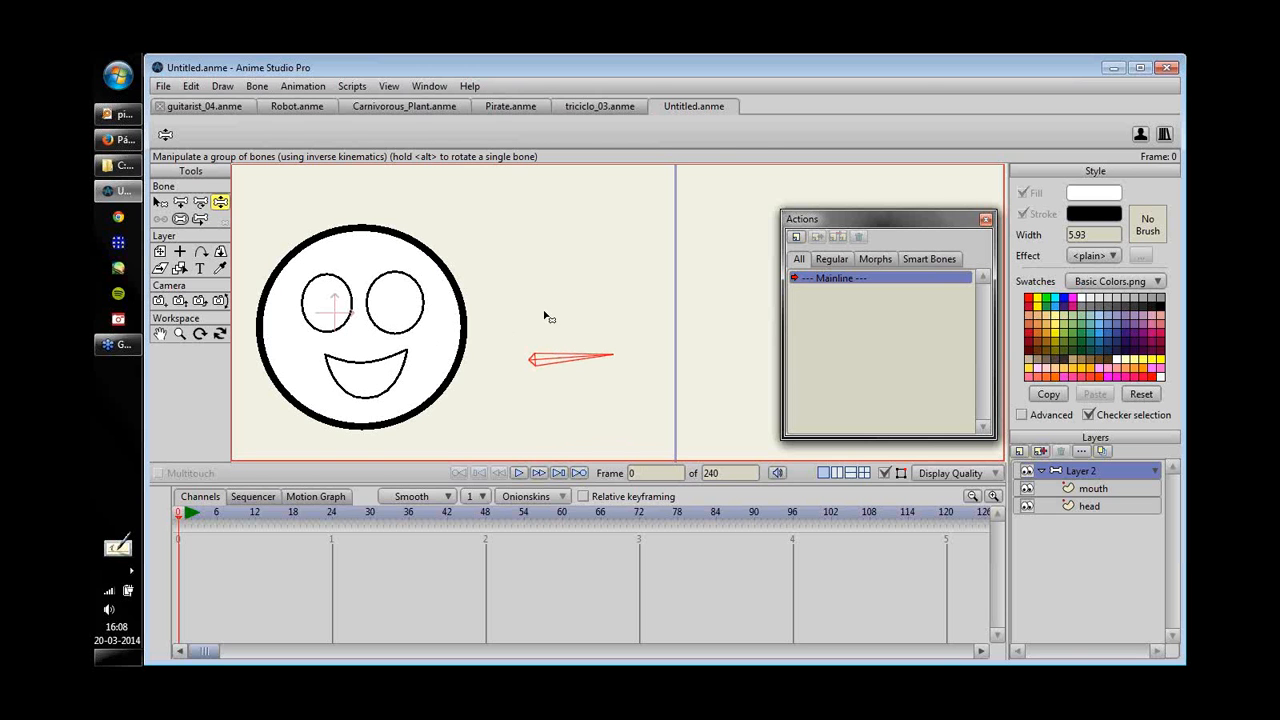
- Create a new action named B1 for the selected bone
key(b)
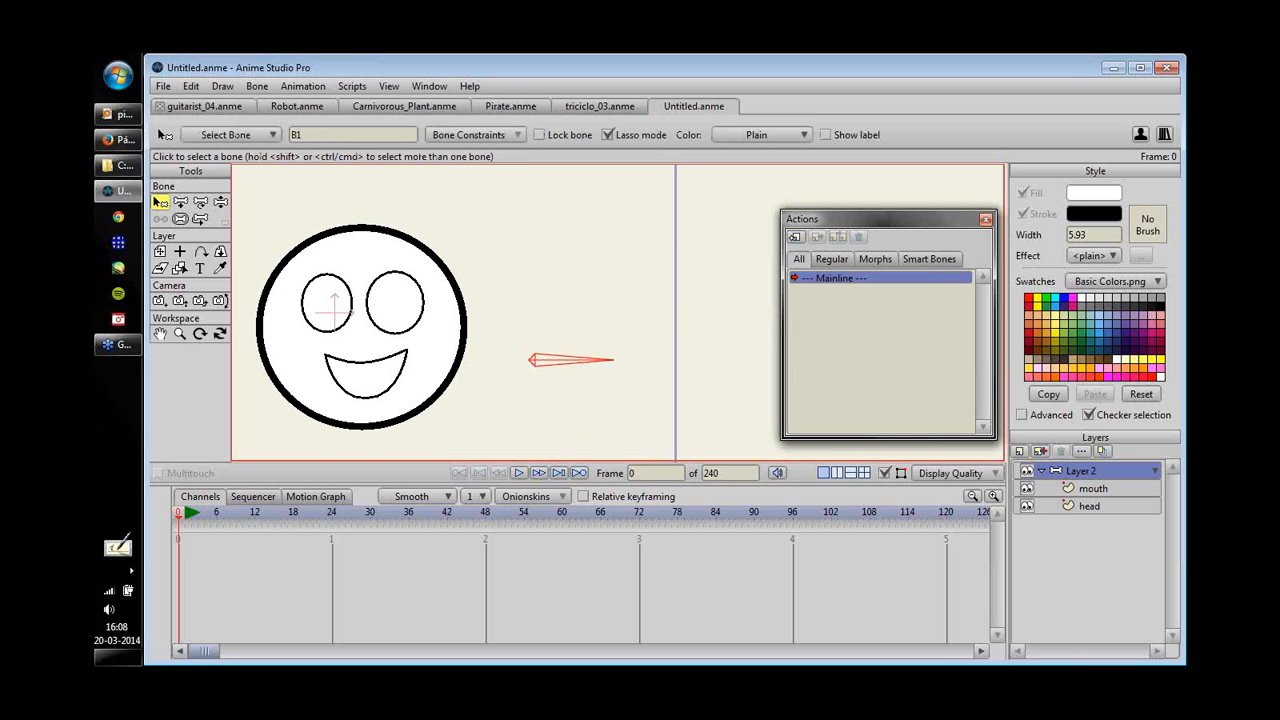
click(796, 237)
text(B)
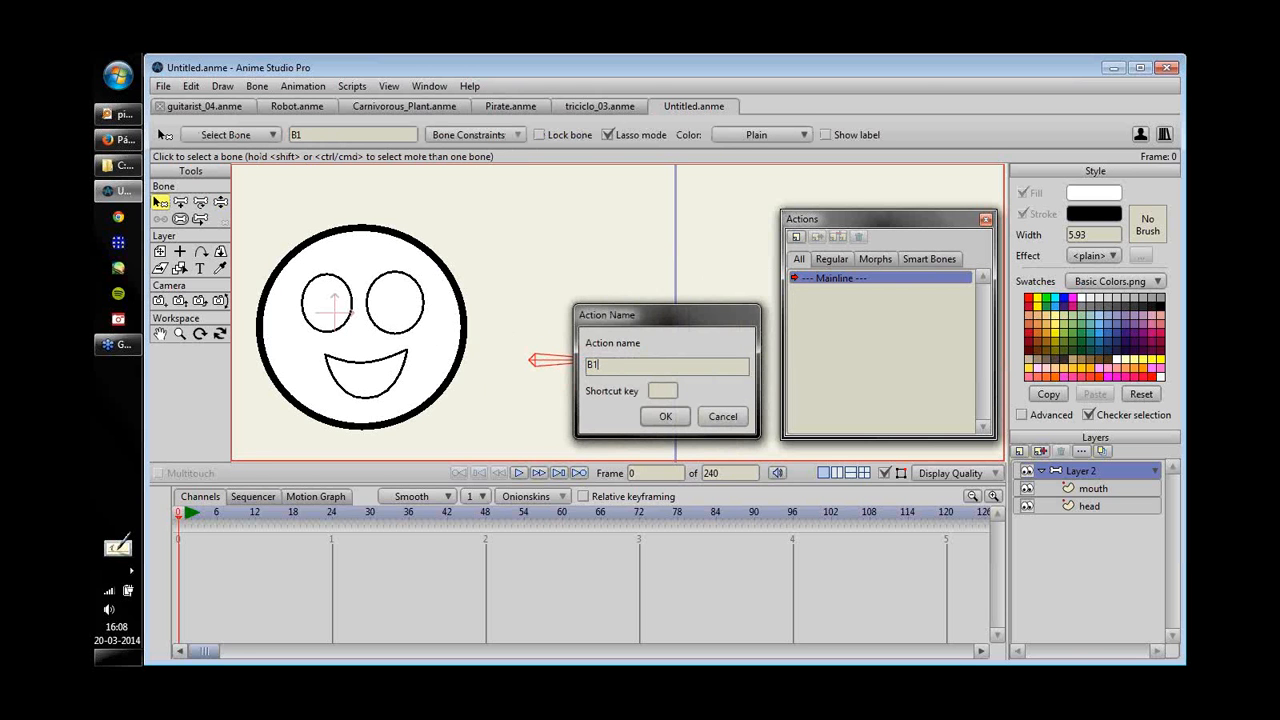
text(1)
key(Return)
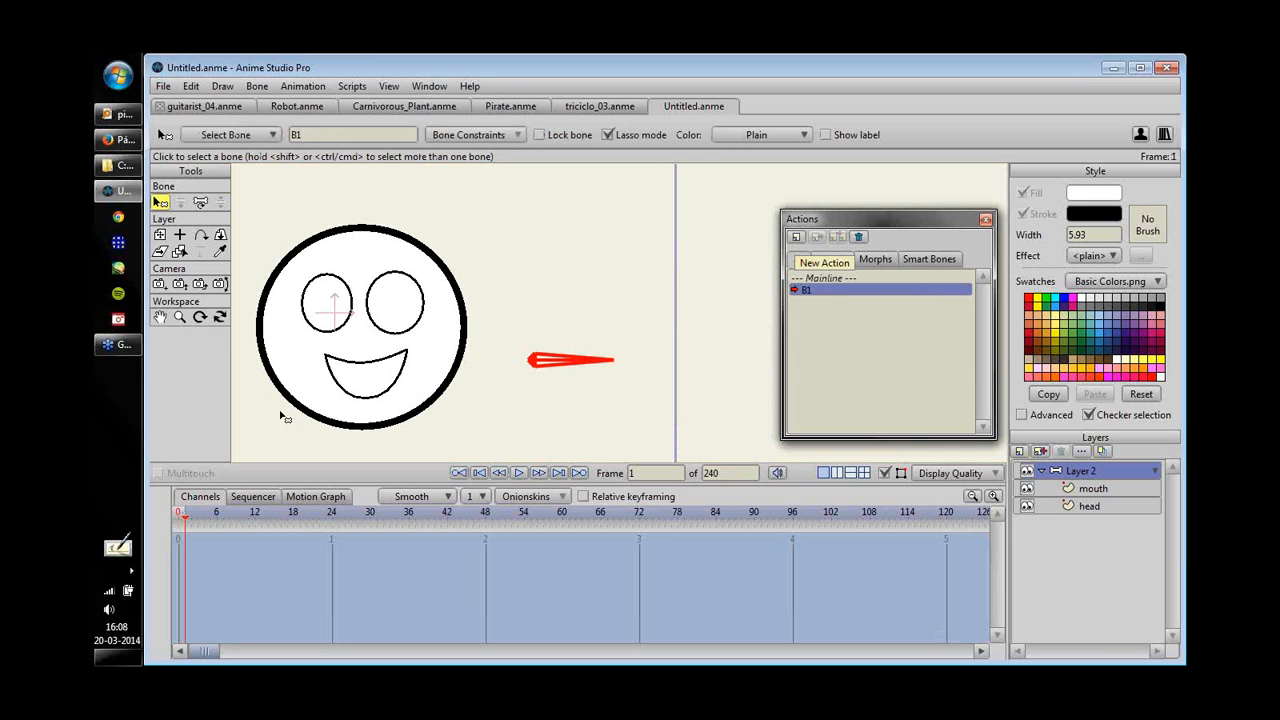
- At frame 1 of the B1 action, rotate the bone straight down and raise the mouth's bottom point to close the mouth
click(200, 202)
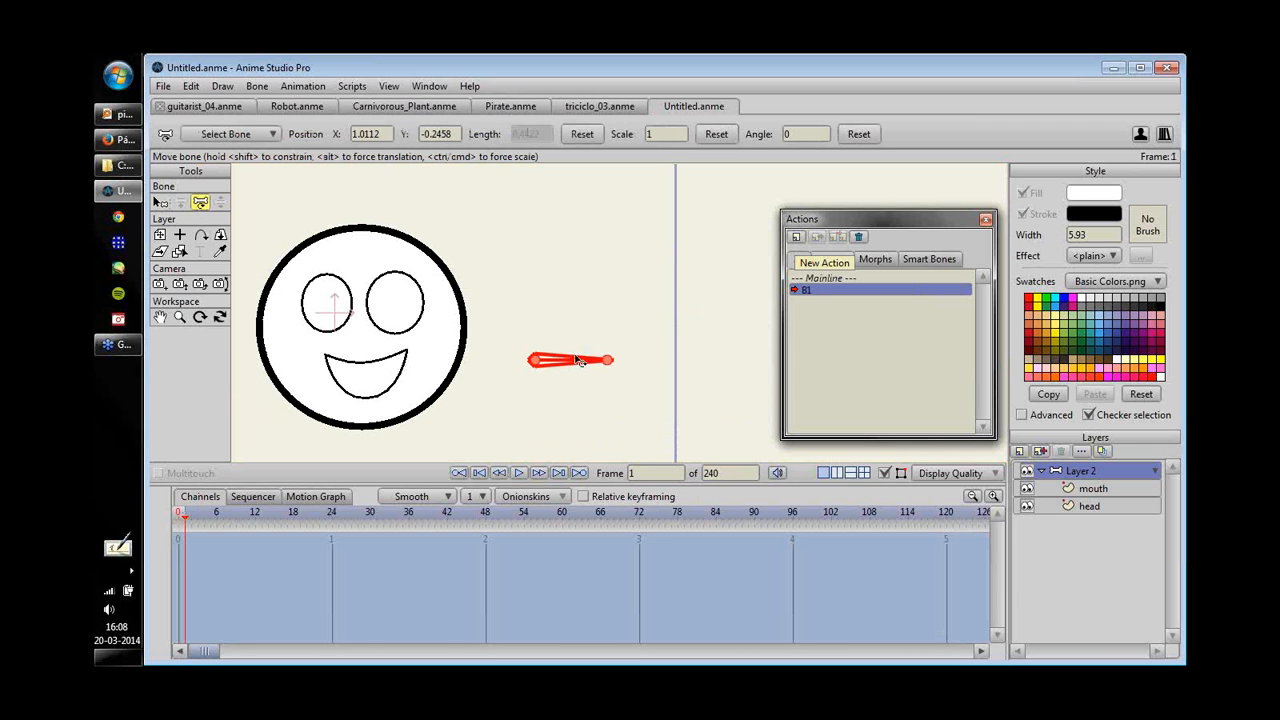
drag(576, 361, 538, 421)
click(1092, 489)
key(t)
drag(363, 398, 360, 365)
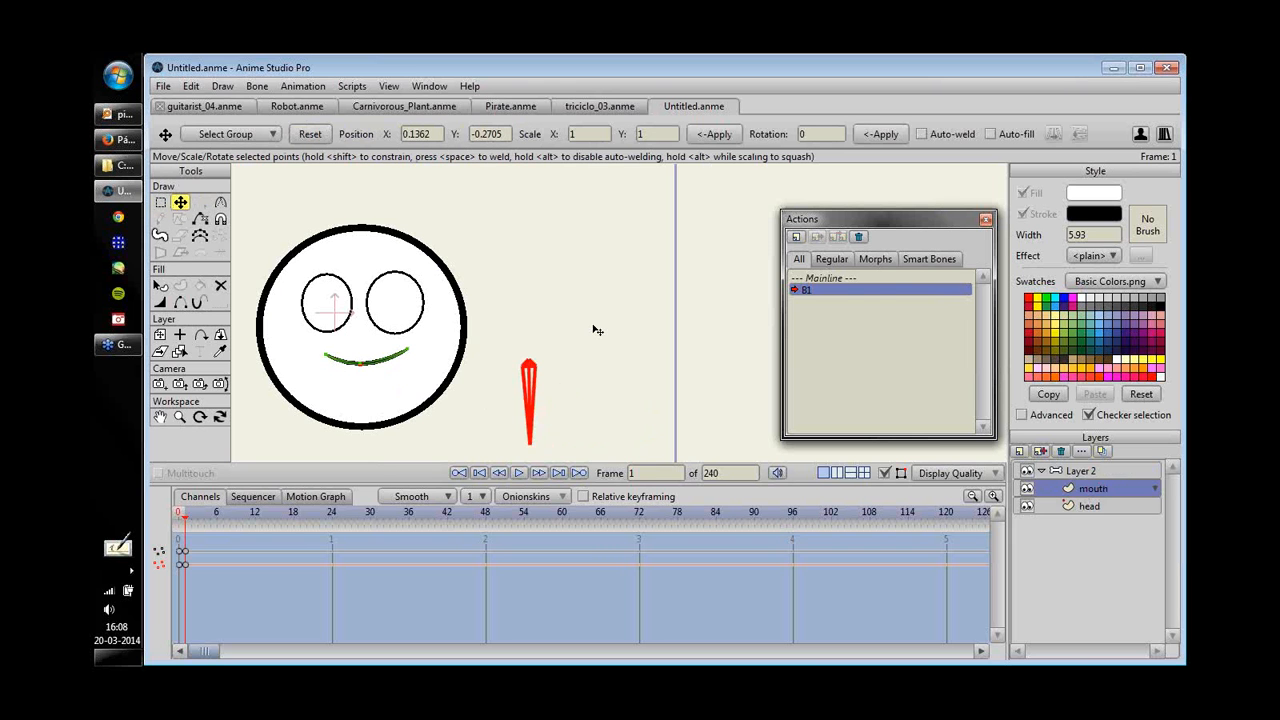
- Return to the mainline and test how rotating the bone drives the mouth, undoing the rotation
click(830, 278)
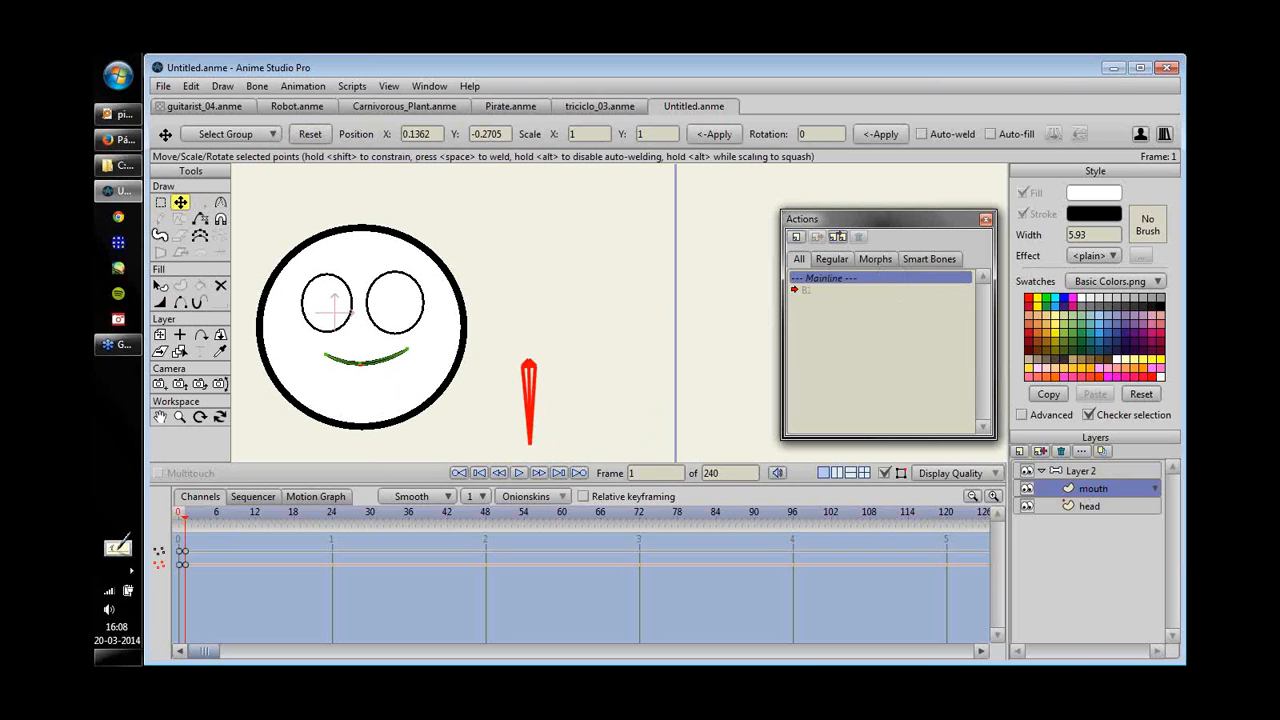
click(1082, 470)
key(z)
drag(606, 359, 595, 333)
key(ctrl+z)
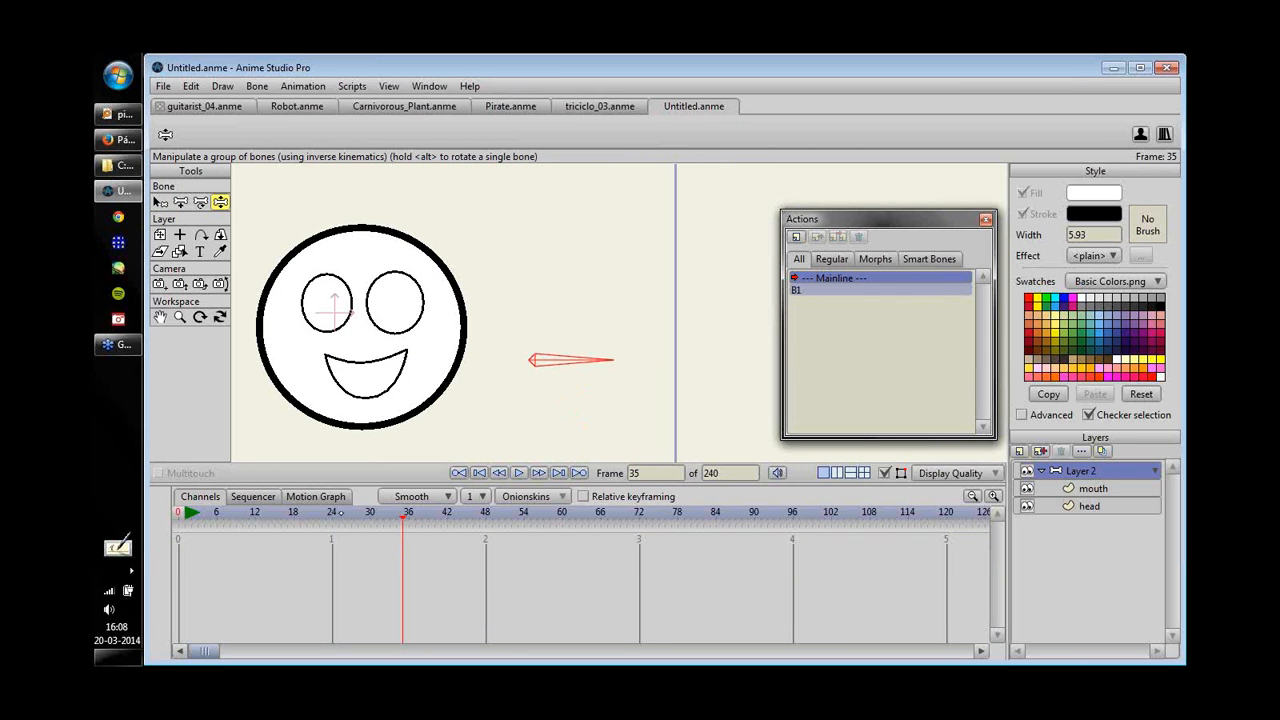
- At frame 0, add a vertical bone above the horizontal bone beside the face
drag(338, 515, 150, 539)
drag(624, 318, 658, 328)
drag(641, 312, 512, 356)
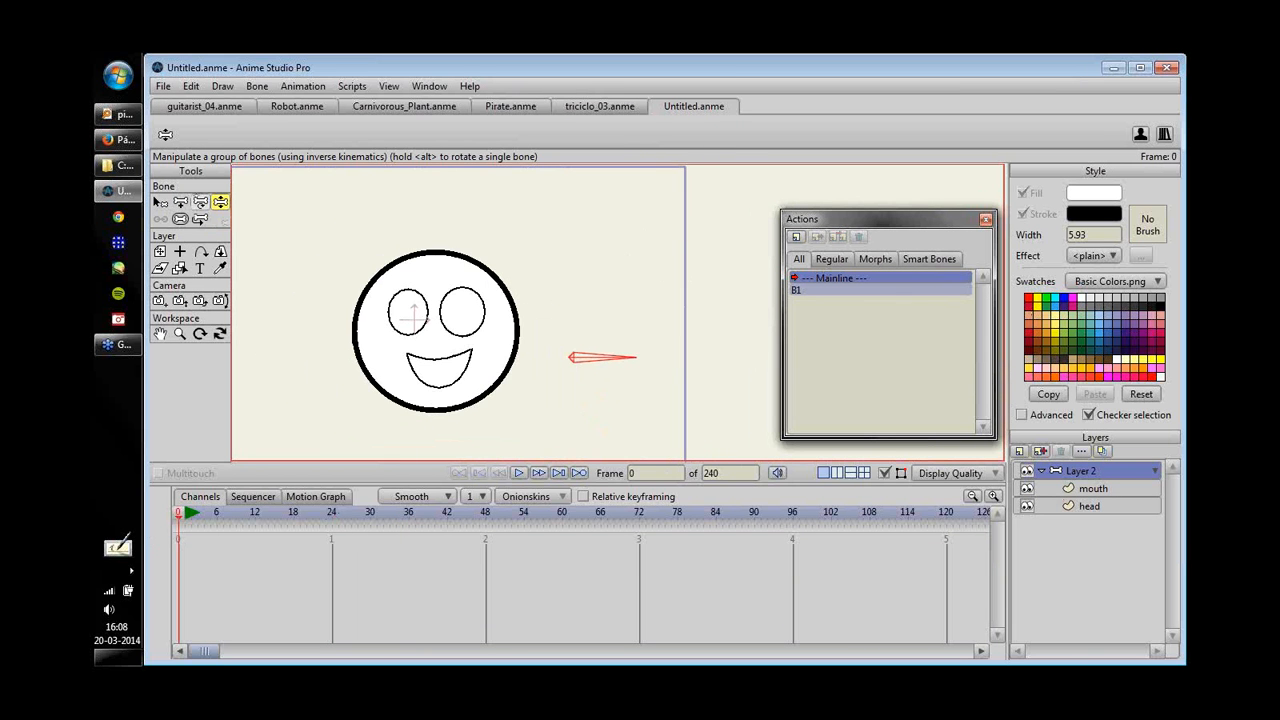
click(180, 201)
drag(590, 264, 588, 182)
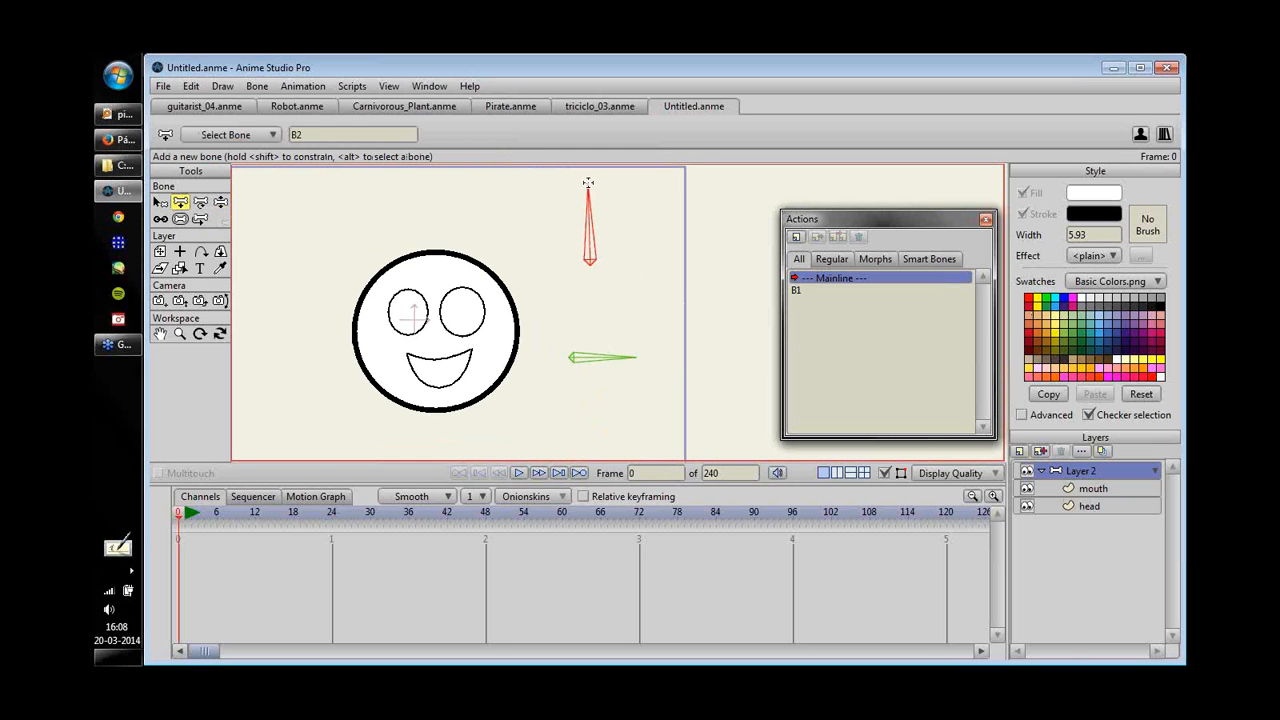
- Name the new vertical bone headturn
click(333, 130)
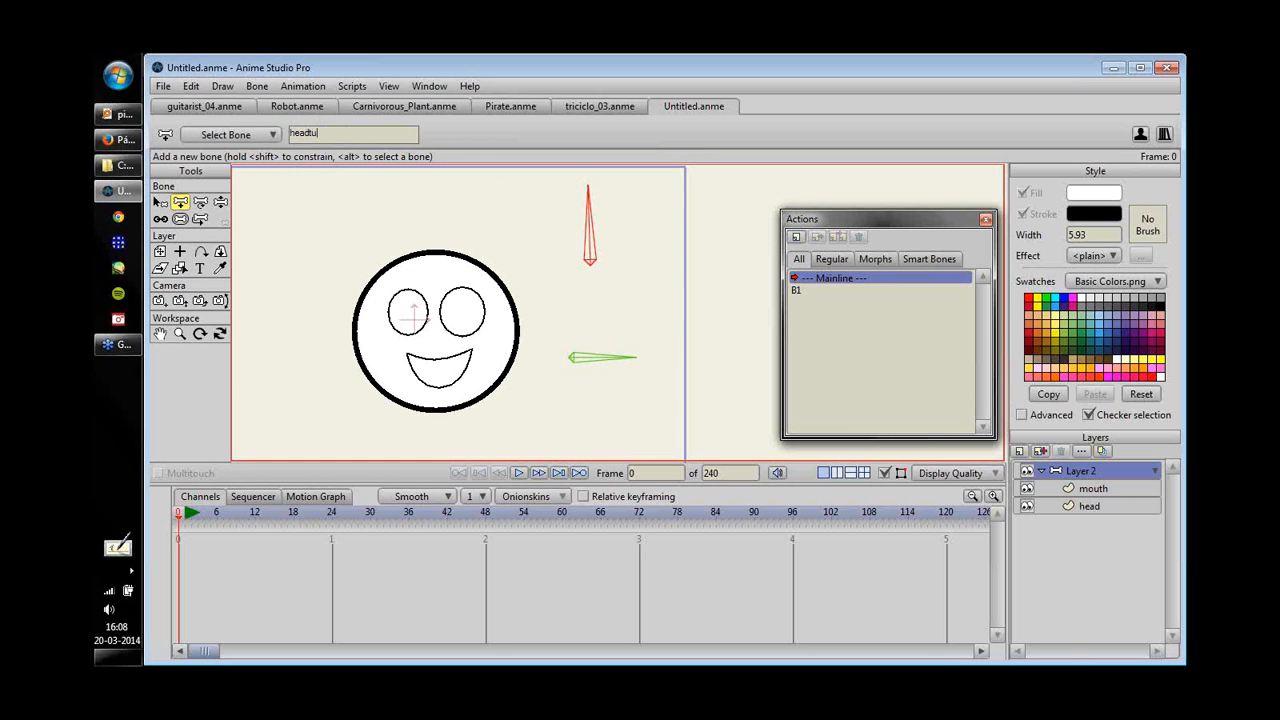
text(headturn)
key(Return)
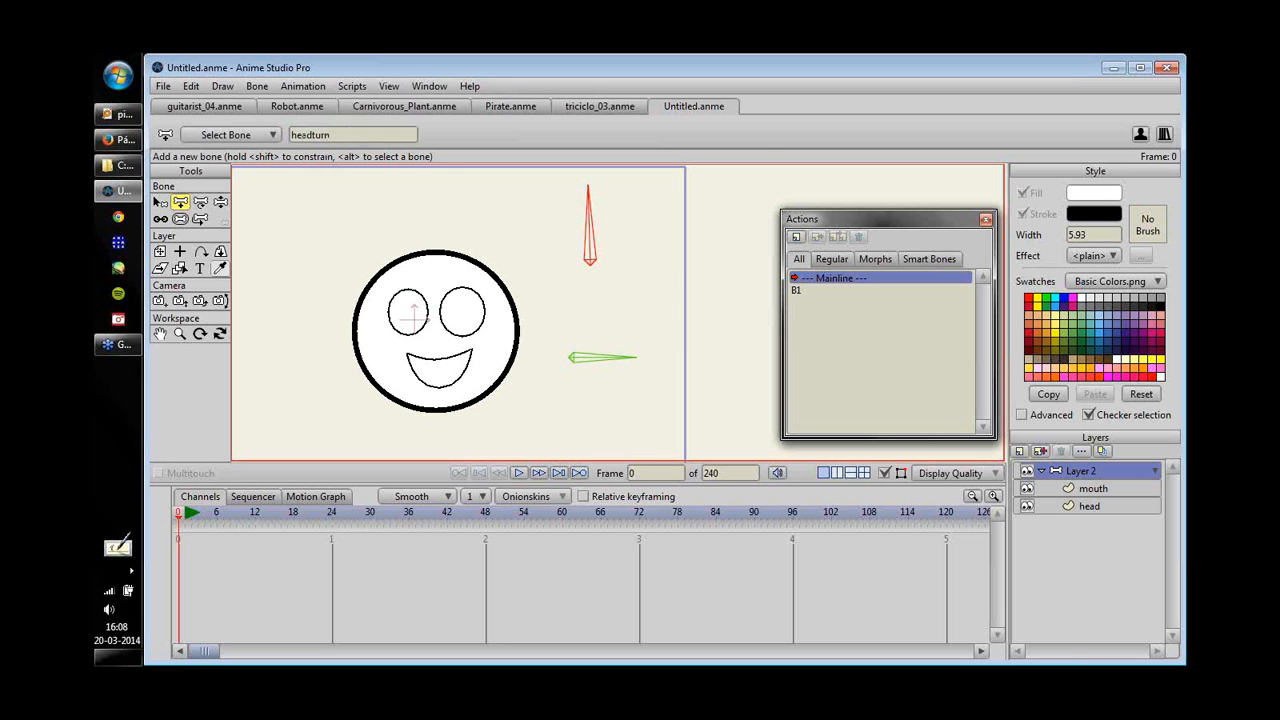
- Create a new action named headturn for the selected vertical bone
click(180, 218)
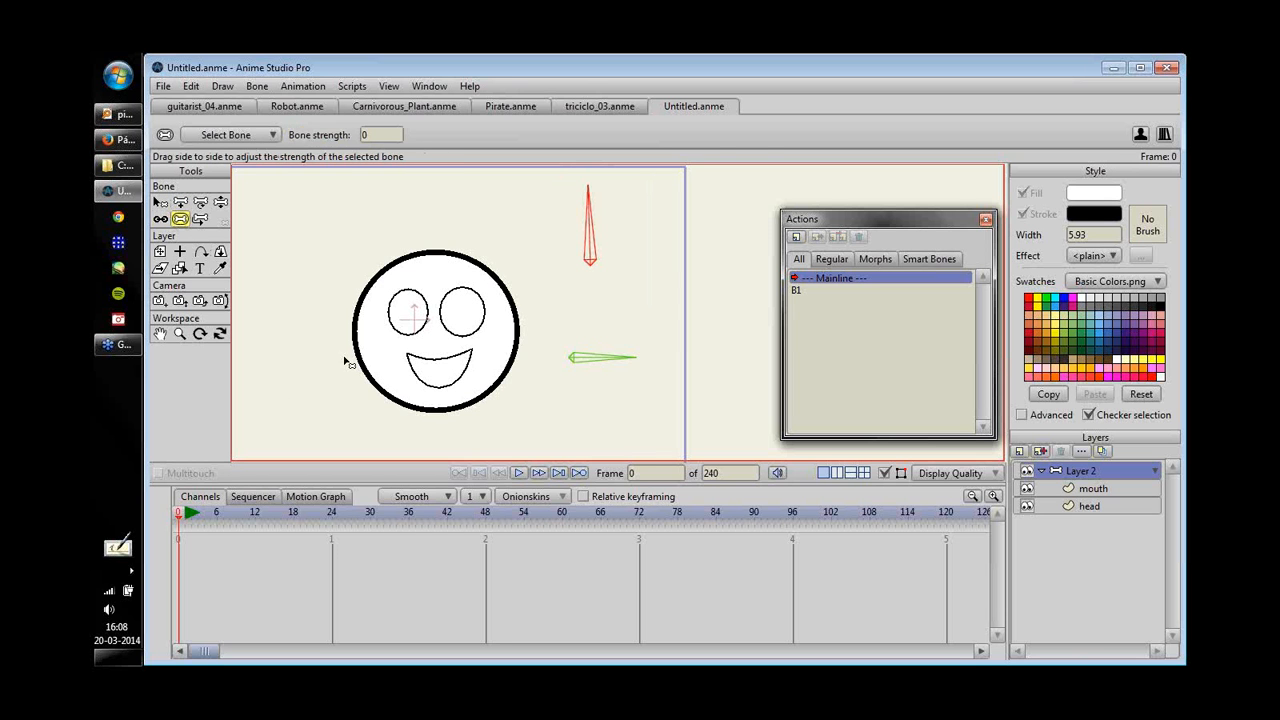
key(z)
click(795, 237)
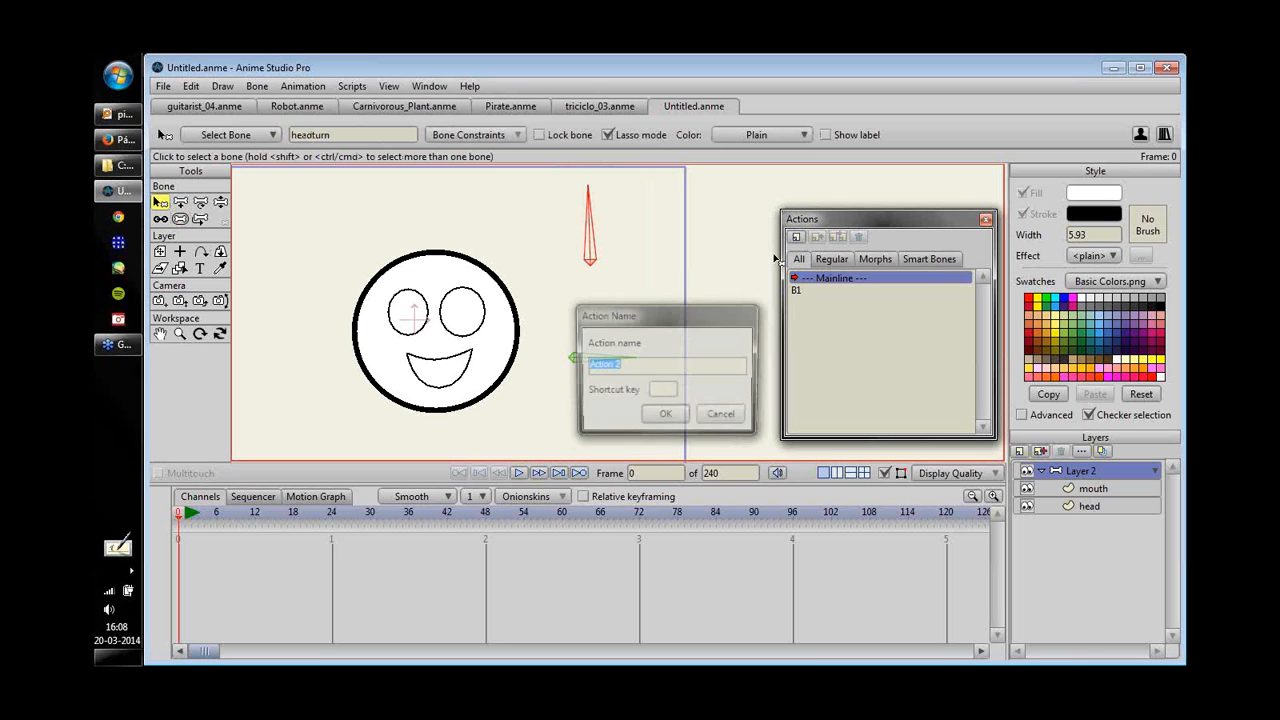
text(head)
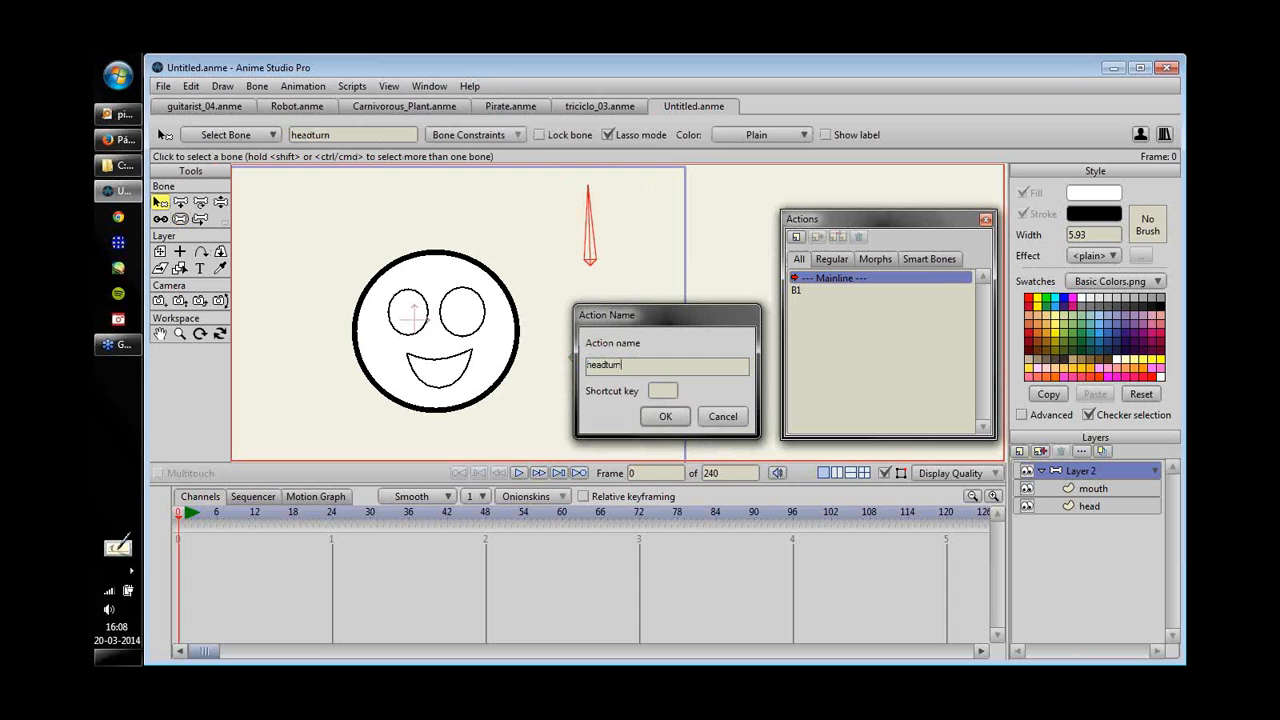
text(turn)
click(665, 416)
- At frame 120 of the headturn action, rotate the vertical bone clockwise until it points almost horizontally to the right
drag(185, 515, 946, 515)
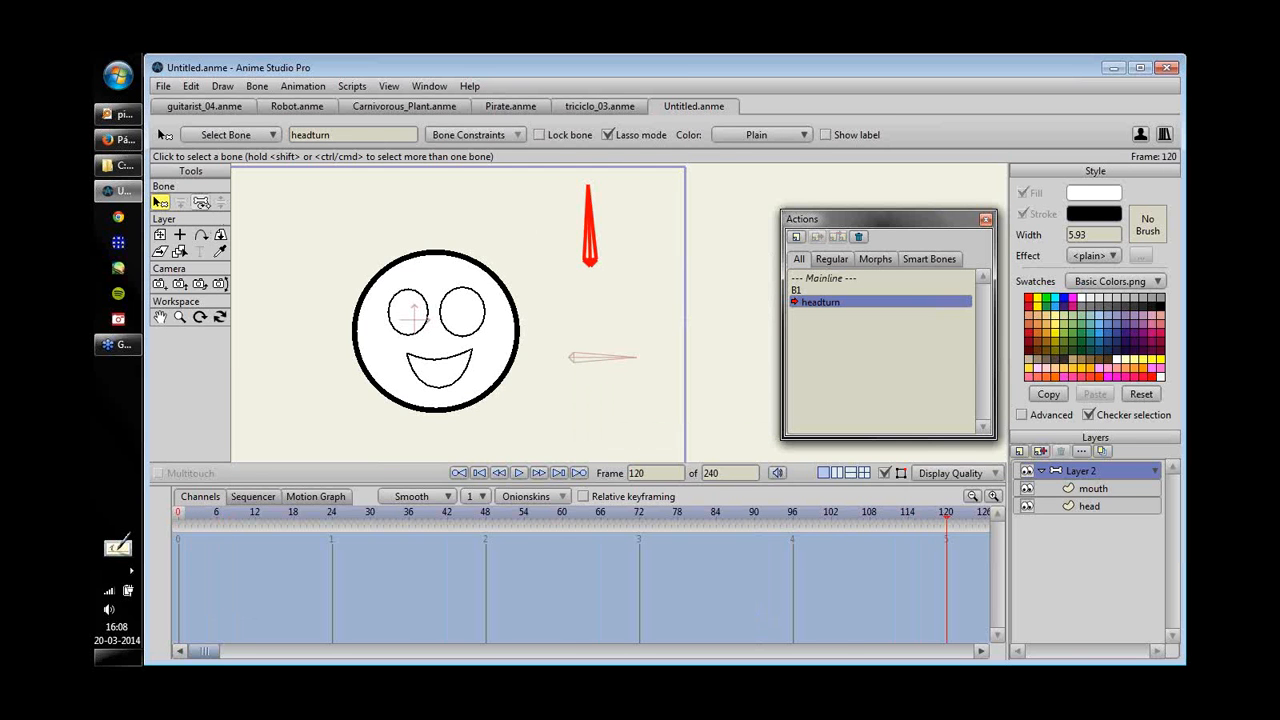
click(200, 202)
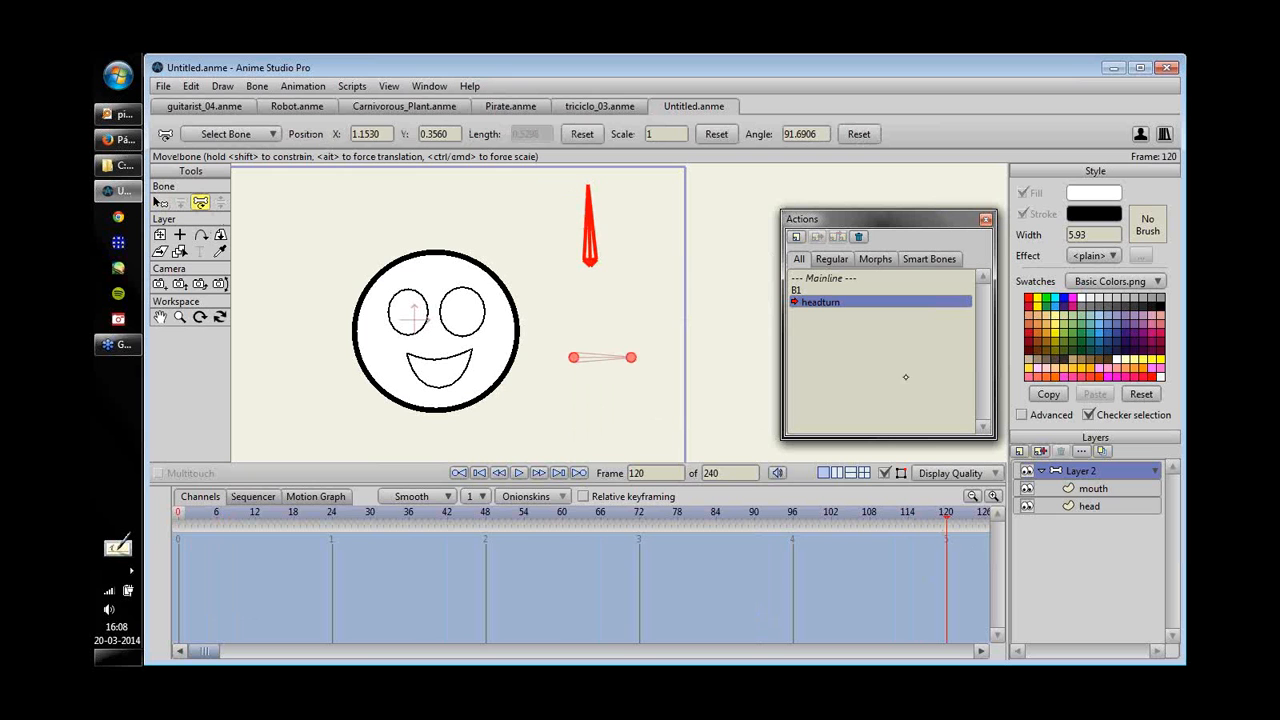
drag(590, 225, 634, 264)
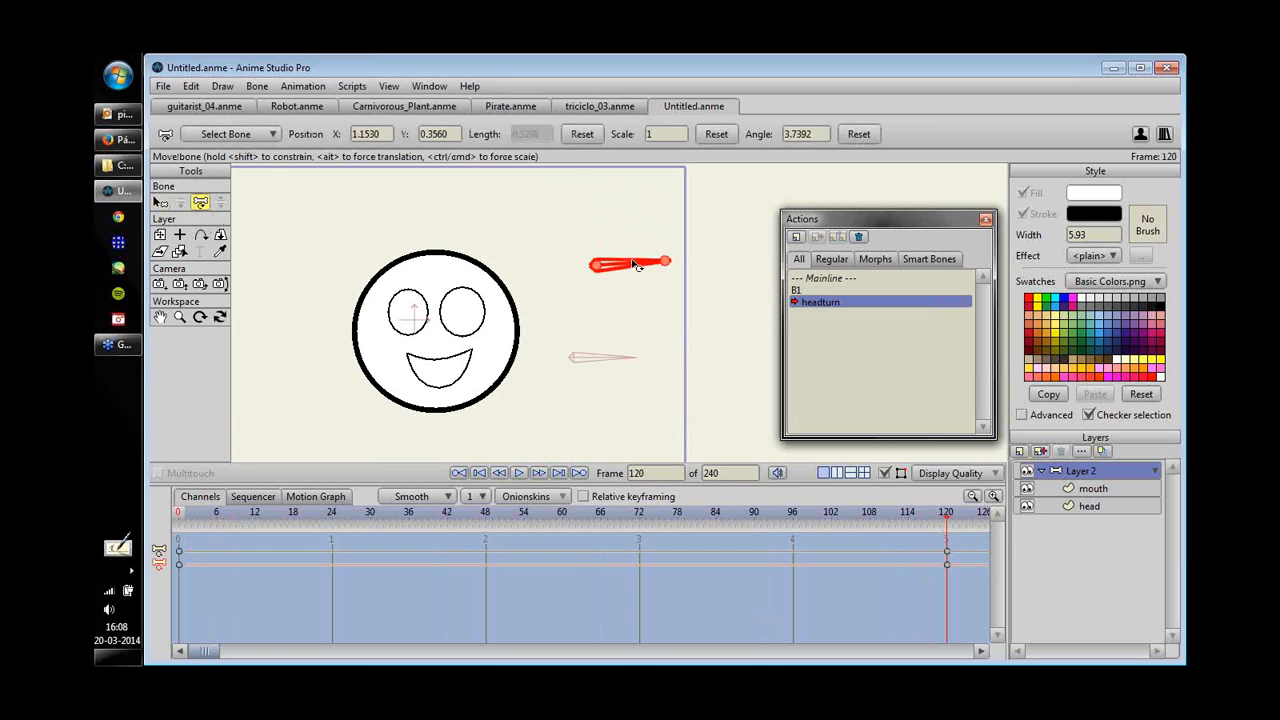
- On the head layer at frame 120, move both eyes' points to the right, narrowing the right eye at the face's edge
click(1090, 506)
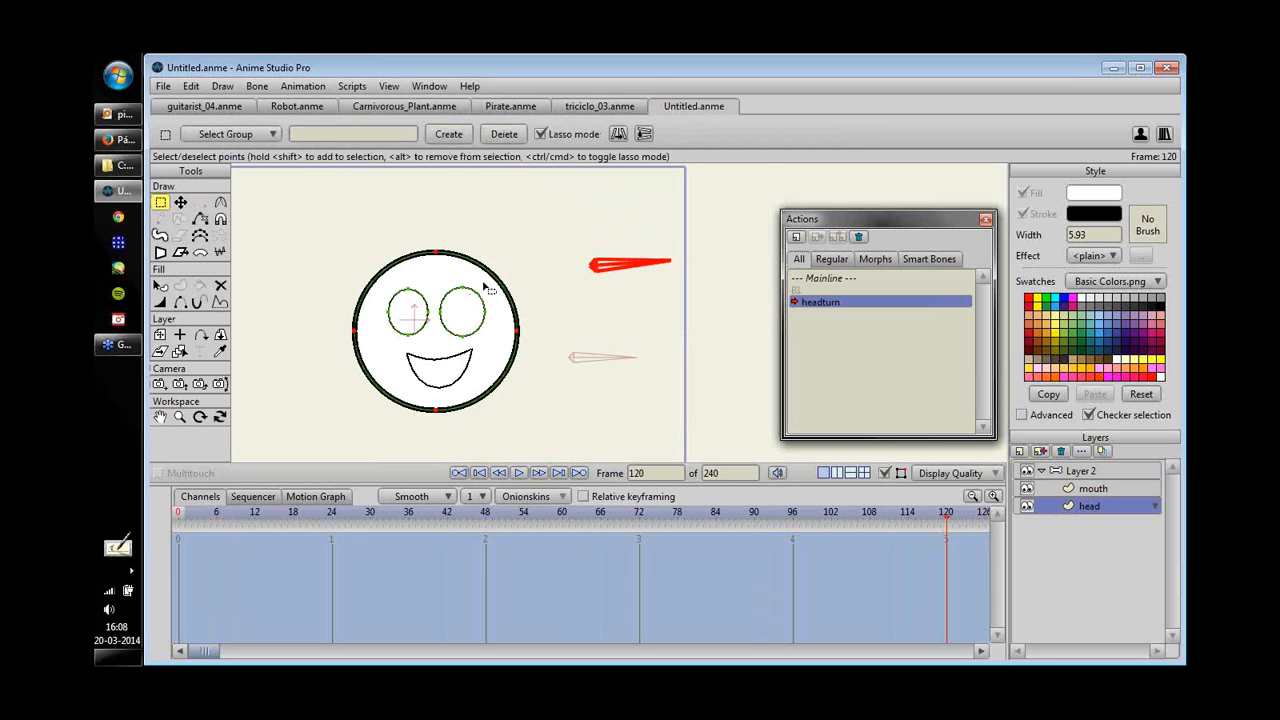
mouse_move(485, 283)
mouse_down()
mouse_move(495, 328)
mouse_move(526, 330)
mouse_move(518, 308)
mouse_up()
key(t)
key(Return)
drag(478, 309, 505, 288)
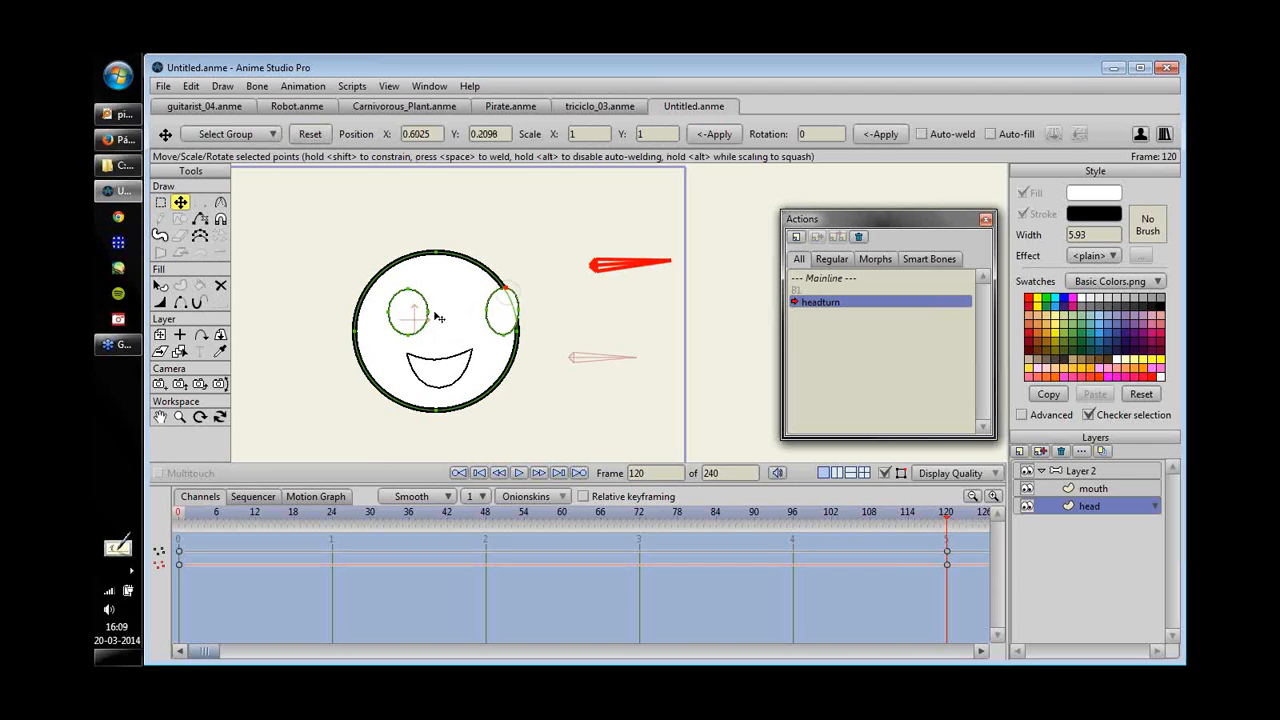
drag(429, 312, 478, 311)
drag(410, 334, 464, 334)
drag(389, 311, 458, 286)
drag(446, 309, 507, 333)
drag(486, 311, 504, 288)
drag(508, 335, 504, 332)
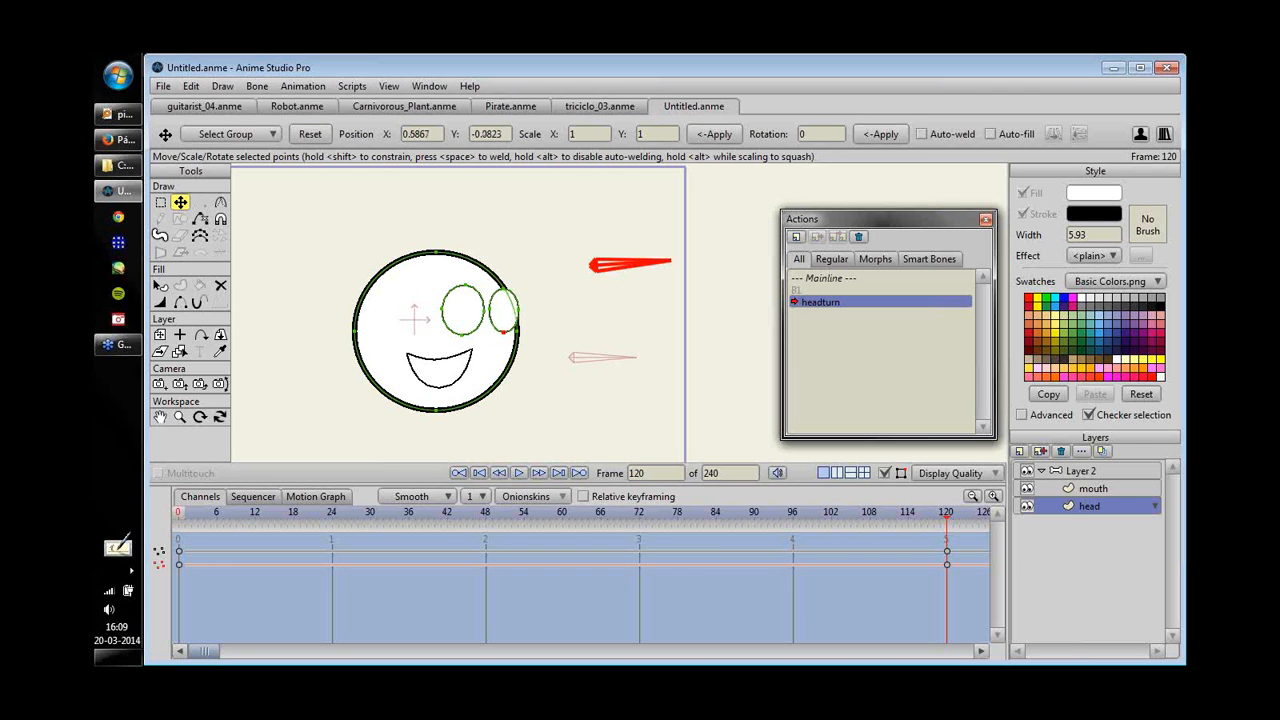
- Move the mouth layer toward the face's right edge at frame 120 and narrow it to an X scale of about 0.86
click(1095, 489)
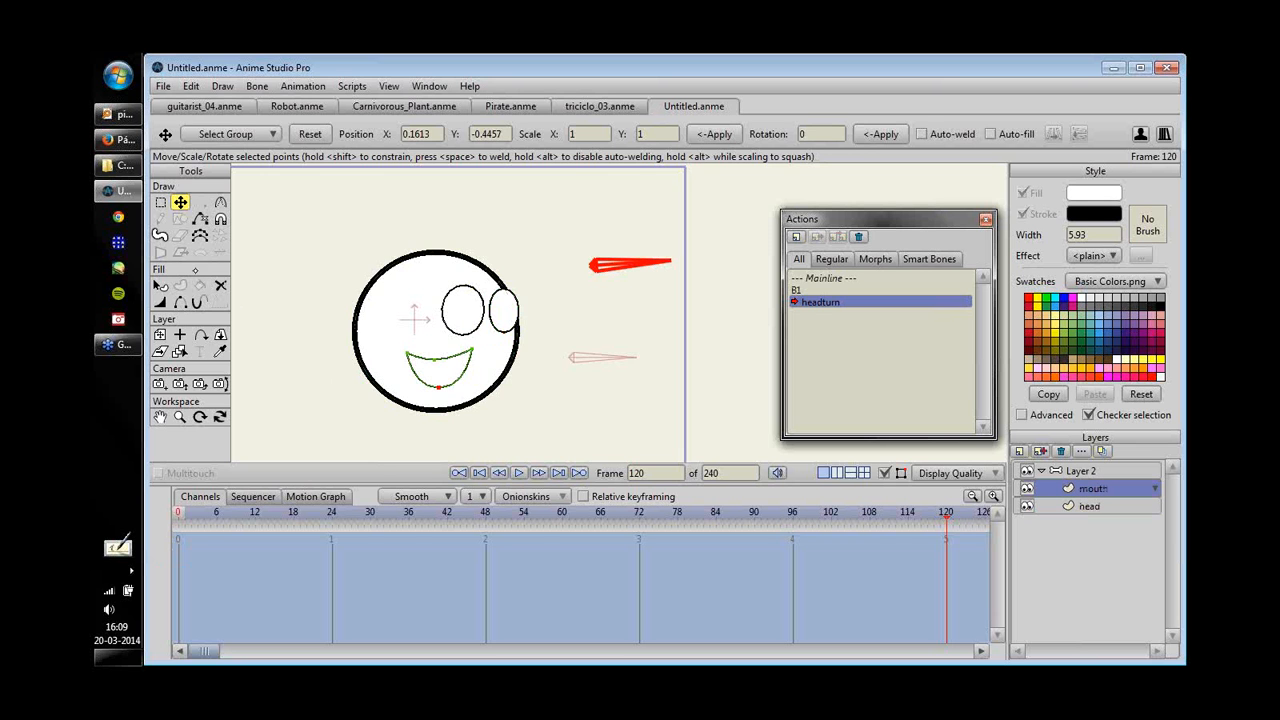
click(160, 335)
drag(450, 379, 594, 331)
click(518, 335)
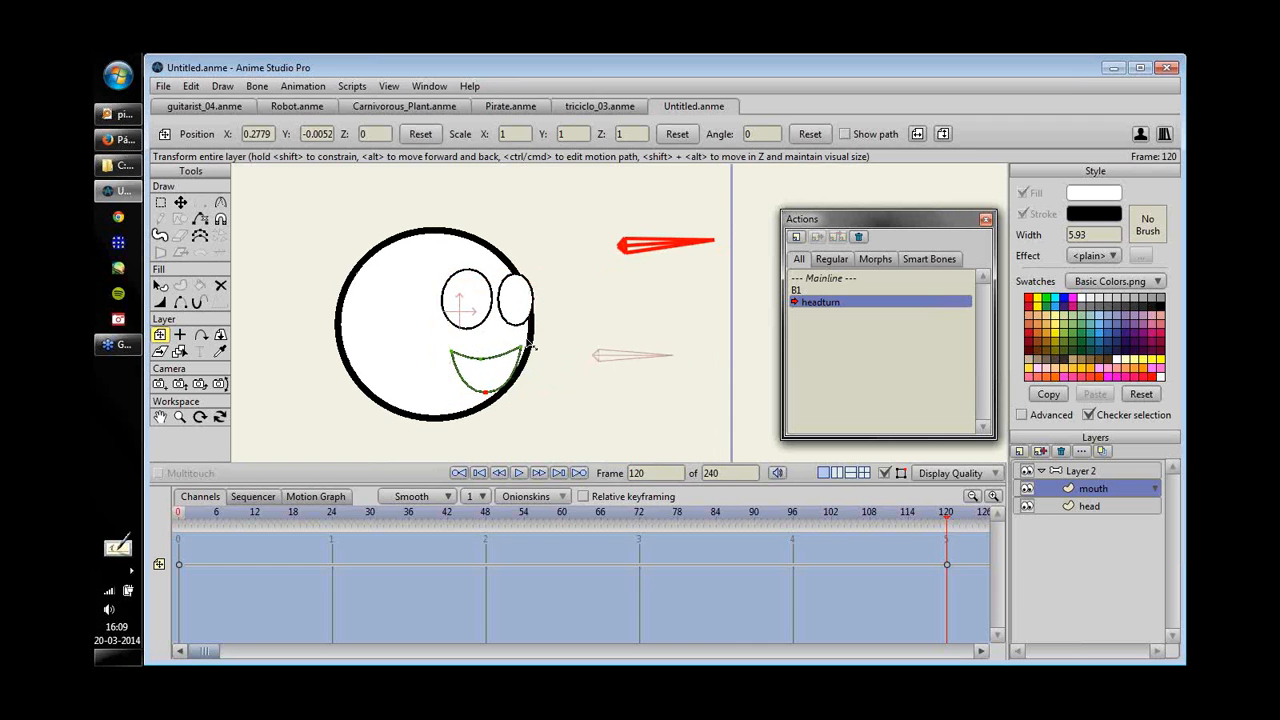
drag(519, 341, 505, 366)
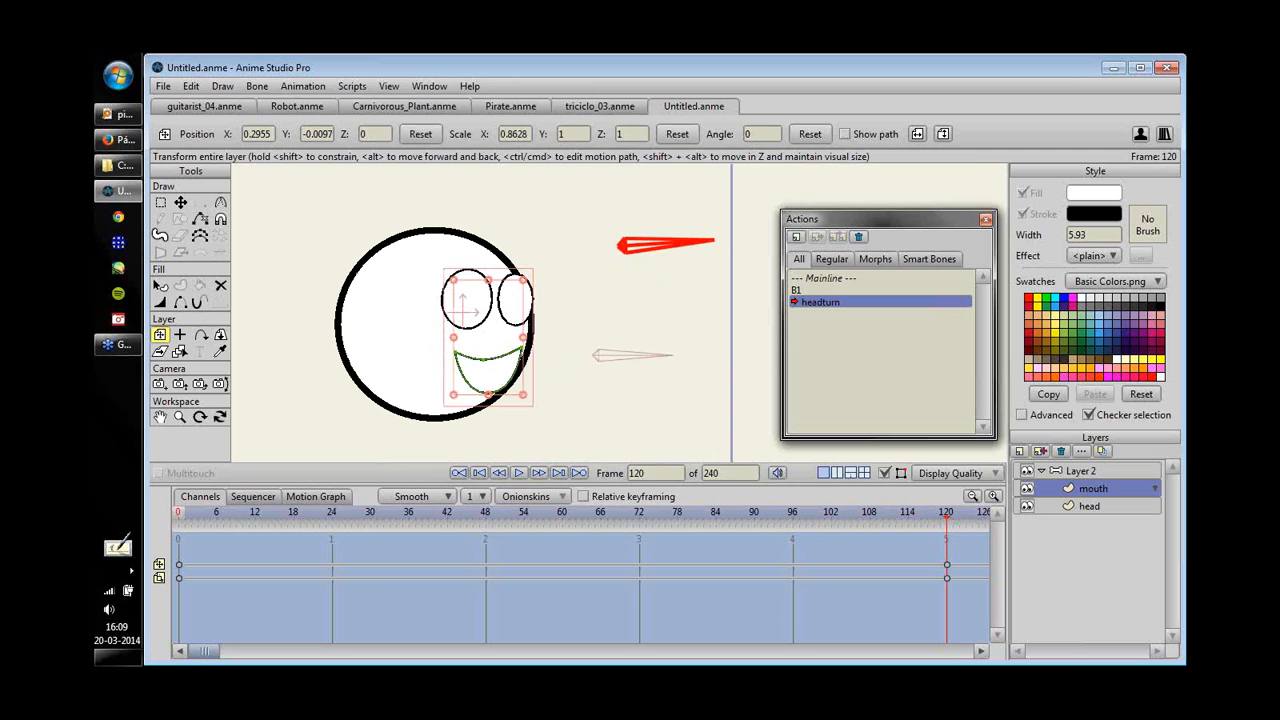
- Scrub the headturn action, then rotate both bones at frame 35 of the mainline to test the head turn and mouth together
drag(947, 518, 300, 518)
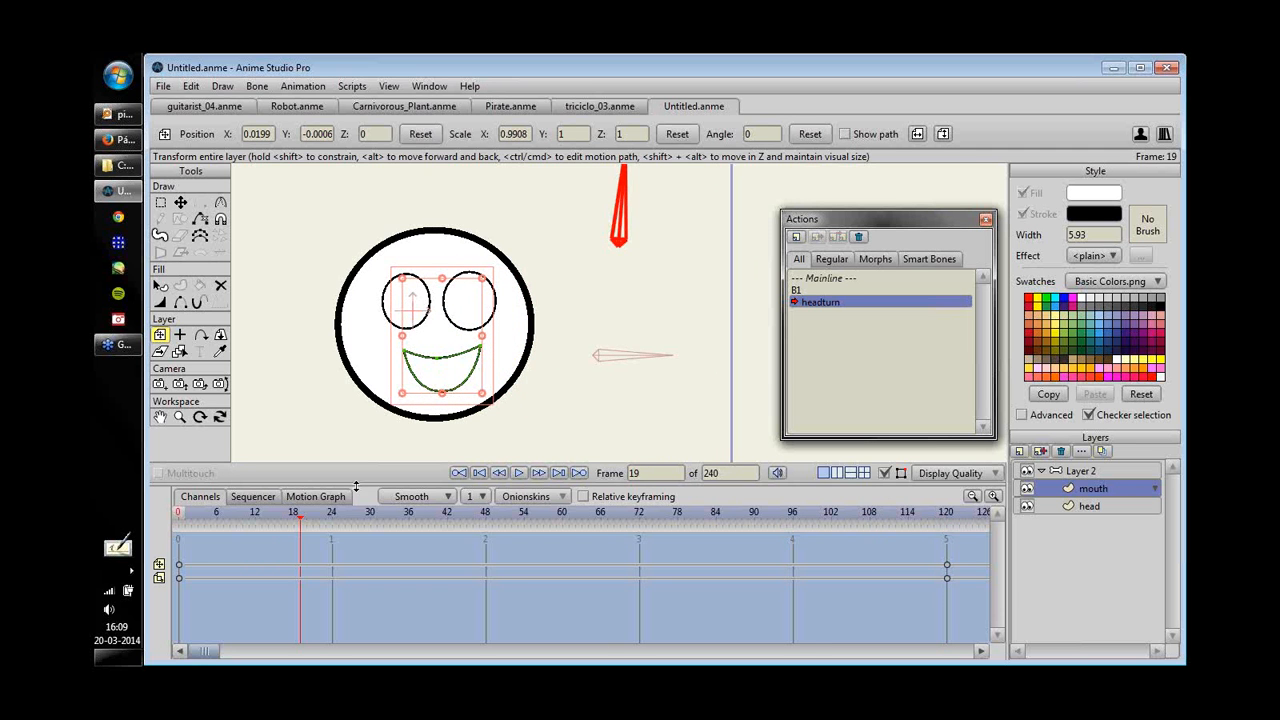
double_click(840, 278)
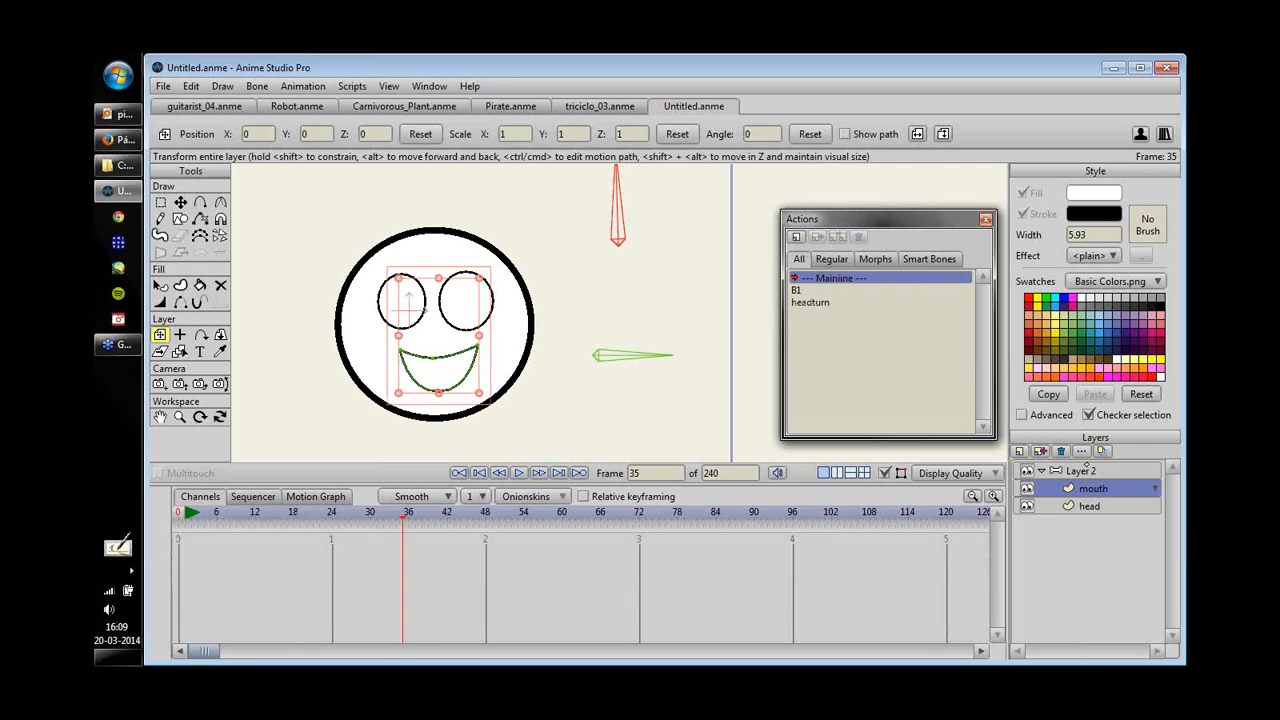
click(1087, 470)
drag(671, 357, 646, 420)
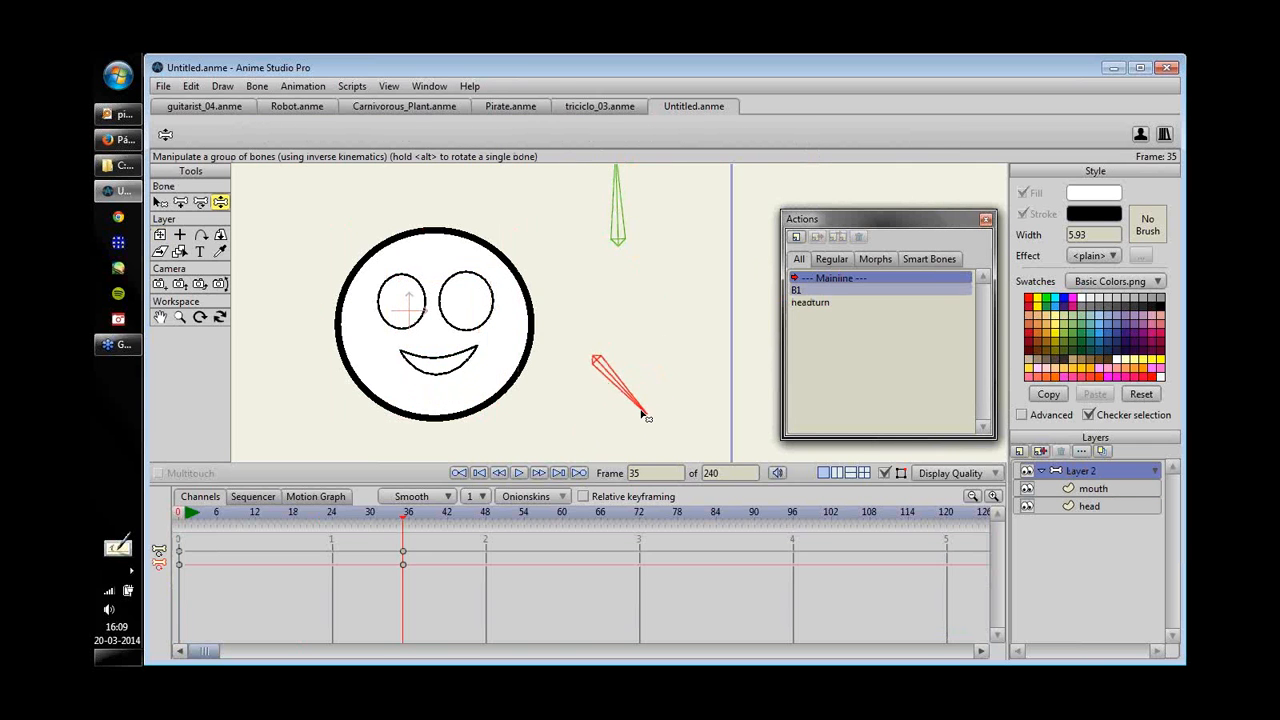
drag(620, 188, 692, 222)
mouse_move(640, 405)
mouse_down()
mouse_move(630, 370)
mouse_move(643, 357)
mouse_move(620, 403)
mouse_up()
drag(671, 234, 674, 266)
mouse_move(620, 406)
mouse_down()
mouse_move(640, 373)
mouse_move(630, 400)
mouse_up()
drag(677, 314, 680, 271)
mouse_move(628, 410)
mouse_down()
mouse_move(654, 360)
mouse_move(632, 403)
mouse_up()
drag(705, 232, 608, 191)
drag(625, 390, 663, 383)
drag(598, 195, 669, 200)
drag(655, 380, 616, 418)
drag(660, 232, 682, 258)
mouse_move(633, 408)
mouse_down()
mouse_move(649, 383)
mouse_move(611, 363)
mouse_move(643, 412)
mouse_up()
drag(690, 230, 669, 253)
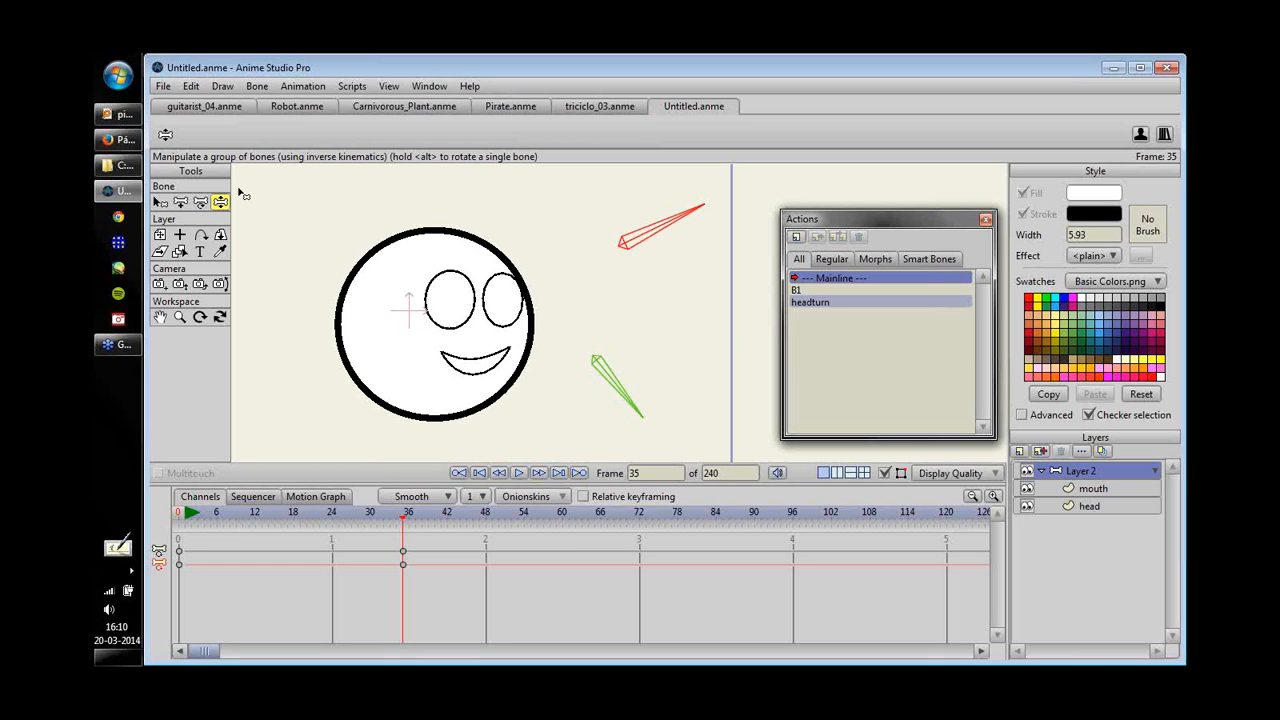
- At frame 1 of the B1 action, set the head circle's fill to grey
click(800, 290)
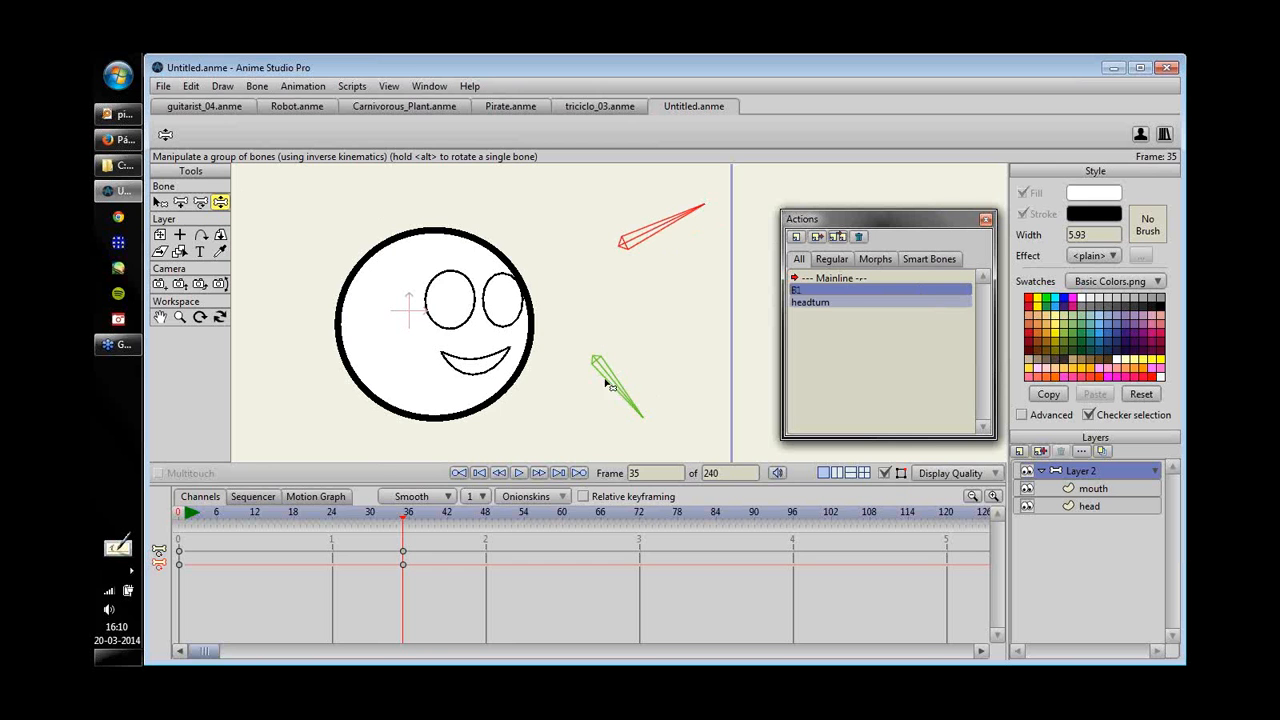
double_click(836, 290)
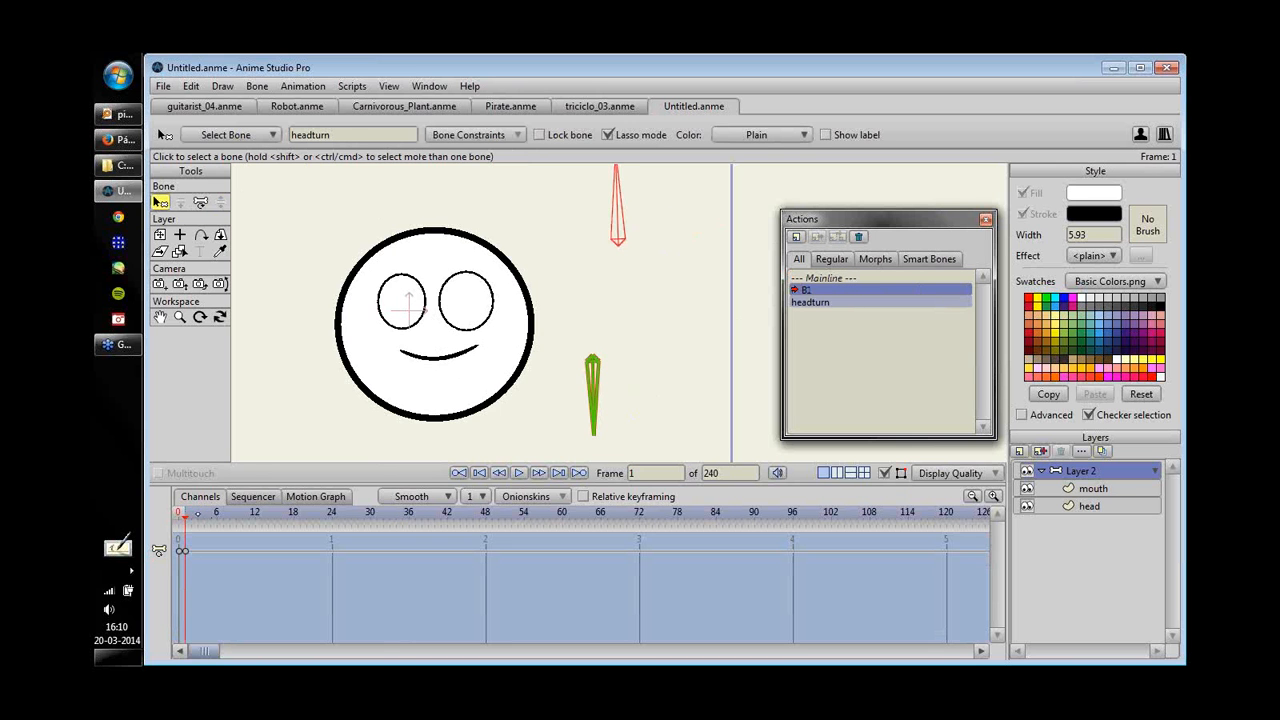
drag(580, 365, 581, 323)
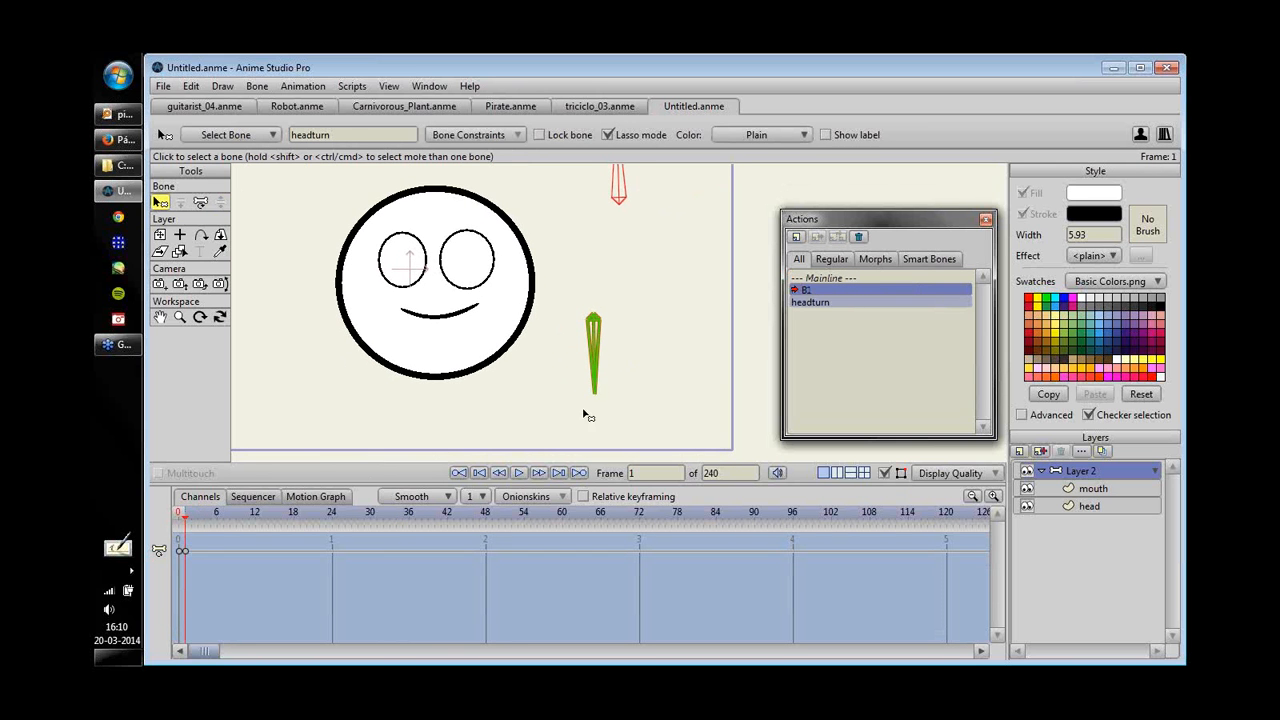
click(180, 512)
click(191, 512)
click(1089, 506)
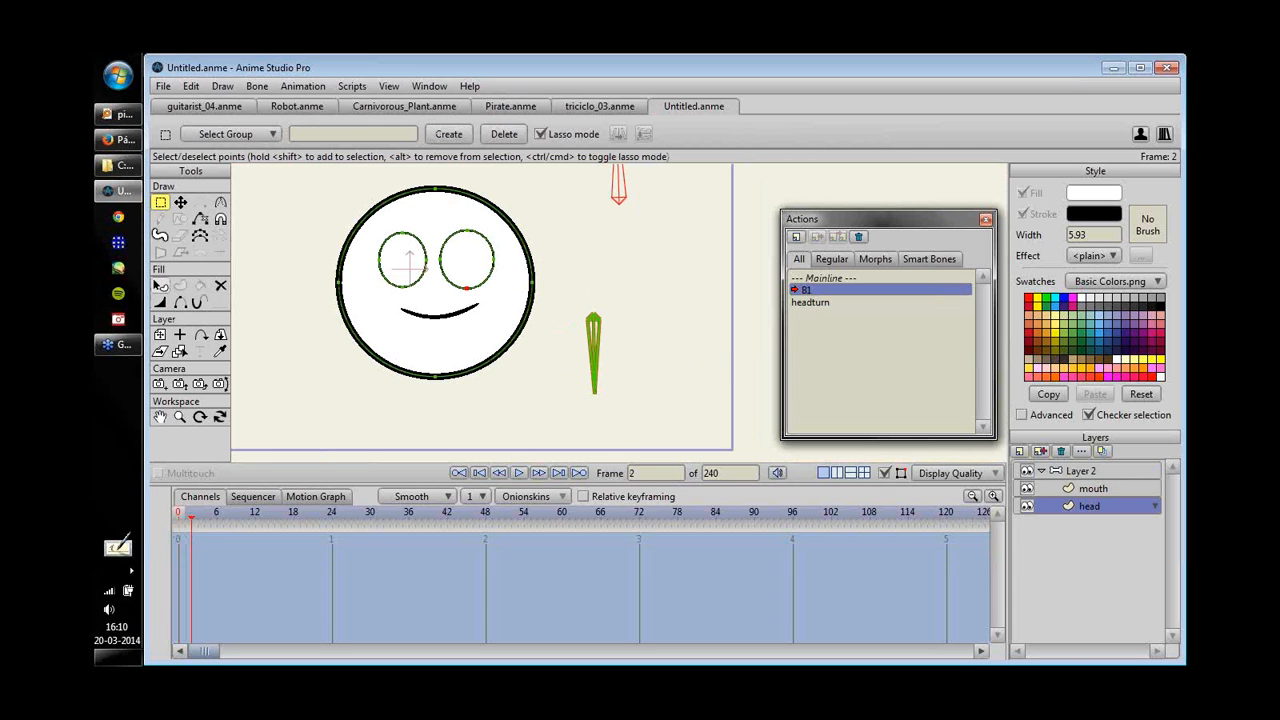
click(160, 286)
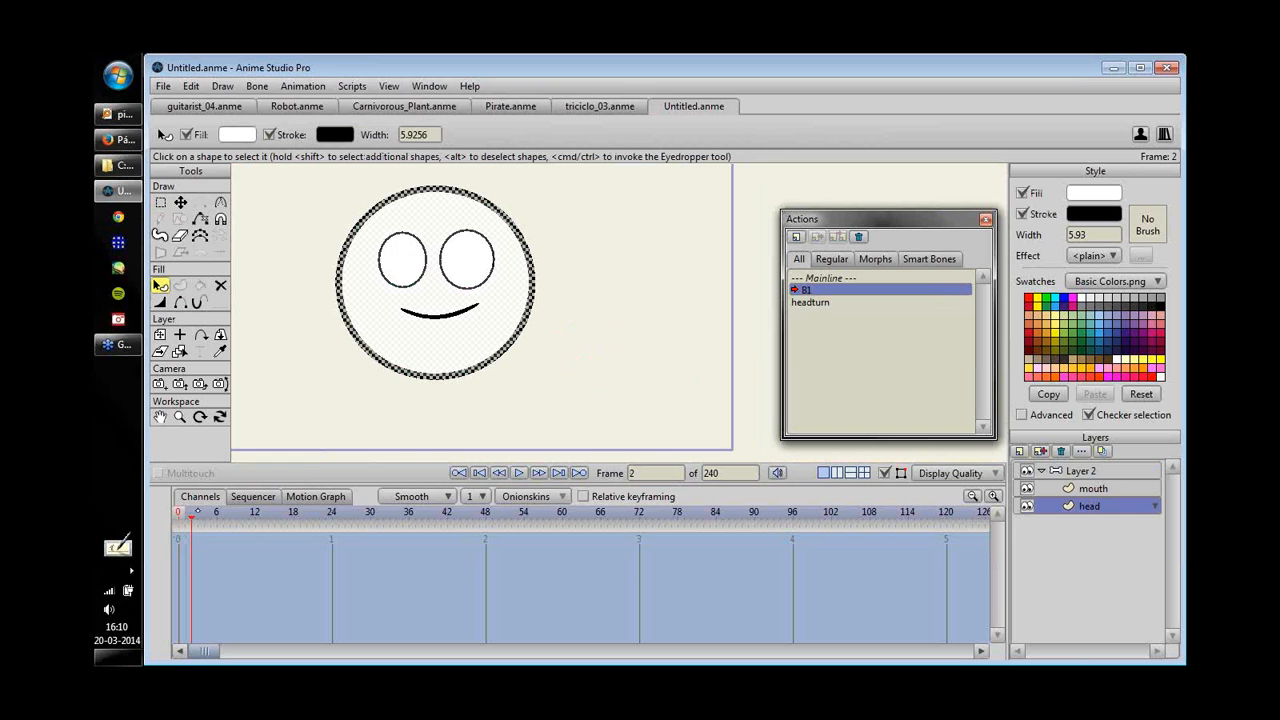
click(185, 516)
click(1125, 298)
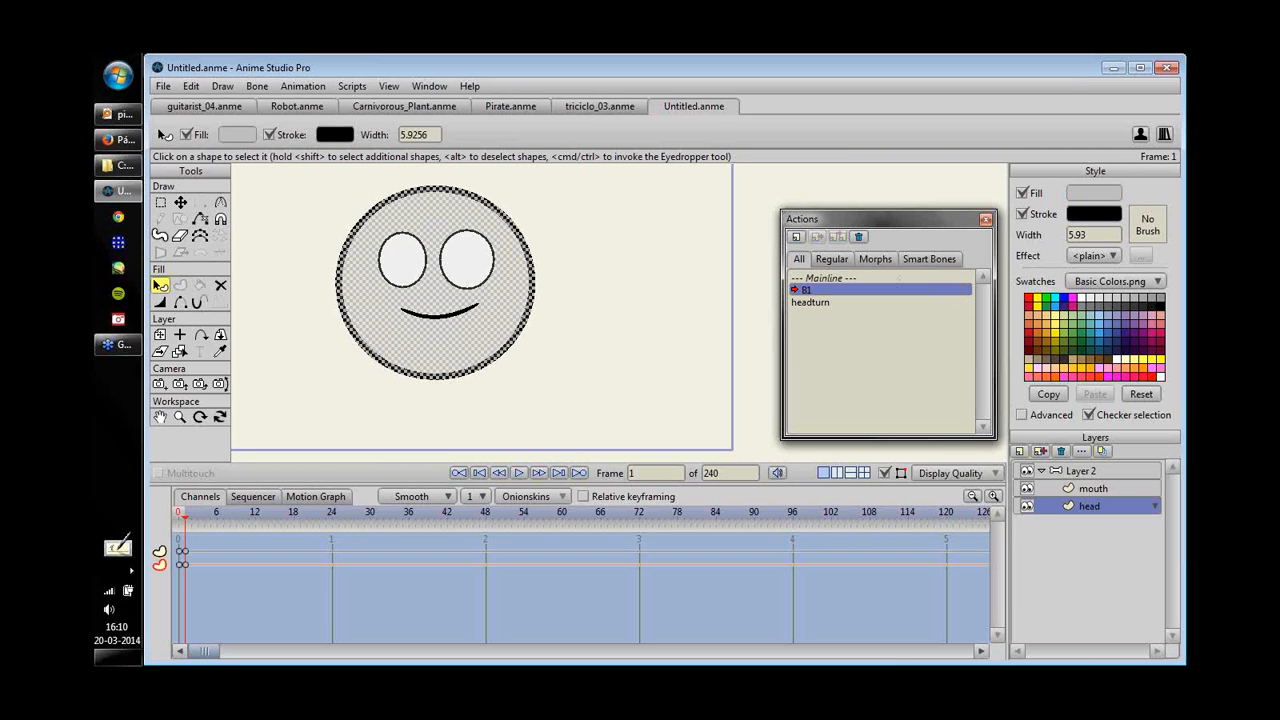
- Return to the mainline and rotate the lower bone on Layer 2 to test its effect on the head's fill
click(828, 278)
click(1080, 470)
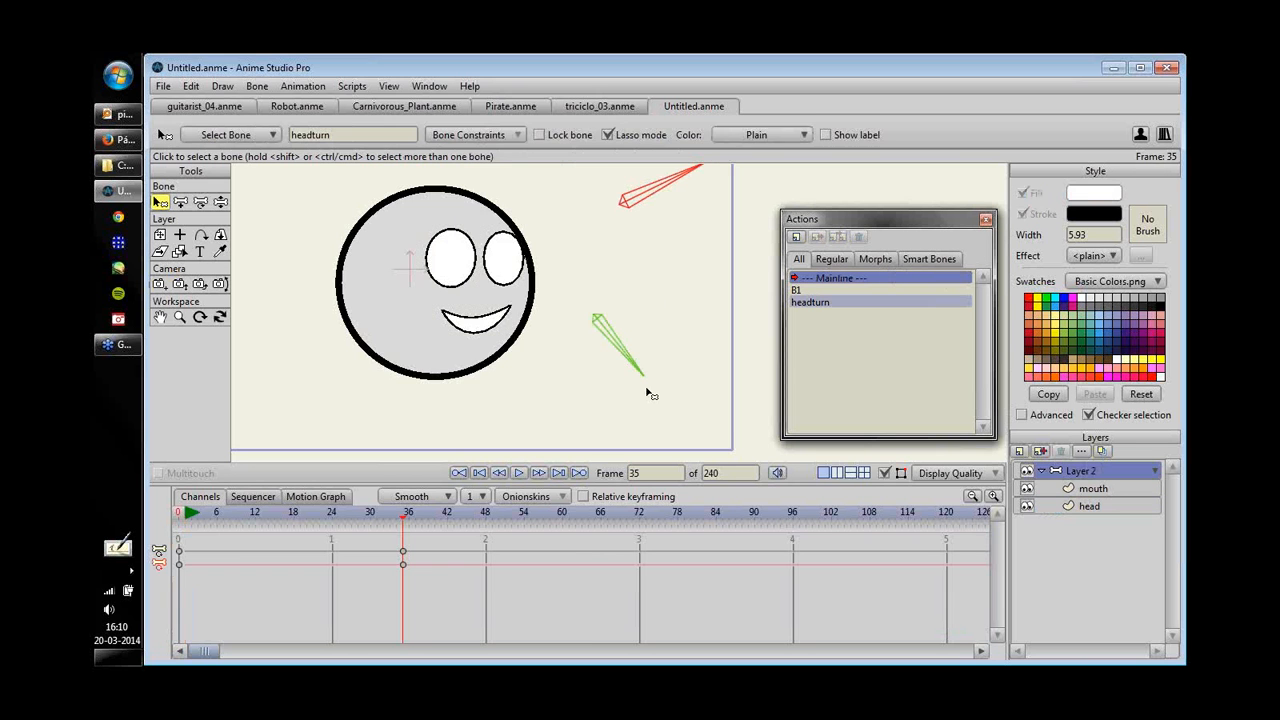
key(z)
mouse_move(650, 395)
mouse_down()
mouse_move(669, 291)
mouse_move(606, 423)
mouse_move(671, 294)
mouse_move(617, 386)
mouse_move(637, 362)
mouse_move(648, 370)
mouse_up()
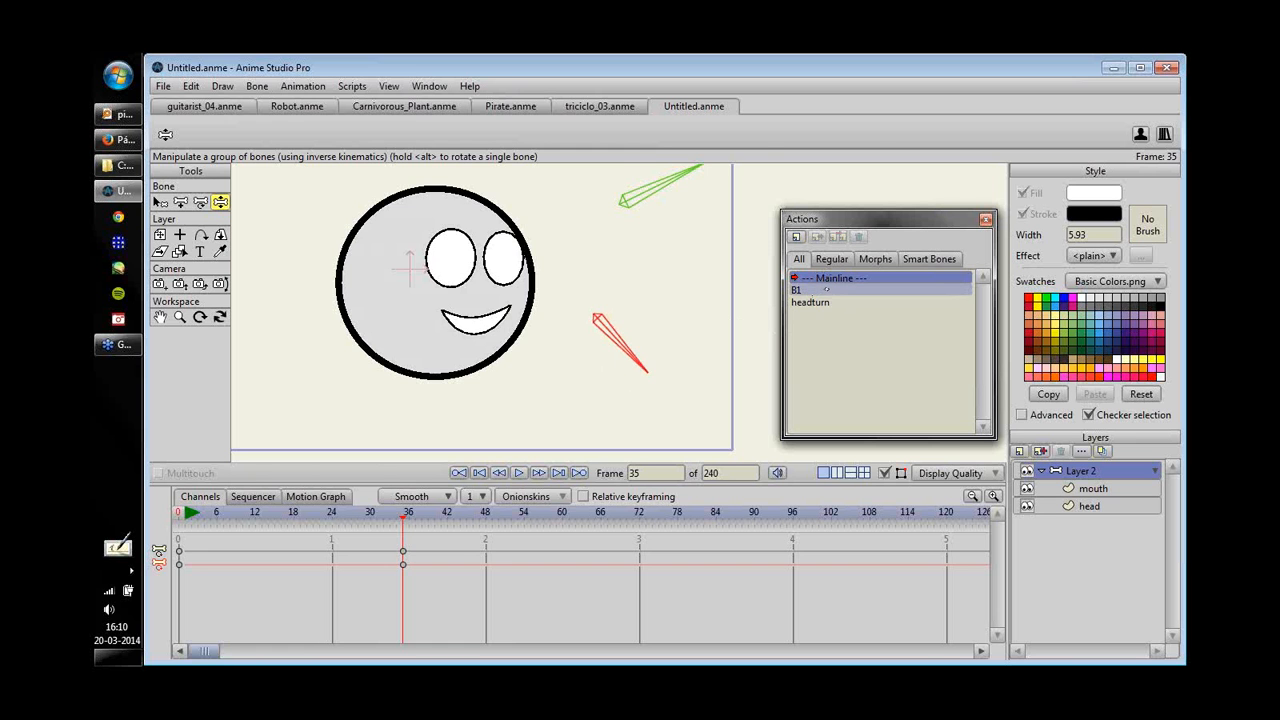
- In the headturn action, key a new fill colour for the head circle at frame 20 and crimson at frame 46
double_click(829, 288)
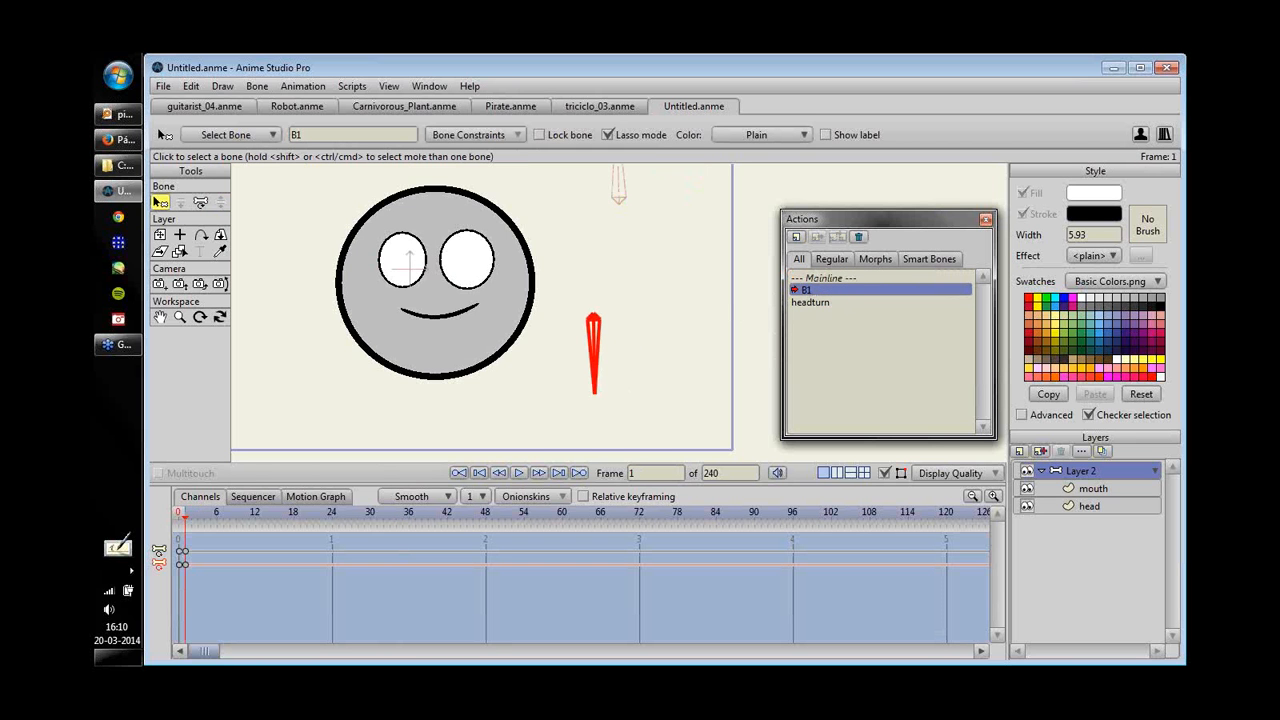
double_click(820, 302)
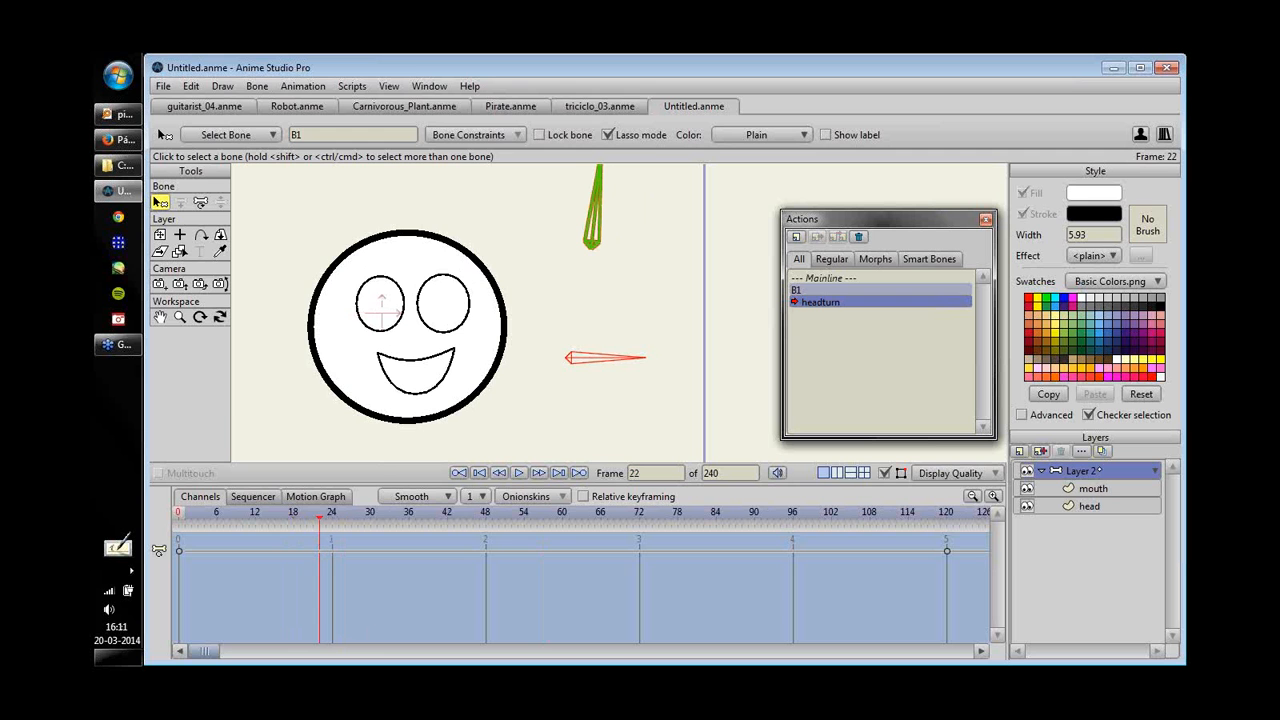
click(1088, 506)
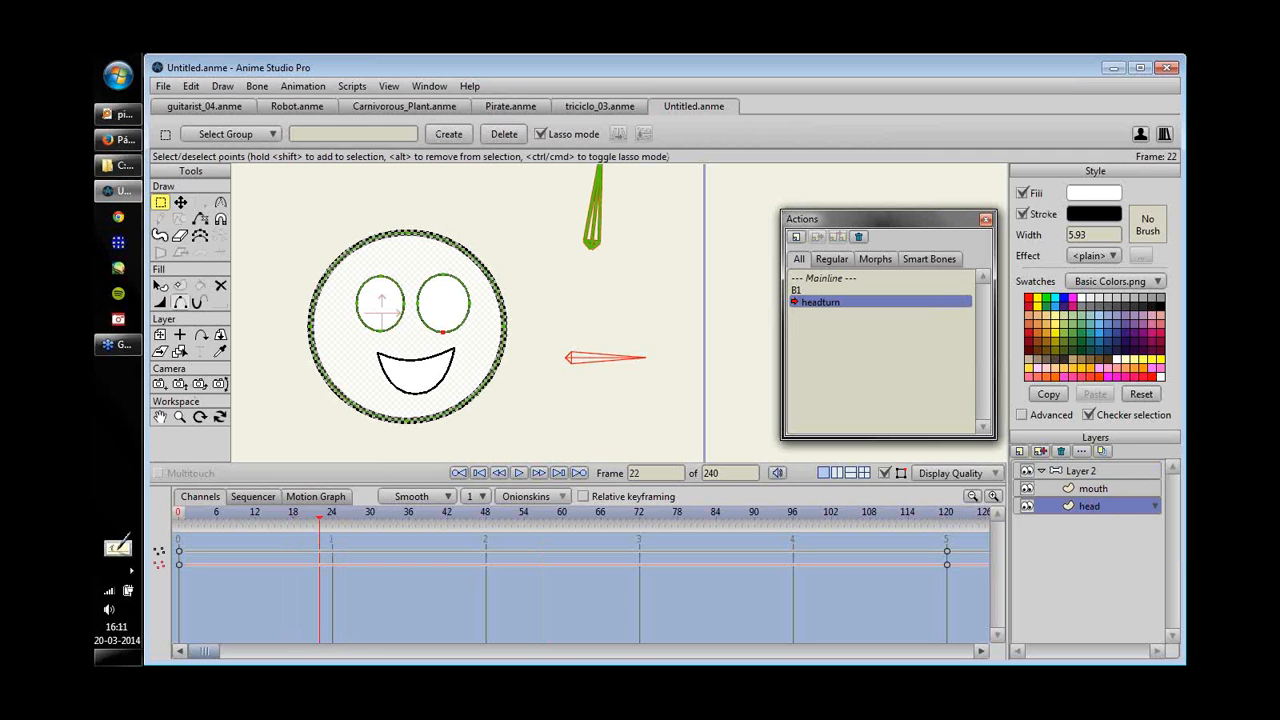
click(160, 285)
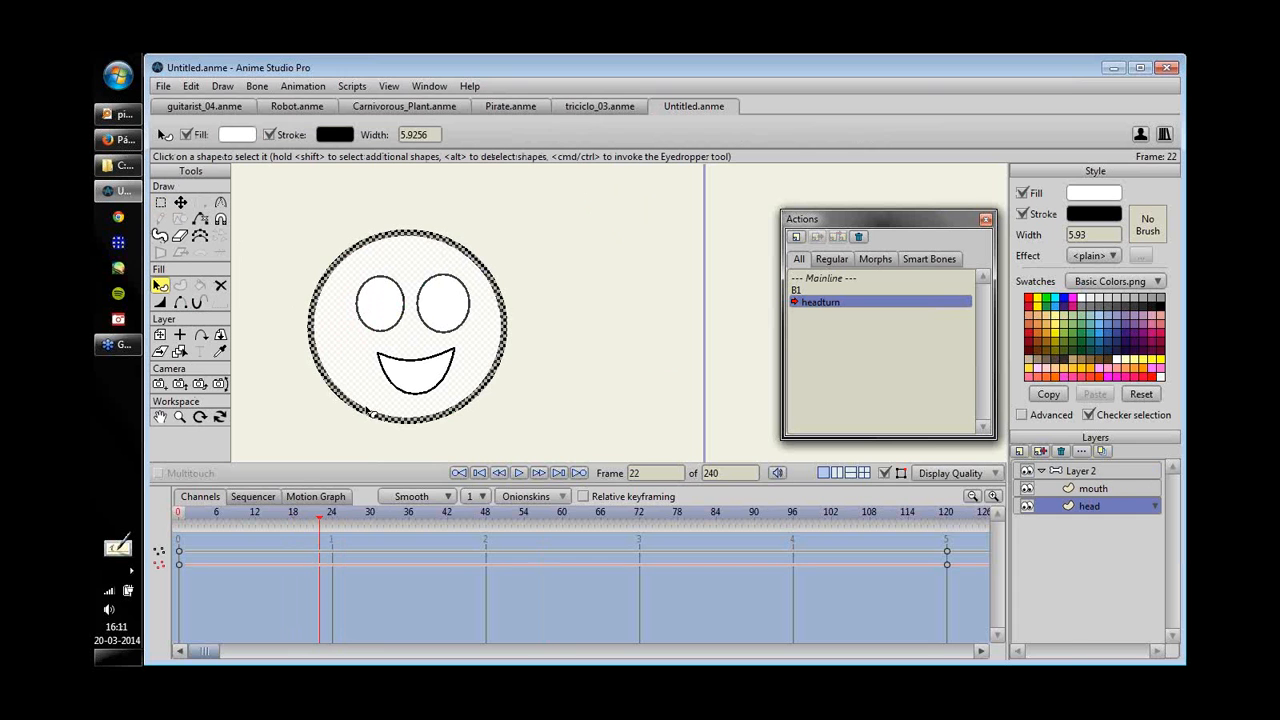
drag(319, 517, 473, 517)
click(1097, 316)
click(1160, 333)
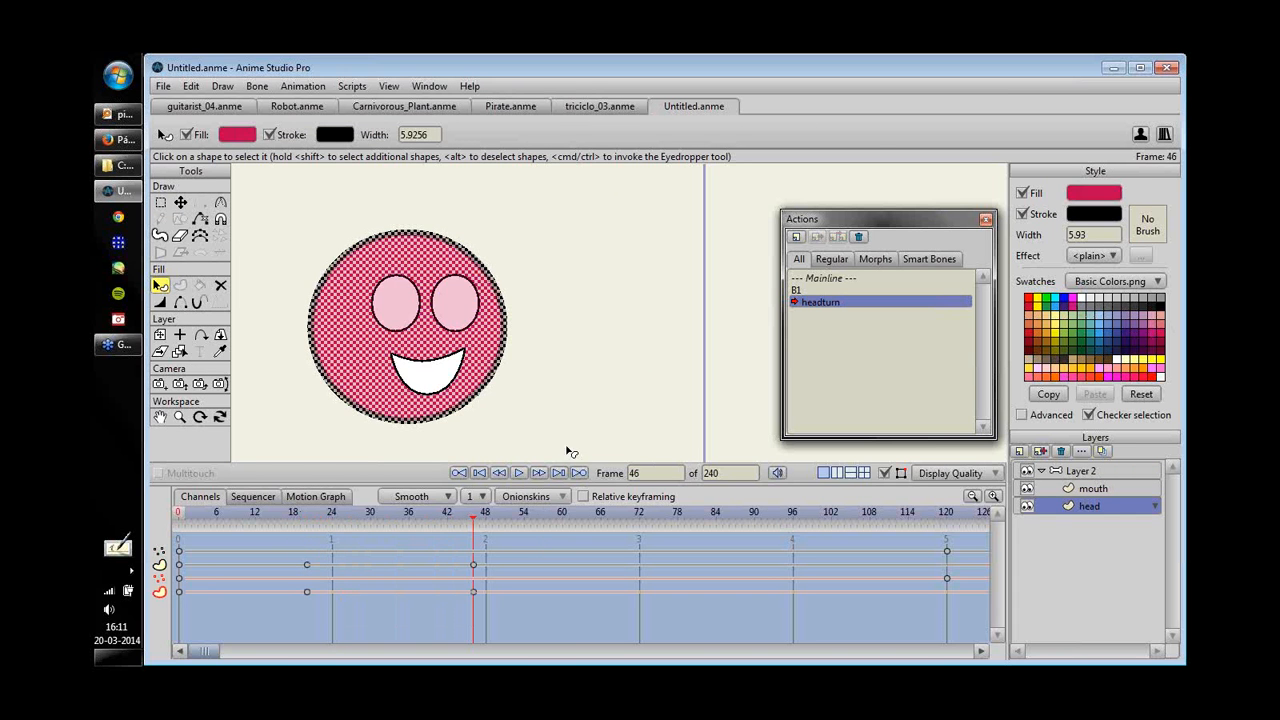
click(614, 344)
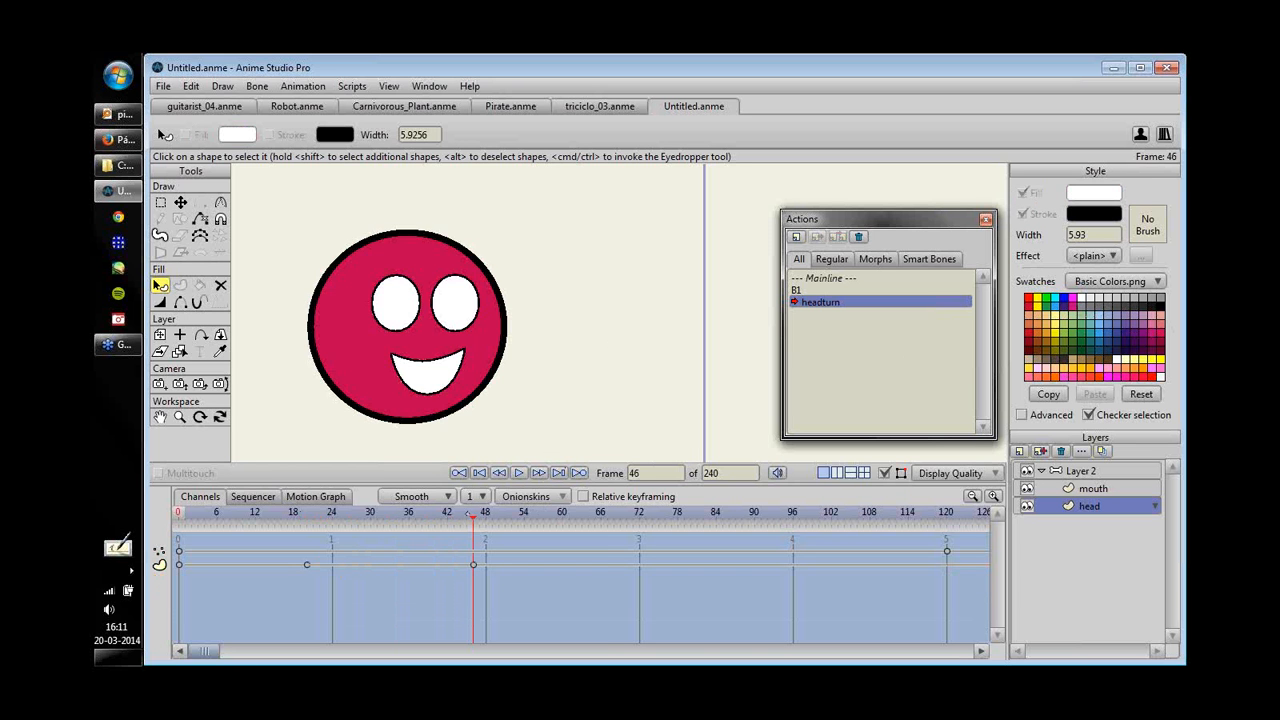
- Key further fill colours for the head circle at about frames 67 and 87, and red at frame 121
drag(473, 517, 953, 517)
click(393, 368)
click(1140, 360)
click(1055, 299)
click(1028, 299)
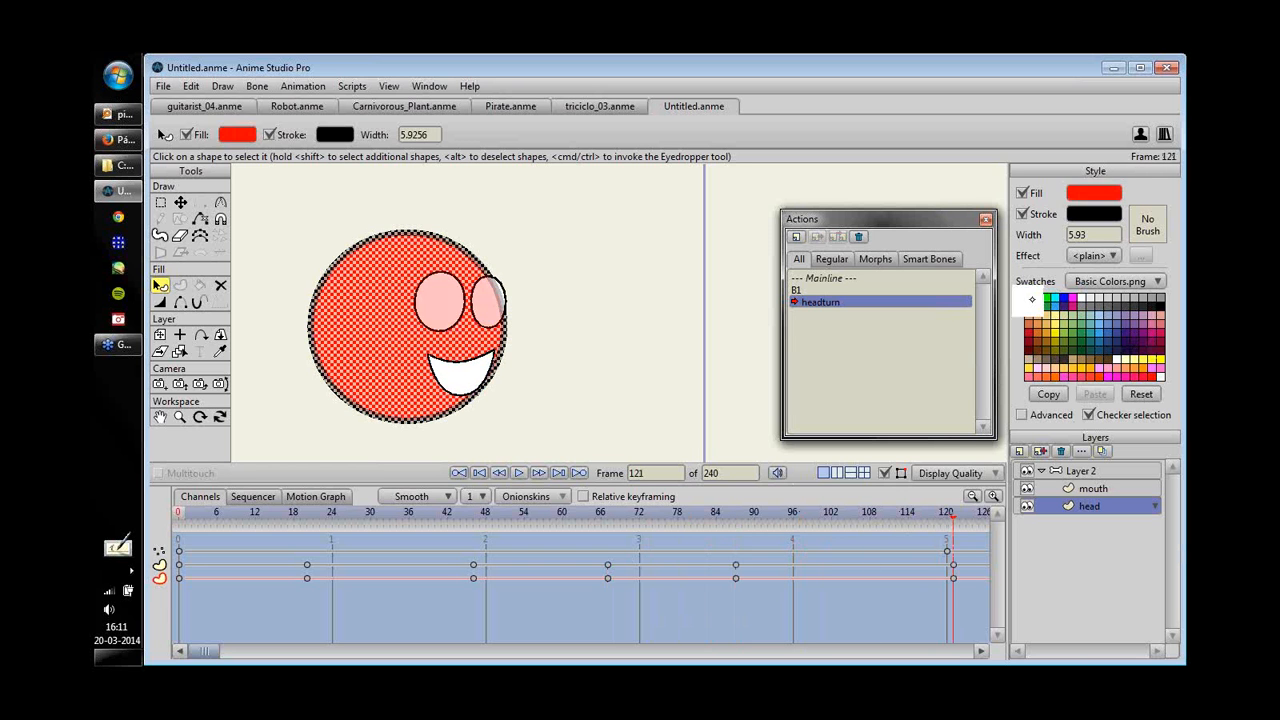
key(Return)
- Return to the mainline and rotate the headturn bone to test the colour changes during the head turn
double_click(898, 278)
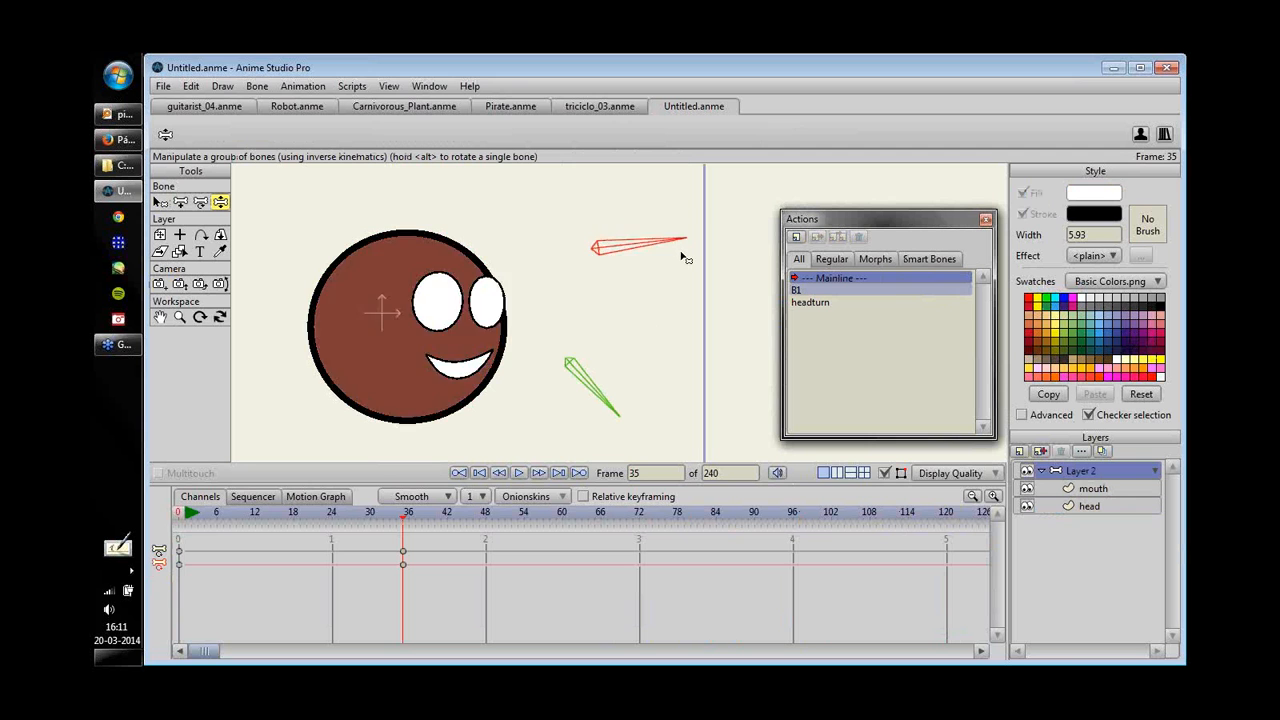
drag(684, 258, 670, 228)
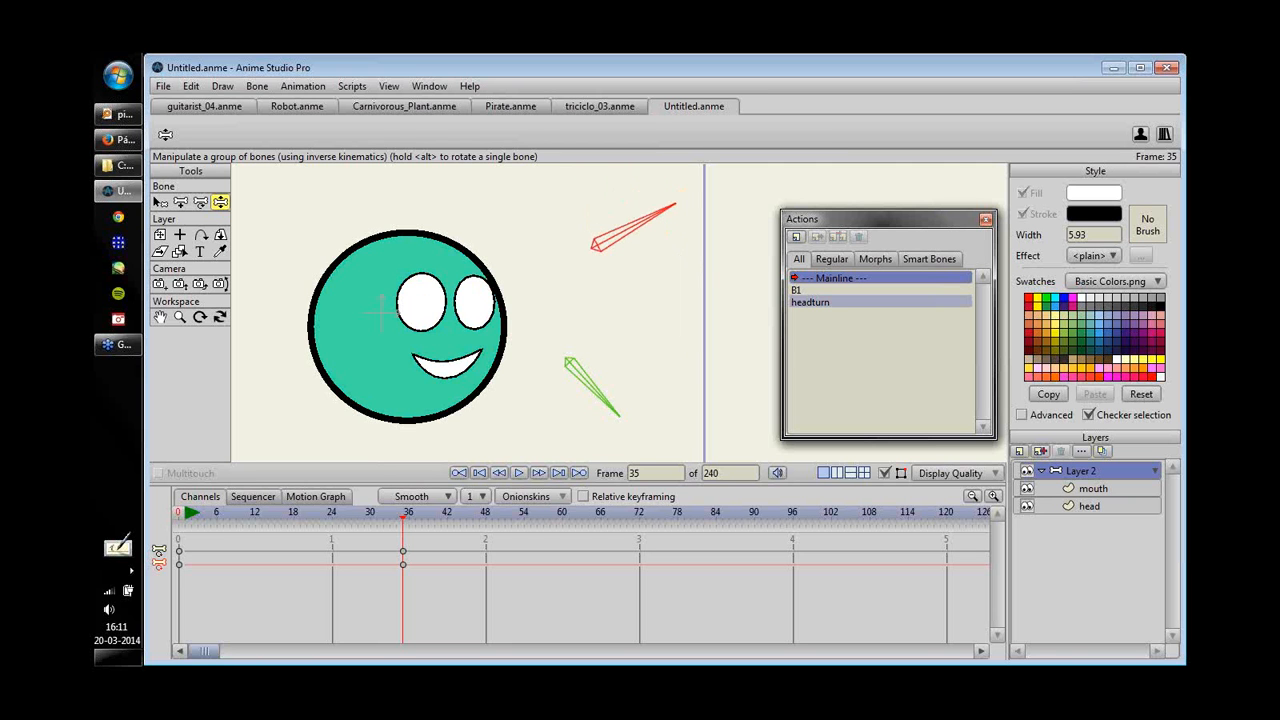
- Rotate the headturn bone further at frame 35 to preview the combined head turn and colour change
drag(676, 205, 646, 229)
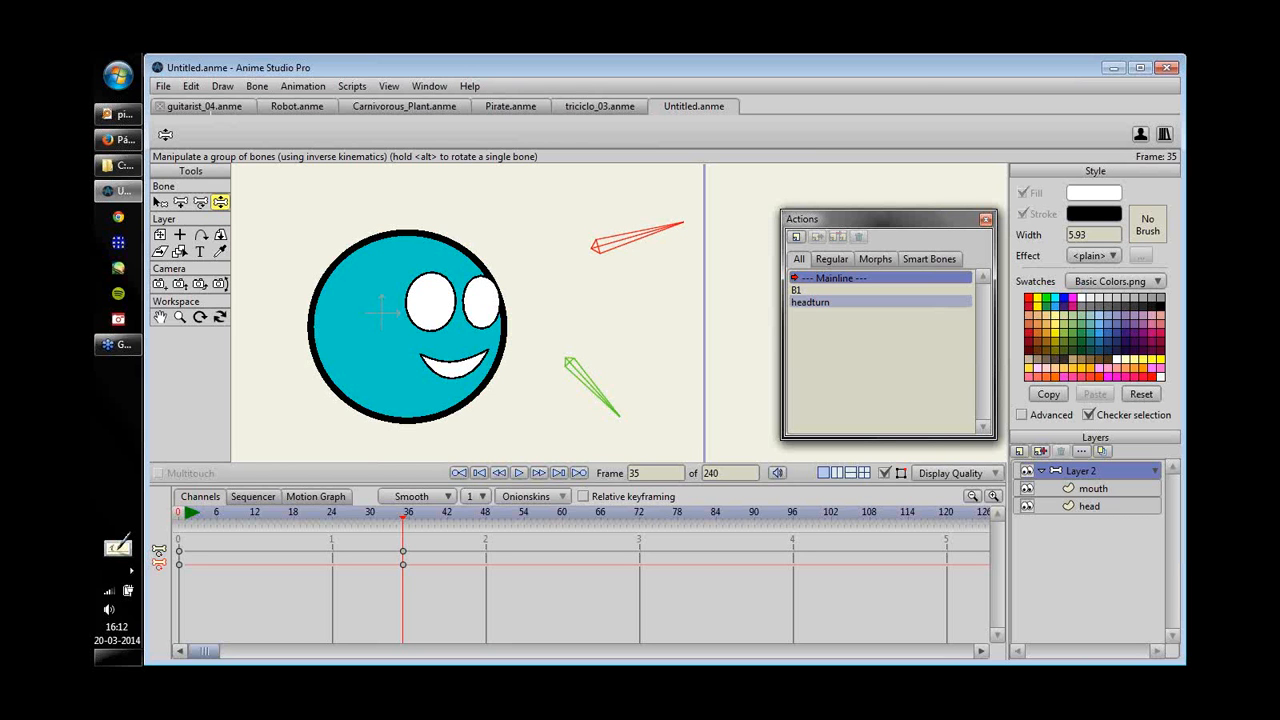
- Switch to guitarist_04.anme, enlarge its timeline area and select the keyframes between about frames 11 and 15
click(205, 106)
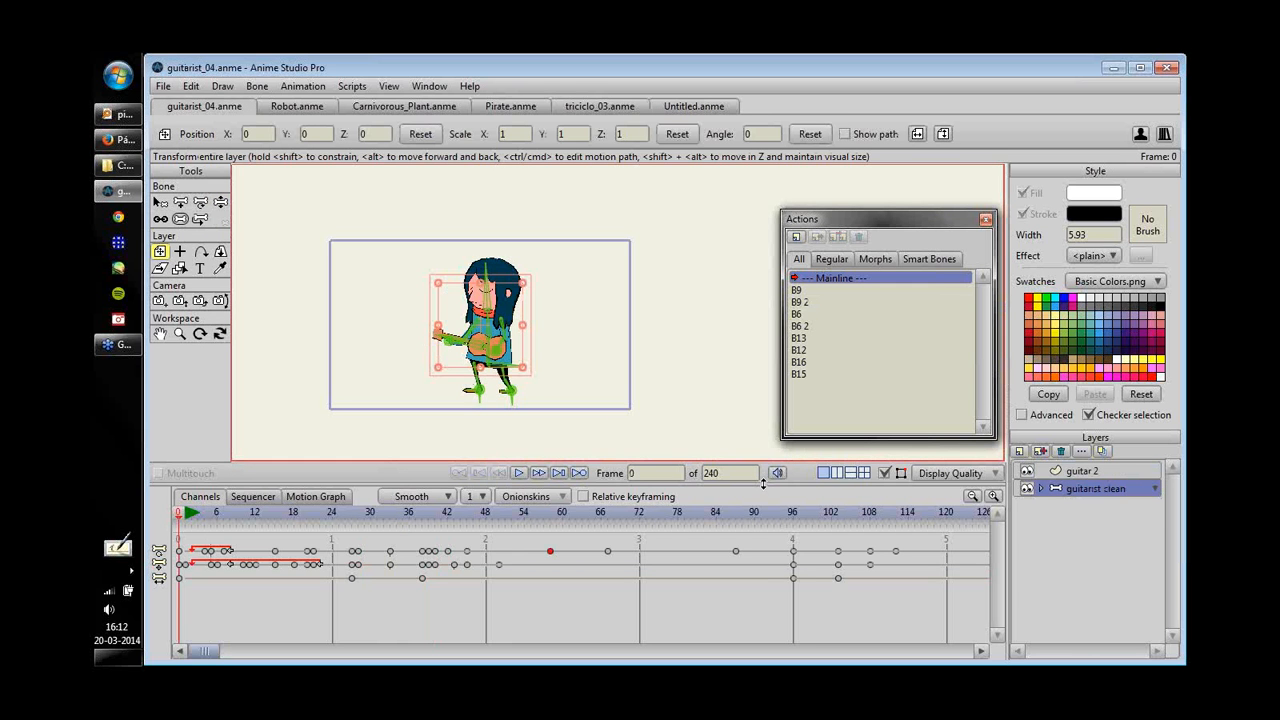
drag(761, 478, 761, 444)
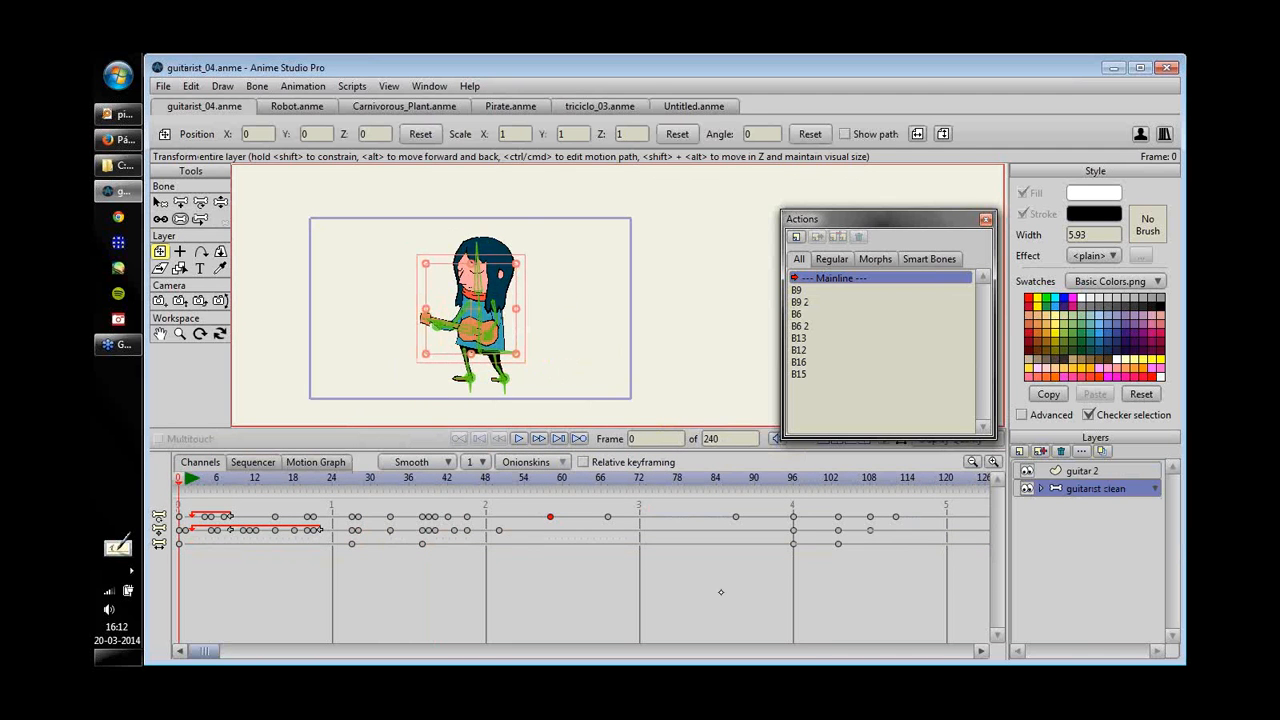
drag(245, 588, 282, 510)
- Open the Audio Recording window, look over its recording and pitch-shifting options, and close it
click(429, 87)
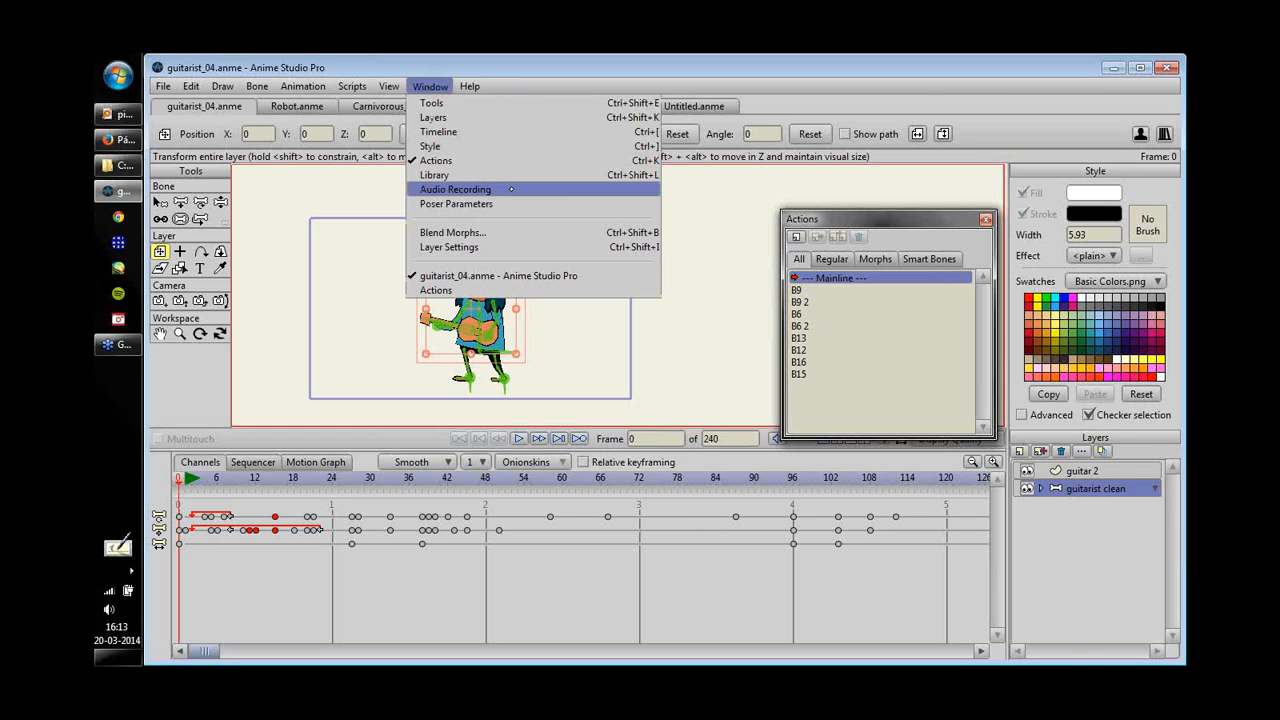
click(494, 190)
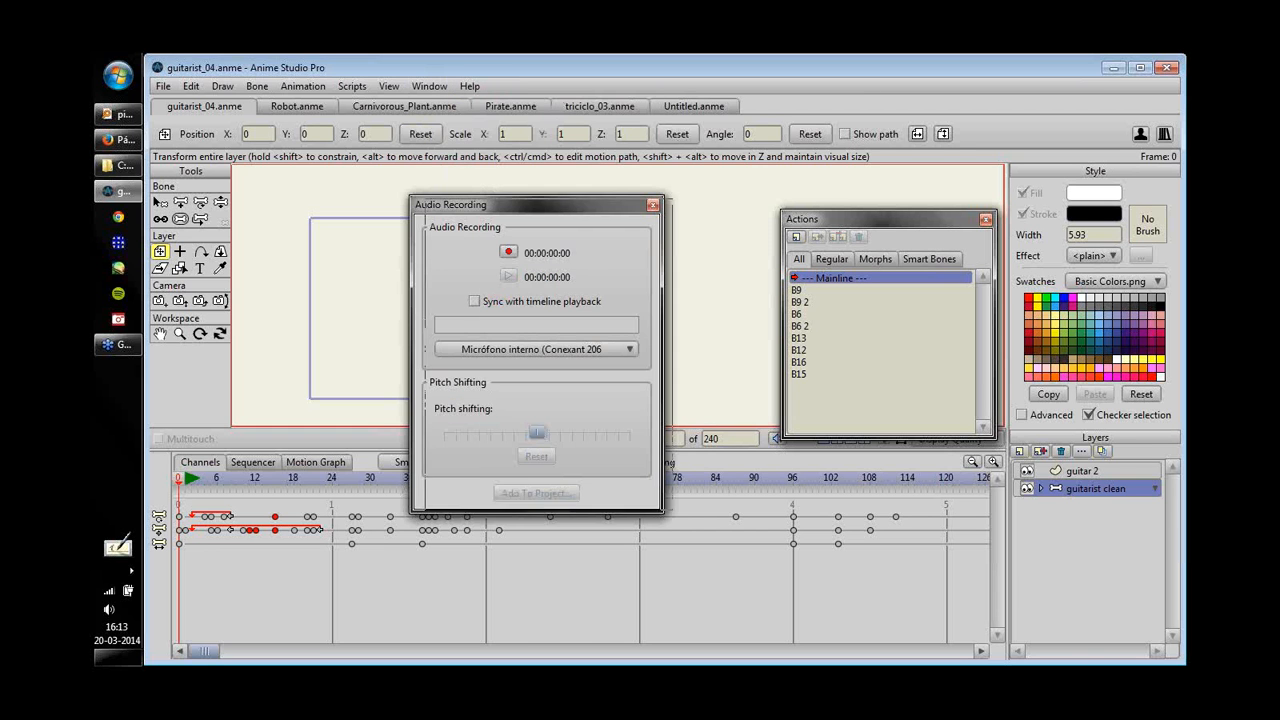
drag(494, 194, 707, 193)
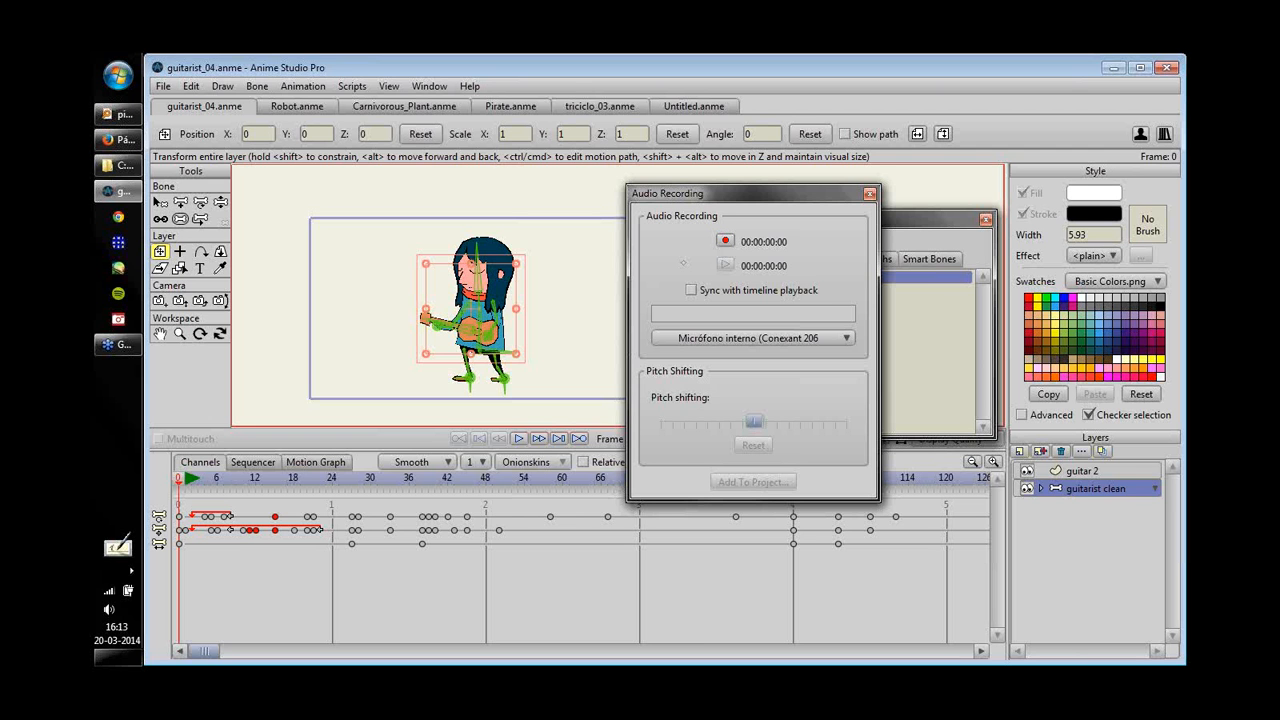
click(869, 193)
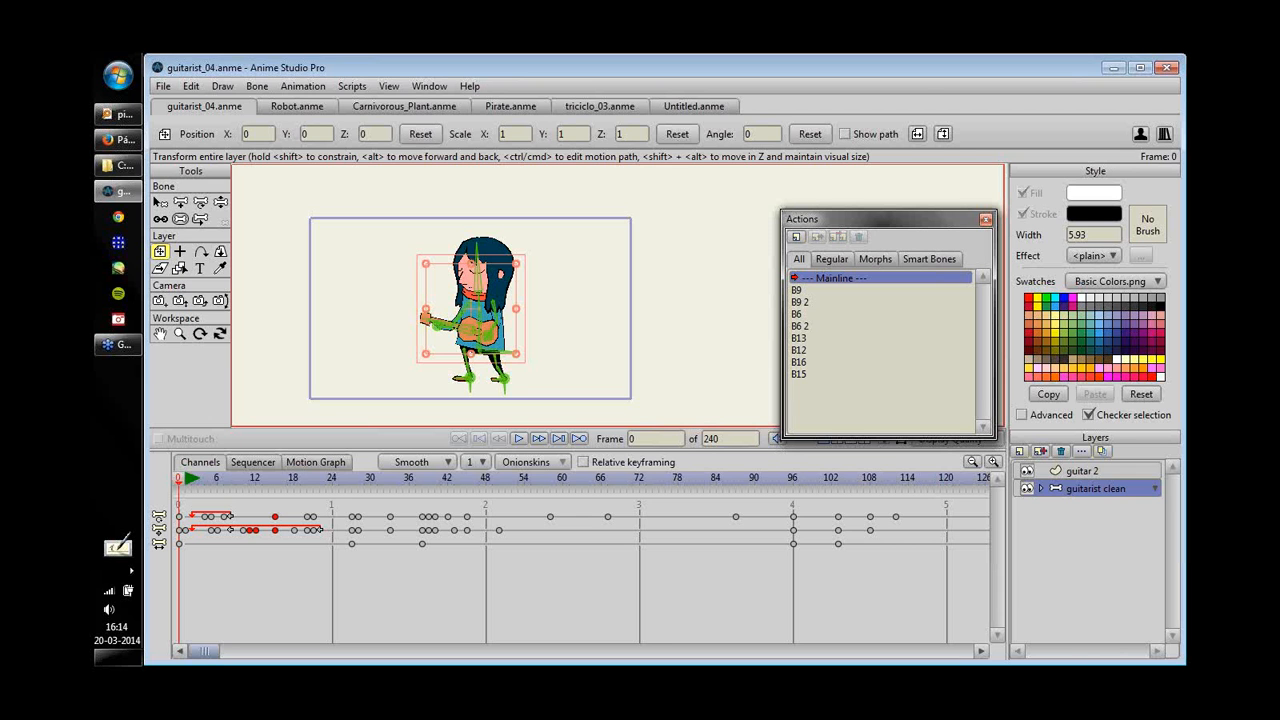
- Create a new document and draw a tall filled rectangle without a stroke near the centre of the canvas
key(ctrl+n)
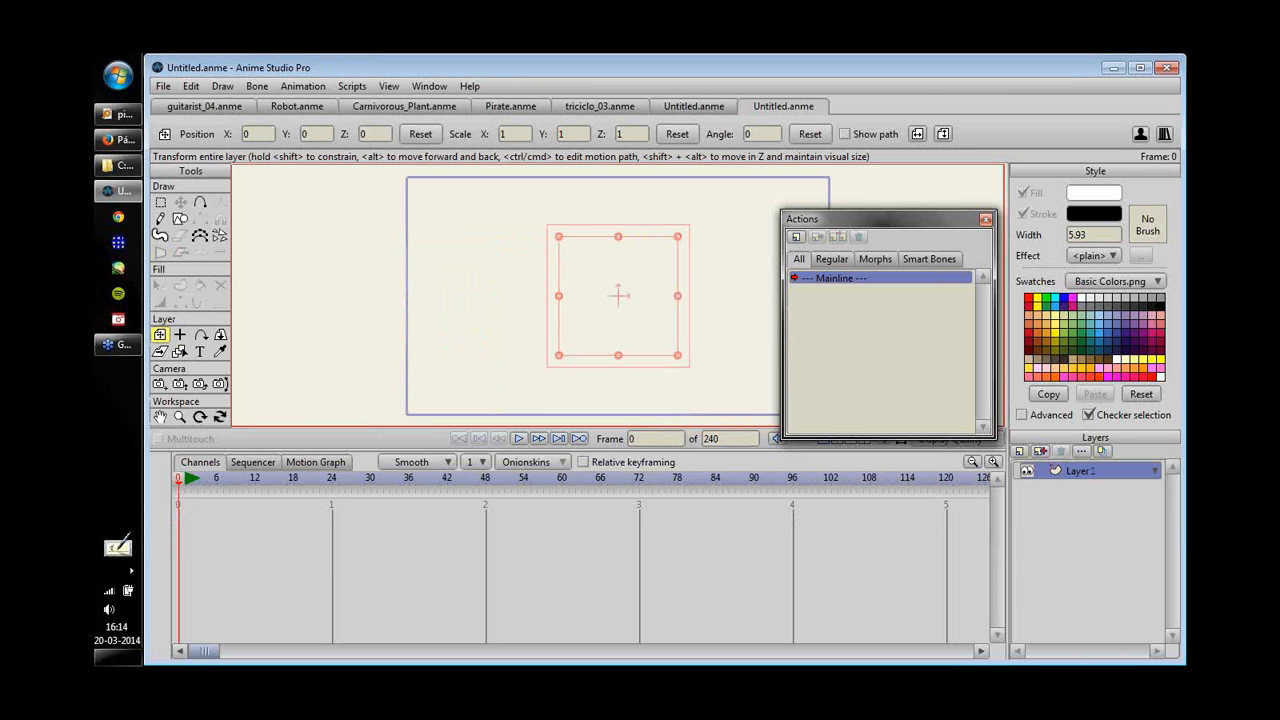
click(159, 218)
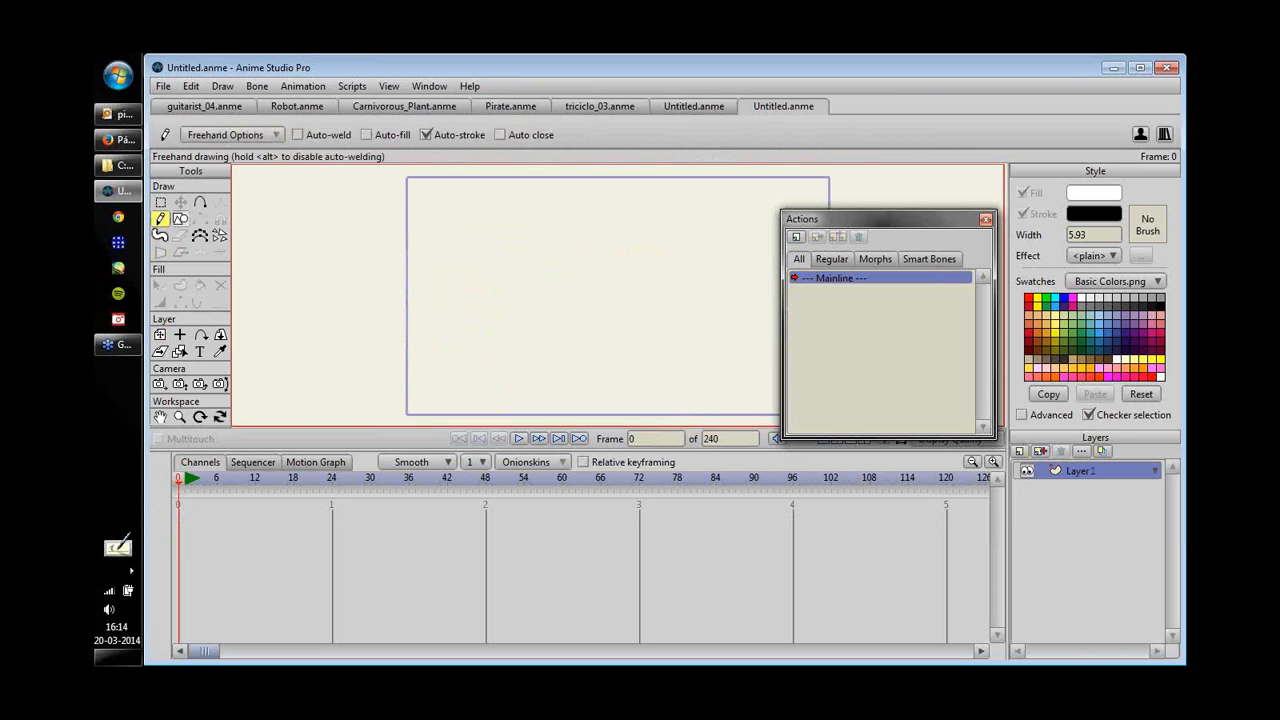
click(179, 218)
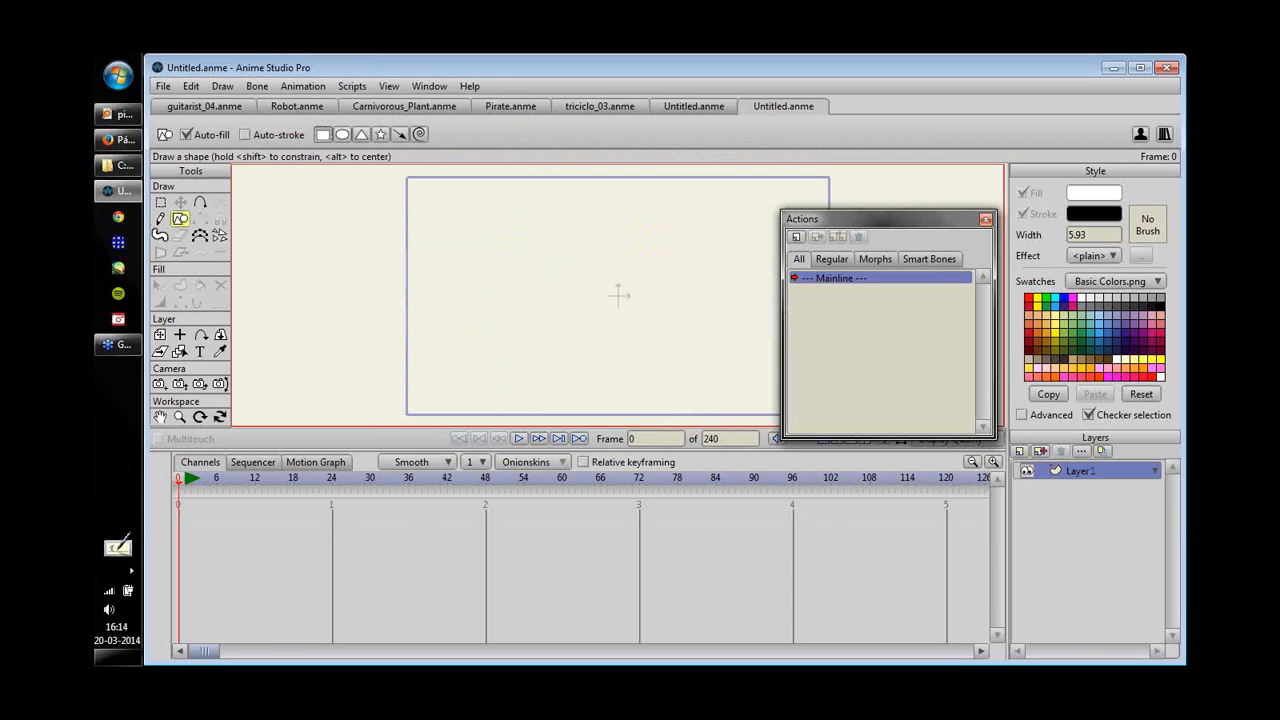
drag(540, 233, 647, 387)
- Move the rectangle's corner points to taper it into a drinking glass with a narrower base
key(t)
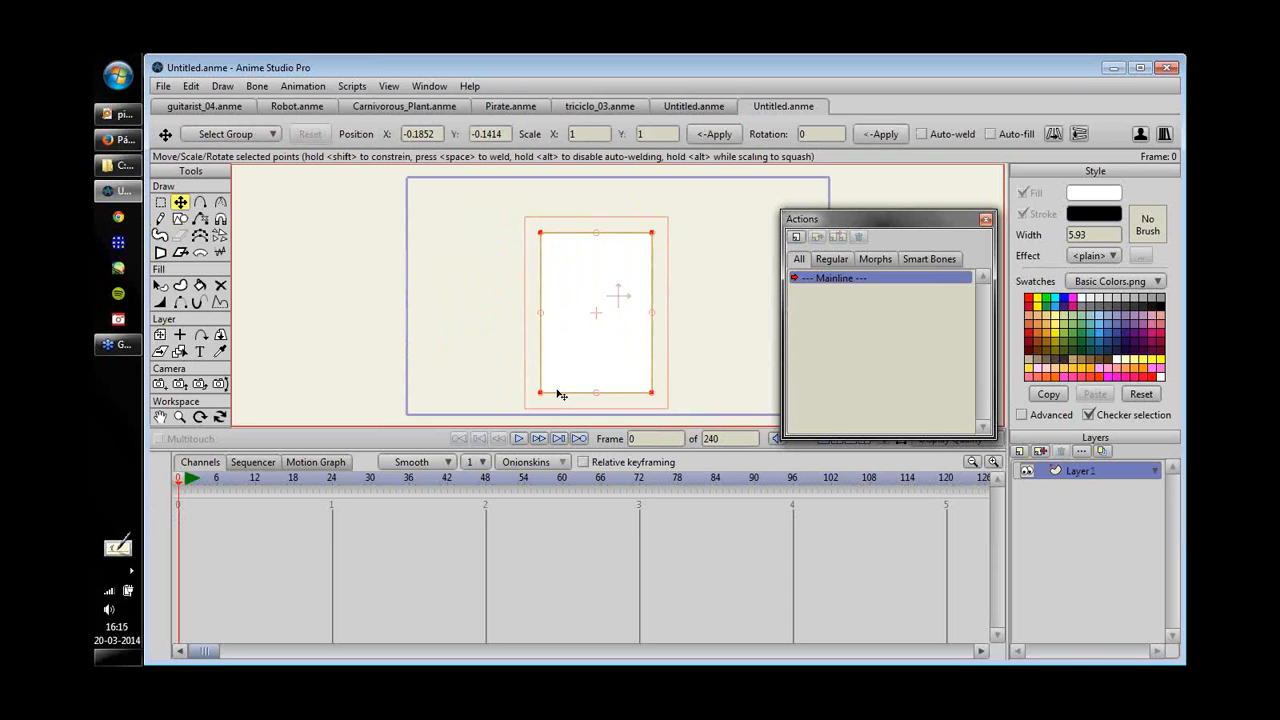
drag(541, 394, 564, 395)
drag(652, 393, 639, 393)
drag(541, 233, 536, 233)
drag(652, 233, 658, 228)
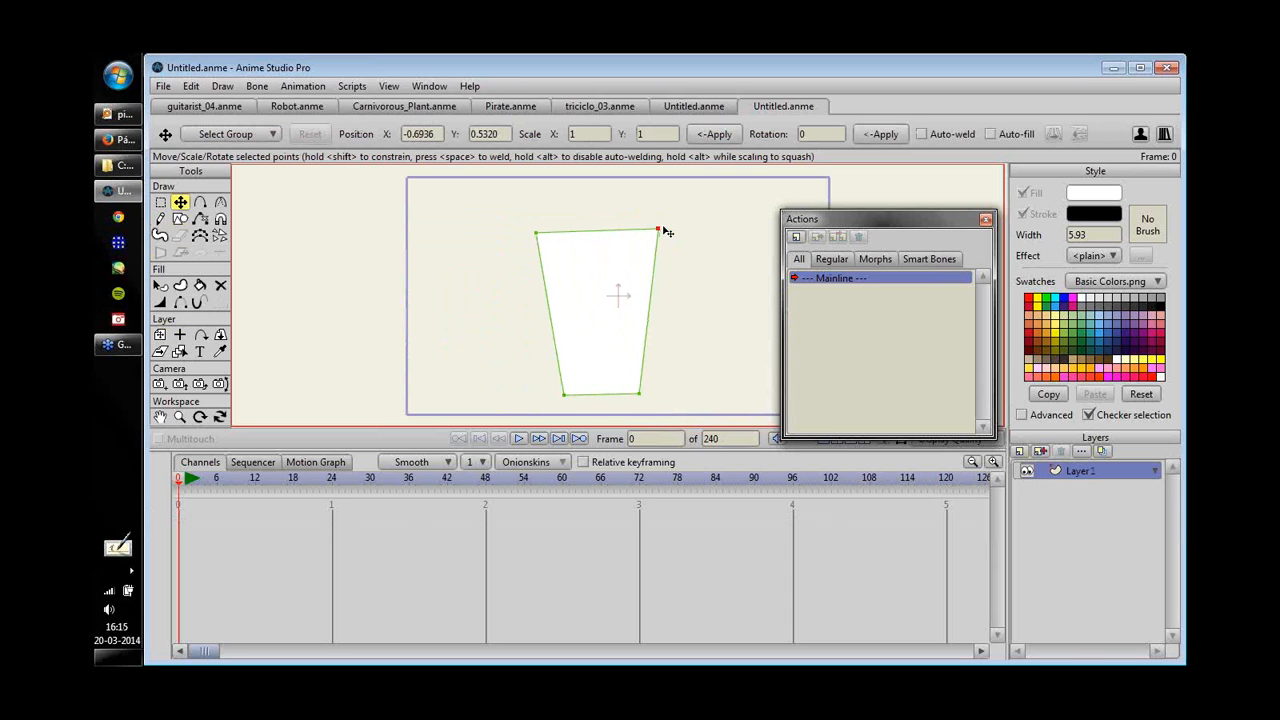
- Draw a closed four-point outline for the liquid inside the glass and adjust its corners to follow the glass's sides
key(a)
mouse_move(551, 256)
mouse_down()
mouse_move(569, 386)
mouse_move(632, 370)
mouse_move(643, 259)
mouse_move(551, 257)
mouse_up()
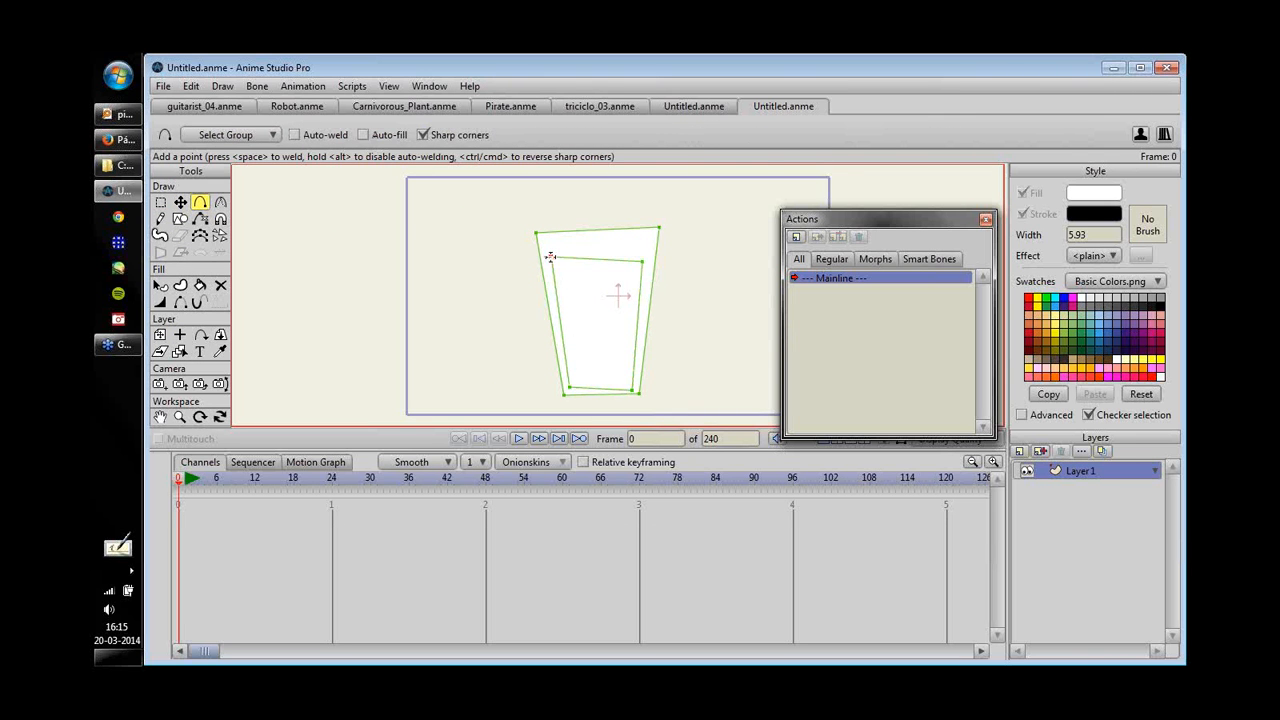
key(t)
drag(643, 260, 646, 254)
drag(634, 380, 634, 378)
drag(560, 263, 558, 265)
key(ctrl+a)
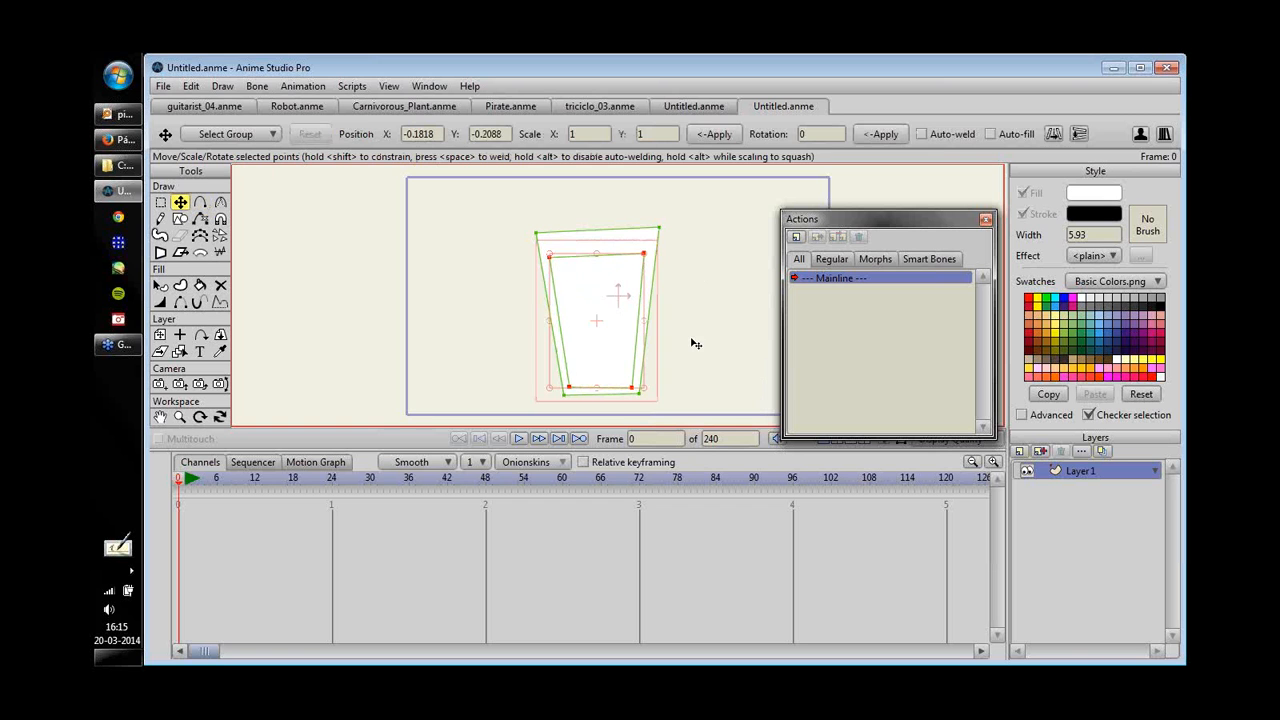
- Create a crimson filled shape without a stroke from the liquid outline and refine its upper corner points
key(u)
click(1160, 316)
click(1160, 327)
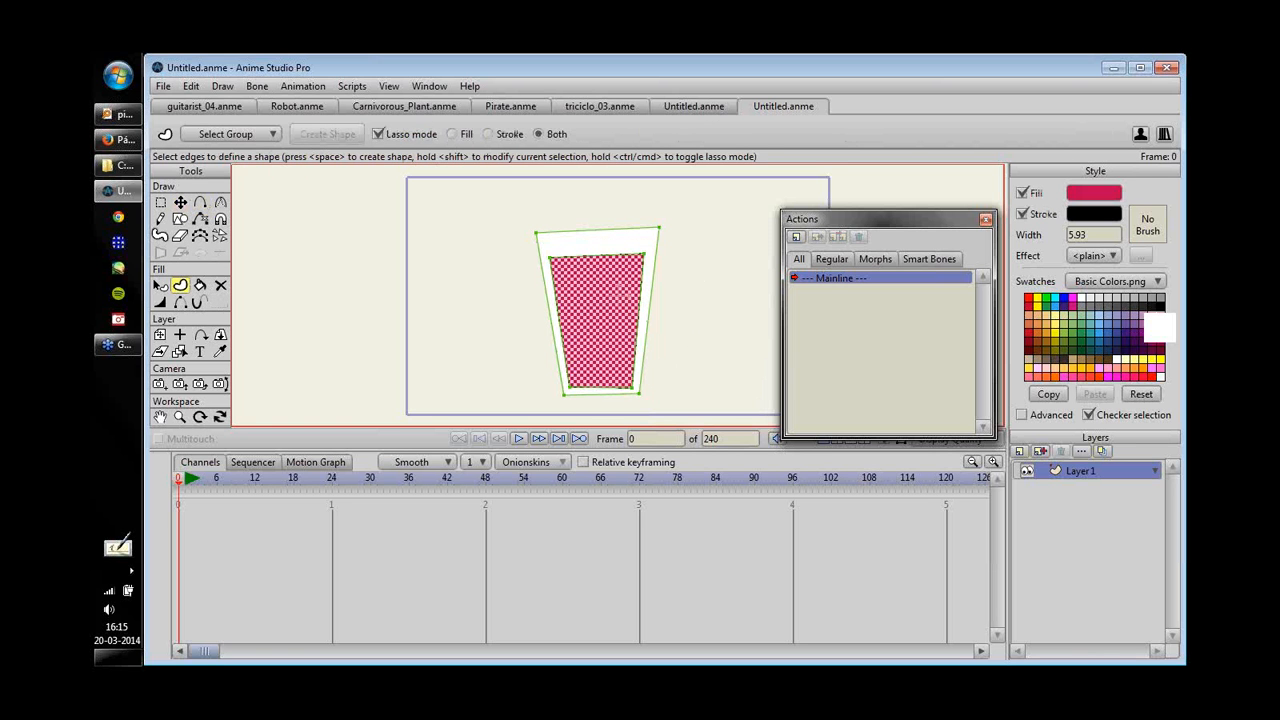
click(1023, 214)
key(space)
key(t)
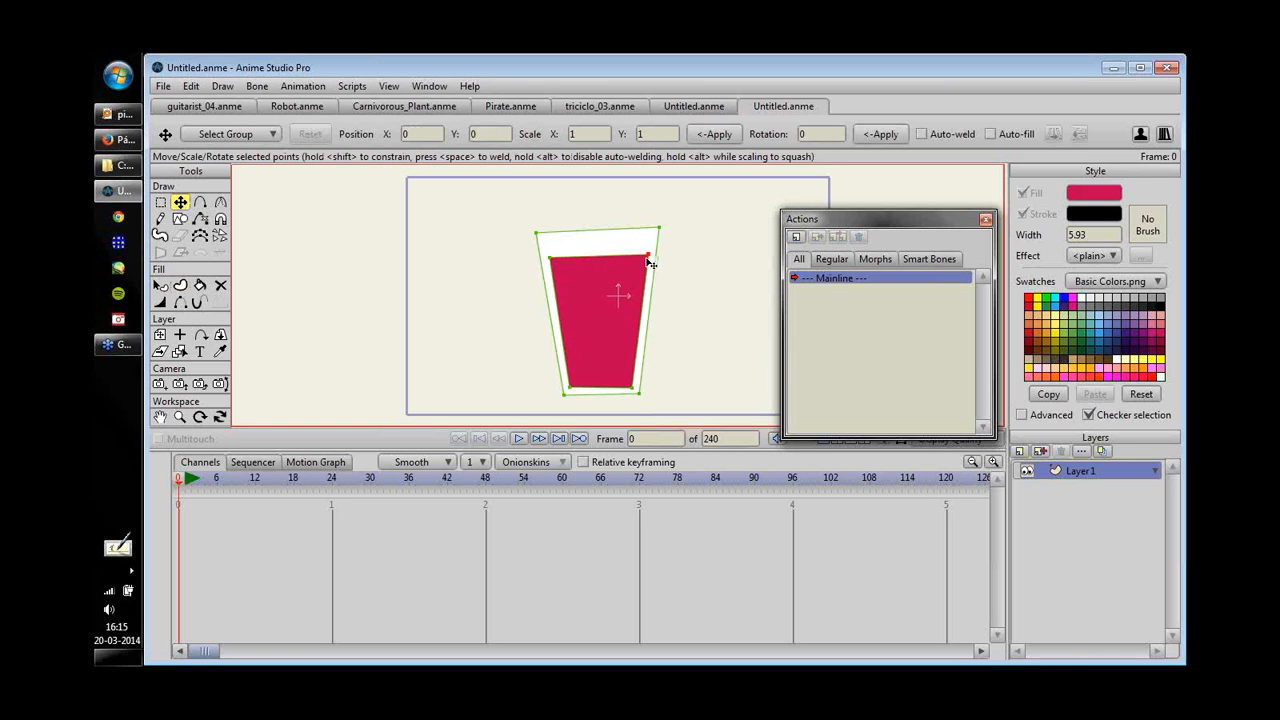
click(551, 256)
- Recolour the glass shape's fill light blue
key(q)
click(618, 242)
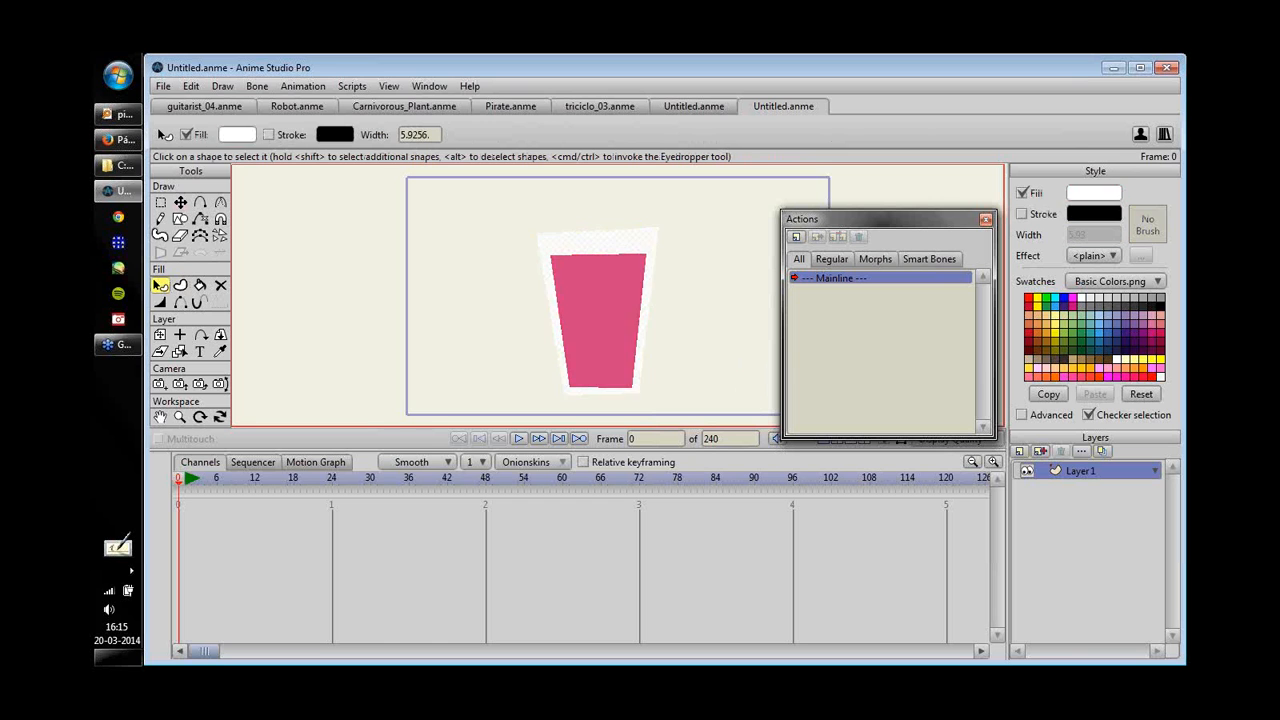
click(1023, 323)
click(1098, 316)
click(669, 329)
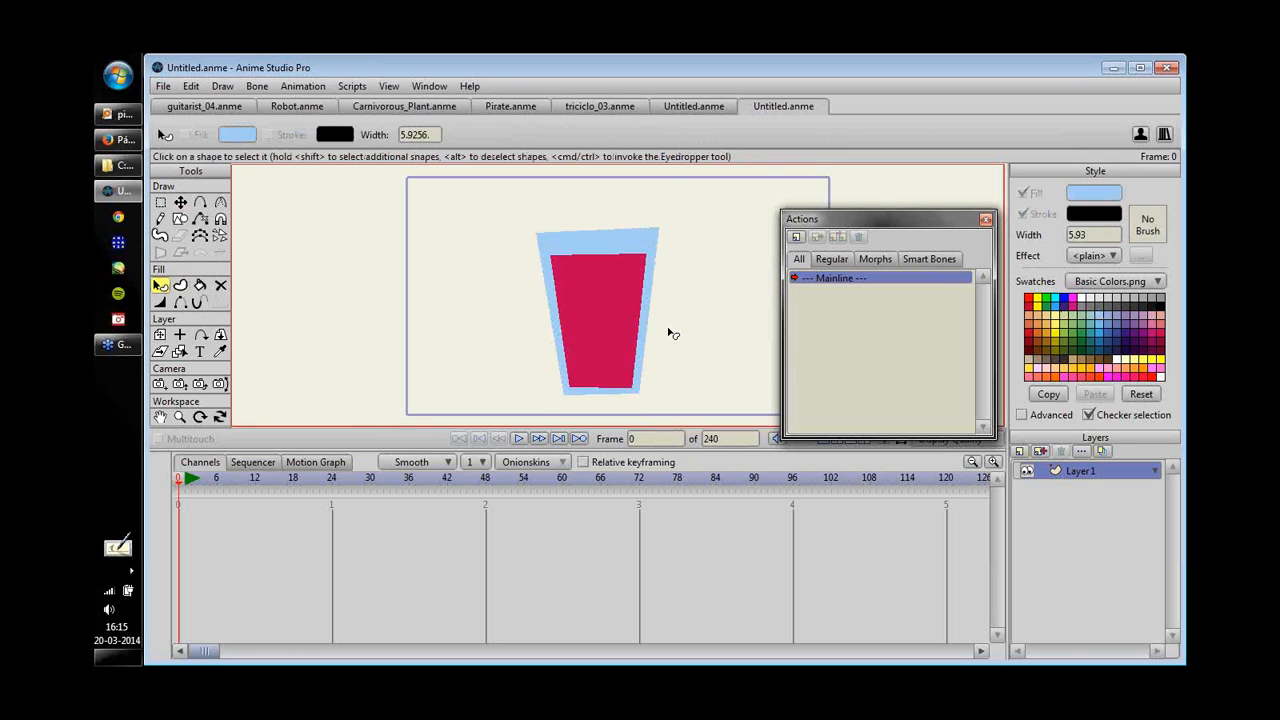
- At frame 19, rotate Layer 1 to about -115 degrees so the glass tips over
drag(669, 329, 574, 352)
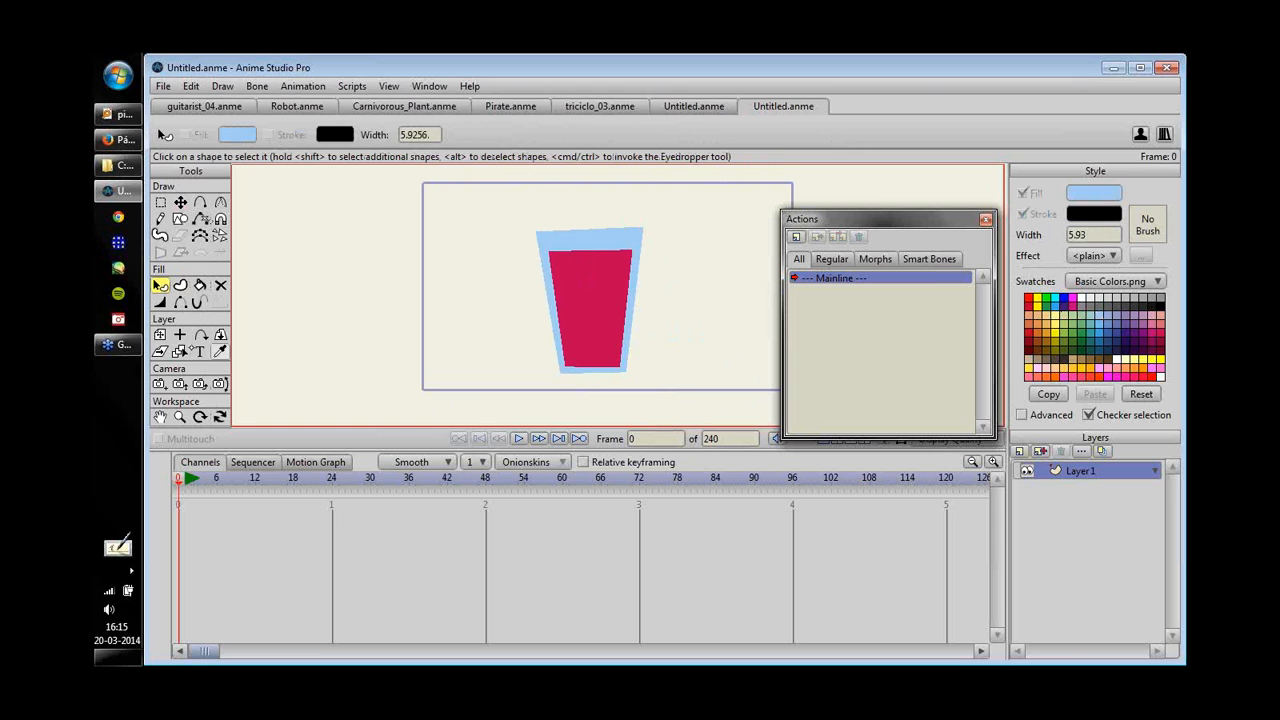
click(160, 335)
click(230, 479)
click(300, 479)
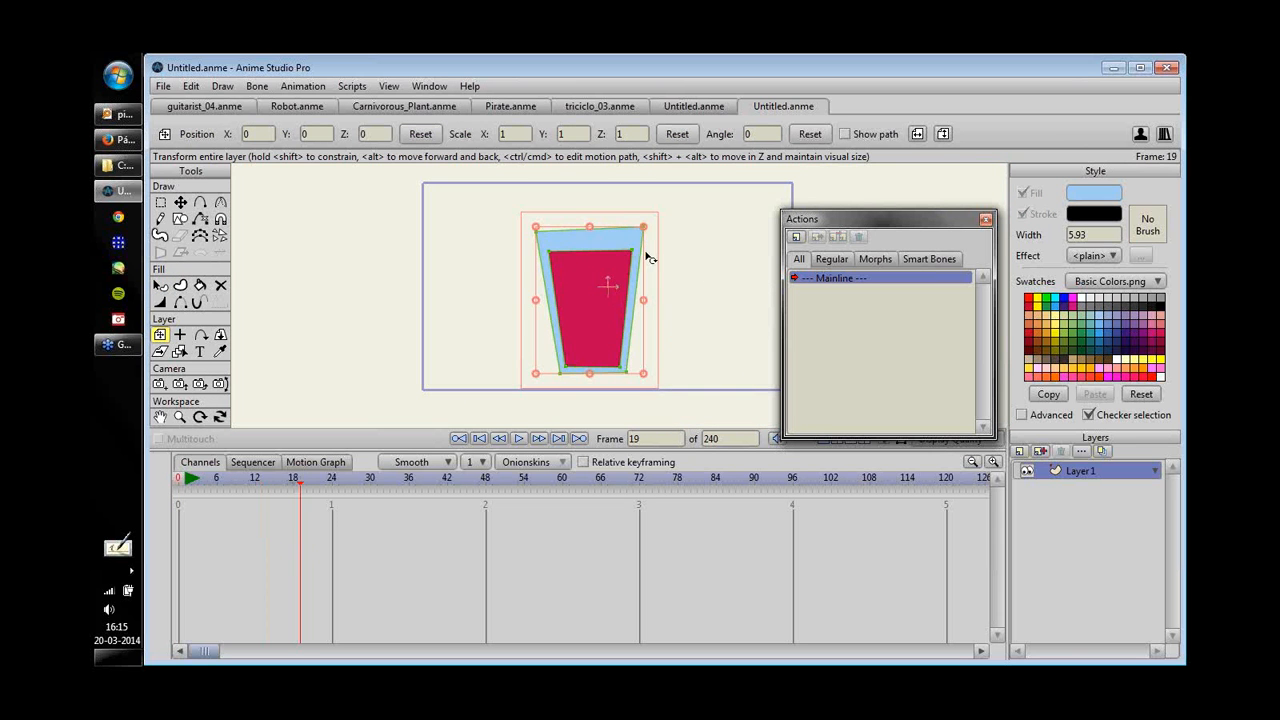
drag(649, 257, 634, 371)
mouse_move(300, 479)
mouse_down()
mouse_move(197, 479)
mouse_move(313, 479)
mouse_move(300, 479)
mouse_up()
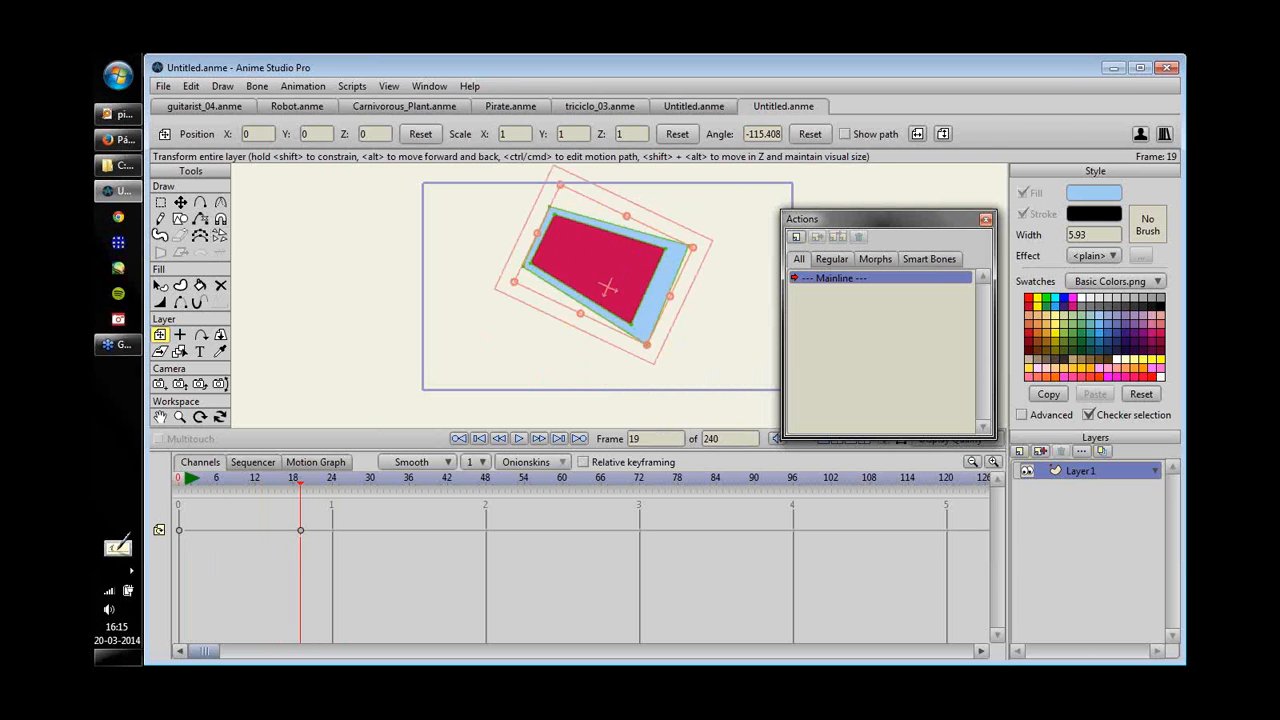
- Key the liquid's surface points at frames 19 and 8 so the liquid shifts toward the lower side of the tipping glass
click(180, 202)
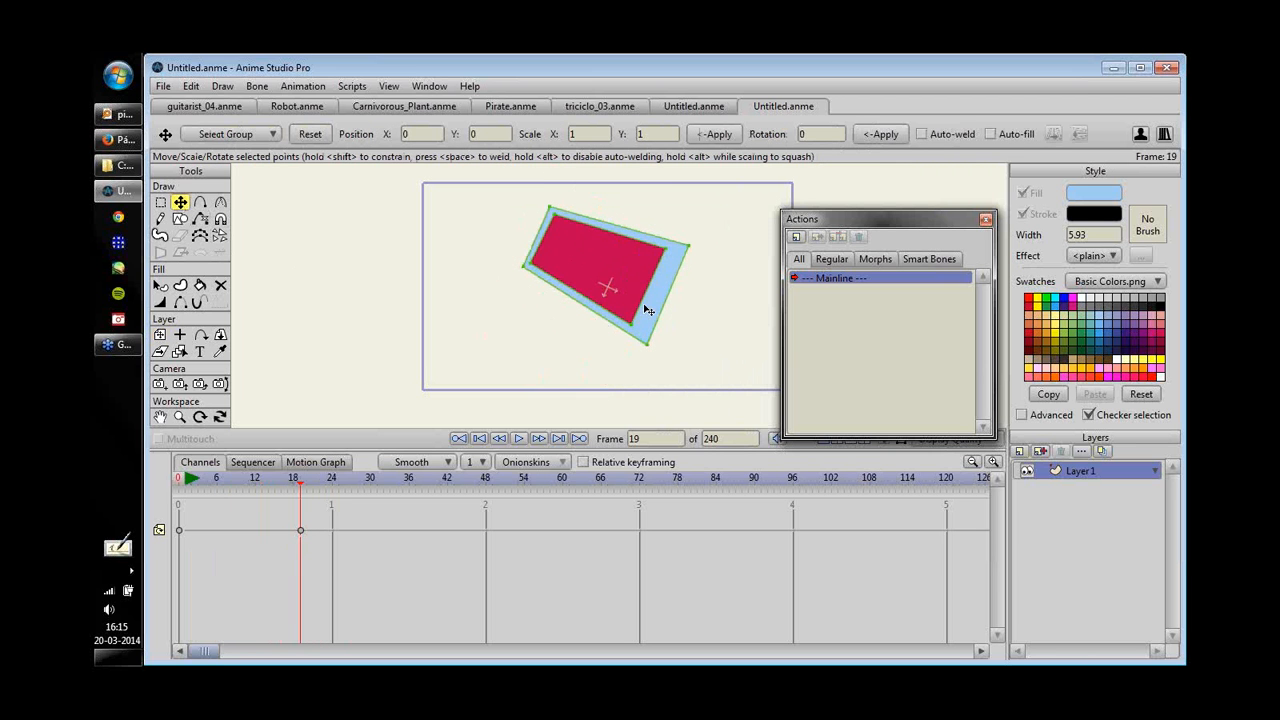
click(635, 326)
key(ctrl+a)
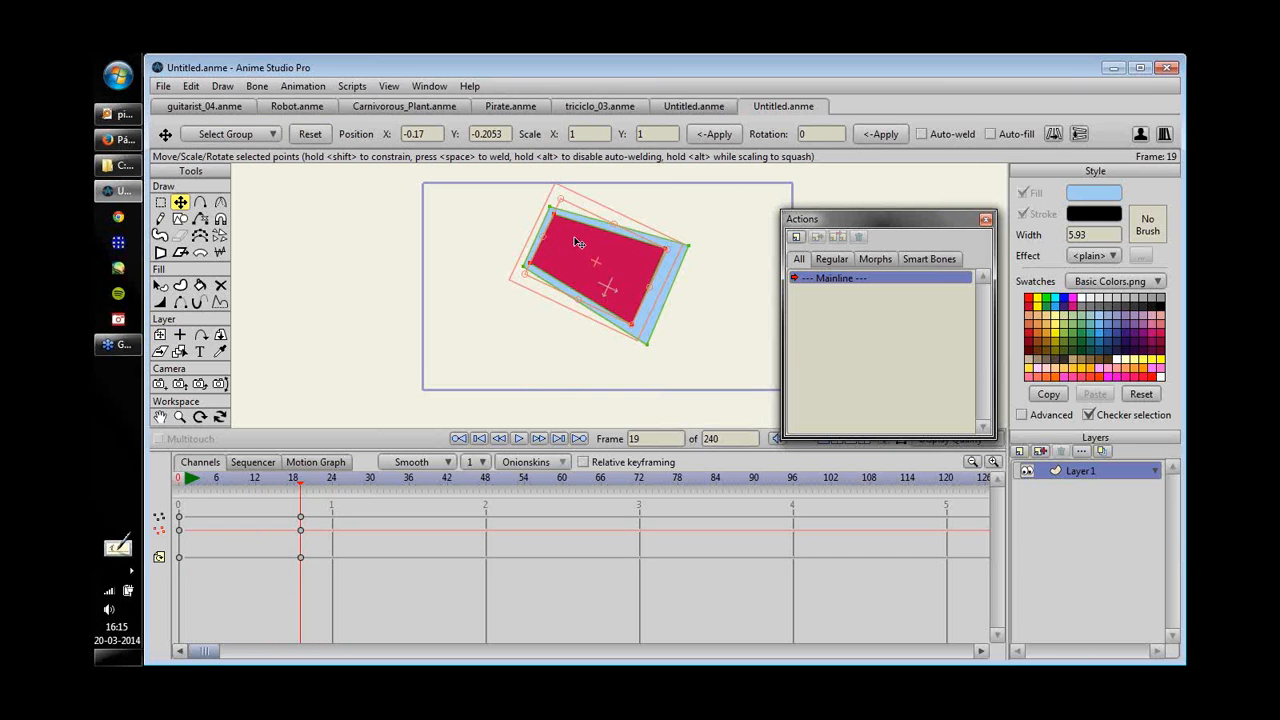
drag(312, 478, 204, 478)
click(300, 478)
drag(670, 262, 658, 341)
drag(567, 222, 564, 234)
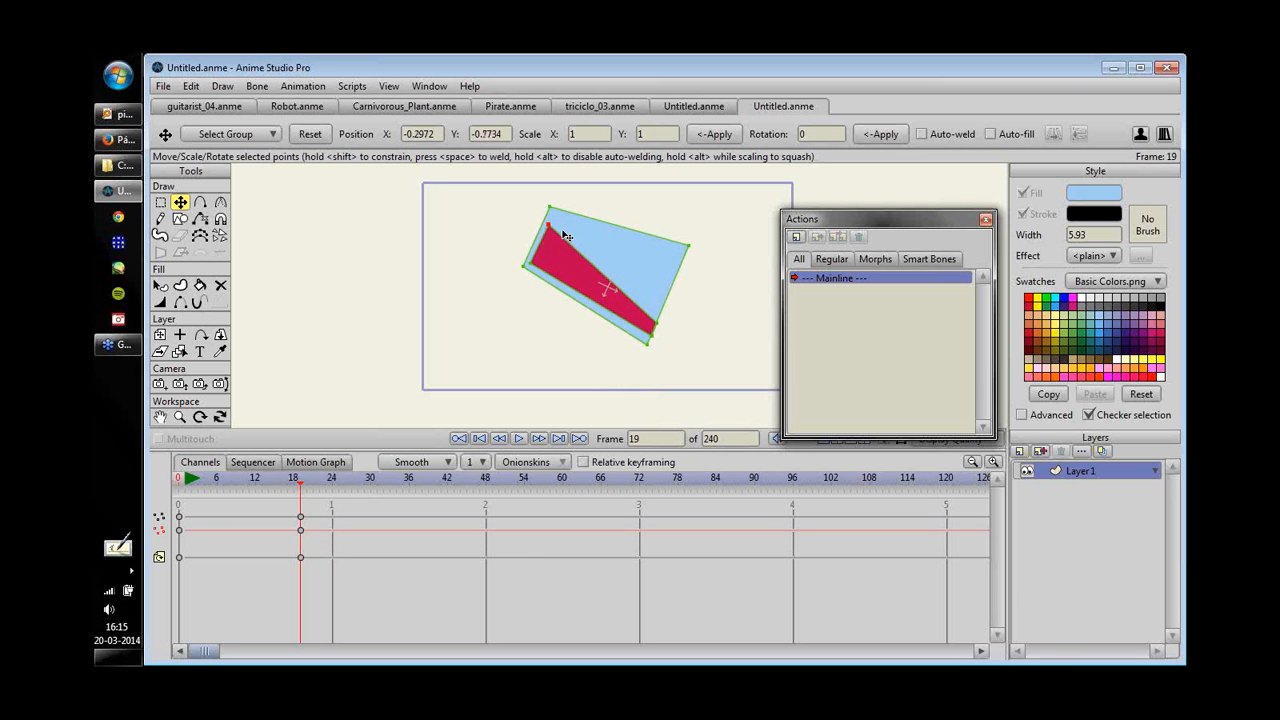
drag(300, 483, 230, 483)
drag(600, 229, 556, 269)
- At frame 31, reshape the liquid by moving its surface and base points toward the glass's rim
drag(230, 484, 377, 503)
drag(549, 230, 592, 299)
drag(658, 325, 662, 316)
drag(590, 286, 596, 295)
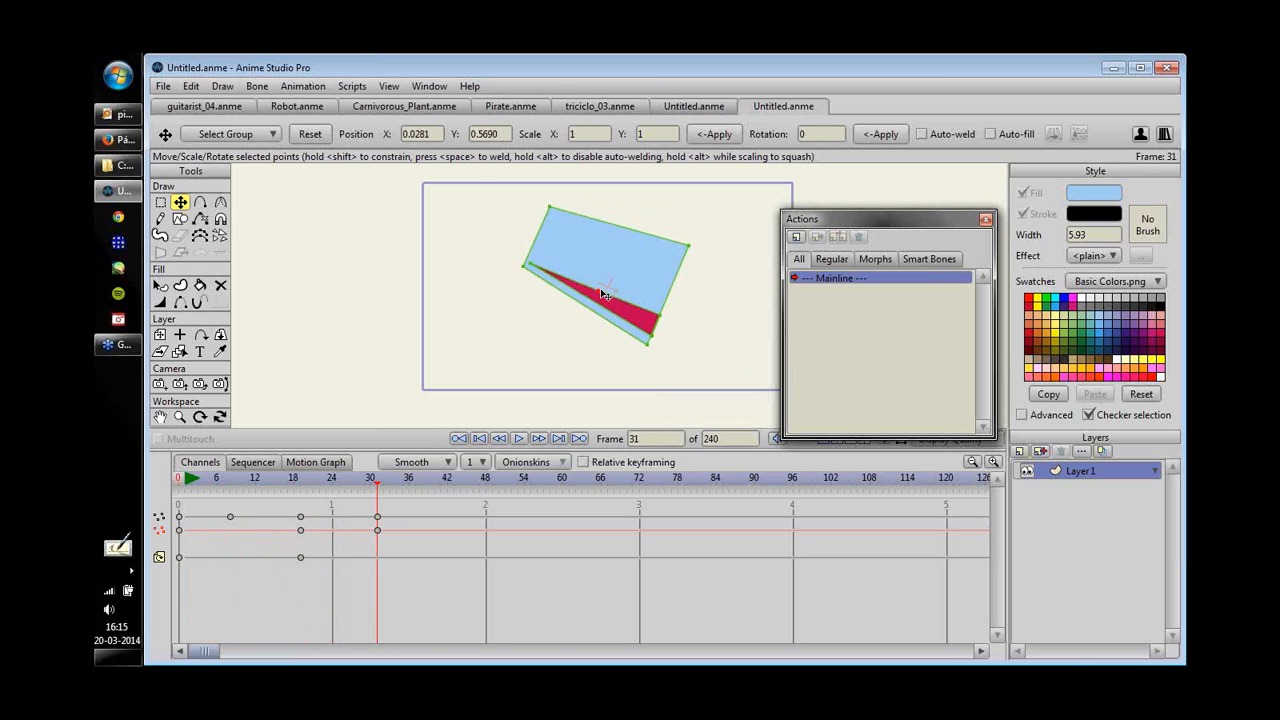
drag(533, 266, 608, 298)
- At frame 40, gather the liquid's points at the lower rim, and shrink the remaining liquid further at frame 46
drag(379, 492, 435, 494)
drag(584, 301, 634, 331)
drag(607, 297, 652, 325)
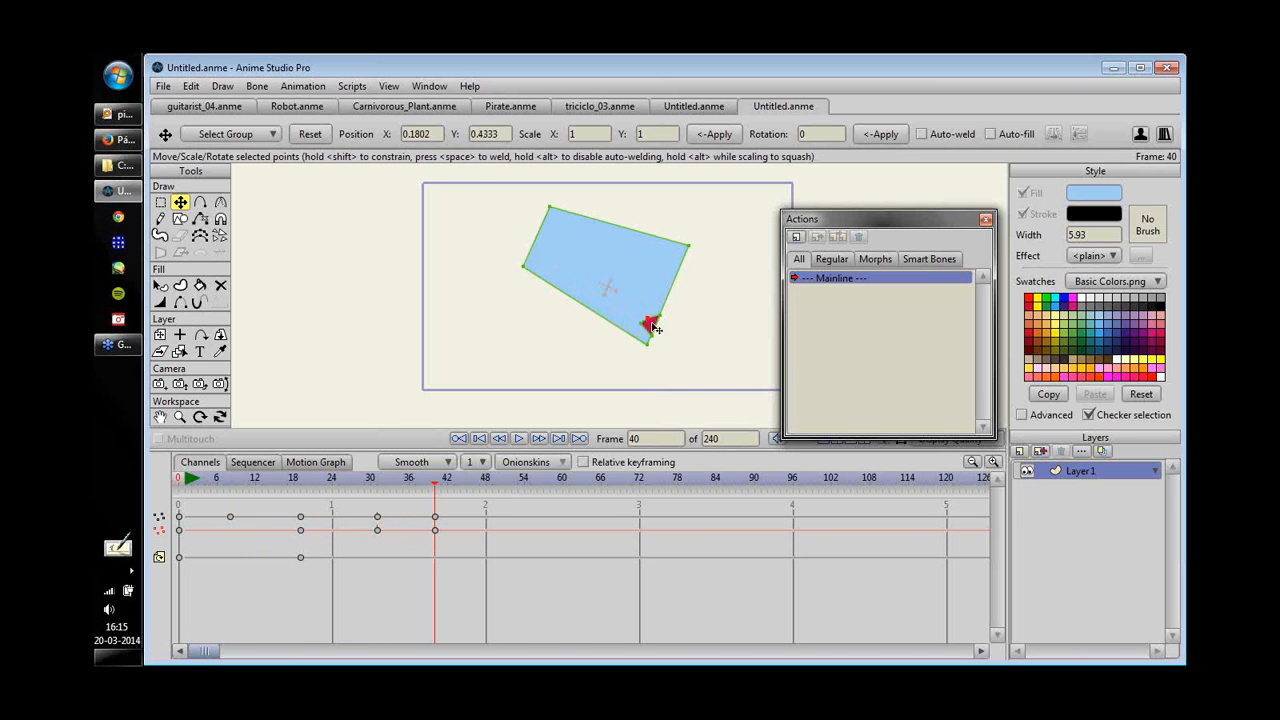
drag(439, 488, 473, 490)
drag(648, 320, 659, 329)
- Scrub through the timeline to preview the pouring liquid and return to frame 0
drag(192, 490, 249, 490)
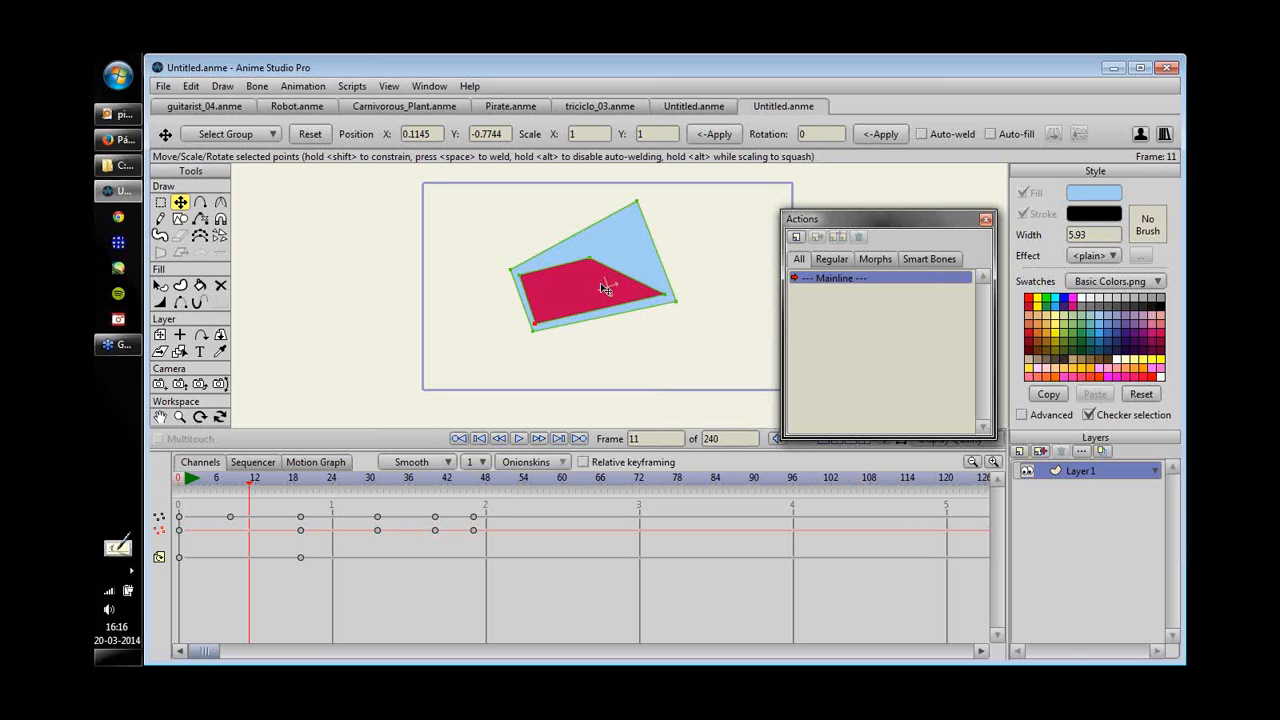
drag(247, 487, 178, 487)
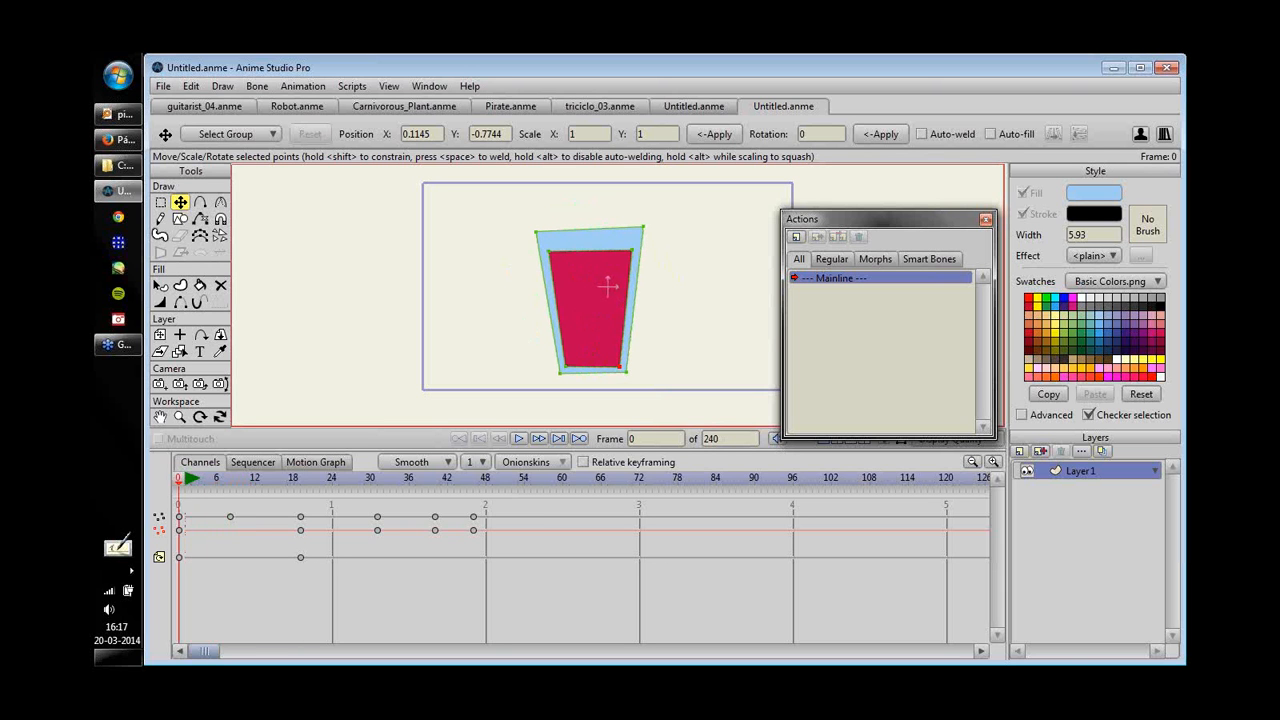